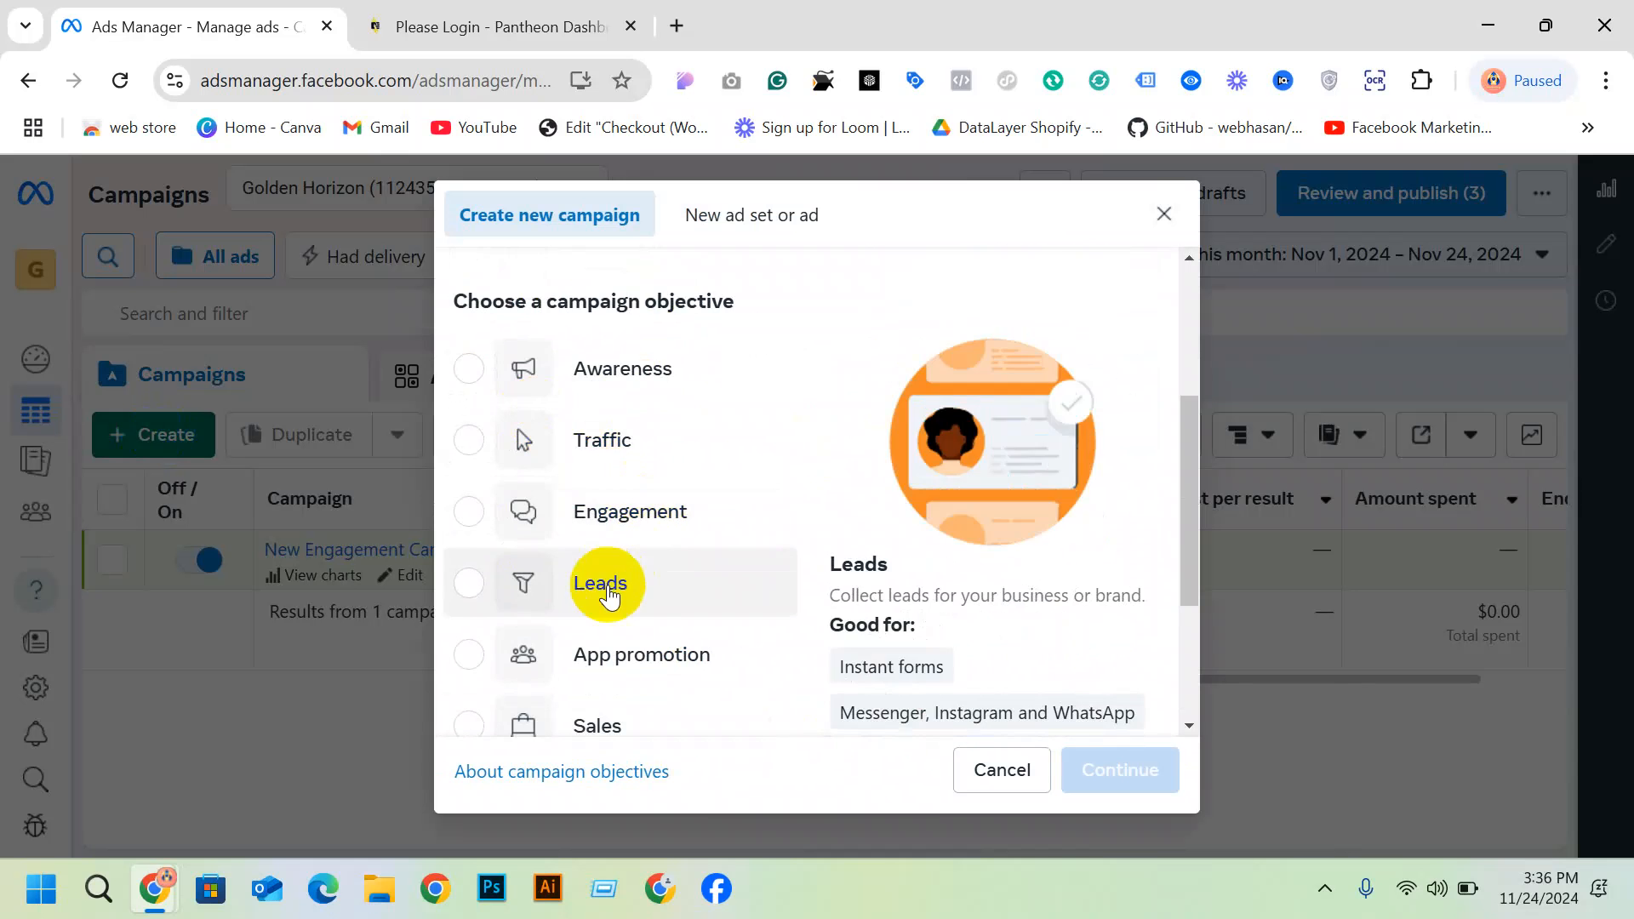
Leave the campaign objective list without a choice and open a new blank browser tab
scroll(599, 587, "down", 2)
scroll(611, 553, "down", 2)
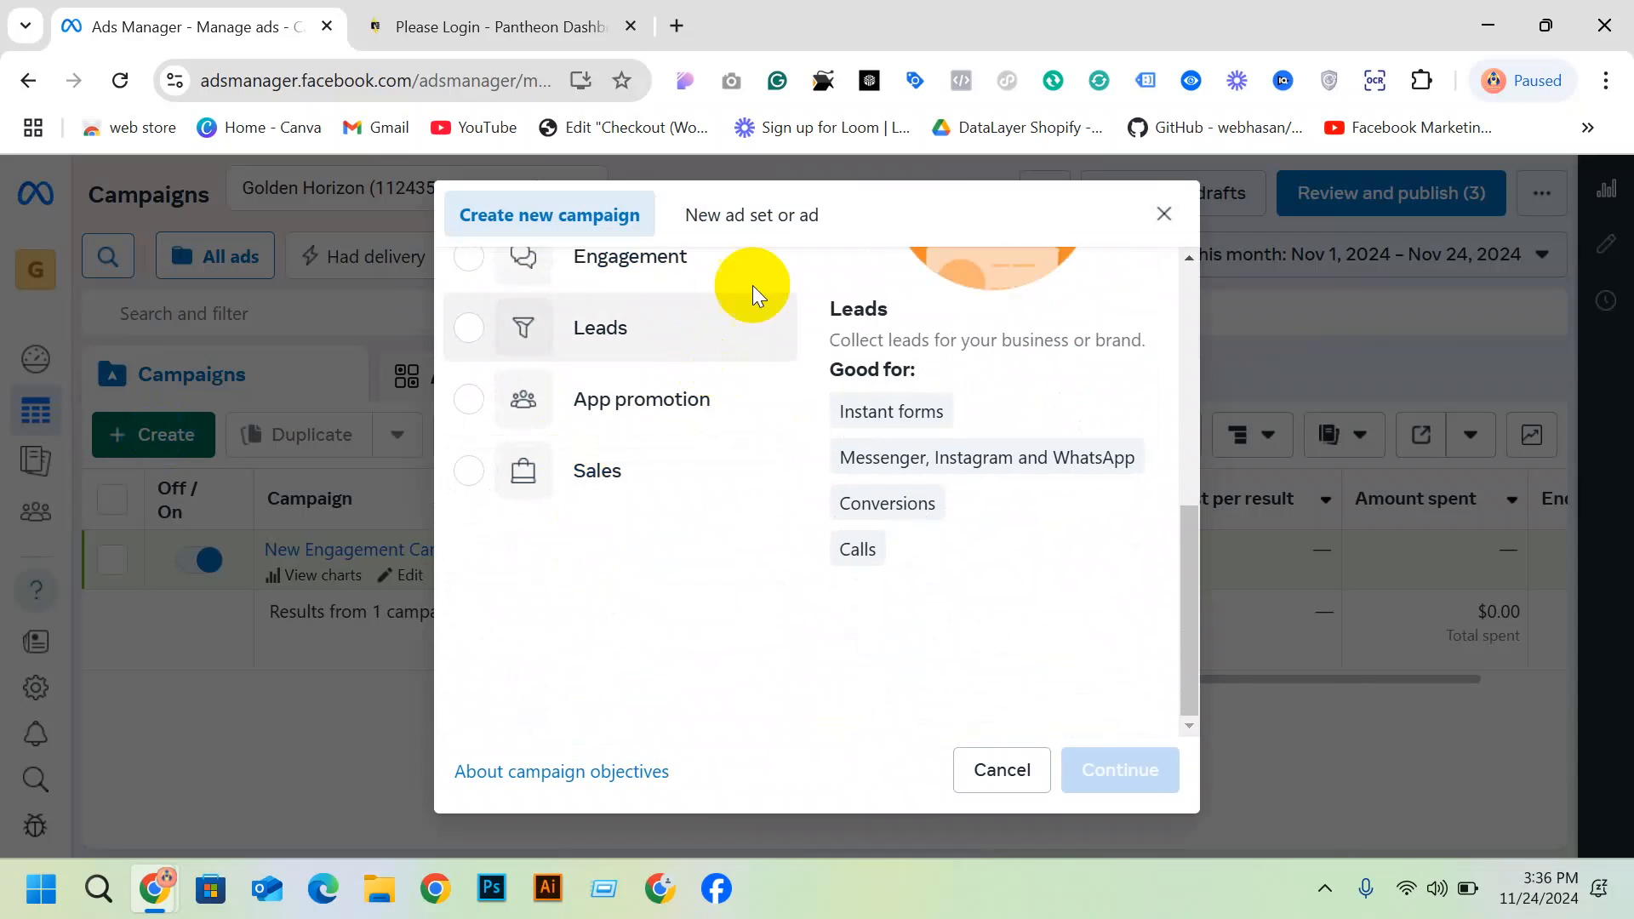
left_click(679, 23)
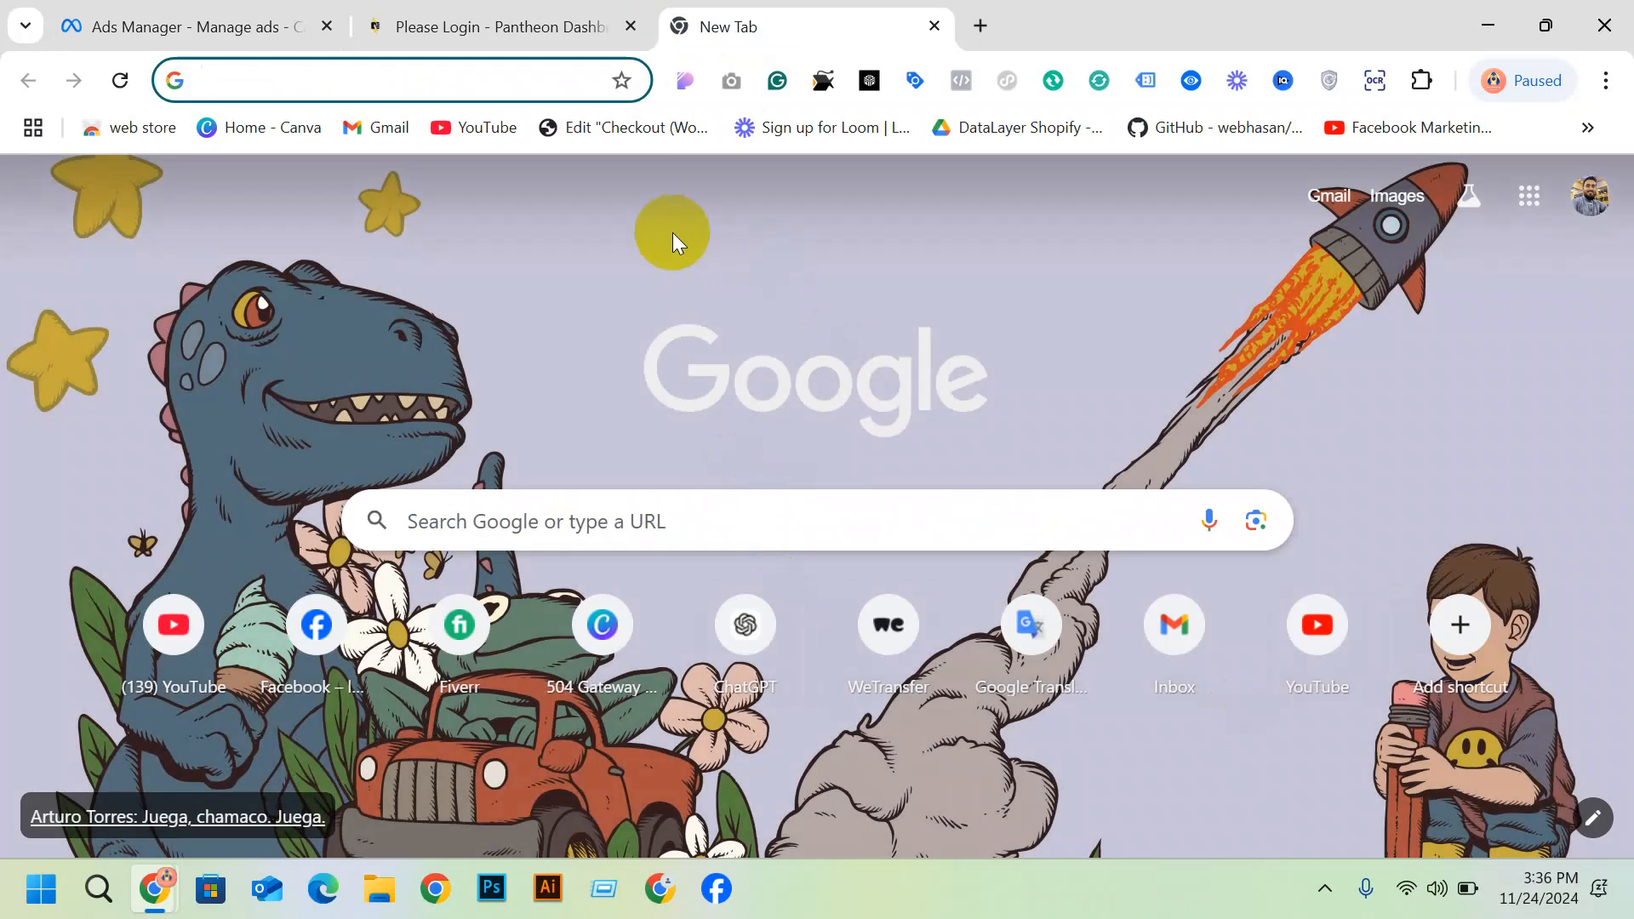
Search the web for 'daraz' and open the Daraz.com result
type("daraz")
key("Return")
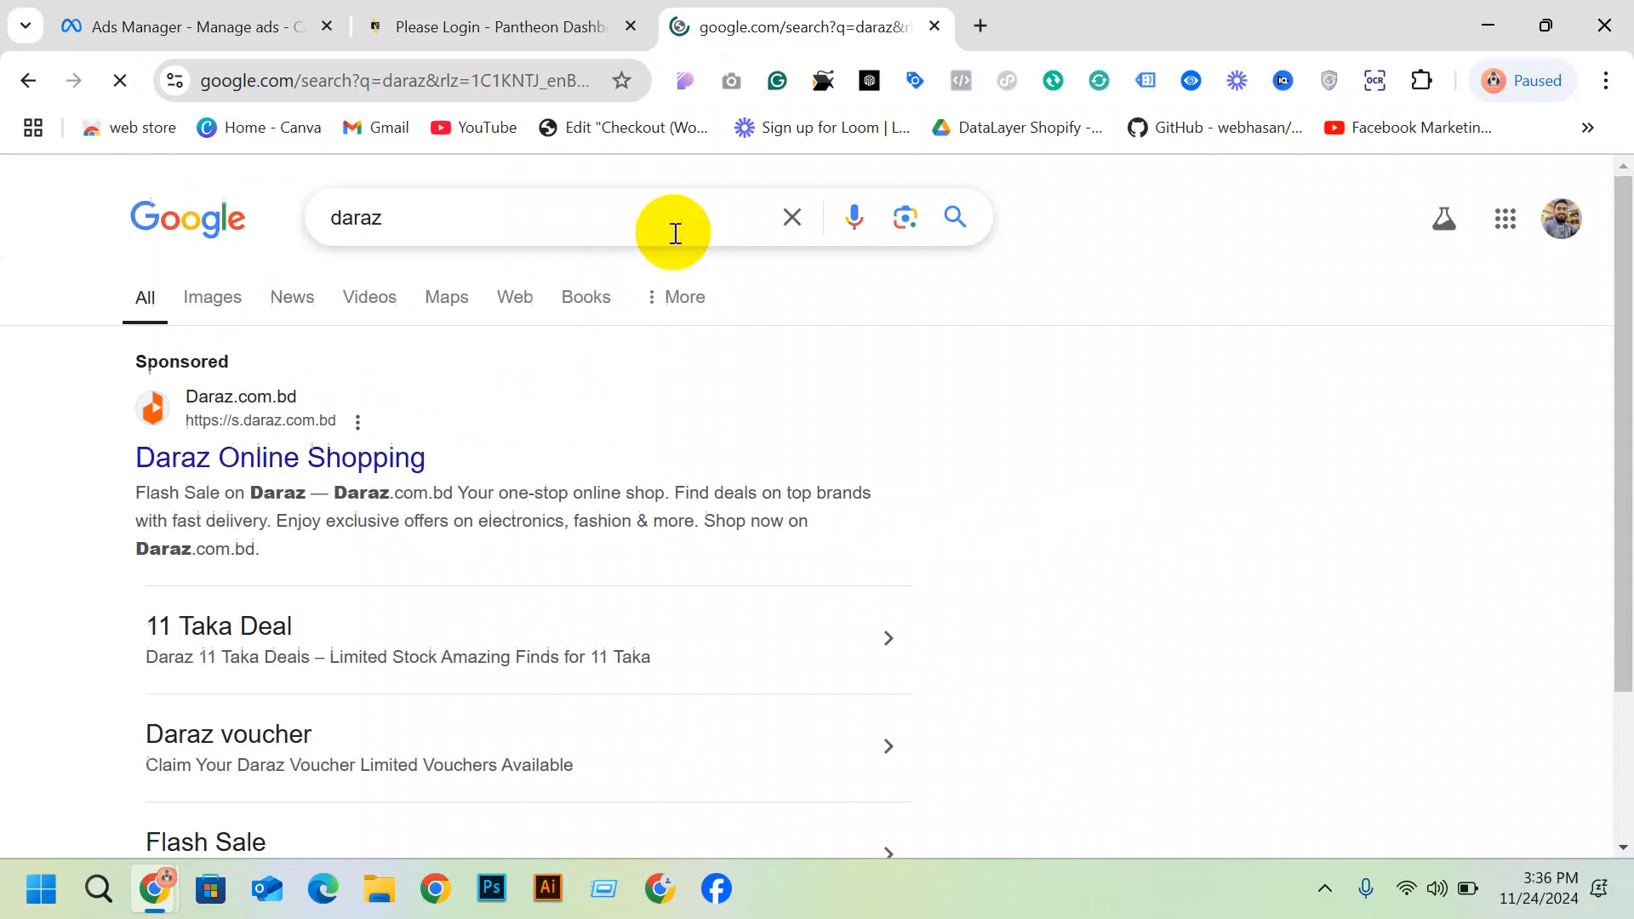
scroll(255, 425, "down", 4)
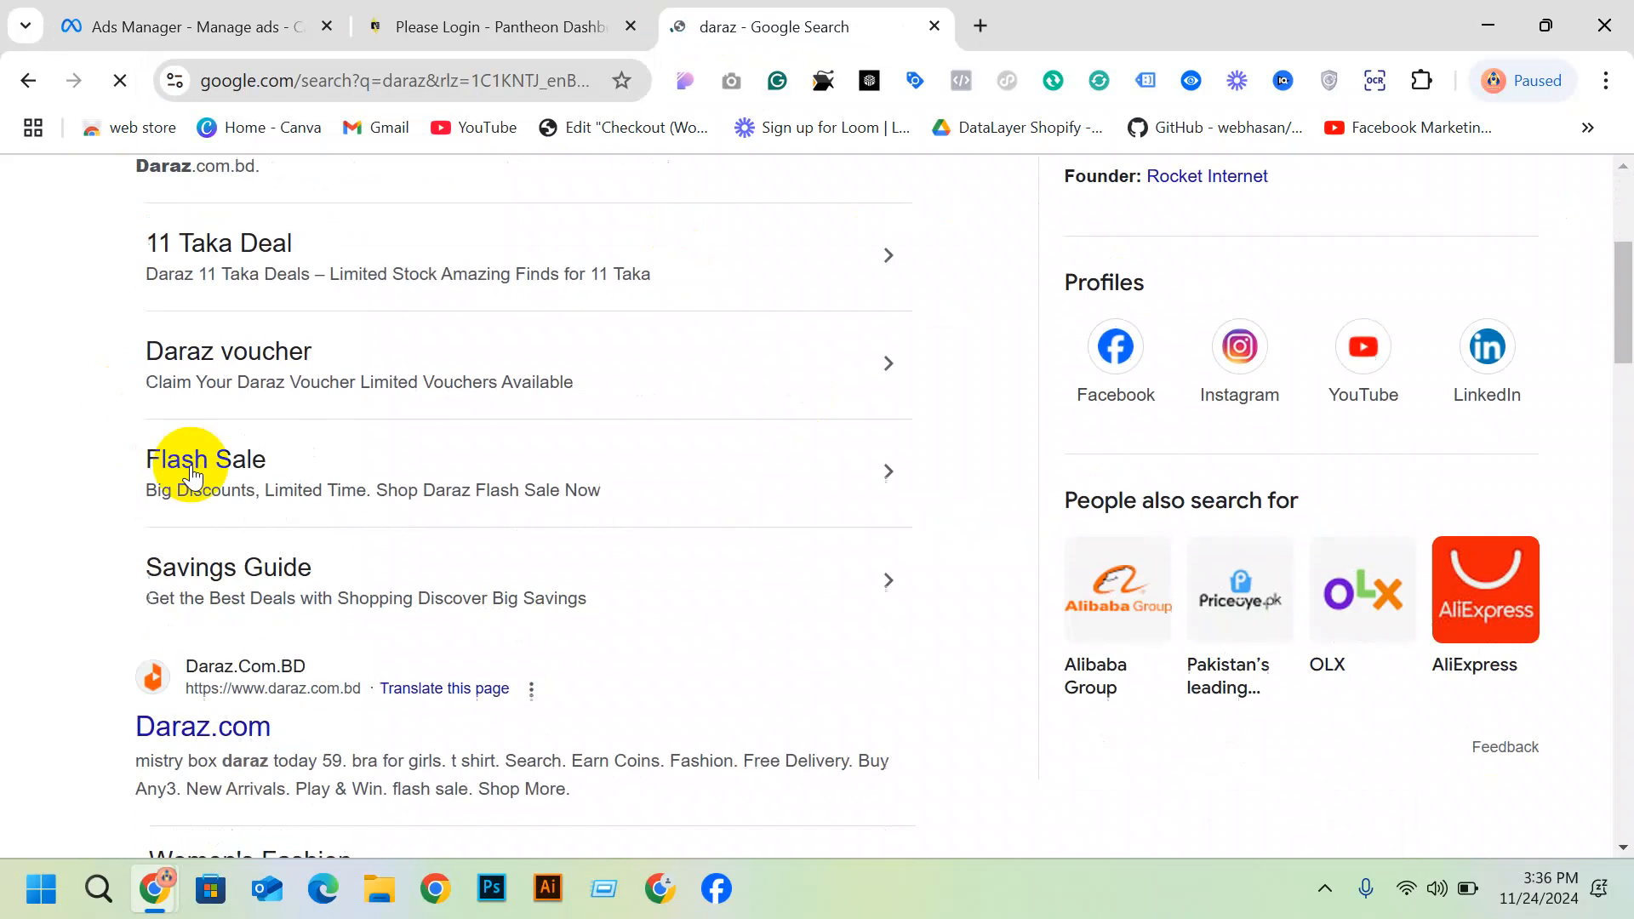
left_click(189, 727)
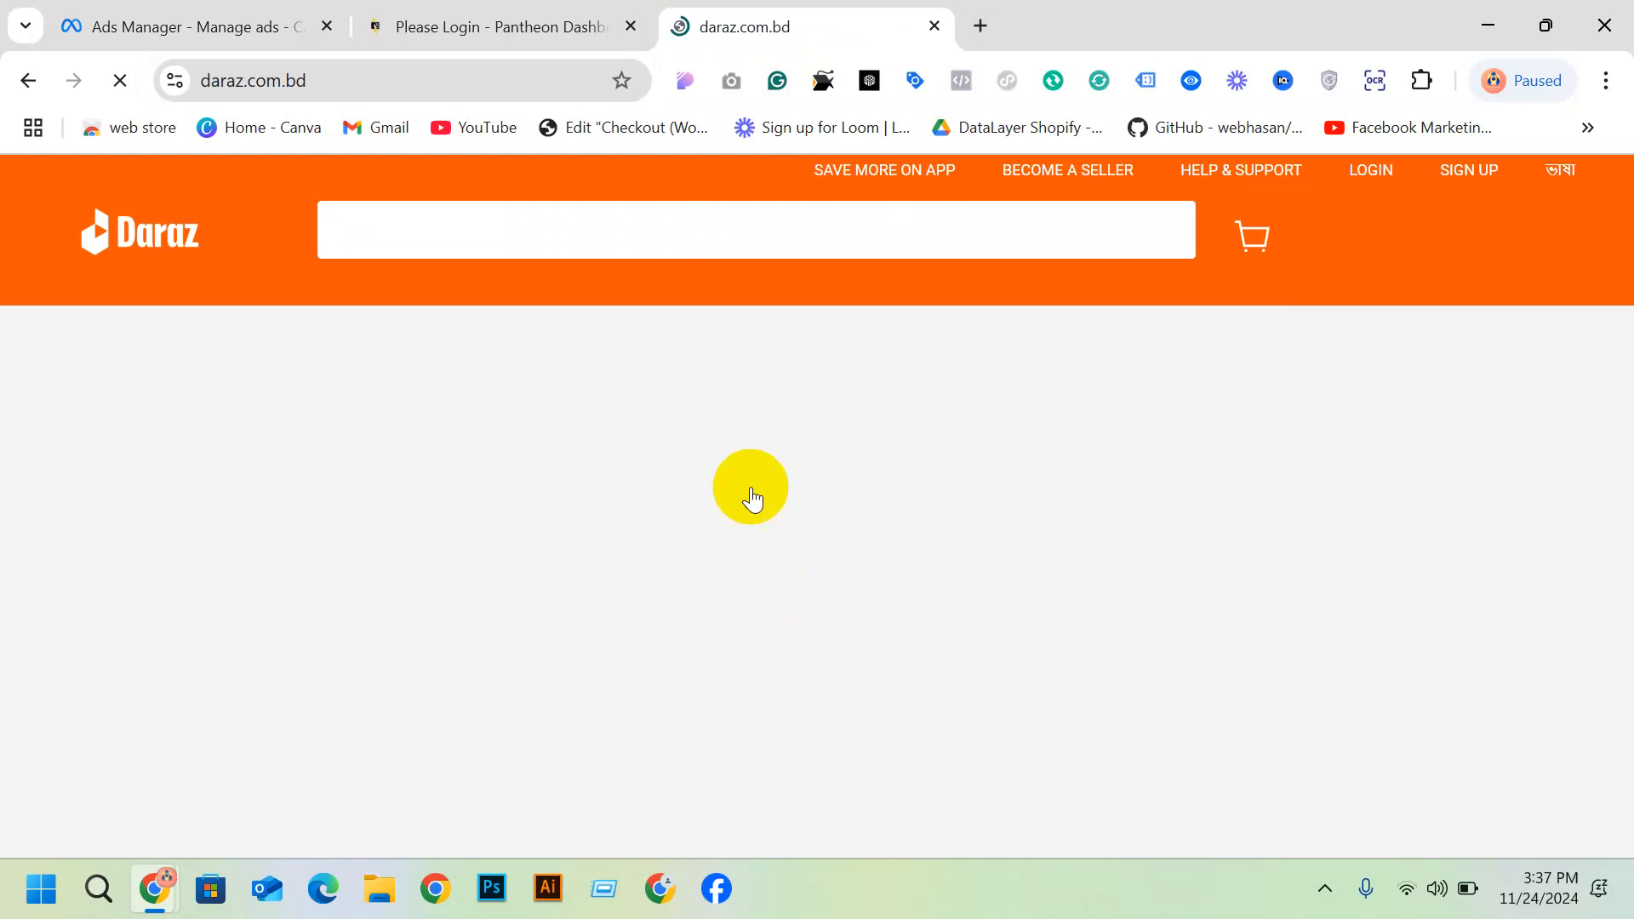
Browse down the Daraz homepage products, then return to the Pantheon login tab
scroll(740, 467, "down", 8)
scroll(630, 625, "down", 3)
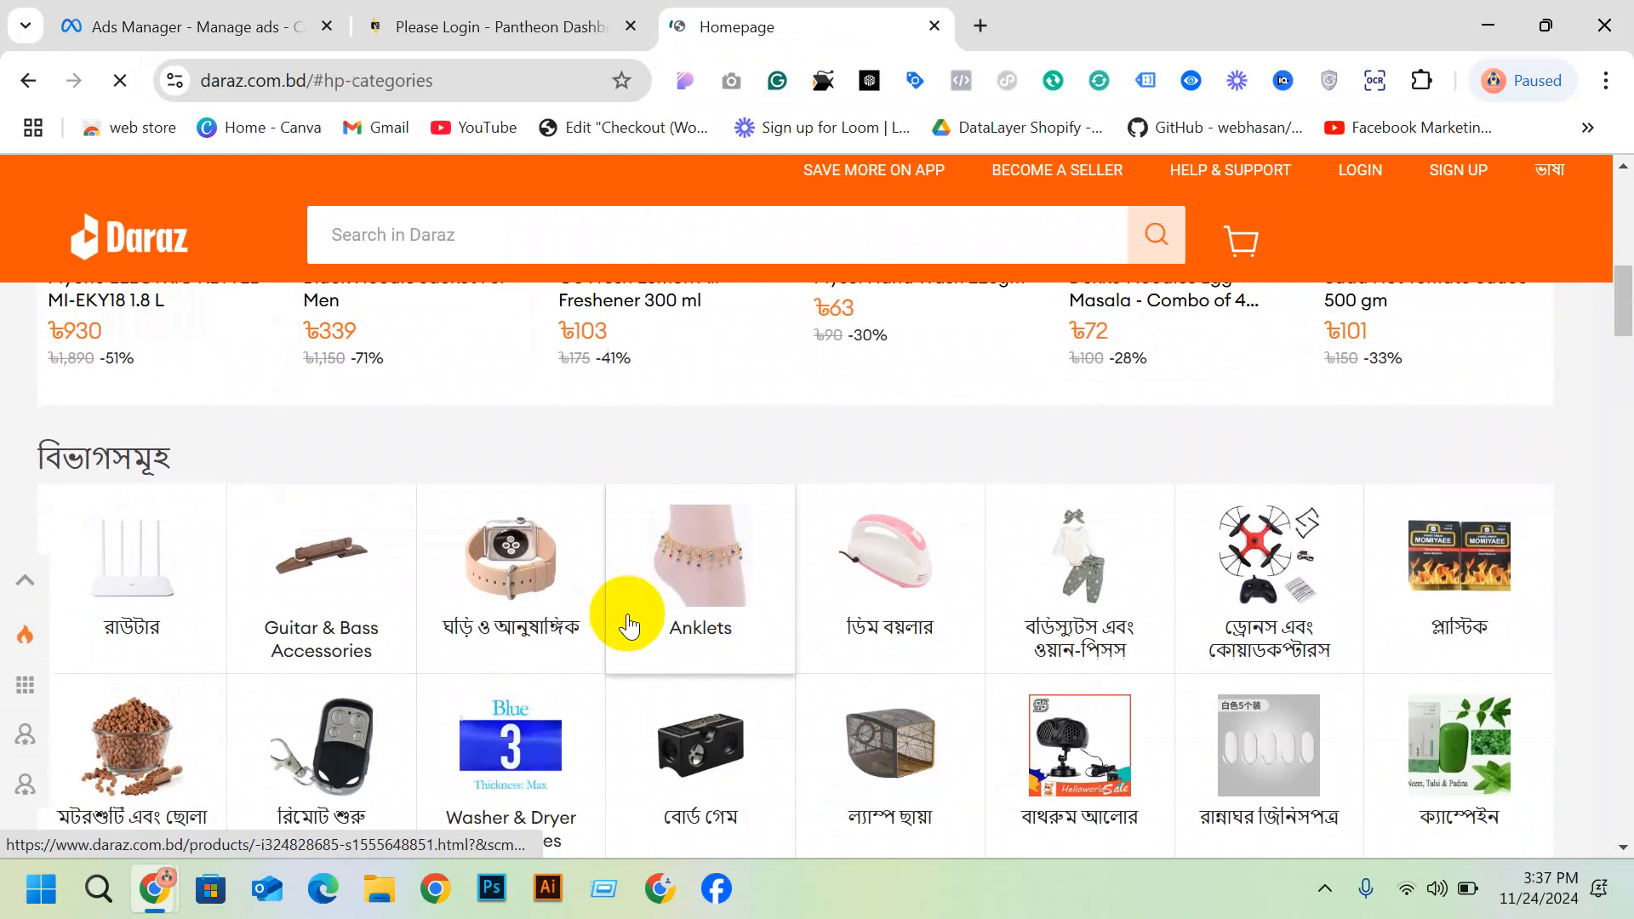
scroll(647, 544, "down", 4)
scroll(400, 396, "down", 3)
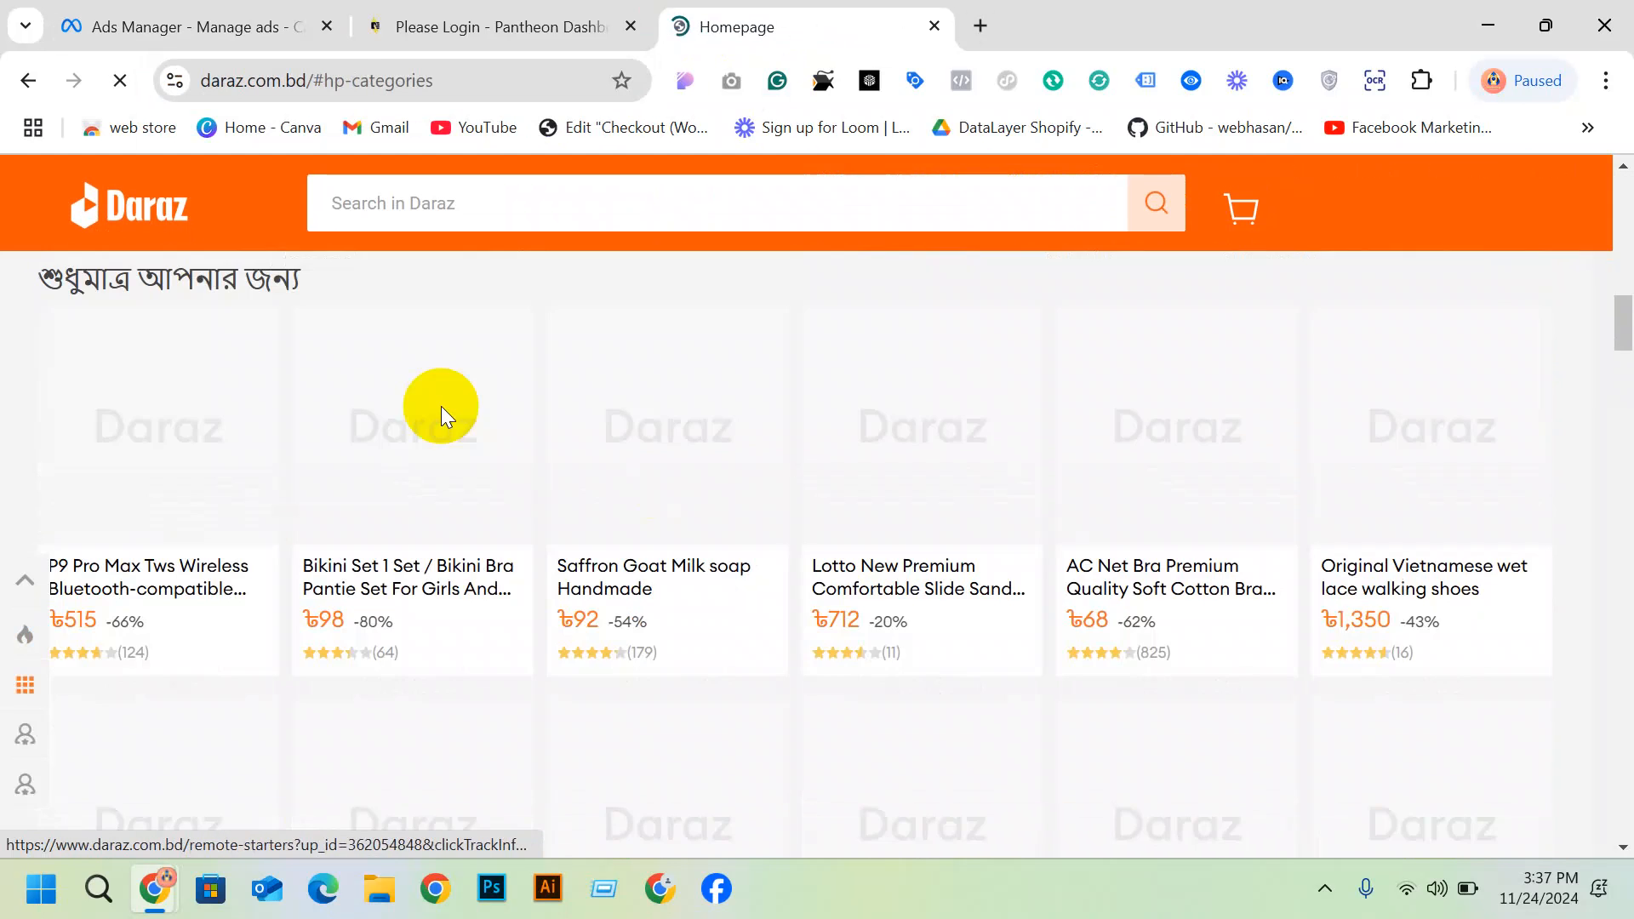
scroll(530, 511, "down", 10)
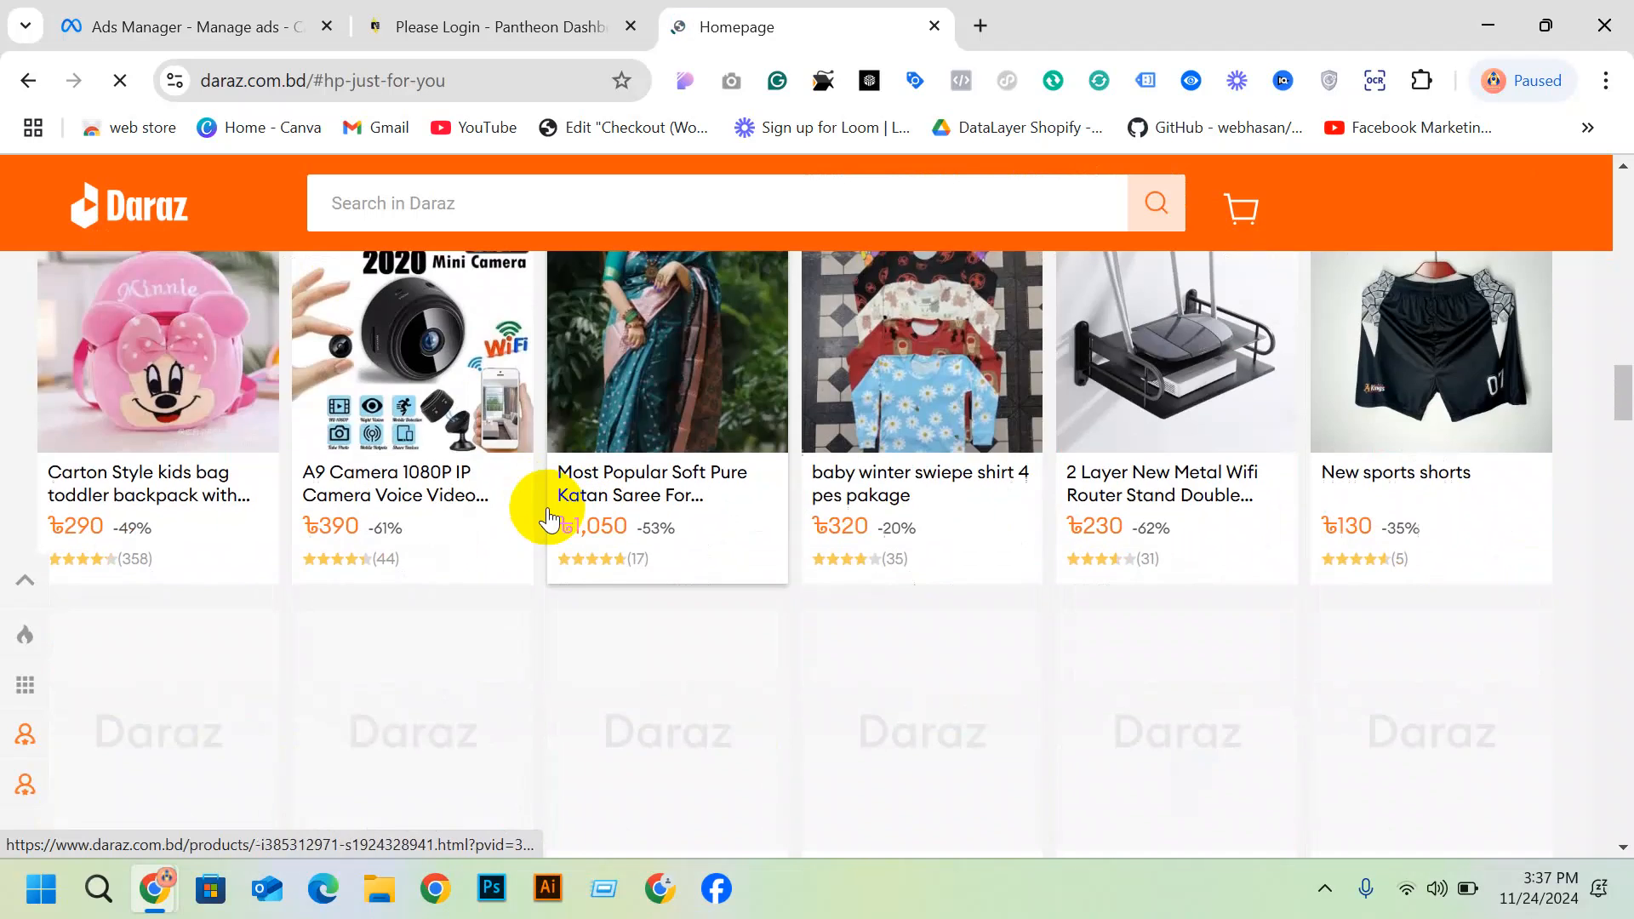
scroll(570, 523, "down", 5)
scroll(672, 447, "down", 4)
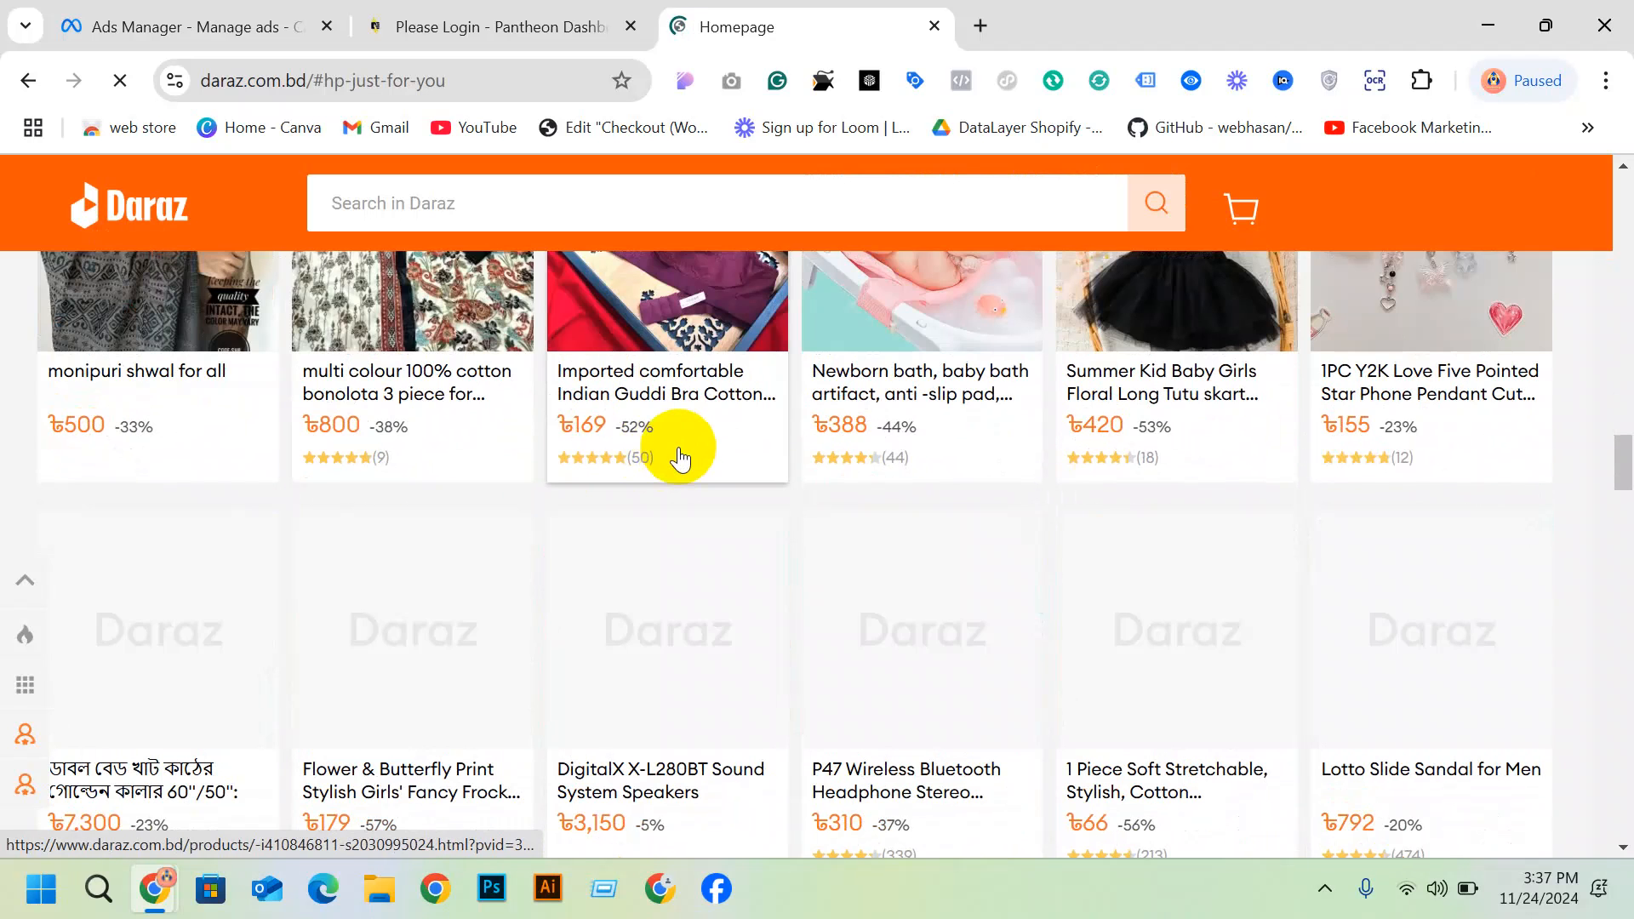
left_click(502, 25)
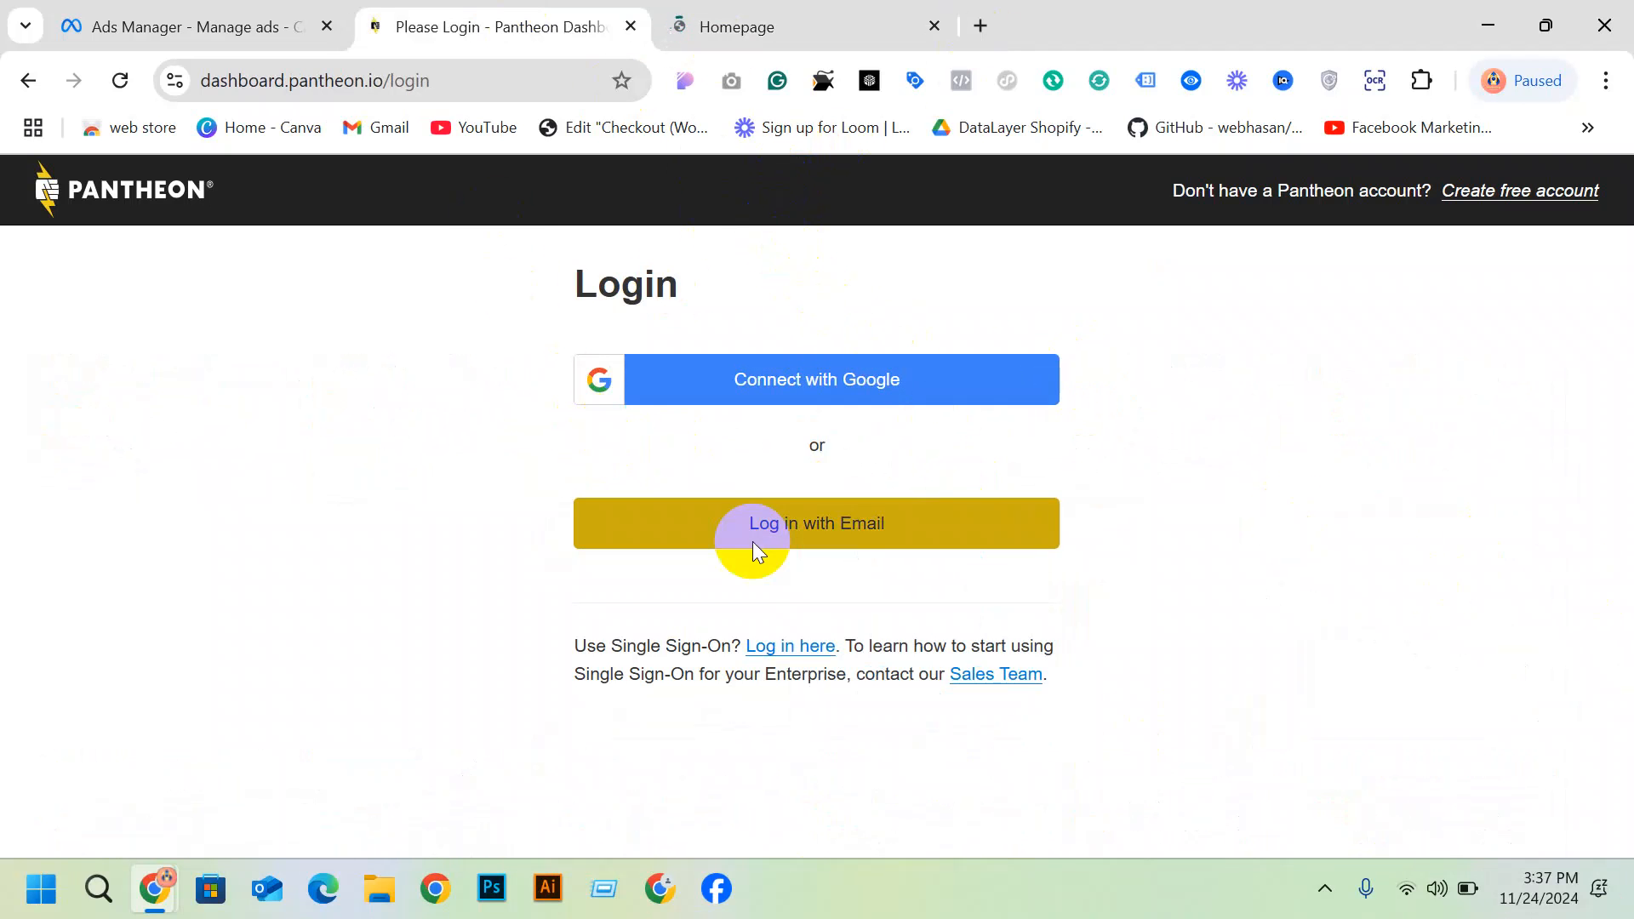
left_click(174, 18)
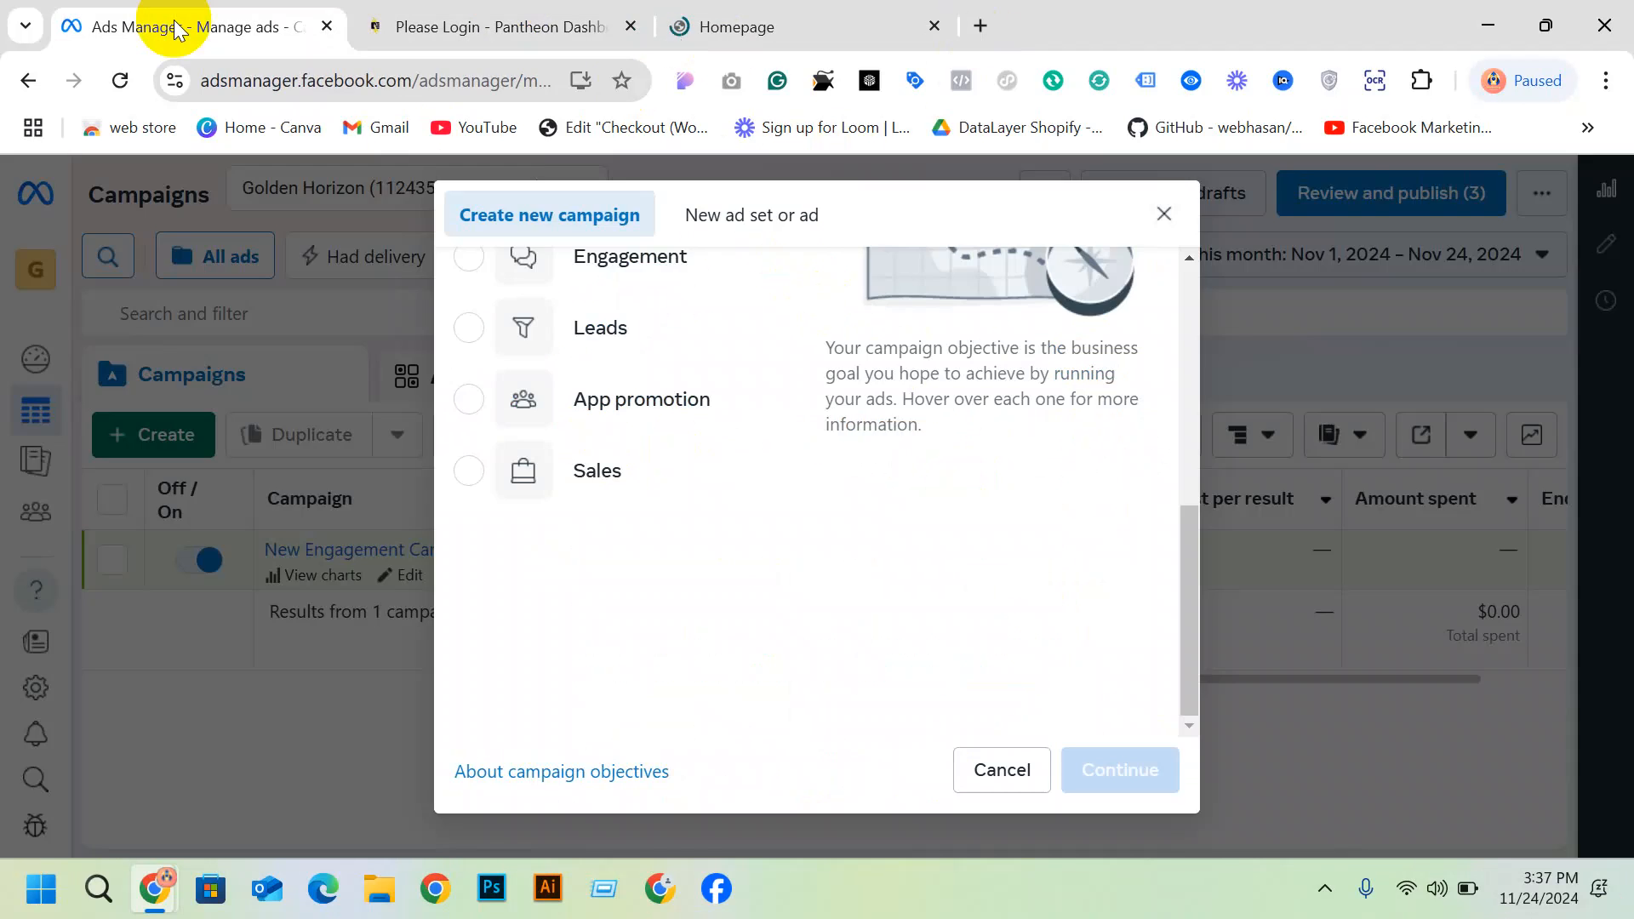
scroll(723, 425, "up", 3)
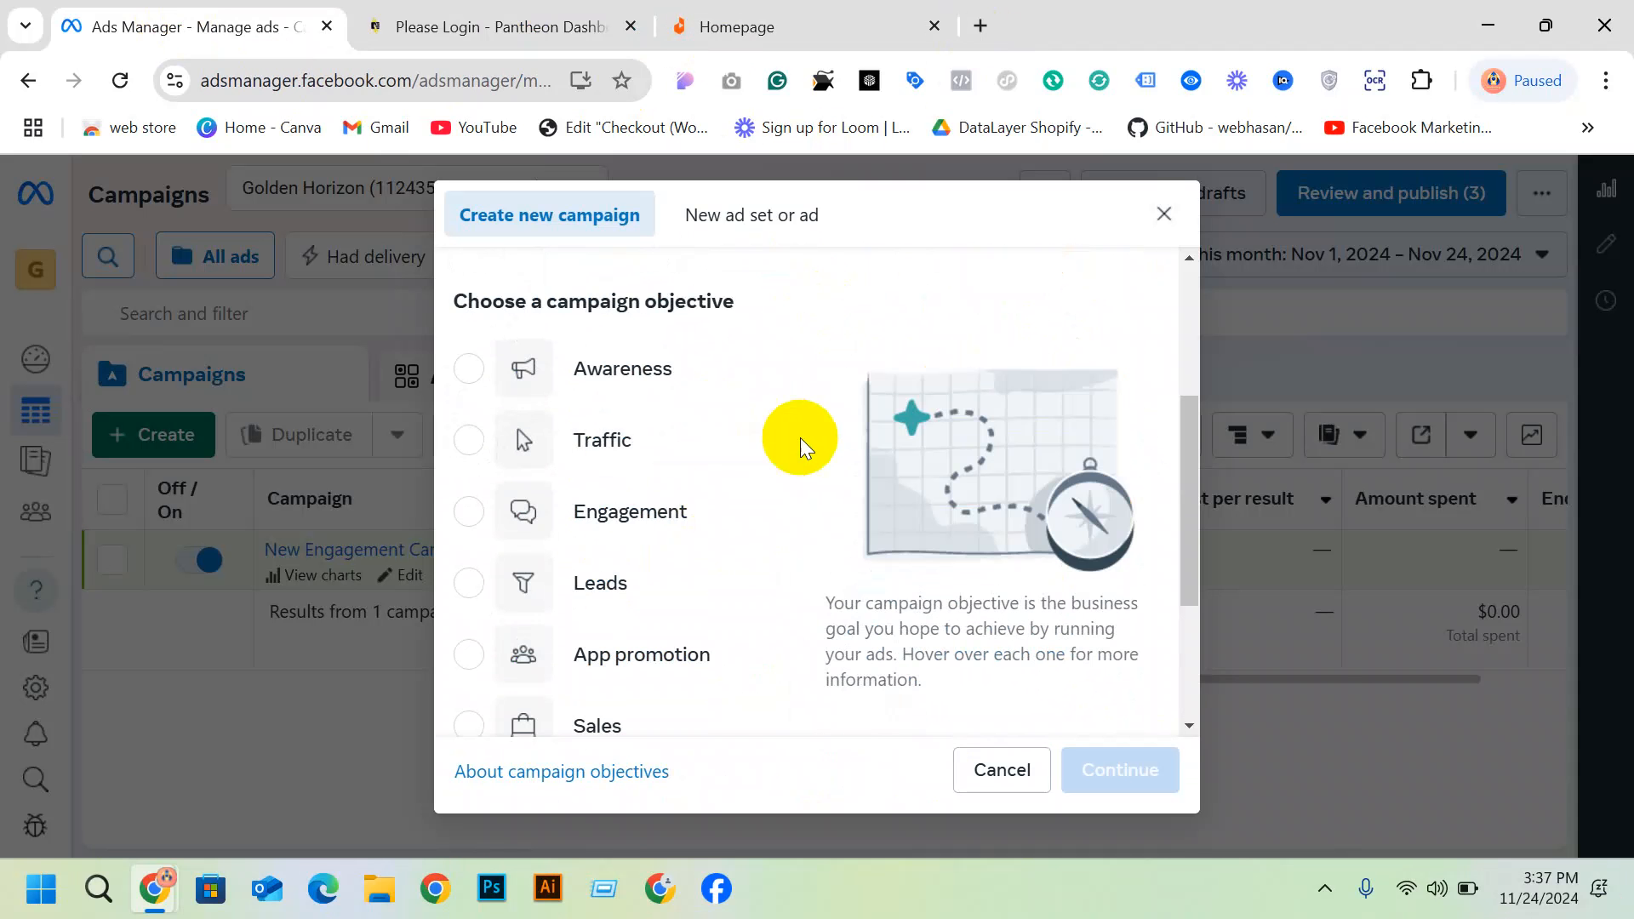
scroll(766, 435, "down", 3)
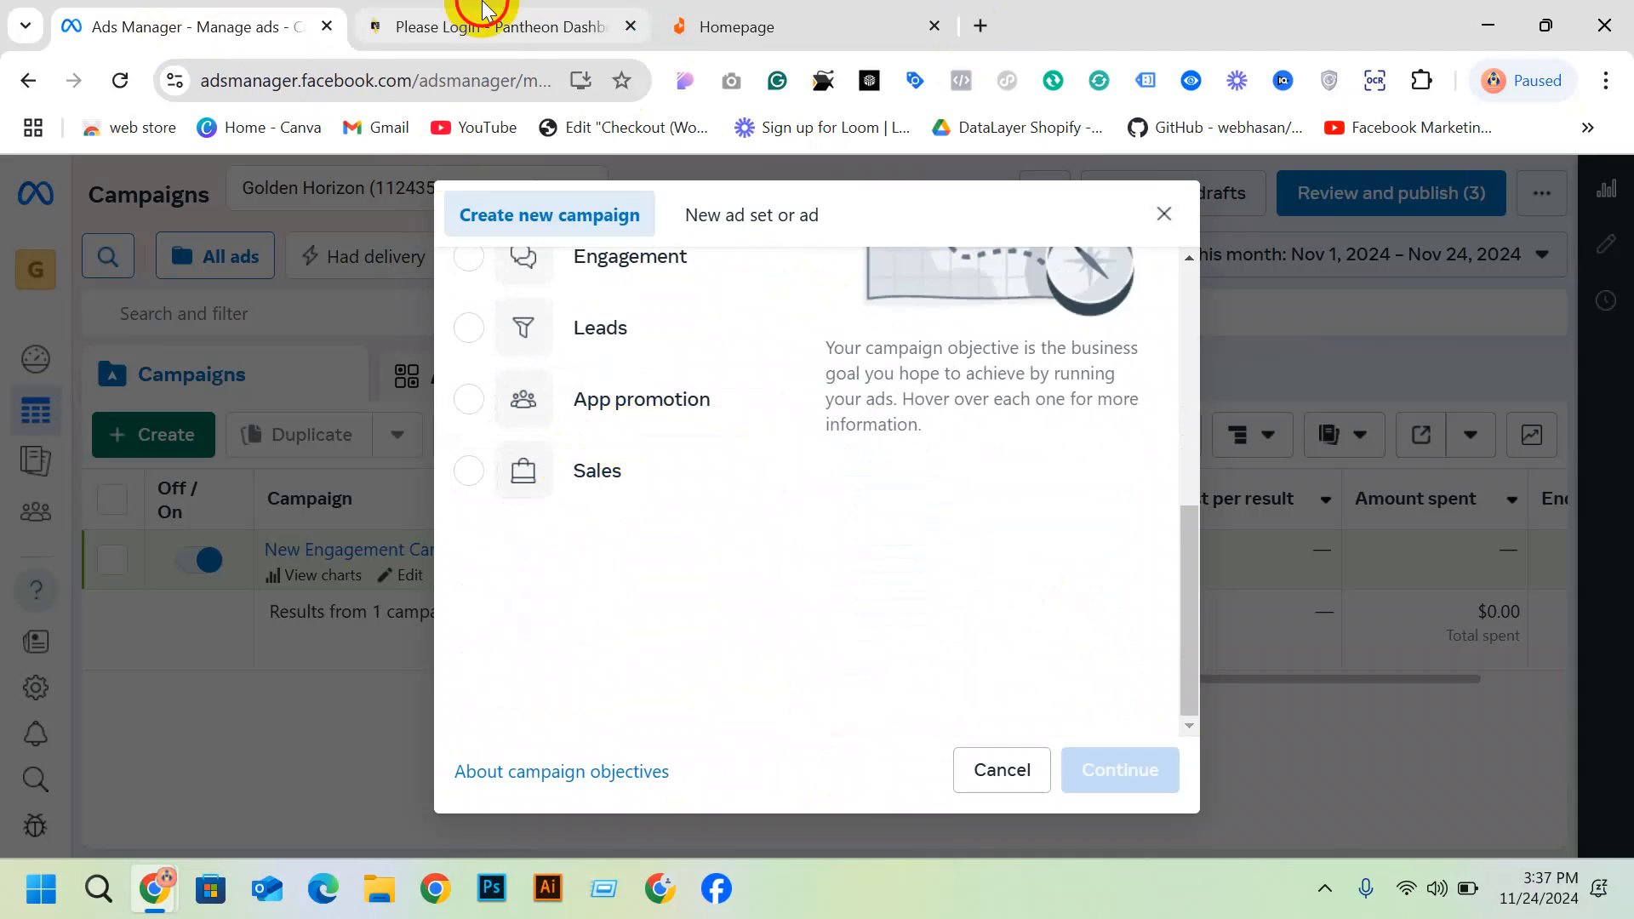
left_click(502, 34)
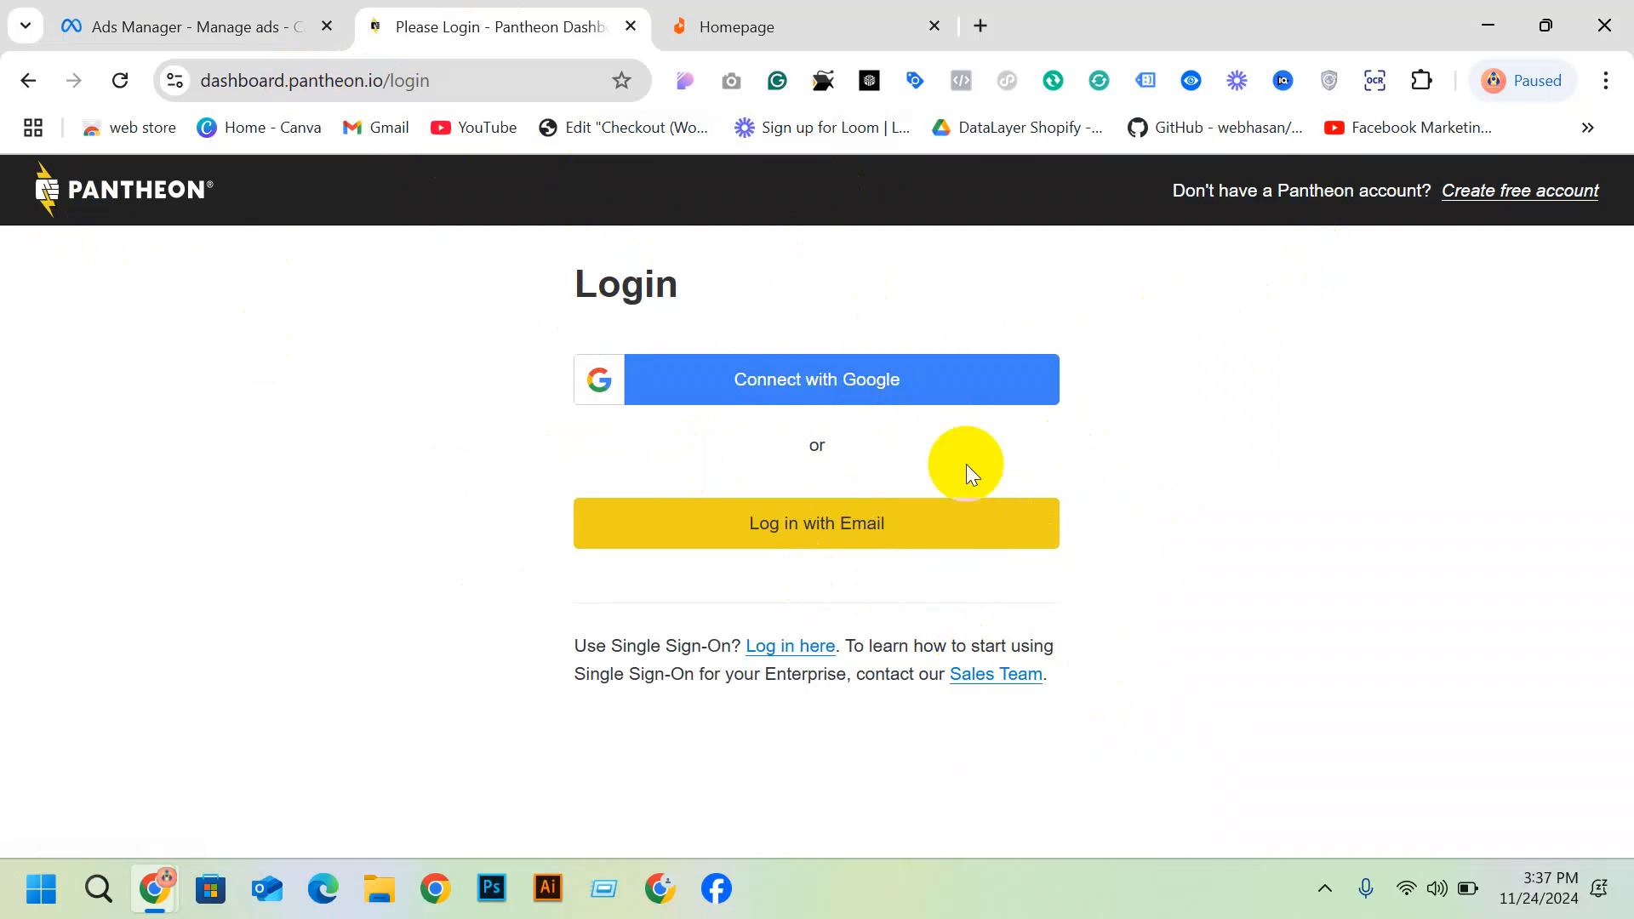
Open Pantheon's 'Create free account' sign-up form
left_click(1539, 202)
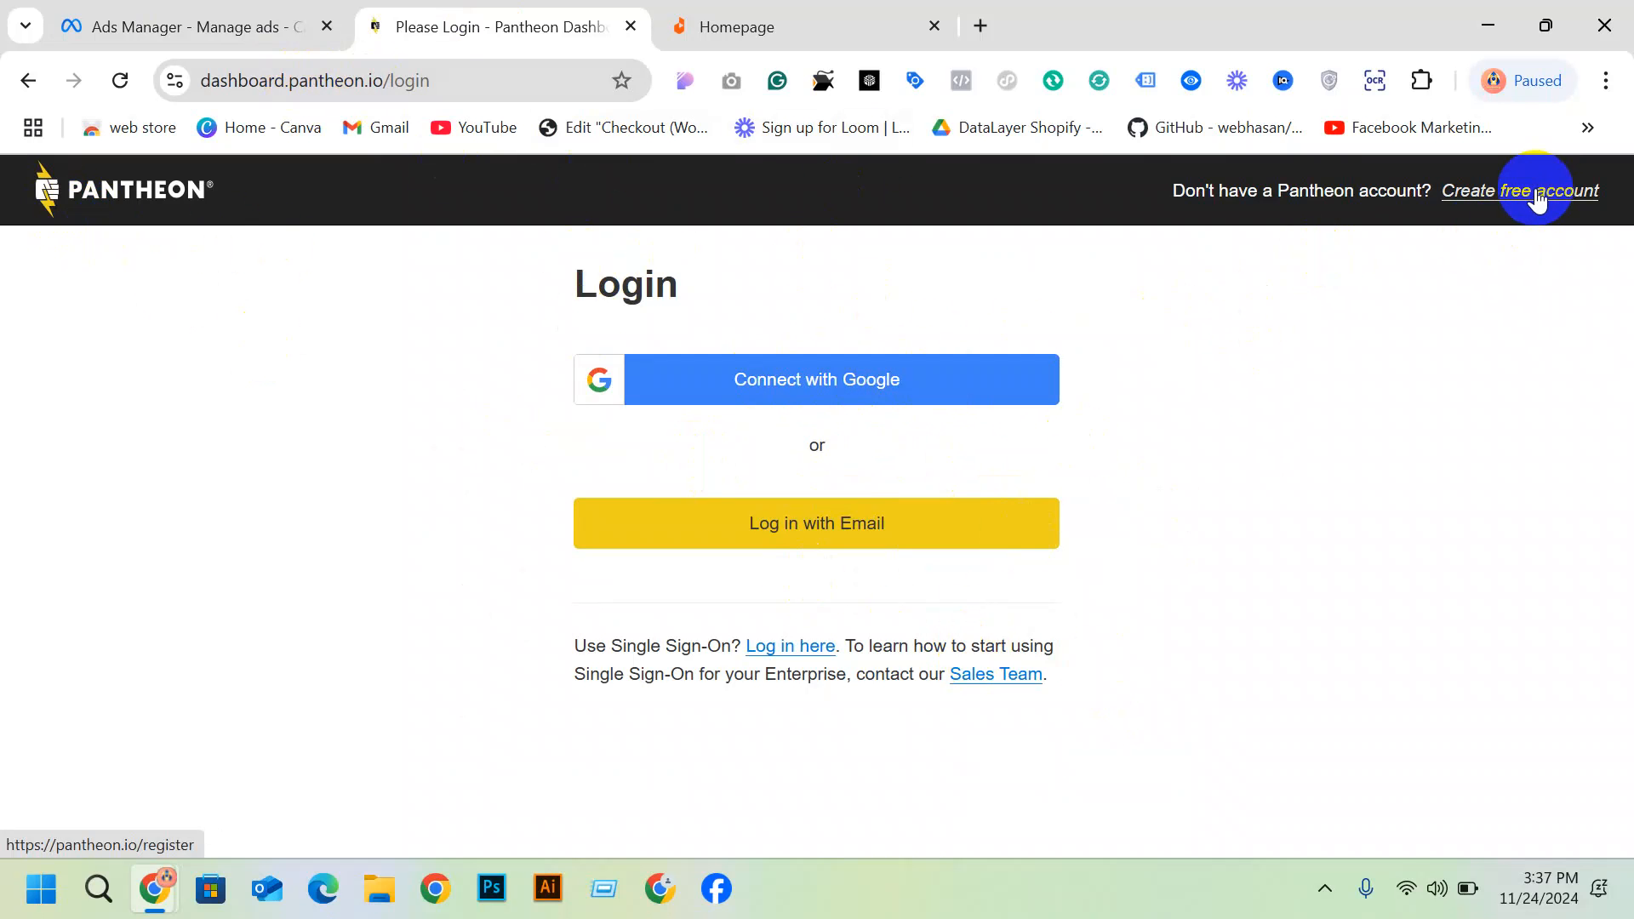
left_click(795, 525)
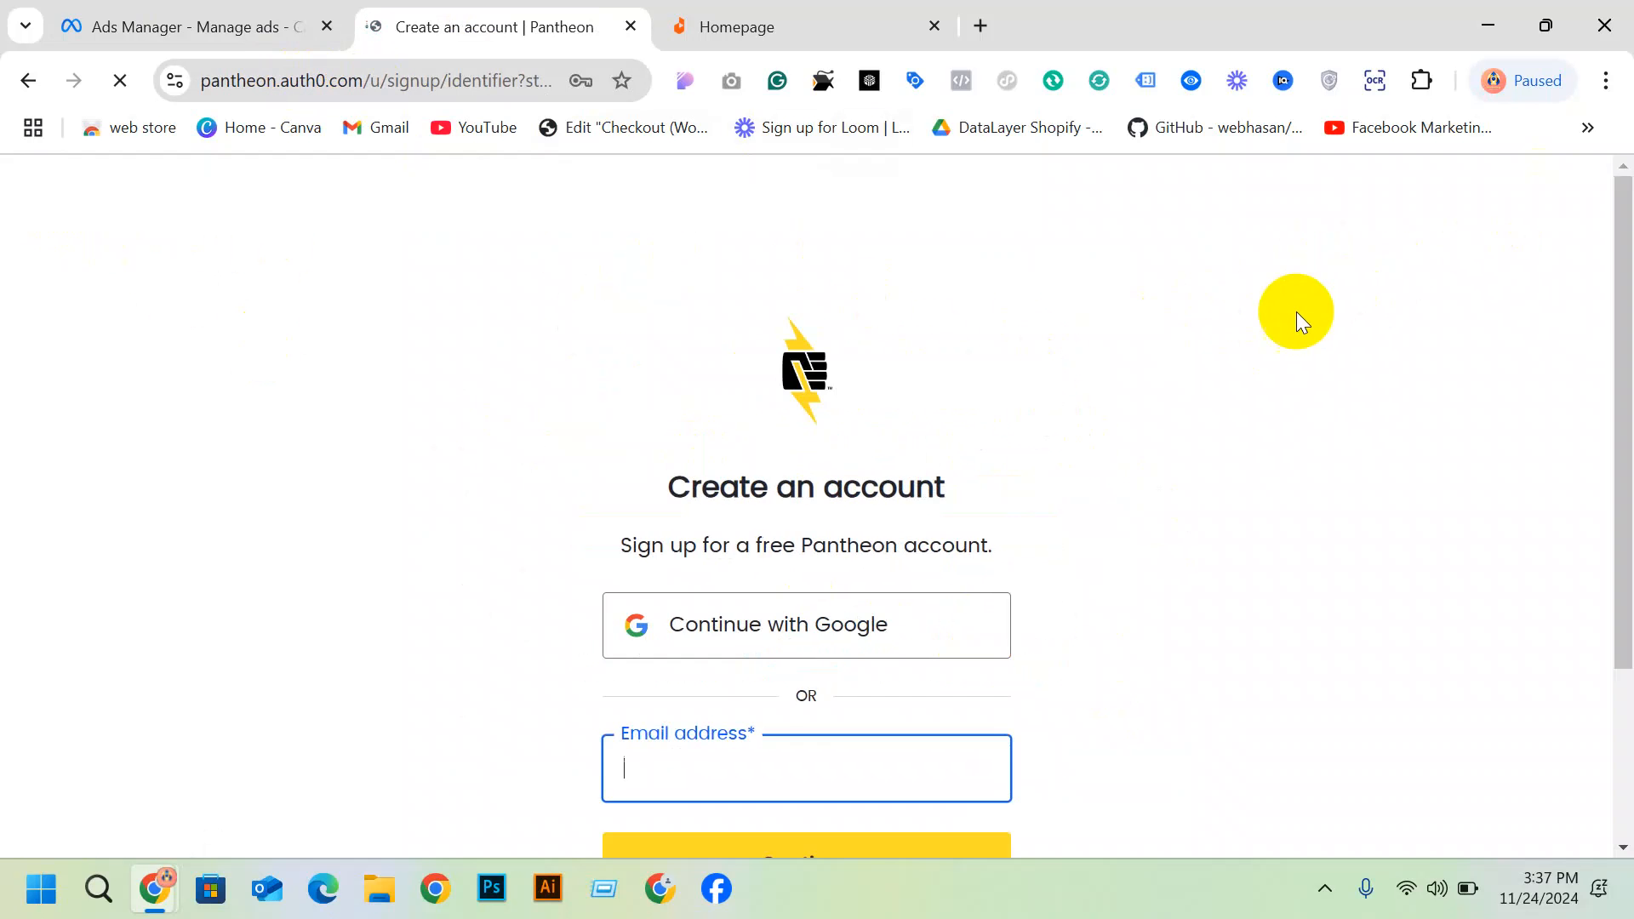
scroll(1295, 311, "down", 3)
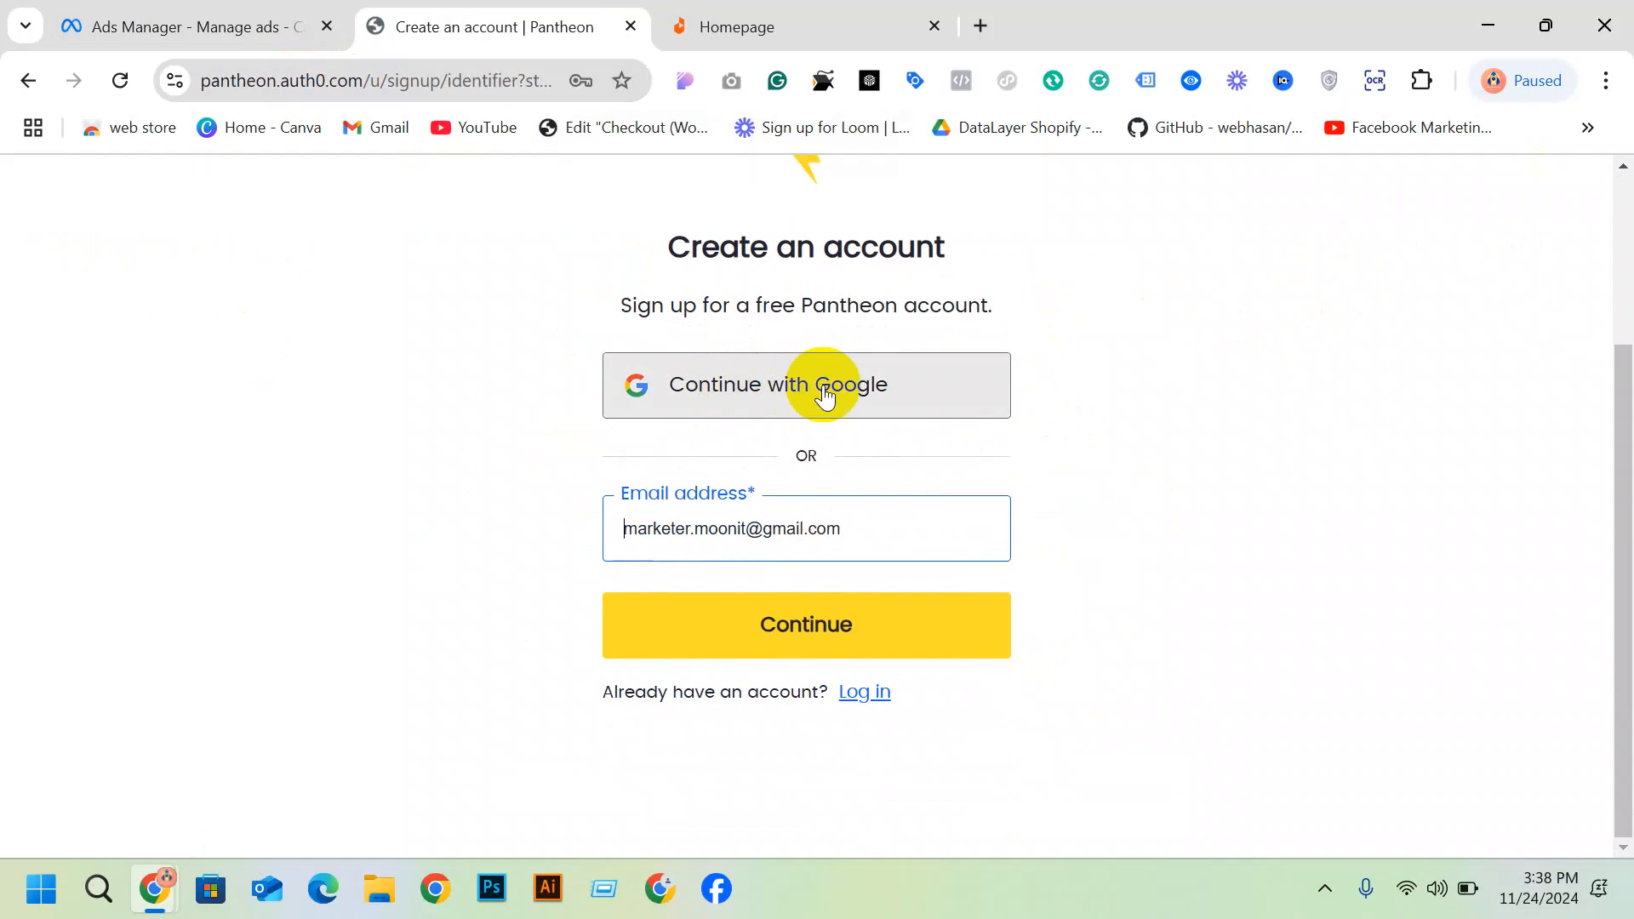
Delete the autofilled email address from the sign-up form and open a new blank tab
left_click_drag(907, 526, 453, 519)
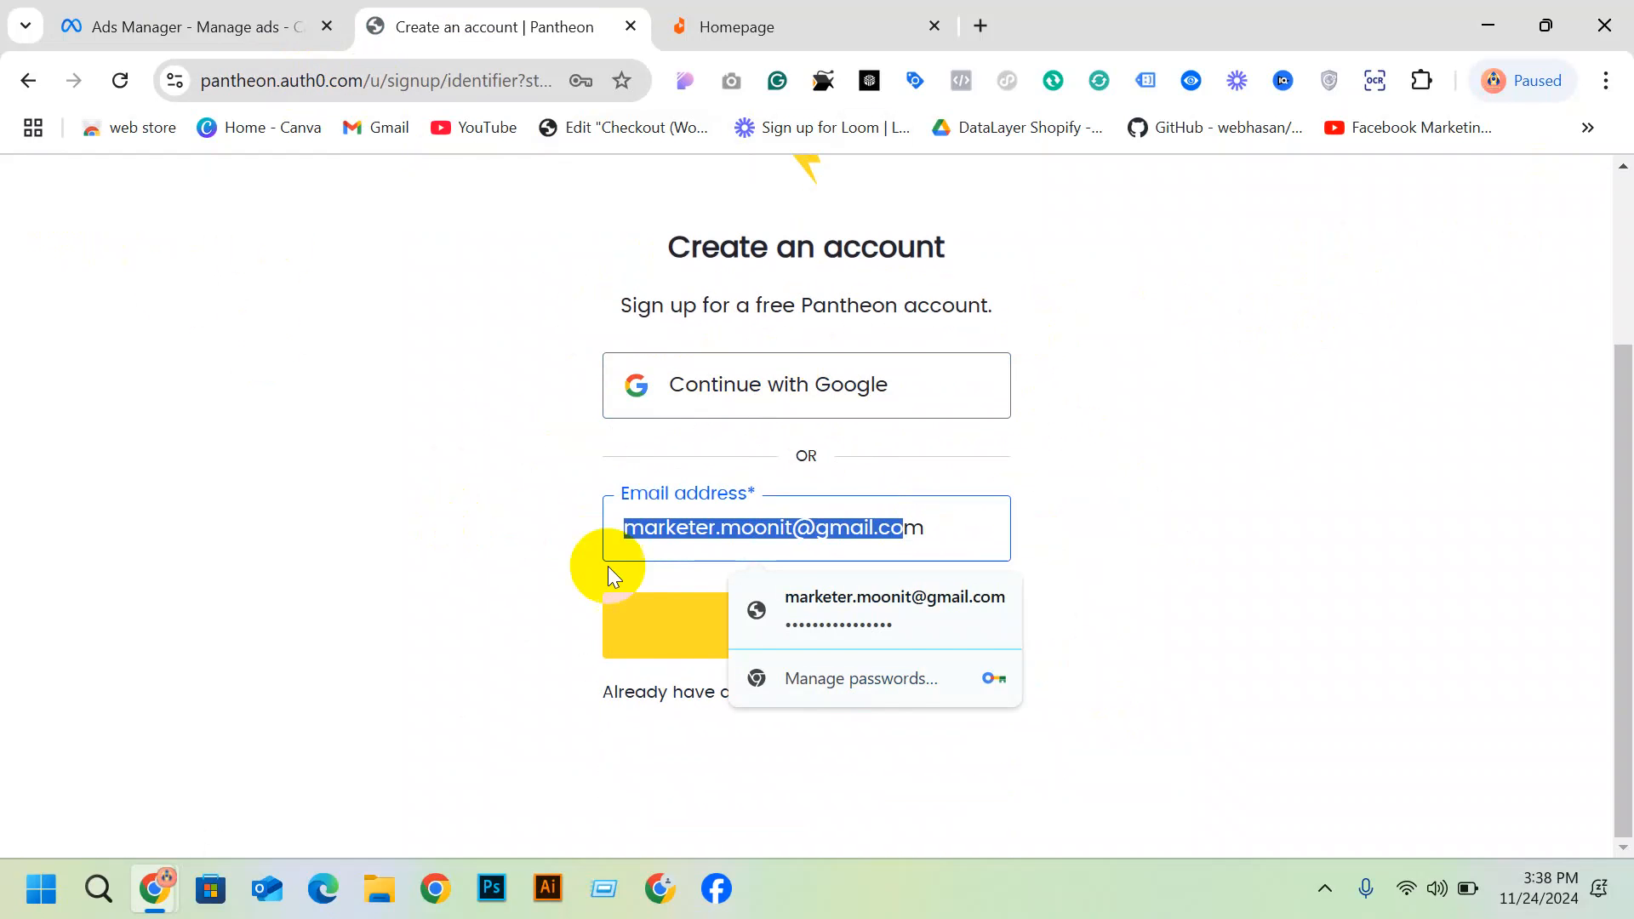
left_click(960, 514)
left_click_drag(961, 514, 473, 528)
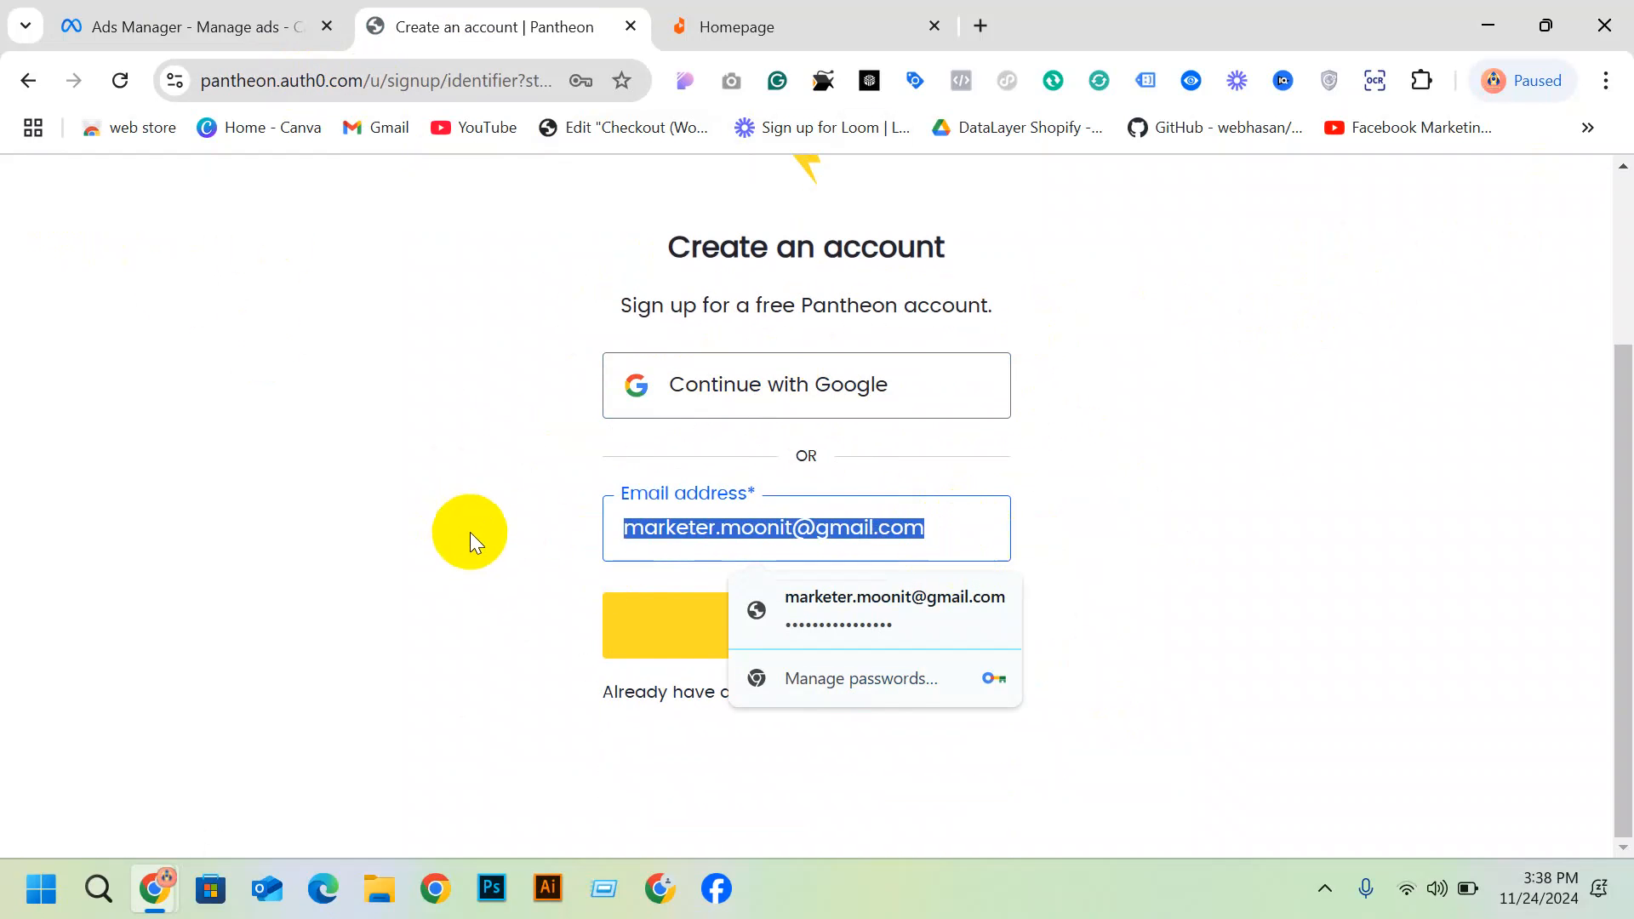
key("BackSpace")
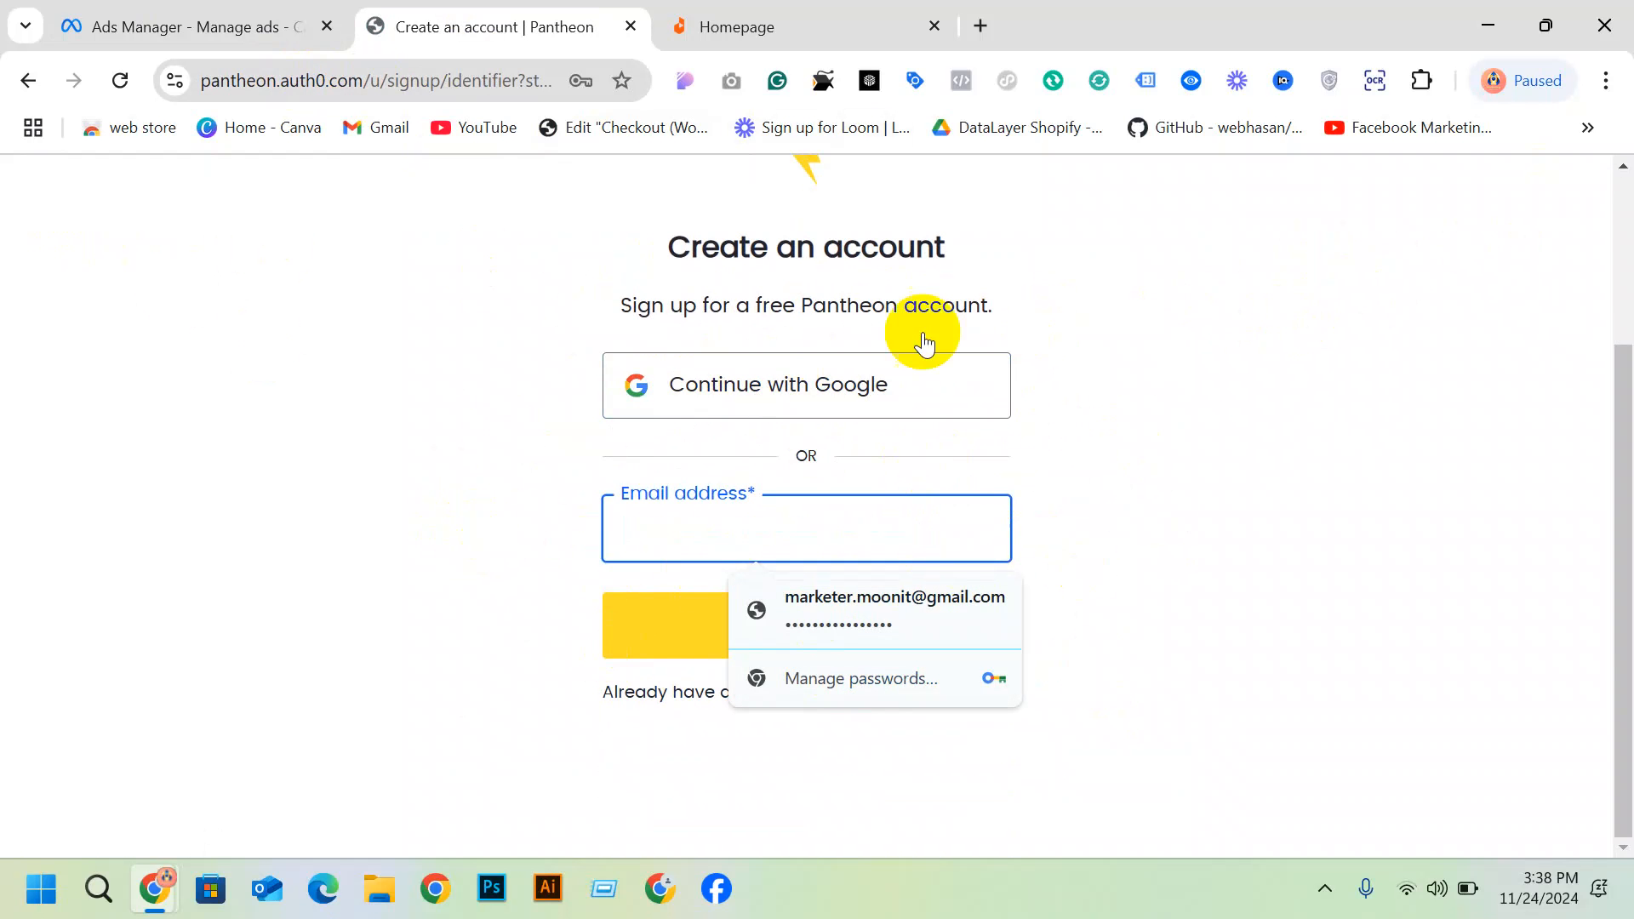
left_click(980, 26)
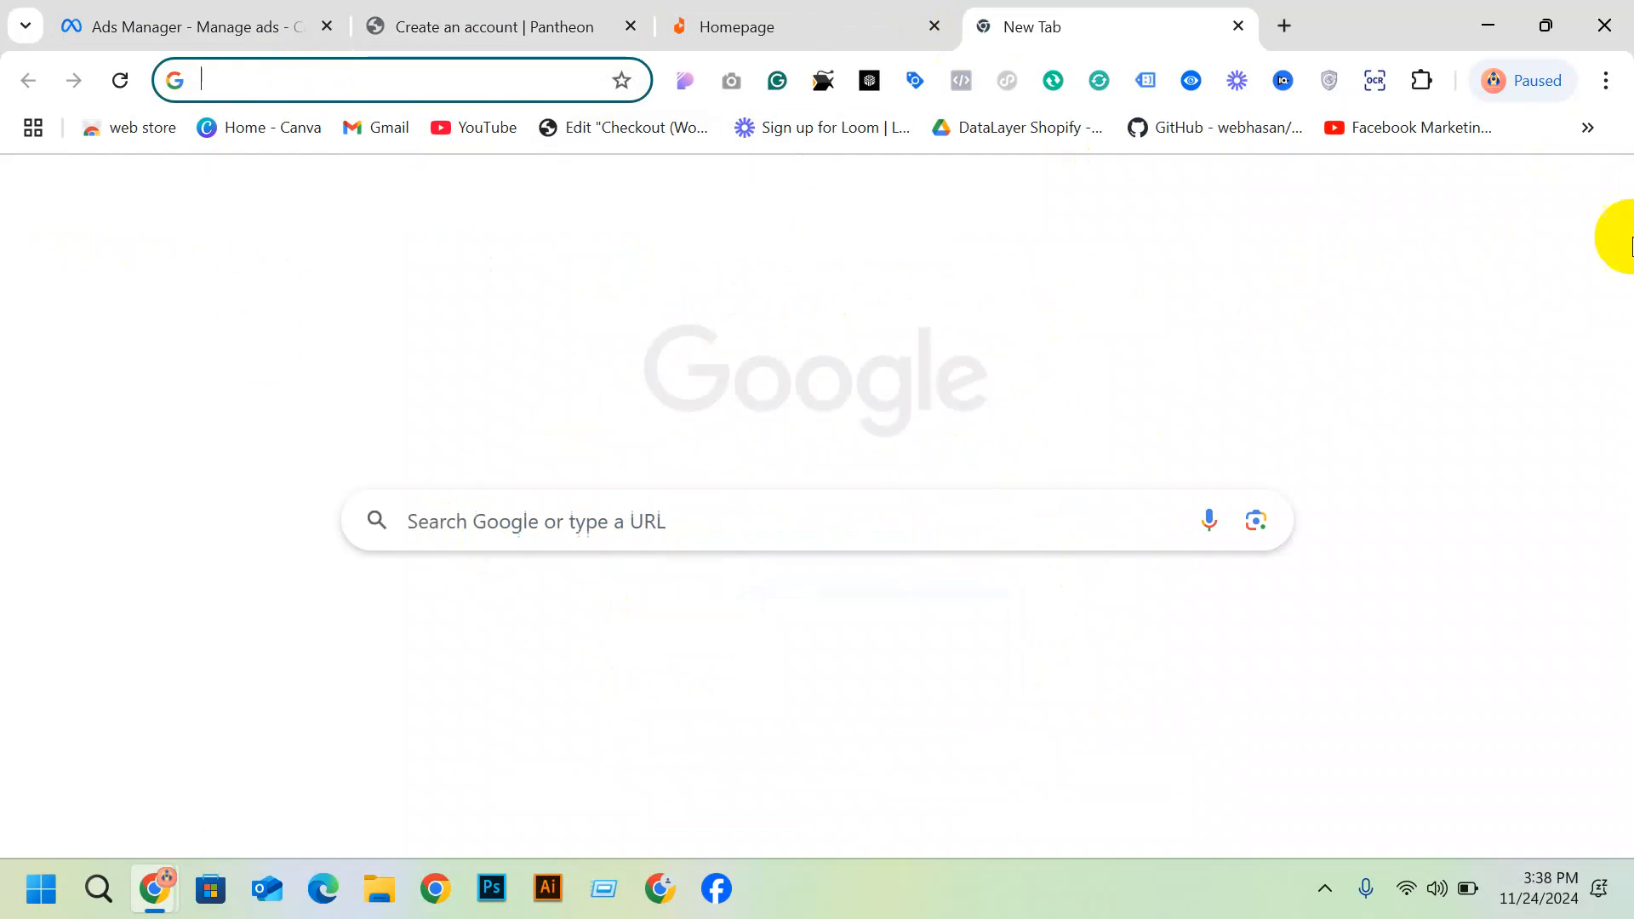
Copy the signed-in Google account's email address from the Chrome profile panel
left_click(1590, 193)
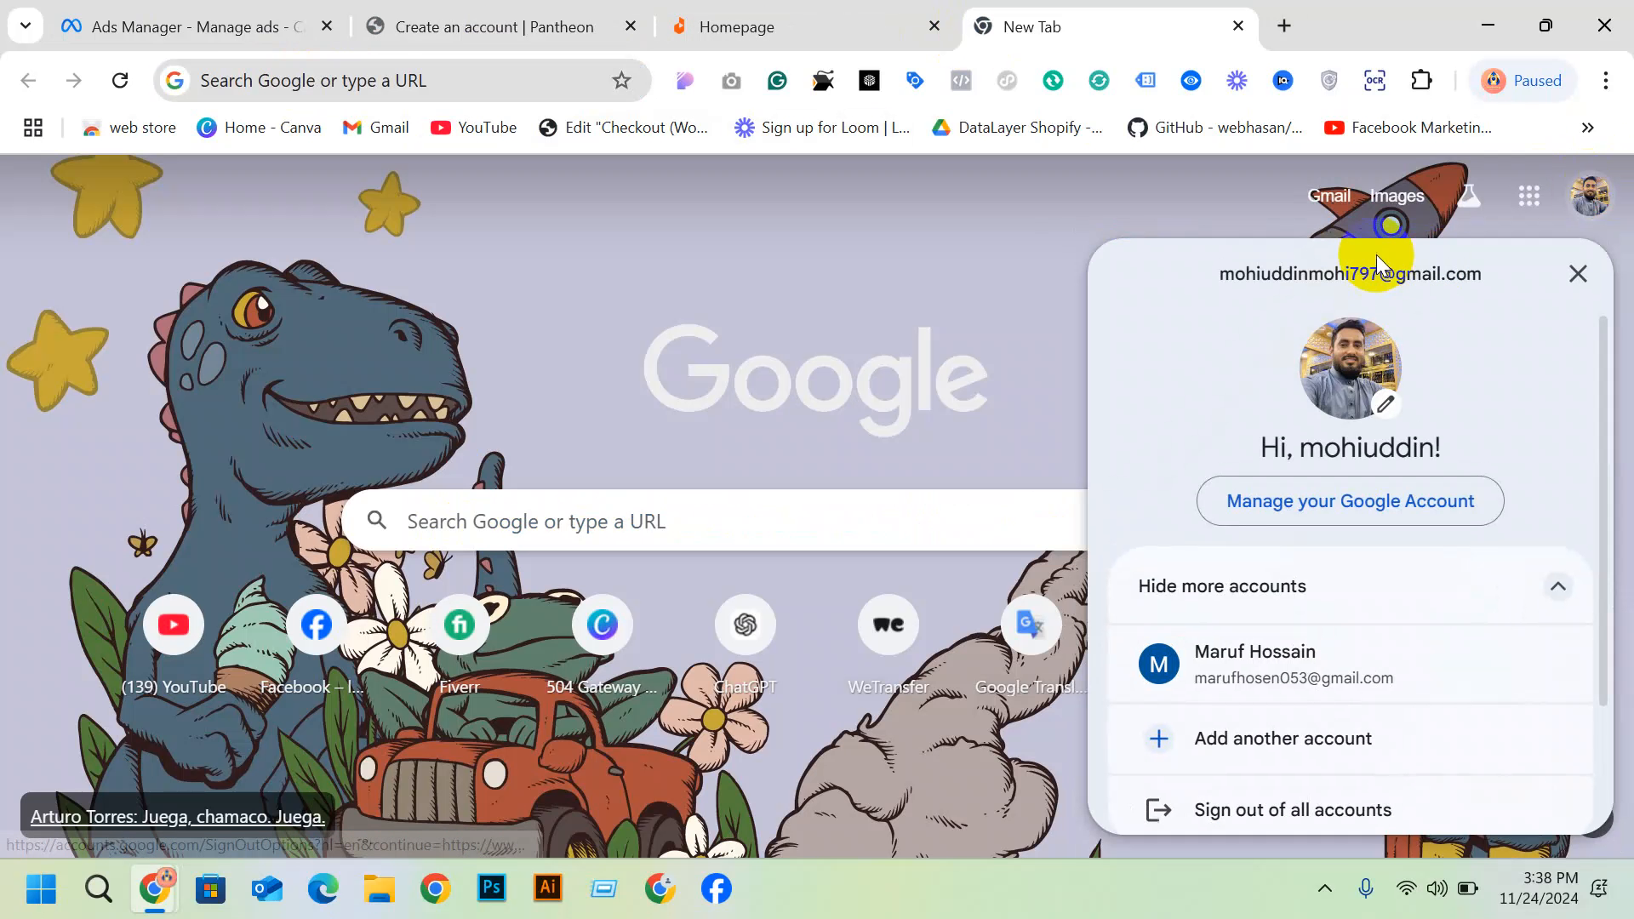
triple_click(1366, 274)
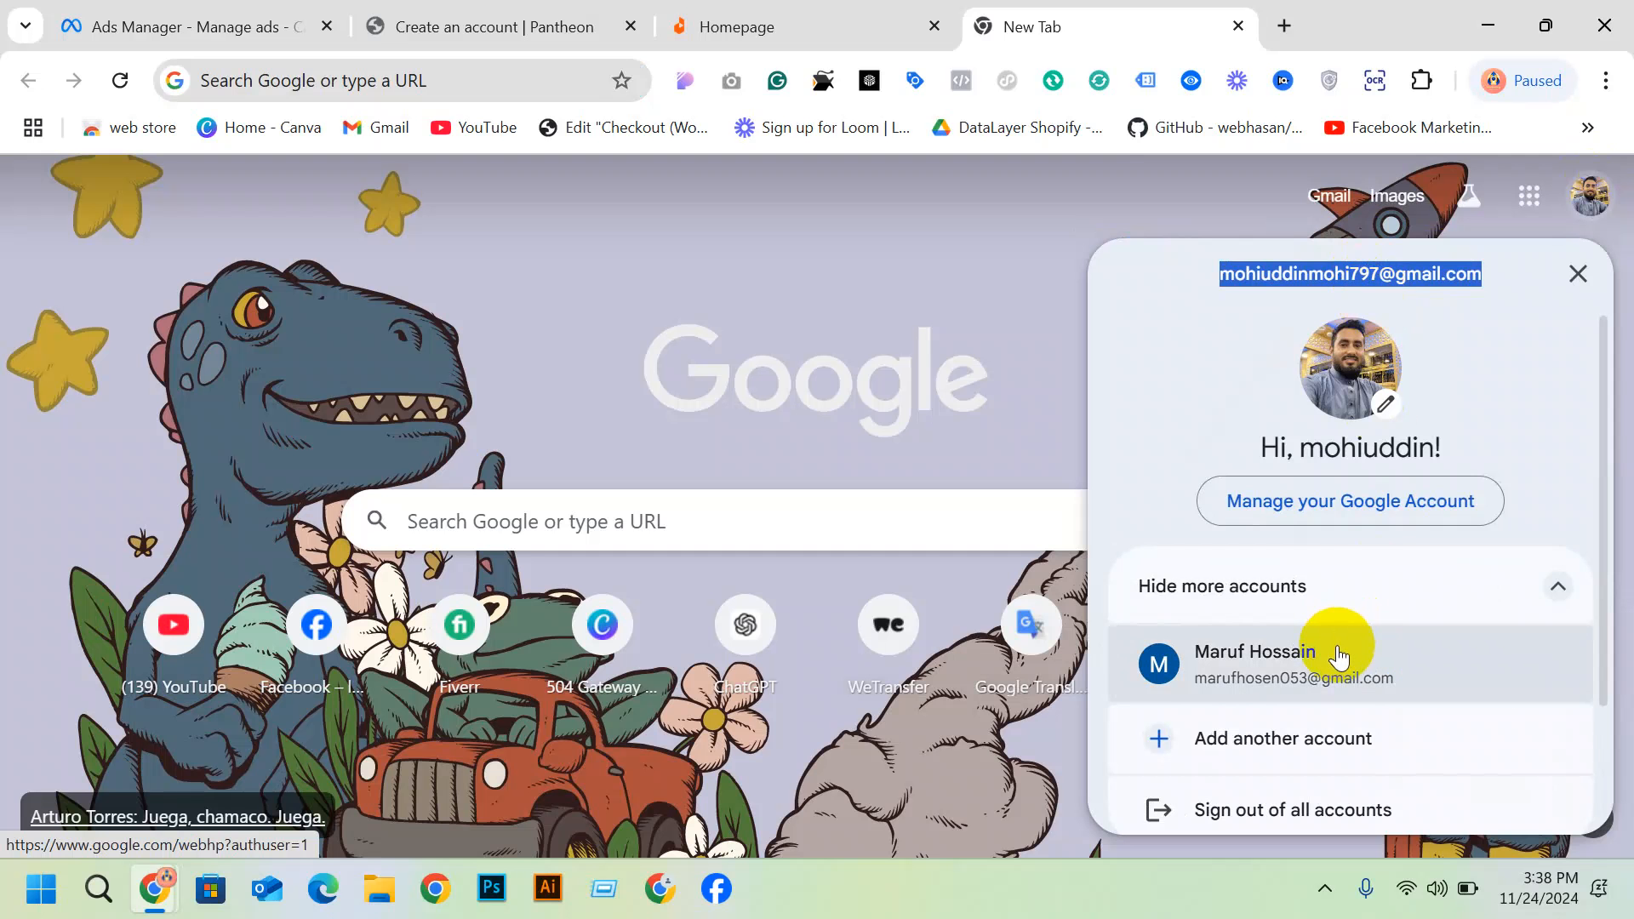
right_click(1304, 273)
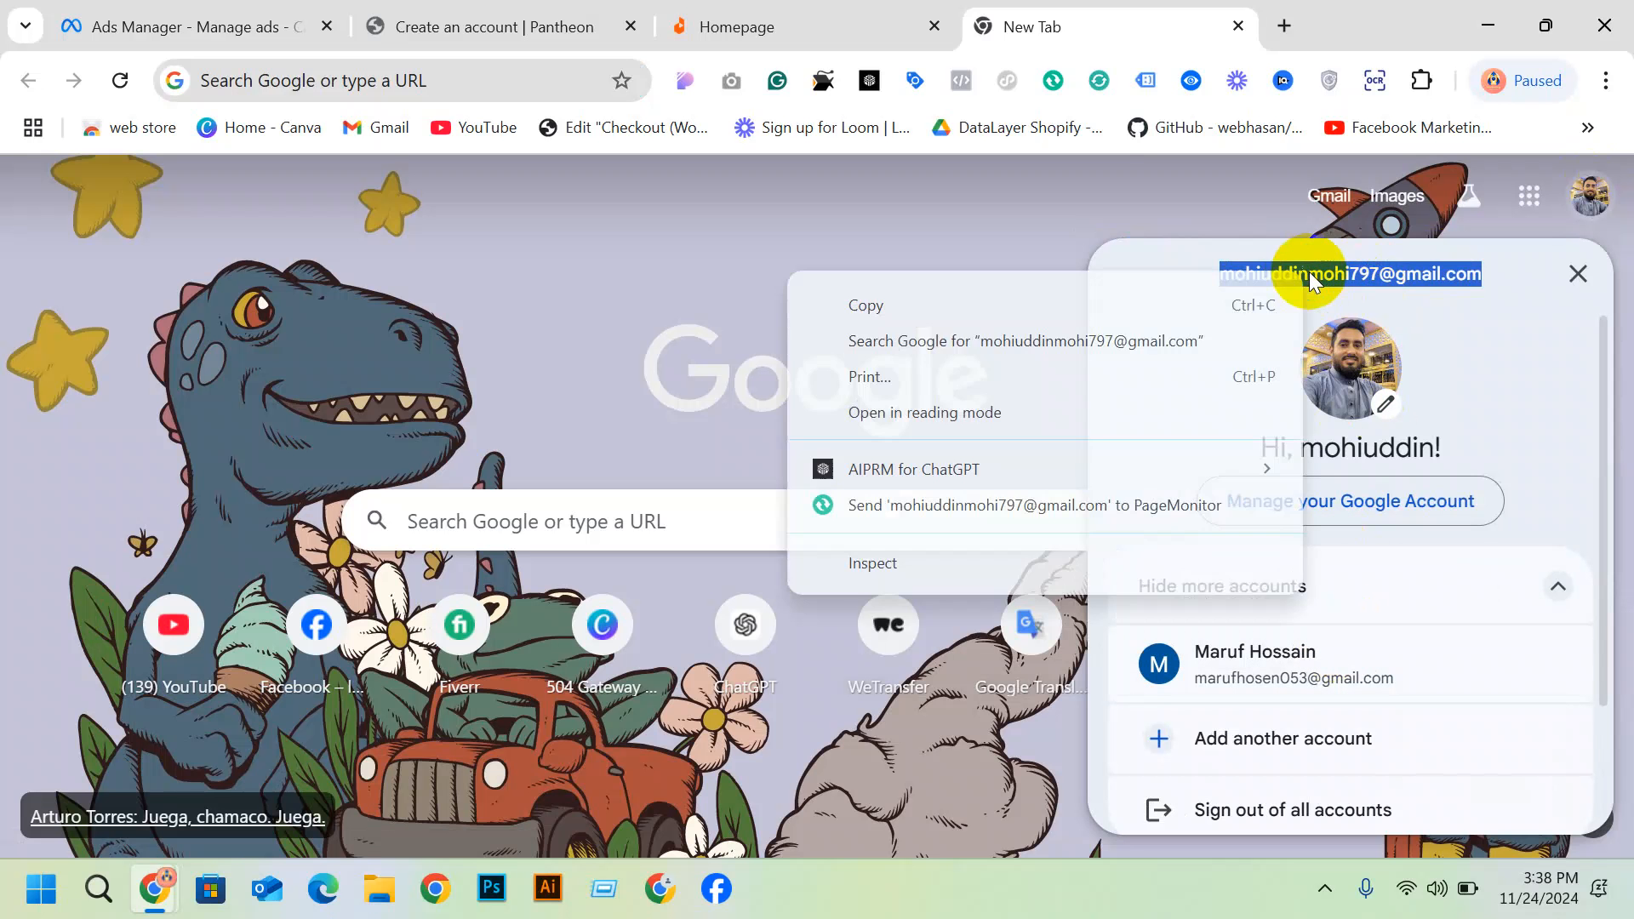
left_click(1018, 303)
left_click(809, 10)
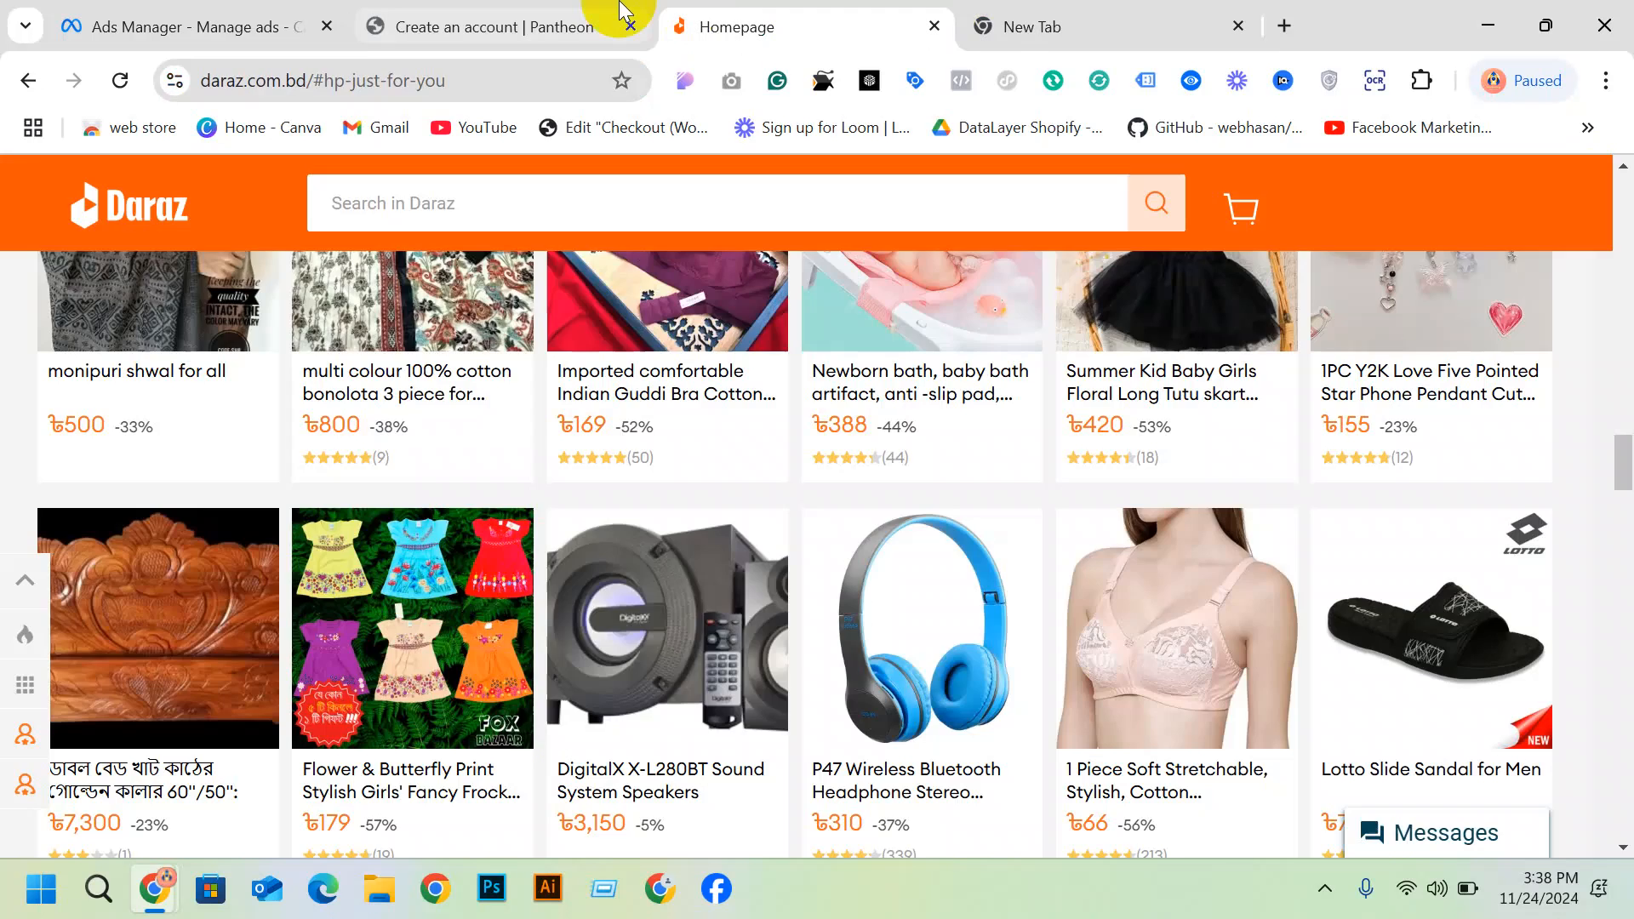
Paste the copied Google email into Pantheon's sign-up Email address field and continue
left_click(491, 10)
left_click(740, 539)
key("ctrl+v")
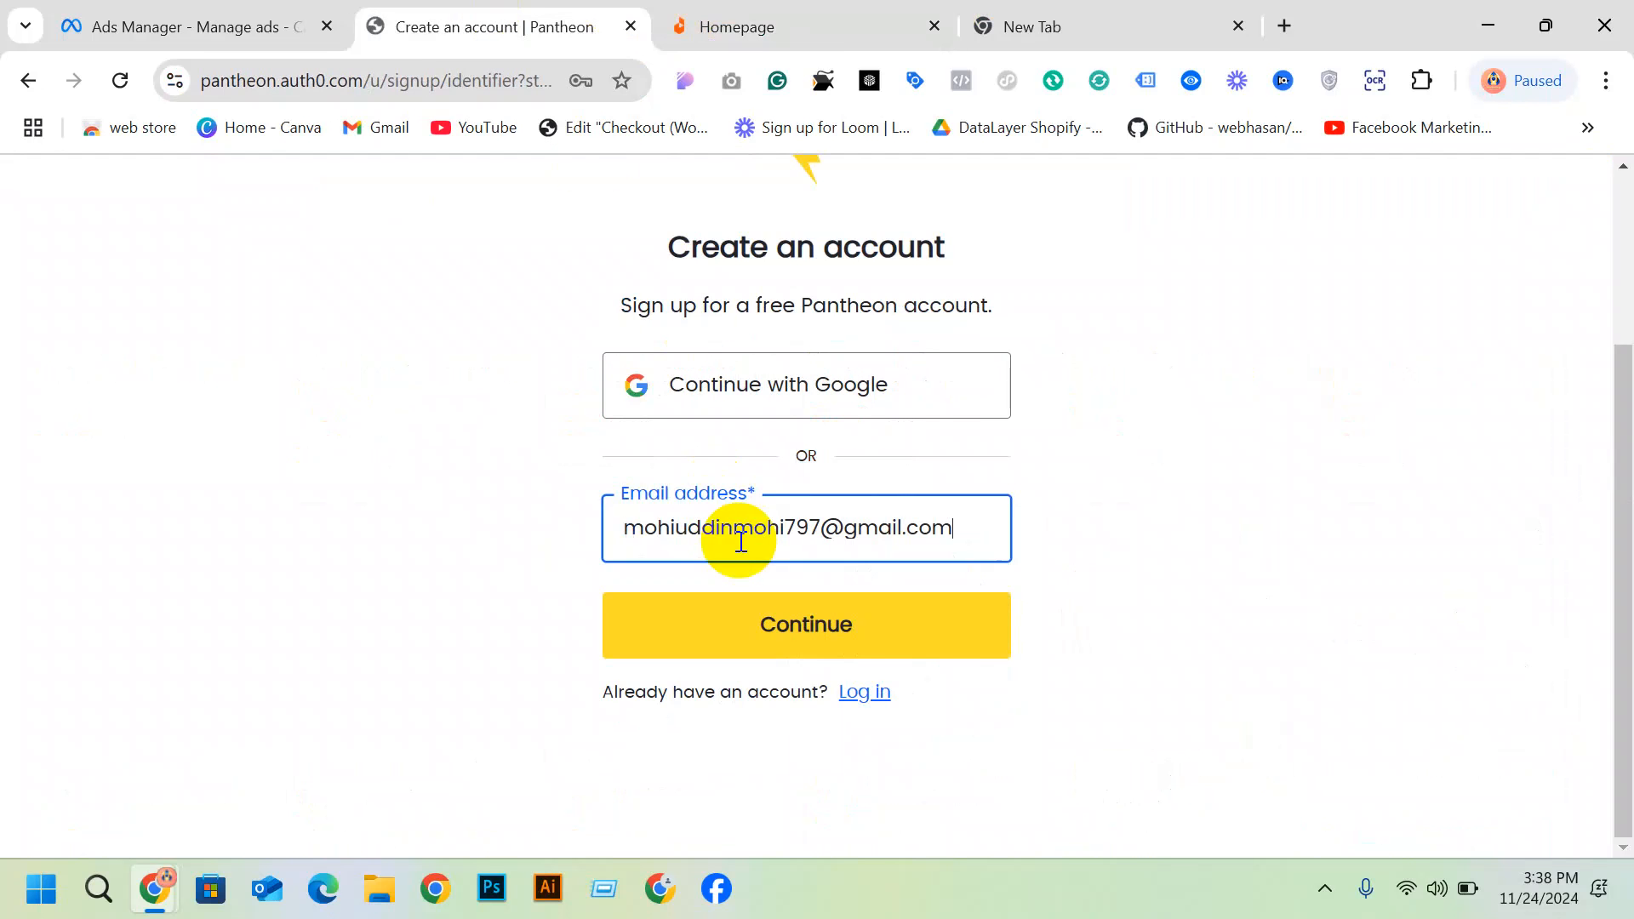
left_click(1237, 549)
left_click(836, 636)
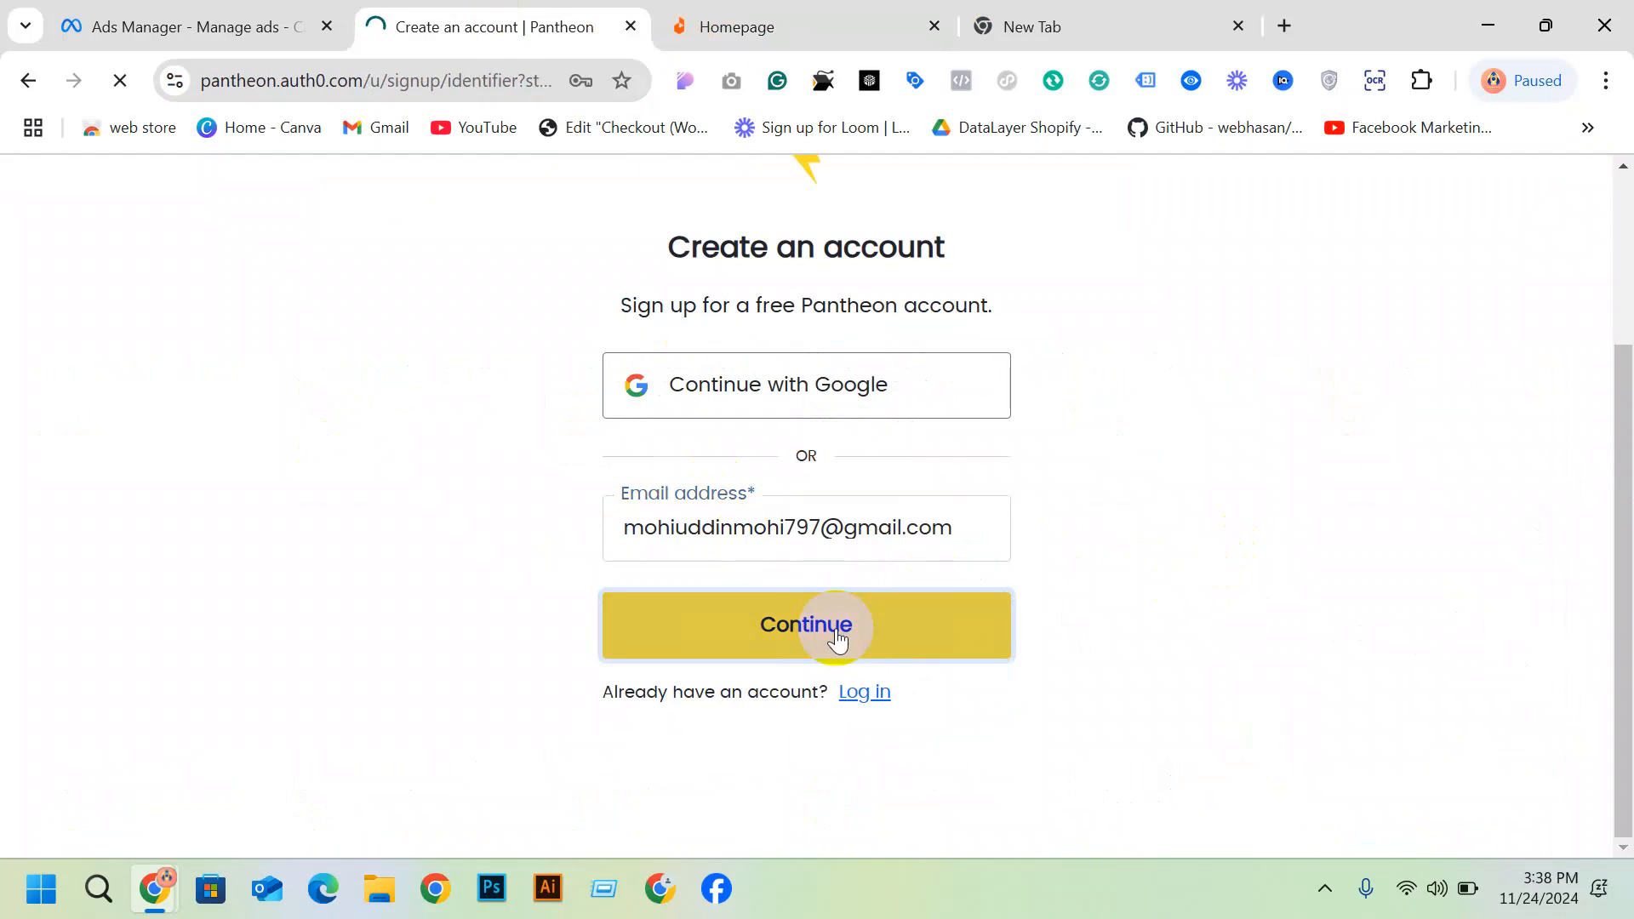
scroll(963, 430, "down", 1)
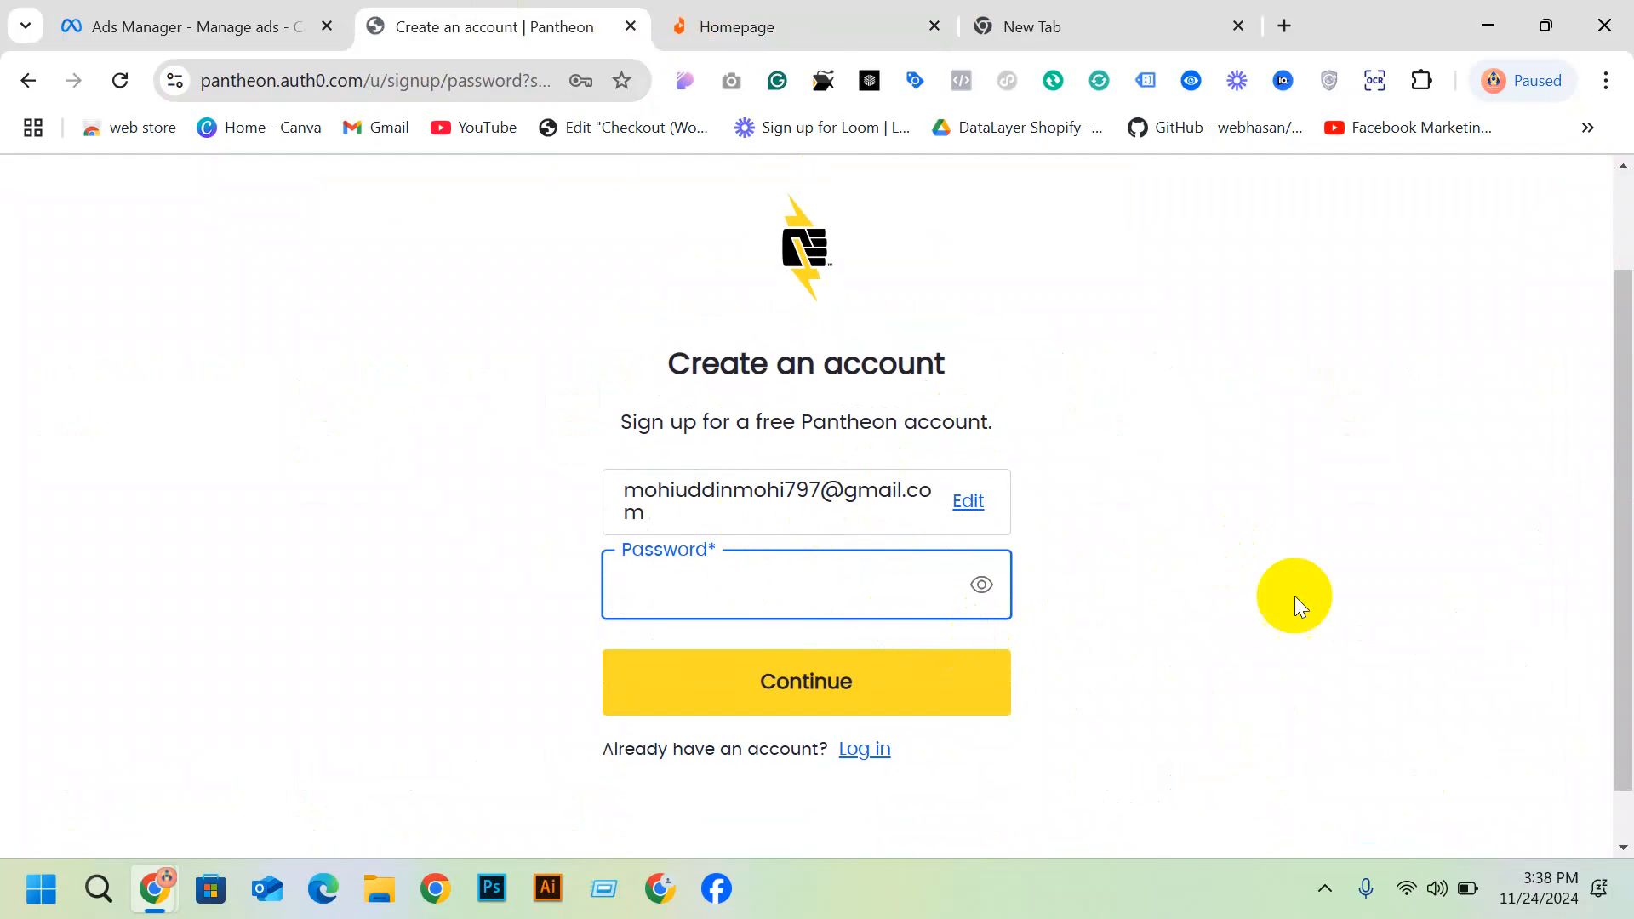
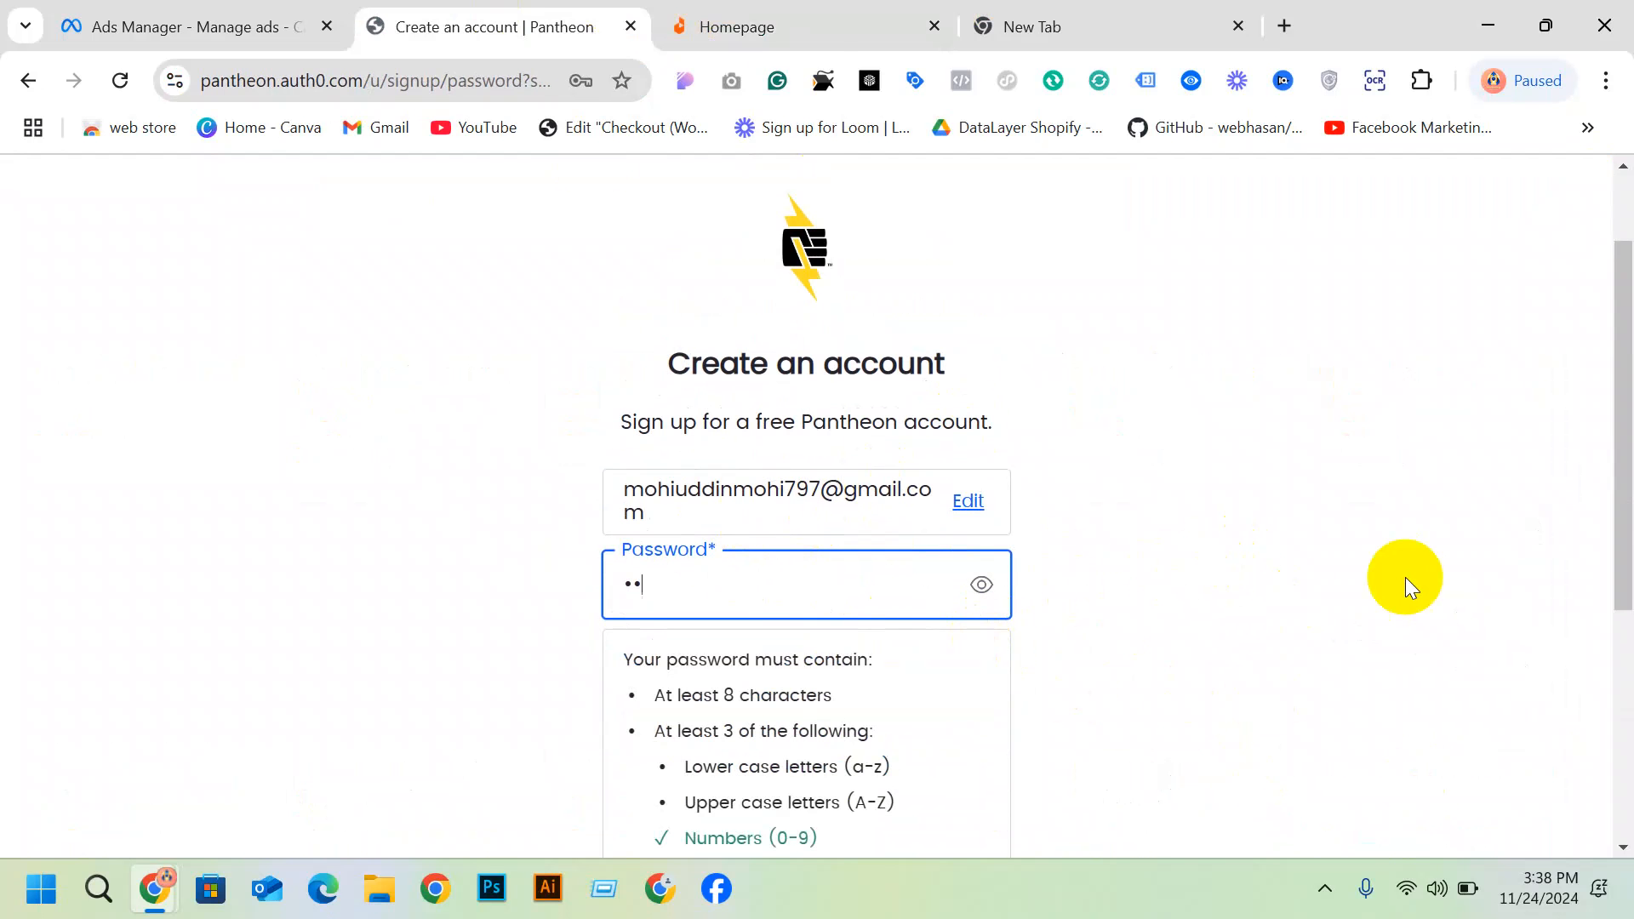
scroll(1376, 488, "down", 2)
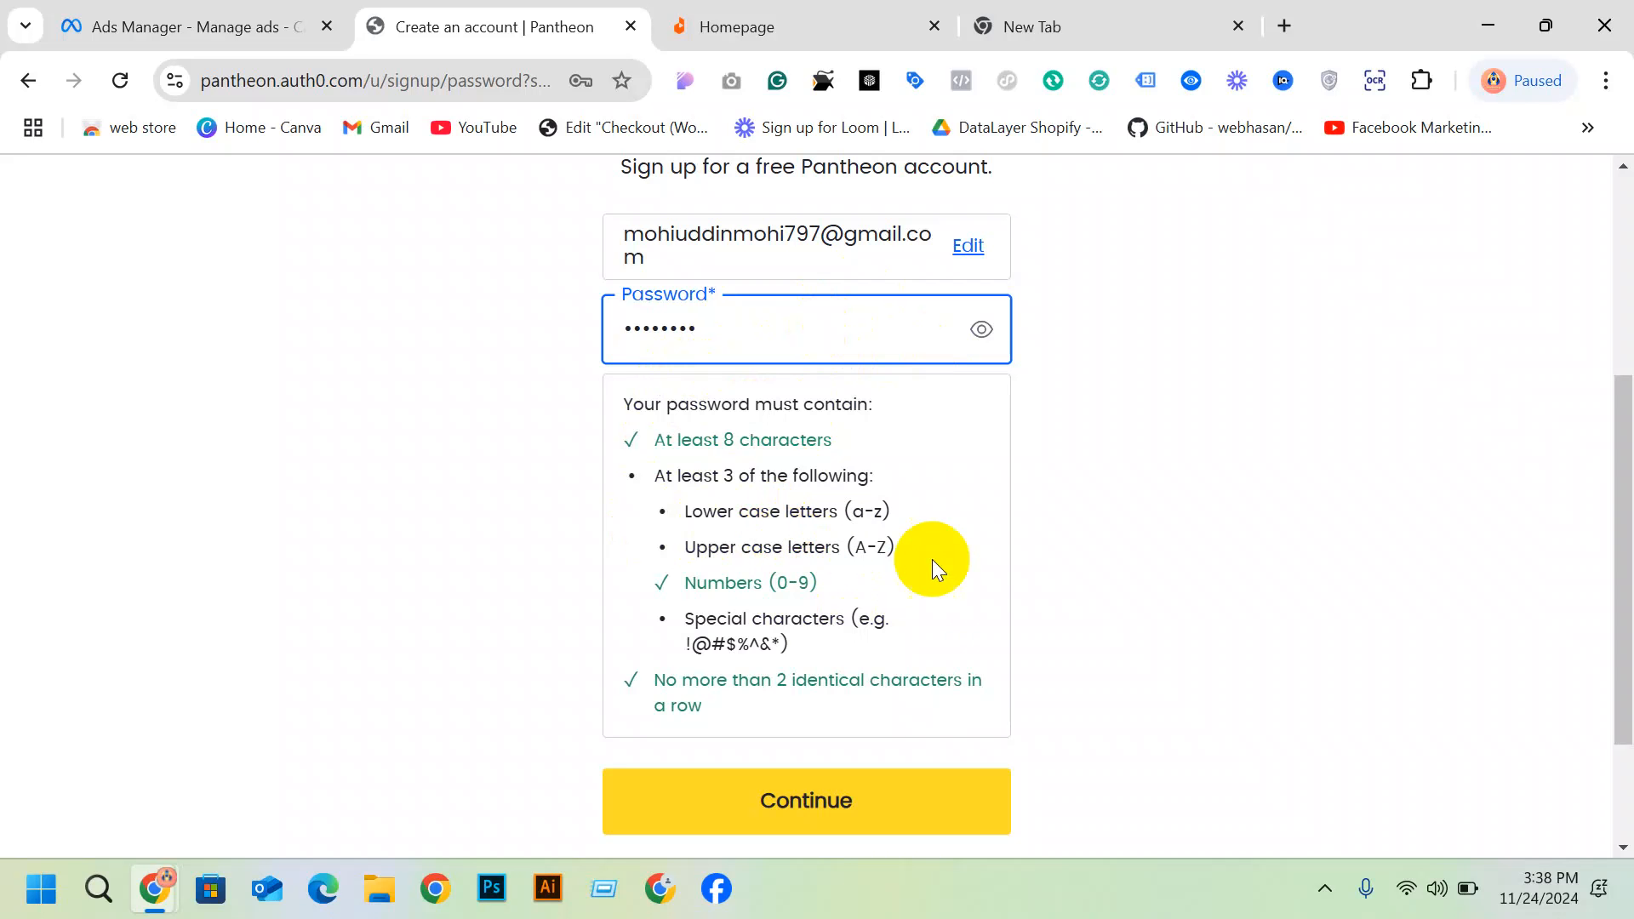
scroll(831, 590, "down", 1)
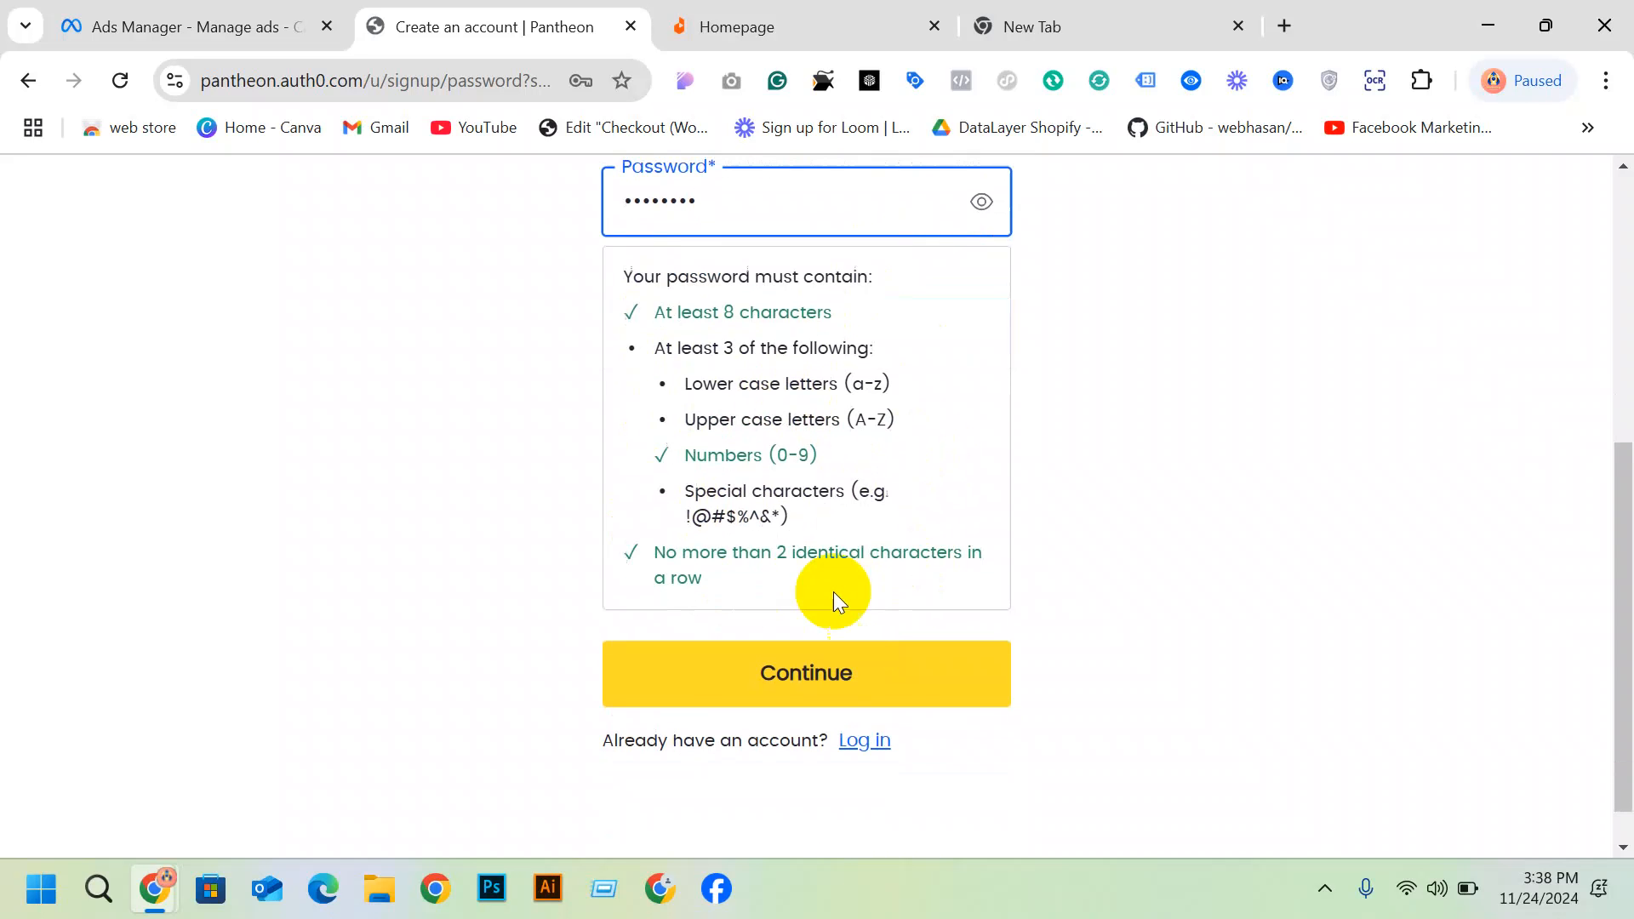
scroll(777, 437, "up", 3)
left_click_drag(765, 438, 466, 503)
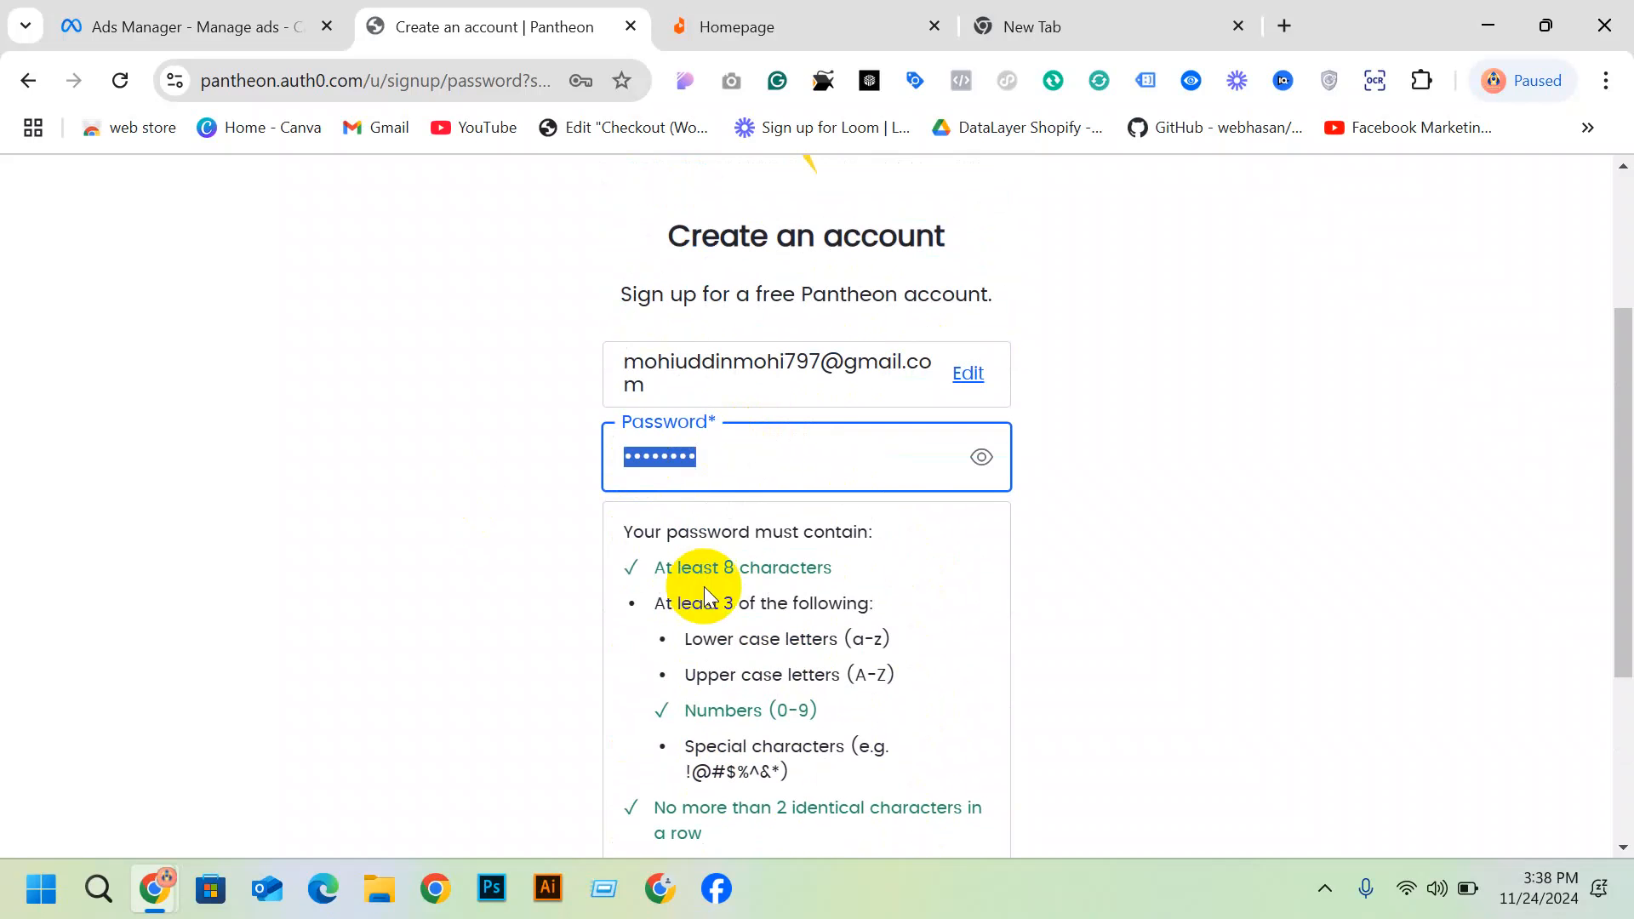
key("BackSpace")
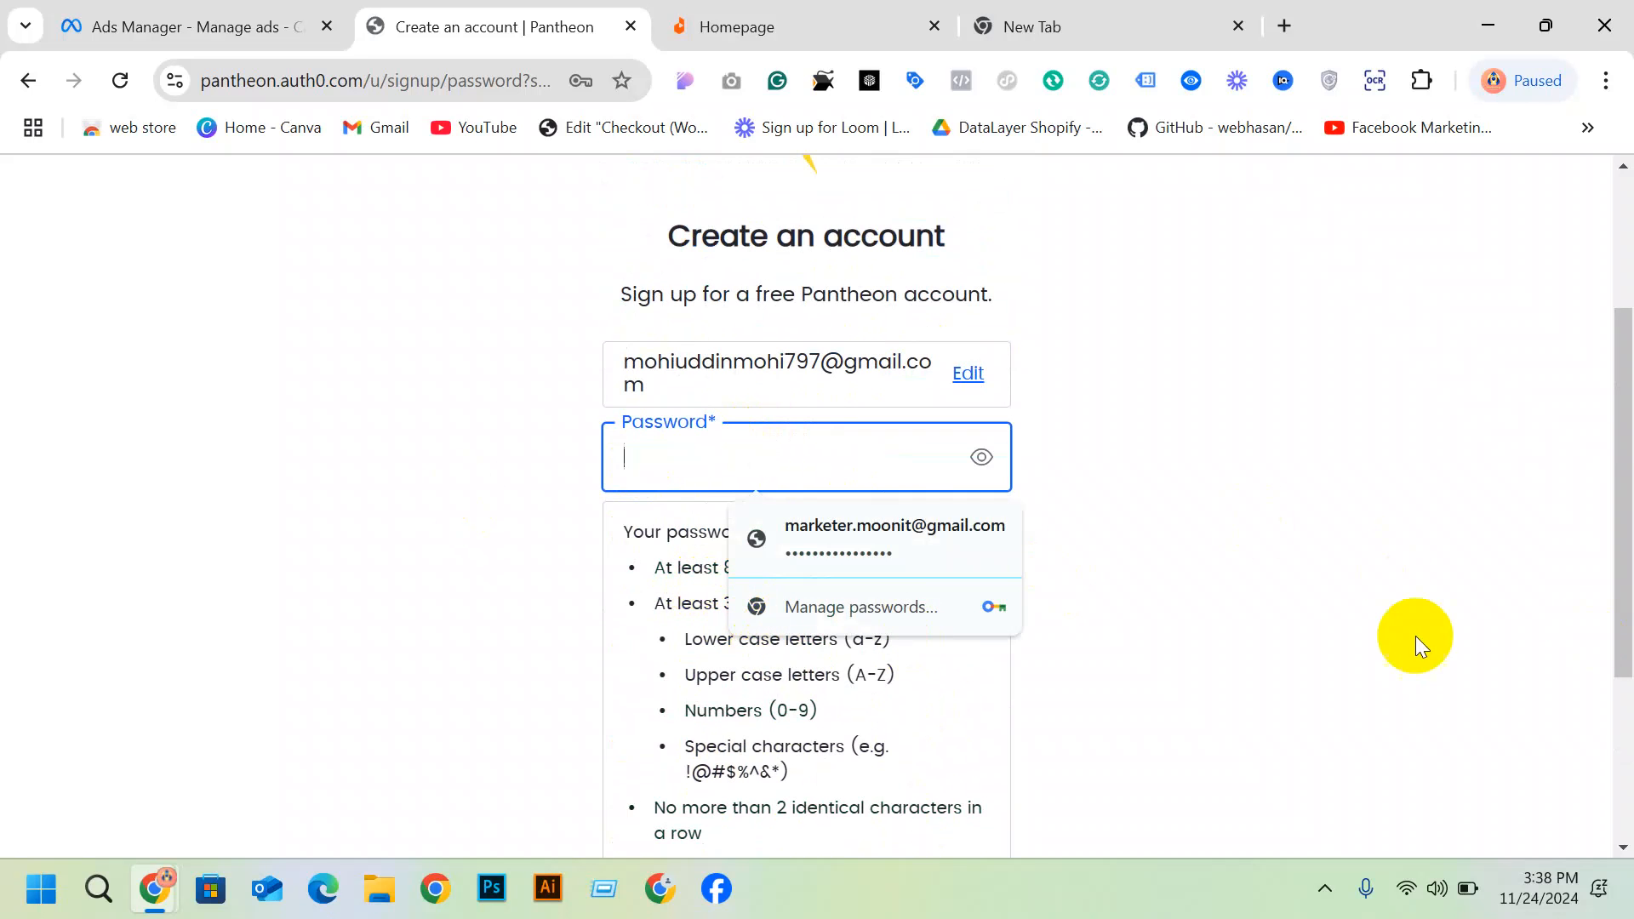
left_click(890, 551)
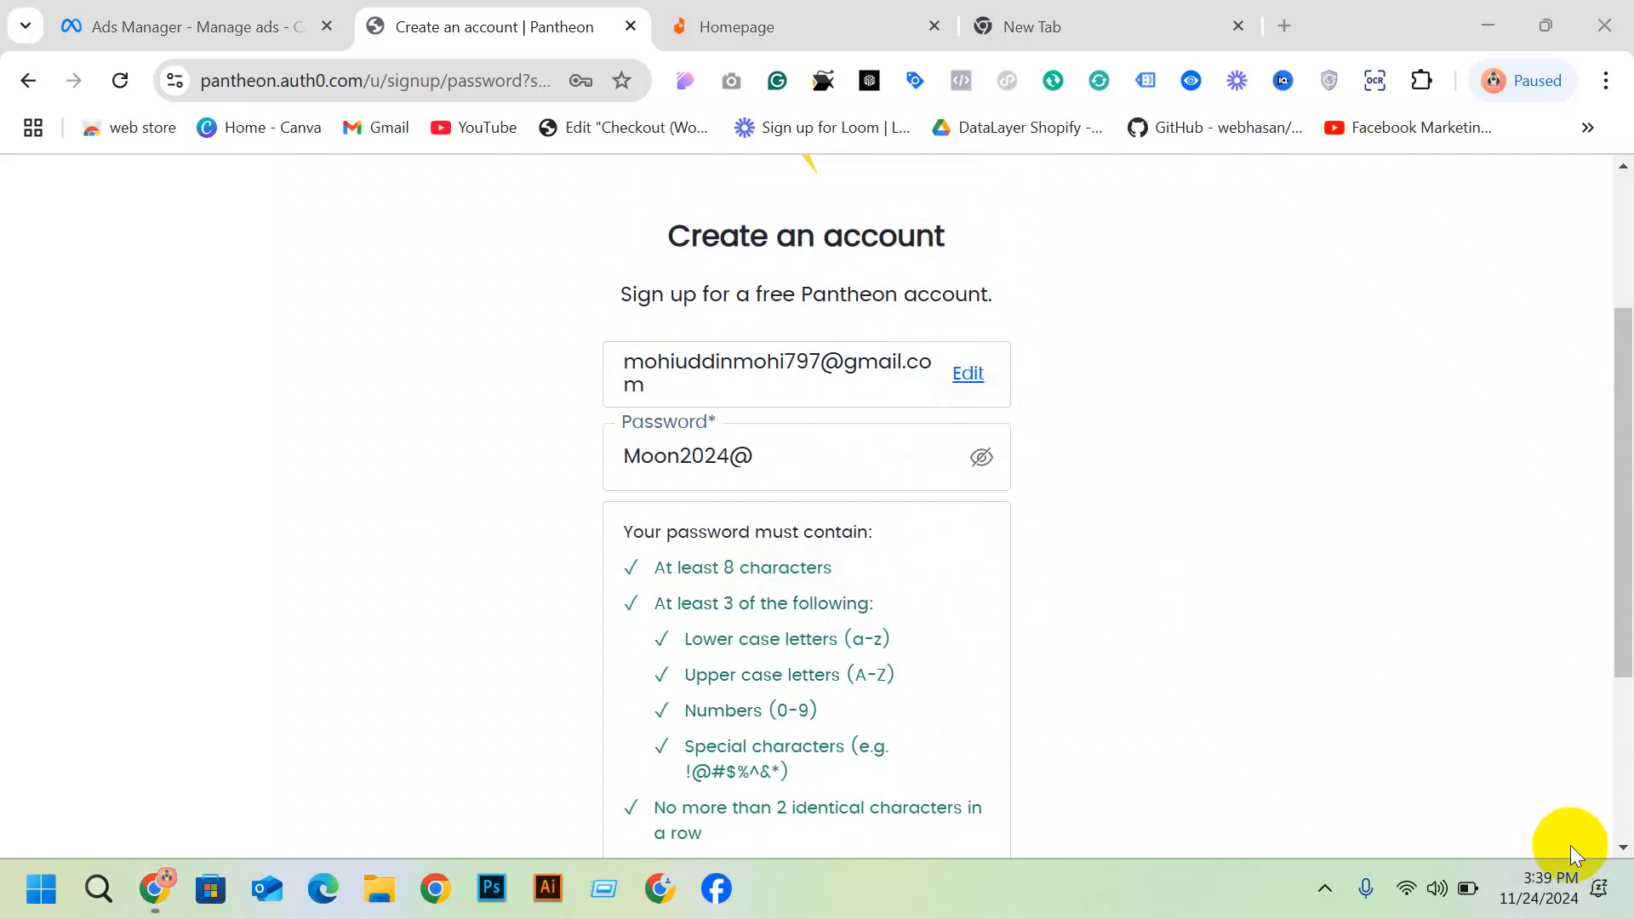
scroll(1108, 339, "down", 3)
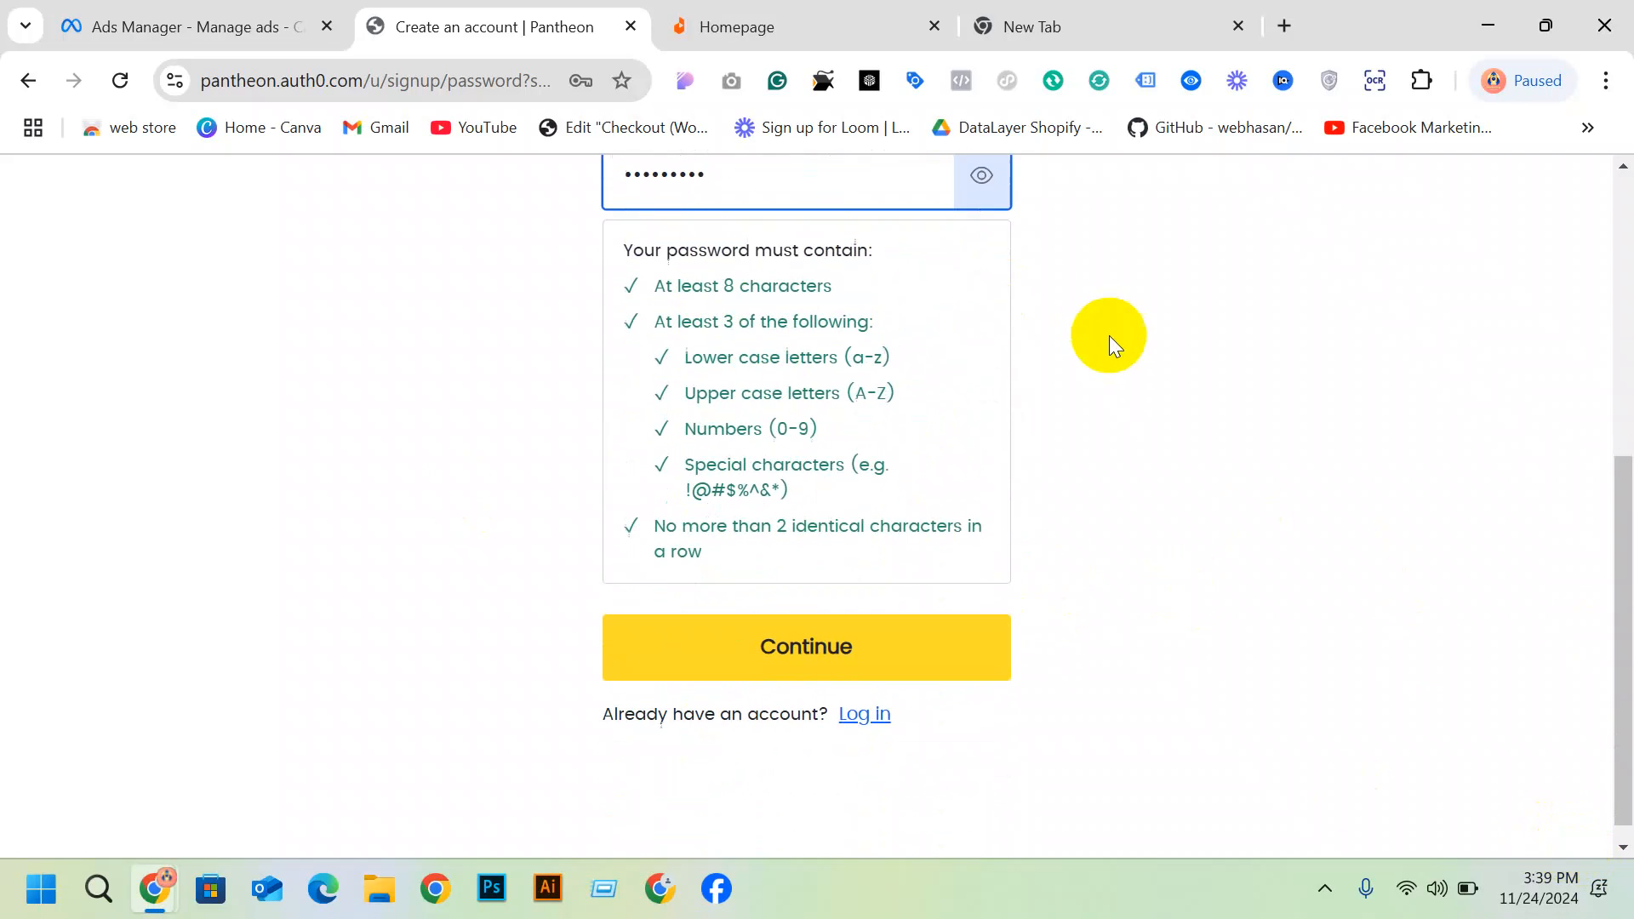
left_click(819, 652)
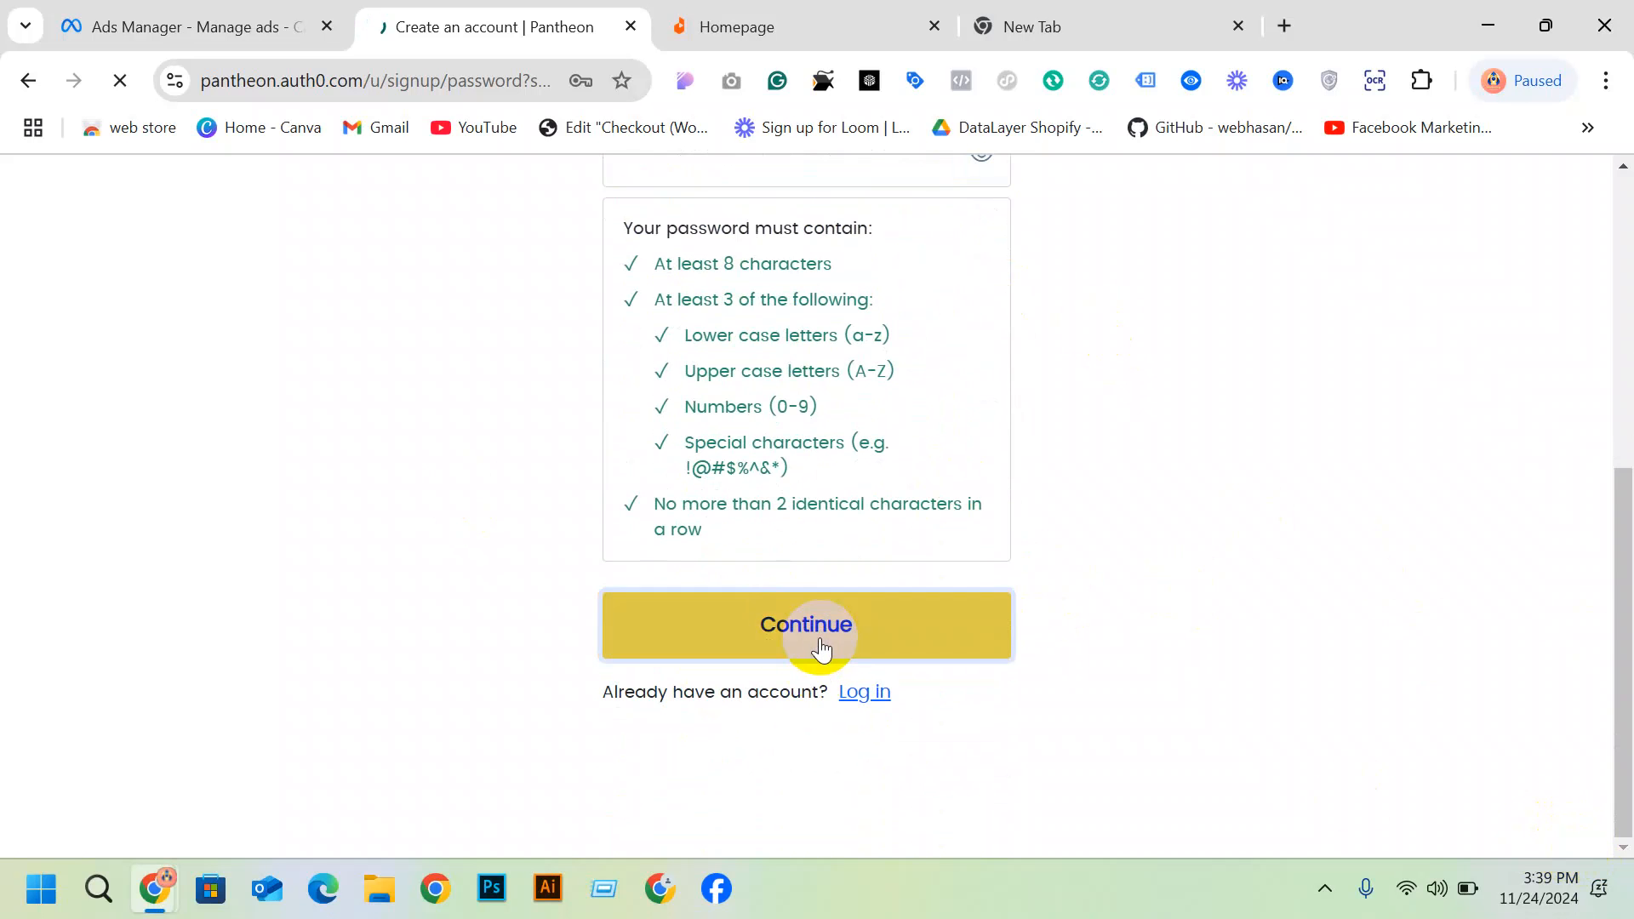
Go back to the Create an account tab and choose to edit the rejected email
scroll(921, 532, "down", 1)
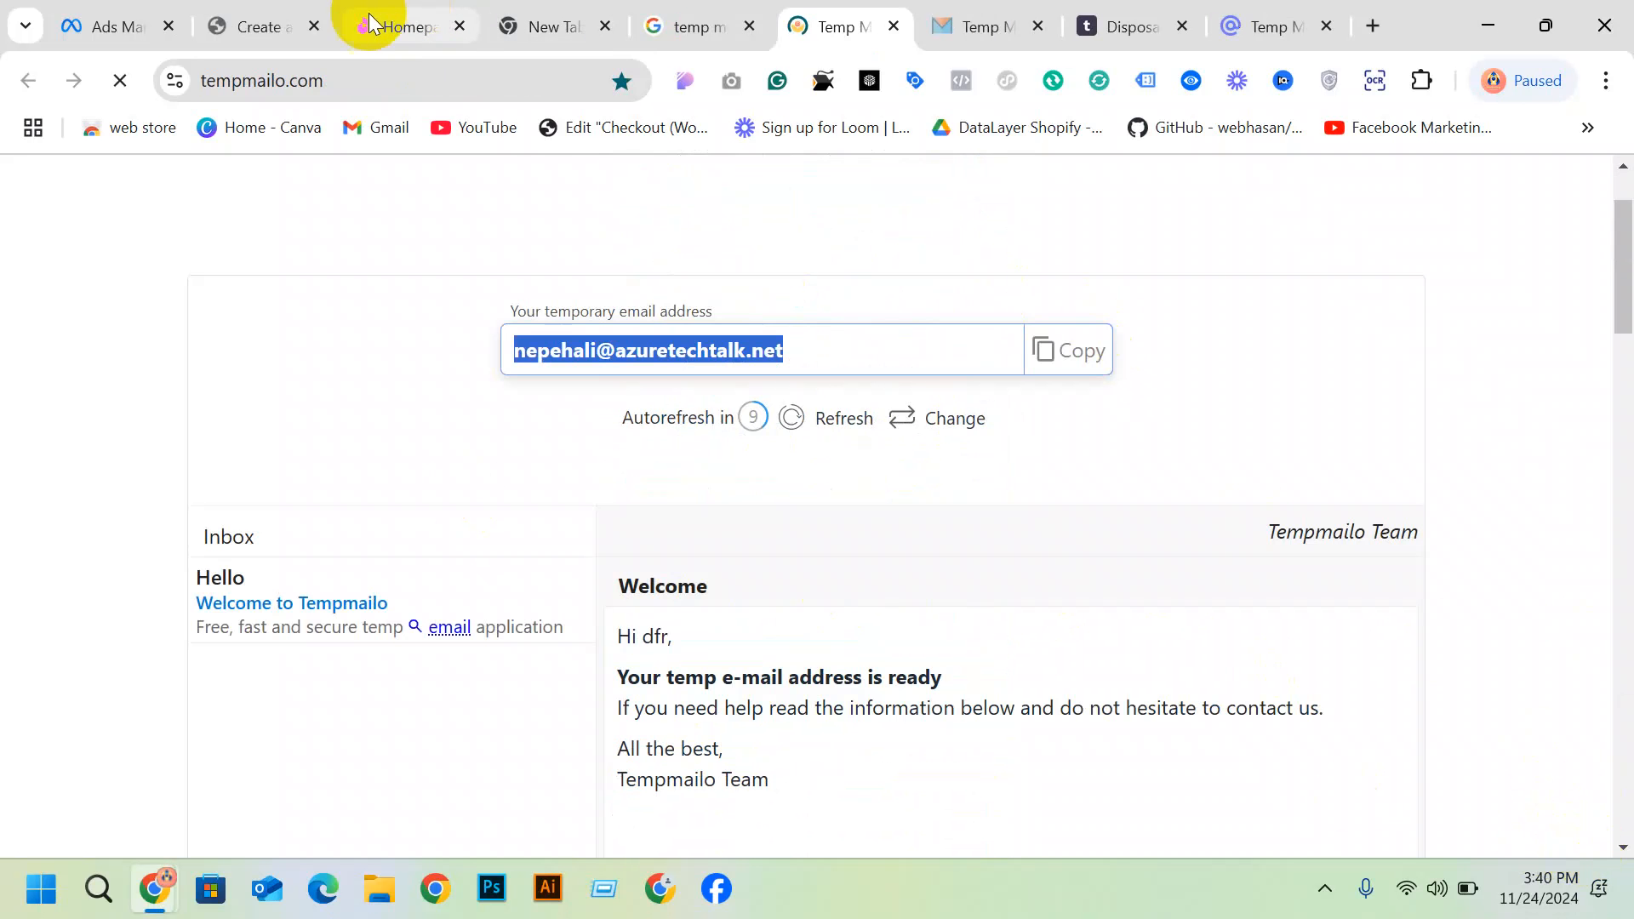
left_click(292, 21)
double_click(773, 489)
triple_click(773, 489)
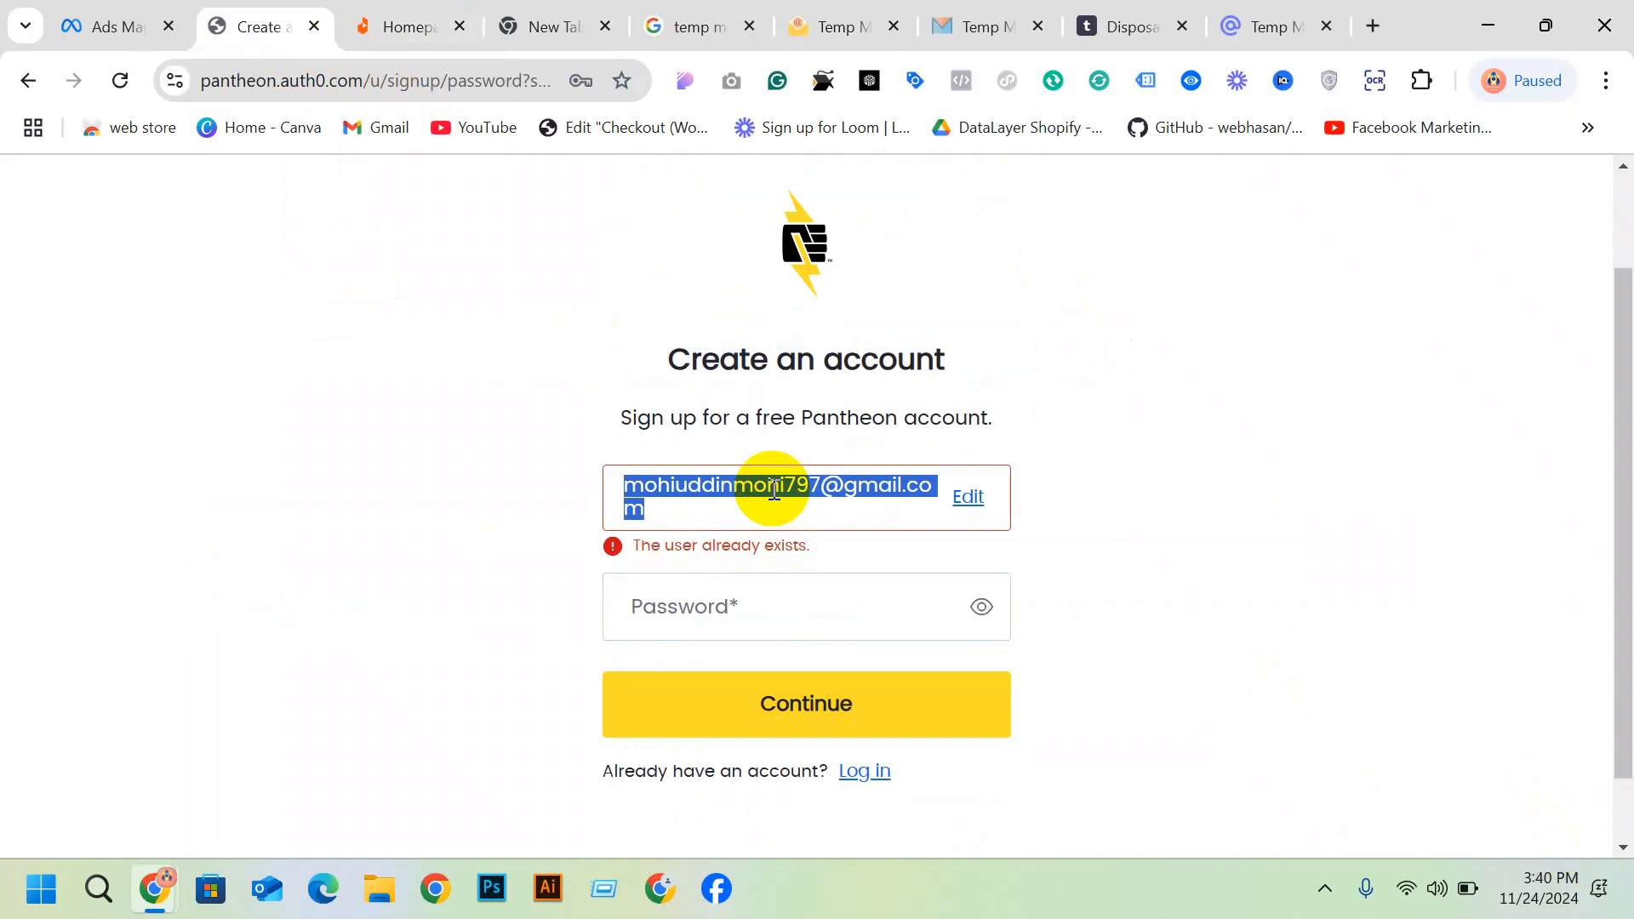
left_click(846, 487)
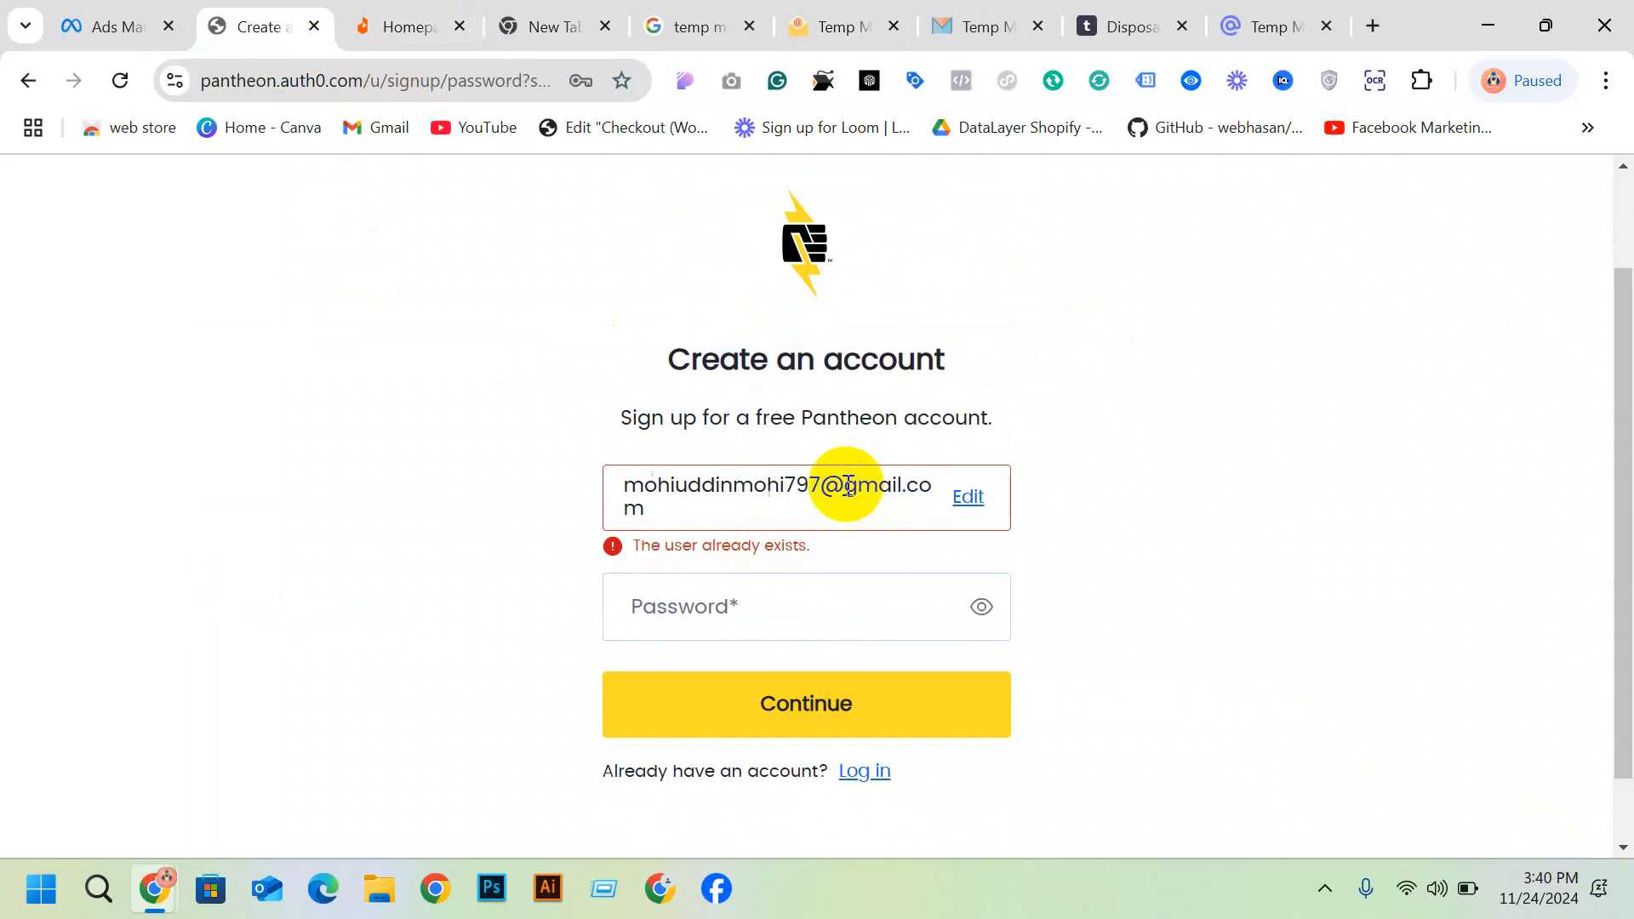
left_click(970, 502)
Paste the temporary email over the old address and continue to the password step
scroll(897, 617, "down", 2)
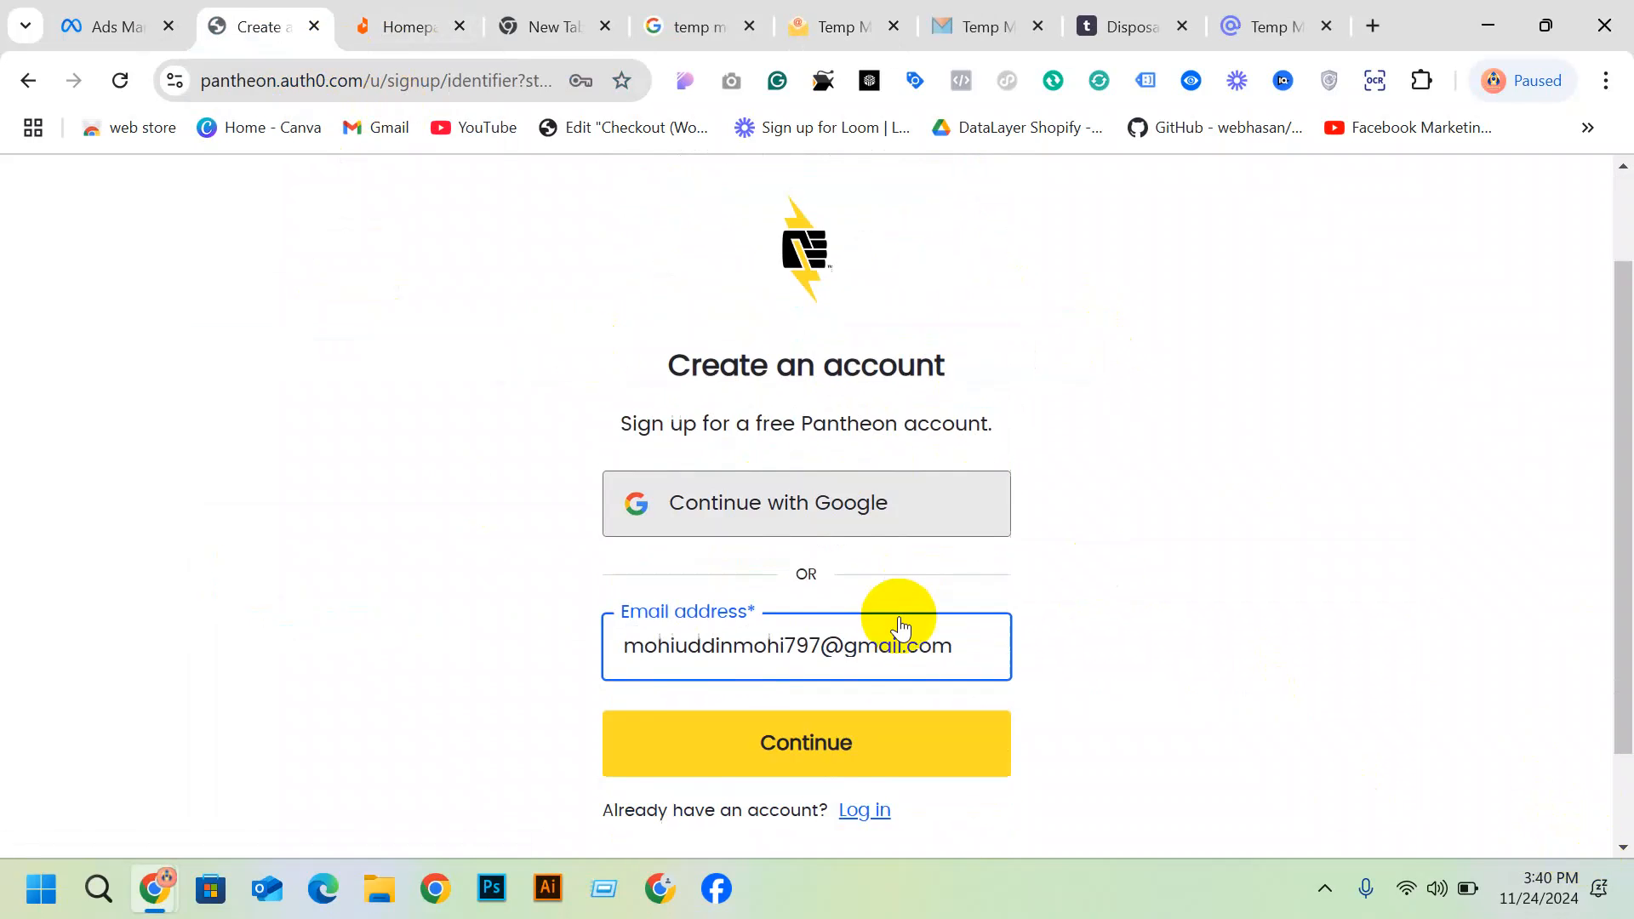
scroll(922, 494, "up", 2)
scroll(922, 493, "down", 3)
triple_click(839, 522)
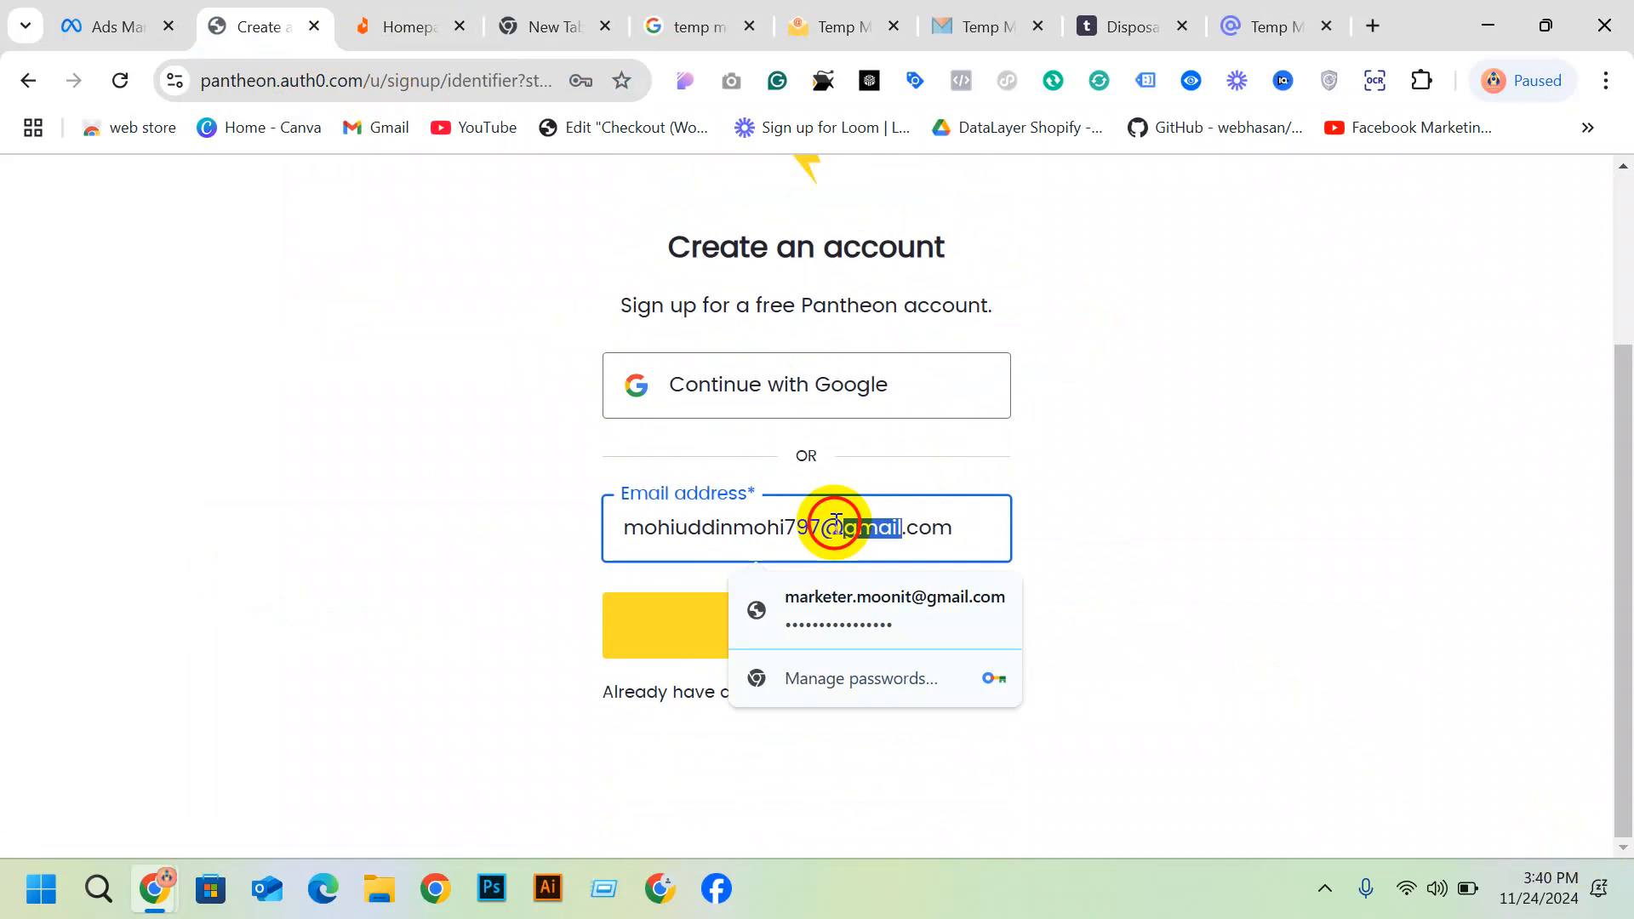
key("ctrl+v")
left_click(1183, 482)
left_click(933, 626)
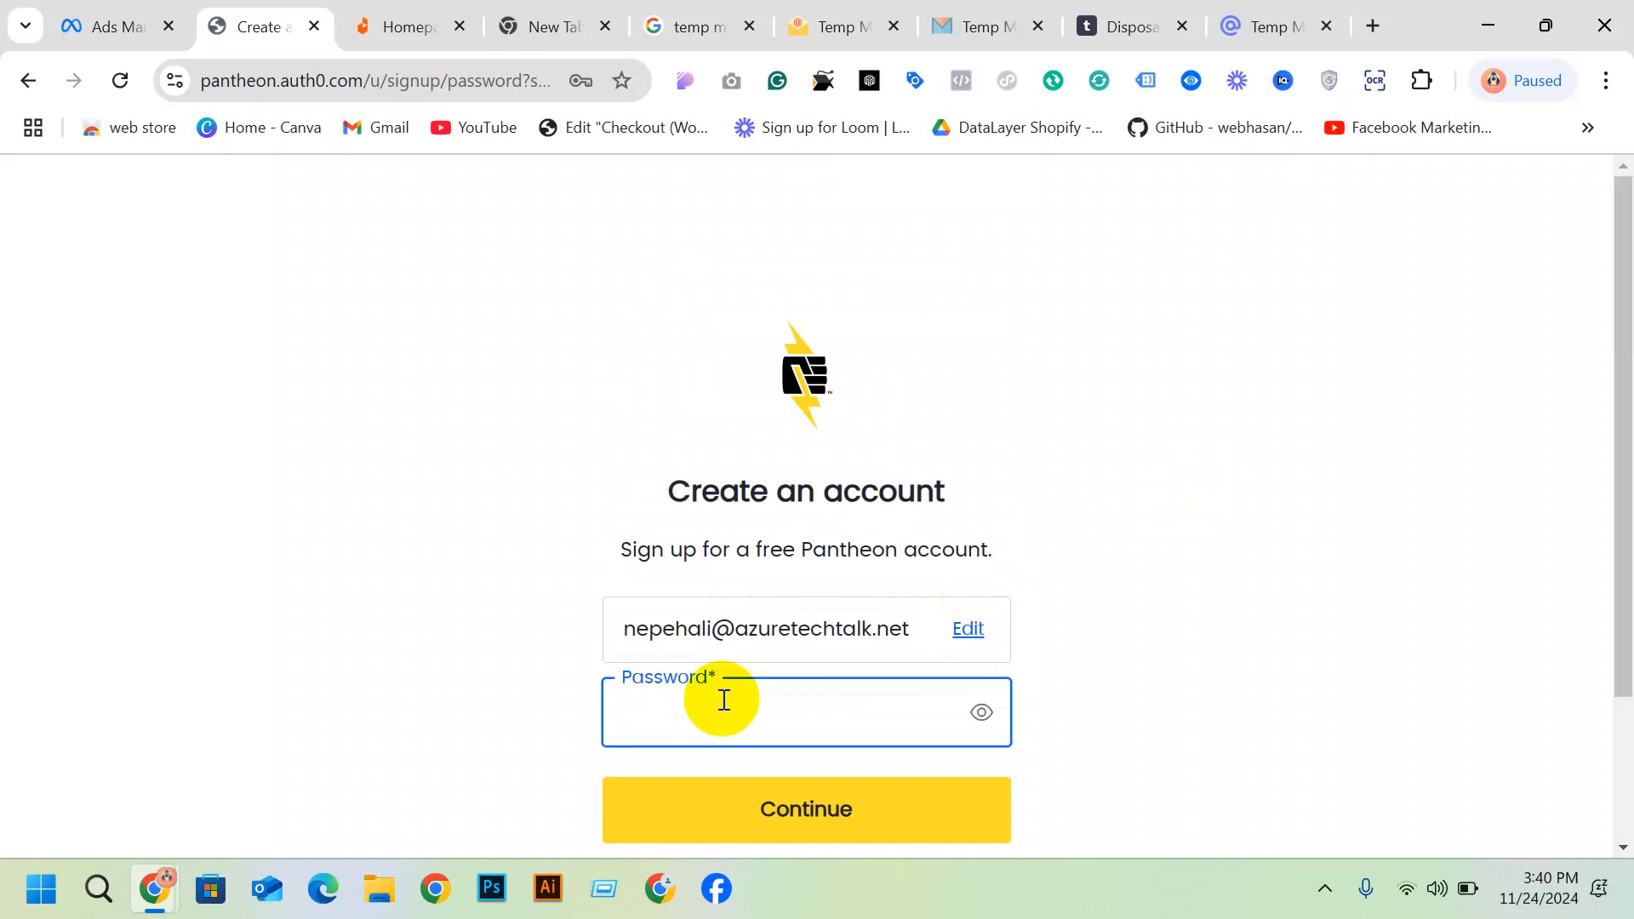
Paste a password into the password field and reveal it as plain text
left_click_drag(735, 628, 581, 637)
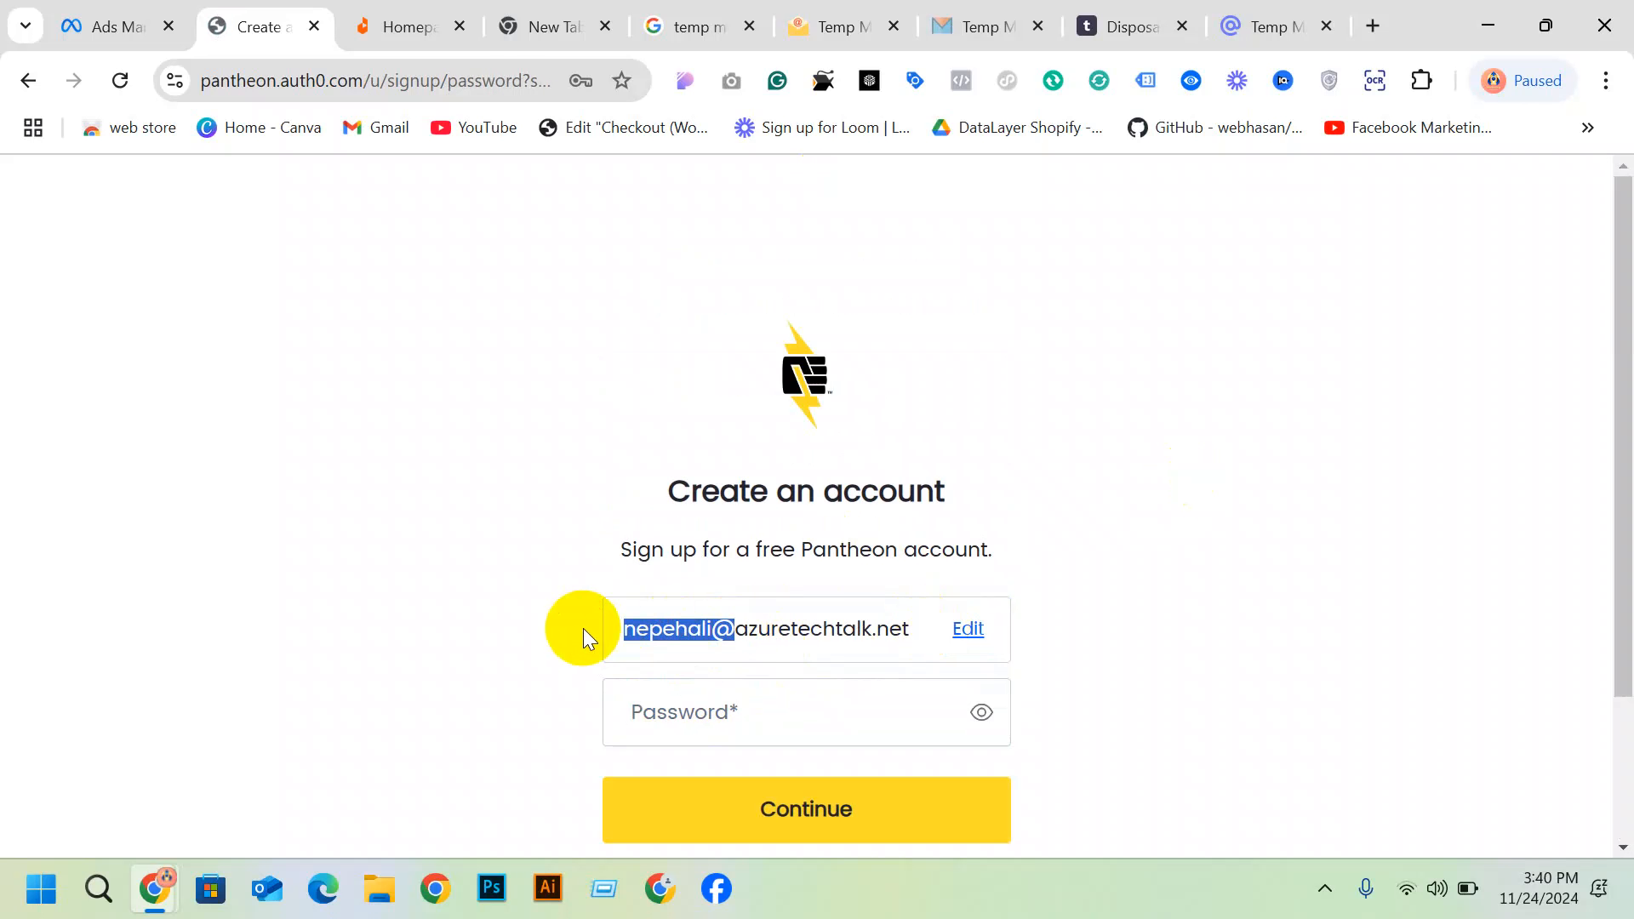
left_click(715, 711)
key("ctrl+v")
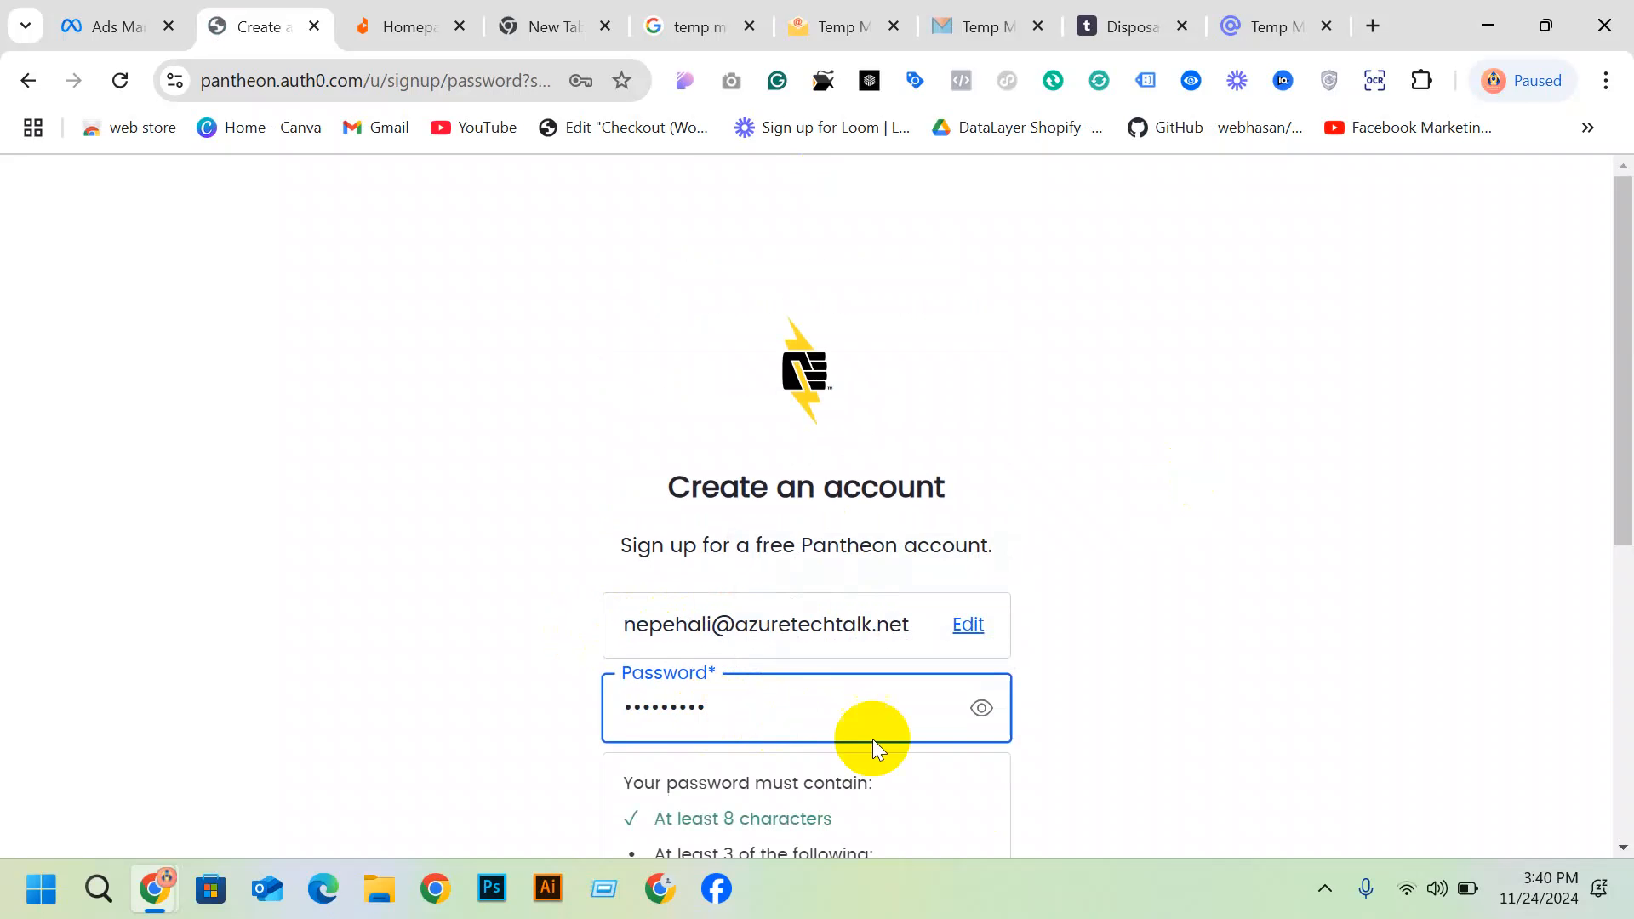
scroll(871, 738, "down", 5)
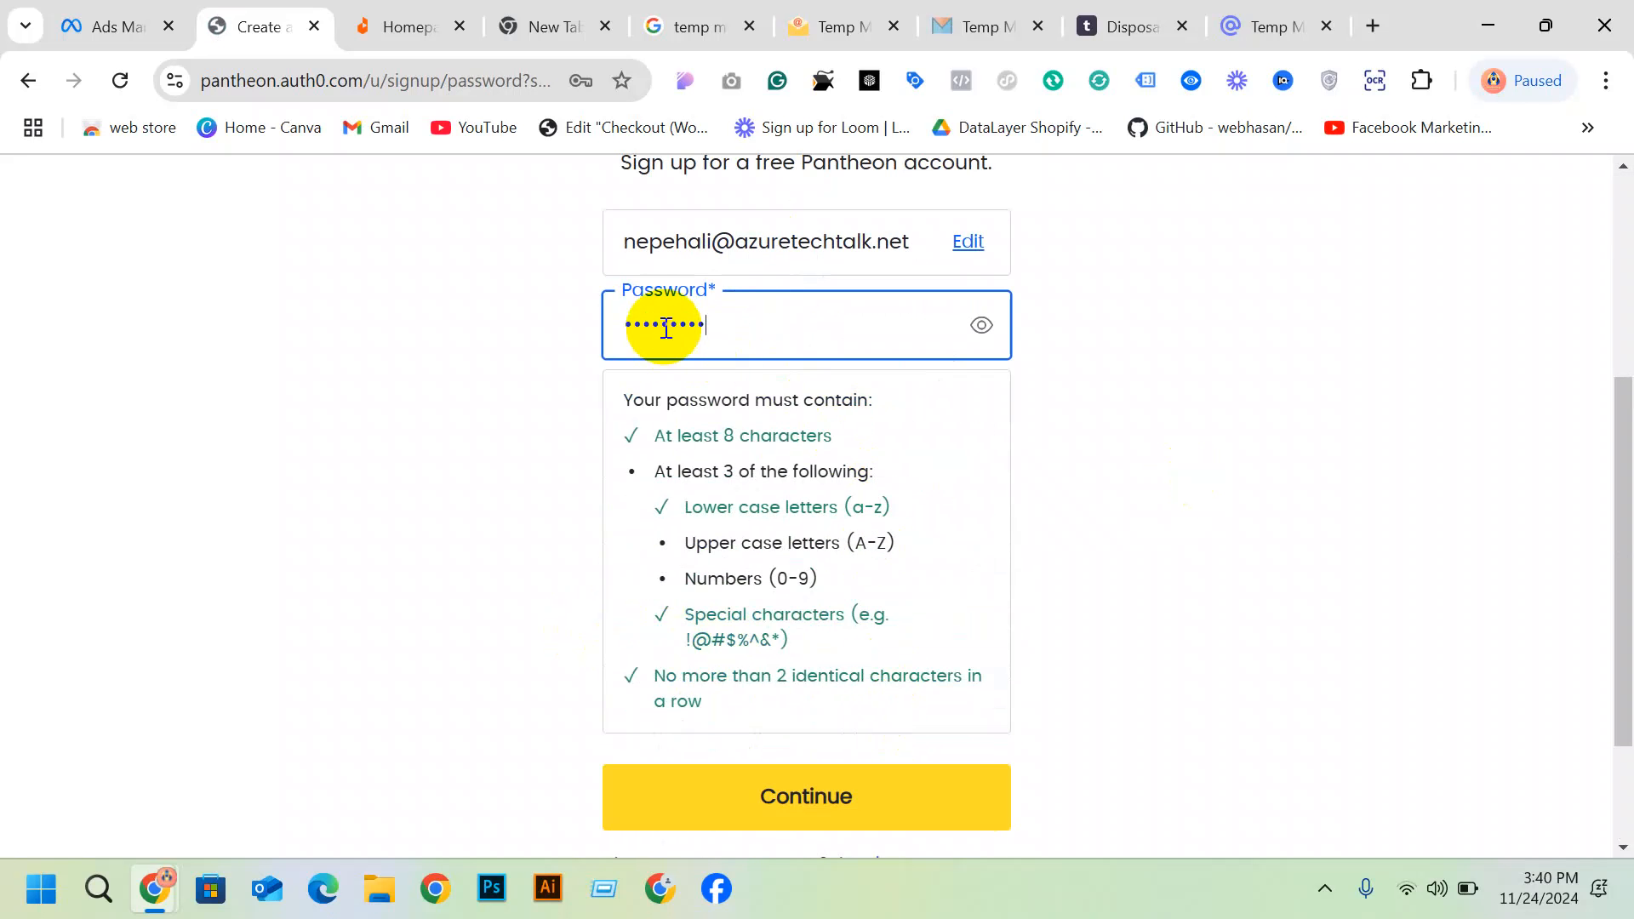
left_click(981, 325)
Change the password's first letter to 'N', append '1', and submit to create the account
left_click_drag(628, 334, 633, 341)
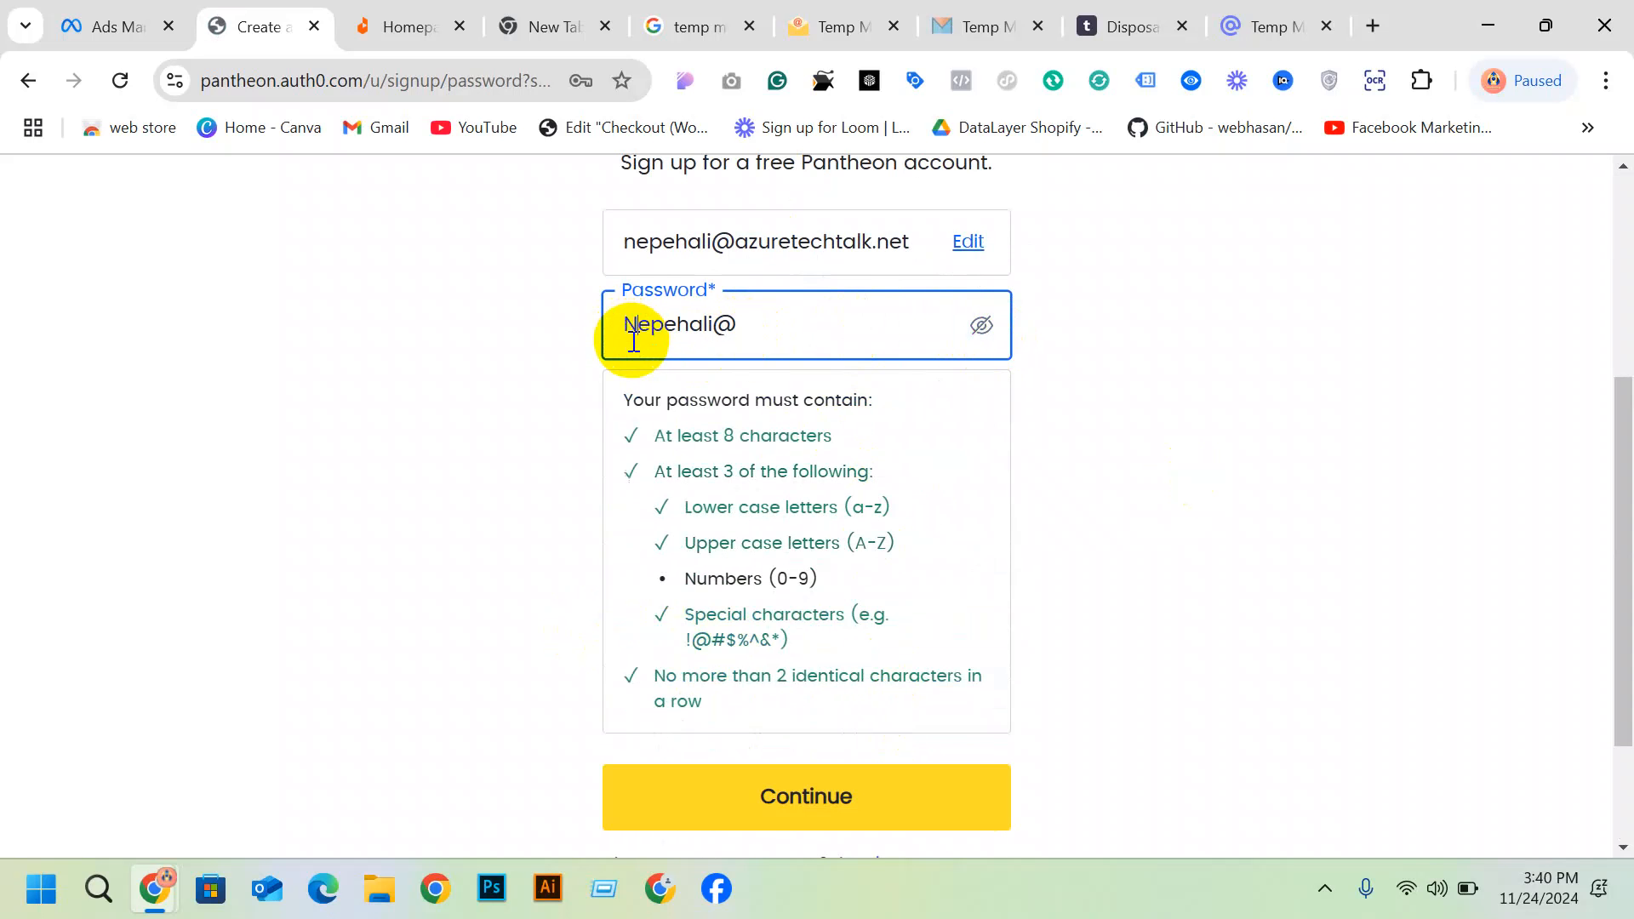
left_click(779, 327)
type("1")
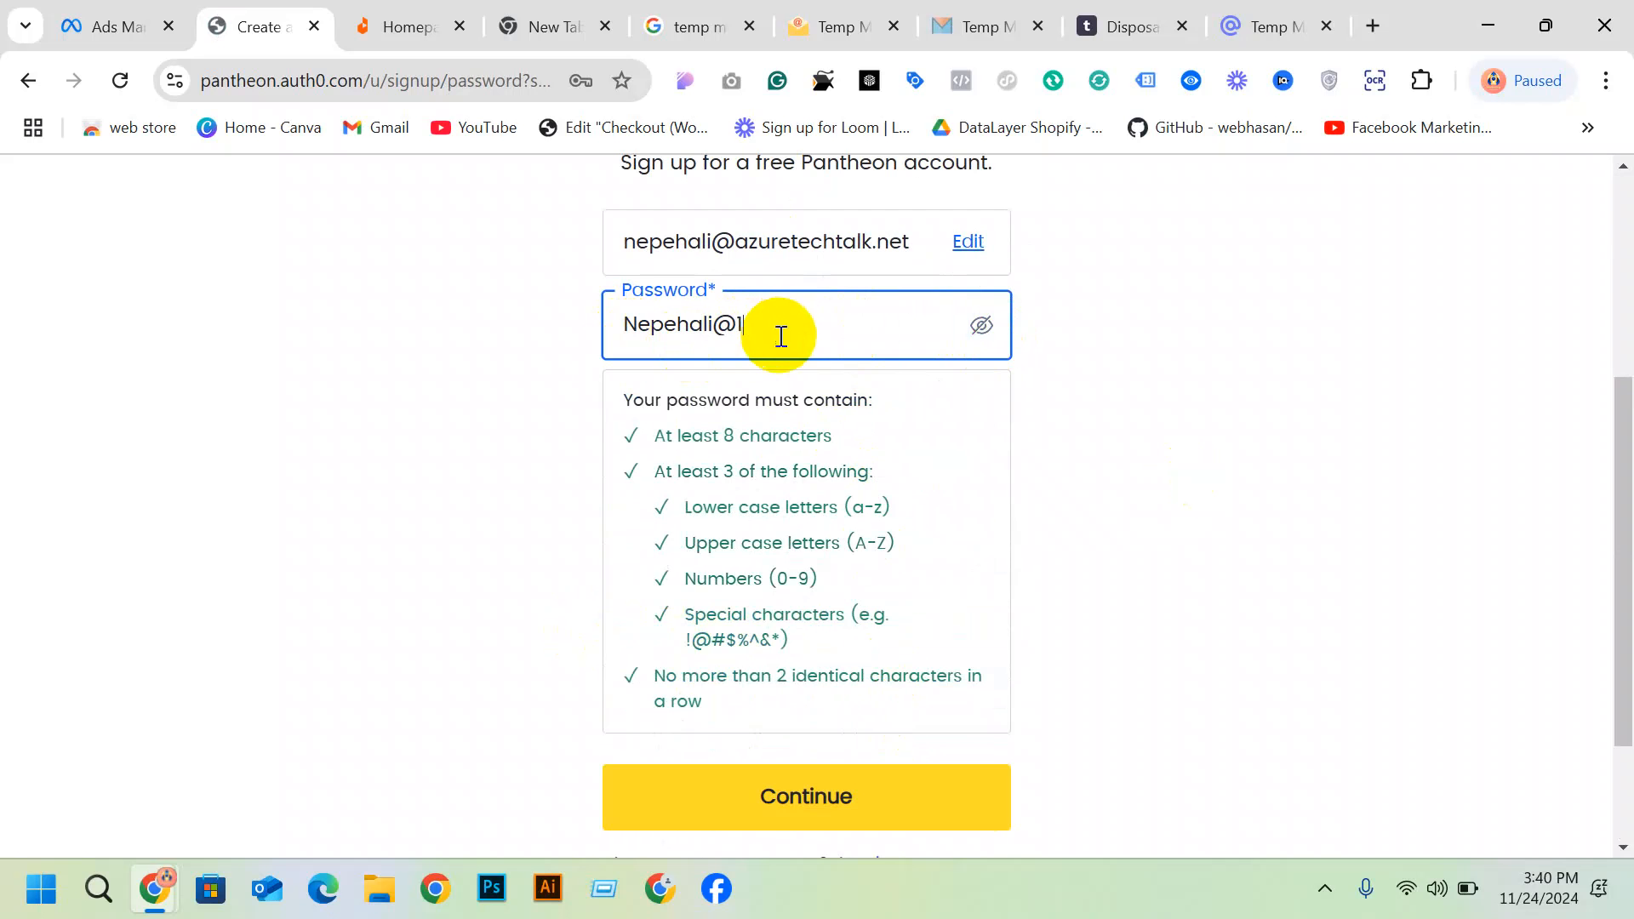
left_click(1259, 485)
scroll(841, 733, "down", 1)
left_click(802, 667)
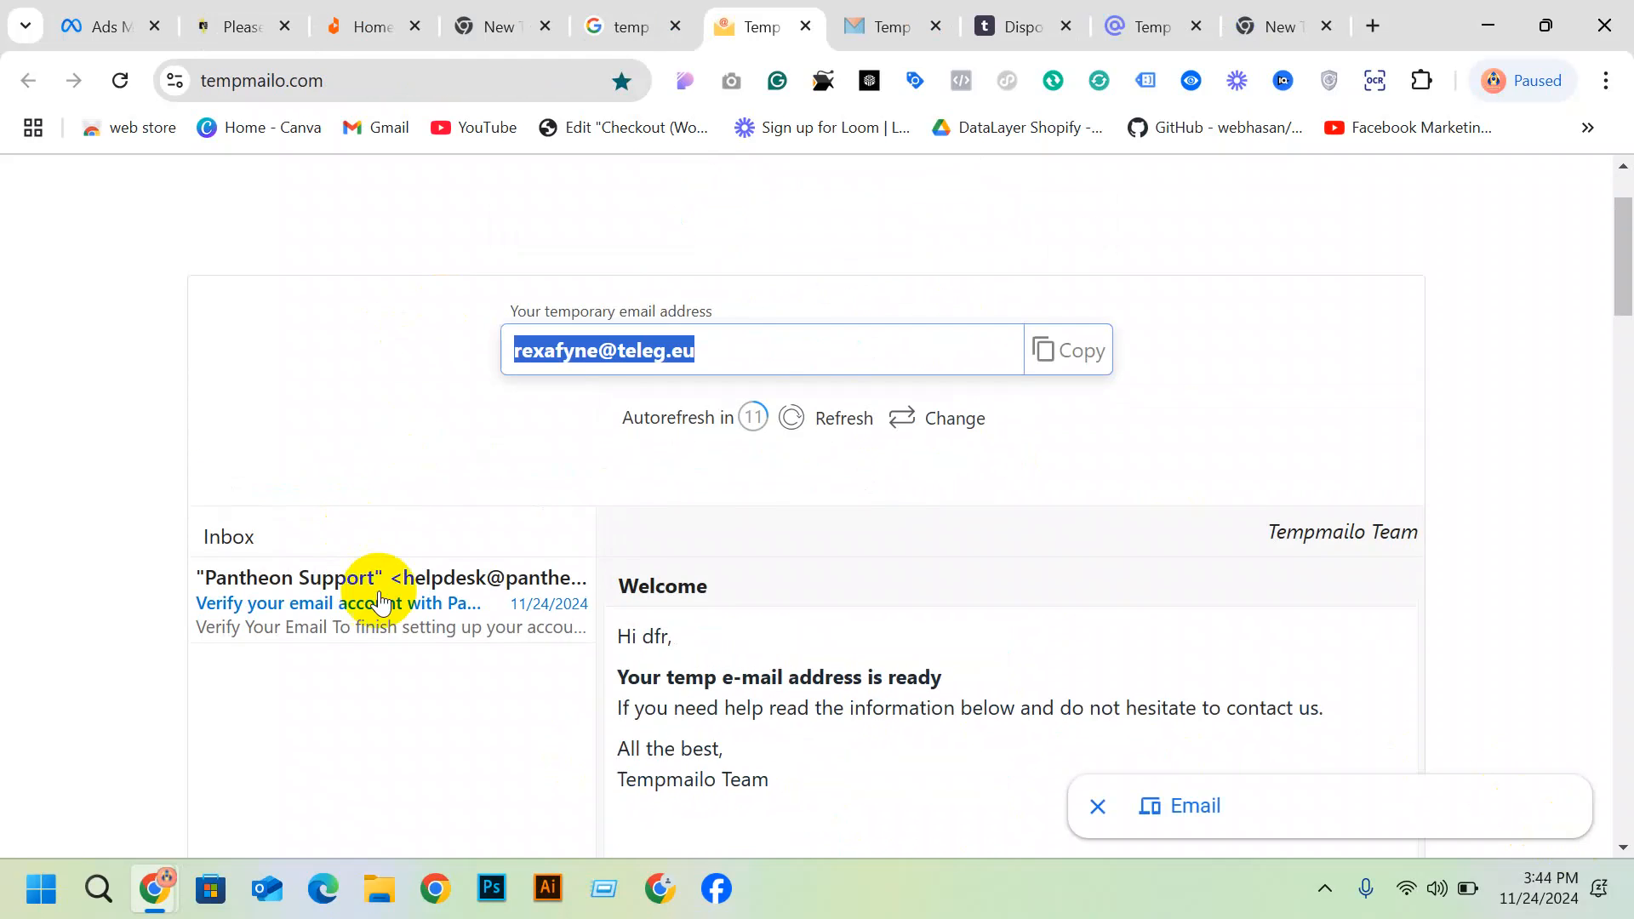
Open Pantheon Support's verification email in Tempmailo and click Verify Email
scroll(393, 579, "down", 1)
left_click(293, 464)
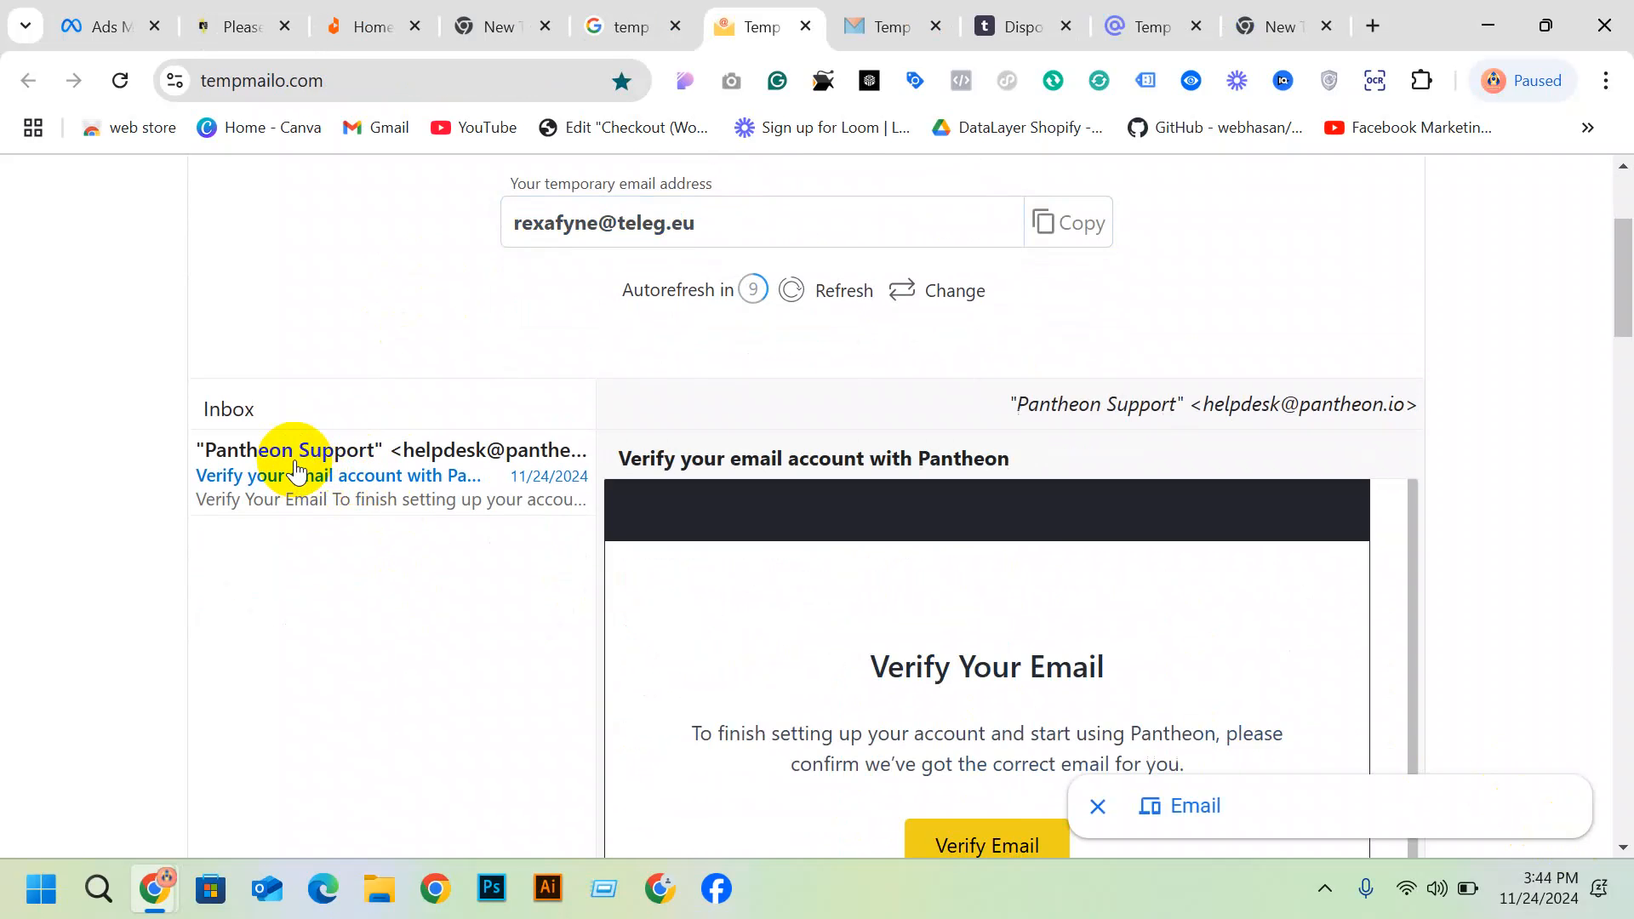
scroll(1047, 715, "down", 2)
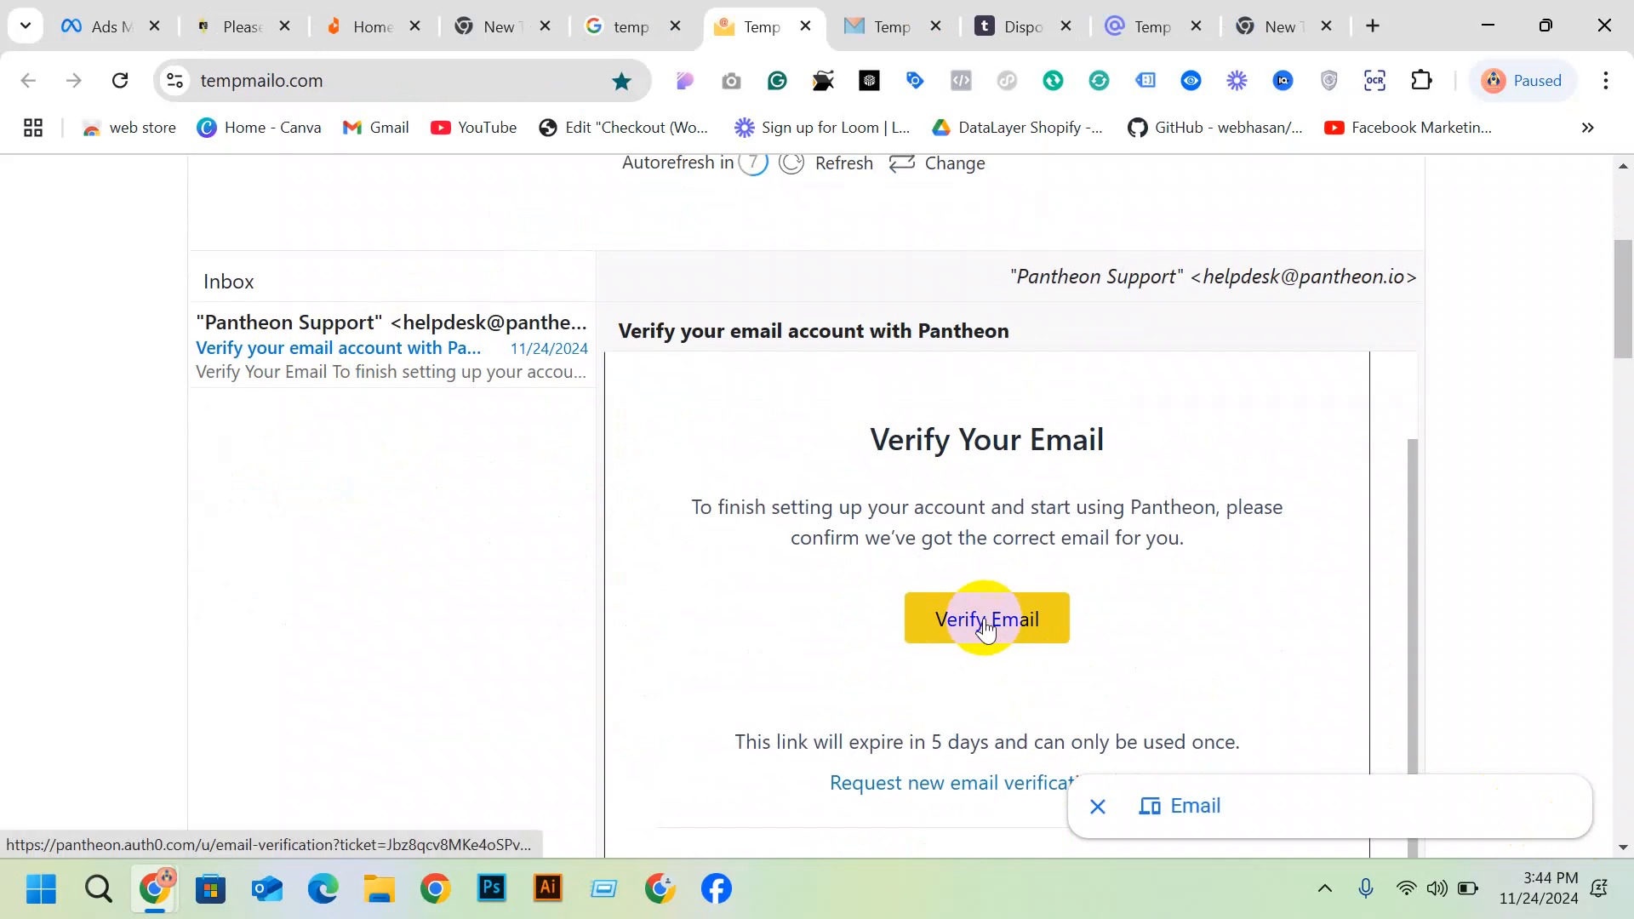
left_click(983, 619)
Return to the Pantheon login page and choose Log in with Email
left_click(827, 32)
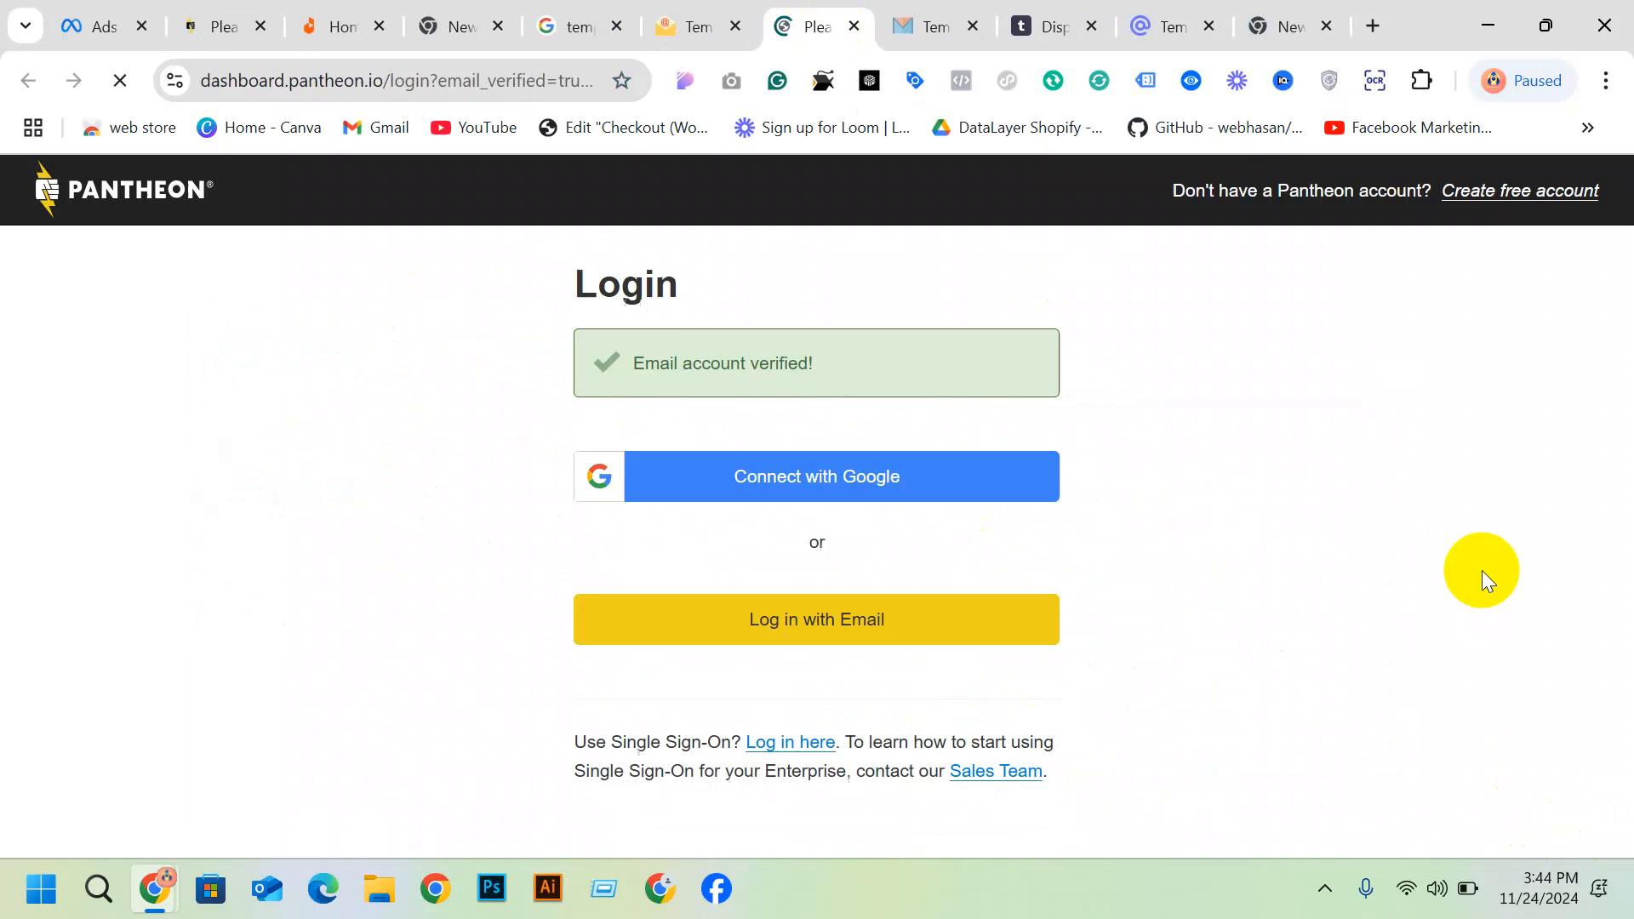
left_click(692, 24)
scroll(421, 357, "up", 5)
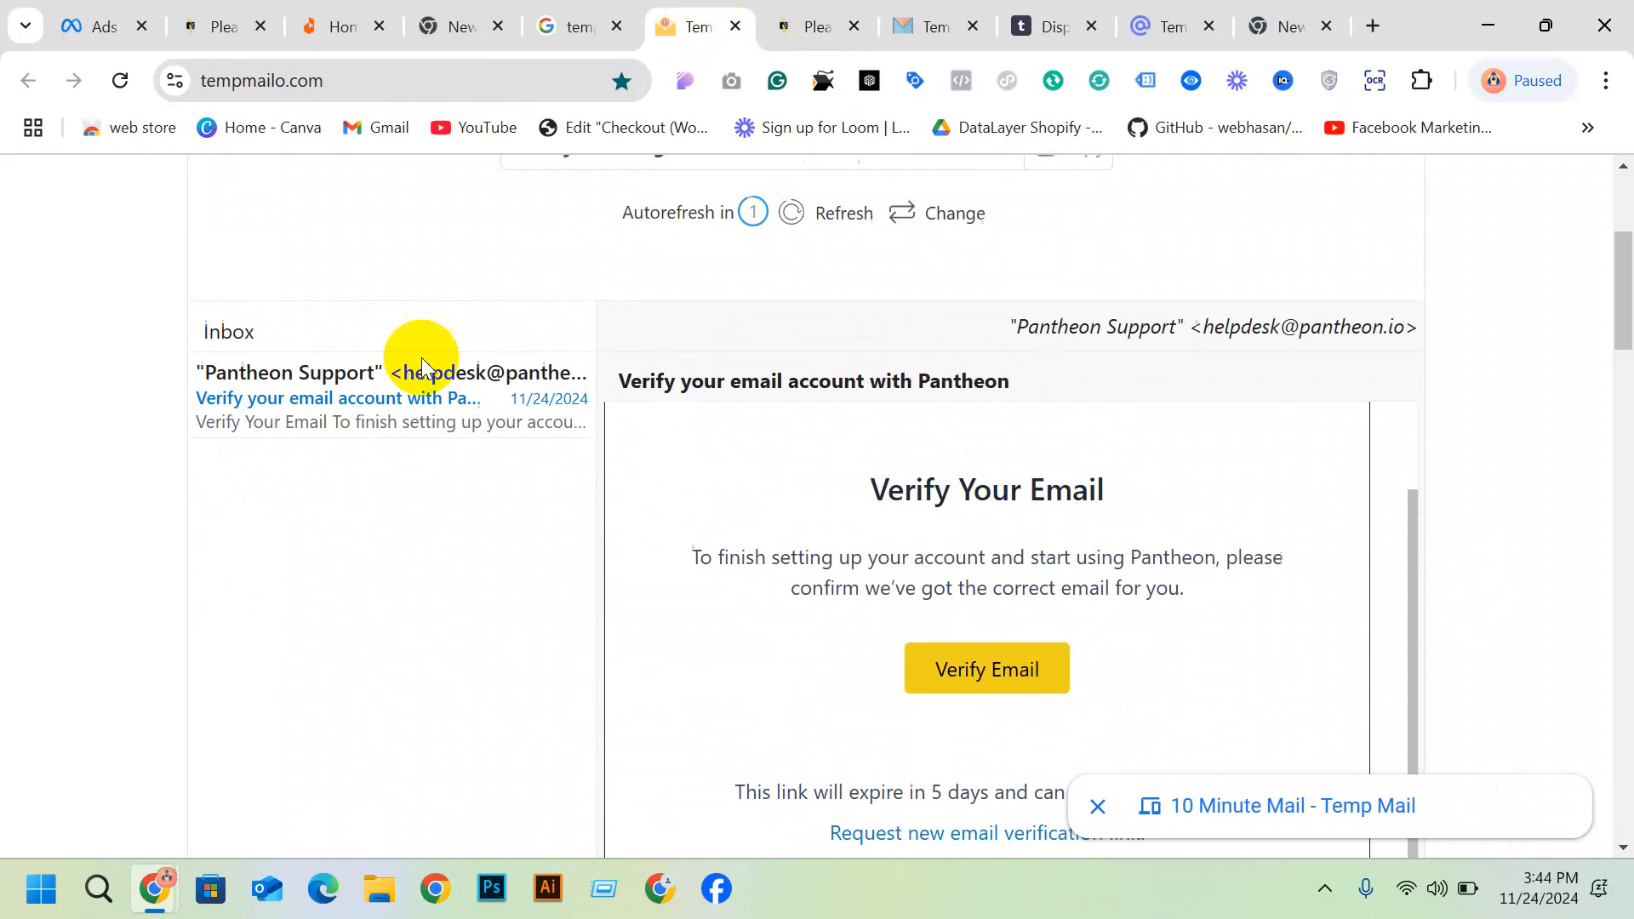
left_click(780, 25)
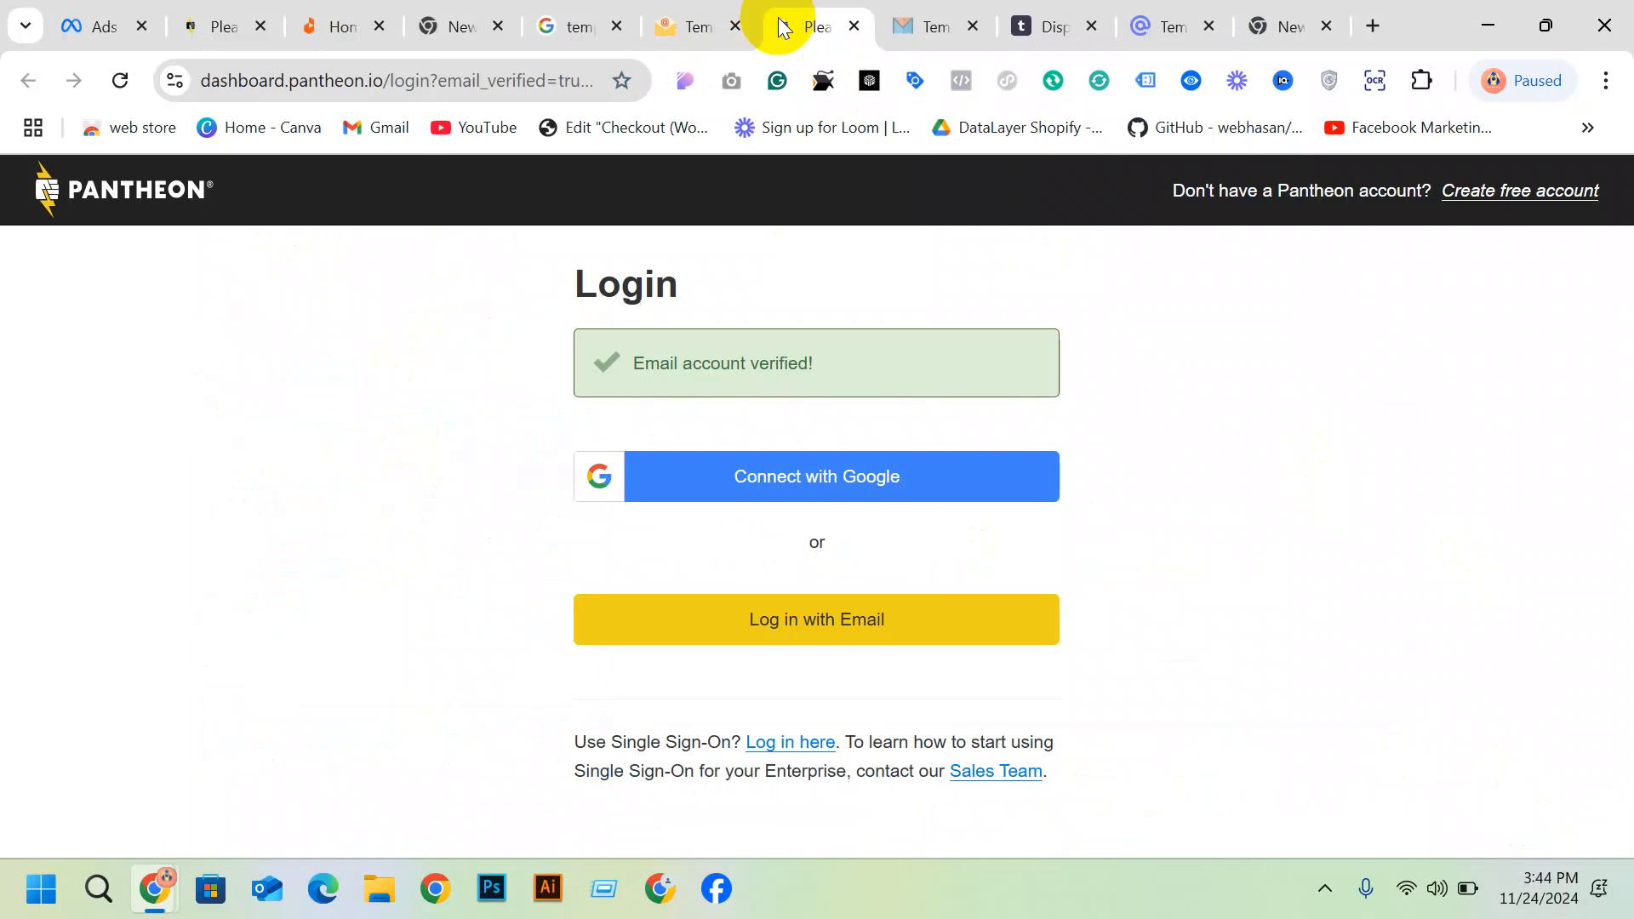
left_click(868, 625)
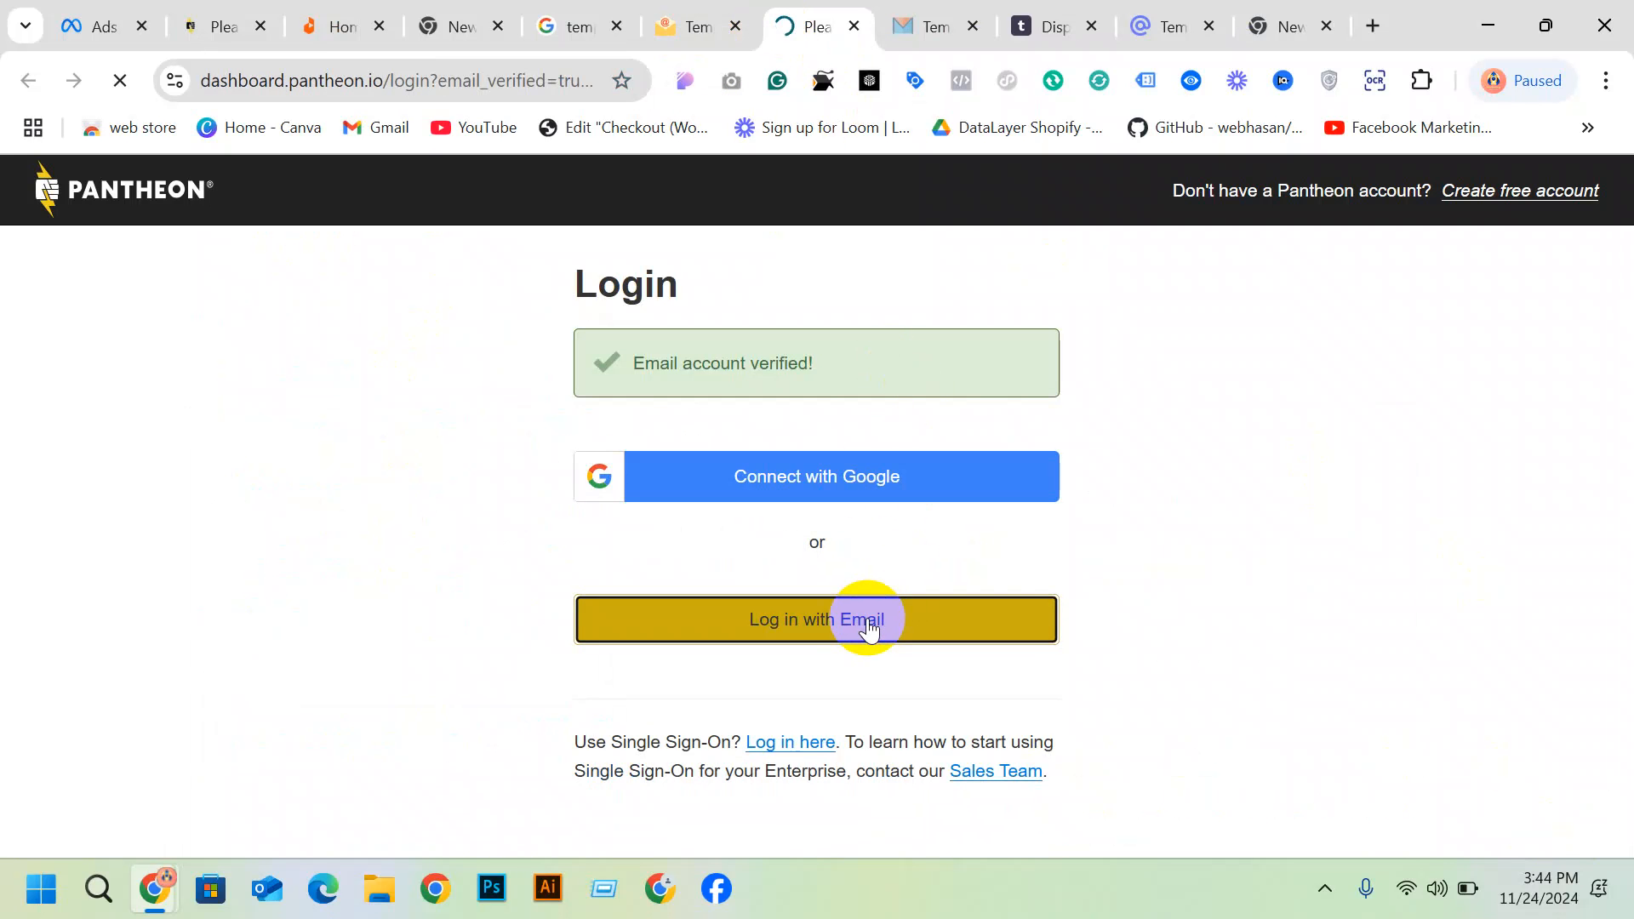
Paste an email address into a new tab's address bar and capitalise its first letter to 'T'
scroll(894, 626, "down", 3)
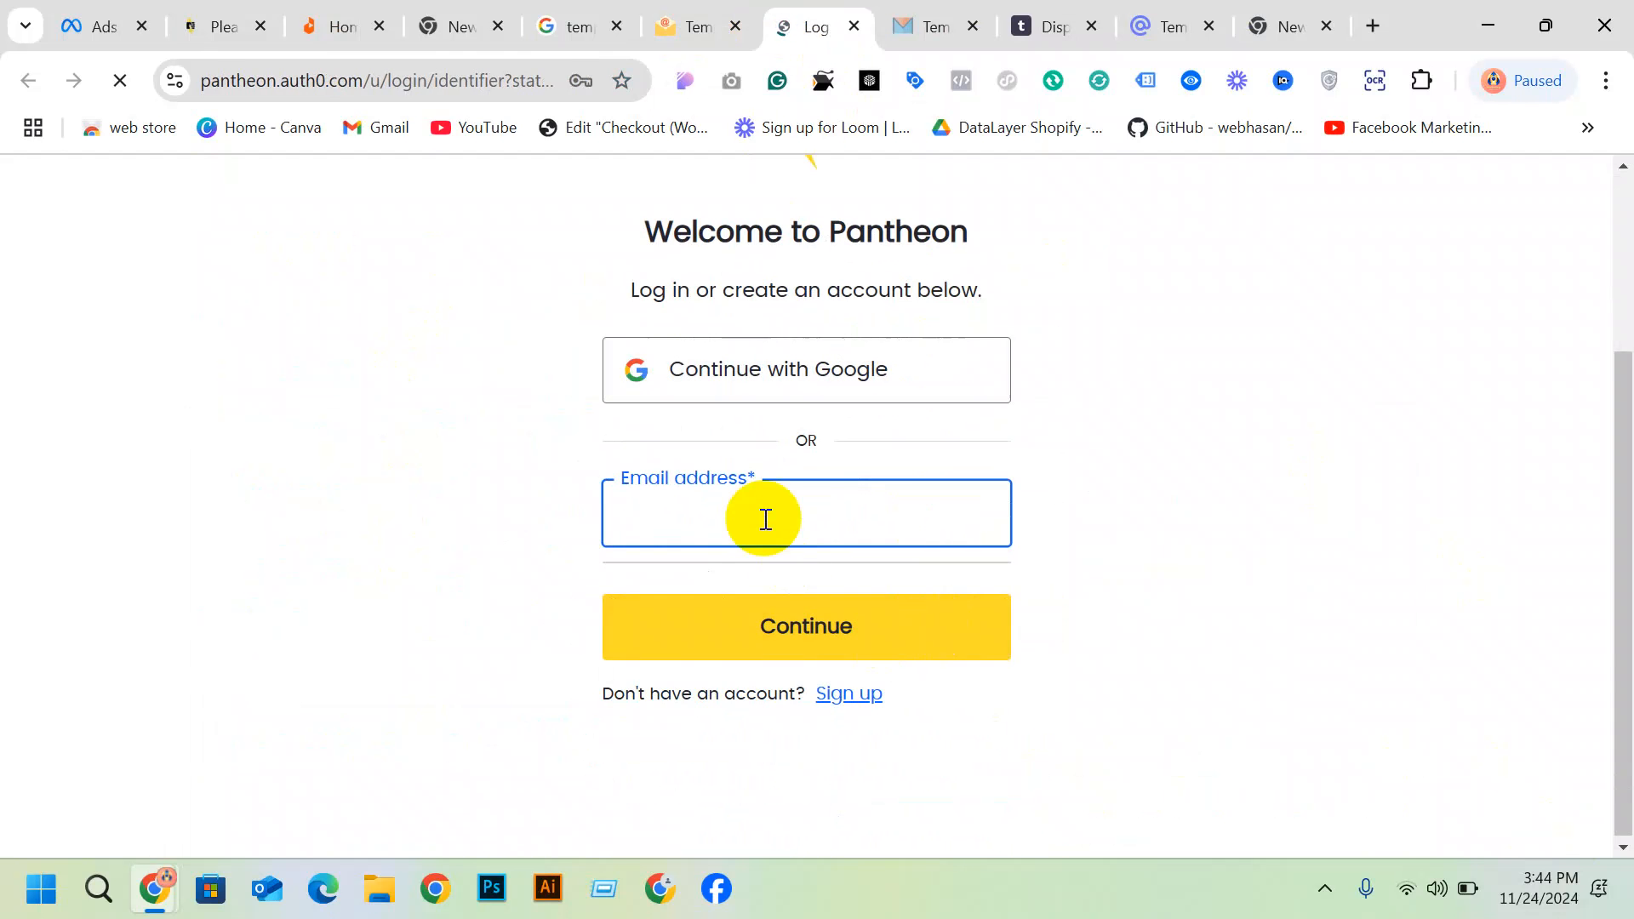
left_click(1372, 26)
key("ctrl+v")
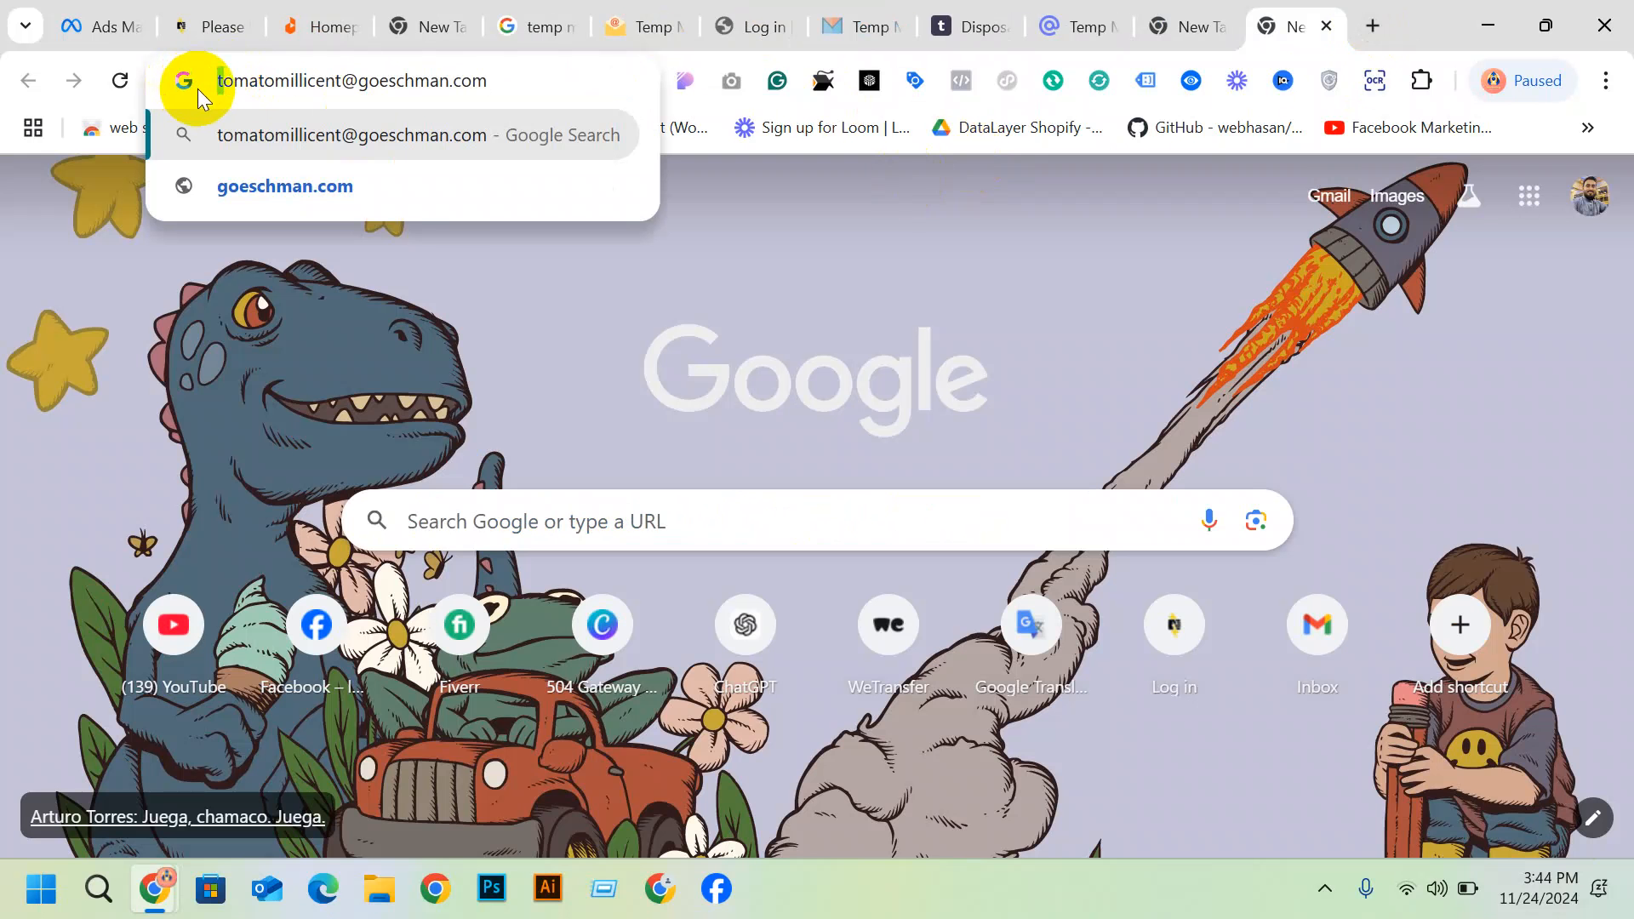
key("Delete")
type("T")
left_click(542, 88)
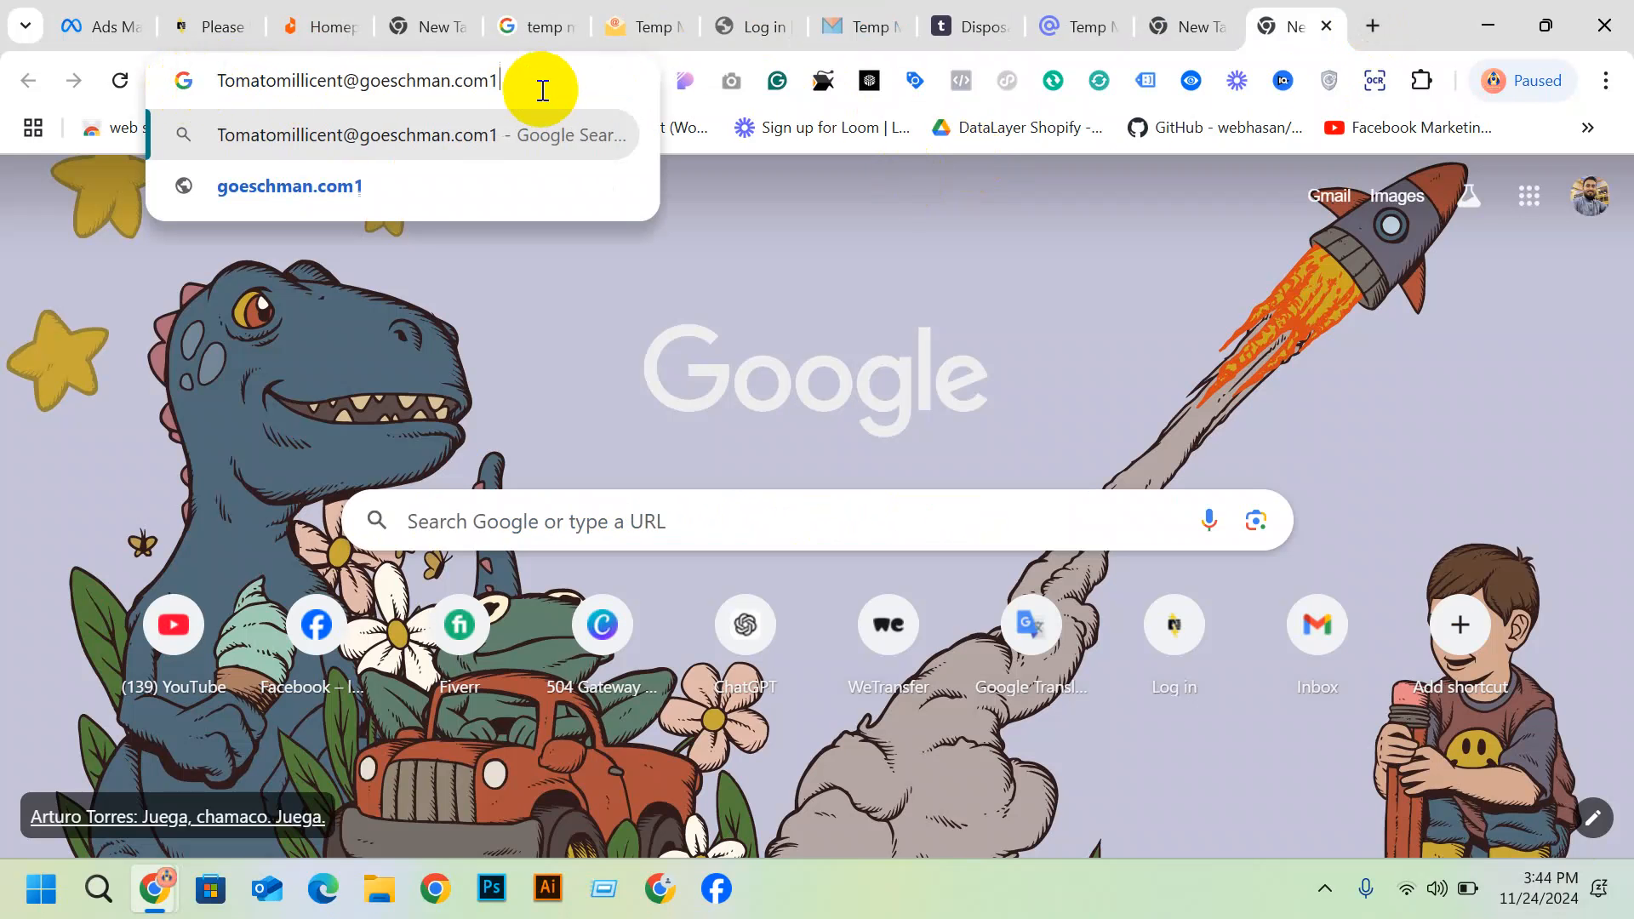
Copy the Tempmailo address into Pantheon's login Email field and tick I'm not a robot
left_click(855, 24)
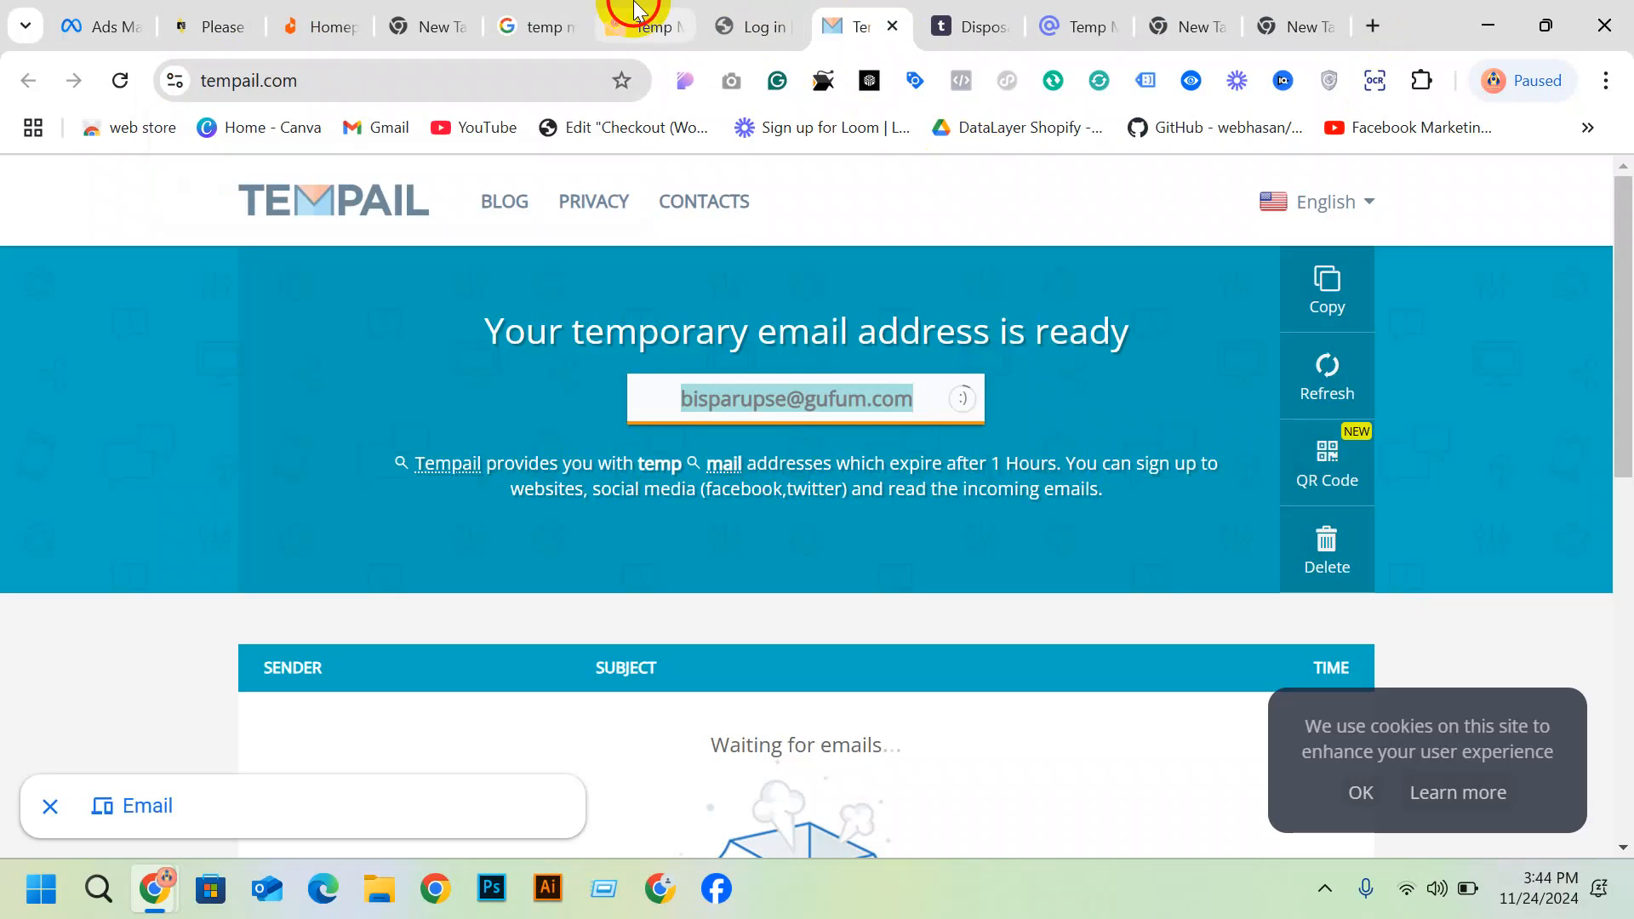
left_click(634, 12)
left_click(1074, 477)
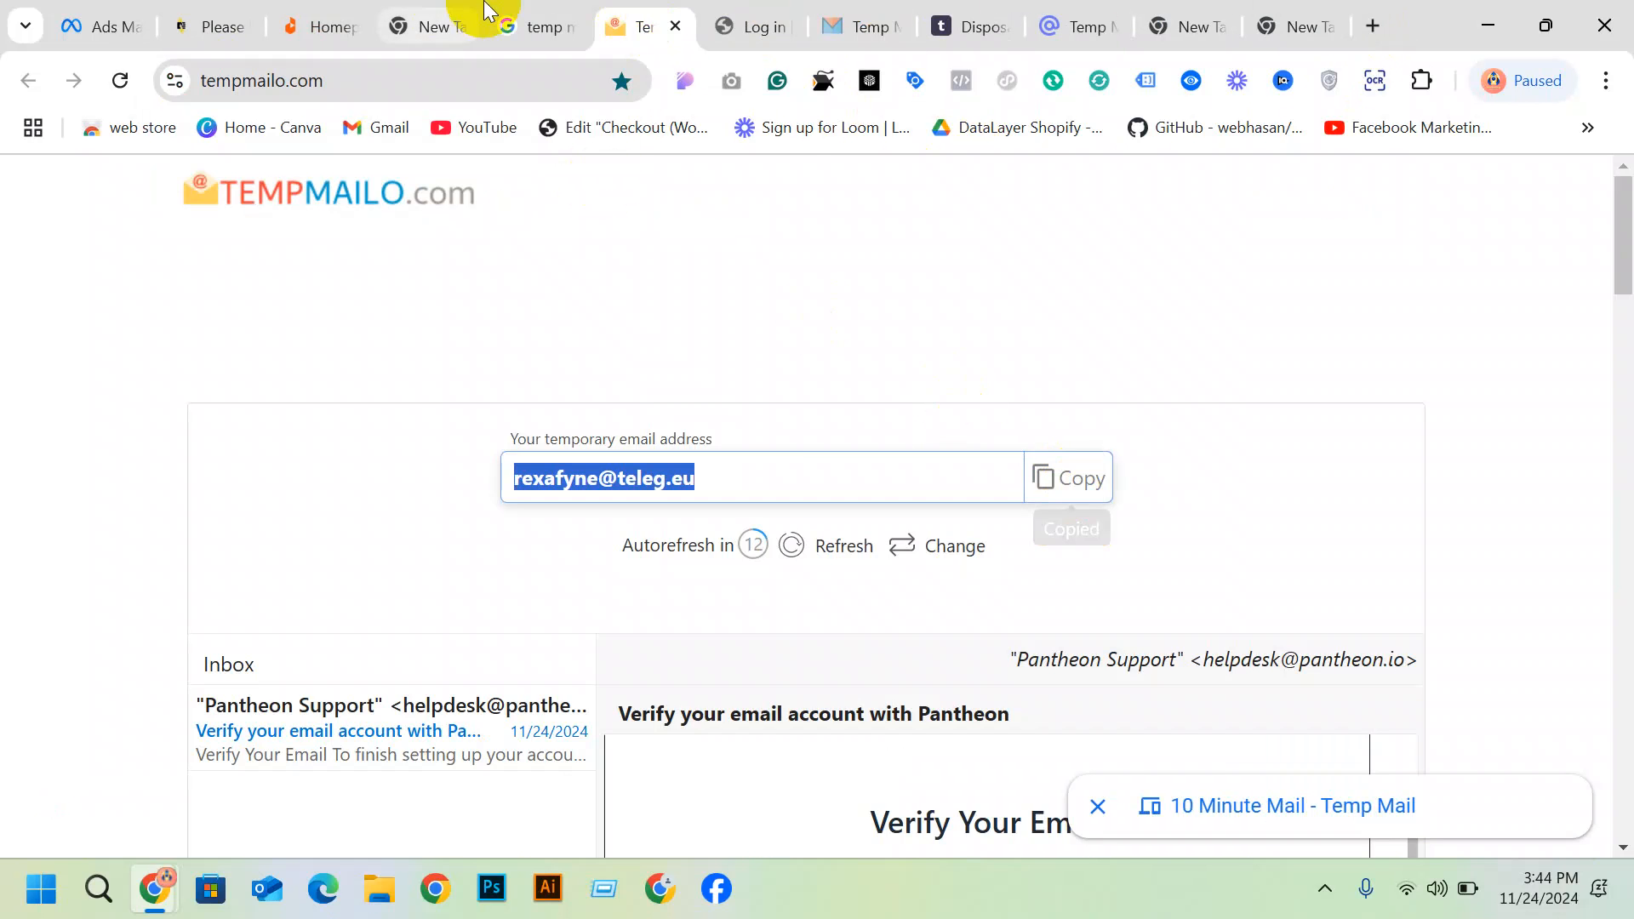
left_click(766, 19)
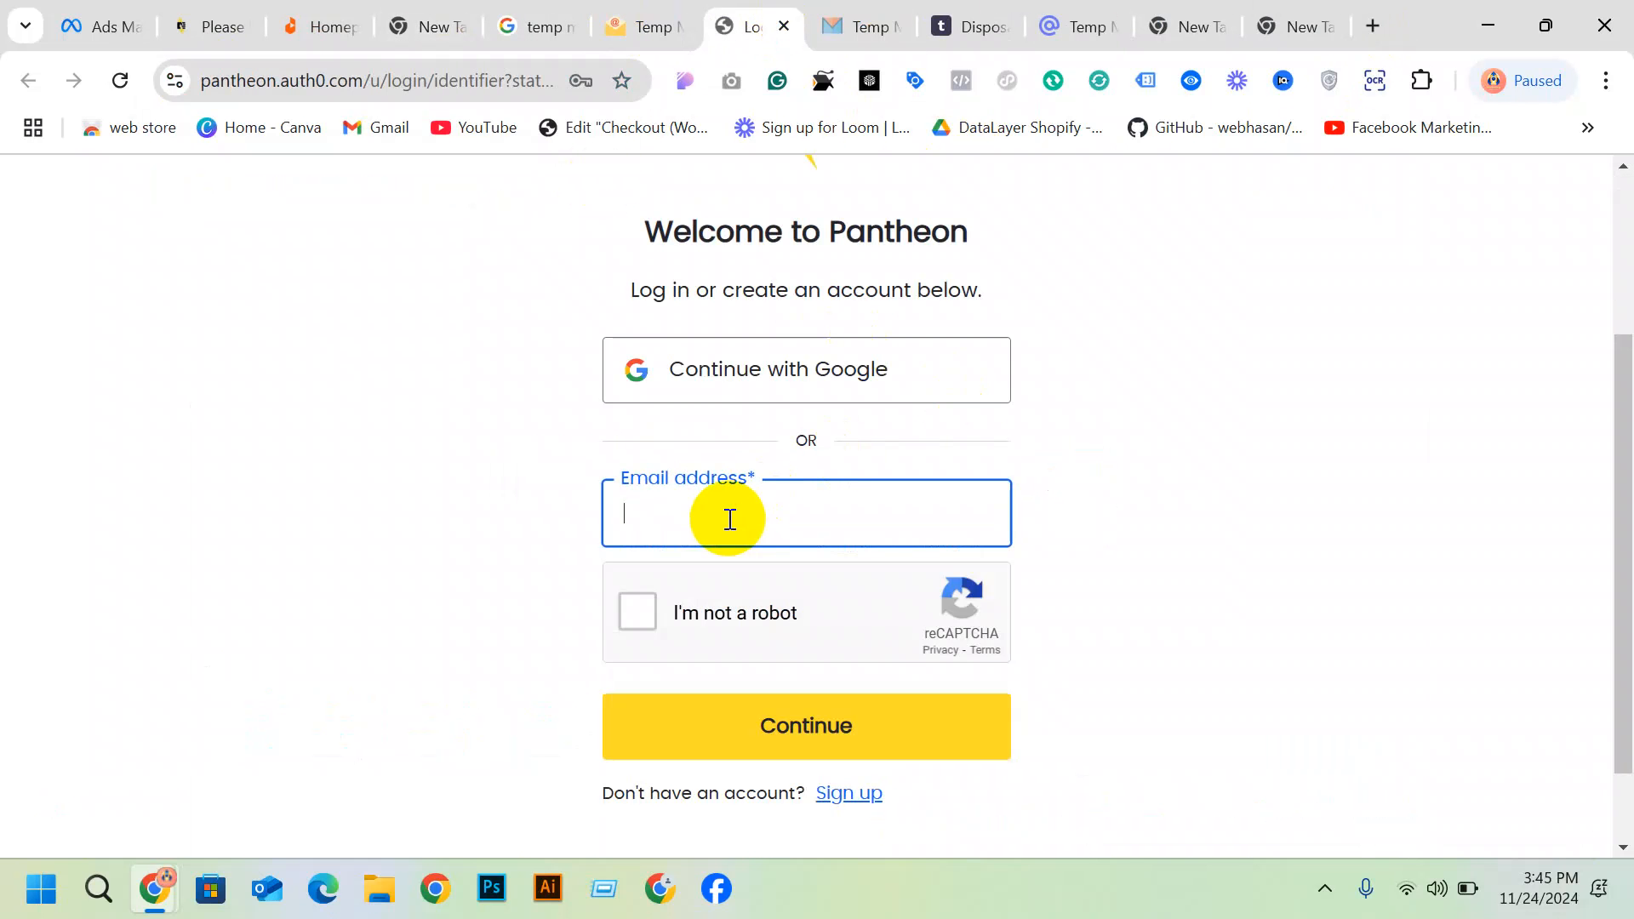
key("ctrl+v")
left_click(669, 616)
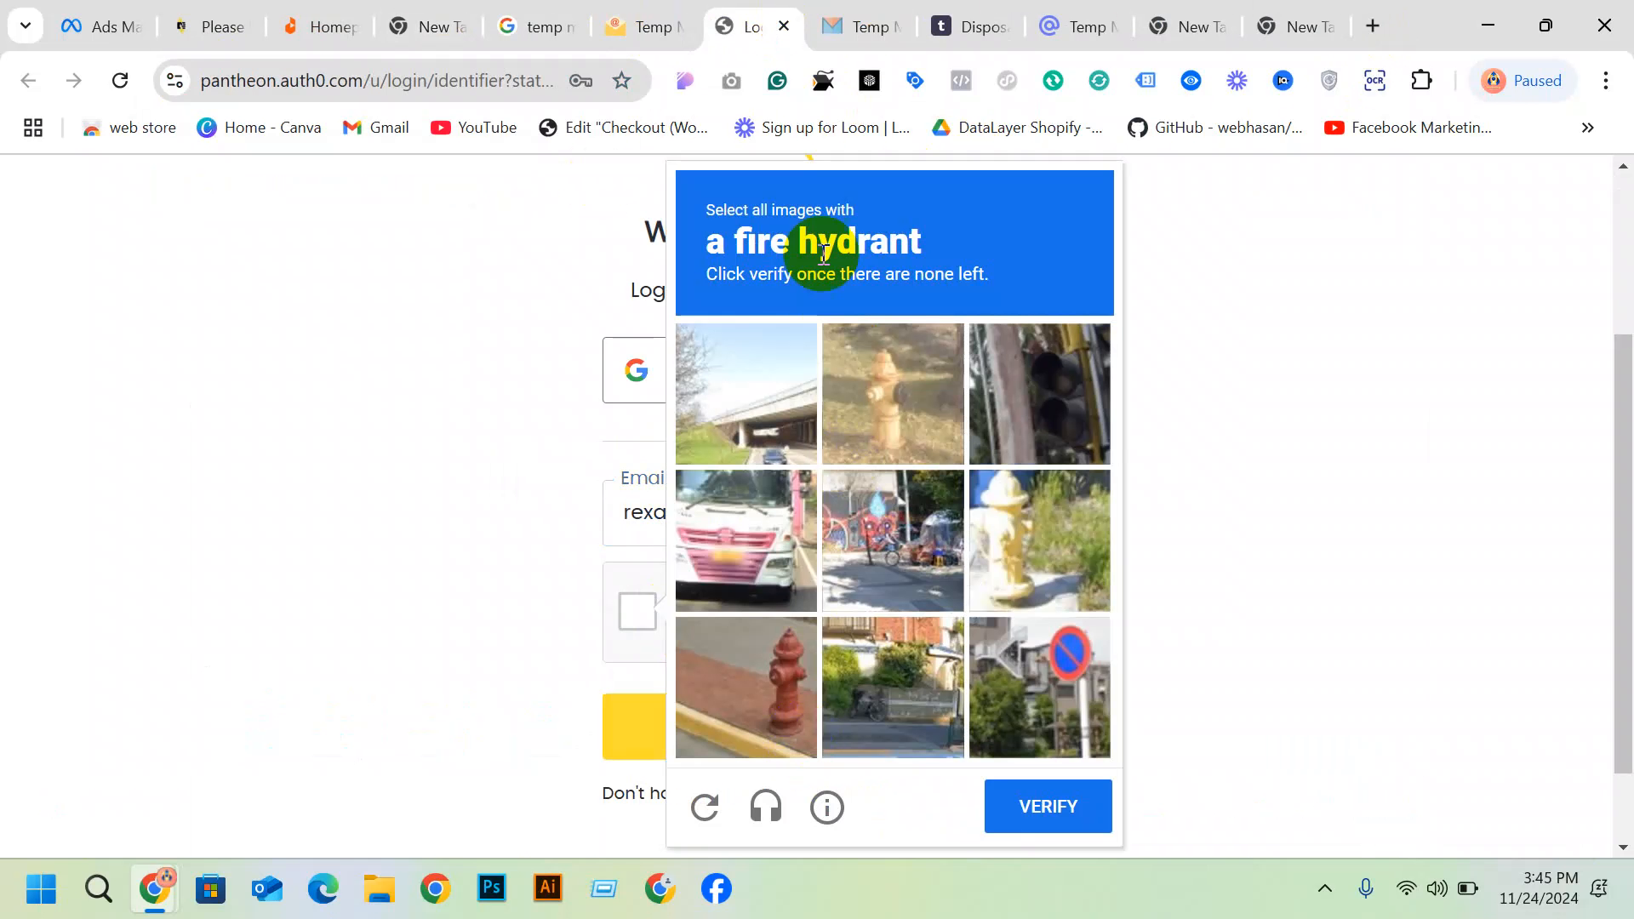
Mark all the fire hydrant tiles in the image captcha
left_click(786, 682)
left_click(988, 528)
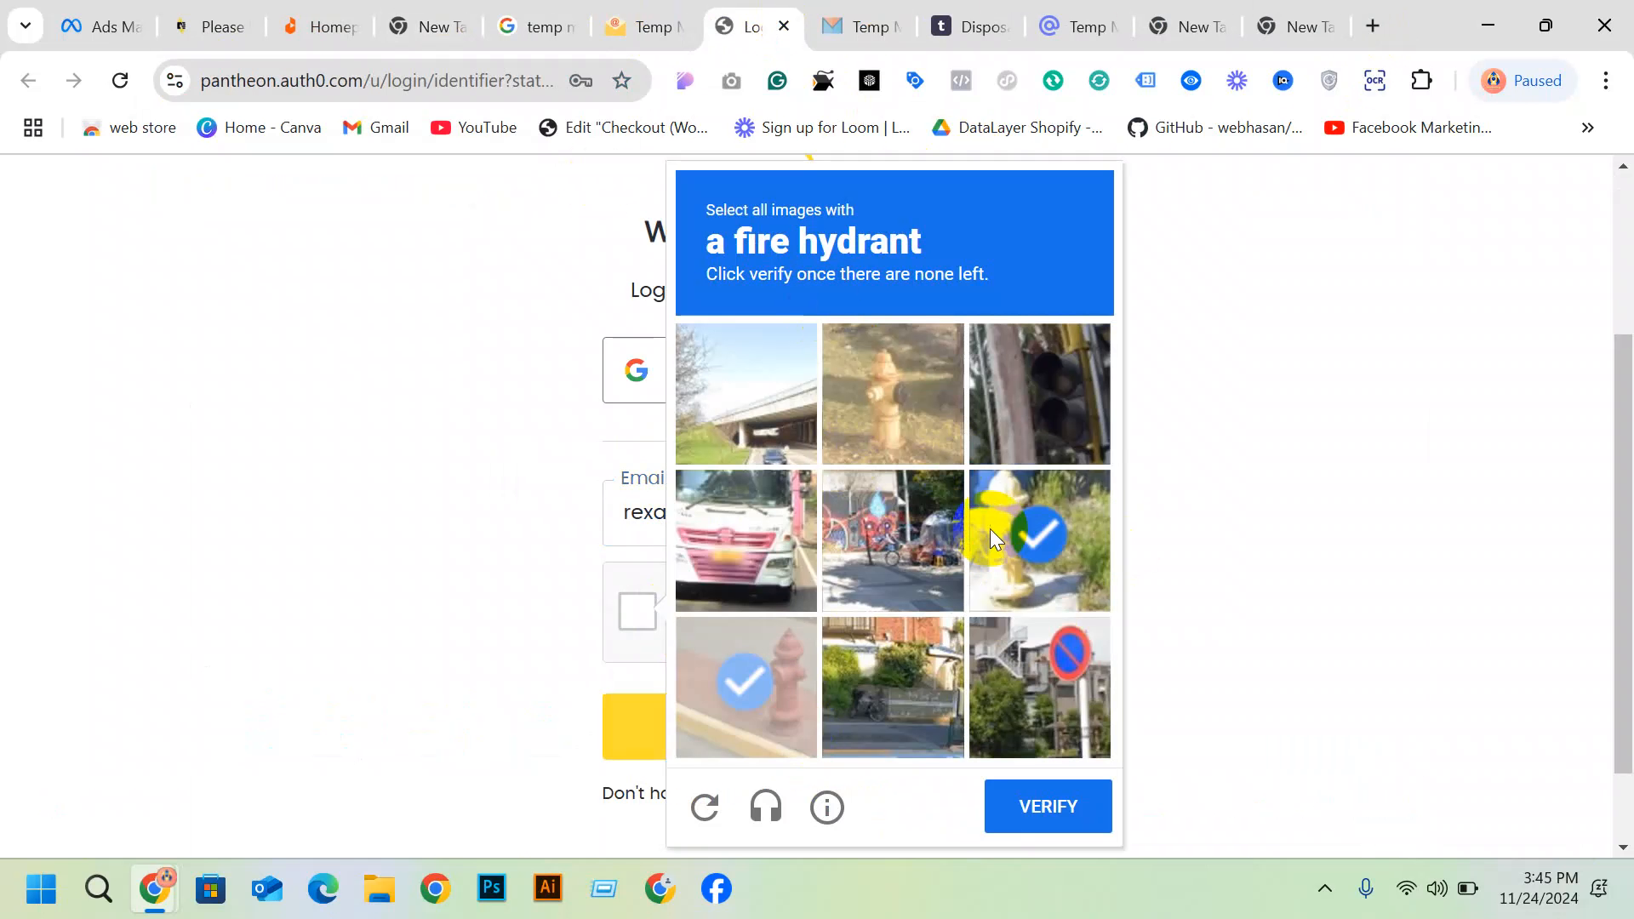
left_click(875, 402)
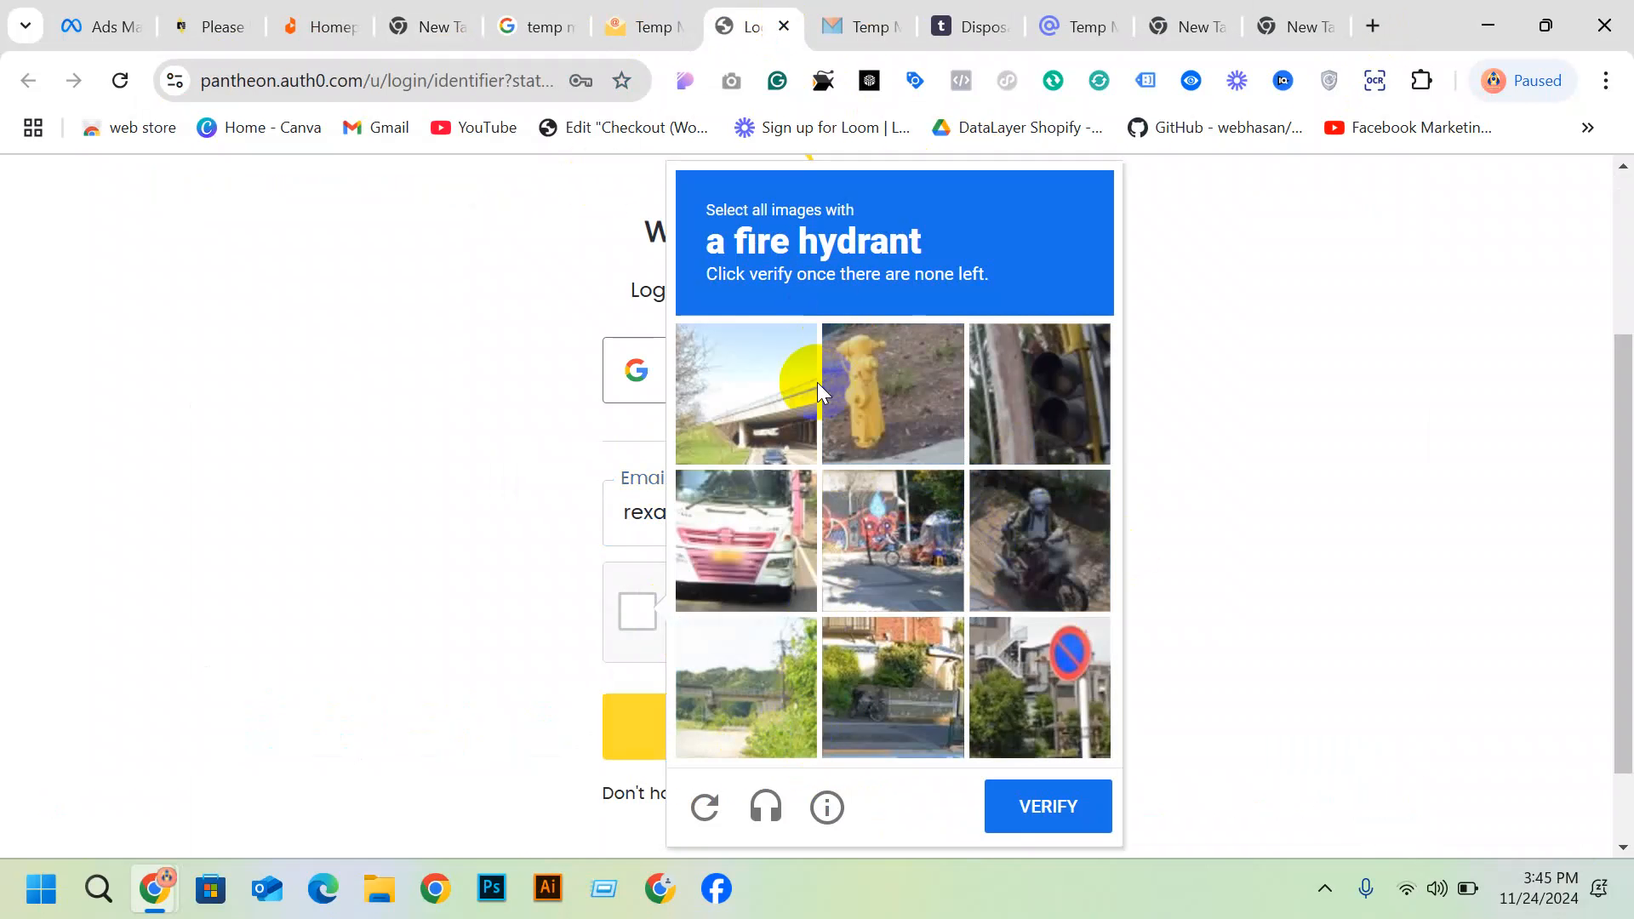
left_click(809, 382)
left_click(885, 365)
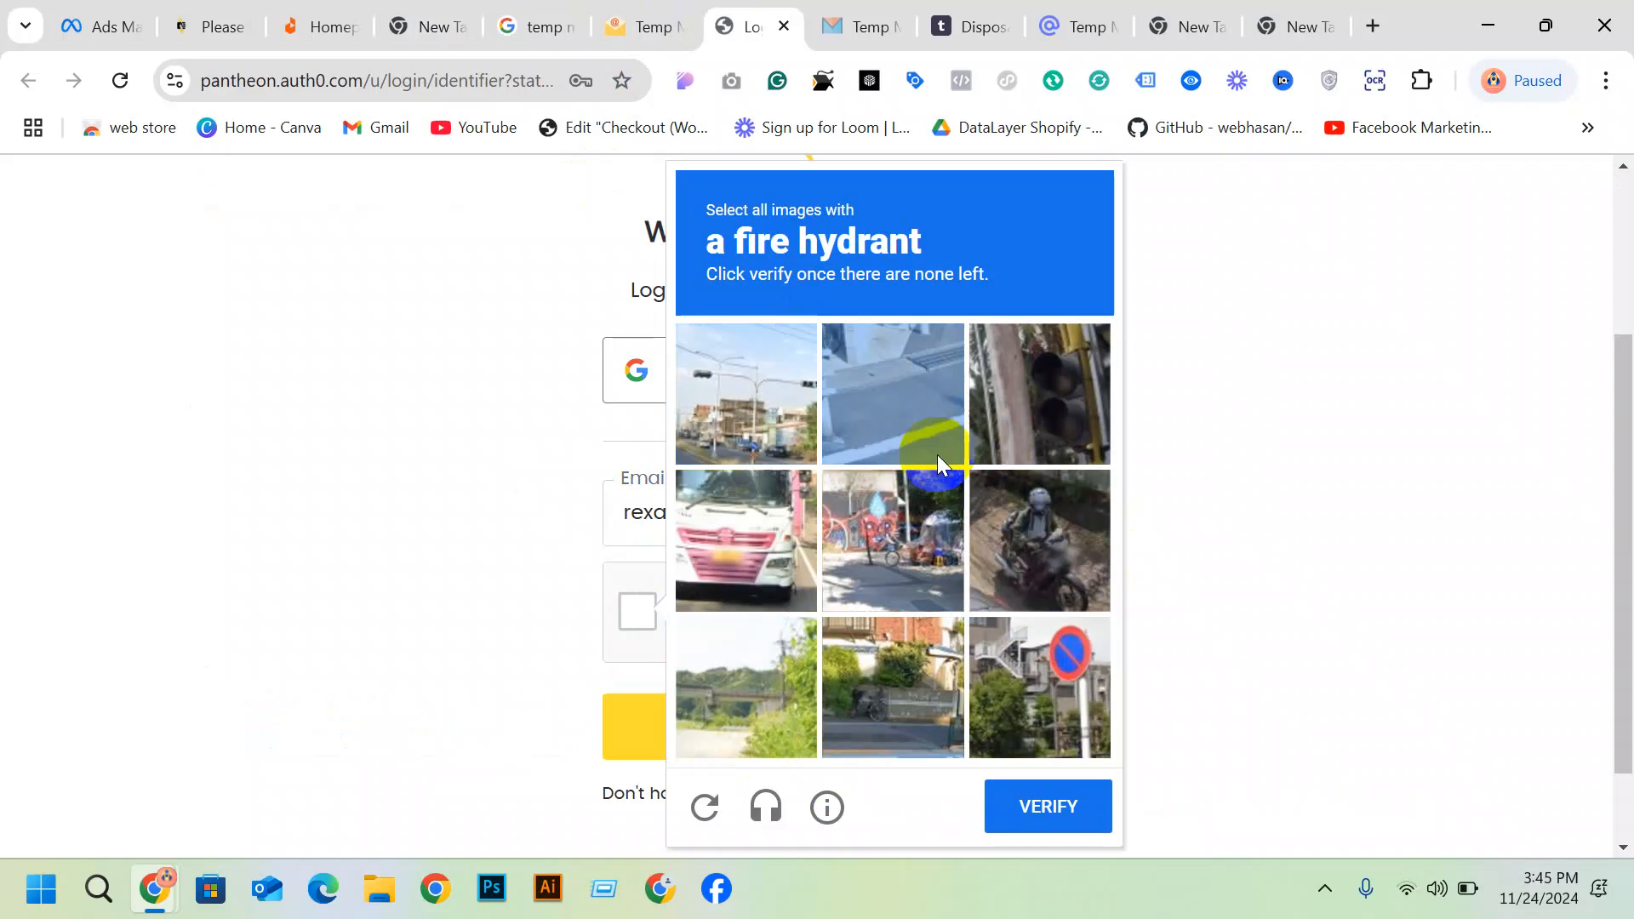
left_click(1038, 803)
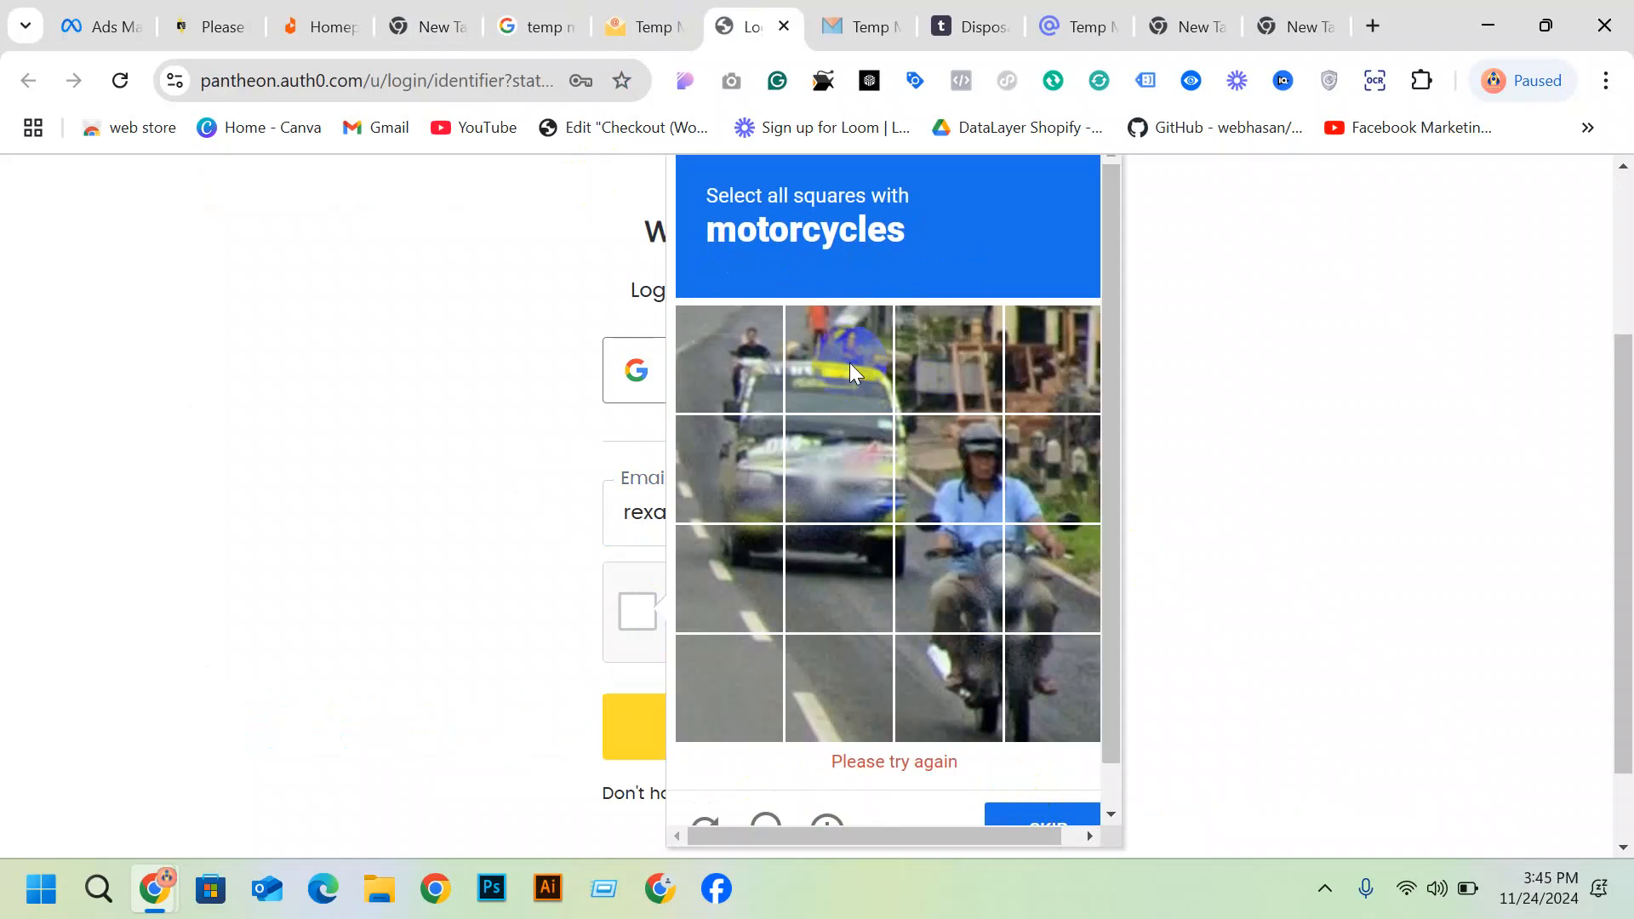
Mark the motorcycle tiles and submit the captcha
left_click(951, 452)
left_click(1022, 483)
left_click(1074, 596)
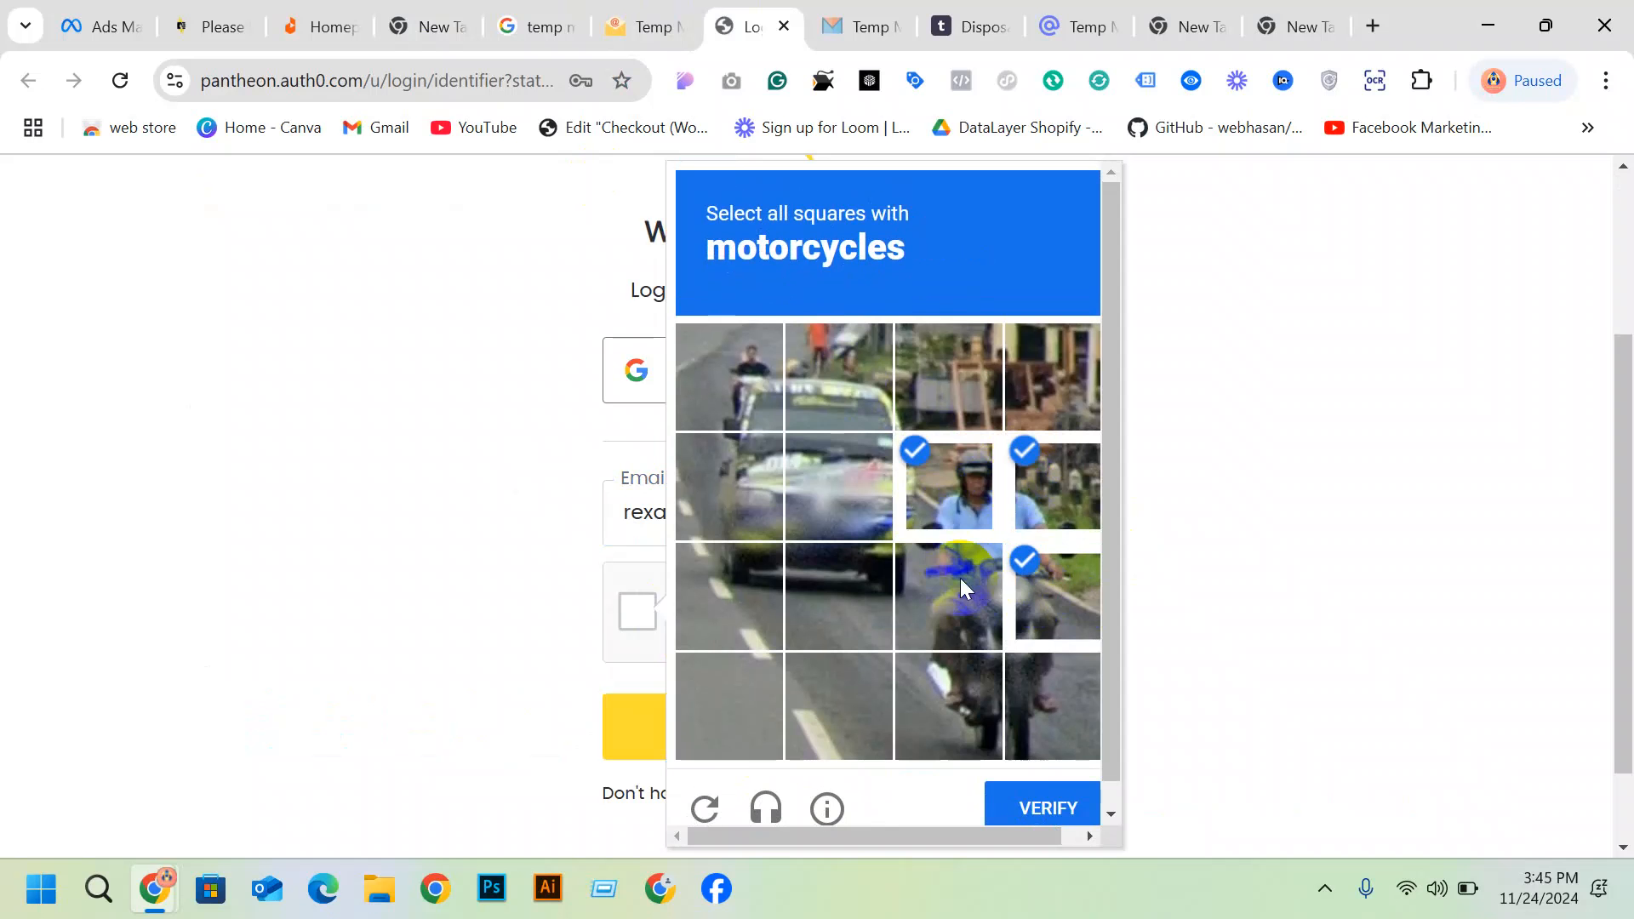
left_click(960, 581)
left_click(963, 687)
left_click(1048, 804)
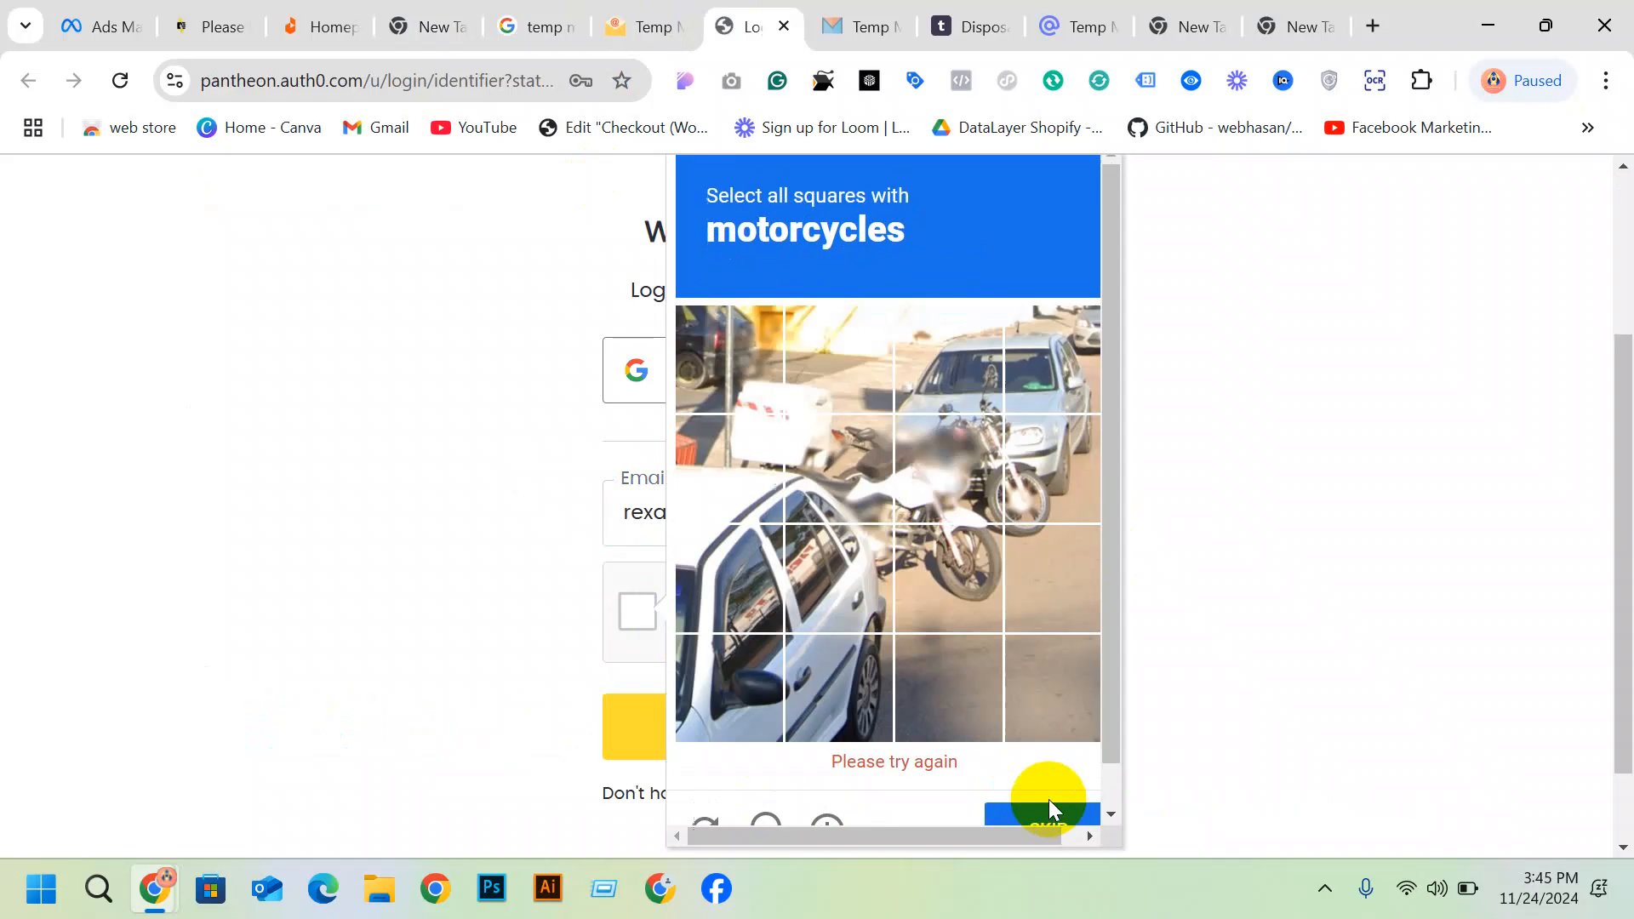
Mark the motorcycles in the new captcha grid, verify, and continue to the password step
left_click(944, 561)
left_click(1031, 479)
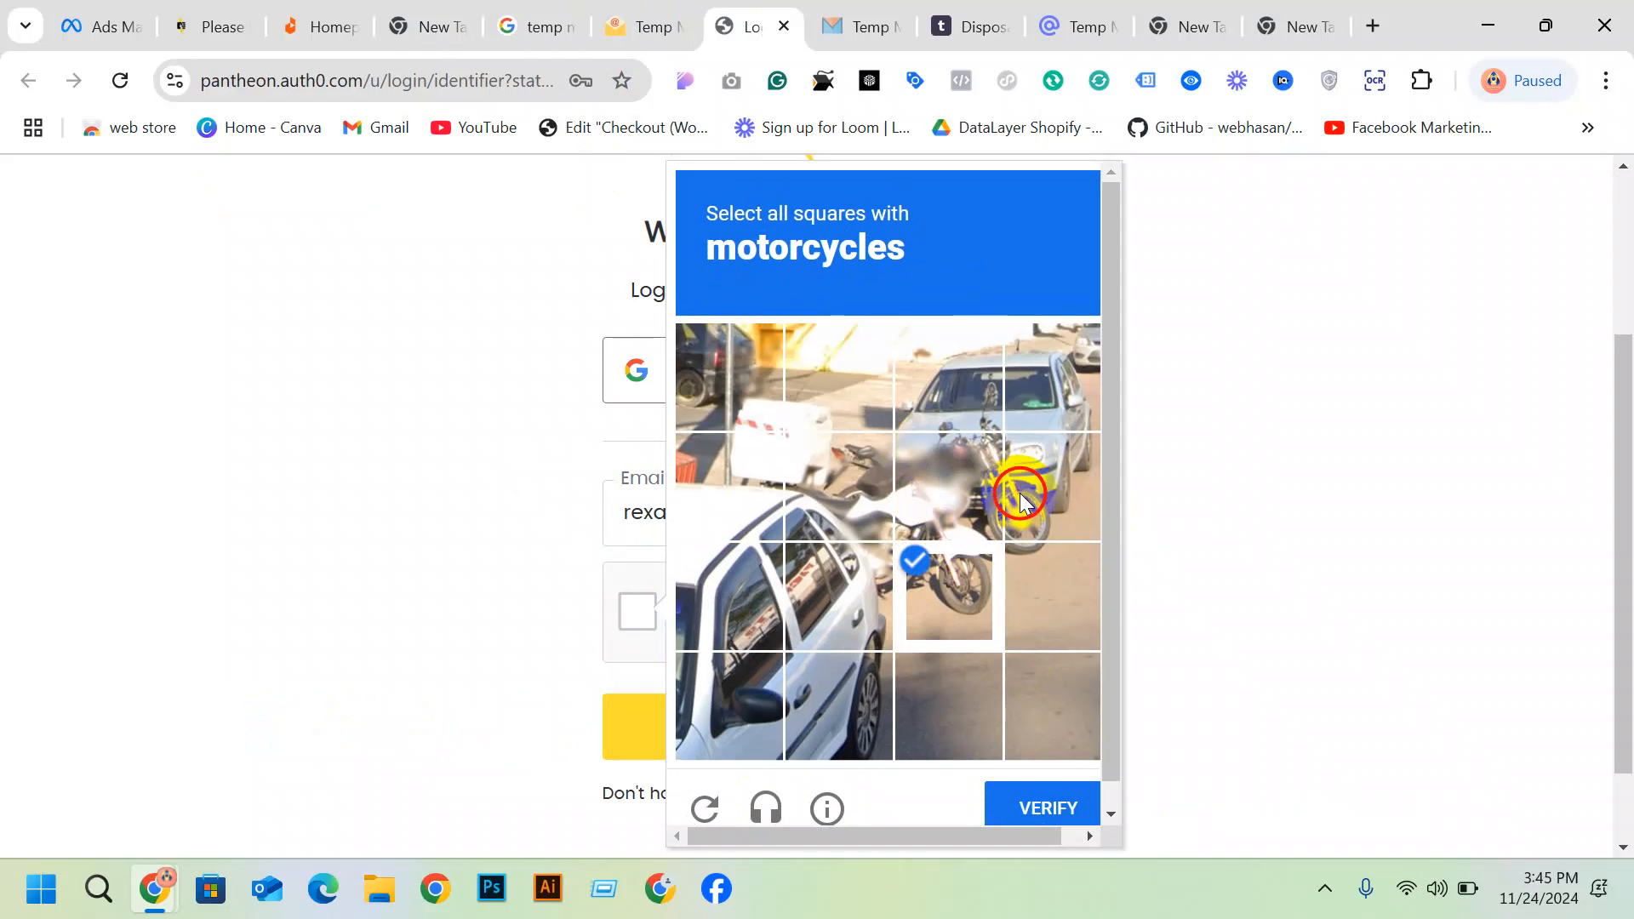
left_click(956, 468)
left_click(874, 483)
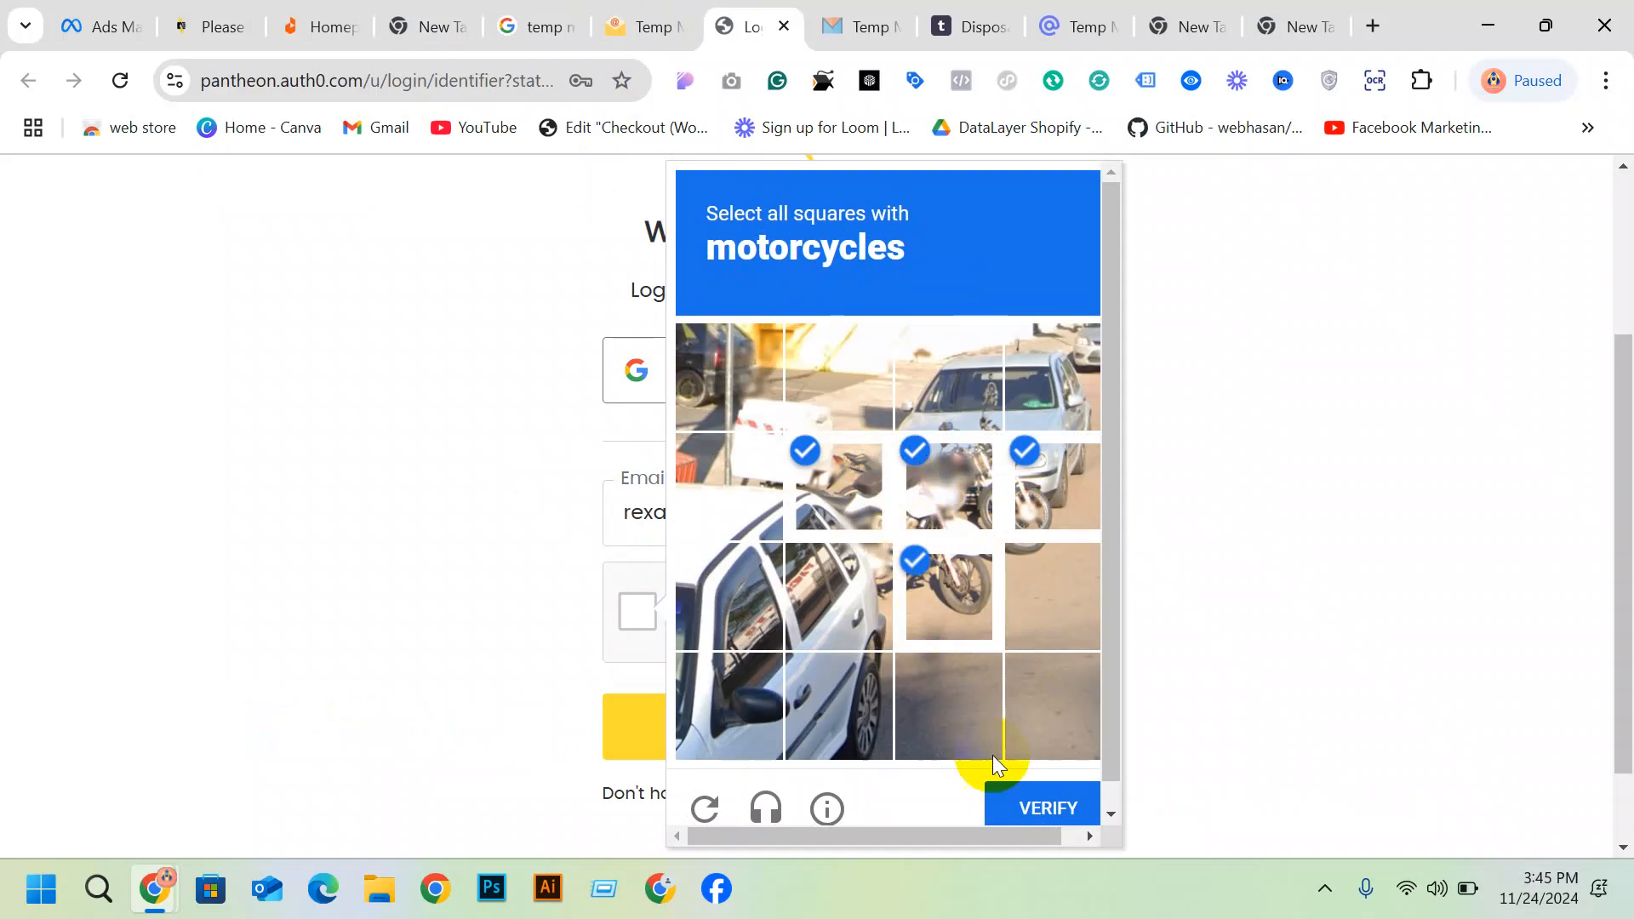
left_click(1034, 806)
left_click(888, 723)
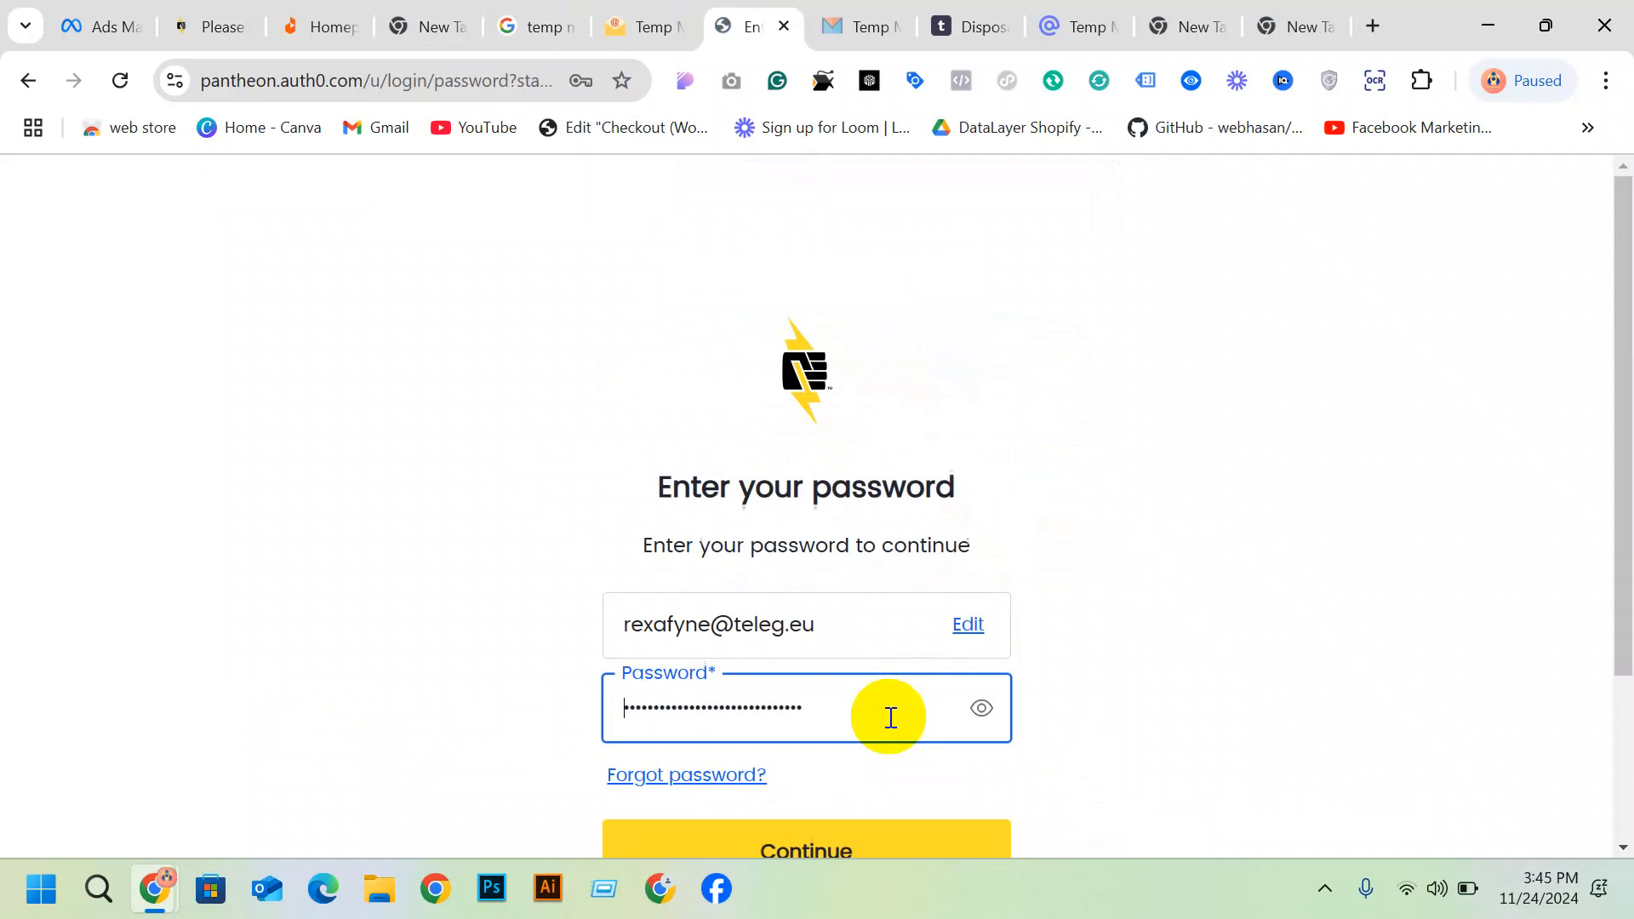
scroll(928, 562, "down", 1)
Submit the password to sign in, then bookmark the Tempmailo inbox page
left_click(872, 633)
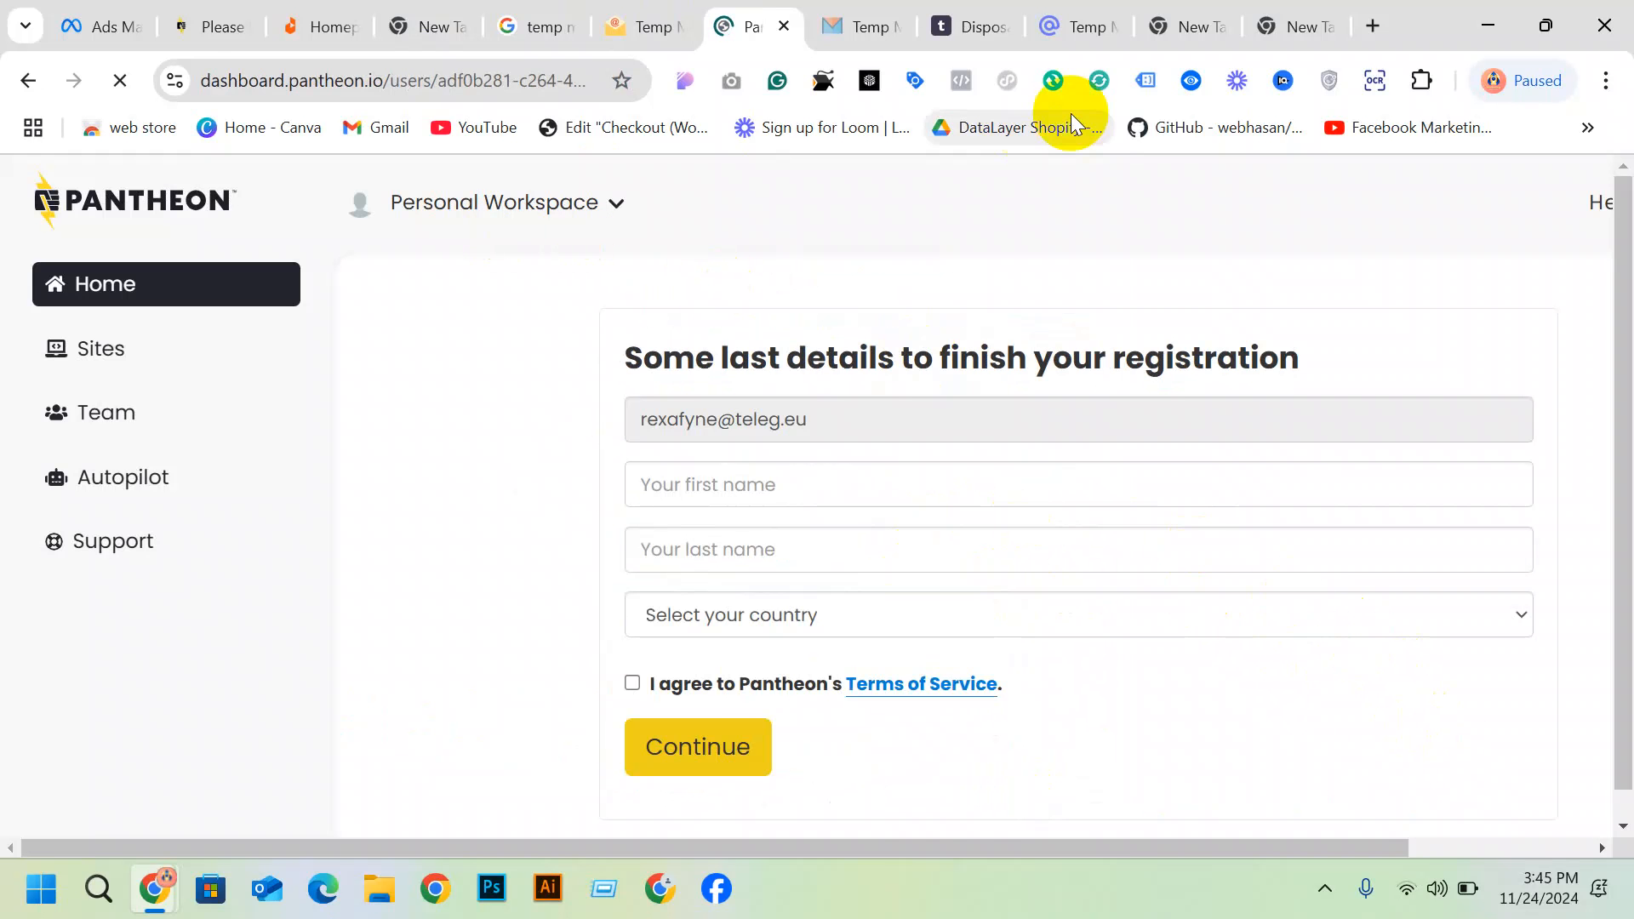
left_click(622, 10)
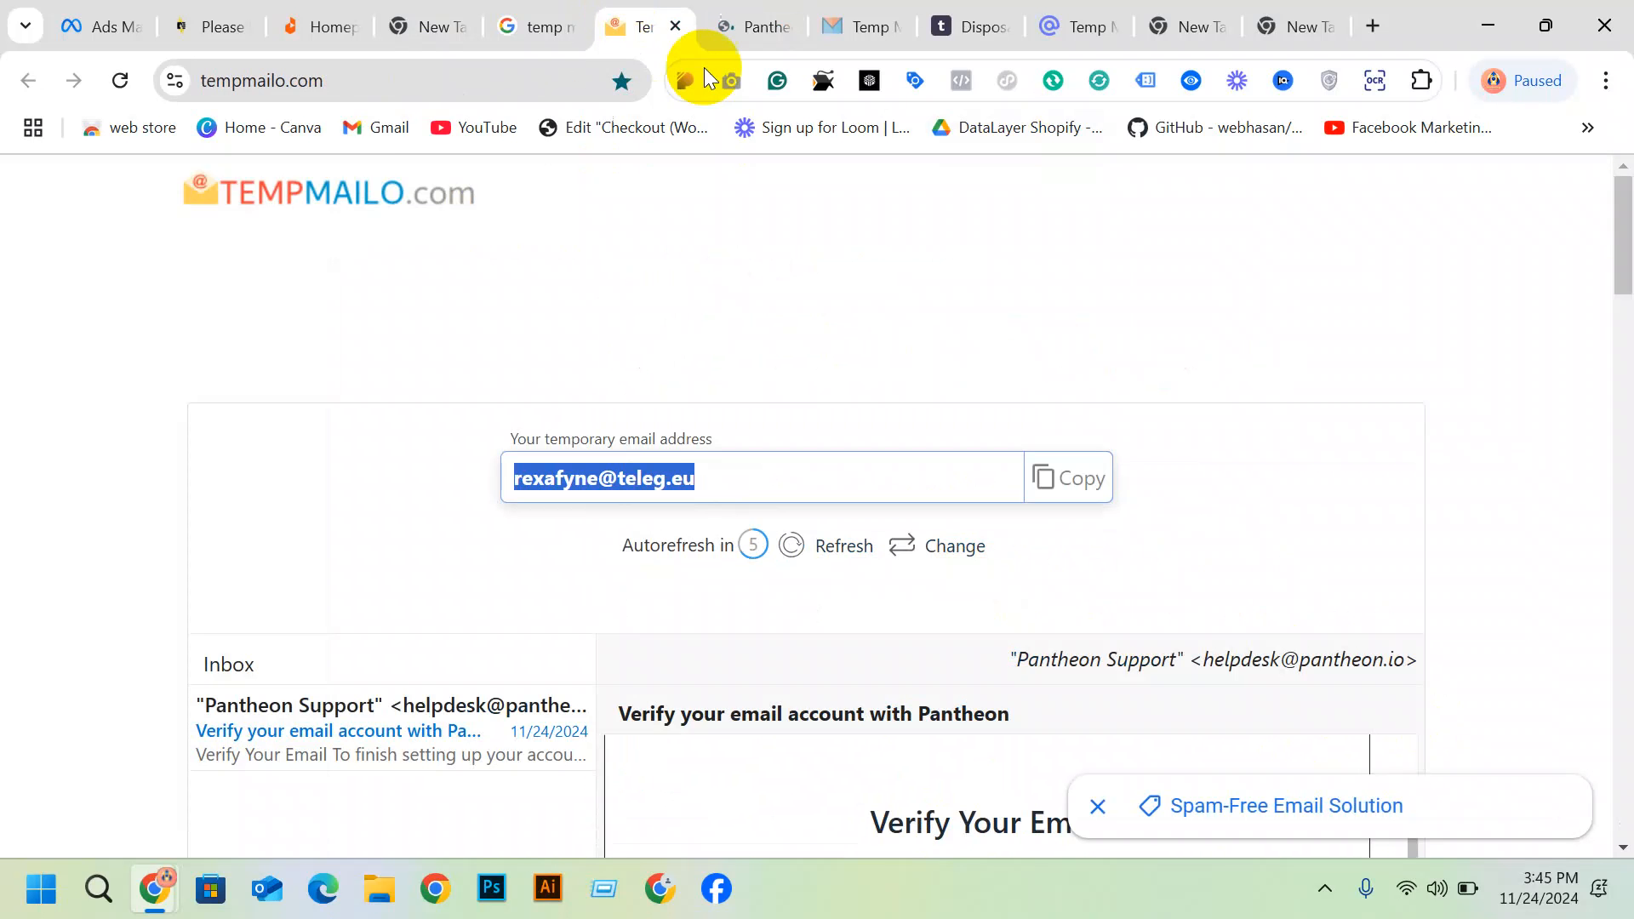
left_click(624, 87)
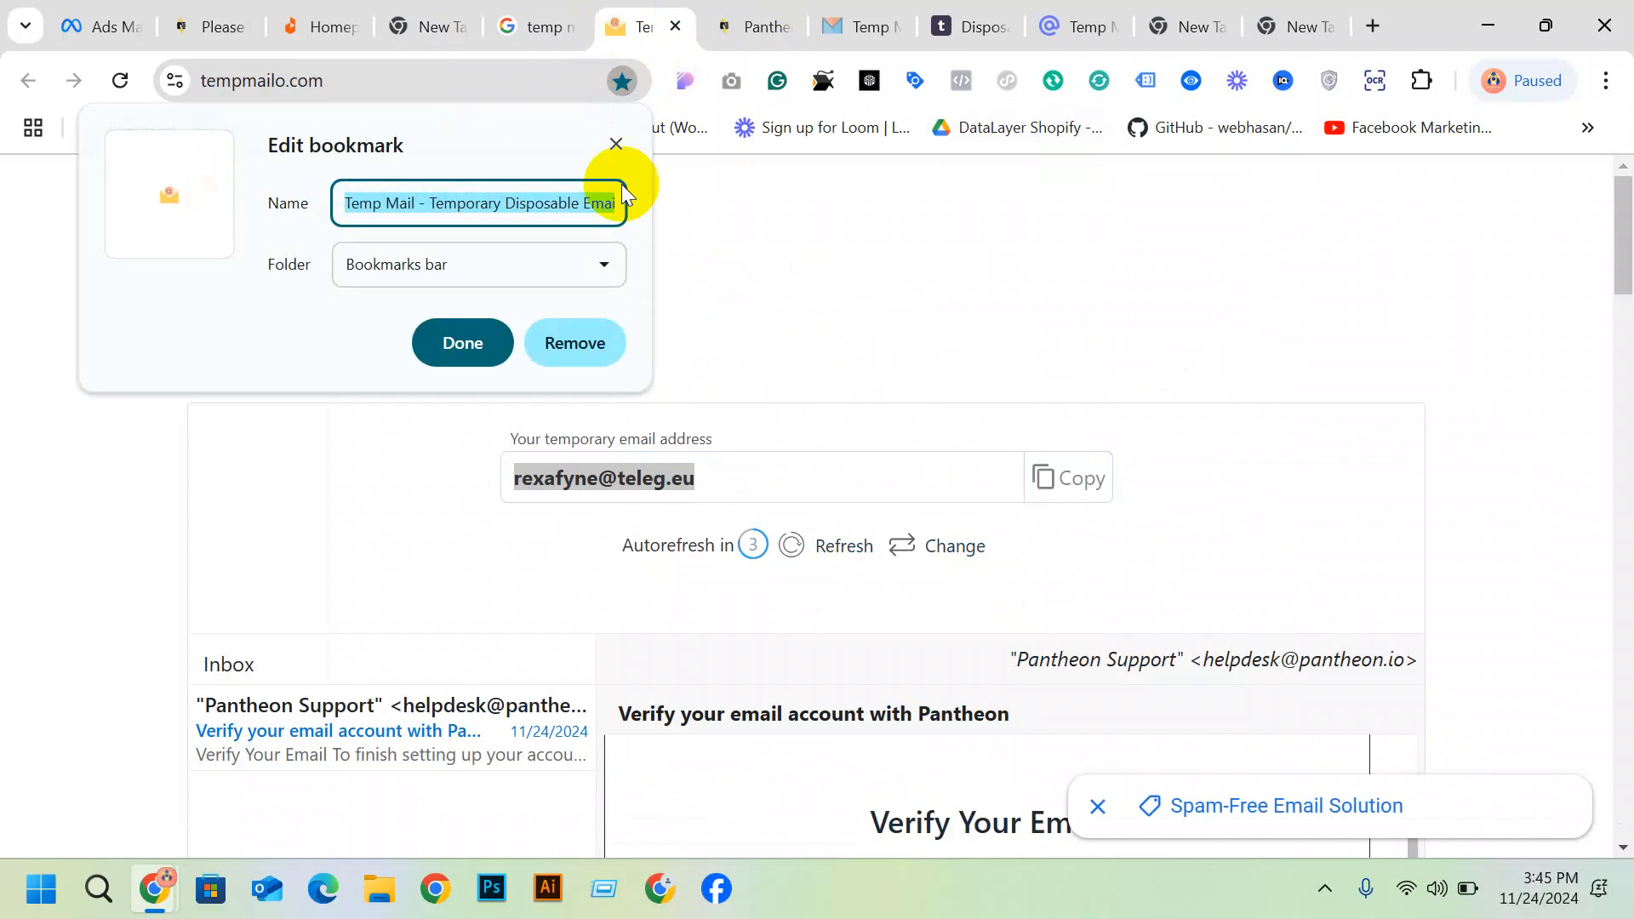
left_click(496, 340)
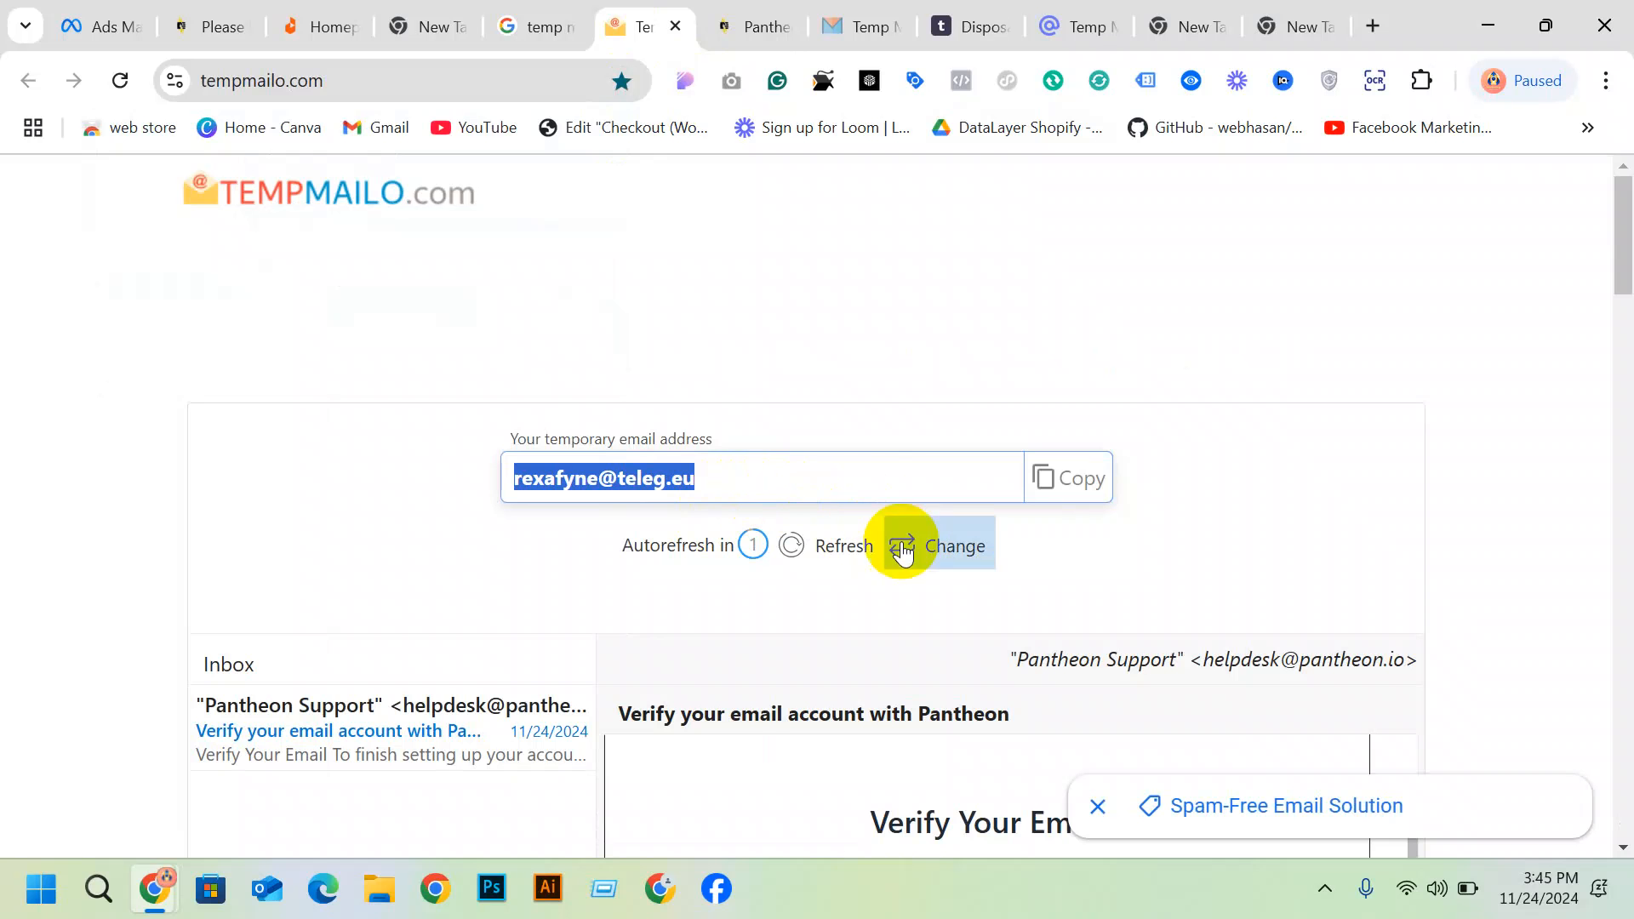
Back on Pantheon's registration form, start entering the first name
left_click(770, 17)
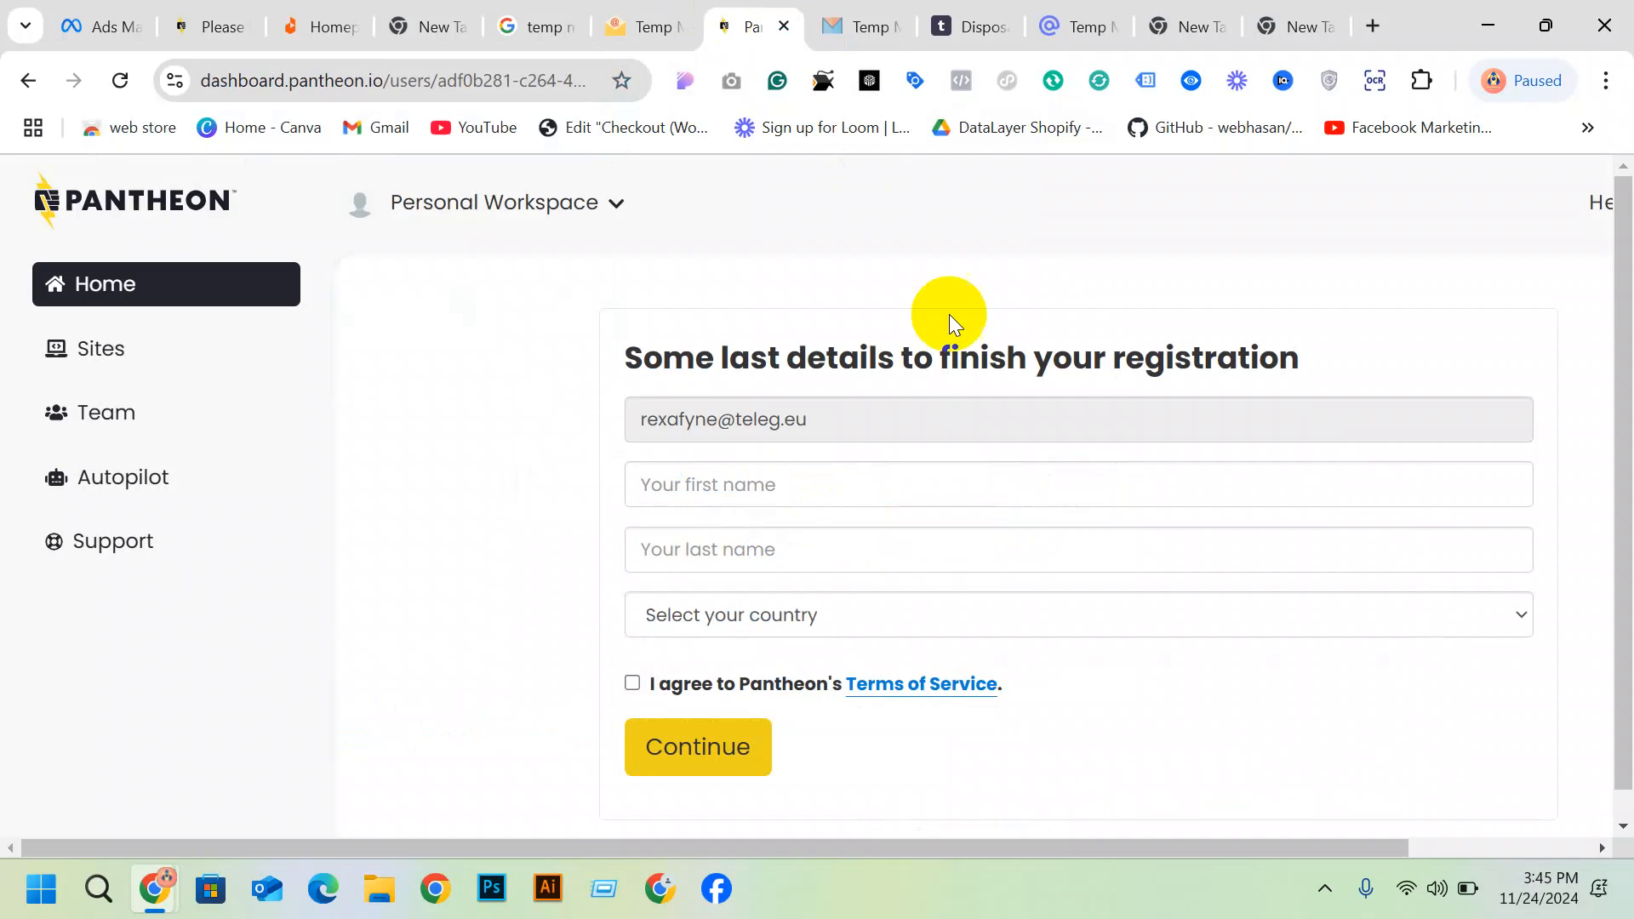
left_click(817, 484)
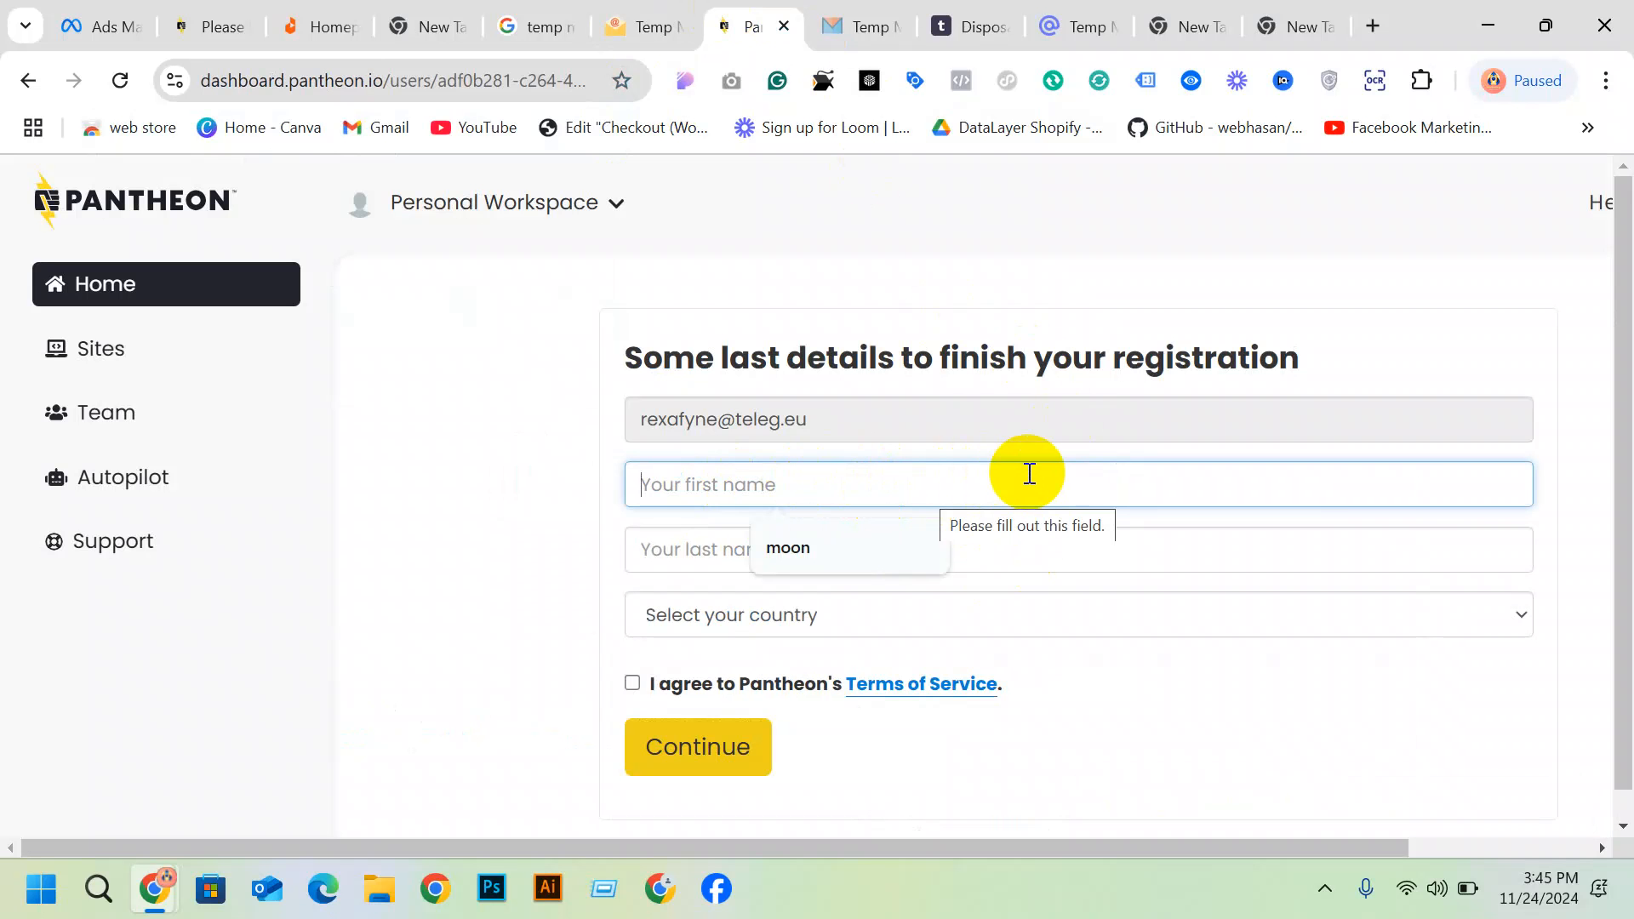
type("S")
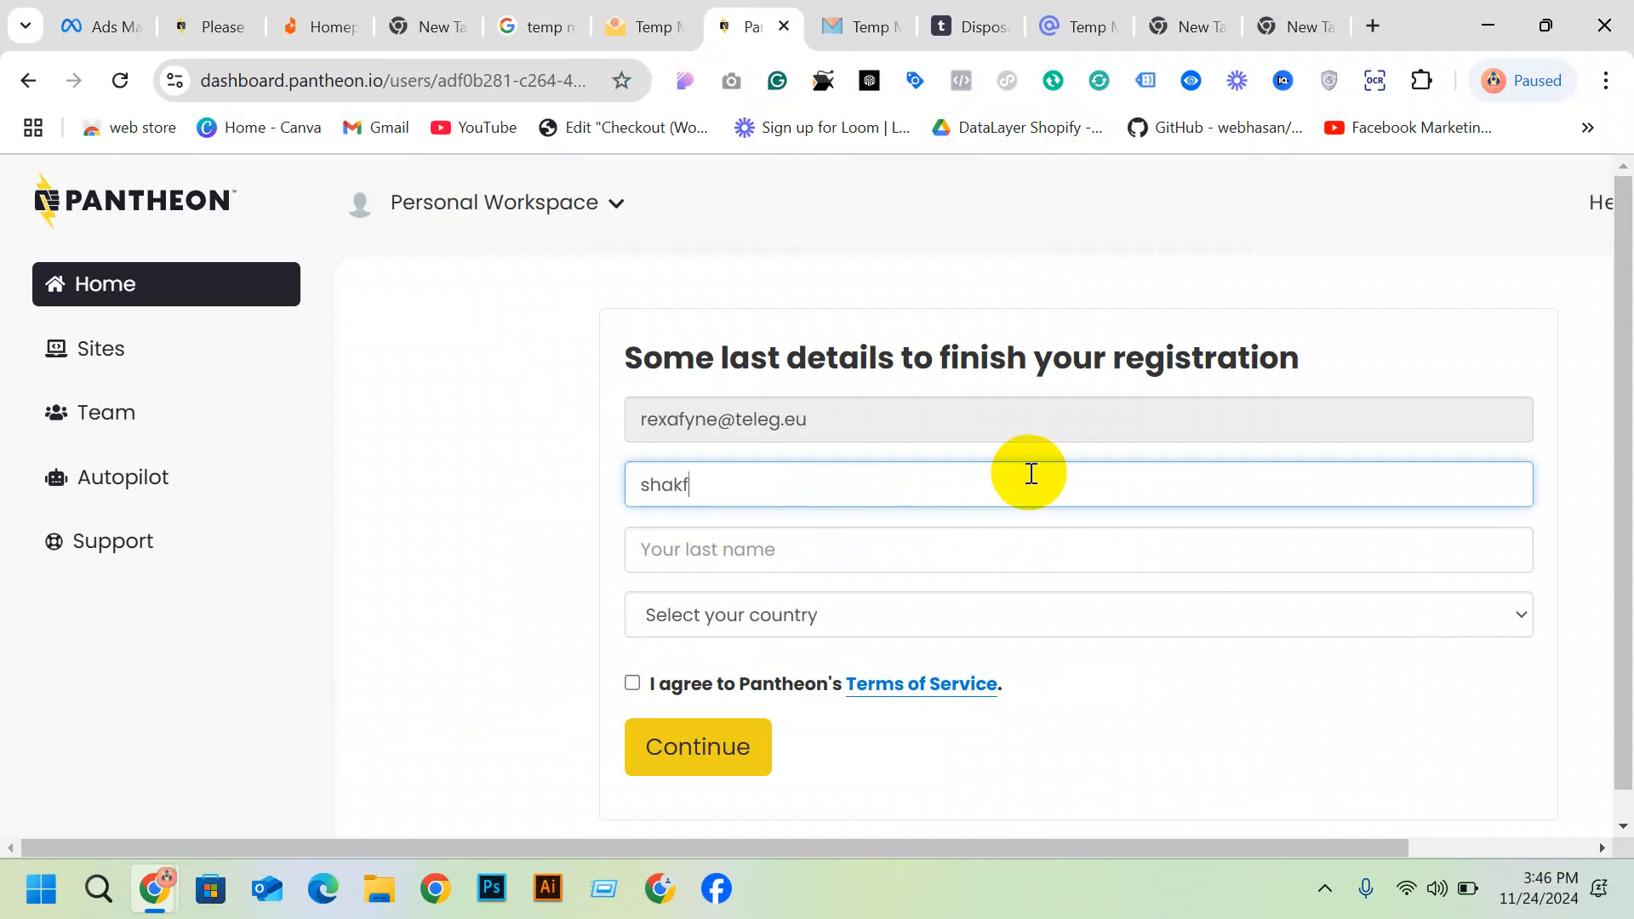
Move the extra text from the first-name field into the last-name field
scroll(860, 485, "down", 1)
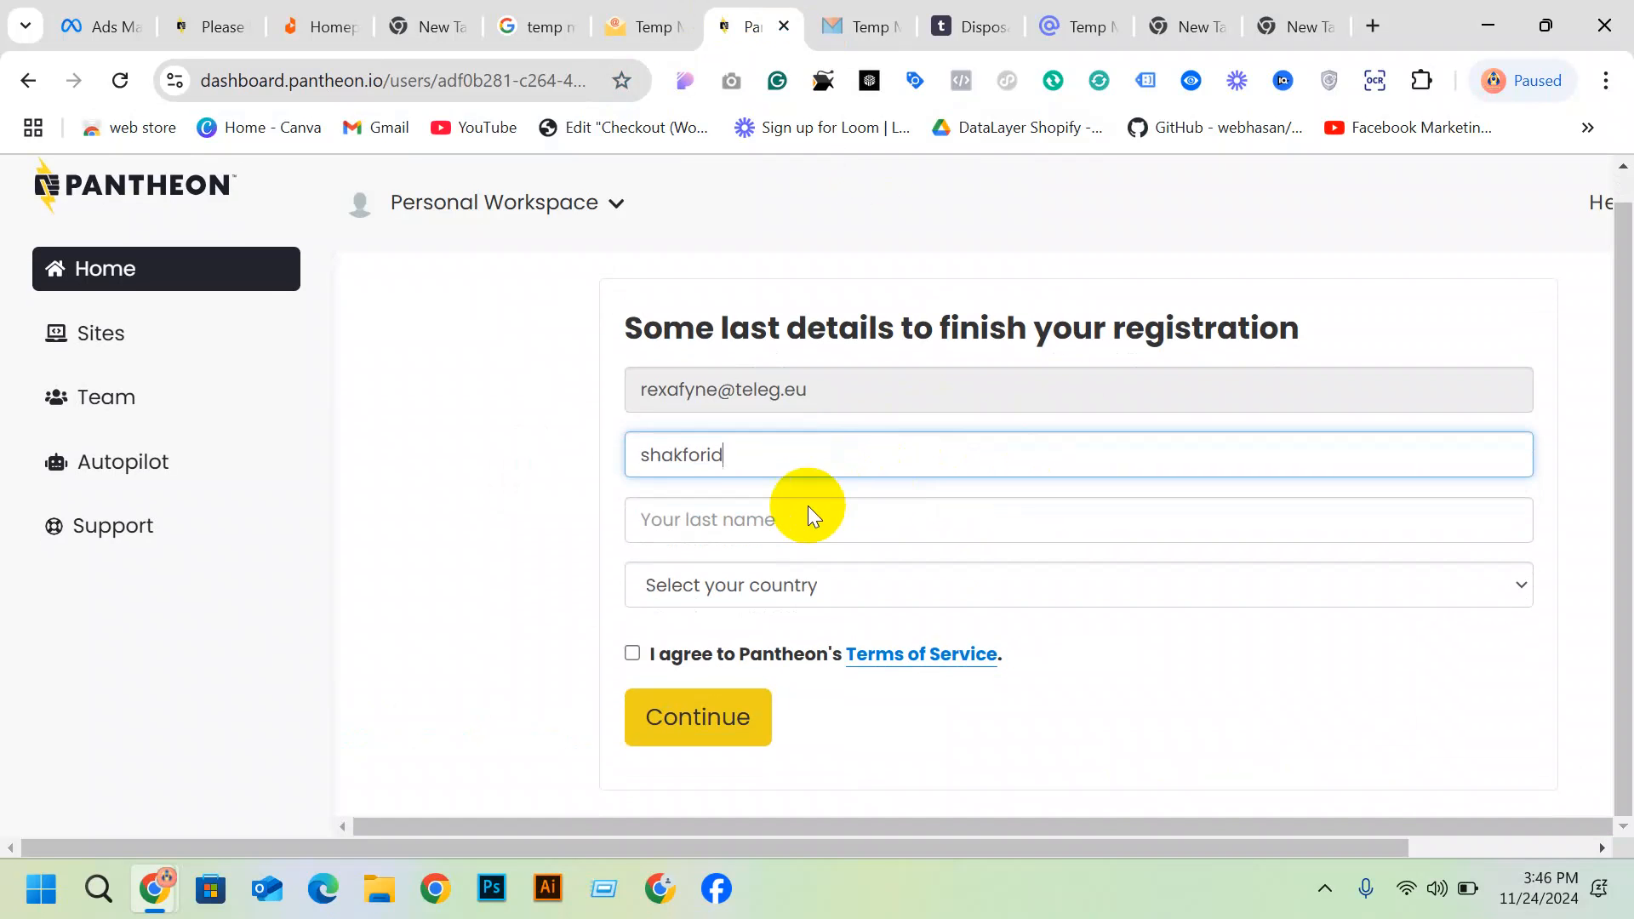
left_click(705, 454)
double_click(704, 455)
left_click_drag(722, 454, 686, 464)
key("ctrl+c")
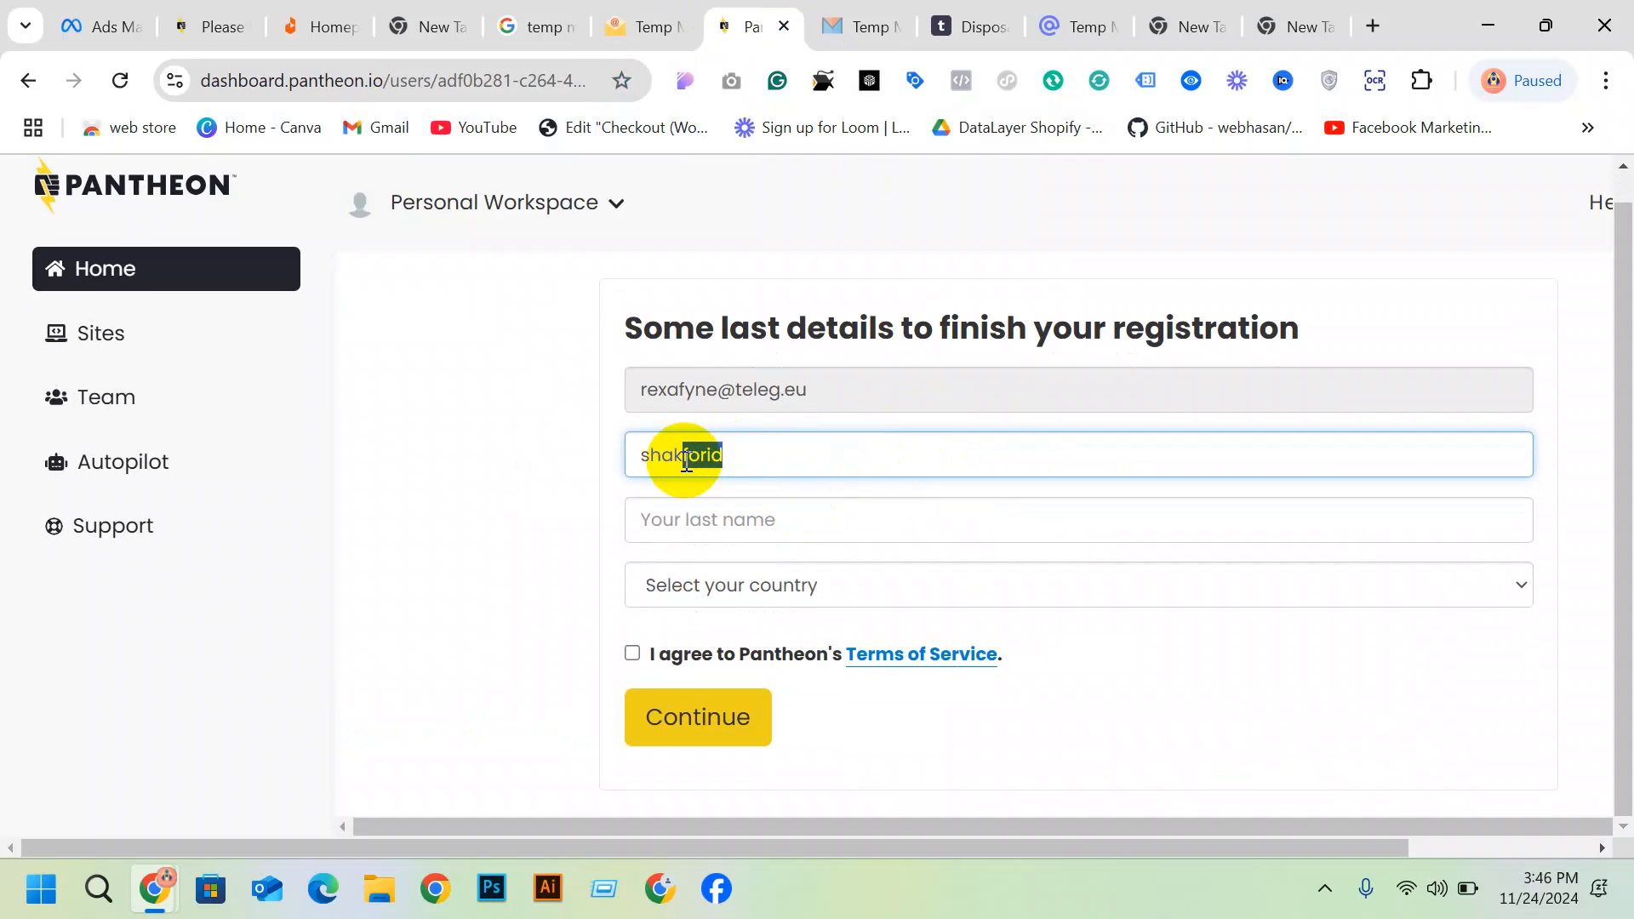
key("BackSpace")
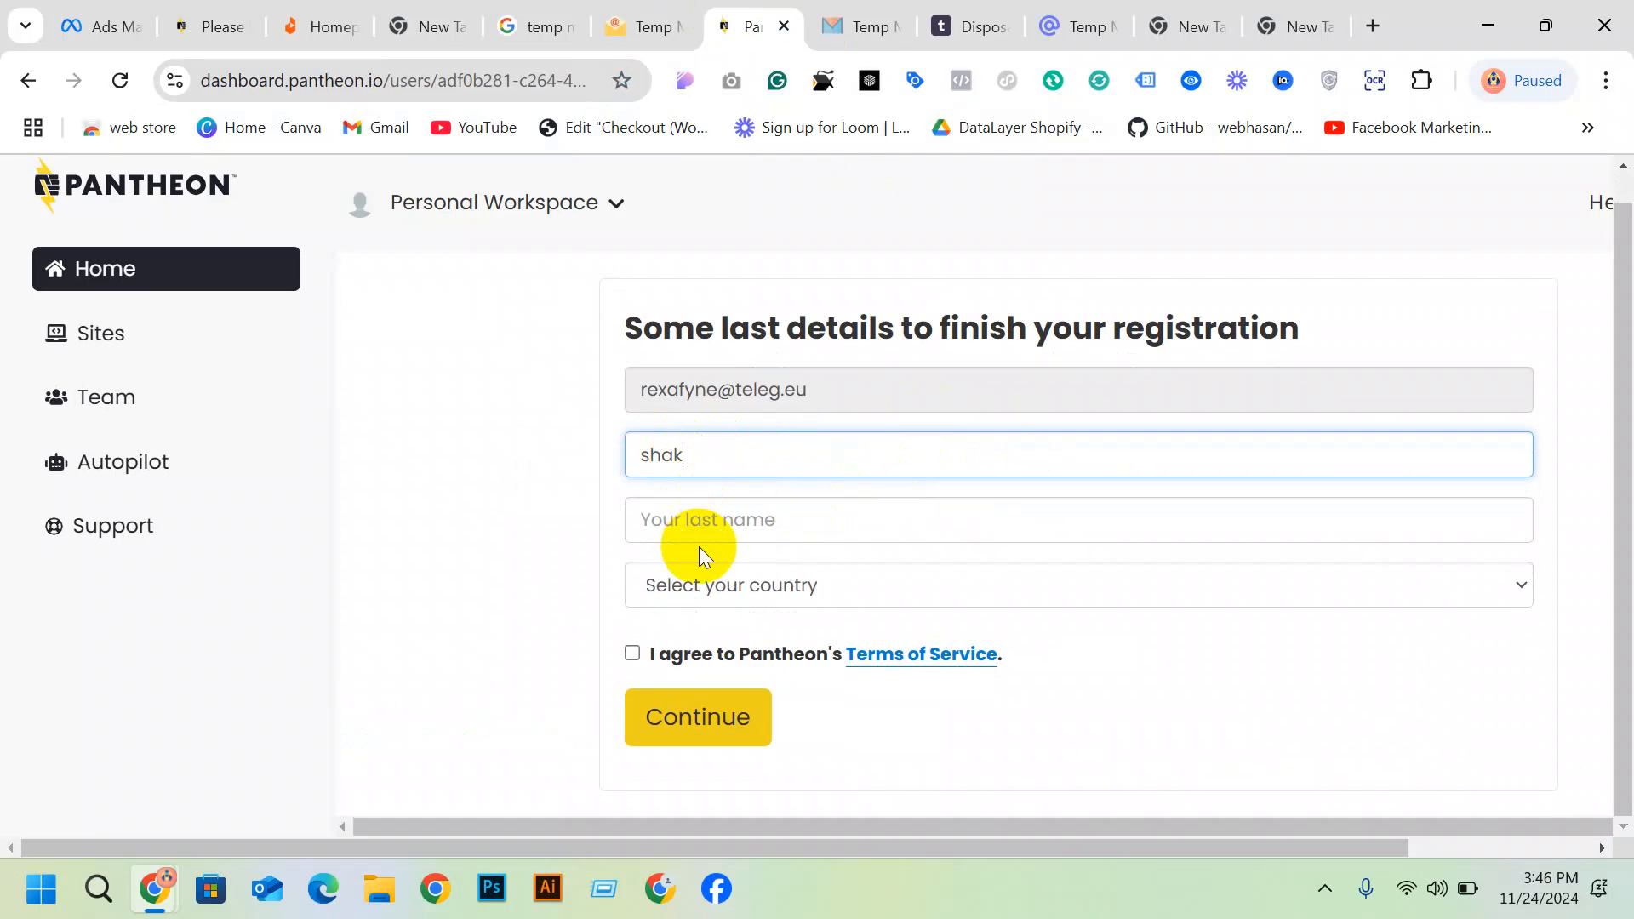
left_click(719, 518)
key("ctrl+v")
Choose Bangladesh as the country, opt in to marketing, and submit the registration
left_click(757, 596)
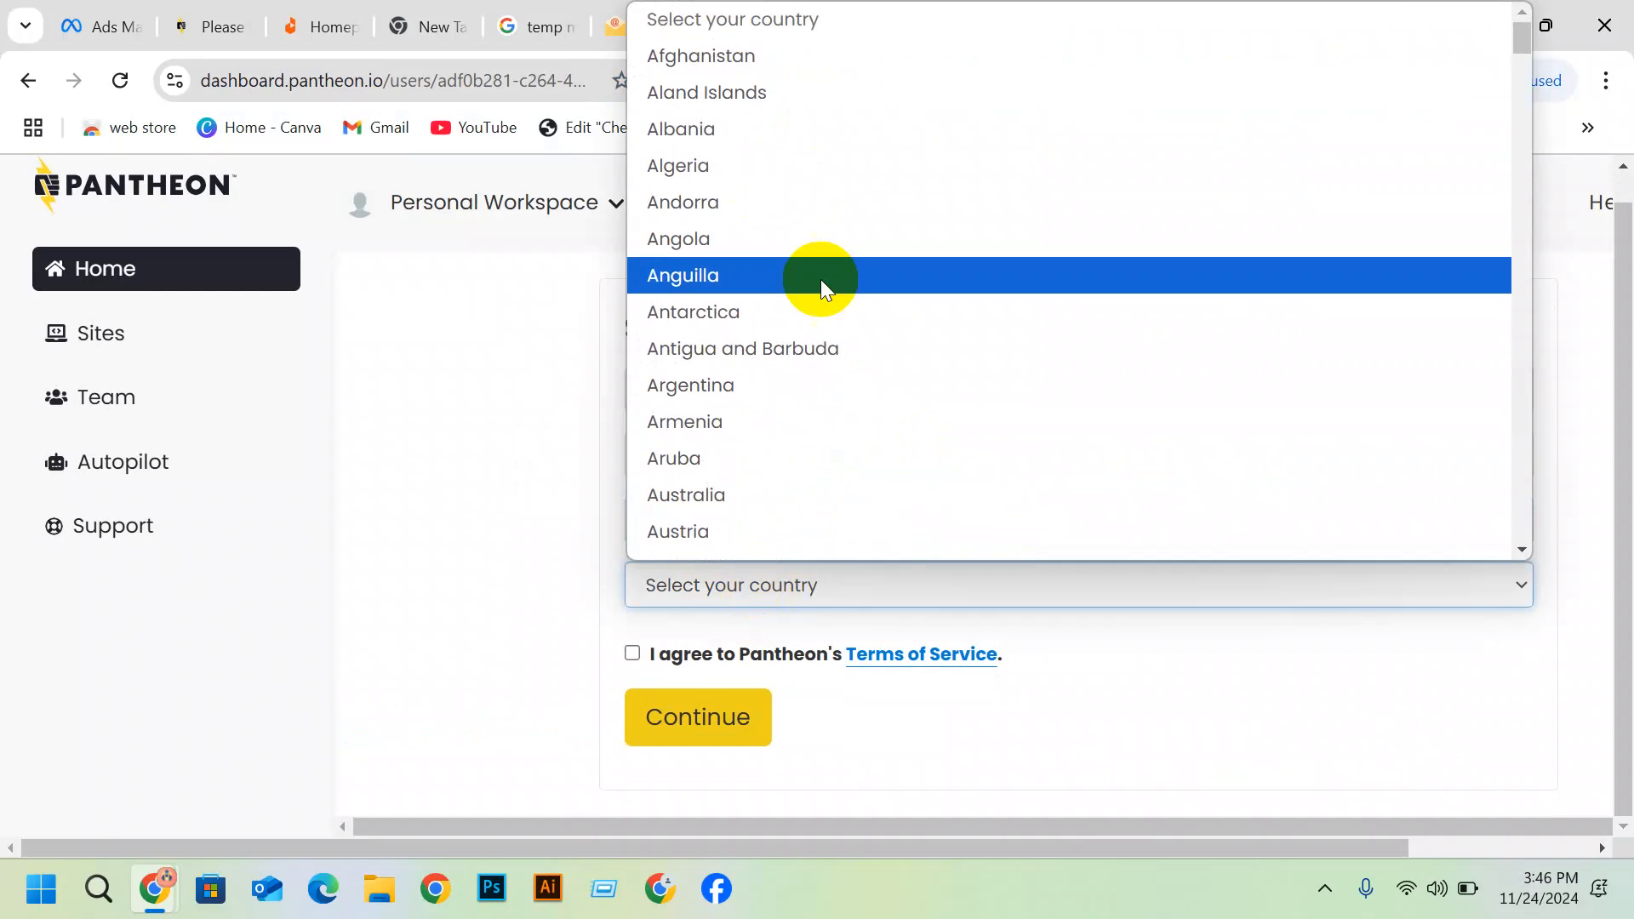
scroll(829, 339, "down", 2)
left_click(779, 420)
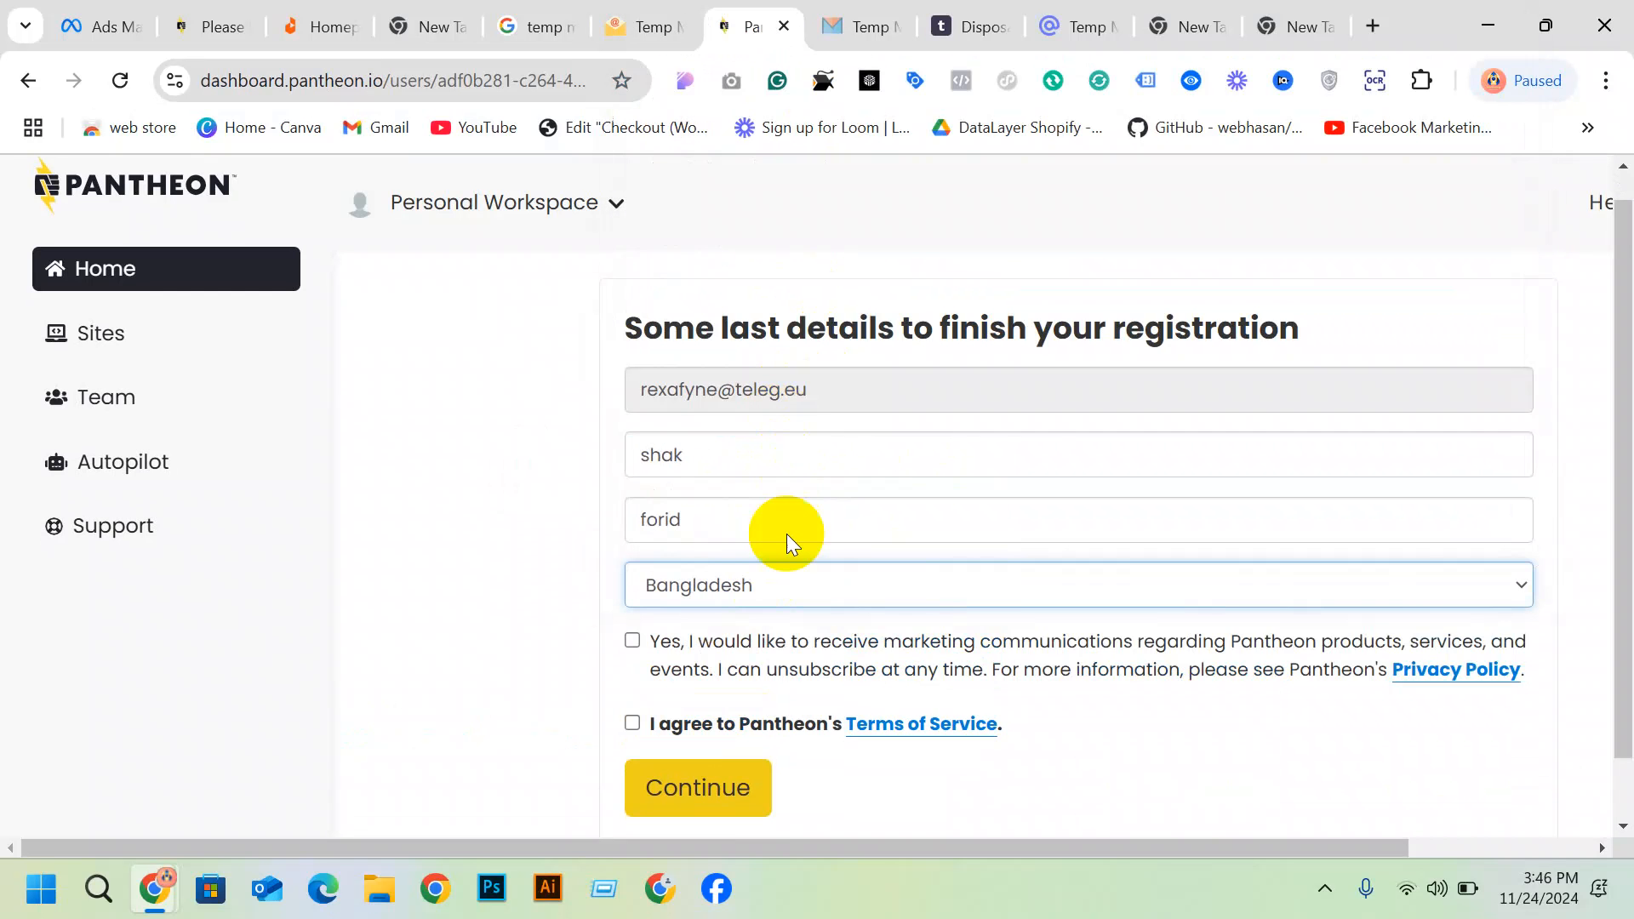
scroll(724, 579, "down", 1)
left_click(630, 572)
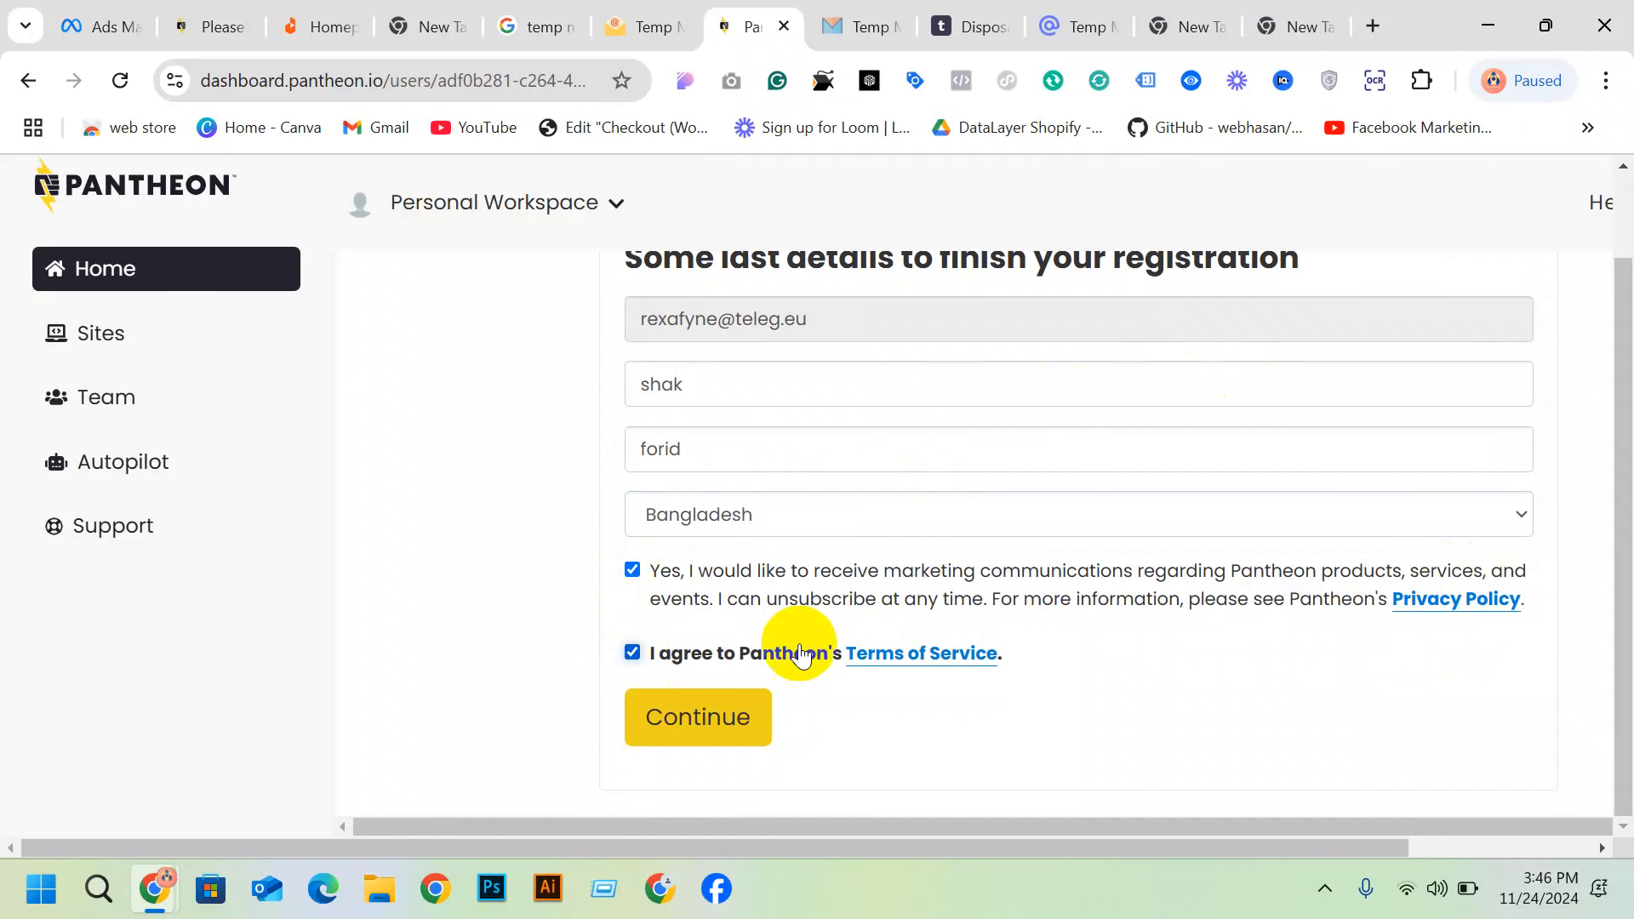
left_click(733, 717)
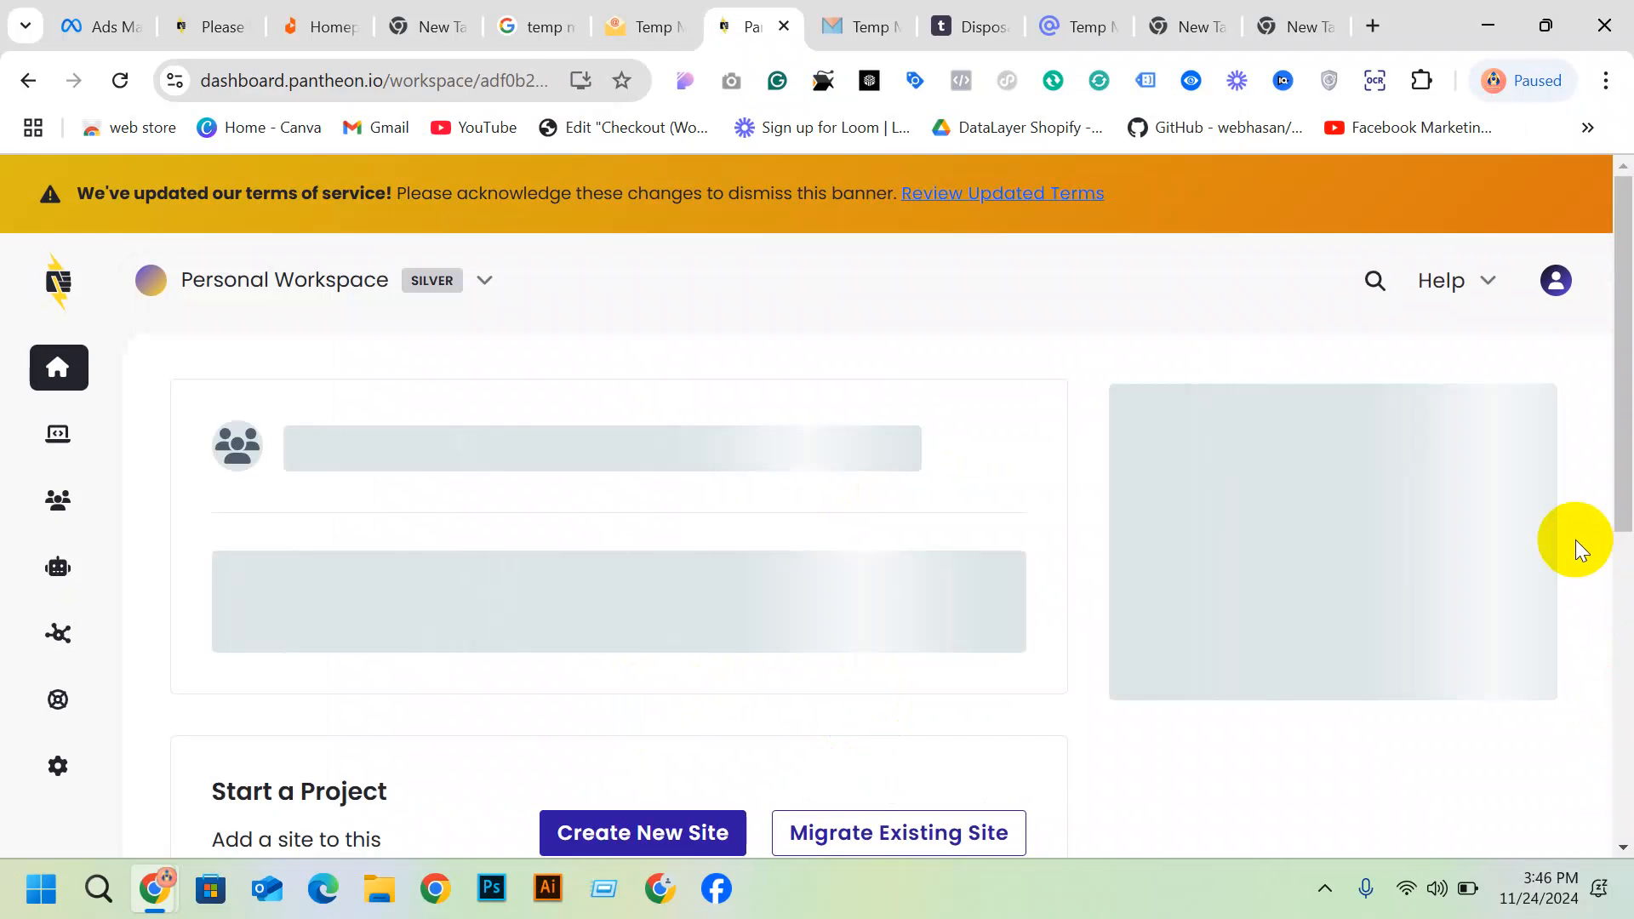
Scroll through the Personal Workspace dashboard showing 0 sites and 0 of 2 sandboxes used
scroll(1140, 371, "down", 6)
scroll(1045, 402, "up", 6)
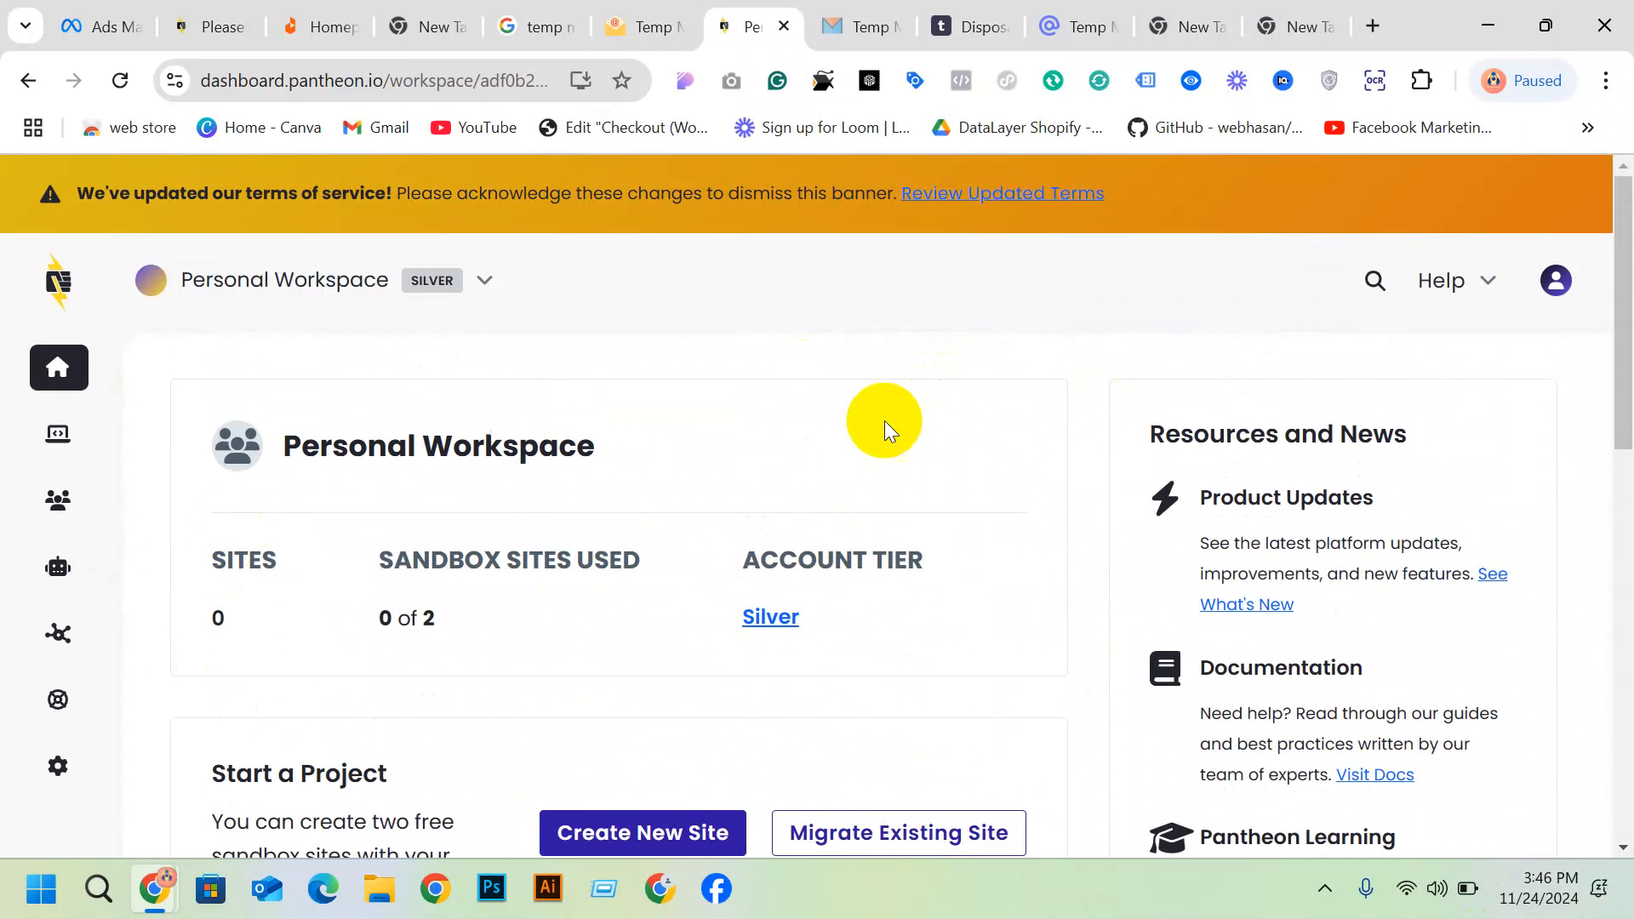
scroll(597, 439, "down", 2)
mouse_move(55, 310)
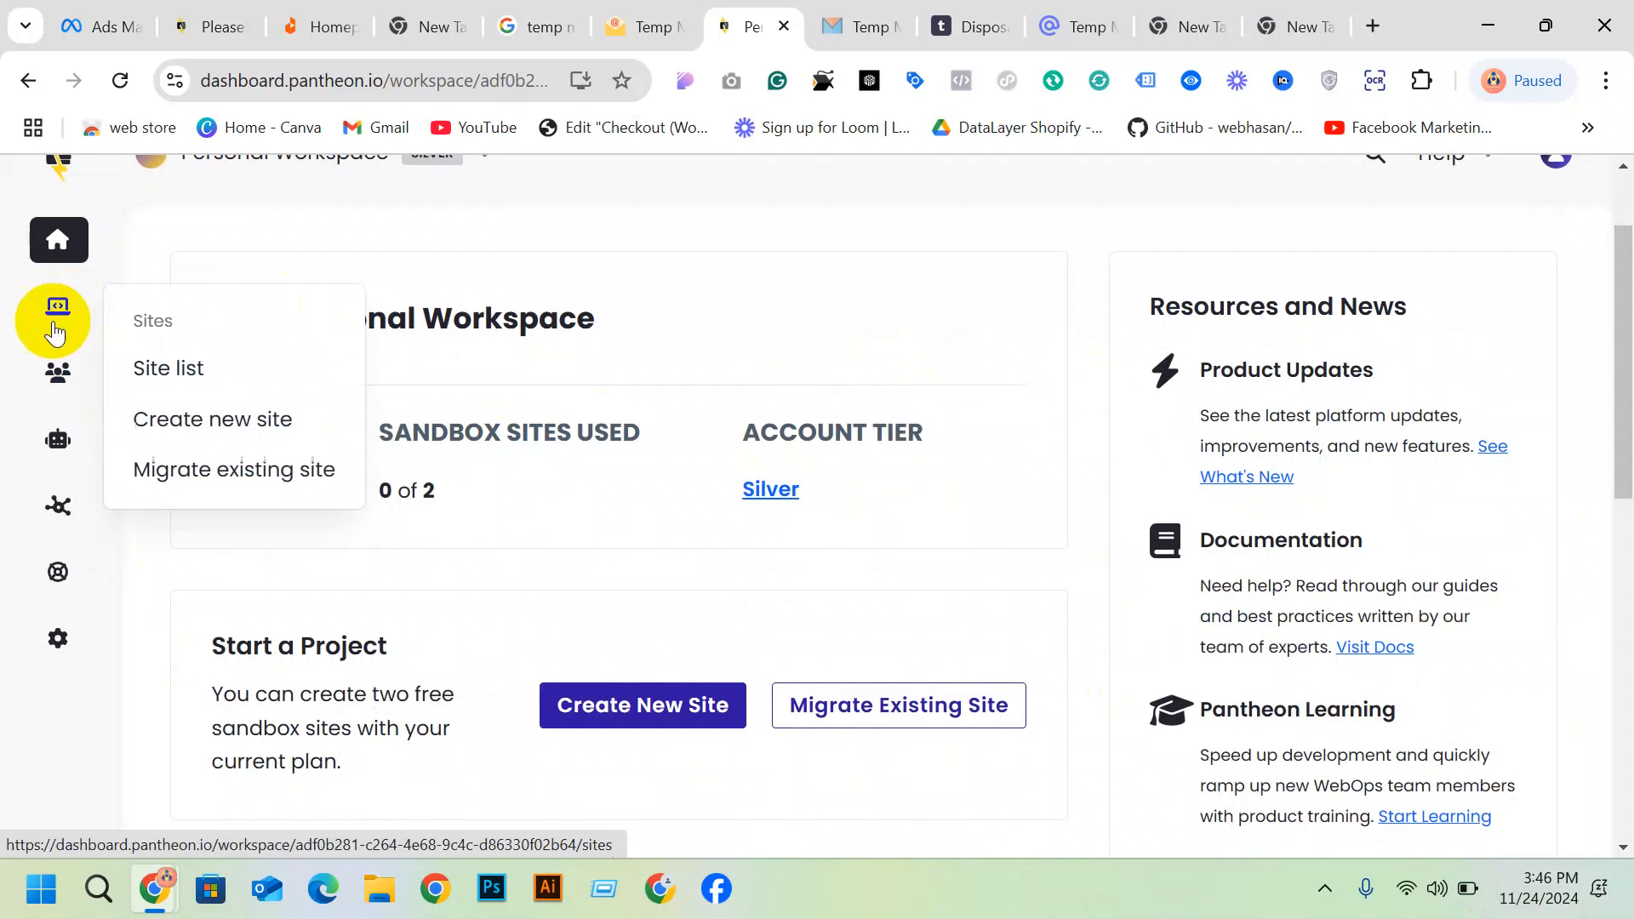
From Sites, choose Create a Free Site and select WordPress as the site type
left_click(56, 314)
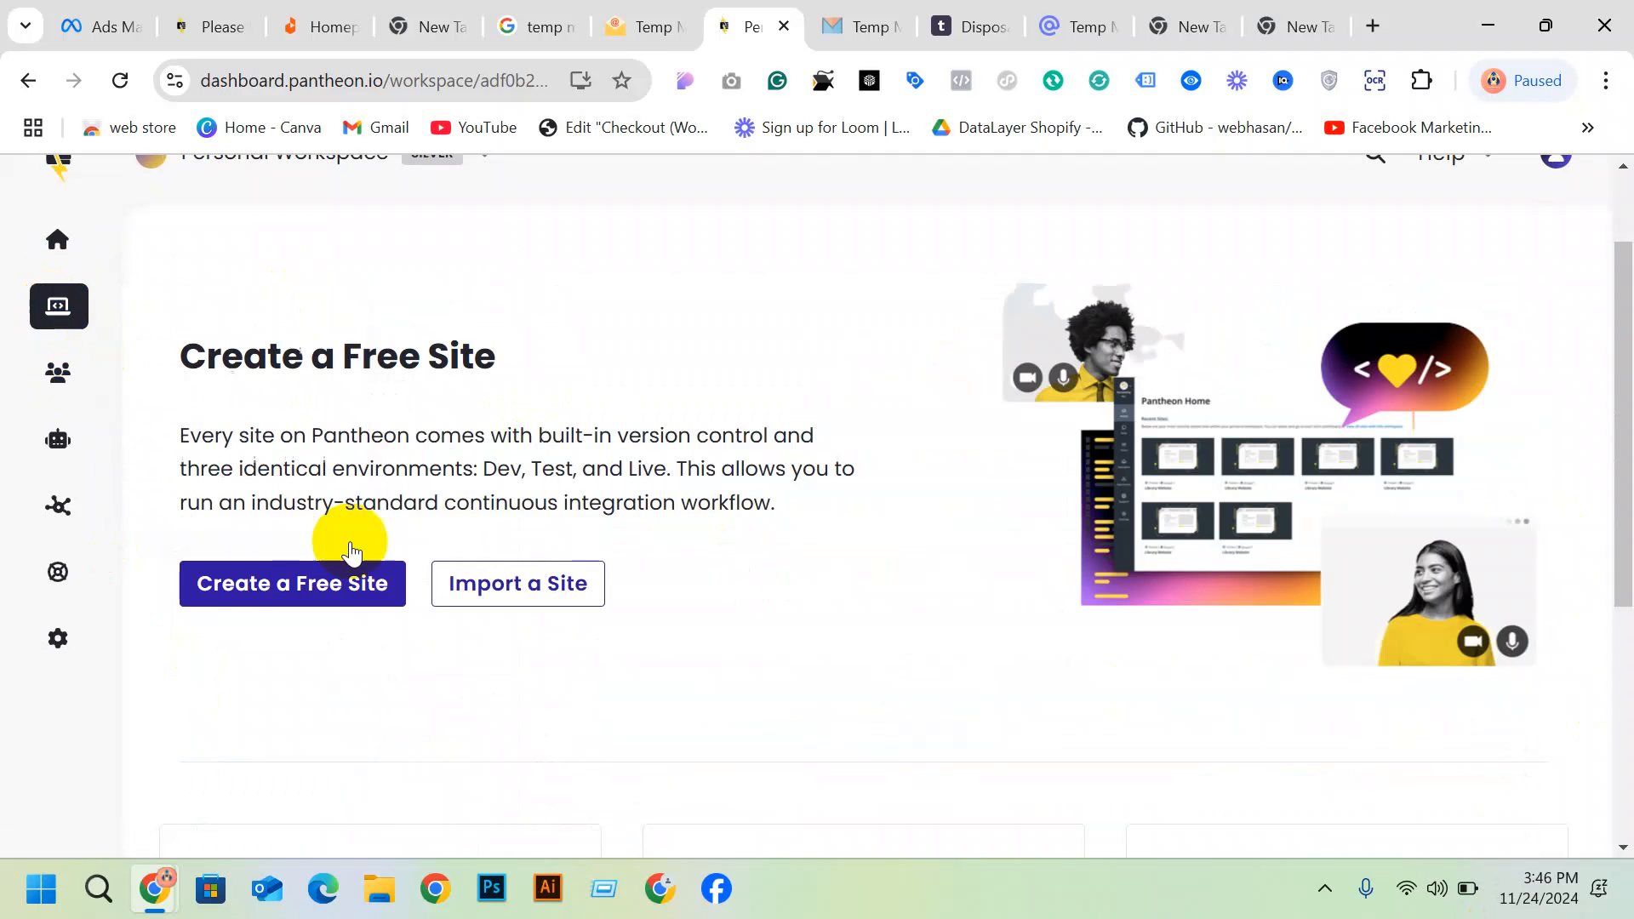
mouse_move(68, 319)
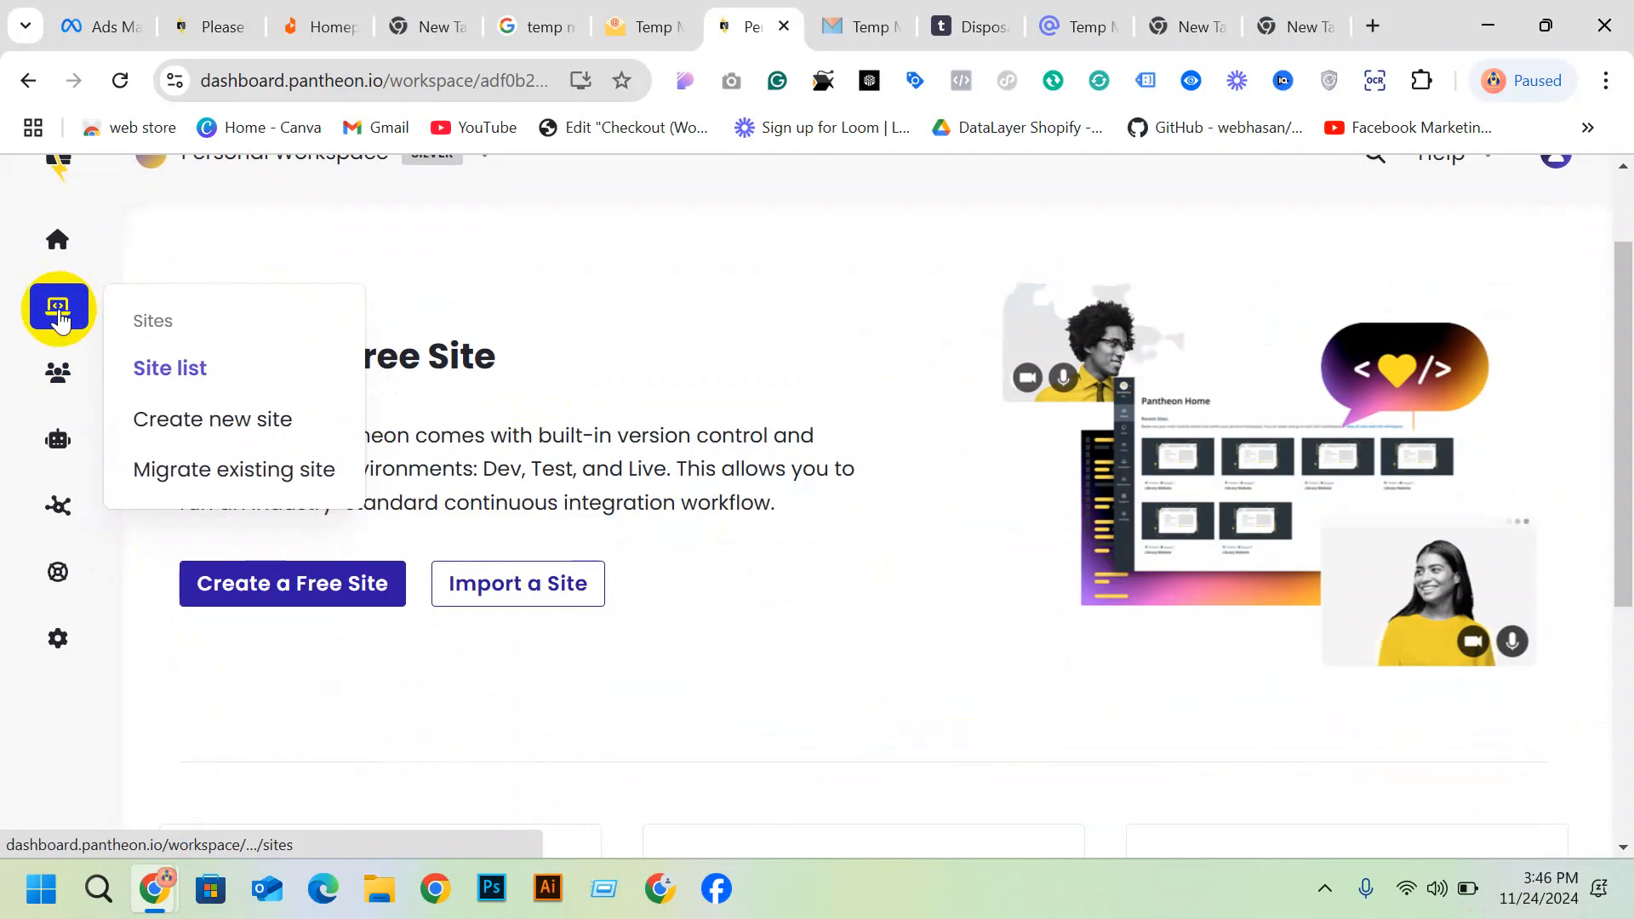
left_click(297, 603)
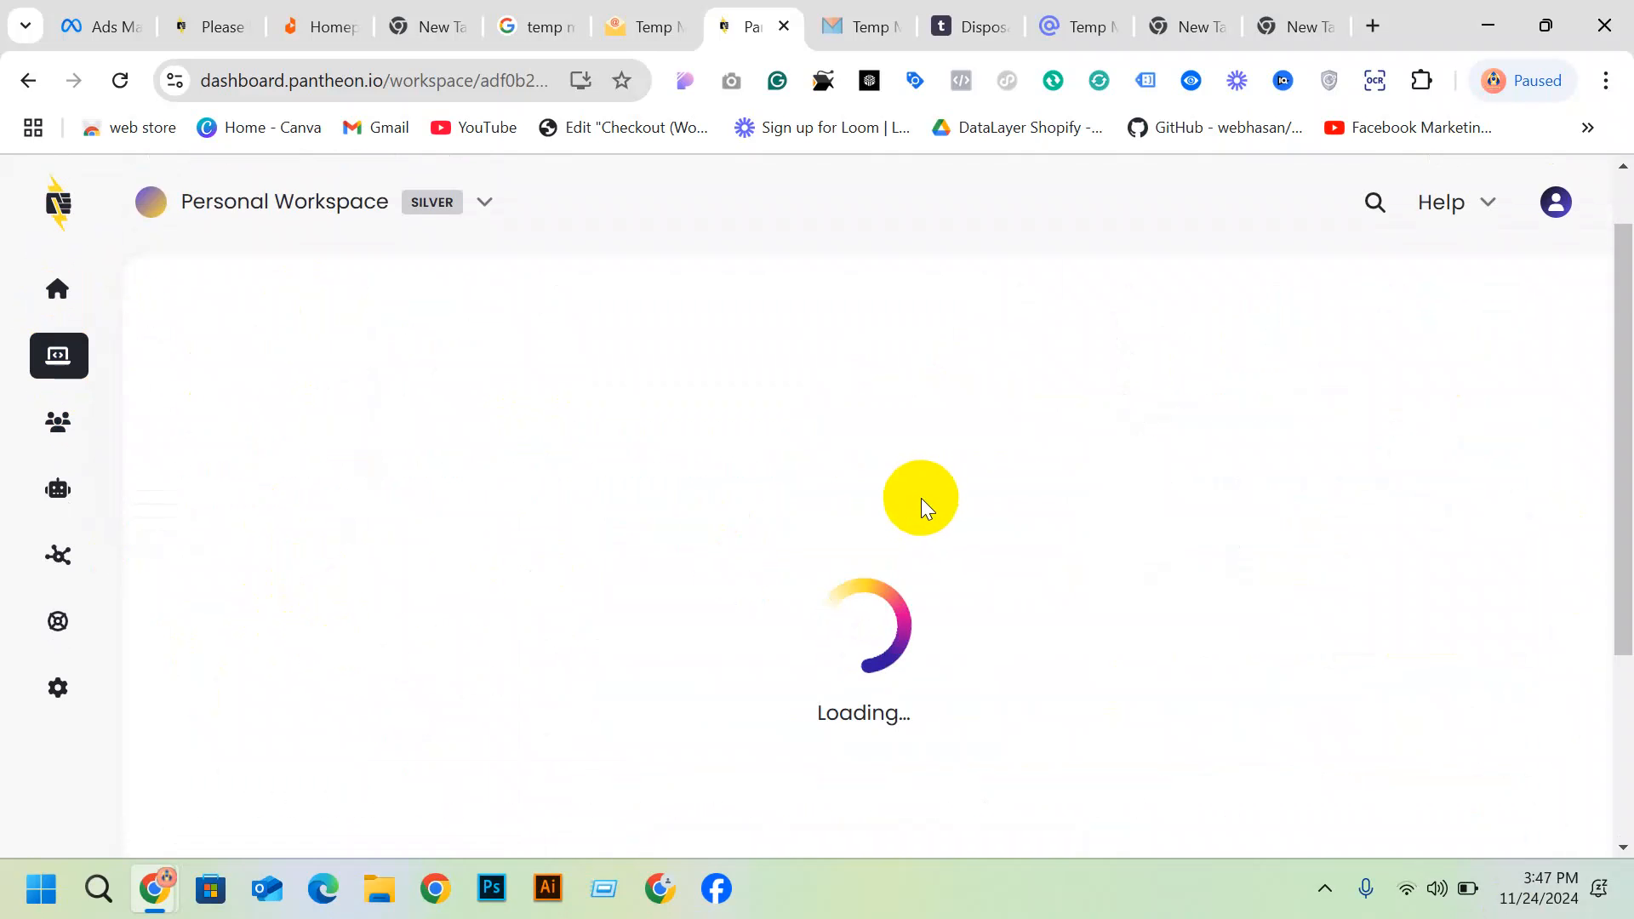
scroll(724, 228, "down", 1)
scroll(1138, 521, "down", 2)
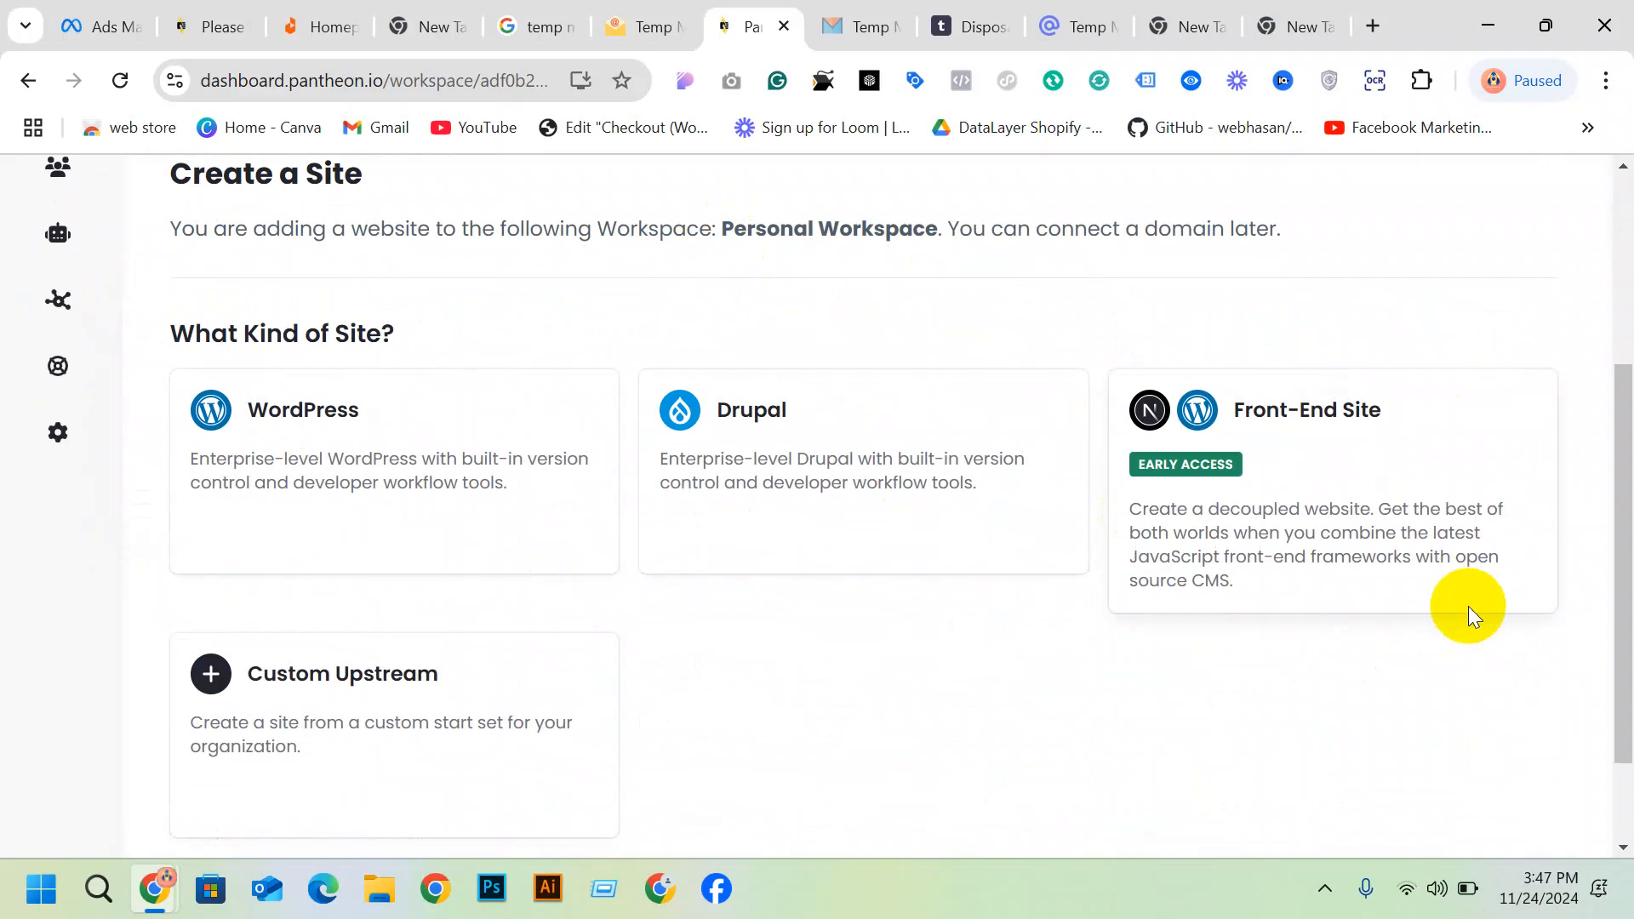
scroll(562, 515, "up", 1)
scroll(595, 476, "down", 1)
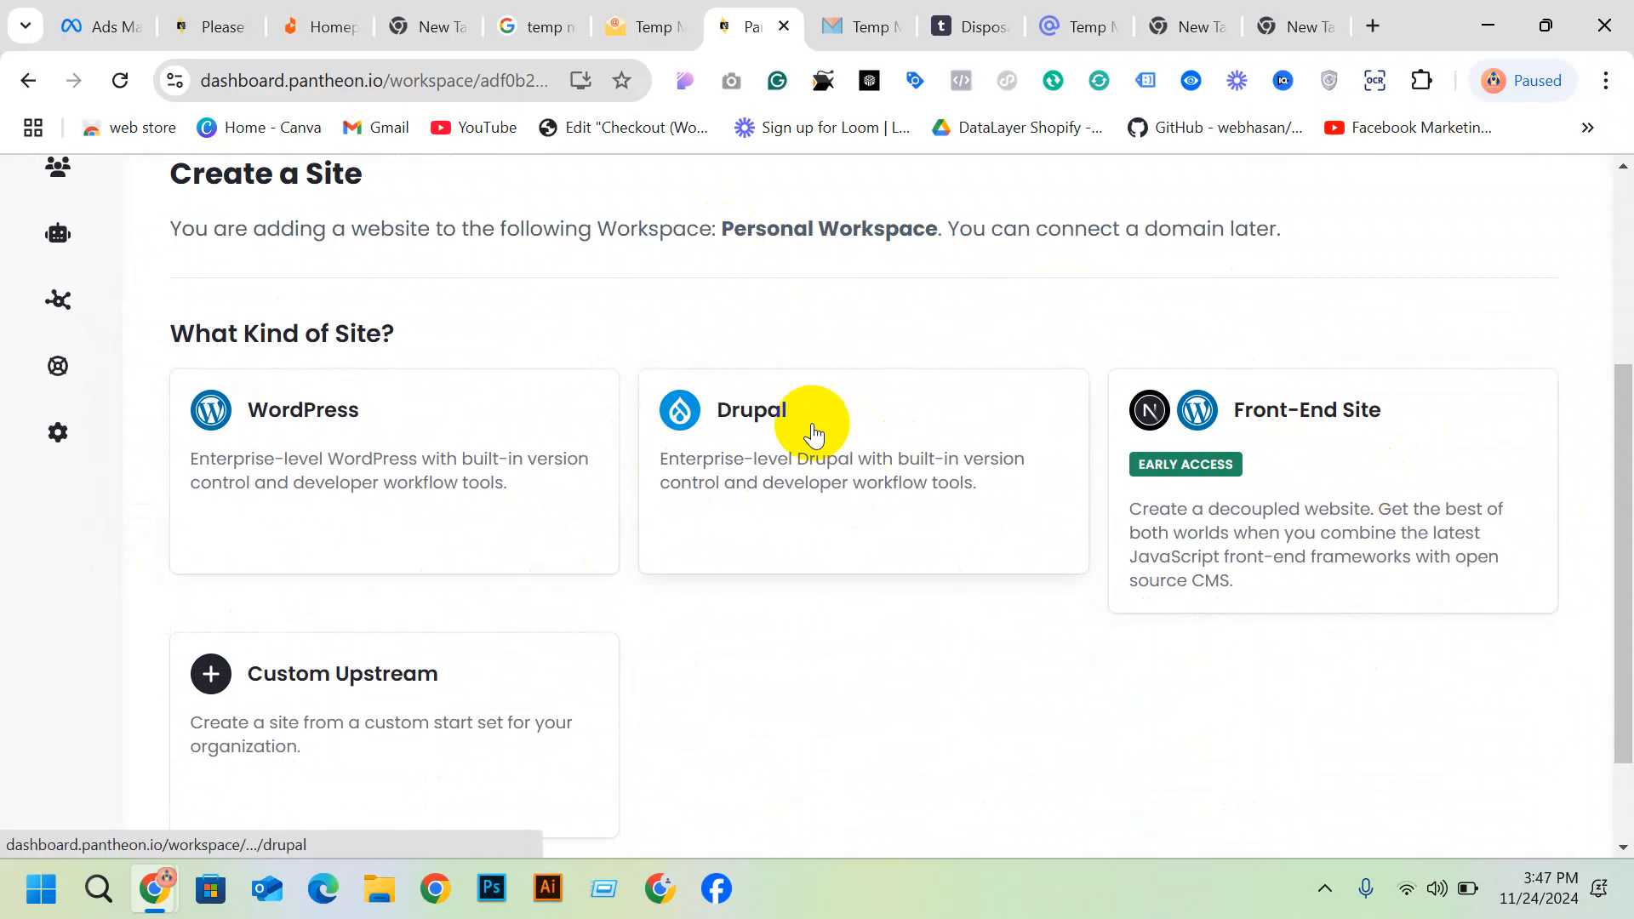
scroll(547, 612, "down", 1)
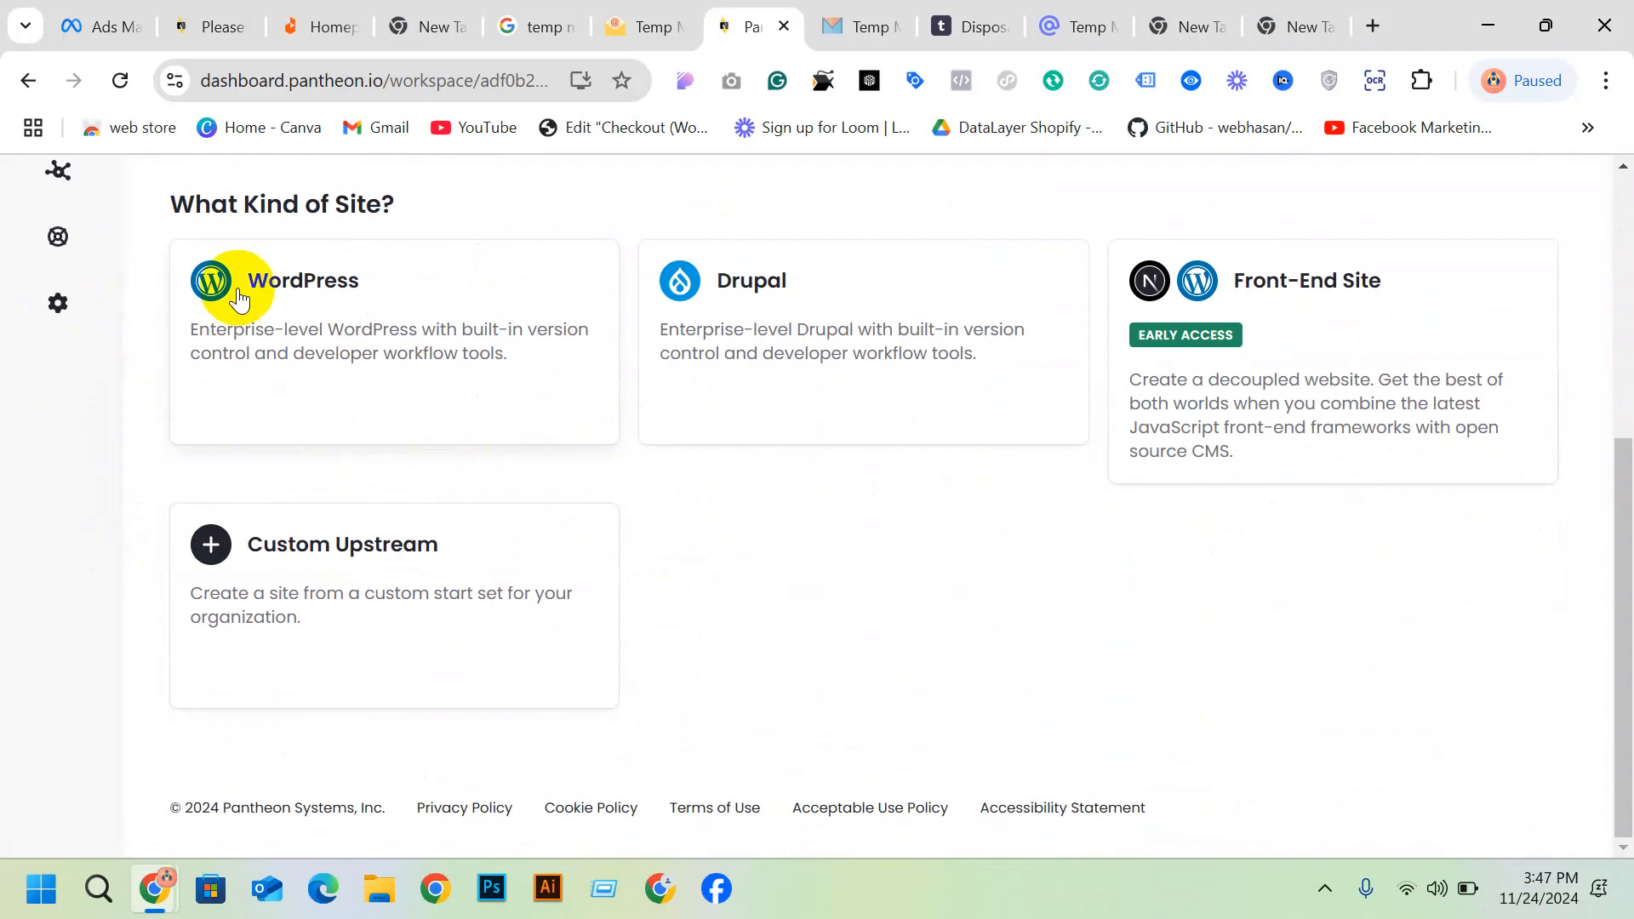
left_click(348, 315)
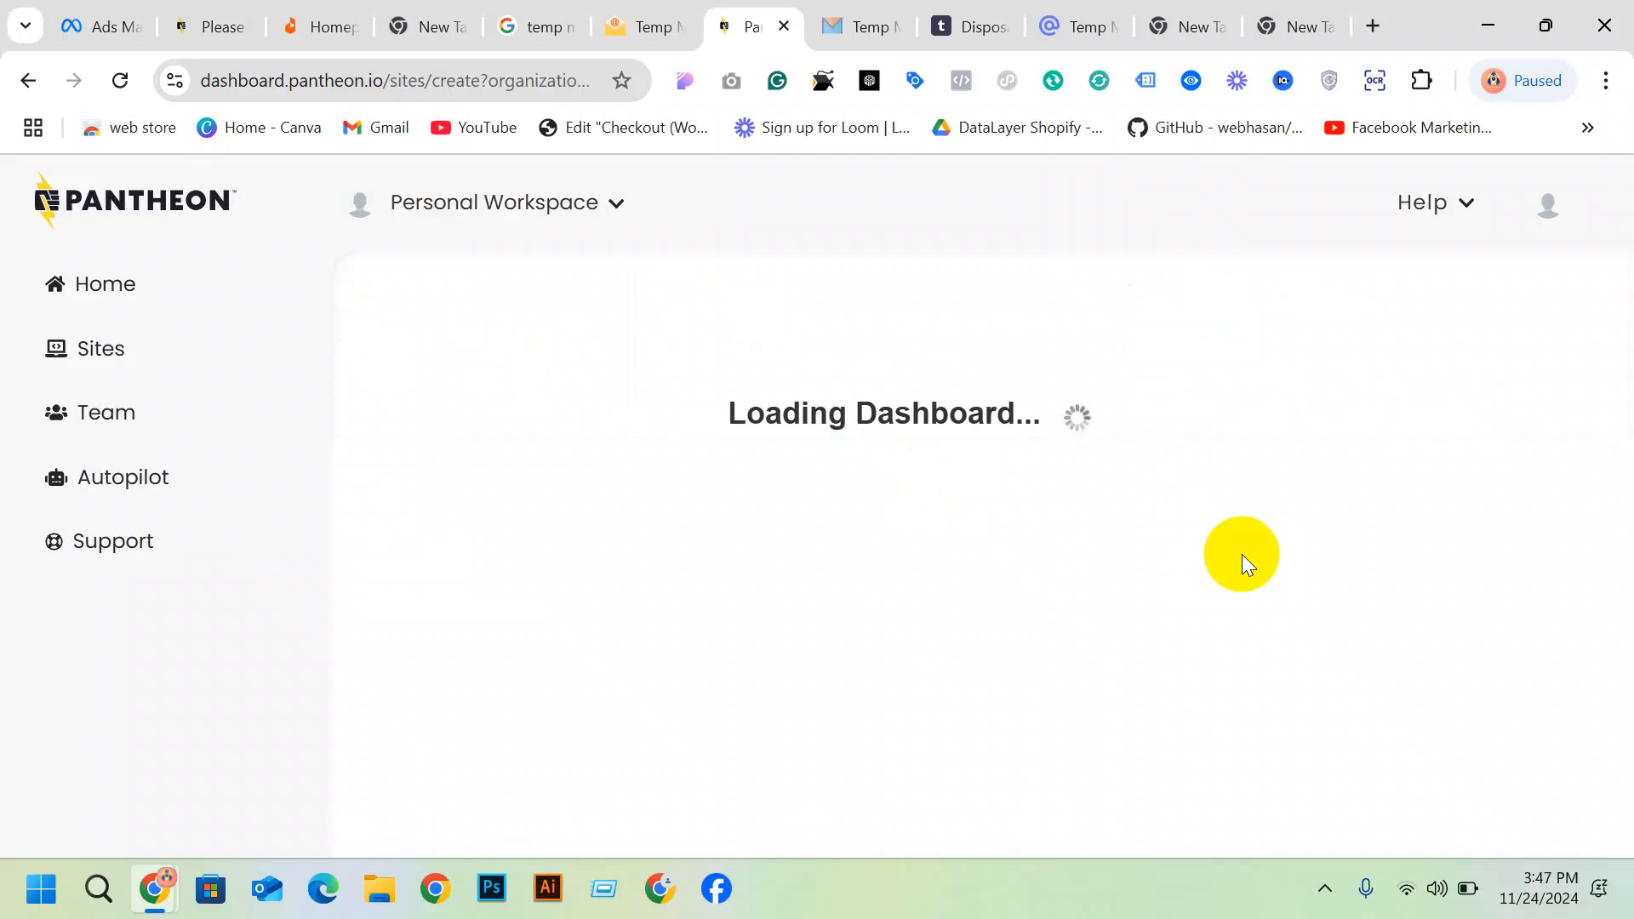
Name the site 'fenieshop', keep the United States region, and continue
left_click(543, 524)
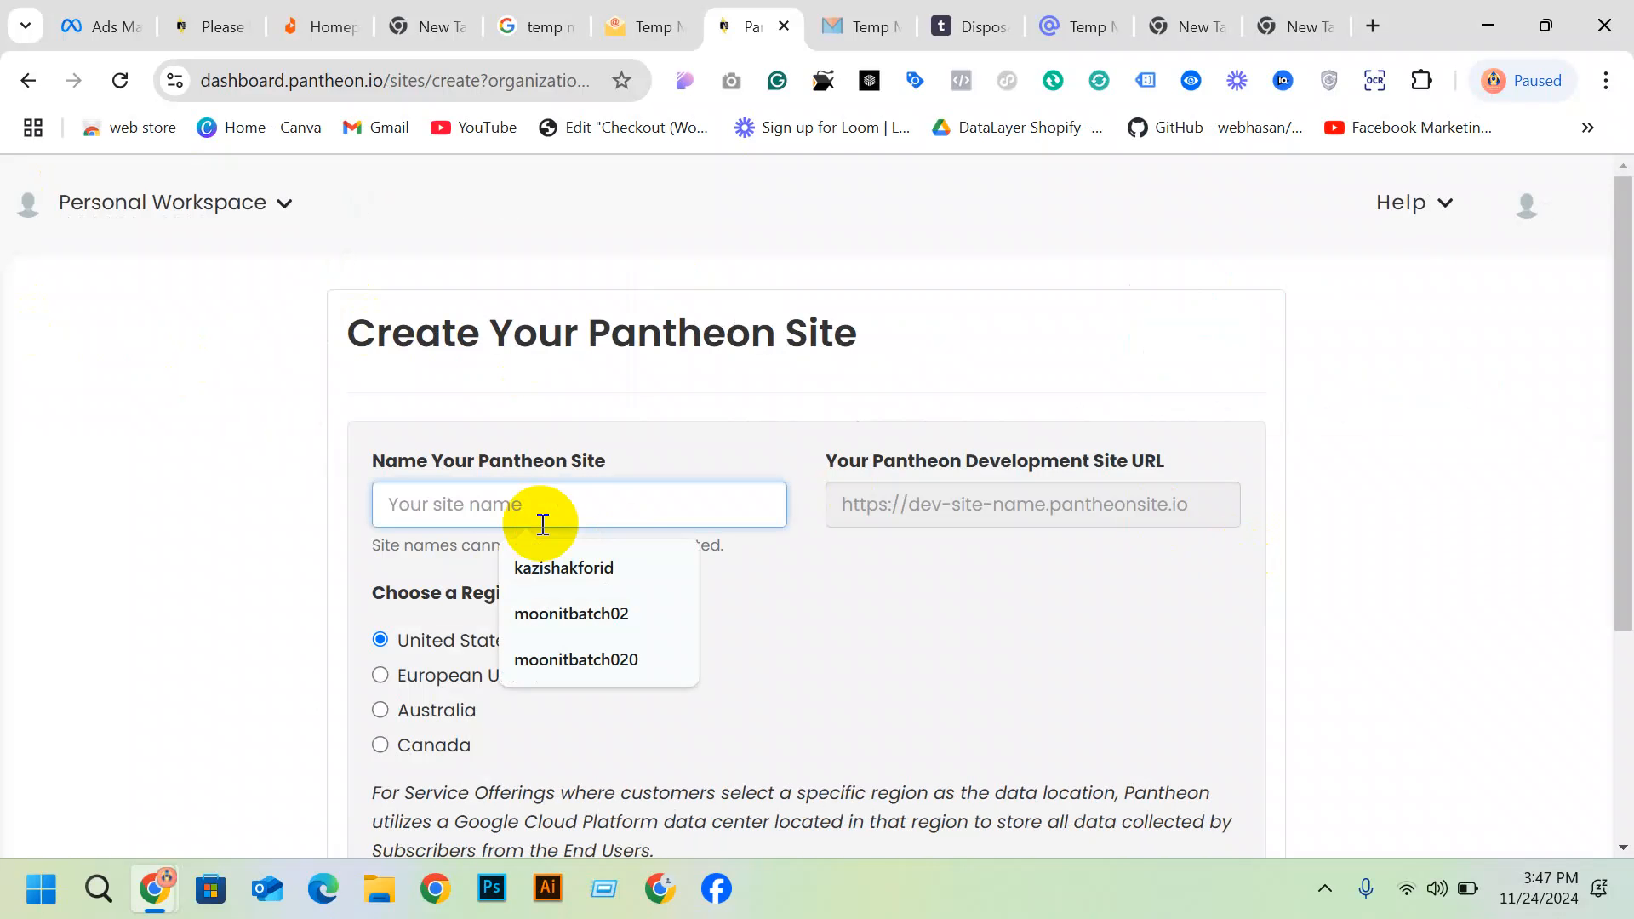
type("fe")
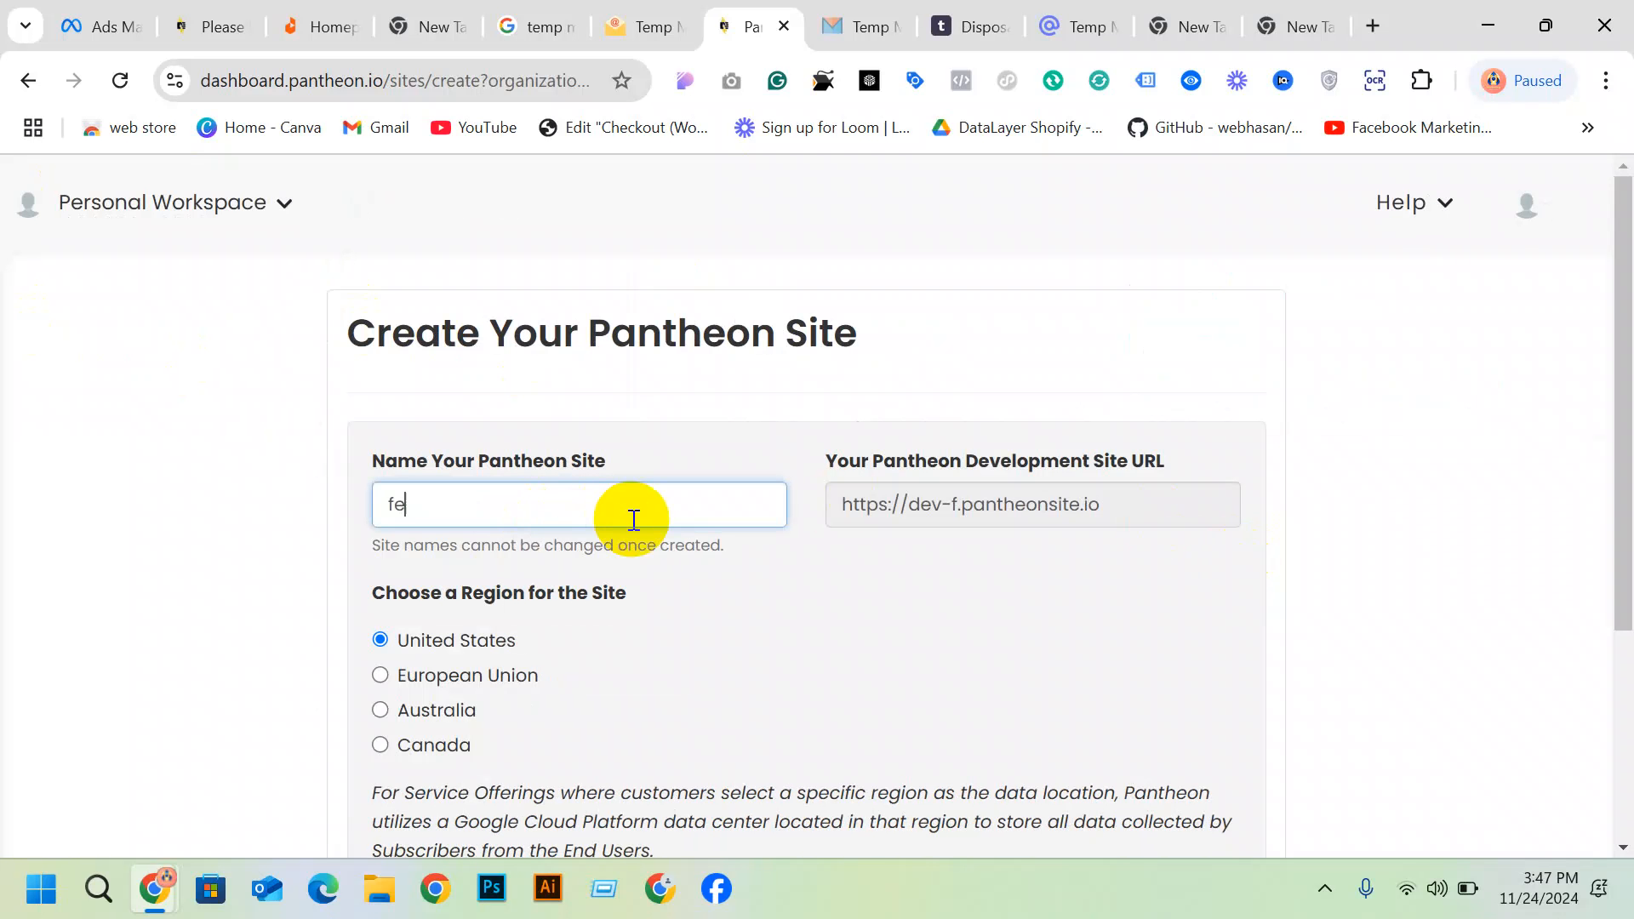
type("nies")
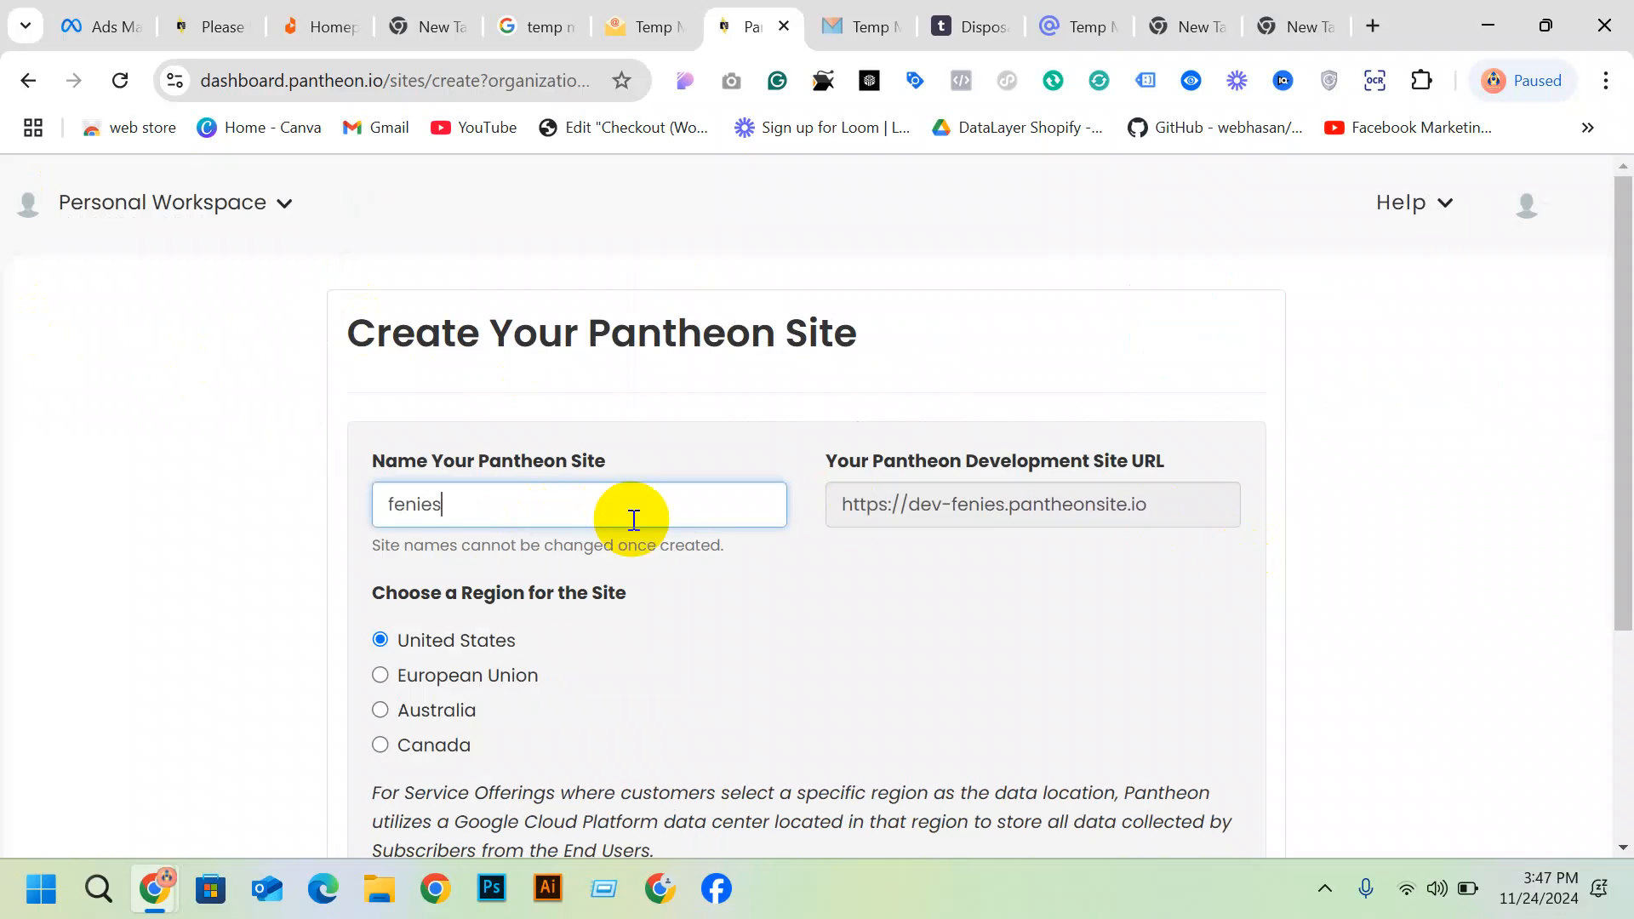
type("hop")
left_click(715, 391)
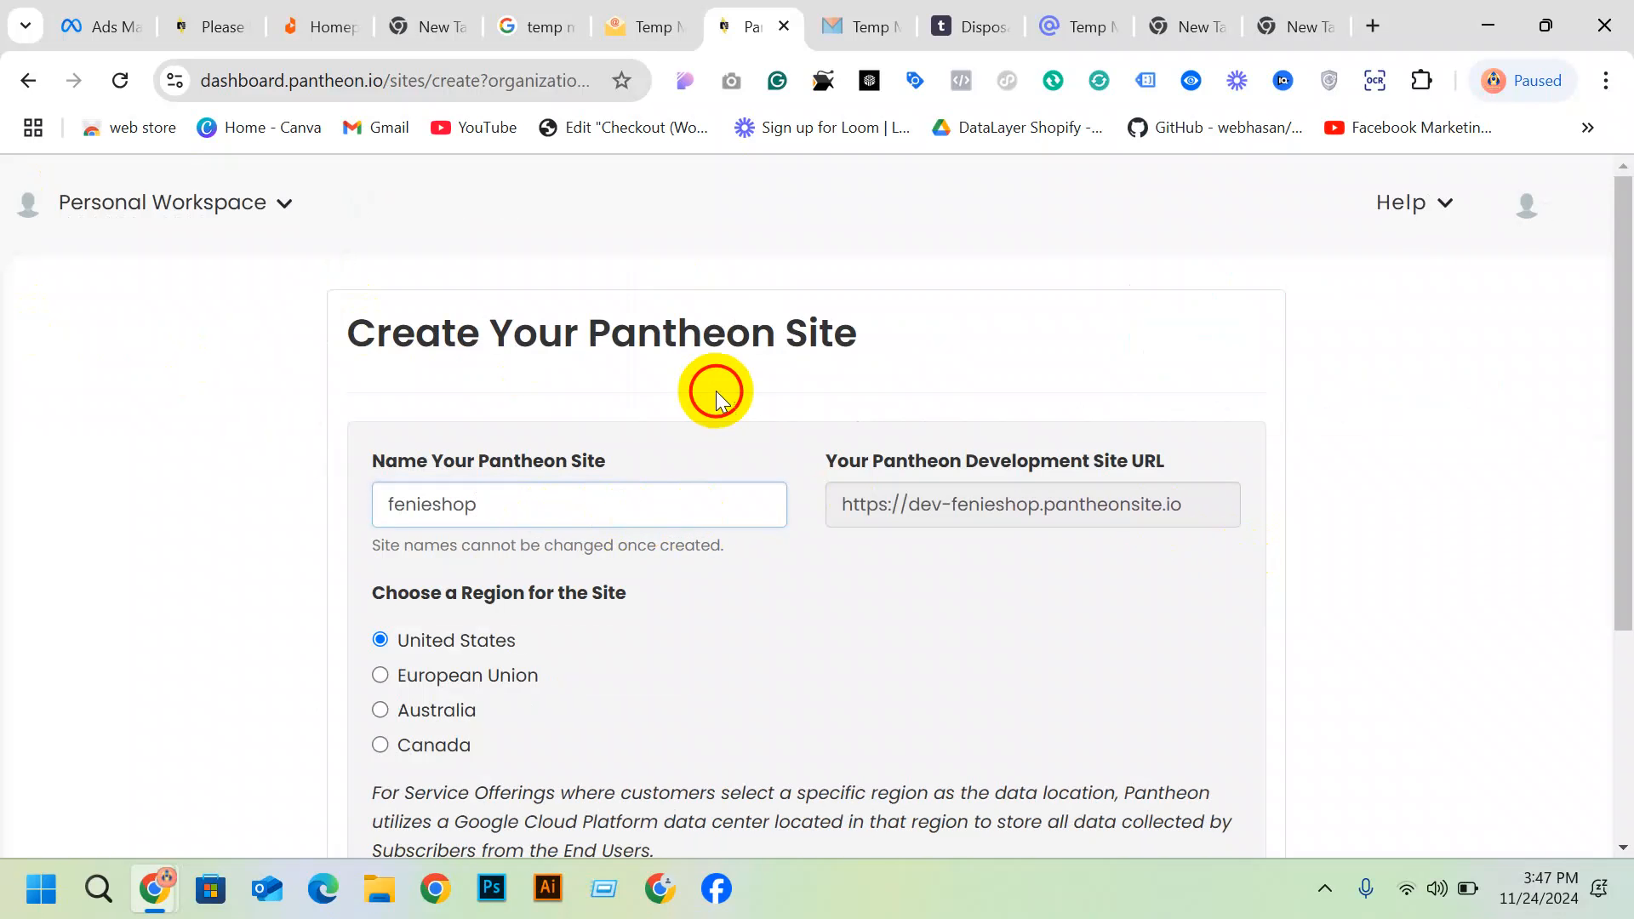
scroll(522, 535, "down", 3)
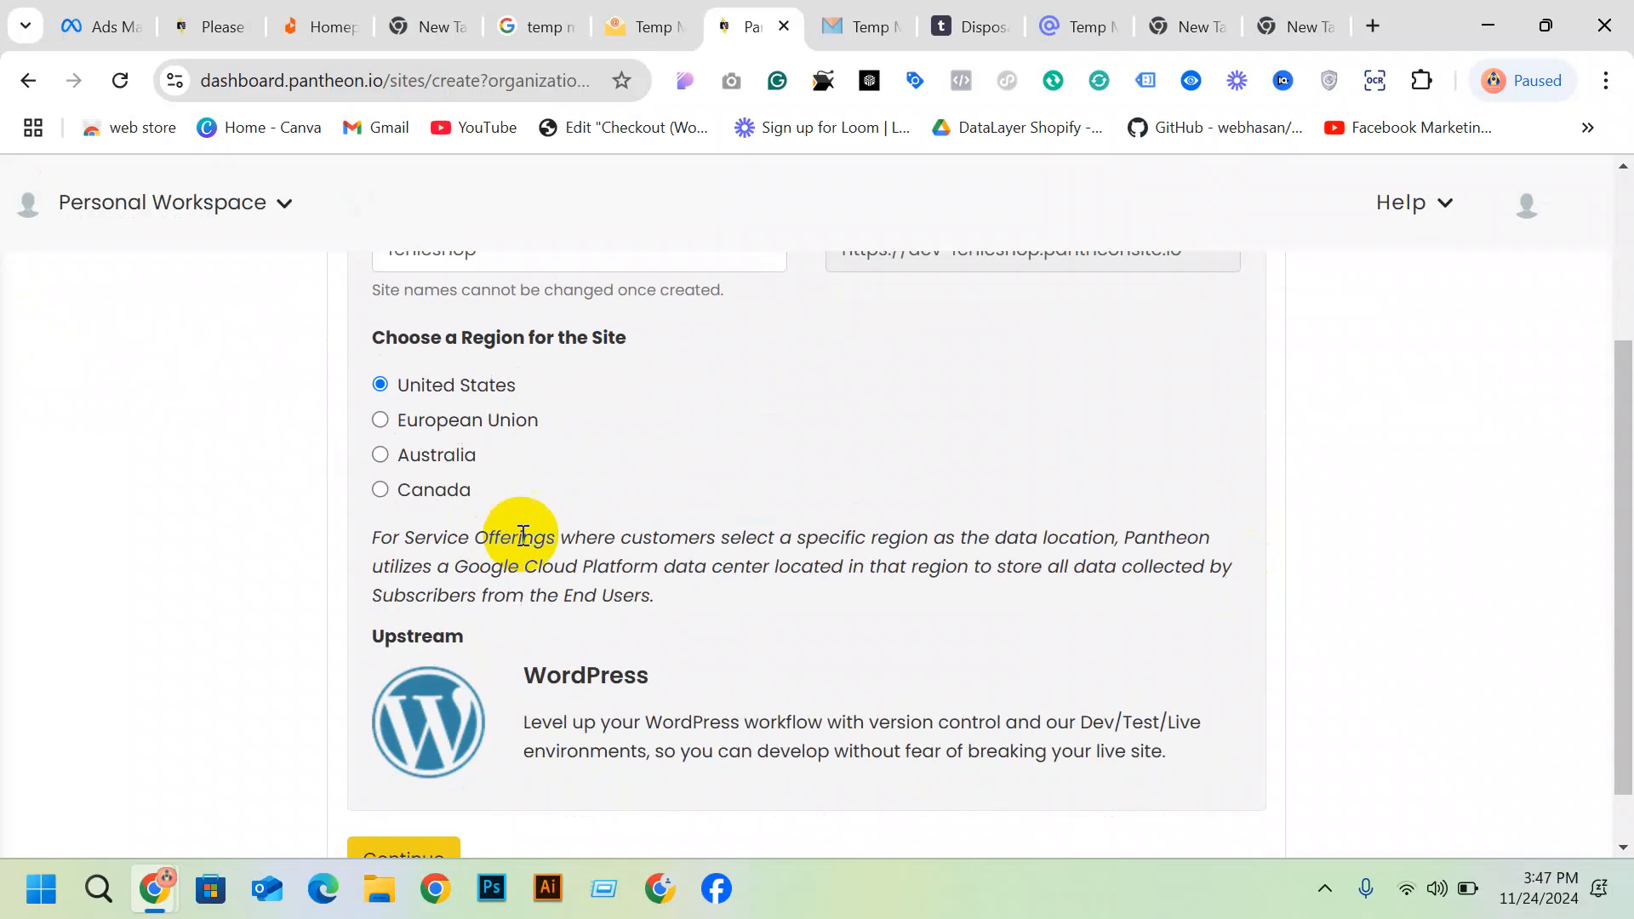
scroll(598, 380, "up", 3)
scroll(595, 361, "down", 2)
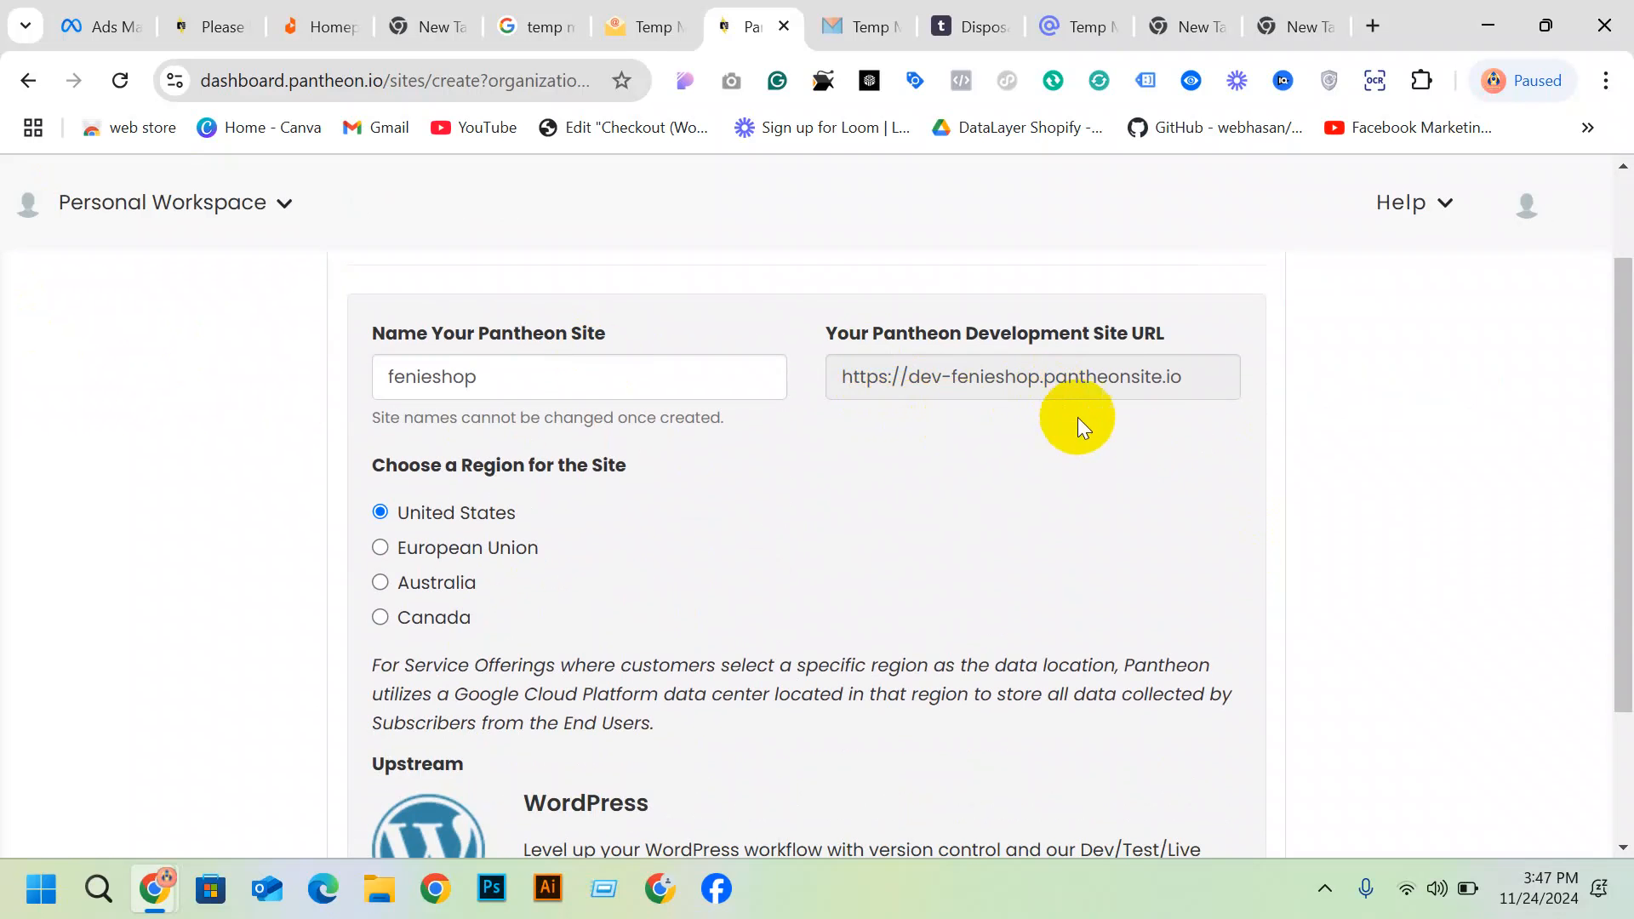
scroll(919, 270, "down", 2)
scroll(788, 364, "up", 3)
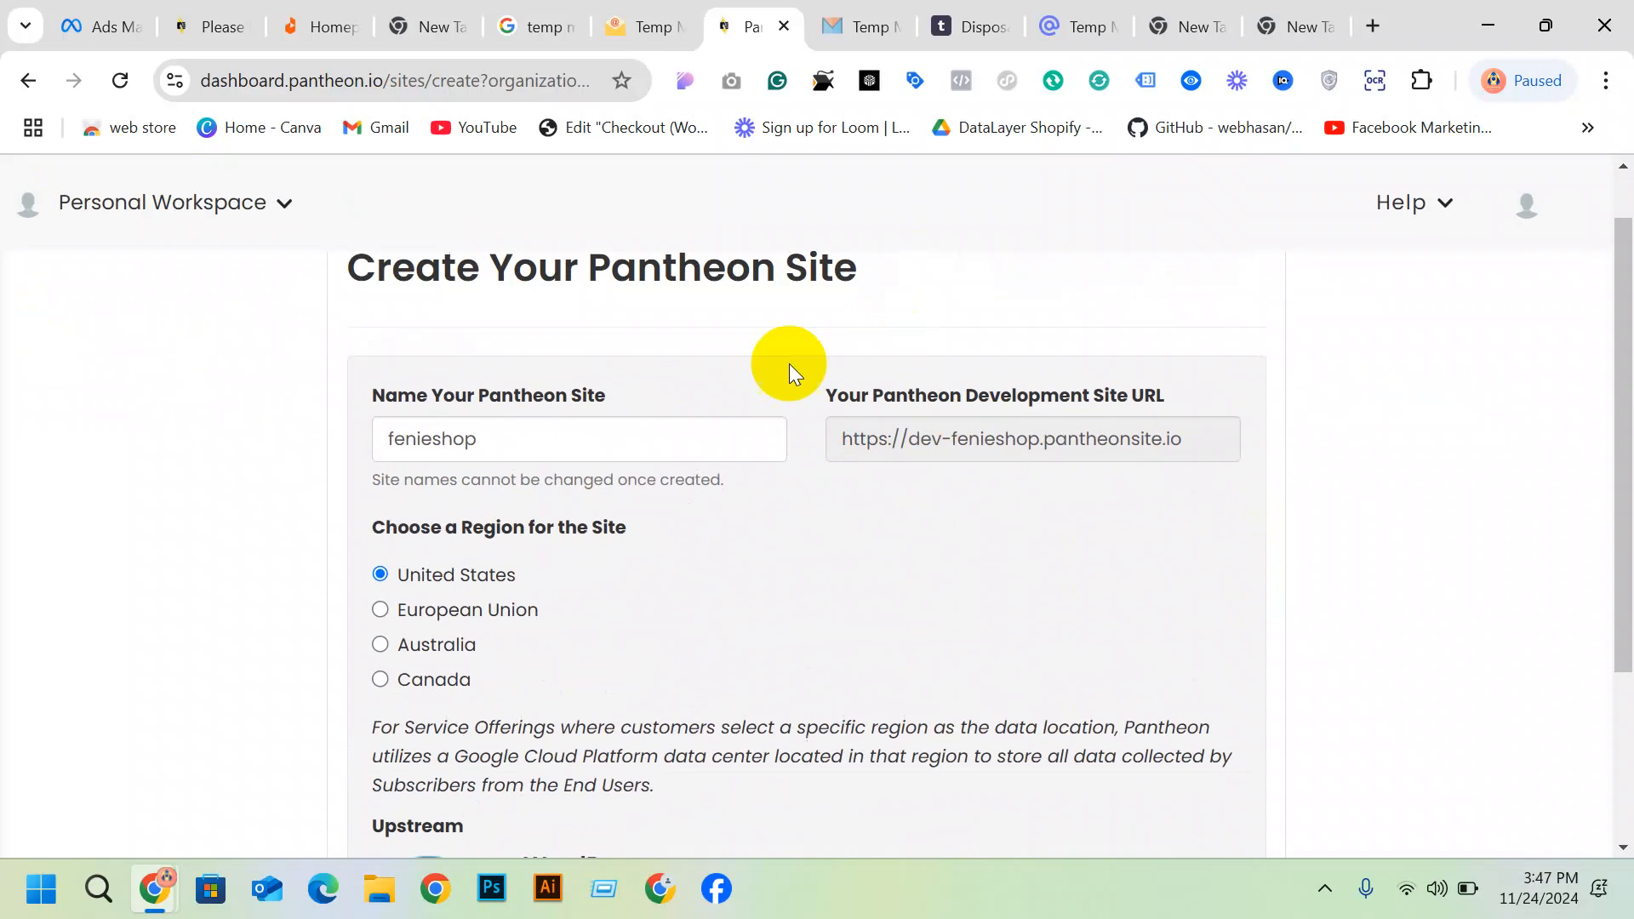
scroll(812, 389, "down", 3)
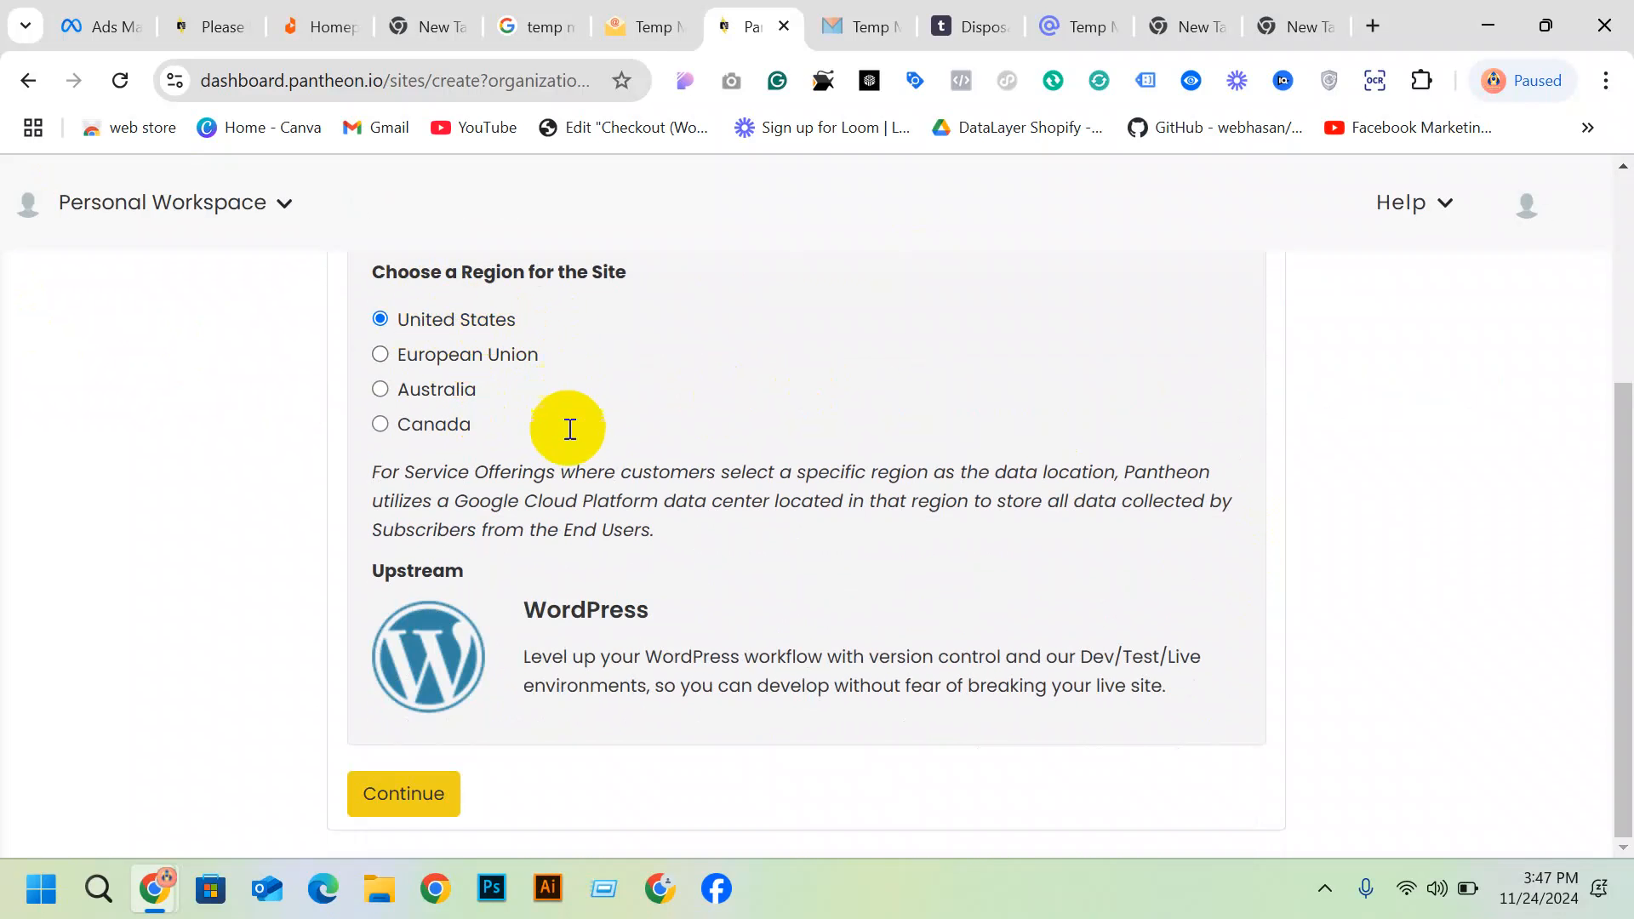
left_click(426, 800)
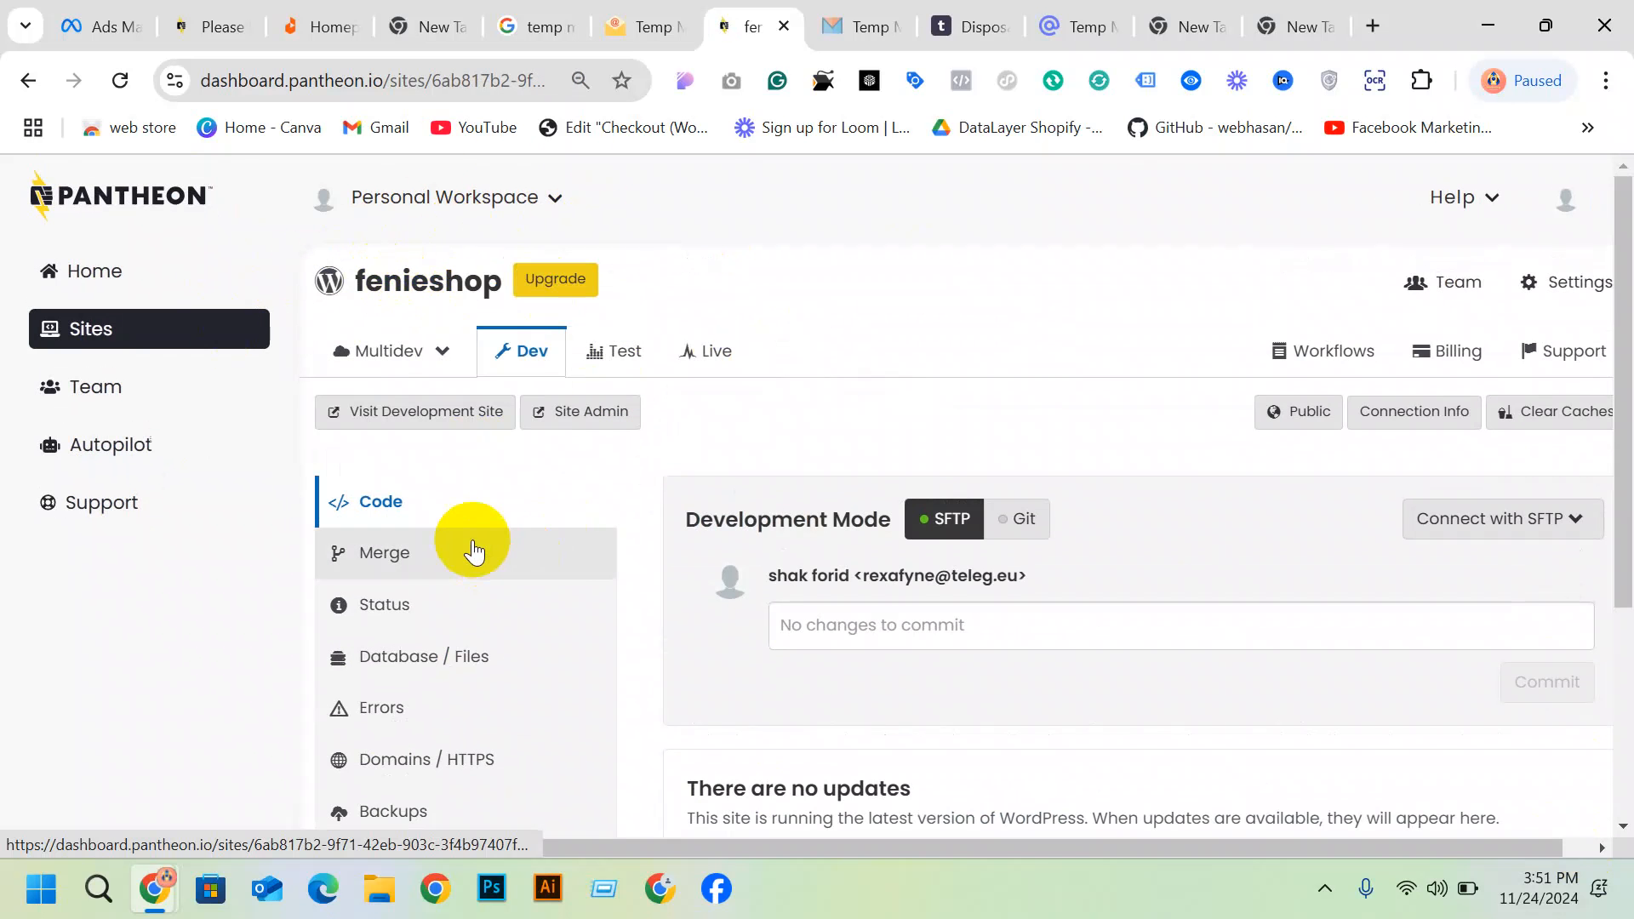
Open the dev site's WordPress admin and close the spare temp-mail and blank tabs
left_click(574, 425)
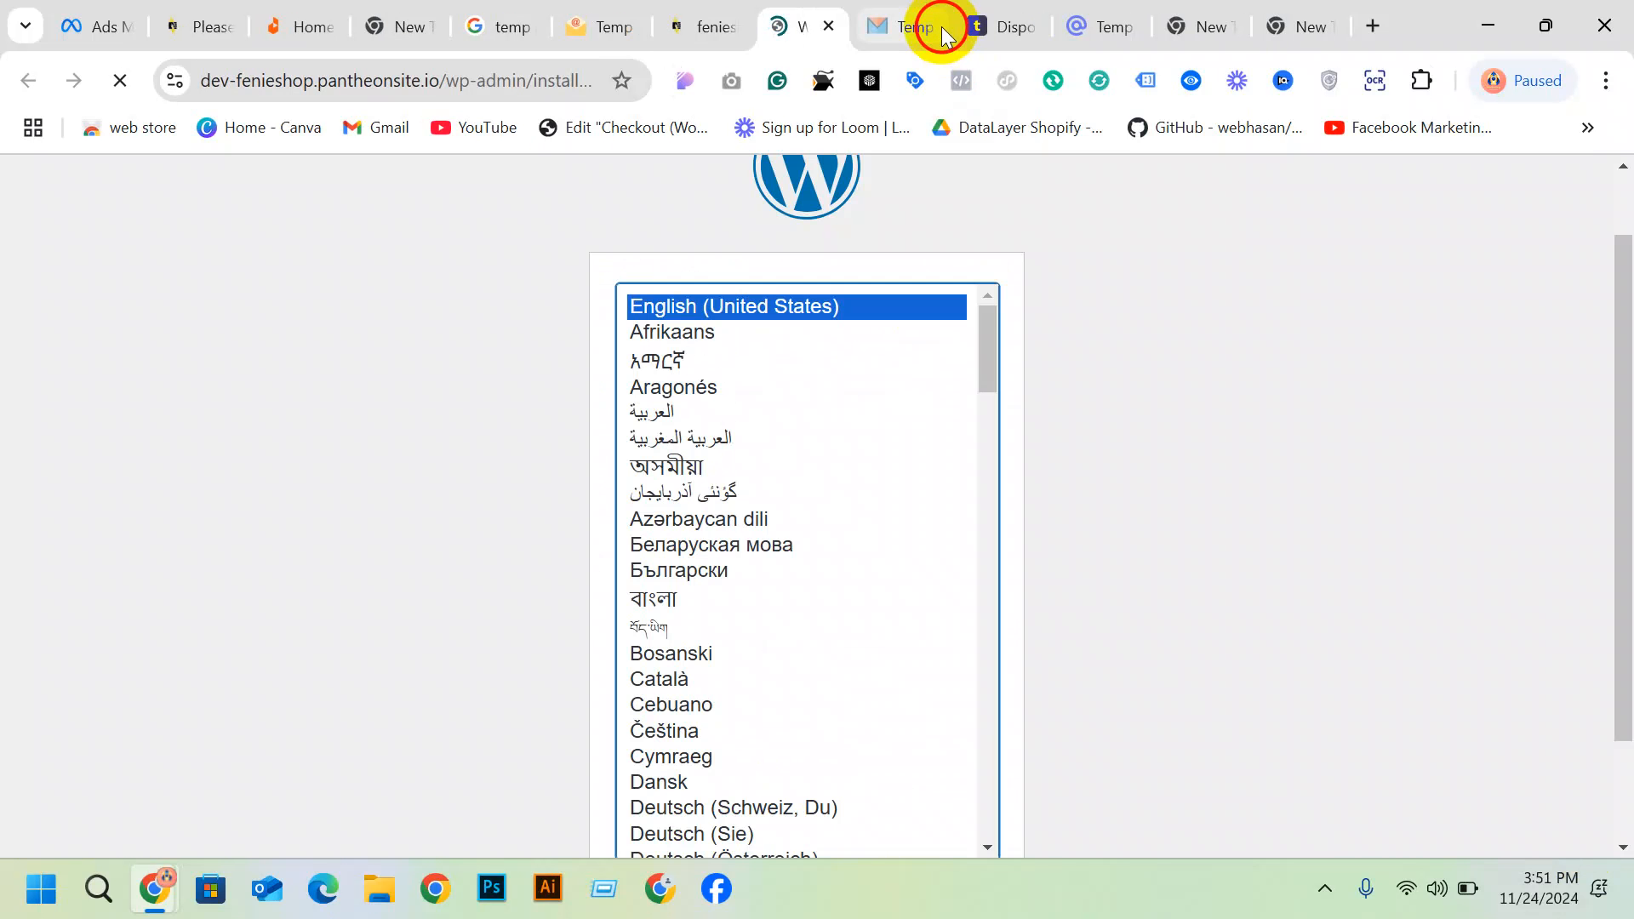
left_click(941, 27)
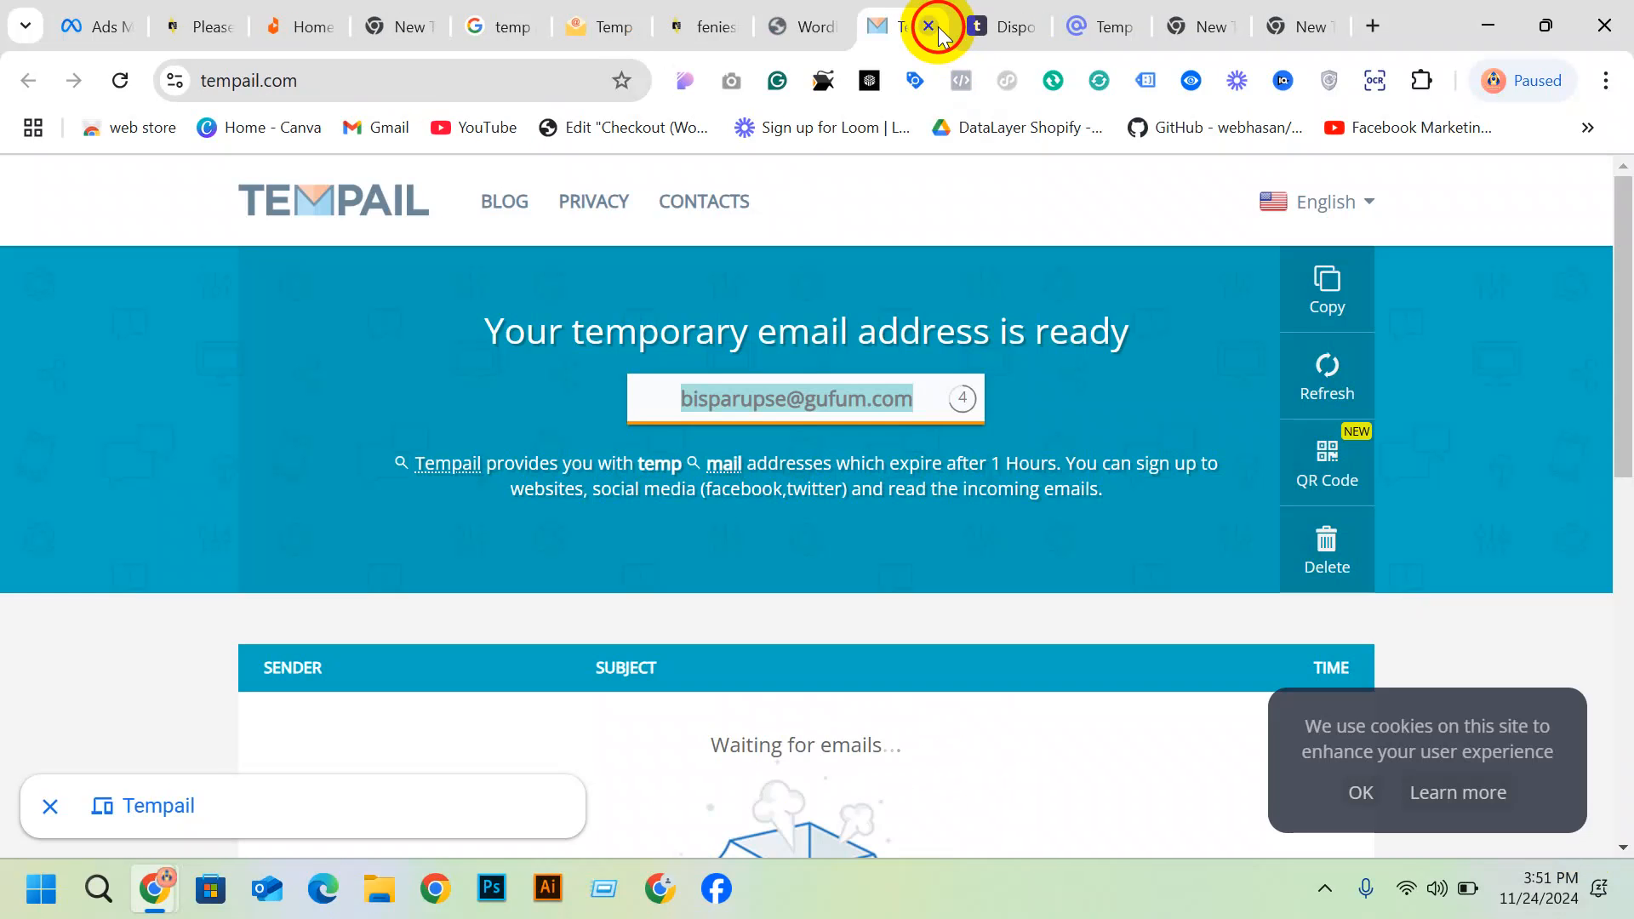
left_click(936, 28)
left_click(936, 27)
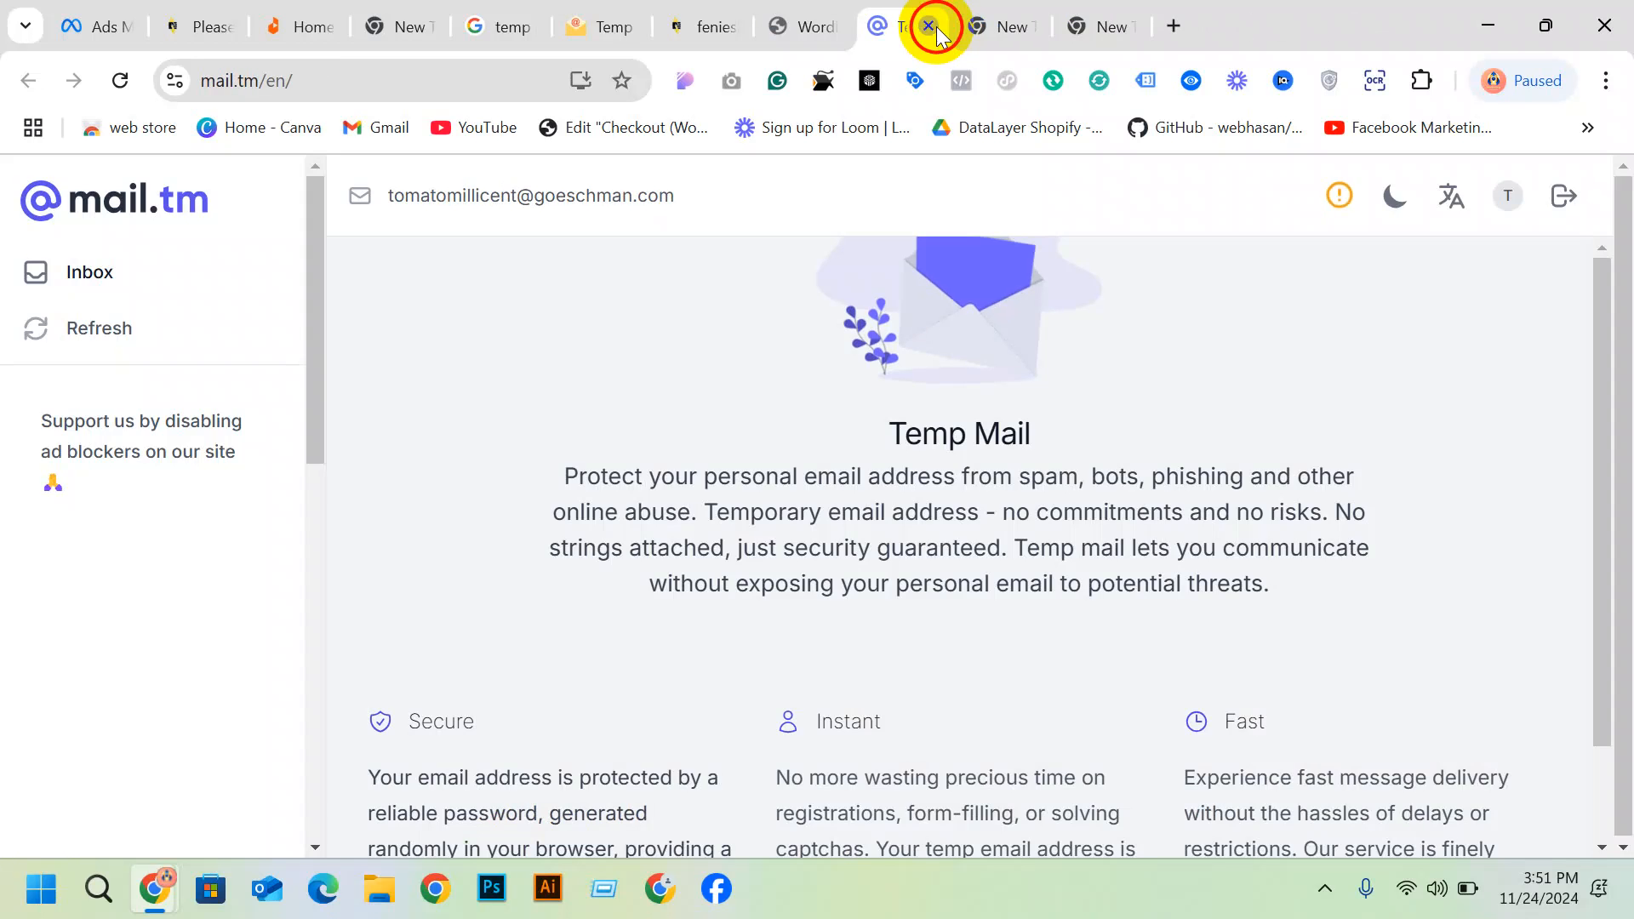
left_click(936, 28)
left_click(936, 27)
left_click(936, 27)
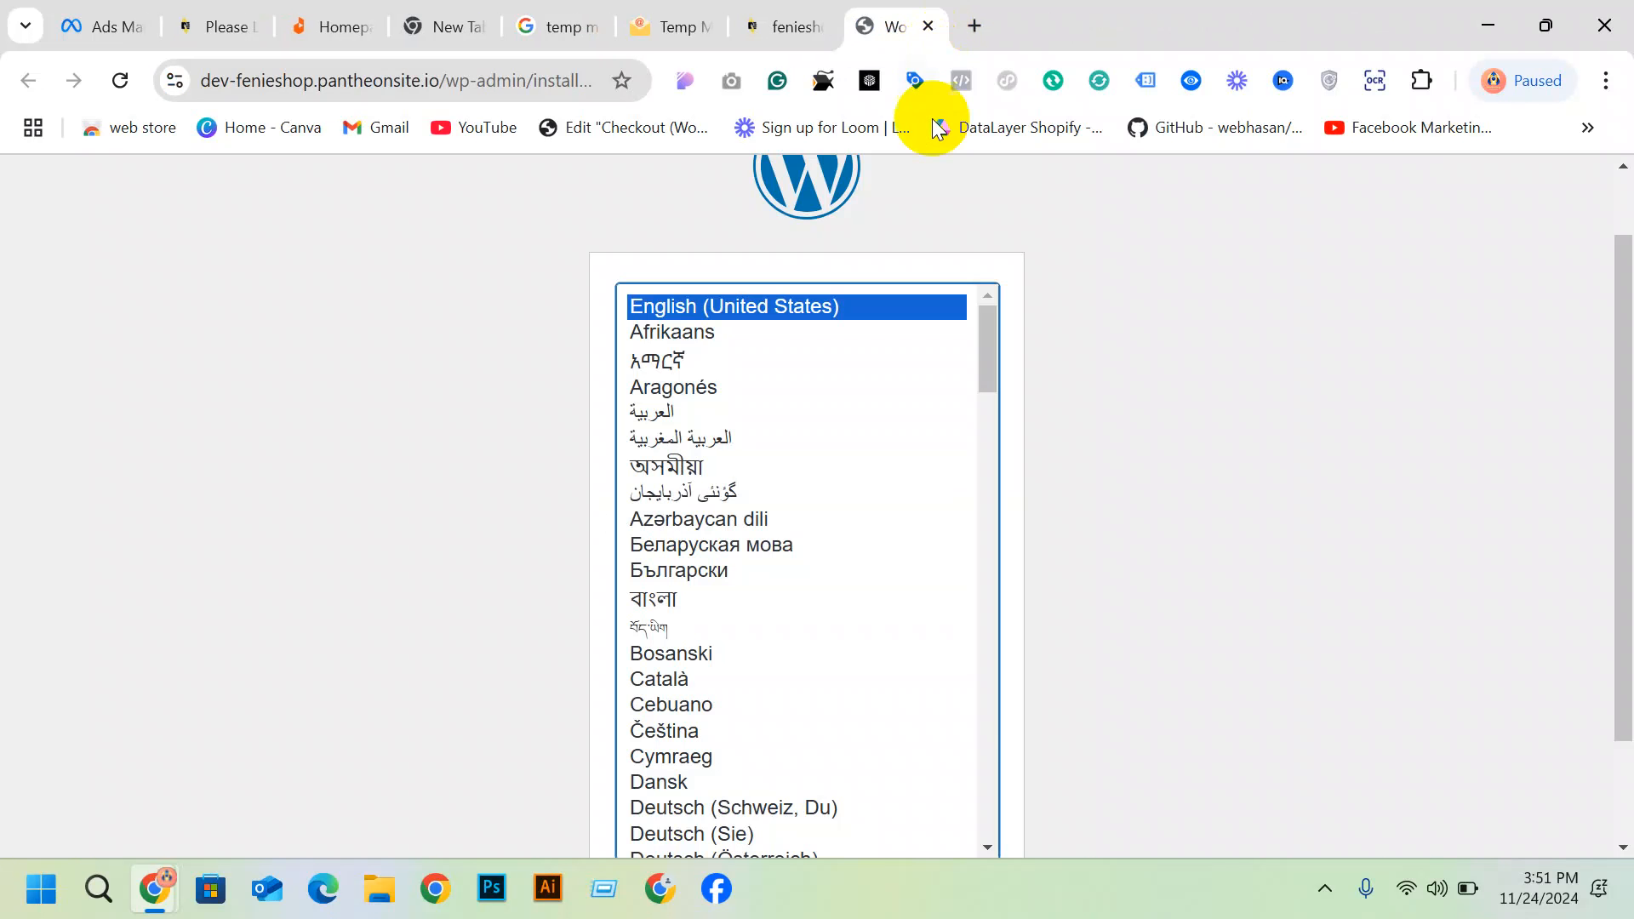
Continue the installer with English (United States) as the language
scroll(744, 212, "down", 2)
scroll(886, 426, "down", 3)
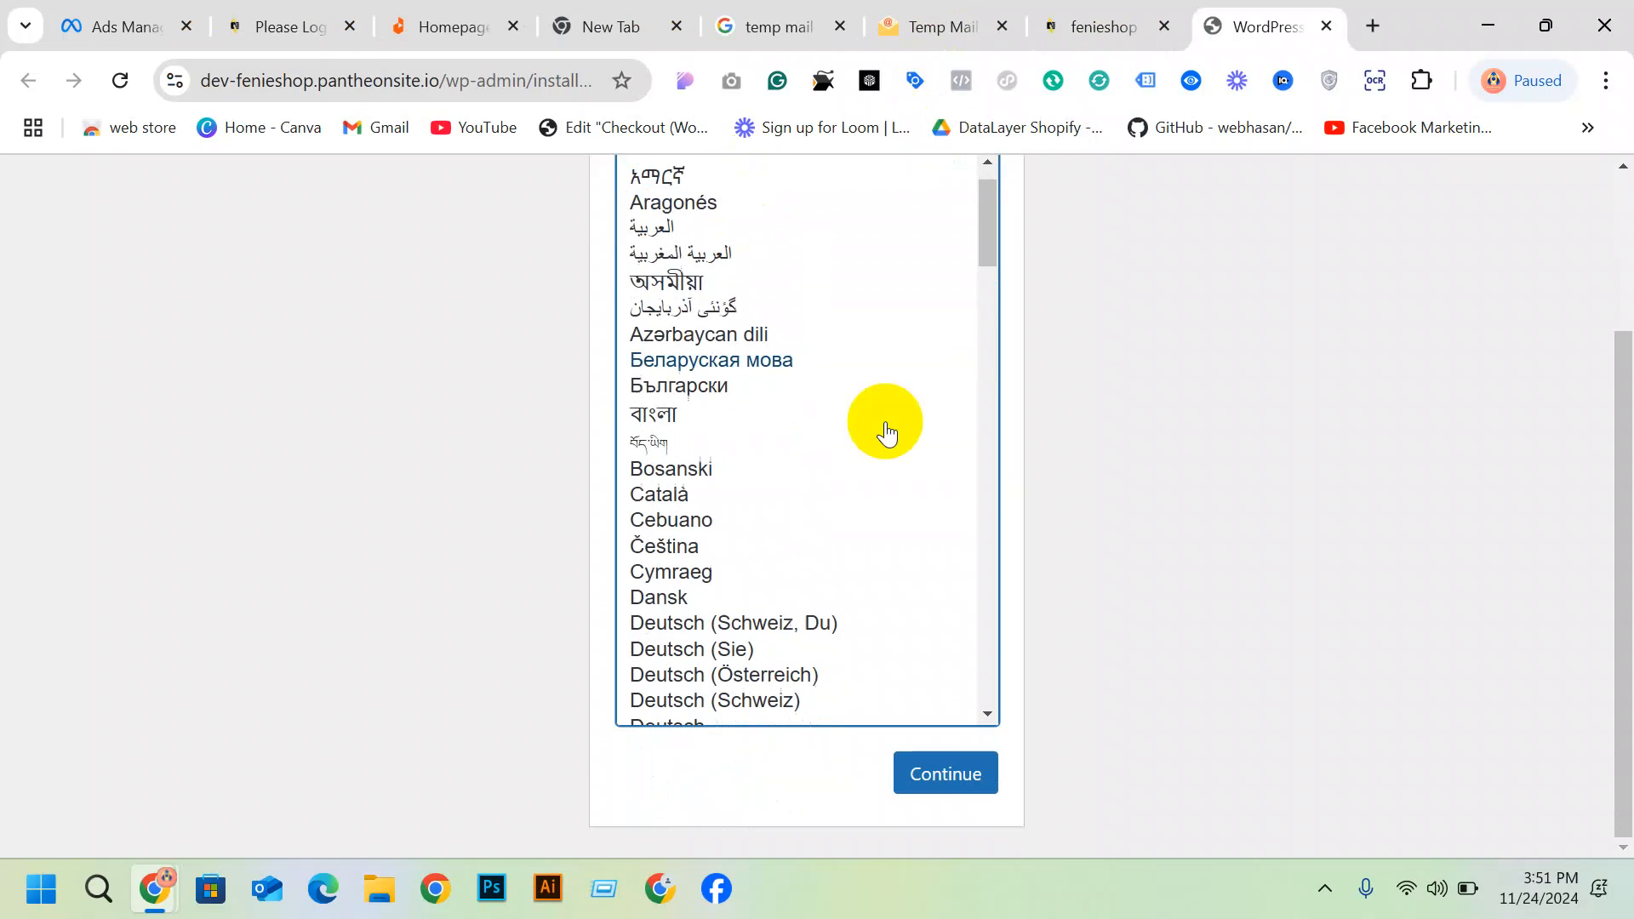
left_click(944, 776)
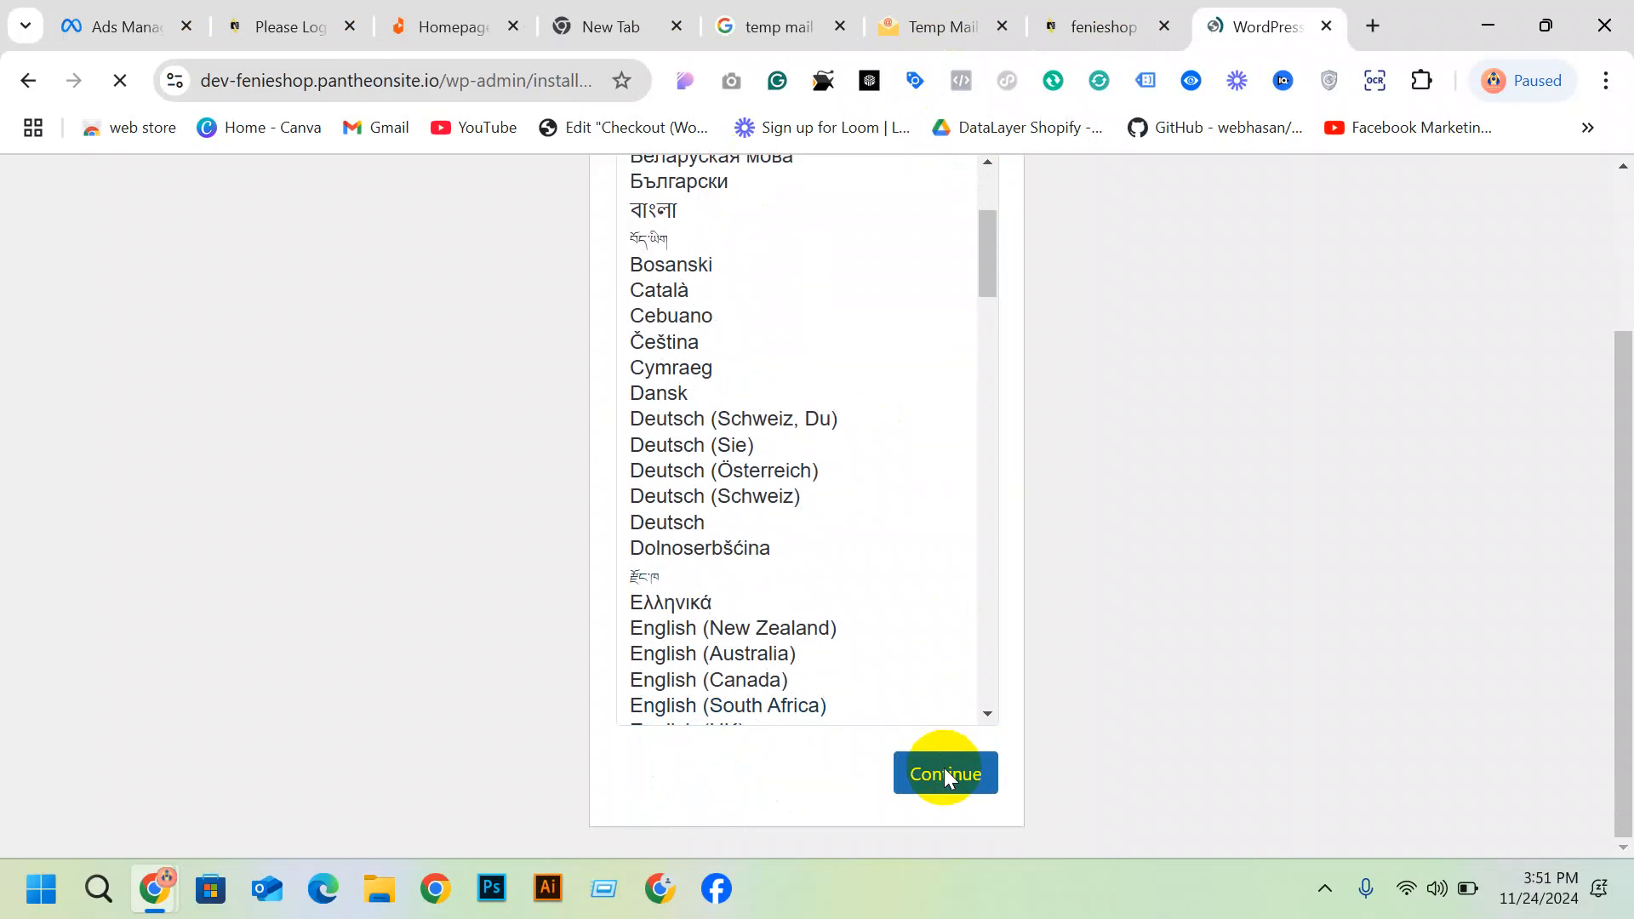
scroll(766, 548, "down", 3)
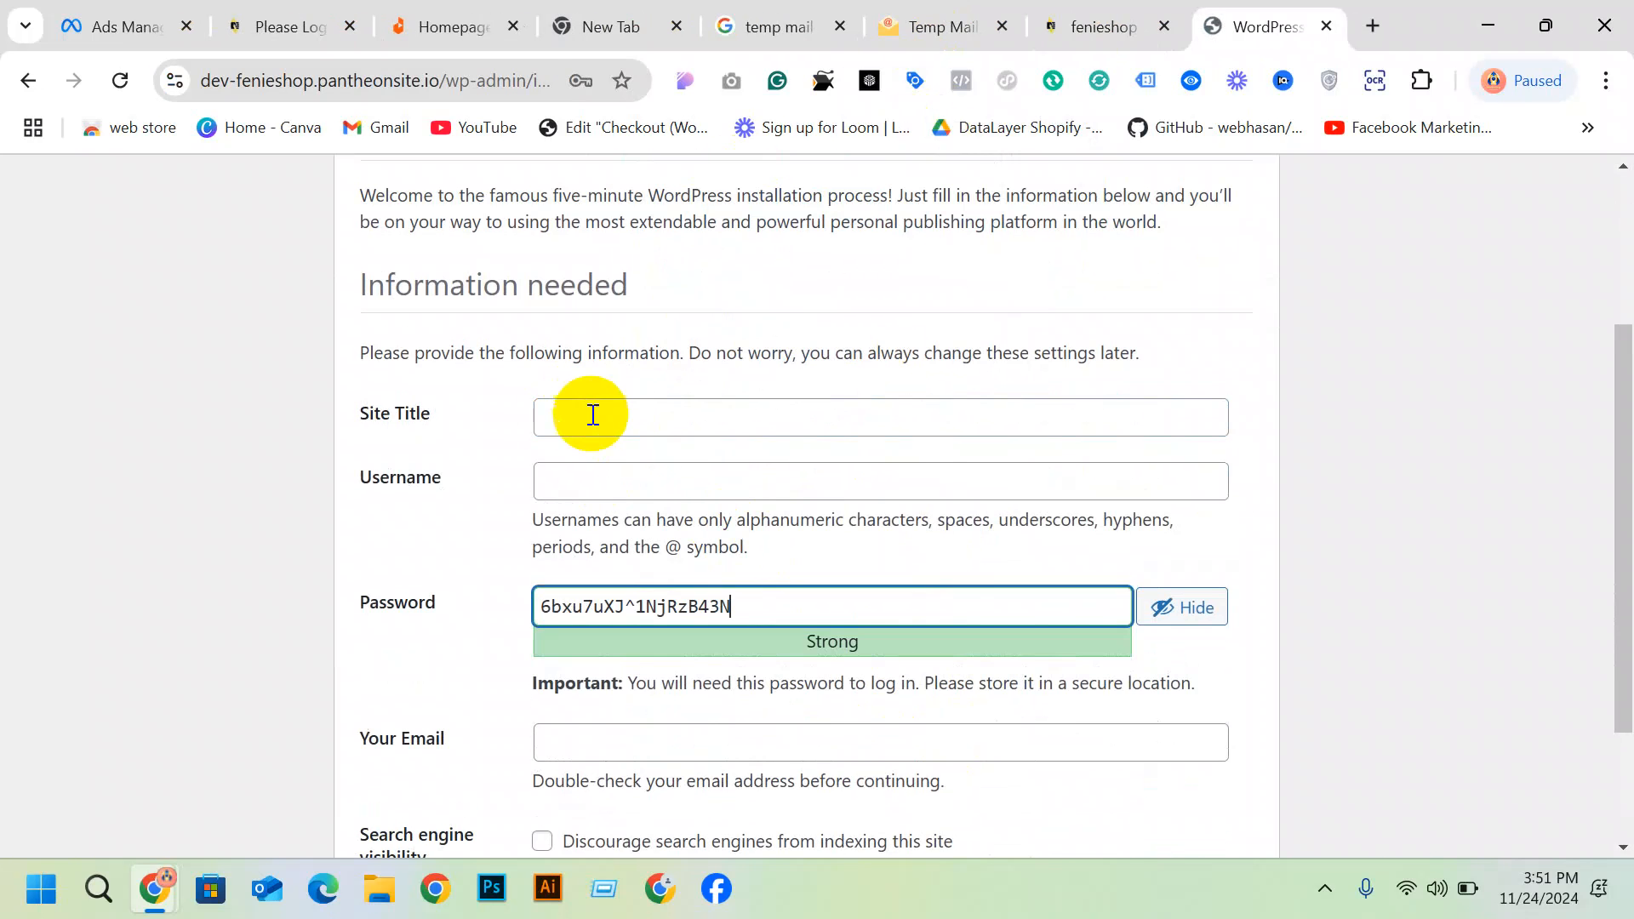
Enter fenieshop as the admin username
left_click(593, 415)
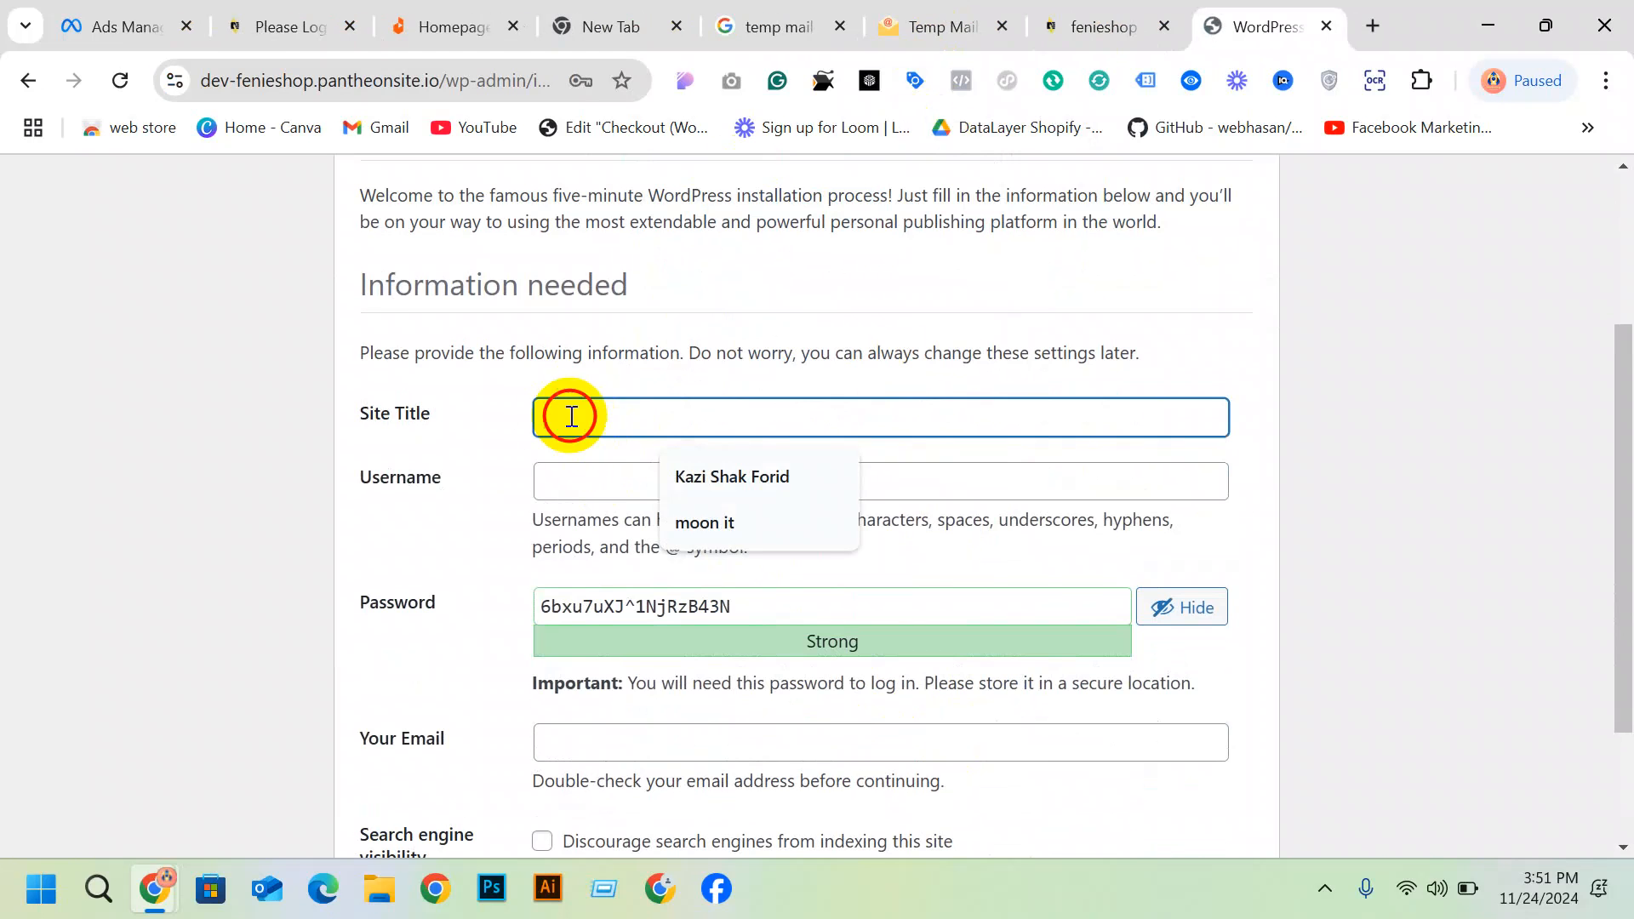
left_click(577, 479)
scroll(1281, 445, "down", 1)
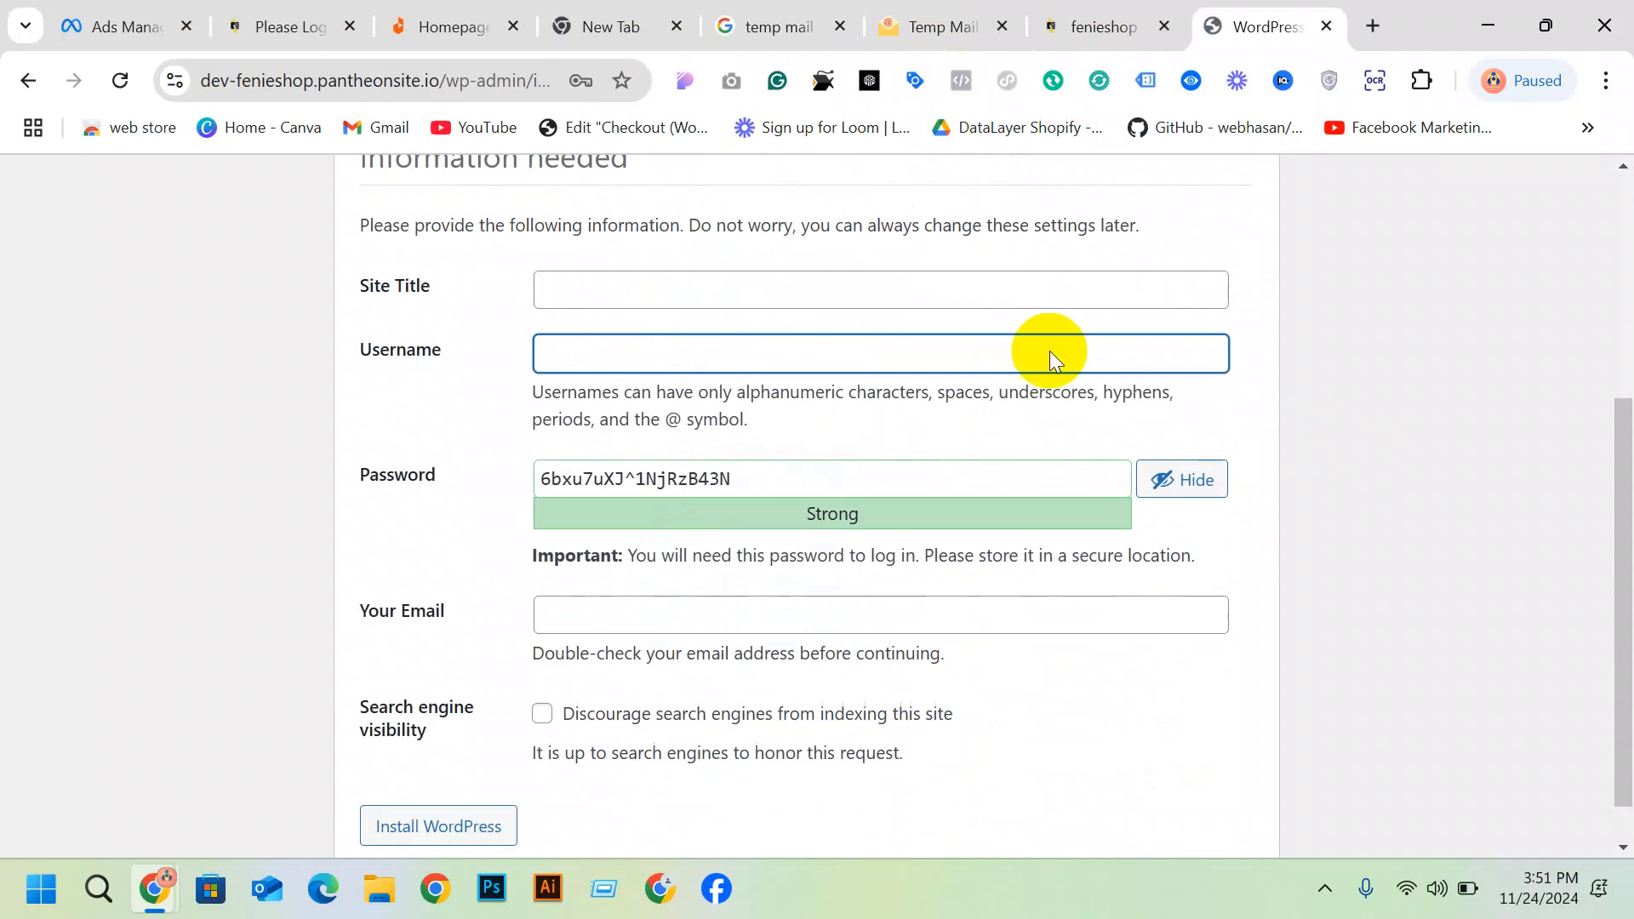
left_click(682, 342)
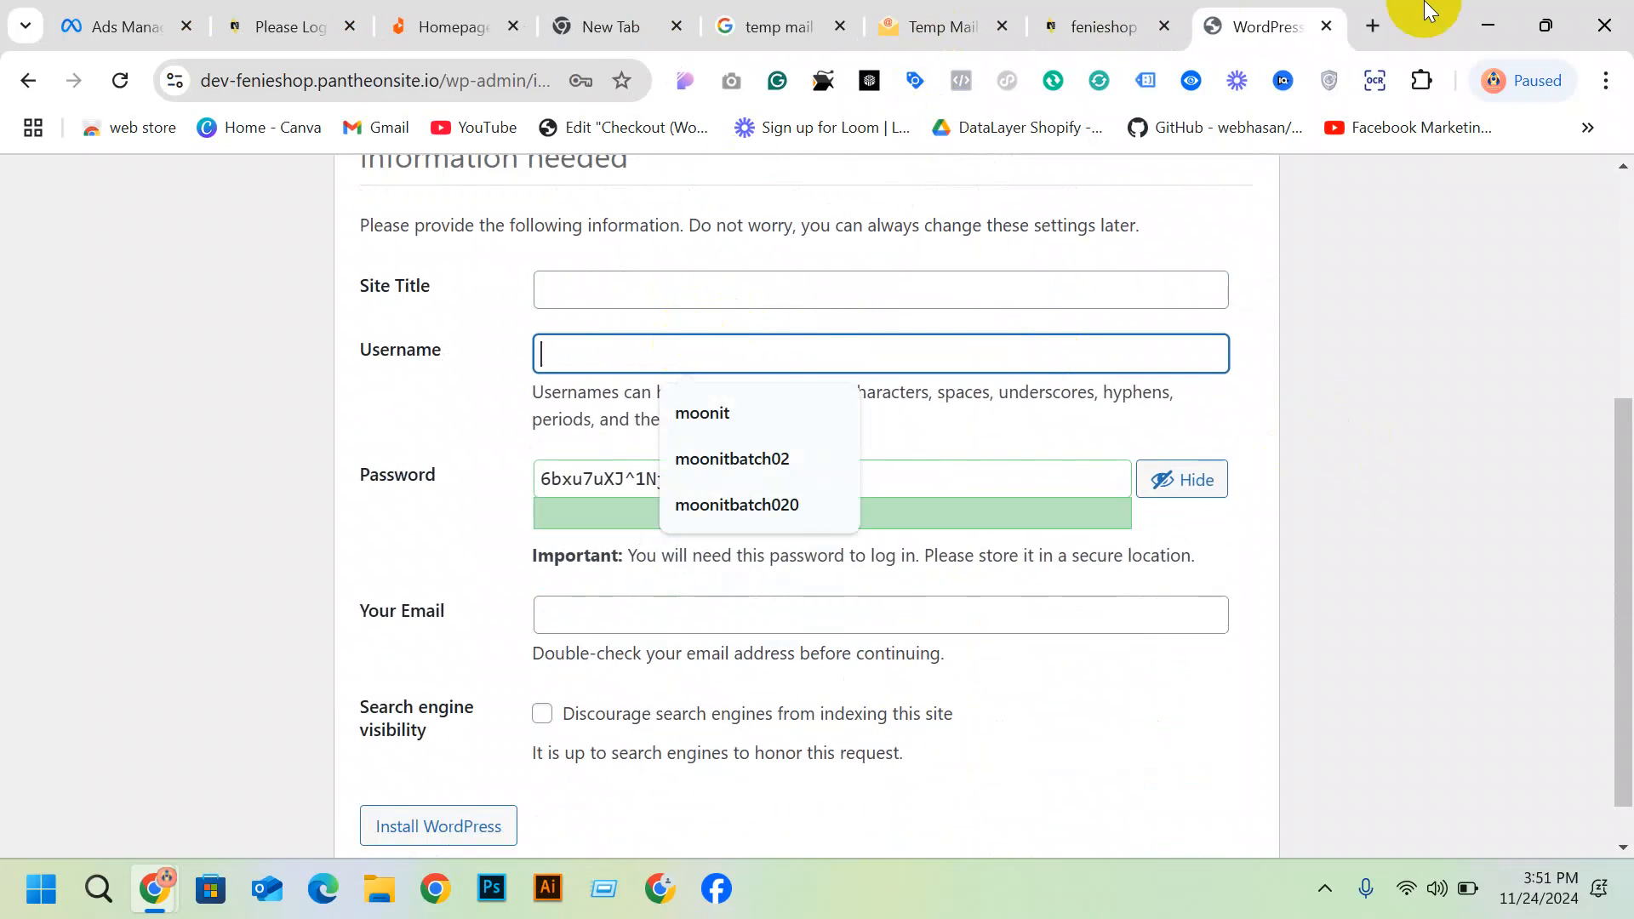
type("fenieshop")
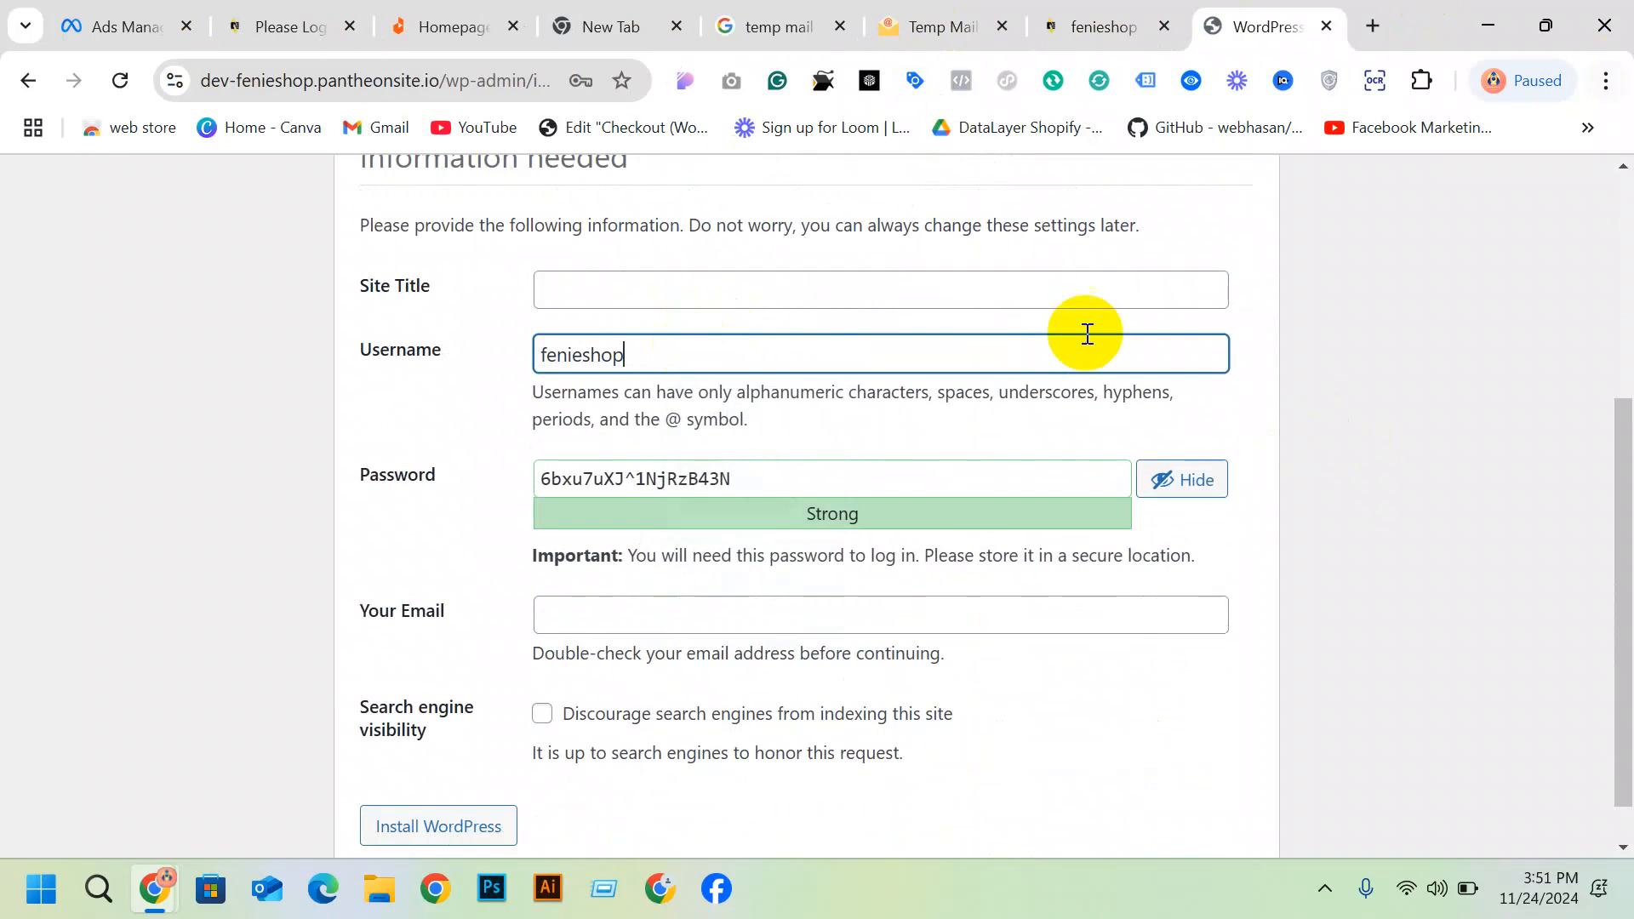
scroll(936, 353, "down", 1)
Replace the generated password with a short one and confirm weak-password use
left_click(807, 423)
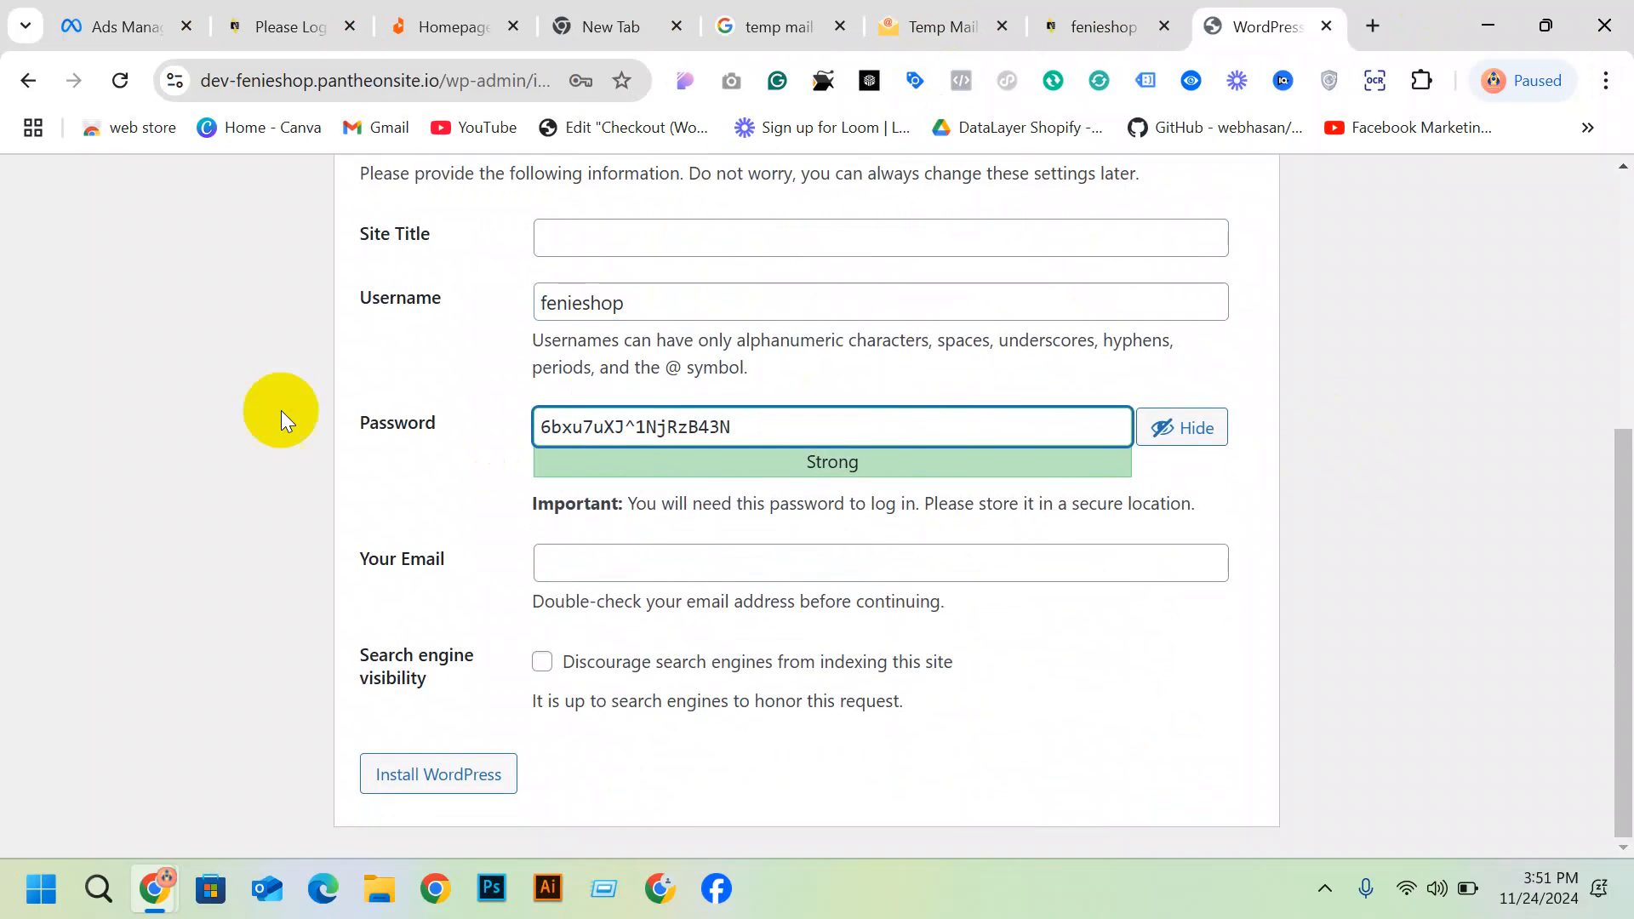
left_click(936, 524)
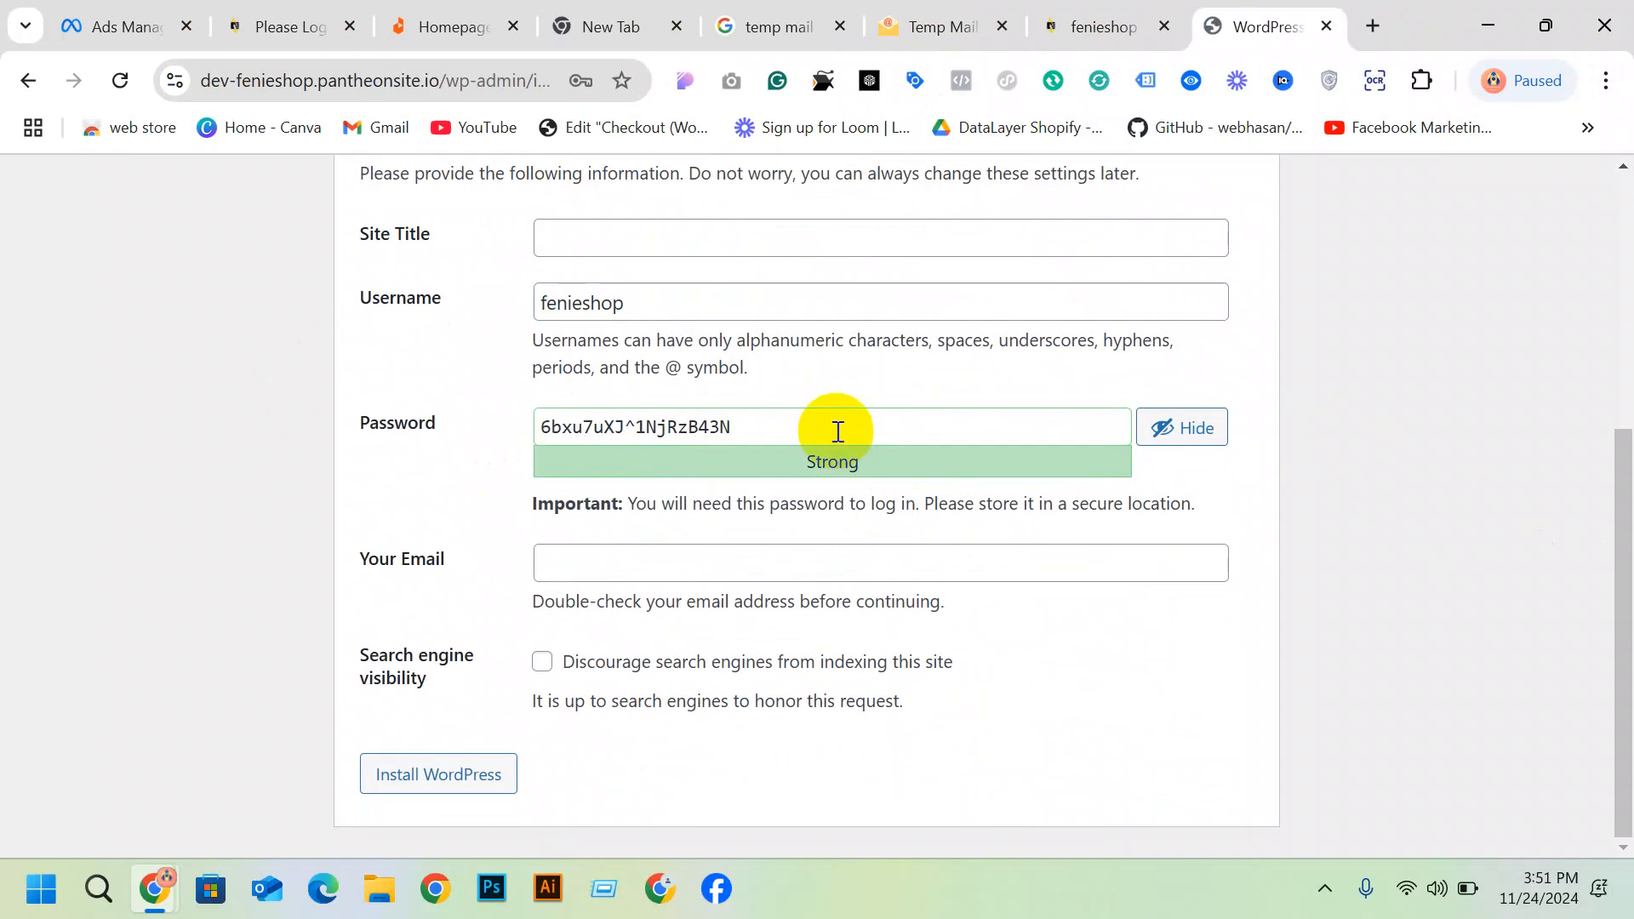
left_click_drag(831, 428, 189, 454)
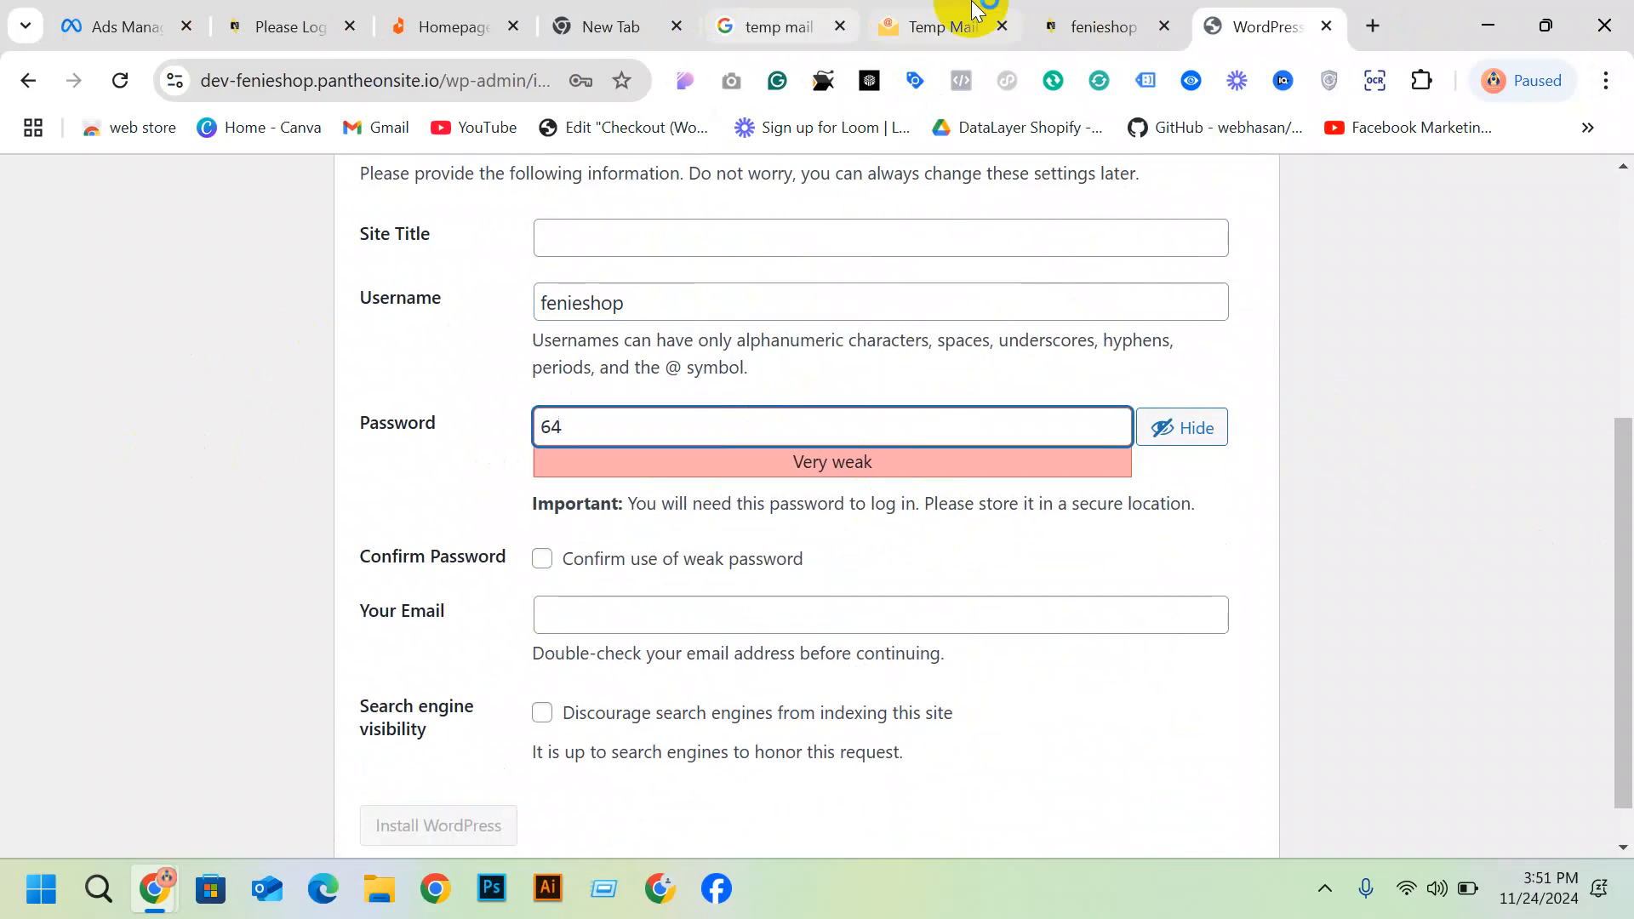
left_click(1179, 431)
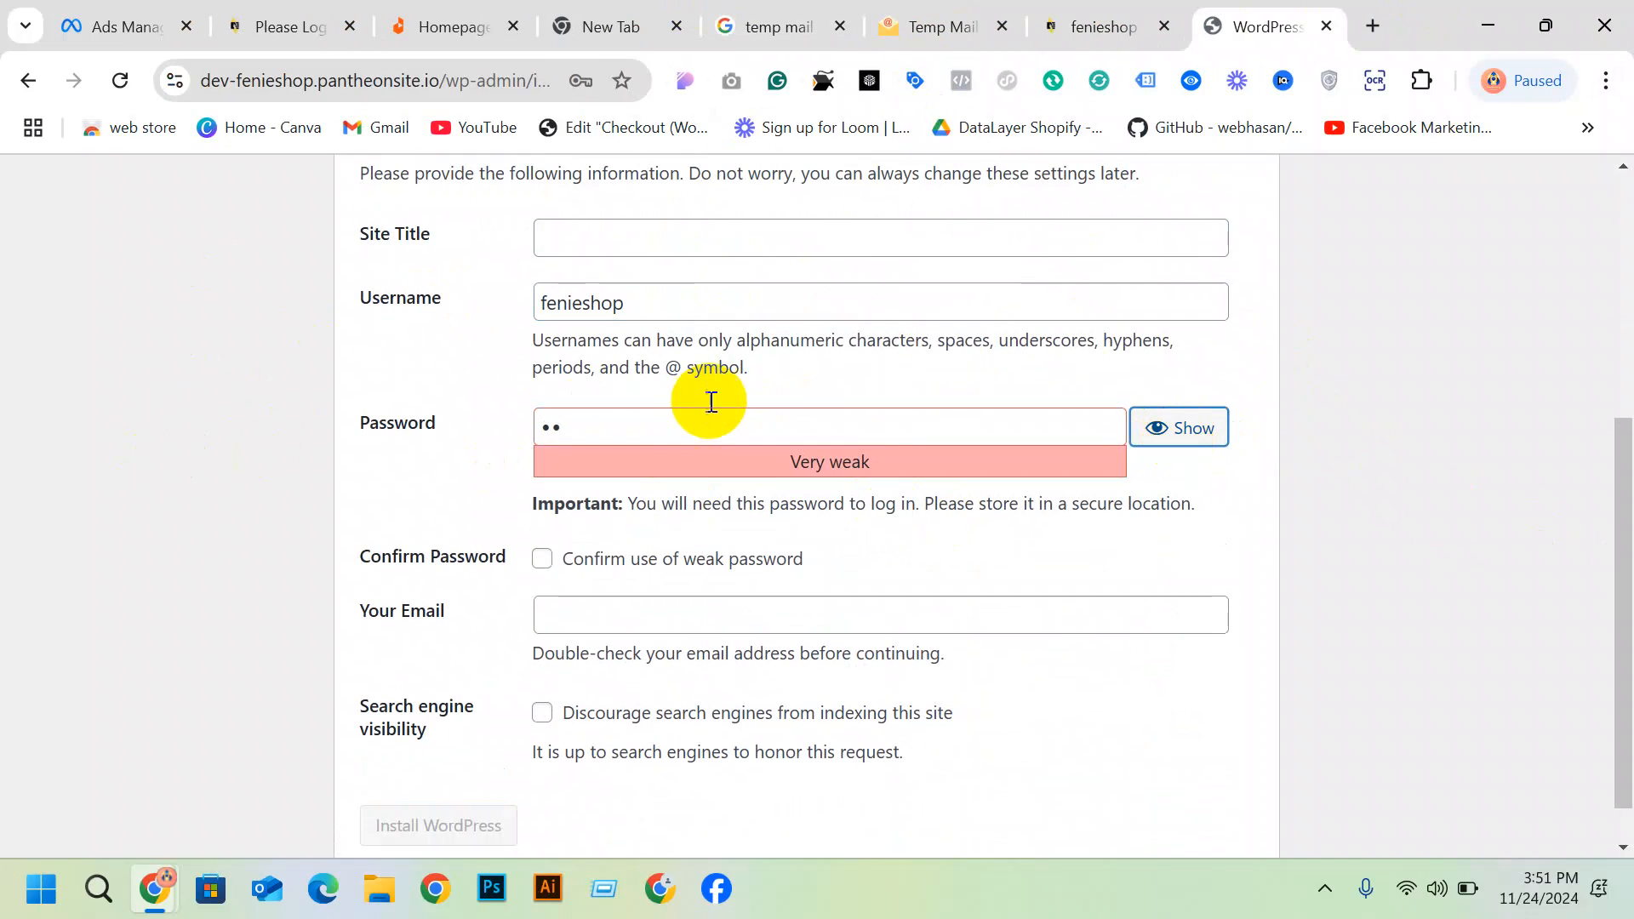
left_click_drag(710, 426, 11, 503)
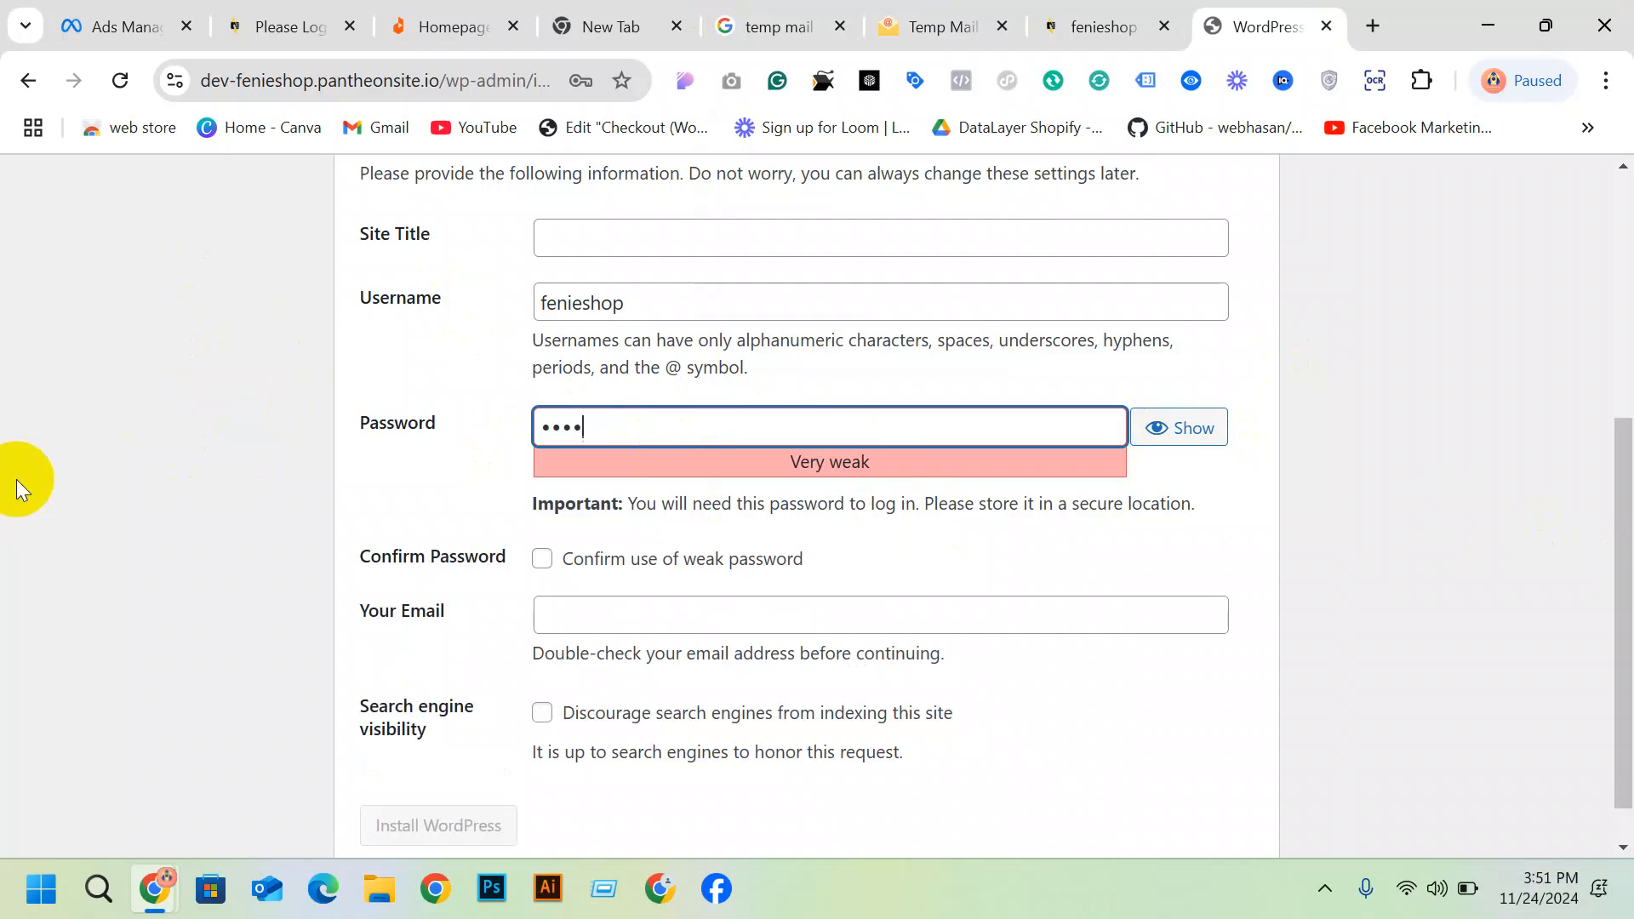
type("••••••••")
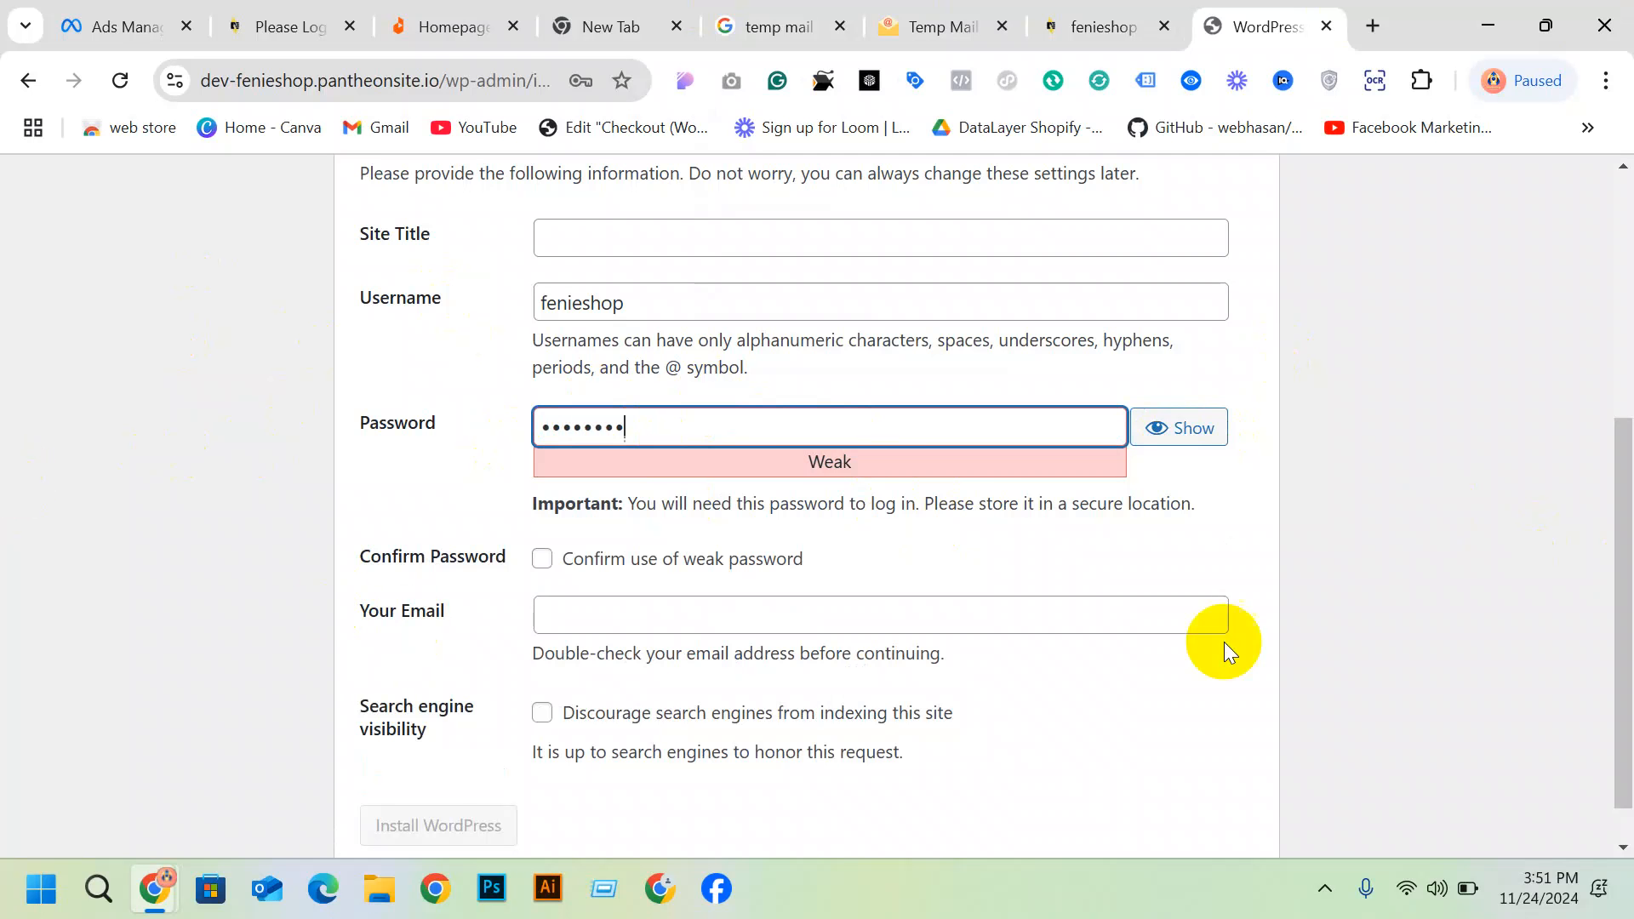
scroll(1404, 539, "down", 1)
left_click(621, 553)
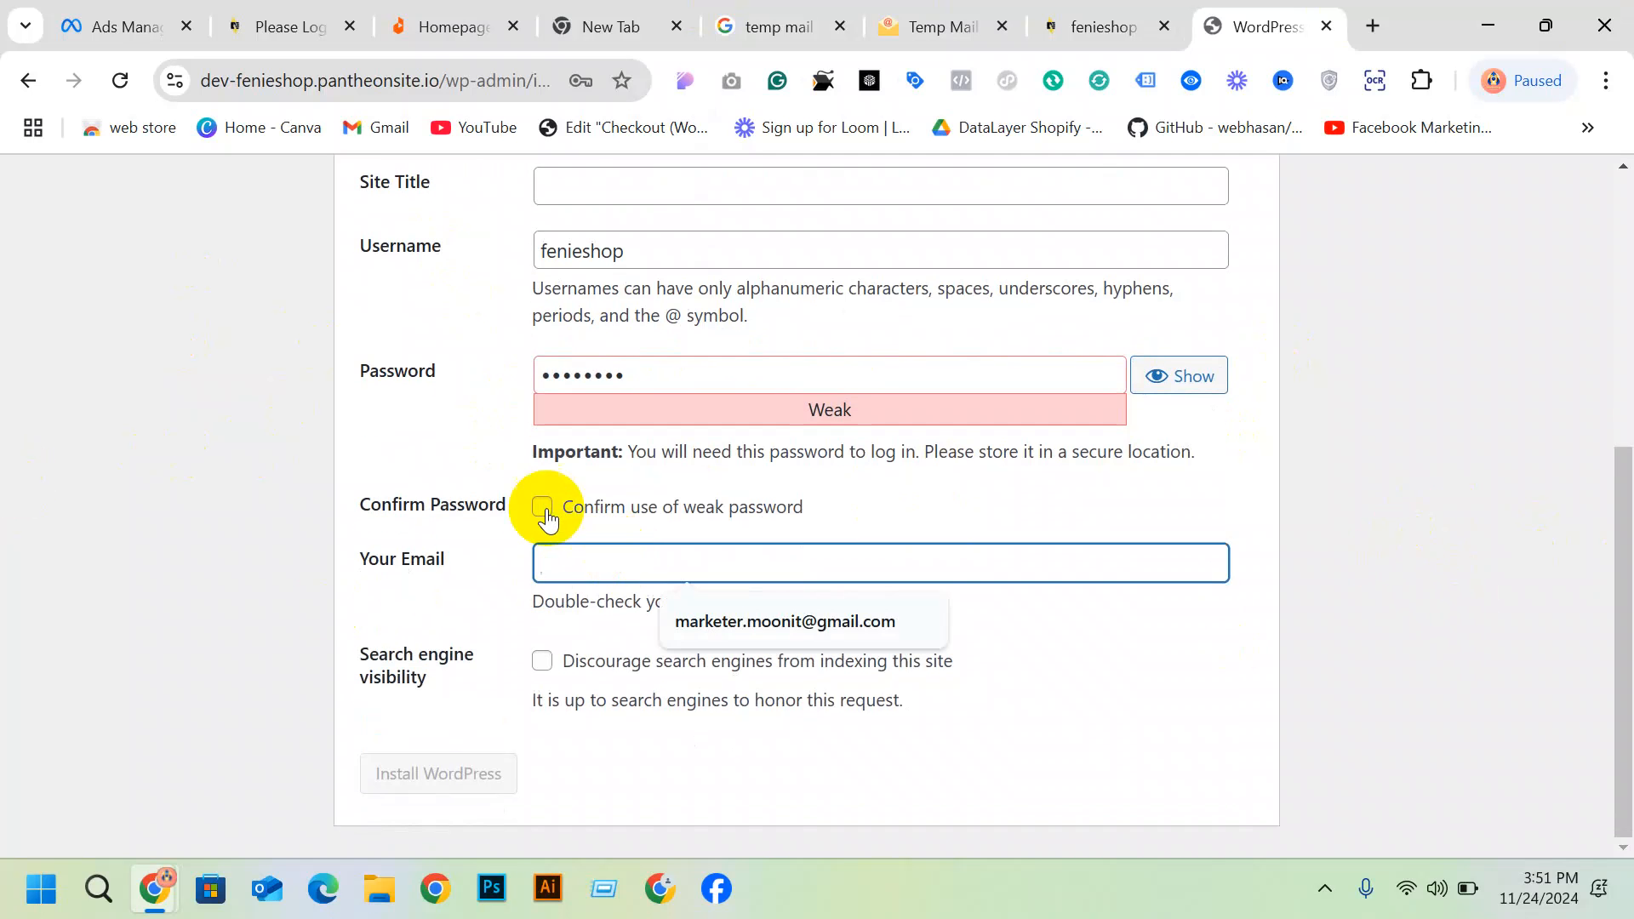
left_click(541, 508)
left_click(611, 565)
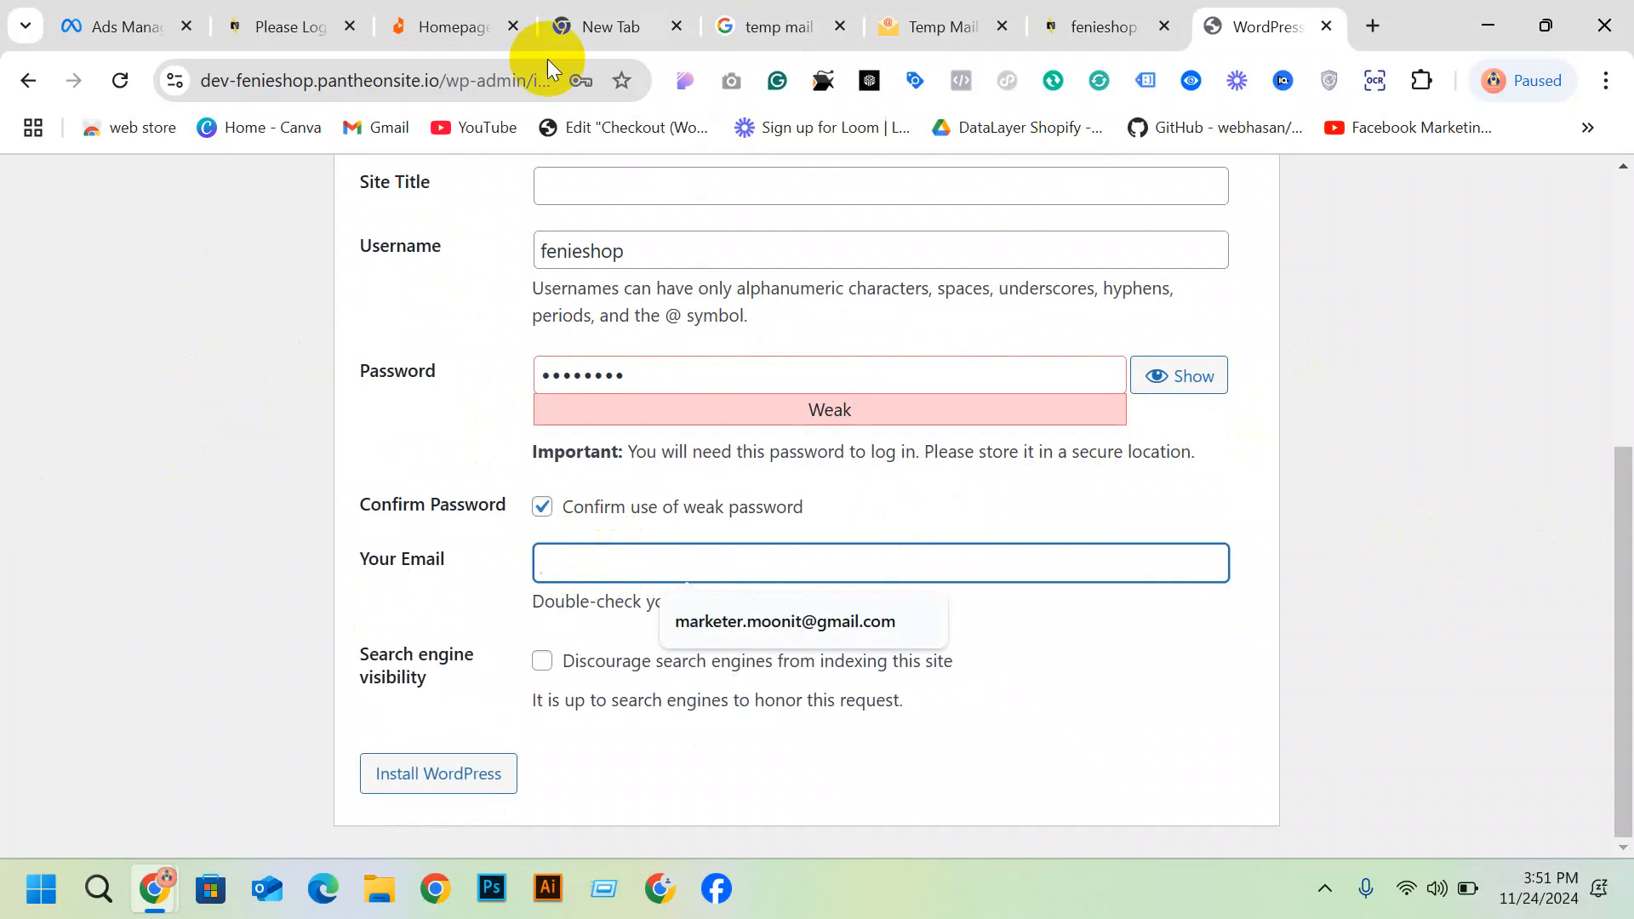
Copy the Google account's e-mail address from a new tab's account panel
left_click(1375, 26)
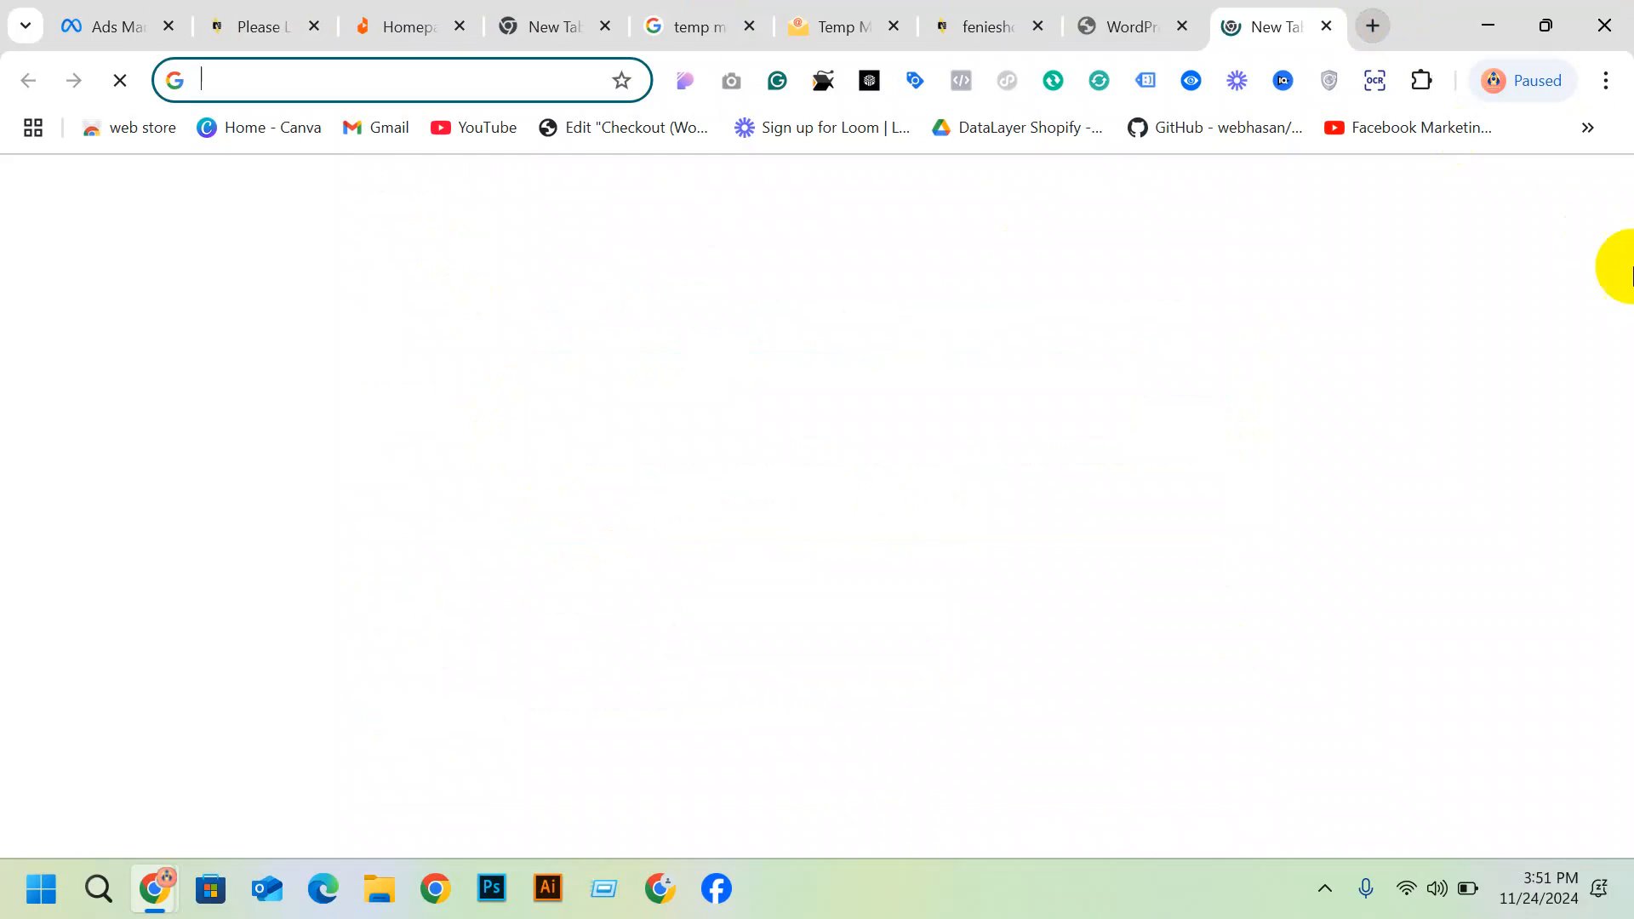
left_click(1590, 196)
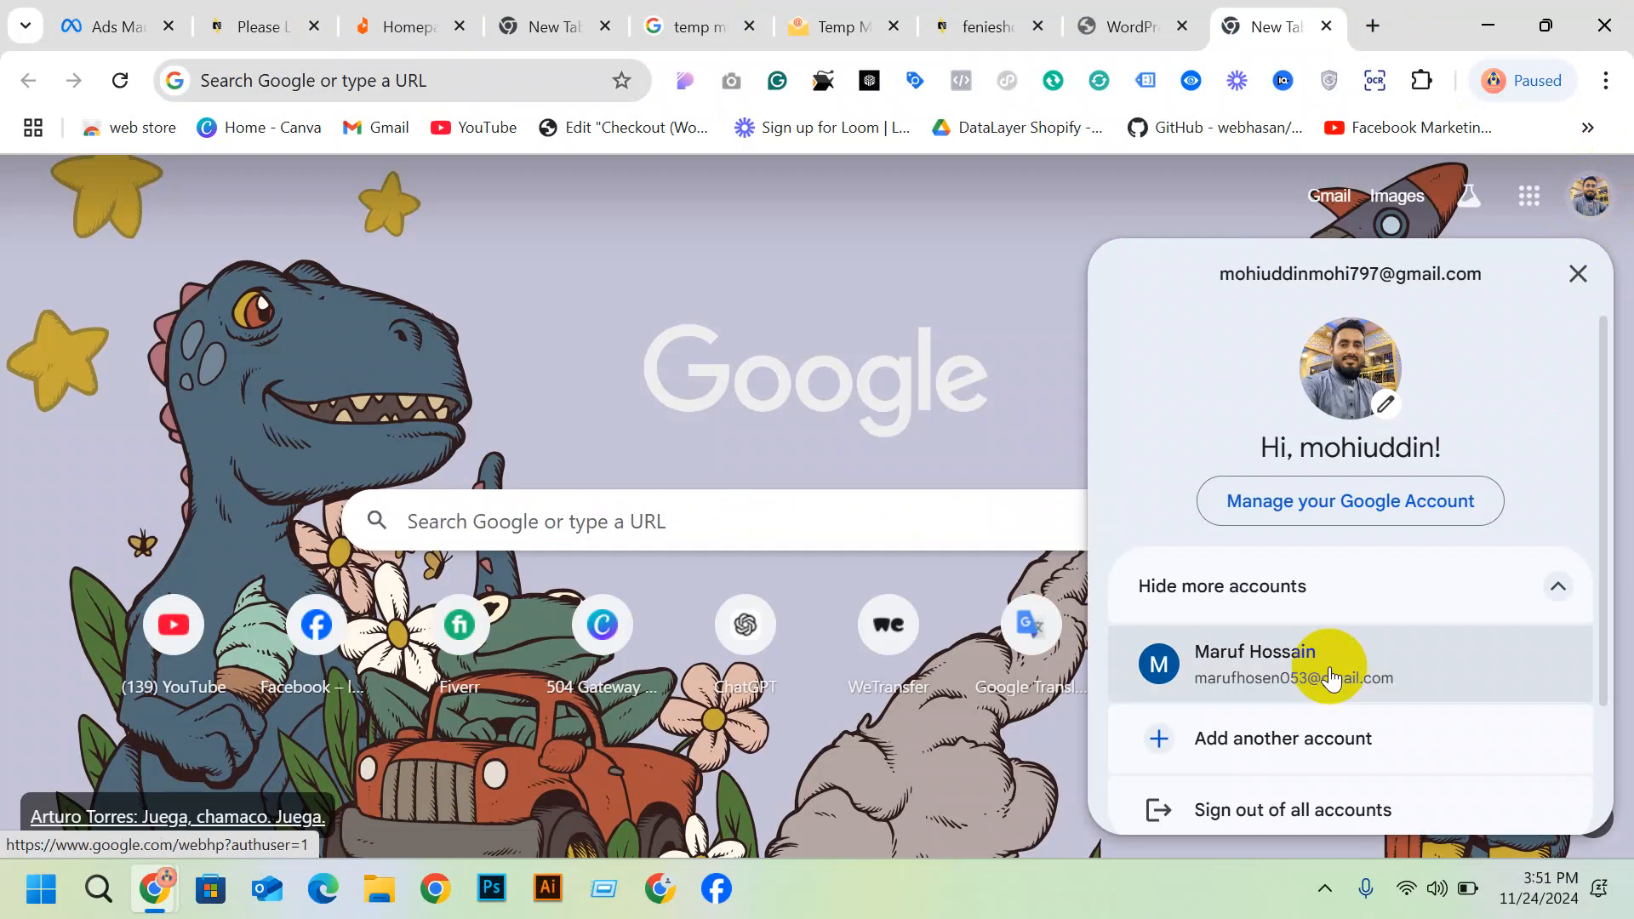
double_click(1424, 275)
left_click(1424, 275)
key("ctrl+c")
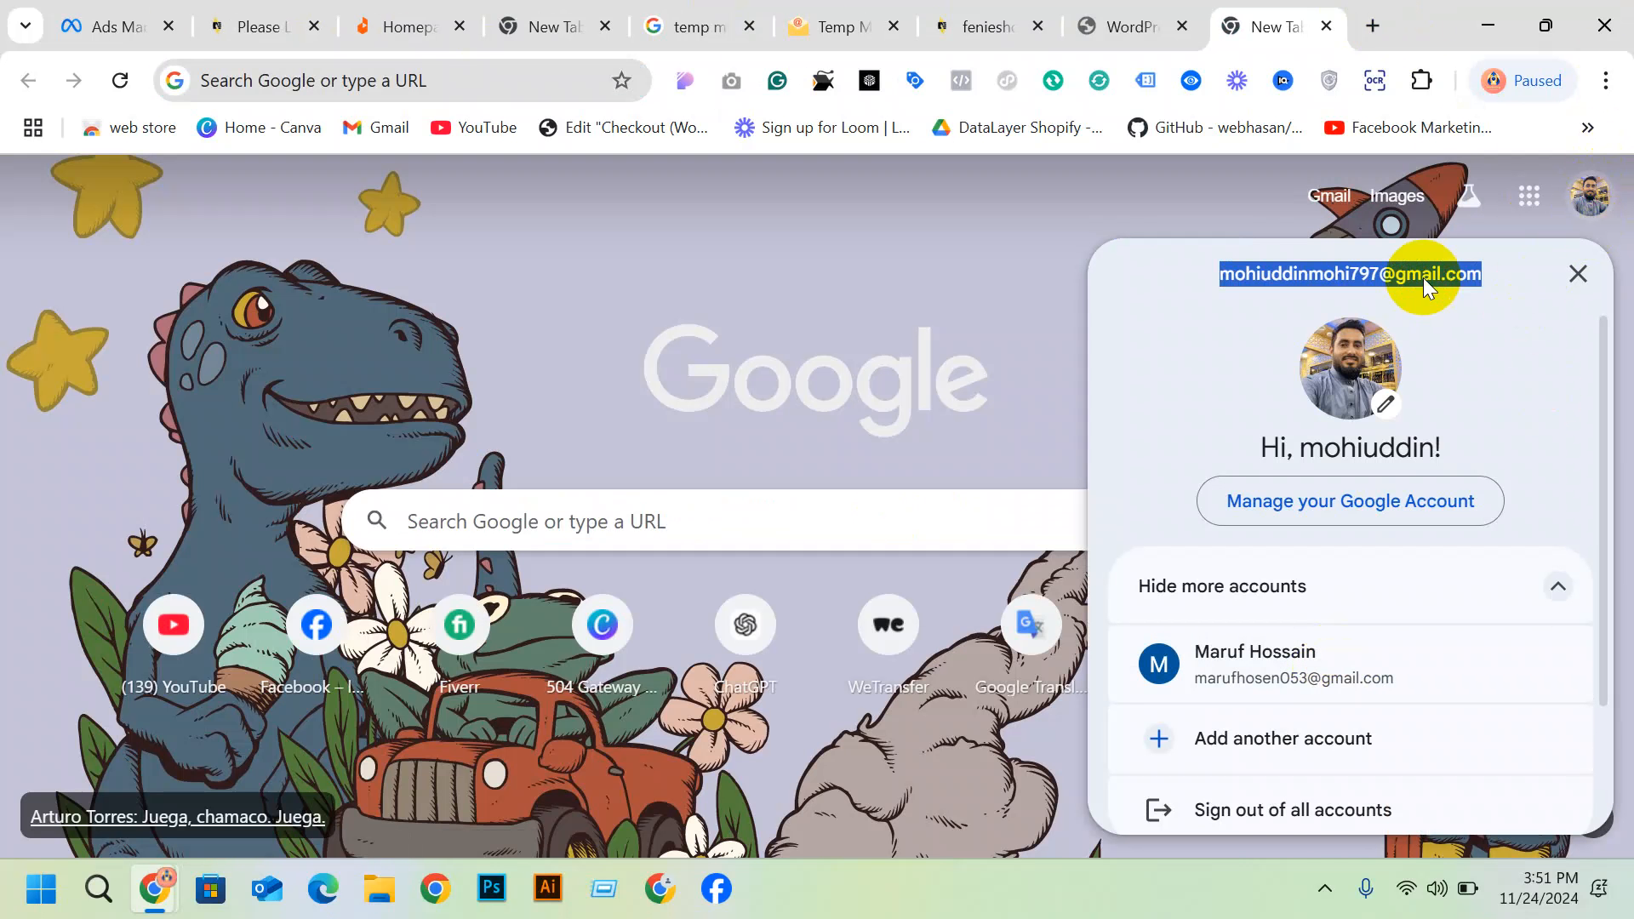
right_click(1422, 273)
left_click(1233, 312)
left_click(1115, 15)
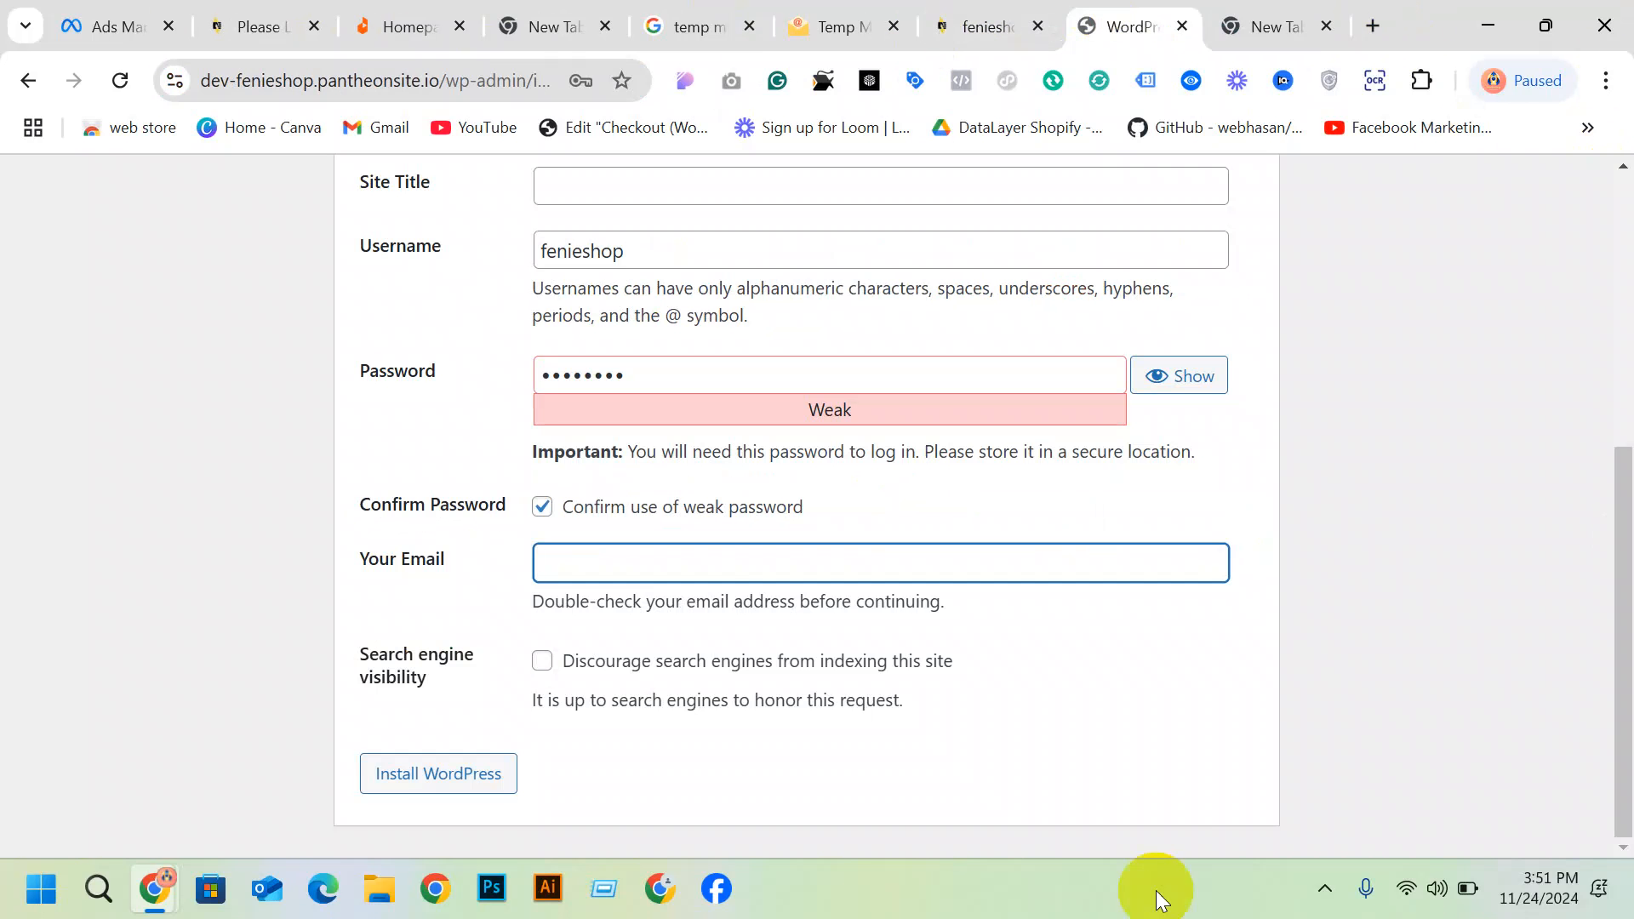
Paste the e-mail, install WordPress, save the login in Chrome, and go to Log In
key("ctrl+v")
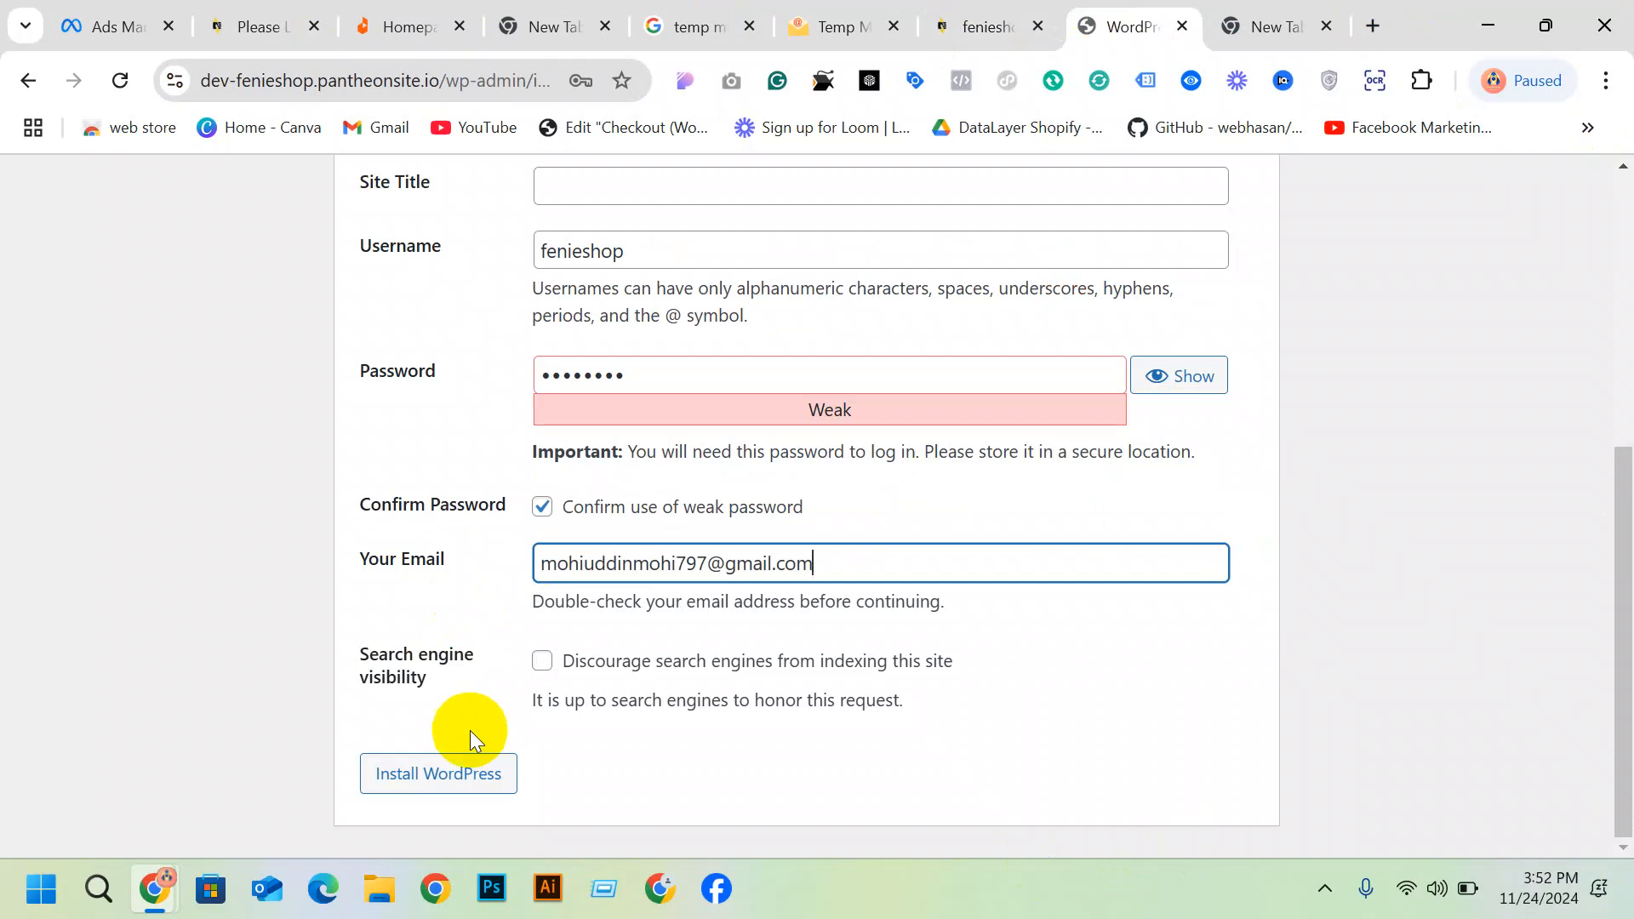
left_click(219, 501)
scroll(493, 447, "up", 3)
scroll(541, 479, "down", 3)
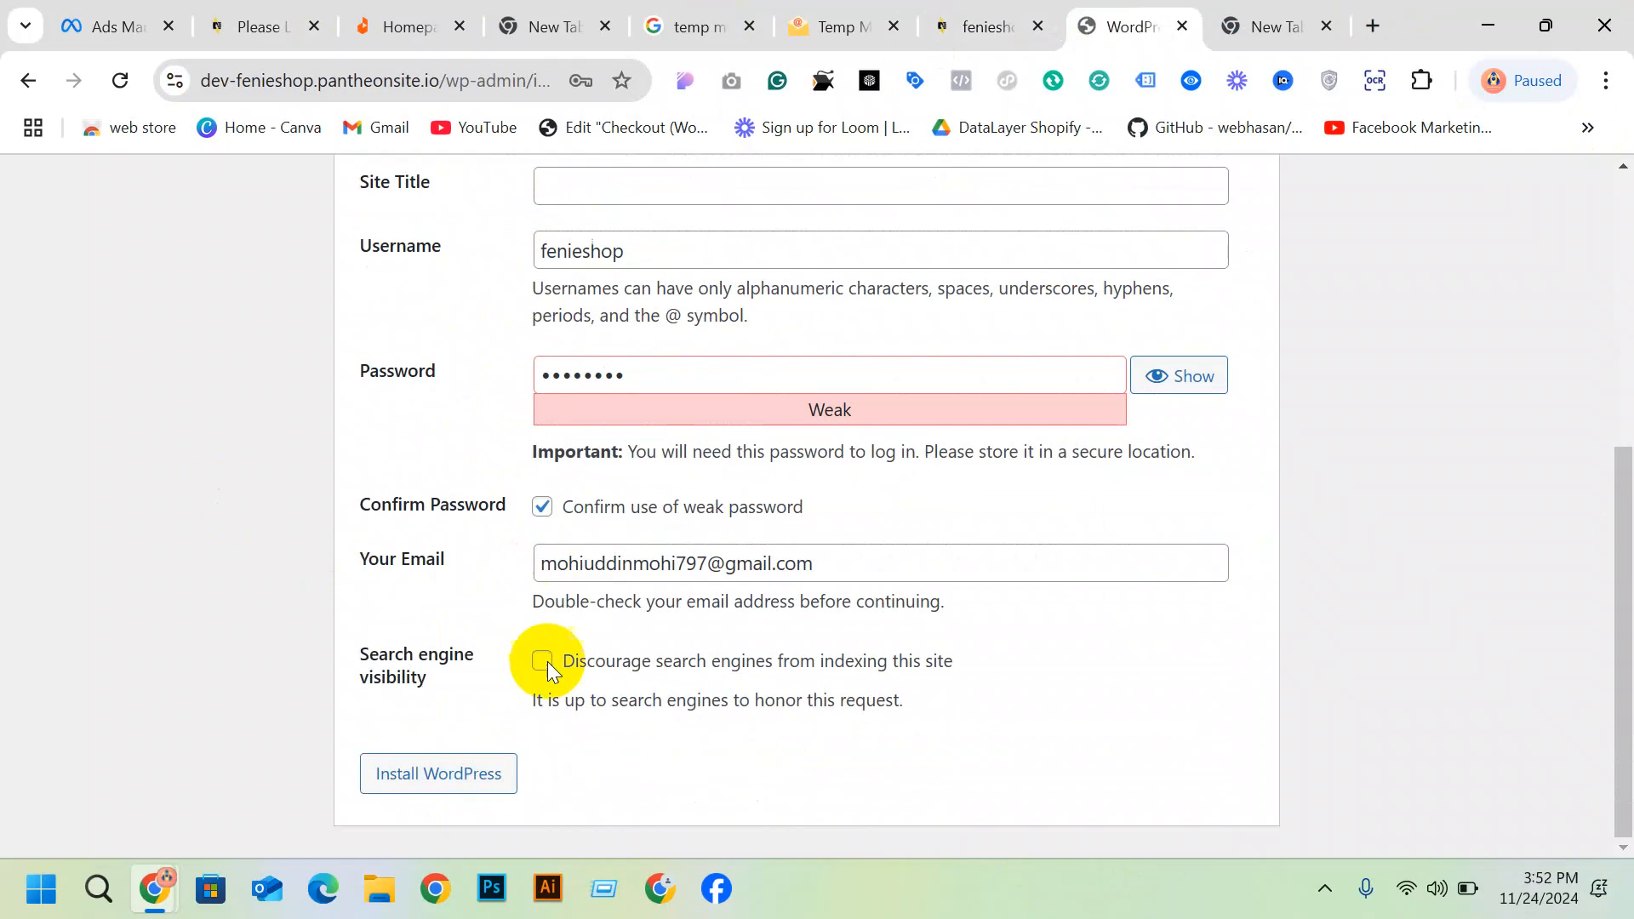
left_click(423, 776)
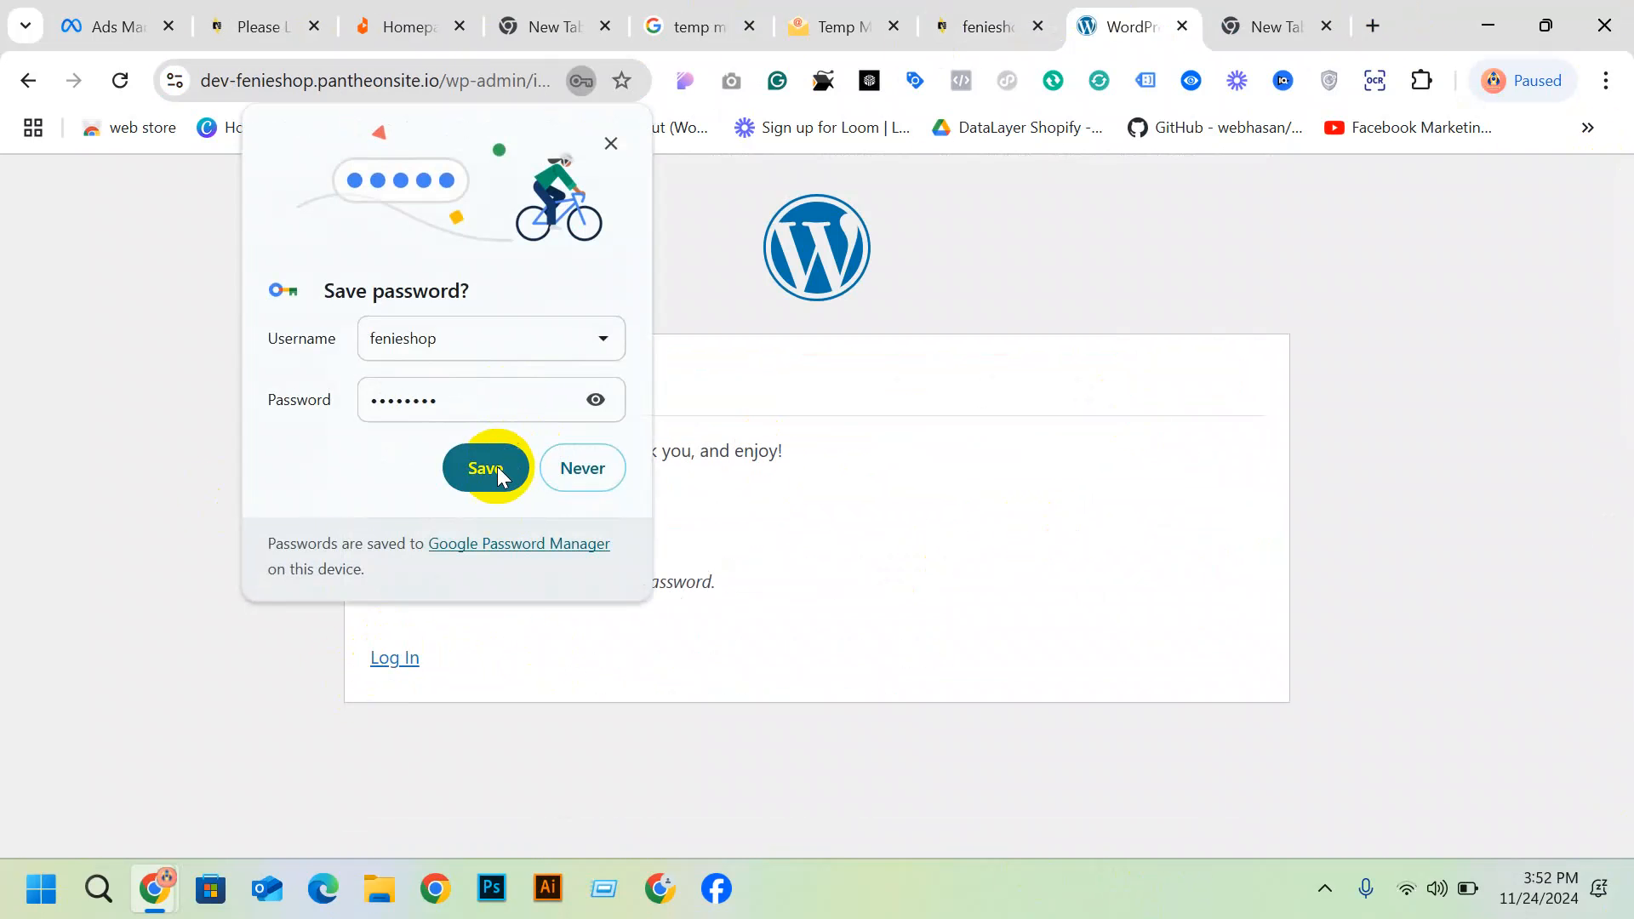
left_click(496, 468)
left_click(377, 660)
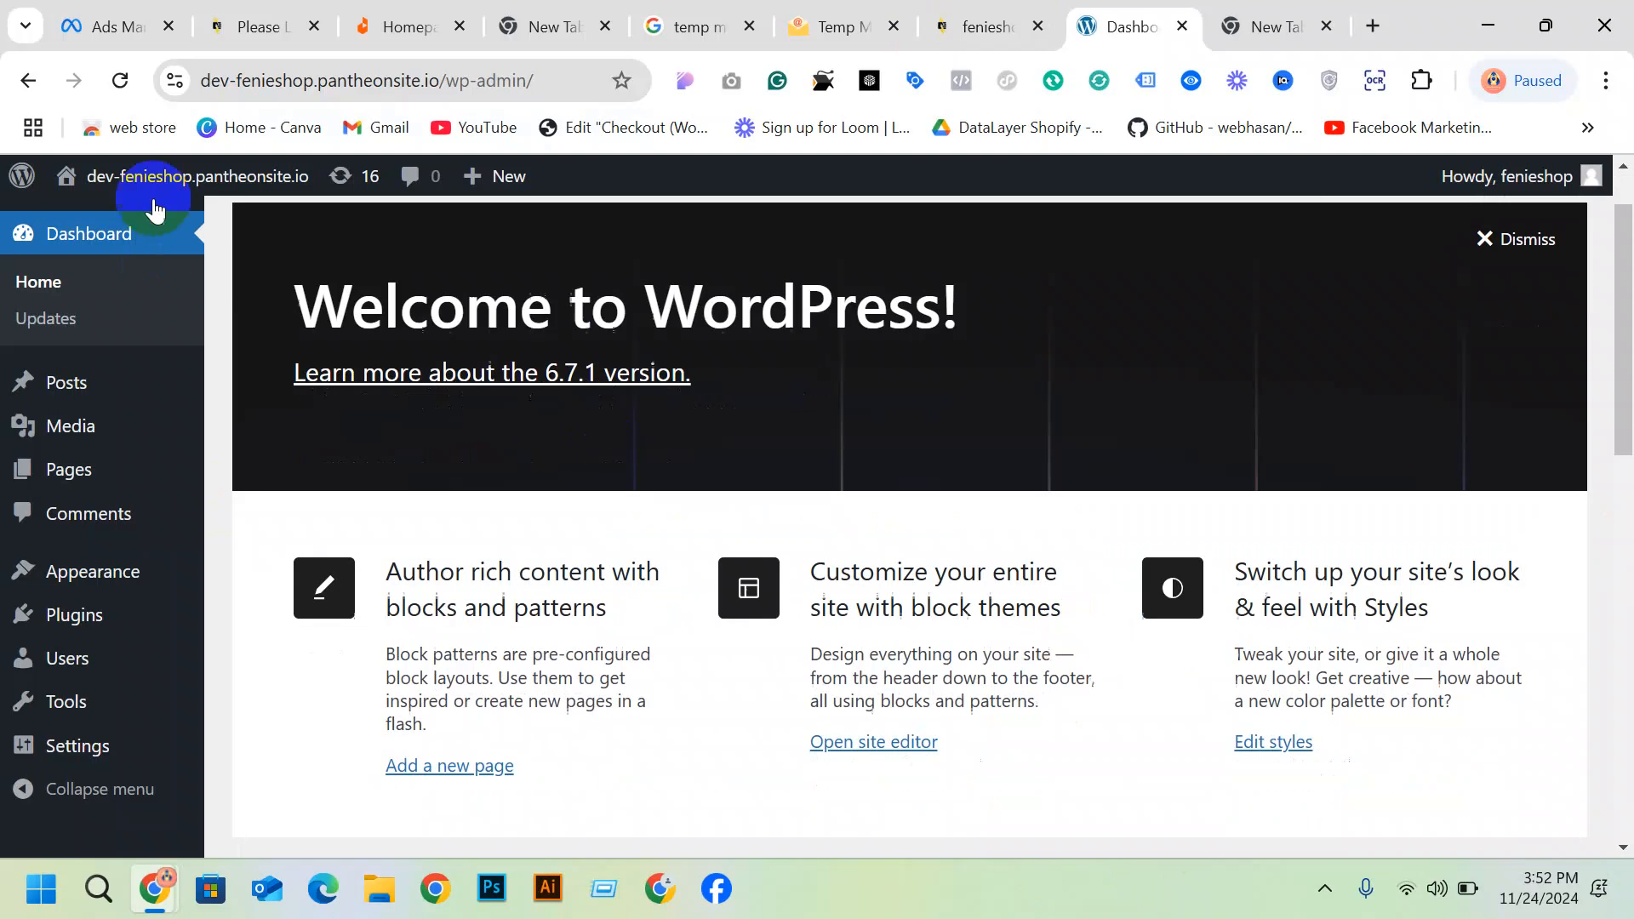
Copy the site address from the Dashboard and load the fenieshop front page in a new tab
scroll(151, 425, "down", 8)
scroll(995, 412, "down", 3)
scroll(718, 368, "up", 10)
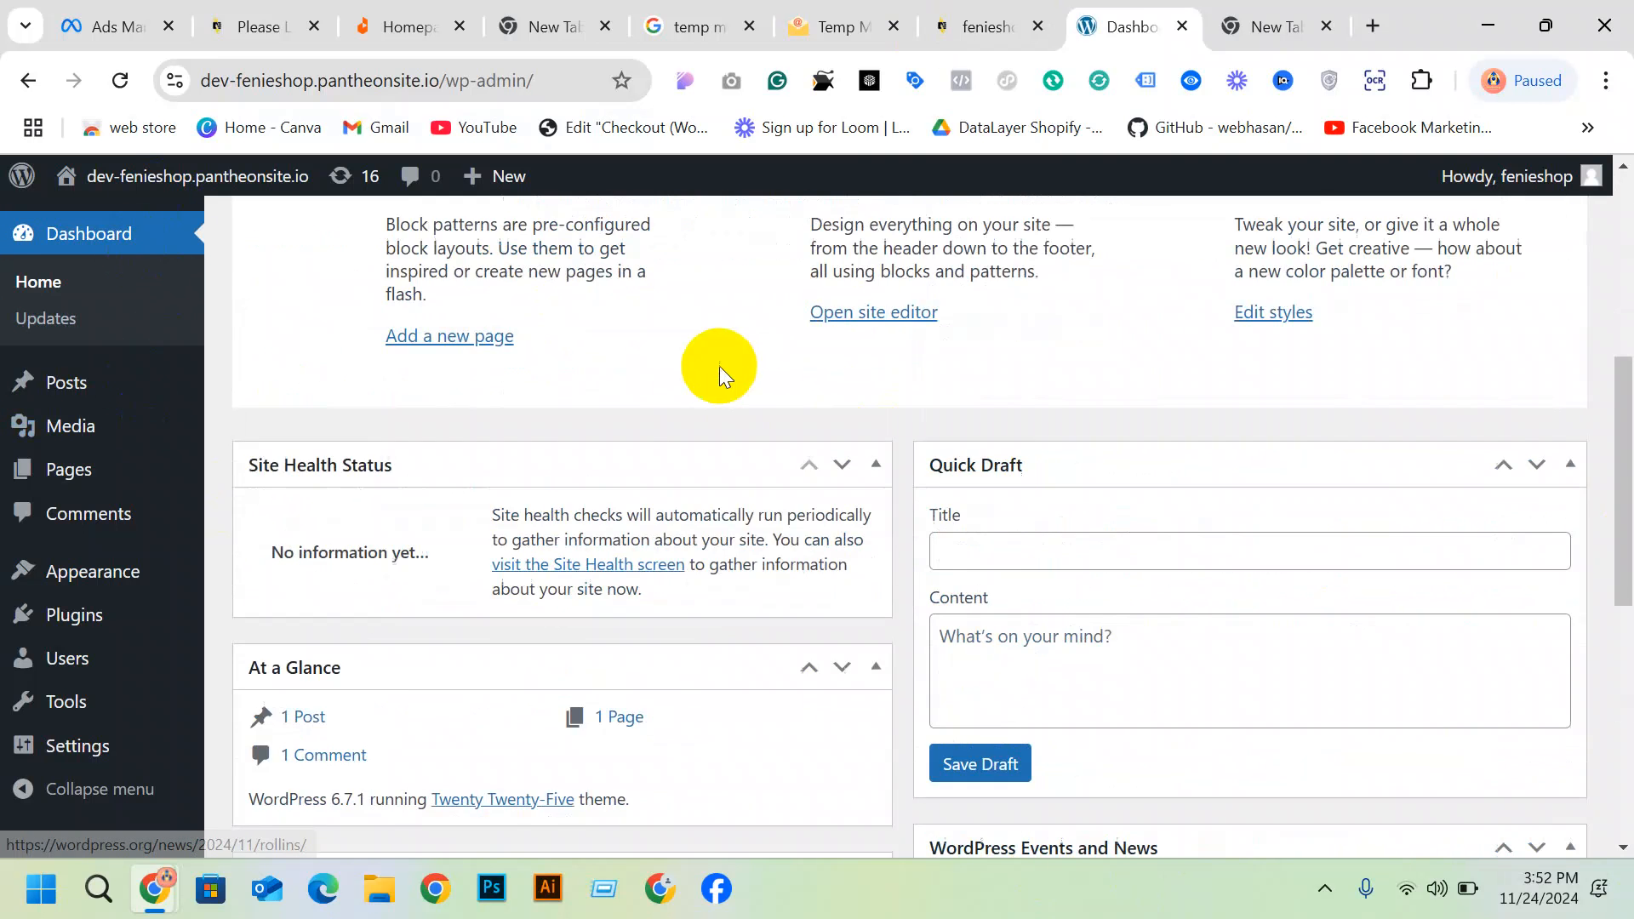
scroll(820, 416, "up", 2)
left_click(1017, 28)
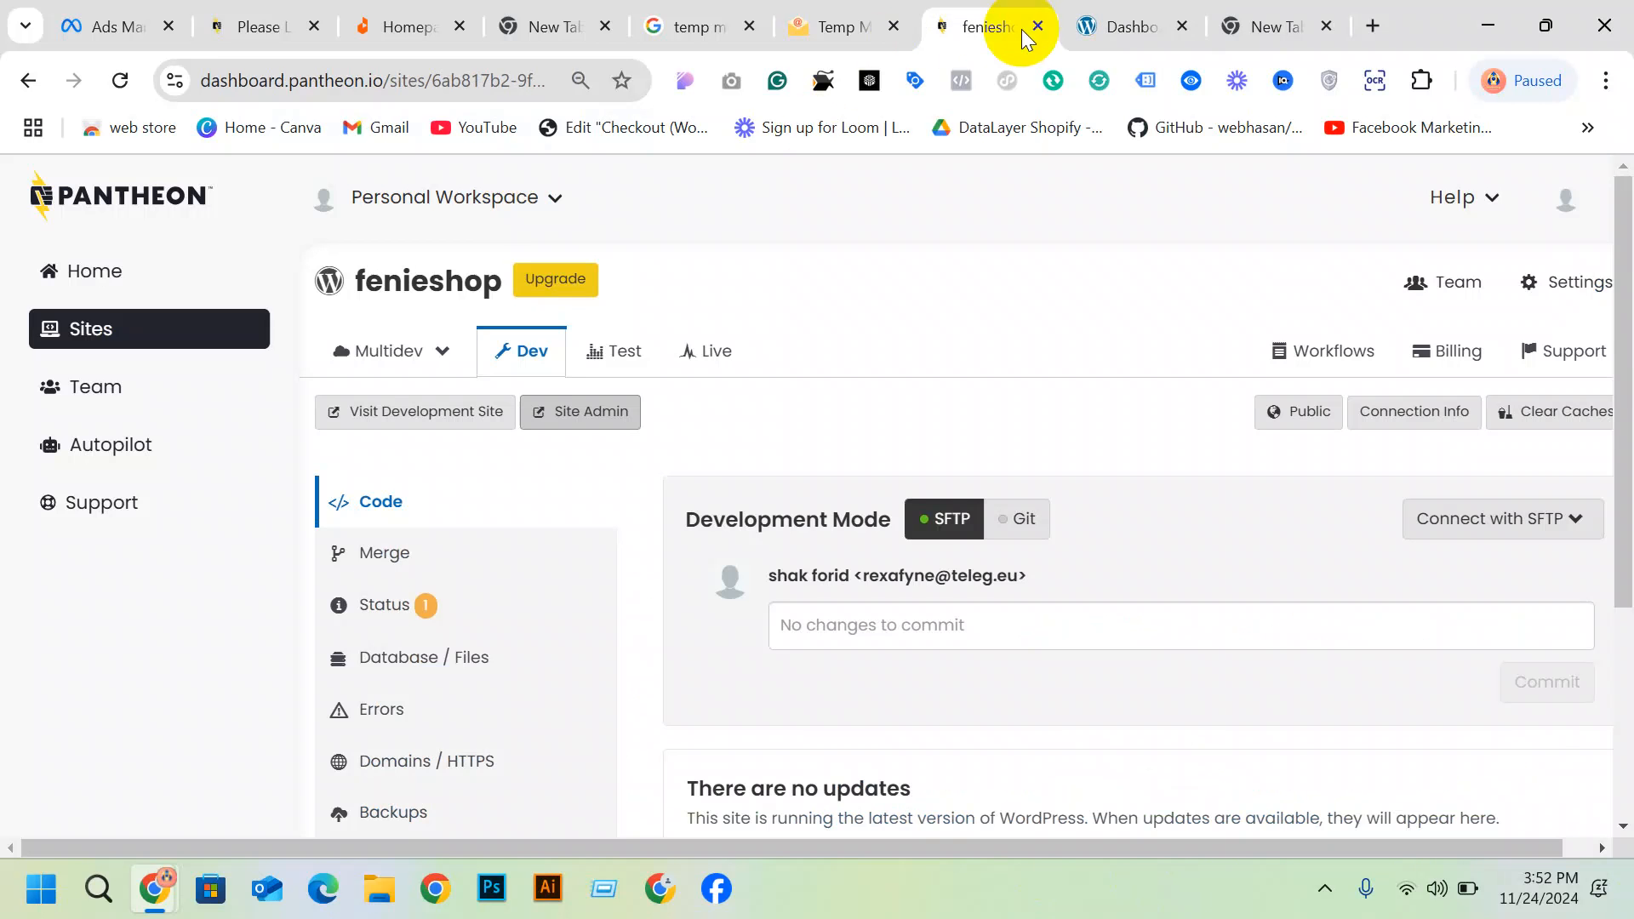
left_click(1127, 26)
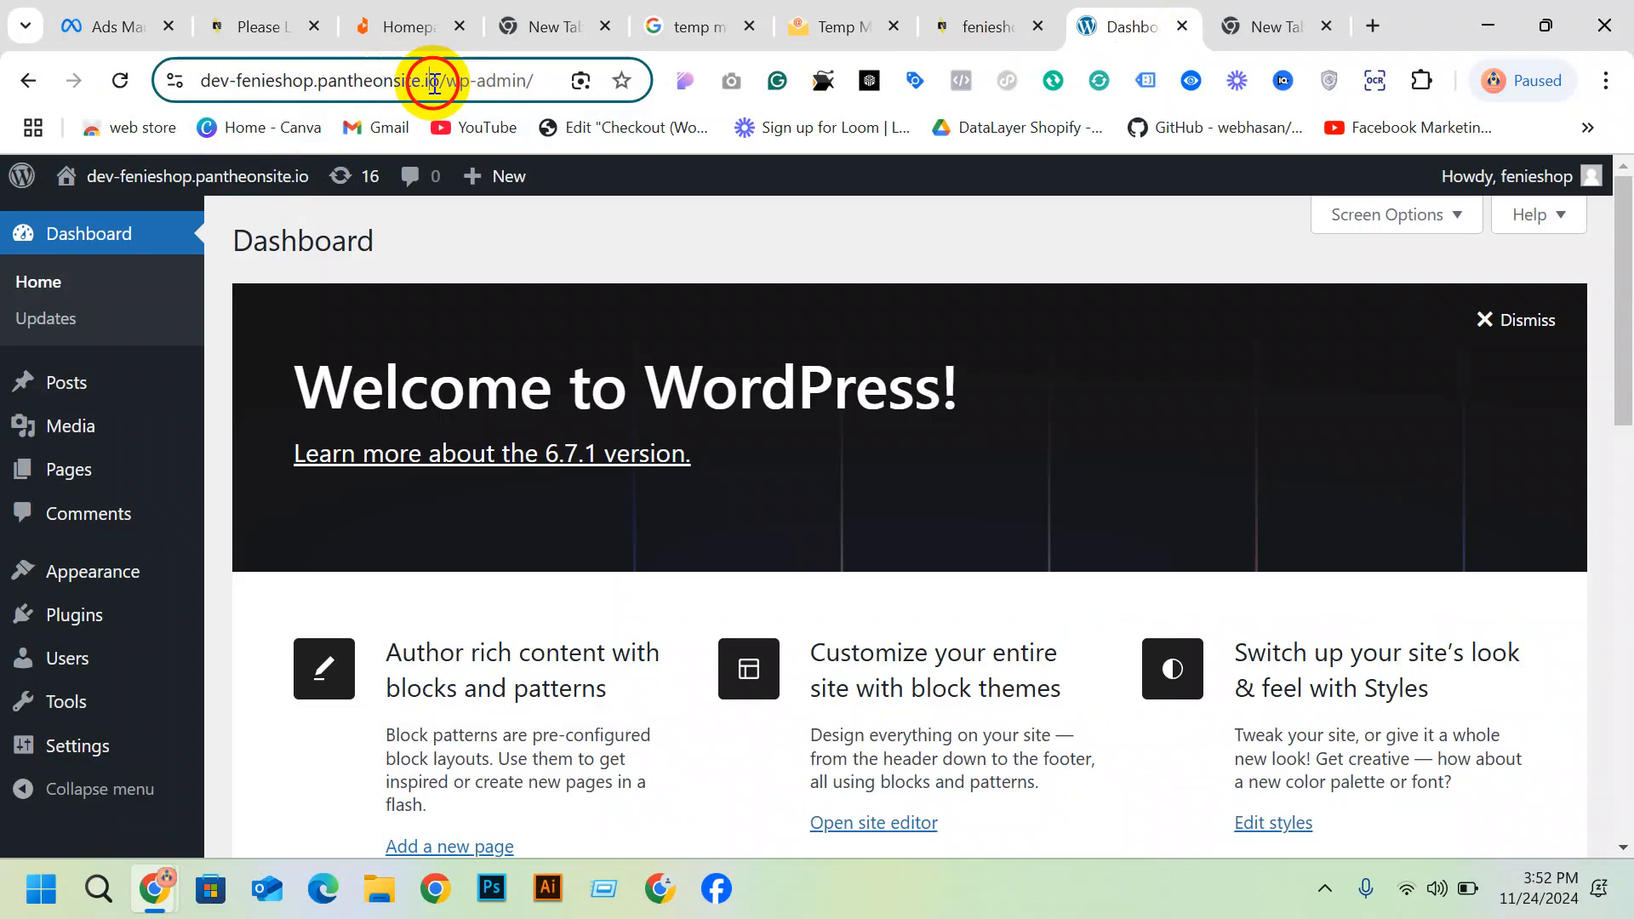
left_click_drag(383, 80, 99, 99)
key("ctrl+c")
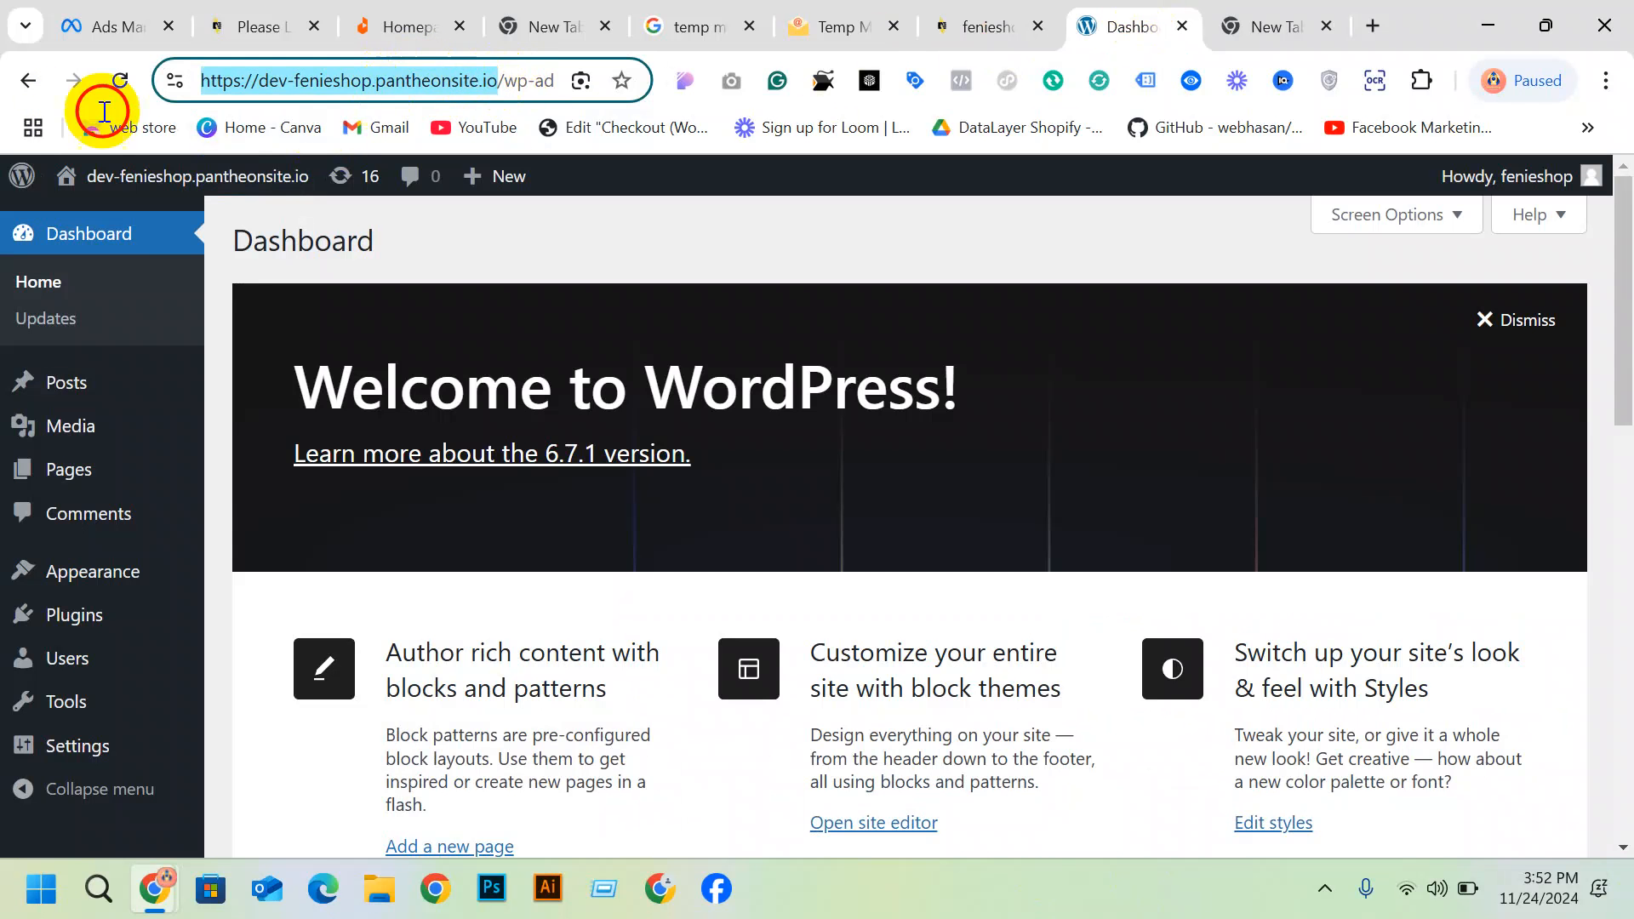
left_click(1372, 26)
key("ctrl+v")
key("Return")
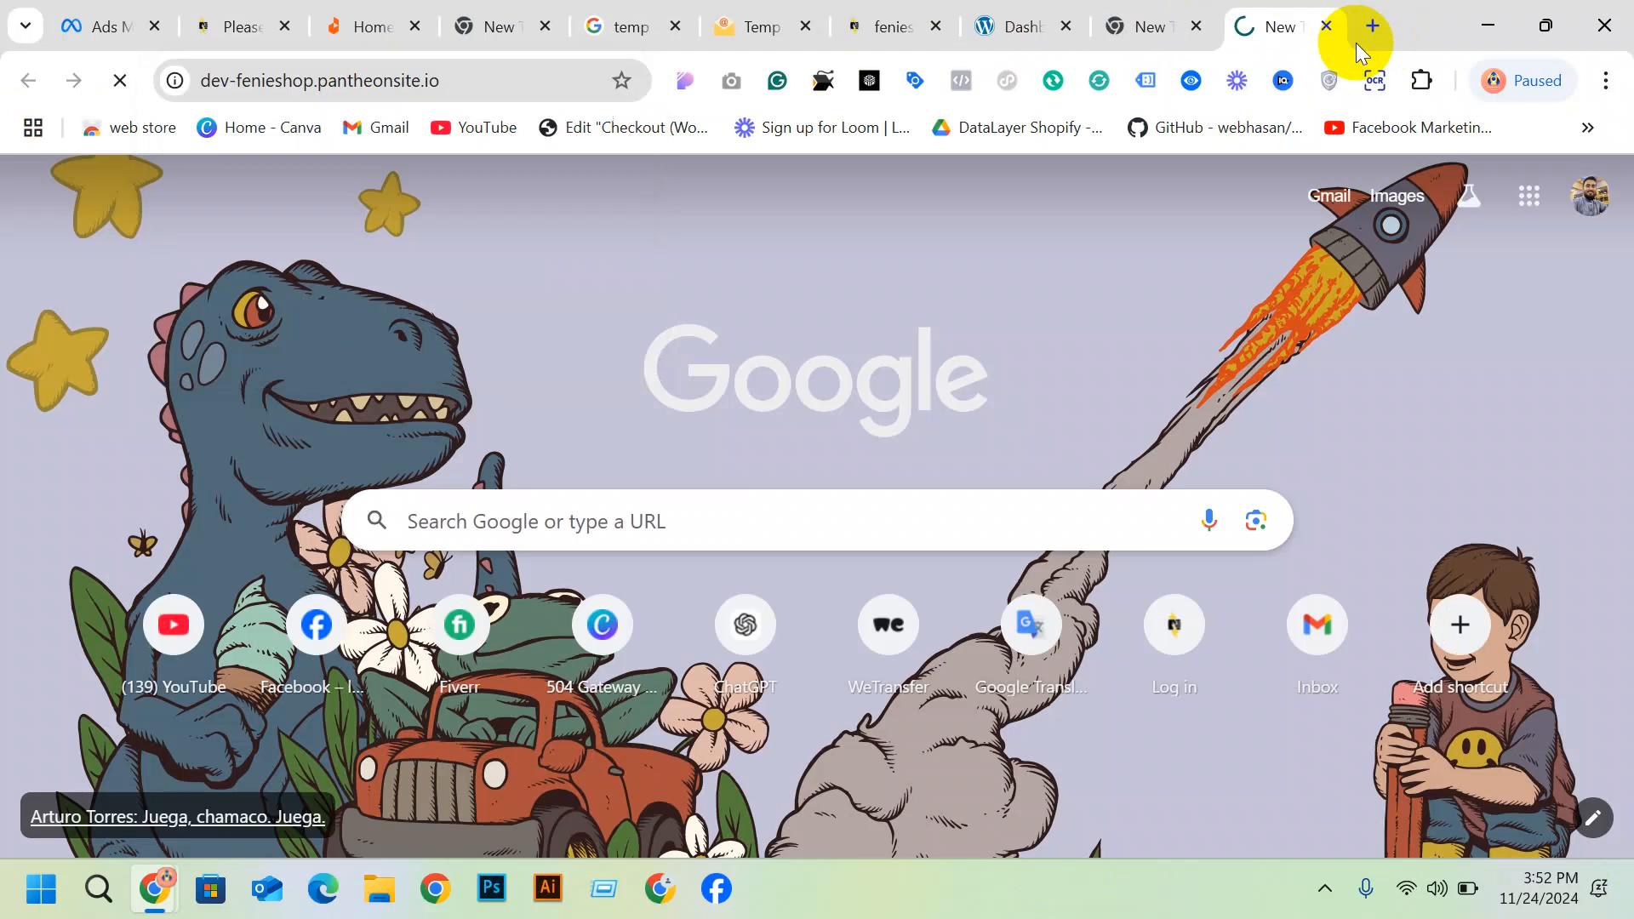
scroll(1009, 455, "down", 2)
scroll(1008, 455, "down", 5)
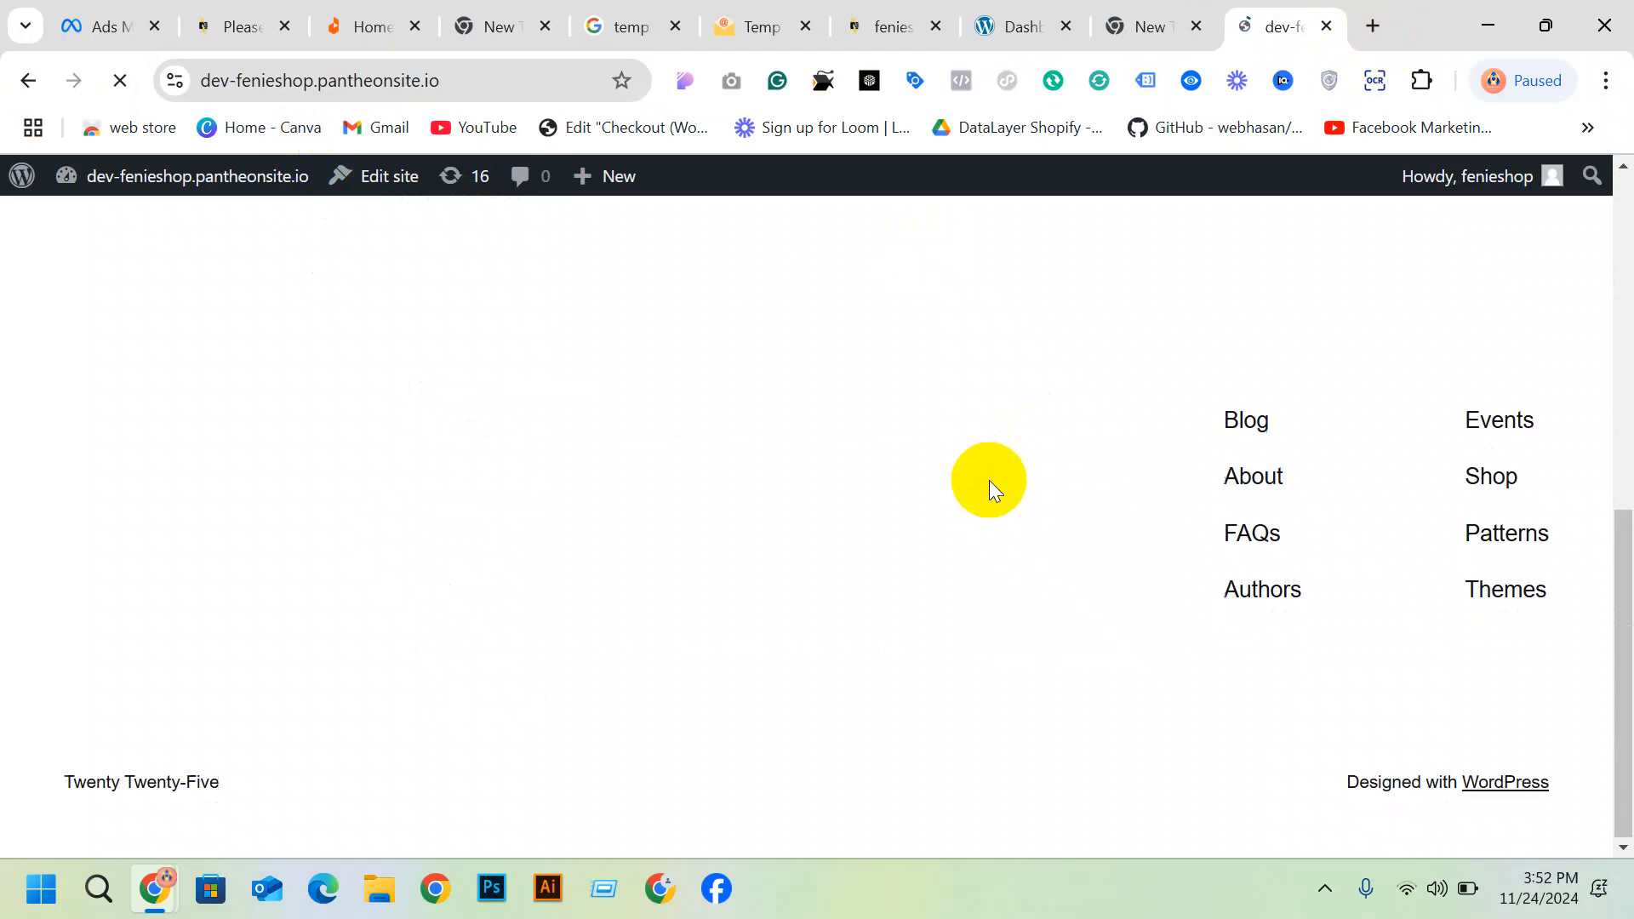
scroll(748, 299, "up", 10)
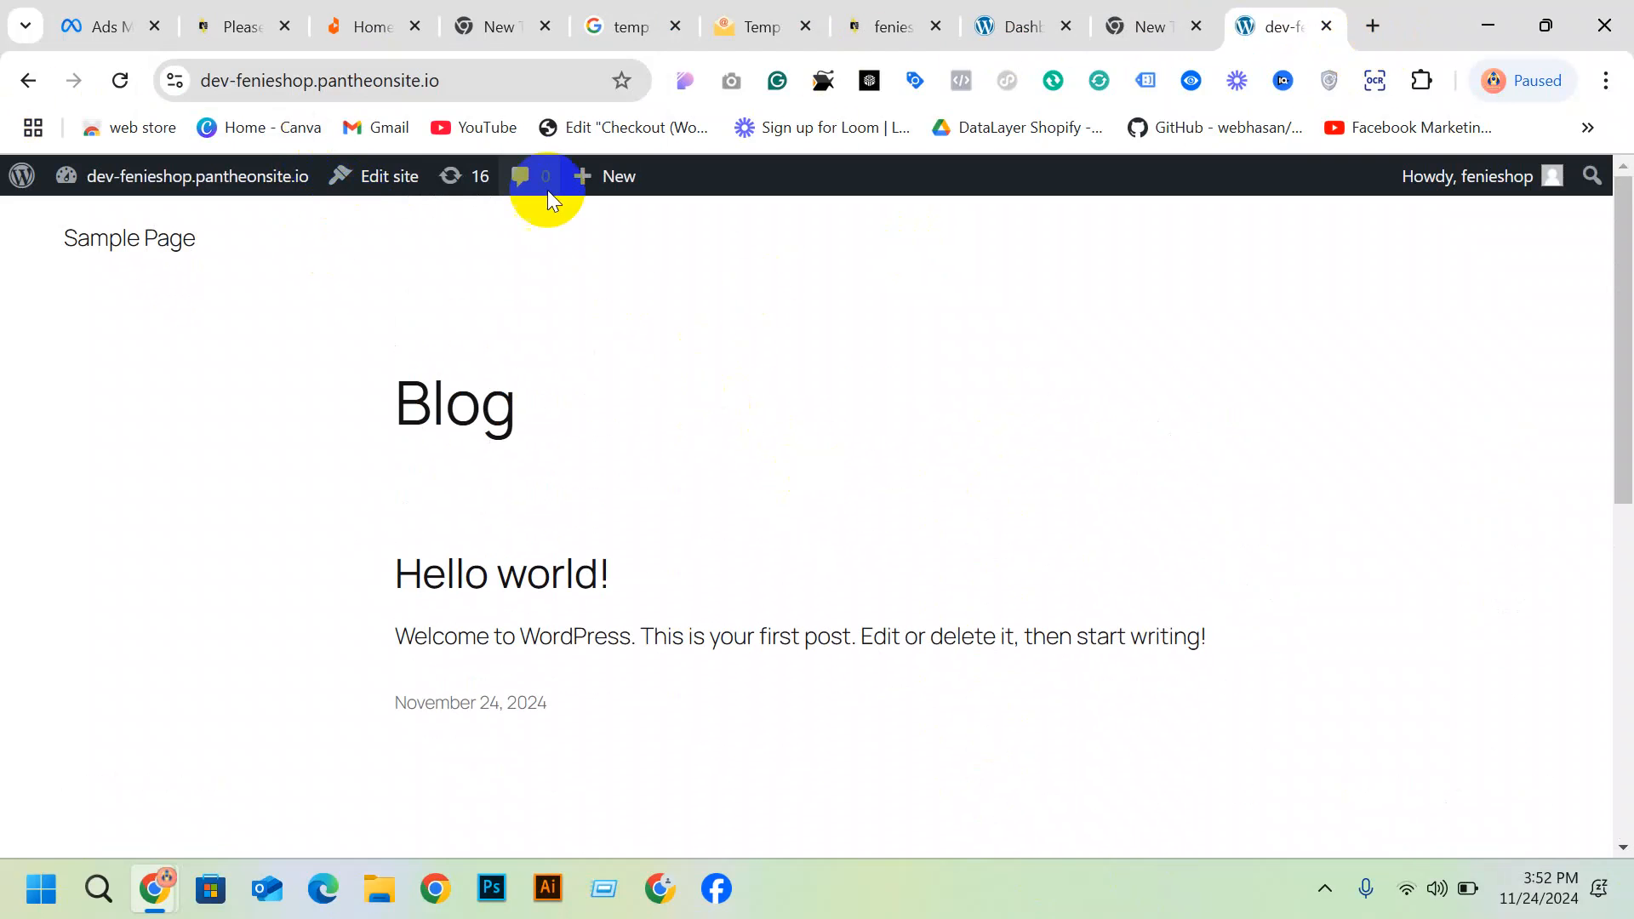
Minimize both Chrome windows to the desktop
left_click(470, 82)
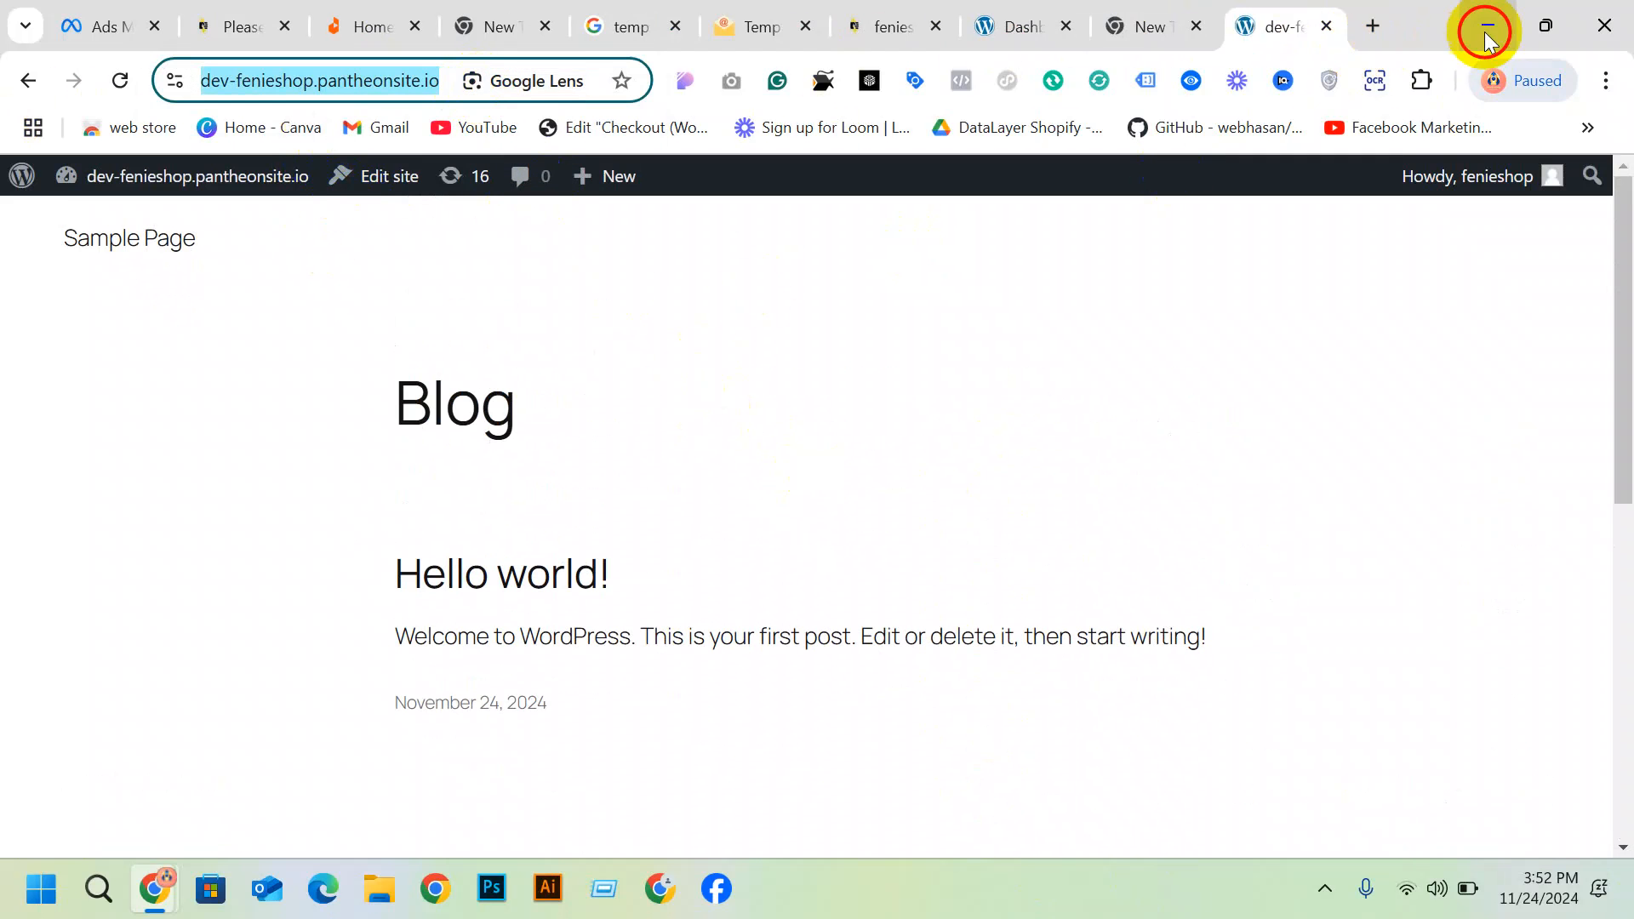
left_click(1487, 35)
left_click(1469, 25)
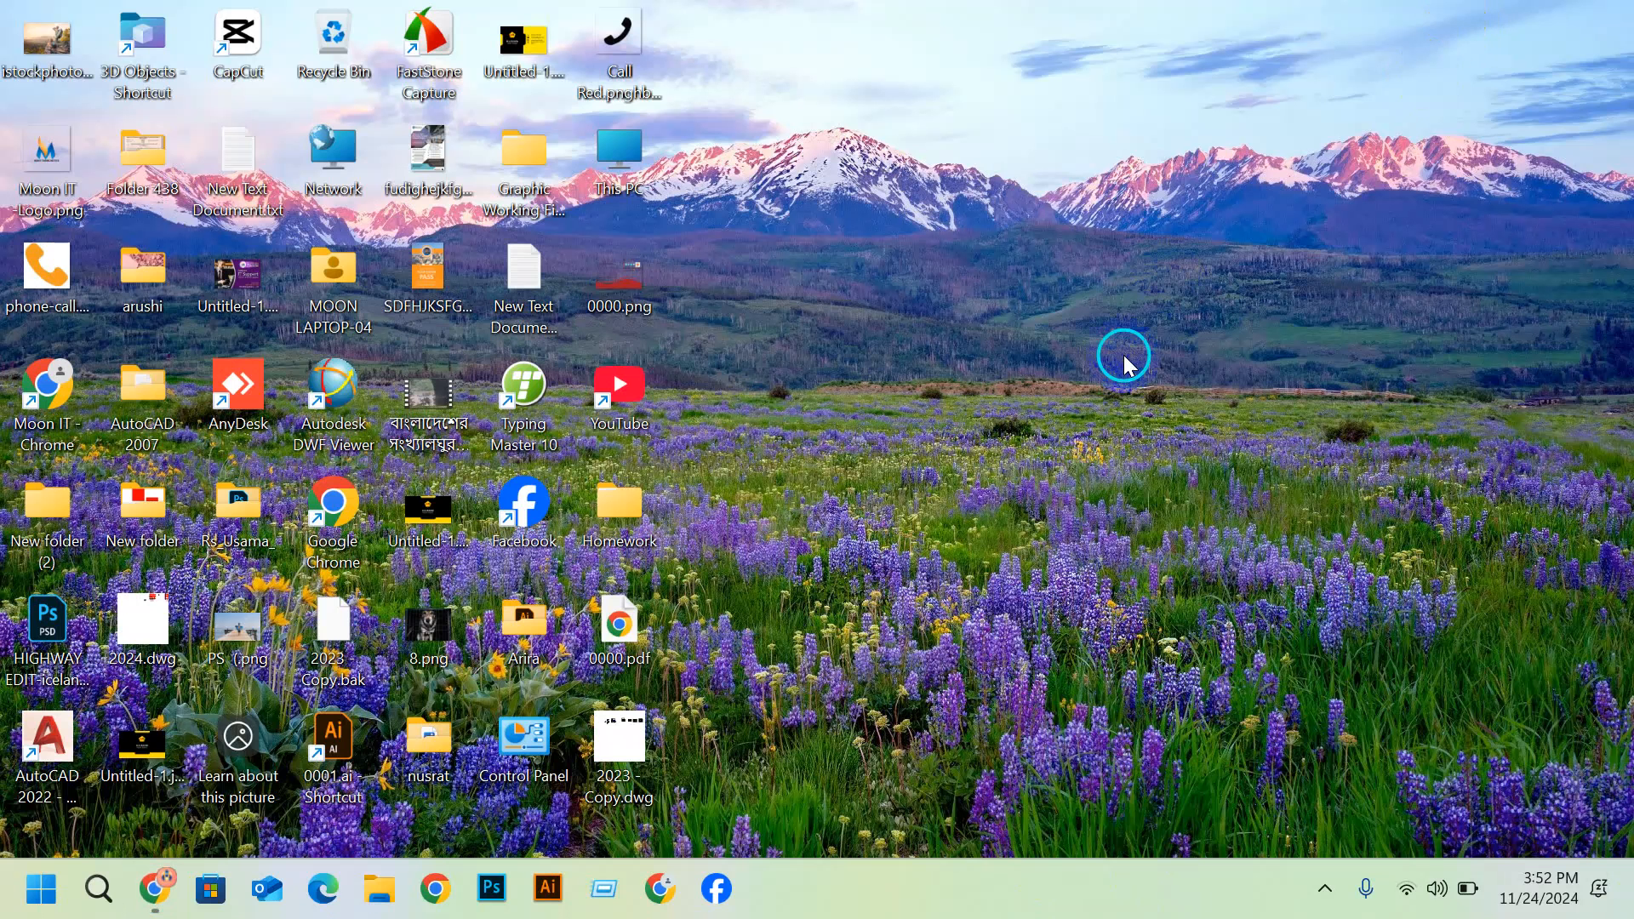
Create a new desktop text document named 'wordpress website.txt'
left_click(1158, 443)
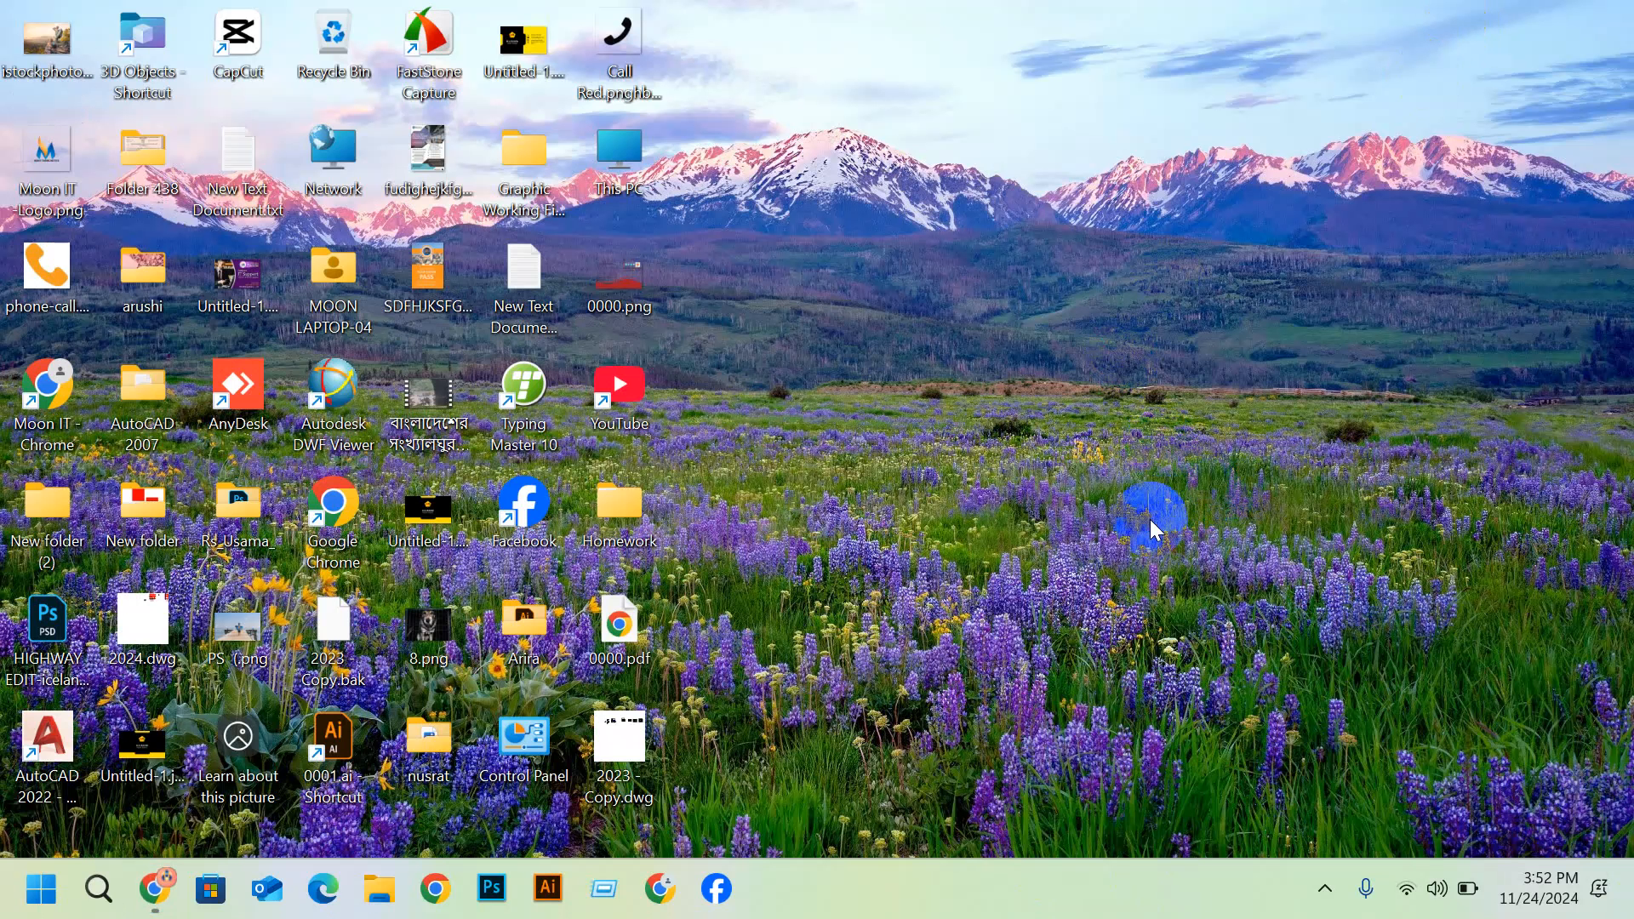
right_click(1118, 478)
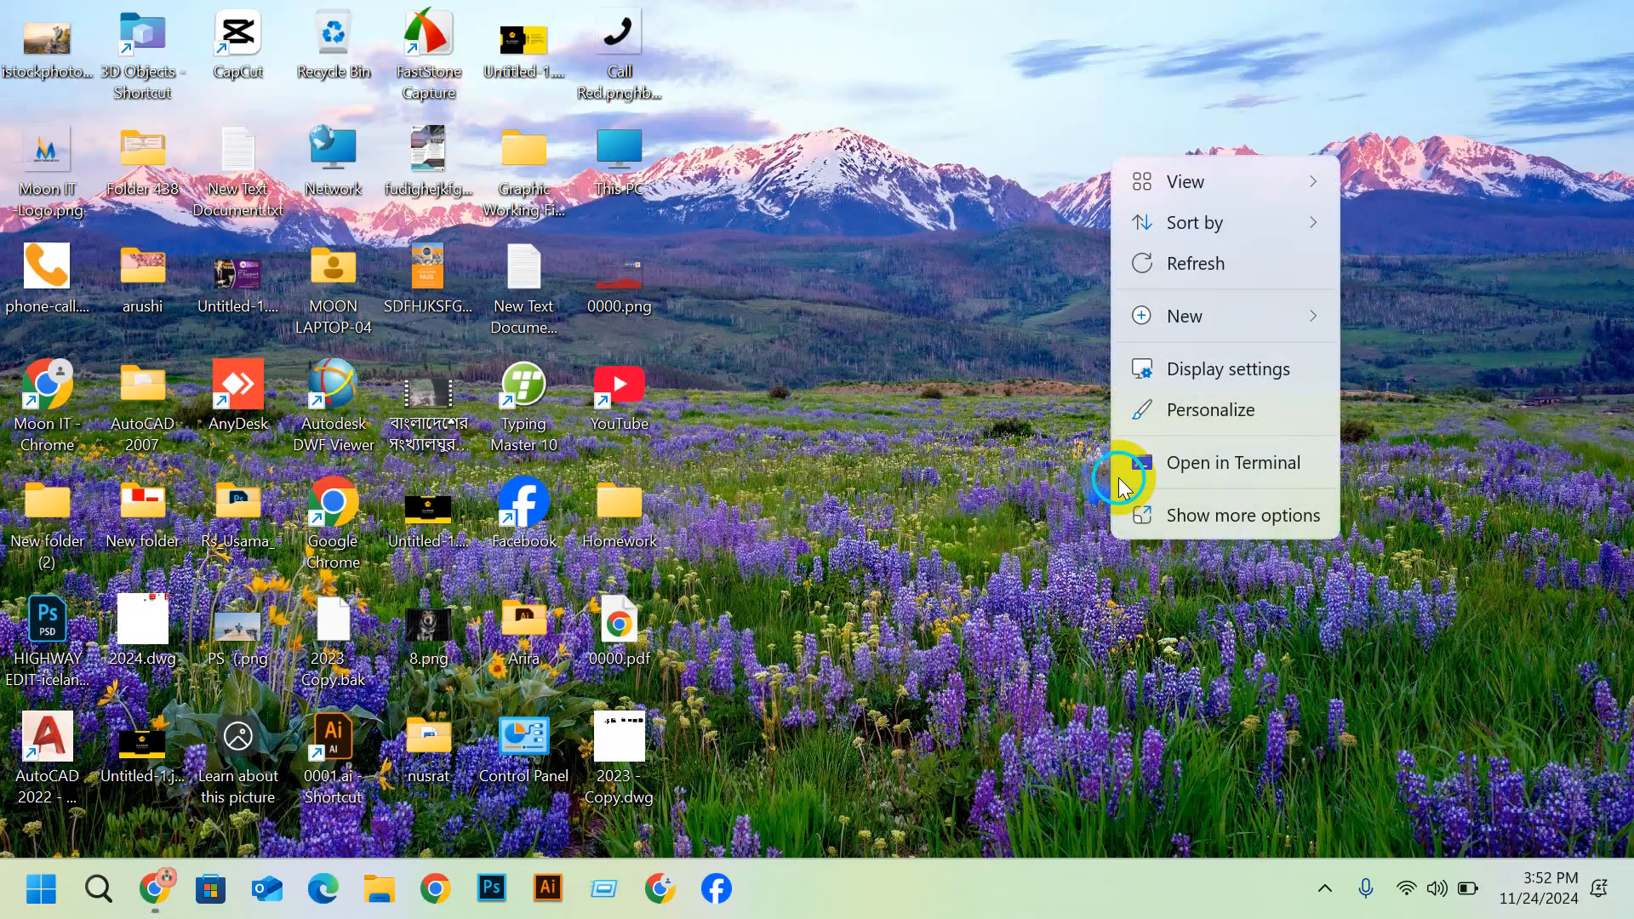
left_click(1184, 514)
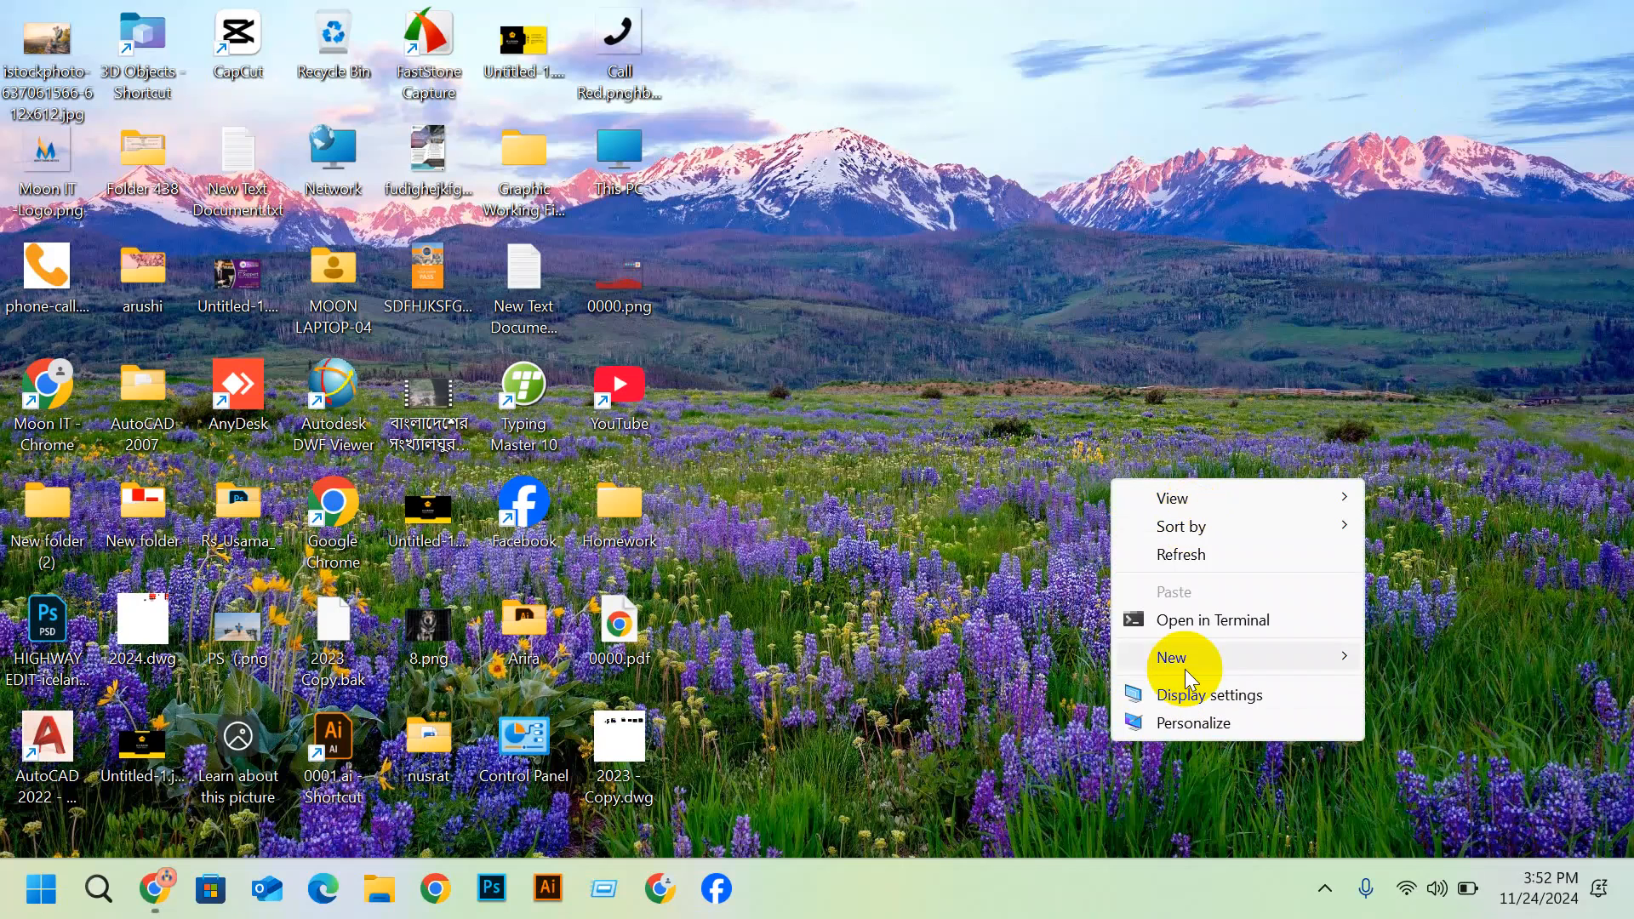
mouse_move(1184, 658)
left_click(845, 600)
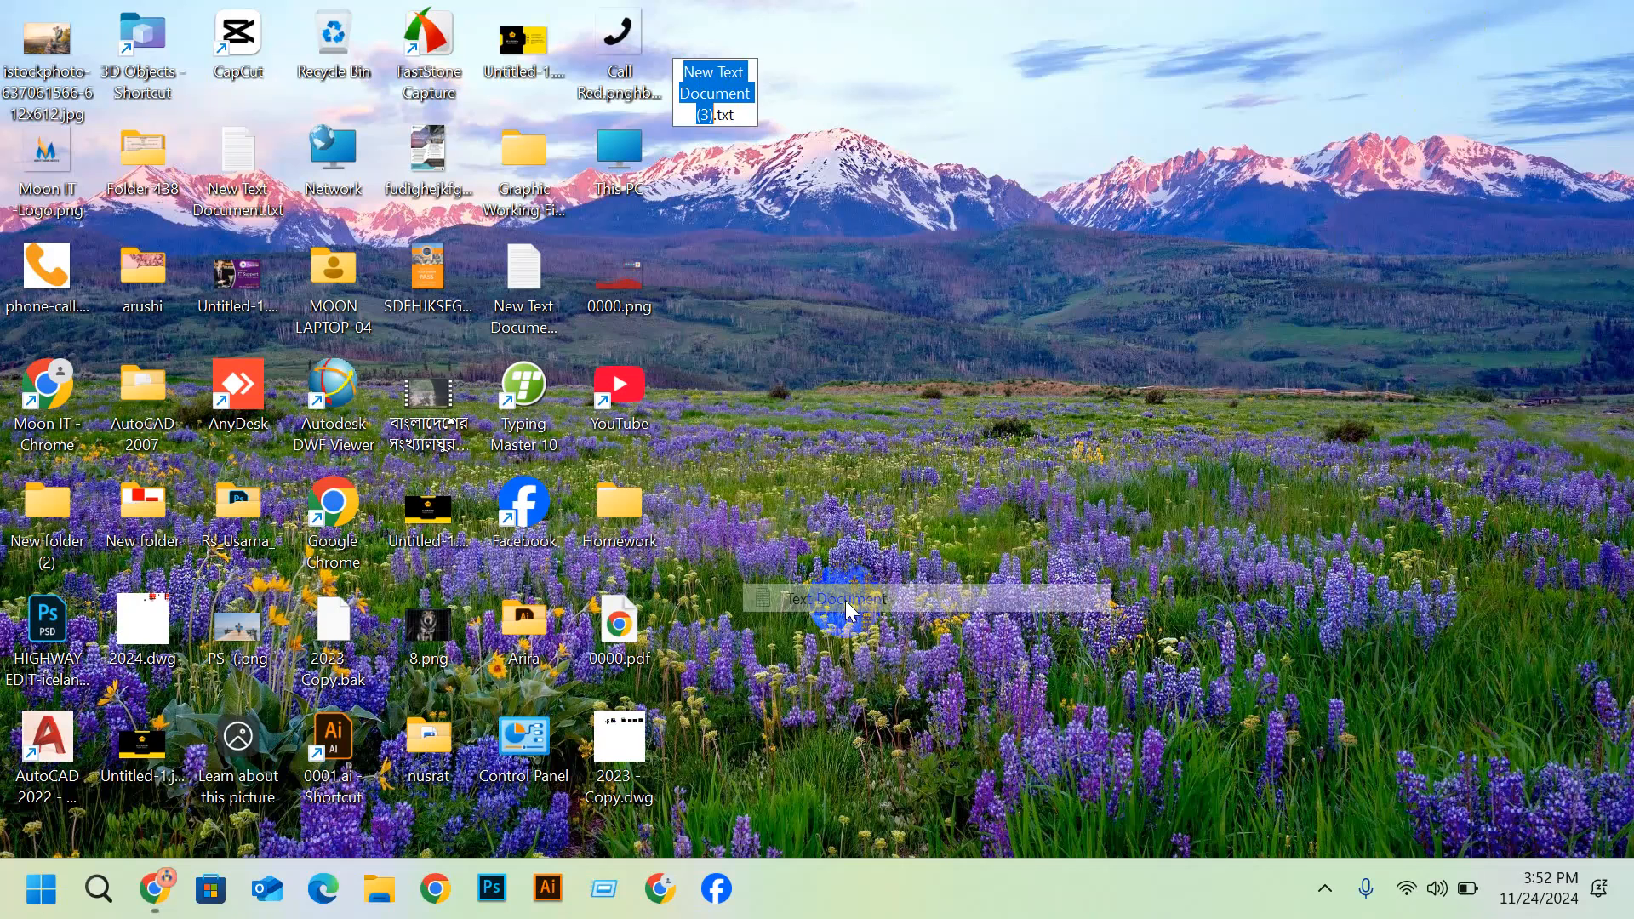
type("wo")
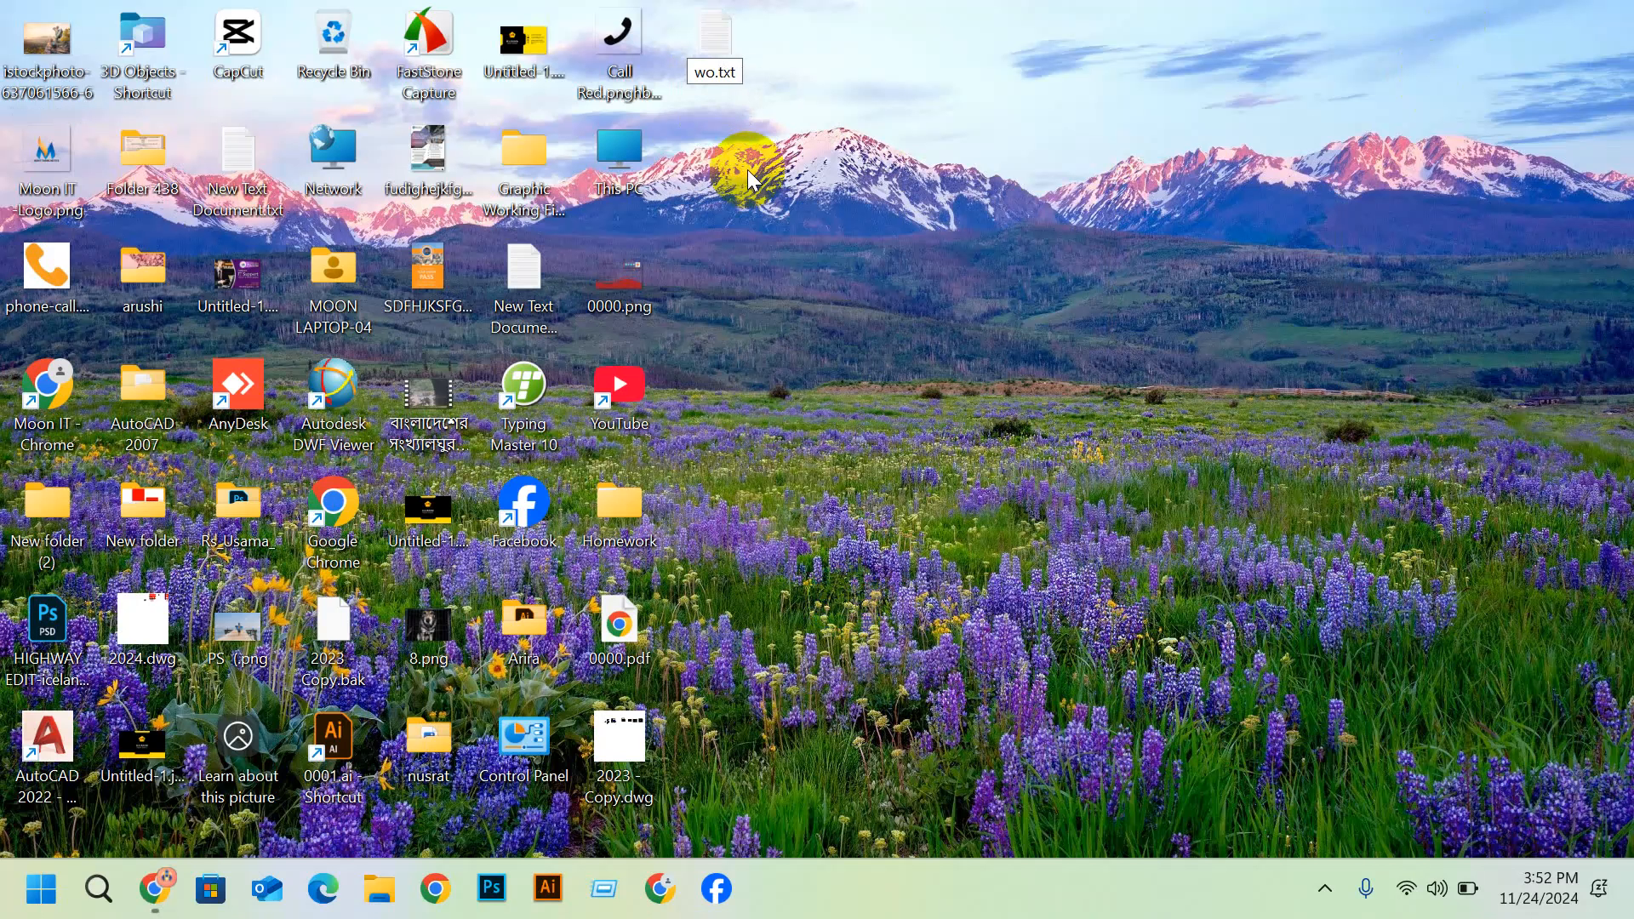
type("rdpress")
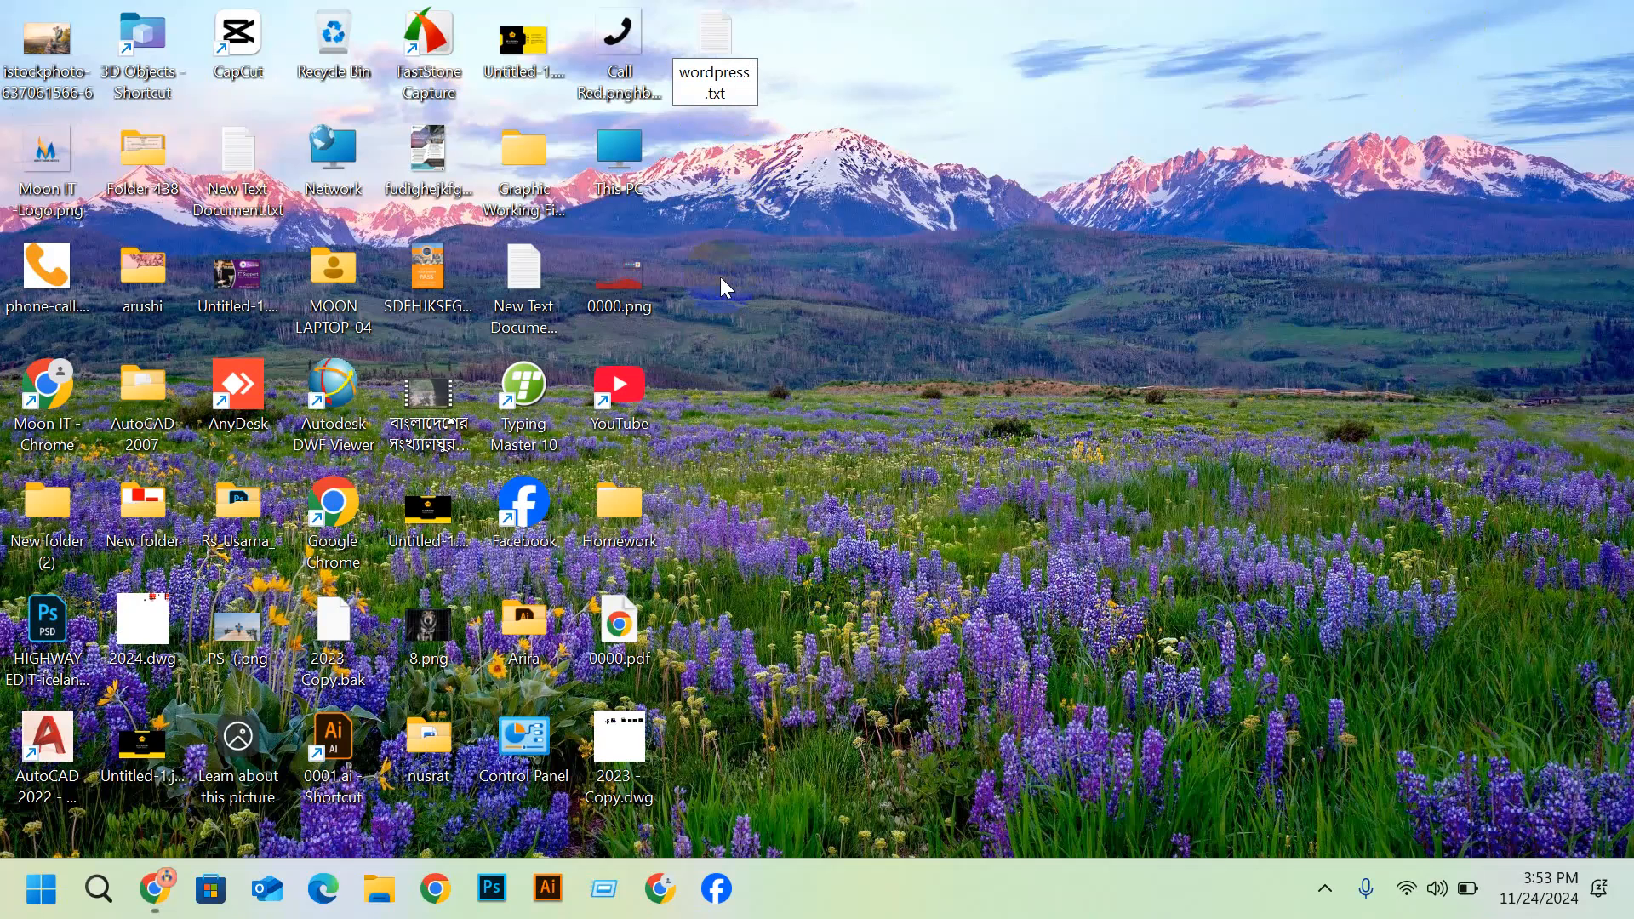
type(" web")
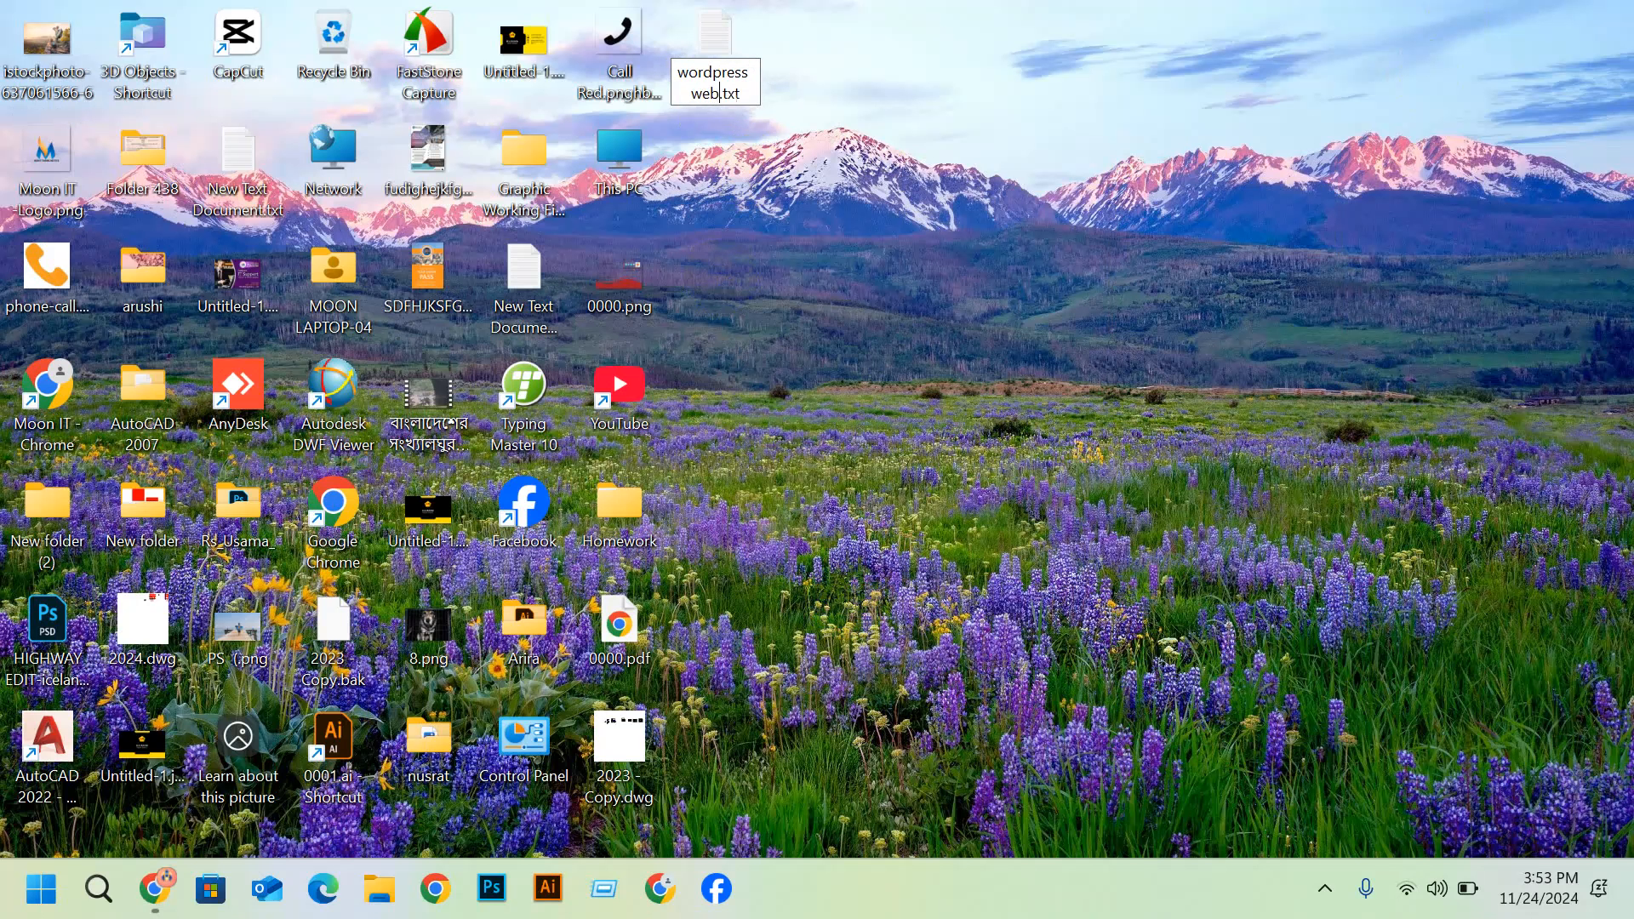
type("site")
key("Return")
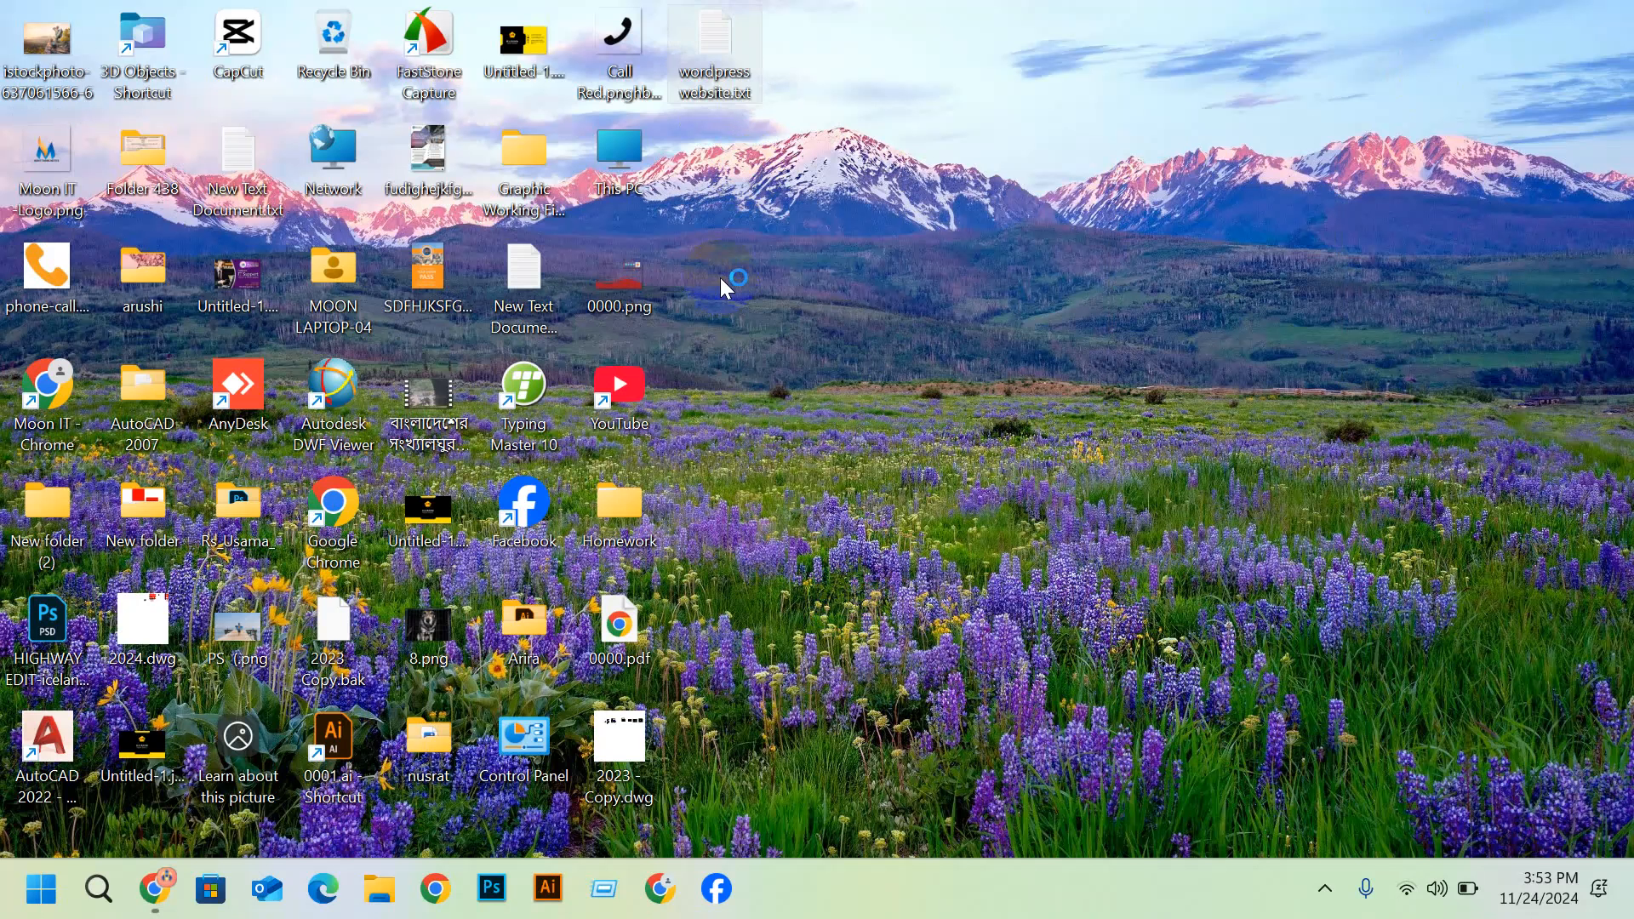
double_click(726, 91)
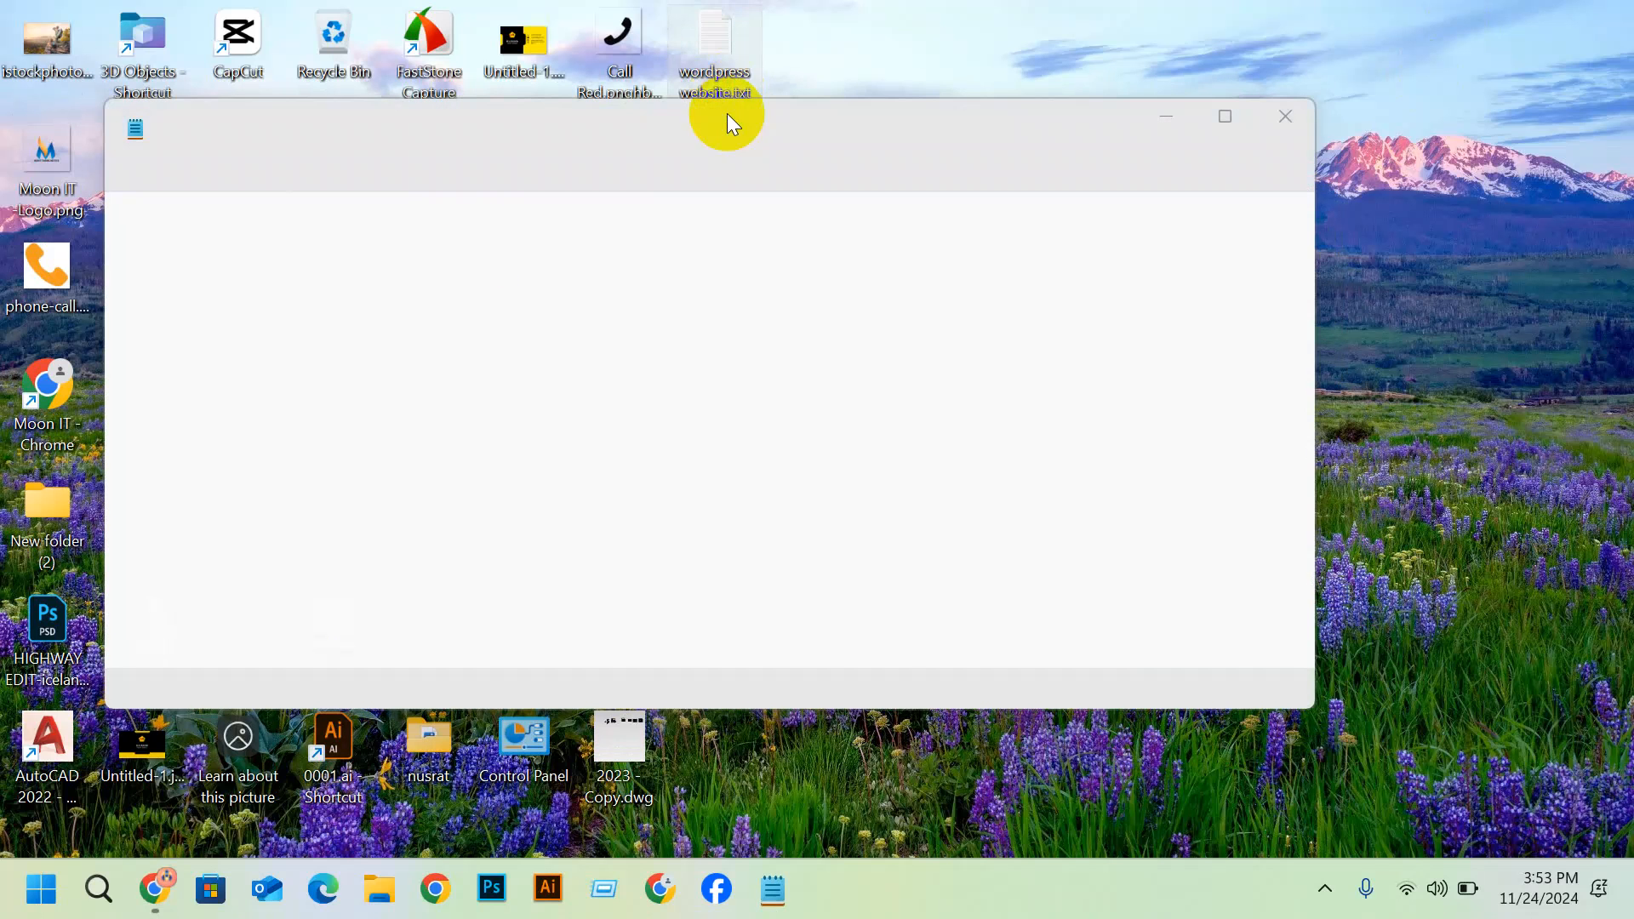
type("https://dev-fenieshop.pantheonsite.io/")
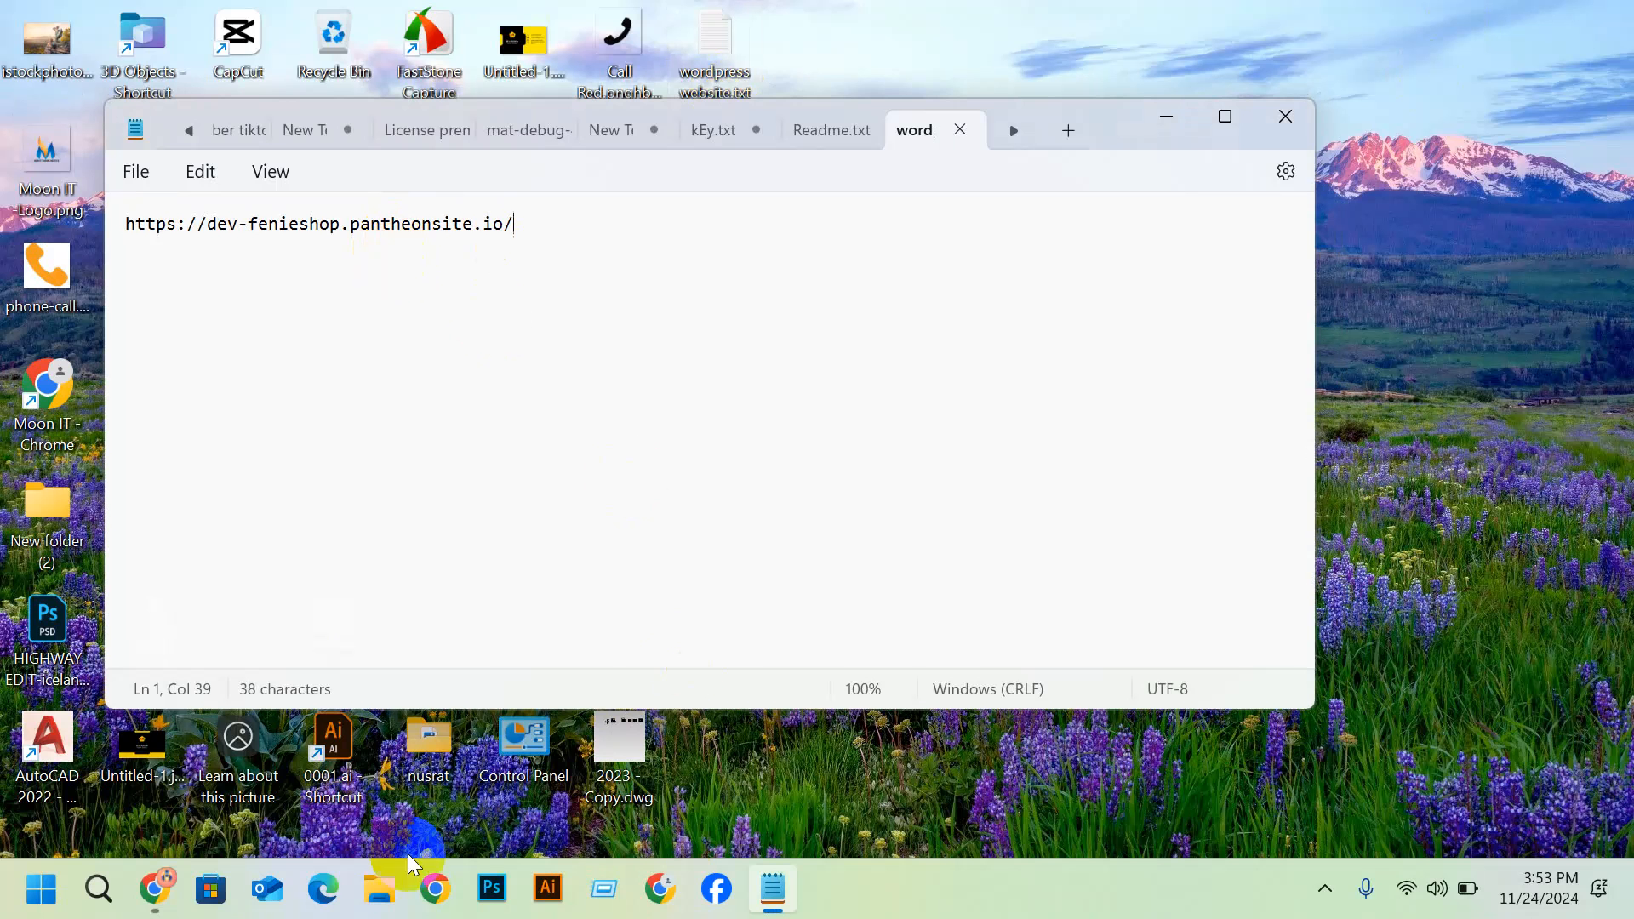
left_click(169, 890)
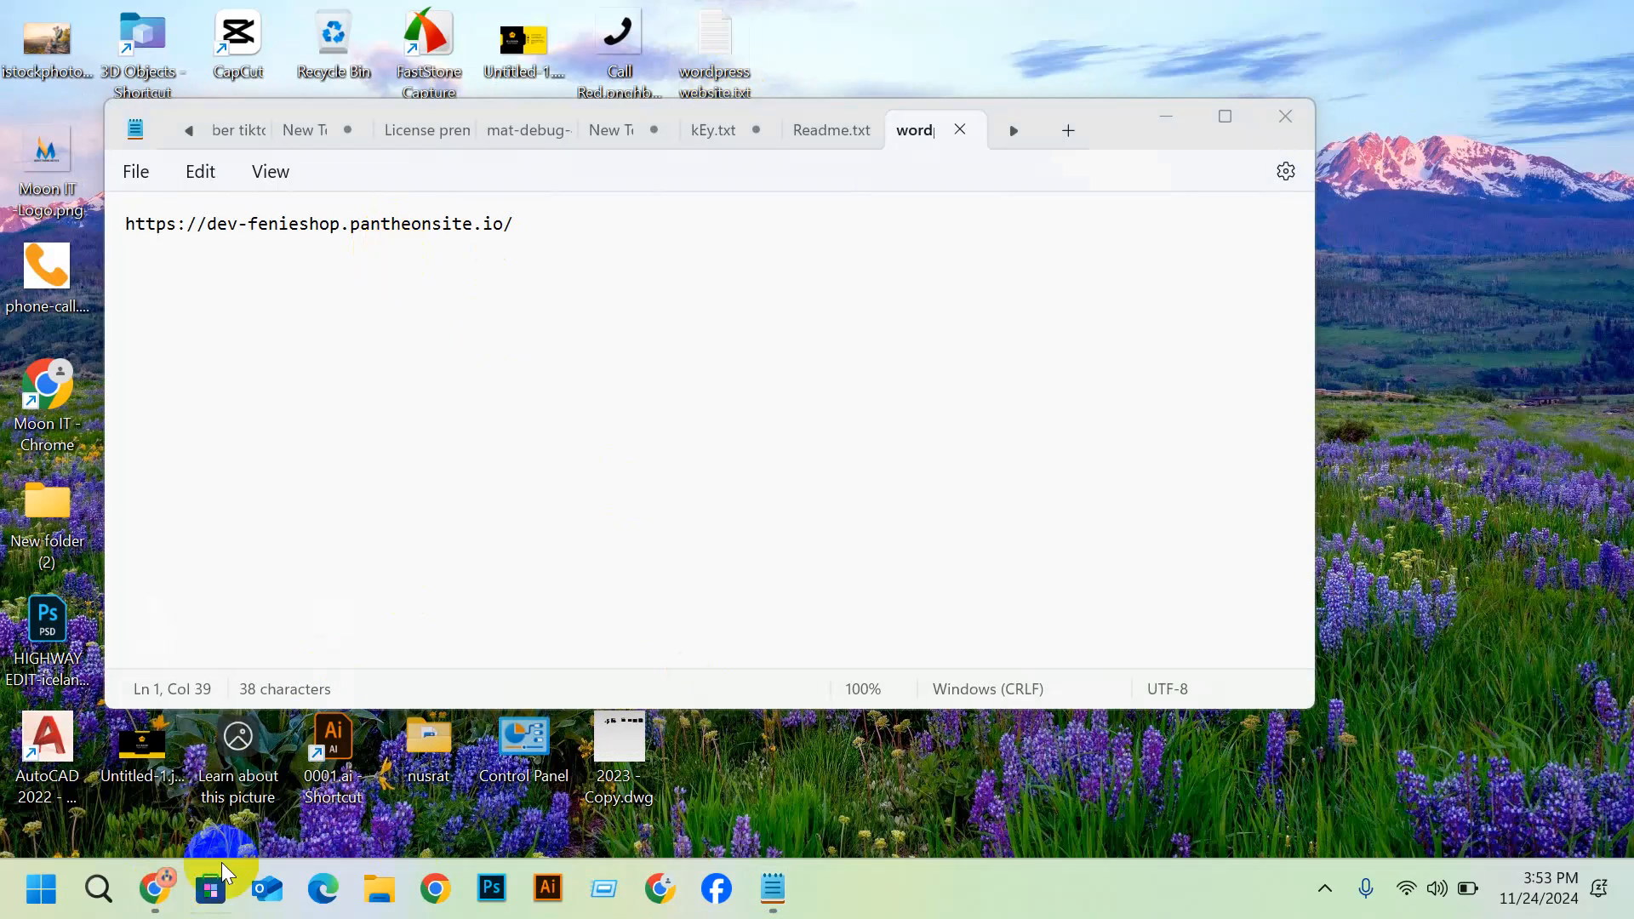
mouse_move(155, 890)
left_click(365, 766)
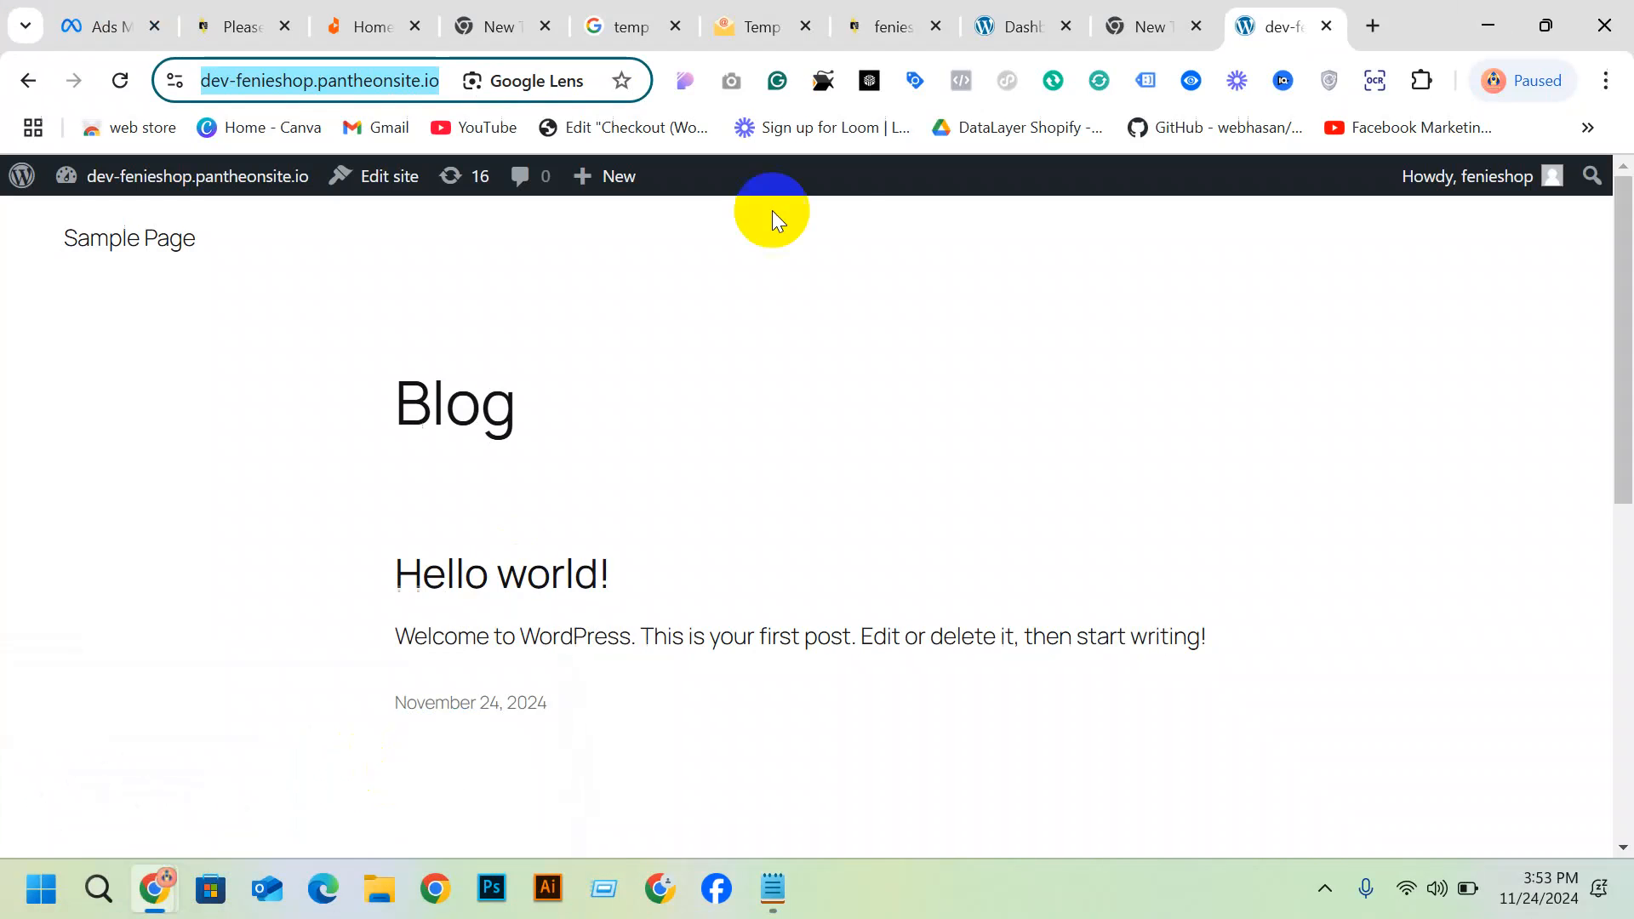
Look over the site's Blog page, then settle on the WordPress Dashboard tab
left_click(1168, 34)
left_click(1024, 27)
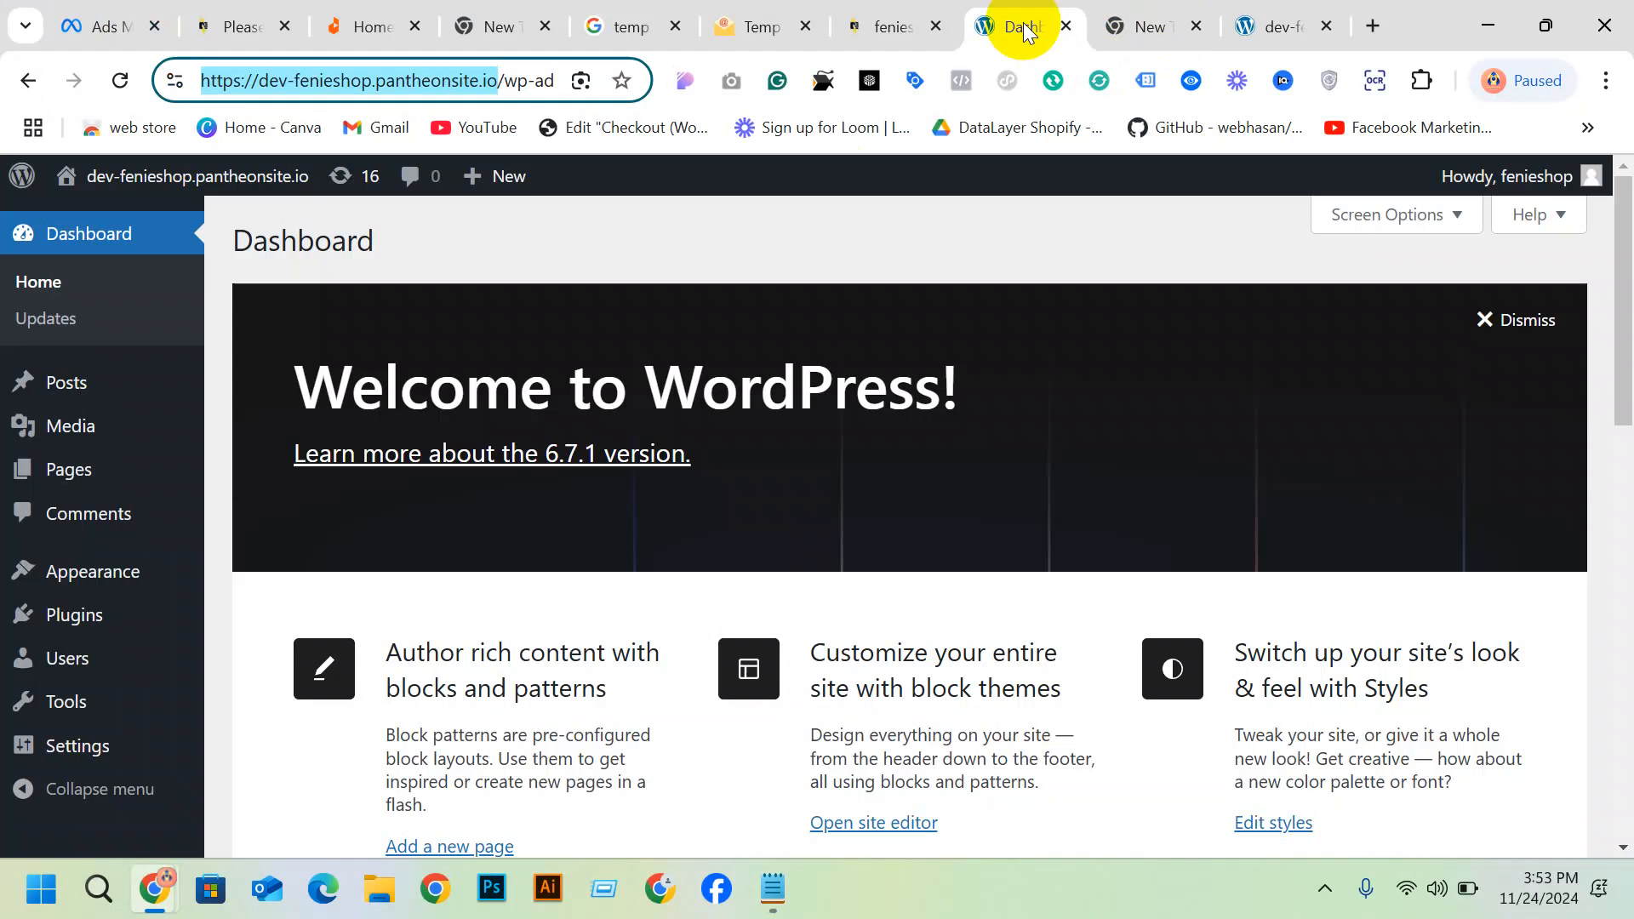
left_click(1261, 27)
scroll(473, 381, "down", 10)
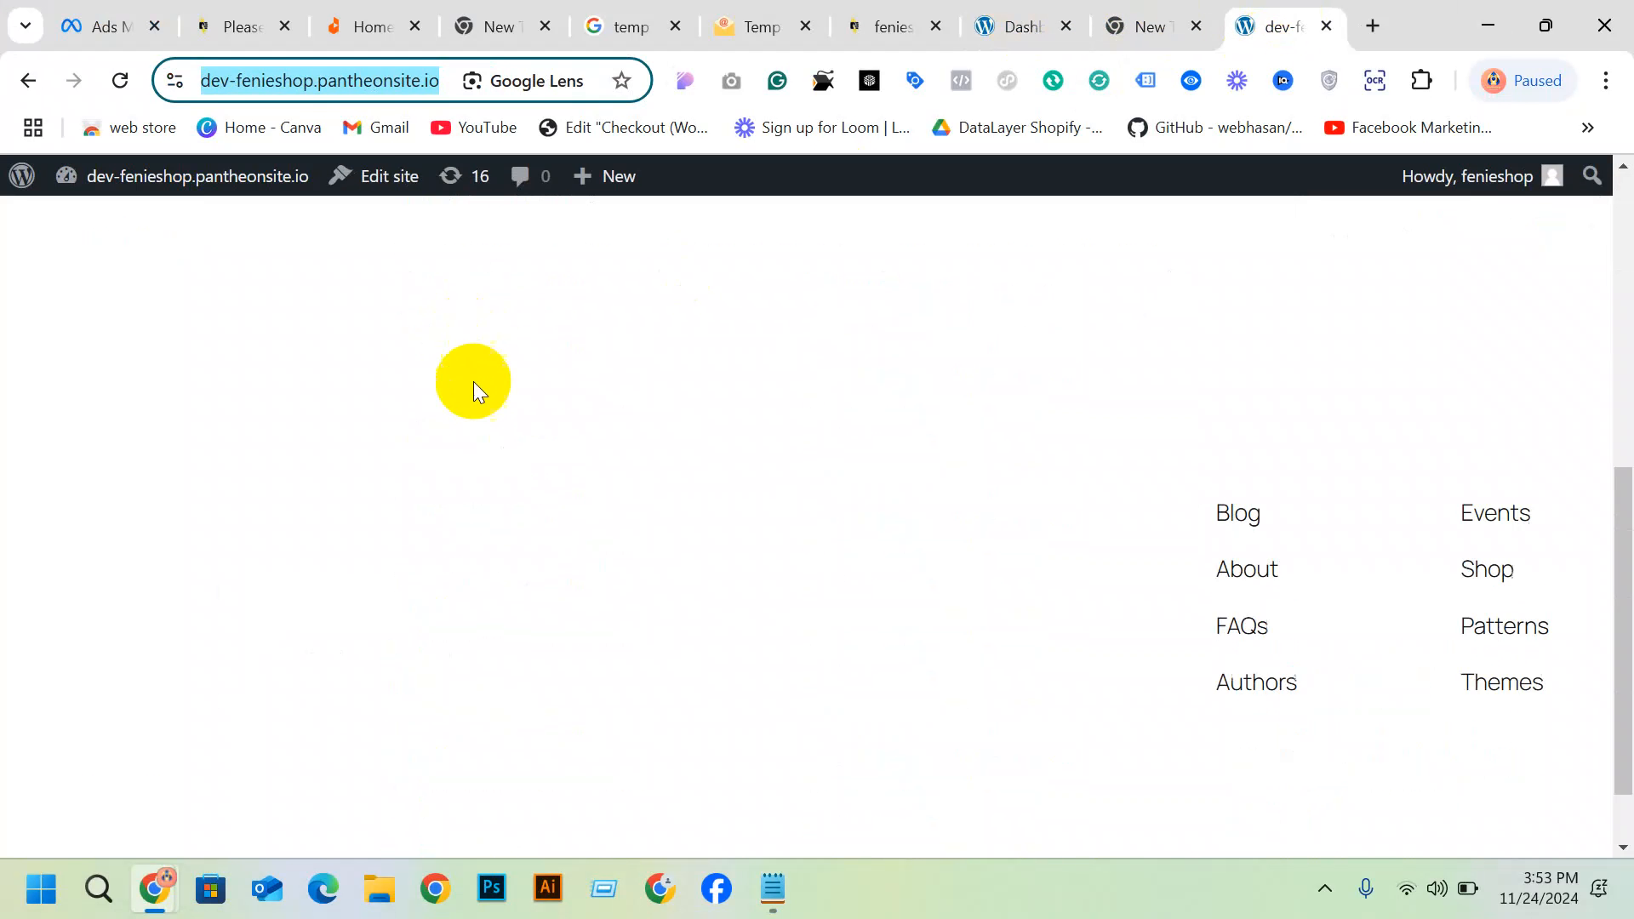
scroll(732, 489, "up", 10)
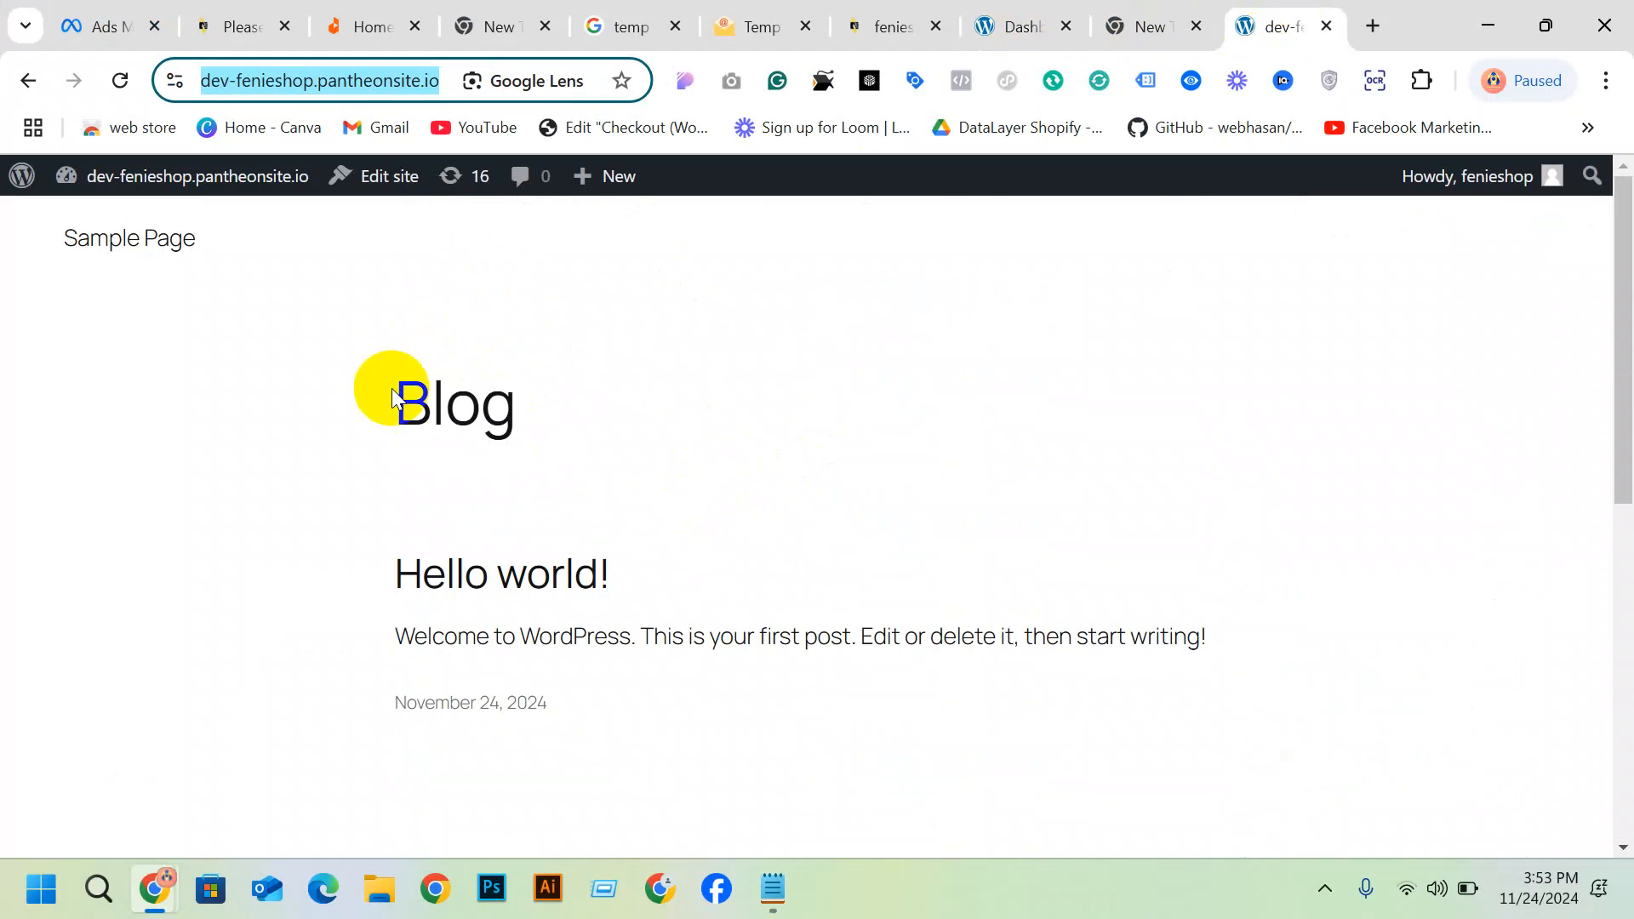
scroll(1173, 414, "down", 4)
left_click(1125, 31)
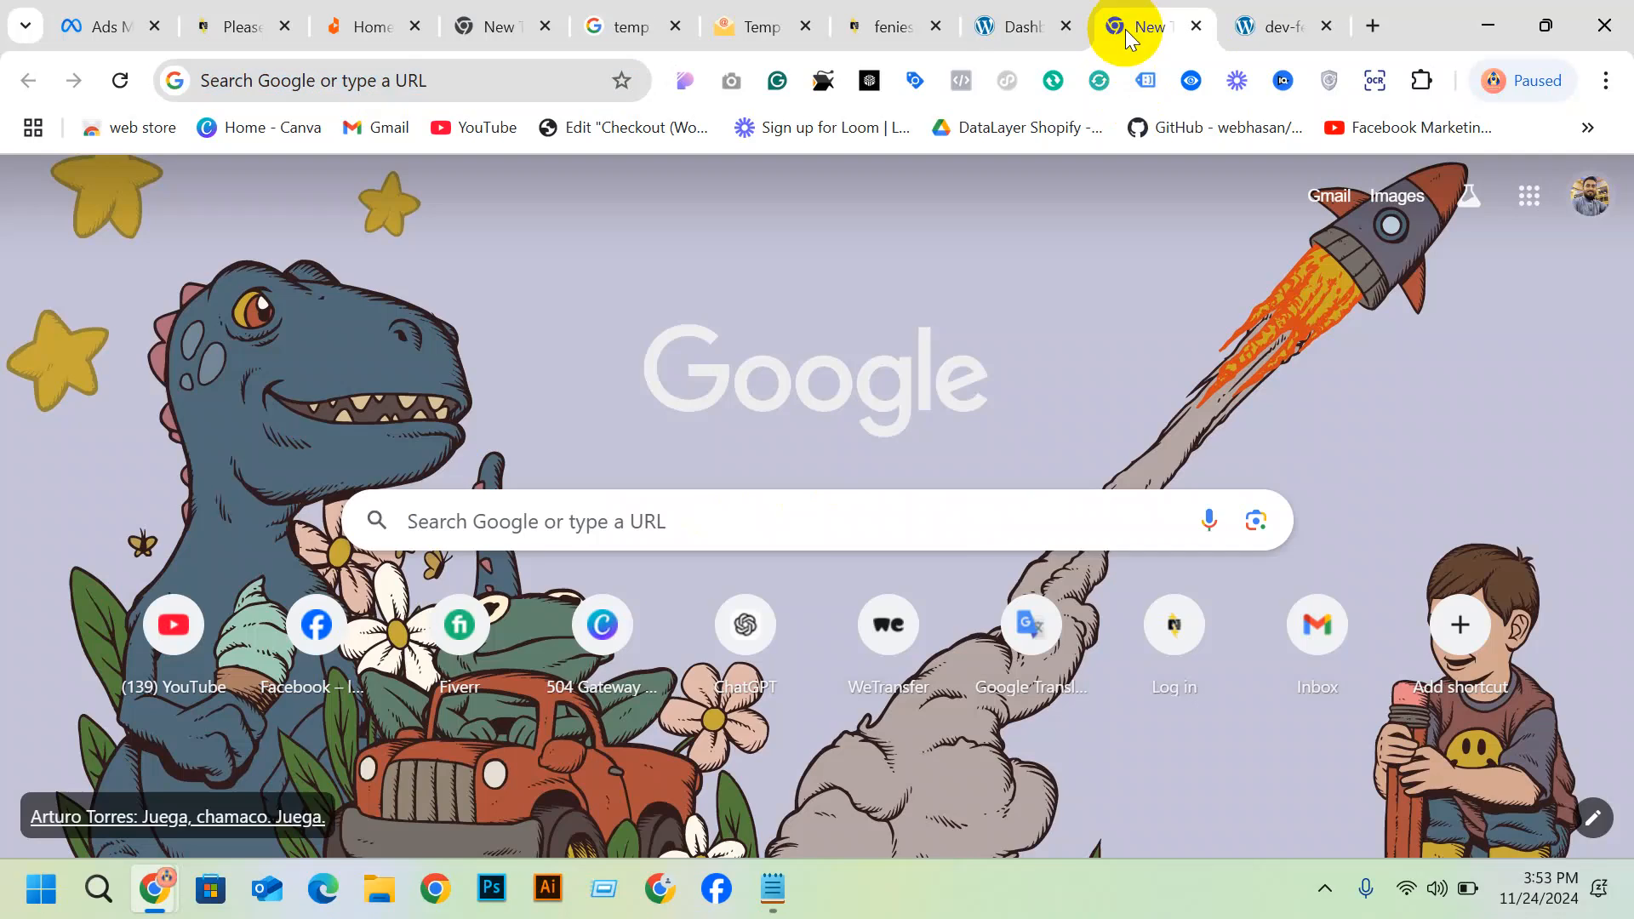
left_click(989, 28)
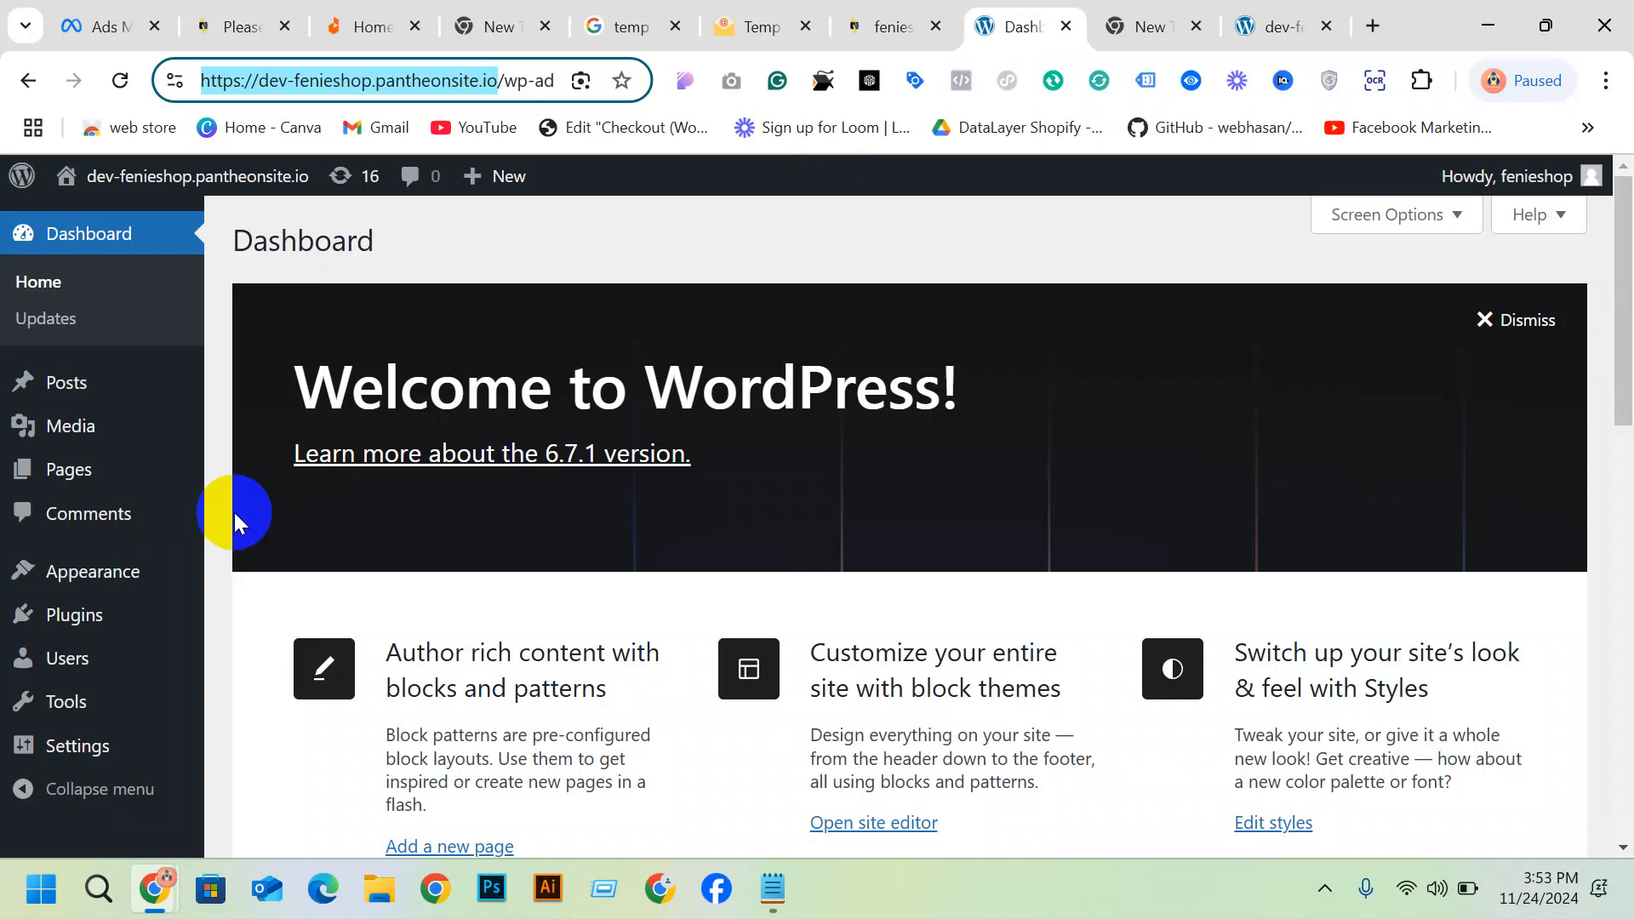
scroll(137, 459, "down", 2)
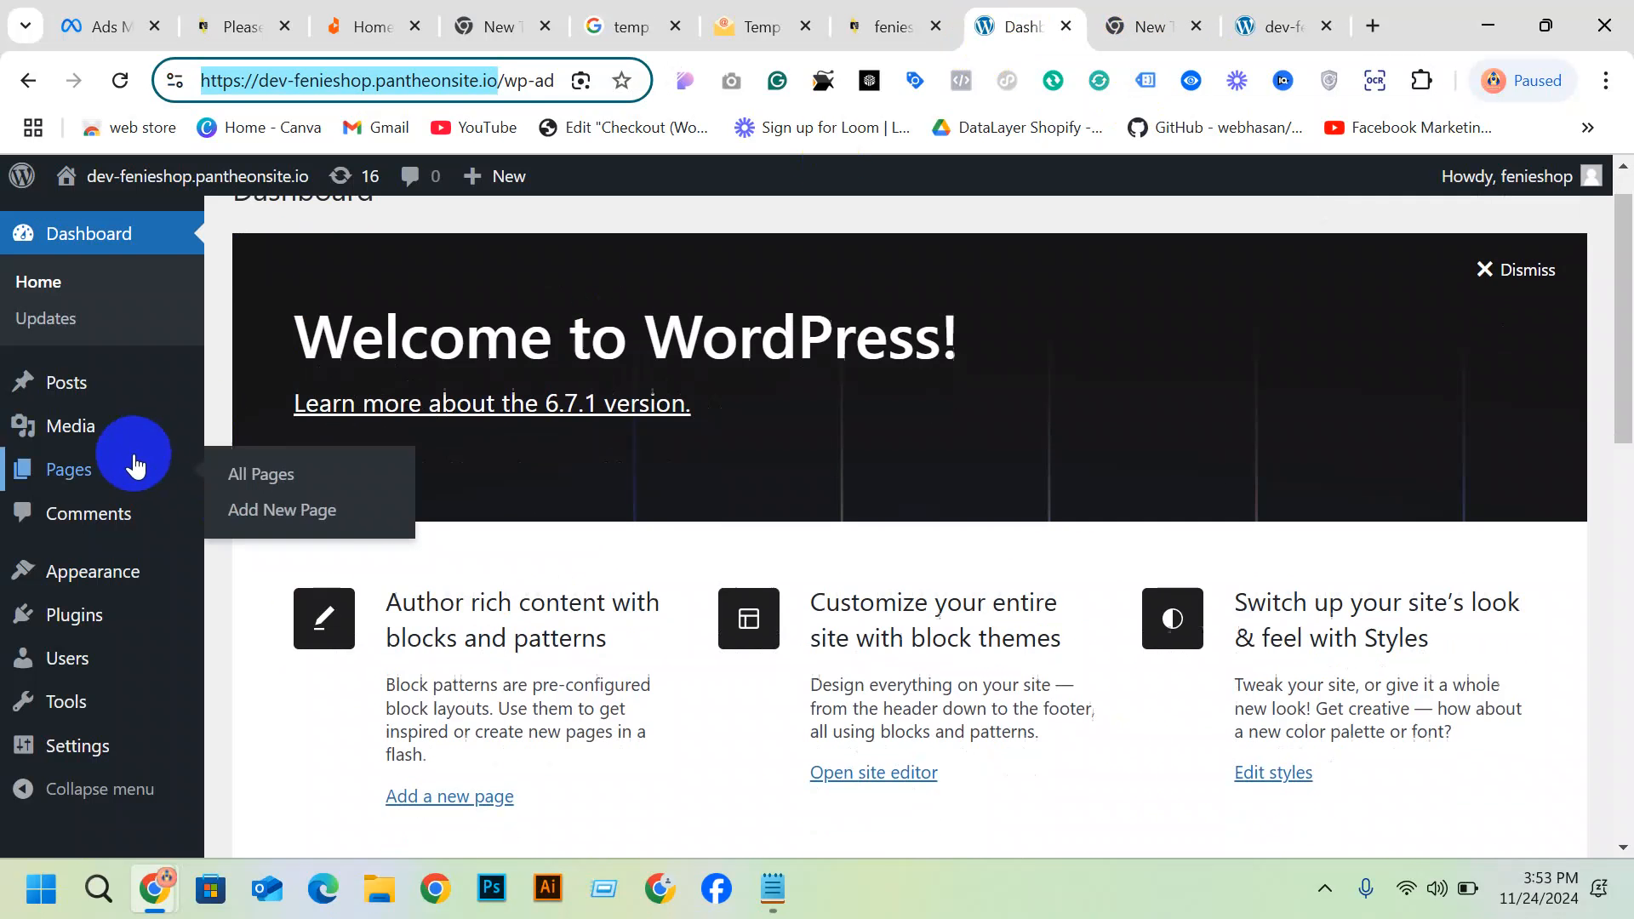
Open Appearance > Themes to list the installed themes
mouse_move(124, 563)
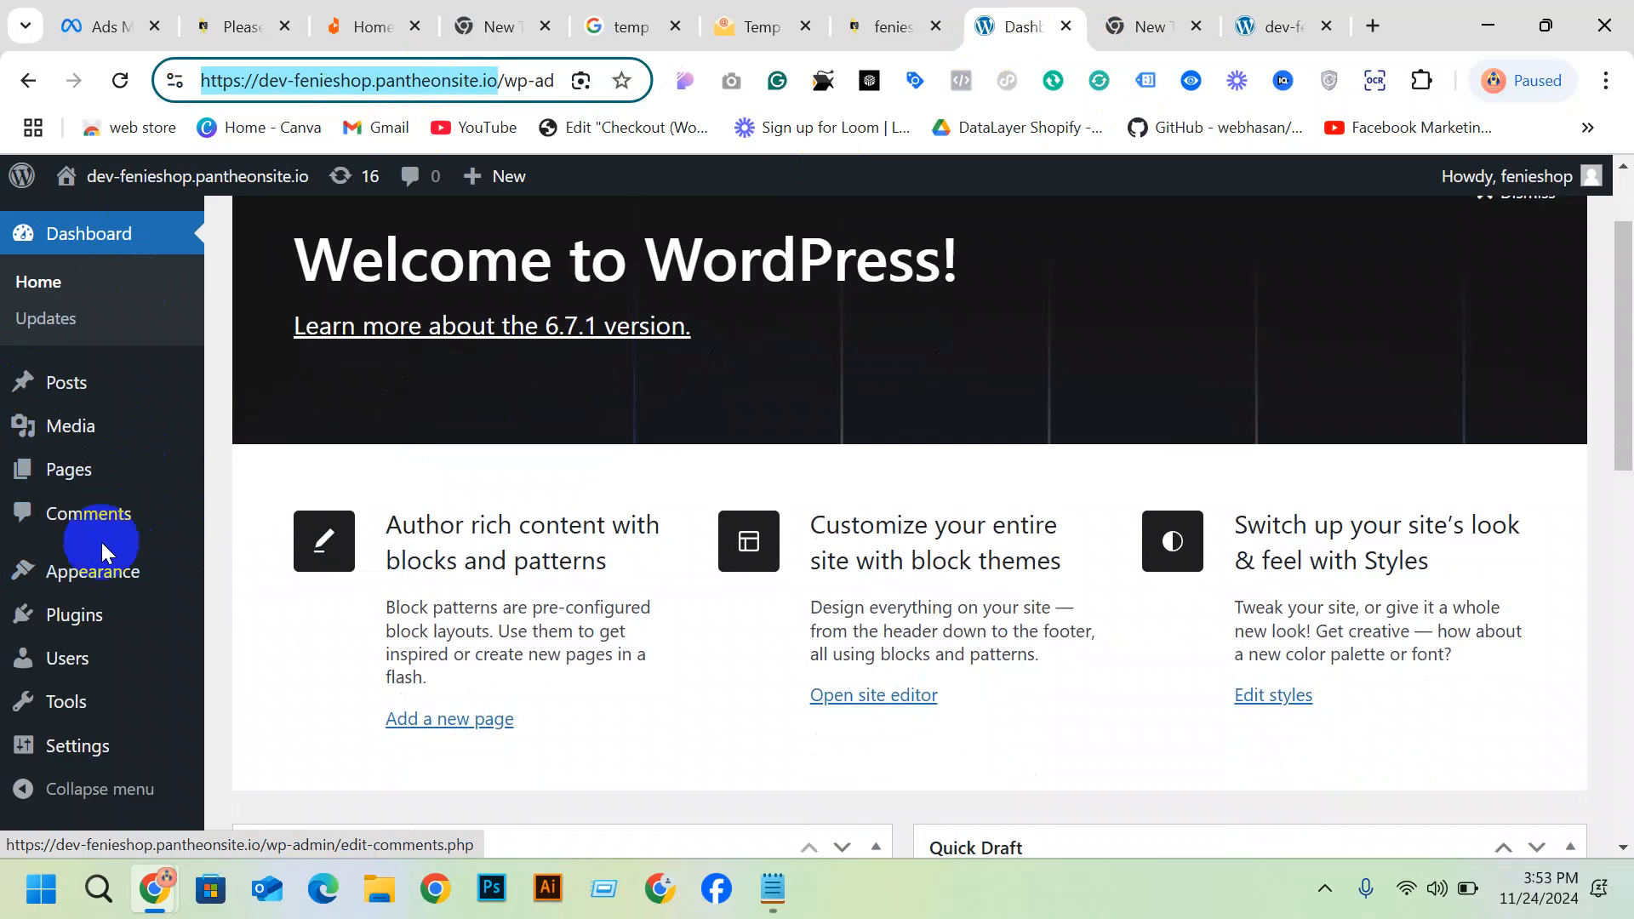
left_click(189, 581)
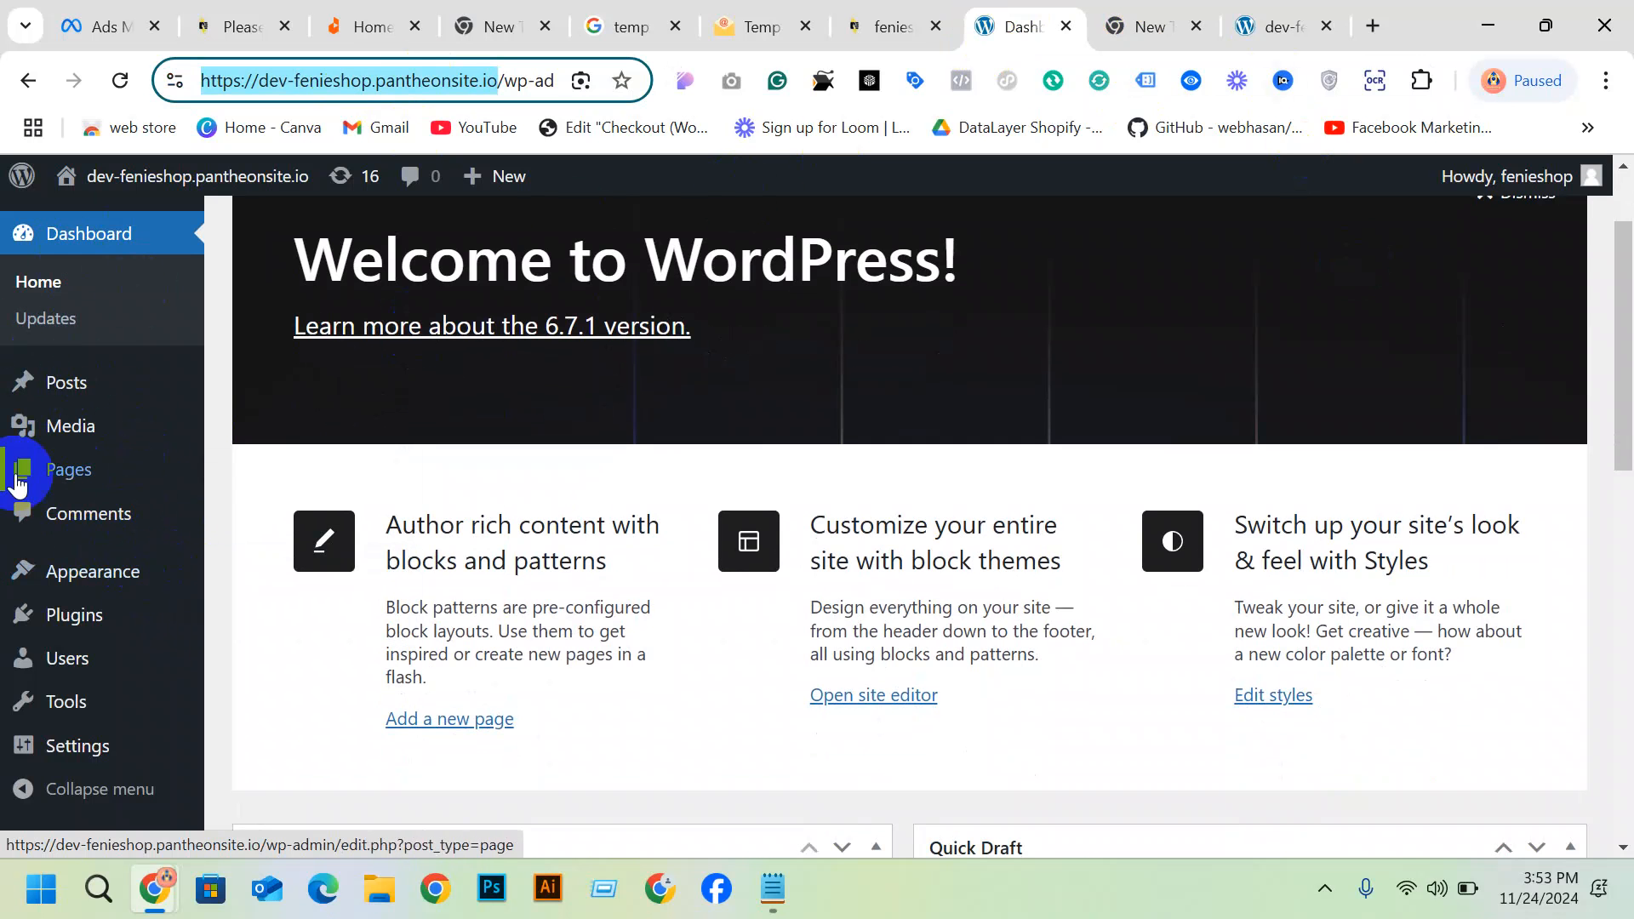
mouse_move(122, 585)
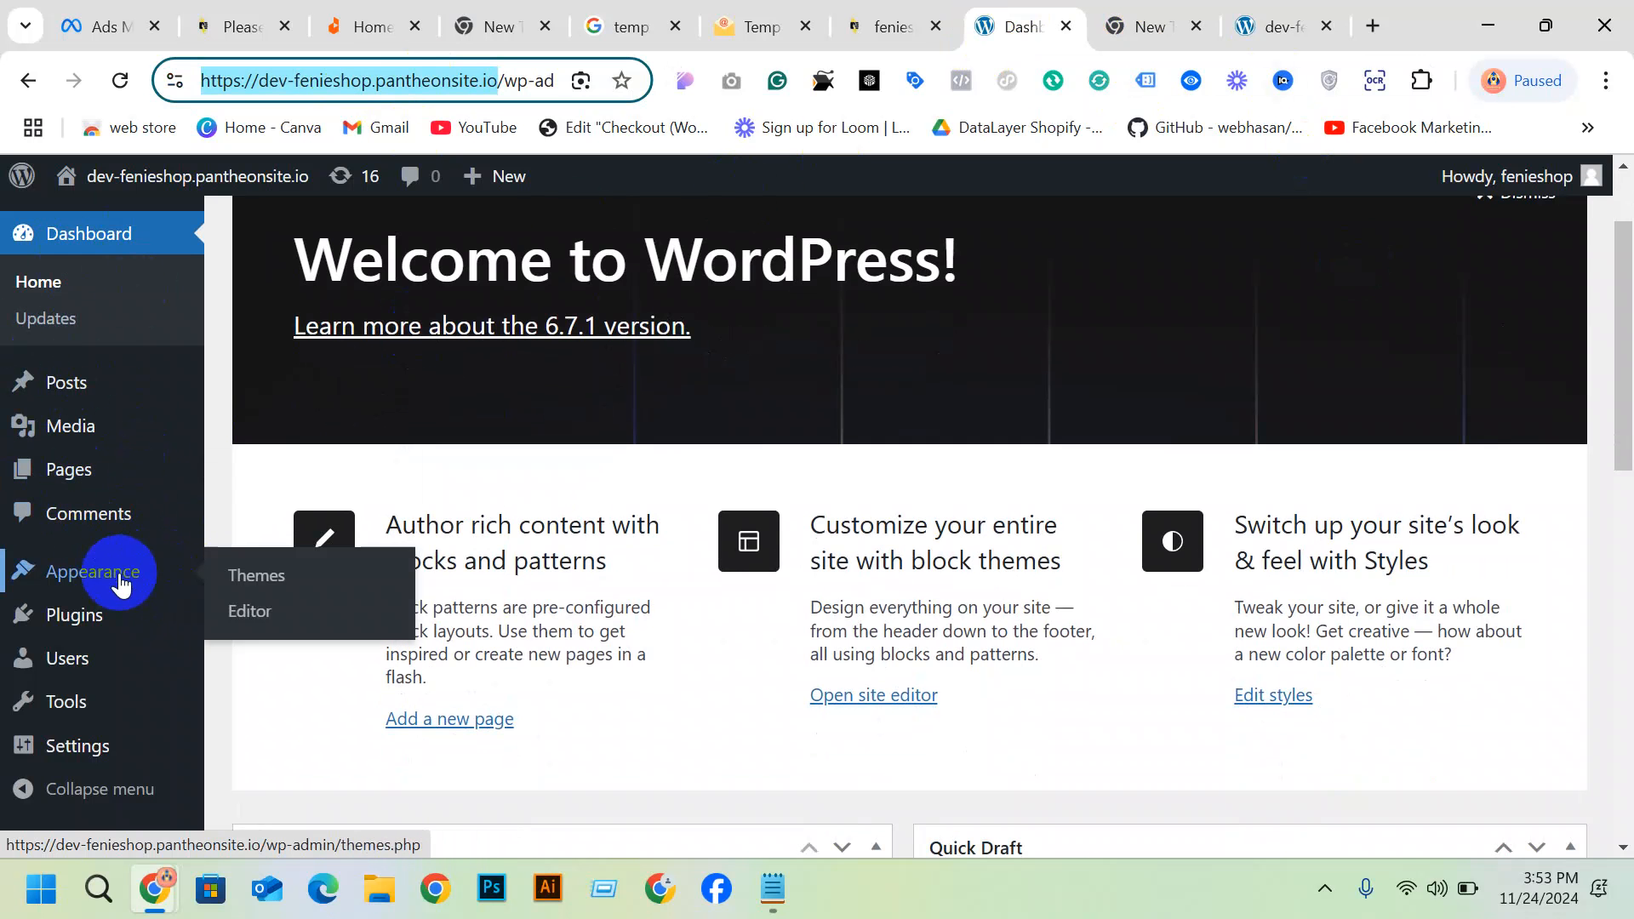
left_click(257, 580)
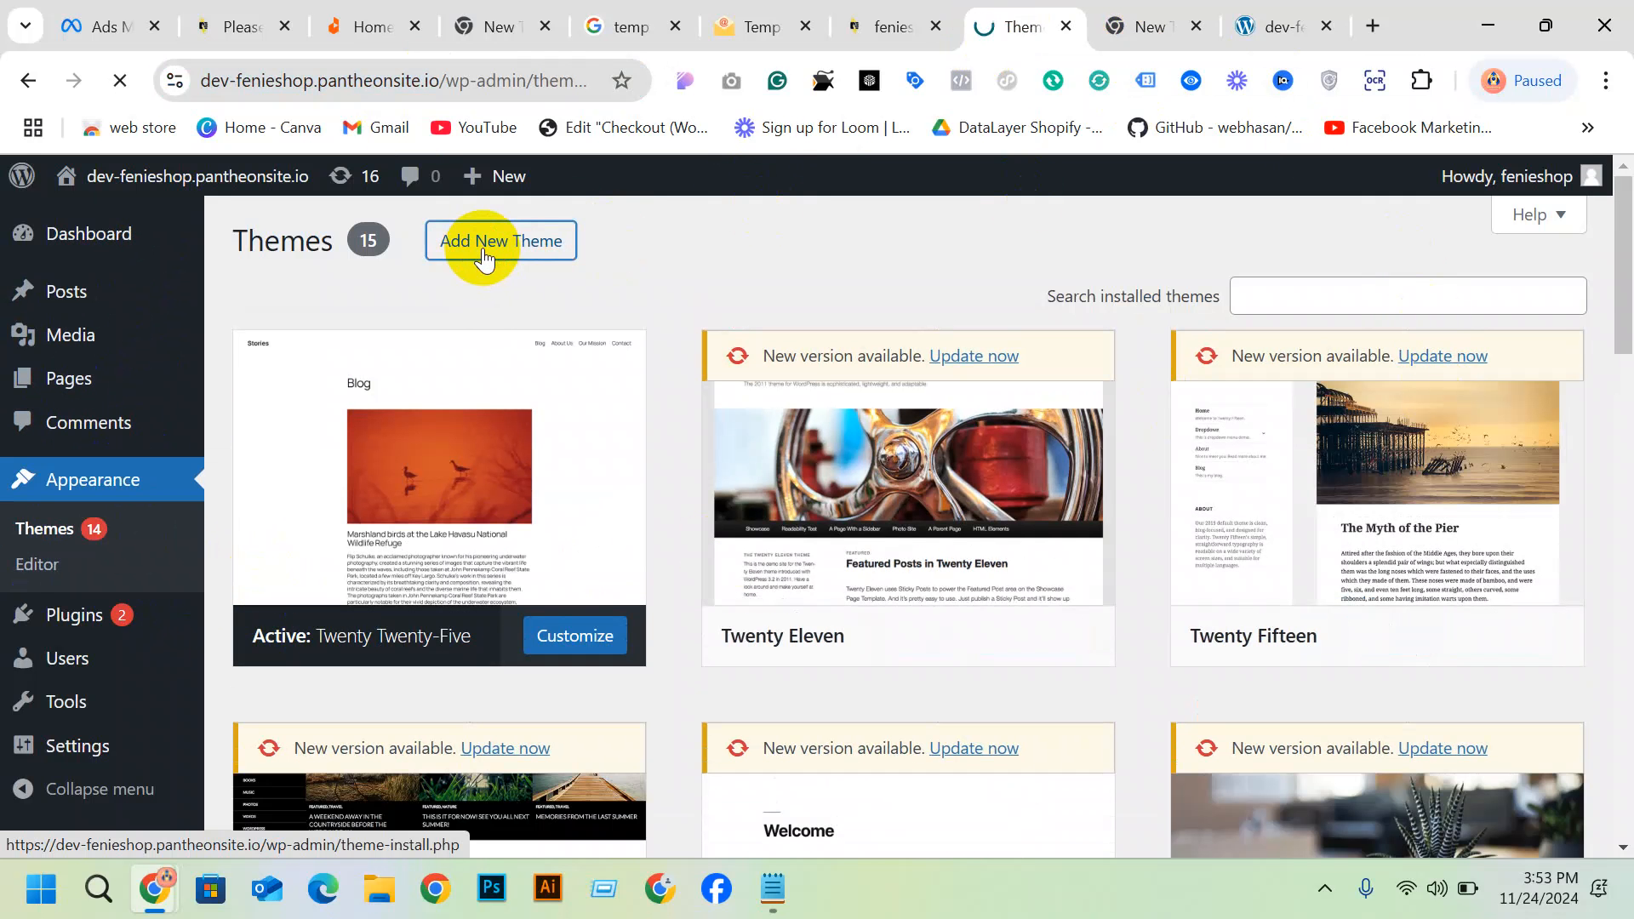
Install the Astra theme from Add New Theme and activate it
left_click(485, 247)
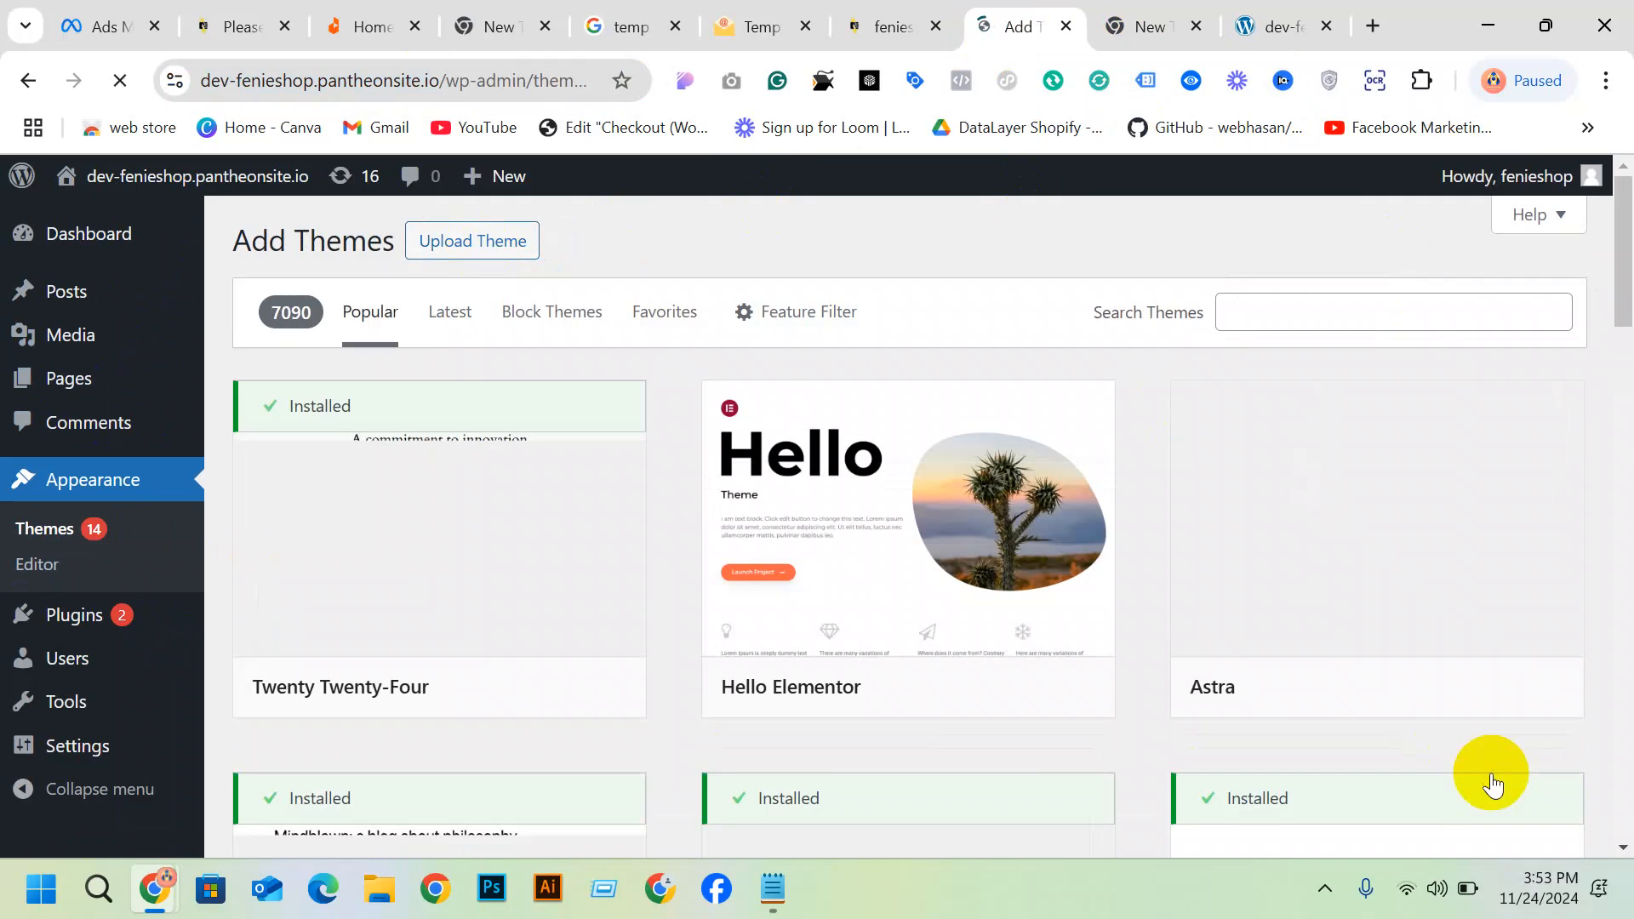
scroll(767, 468, "down", 3)
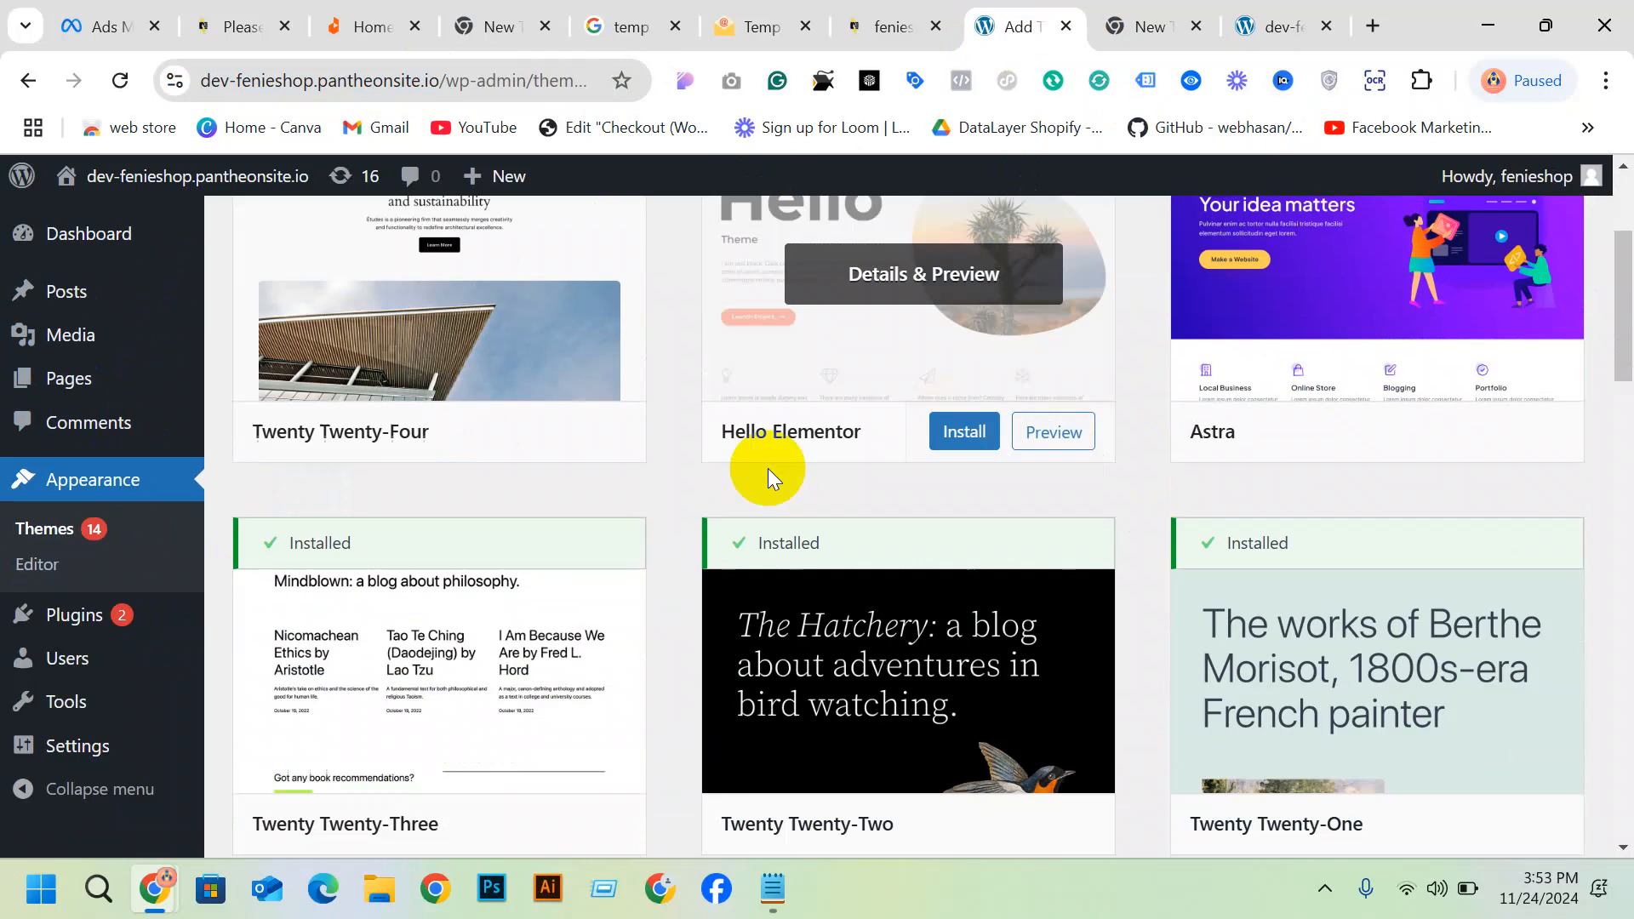
scroll(768, 468, "up", 3)
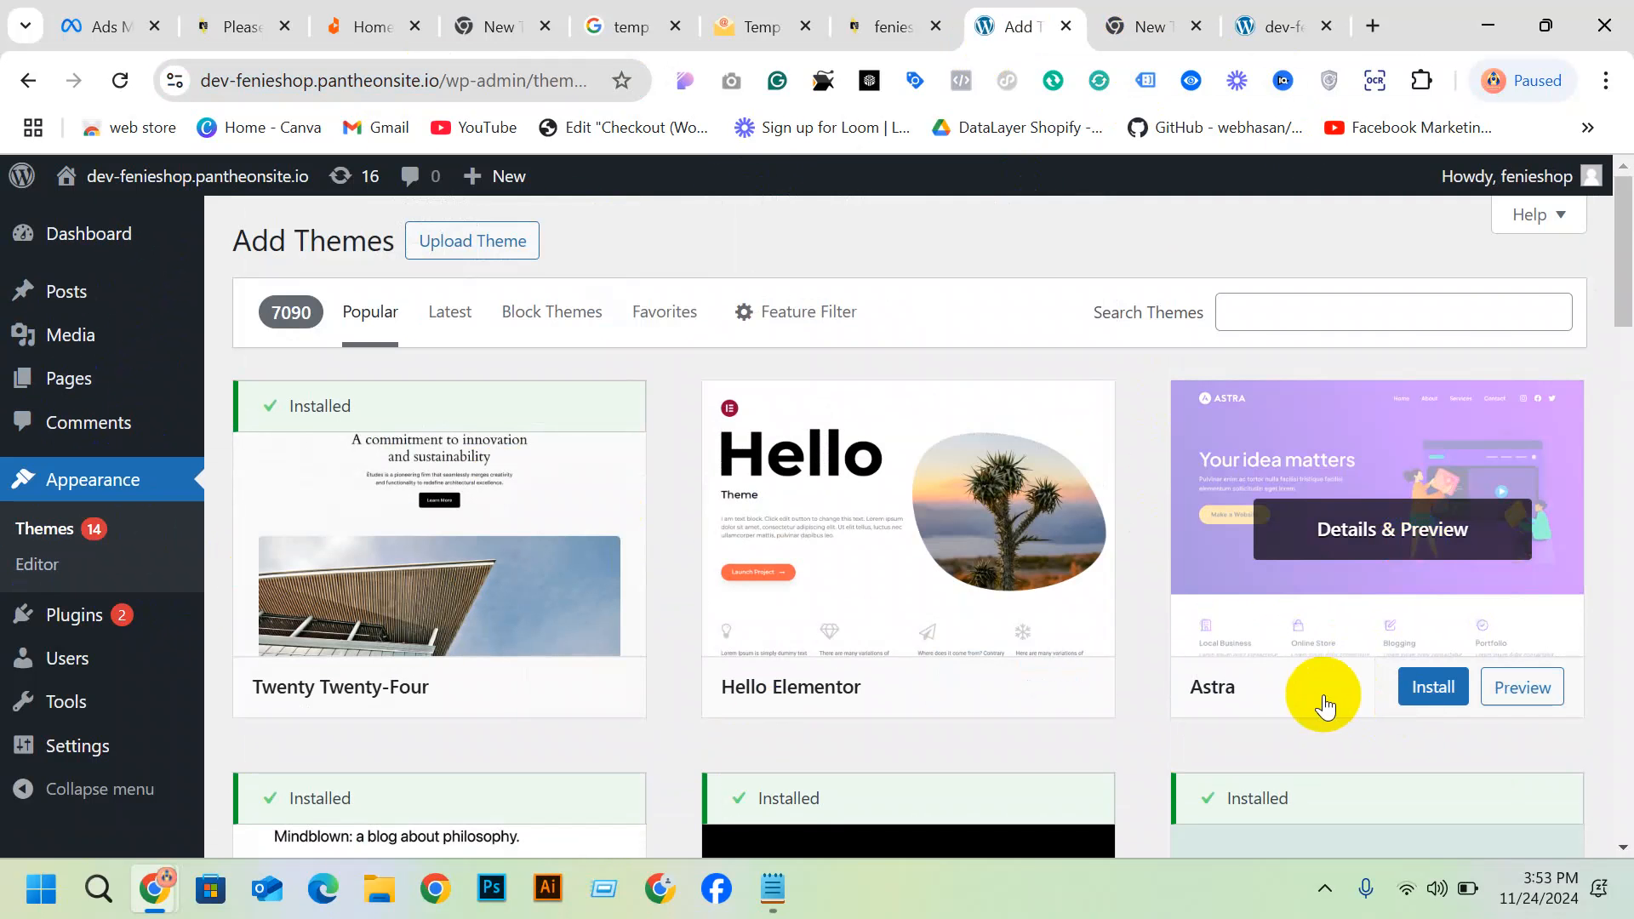
left_click(1444, 711)
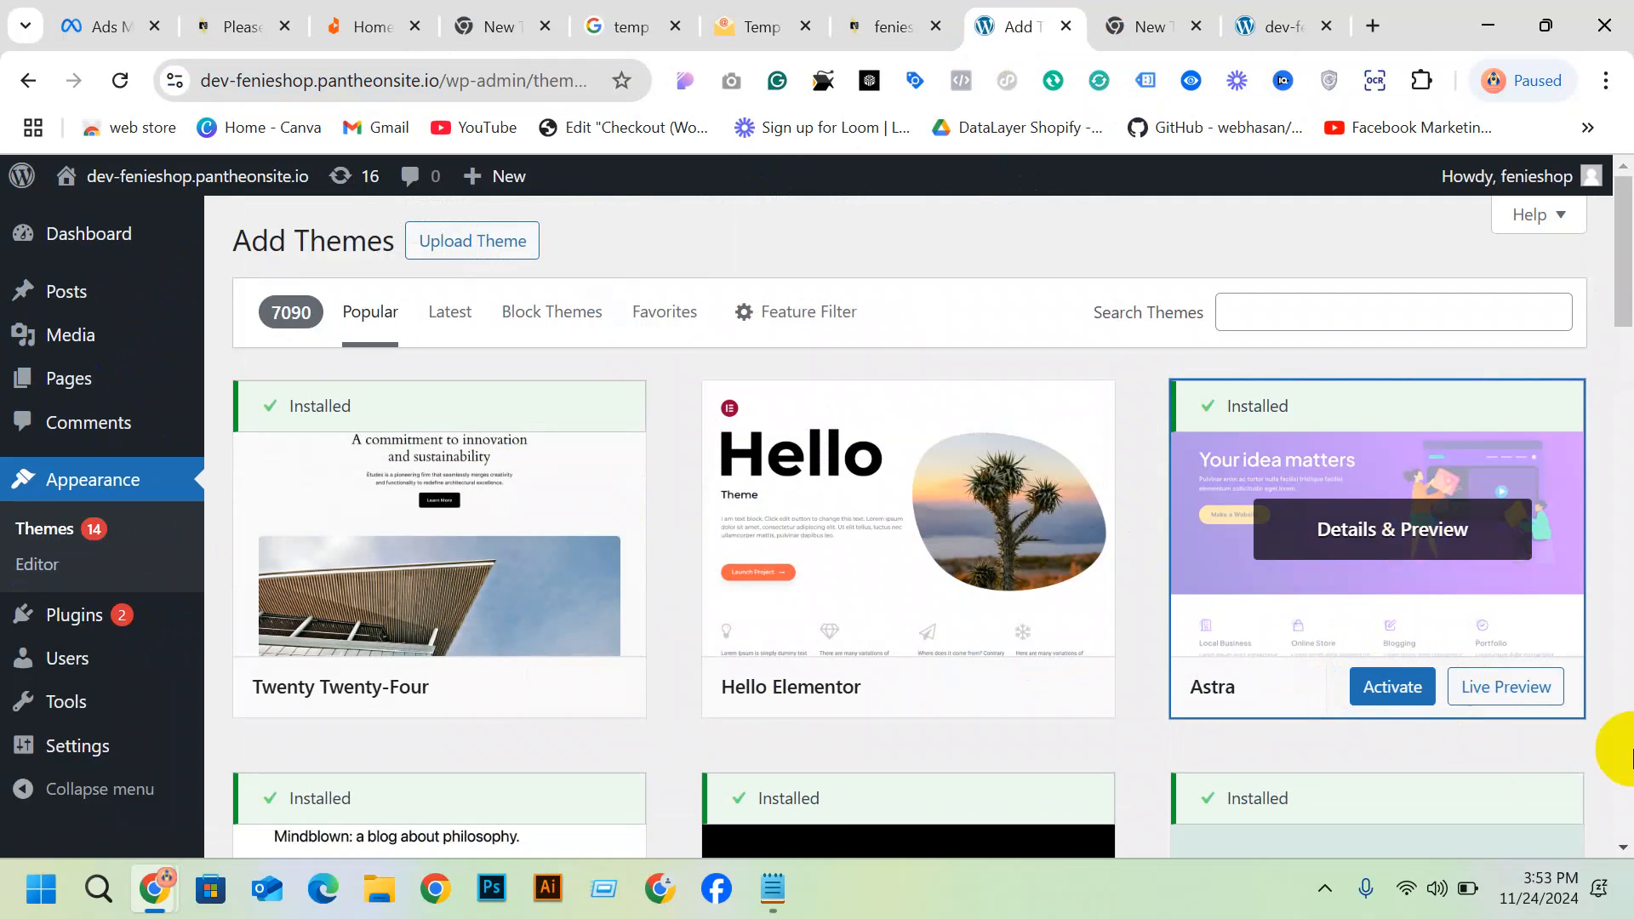
scroll(1500, 602, "down", 1)
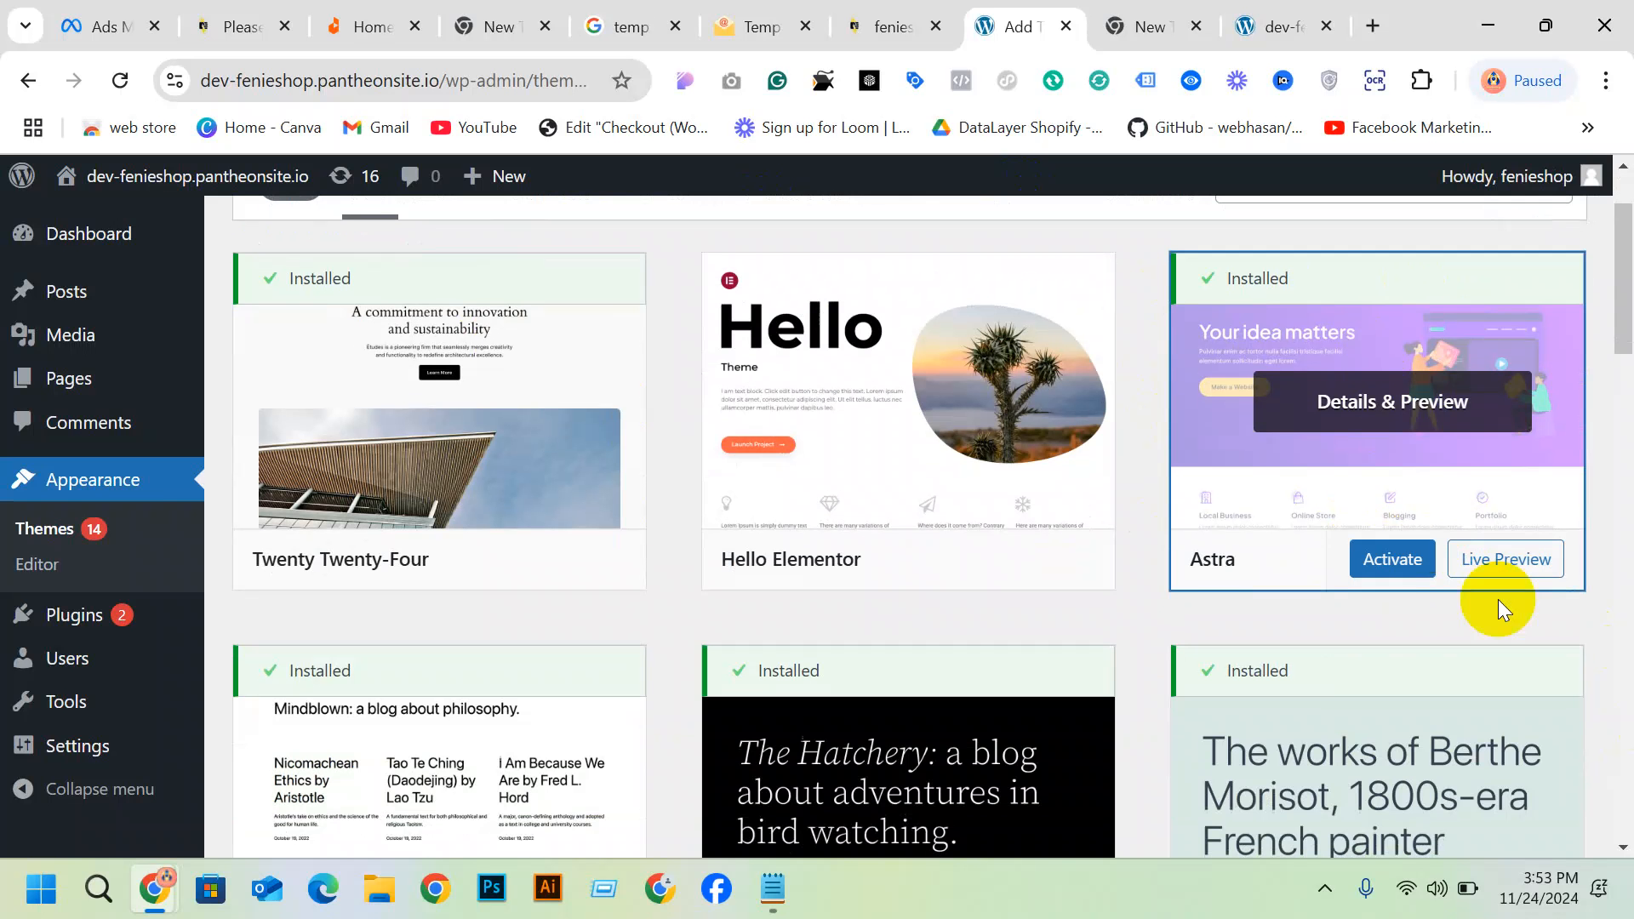
left_click(1396, 563)
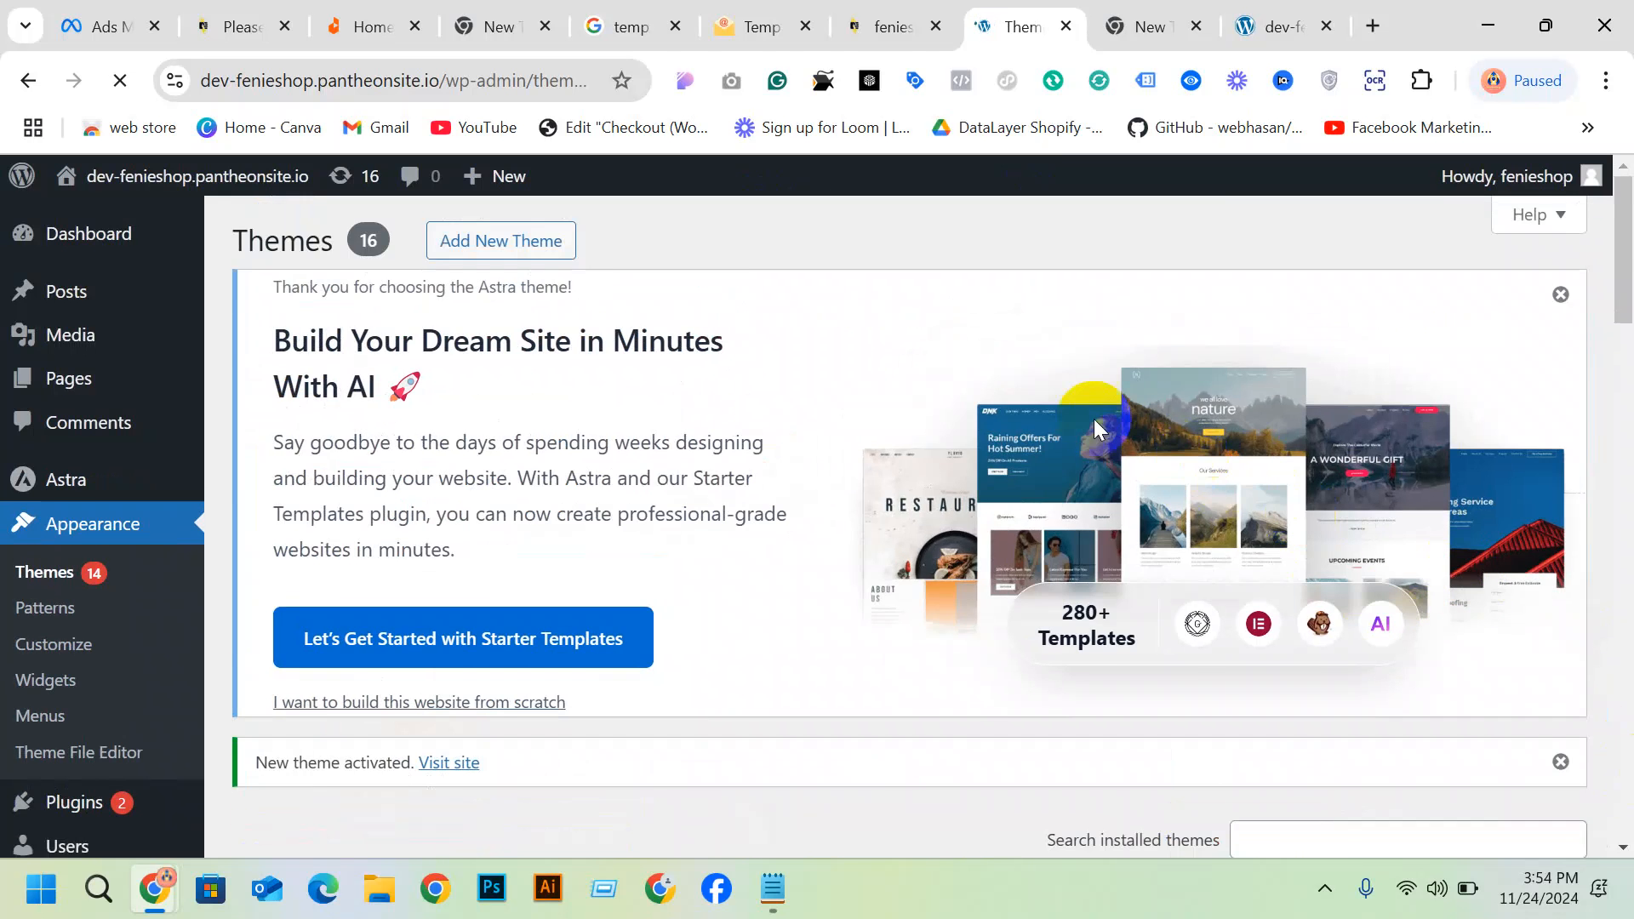
Launch Astra's Starter Templates setup and review its building options
scroll(814, 396, "down", 8)
scroll(965, 489, "up", 6)
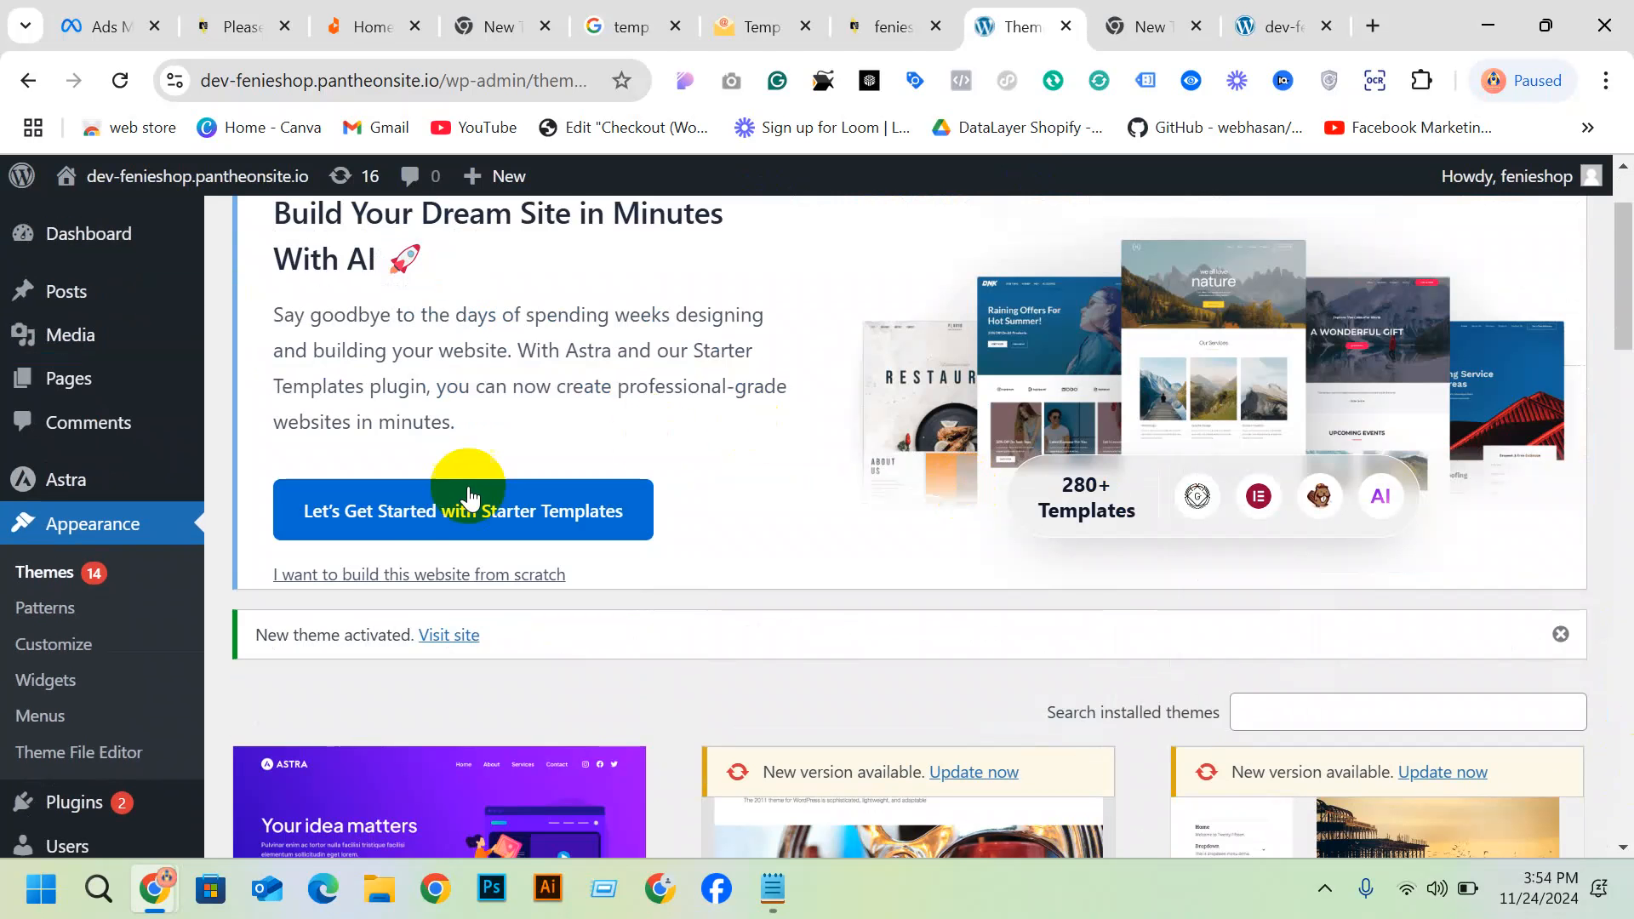
left_click(431, 528)
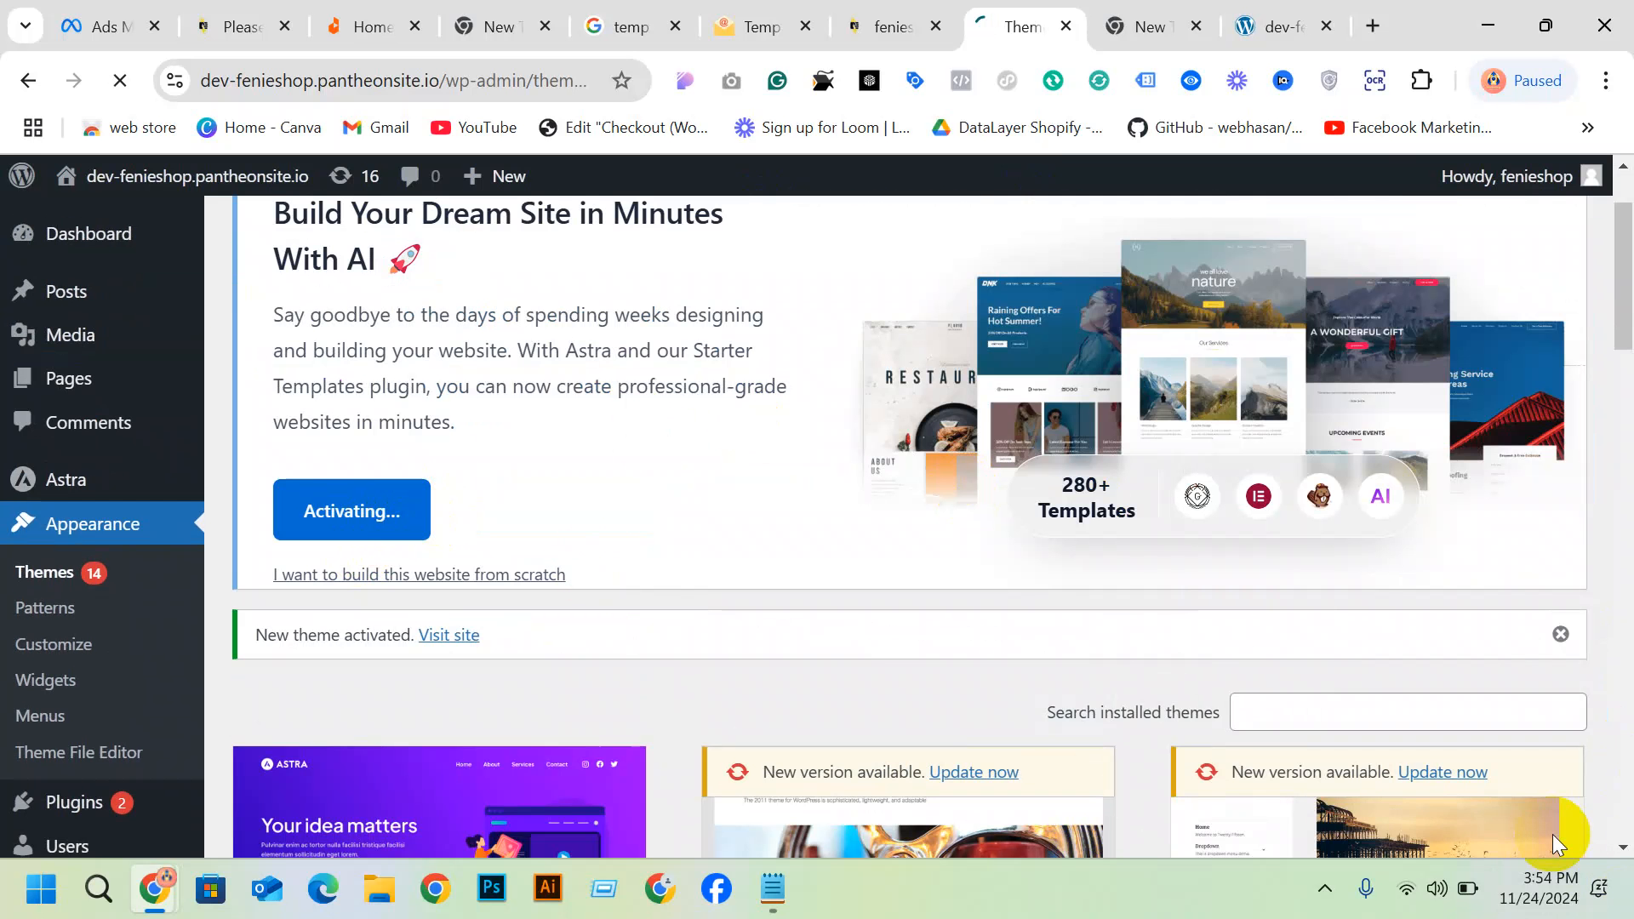
scroll(723, 561, "down", 3)
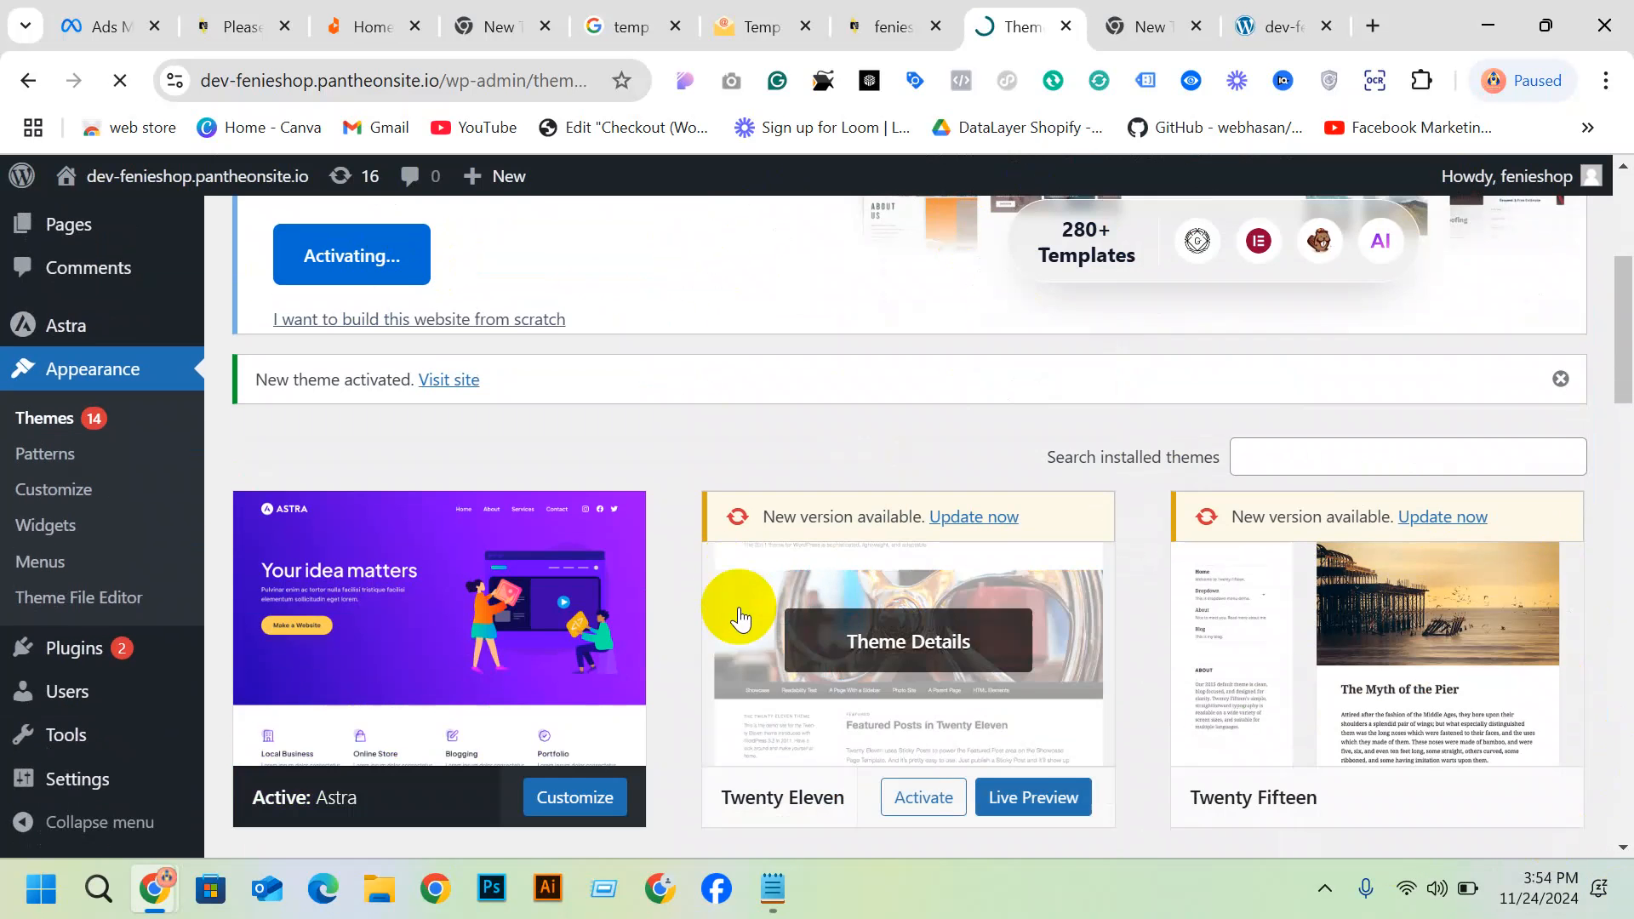
scroll(885, 609, "down", 7)
scroll(969, 647, "up", 11)
scroll(978, 645, "up", 1)
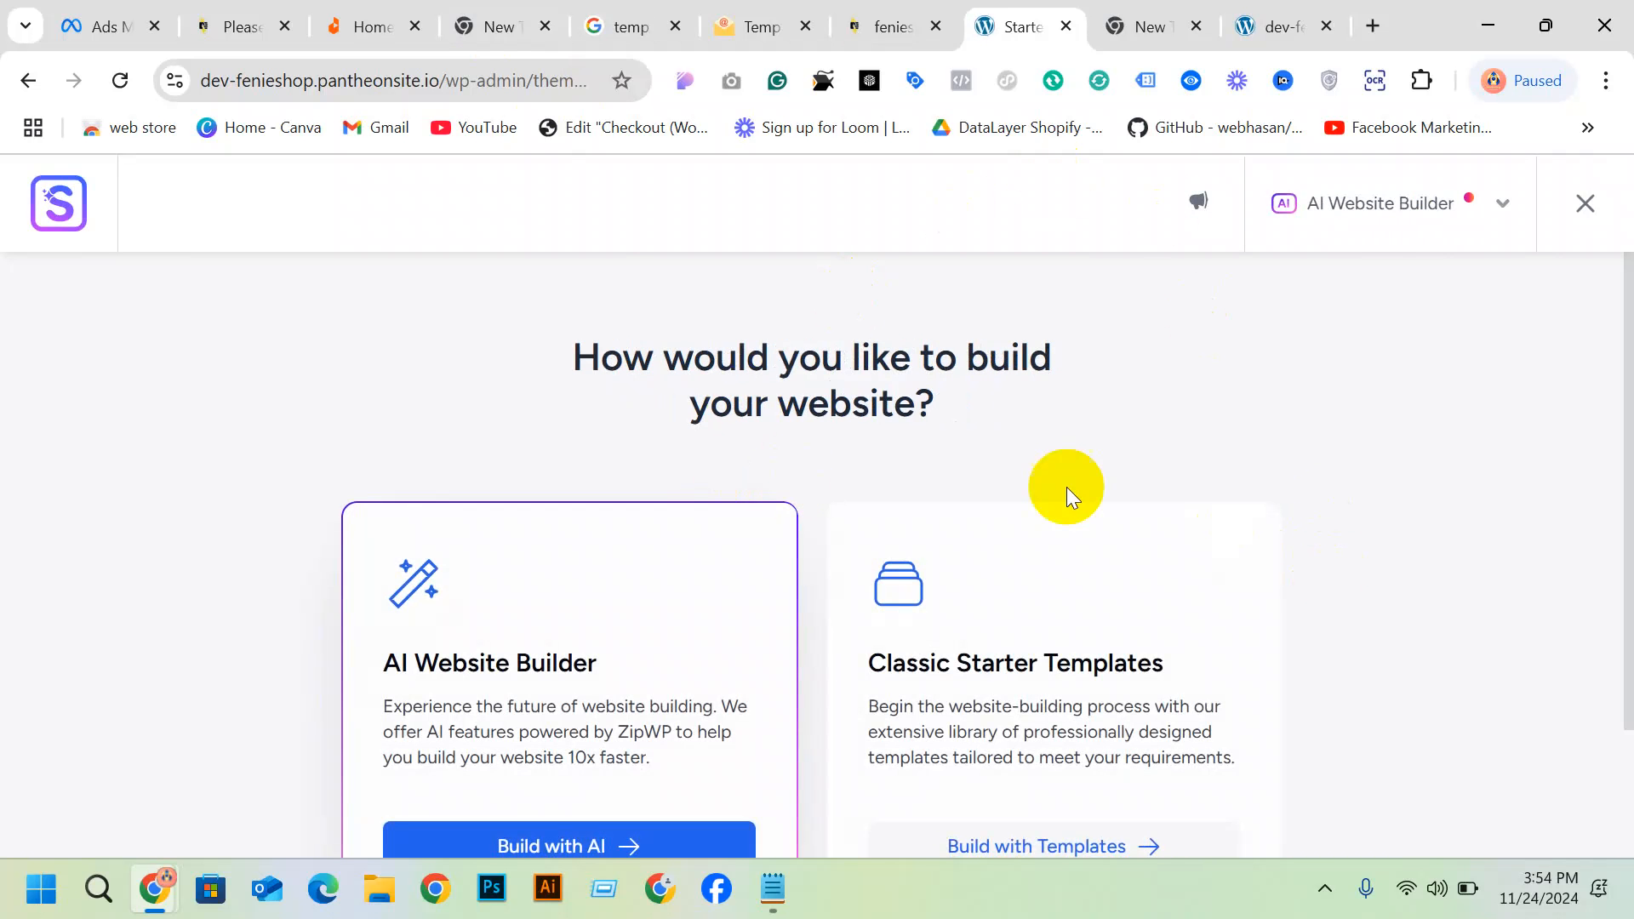
Choose Build with Templates under Classic Starter Templates, with Elementor as page builder
scroll(1532, 430, "down", 3)
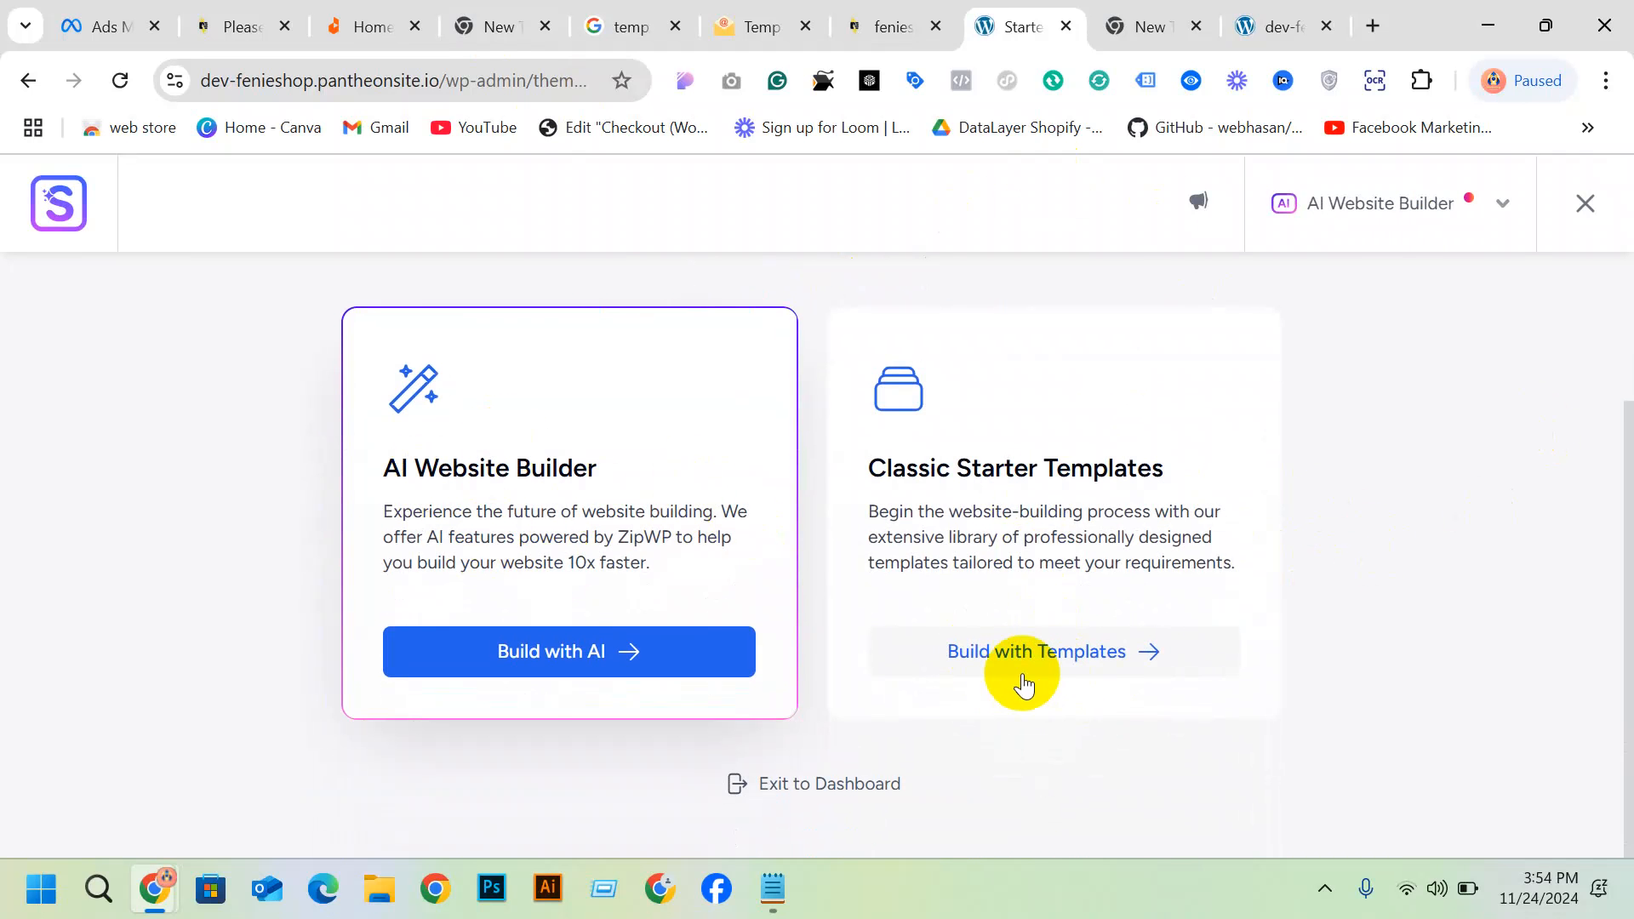
left_click(1049, 652)
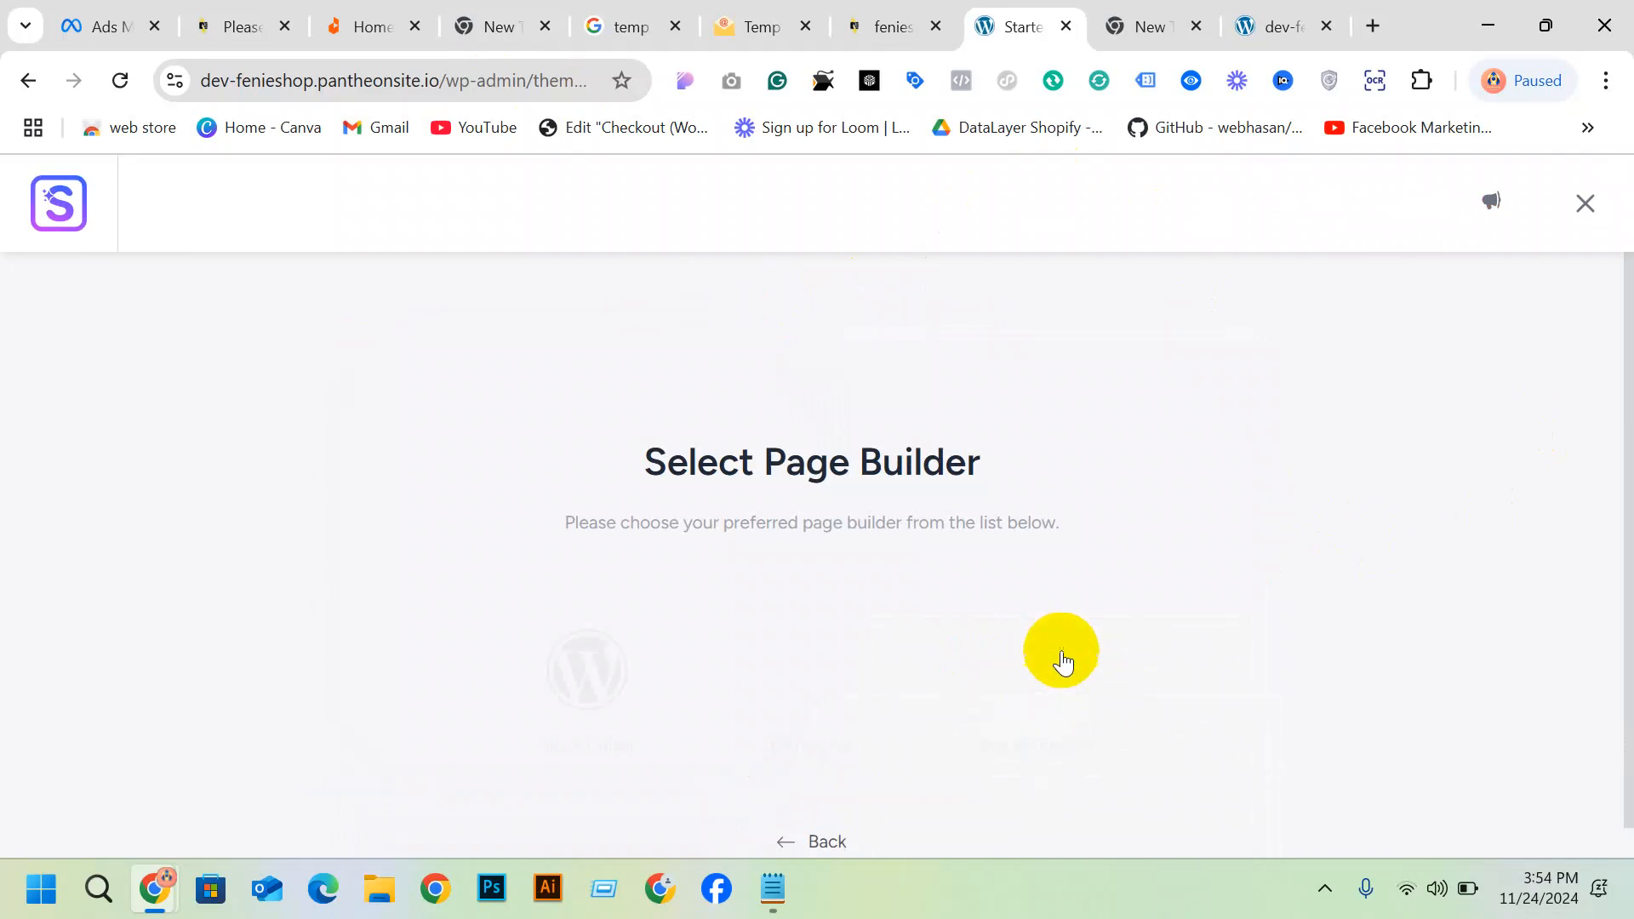
scroll(861, 566, "down", 1)
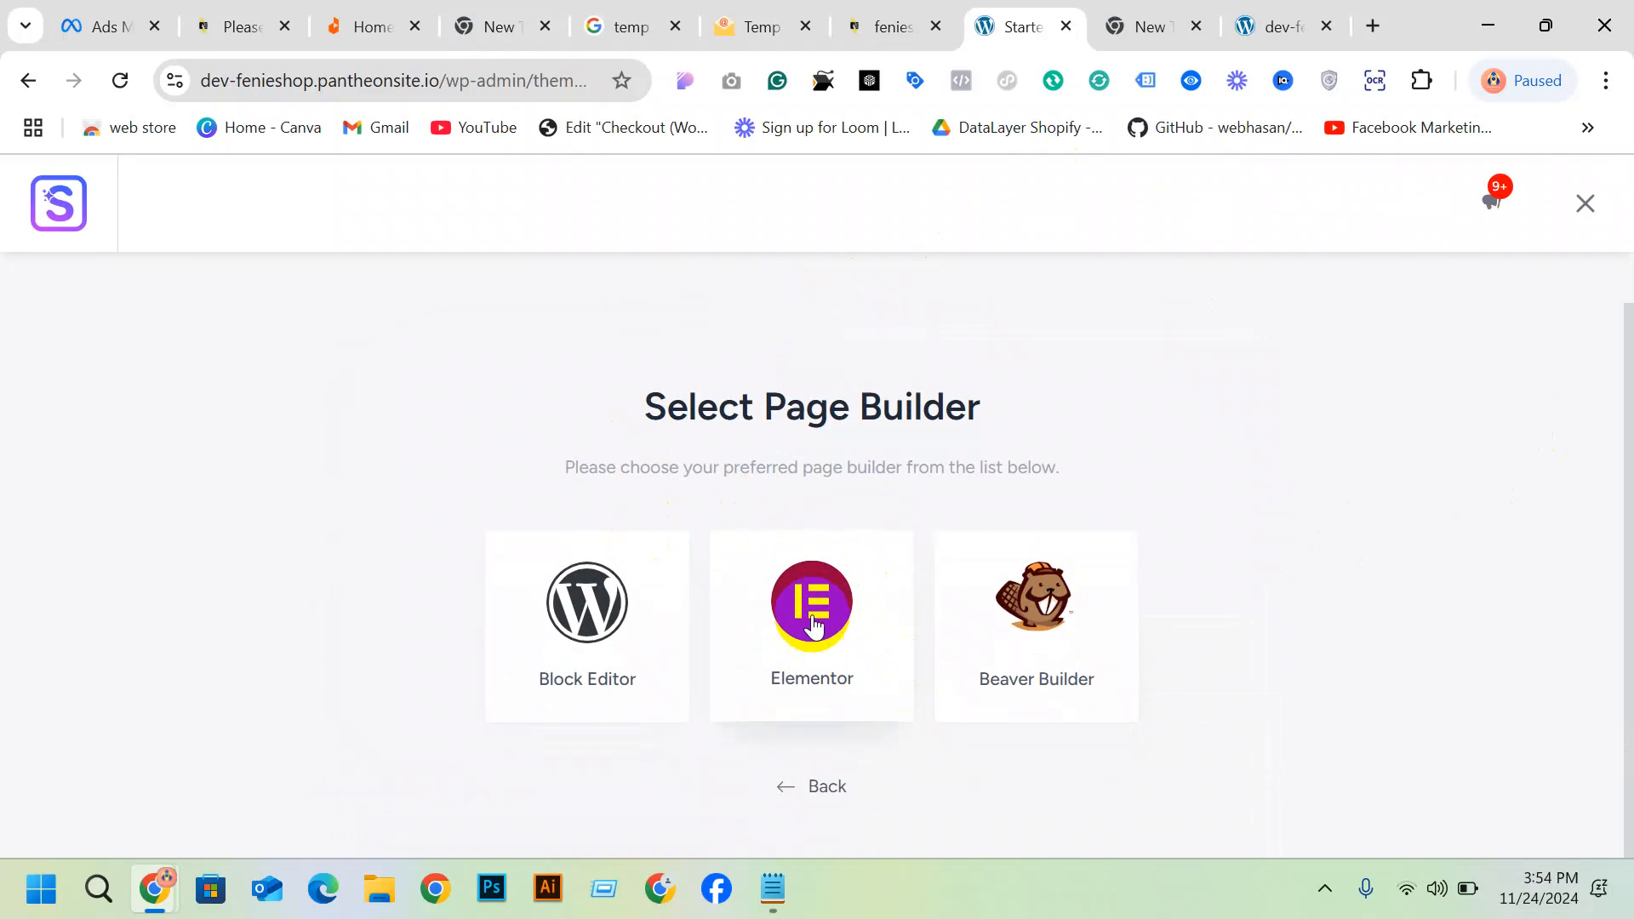
left_click(827, 632)
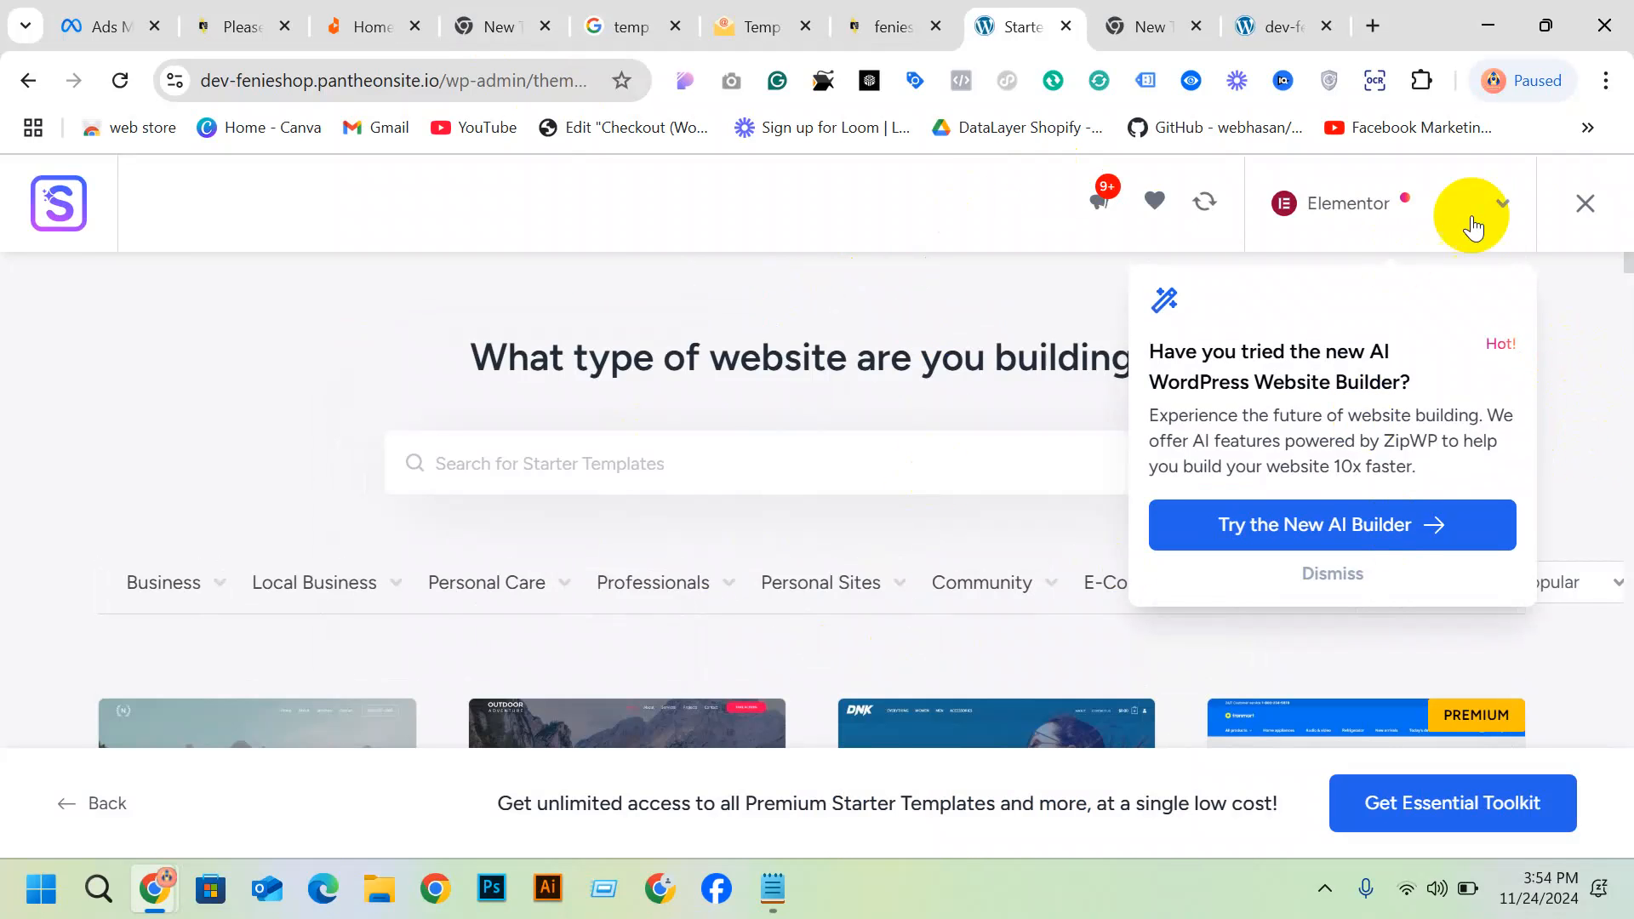
Dismiss the AI builder popup, browse the template library, and open the Black Friday template
scroll(1570, 387, "down", 3)
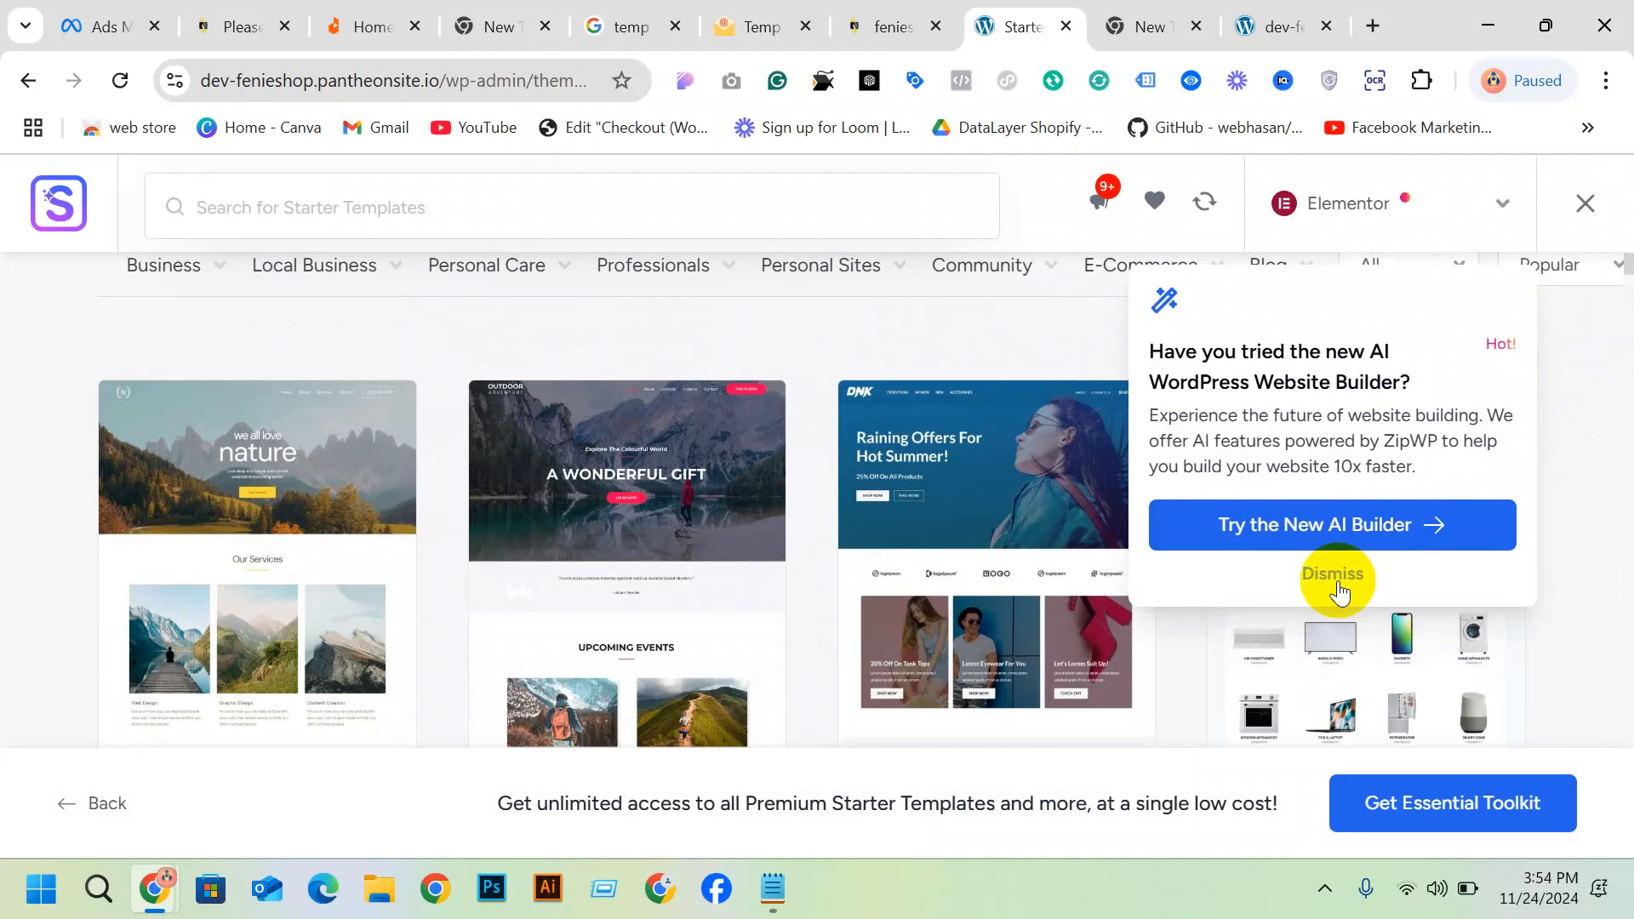
left_click(1332, 575)
scroll(1003, 557, "down", 5)
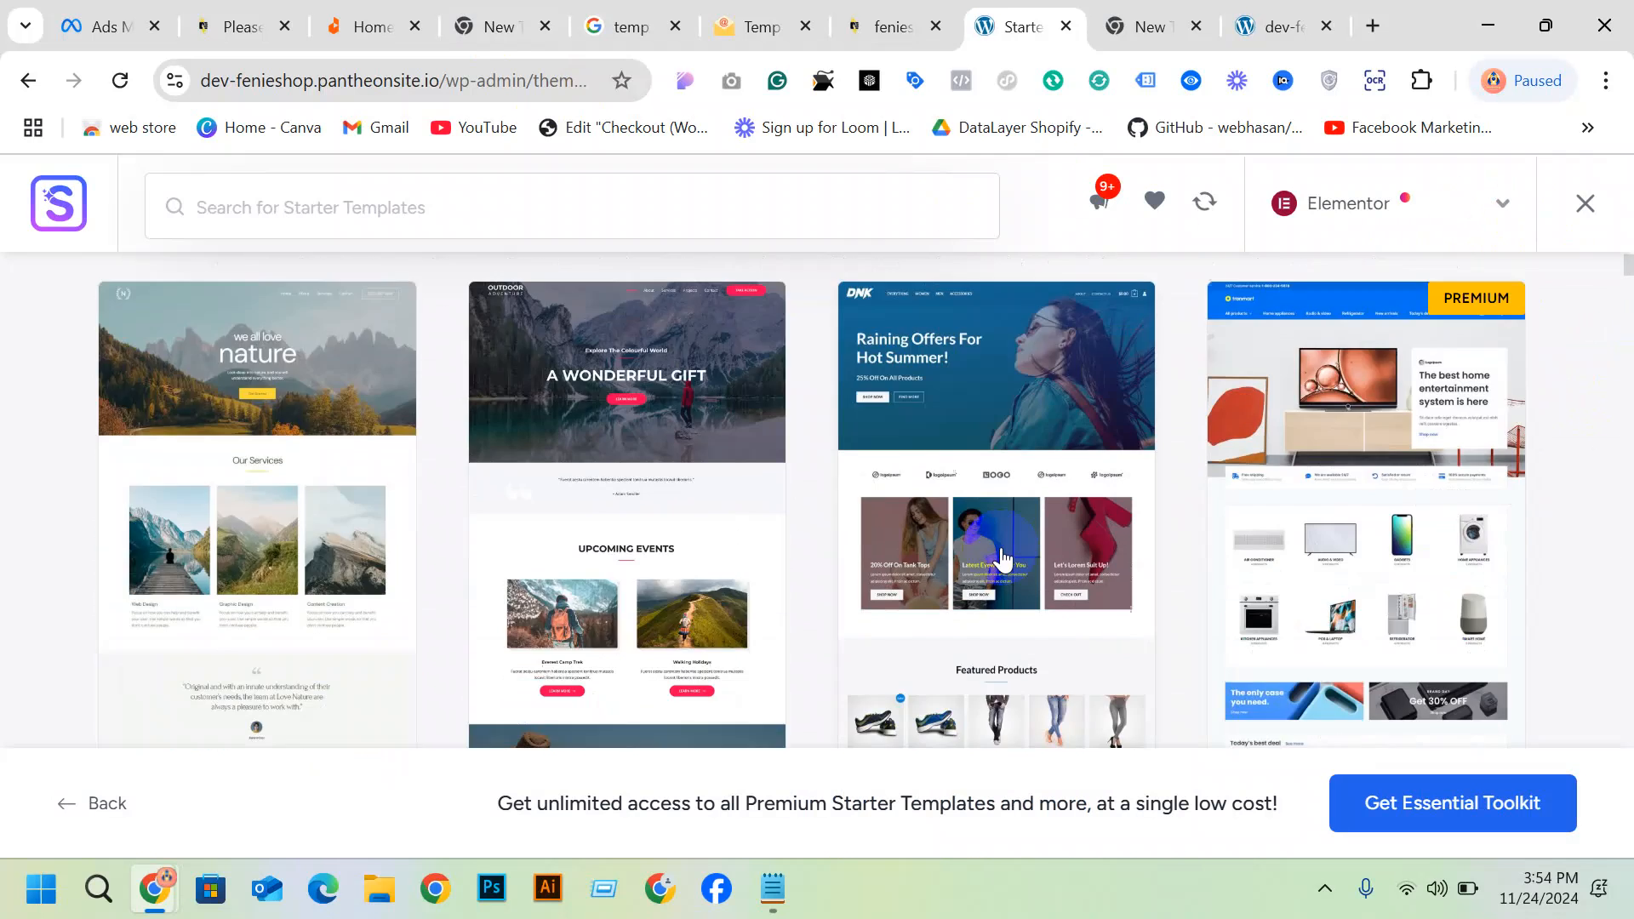
scroll(1002, 557, "down", 8)
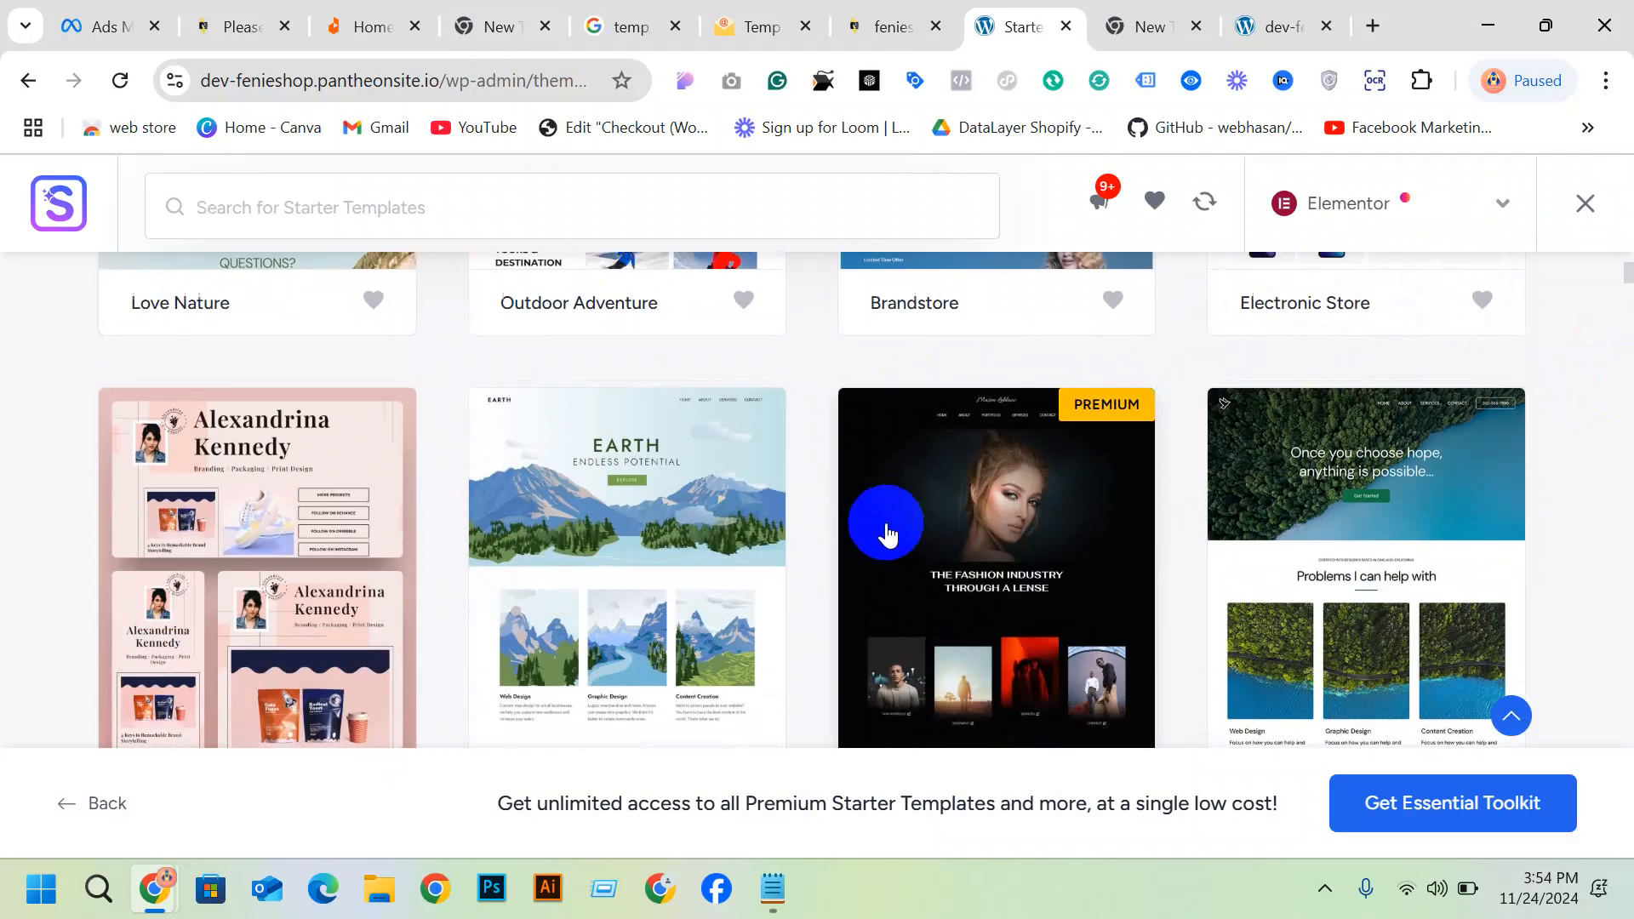
scroll(886, 535, "up", 12)
scroll(1380, 558, "down", 3)
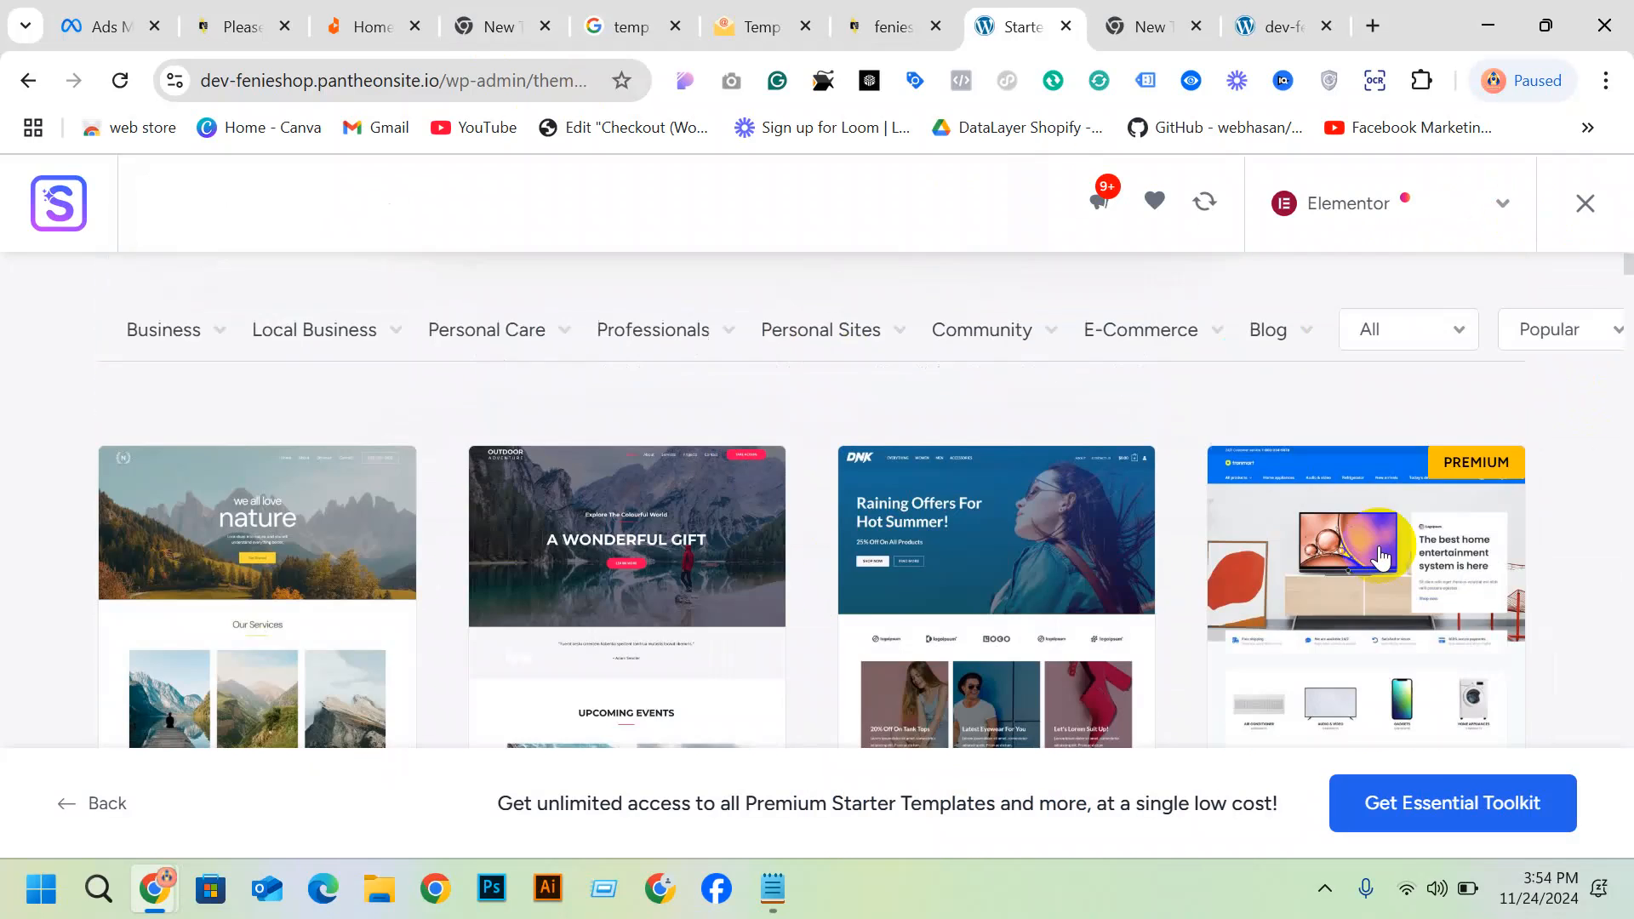
scroll(1513, 529, "down", 1)
scroll(1531, 507, "up", 4)
scroll(1531, 529, "down", 2)
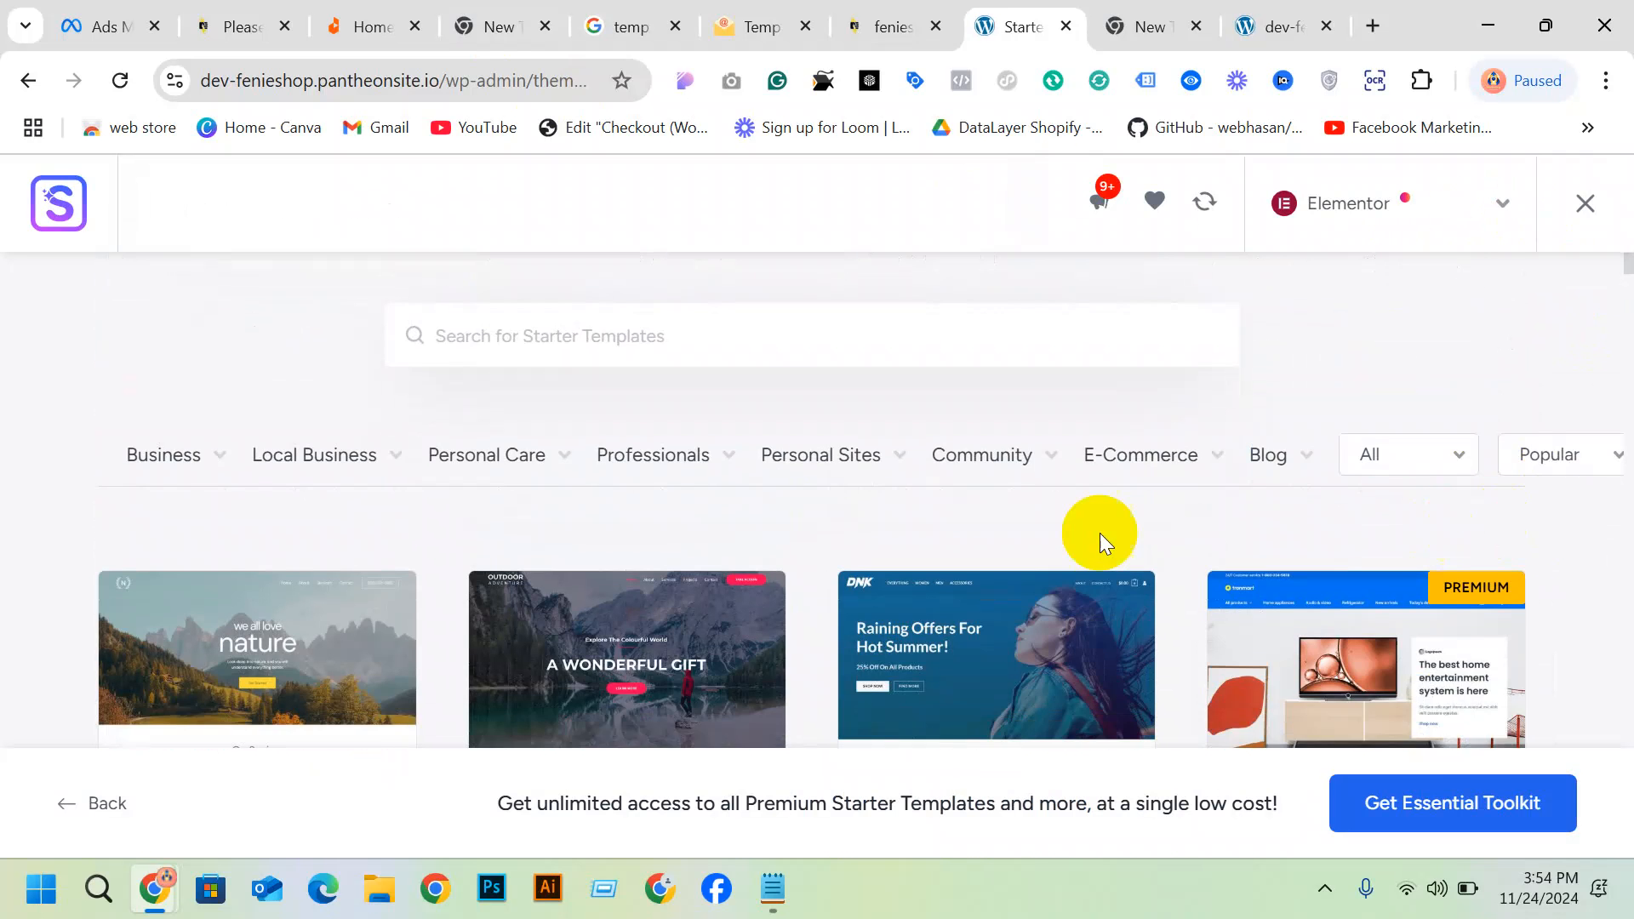
scroll(1038, 408, "down", 3)
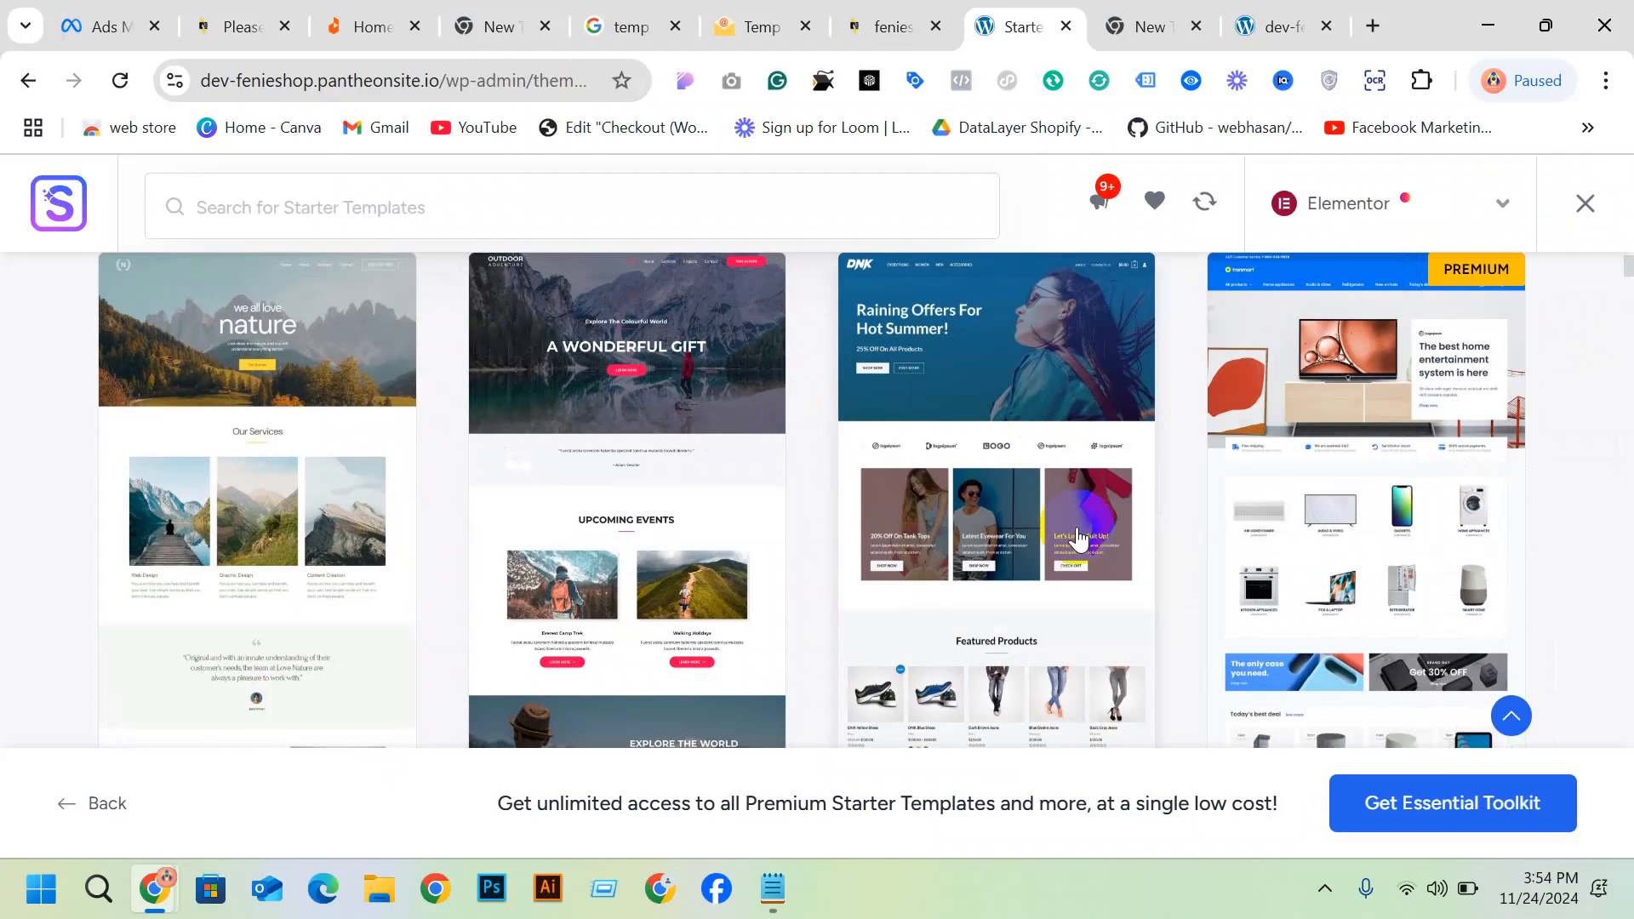
scroll(1064, 532, "down", 5)
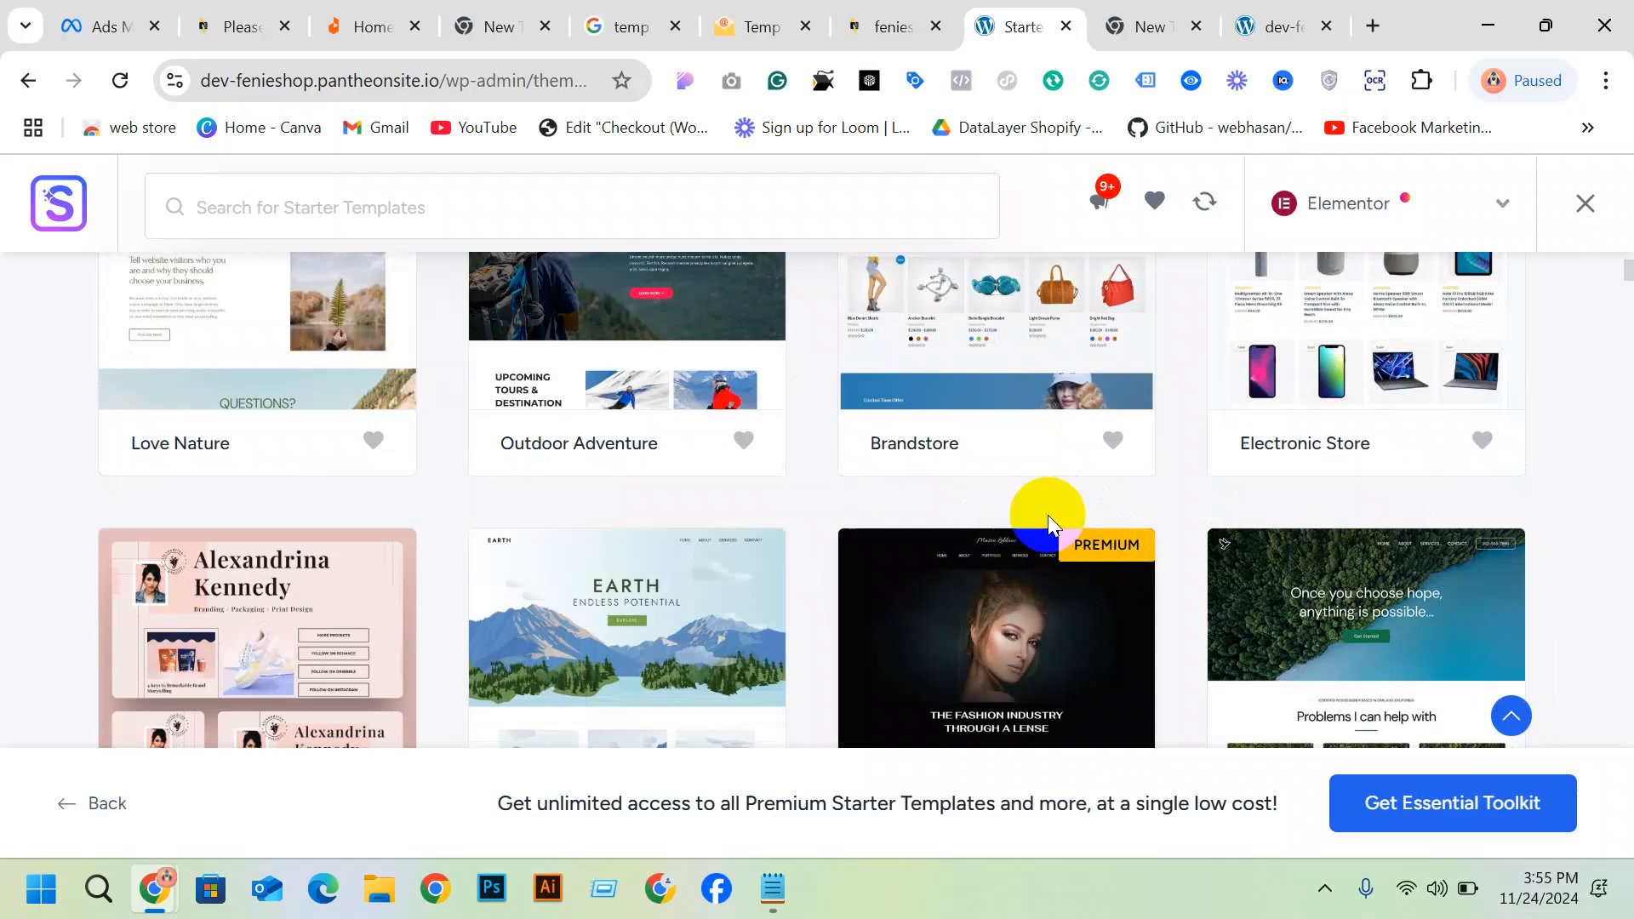
scroll(886, 485, "down", 2)
scroll(937, 578, "down", 3)
scroll(953, 578, "down", 5)
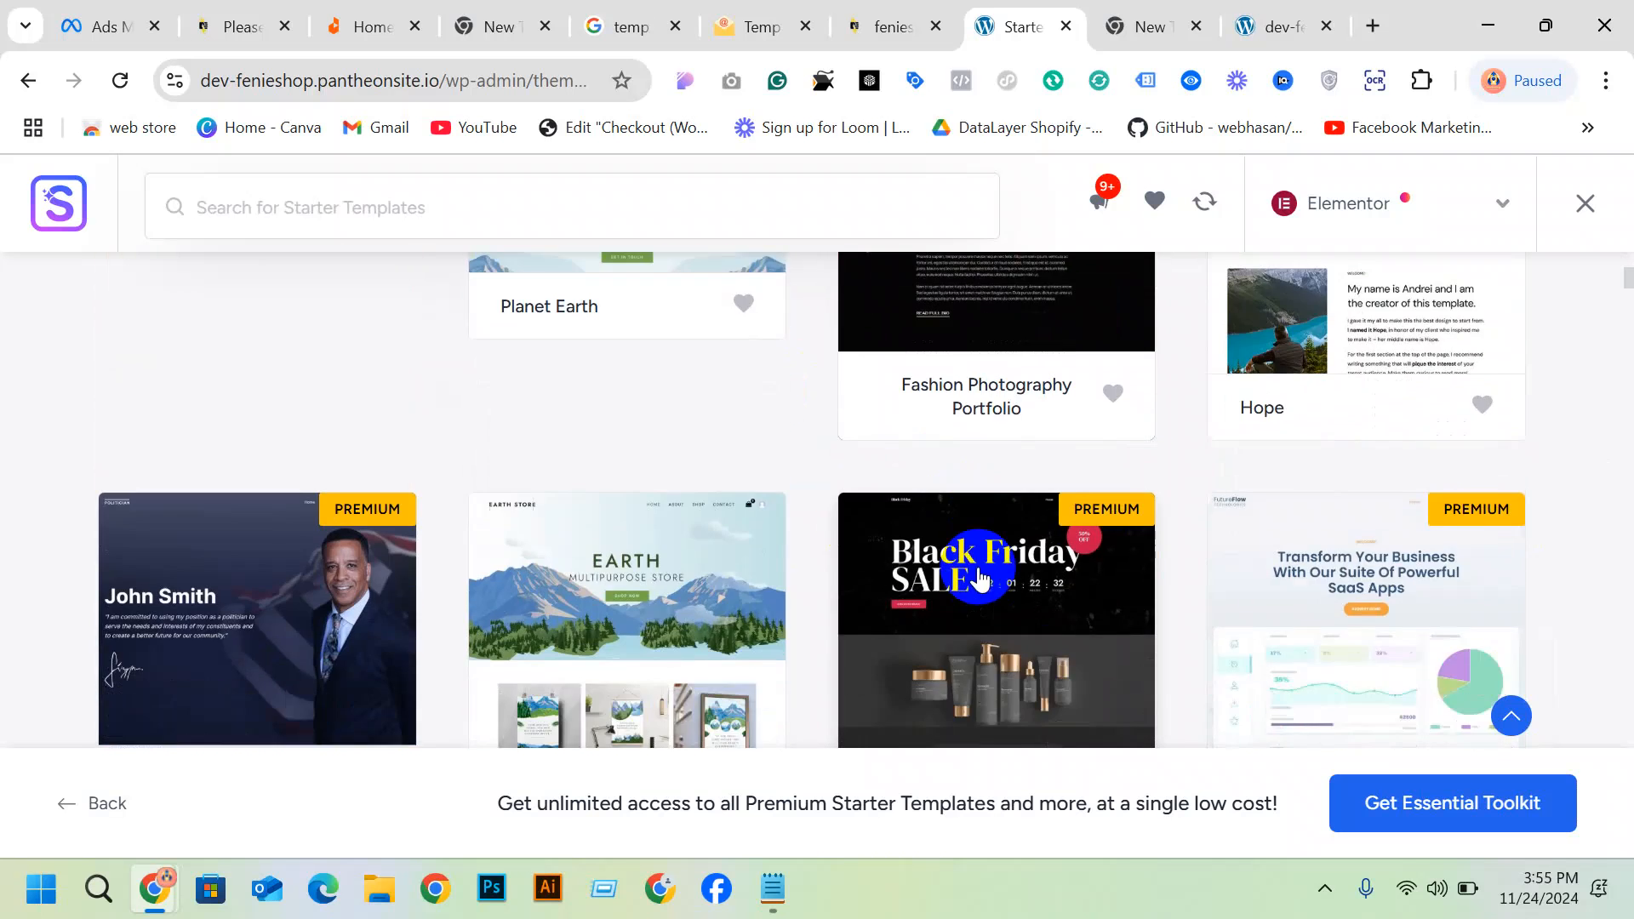
scroll(1085, 585, "up", 16)
scroll(1074, 474, "down", 10)
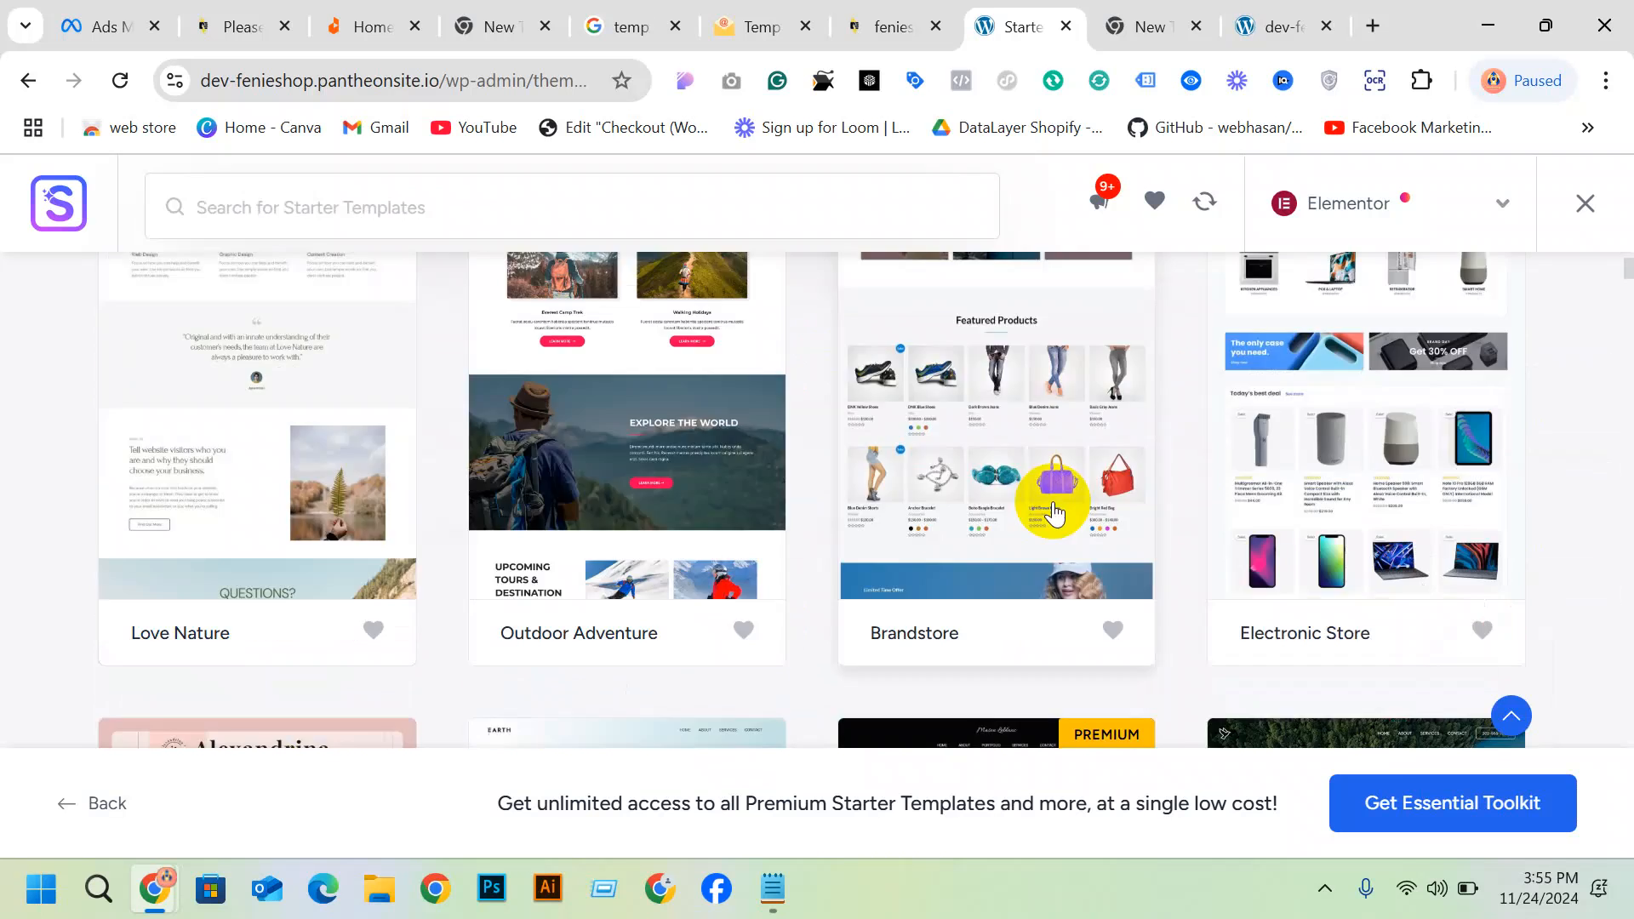
scroll(1073, 704, "down", 4)
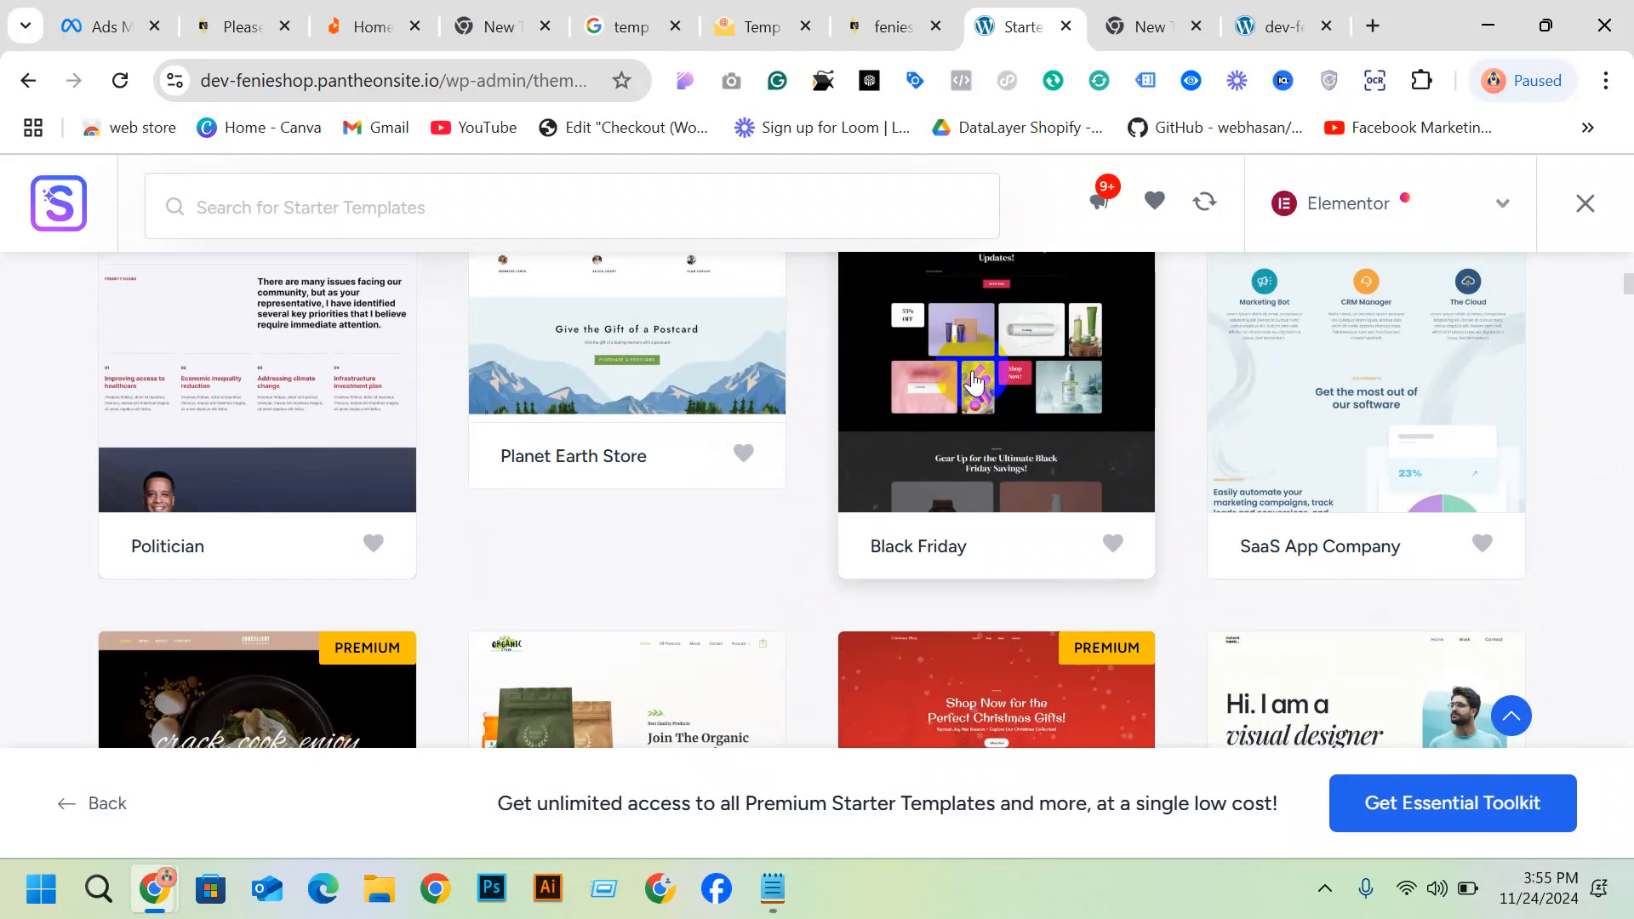
scroll(1002, 461, "up", 3)
left_click(1014, 493)
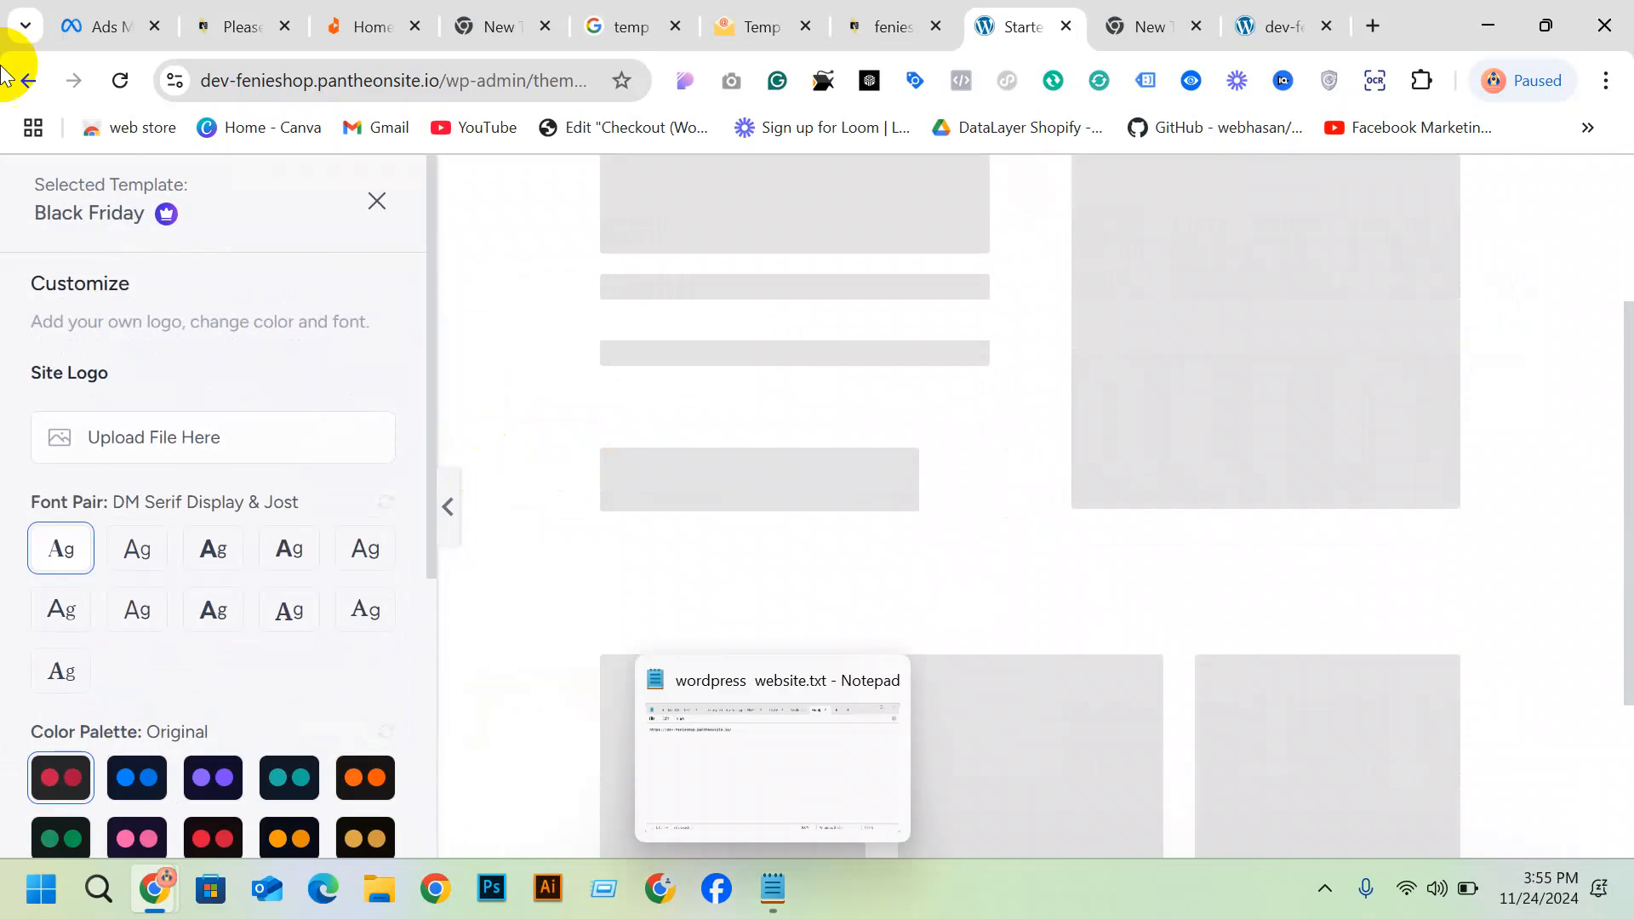
Scroll past the Premium Template notice and go Back to the template library
scroll(329, 358, "down", 5)
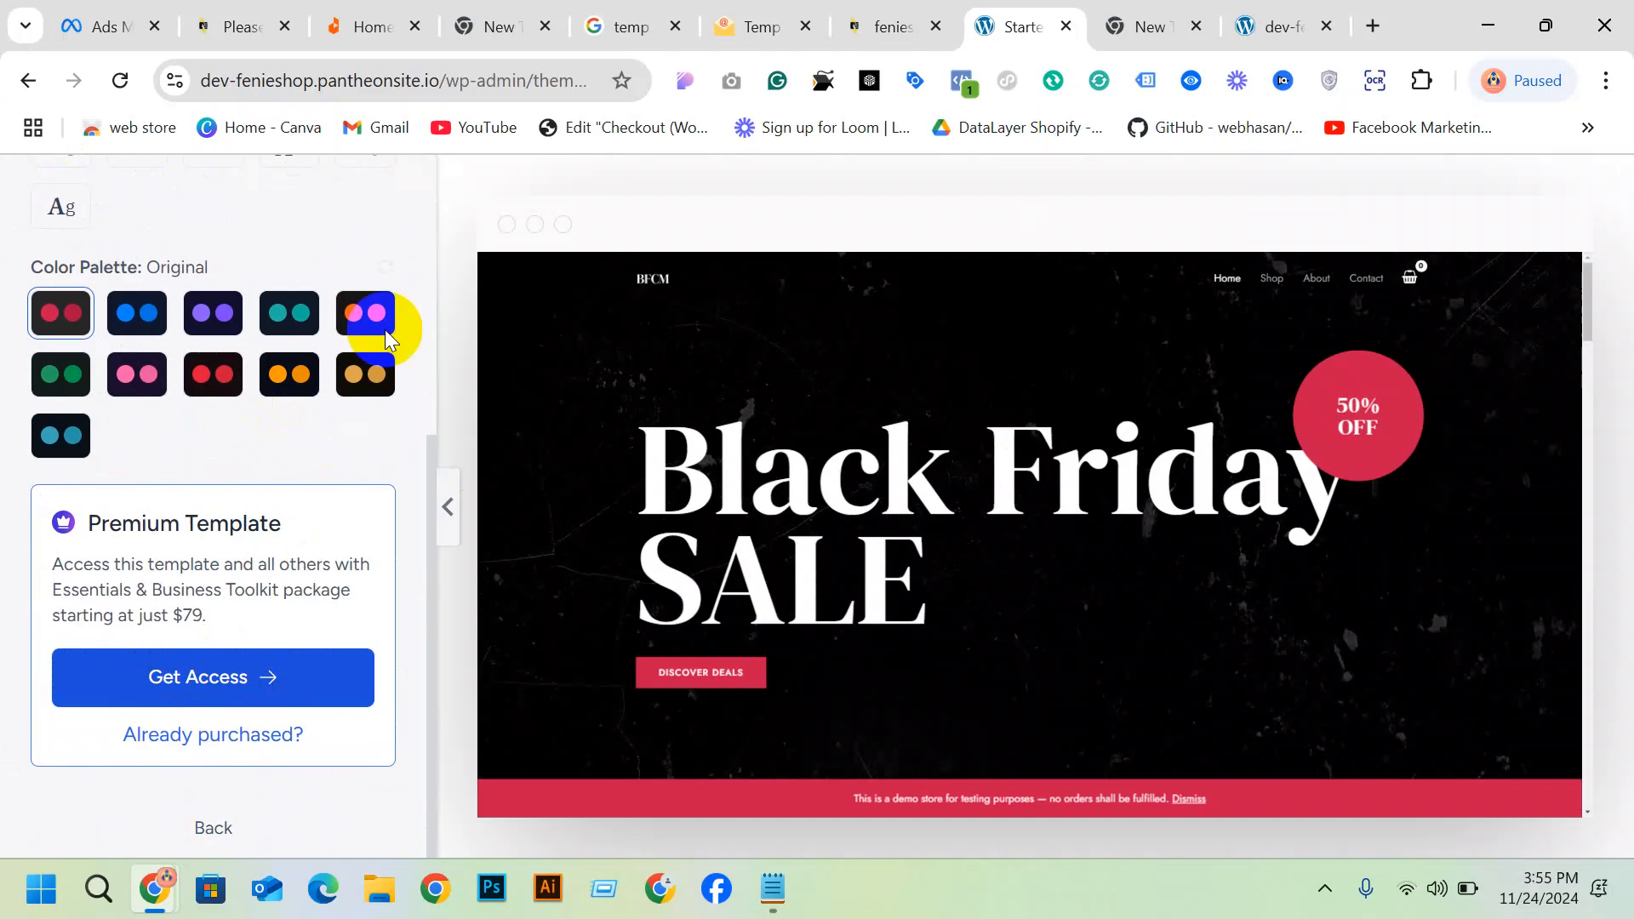
left_click(222, 828)
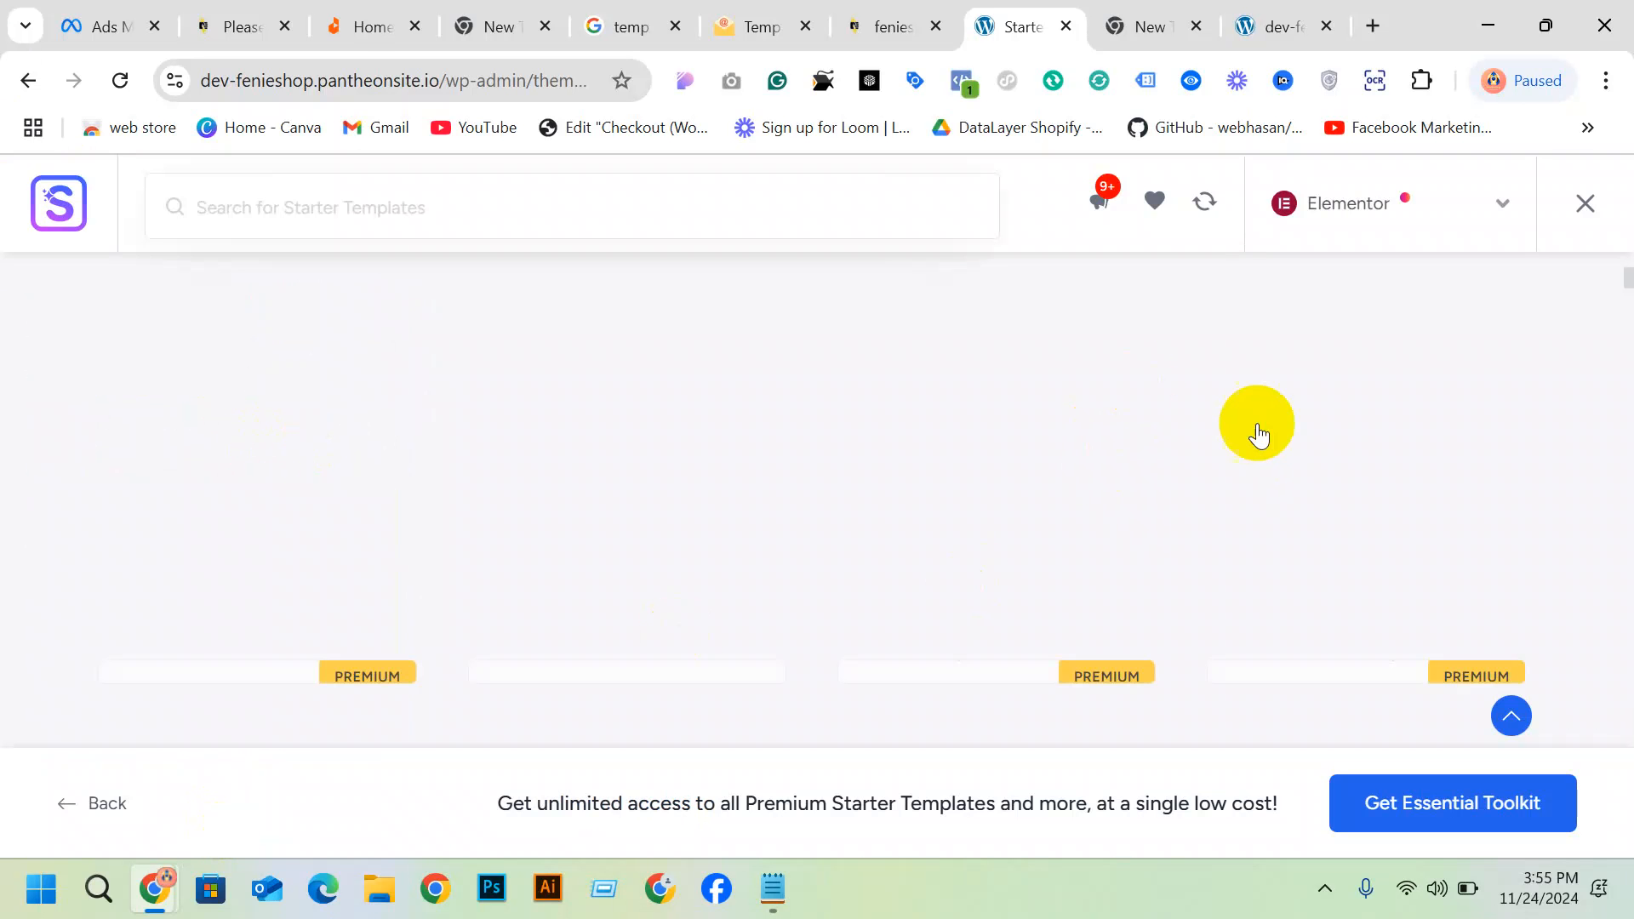
scroll(1125, 432, "up", 5)
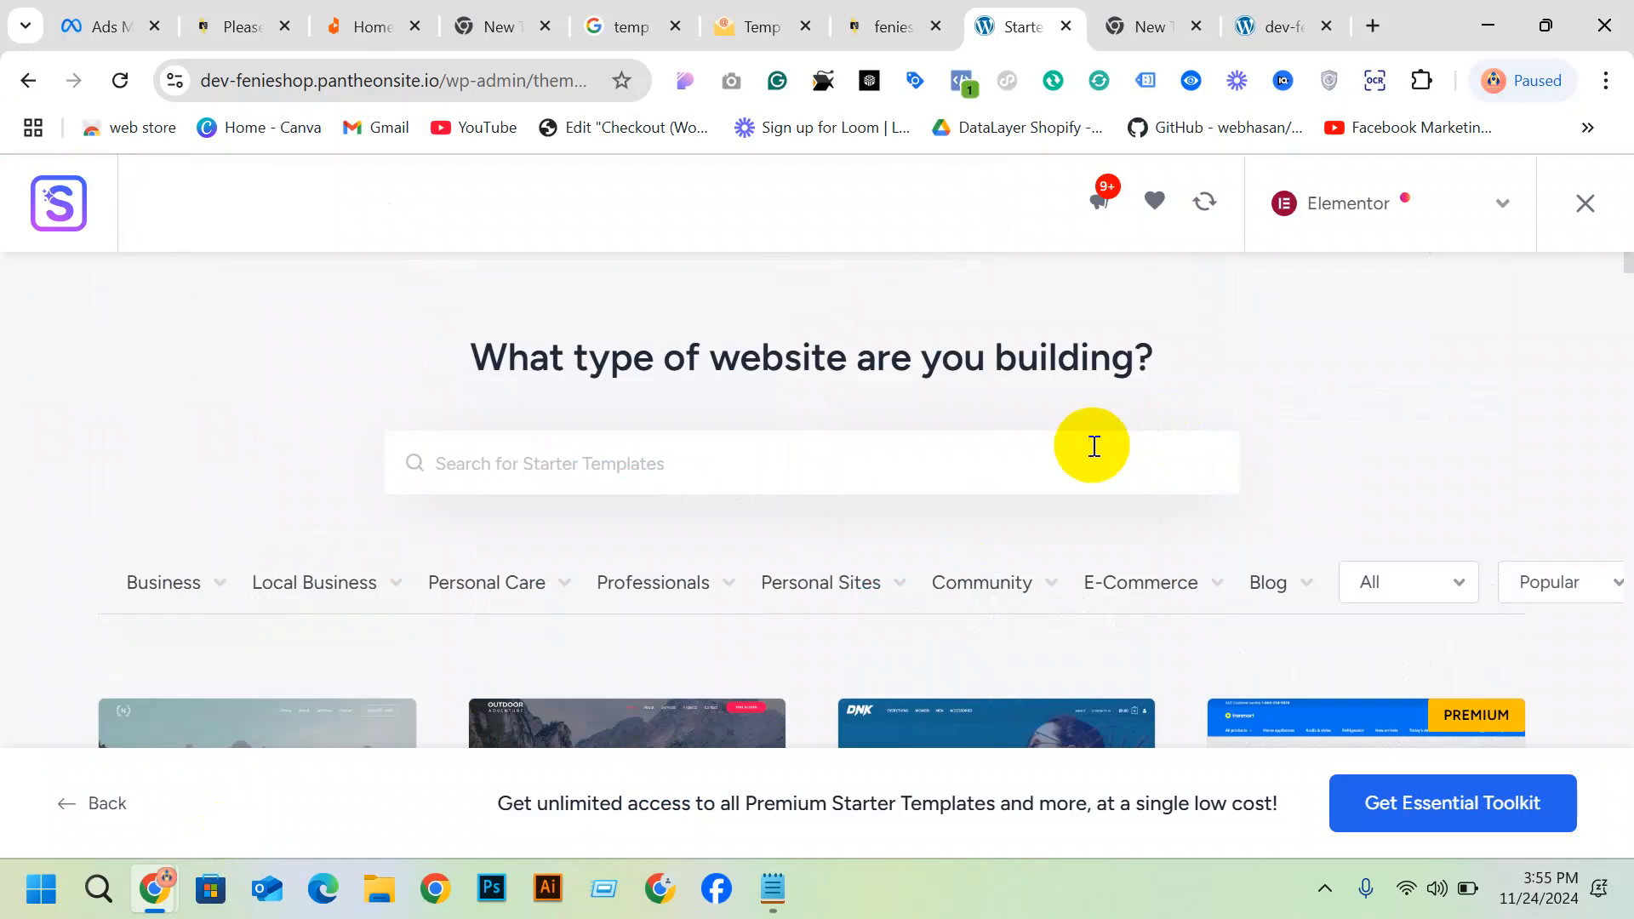
scroll(1079, 457, "down", 5)
scroll(1049, 464, "up", 5)
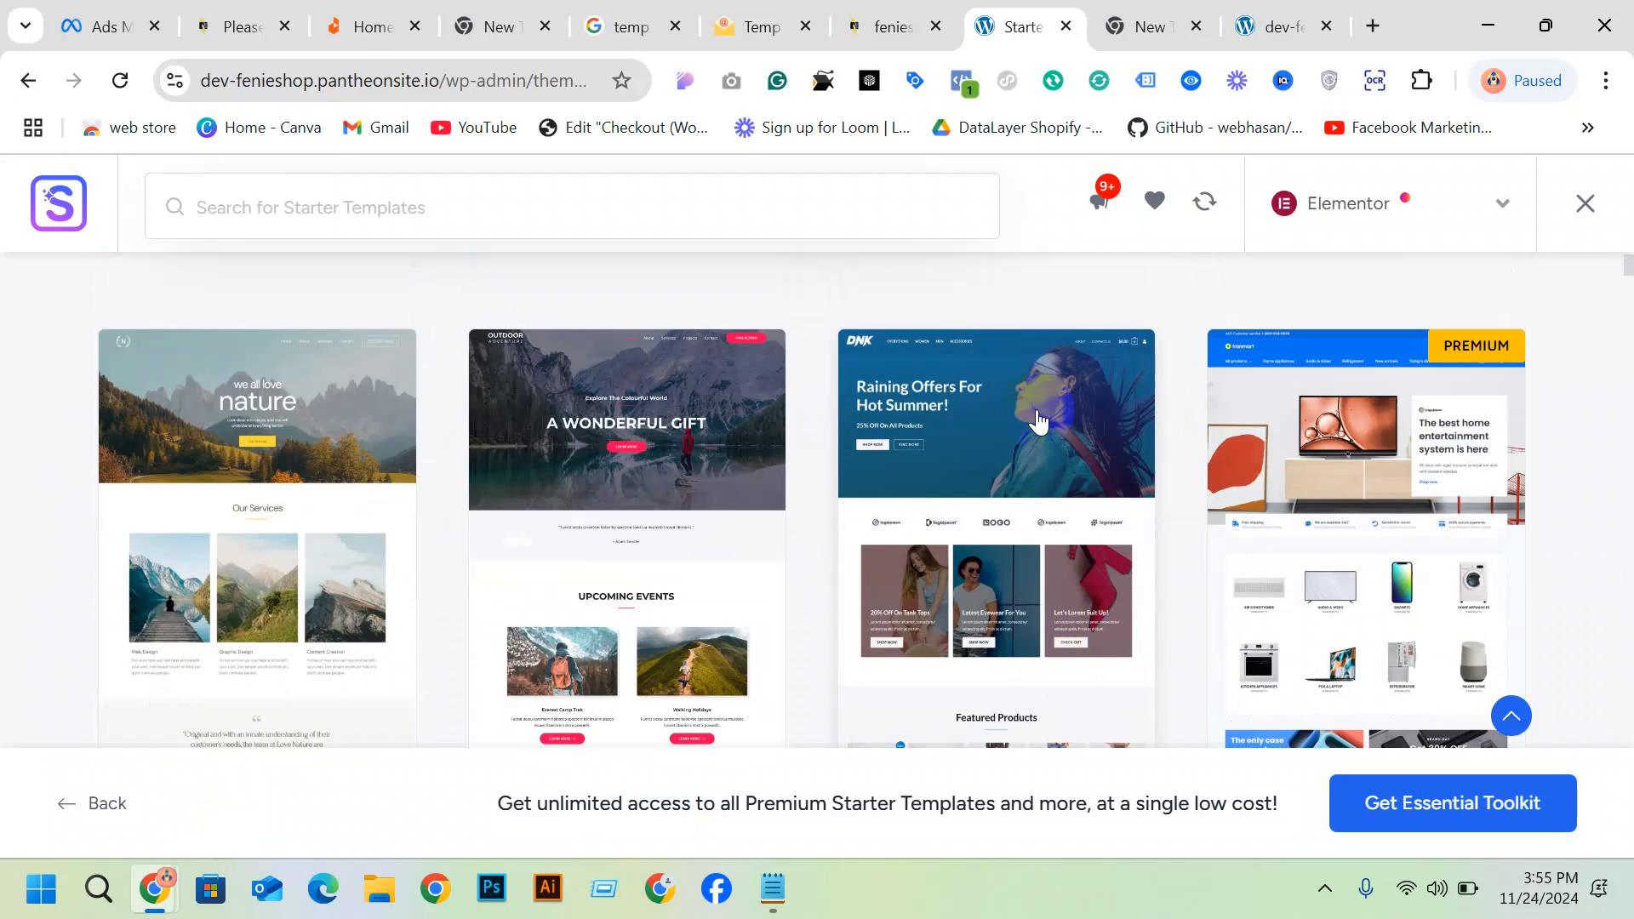
scroll(1029, 467, "down", 10)
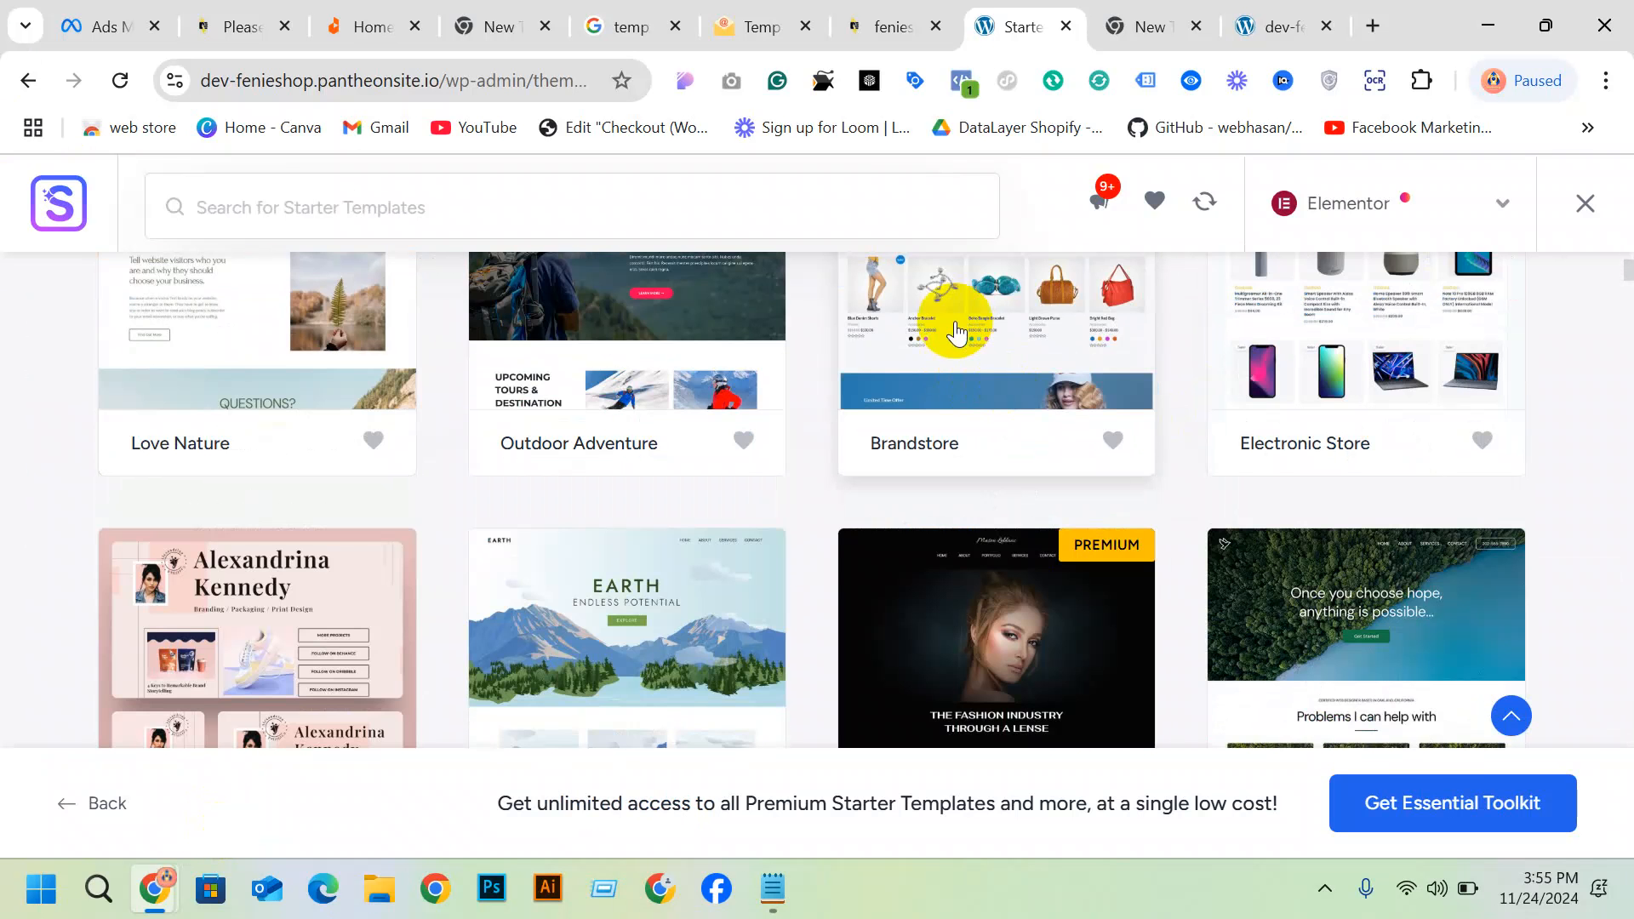
scroll(956, 324, "down", 10)
scroll(995, 415, "up", 3)
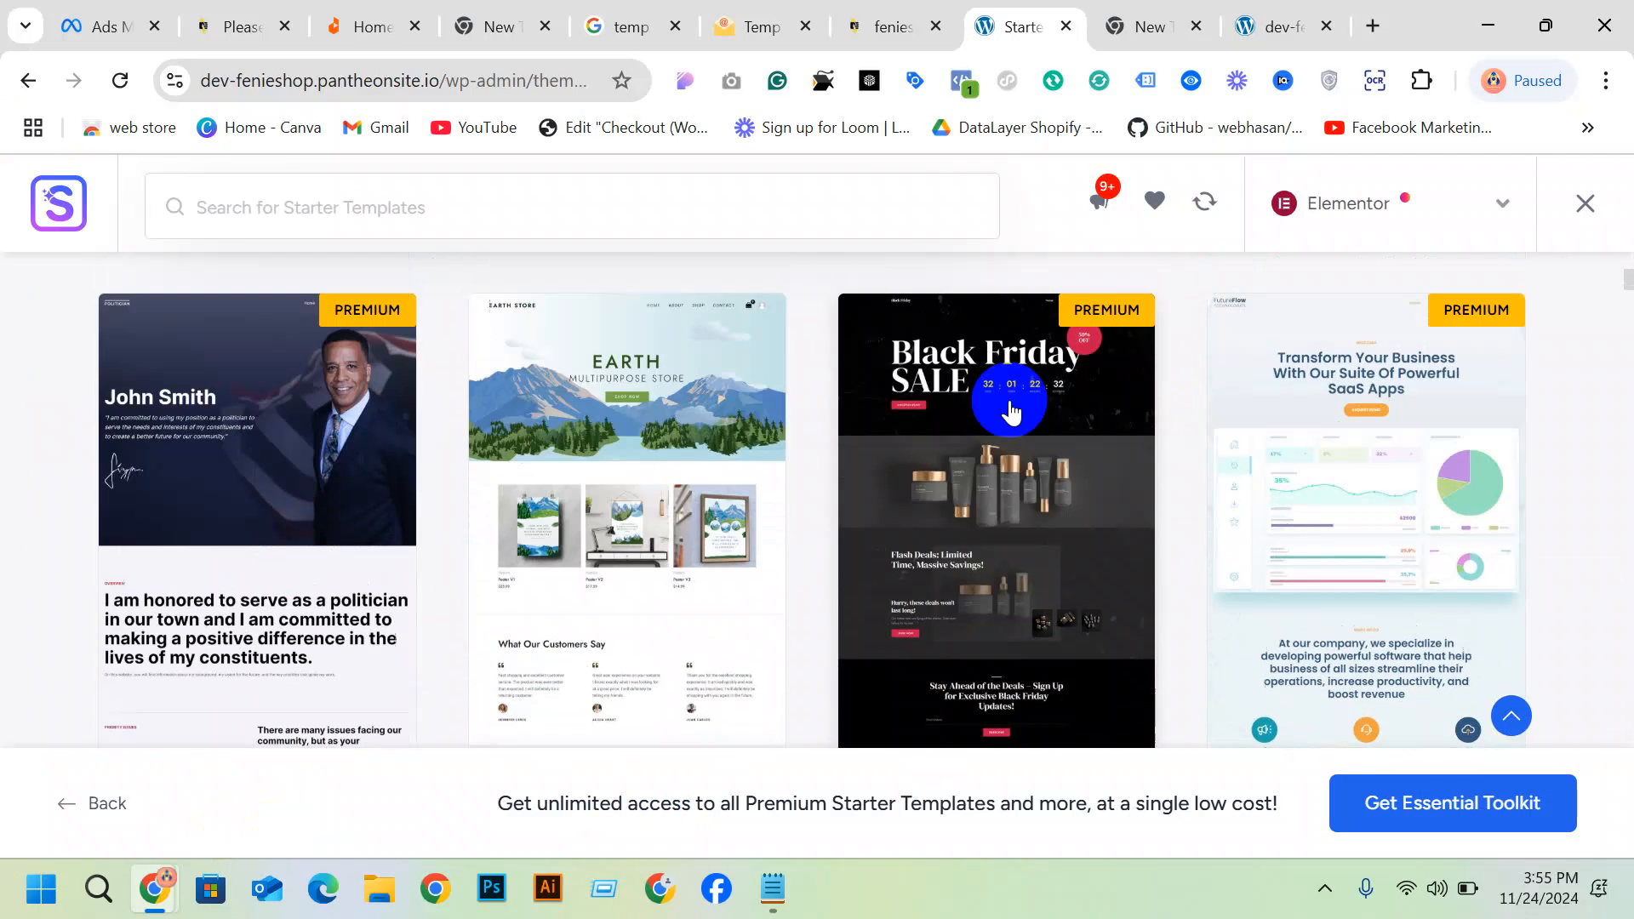
scroll(956, 463, "up", 3)
scroll(894, 447, "down", 9)
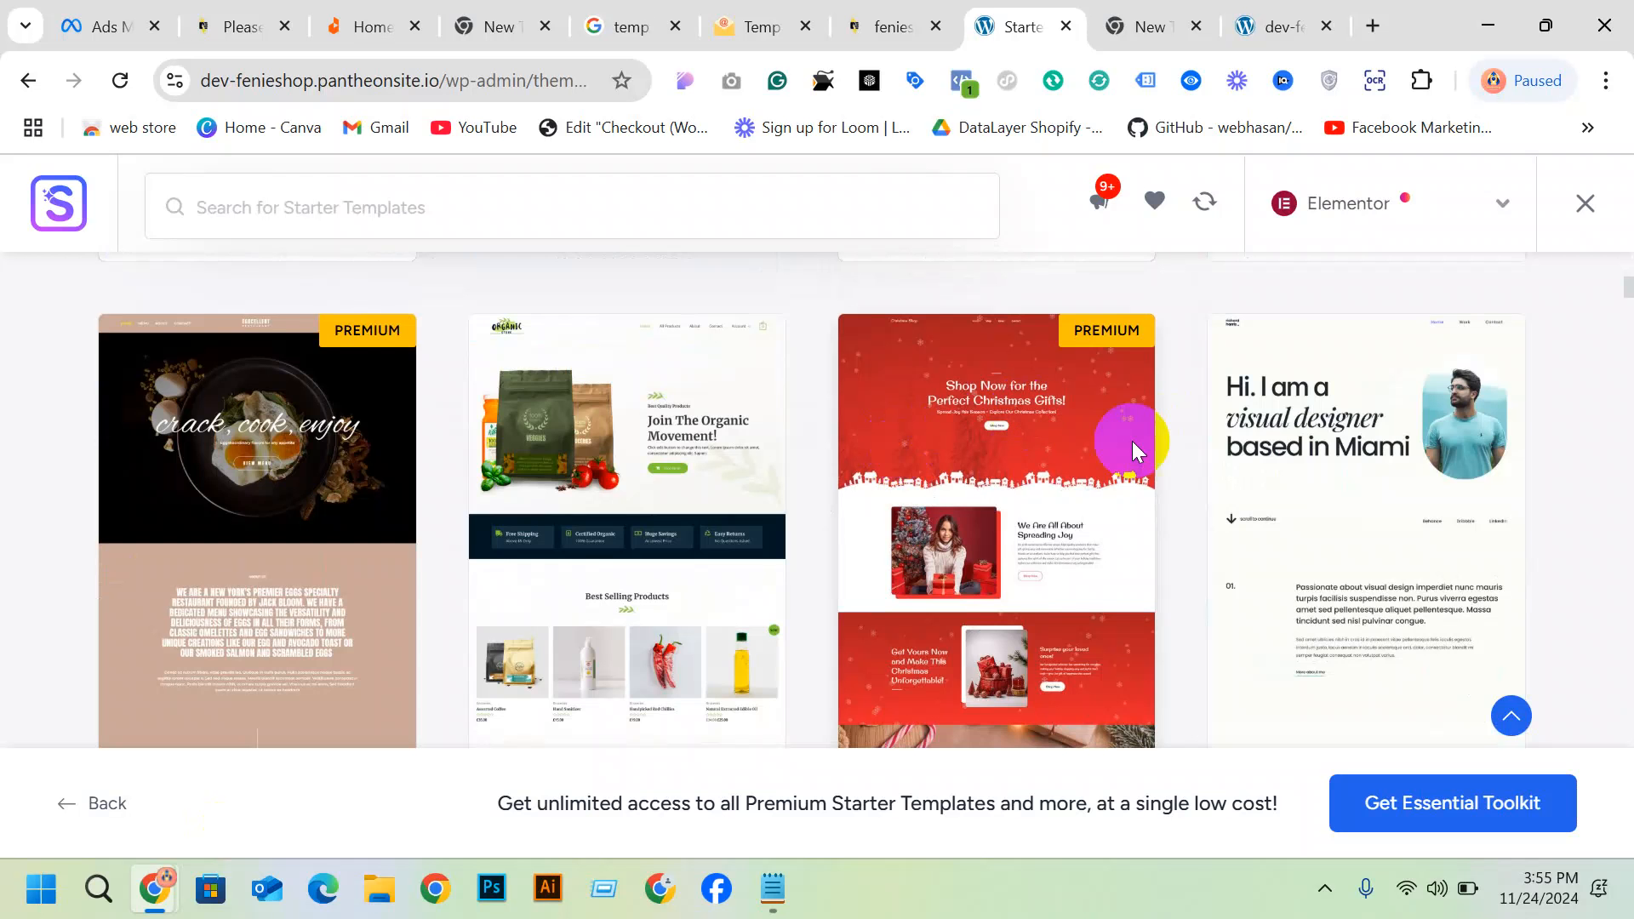
scroll(1132, 445, "down", 5)
scroll(912, 481, "down", 3)
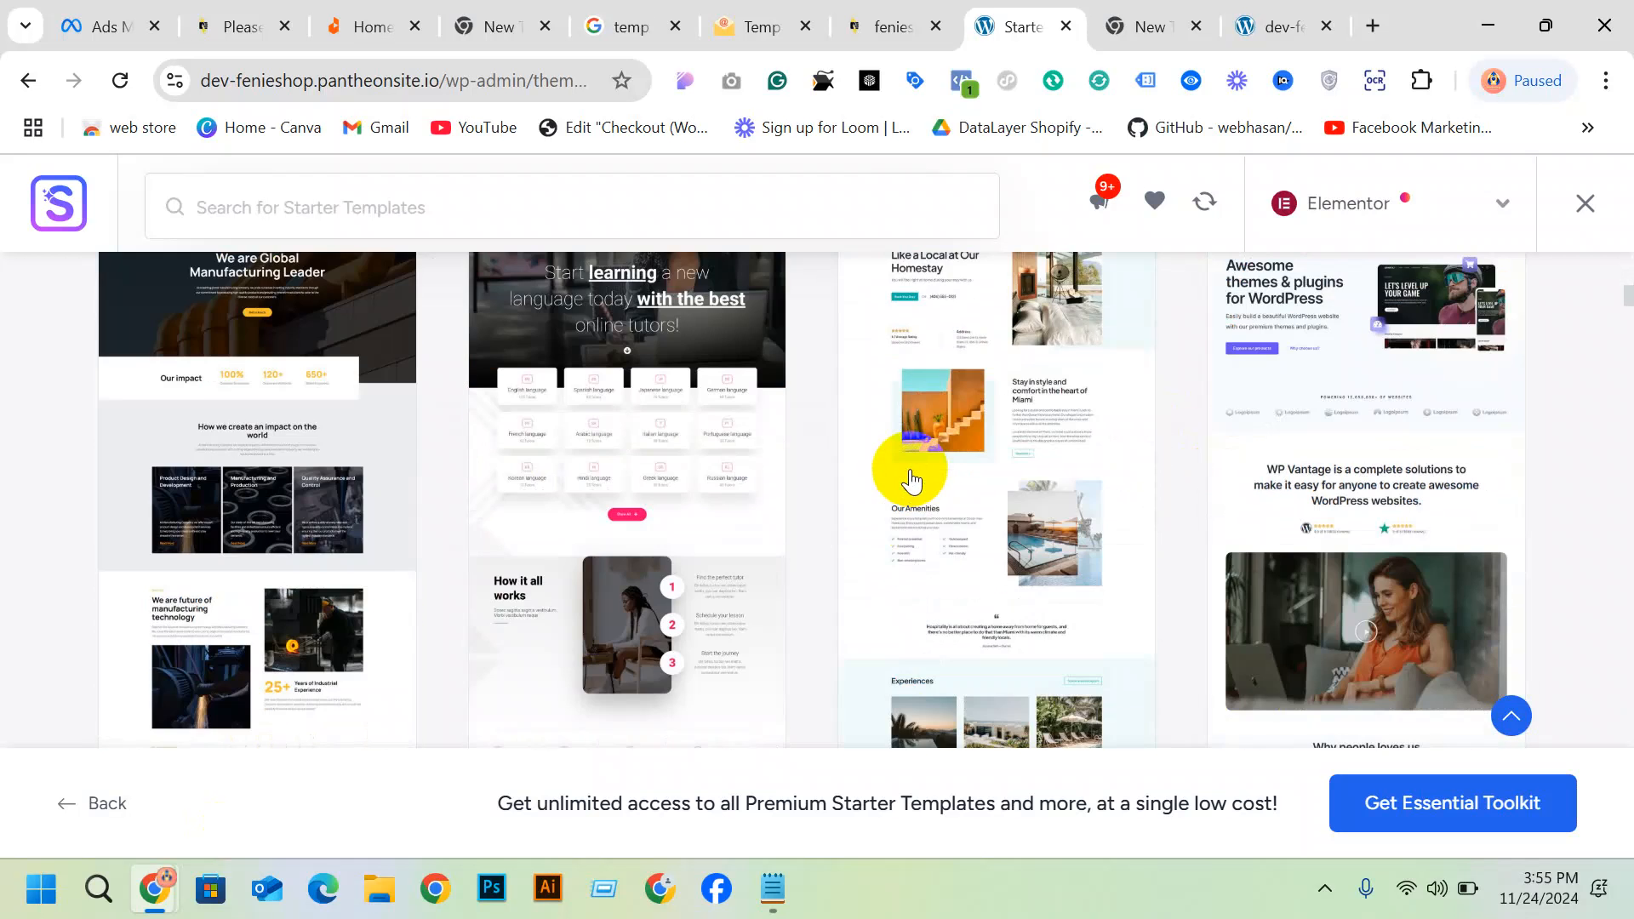
scroll(851, 485, "up", 7)
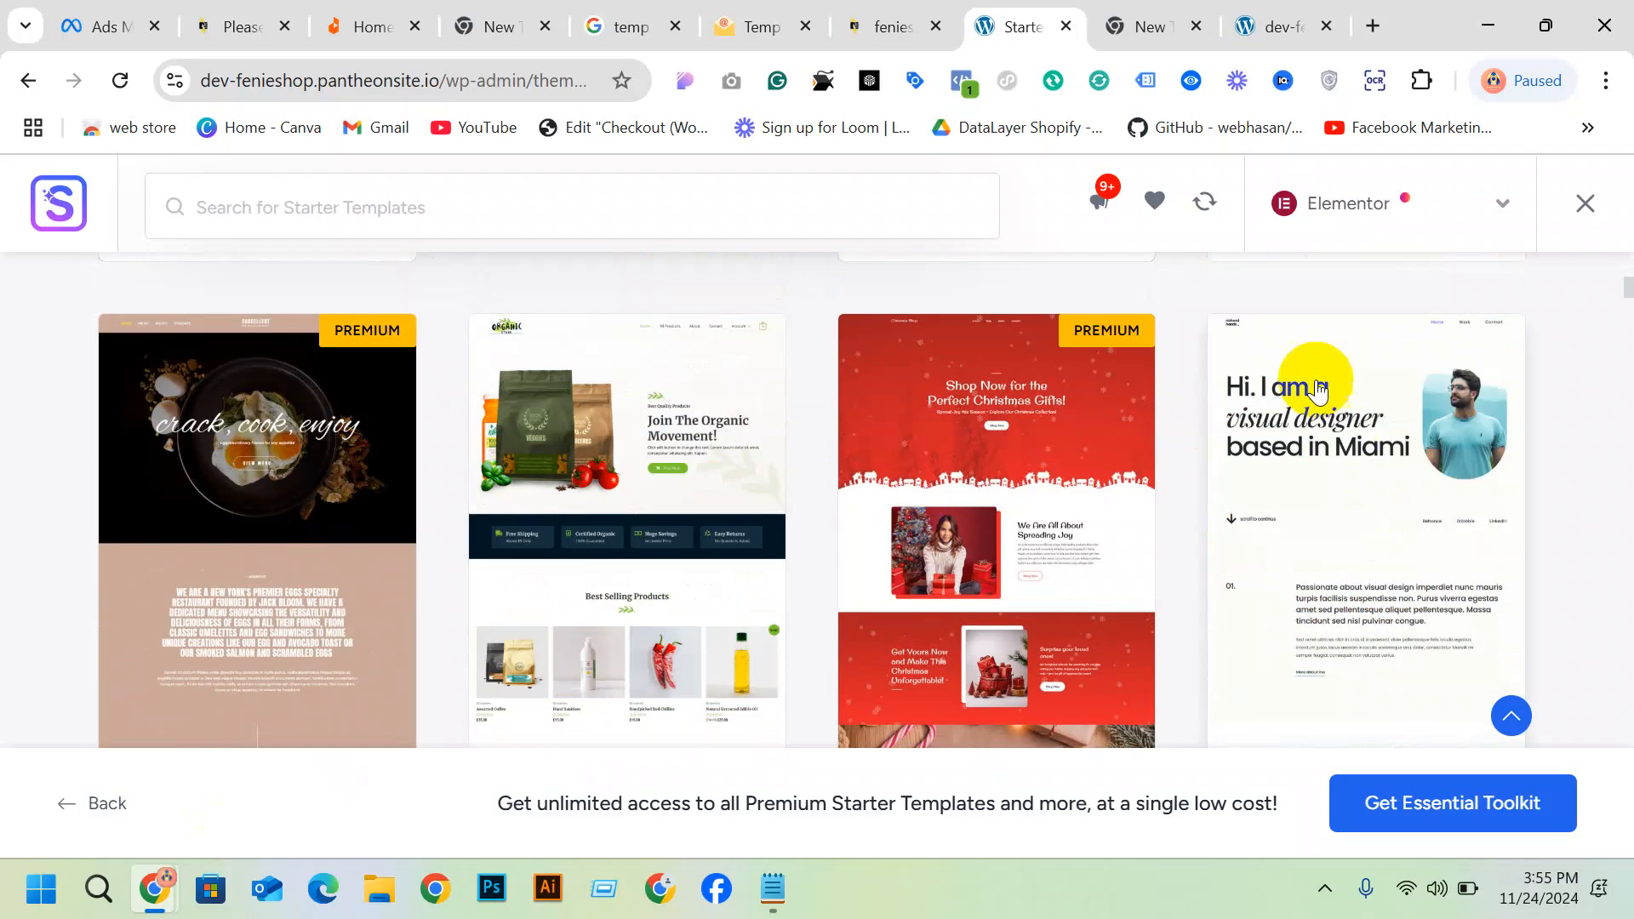
scroll(1390, 426, "down", 5)
scroll(1392, 406, "down", 5)
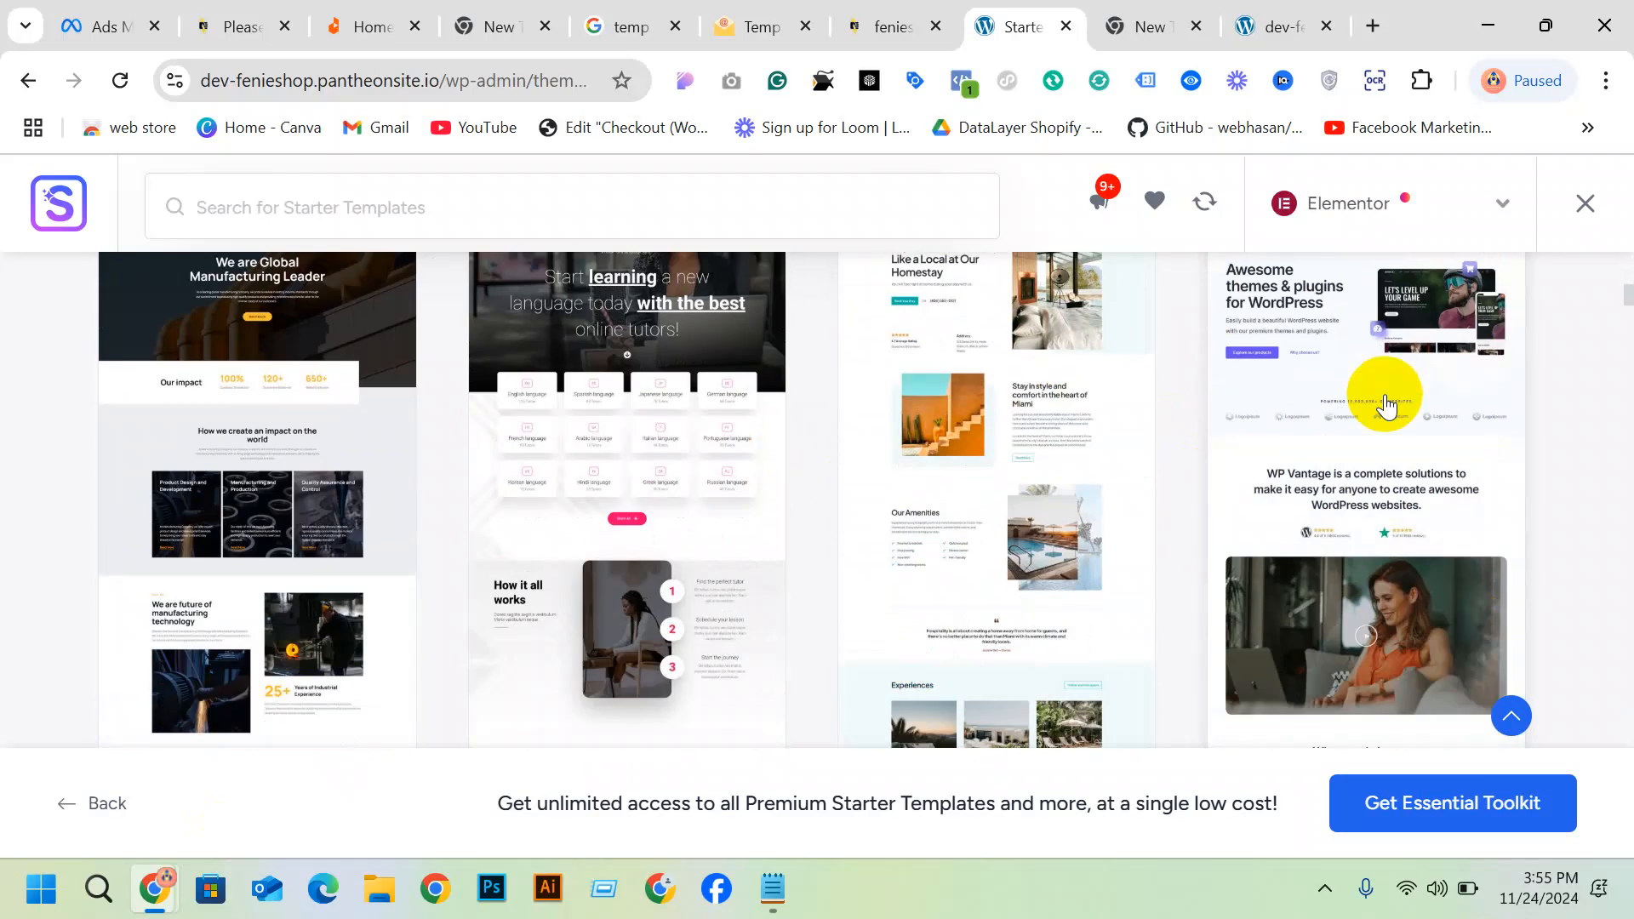
scroll(1361, 519, "up", 2)
scroll(851, 502, "down", 4)
scroll(821, 493, "down", 3)
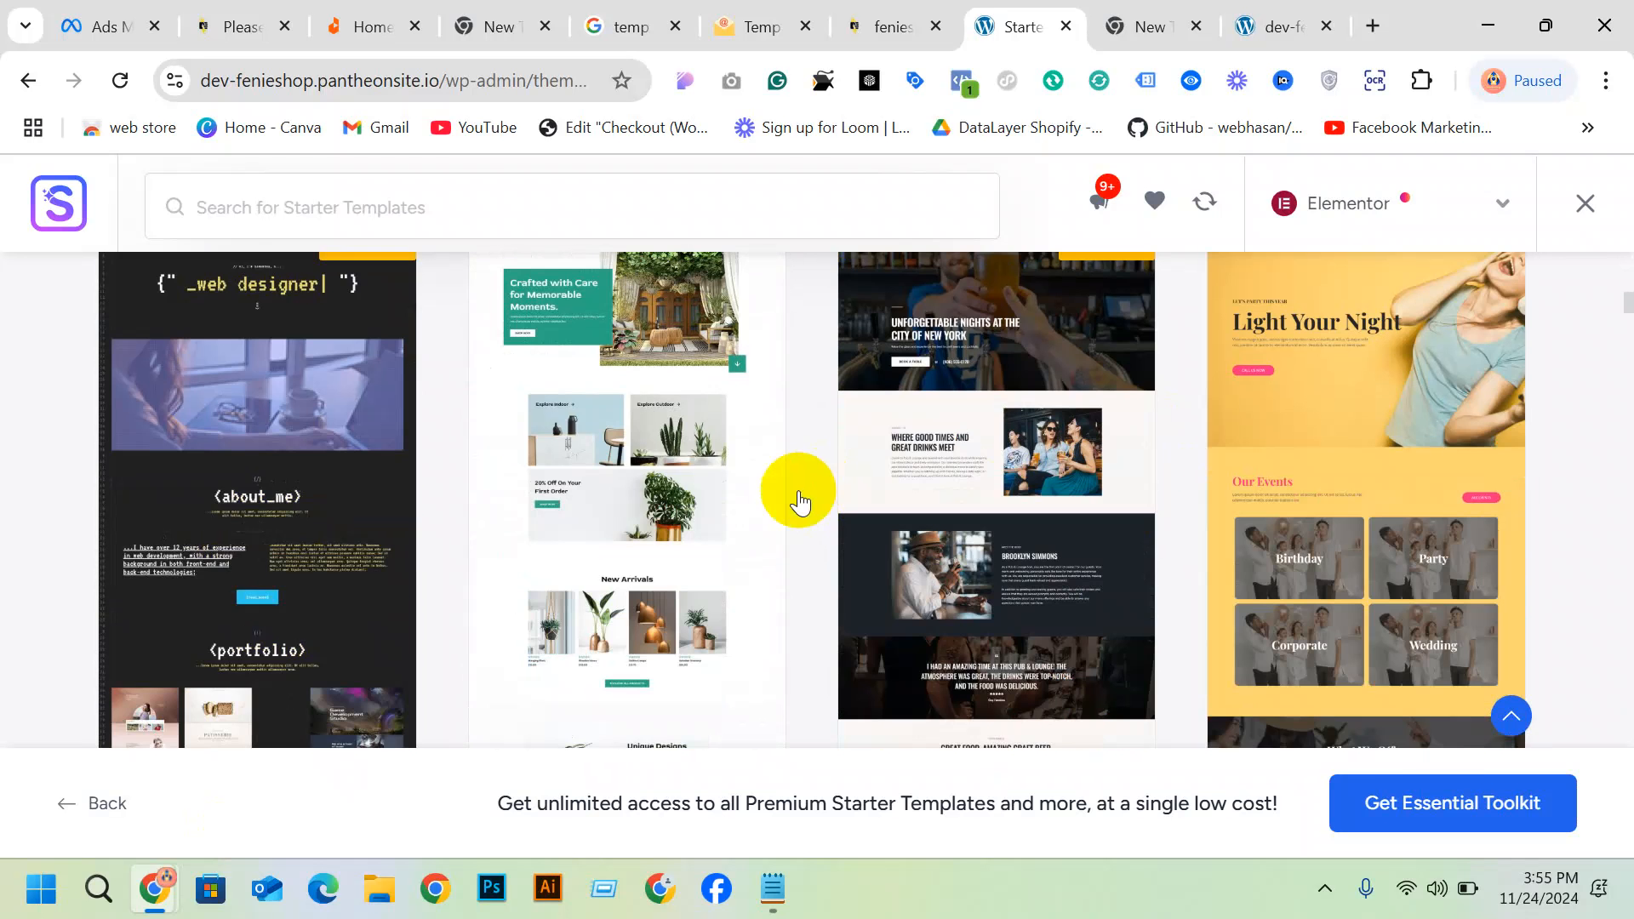
scroll(765, 532, "down", 4)
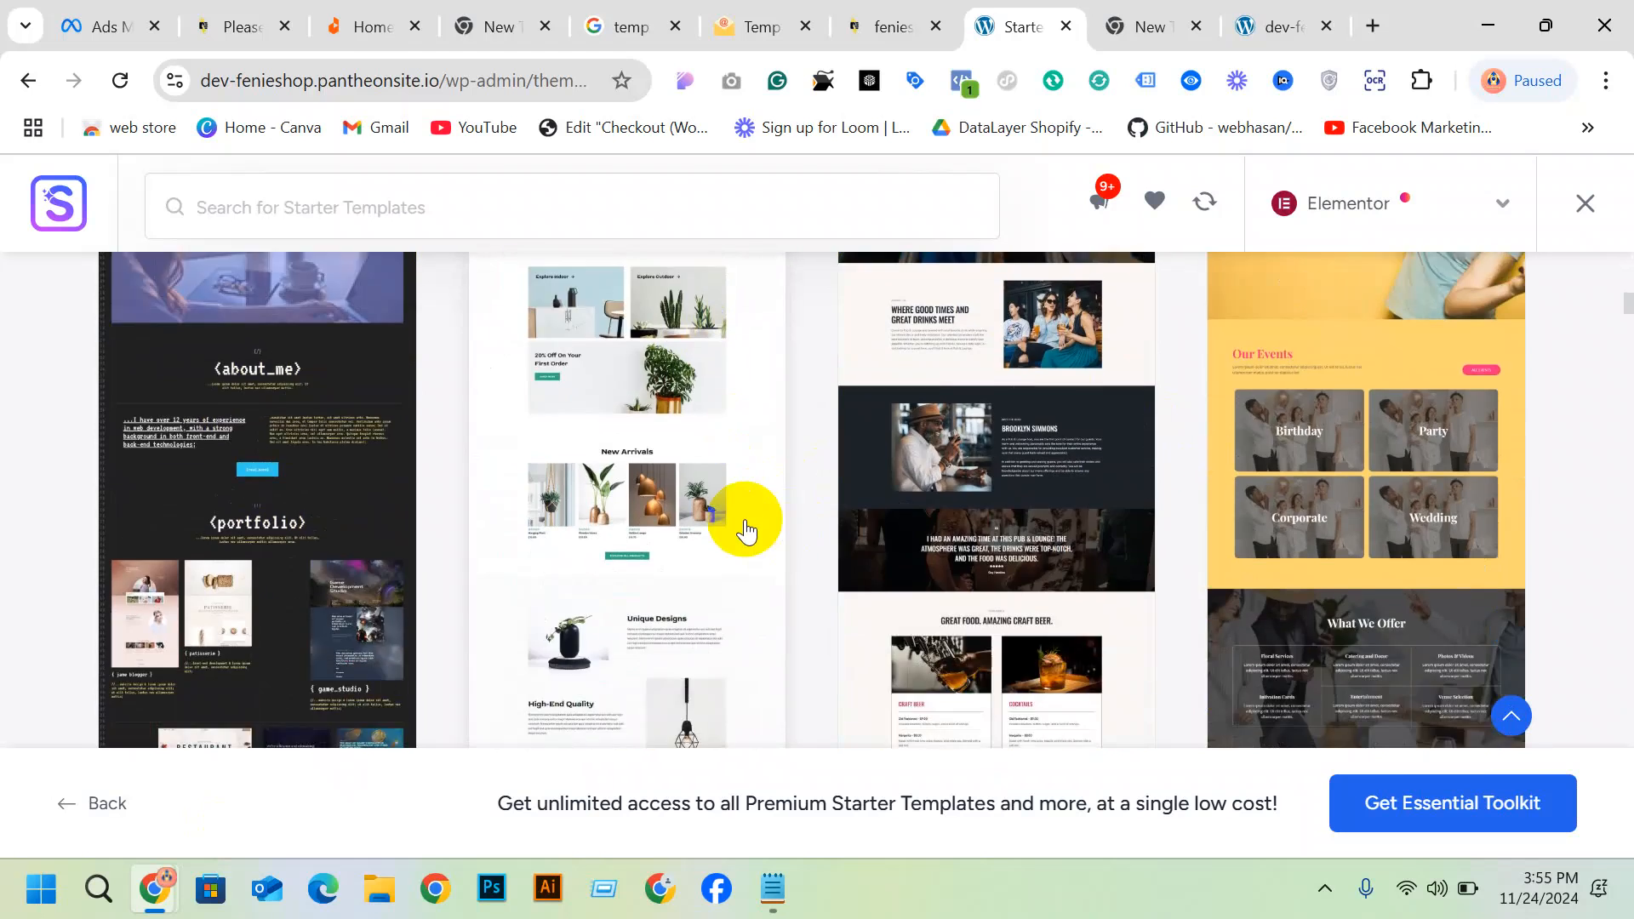
scroll(744, 523, "up", 4)
scroll(693, 511, "up", 4)
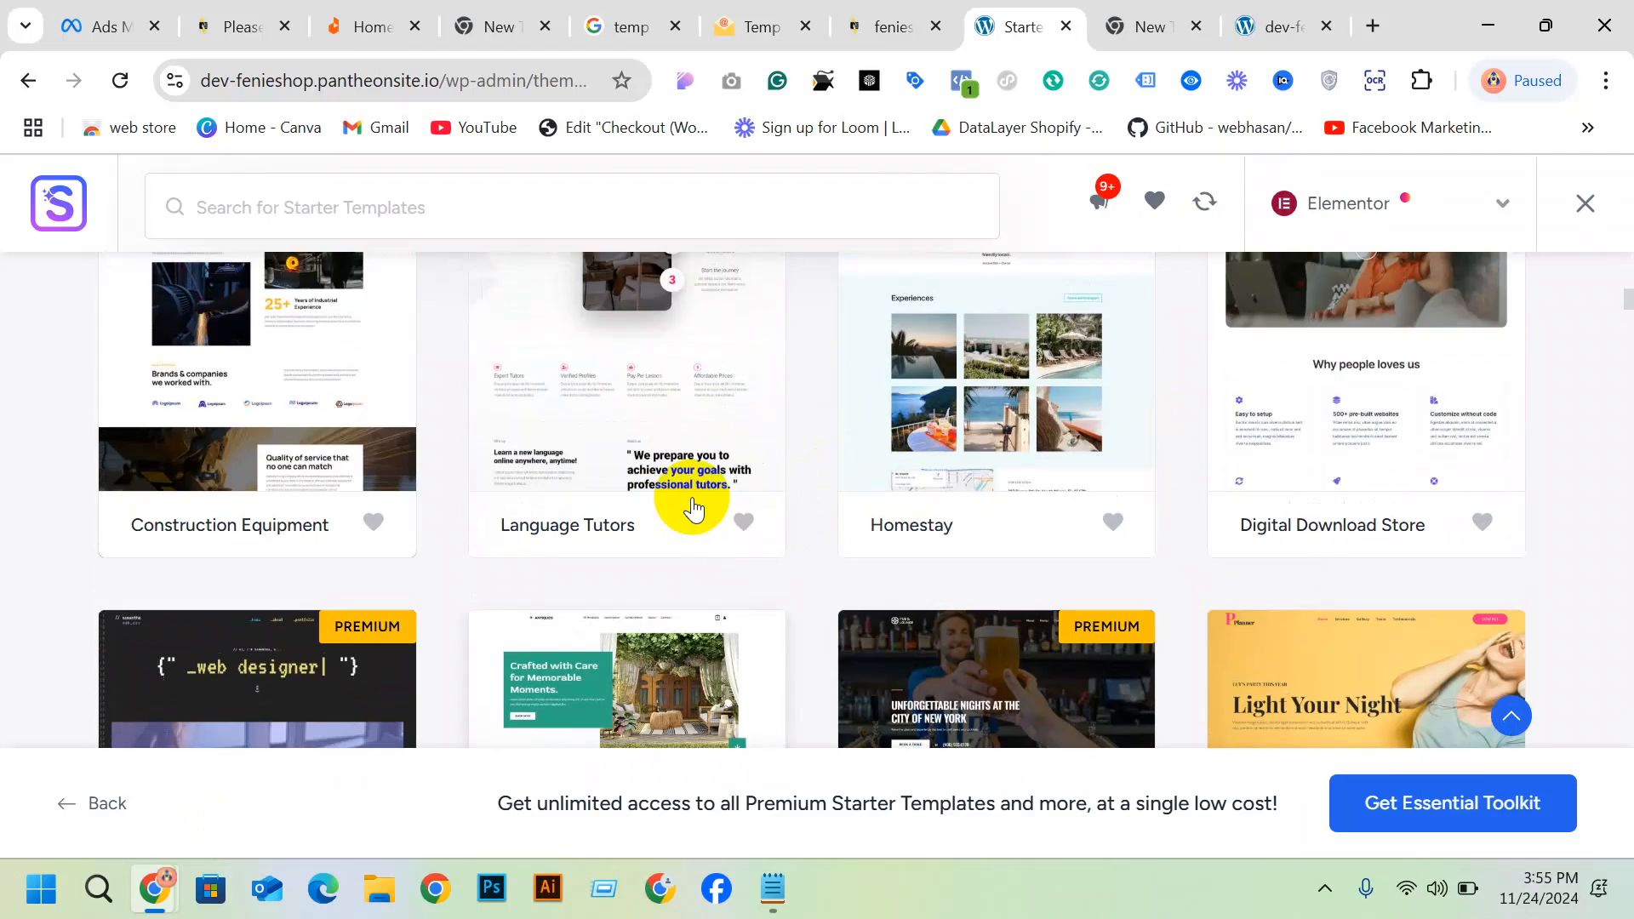
scroll(712, 511, "down", 7)
scroll(792, 451, "down", 6)
scroll(793, 451, "up", 15)
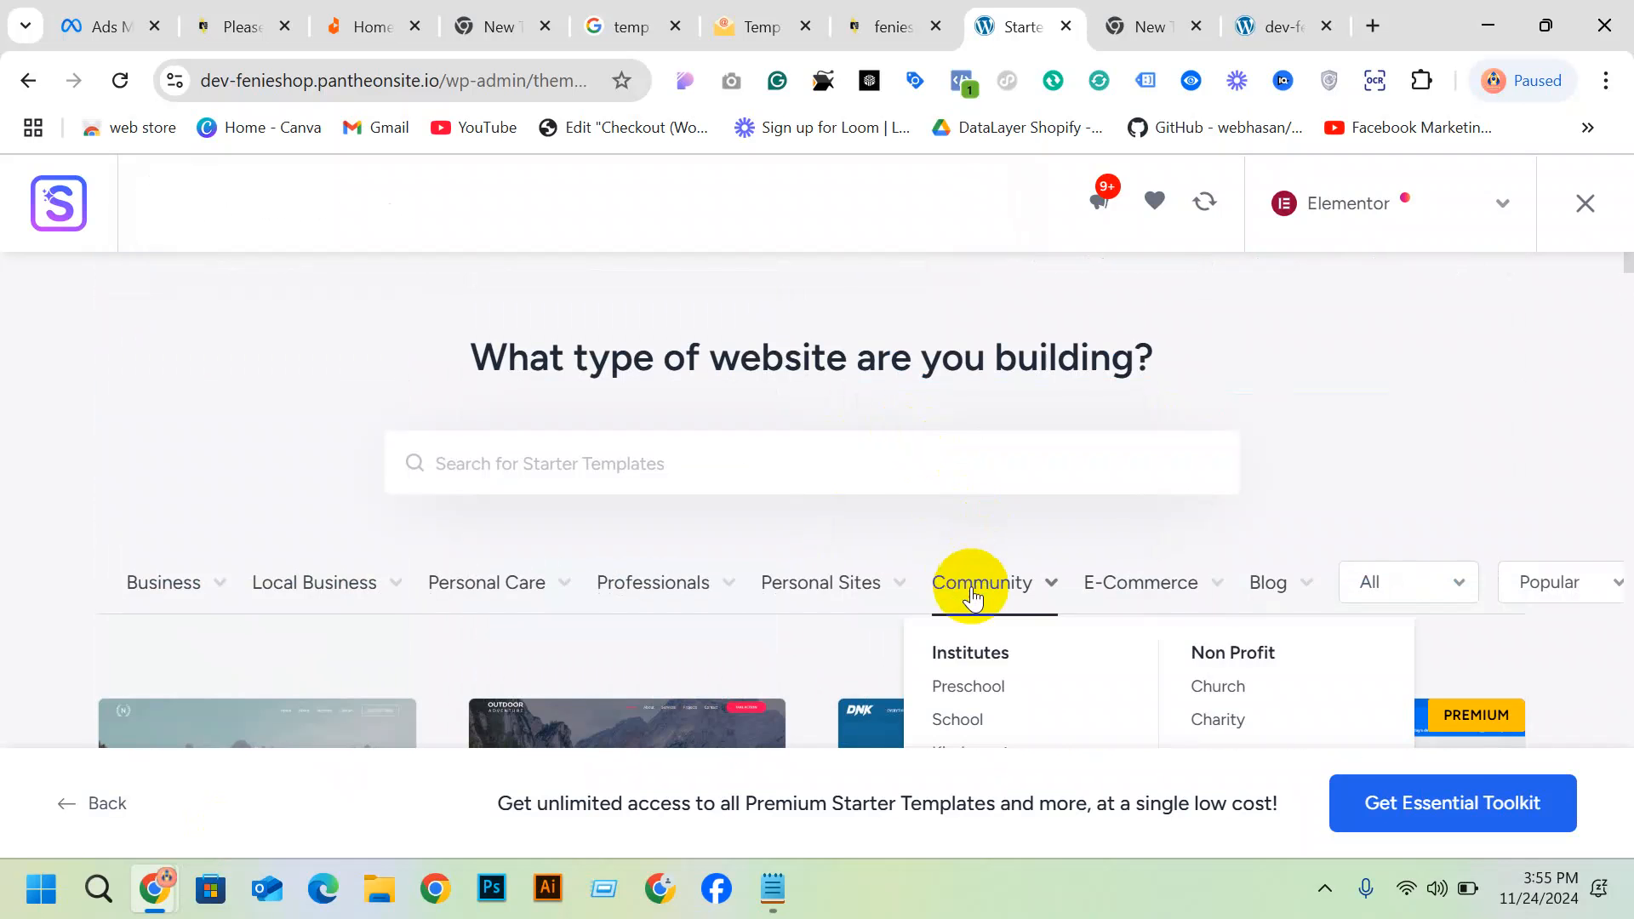
Browse the Clothing store filter results and open the Clothing Store template card
mouse_move(1145, 598)
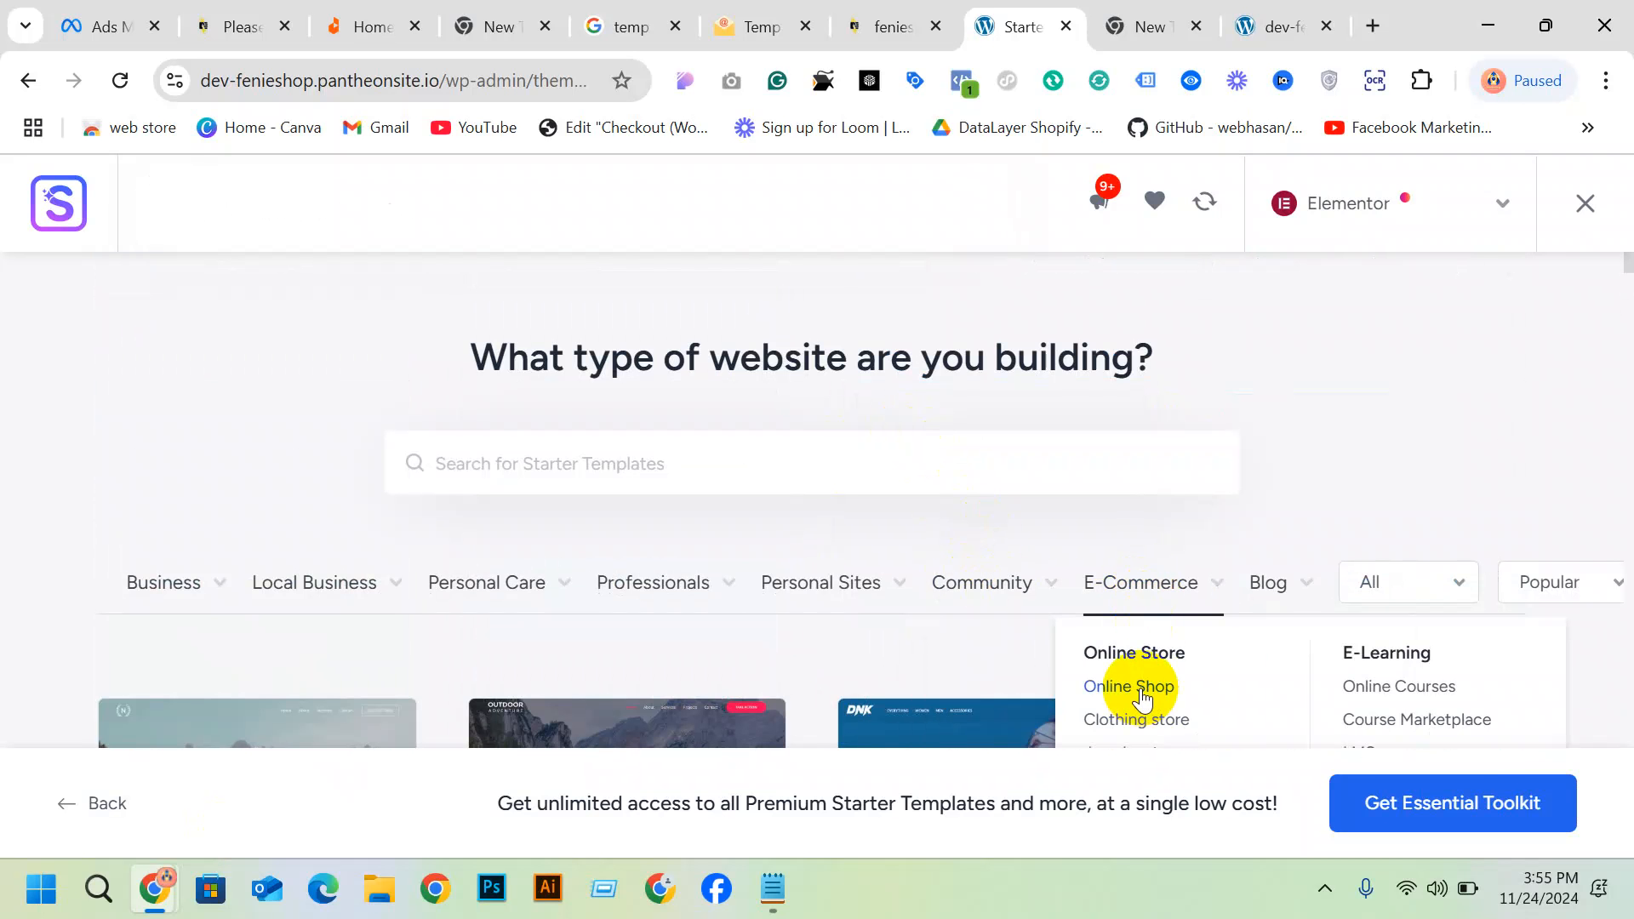
scroll(1142, 698, "down", 3)
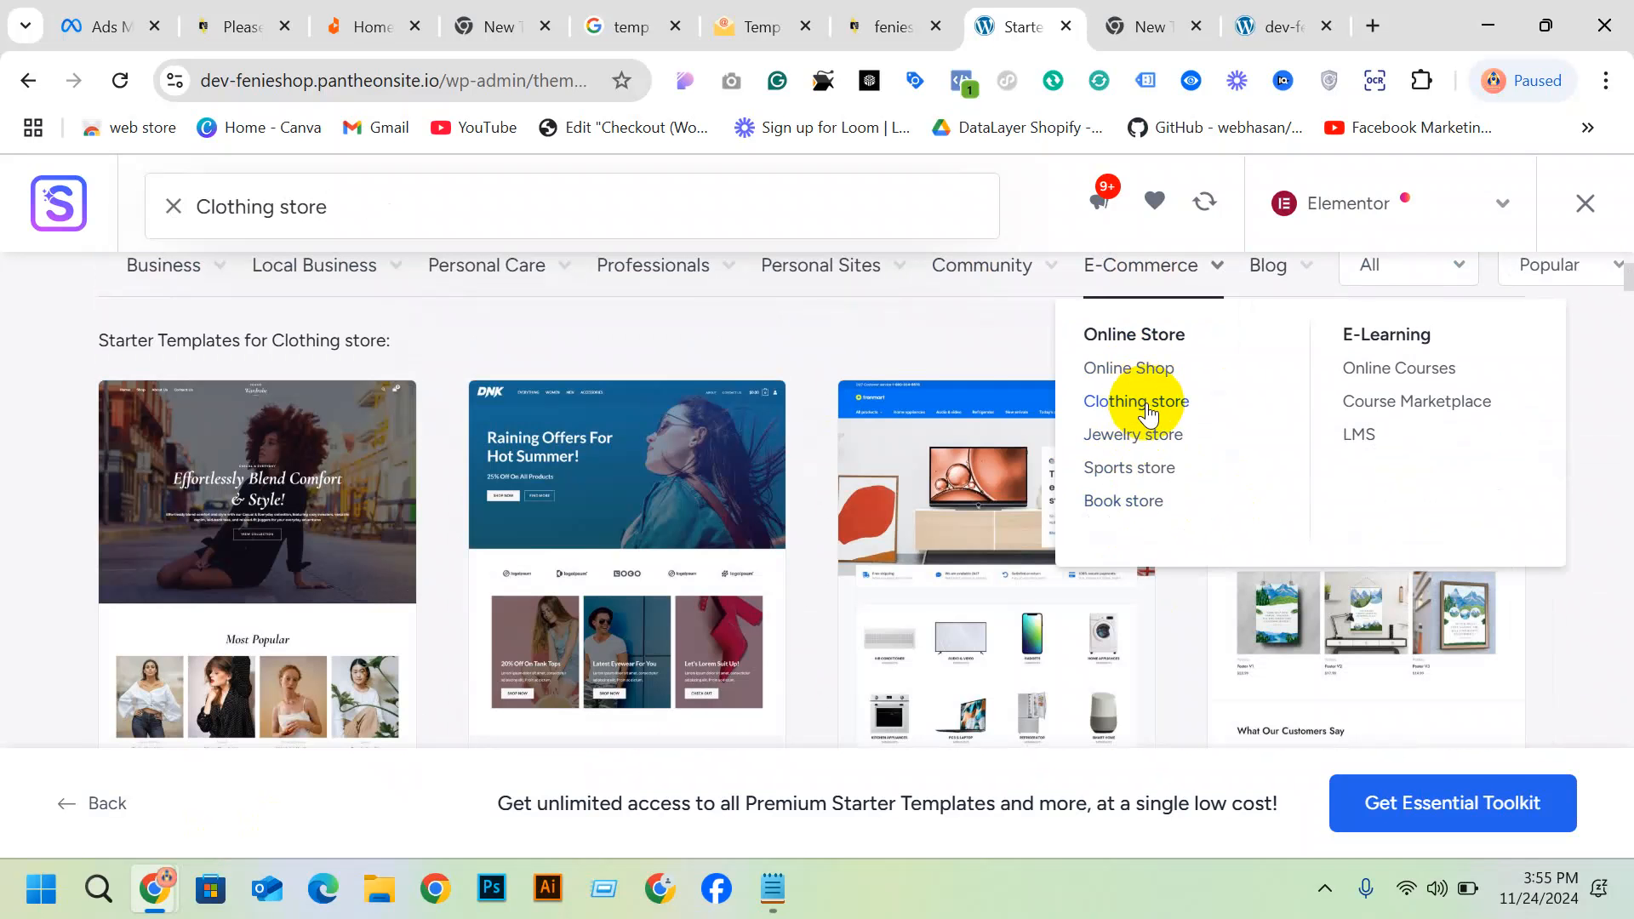
scroll(356, 473, "down", 3)
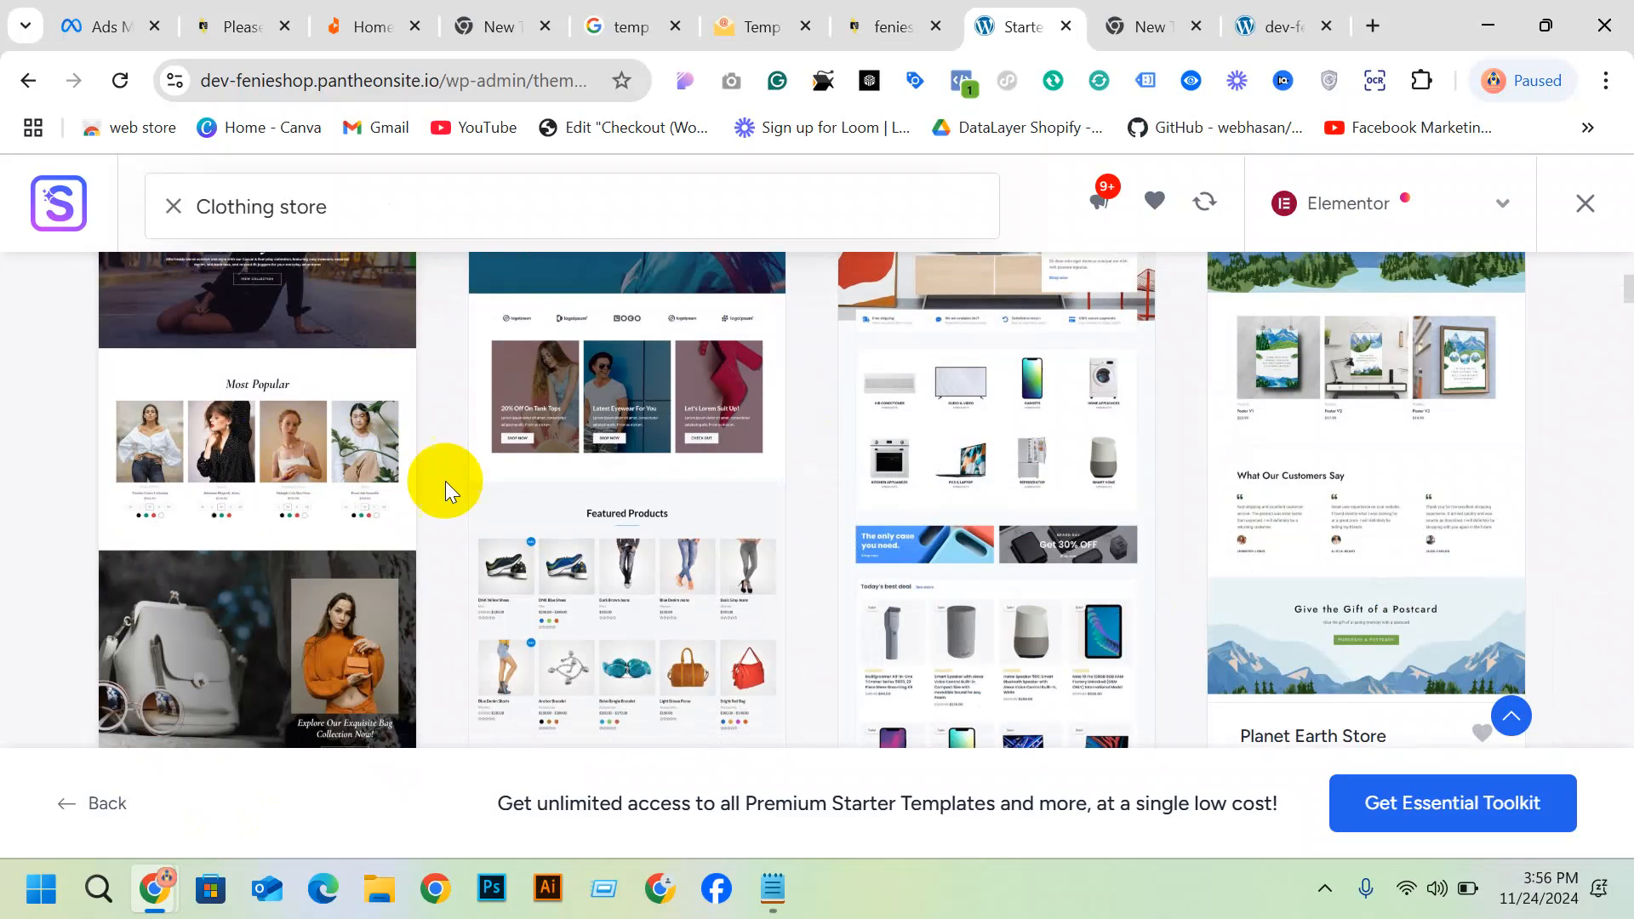
scroll(434, 498, "up", 5)
scroll(255, 553, "down", 5)
scroll(383, 493, "up", 2)
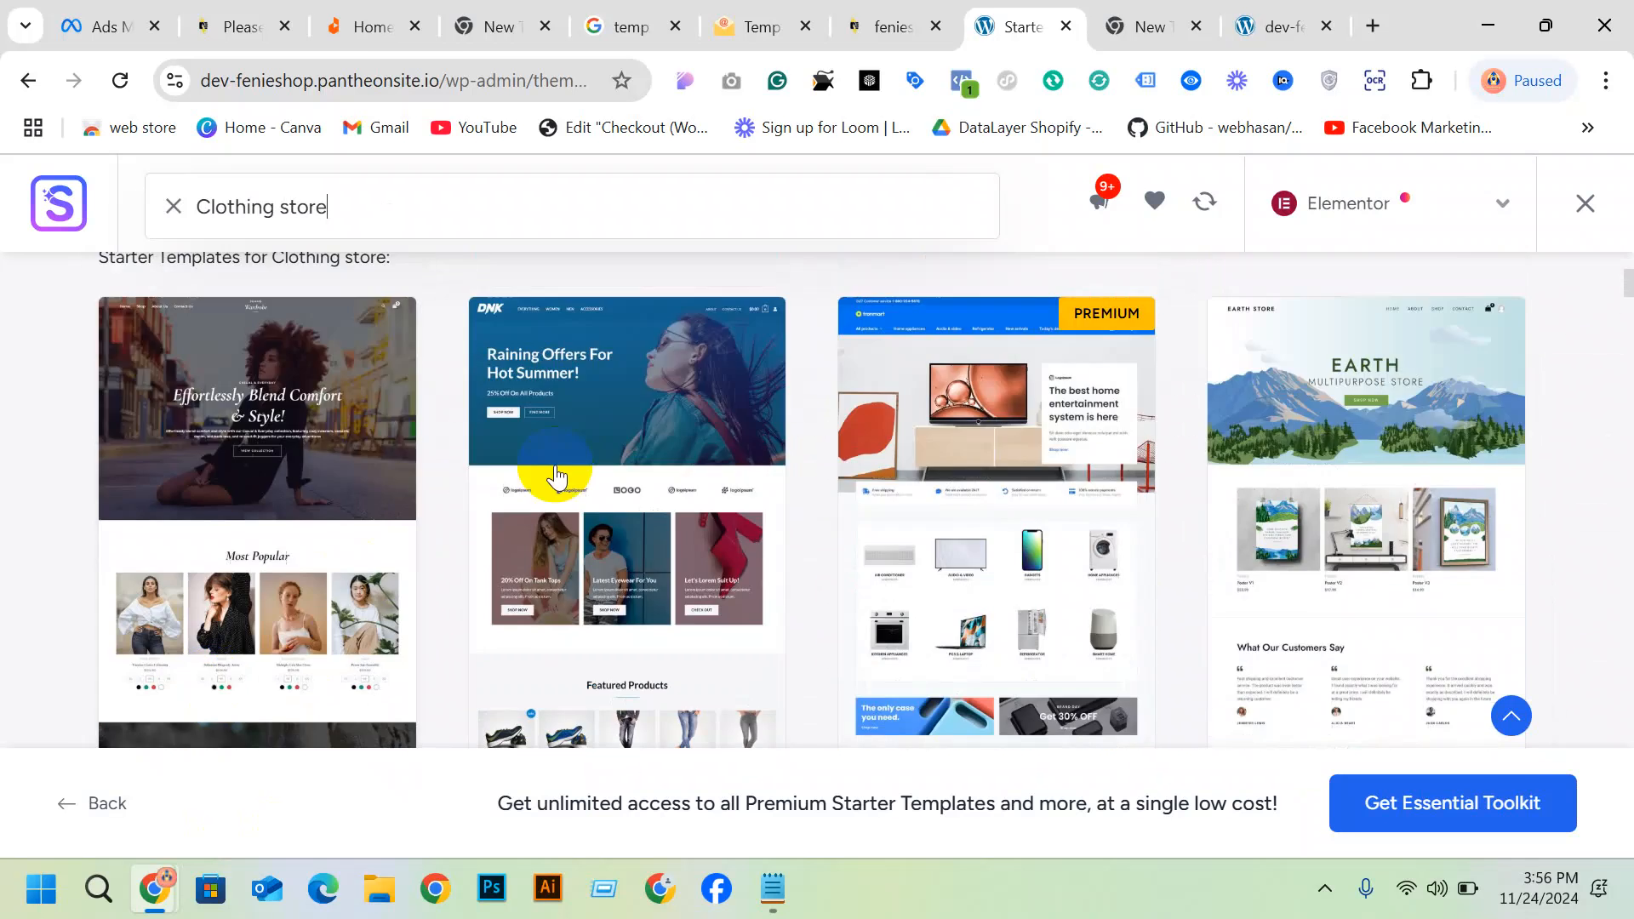
scroll(1102, 553, "up", 3)
scroll(499, 500, "down", 7)
left_click(272, 399)
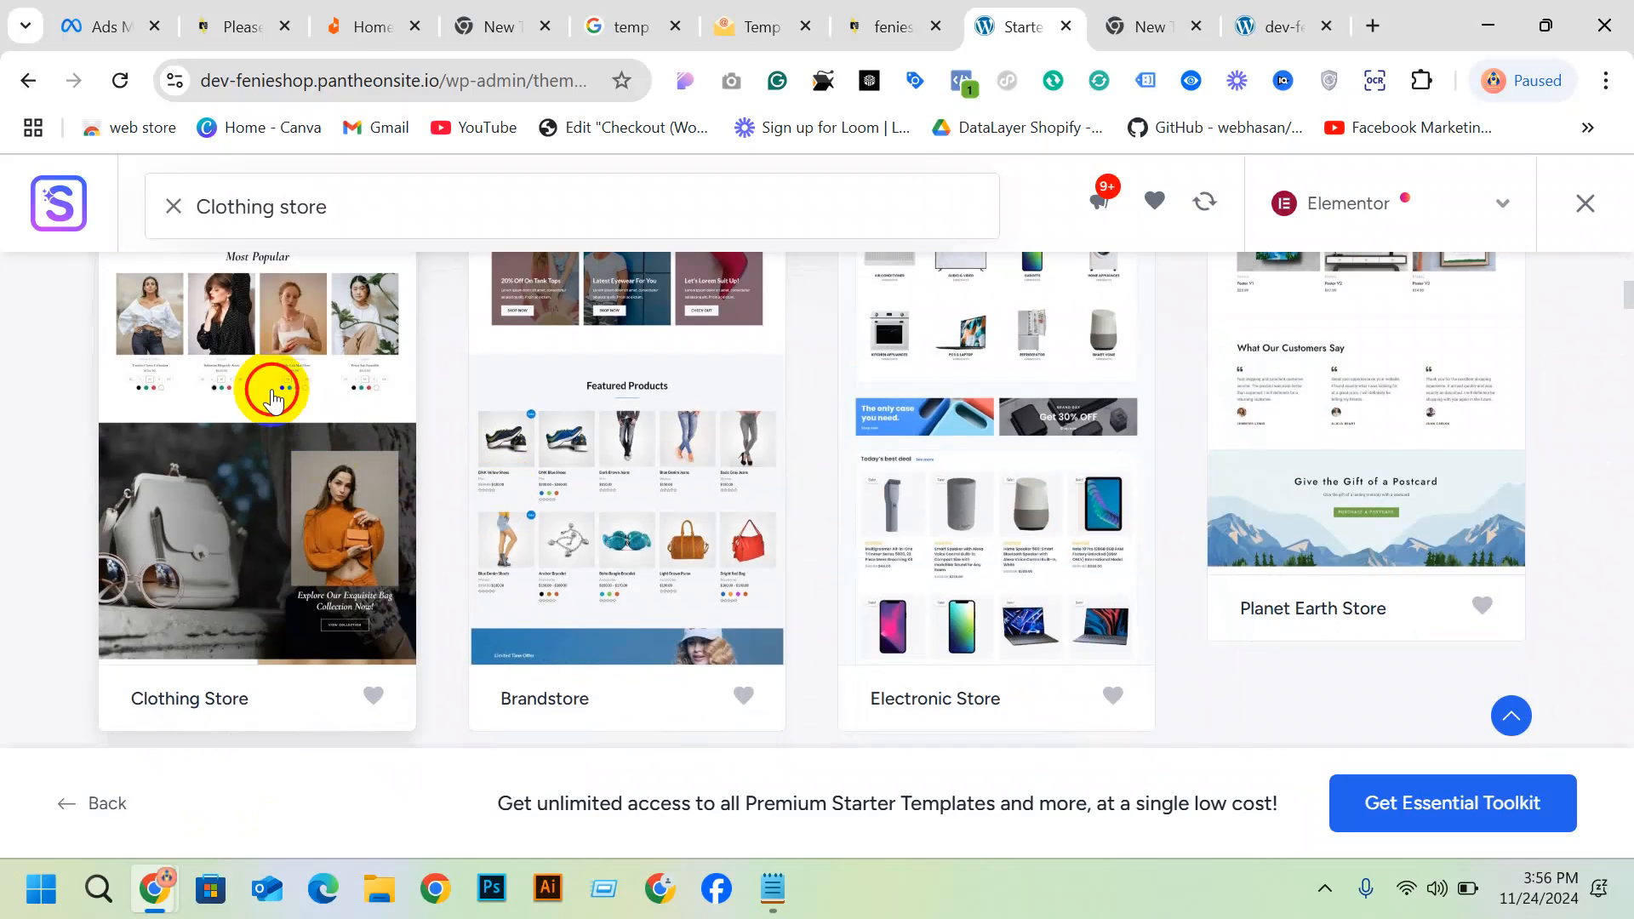
scroll(264, 458, "down", 3)
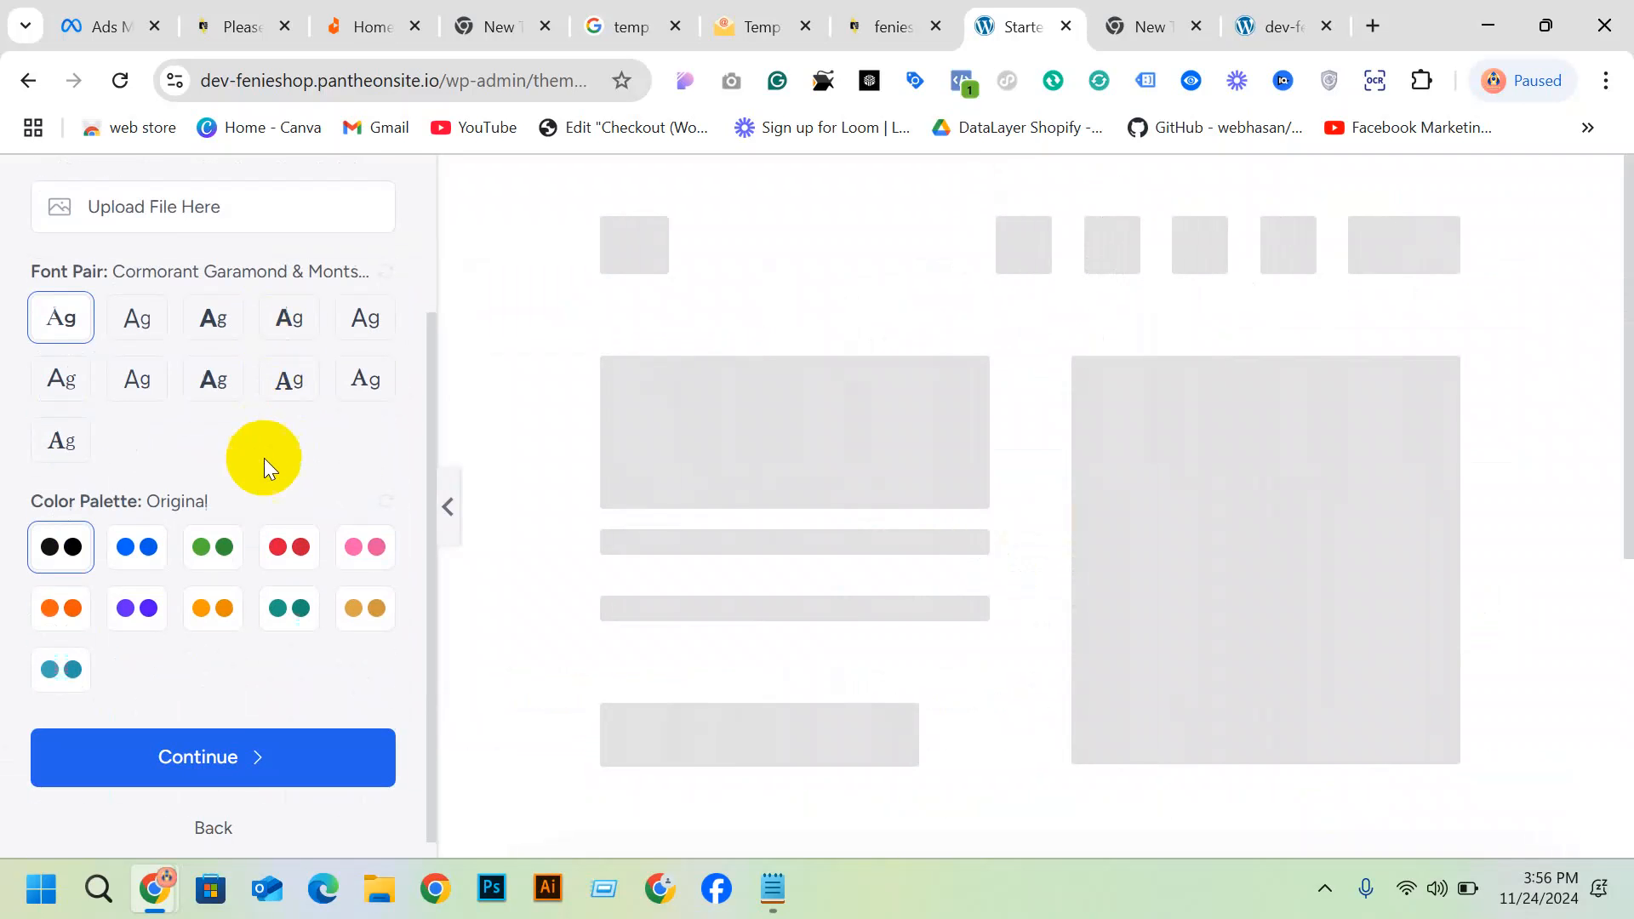
Keep the default font pair, colour palette and features, moving on to the final form
left_click(211, 754)
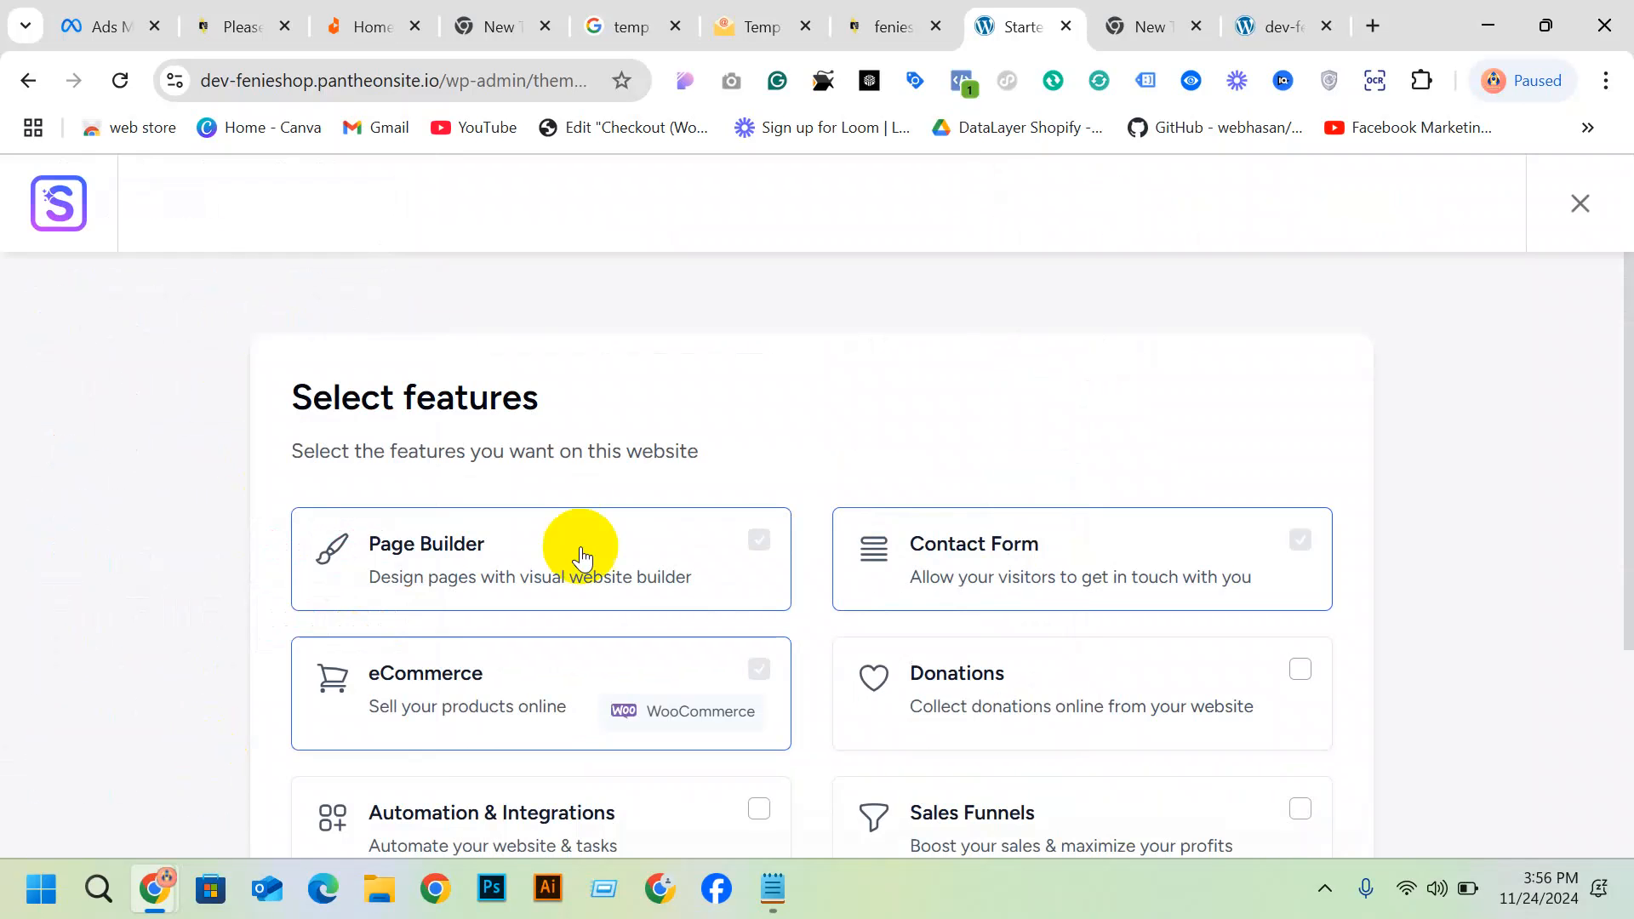
scroll(957, 412, "down", 4)
scroll(558, 547, "up", 2)
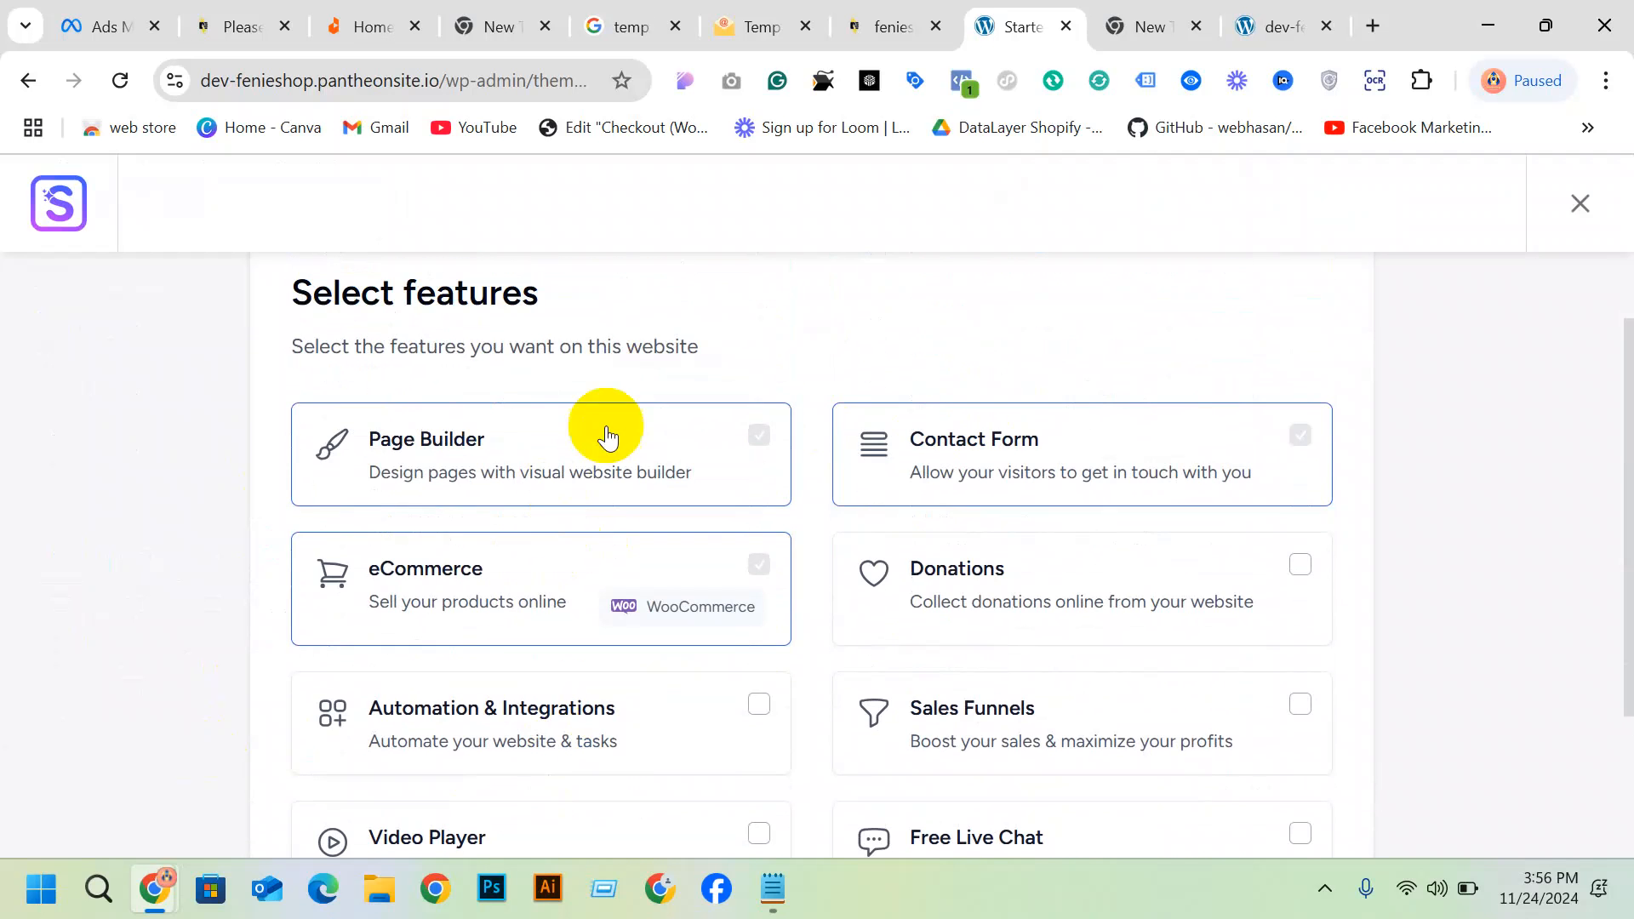
scroll(1107, 459, "down", 2)
scroll(1185, 444, "down", 2)
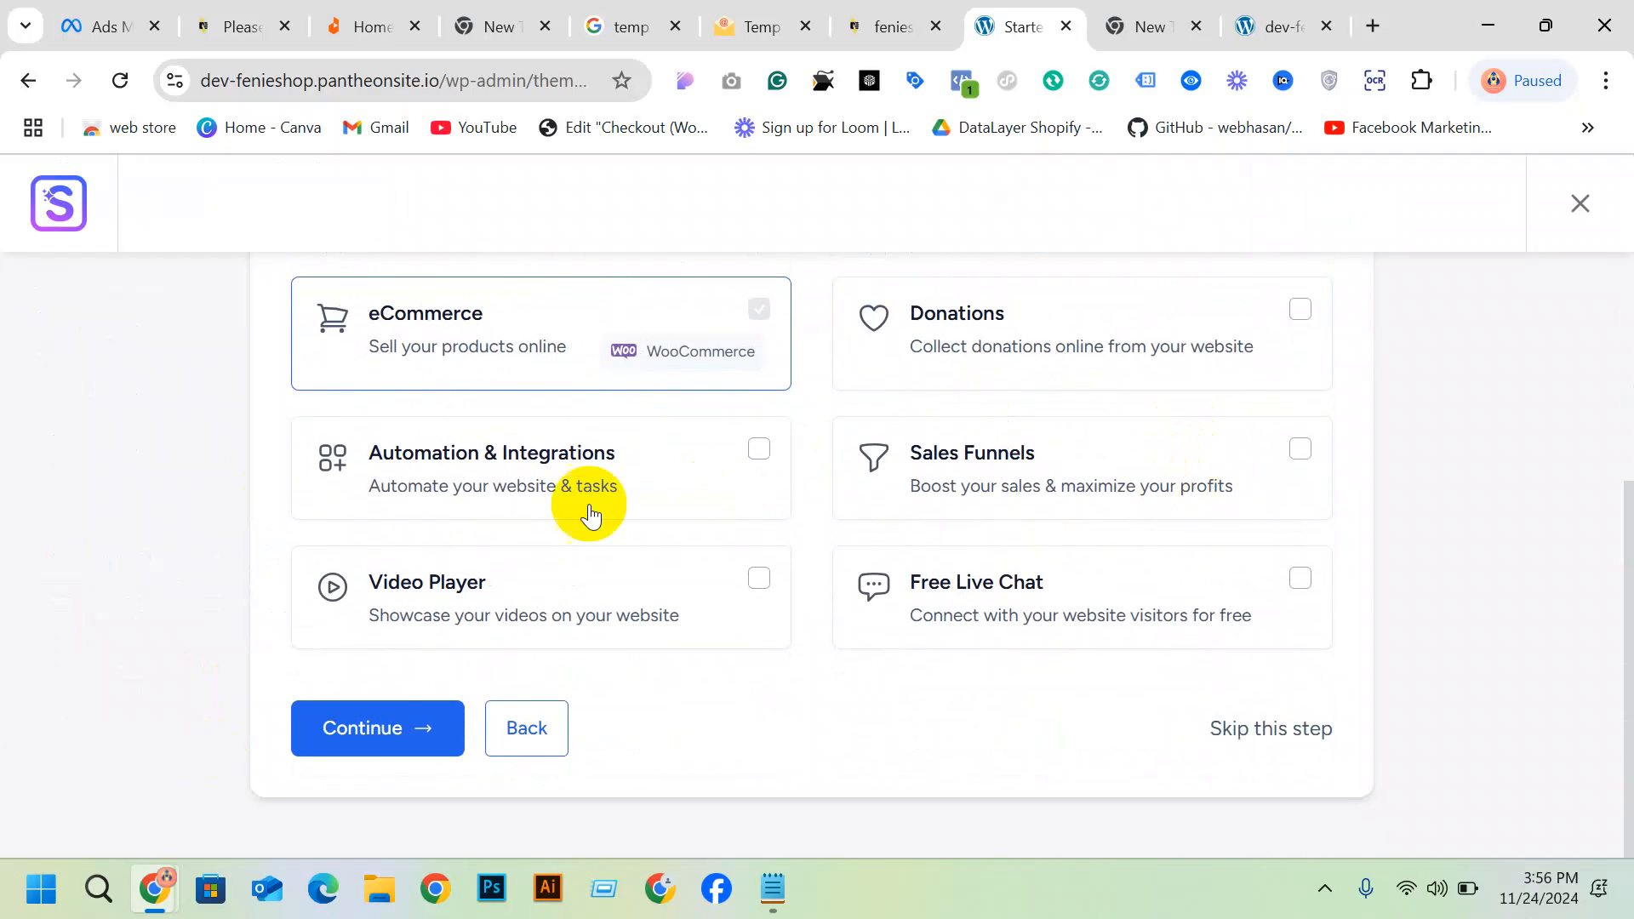
left_click(383, 730)
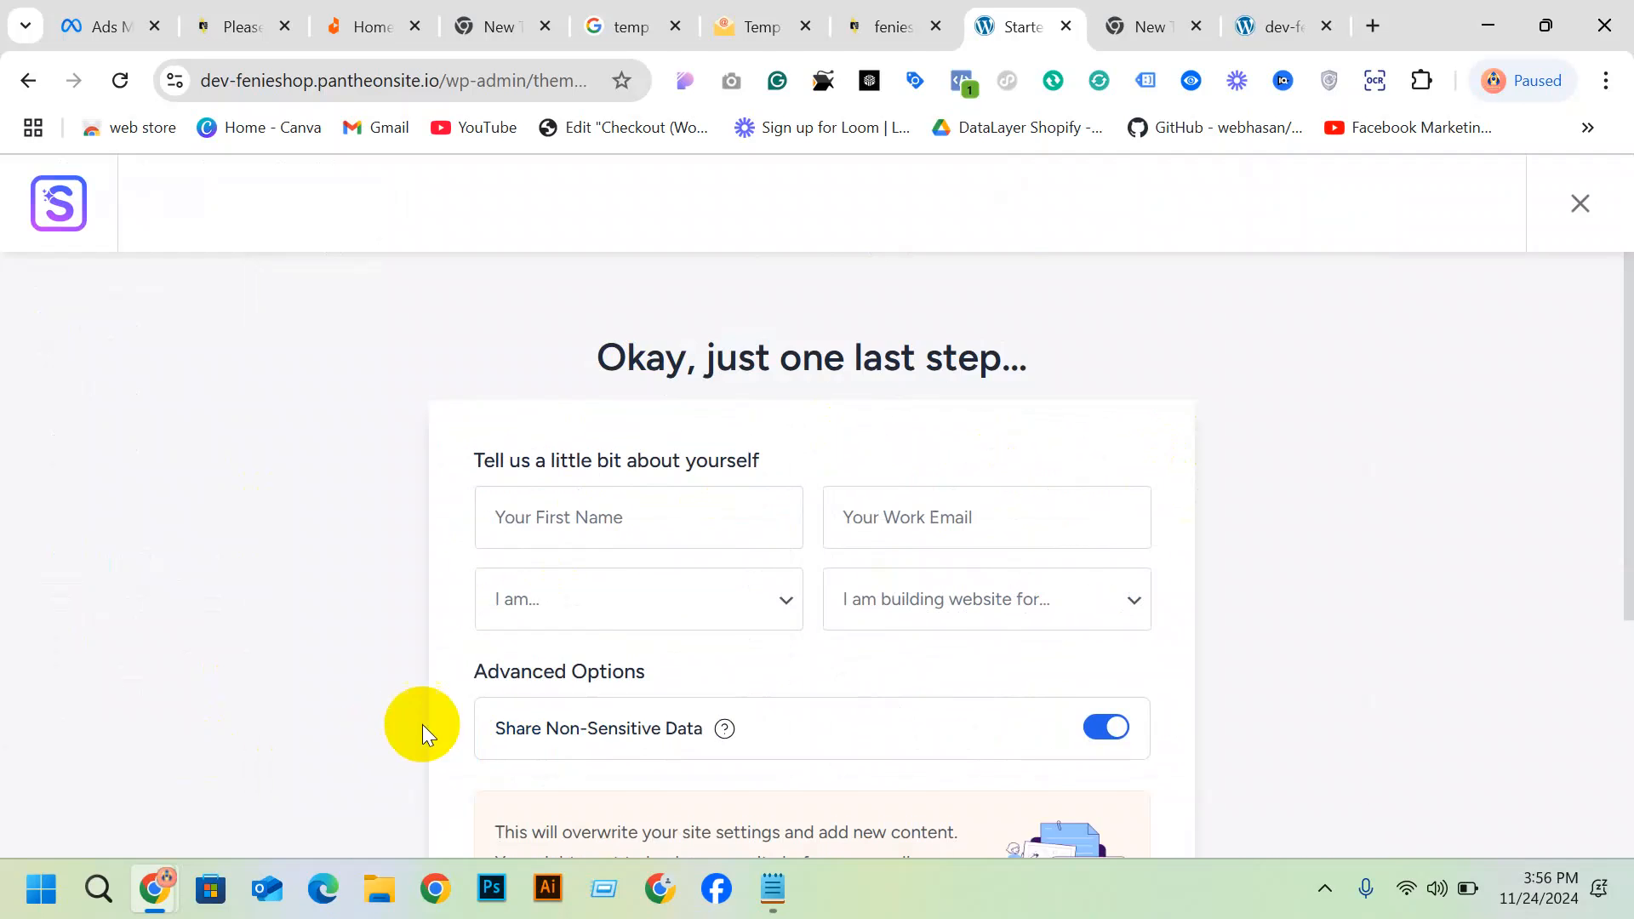
scroll(422, 724, "down", 2)
Autofill first name and work email, choose Beginner and Myself/My Company, and acknowledge the overwrite
left_click(654, 402)
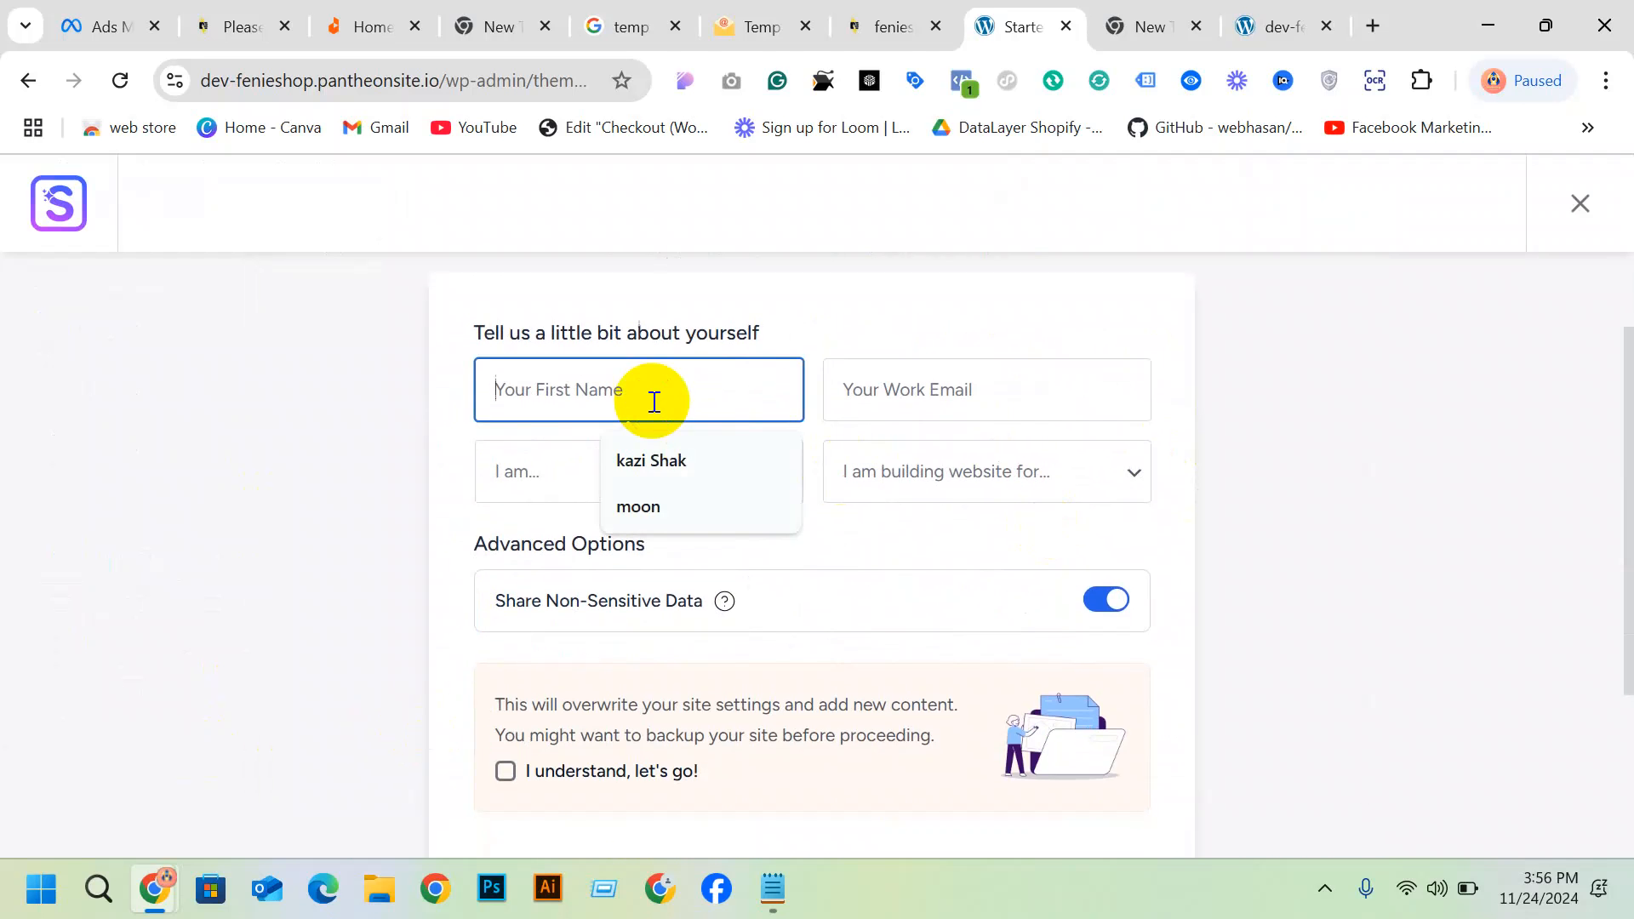
left_click(681, 466)
left_click(952, 380)
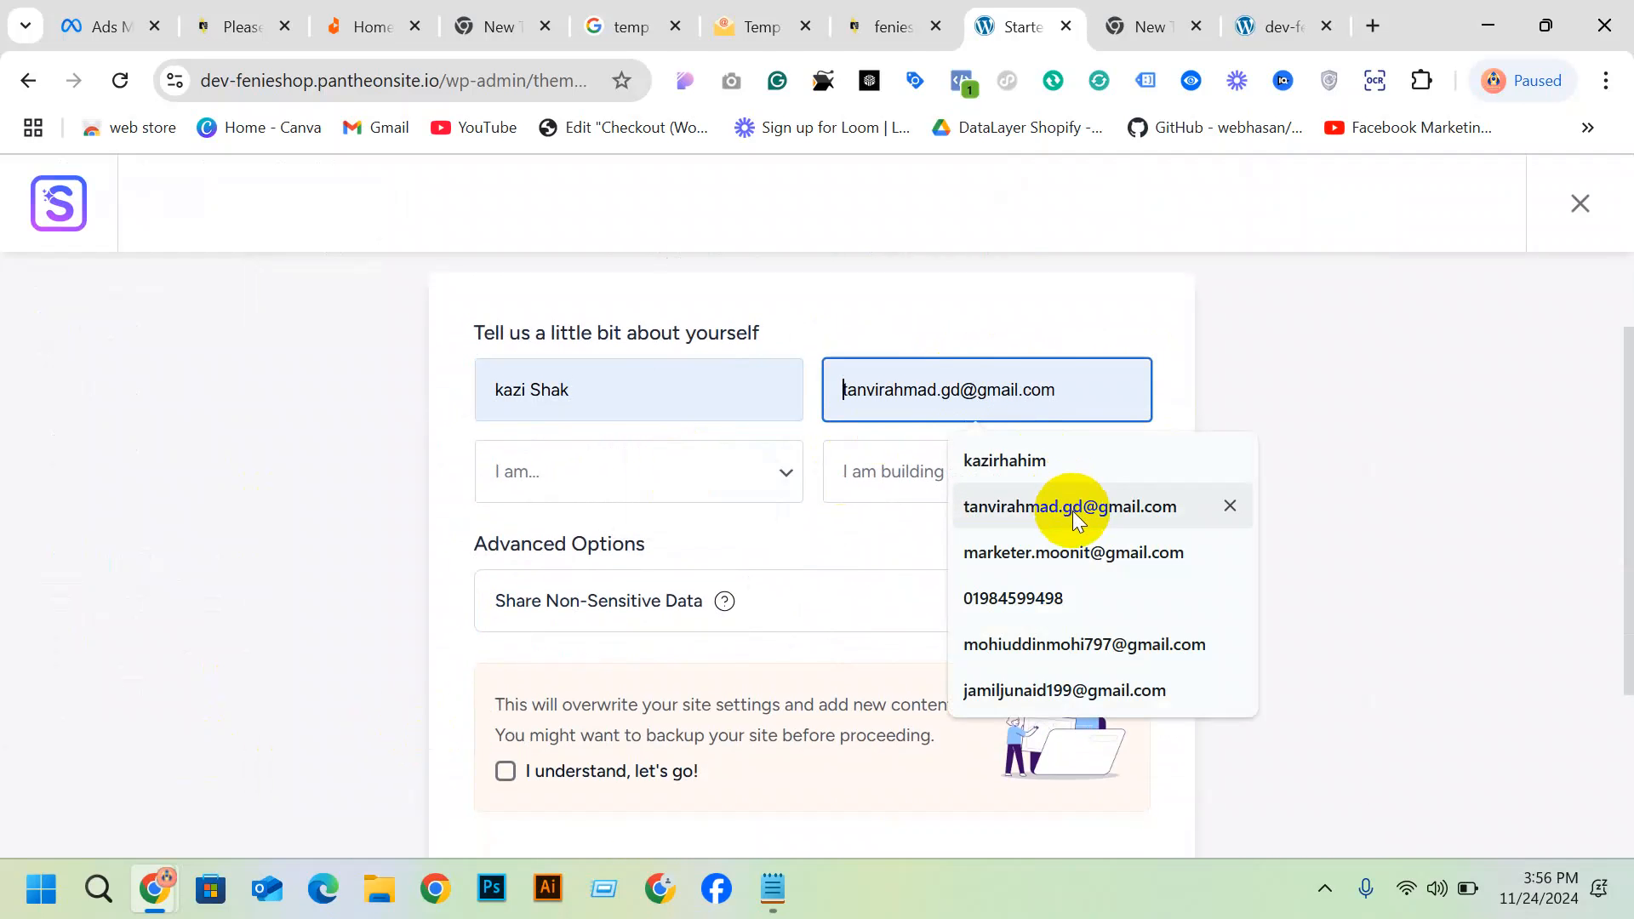
left_click(1073, 549)
left_click(627, 494)
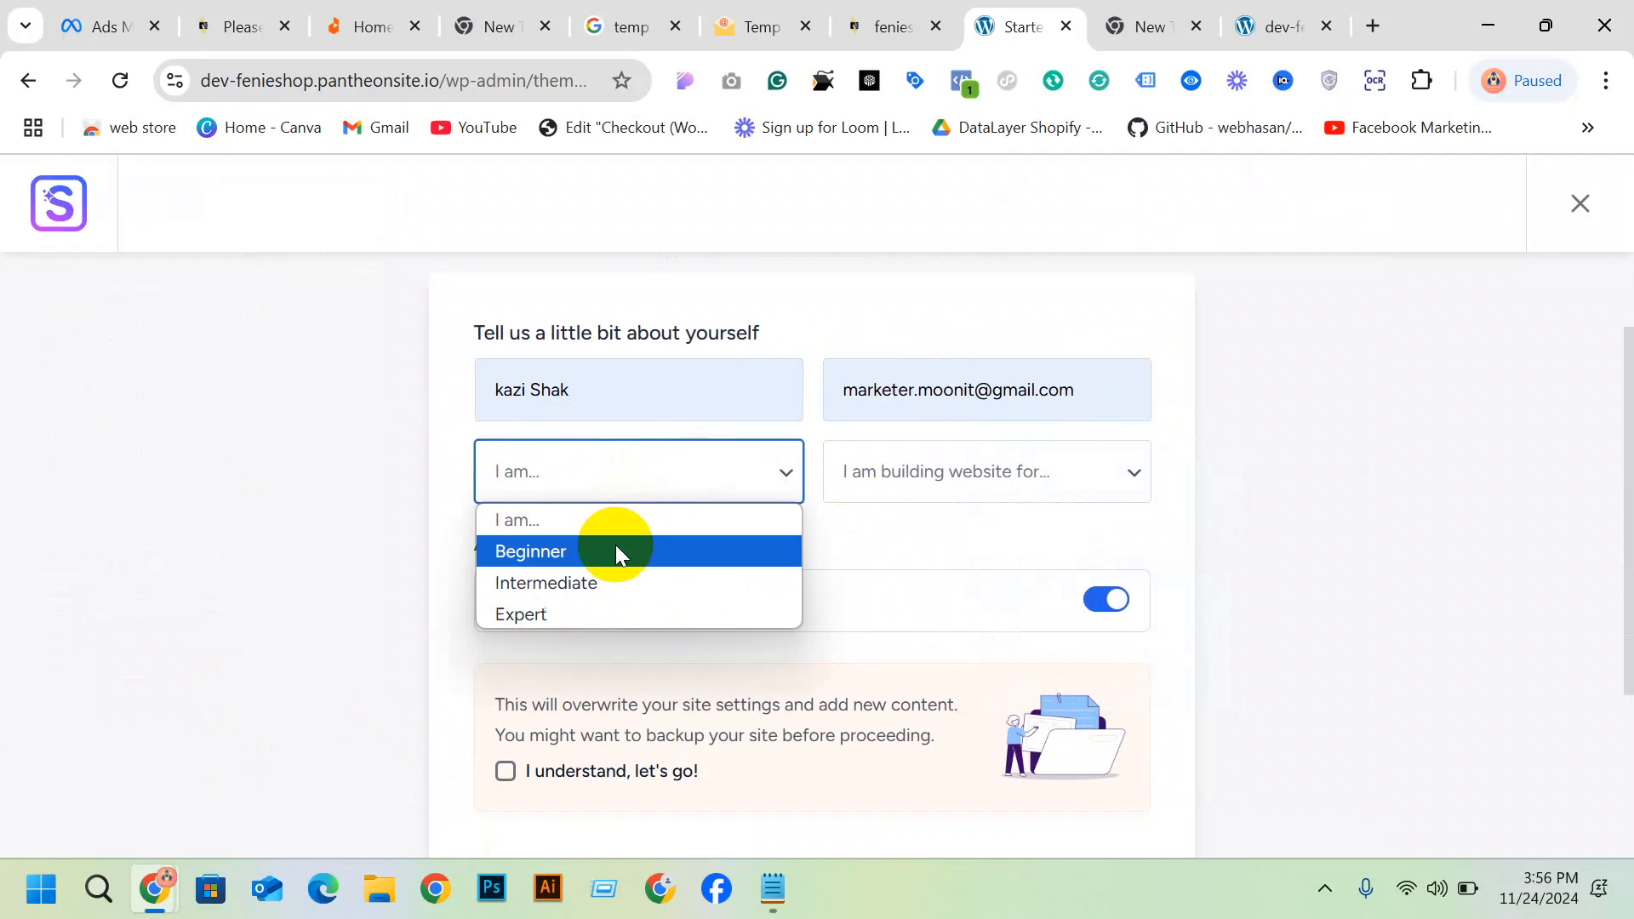
left_click(593, 552)
left_click(969, 459)
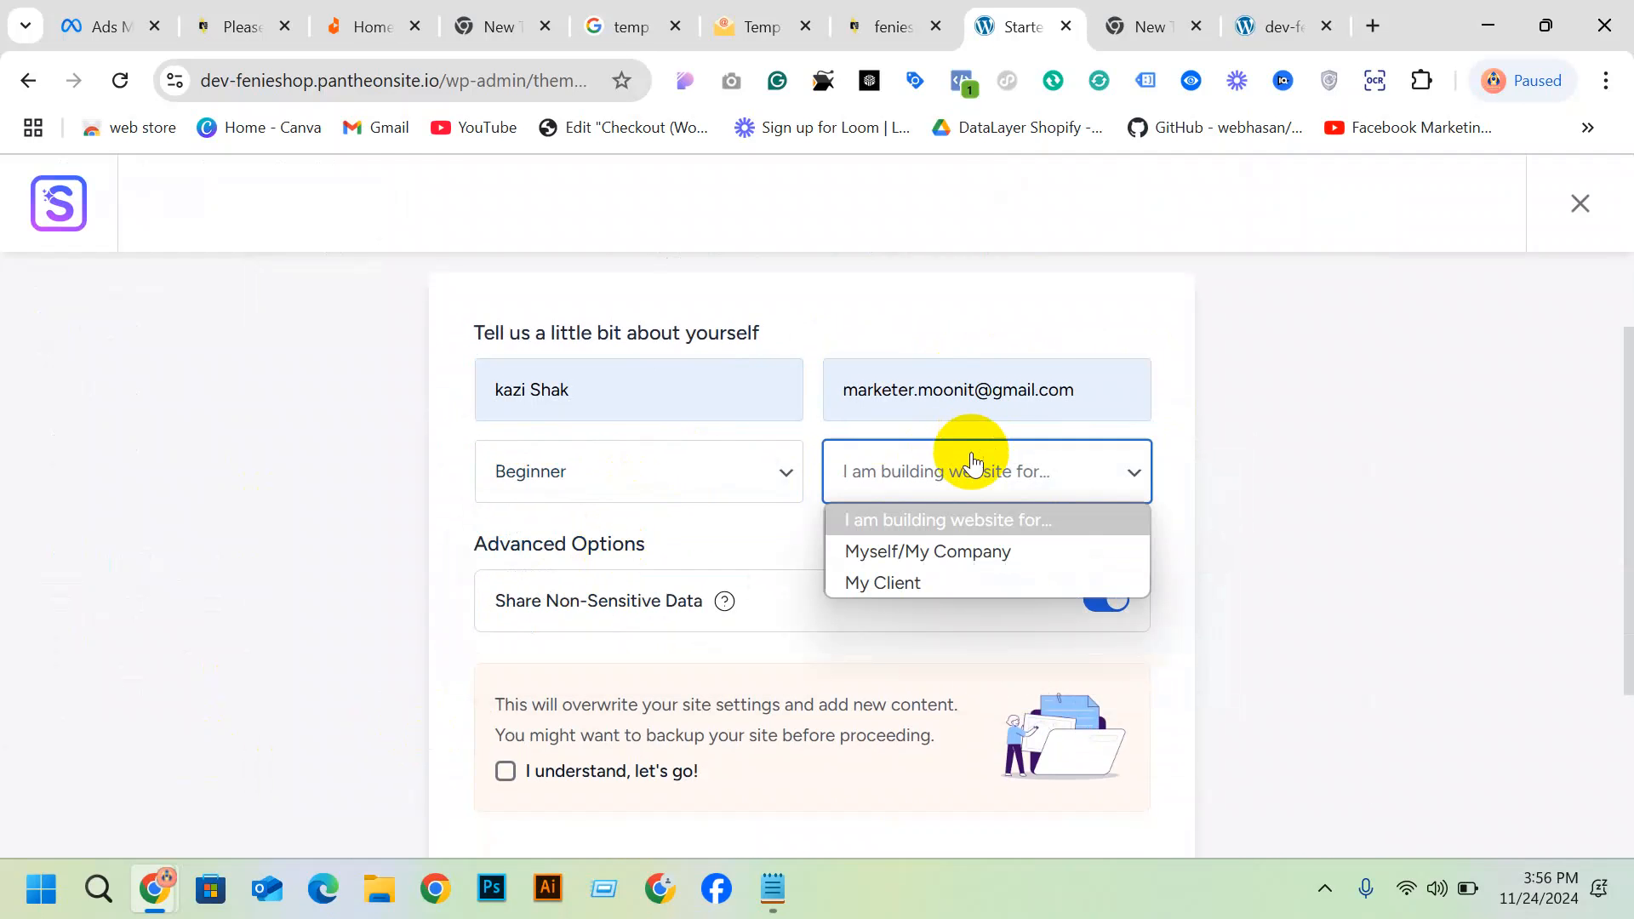
left_click(958, 549)
scroll(804, 444, "down", 2)
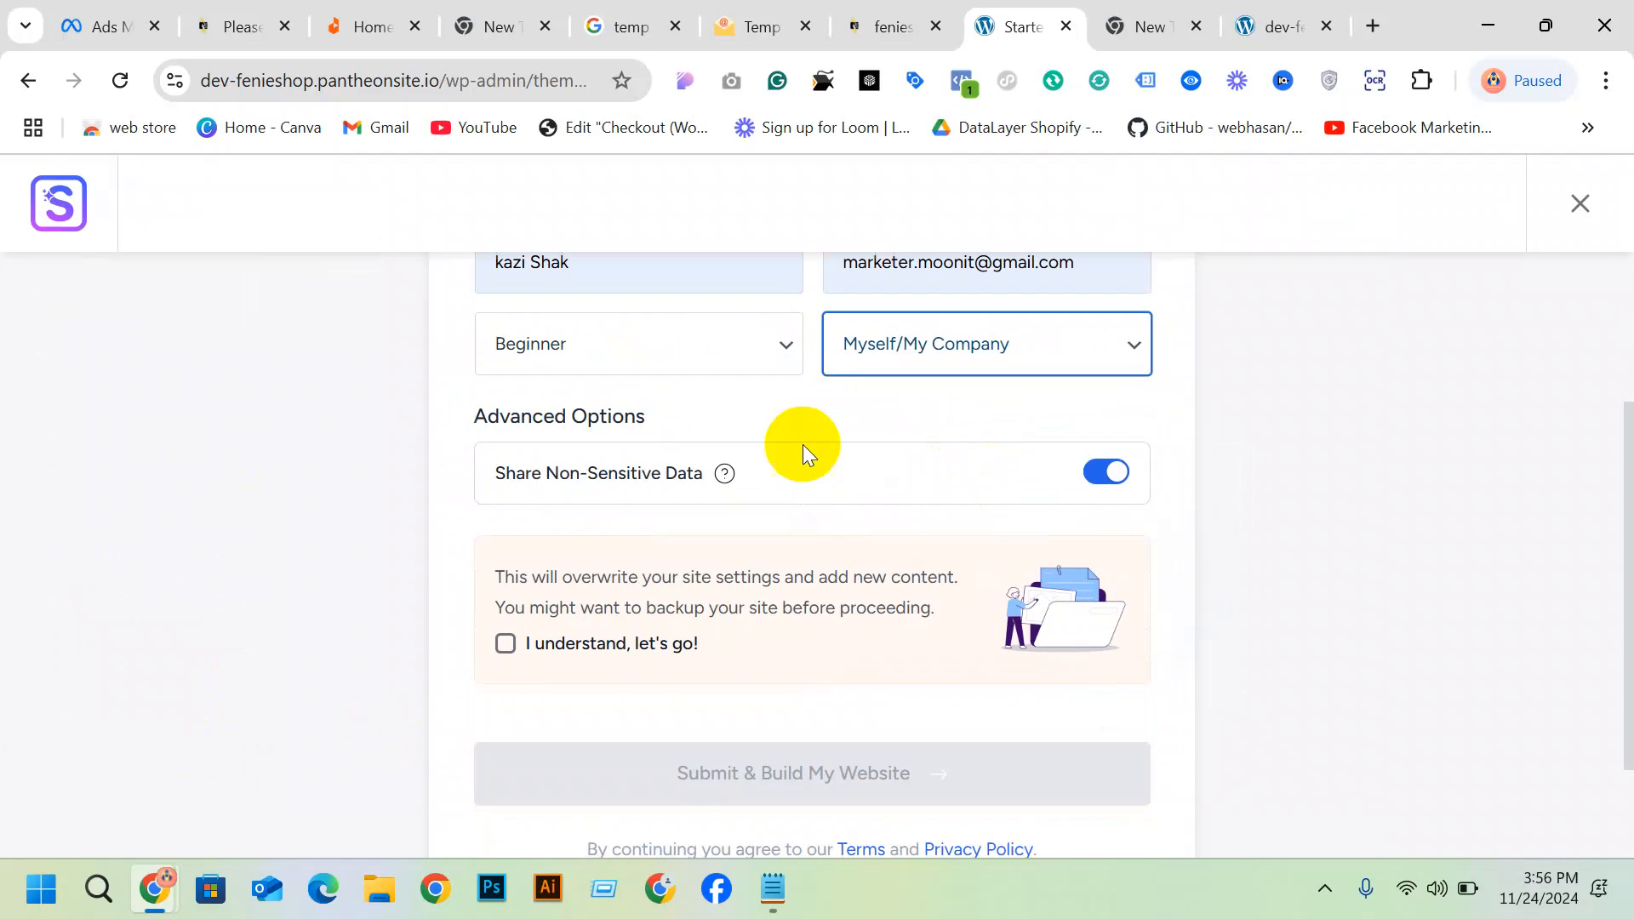
scroll(614, 526, "down", 2)
left_click(506, 461)
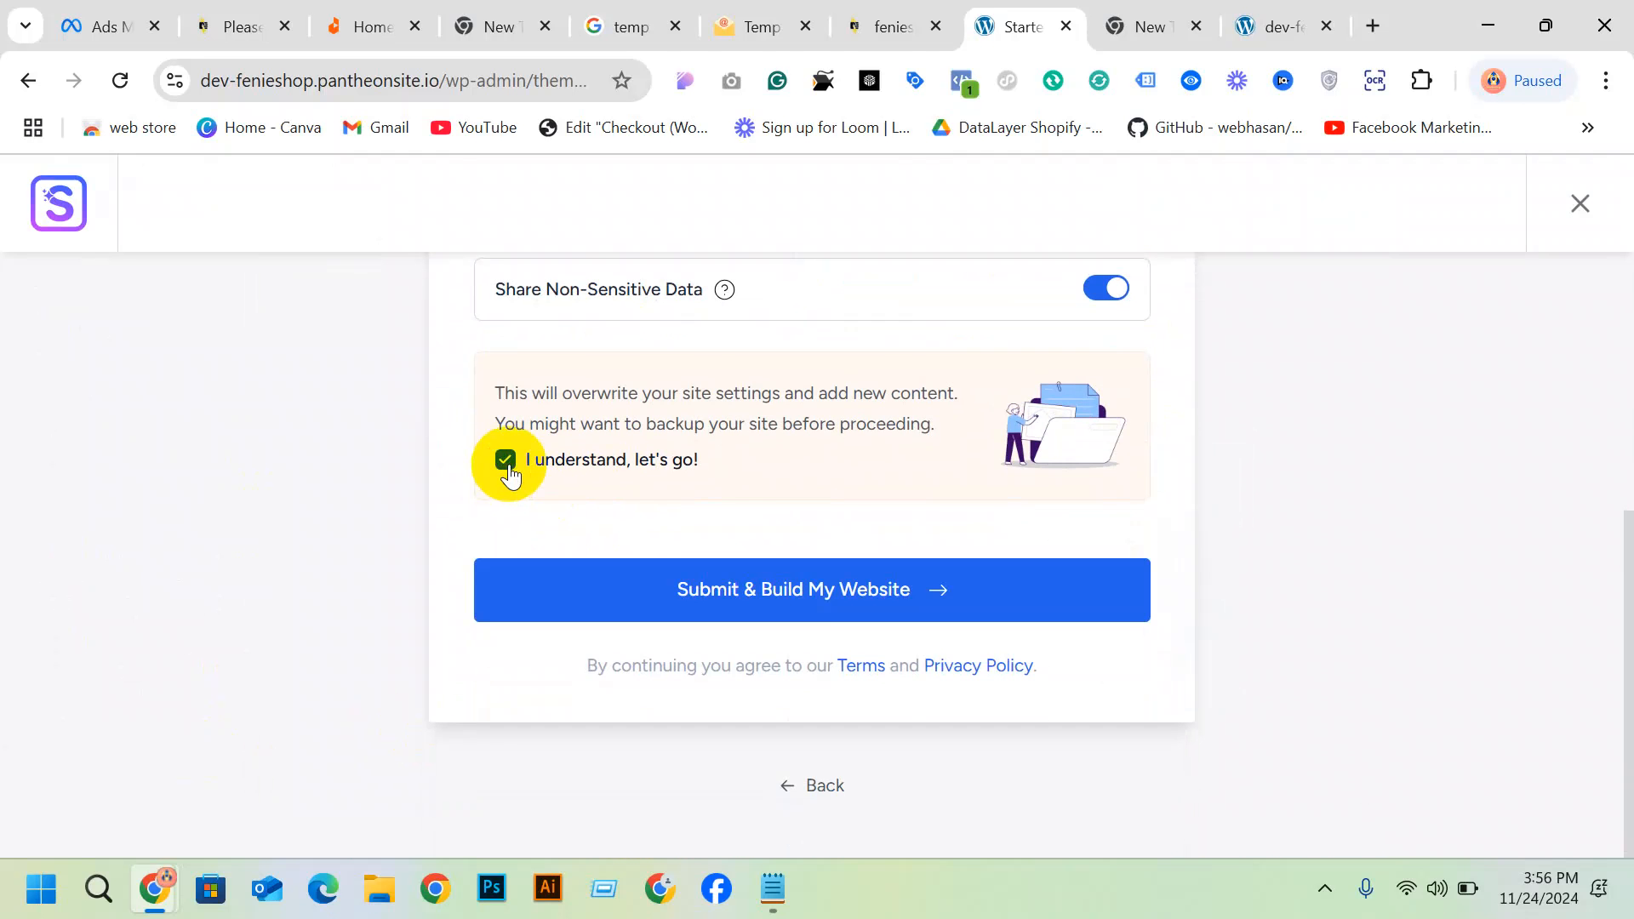
Submit and build the Clothing Store site, then view the finished Femme Wardrobe homepage
left_click(800, 597)
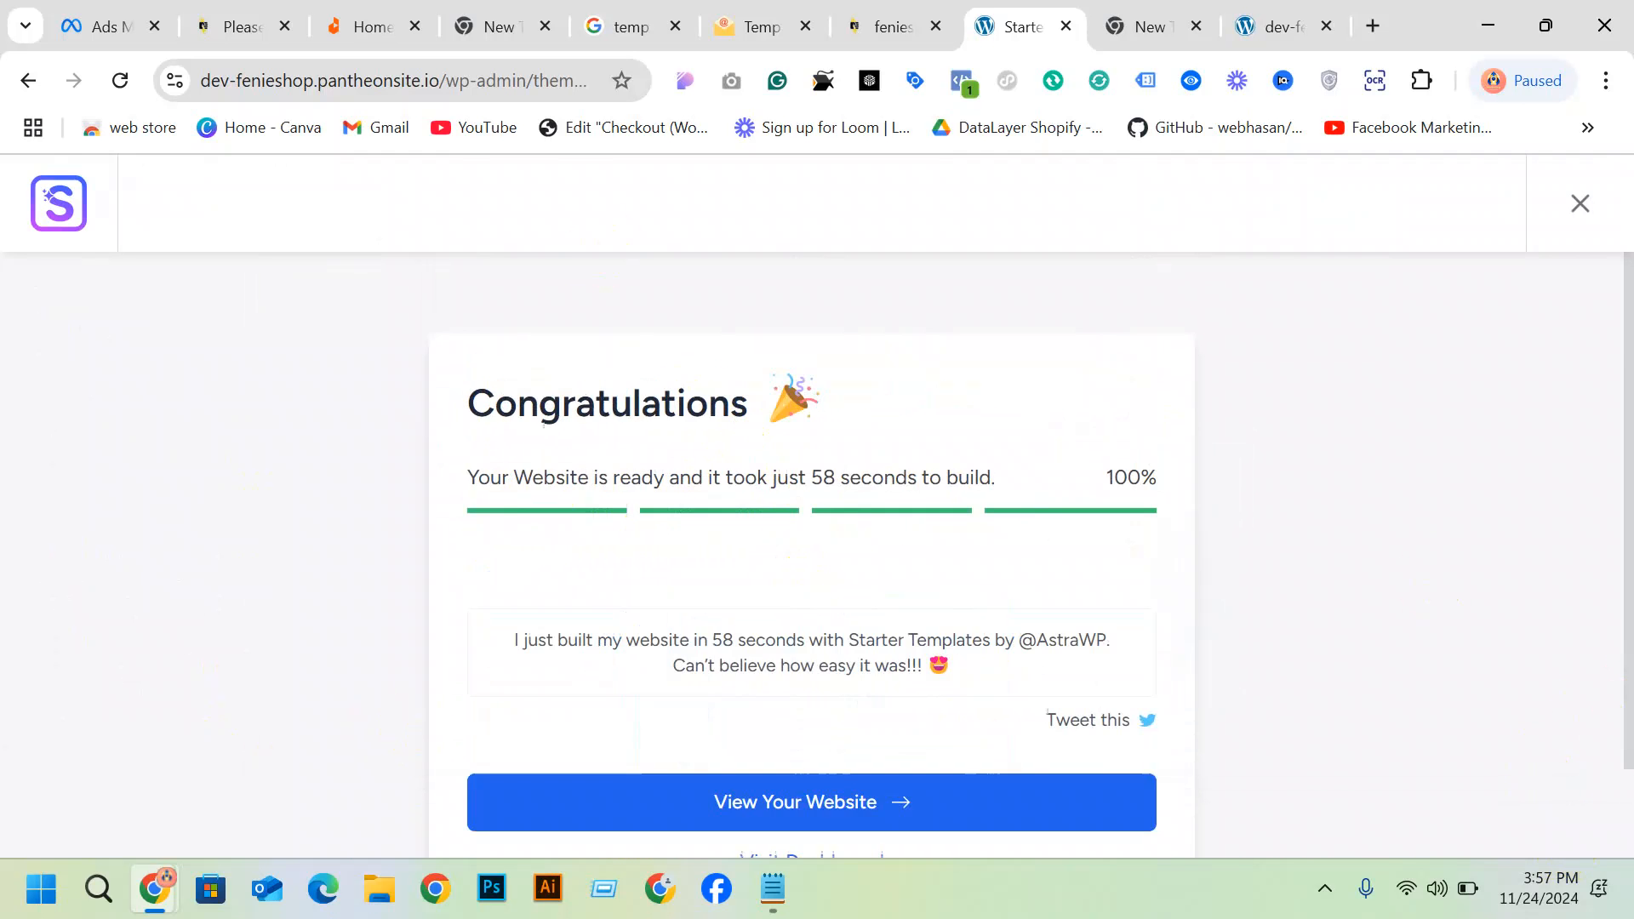
scroll(520, 313, "down", 2)
scroll(680, 443, "up", 2)
scroll(749, 596, "down", 2)
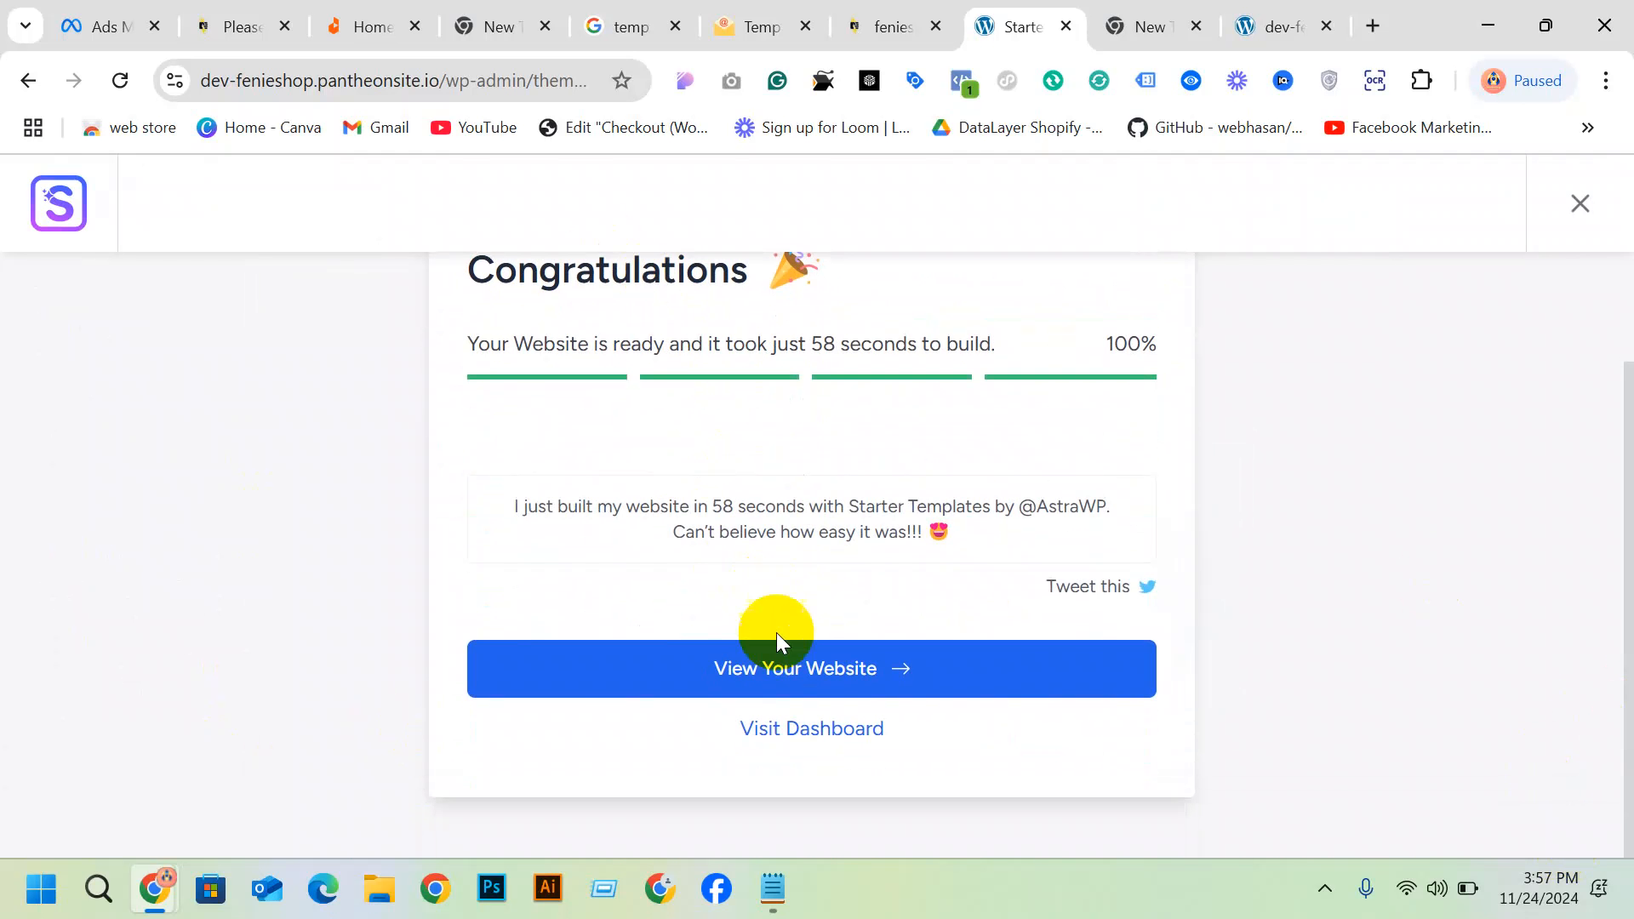
left_click(800, 672)
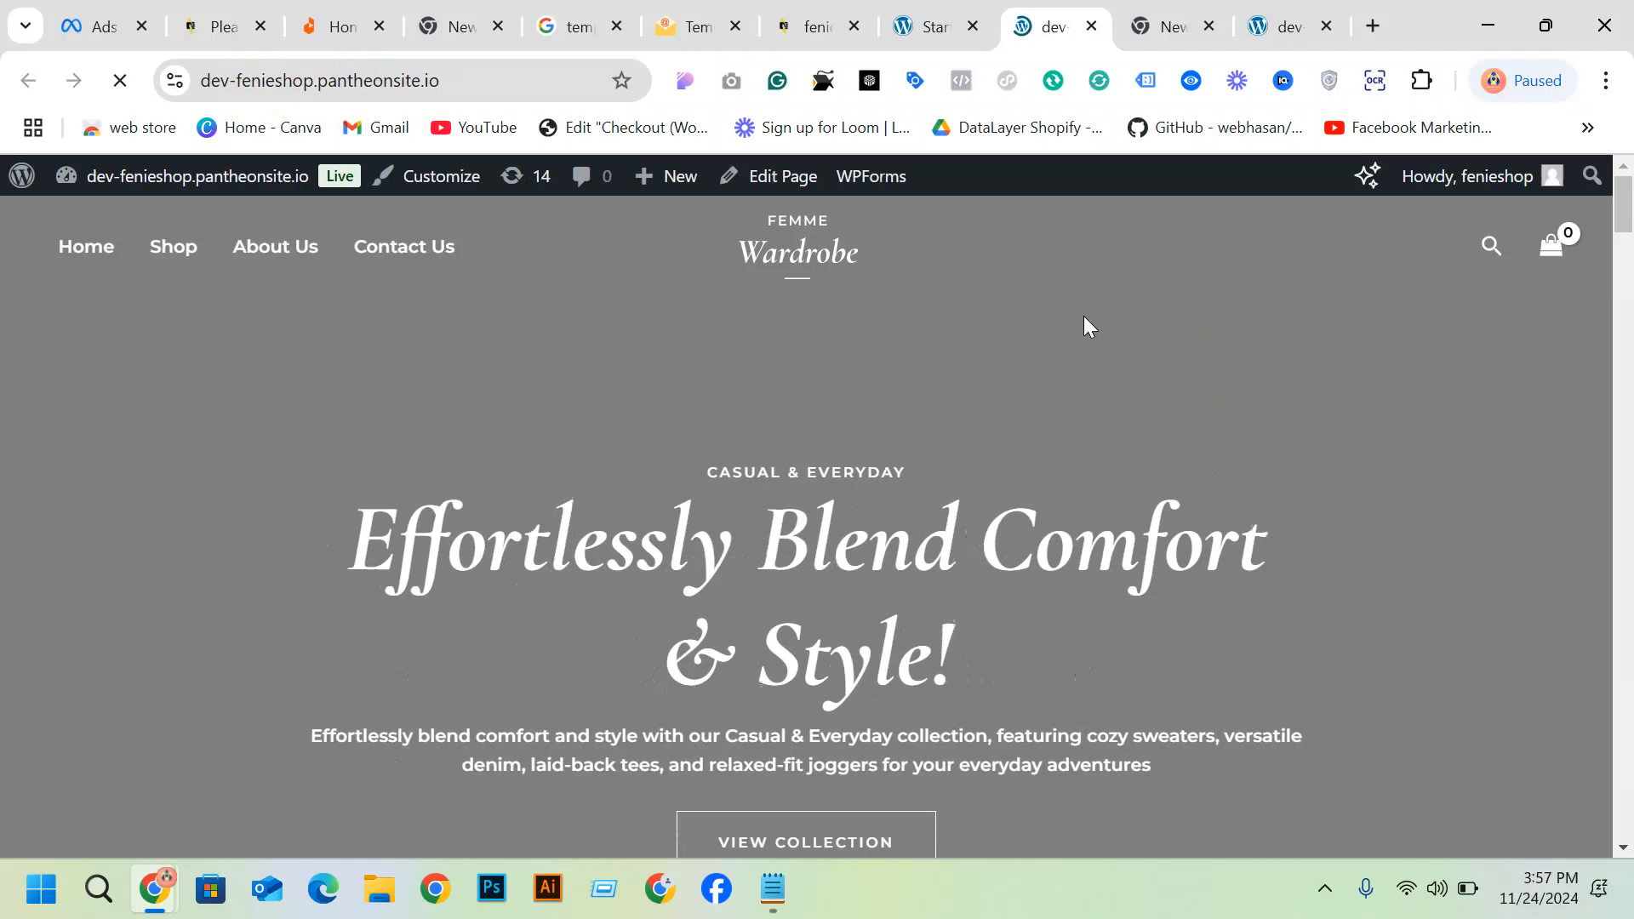
Scroll through the Femme Wardrobe homepage to review the storefront
scroll(1055, 319, "down", 15)
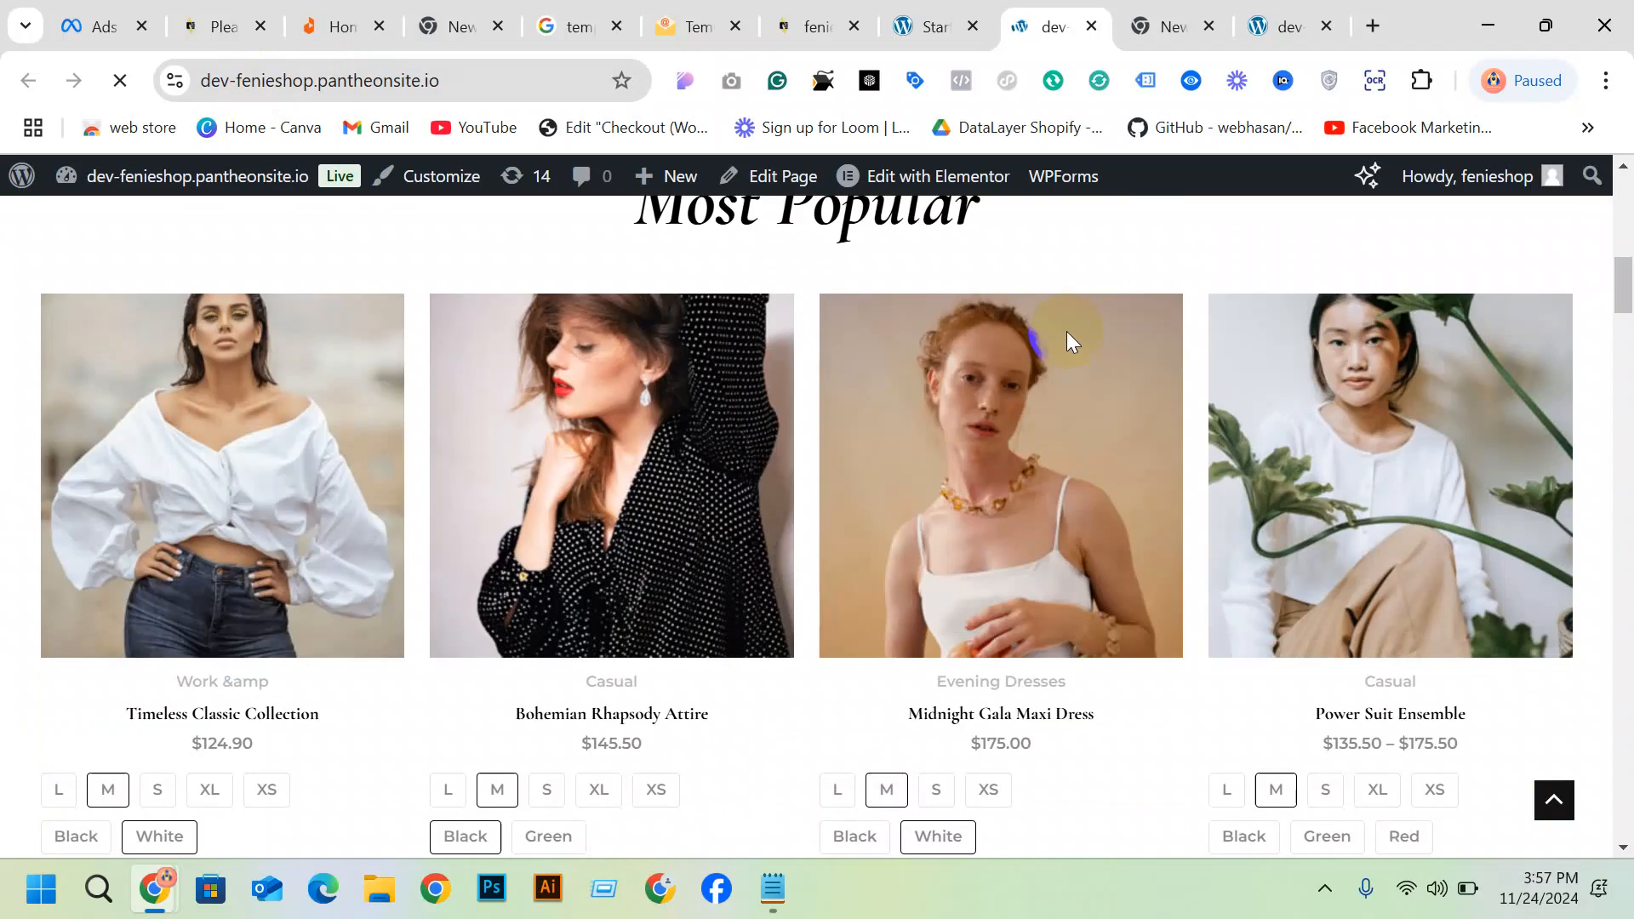
scroll(1064, 337, "down", 15)
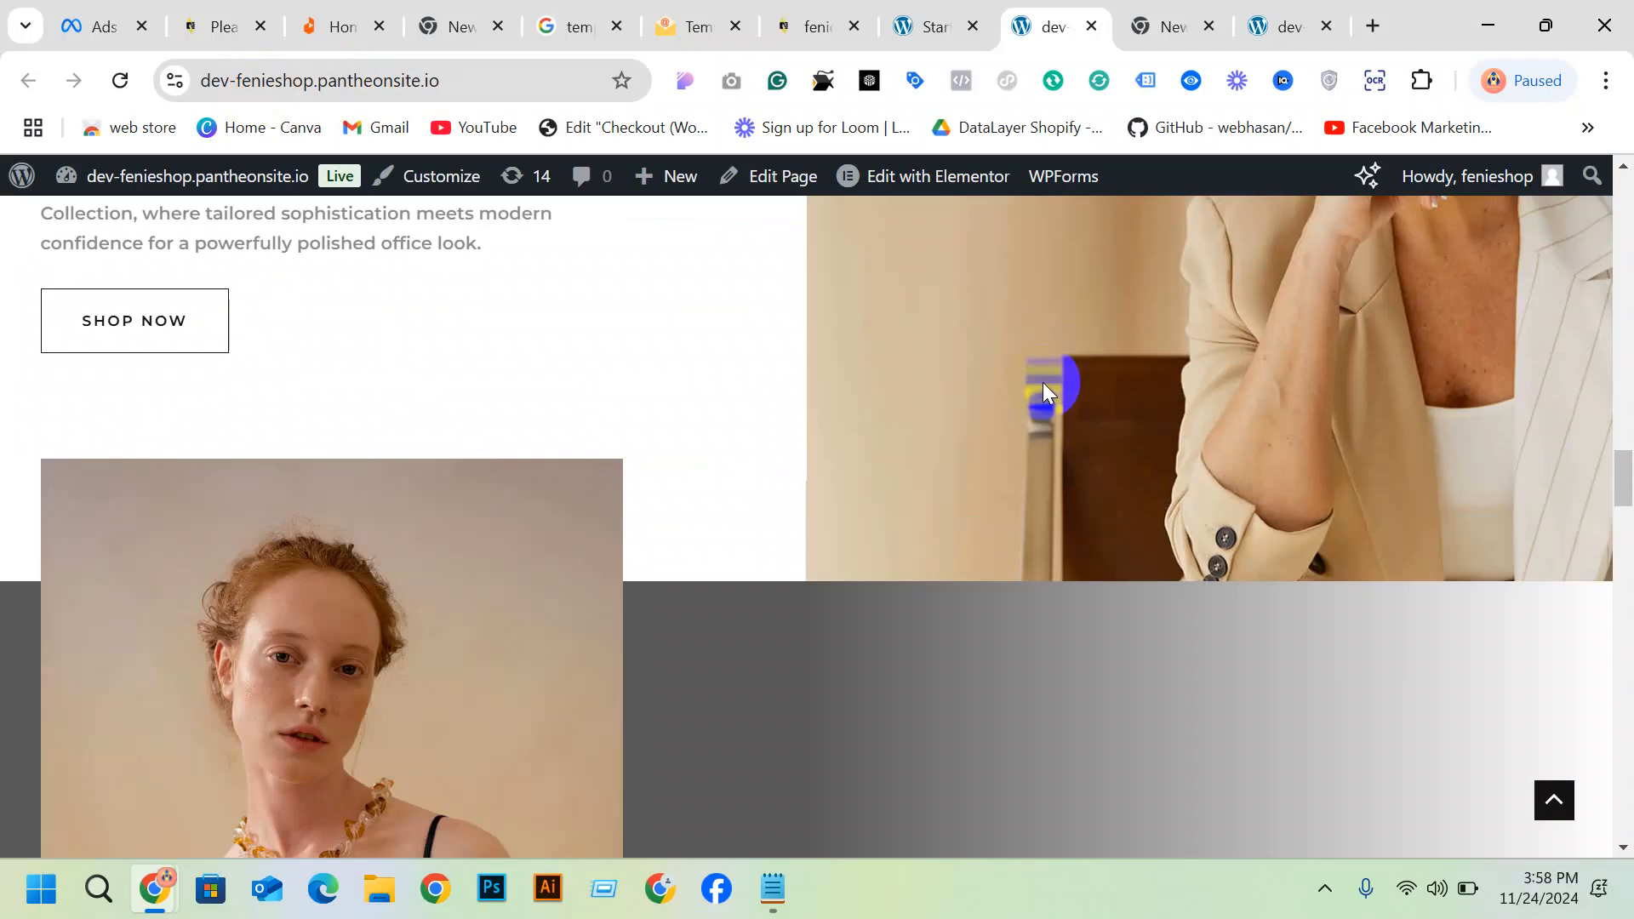
scroll(733, 472, "down", 15)
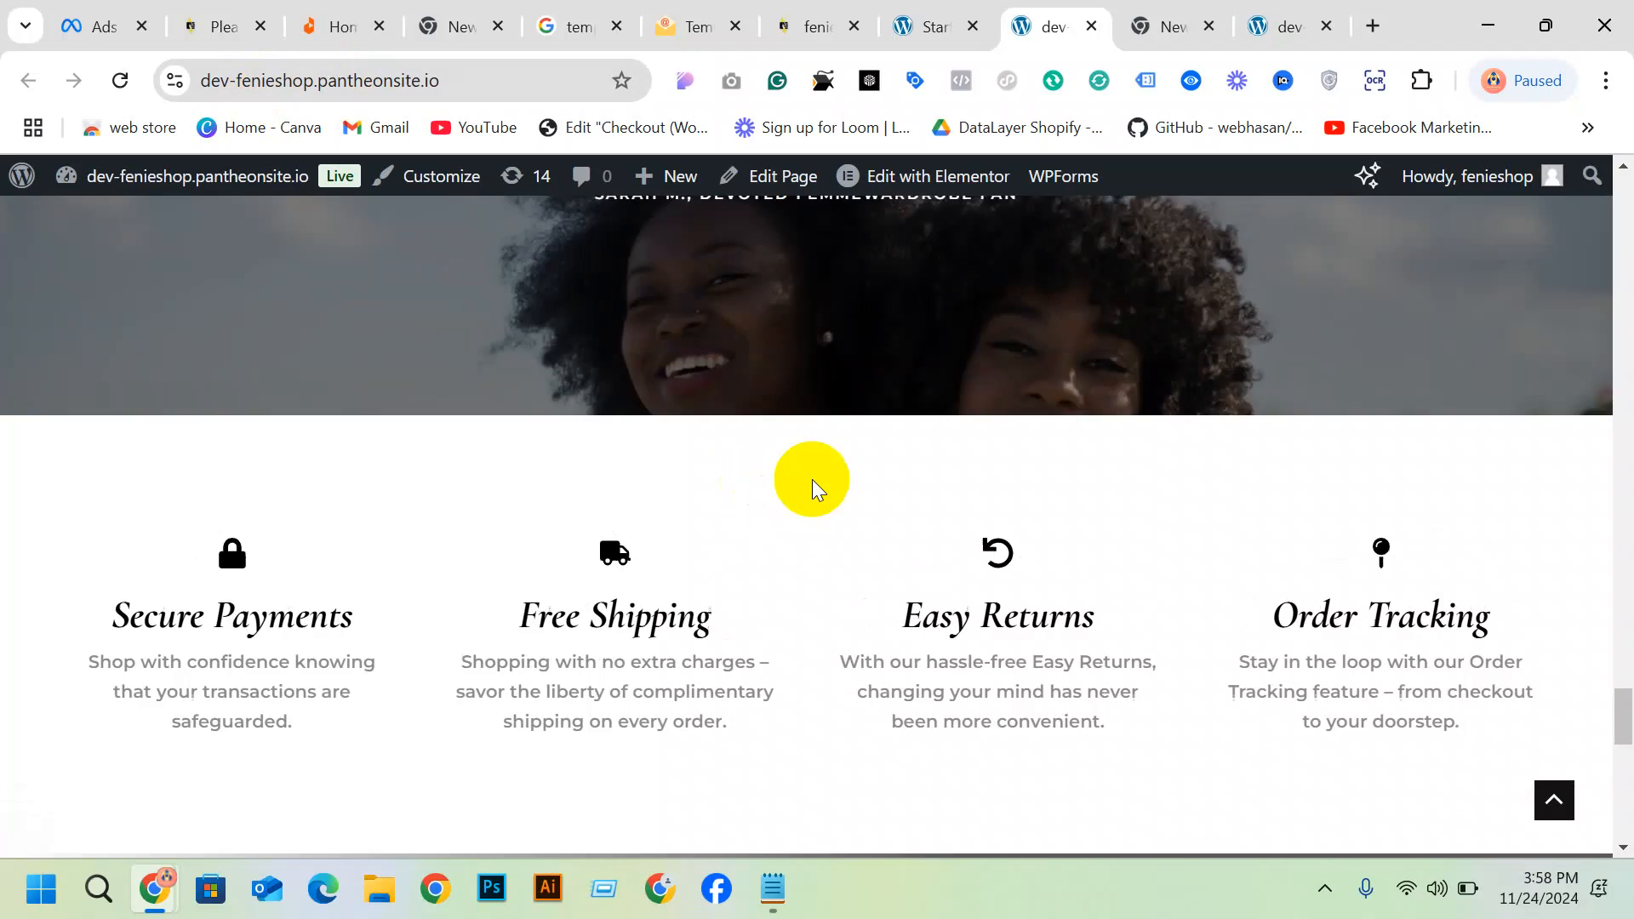
scroll(856, 481, "down", 5)
scroll(886, 528, "up", 15)
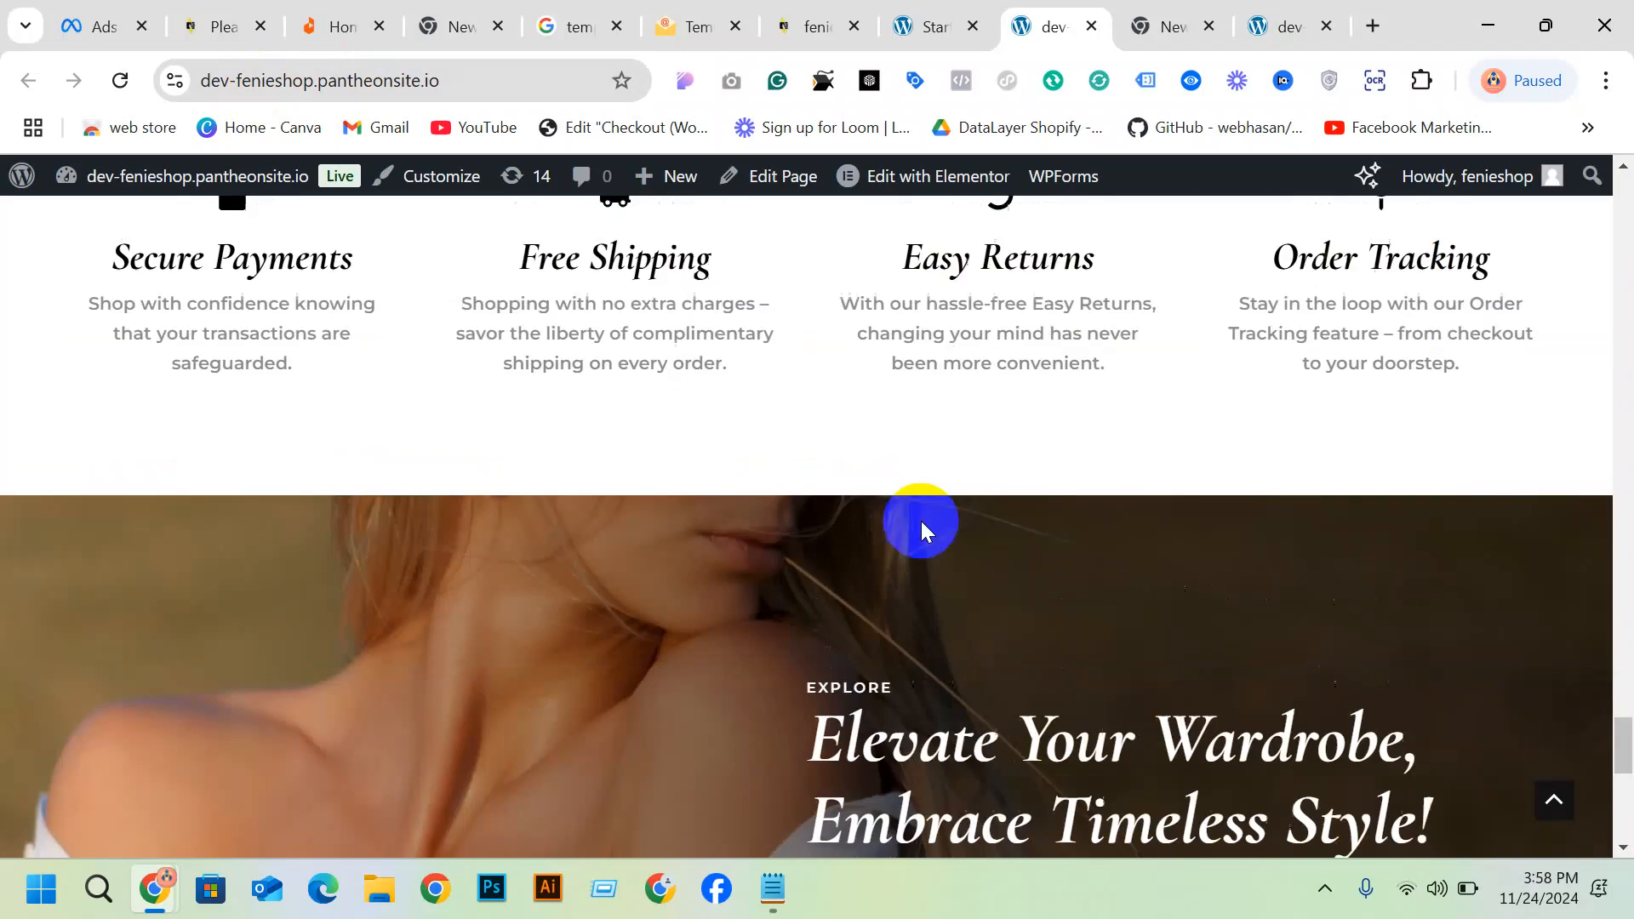
scroll(920, 497, "up", 20)
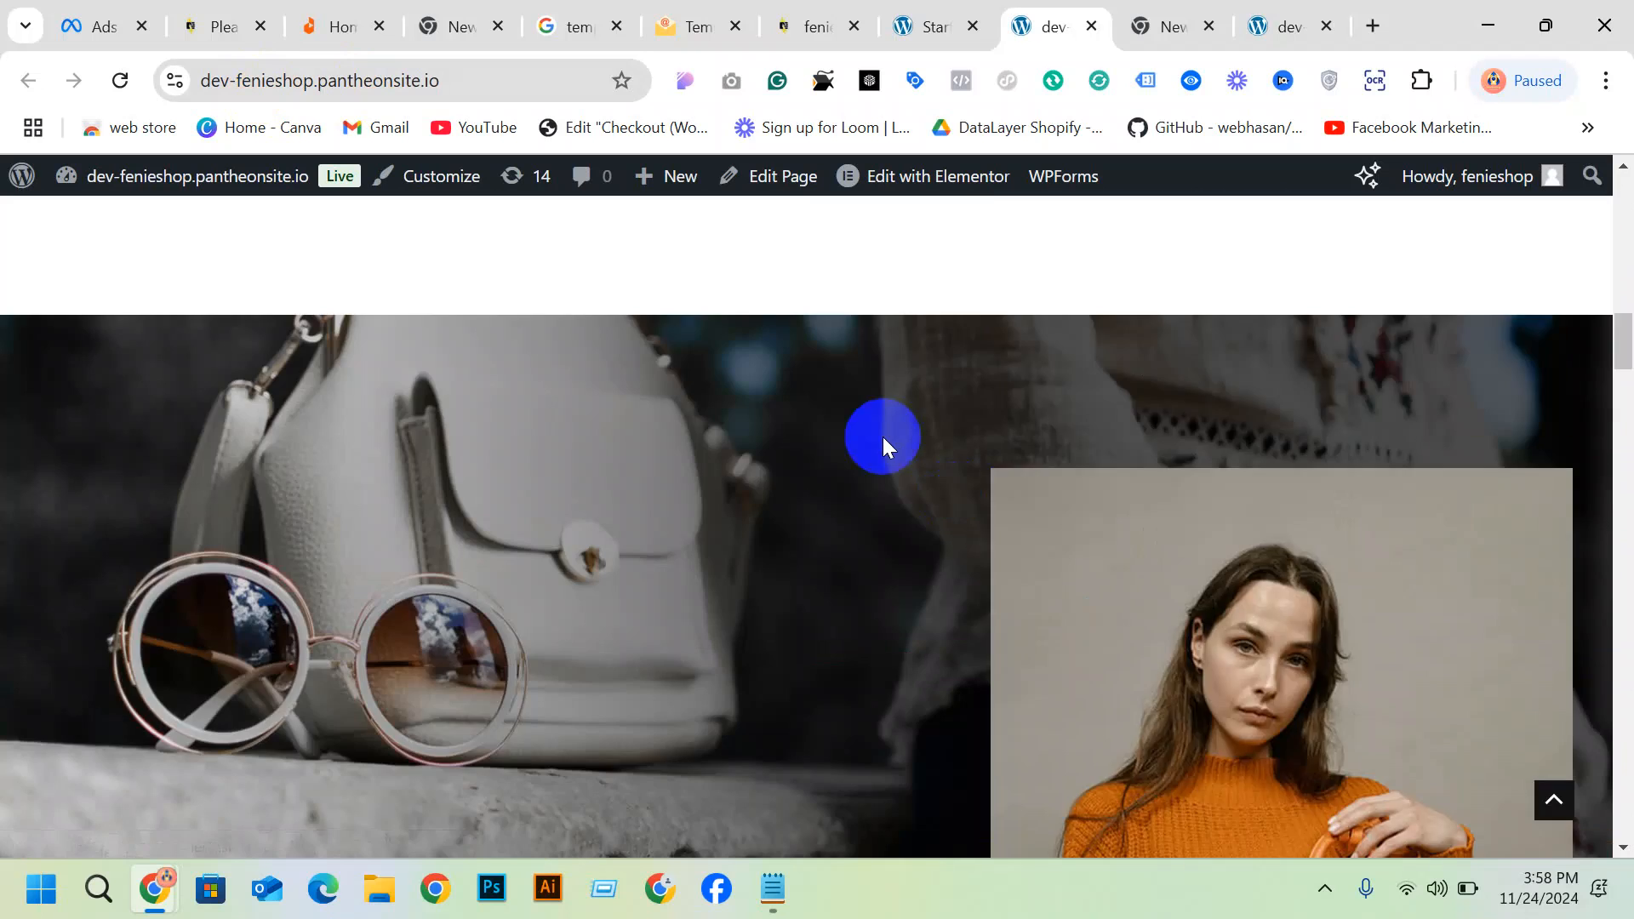
scroll(868, 434, "up", 6)
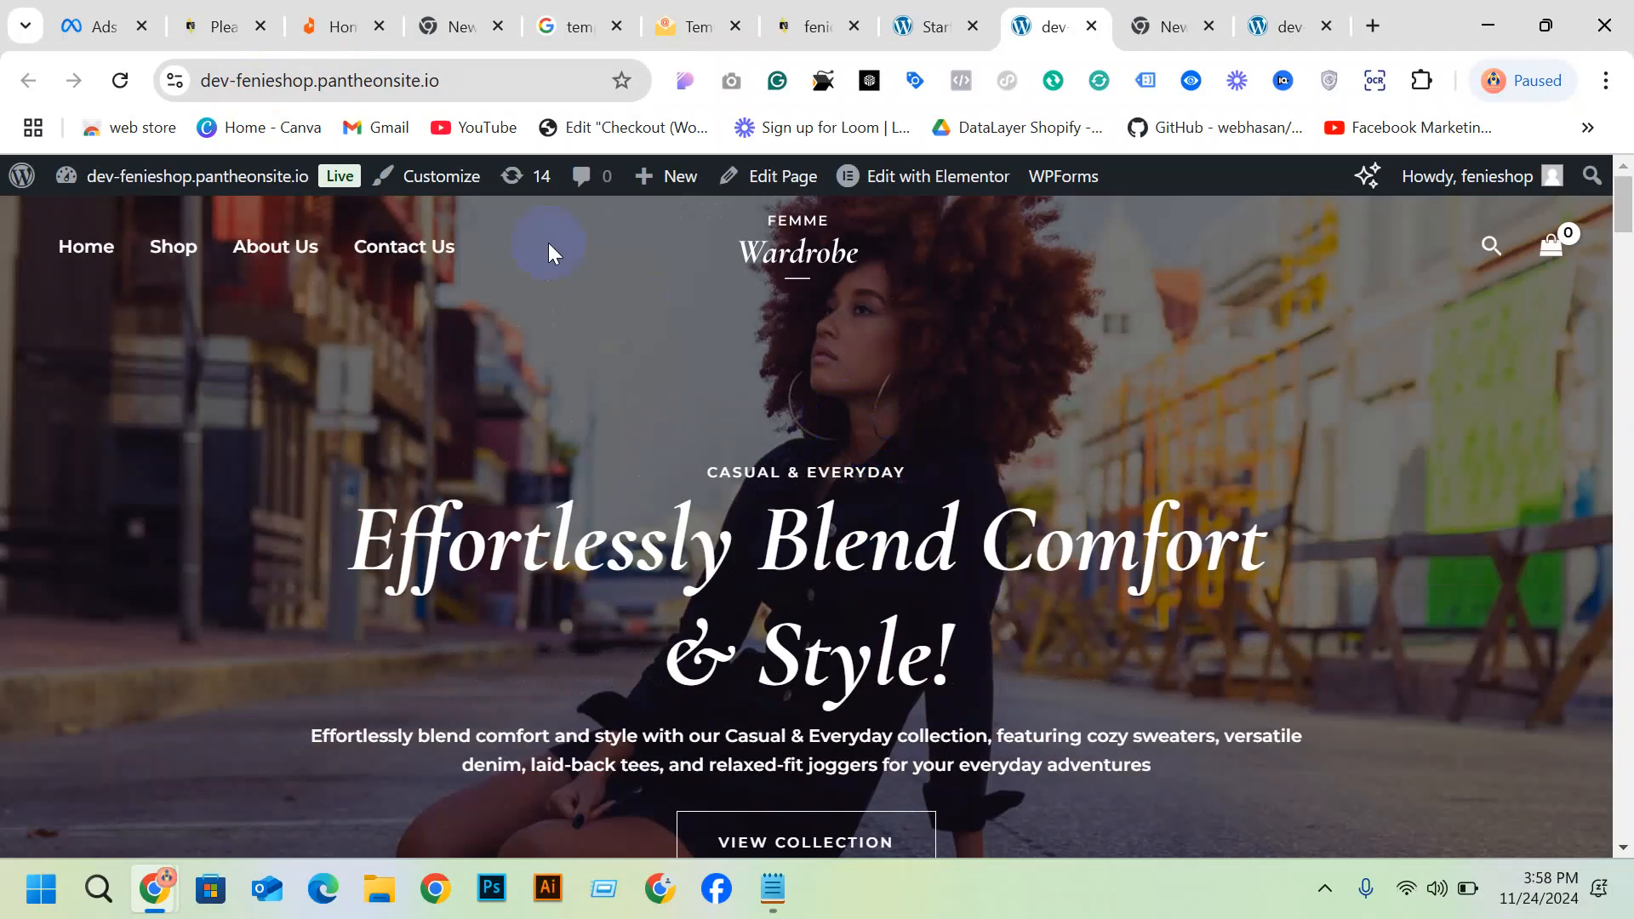
Select the site's web address, then return to the Starter Templates congratulations tab
left_click(494, 80)
scroll(824, 431, "down", 6)
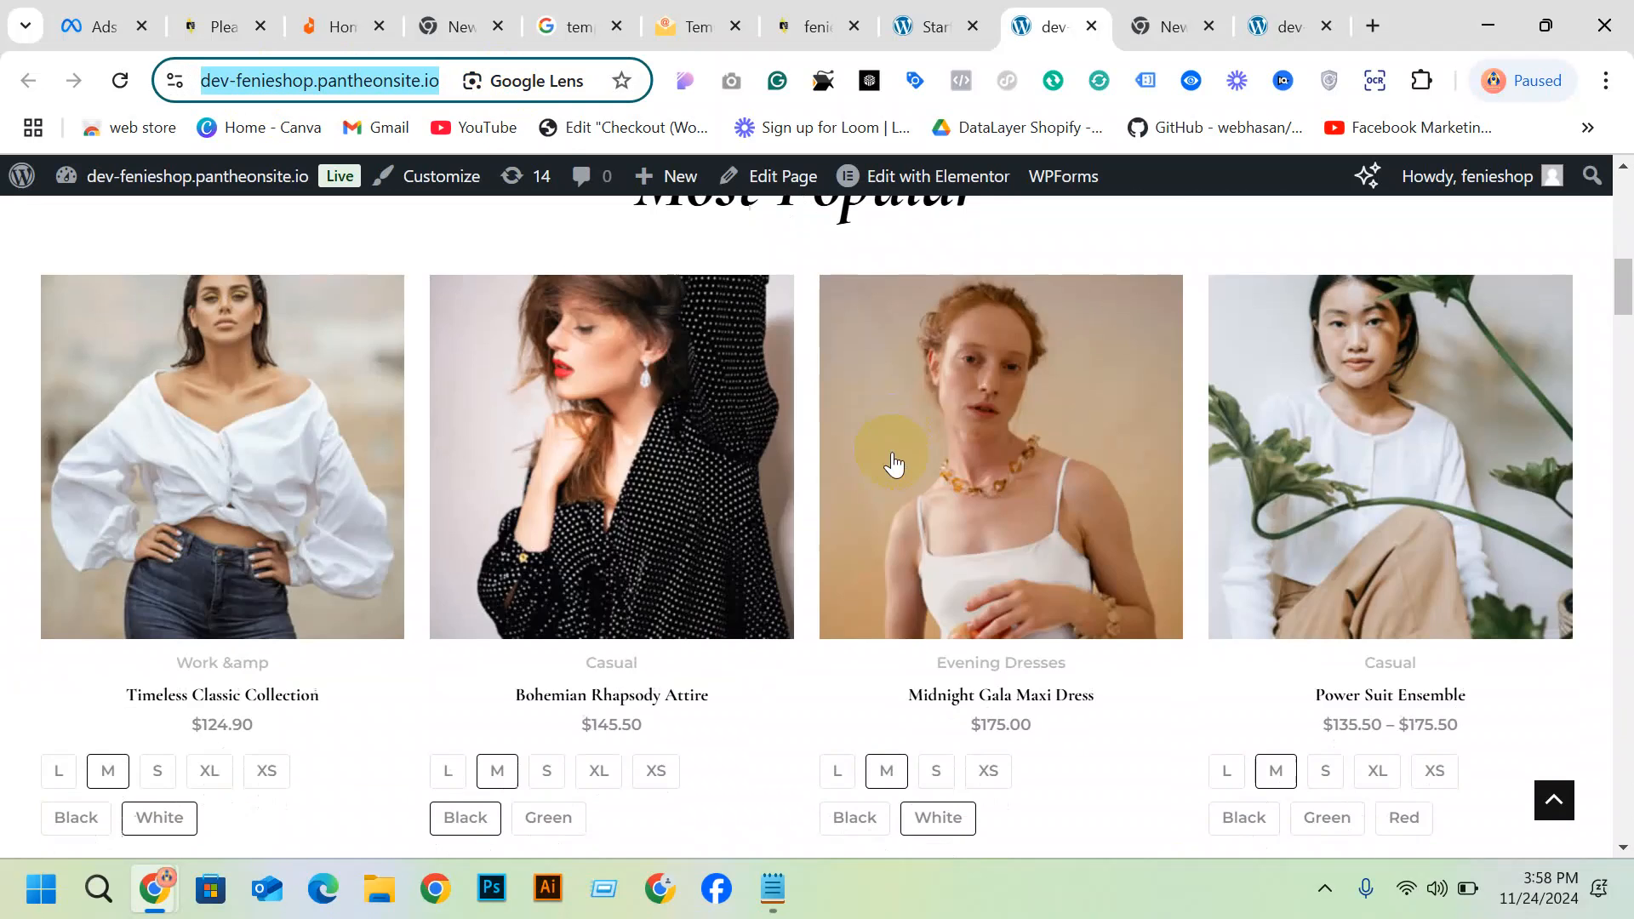
scroll(885, 459, "down", 4)
scroll(864, 455, "up", 6)
scroll(813, 442, "down", 8)
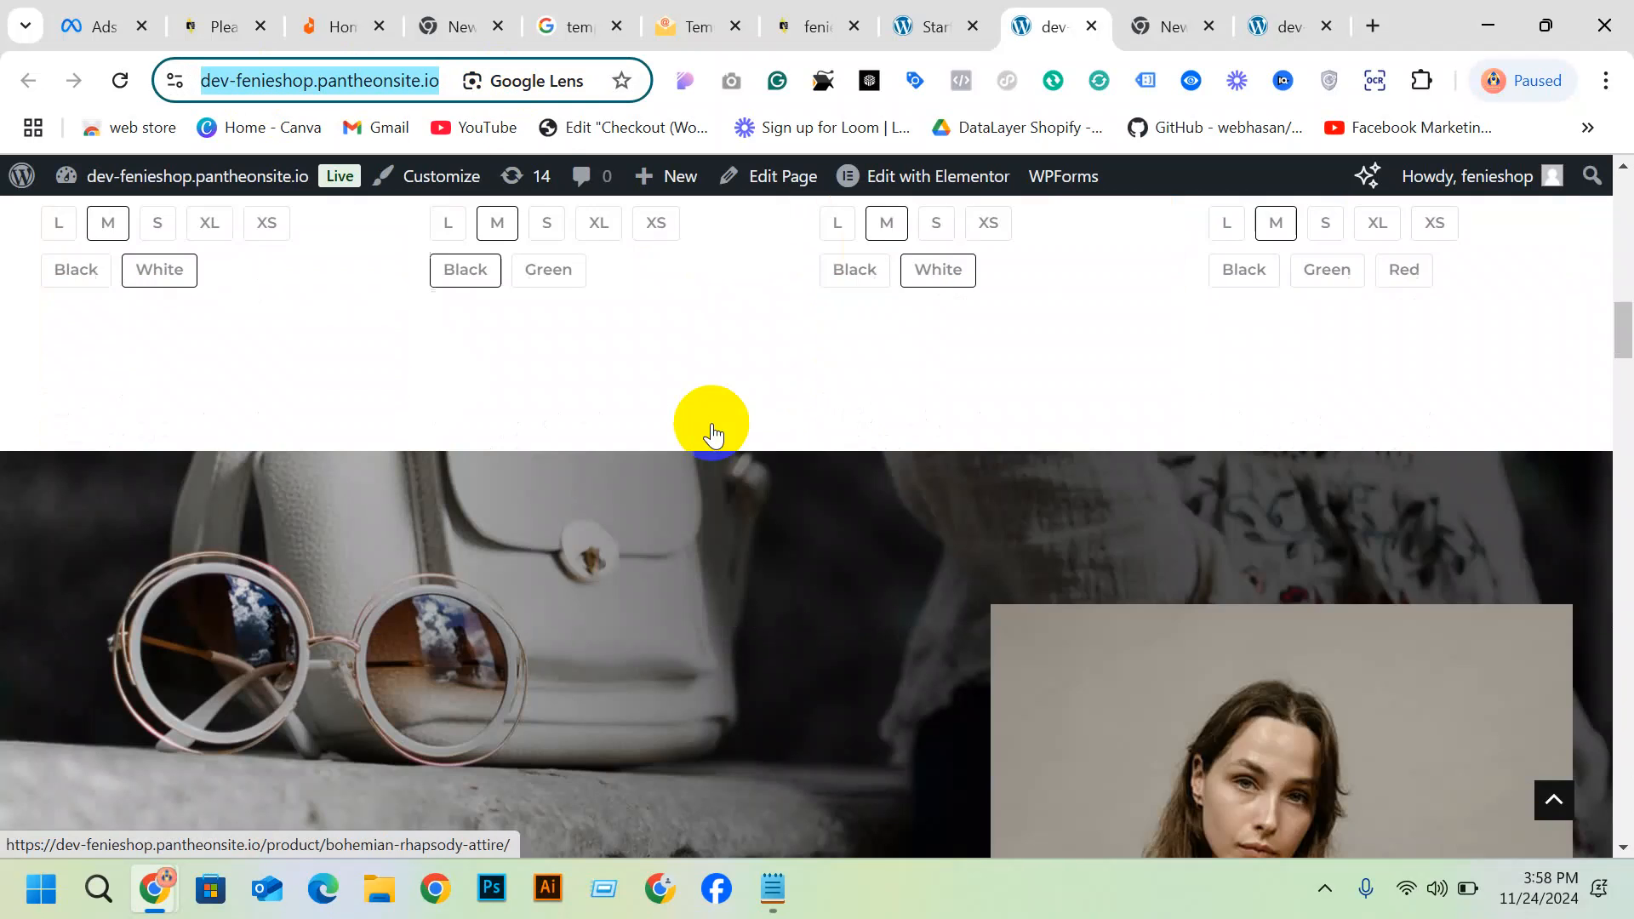
scroll(715, 430, "down", 10)
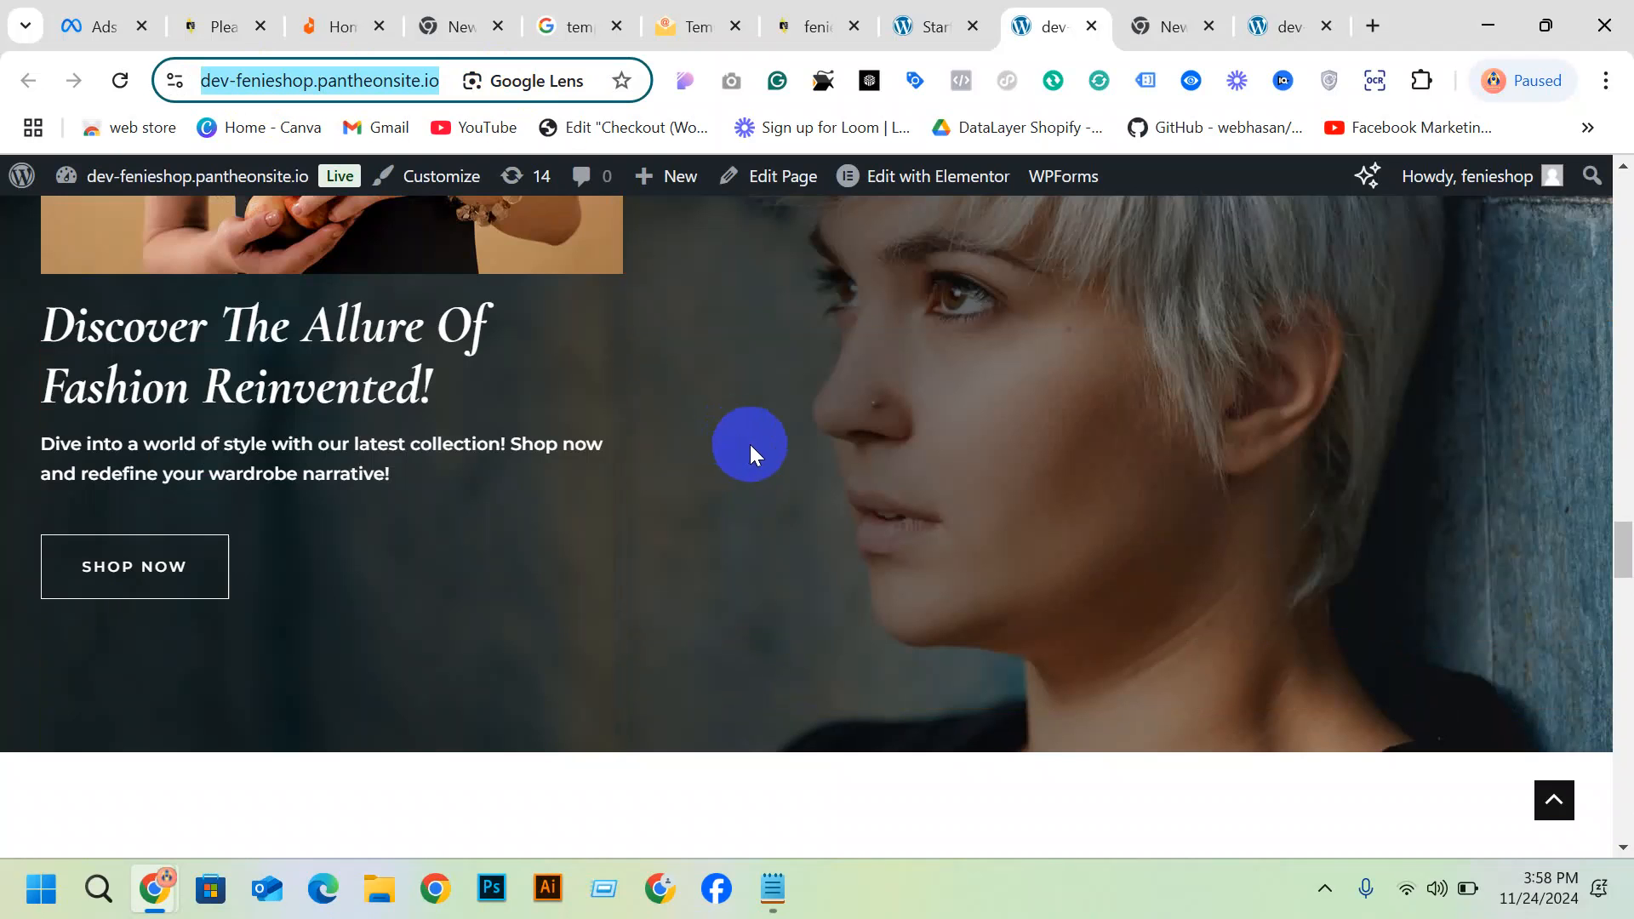
left_click(941, 17)
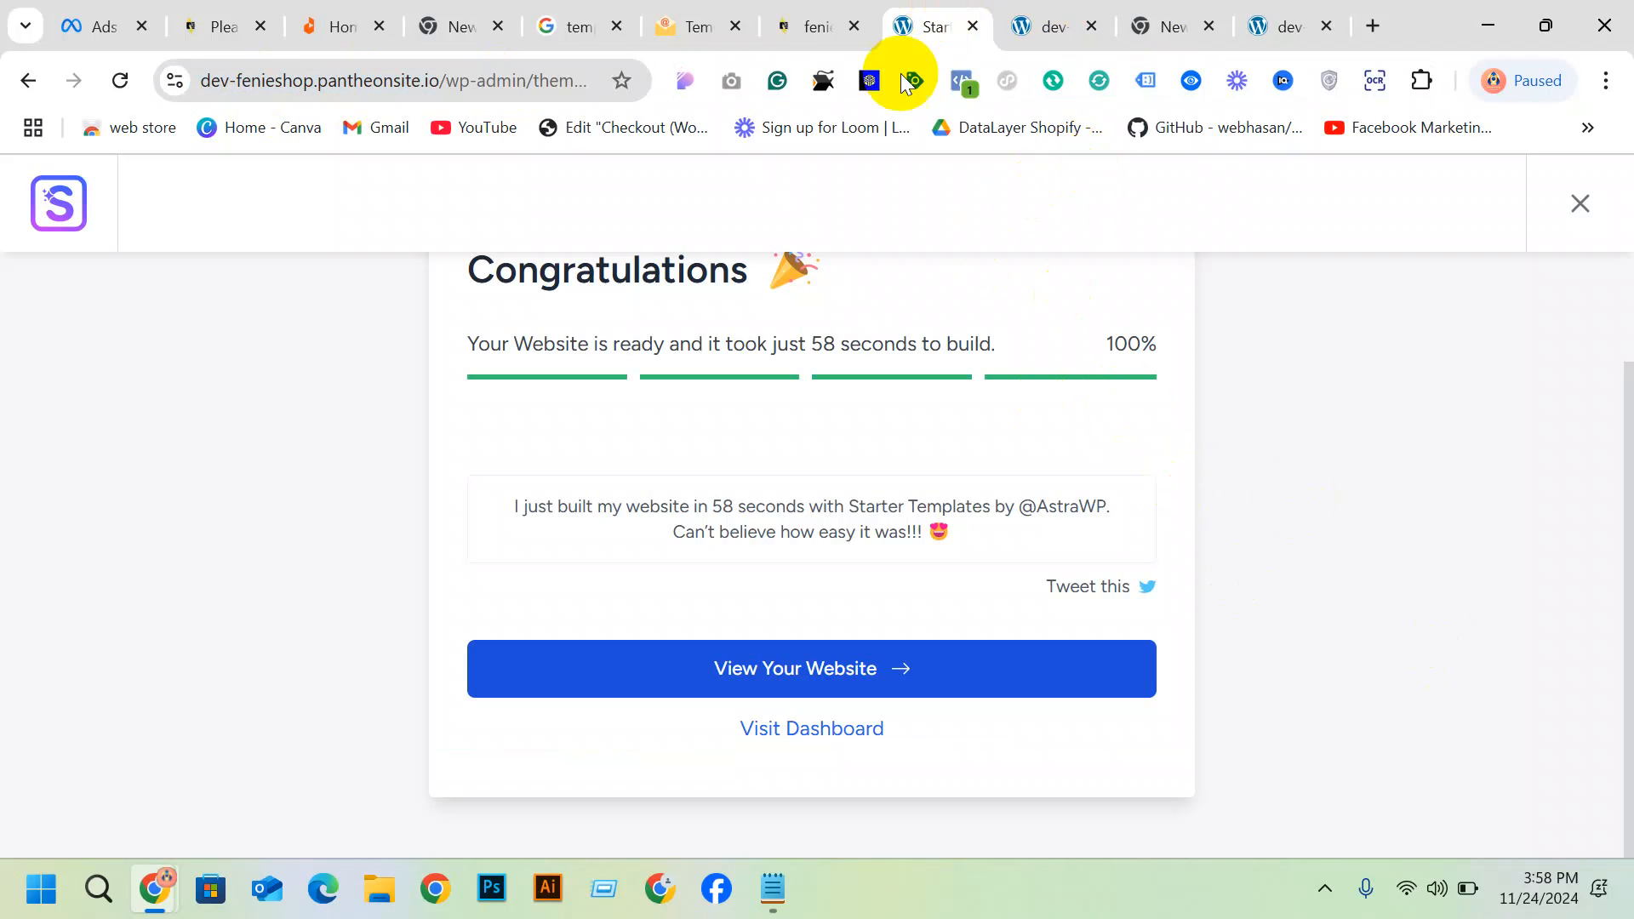
Go to the live fenieshop site tab and load its /wp-admin dashboard
left_click(817, 17)
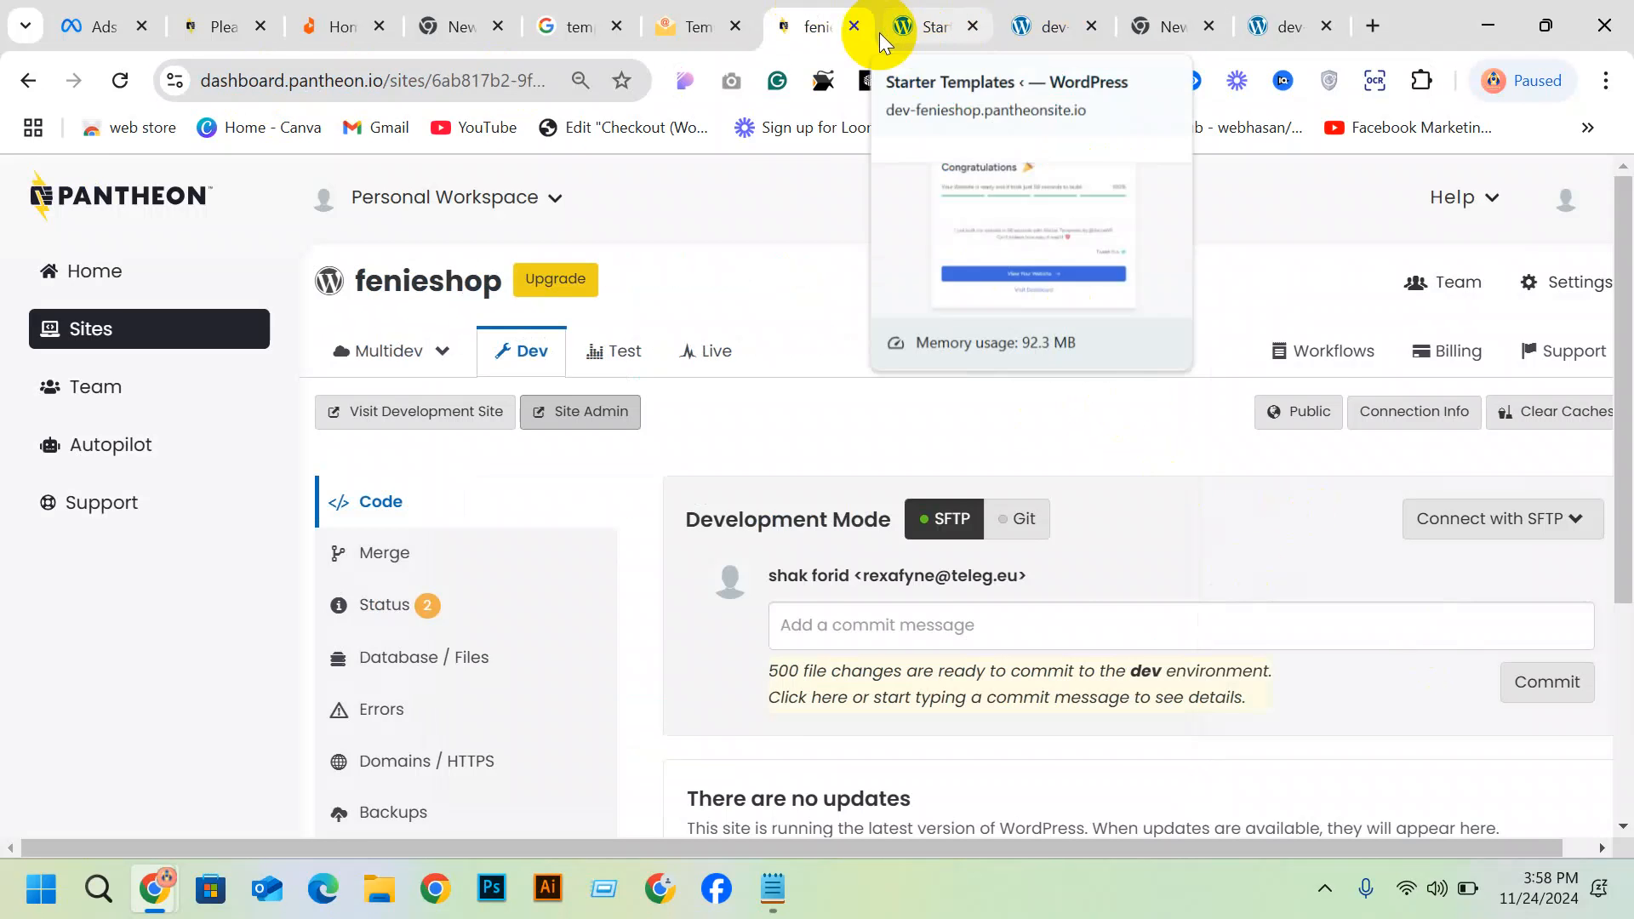
left_click(912, 29)
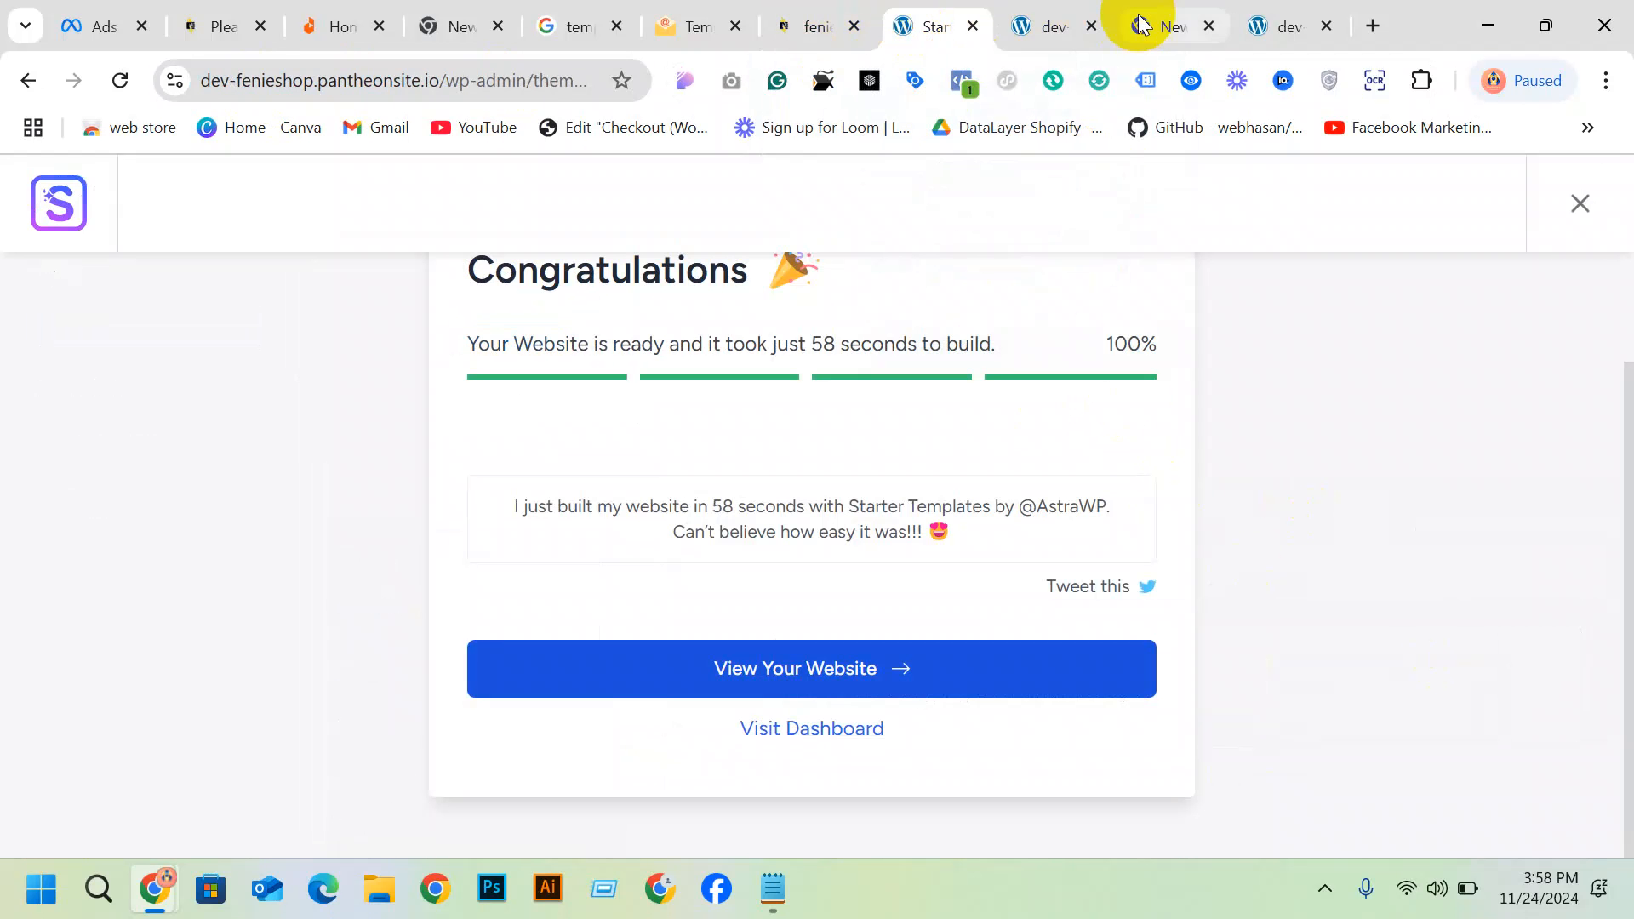
left_click(1042, 21)
left_click(425, 84)
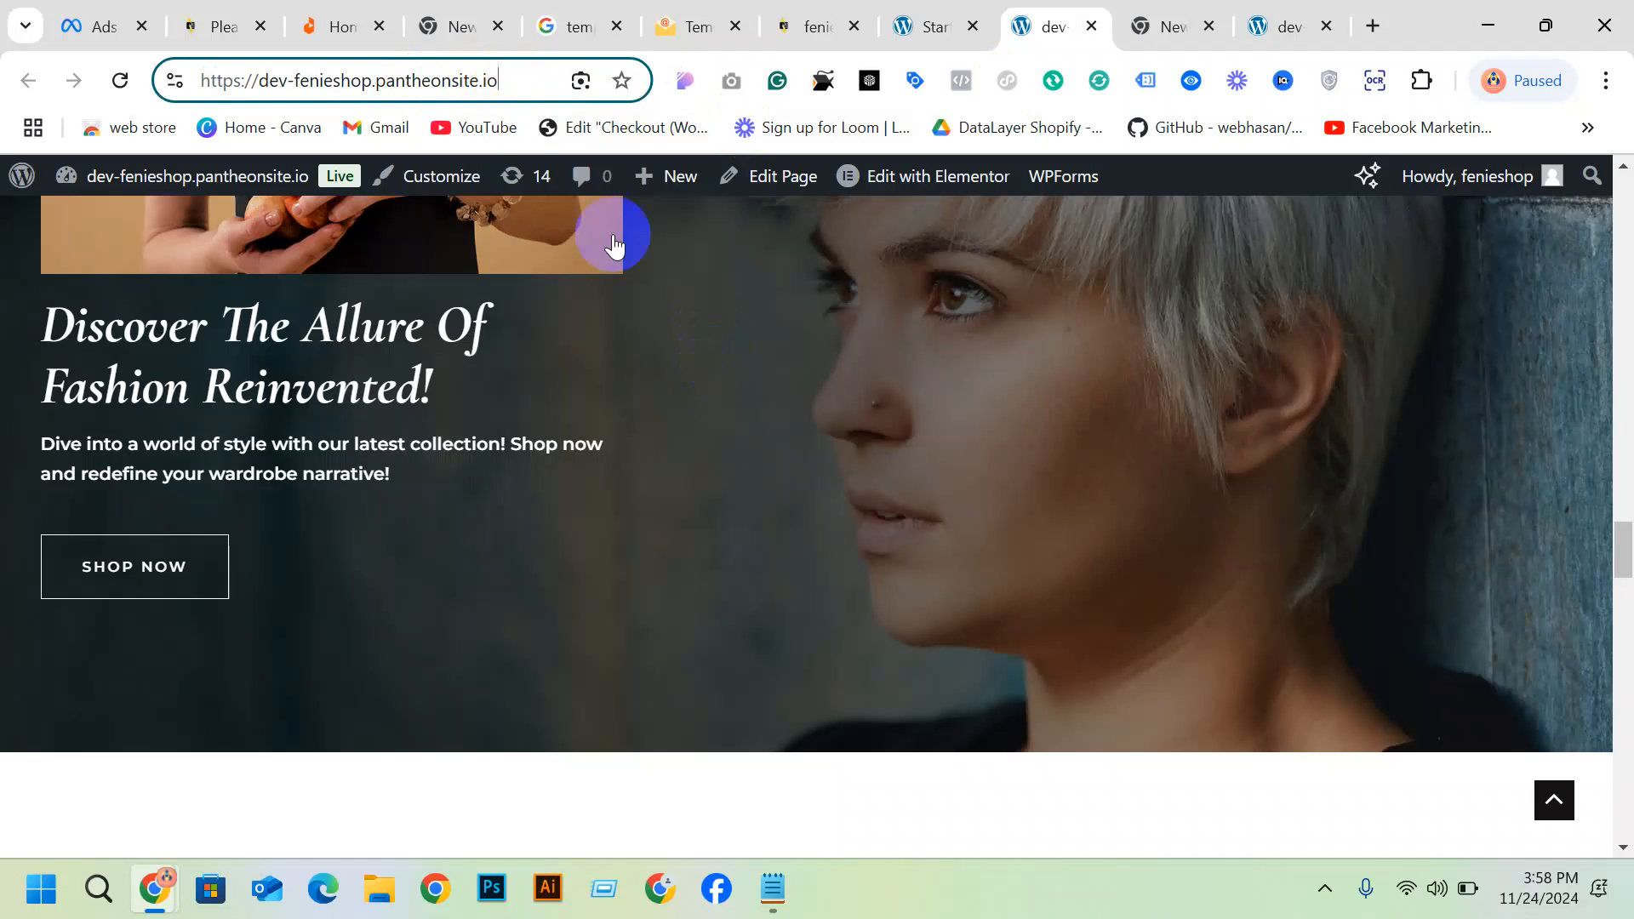
type("/")
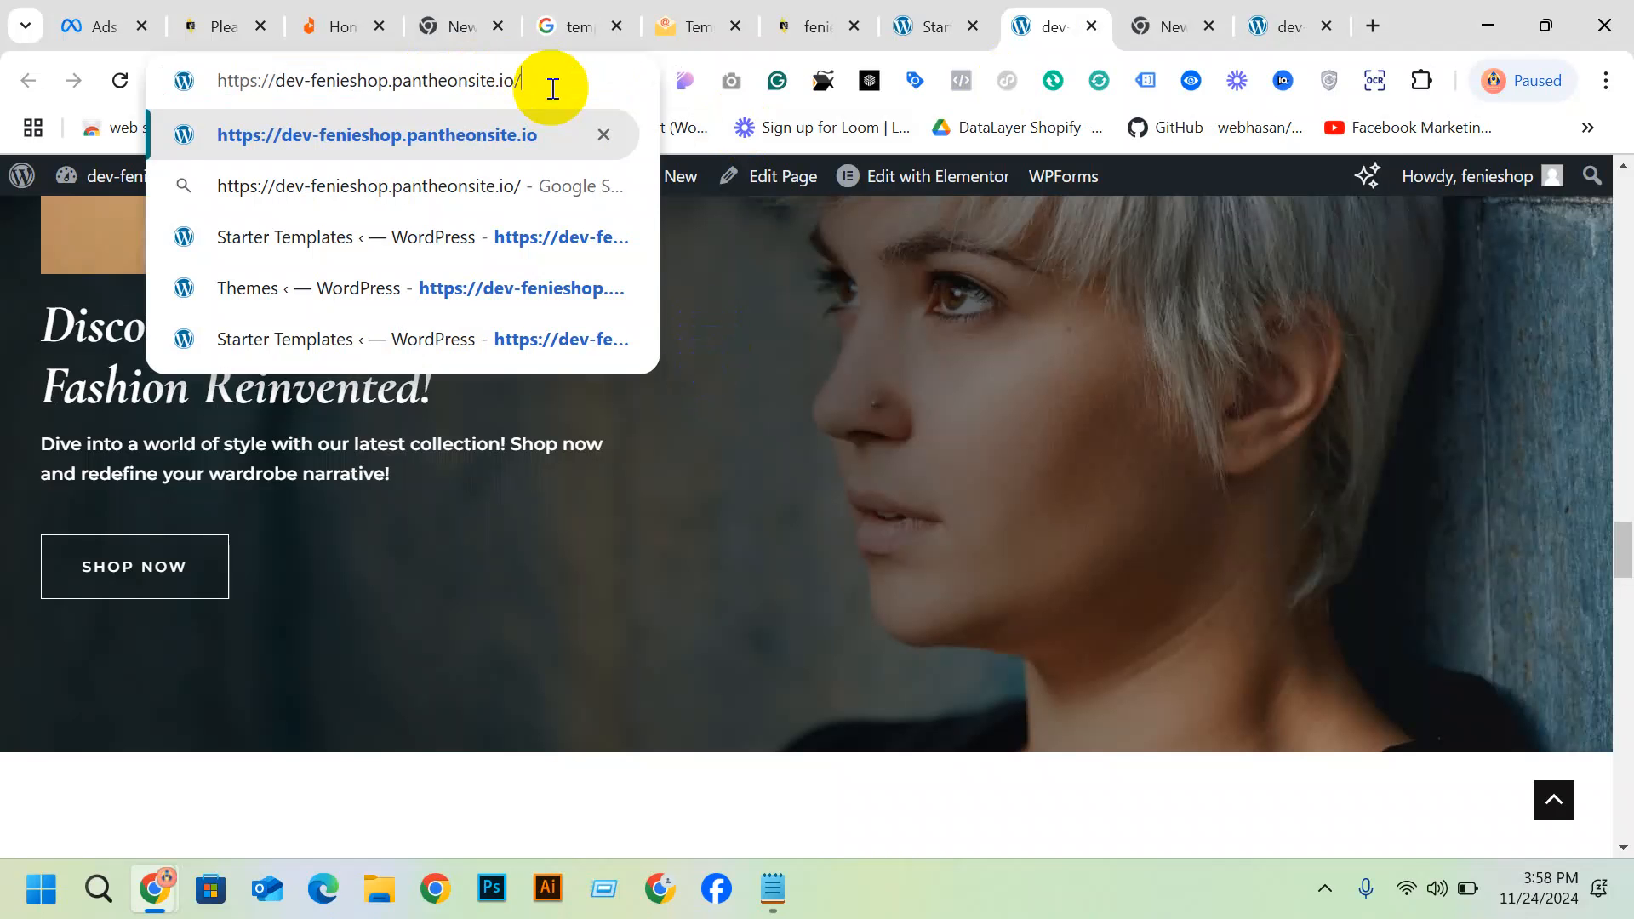
type("wp")
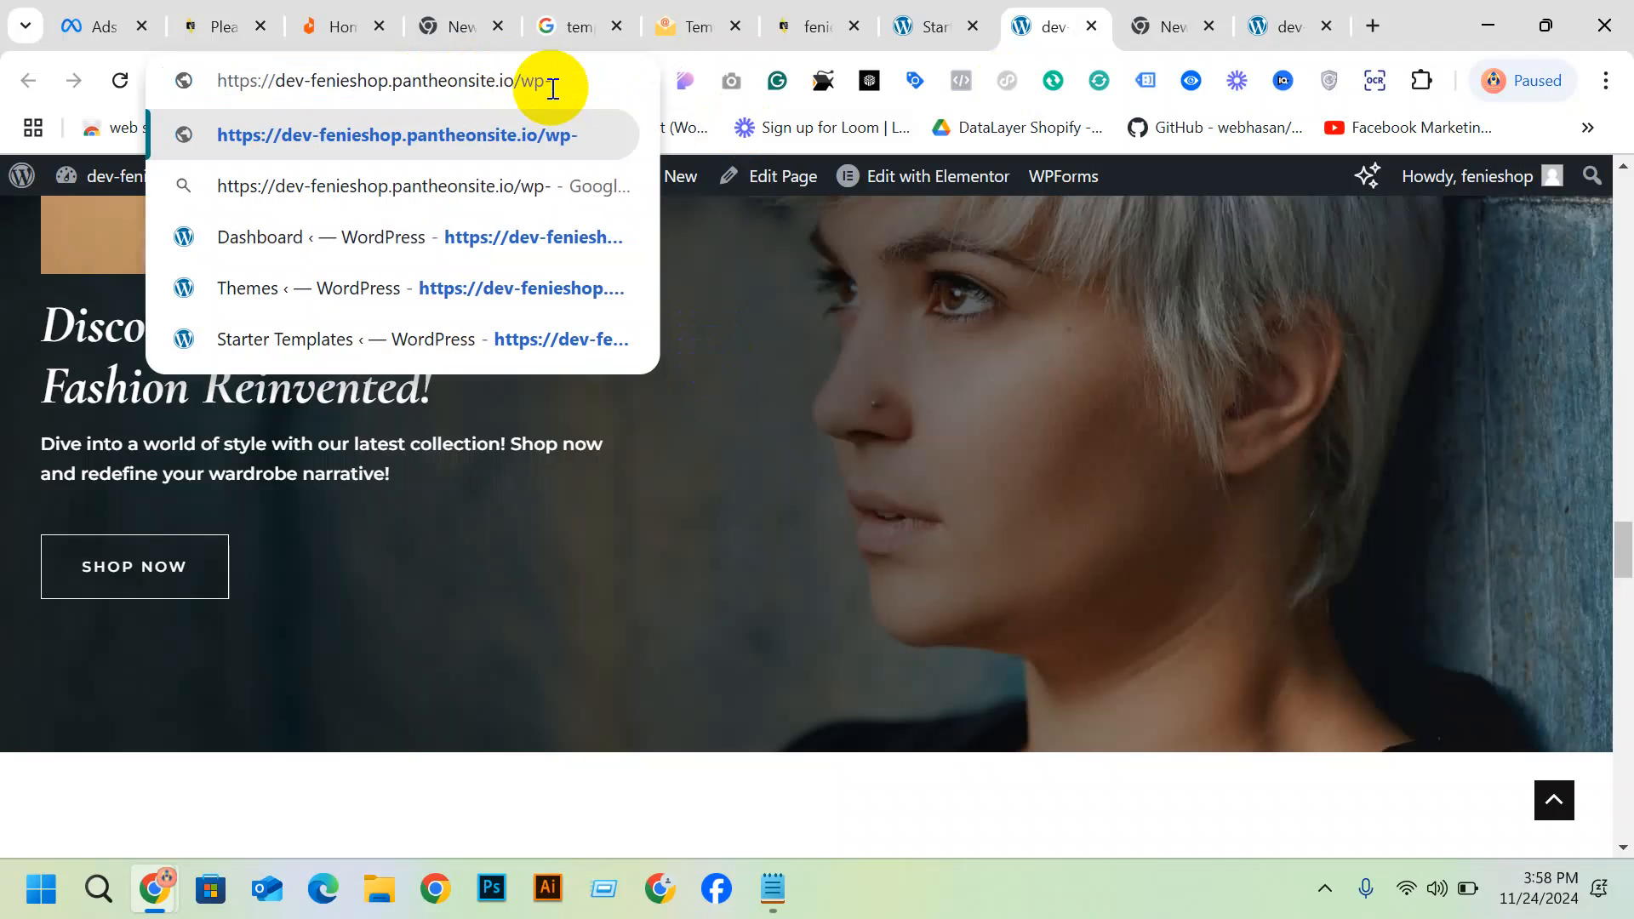
type("-admin/")
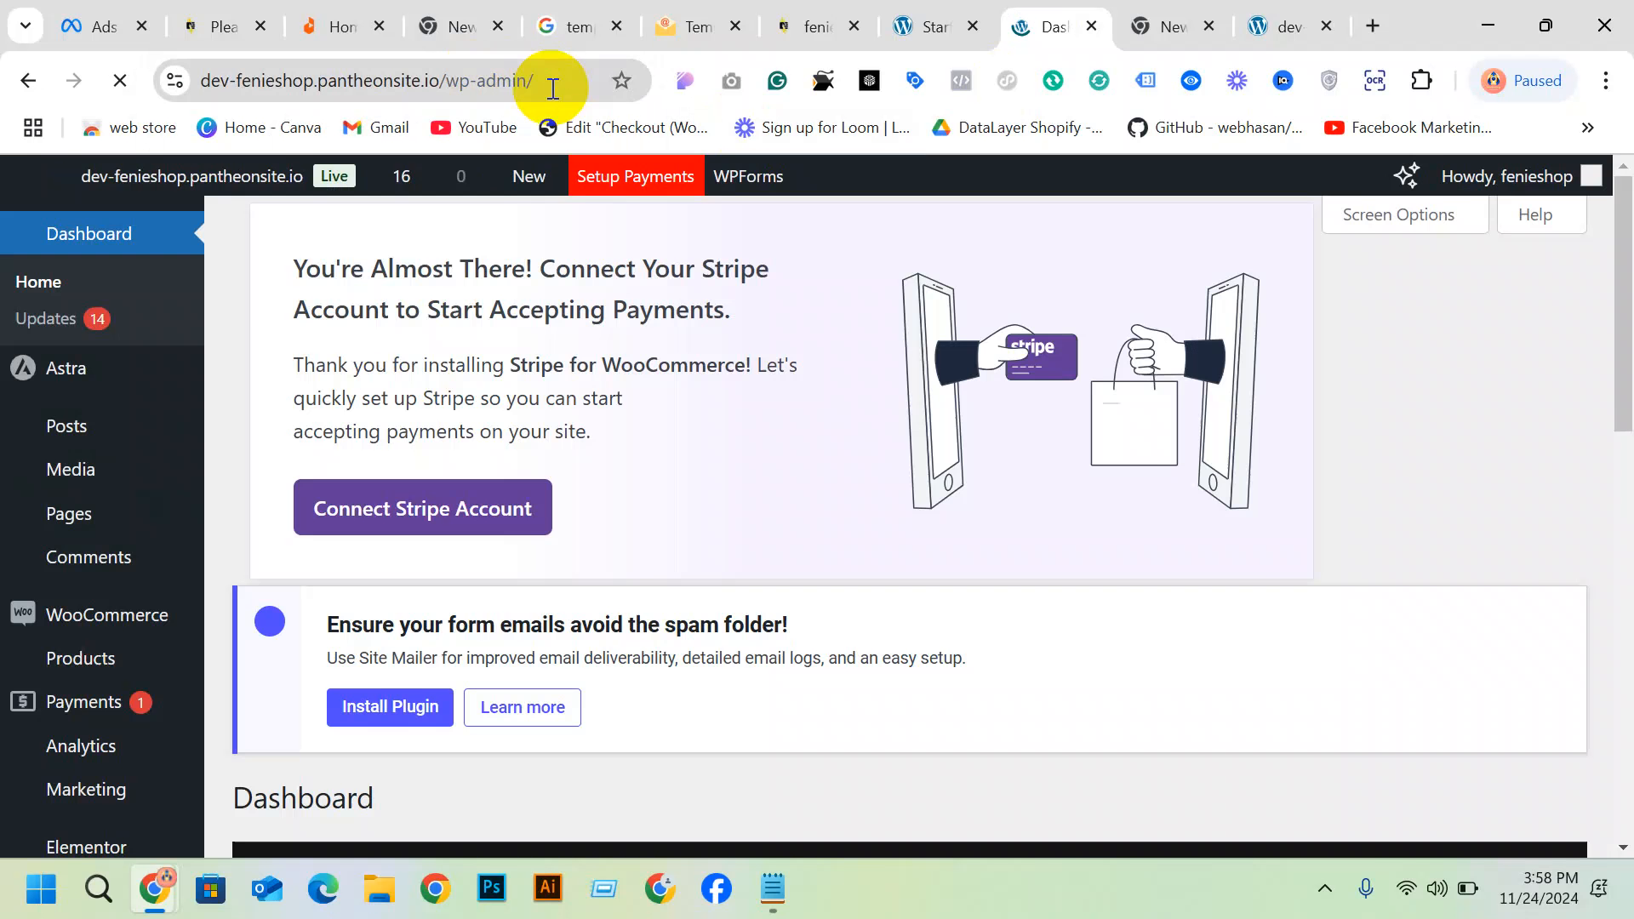
Browse the fenieshop WordPress Dashboard, then return to the Meta Ads Manager campaign dialog
scroll(99, 573, "down", 8)
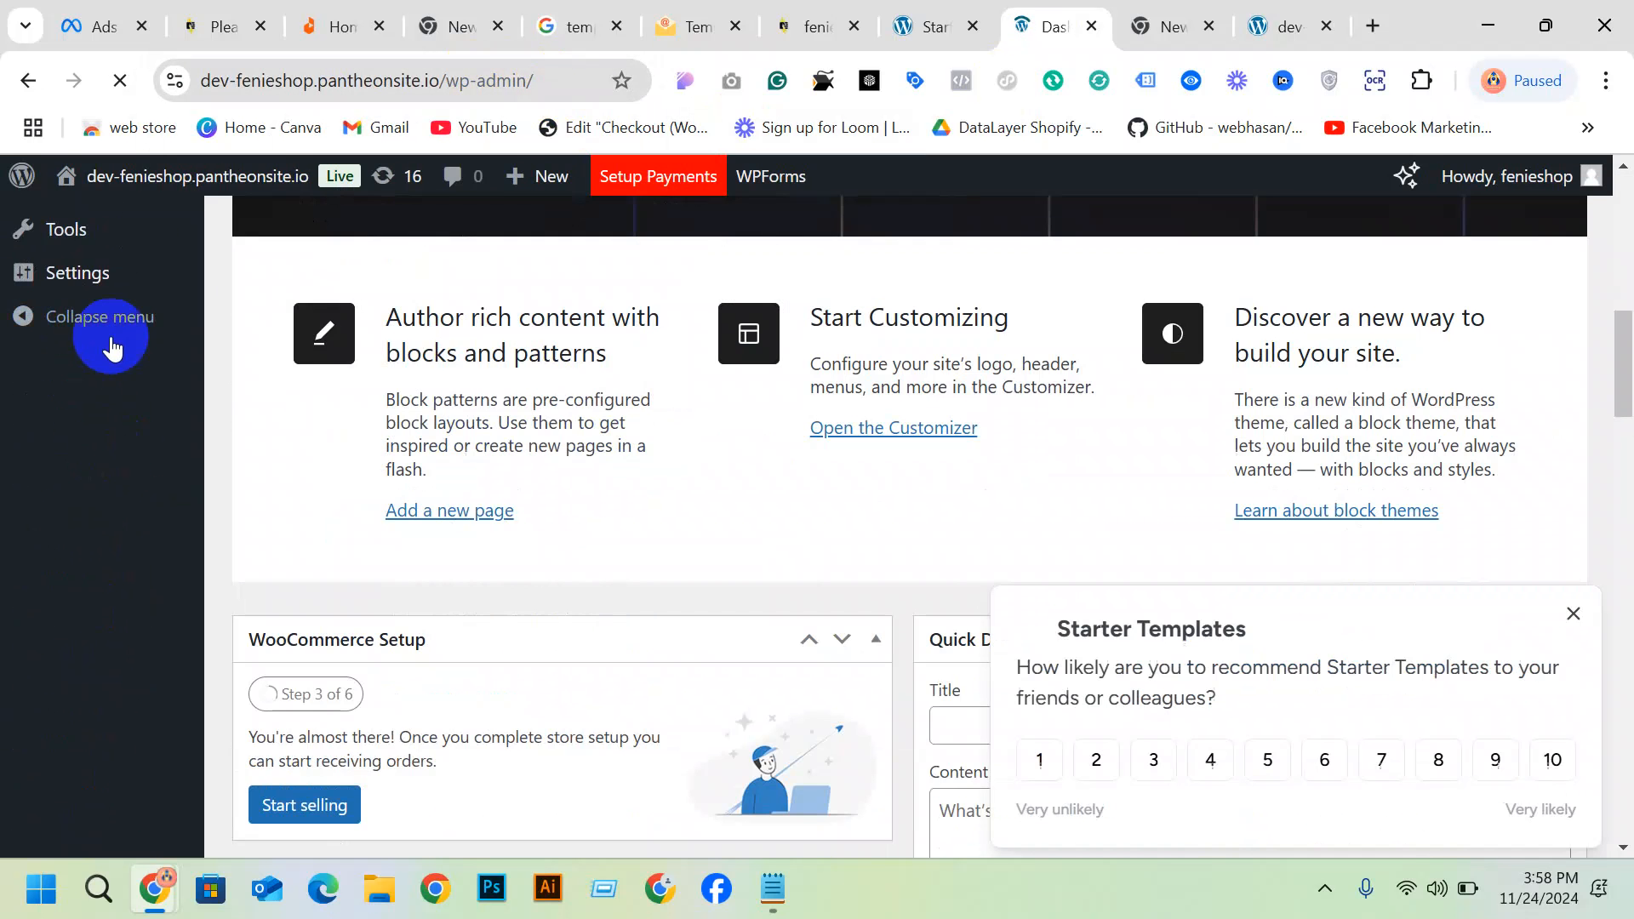
scroll(113, 346, "up", 5)
mouse_move(85, 638)
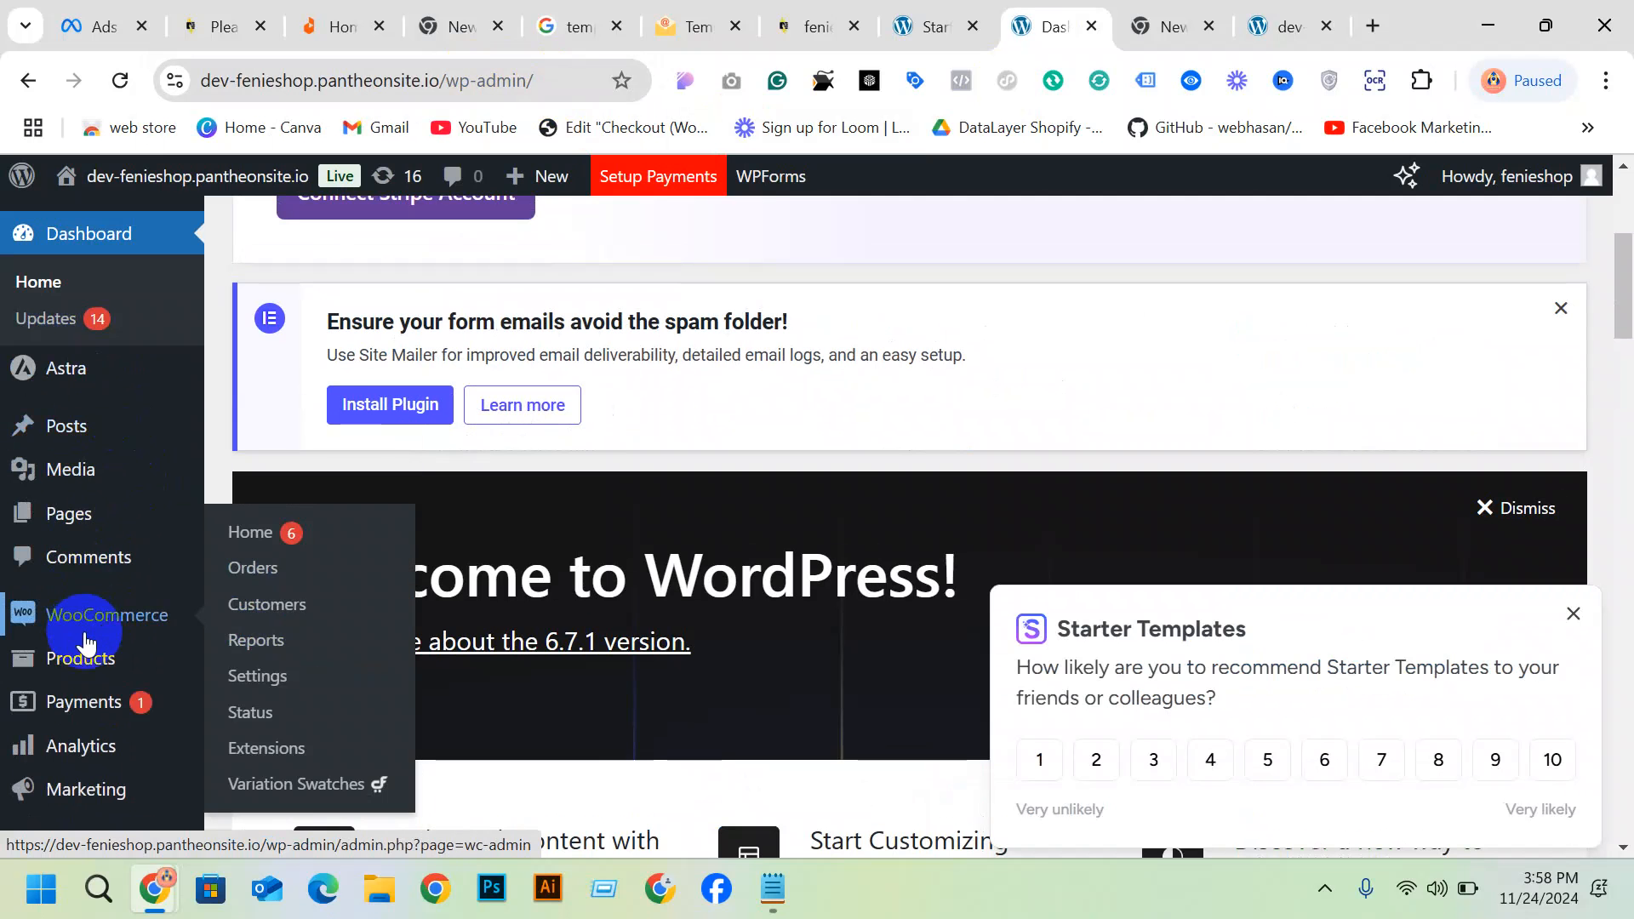
scroll(126, 616, "down", 1)
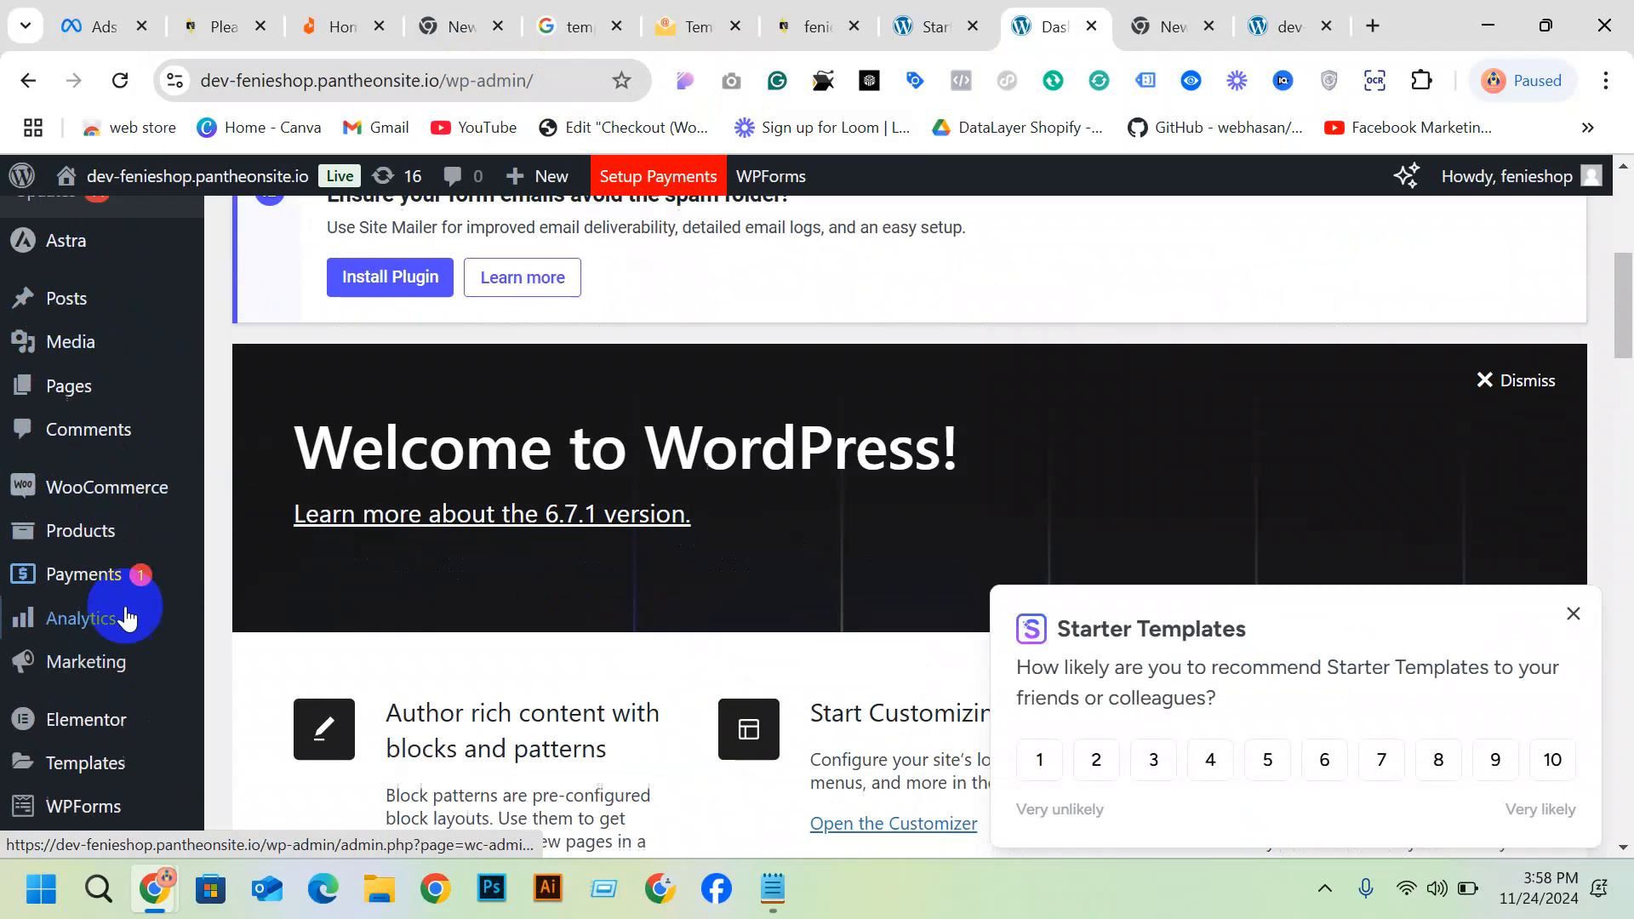
mouse_move(108, 487)
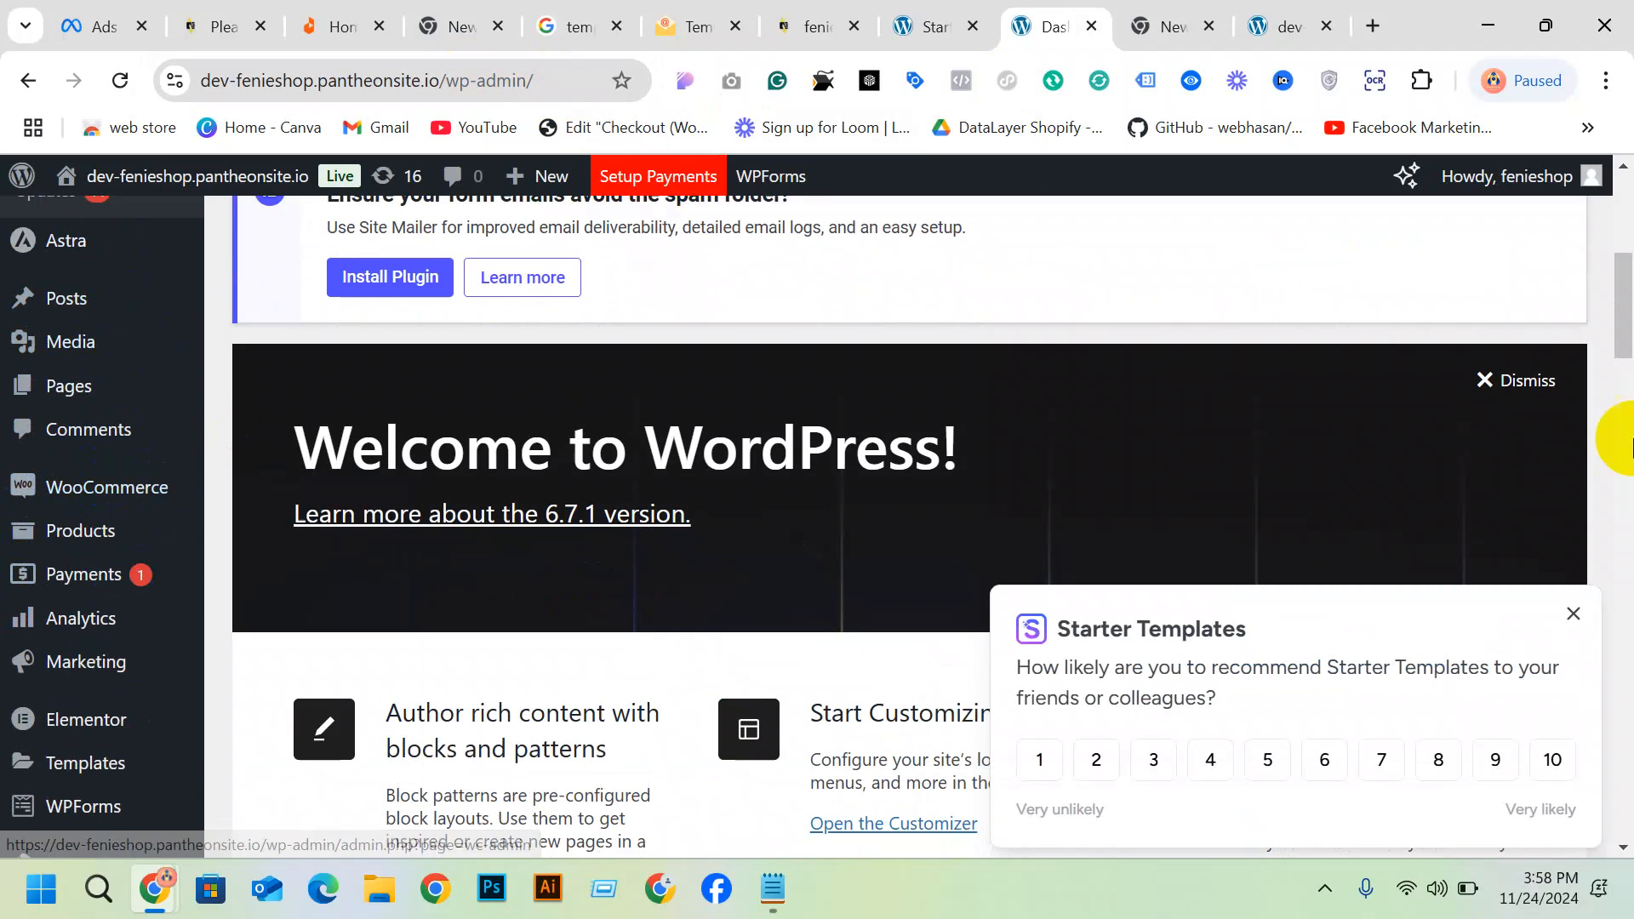
scroll(719, 374, "down", 10)
scroll(727, 388, "down", 8)
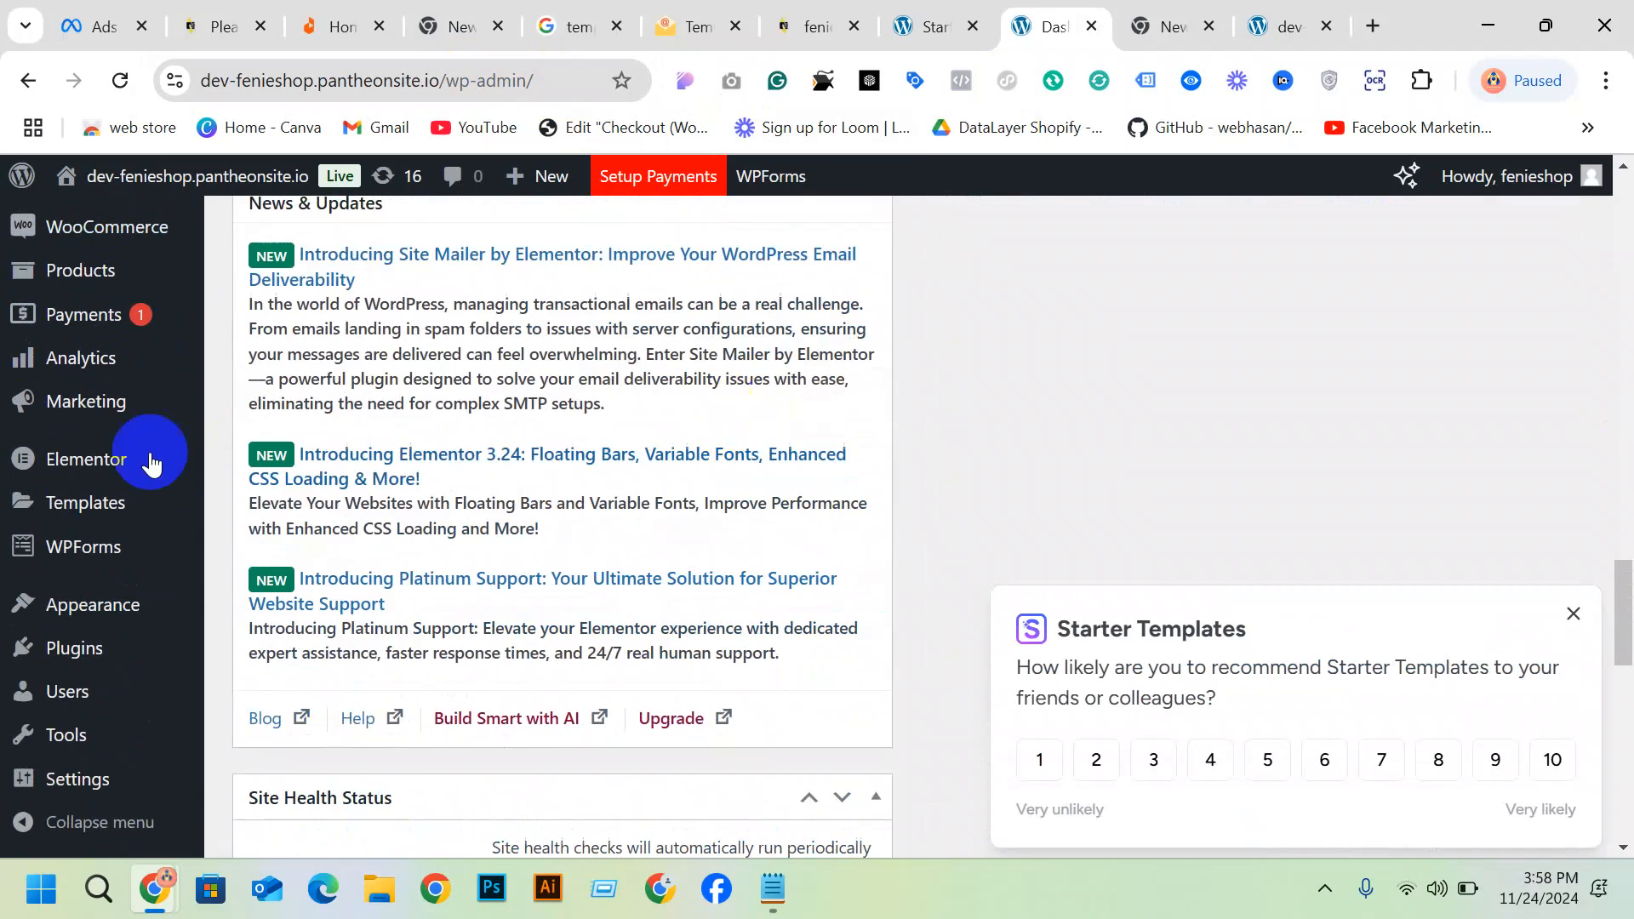
scroll(146, 456, "up", 15)
left_click(64, 24)
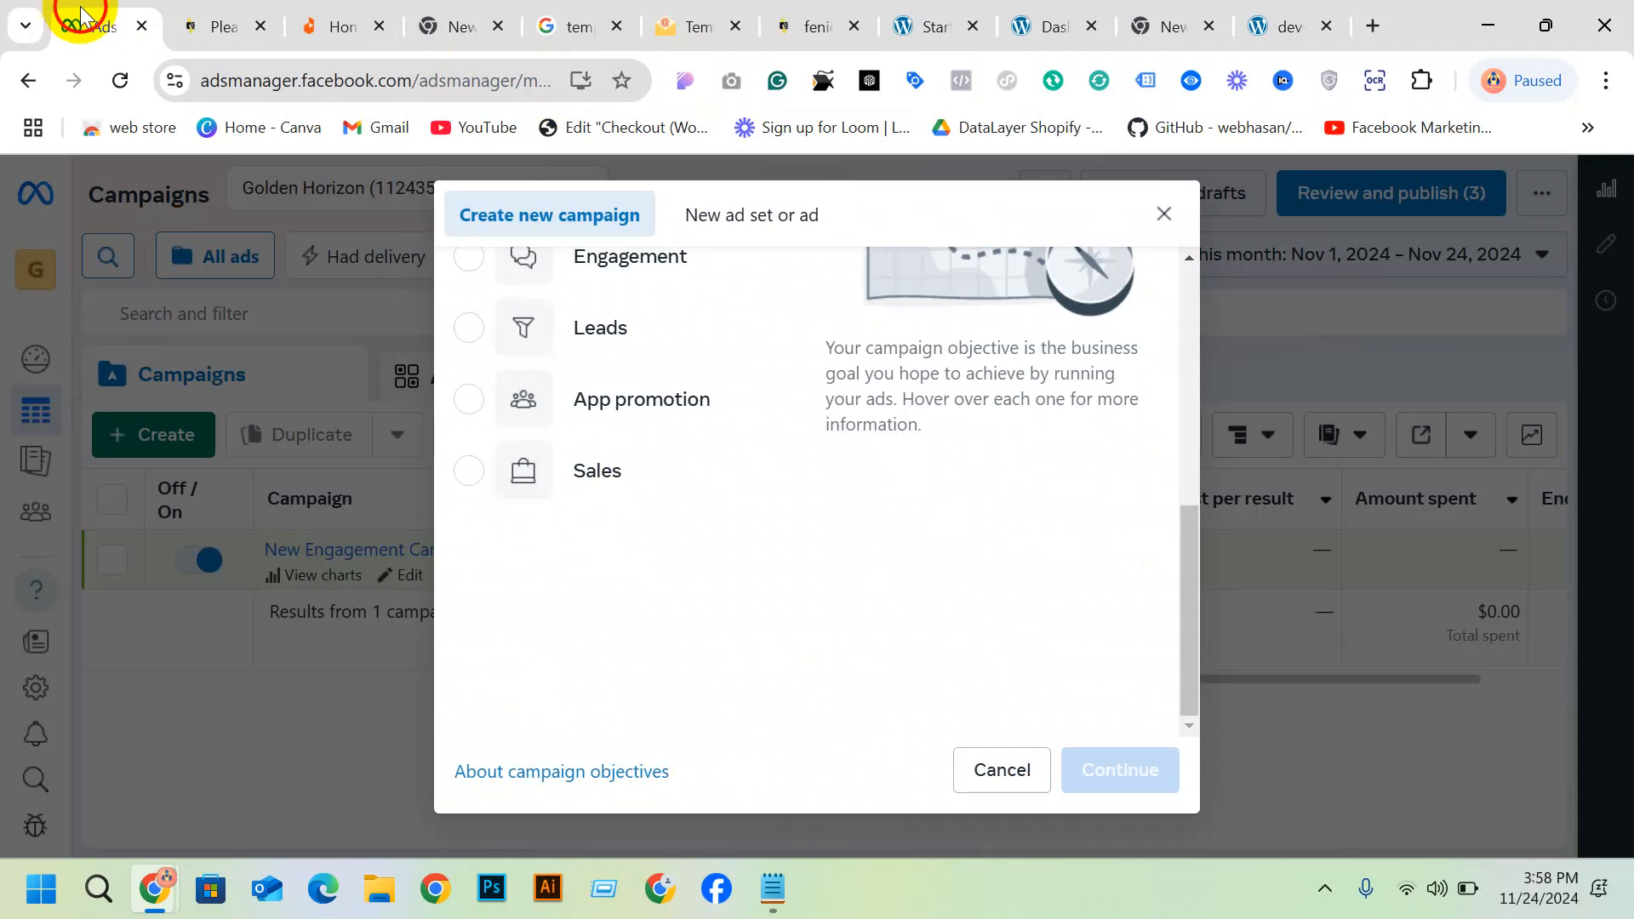
Choose Sales as the new campaign's objective and continue
scroll(768, 490, "up", 5)
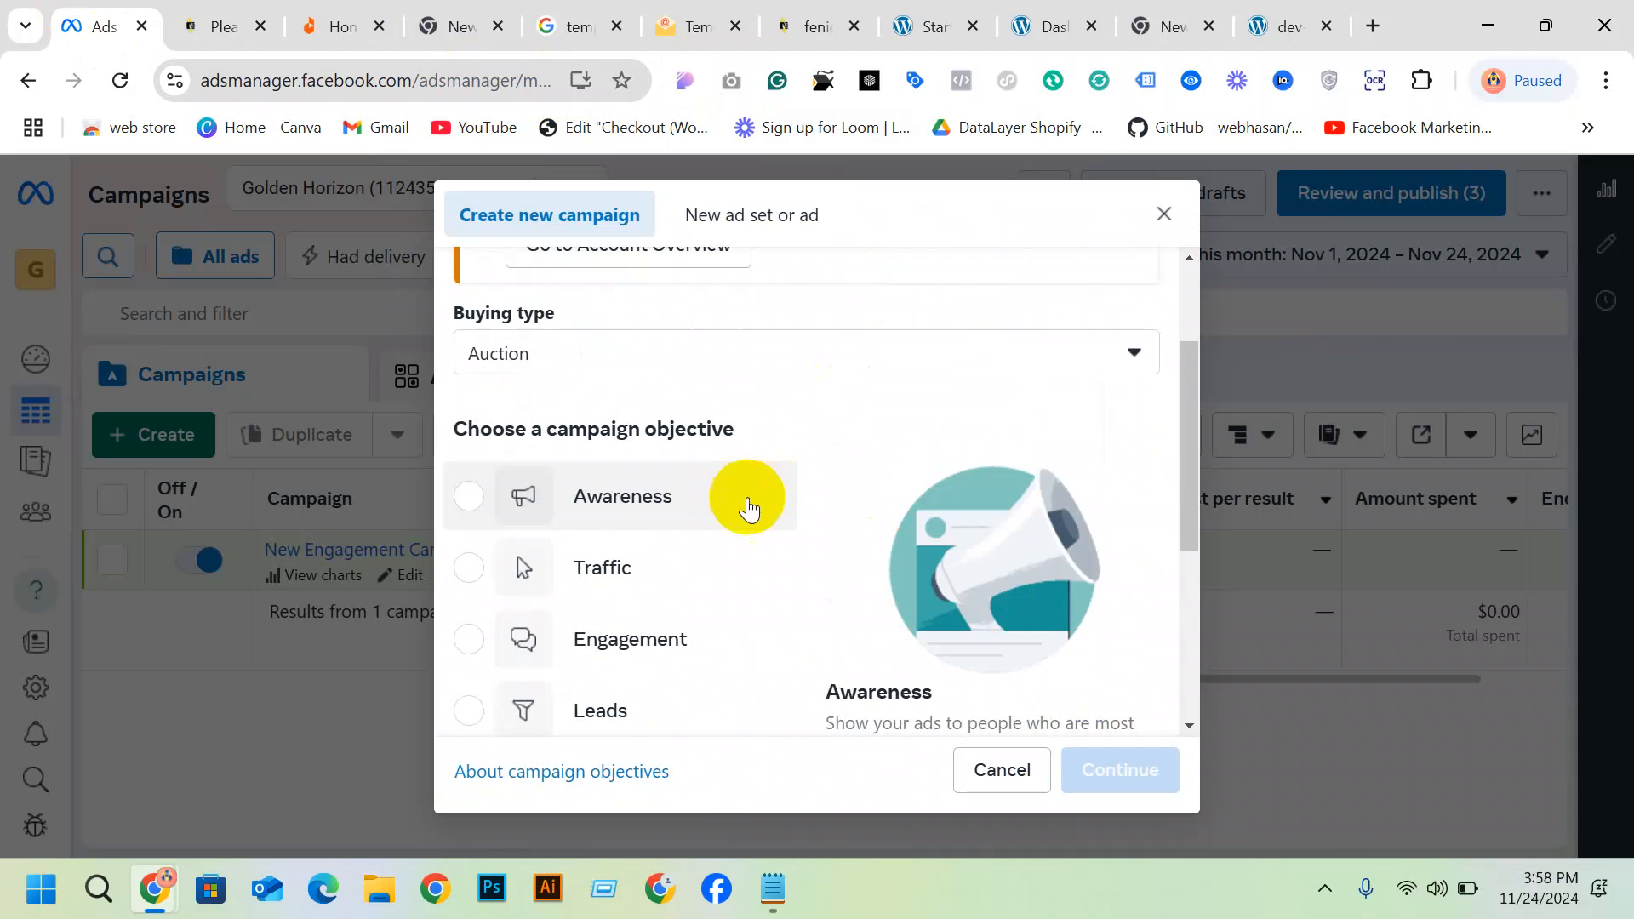
scroll(647, 609, "down", 5)
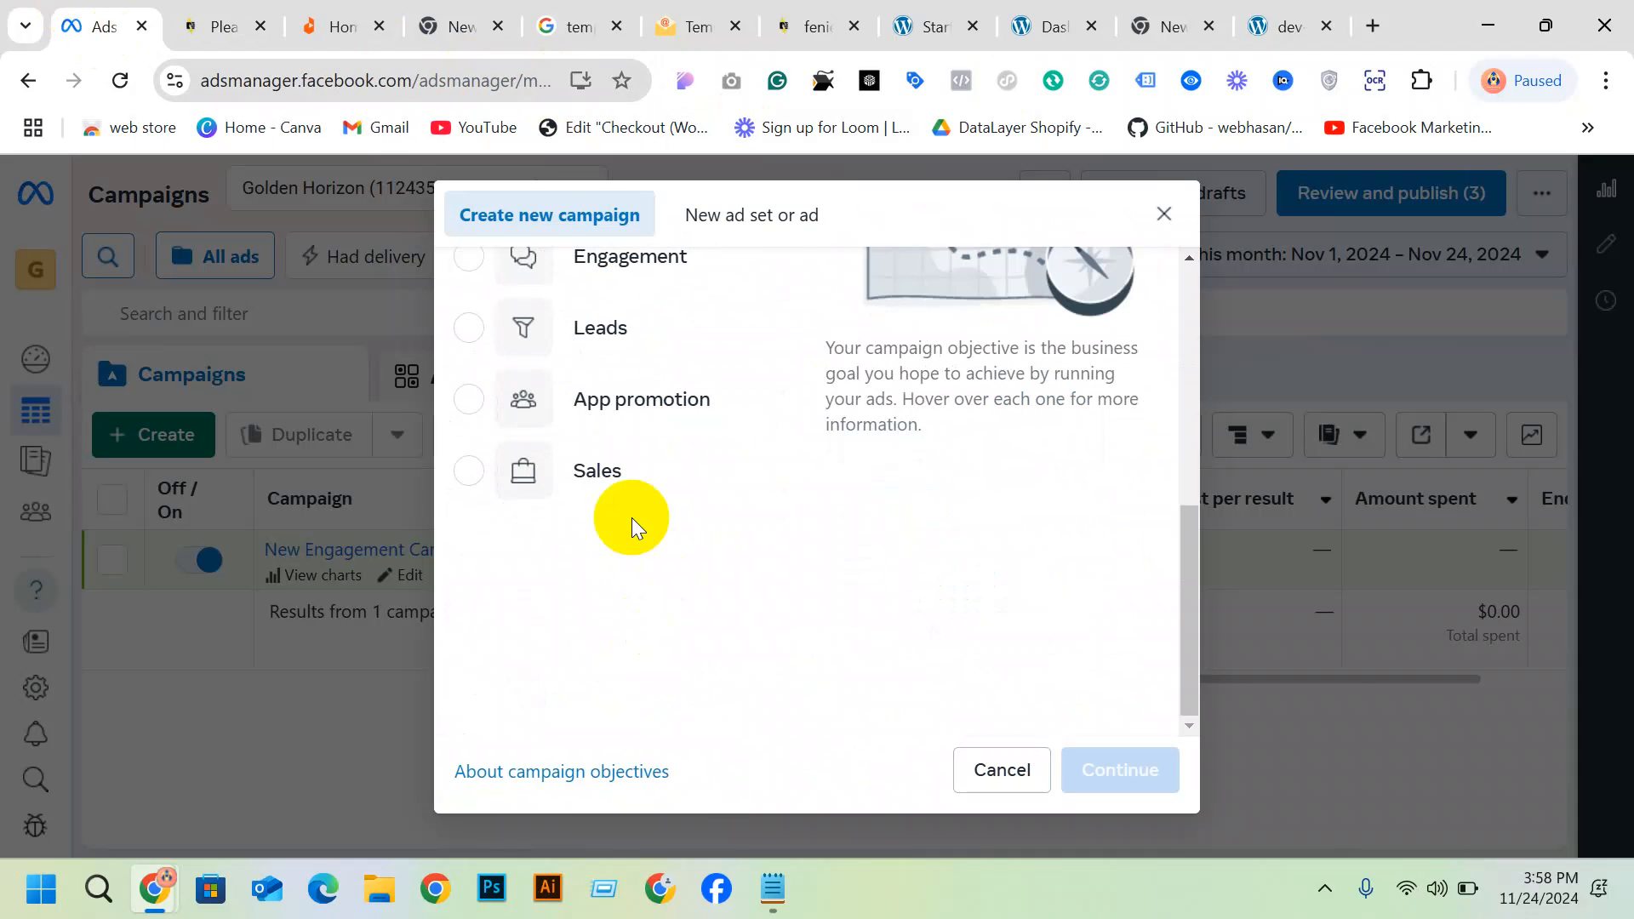
scroll(656, 370, "up", 5)
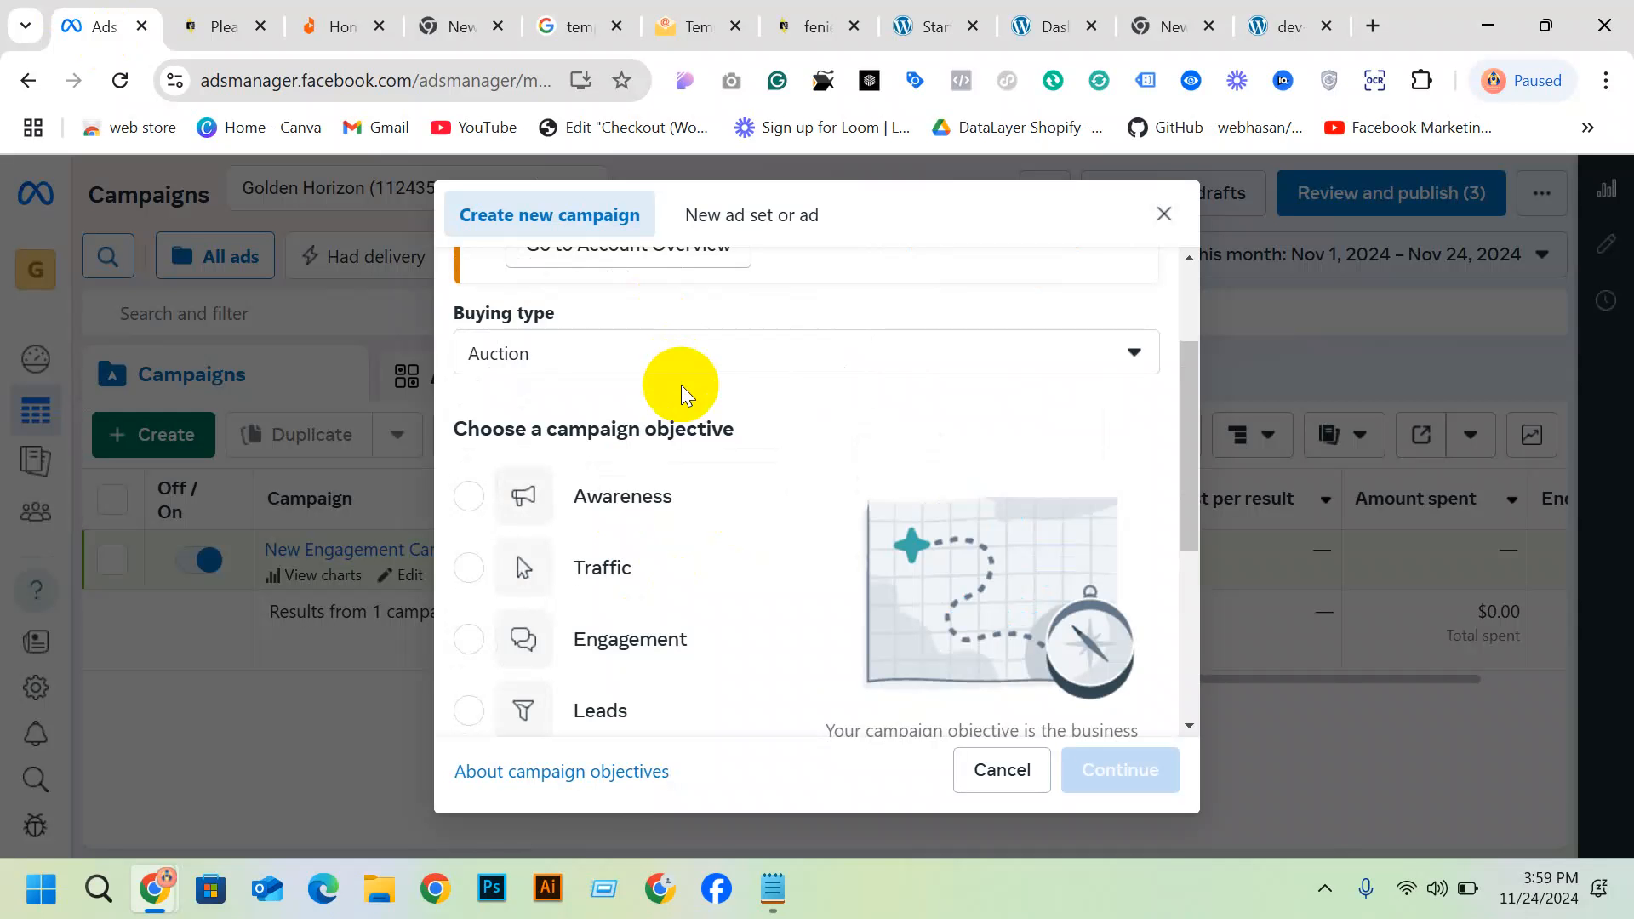
scroll(681, 385, "down", 5)
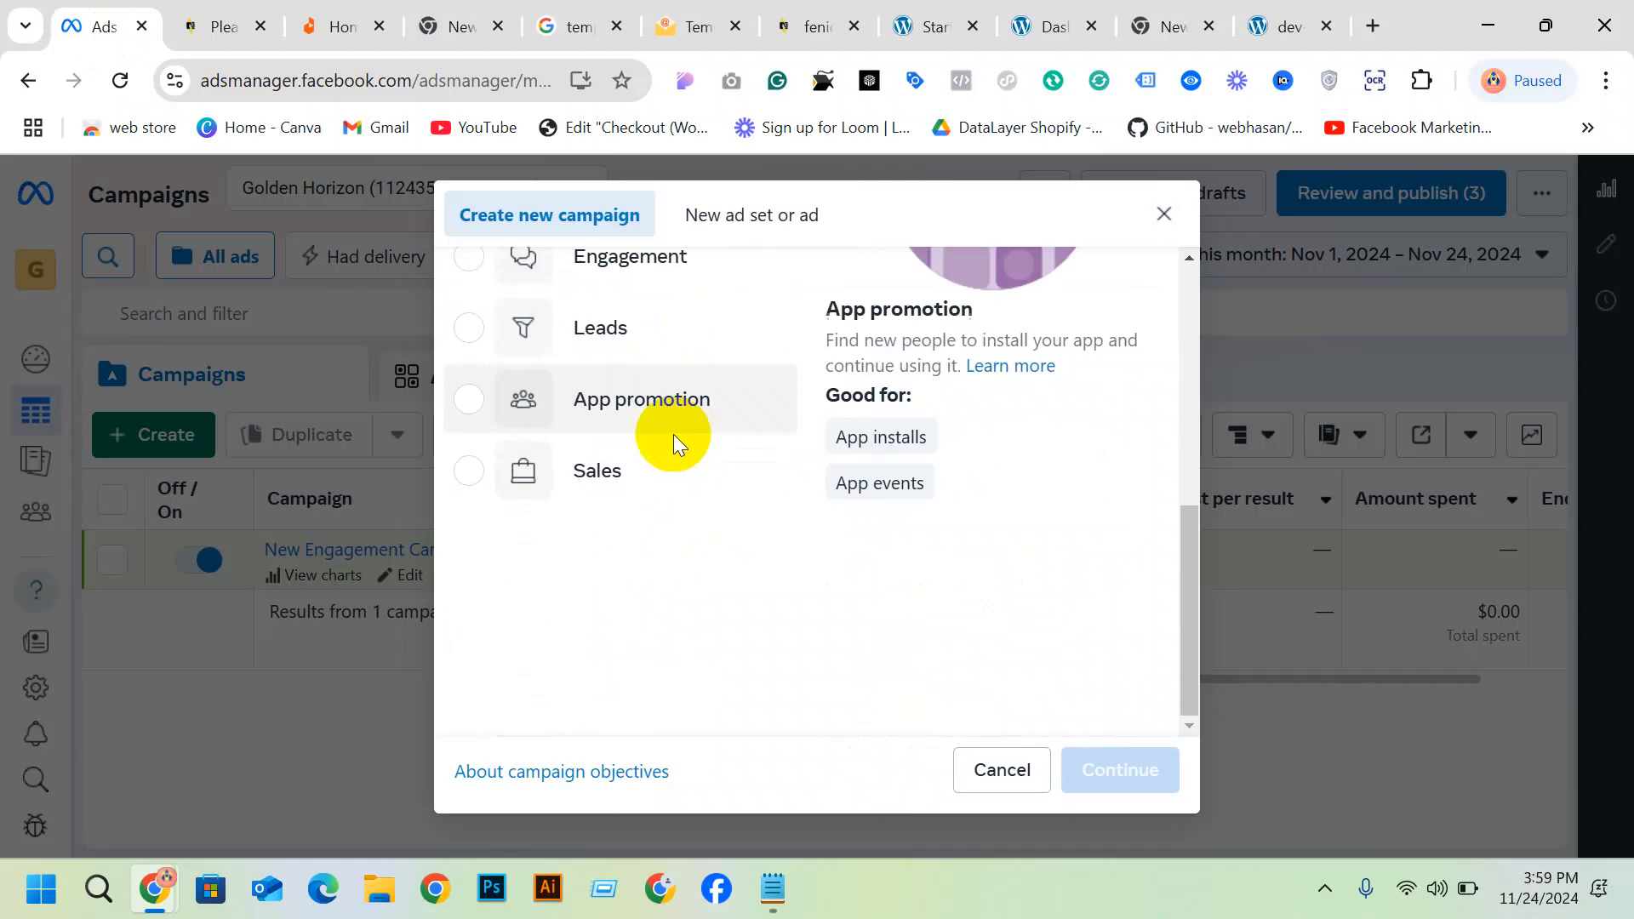
left_click(522, 503)
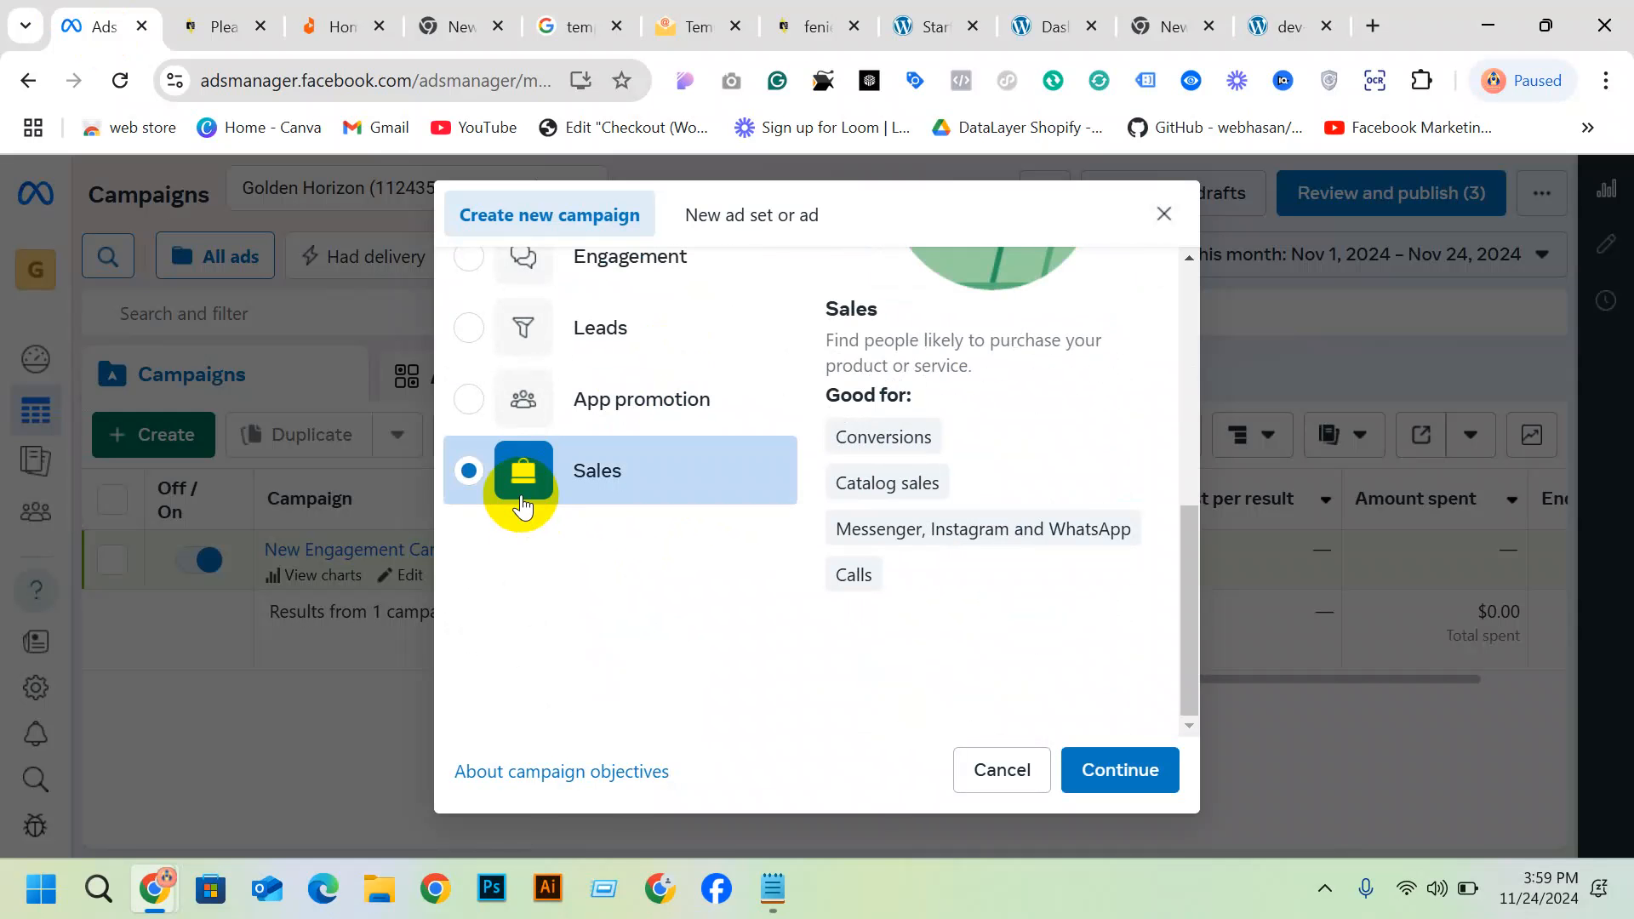
left_click(1134, 770)
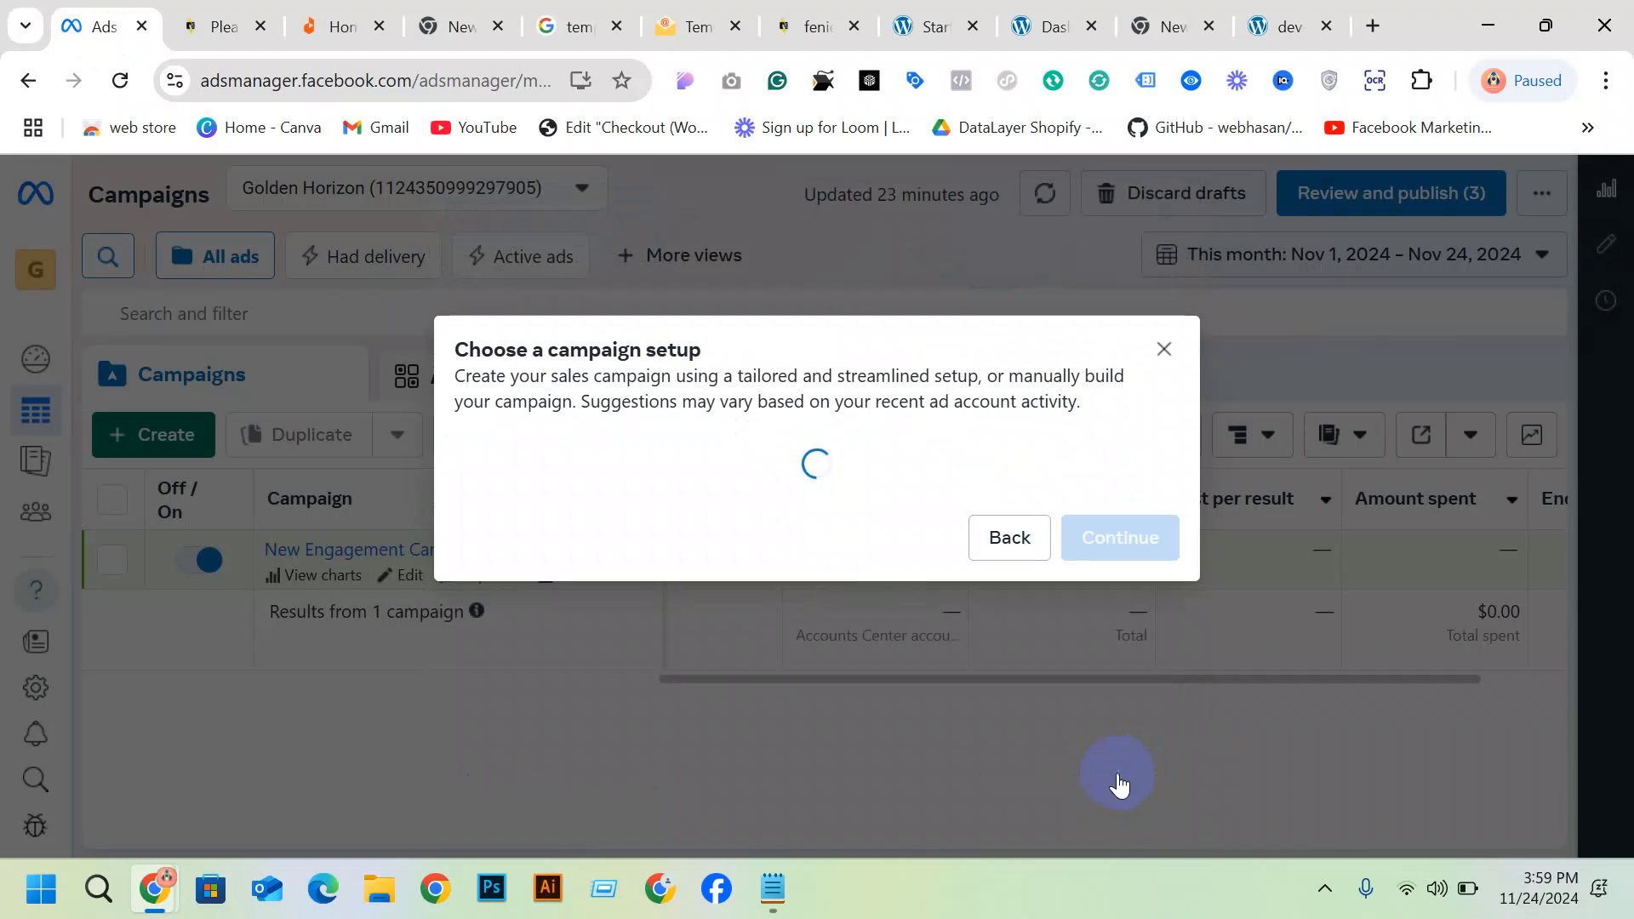
Confirm the Manual sales campaign setup, then open New Sales Ad Set down to its conversion settings
left_click(1132, 776)
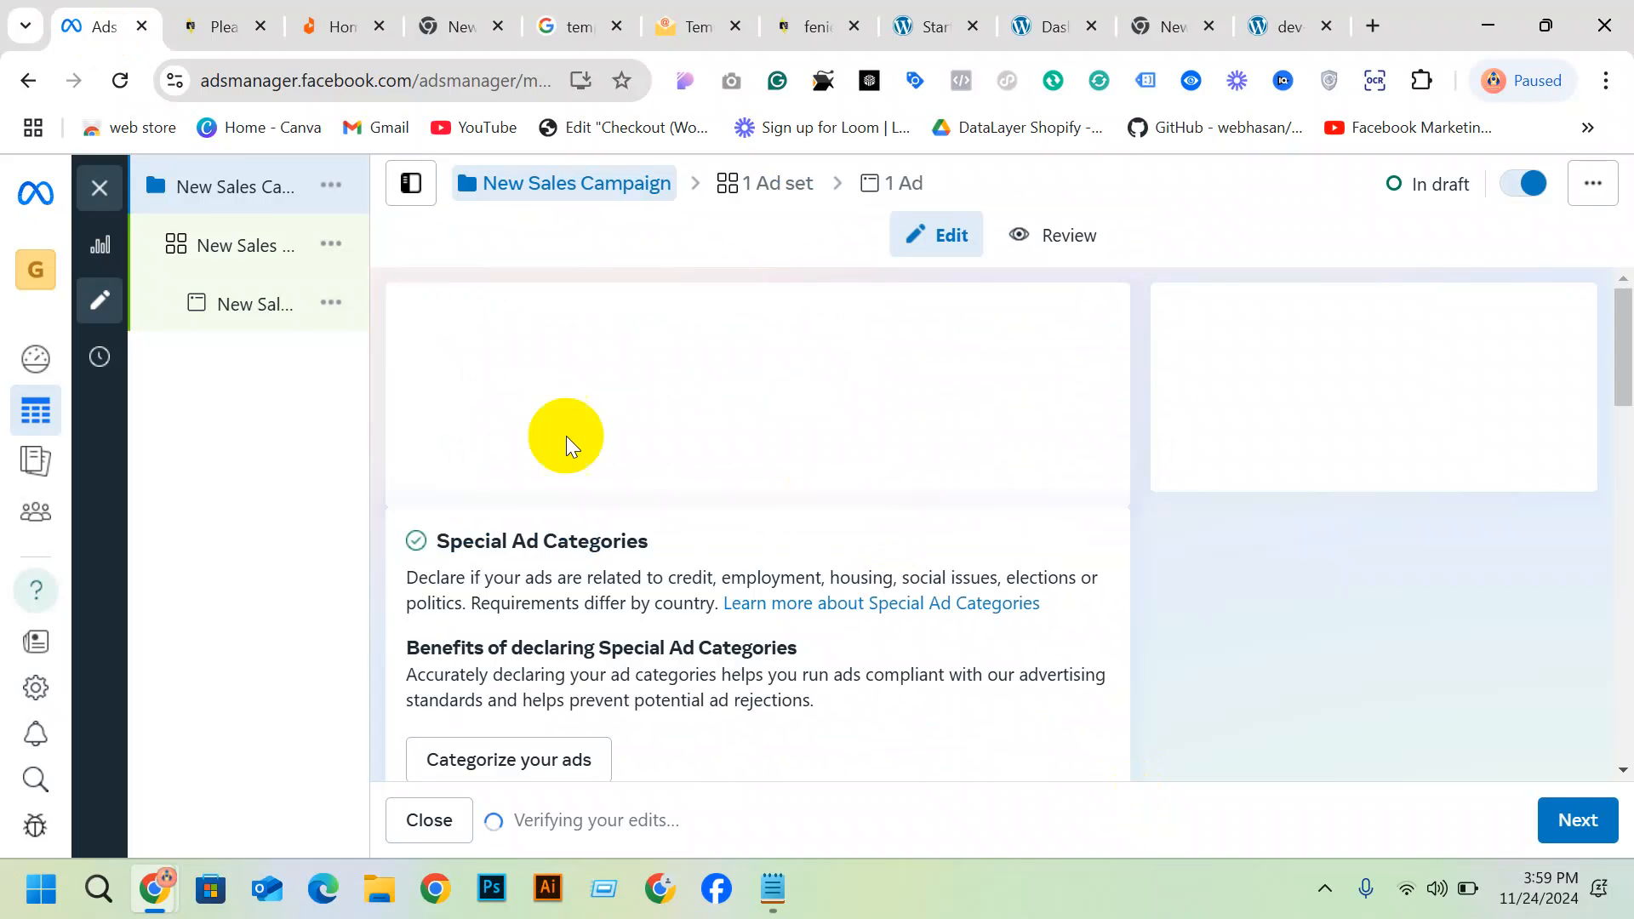
left_click(236, 241)
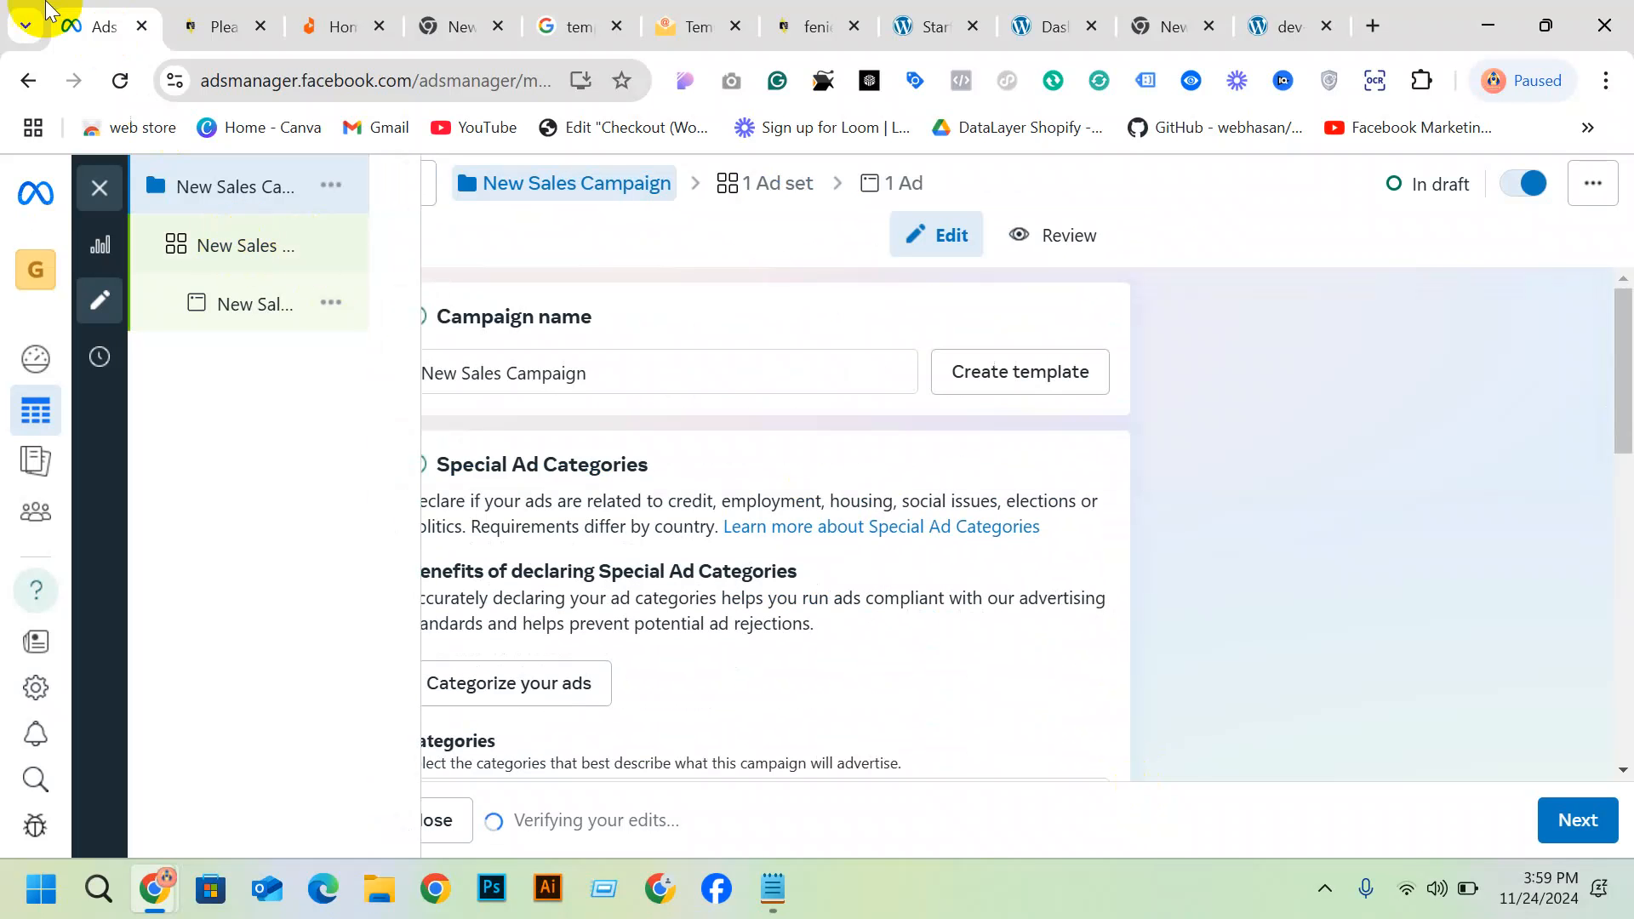
left_click(217, 249)
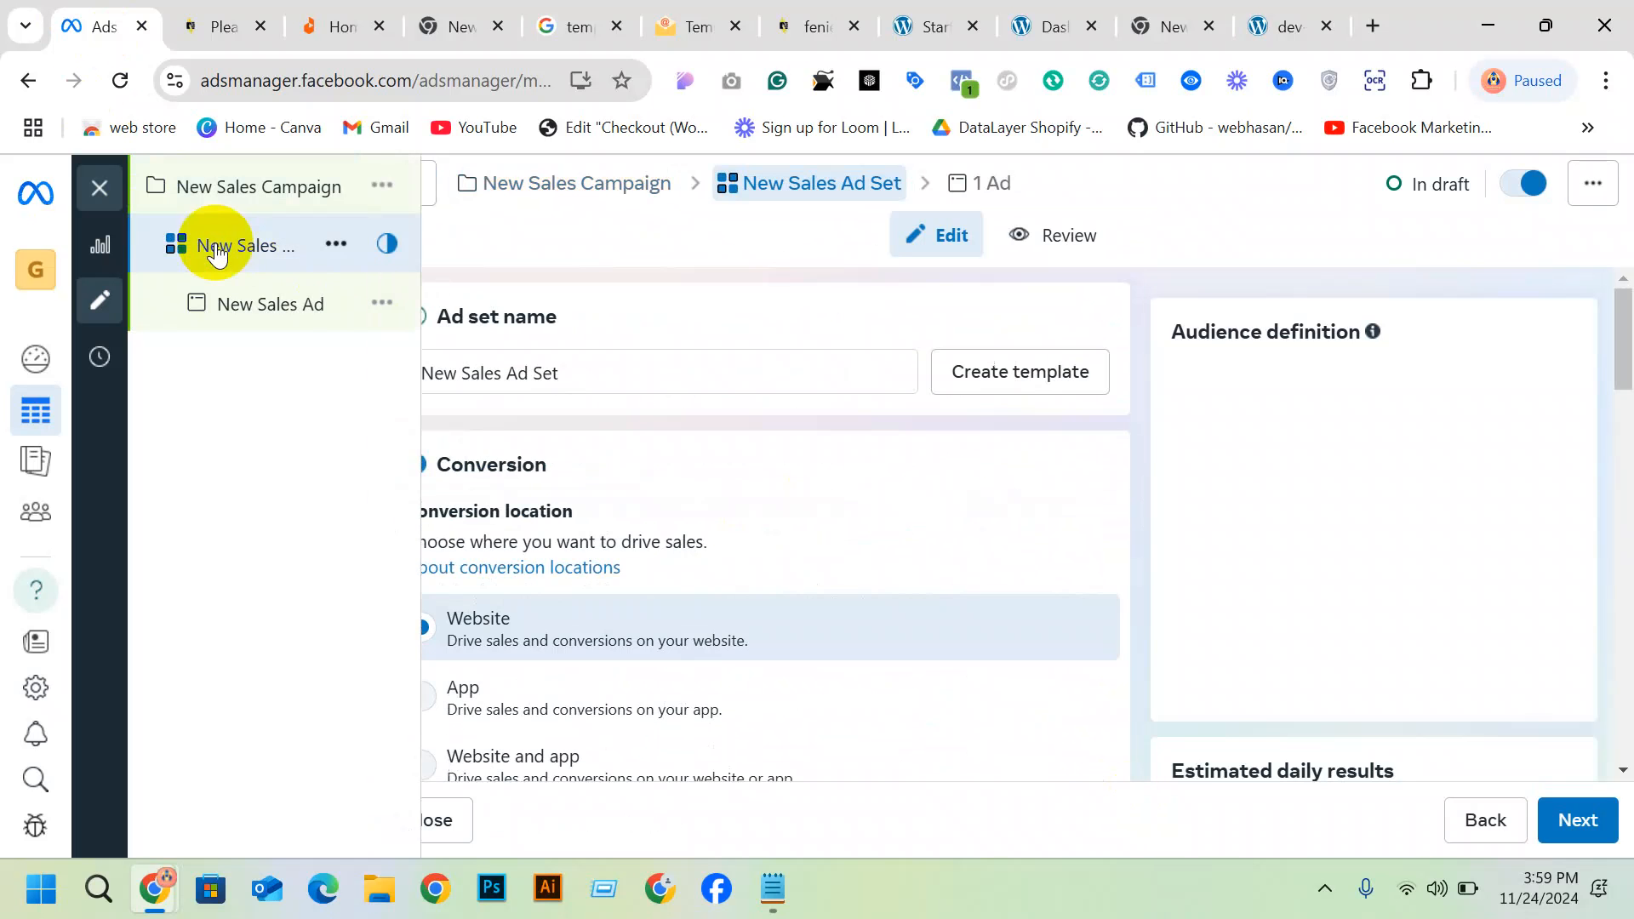
scroll(521, 596, "down", 2)
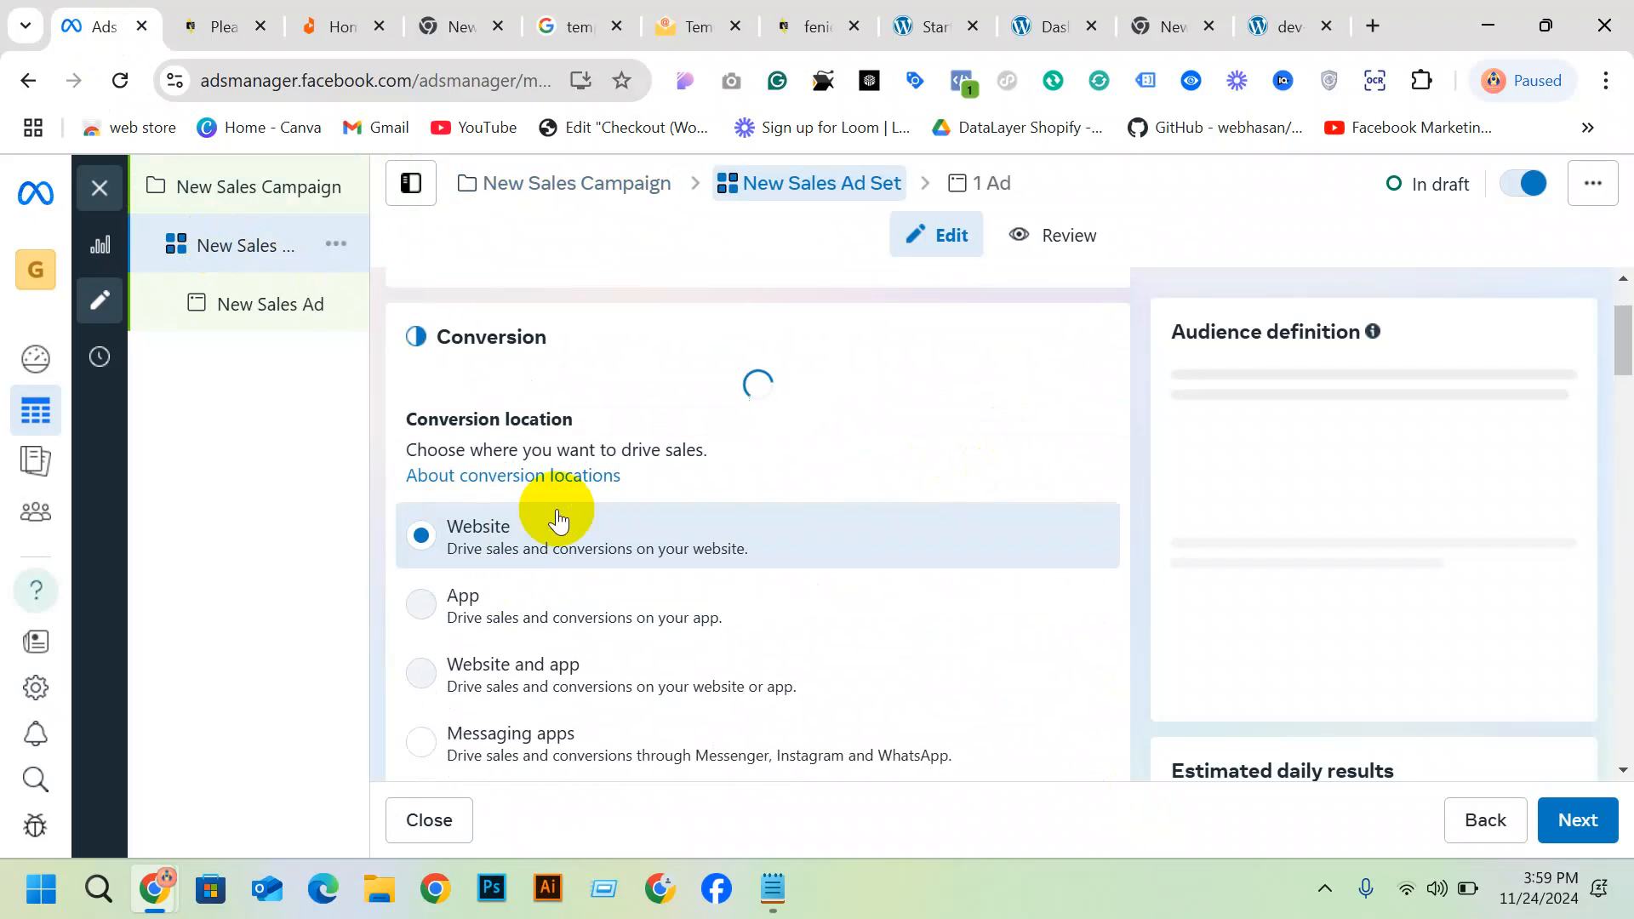
scroll(743, 545, "down", 1)
scroll(743, 540, "down", 3)
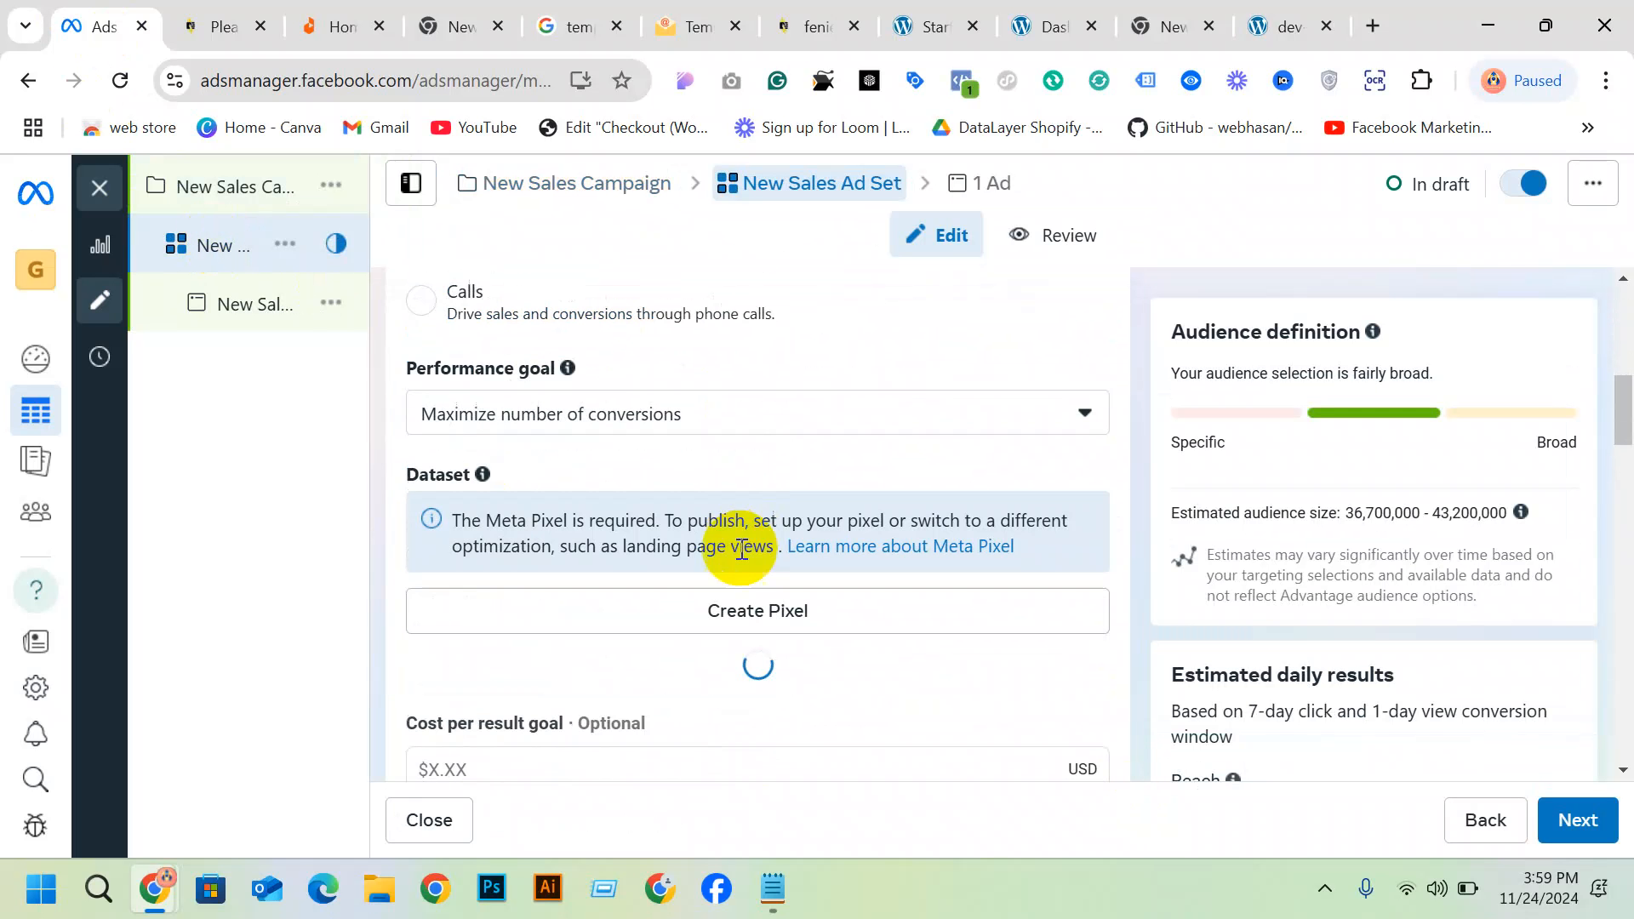
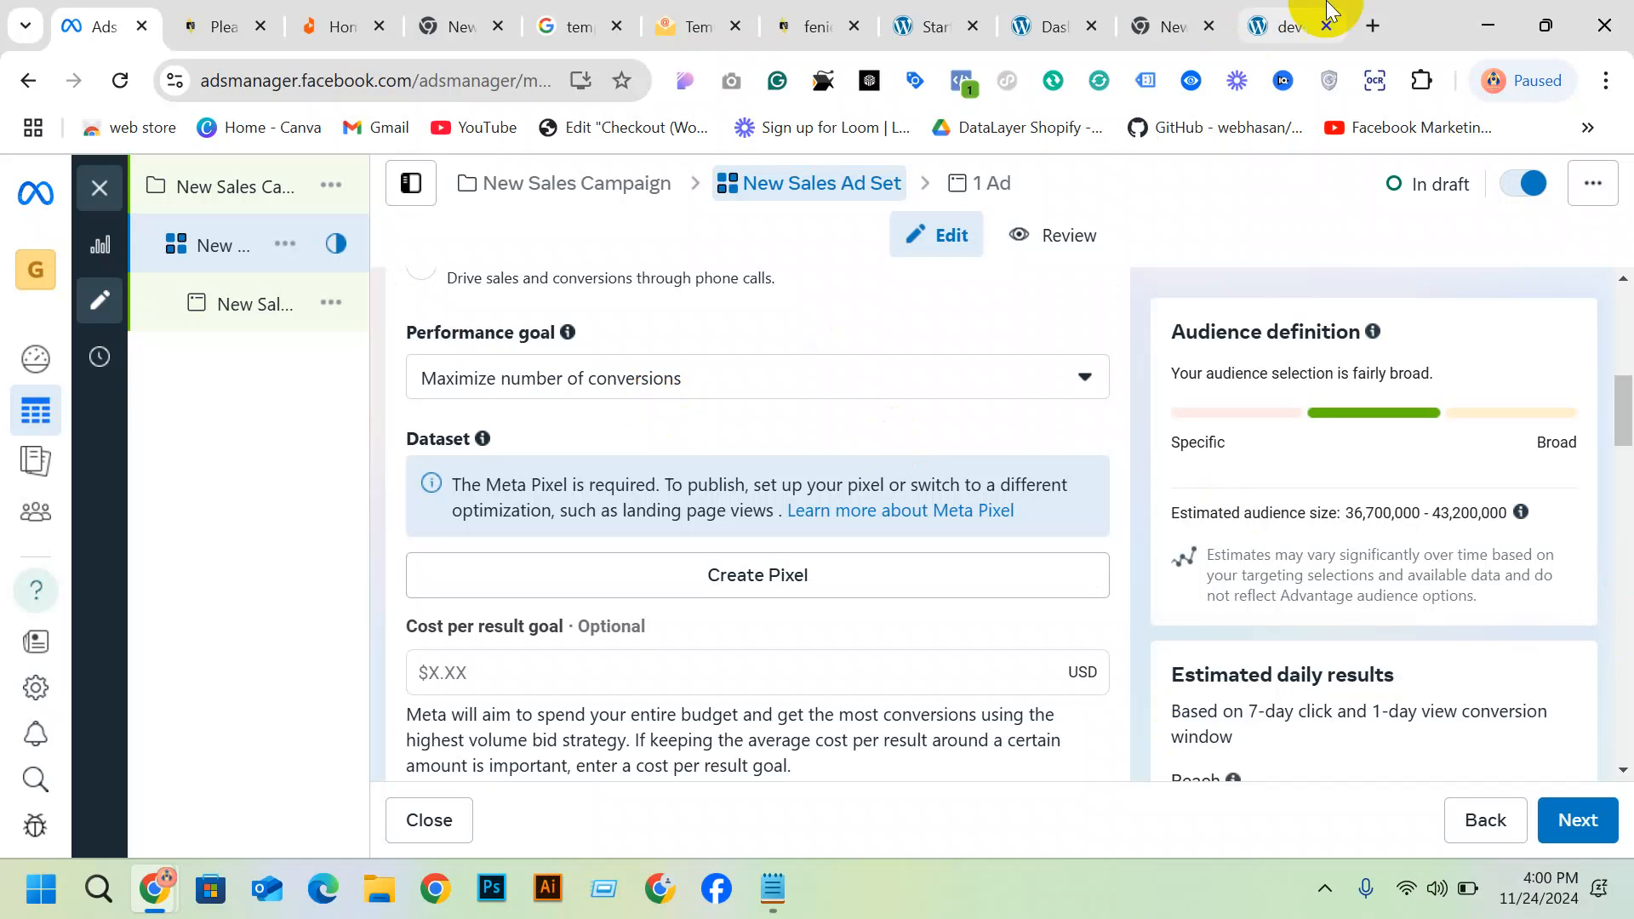
Search Google for 'daraz' and open the Daraz.com homepage
left_click(1373, 25)
type("d")
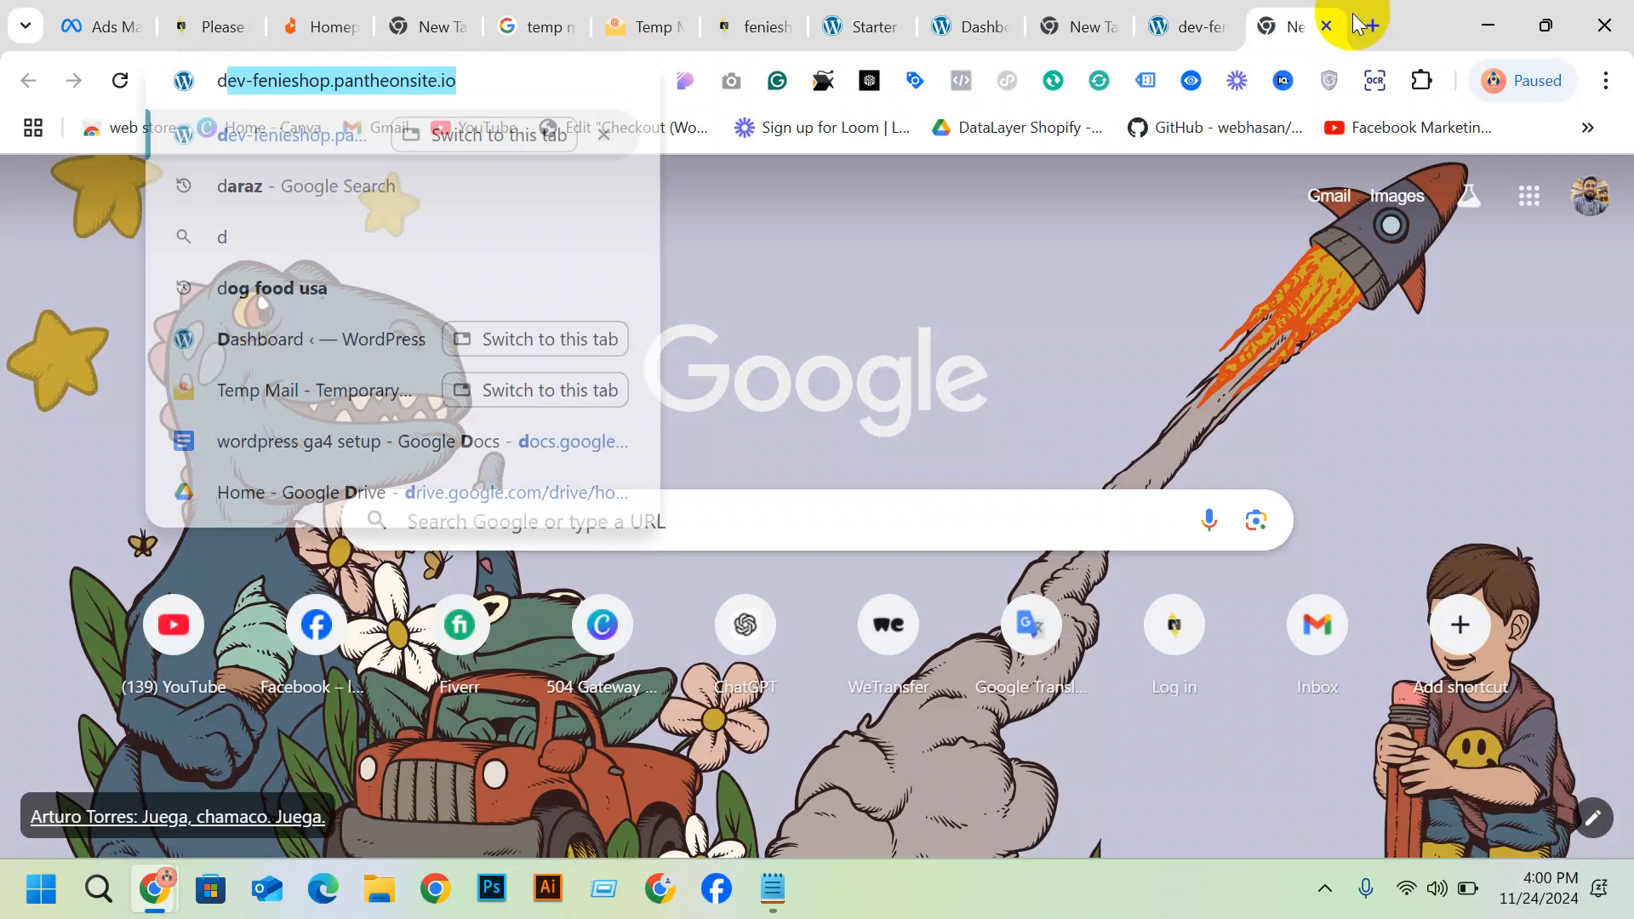
type("araz")
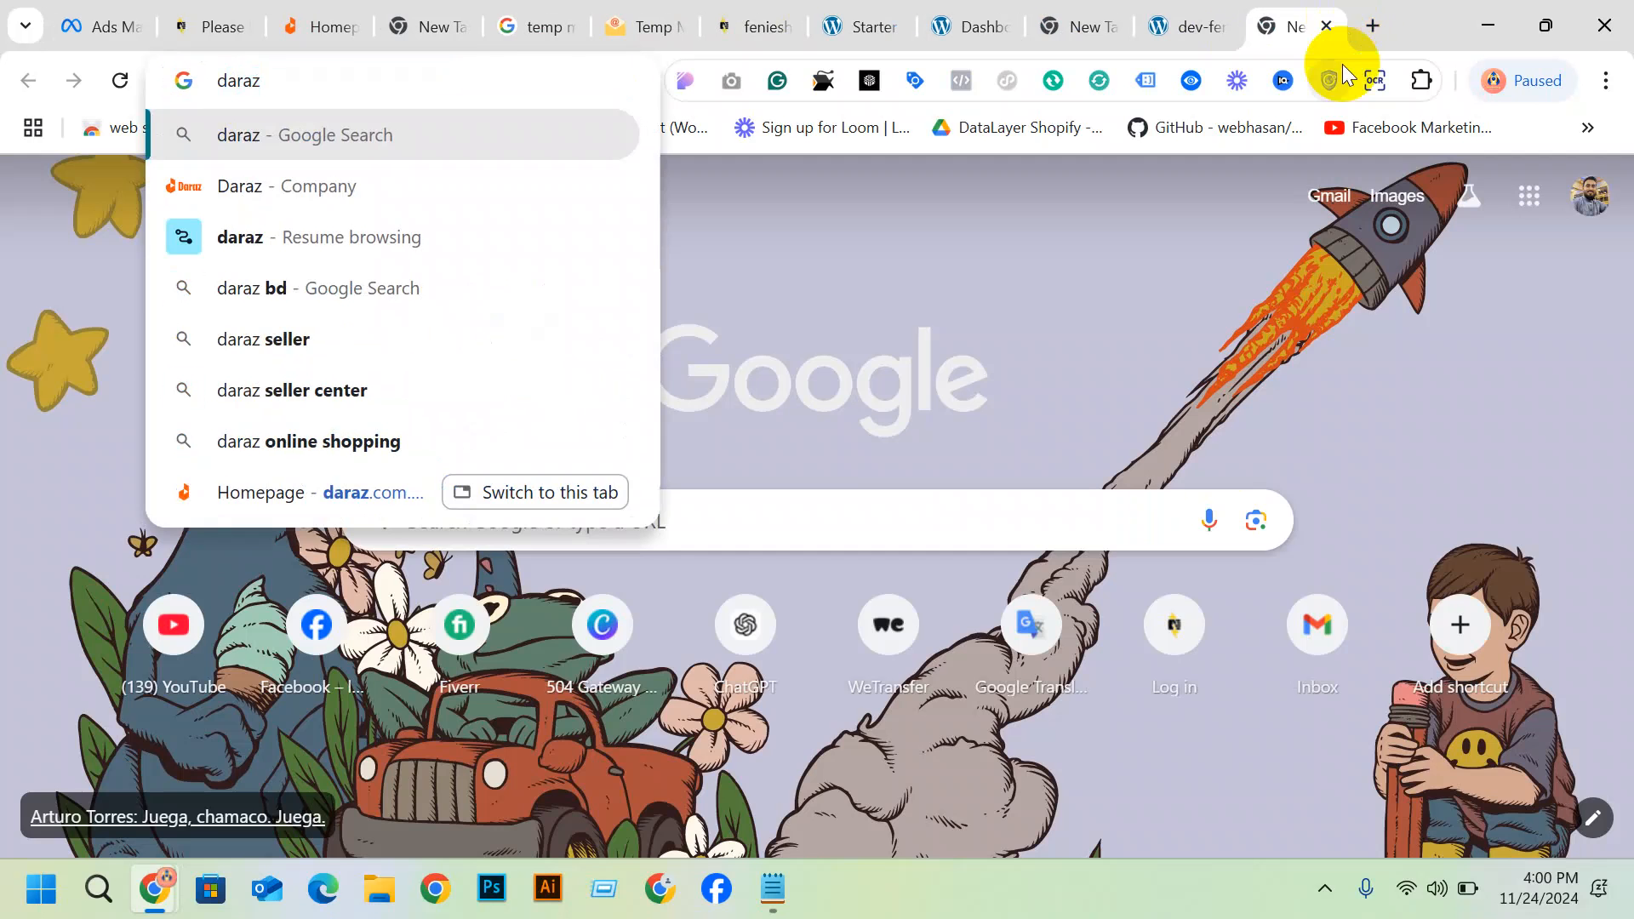
key("Return")
scroll(290, 502, "down", 5)
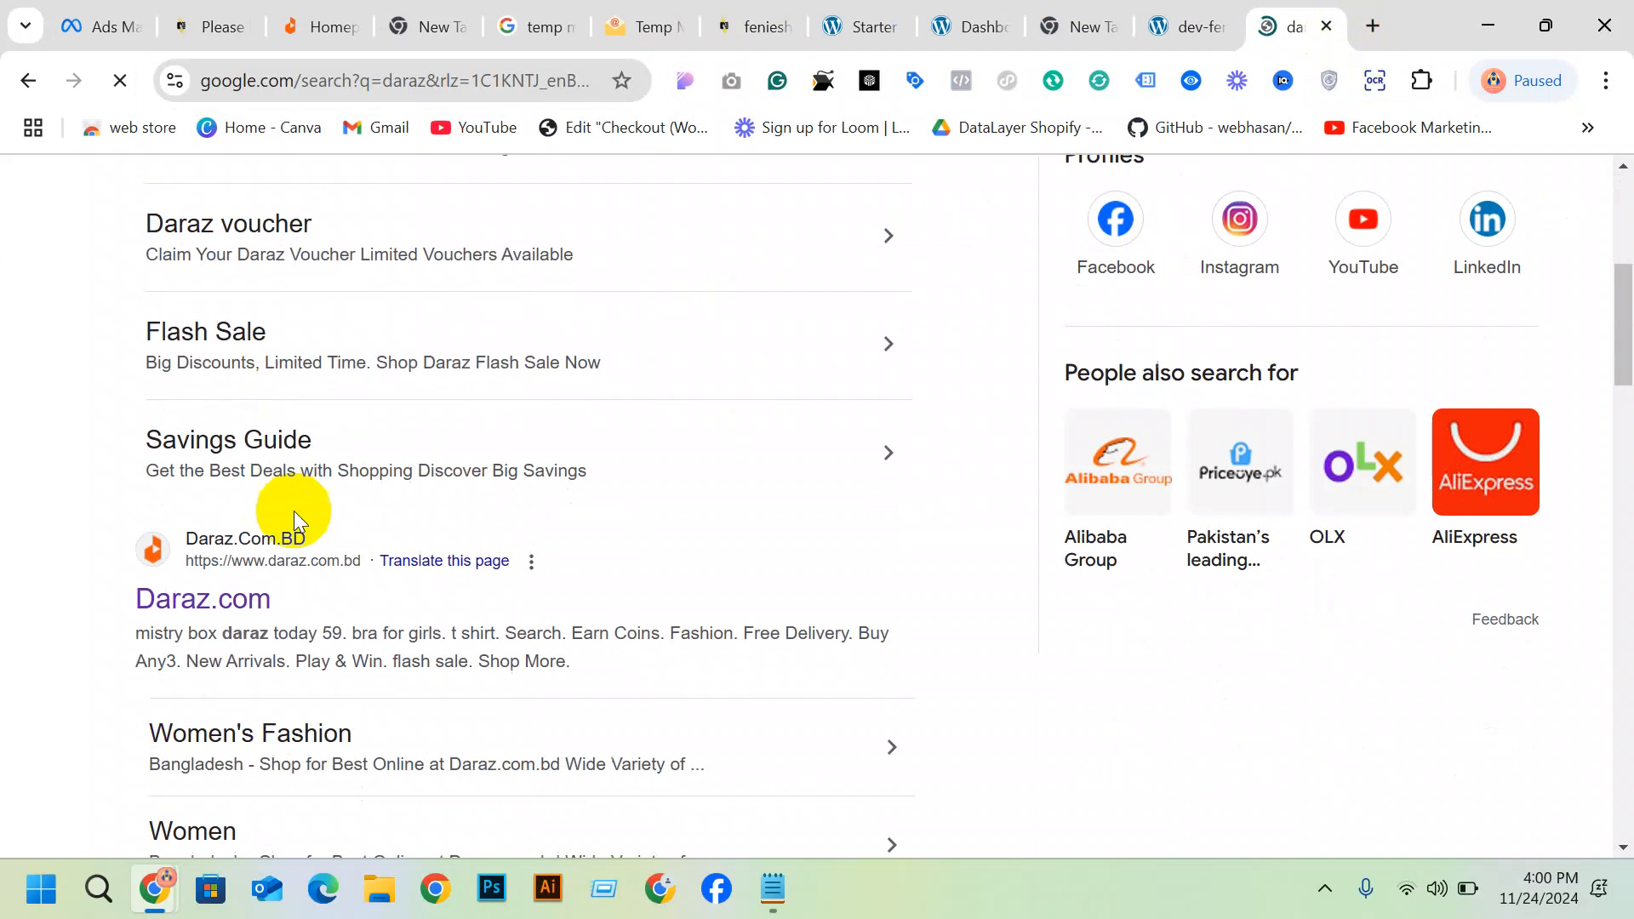
left_click(259, 598)
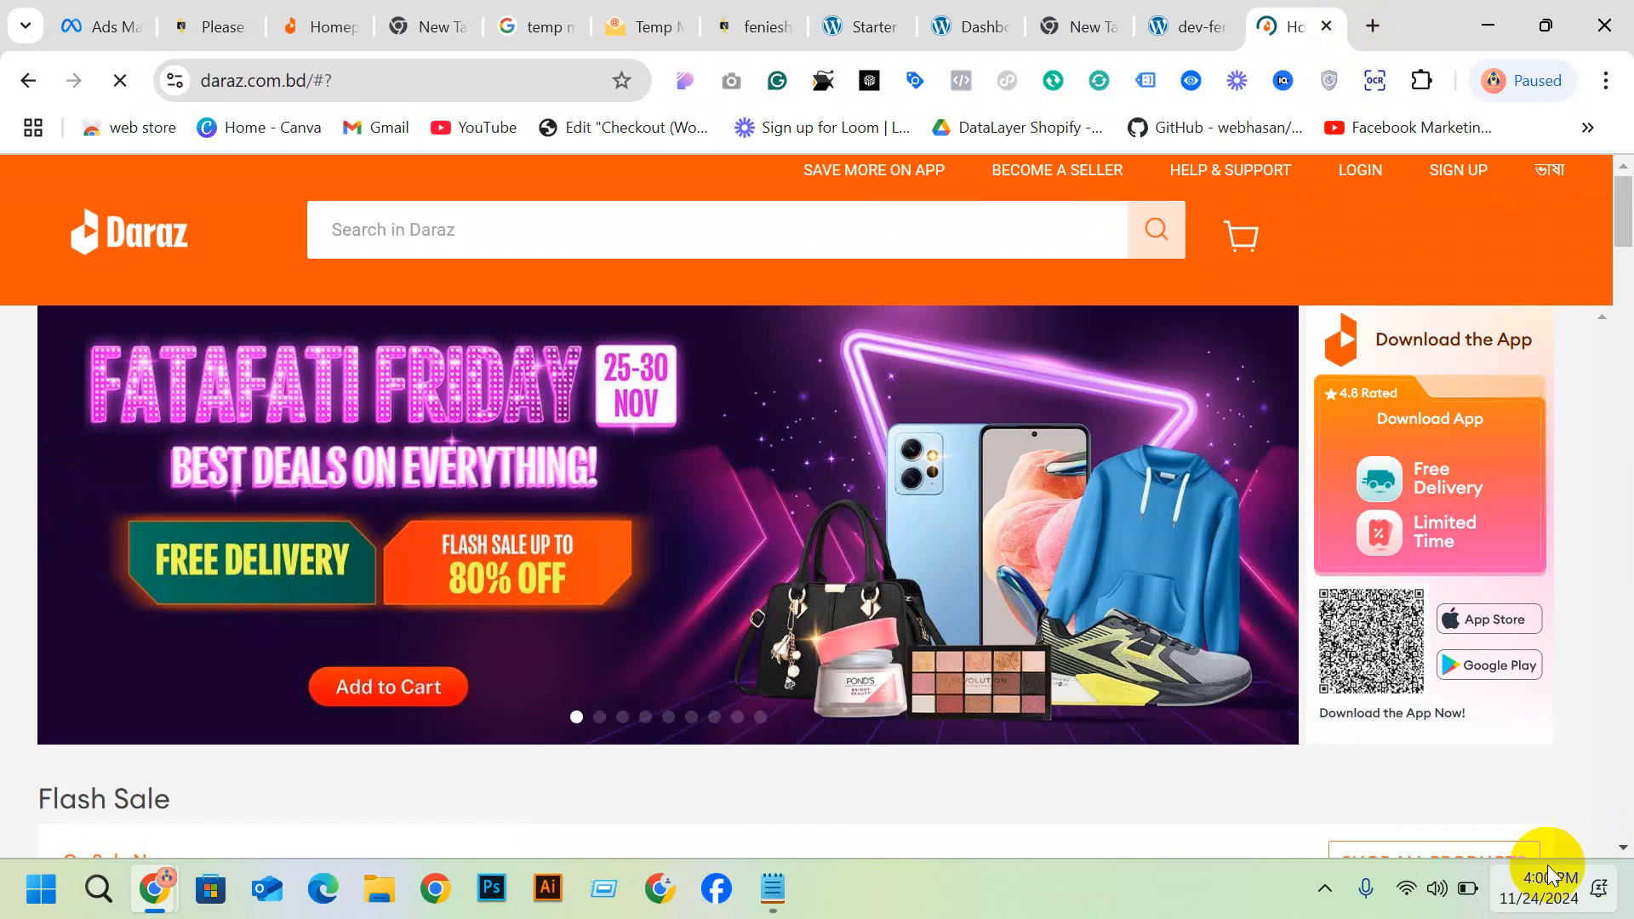
Check the Daraz homepage with Meta Pixel Helper, which finds no pixel installed
left_click(1148, 525)
scroll(1106, 523, "down", 15)
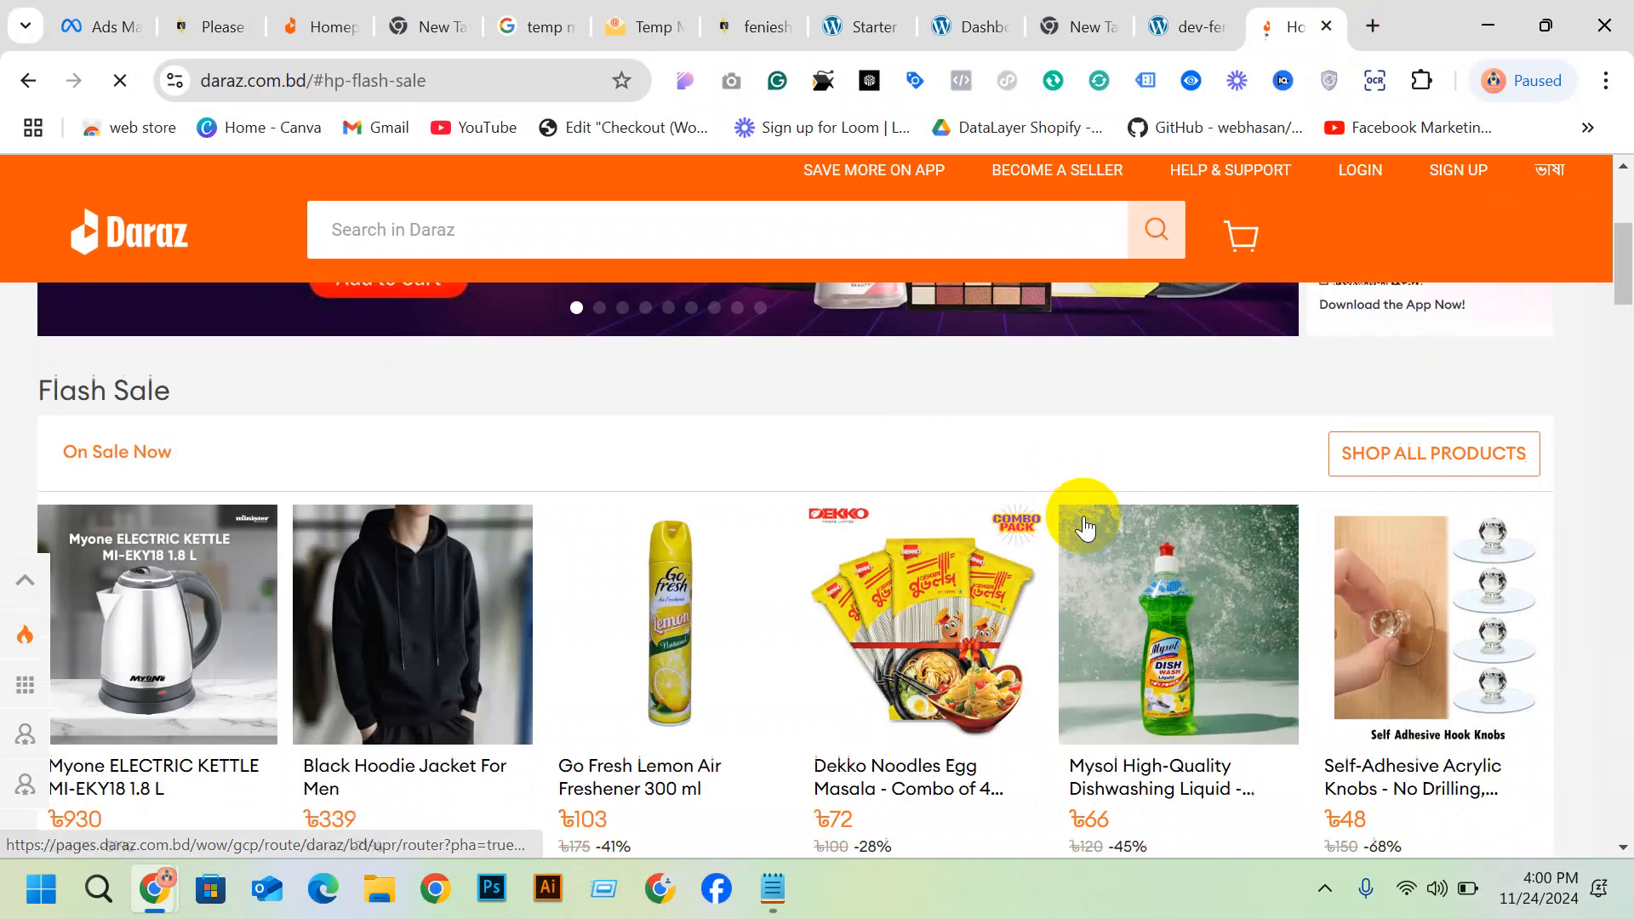
scroll(1072, 519, "up", 15)
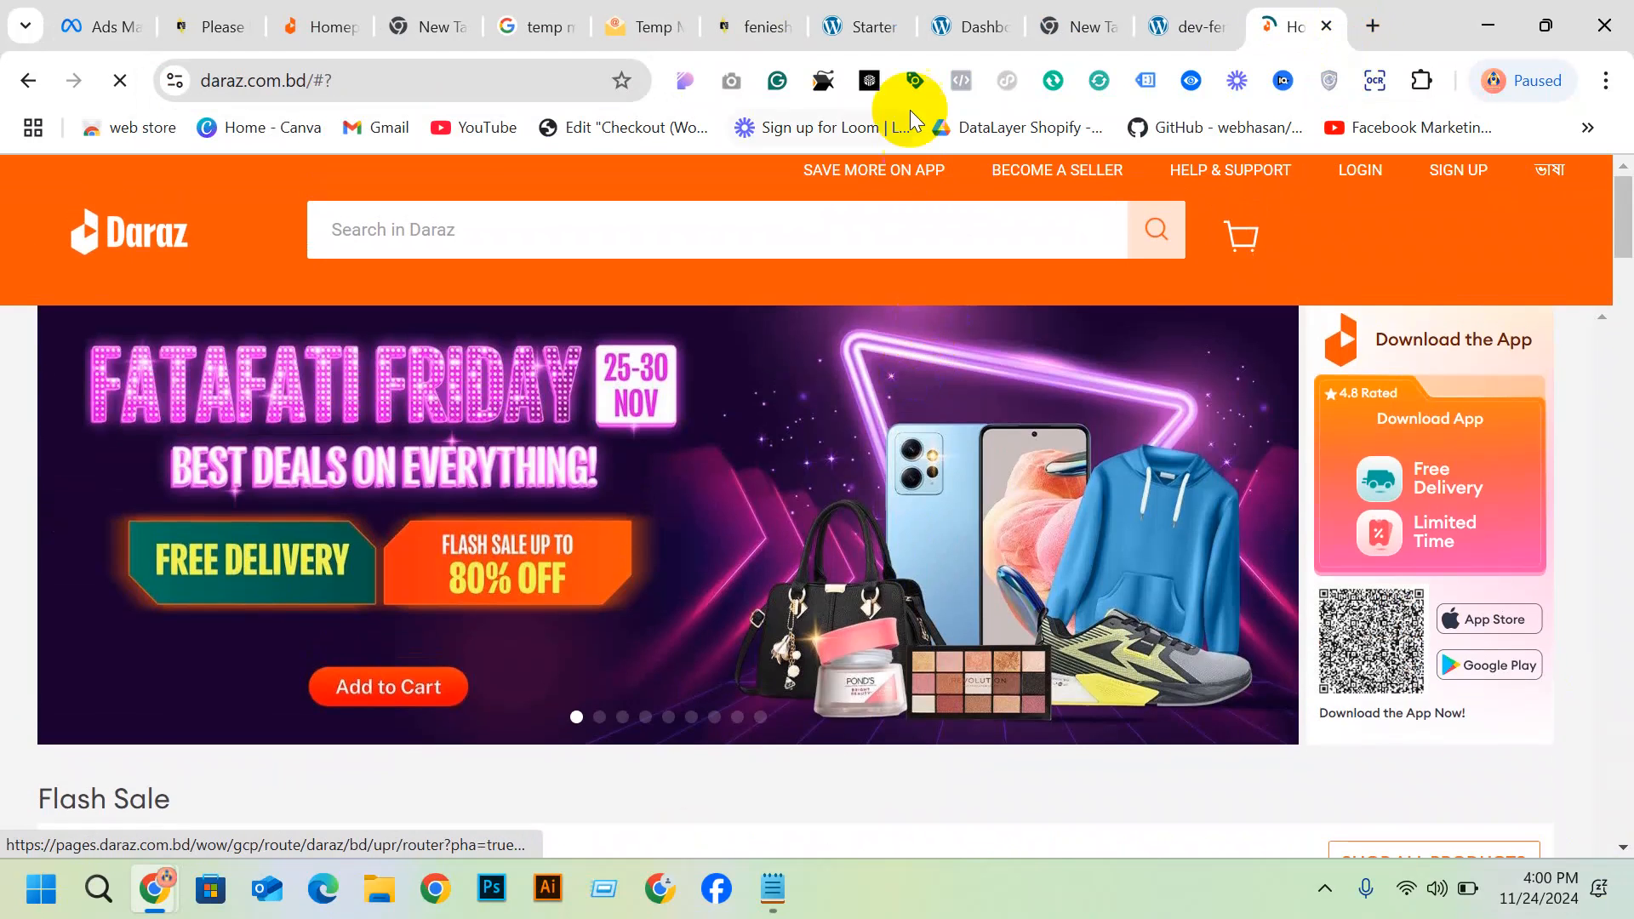
left_click(959, 80)
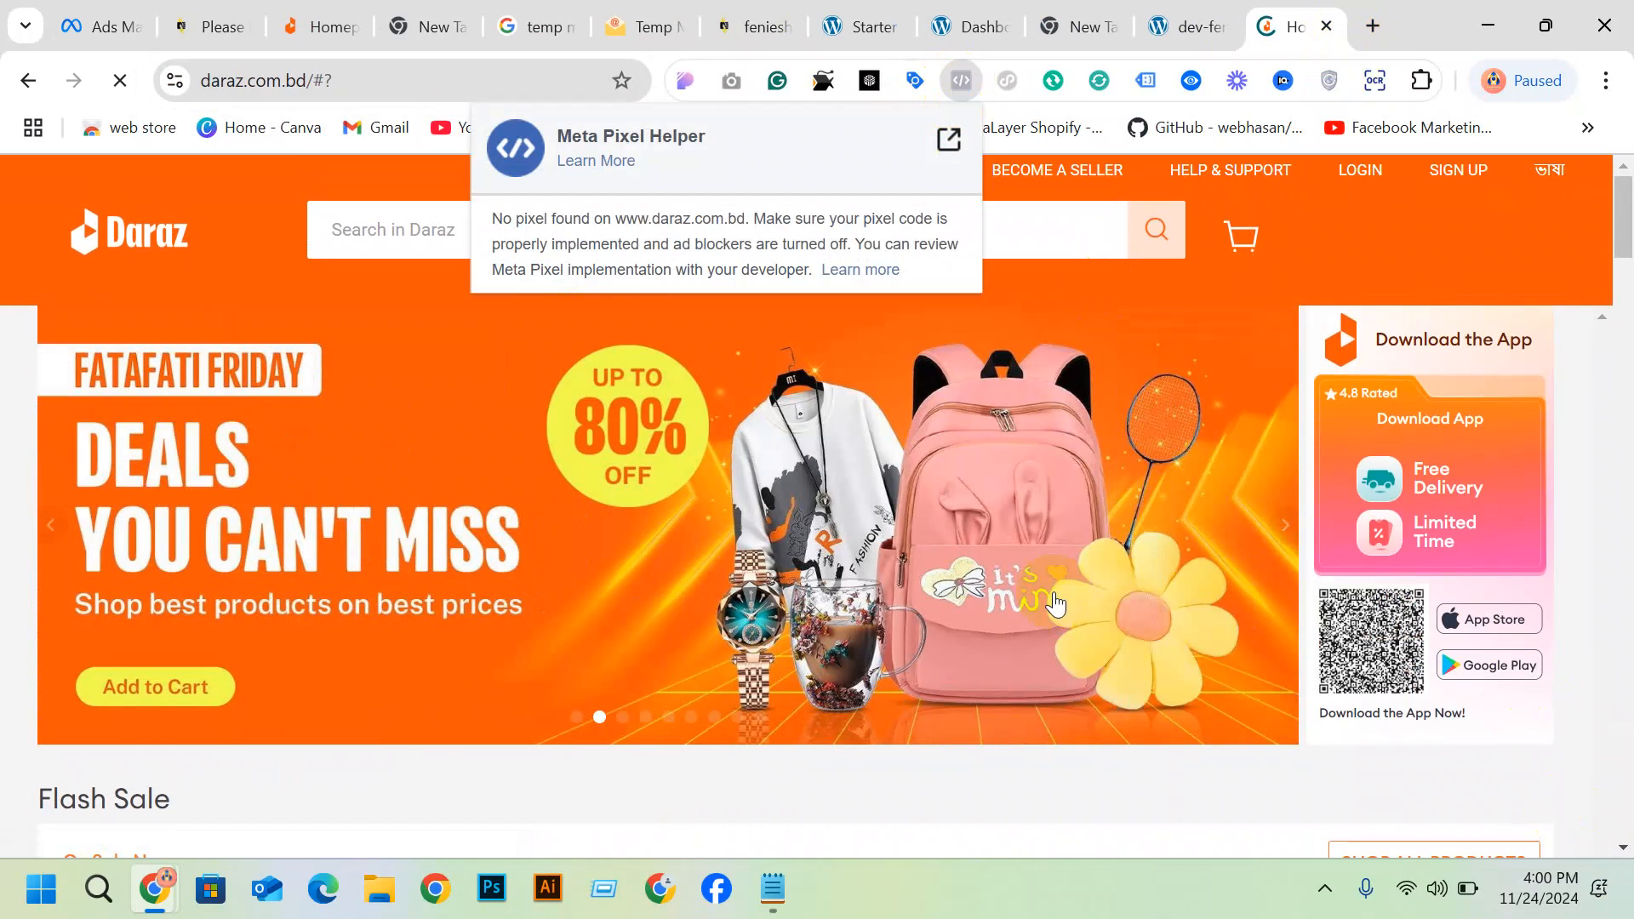
scroll(675, 427, "down", 20)
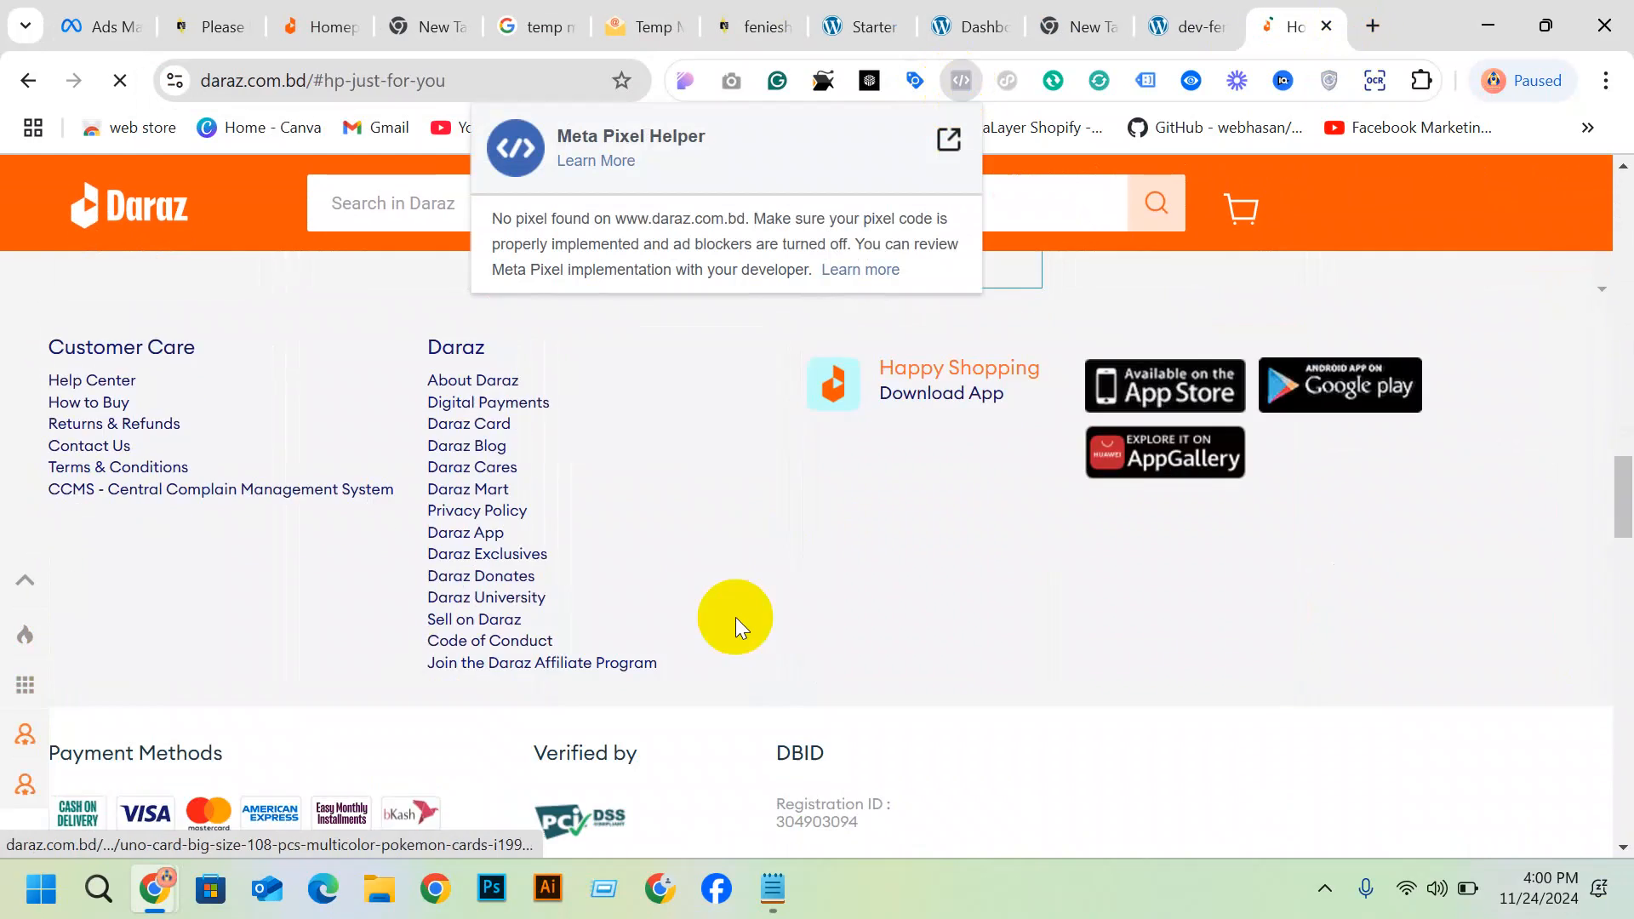
scroll(735, 616, "up", 20)
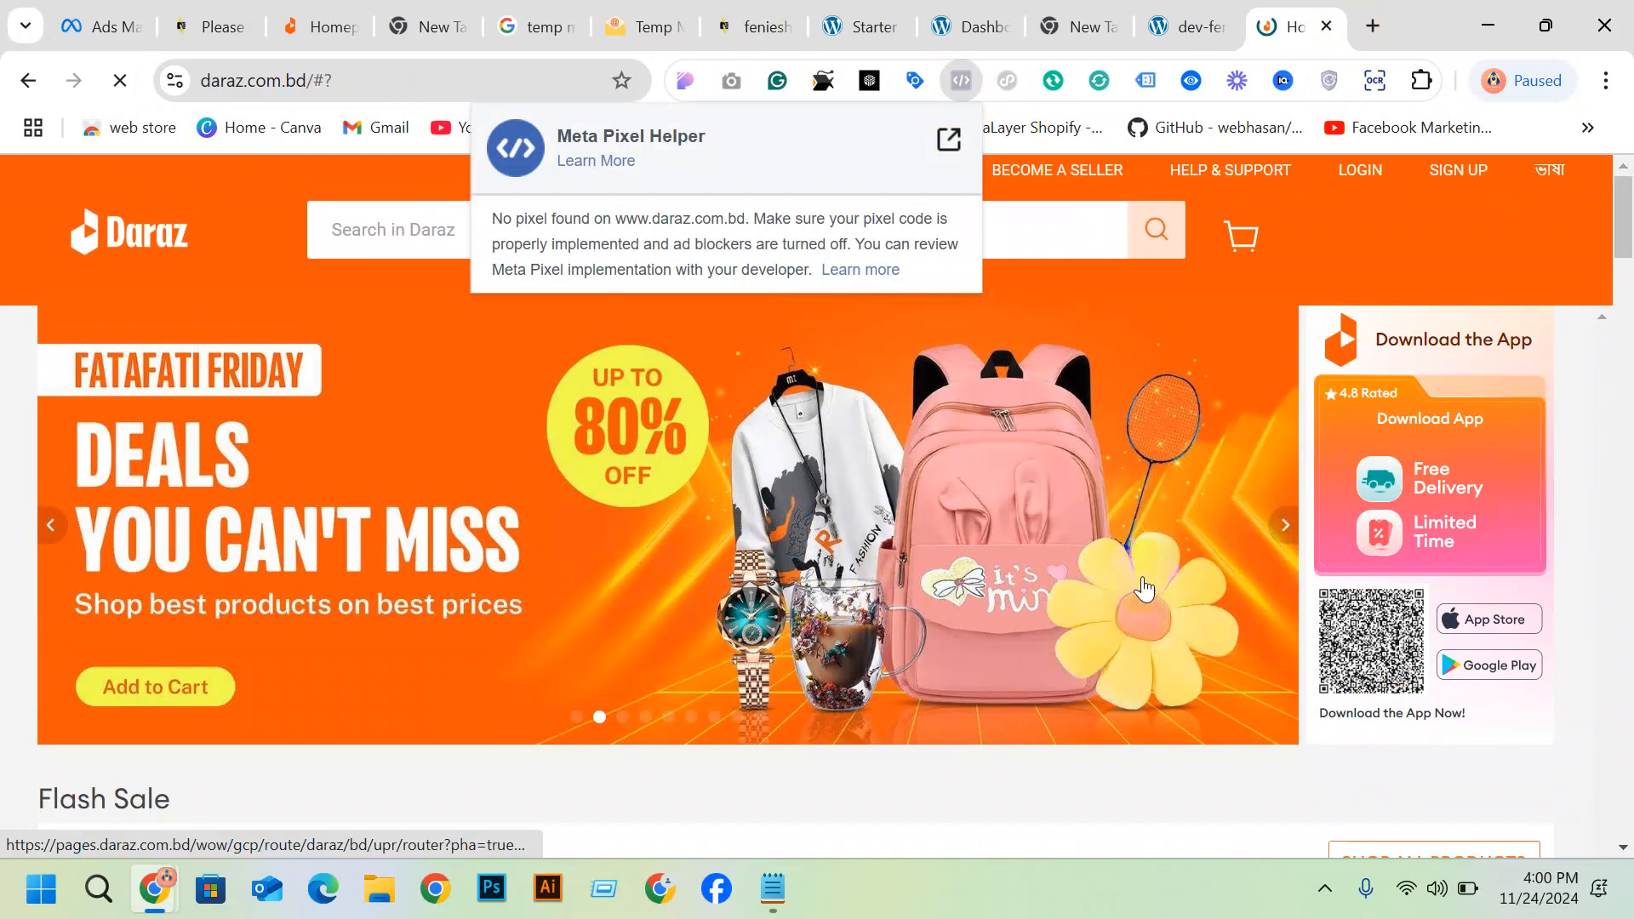
left_click(1372, 24)
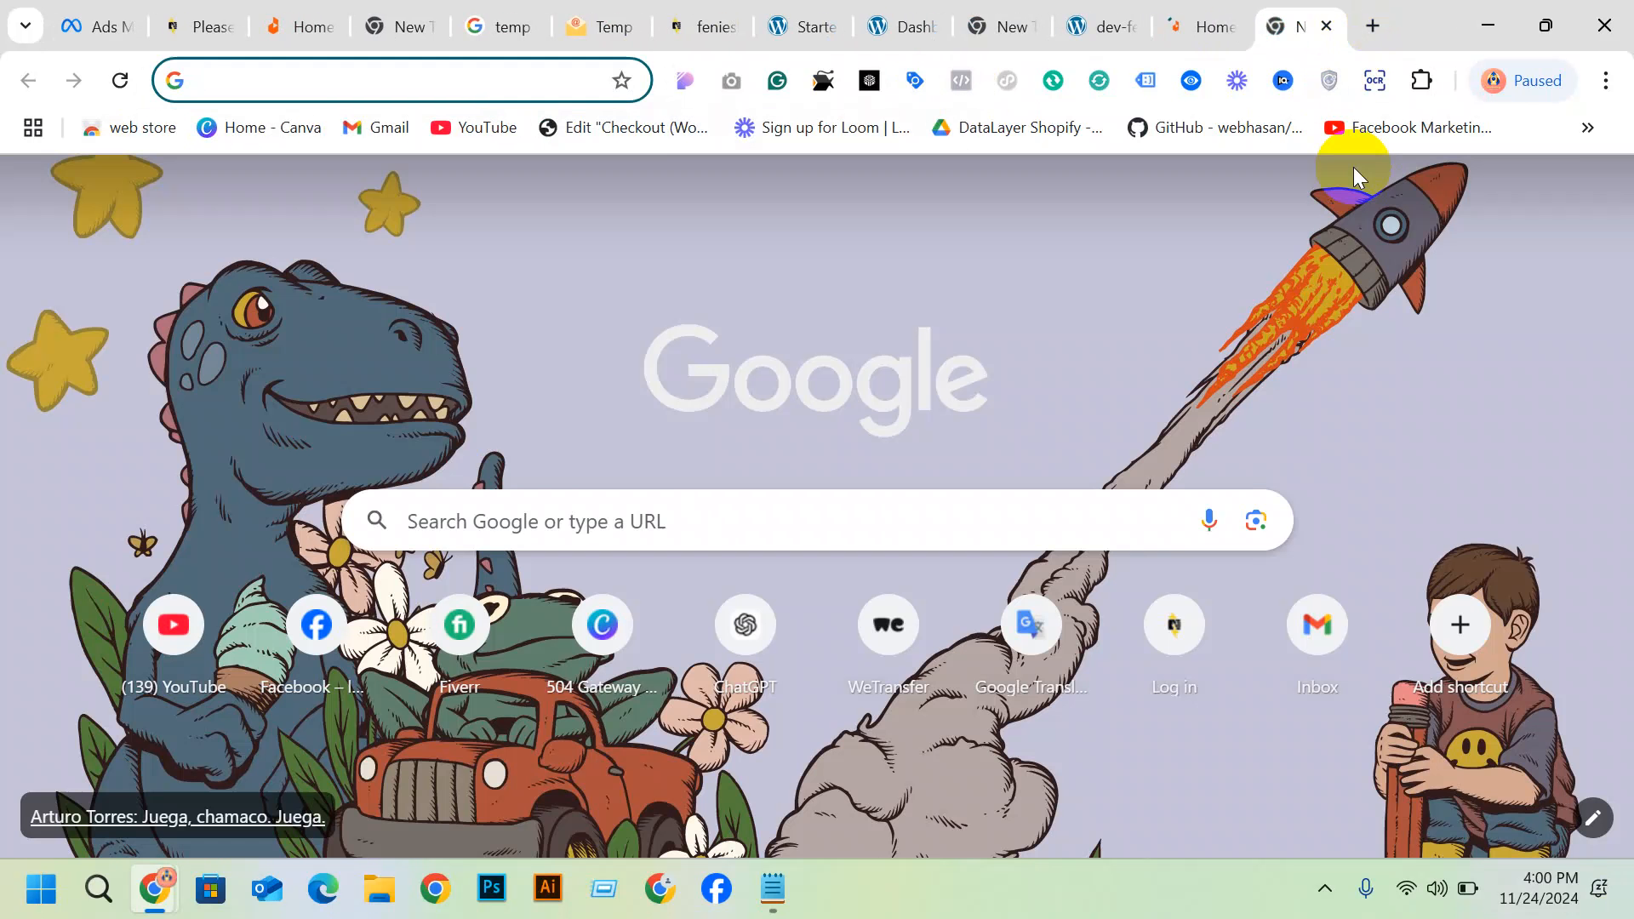
Search 'bdshop', open bdshop.com and confirm one Meta Pixel firing PageView
type("bd")
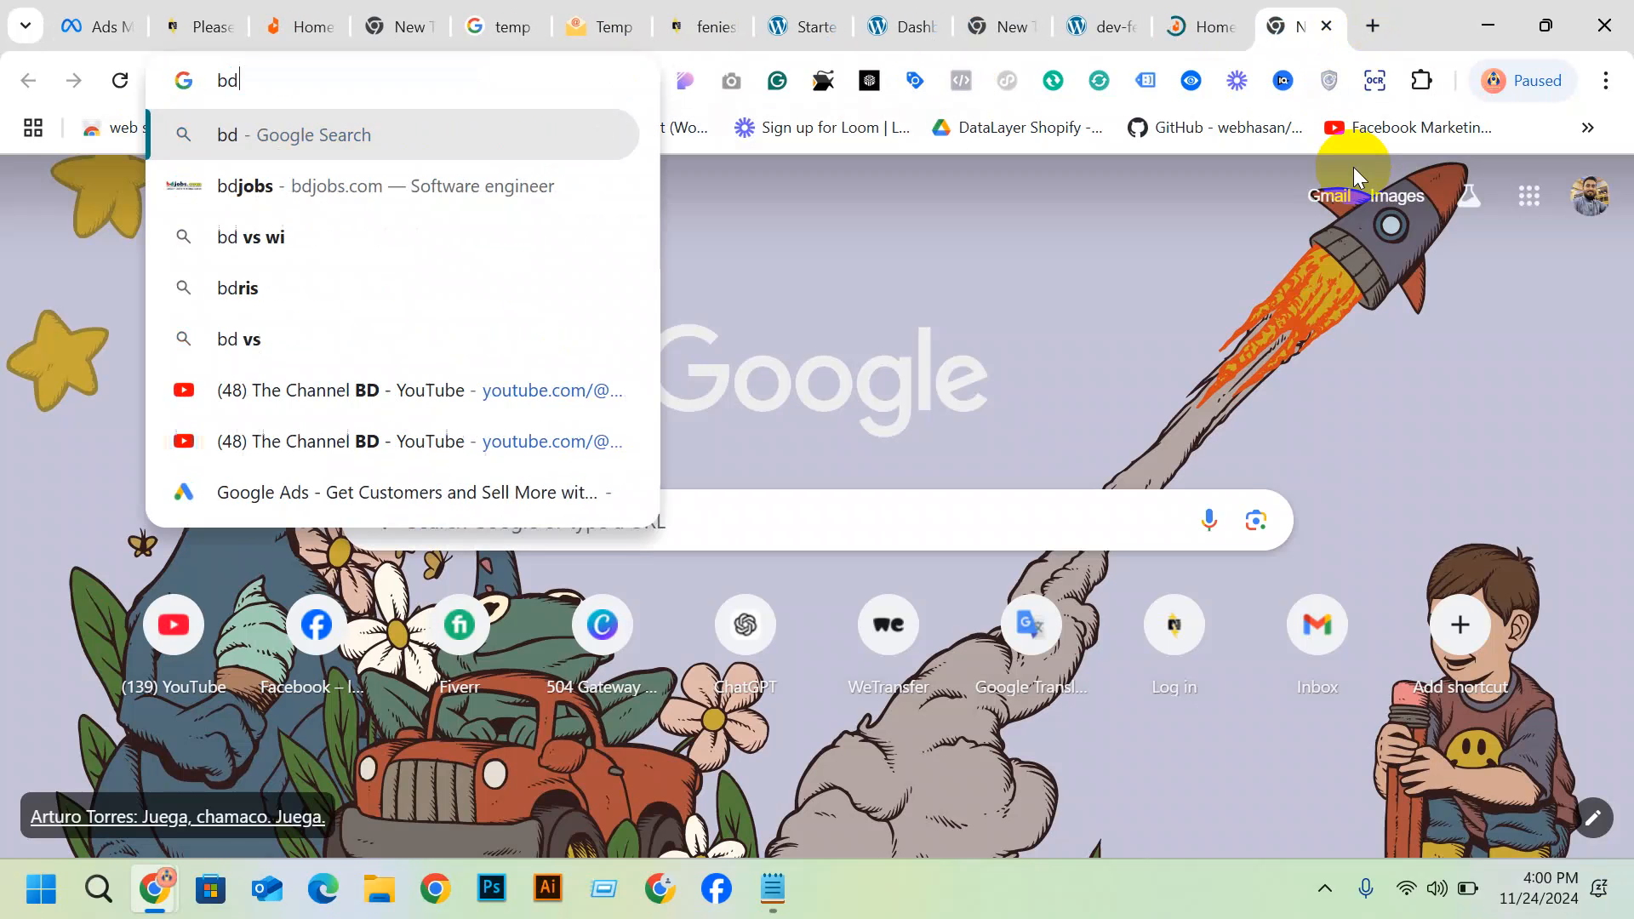
type("sh")
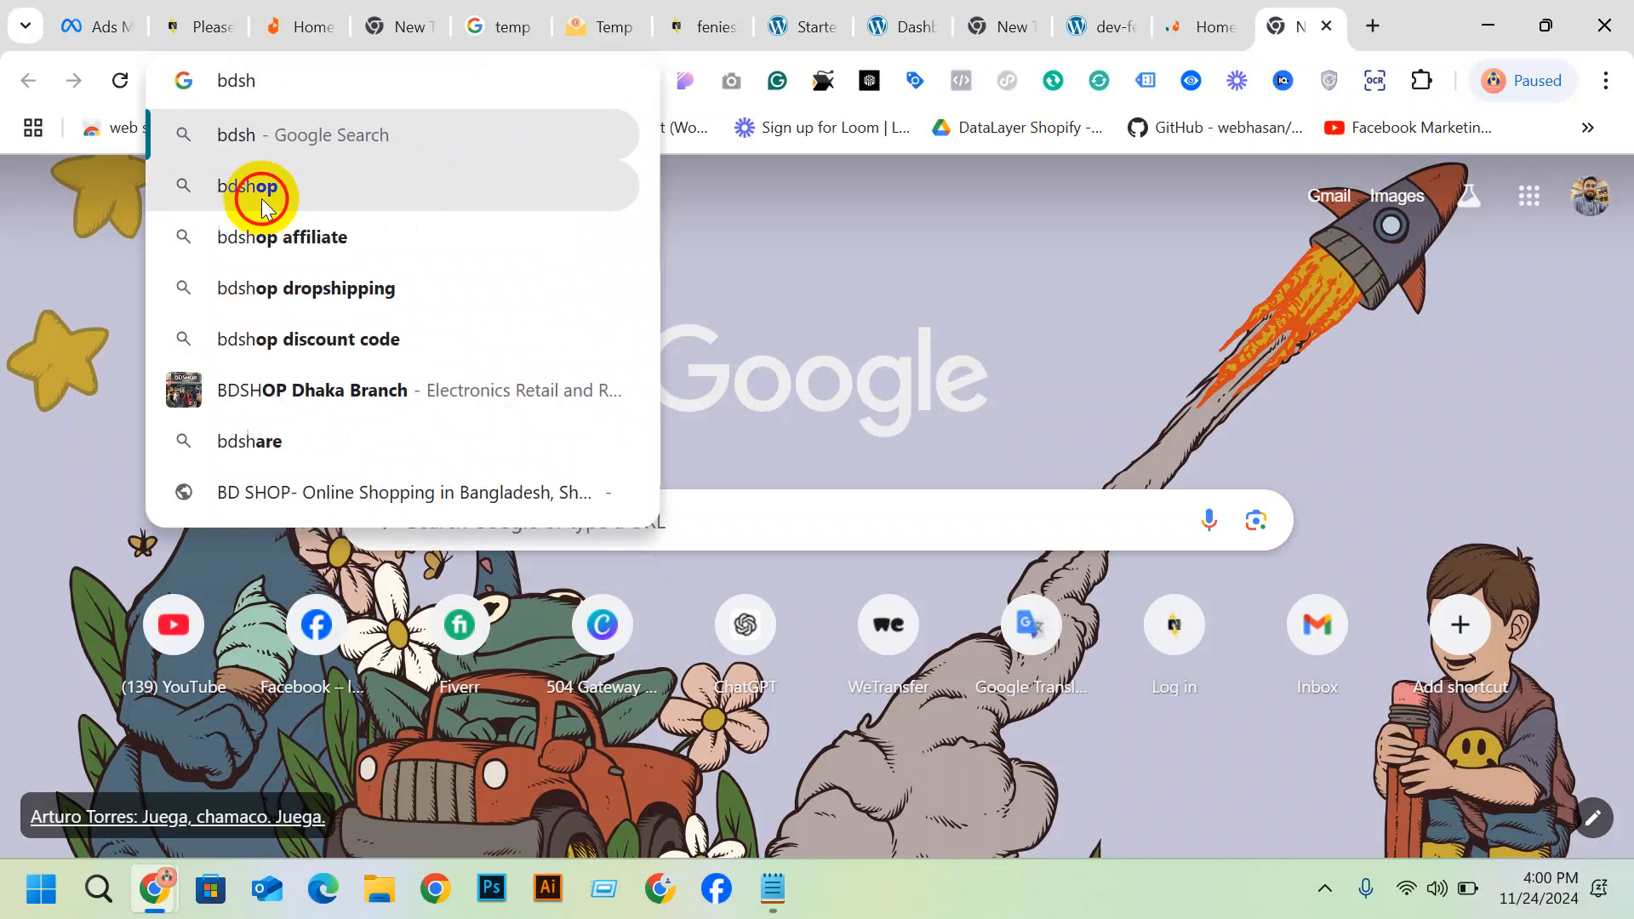
left_click(263, 197)
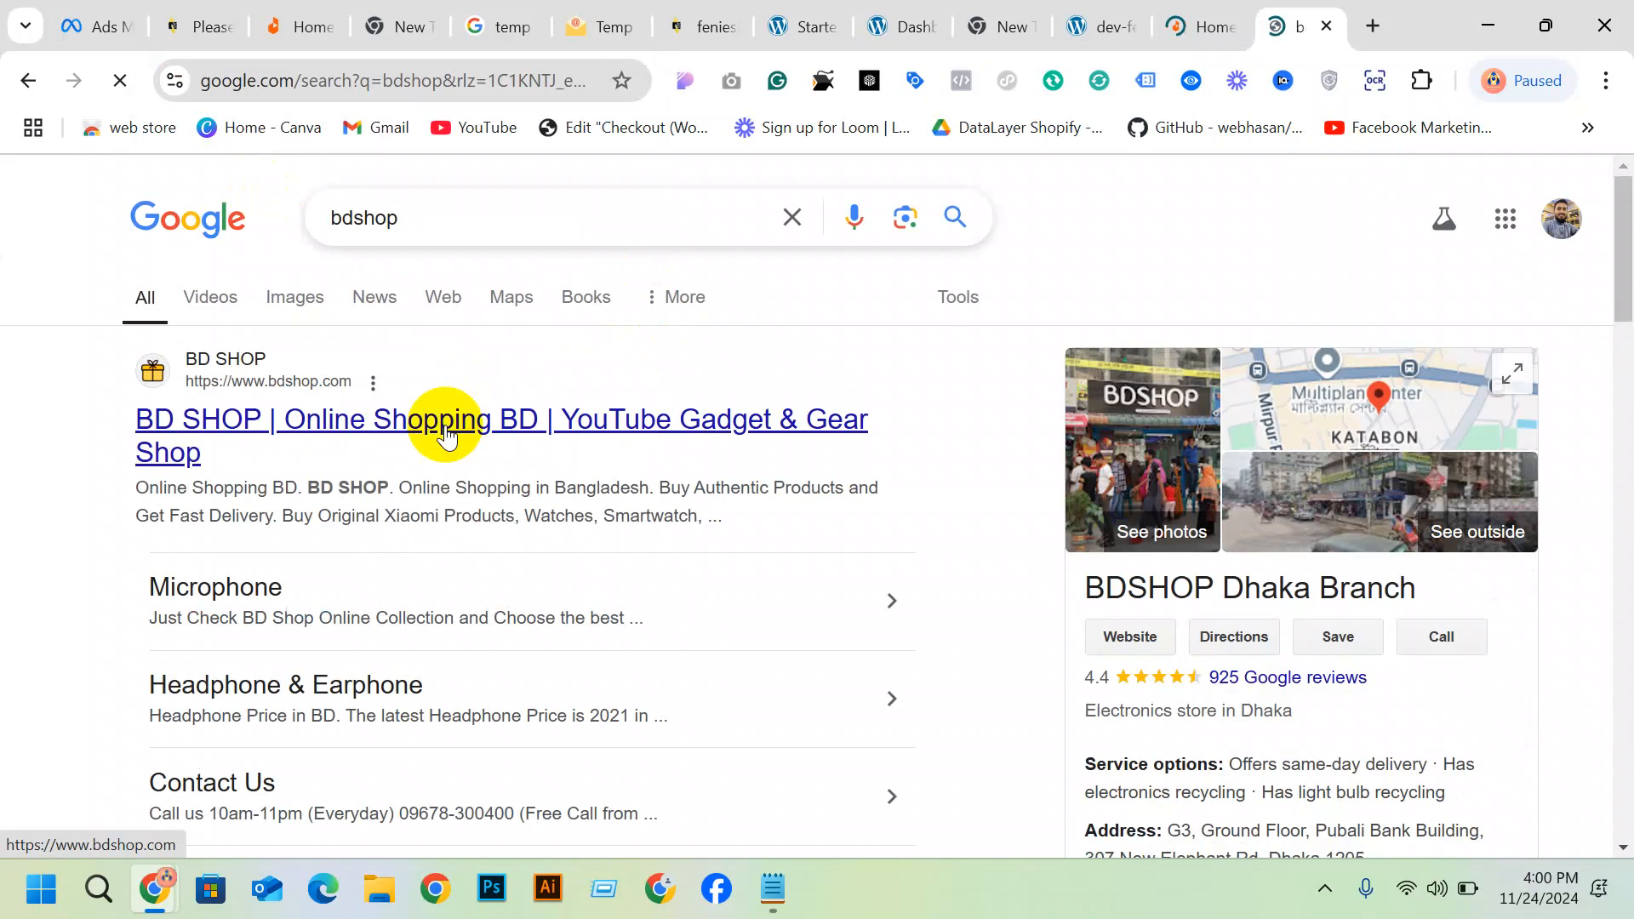
left_click(444, 435)
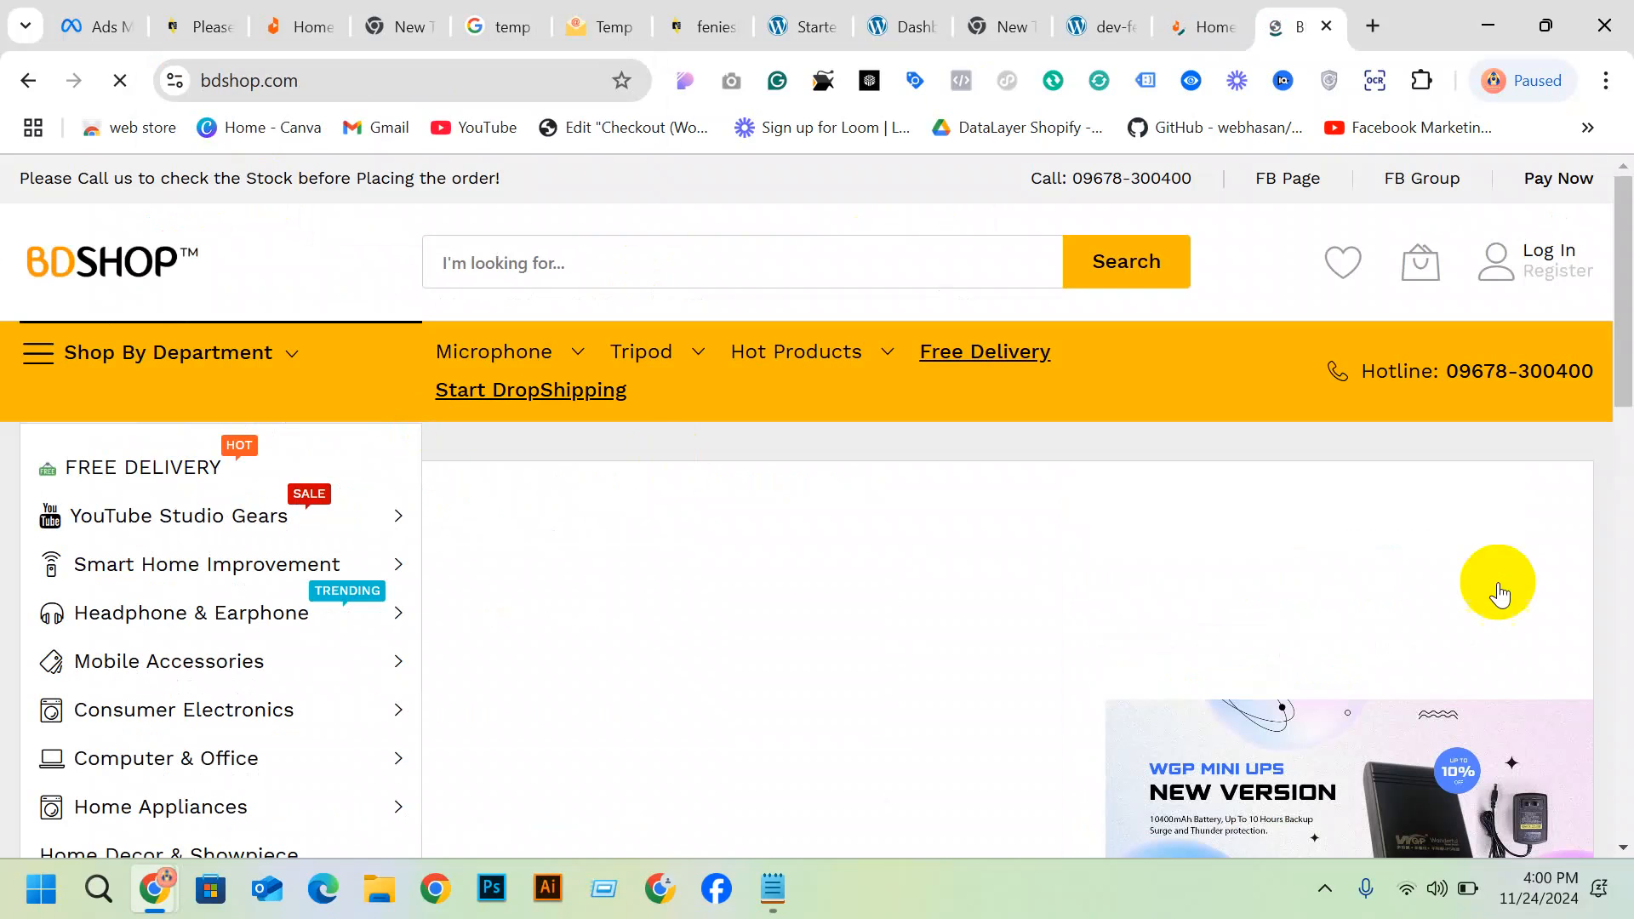
left_click(962, 80)
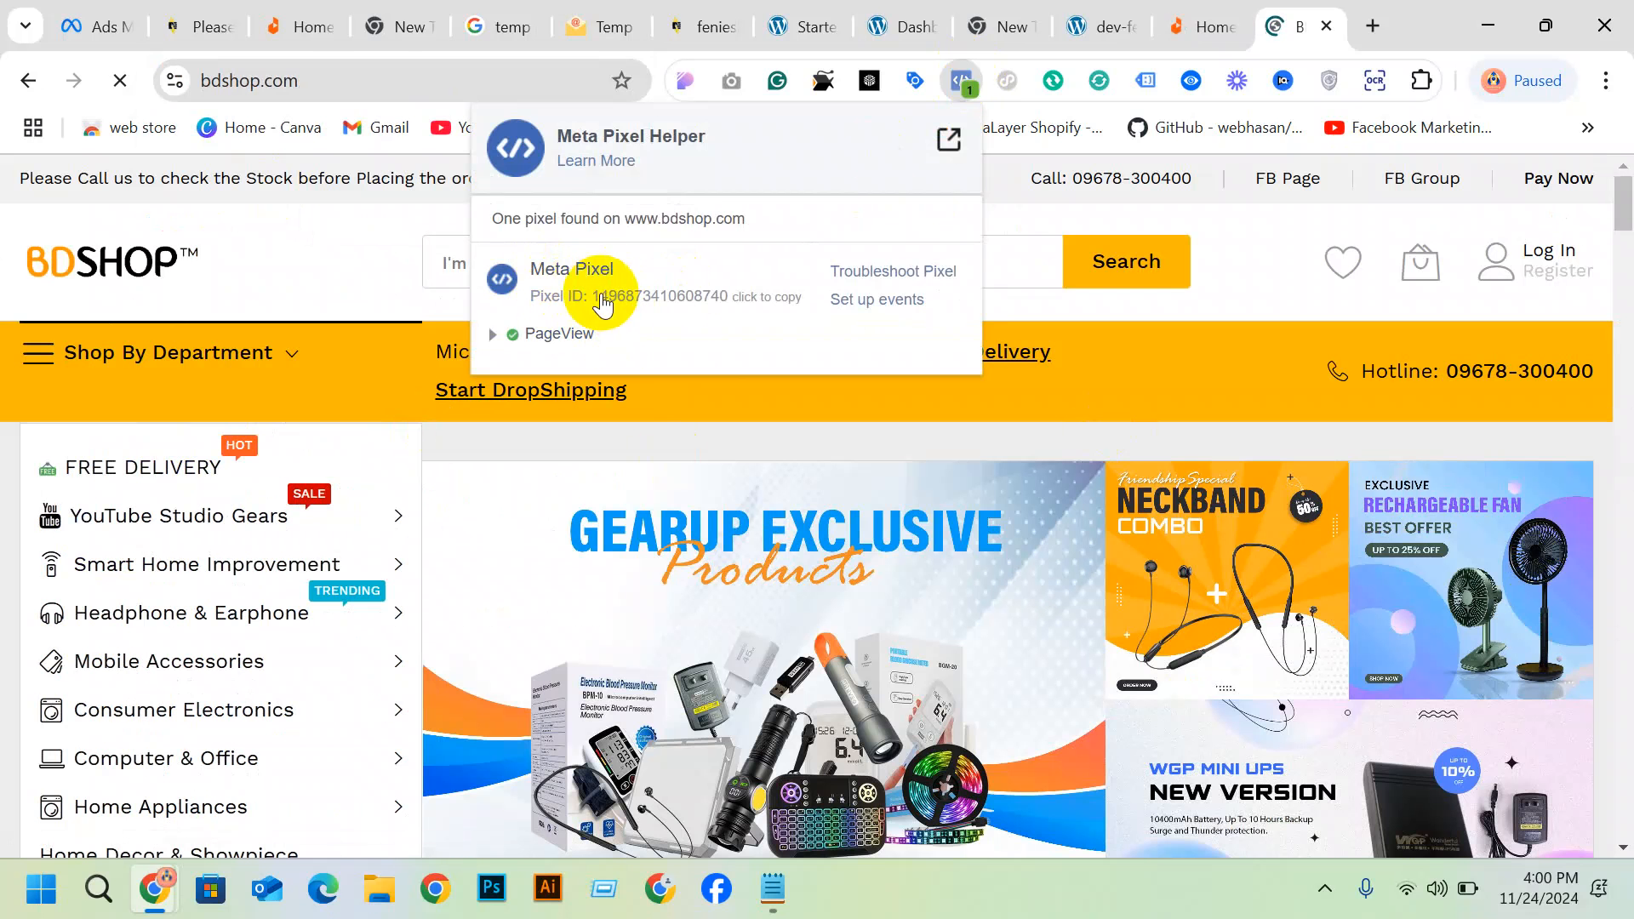
Look over the Daraz page again, then return to the New Sales Ad Set editor
left_click(1232, 12)
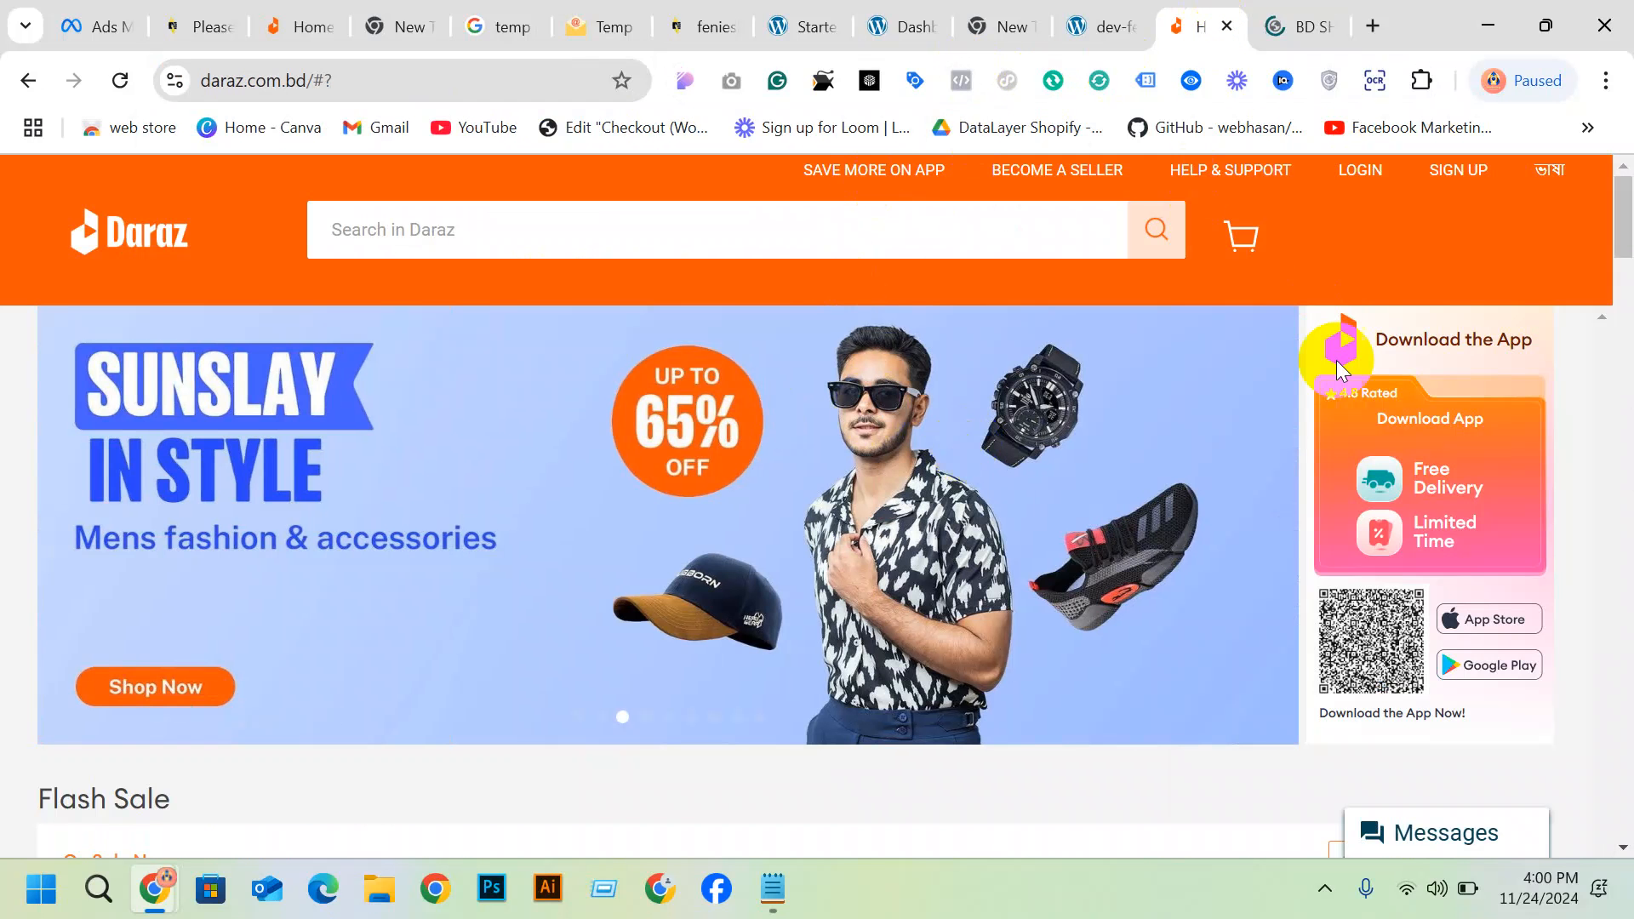
scroll(1095, 375, "down", 15)
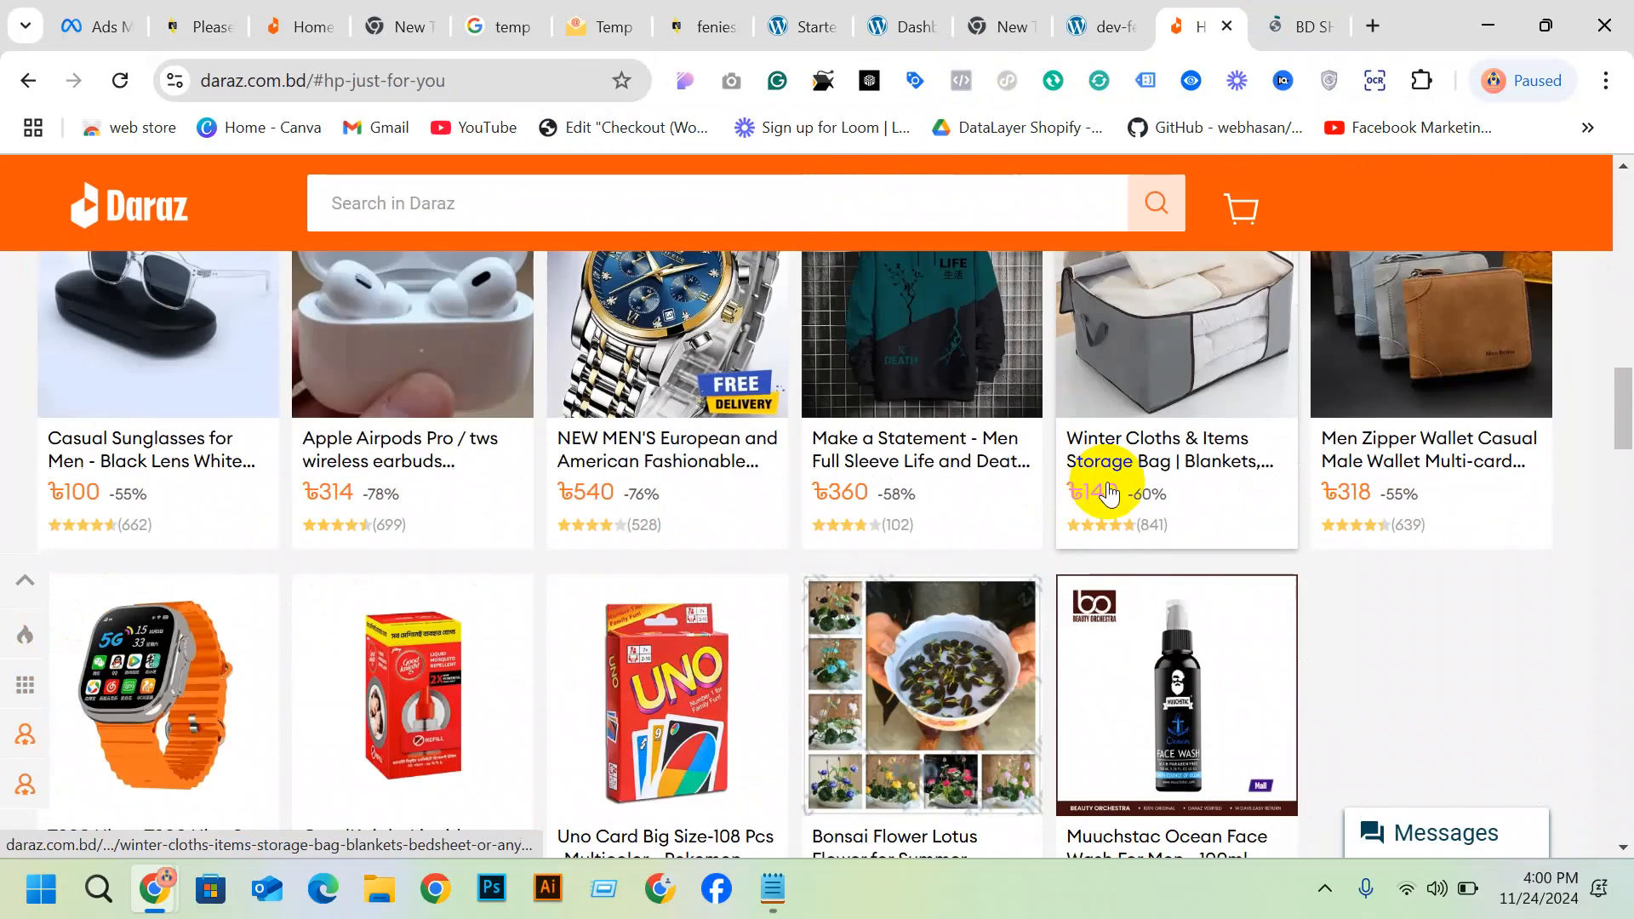
scroll(1142, 554, "down", 10)
scroll(963, 655, "up", 12)
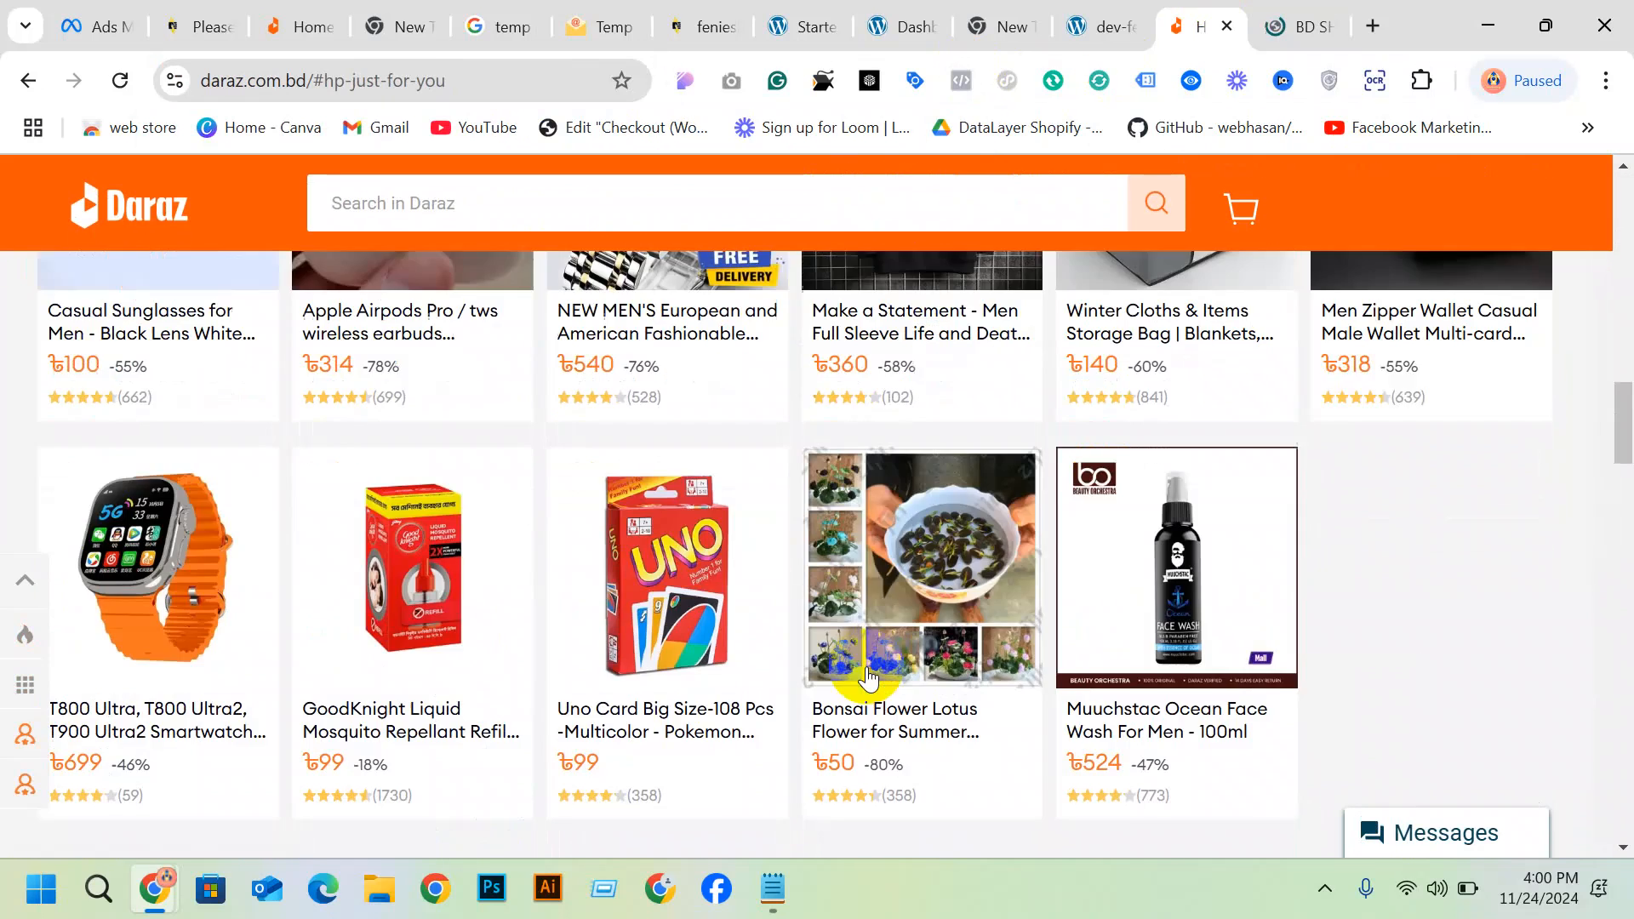
scroll(923, 584, "up", 14)
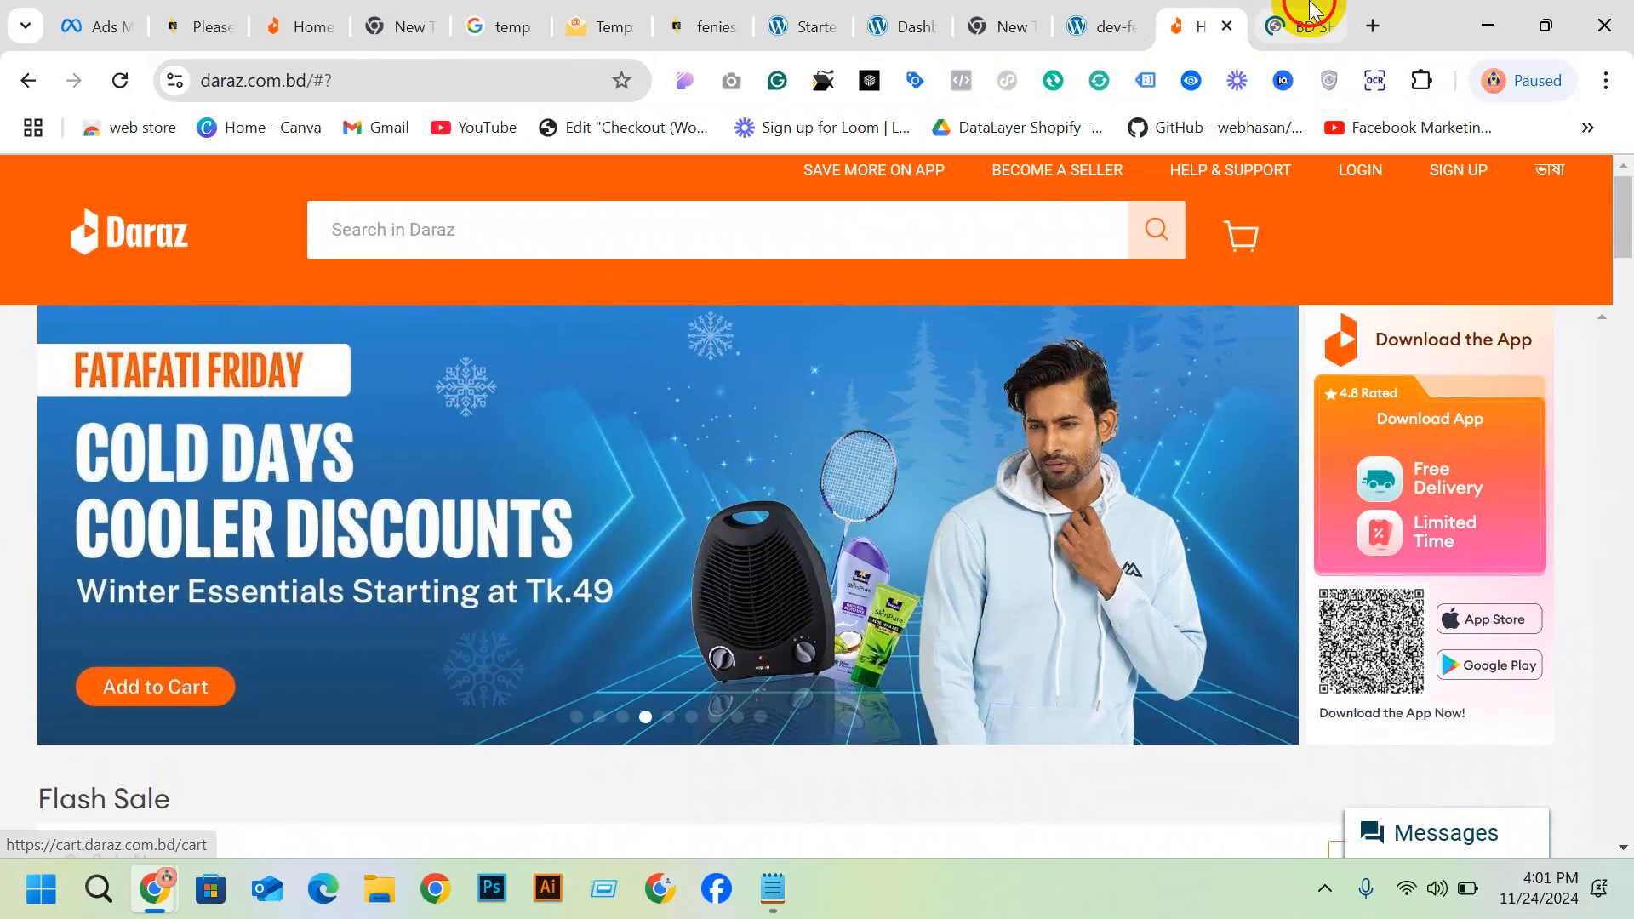
left_click(1289, 26)
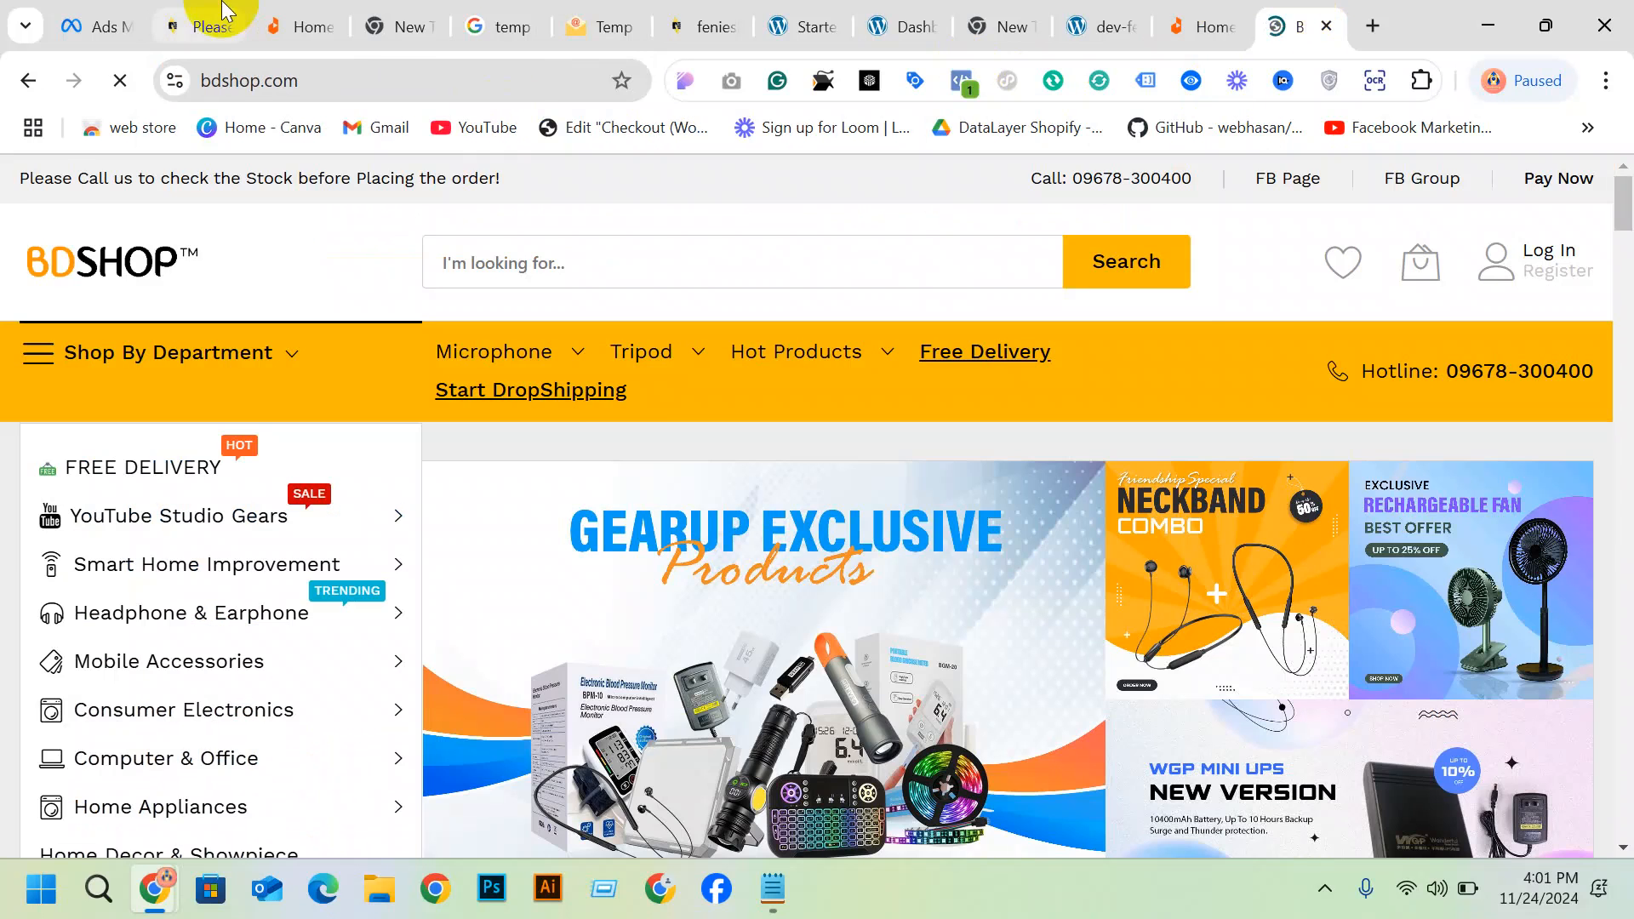
left_click(91, 17)
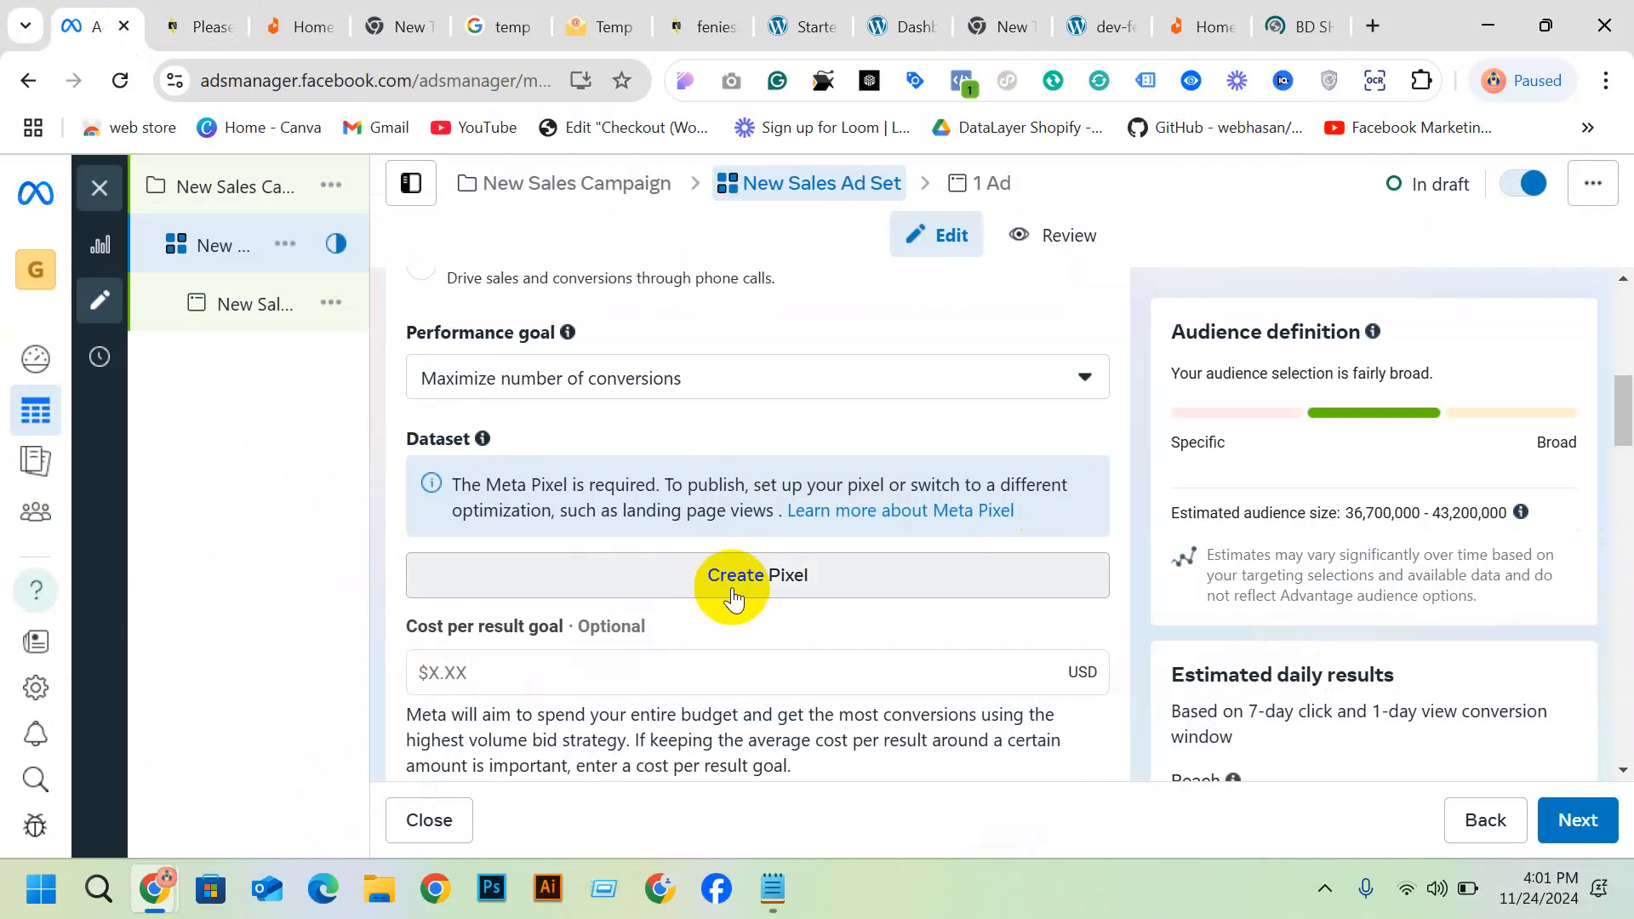
Close the ad set editor keeping changes as drafts, then open Business settings from All tools
left_click(102, 185)
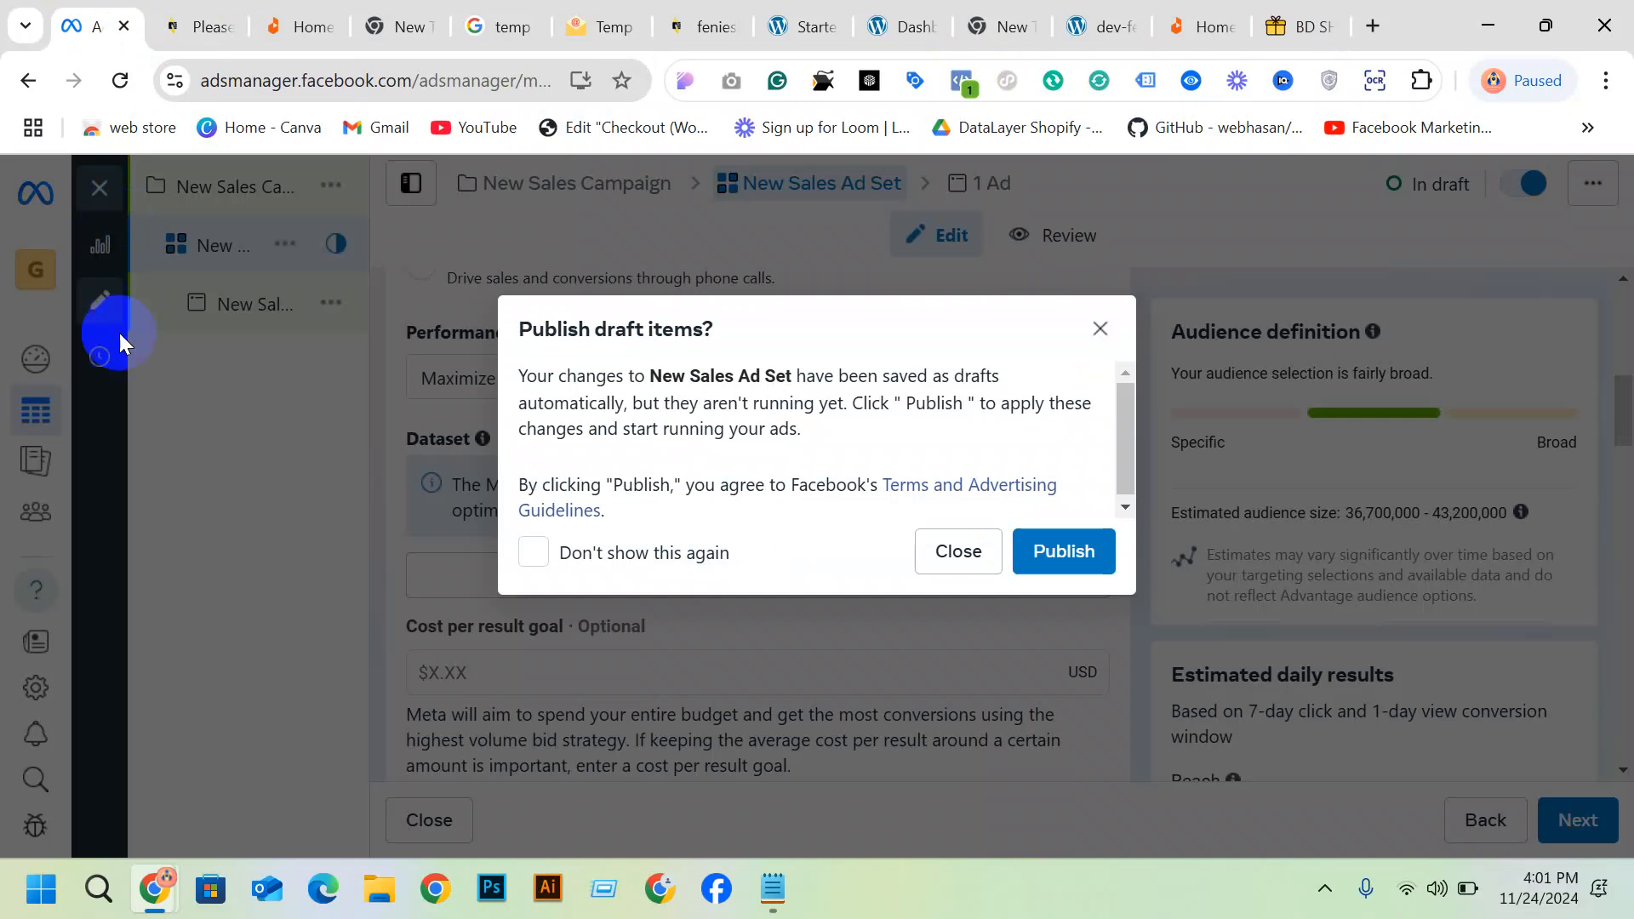
left_click(961, 558)
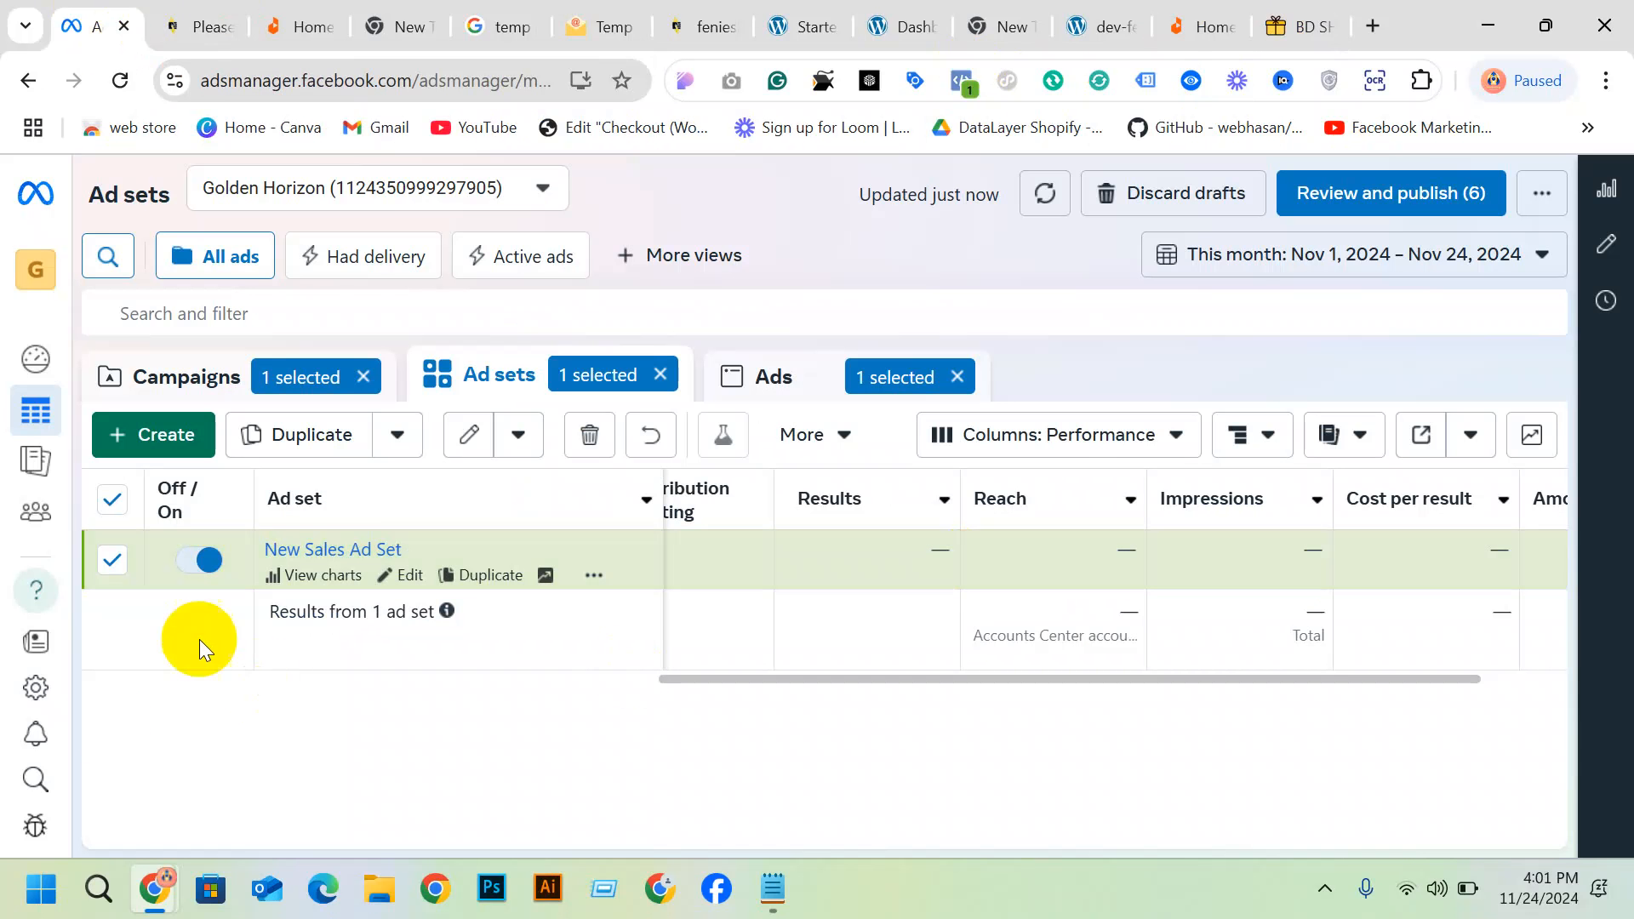
mouse_move(62, 634)
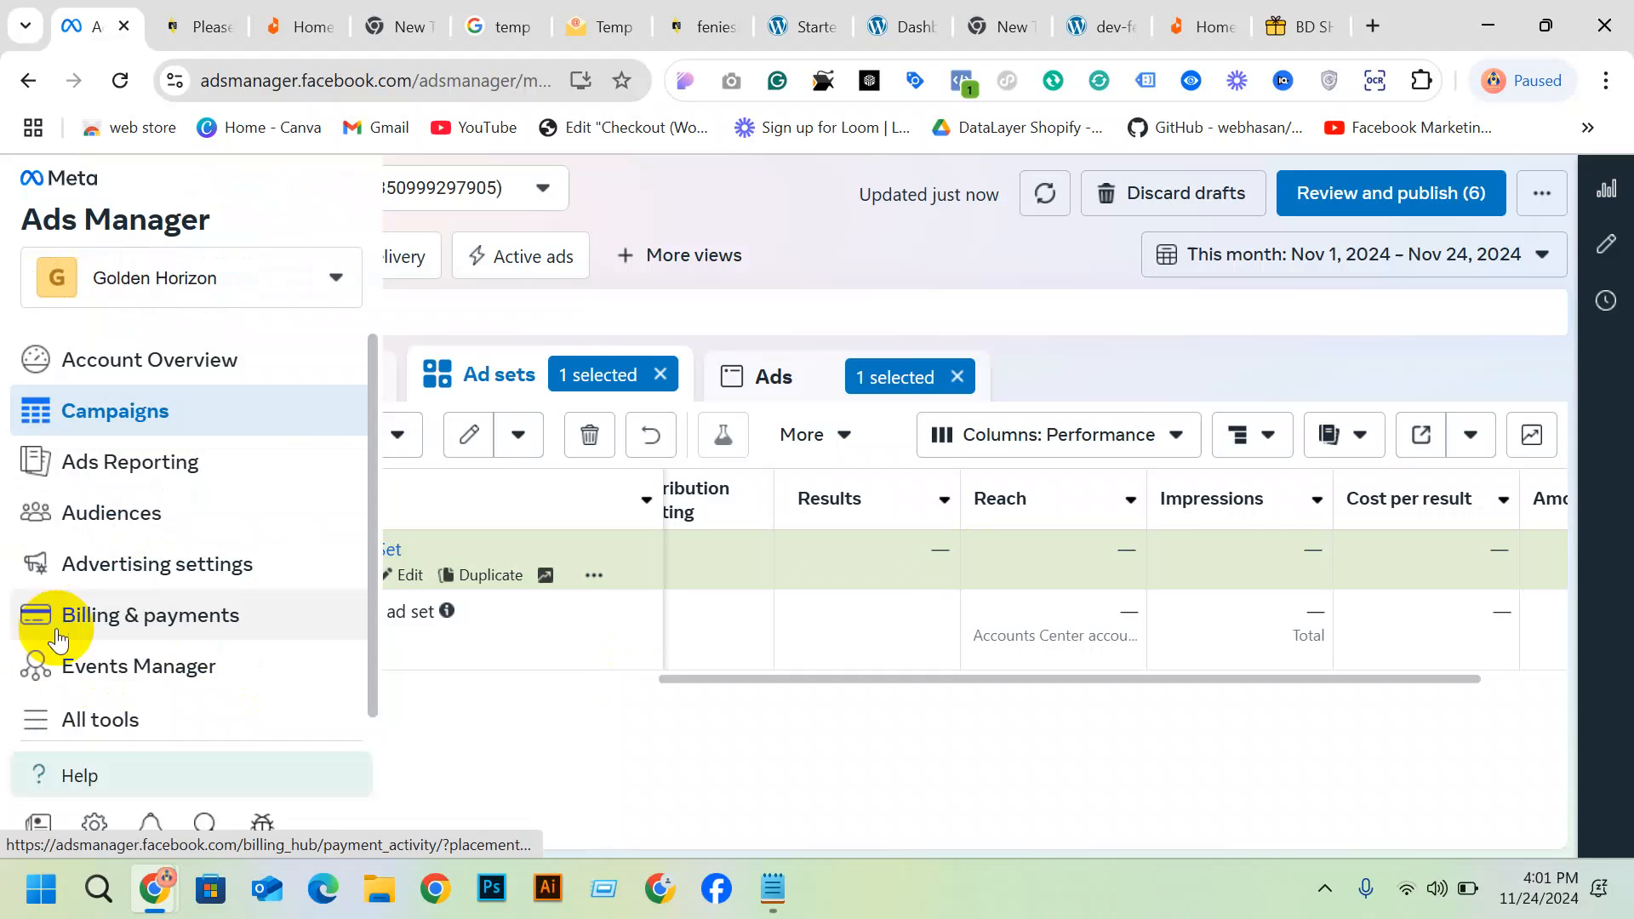
left_click(100, 723)
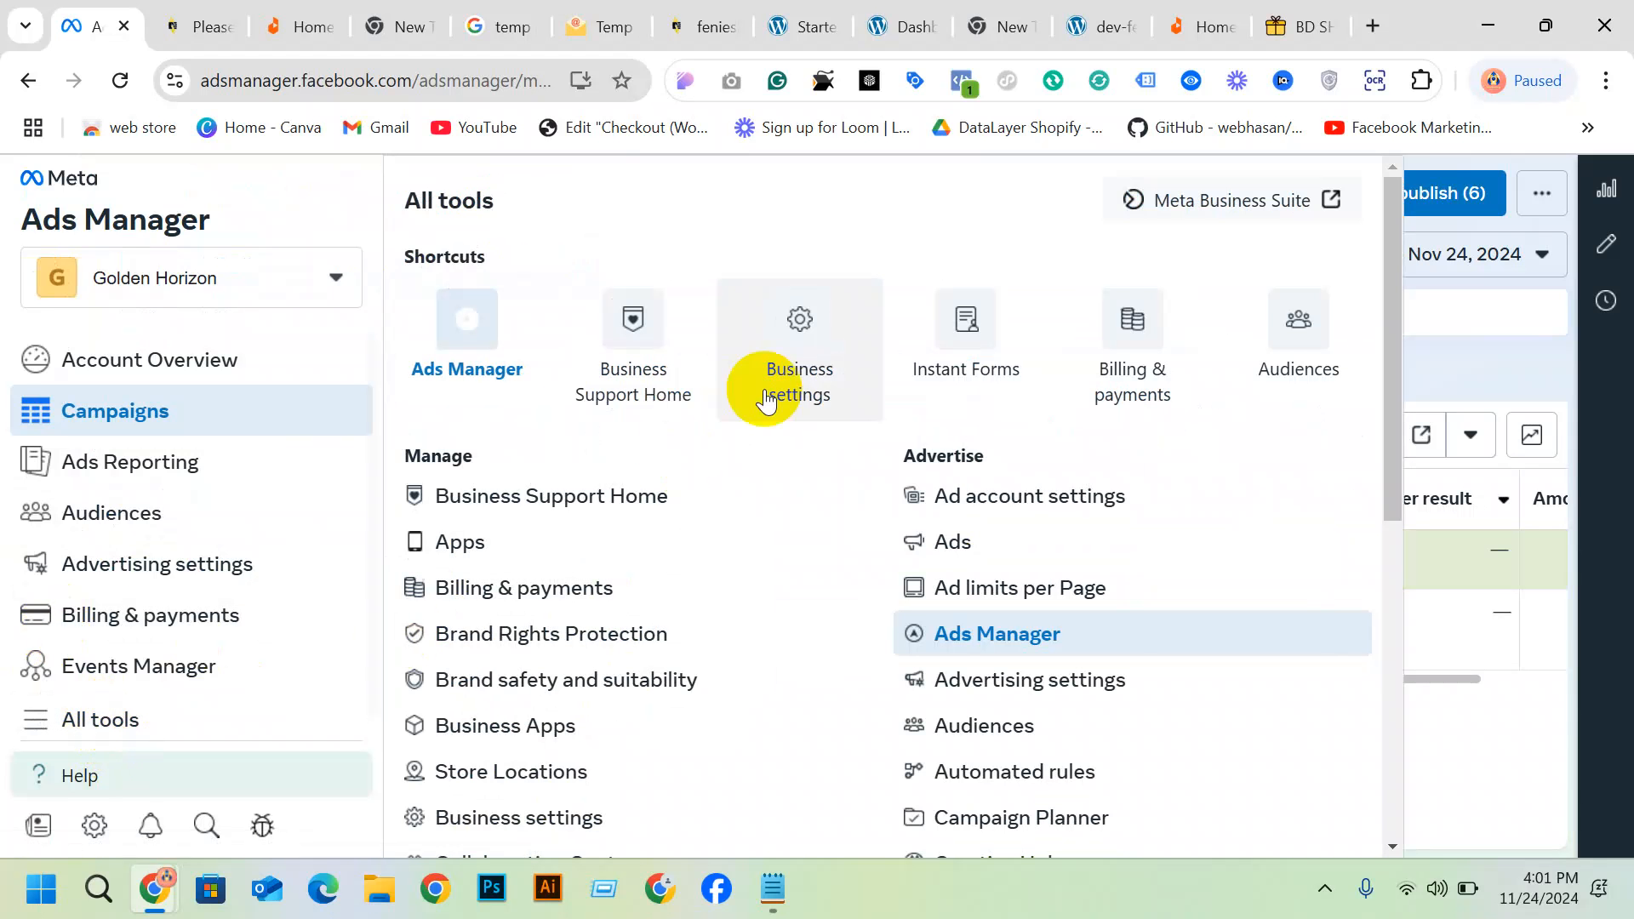
left_click(790, 363)
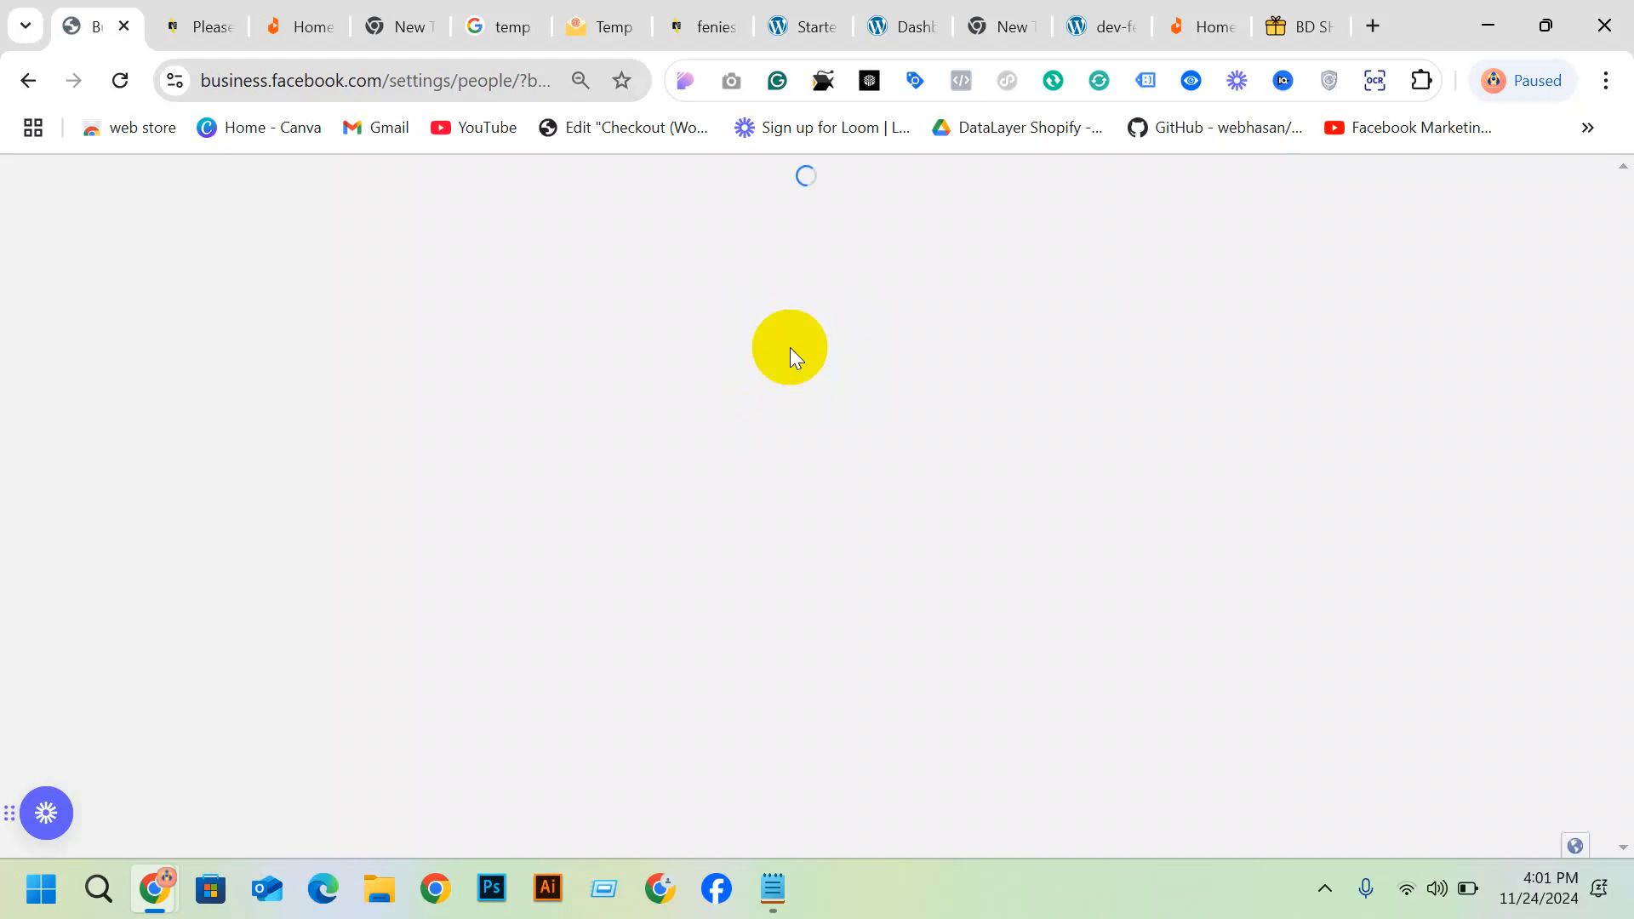
Go to Data sources > Datasets and add a new dataset, ready for its name
scroll(145, 493, "down", 3)
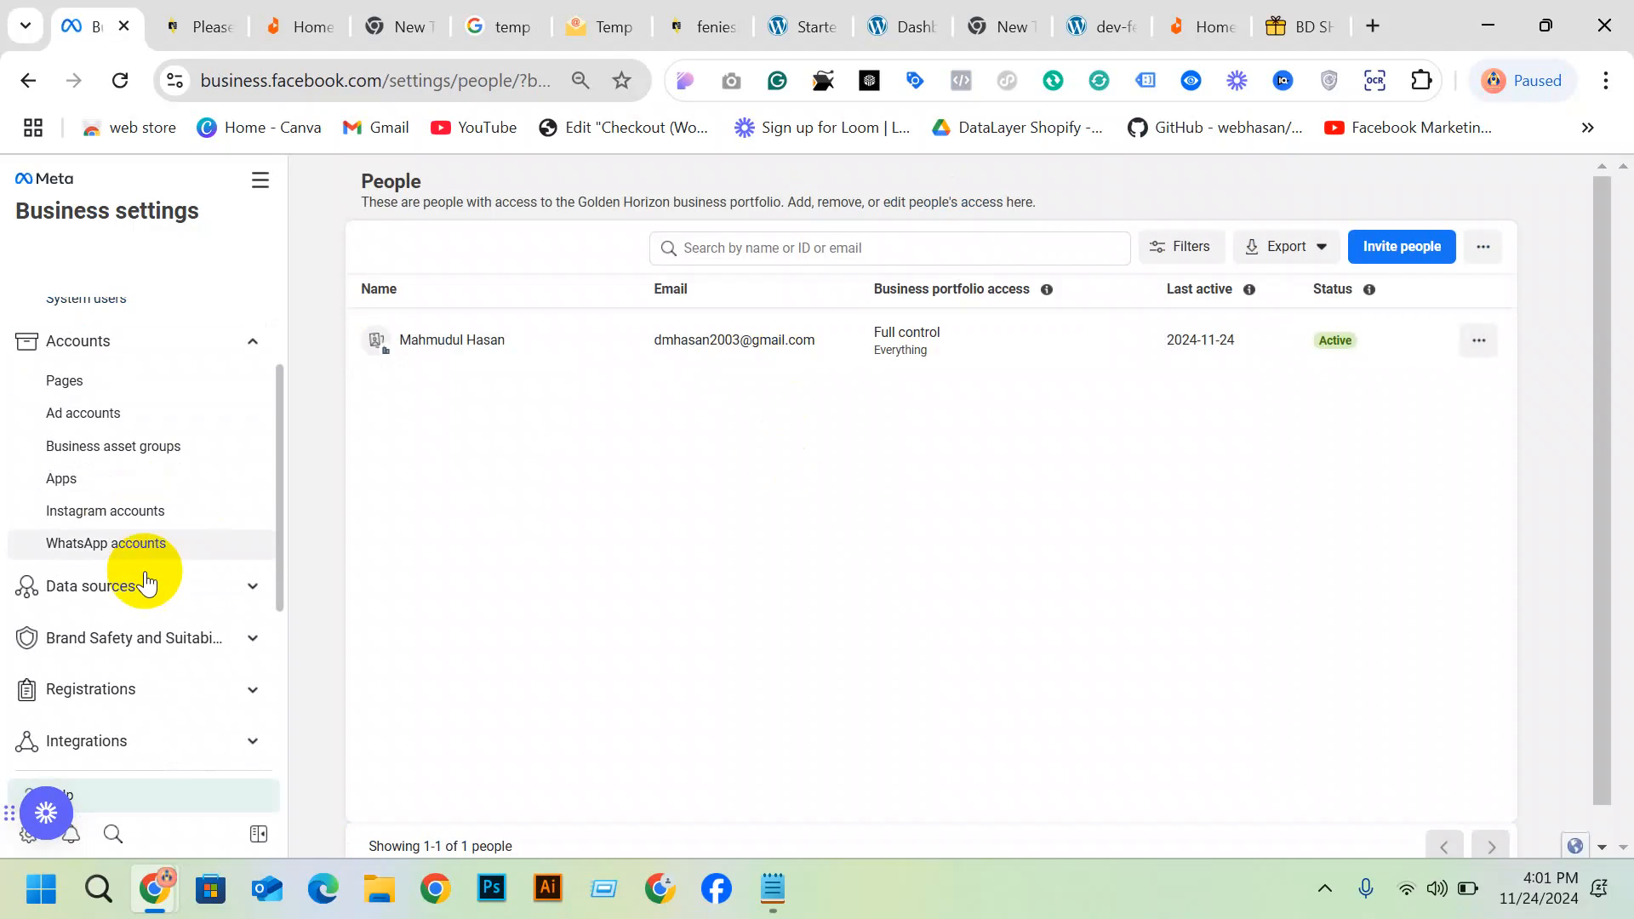
left_click(141, 588)
scroll(168, 600, "down", 3)
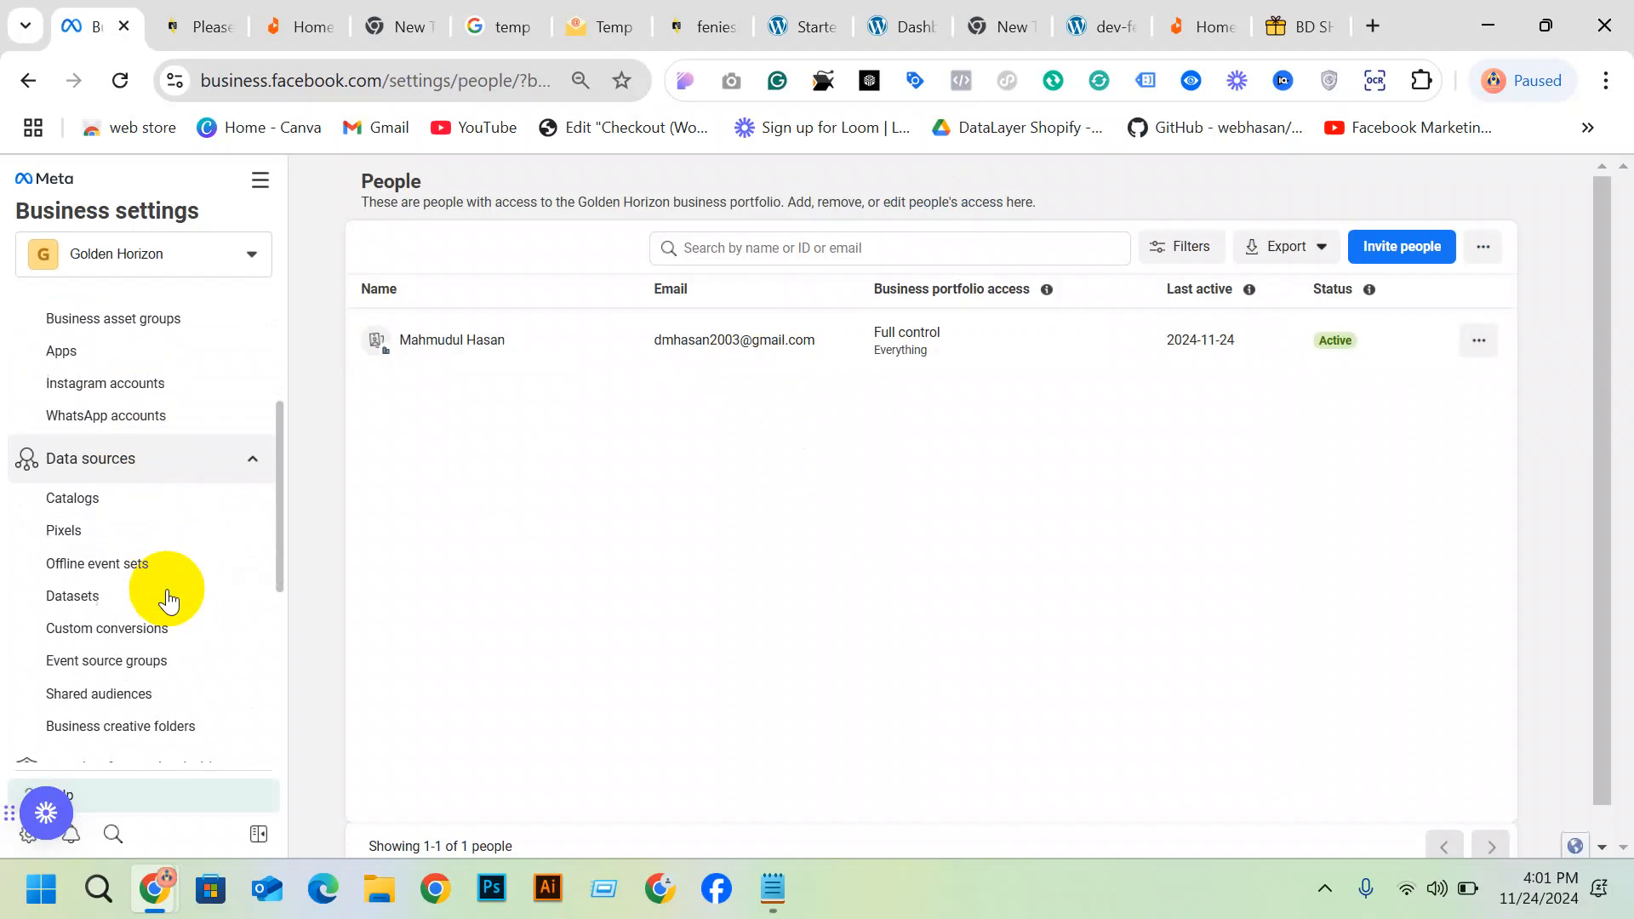
left_click(97, 606)
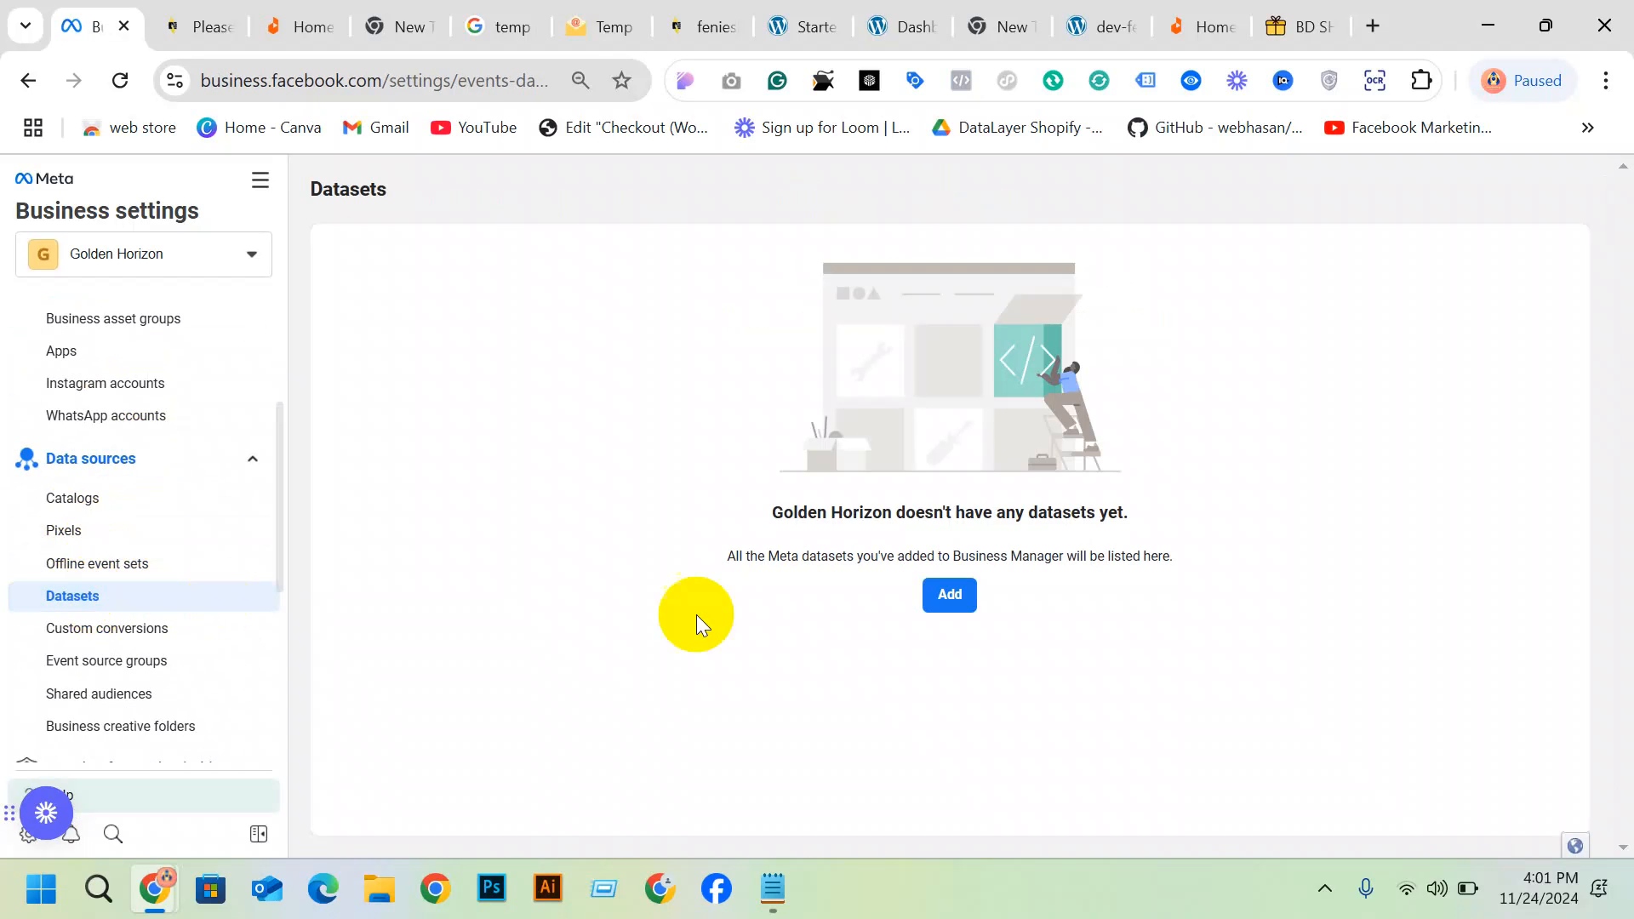
left_click(963, 603)
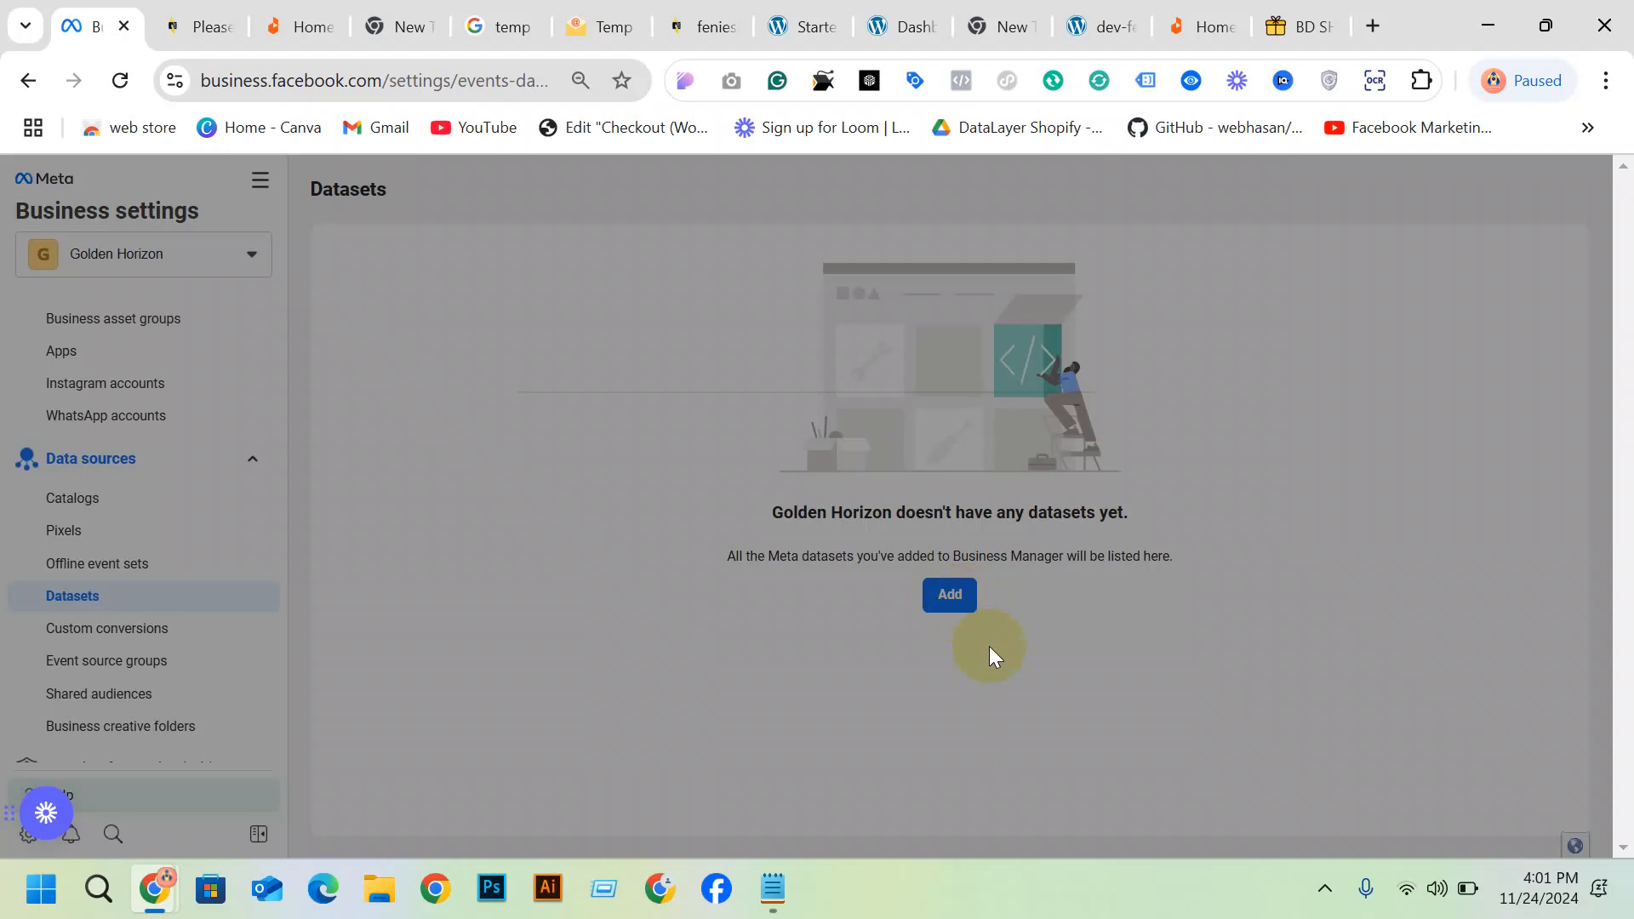
left_click(653, 528)
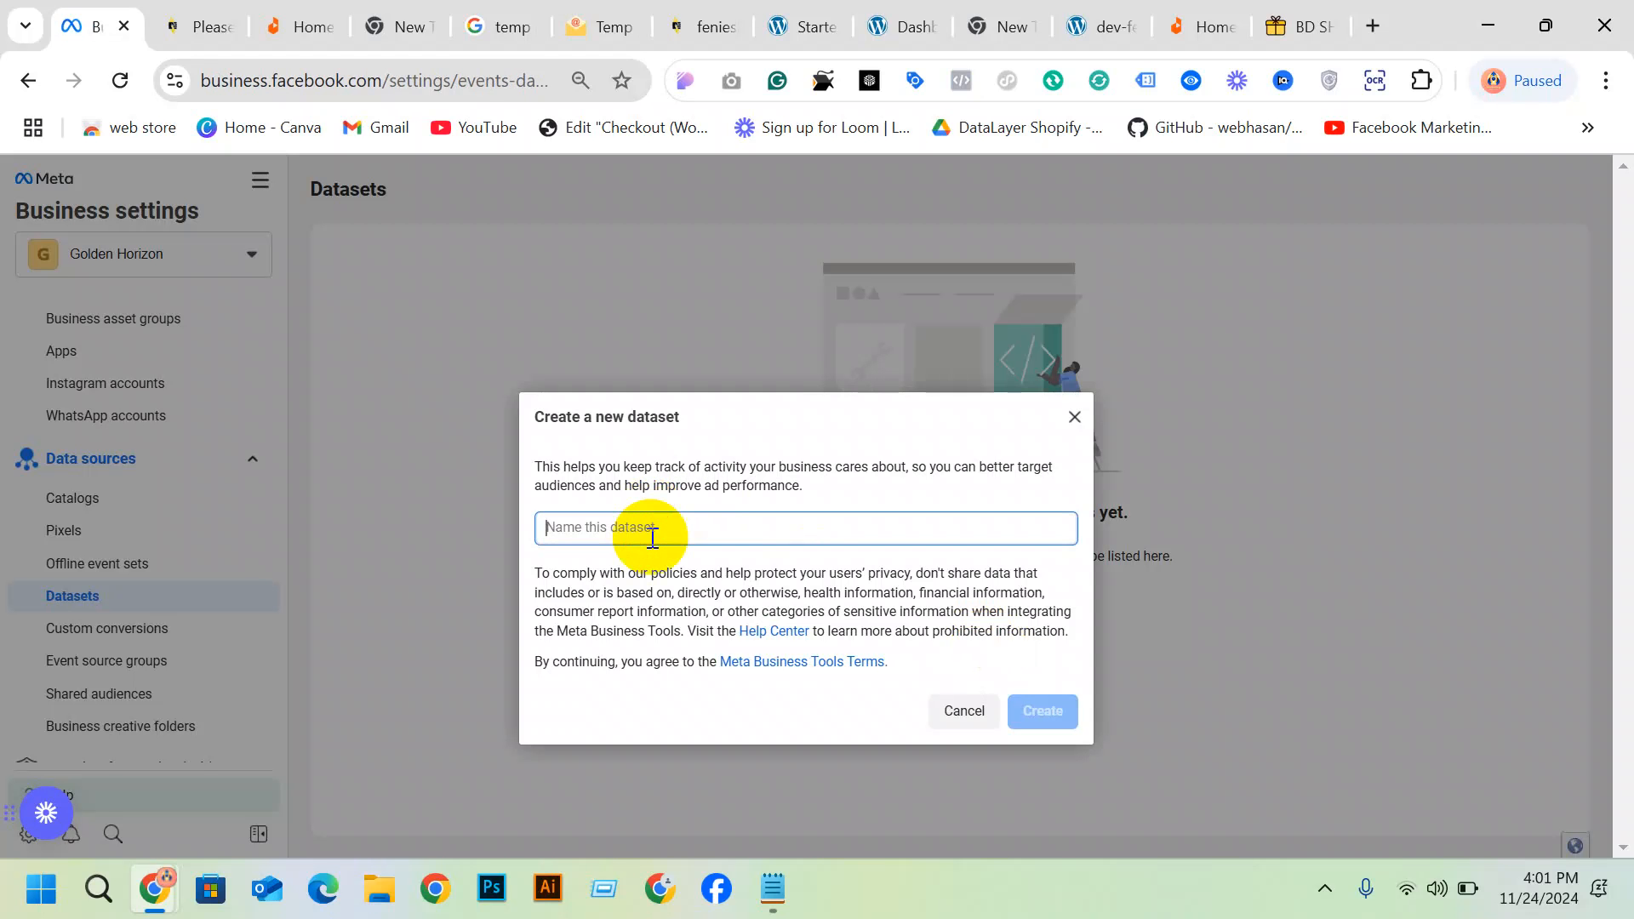
left_click(980, 20)
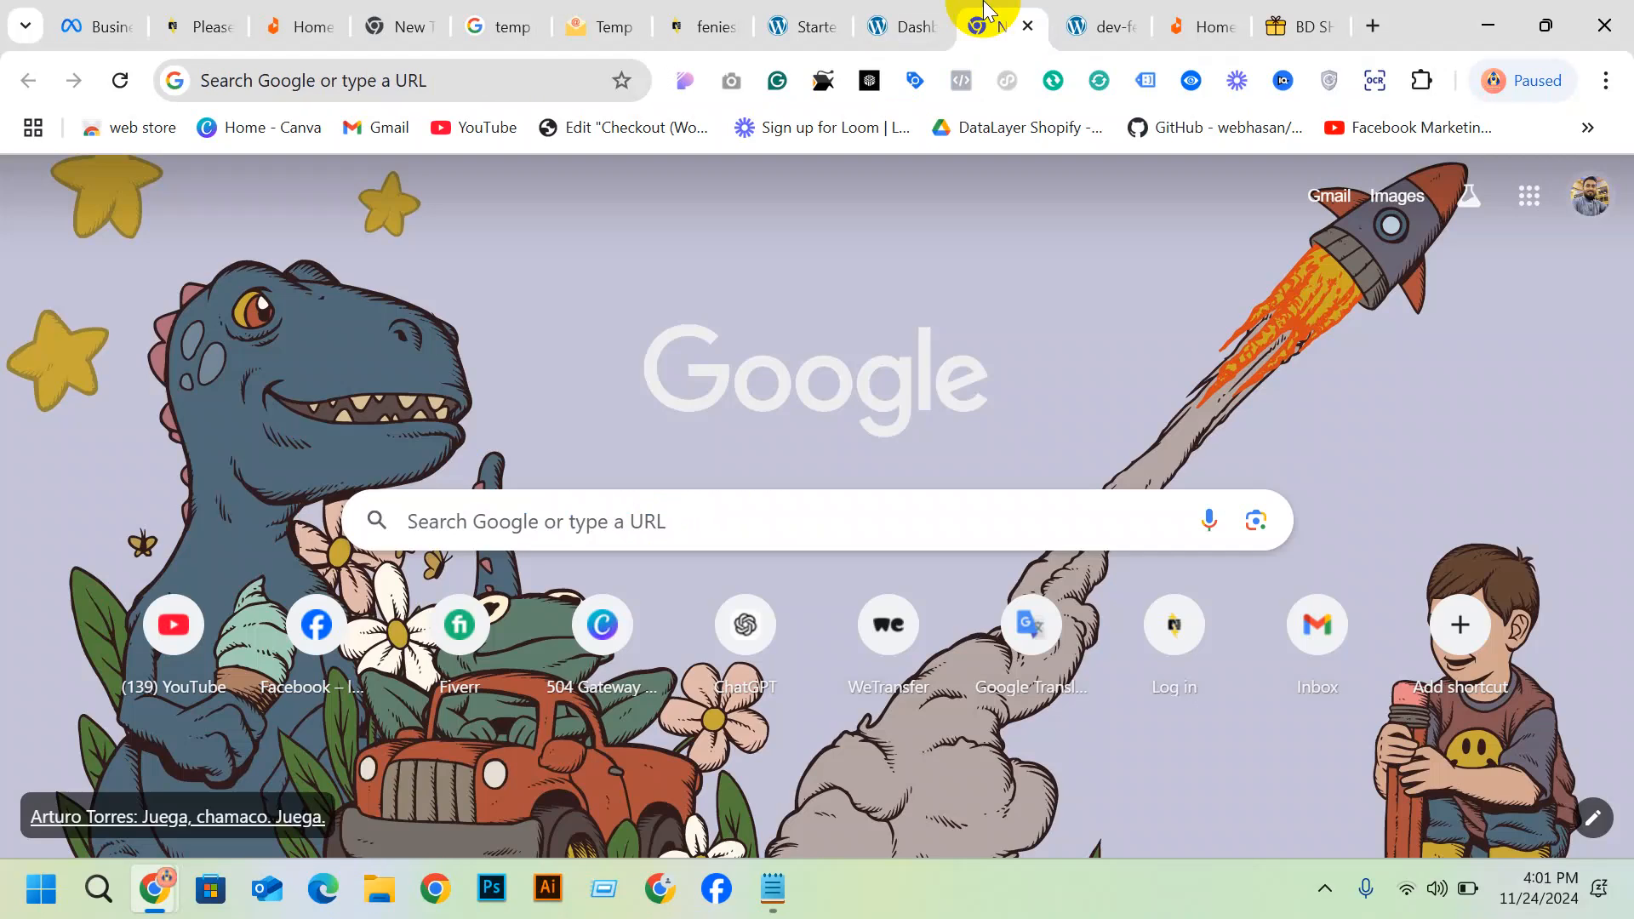
left_click(881, 17)
left_click(810, 20)
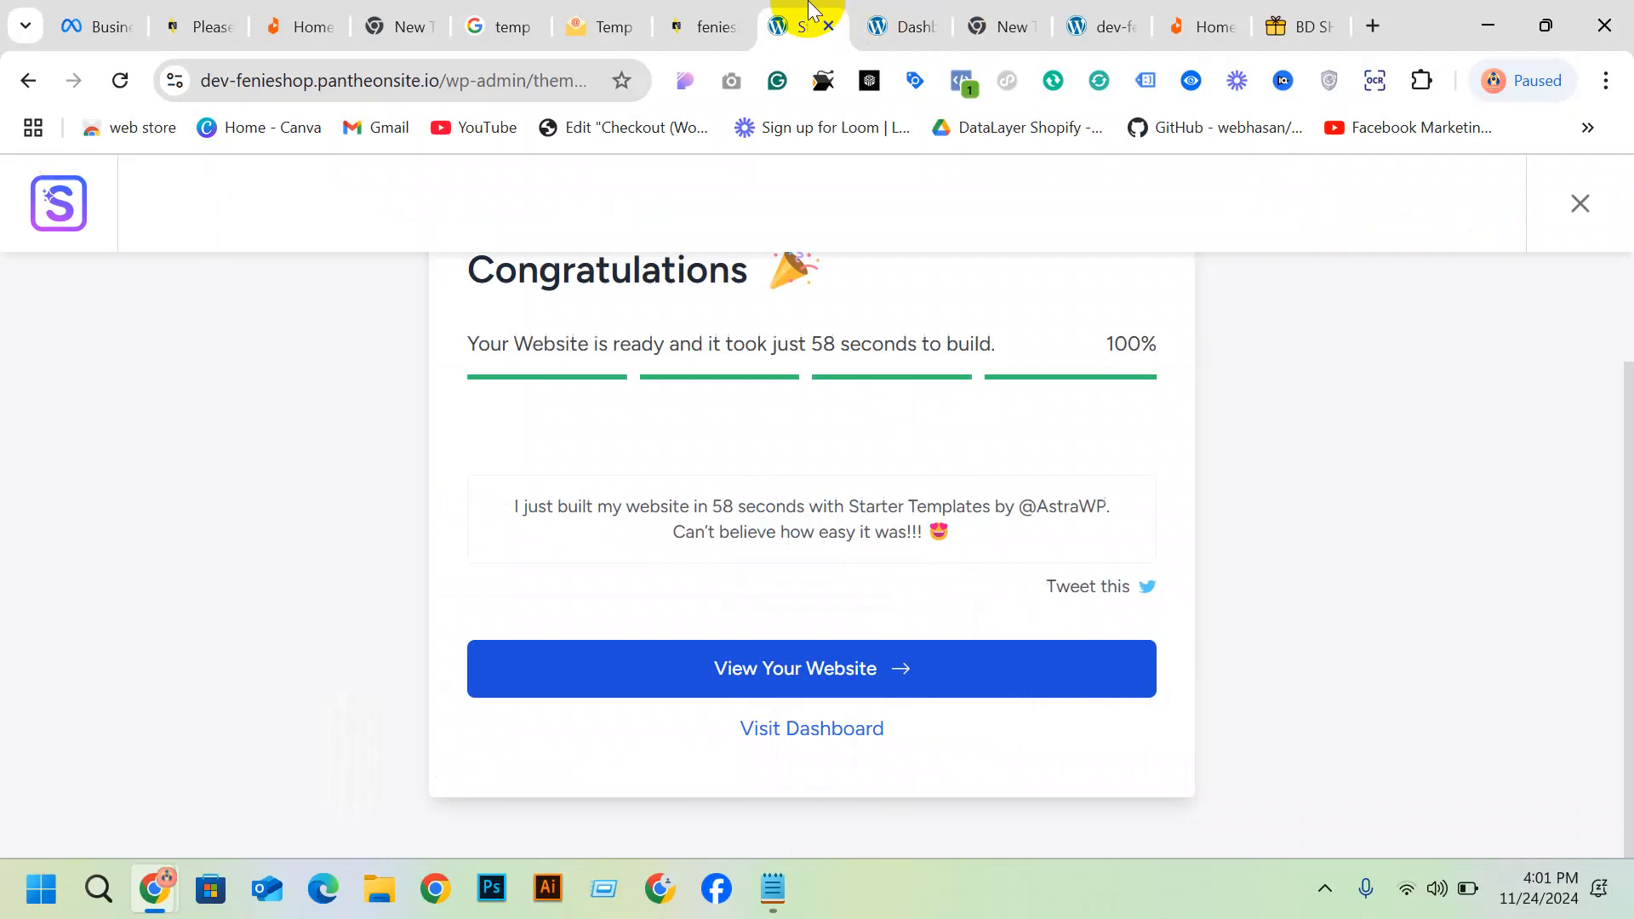
left_click(729, 20)
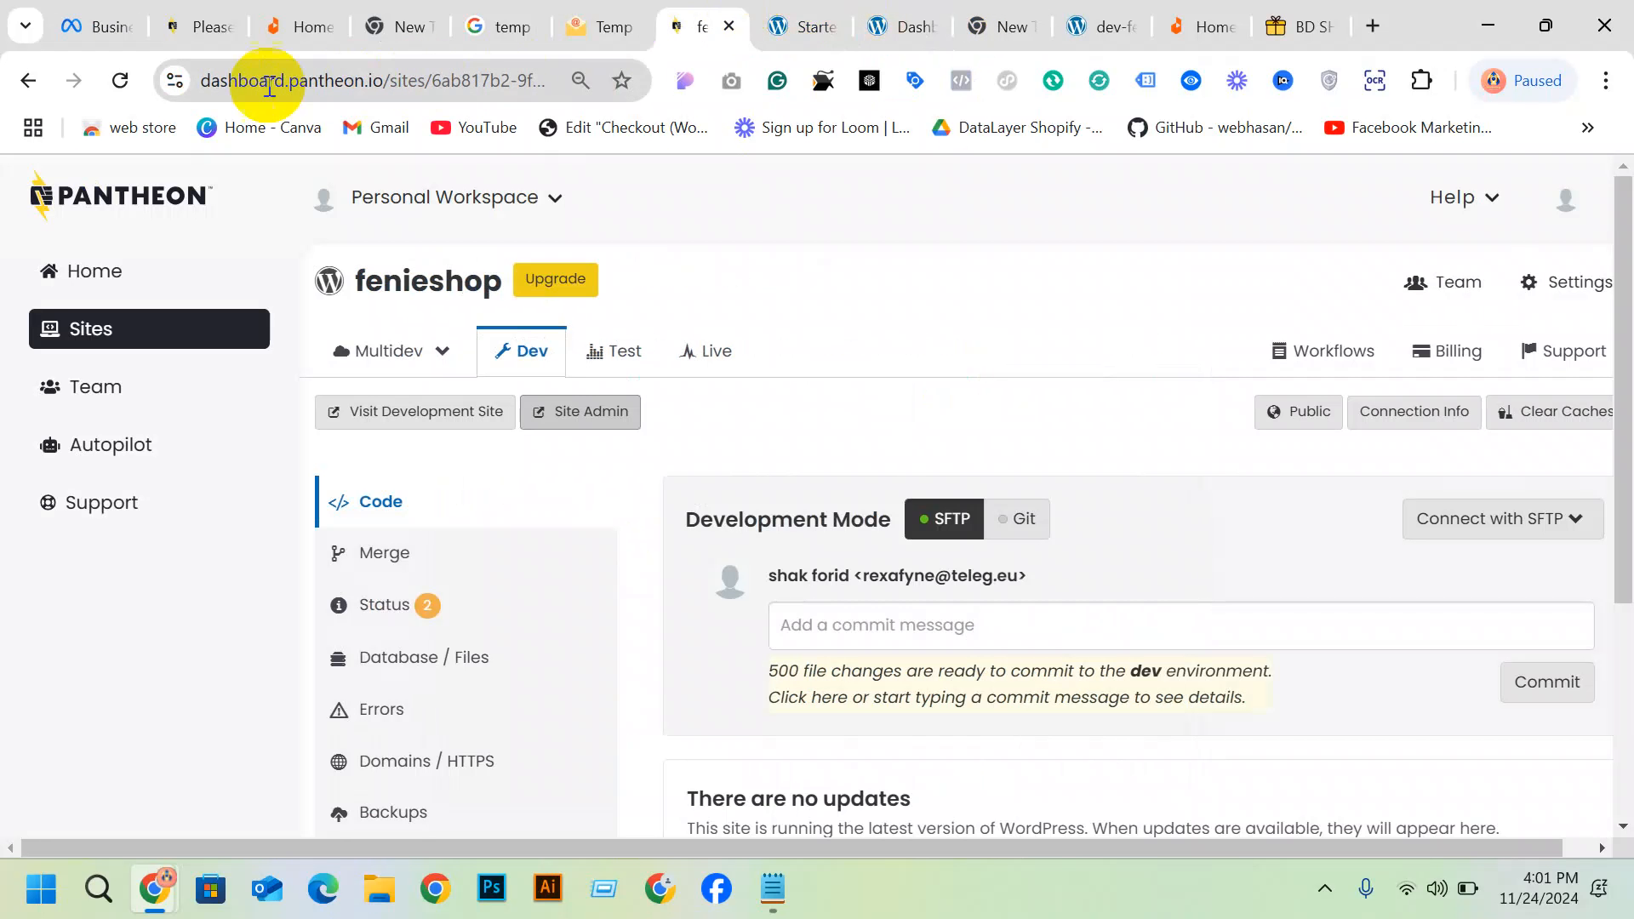
left_click(876, 11)
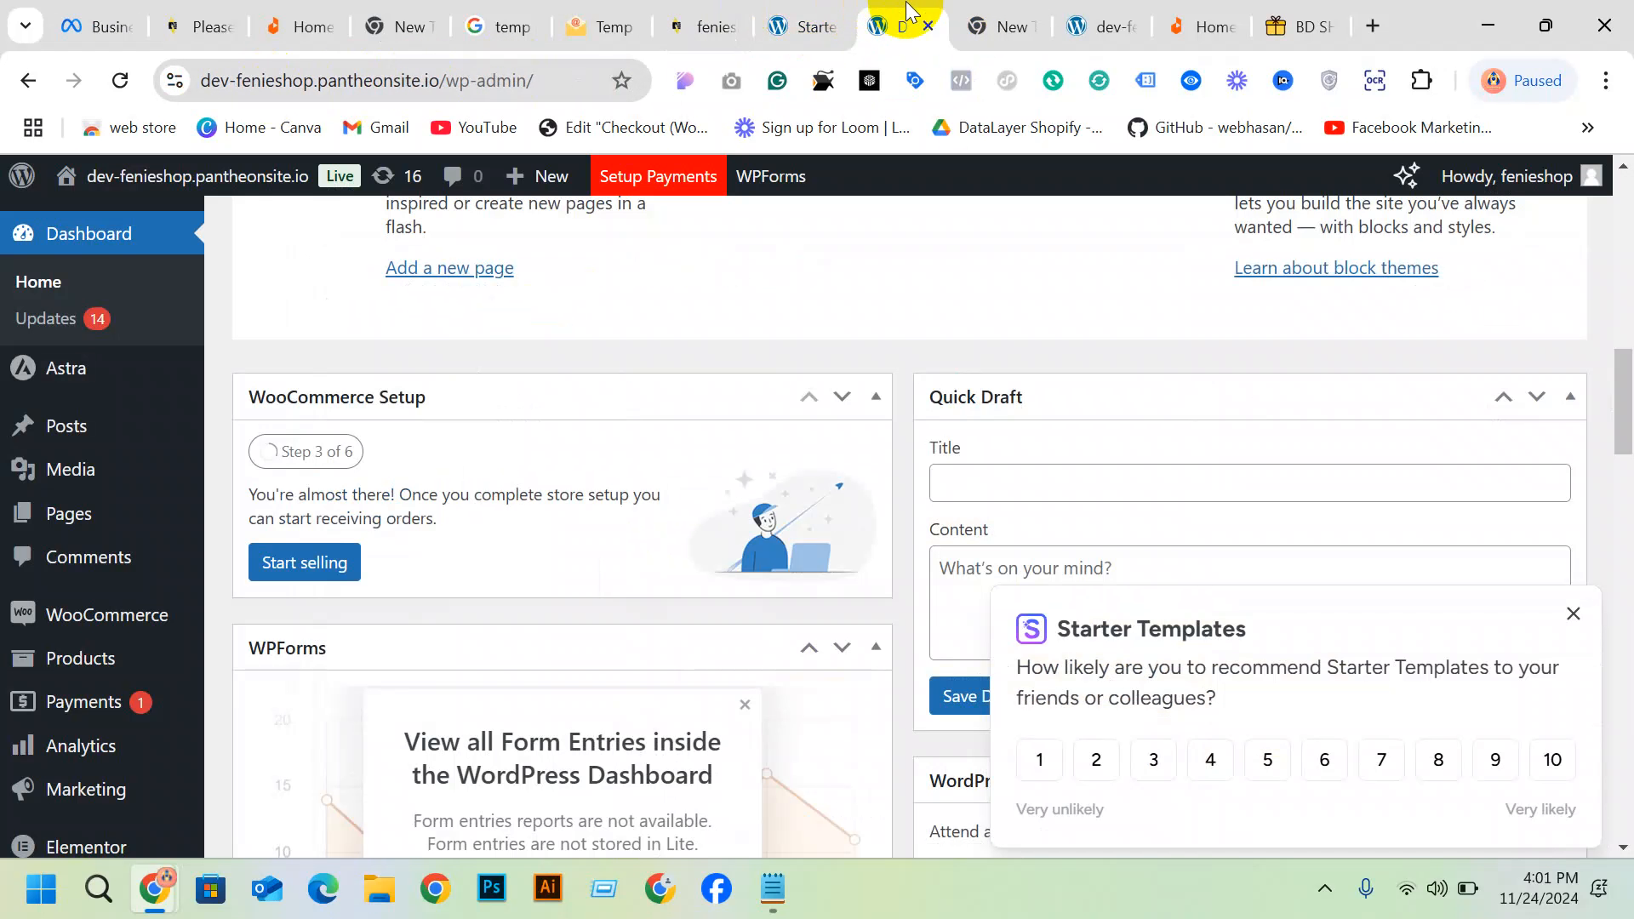
mouse_move(175, 175)
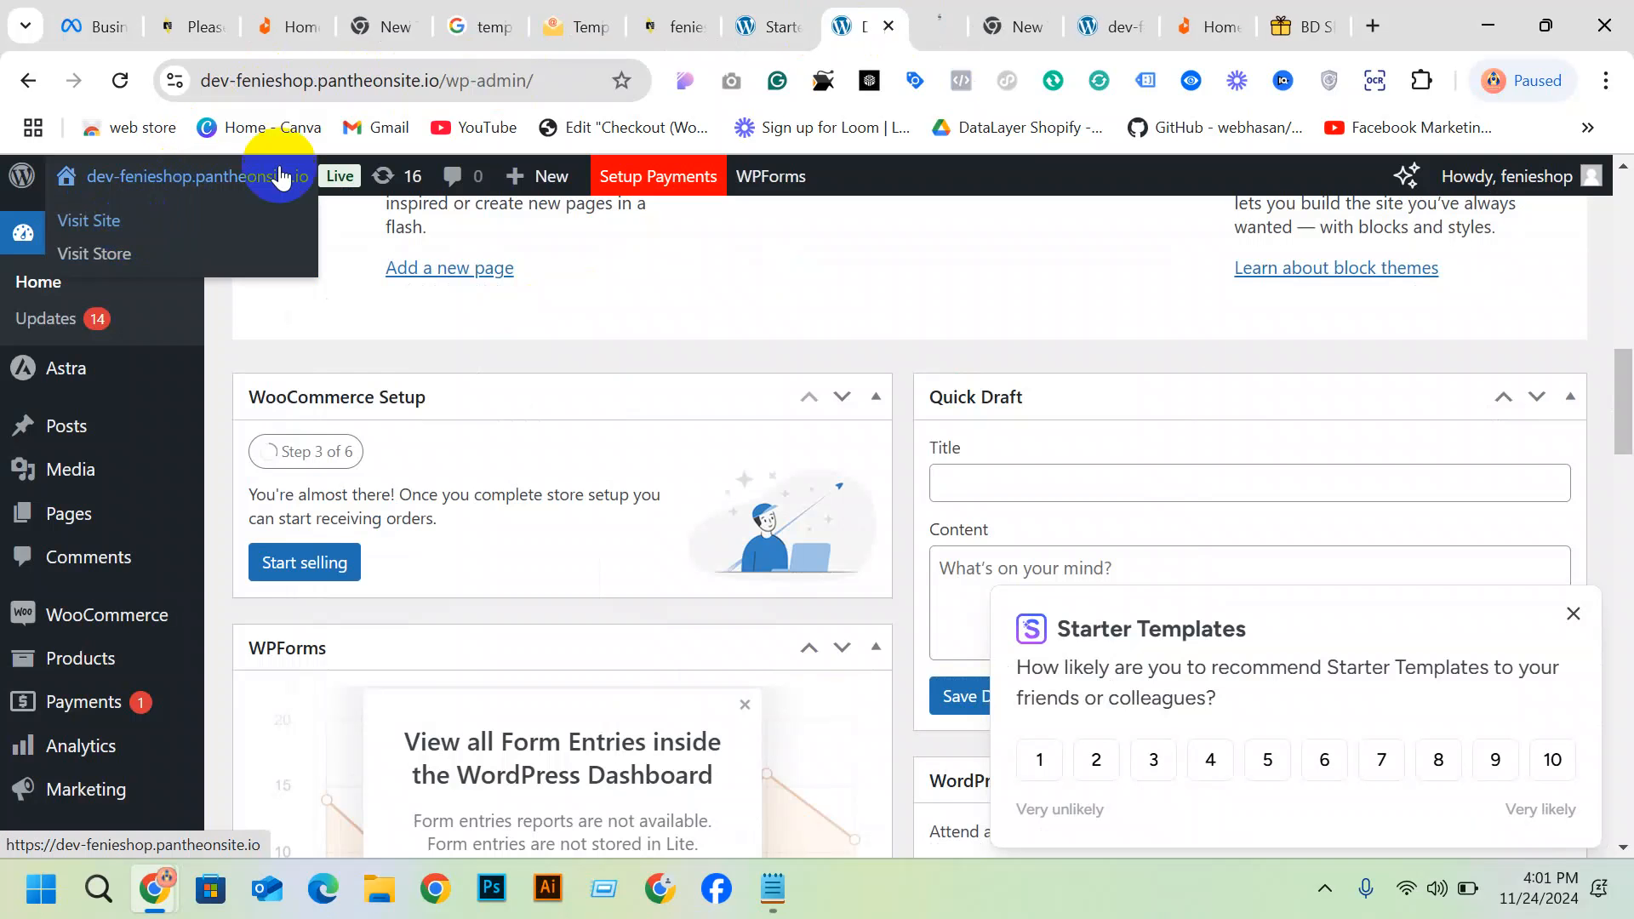
left_click(914, 22)
left_click(279, 81)
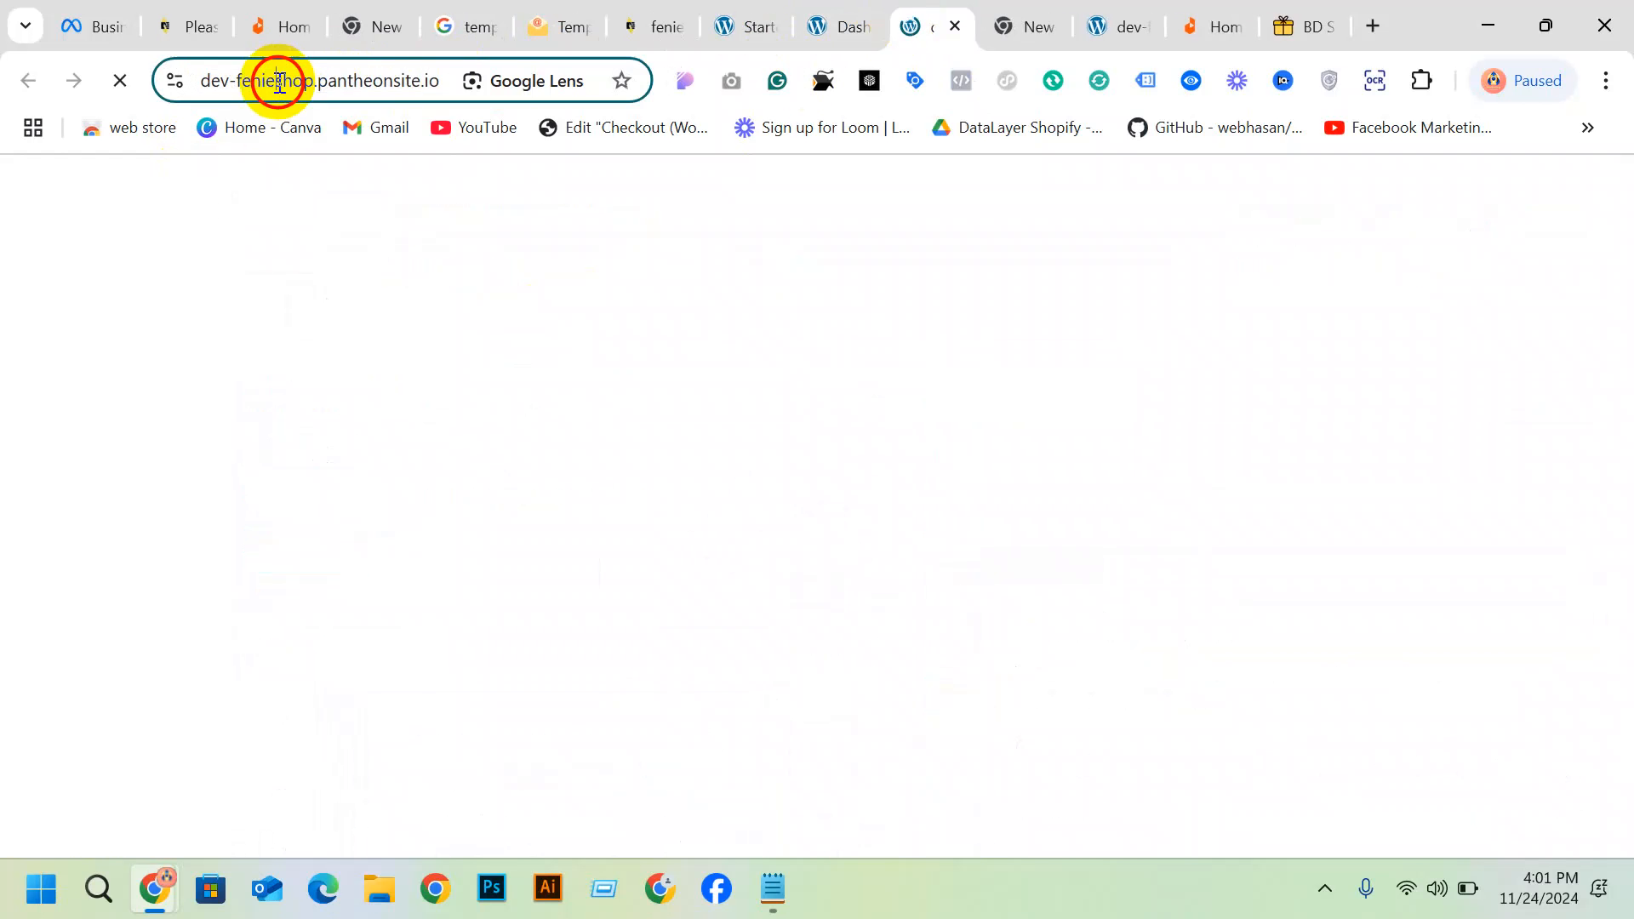
double_click(330, 82)
key("ctrl+c")
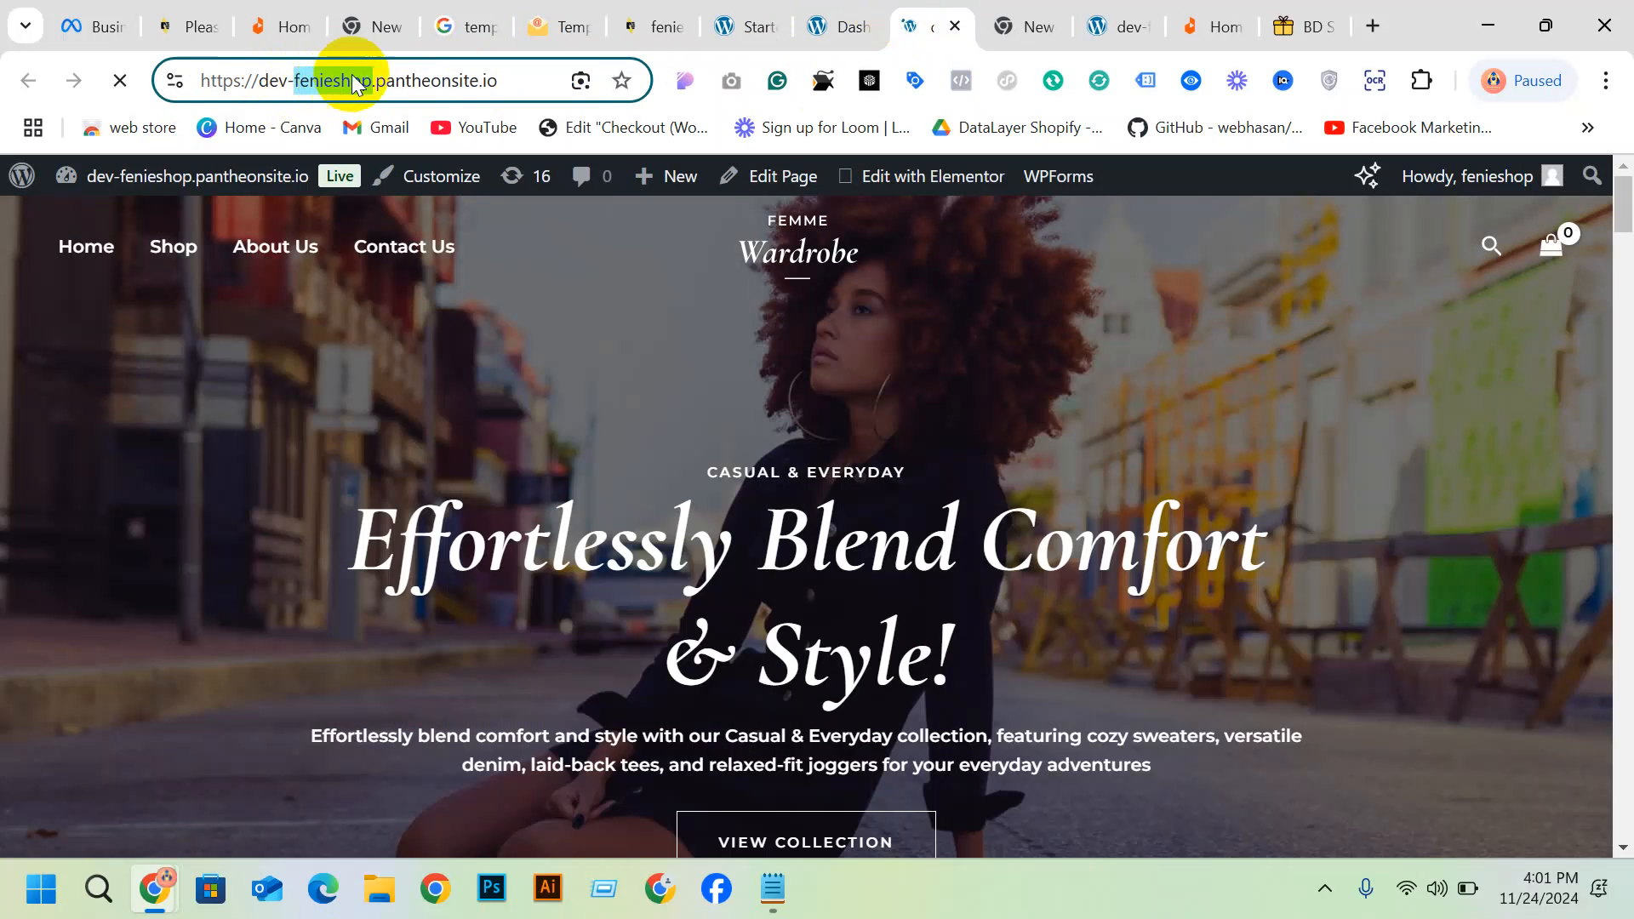
left_click(85, 24)
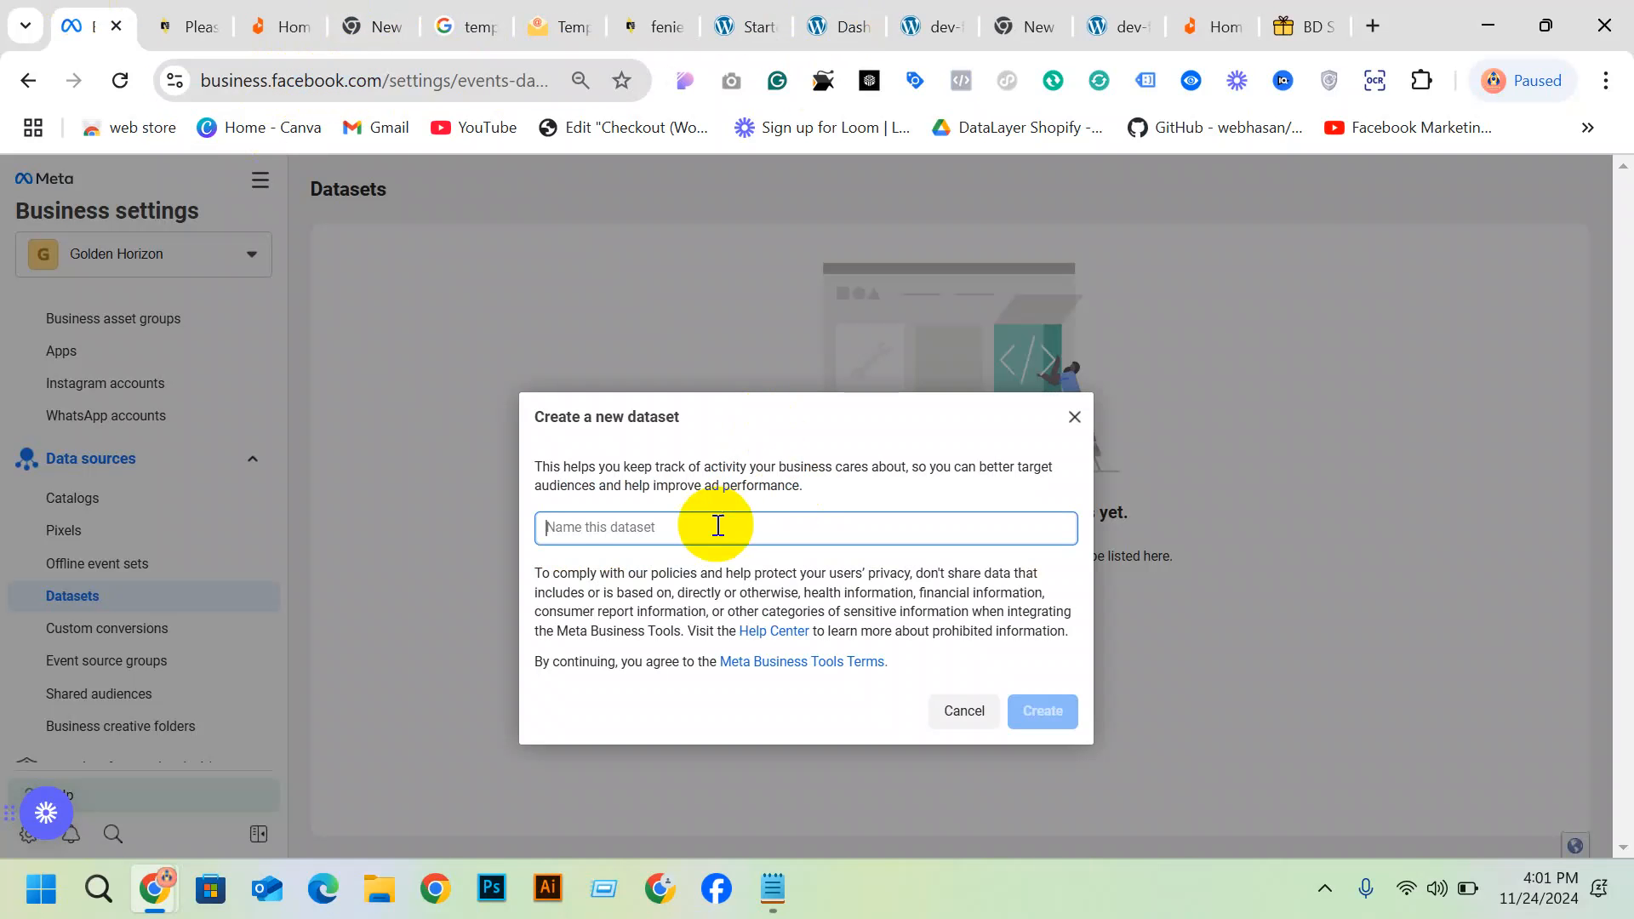
Create the 'fenieshop' dataset and compare the Pixel-only and Pixel plus Conversions API options
key("ctrl+v")
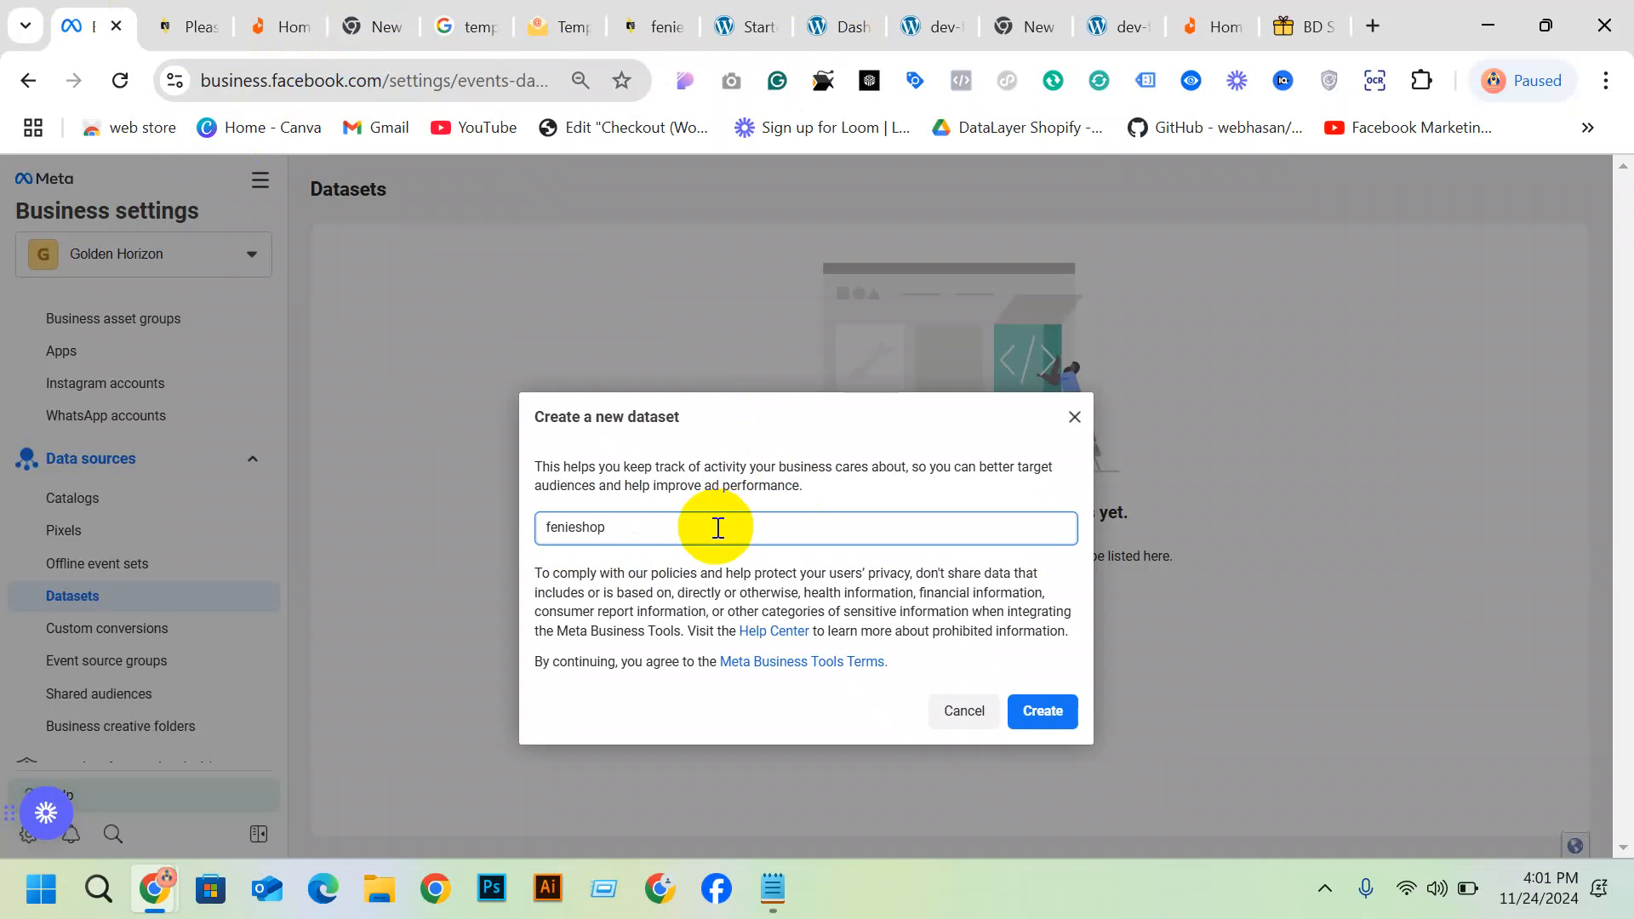
left_click(1038, 715)
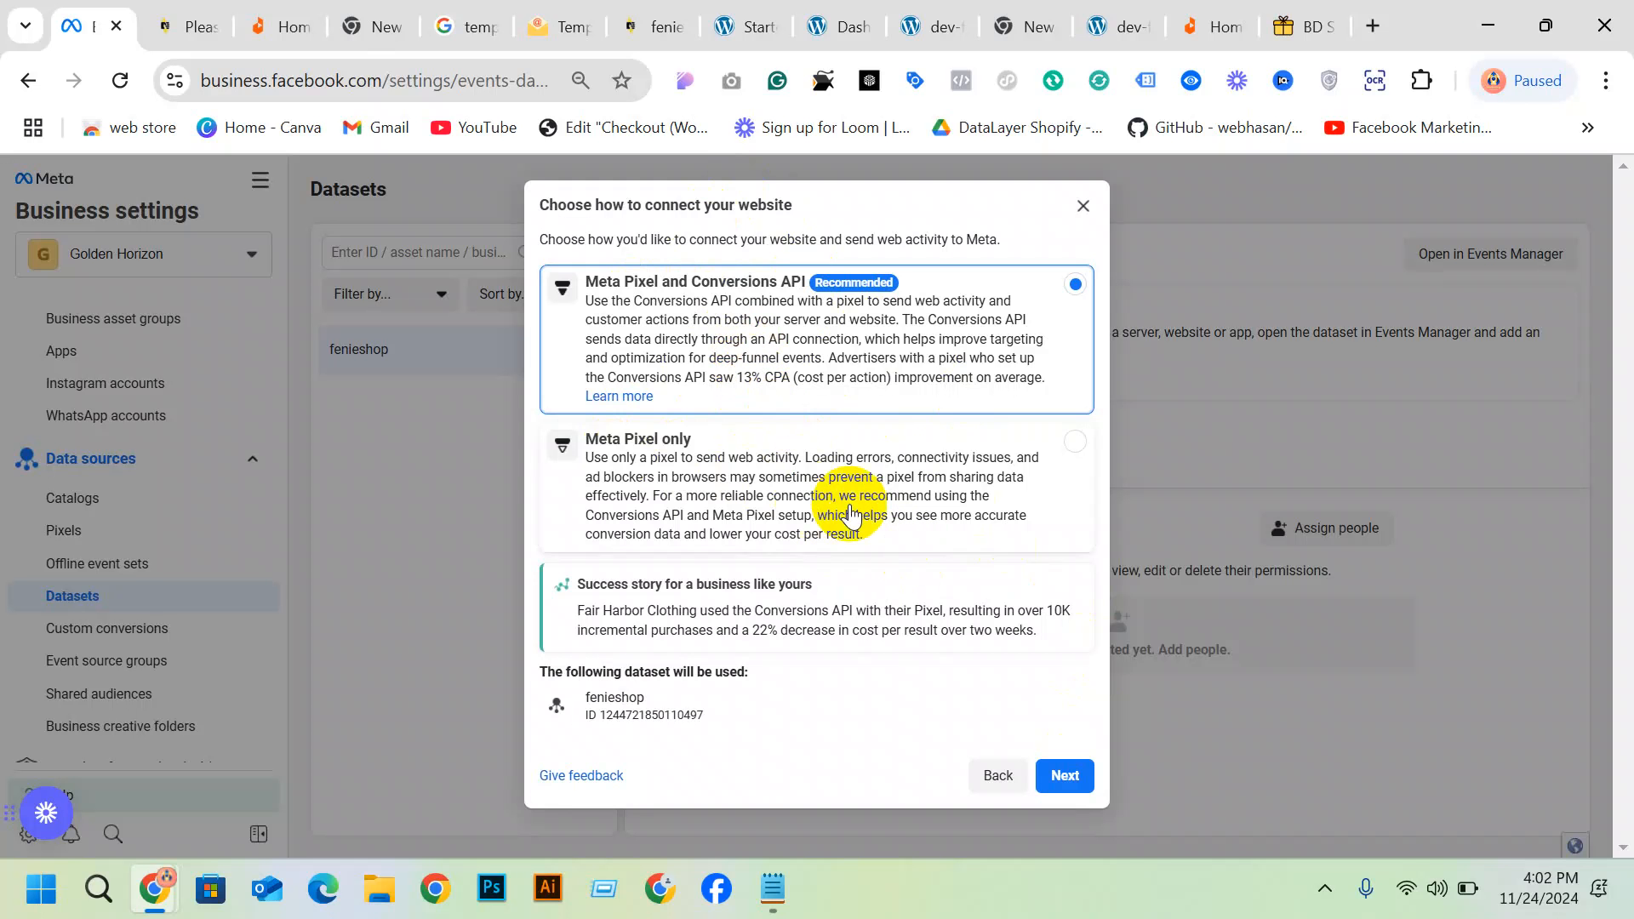
left_click(962, 504)
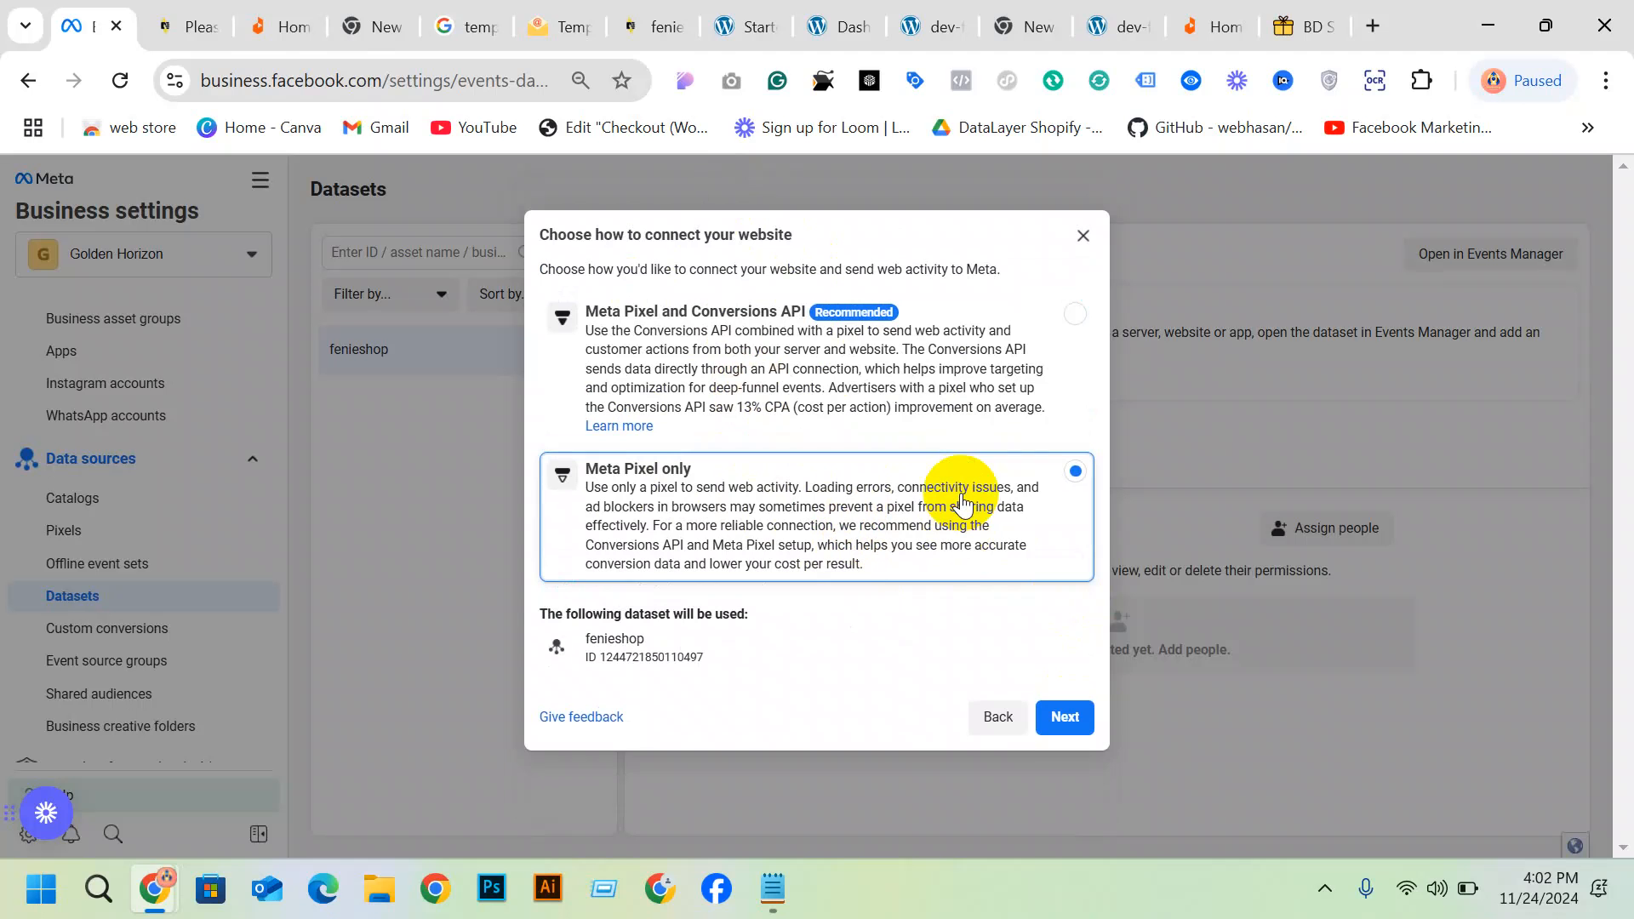
left_click(923, 375)
left_click(948, 506)
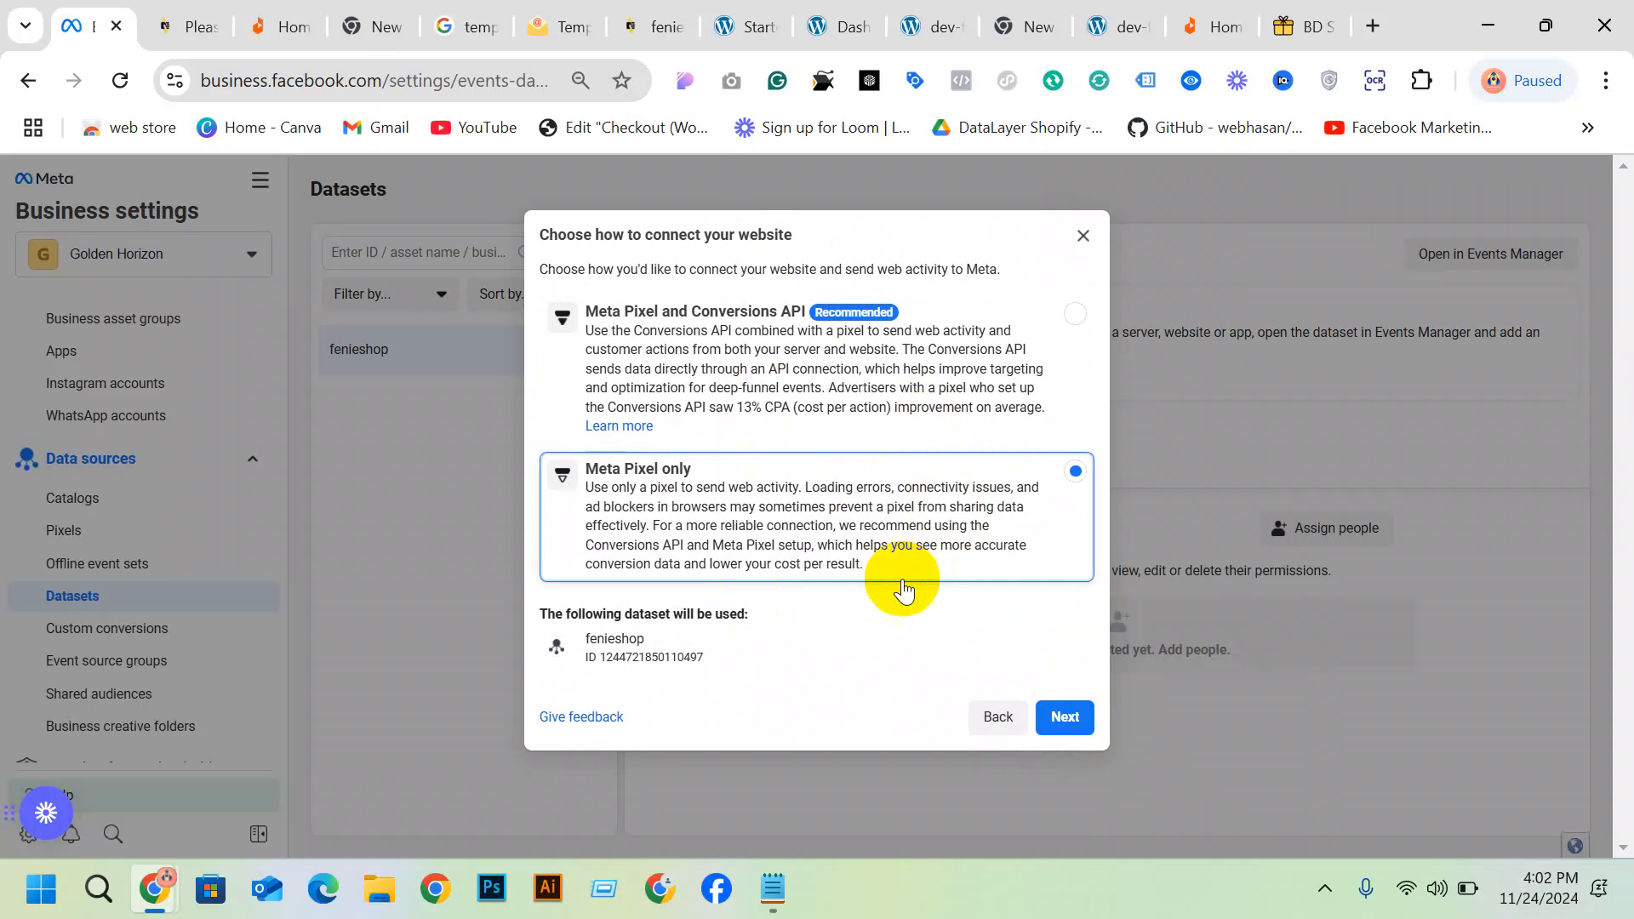
Connect with Meta Pixel and Conversions API and choose to install the code manually
left_click(881, 367)
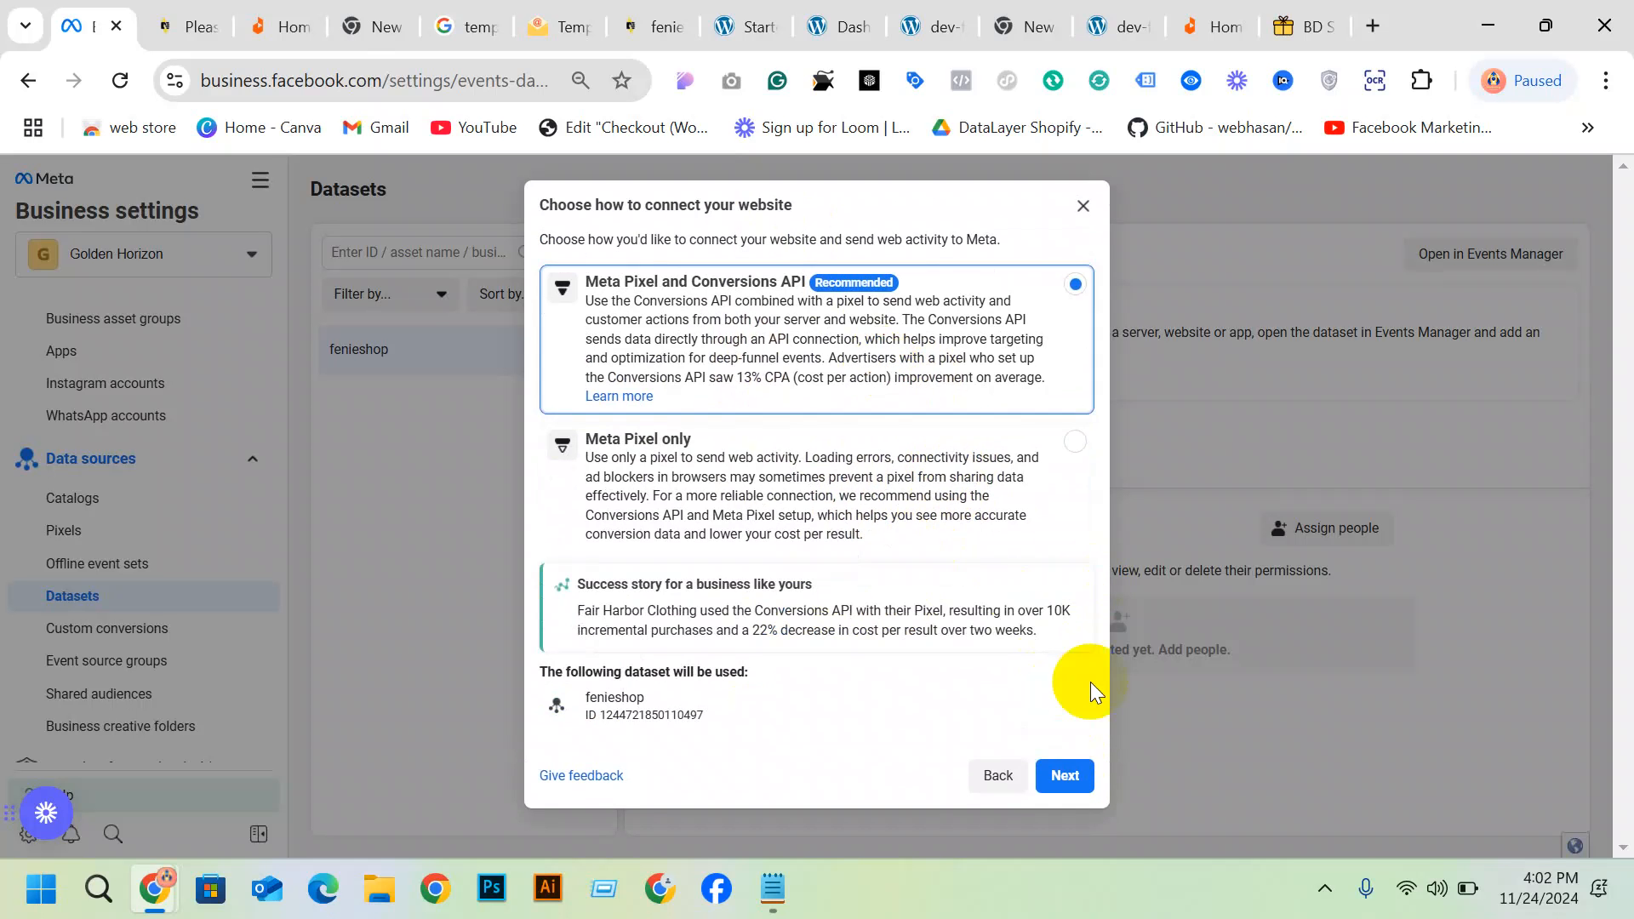
left_click(1063, 775)
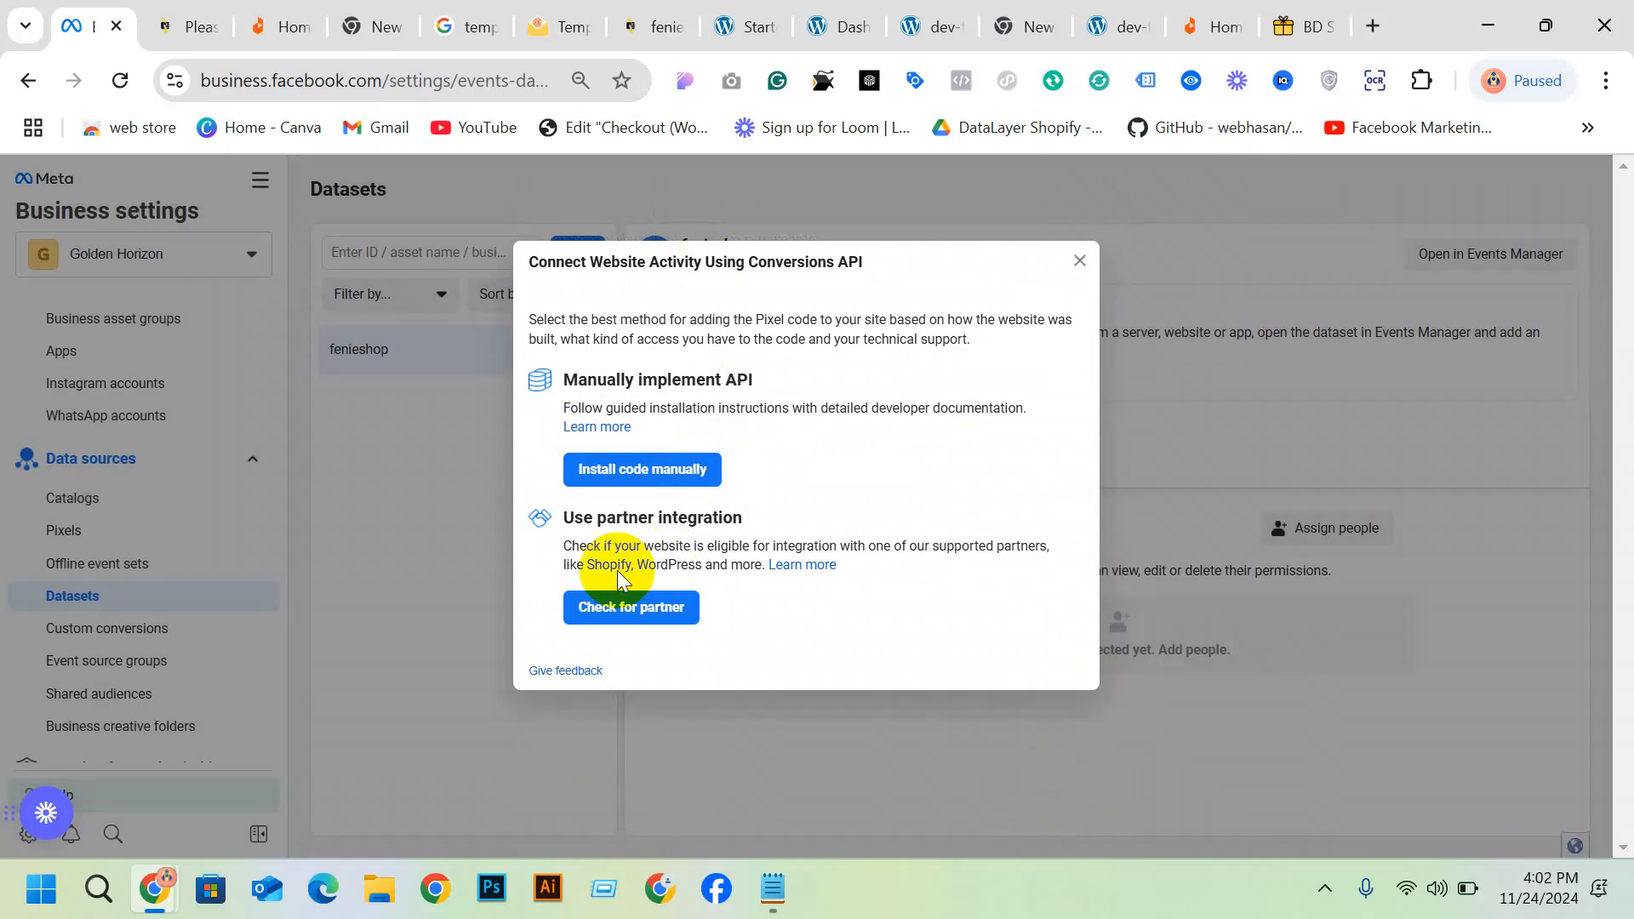
left_click(630, 473)
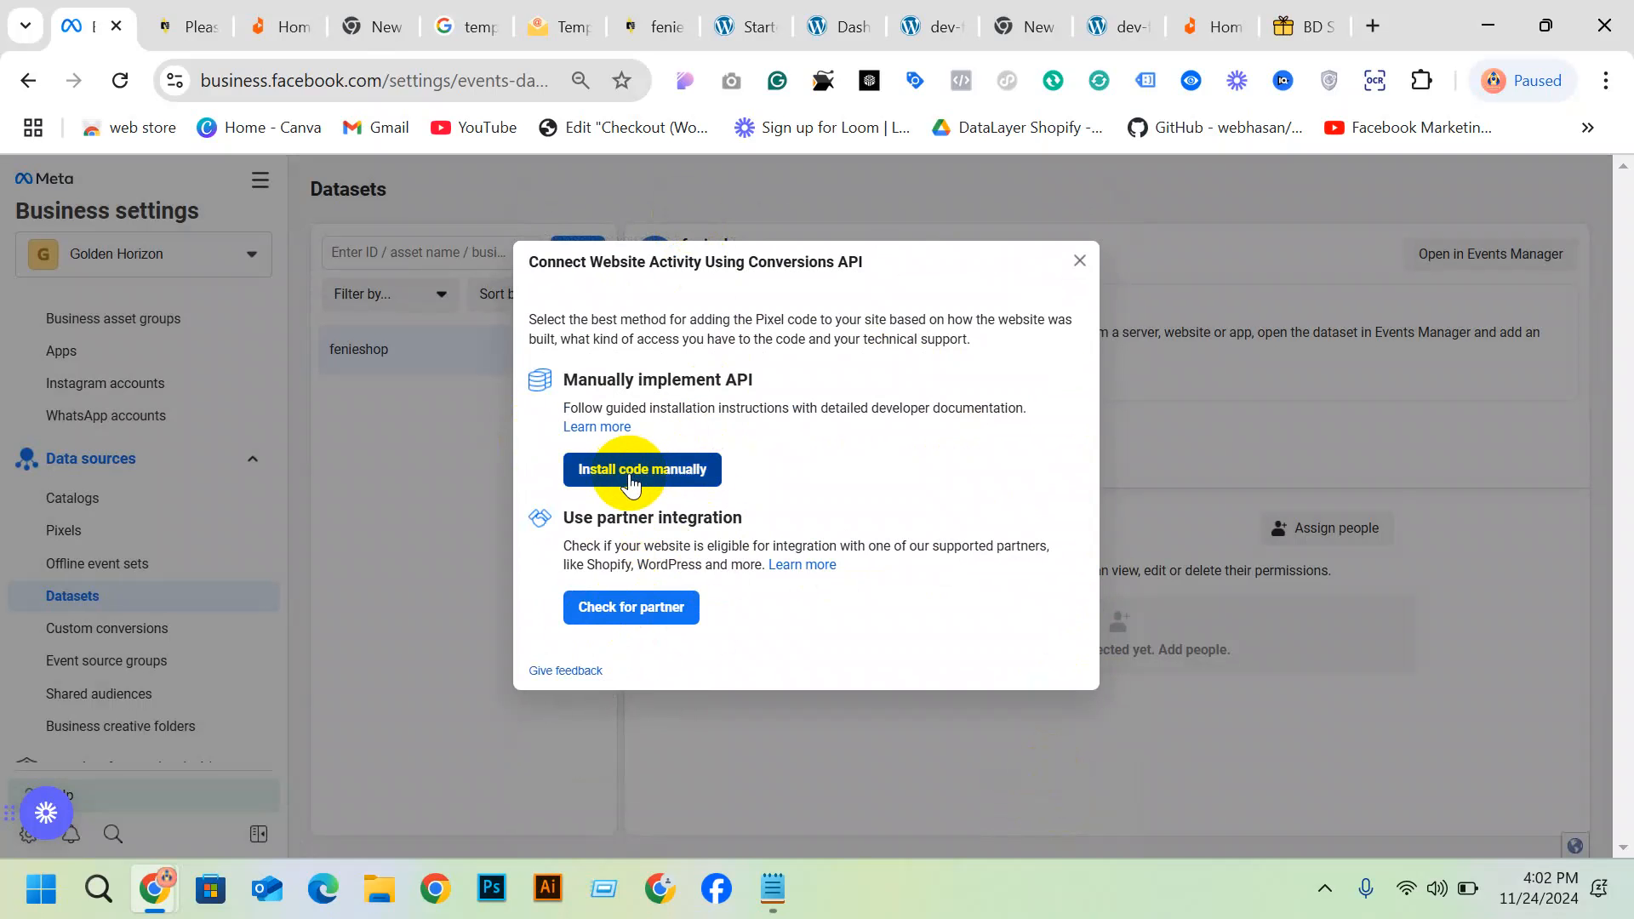
scroll(1132, 593, "down", 4)
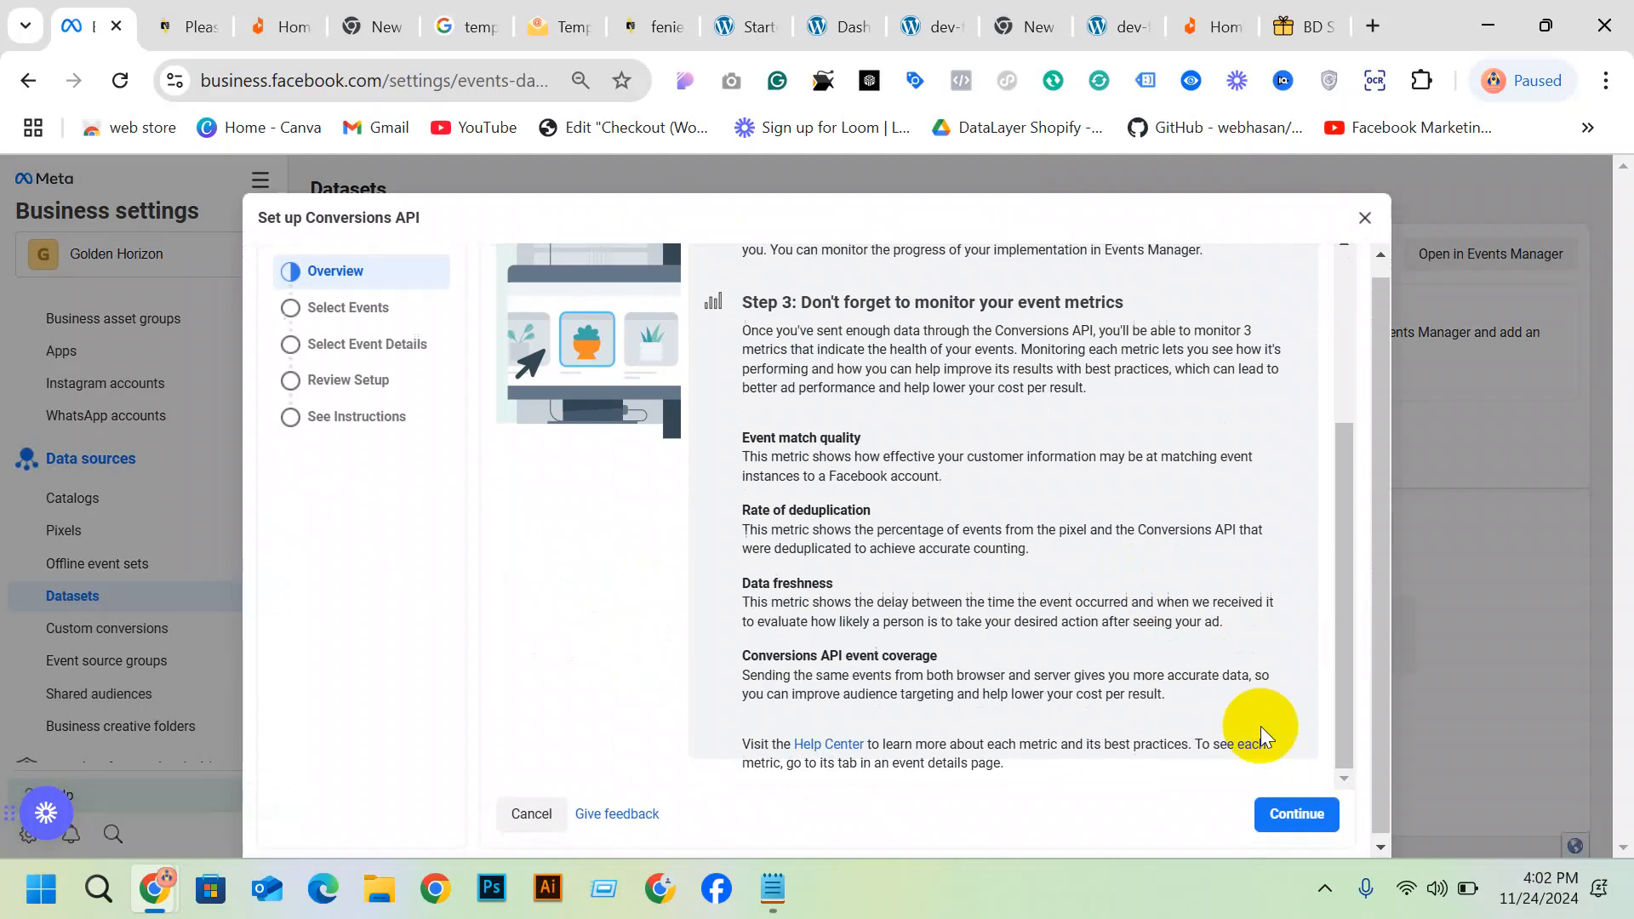
Continue to event selection and tick View Content and Search
left_click(1289, 815)
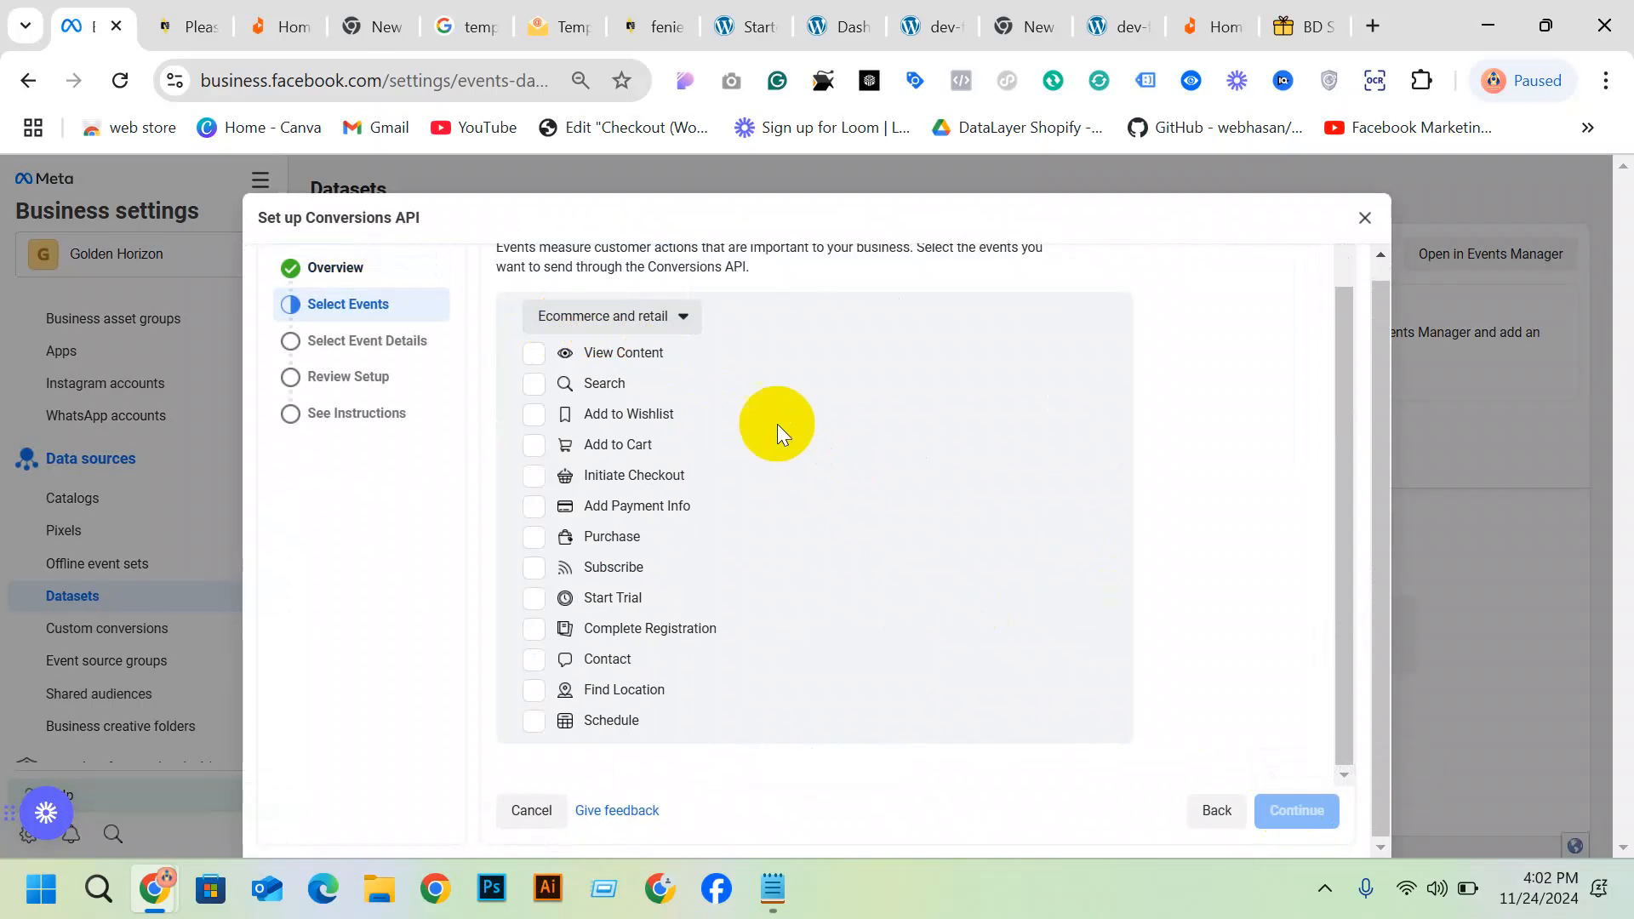
left_click(530, 356)
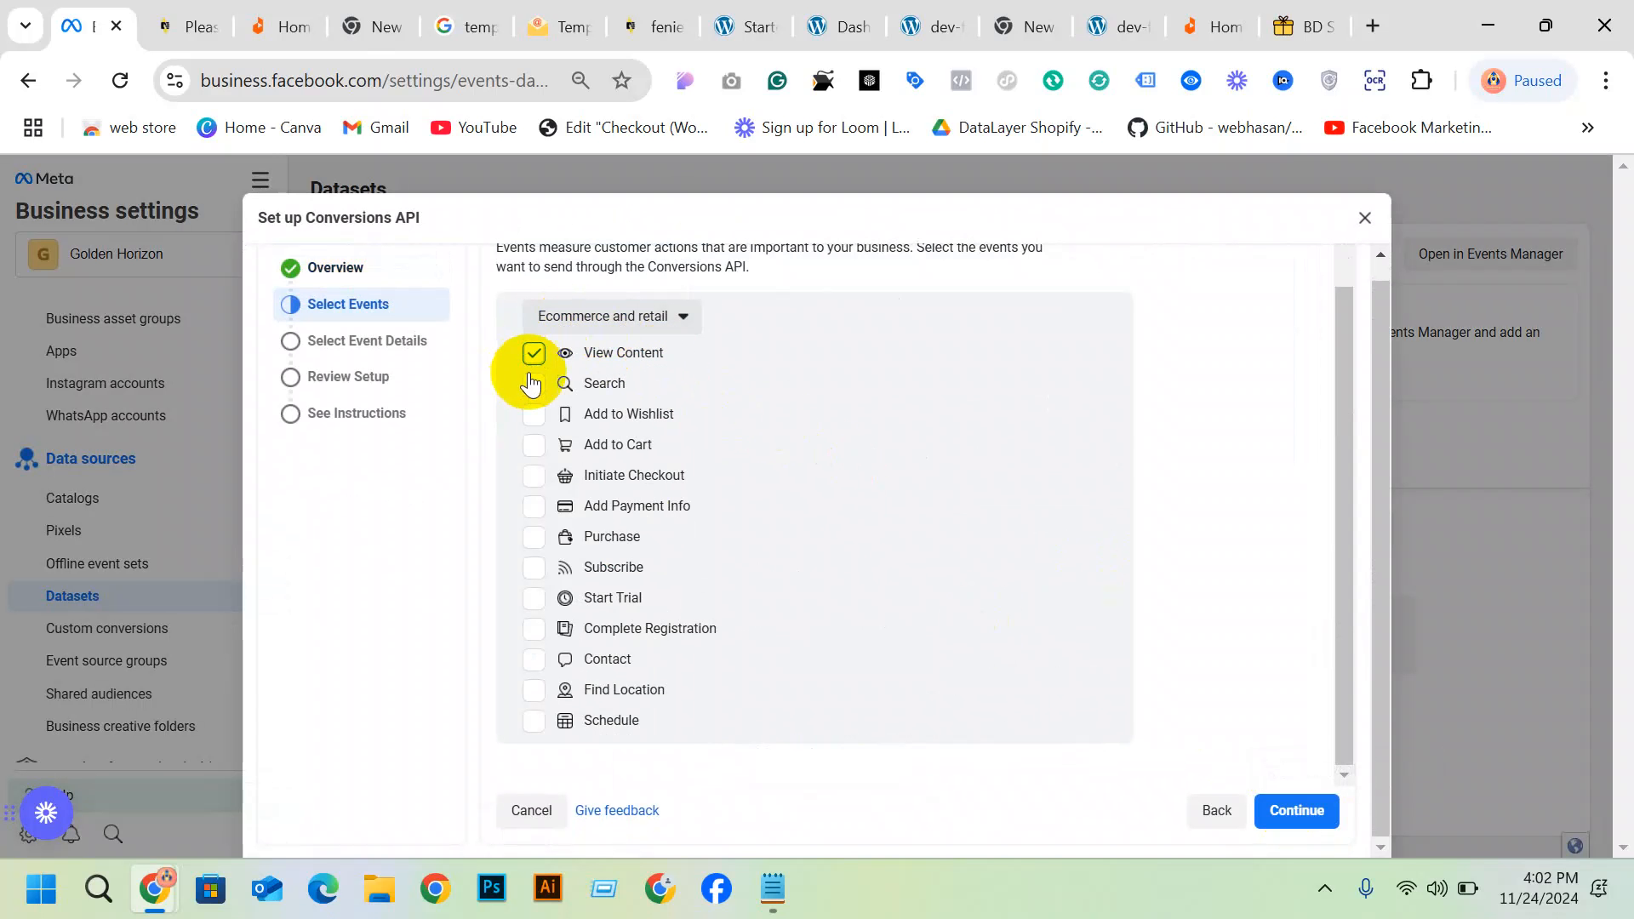
left_click(533, 384)
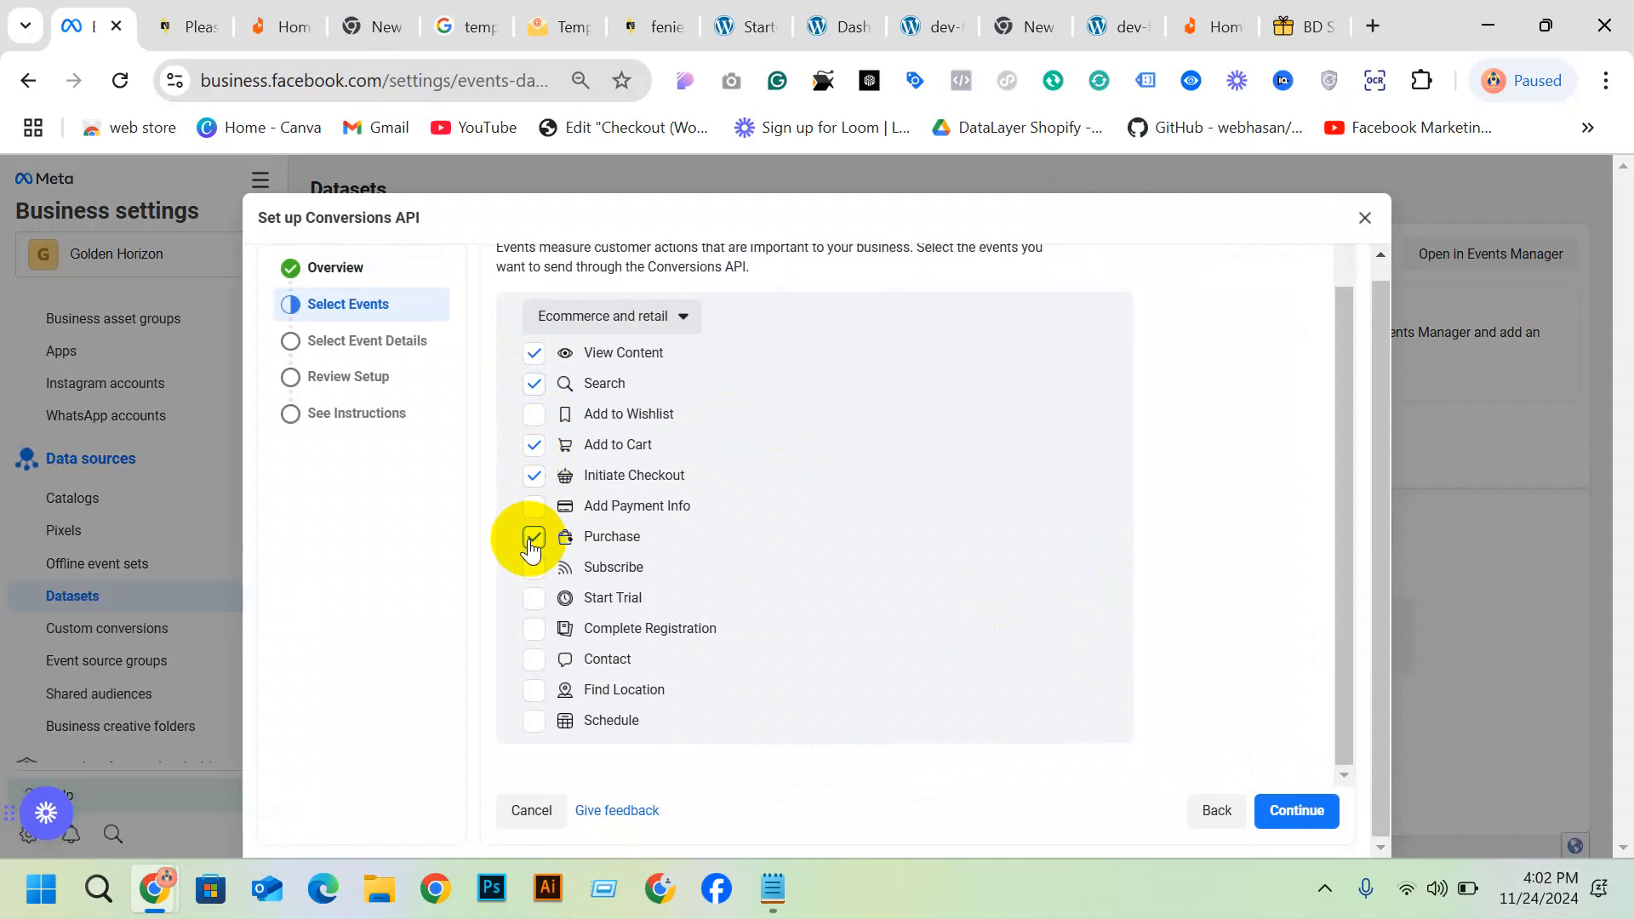
Add Complete Registration from the Real estate category, then return to Ecommerce and retail
left_click(647, 317)
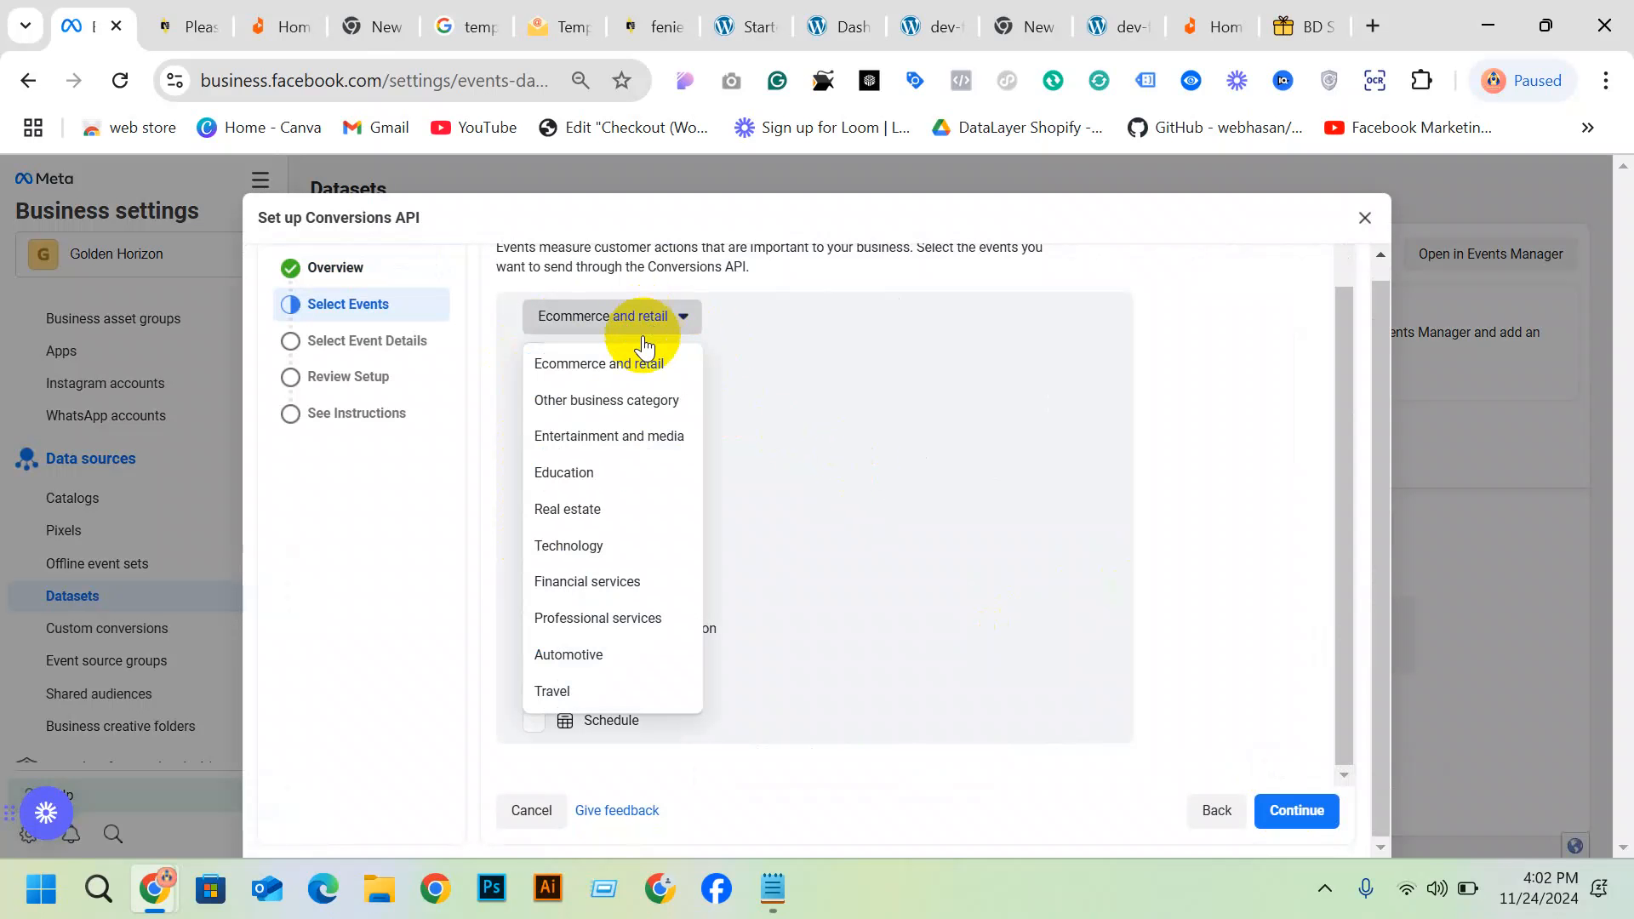
left_click(582, 512)
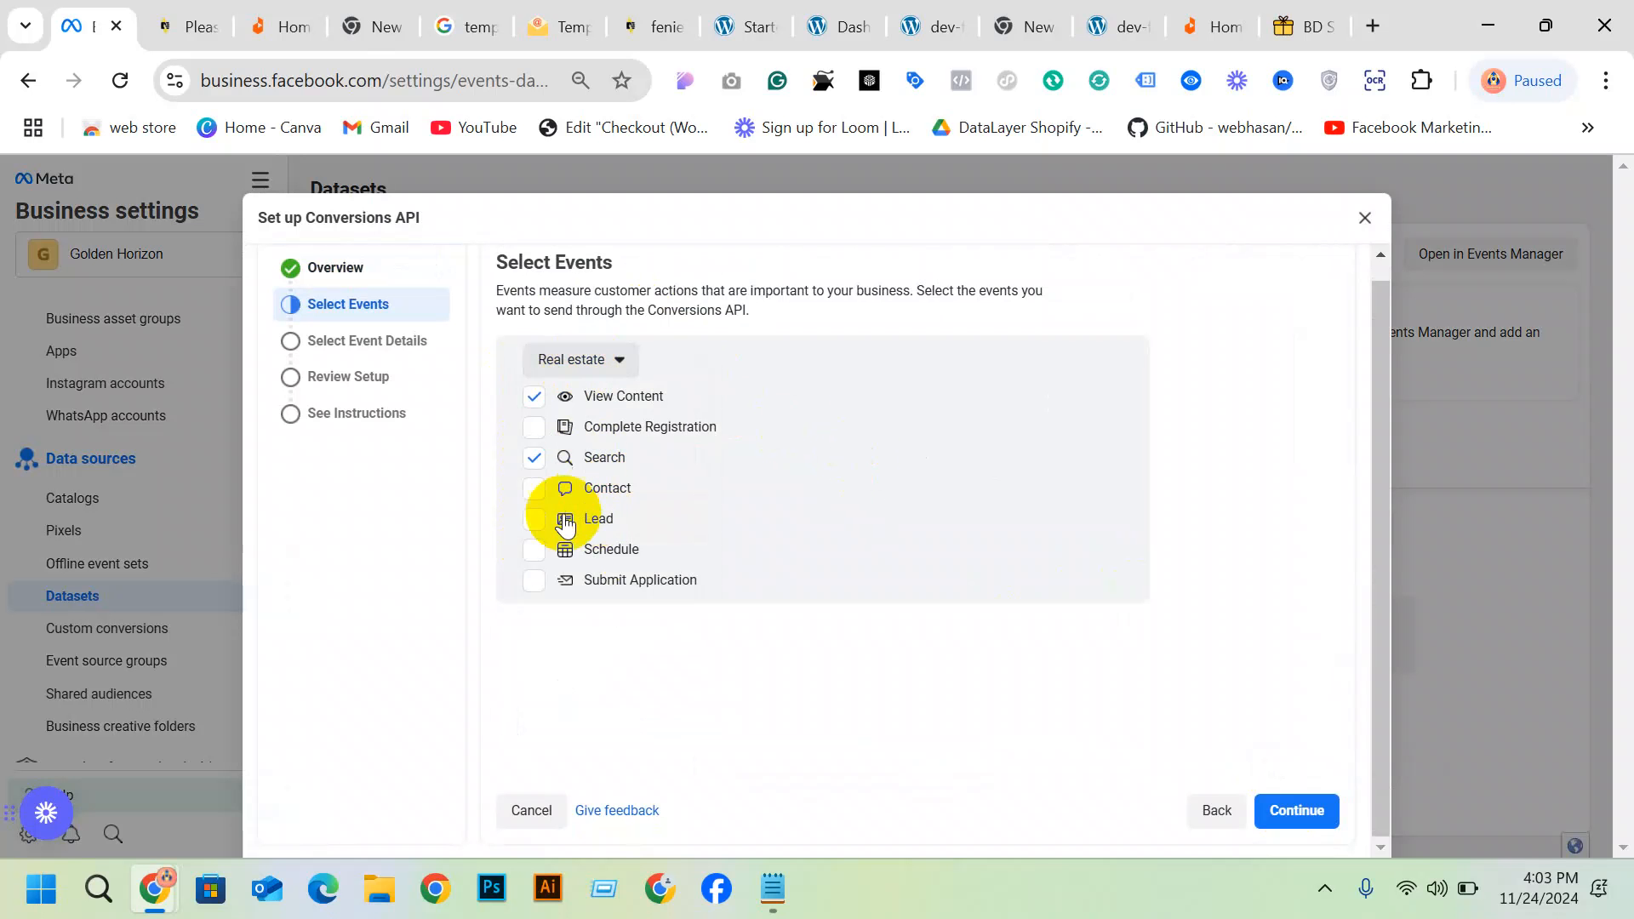
left_click(536, 430)
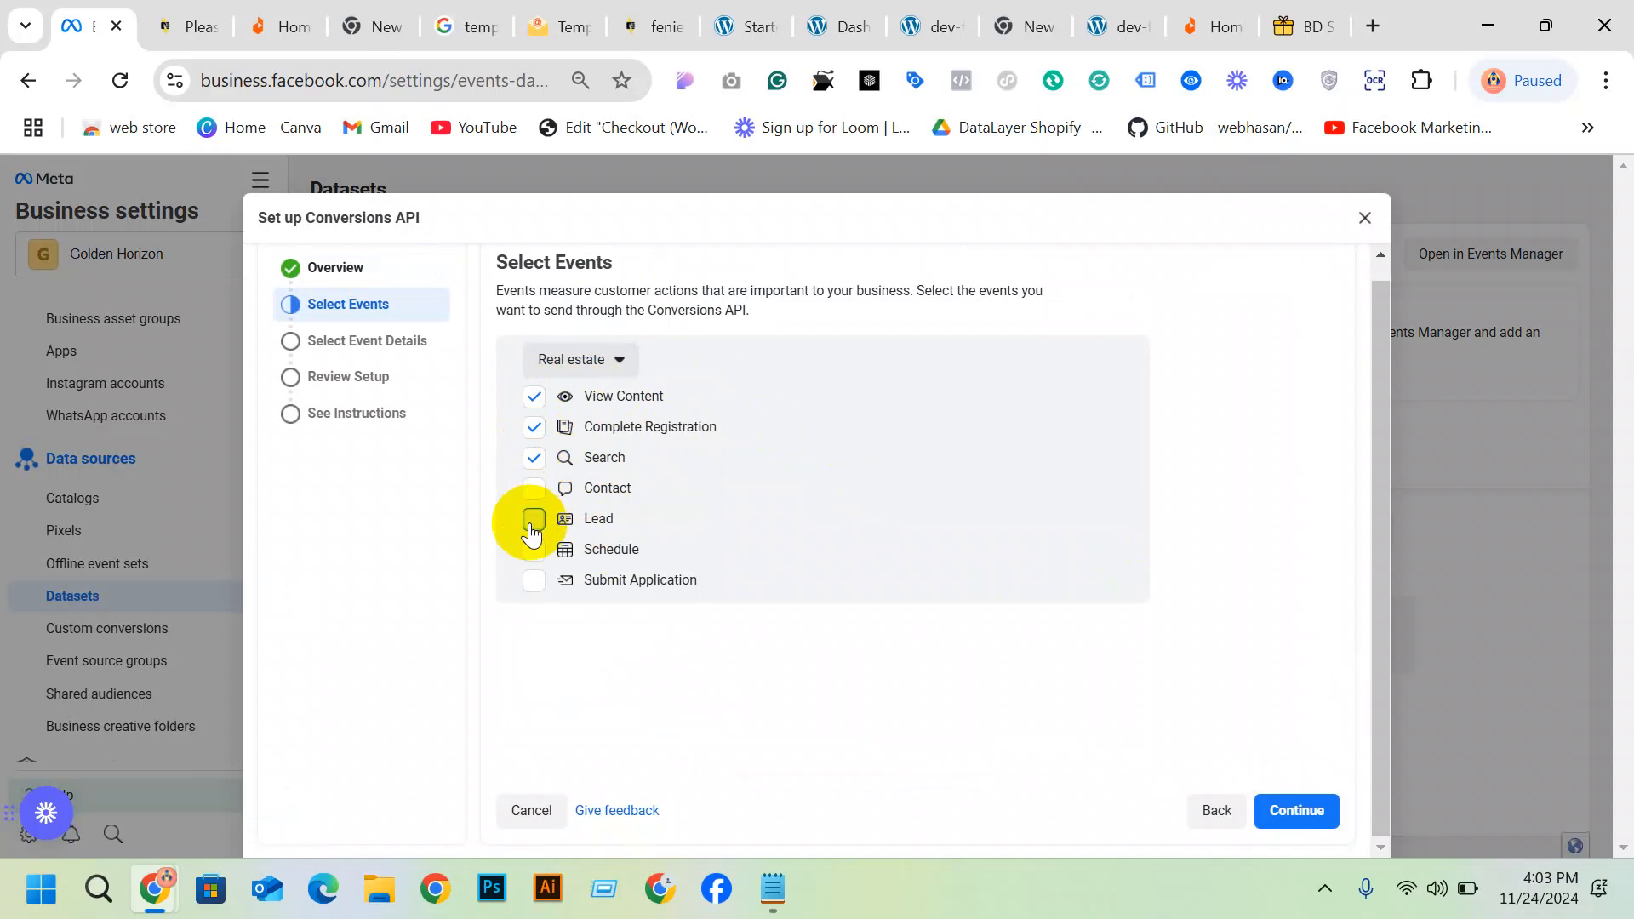
left_click(566, 359)
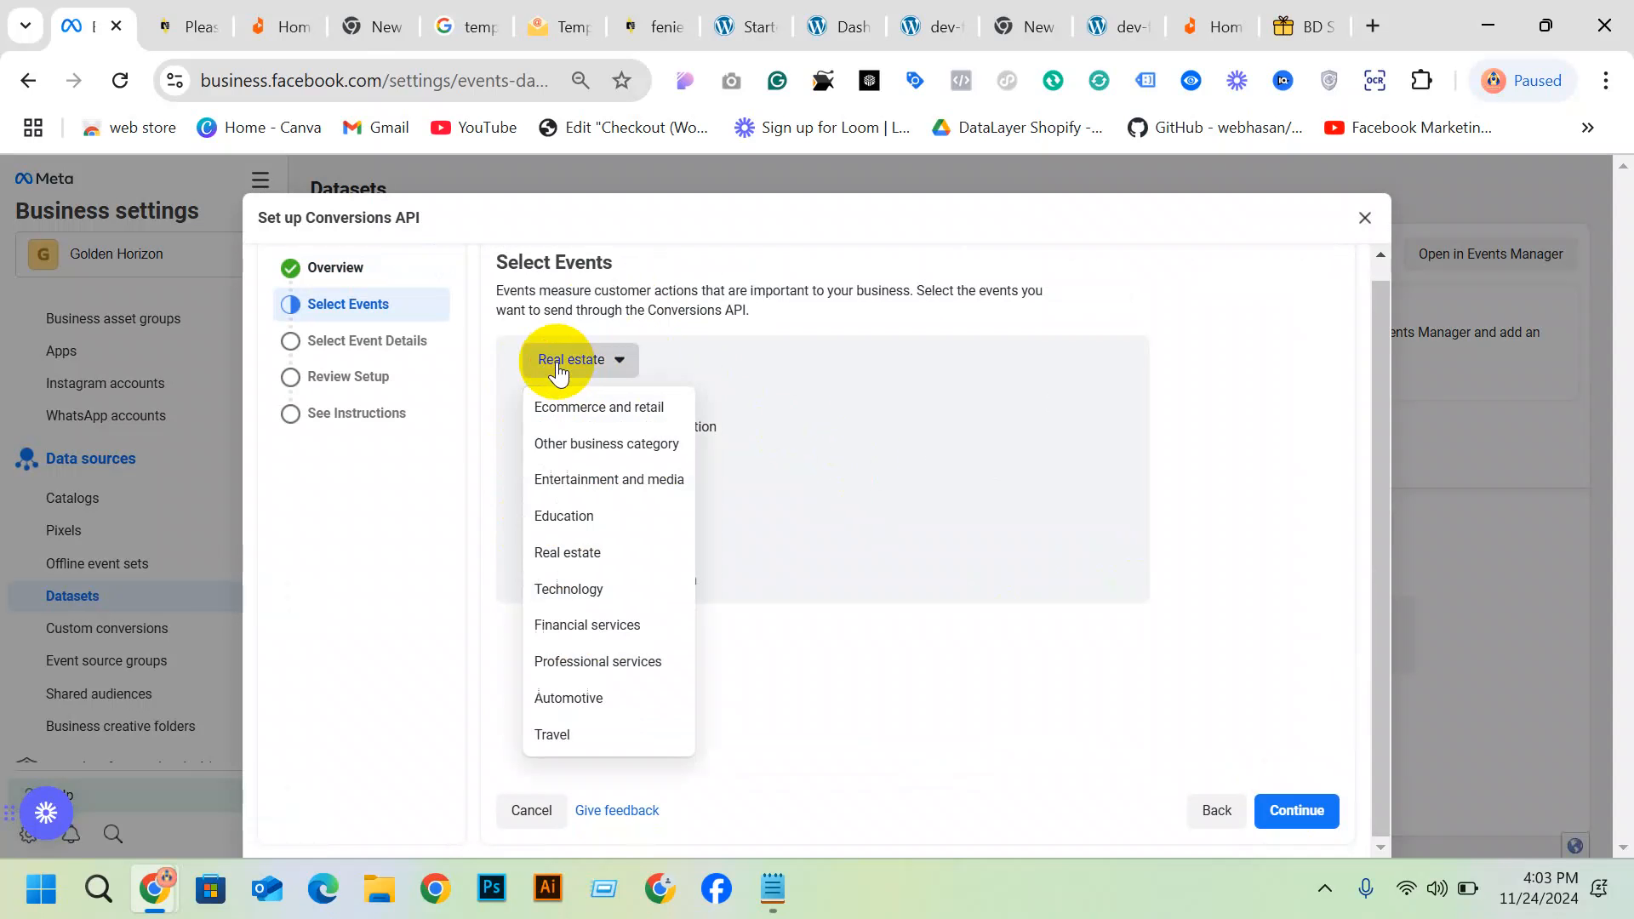
left_click(631, 412)
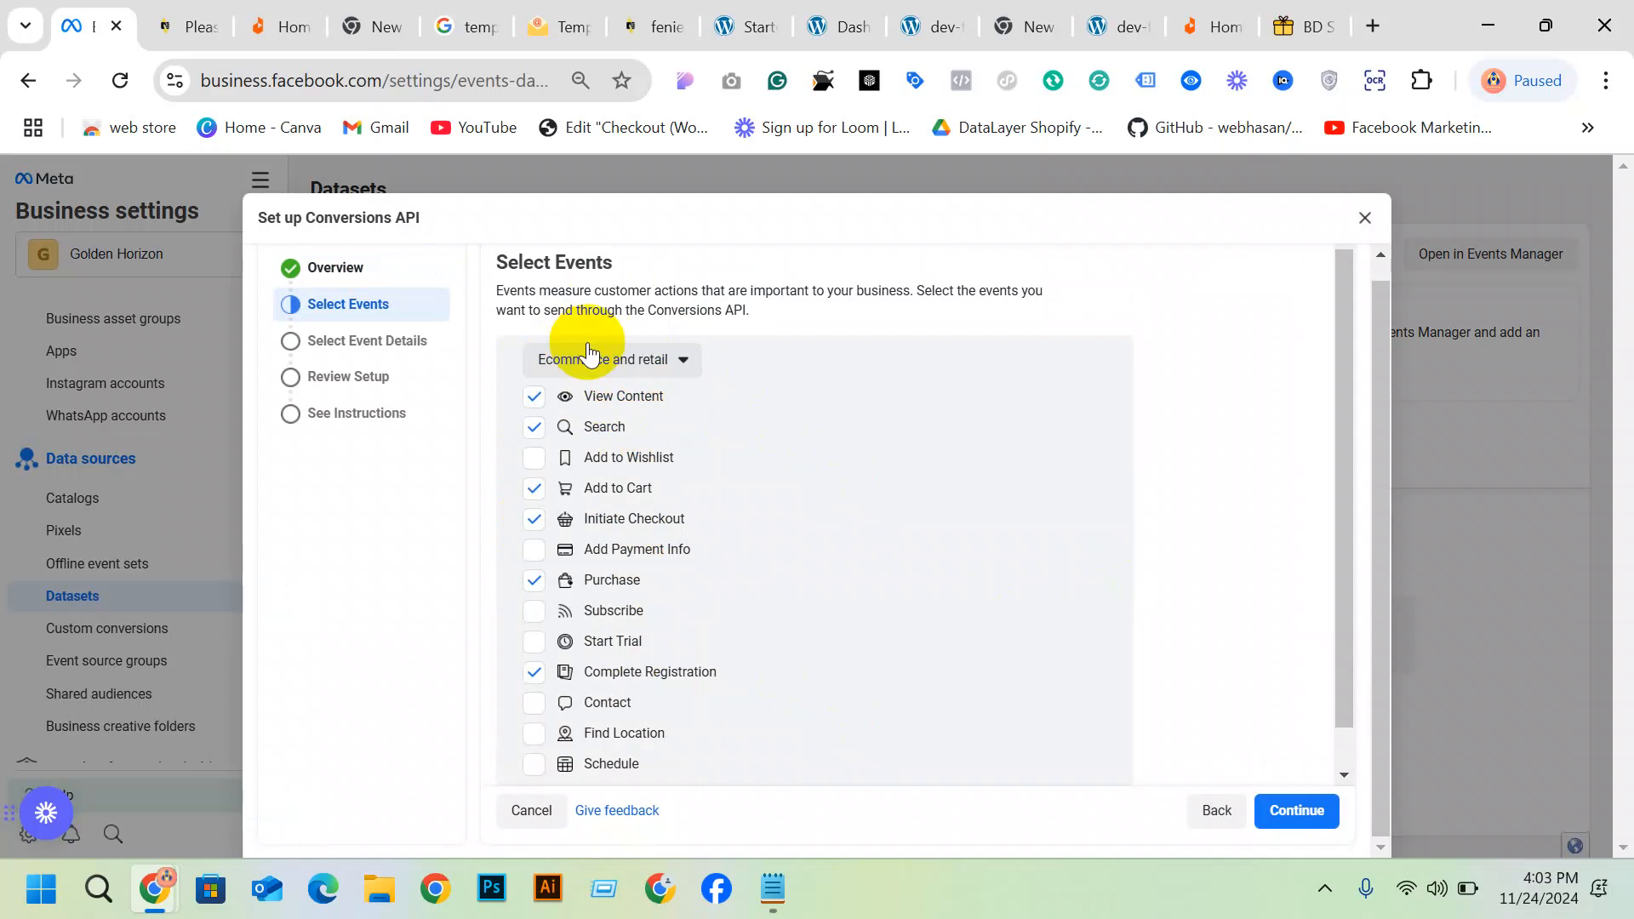
left_click(1336, 10)
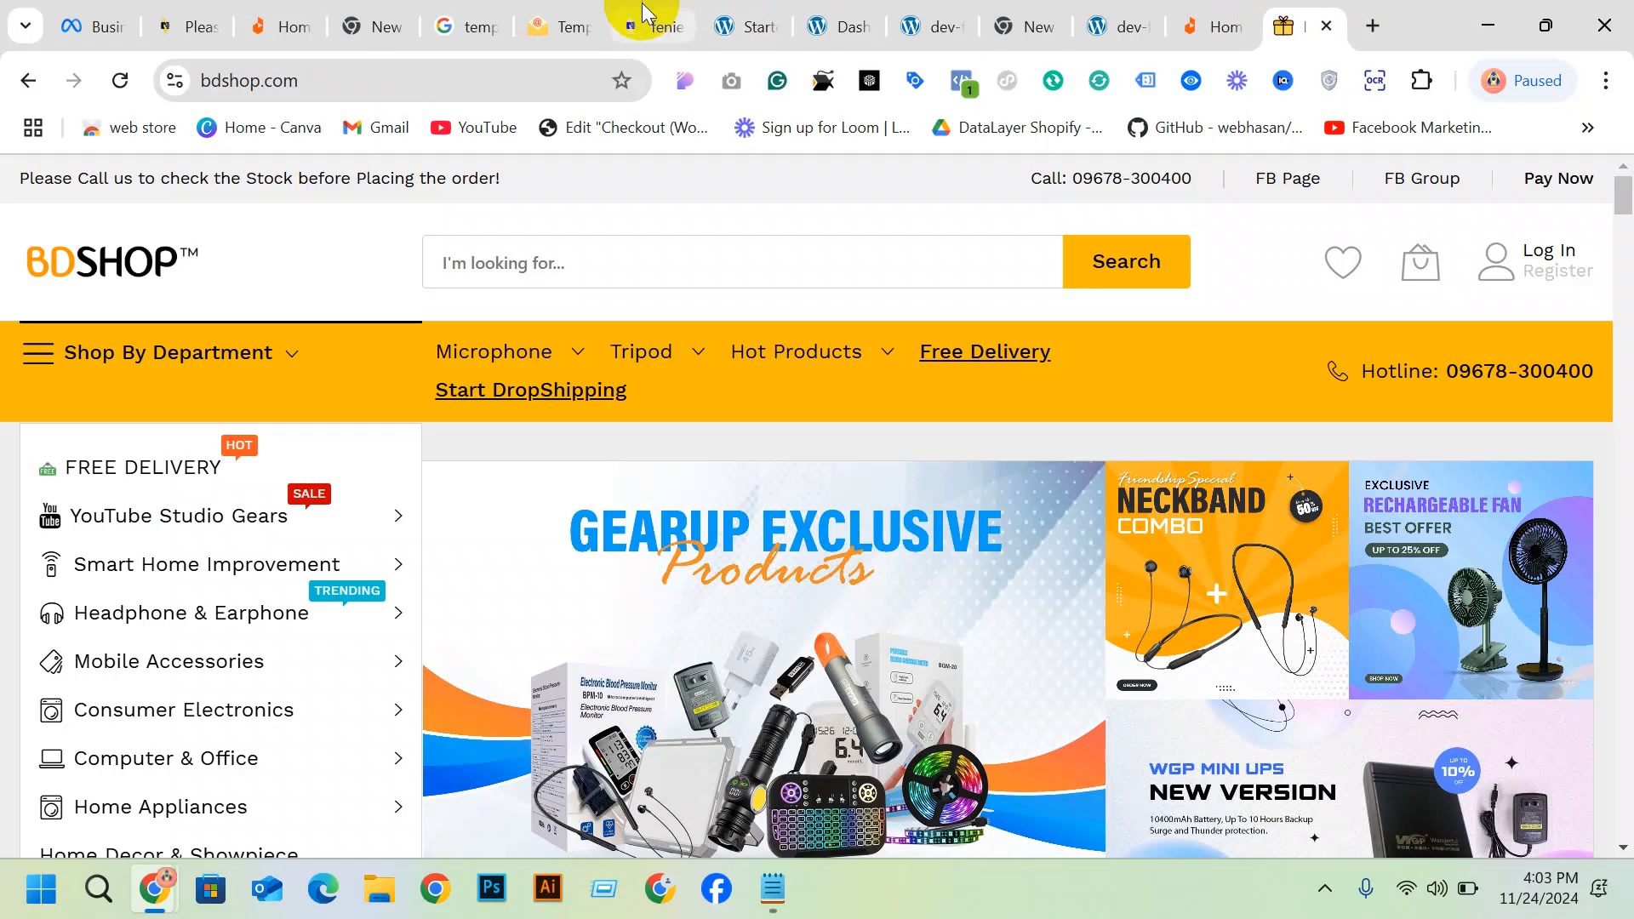
Open the fenieshop storefront and the Power Suit Ensemble product page
scroll(789, 476, "down", 5)
scroll(790, 476, "down", 3)
left_click(845, 11)
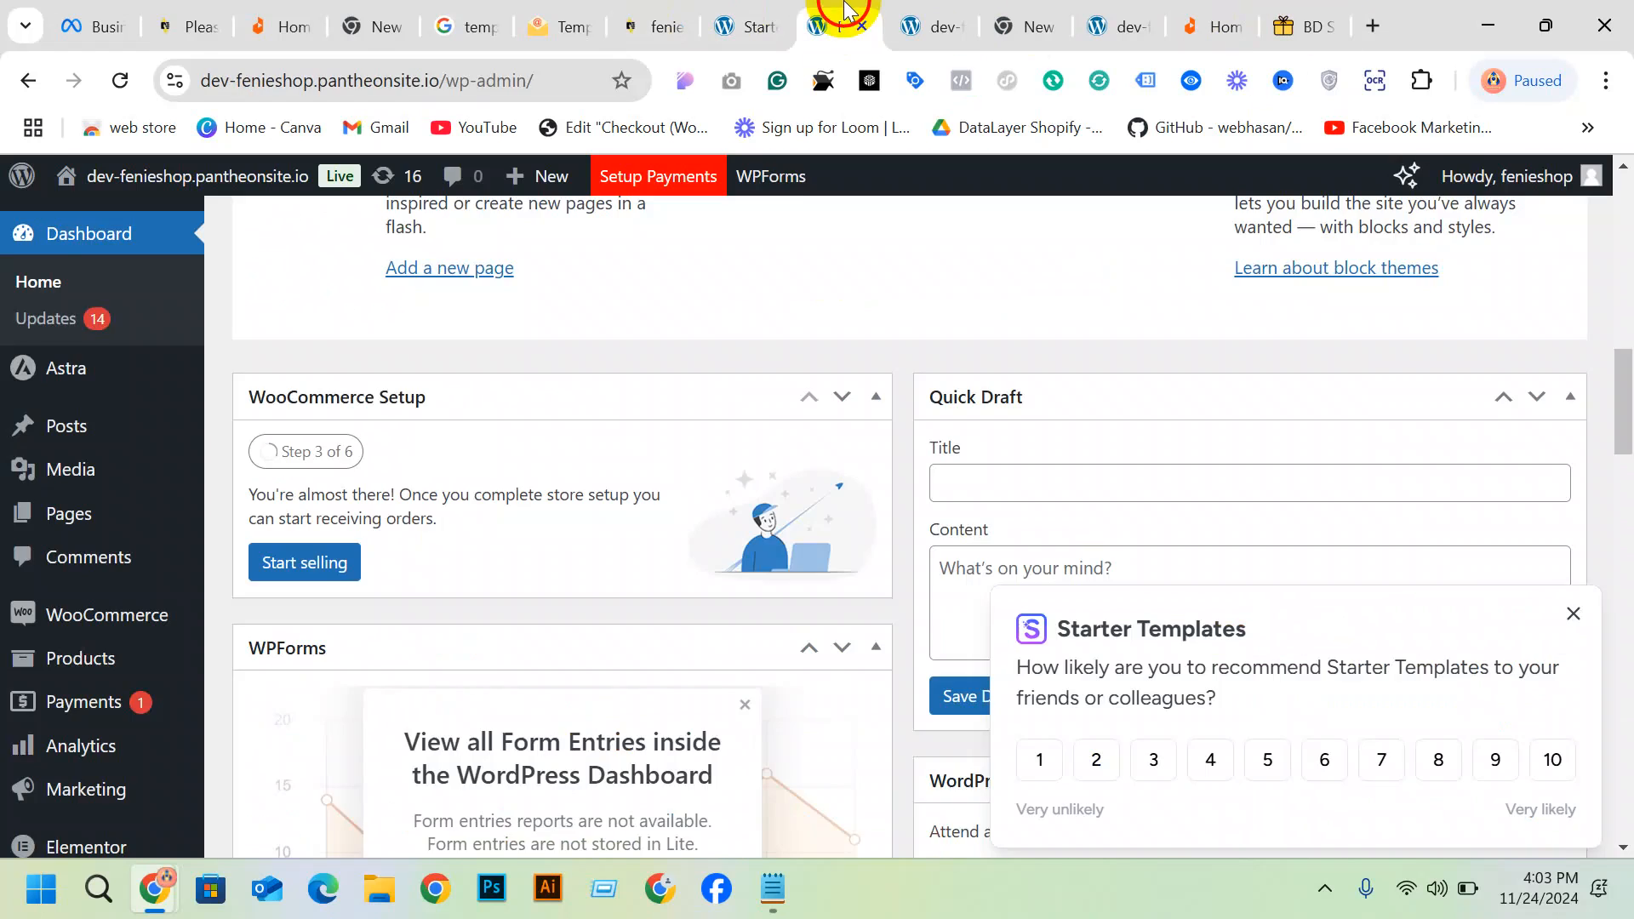
left_click(959, 17)
scroll(755, 390, "down", 15)
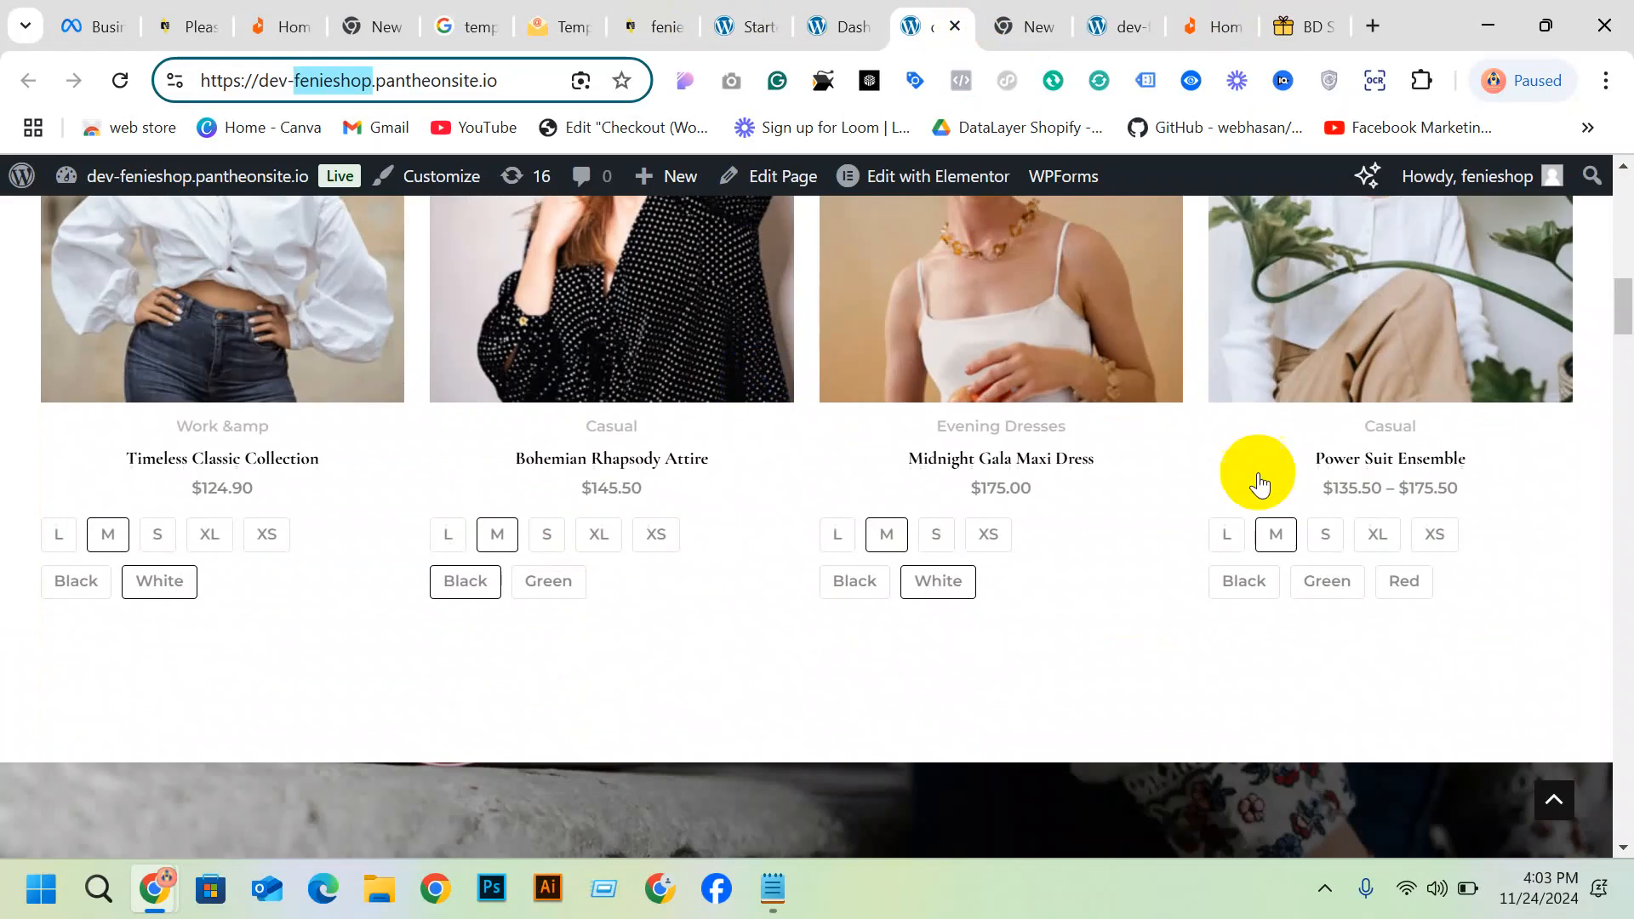
left_click(1320, 289)
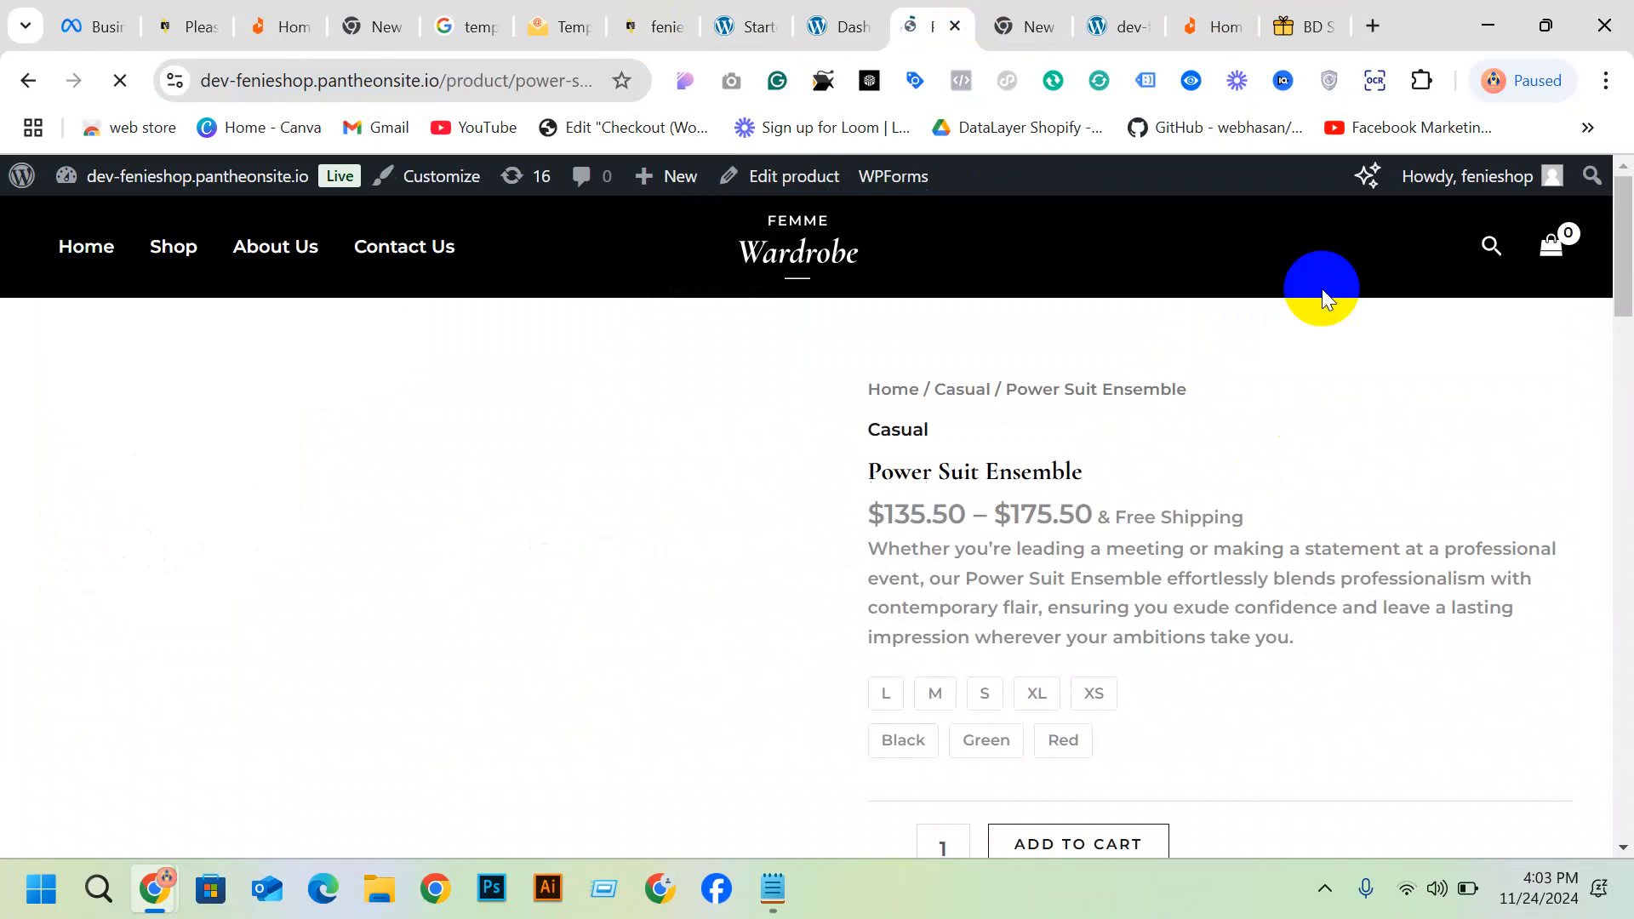
scroll(517, 539, "down", 3)
scroll(517, 540, "down", 5)
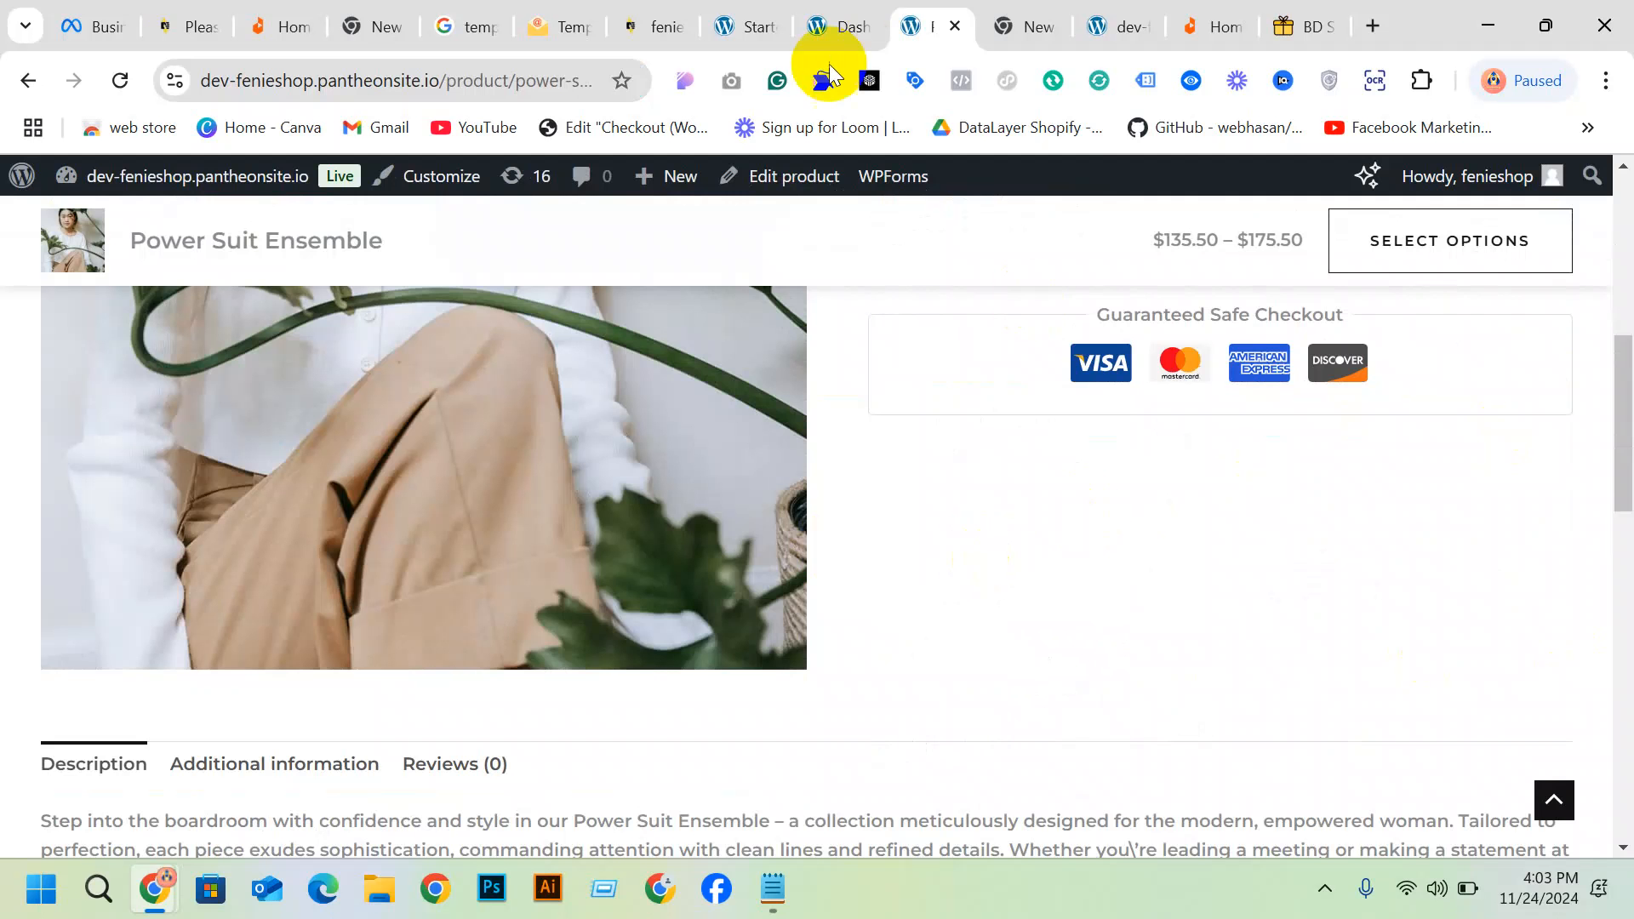
scroll(1361, 565, "up", 7)
scroll(1120, 490, "down", 5)
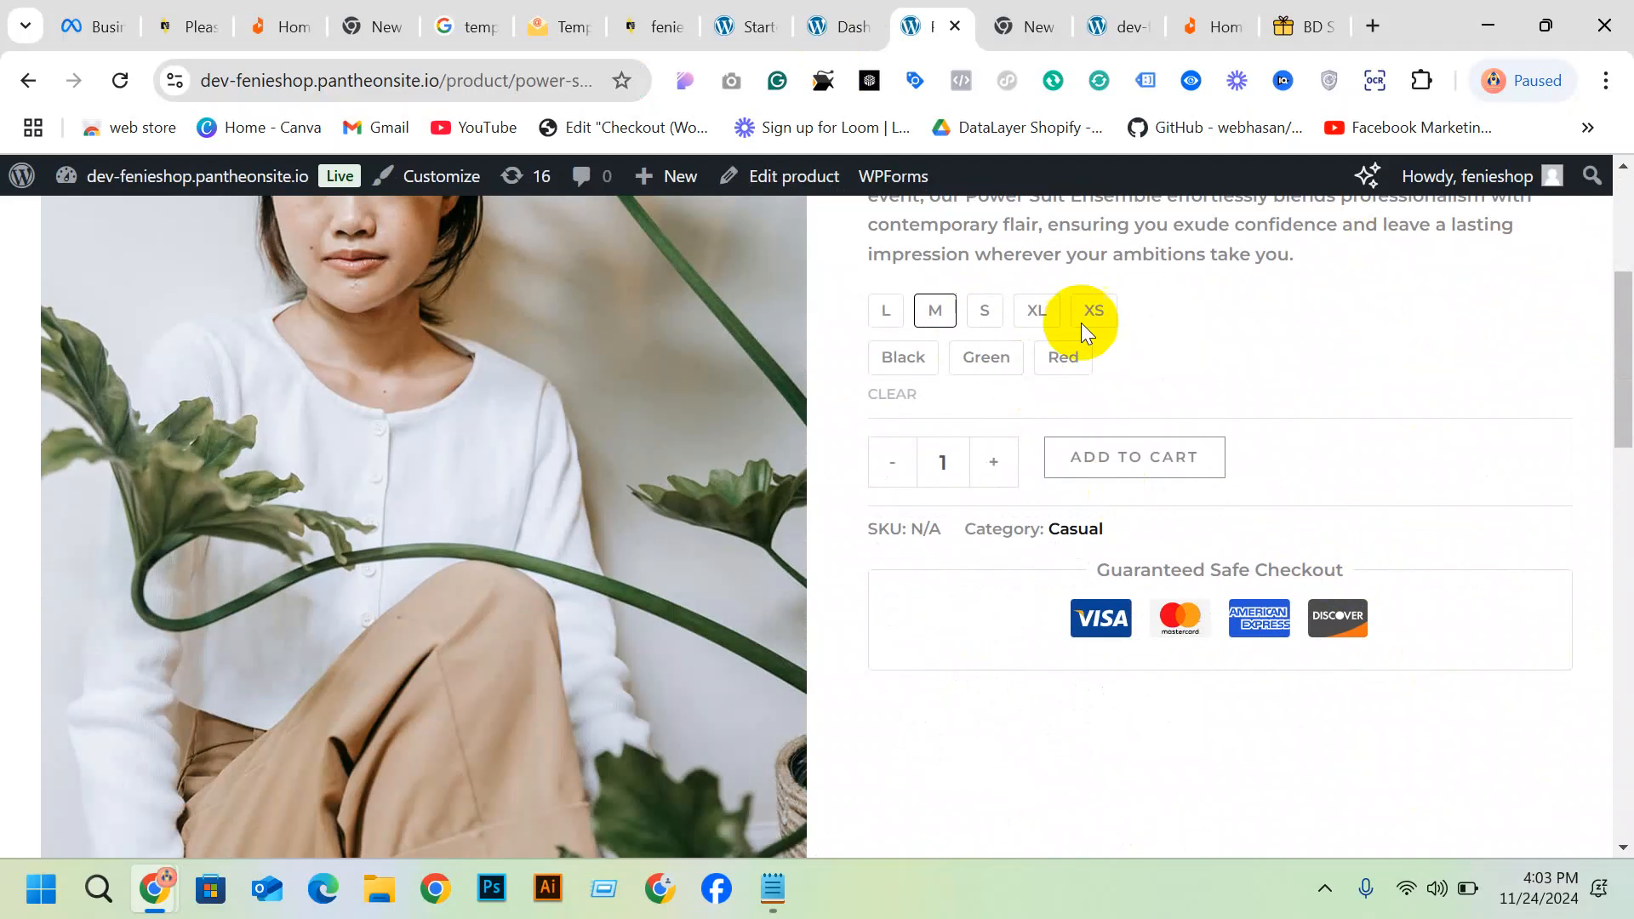
Add the Power Suit Ensemble in Green to the cart
left_click(1149, 458)
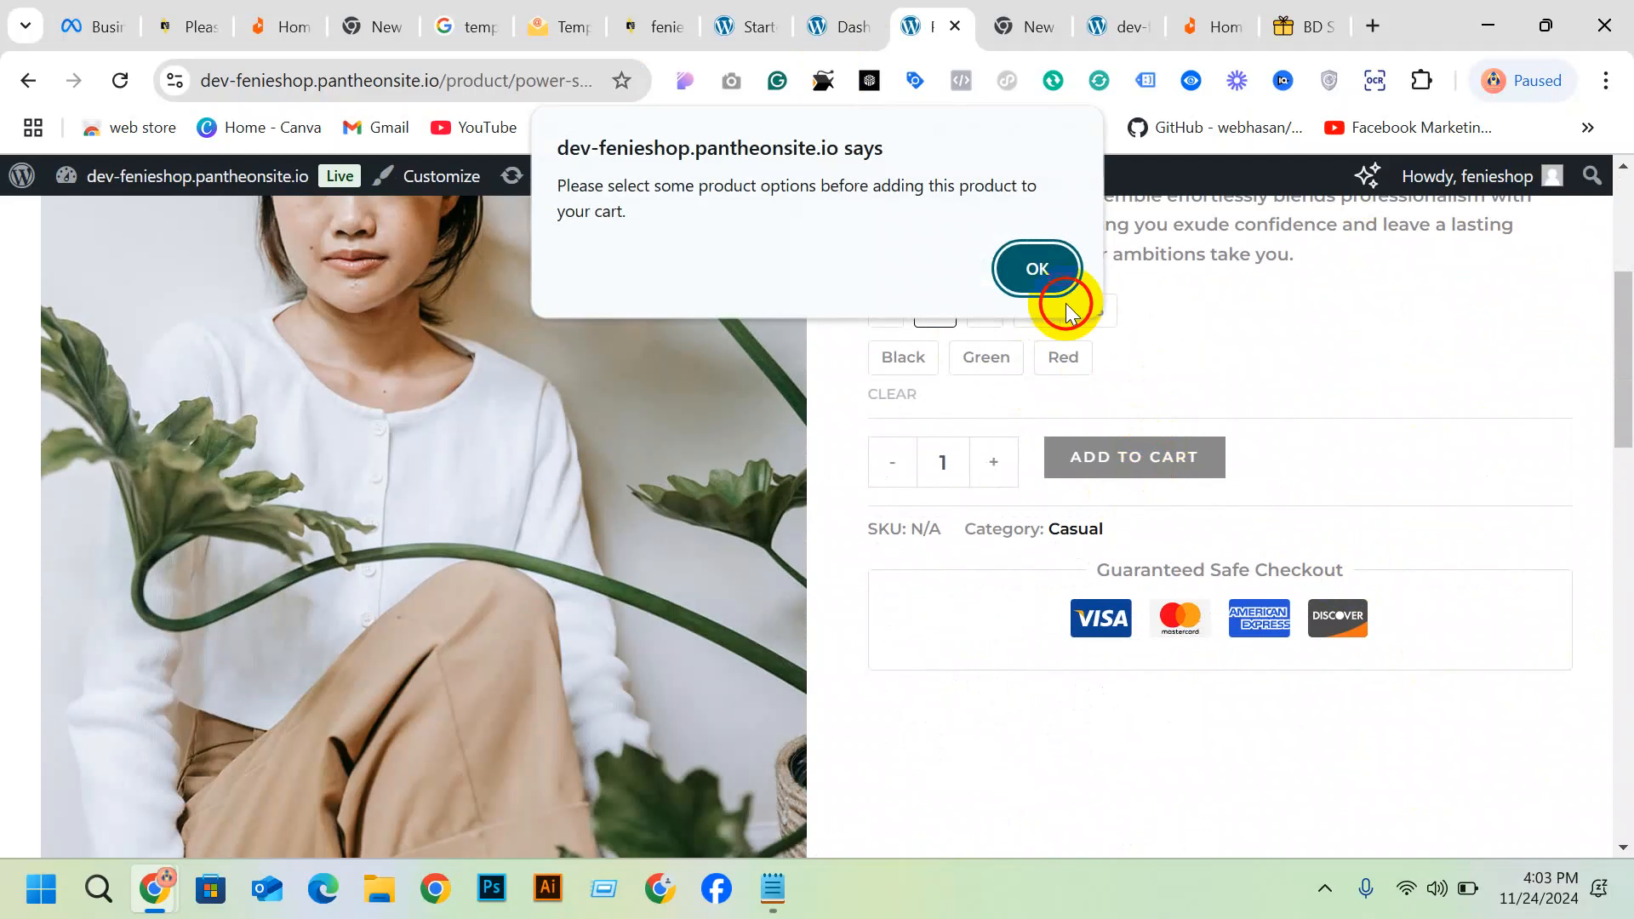
left_click(1036, 271)
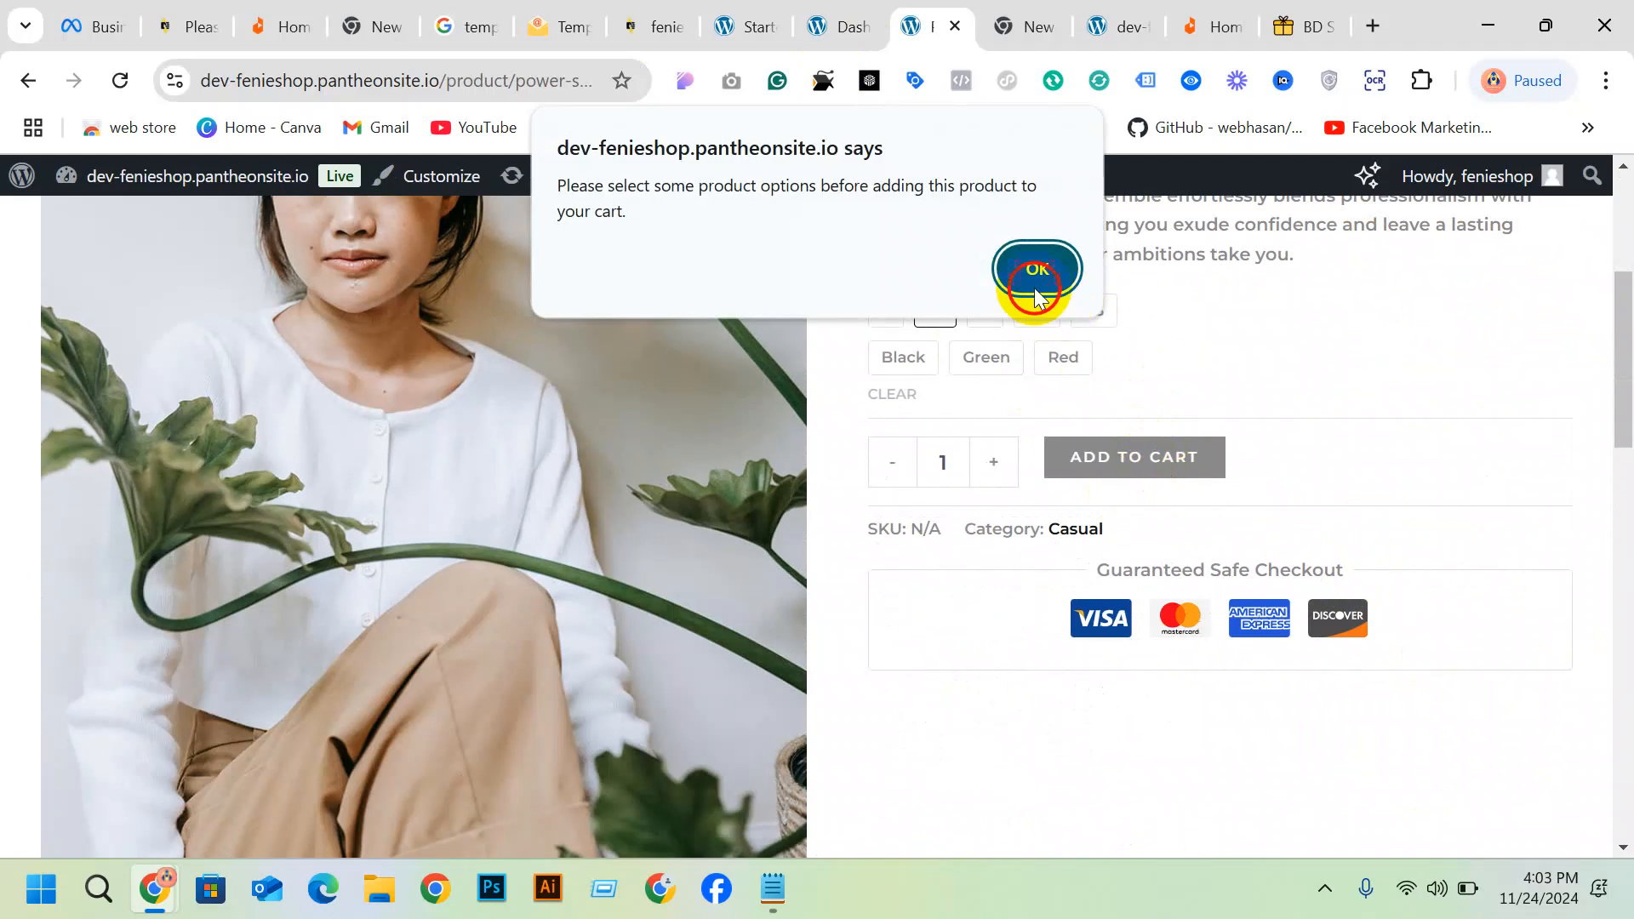
left_click(979, 356)
left_click(1164, 526)
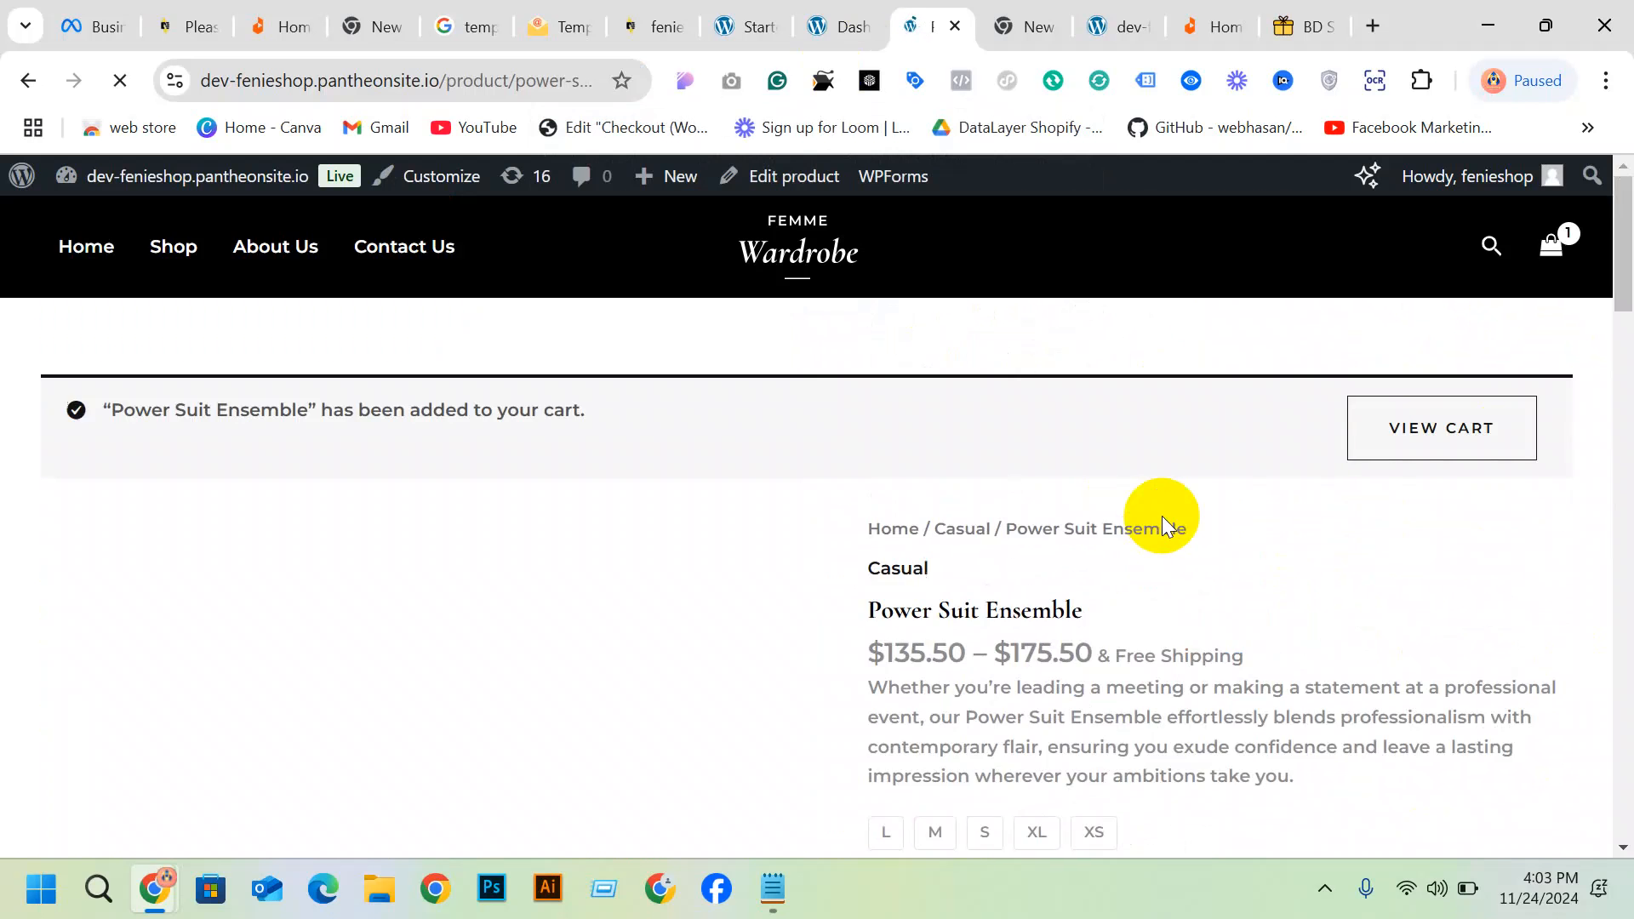
scroll(1361, 476, "down", 8)
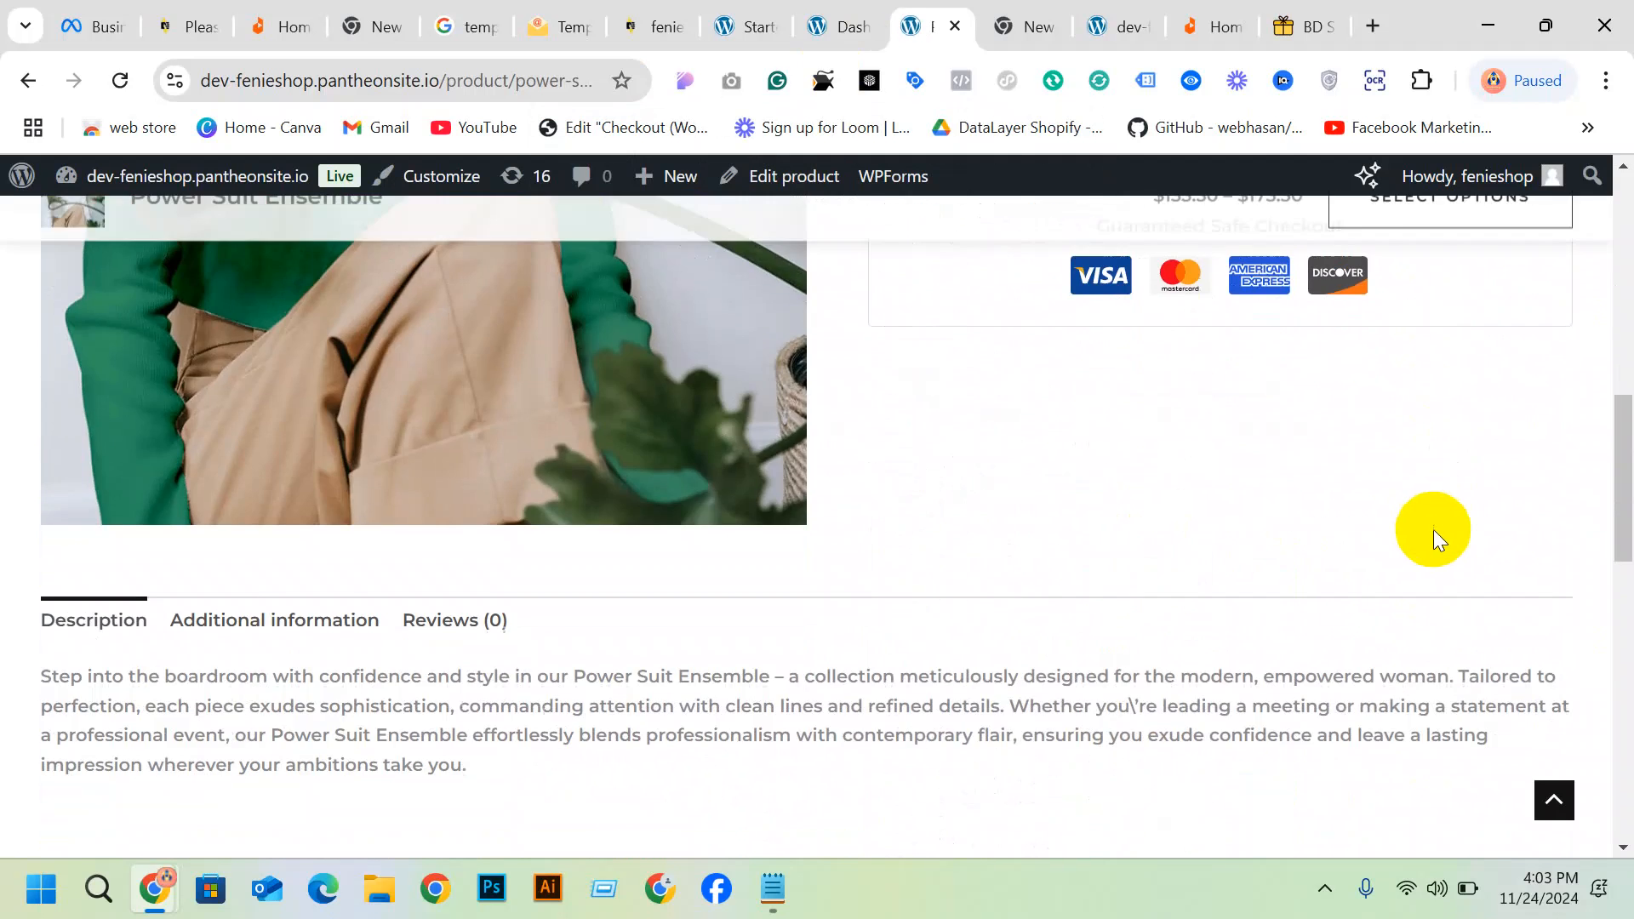
scroll(1416, 445, "up", 6)
scroll(1447, 336, "up", 4)
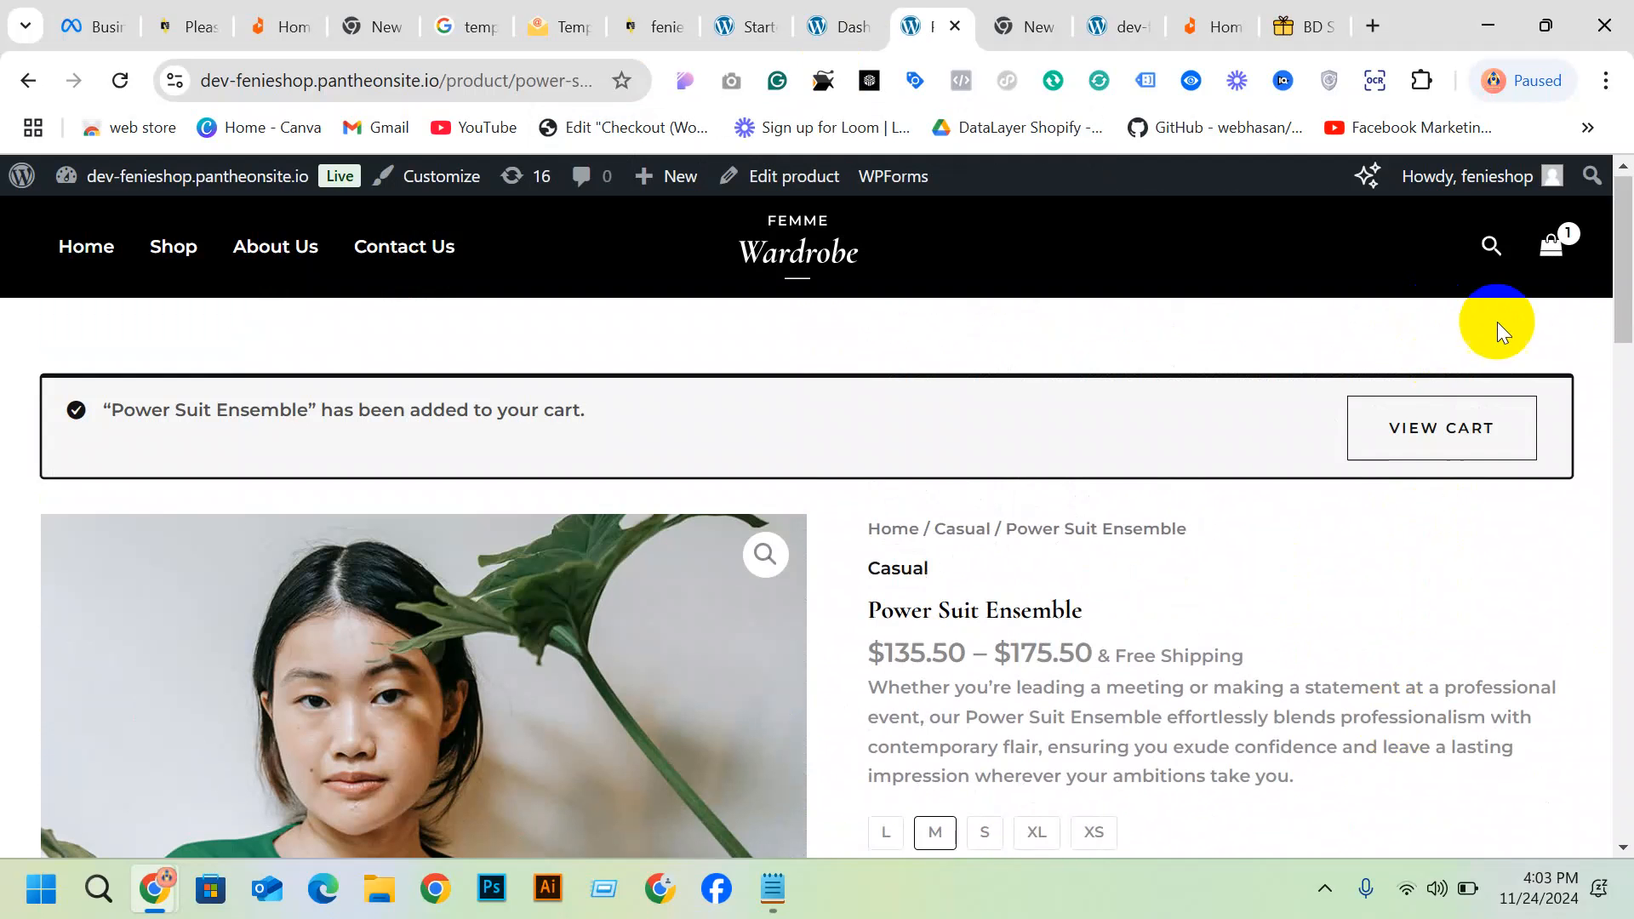
Open the cart, proceed to checkout, then return to the Conversions API setup
left_click(1558, 255)
left_click(1324, 804)
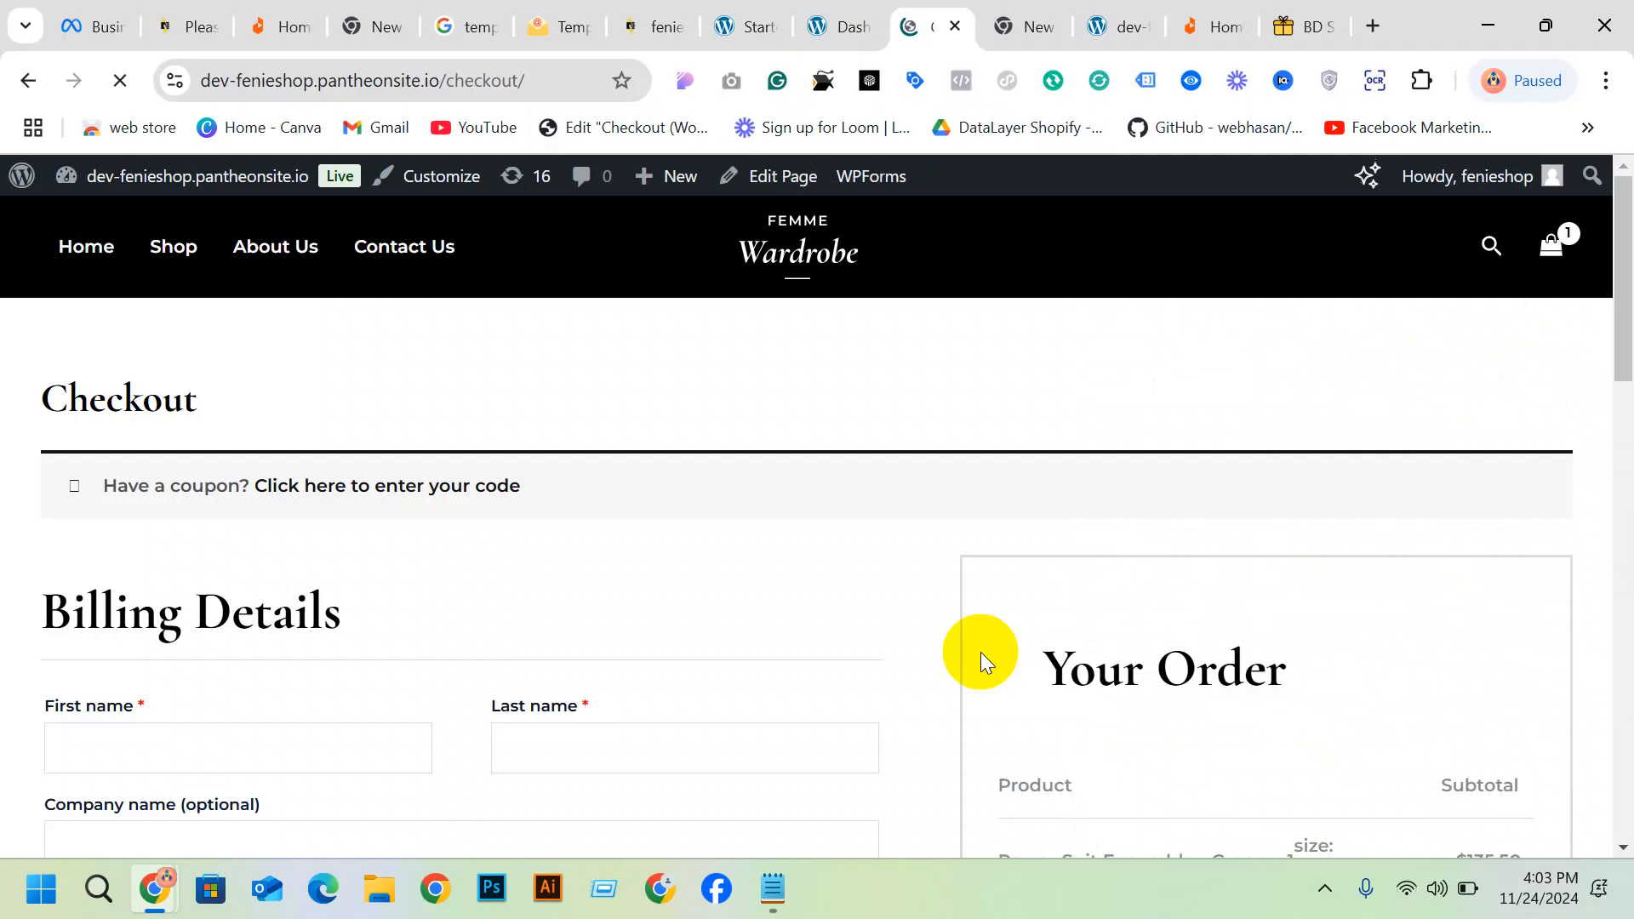
scroll(1071, 639, "down", 1)
scroll(1070, 637, "down", 10)
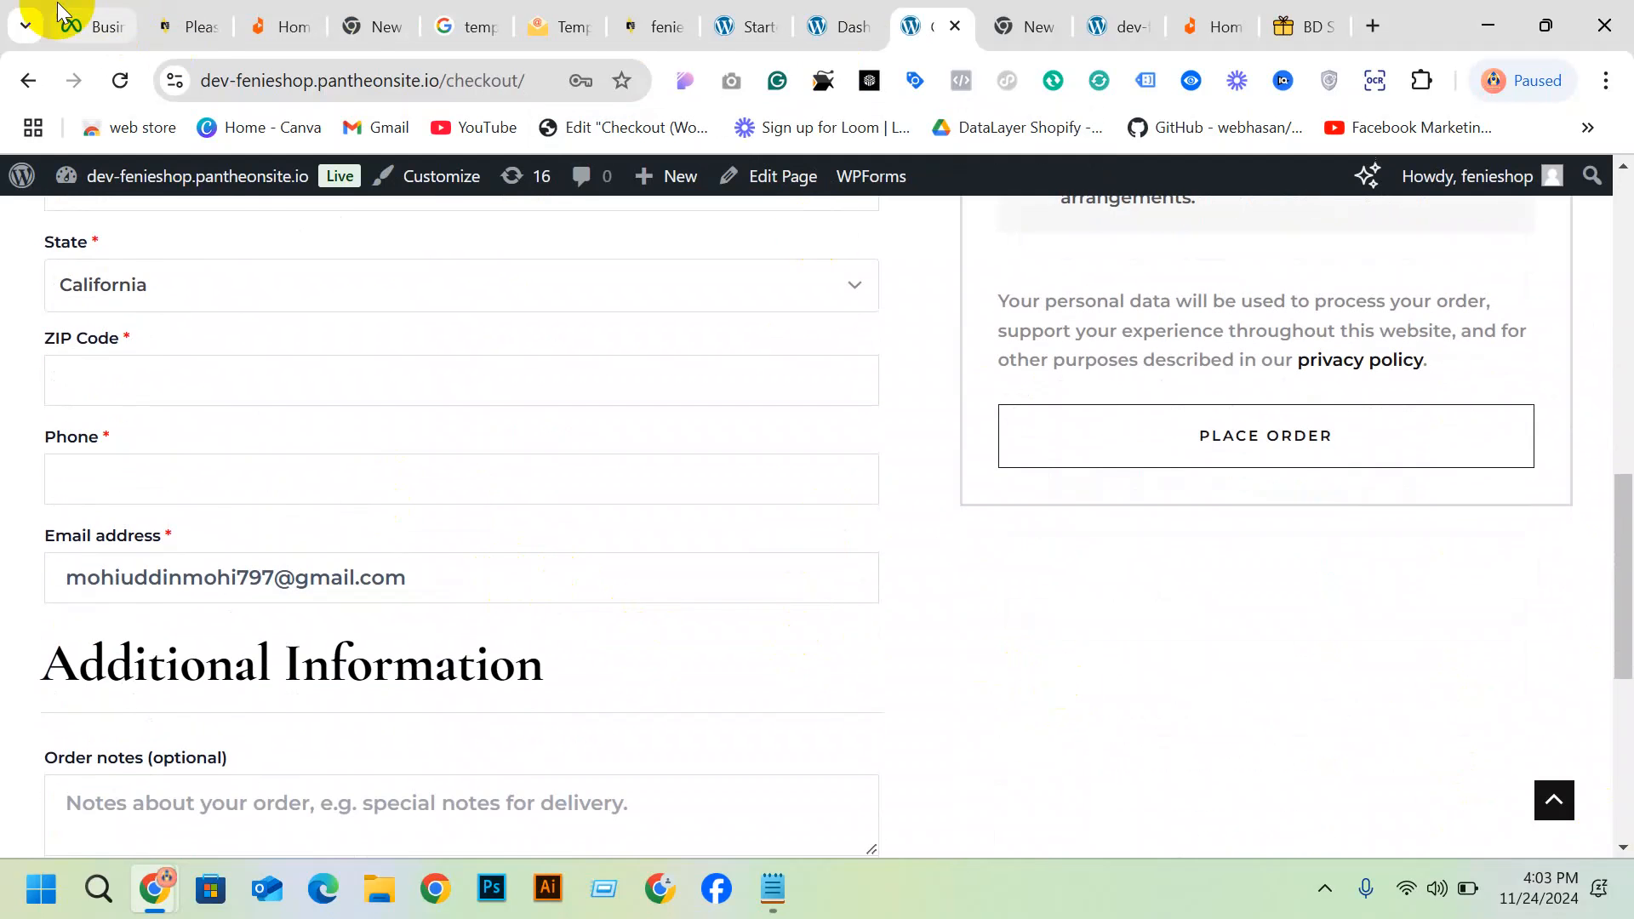
left_click(98, 10)
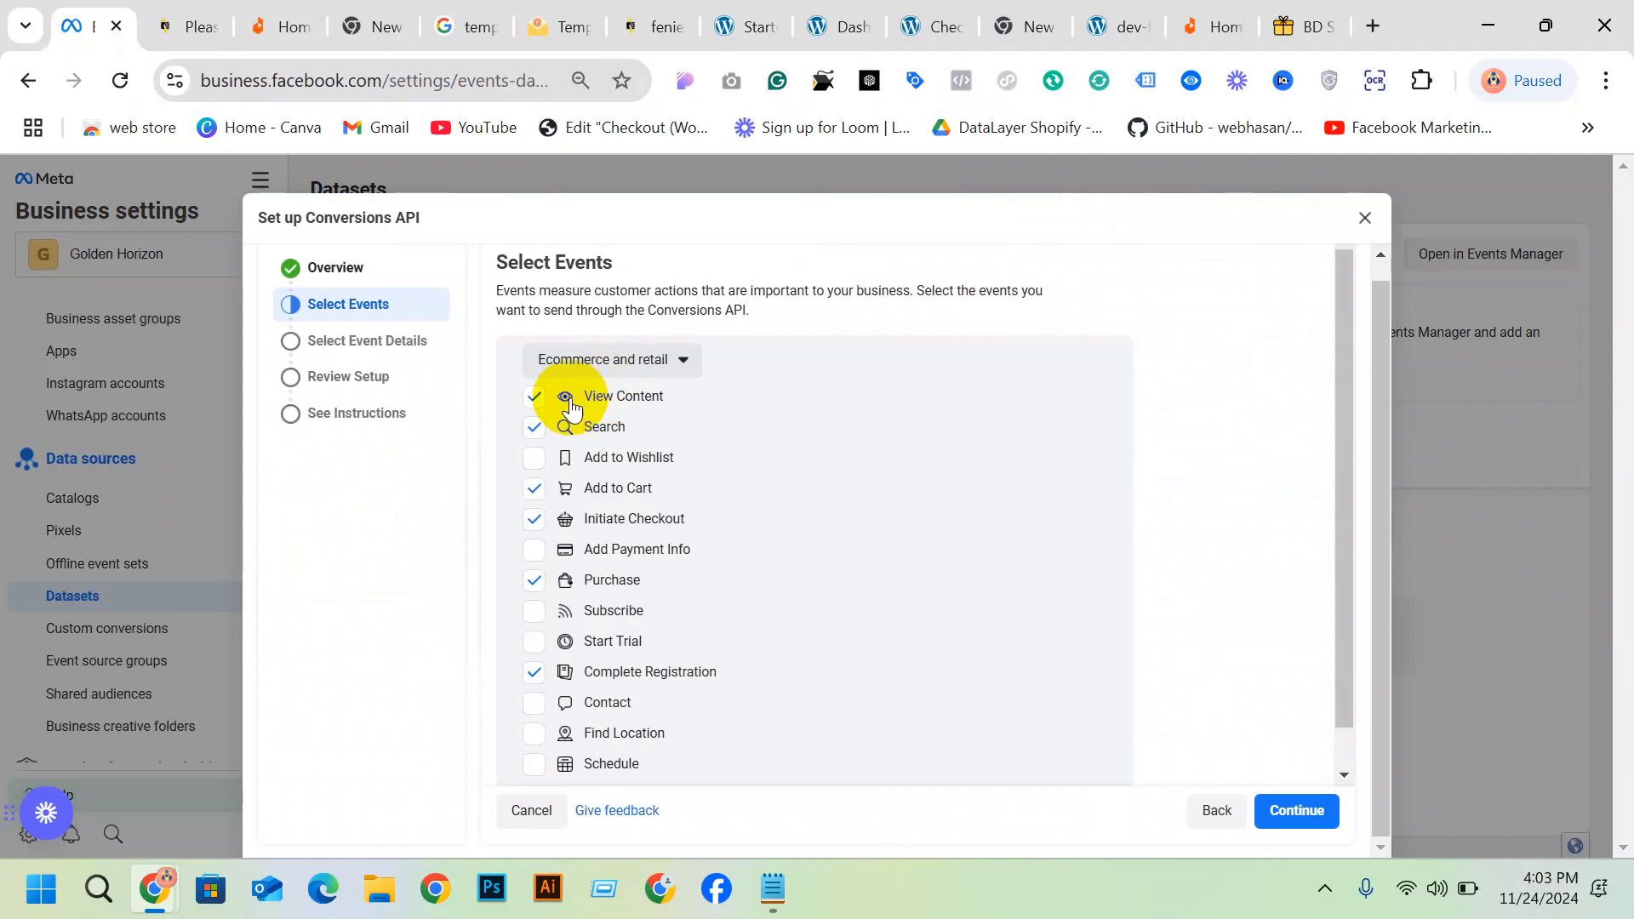
Tick Initiate Checkout, untick Complete Registration, and continue to event details
left_click(547, 522)
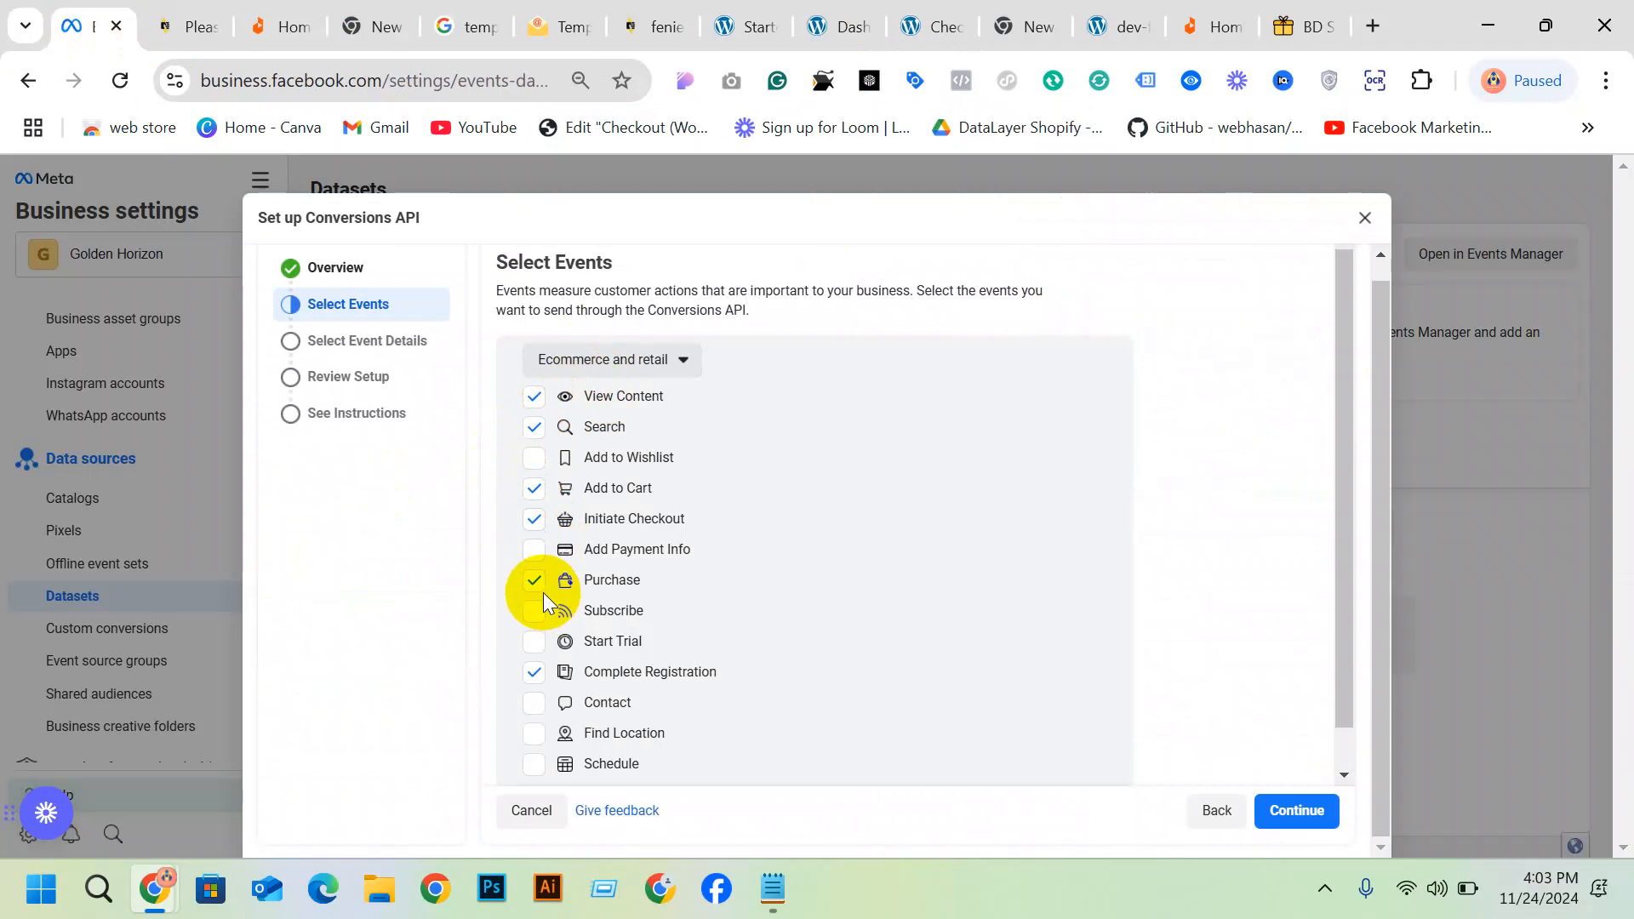
left_click(533, 672)
scroll(671, 529, "down", 1)
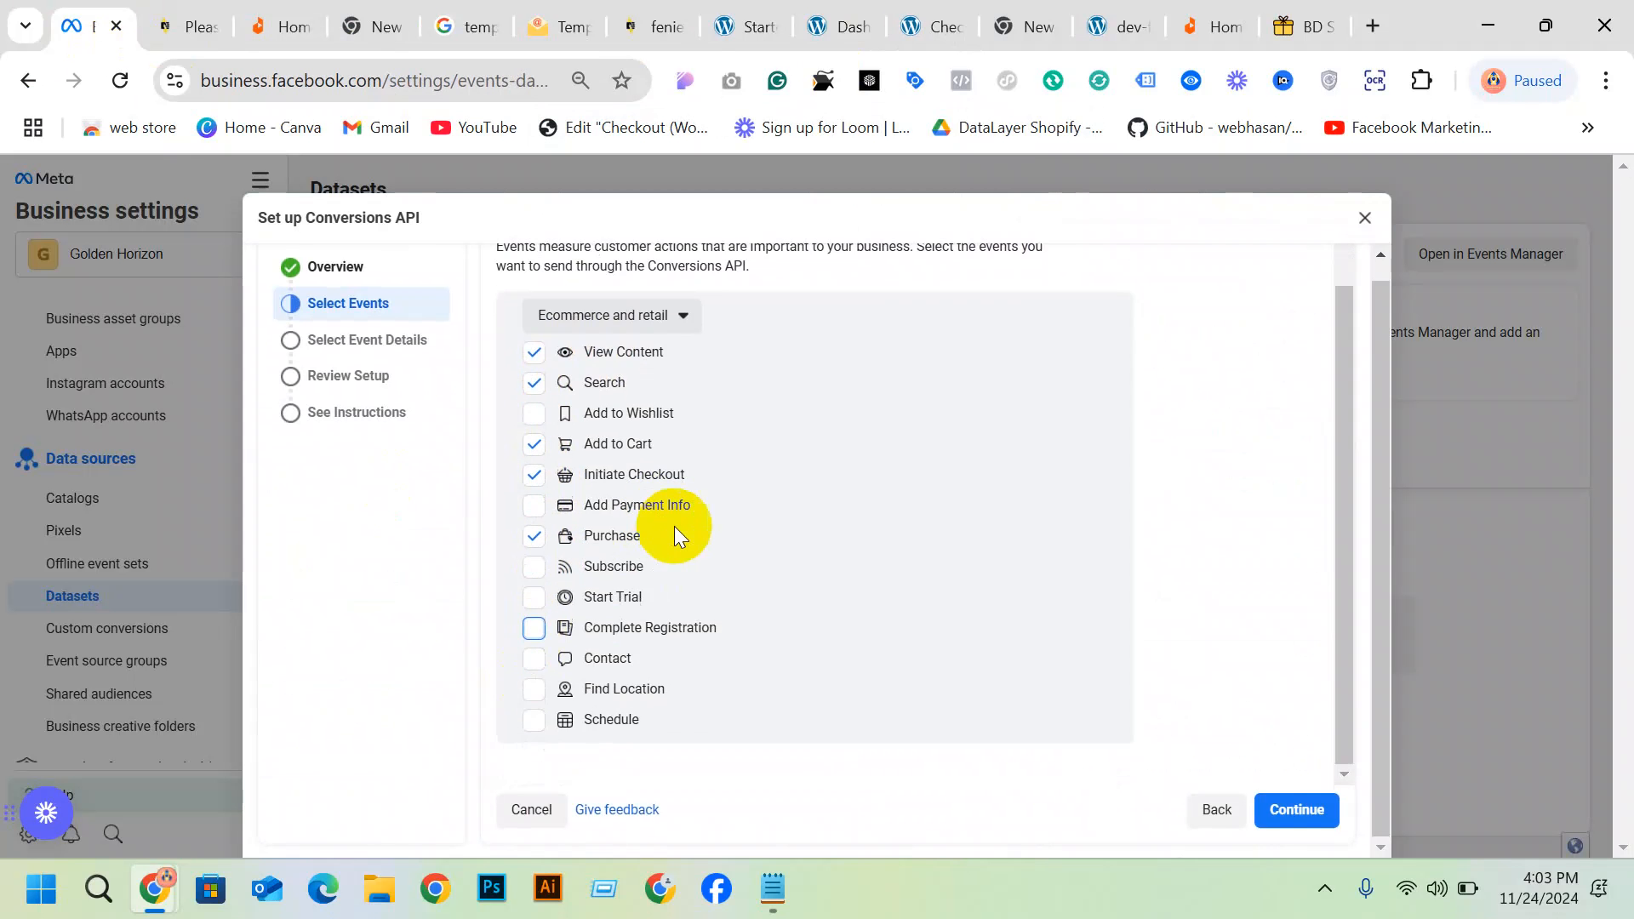
left_click(1298, 813)
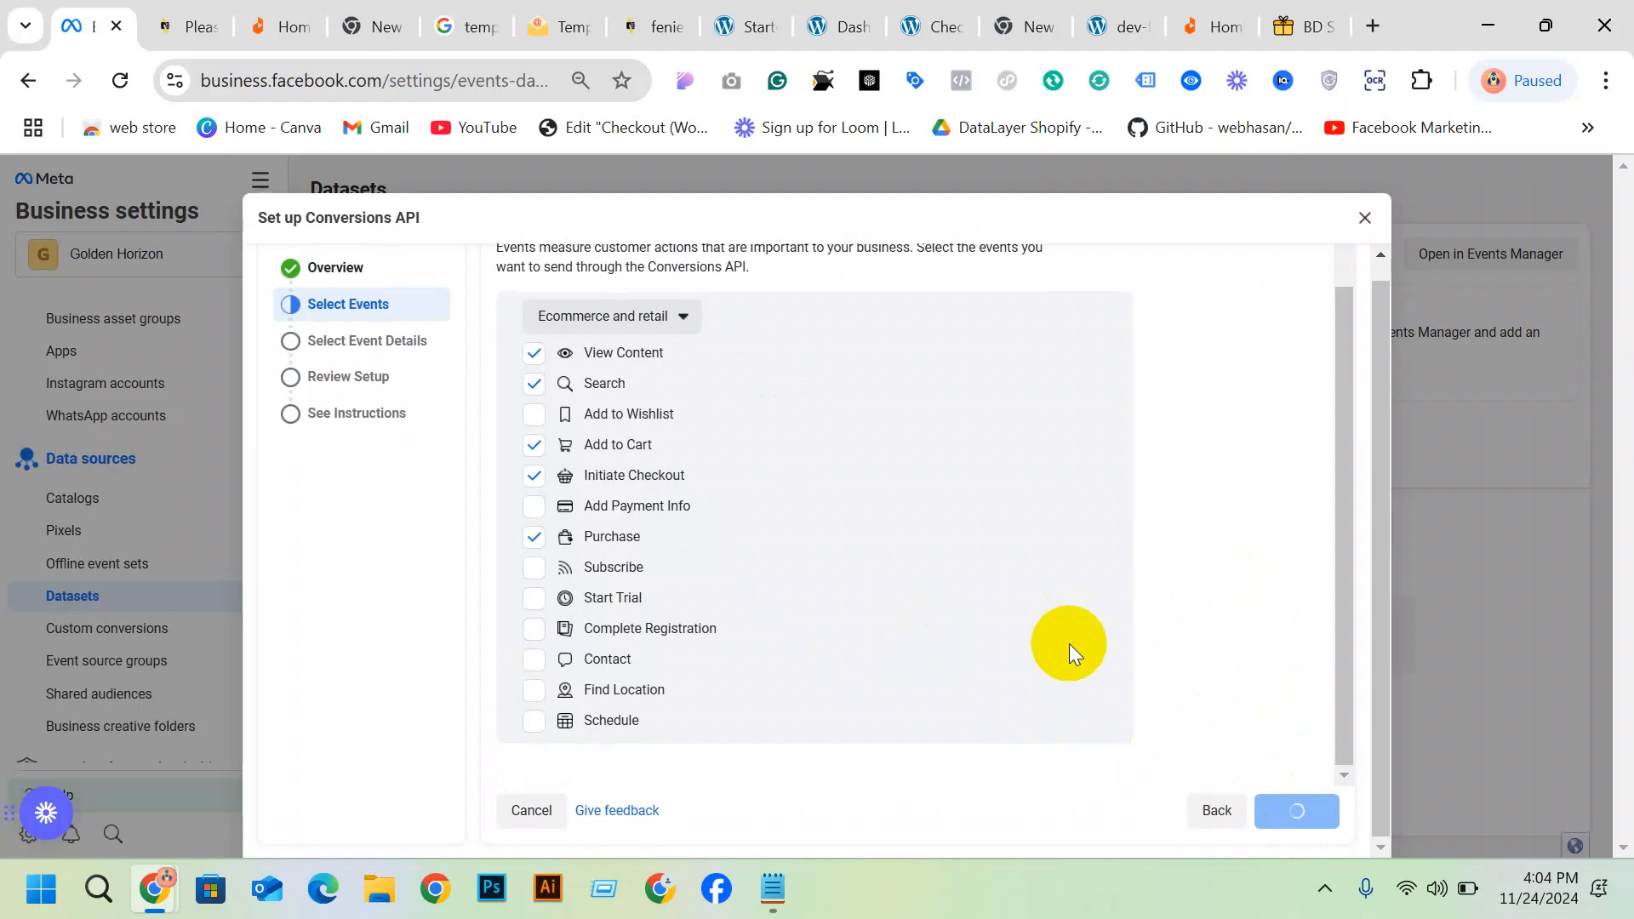
Close the Pantheon login, Daraz, empty and temp mail tabs, returning to Conversions API setup
left_click(186, 25)
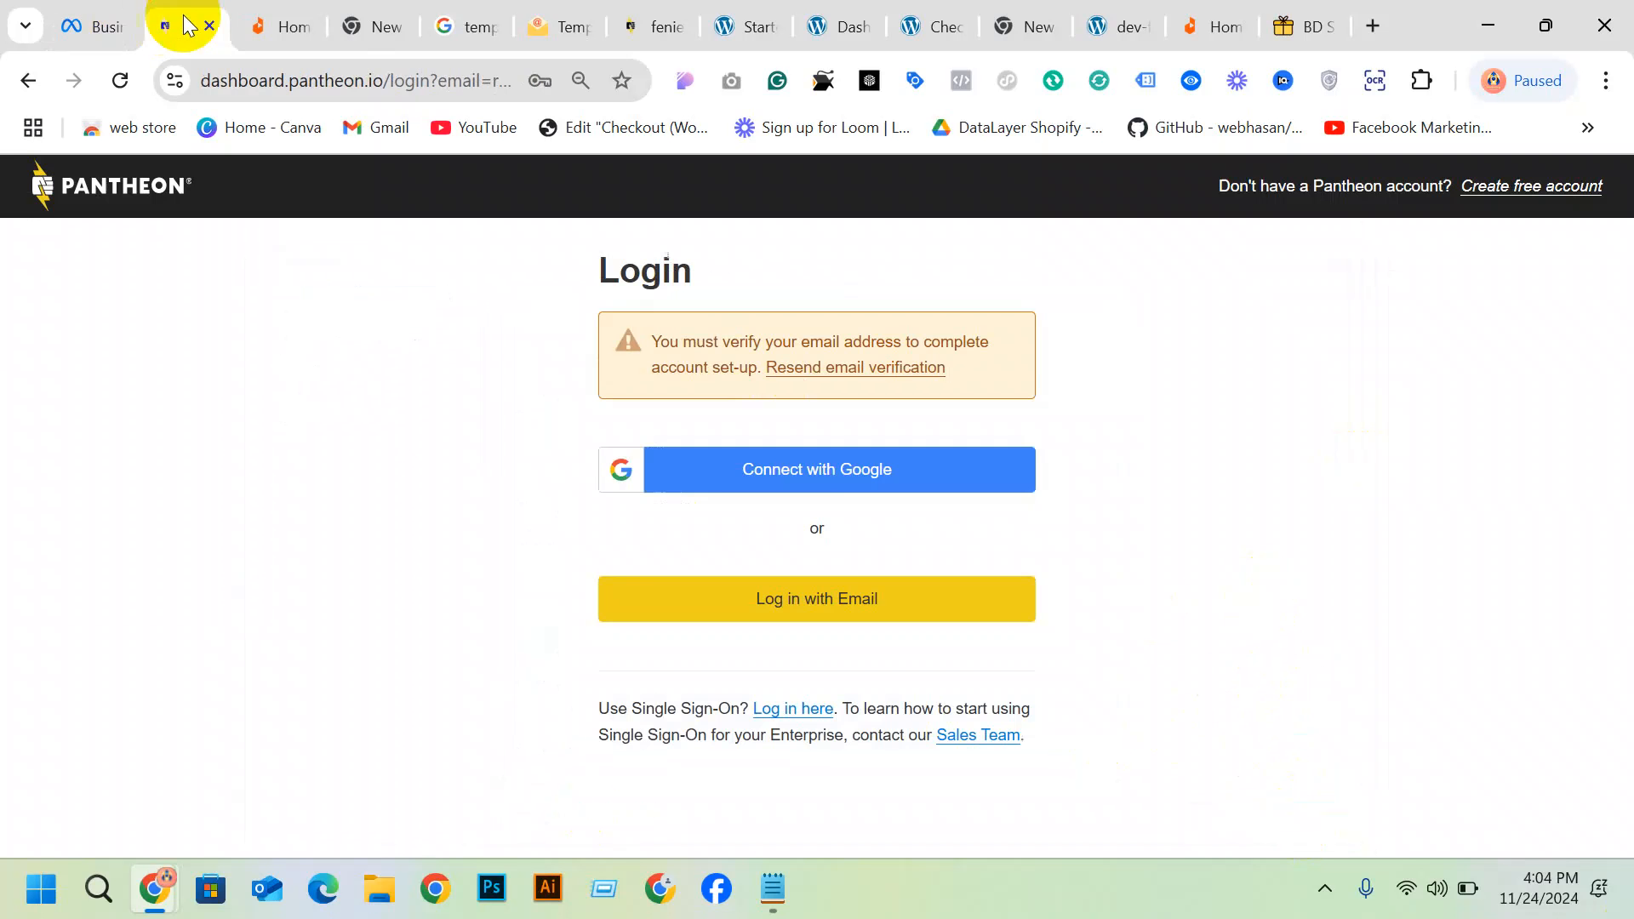
left_click(210, 26)
left_click(210, 26)
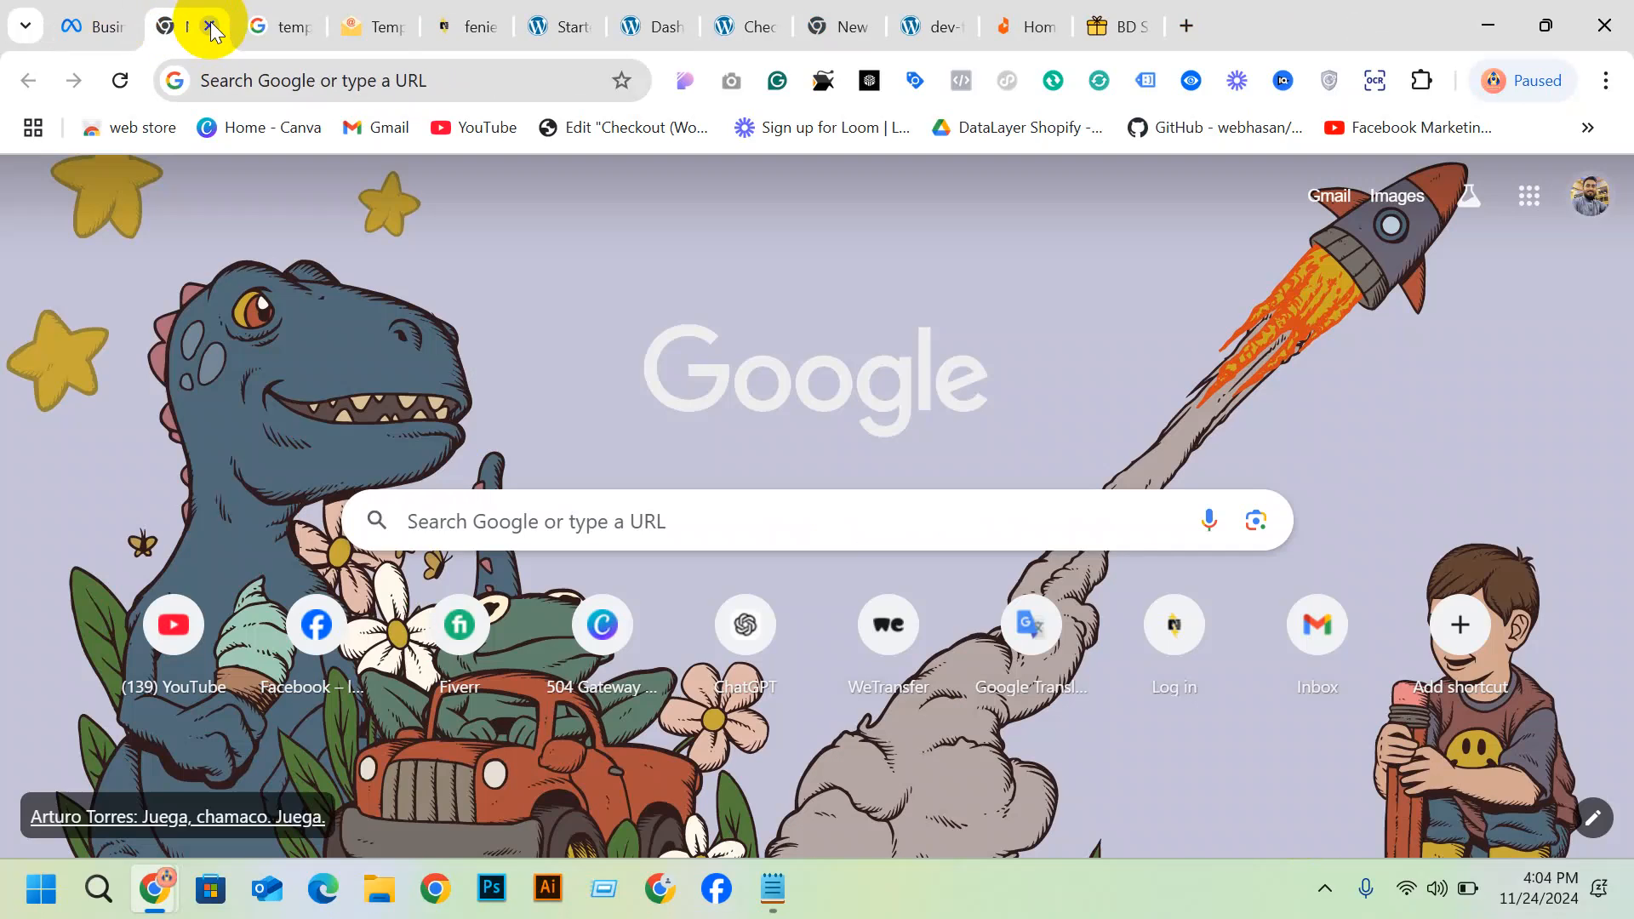
left_click(210, 27)
left_click(211, 26)
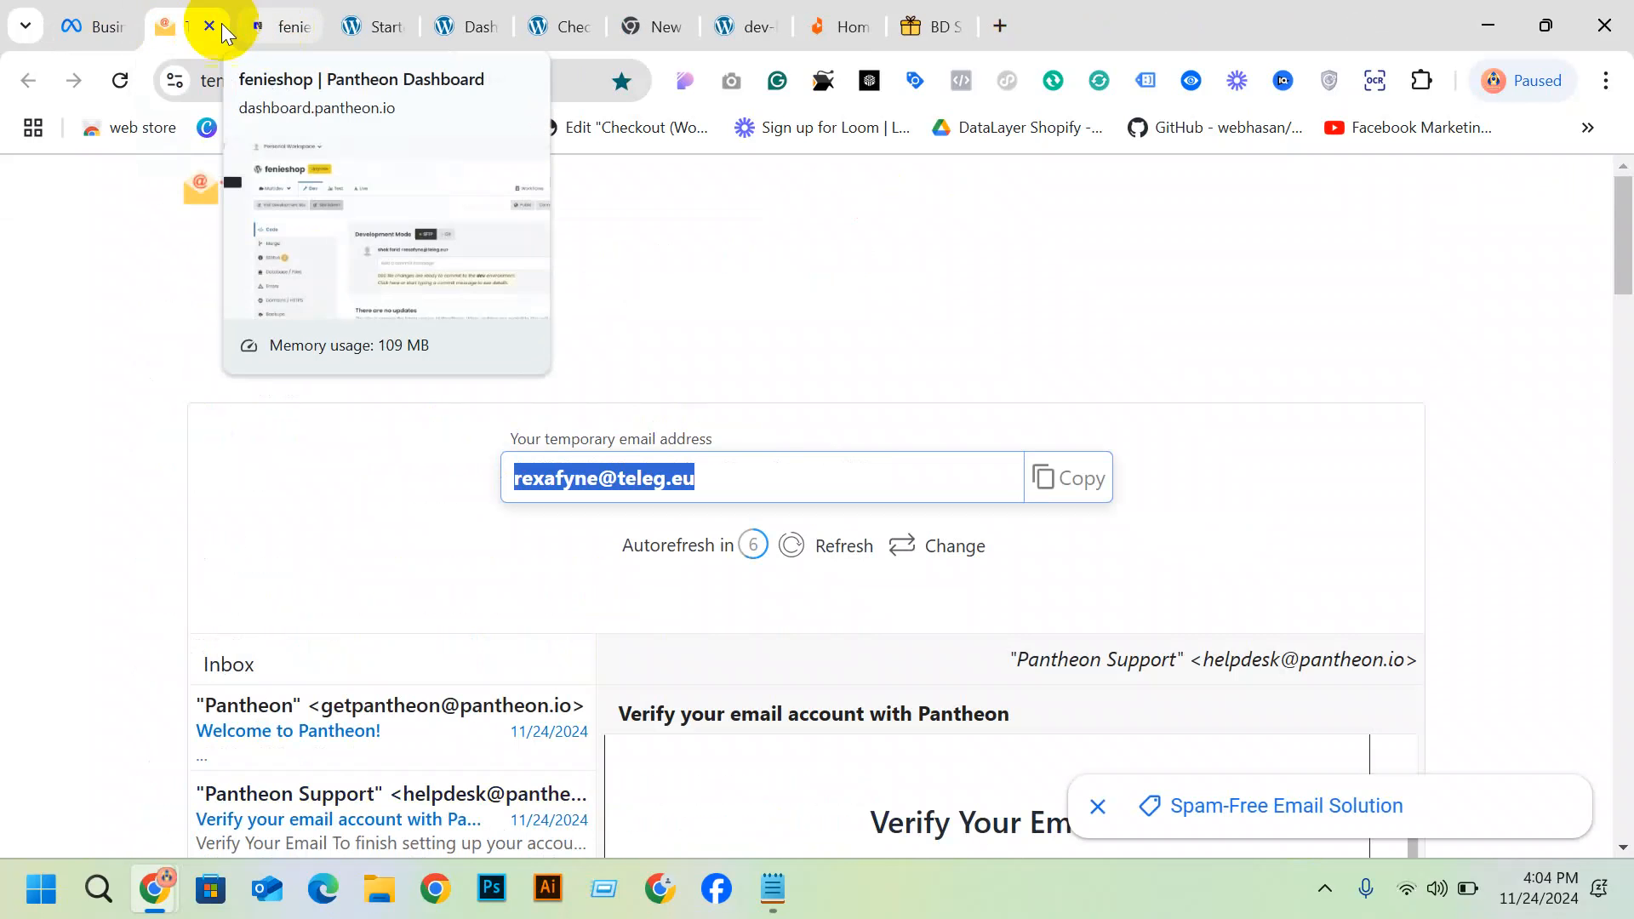
left_click(93, 27)
scroll(1069, 435, "down", 3)
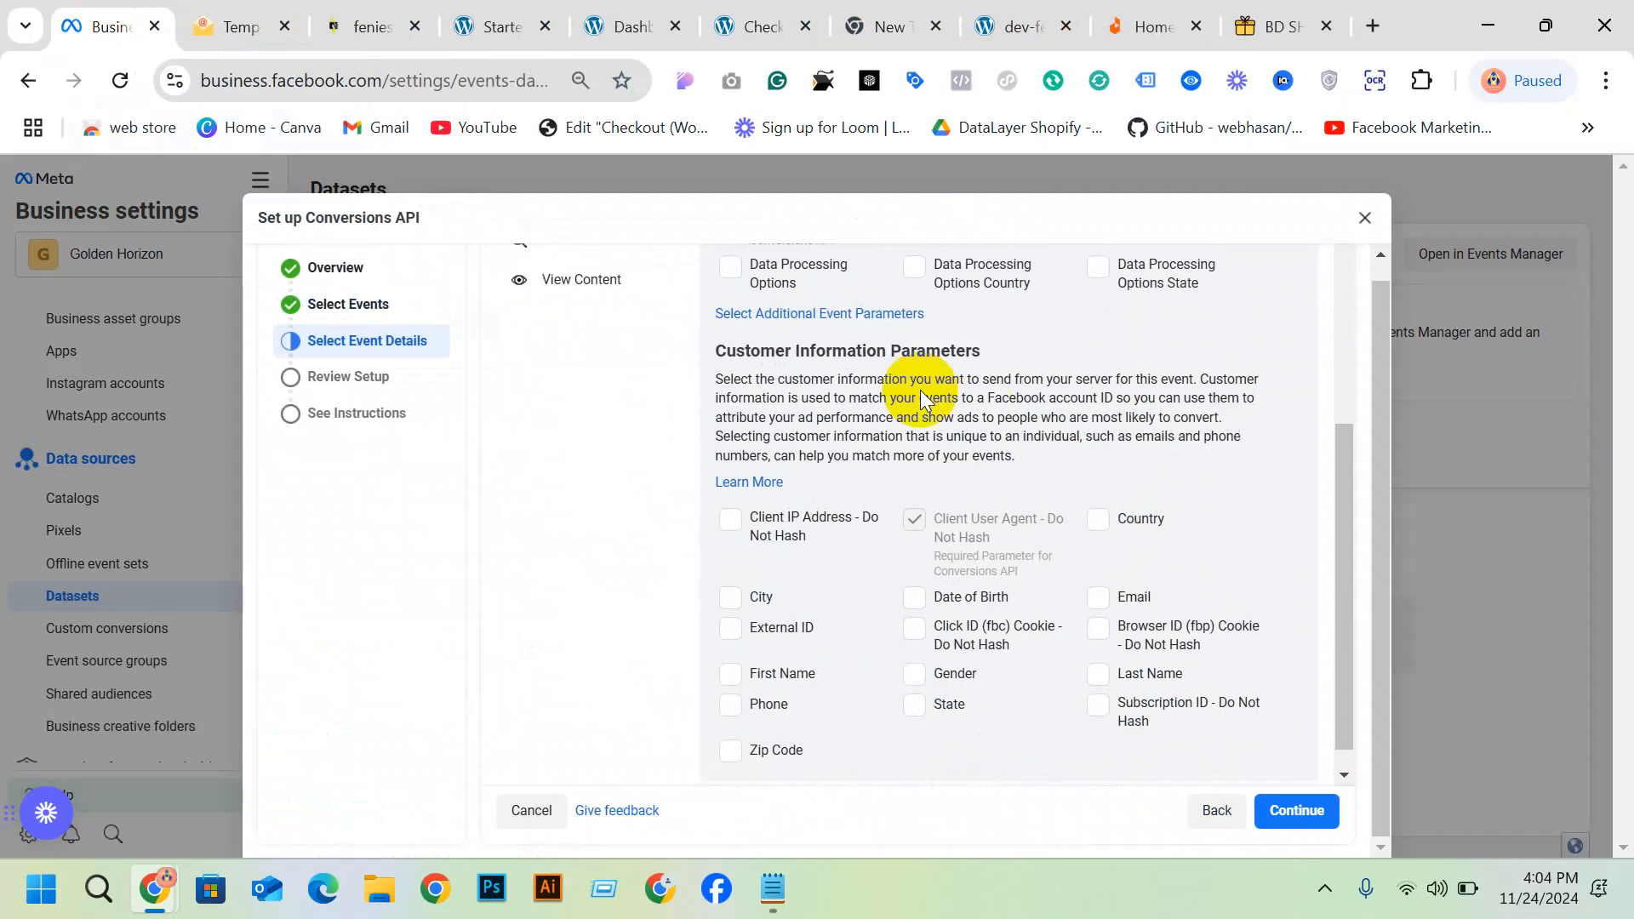
Keep default parameters for Initiate Checkout, Purchase, Search and View Content, then continue past Review Setup
scroll(978, 400, "up", 4)
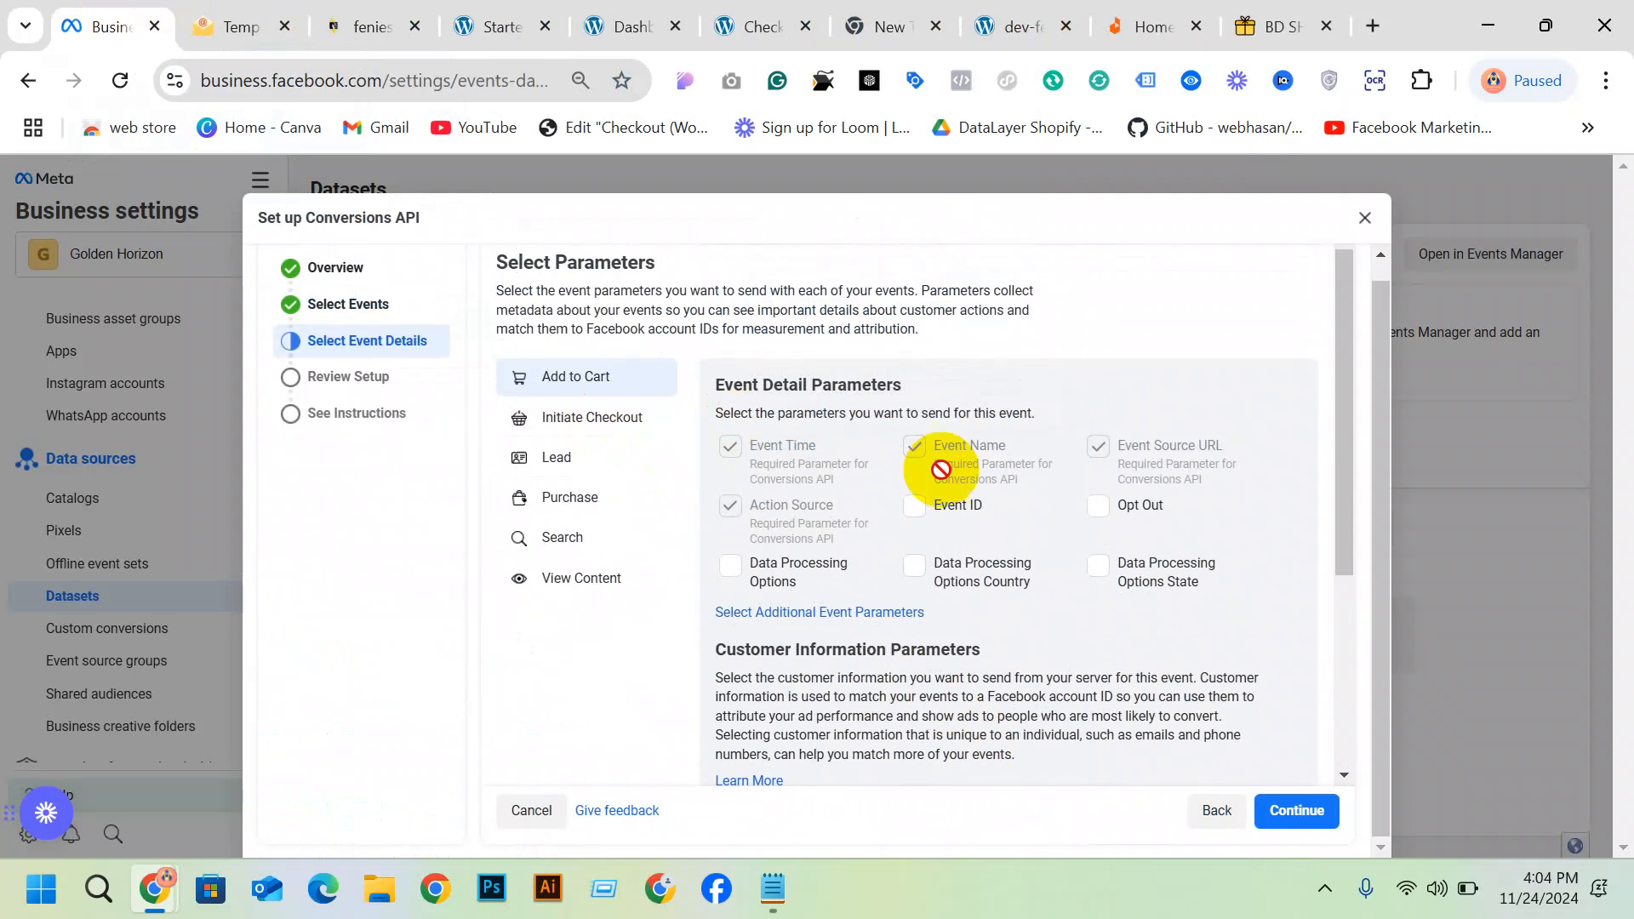
left_click(591, 436)
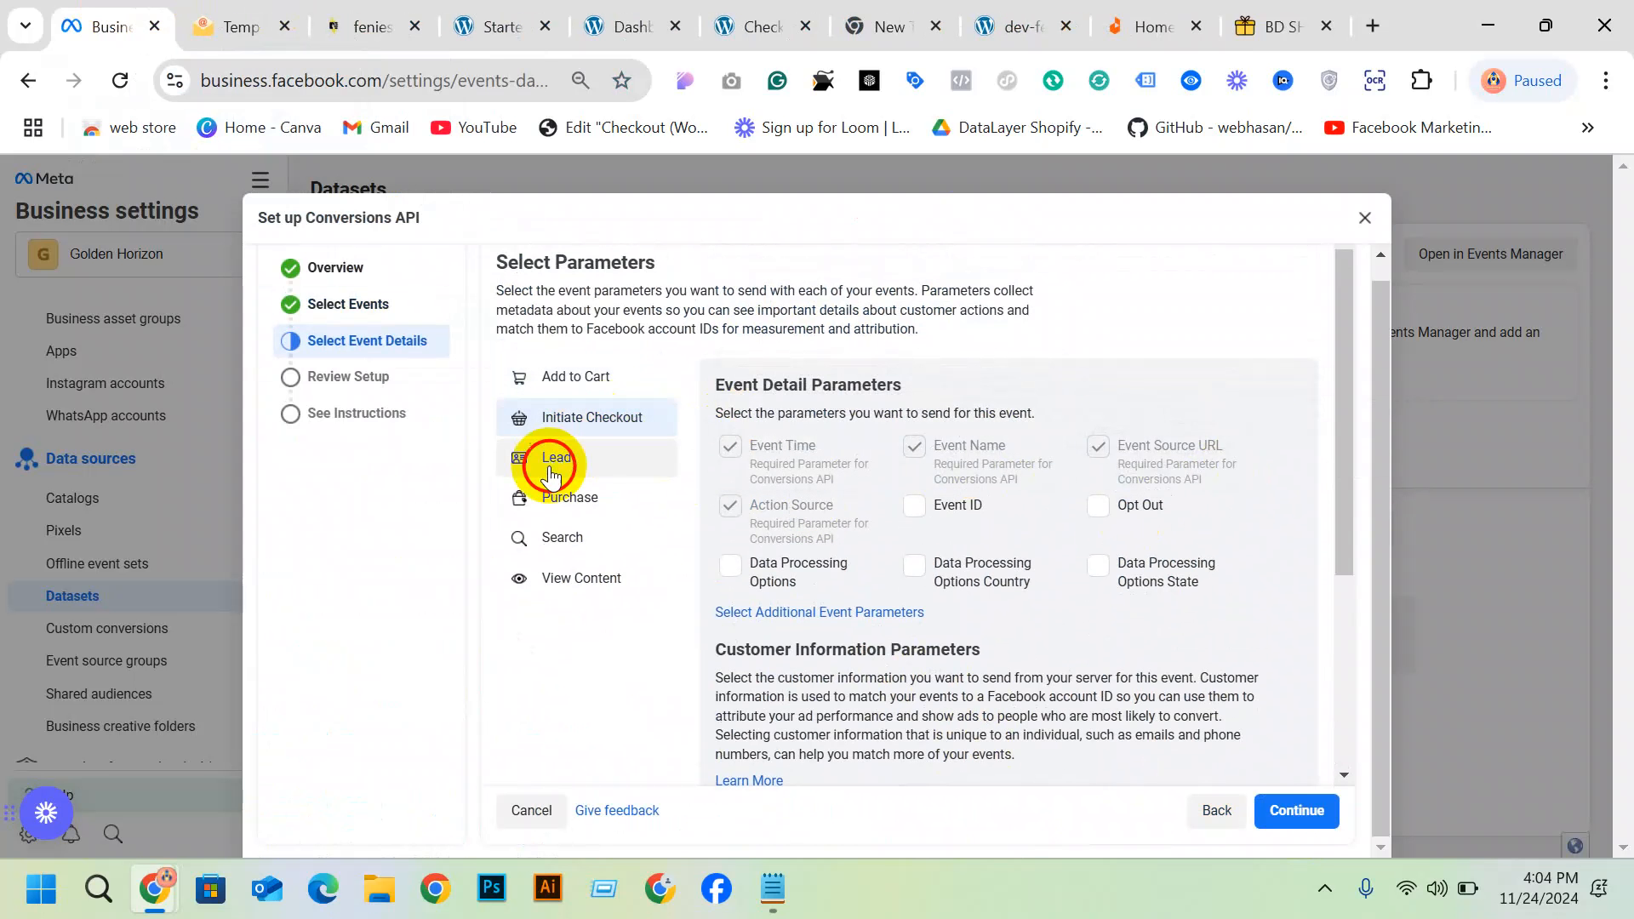
left_click(571, 508)
left_click(562, 537)
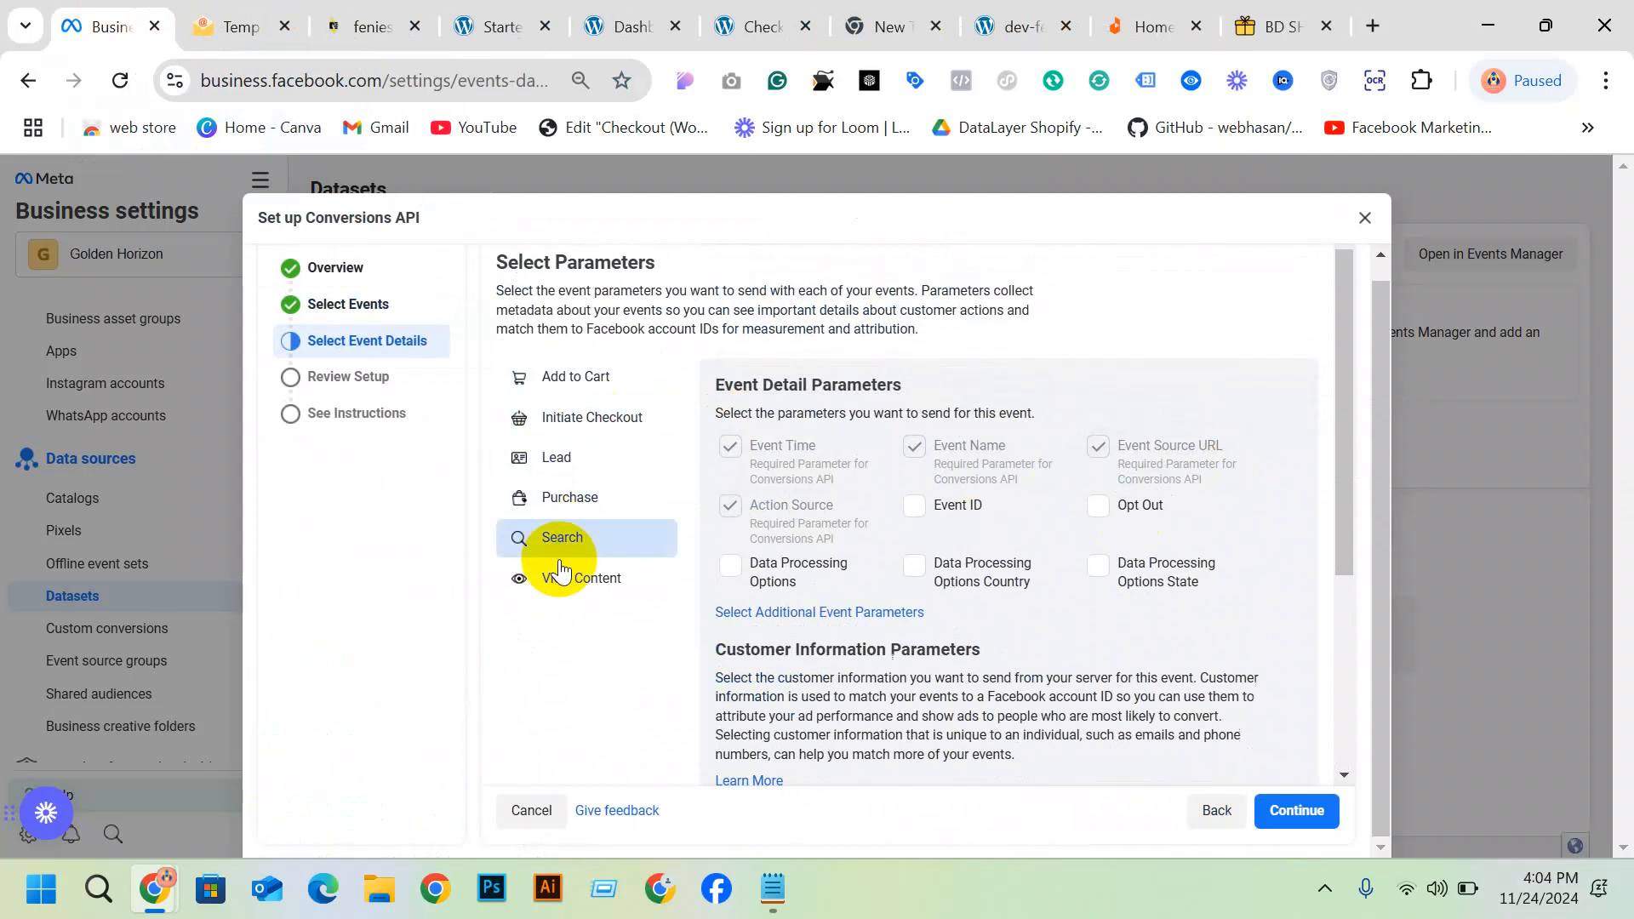
left_click(566, 580)
scroll(1071, 605, "down", 3)
scroll(1071, 604, "down", 1)
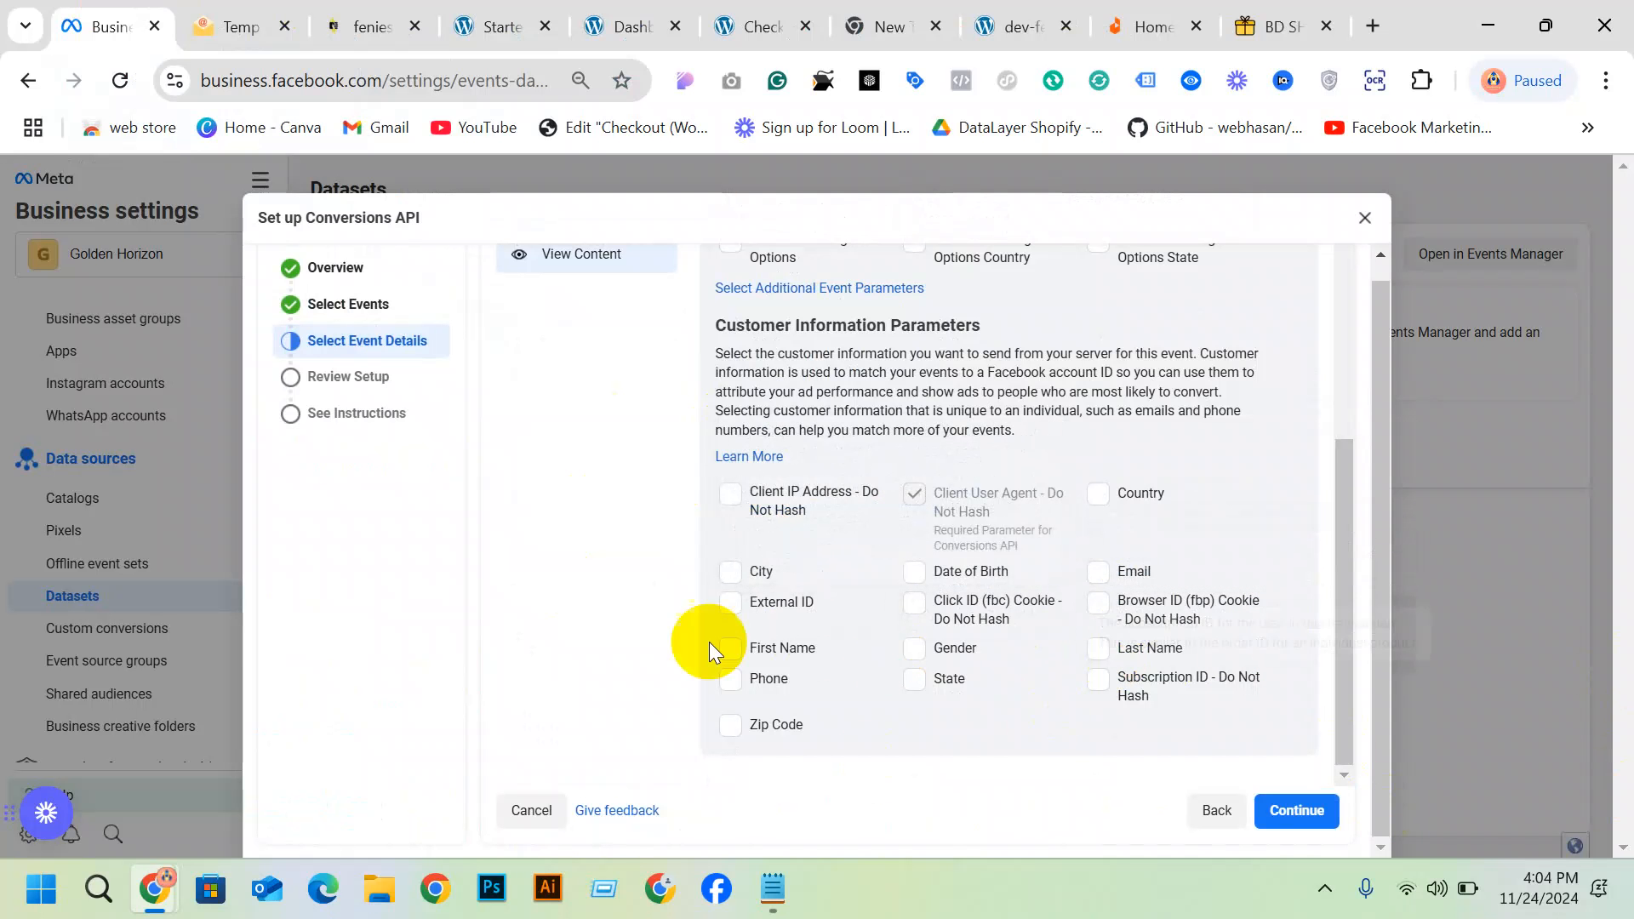
left_click(1315, 823)
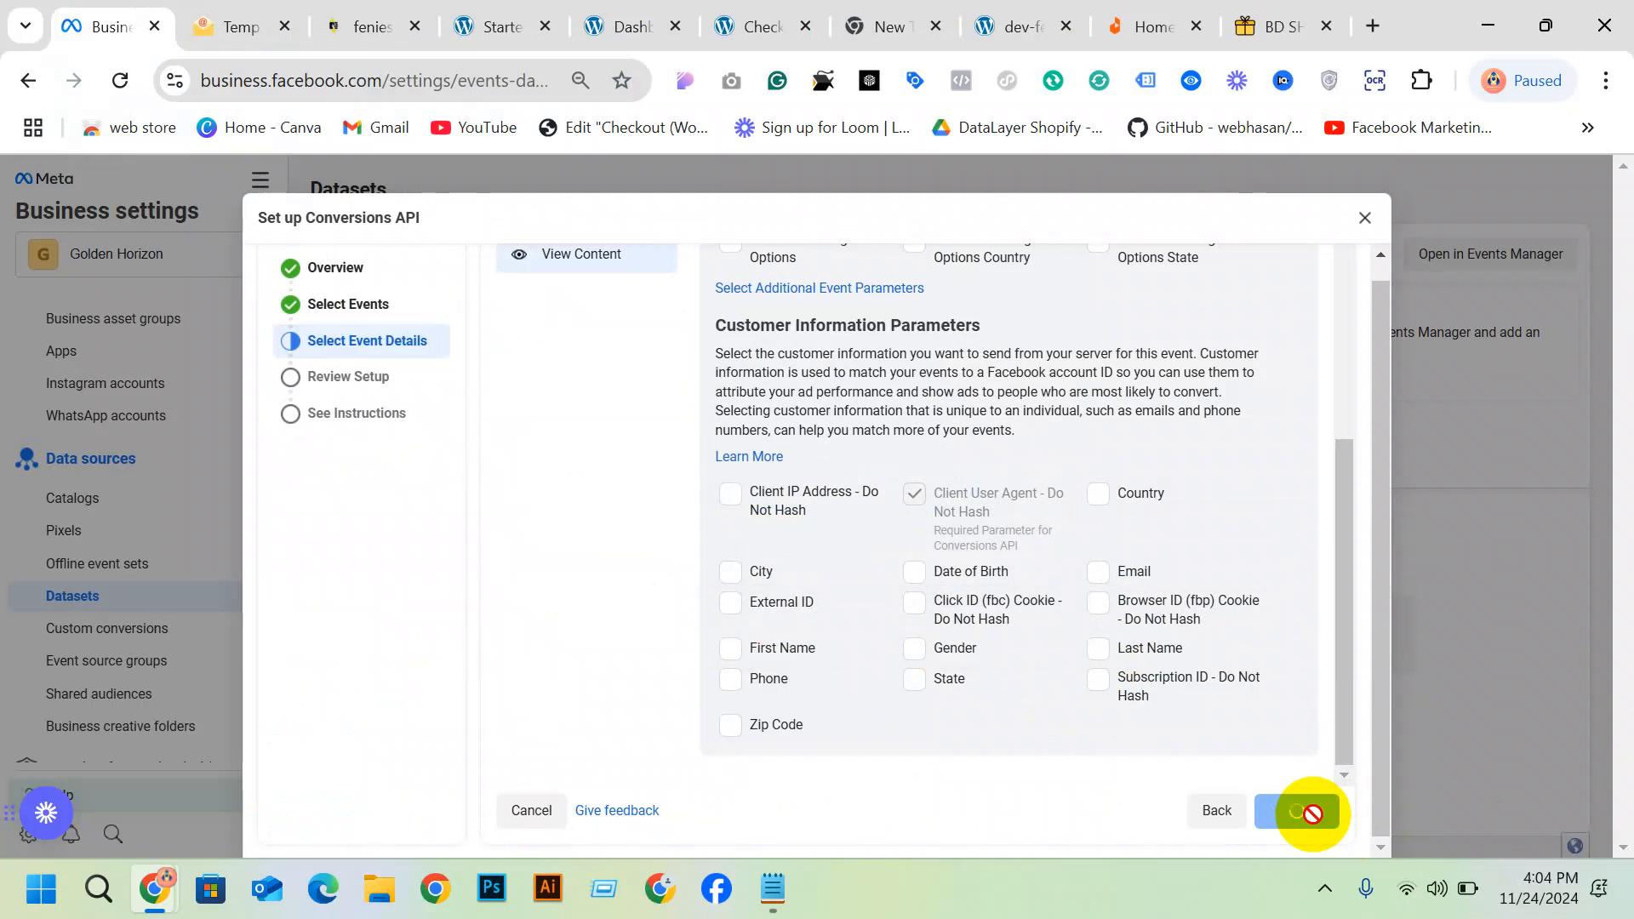
scroll(1141, 576, "down", 1)
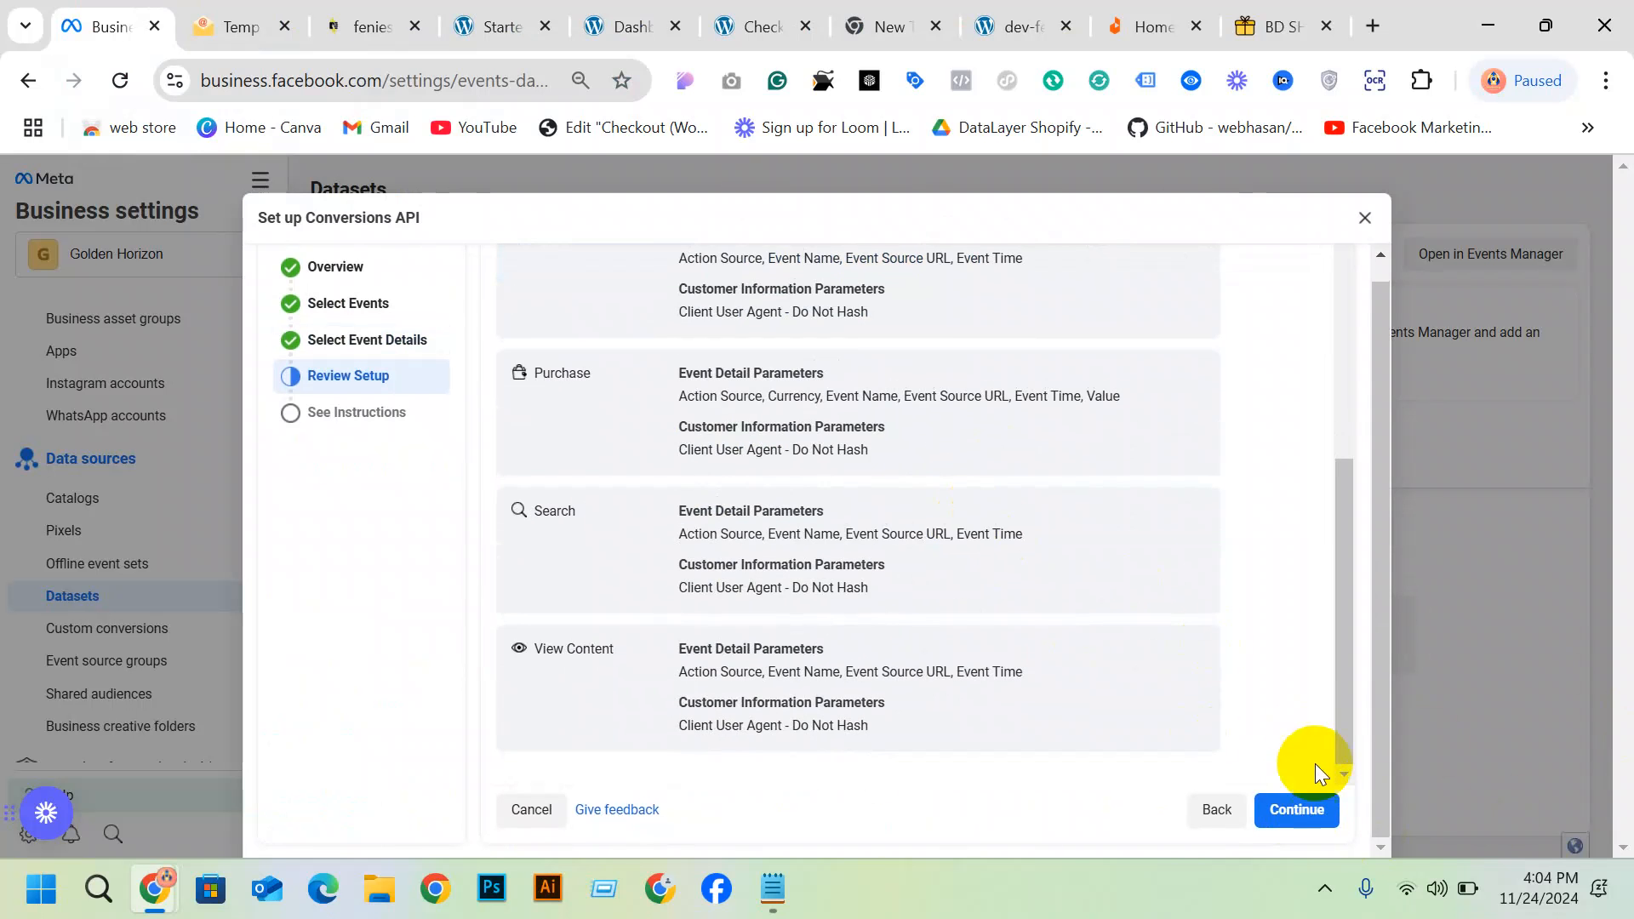
left_click(1306, 813)
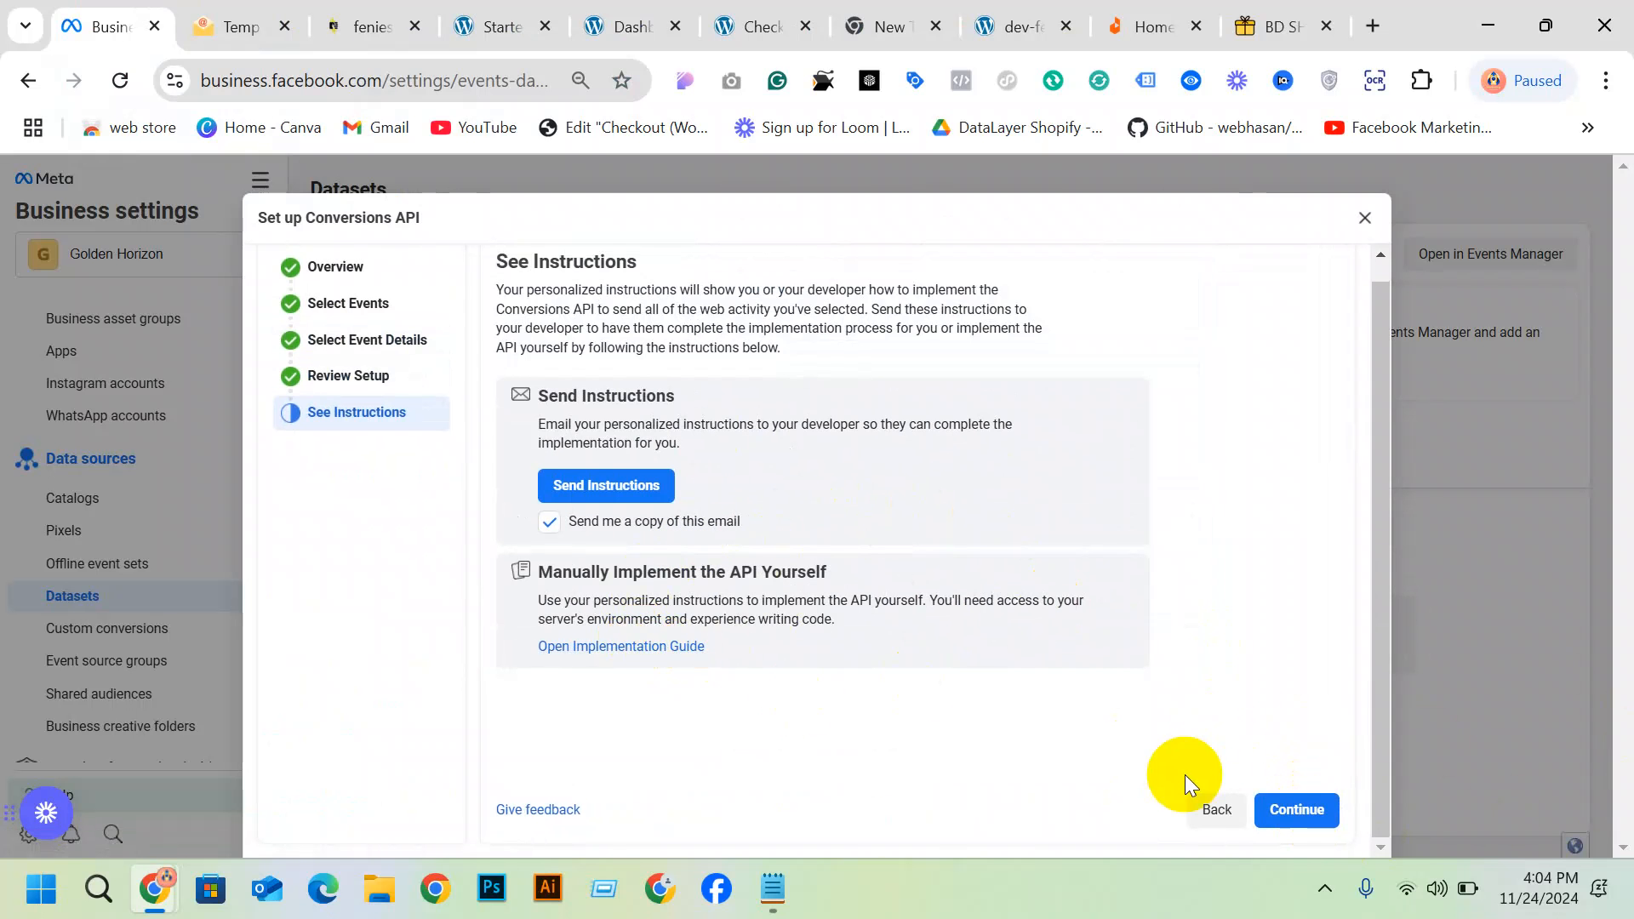
Open the Implementation Guide, then continue to the fenieshop dataset in Events Manager
left_click(654, 653)
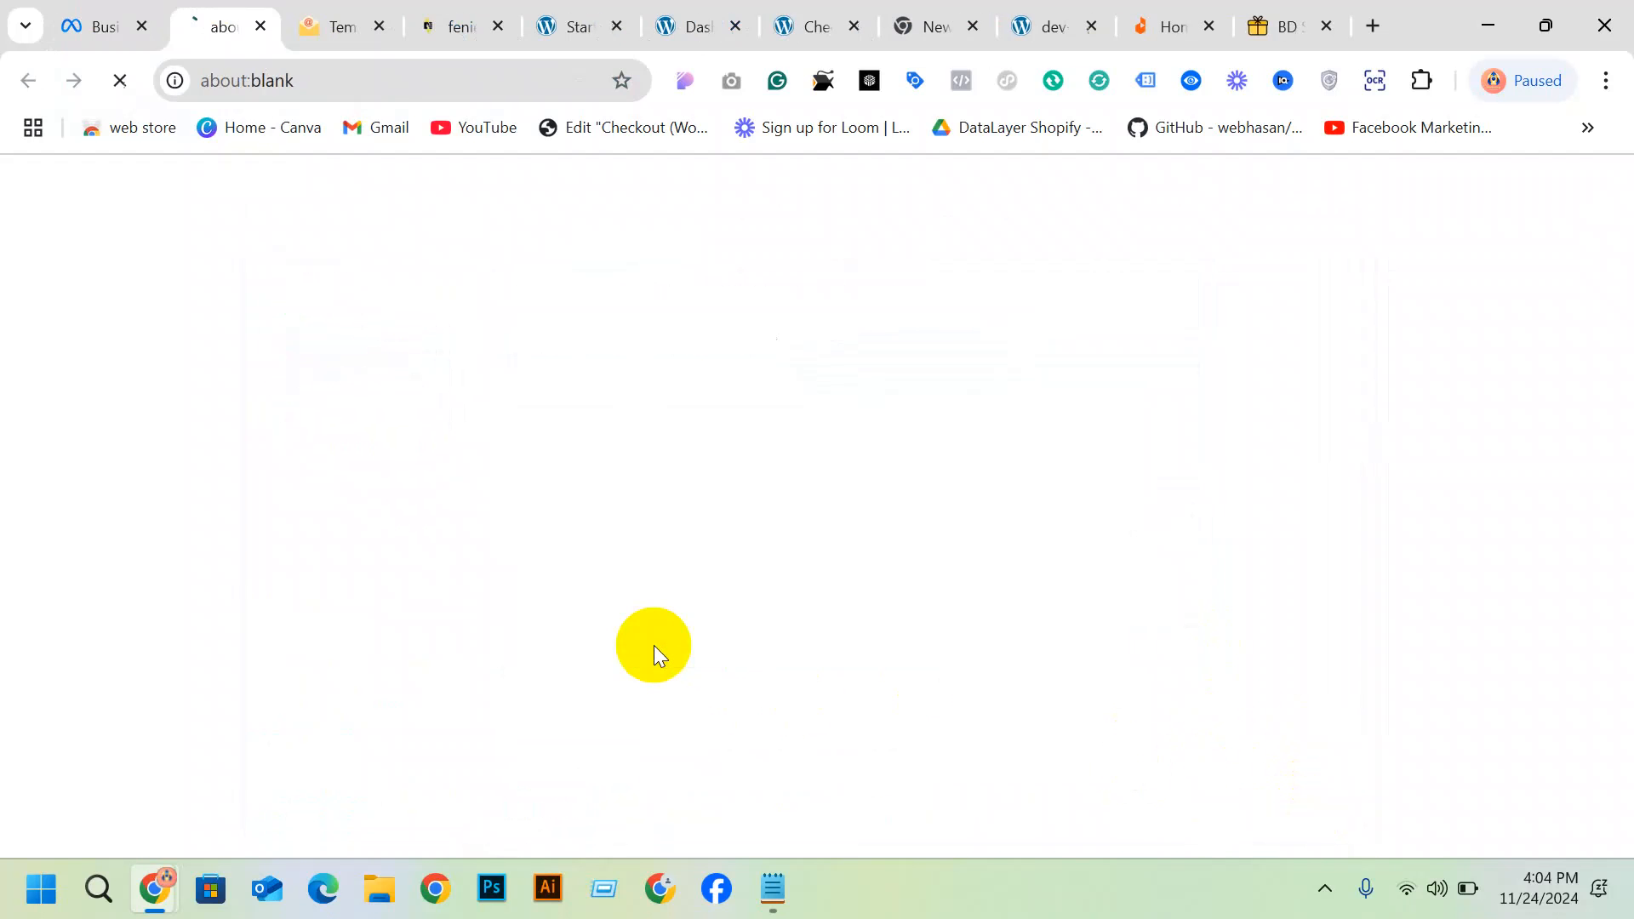
left_click(100, 15)
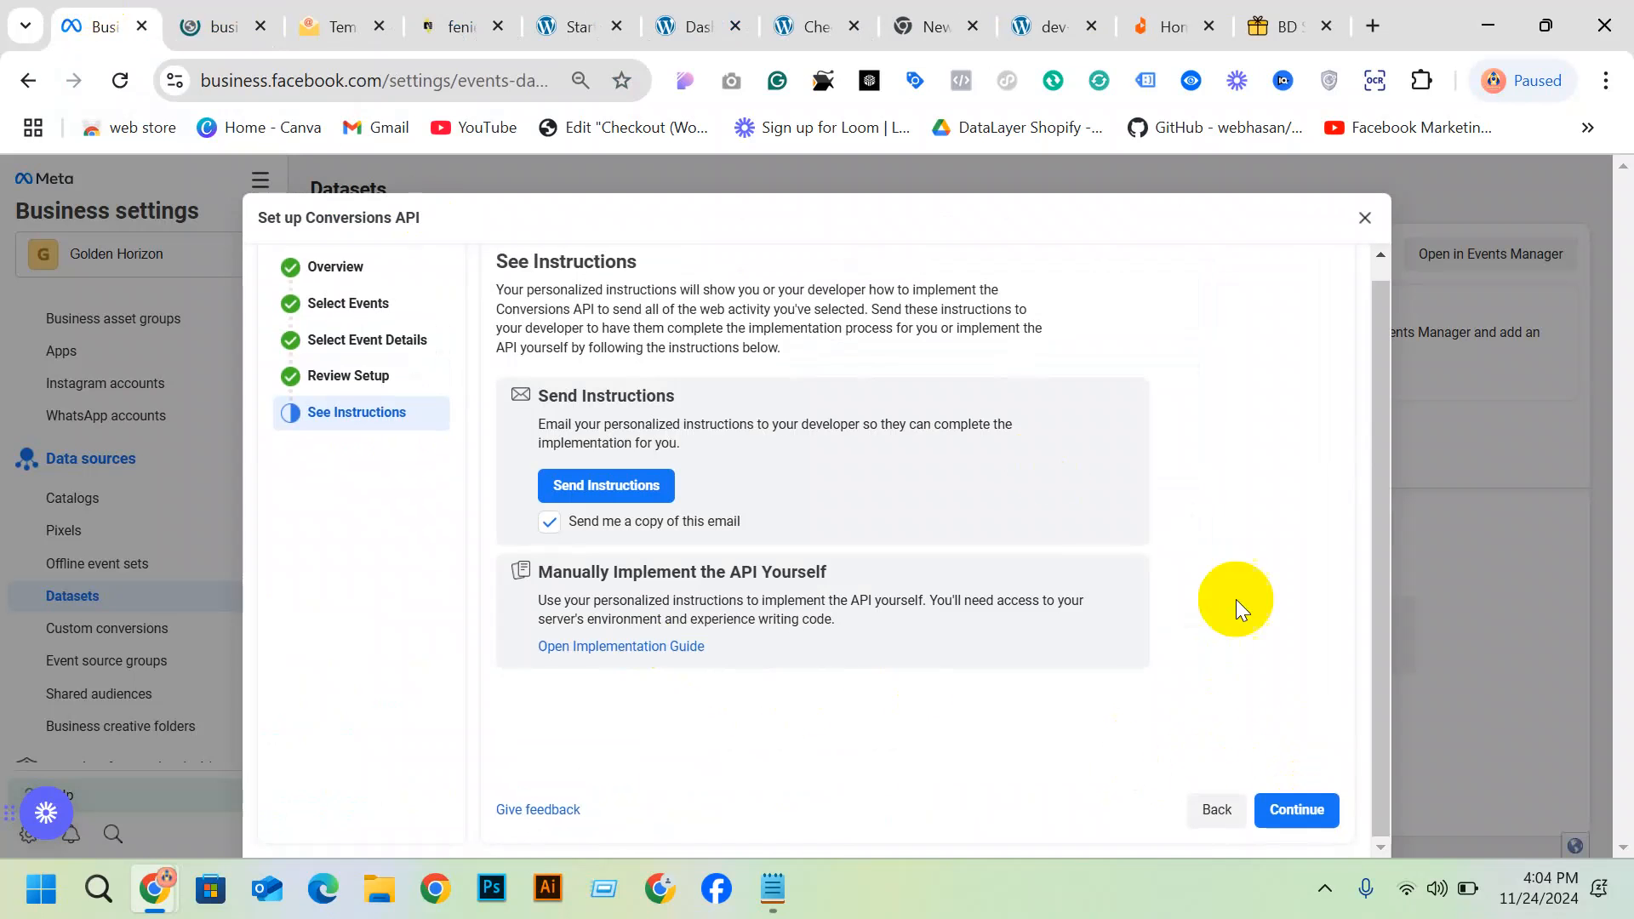
left_click(1307, 805)
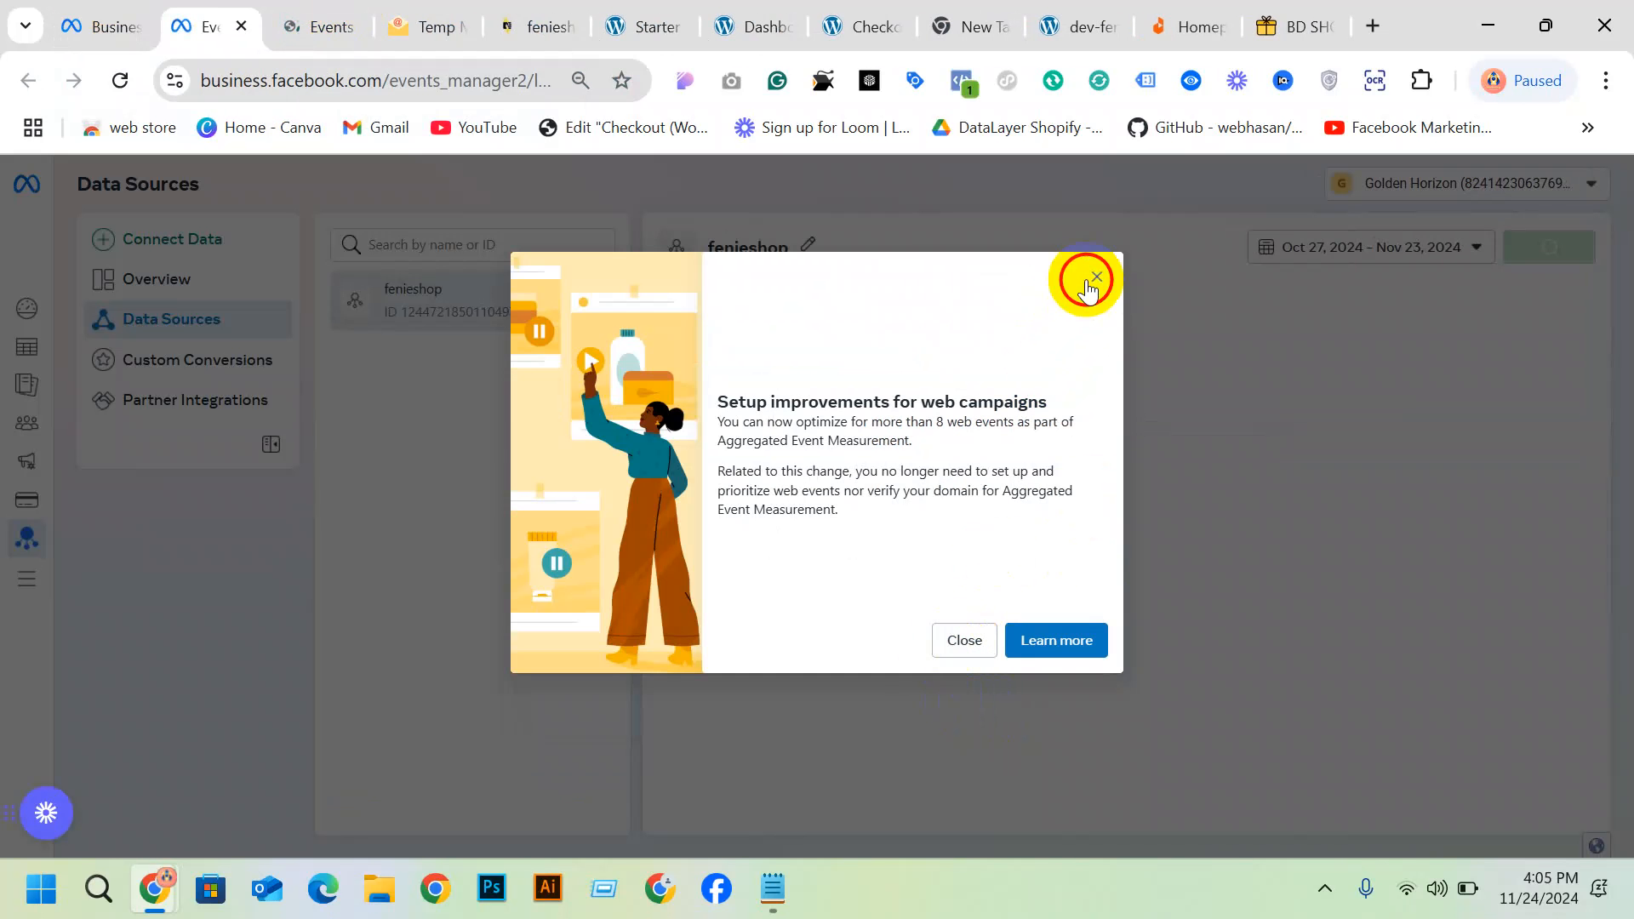
Dismiss the announcement, choose manual pixel installation, and copy the Meta Pixel base code
left_click(1095, 278)
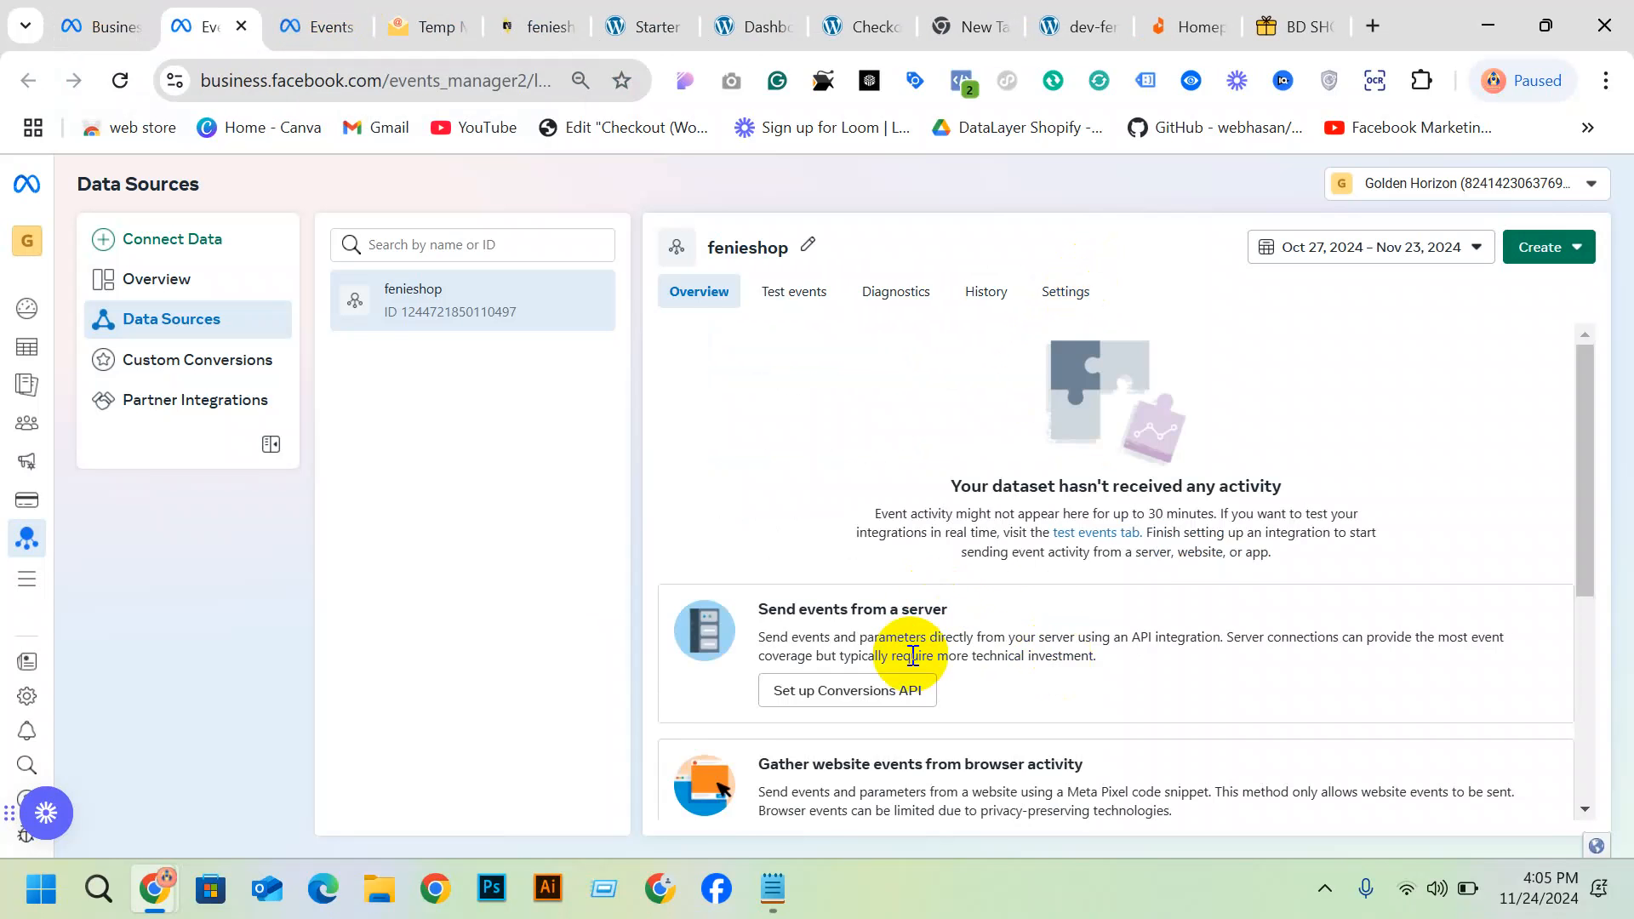
scroll(912, 655, "down", 3)
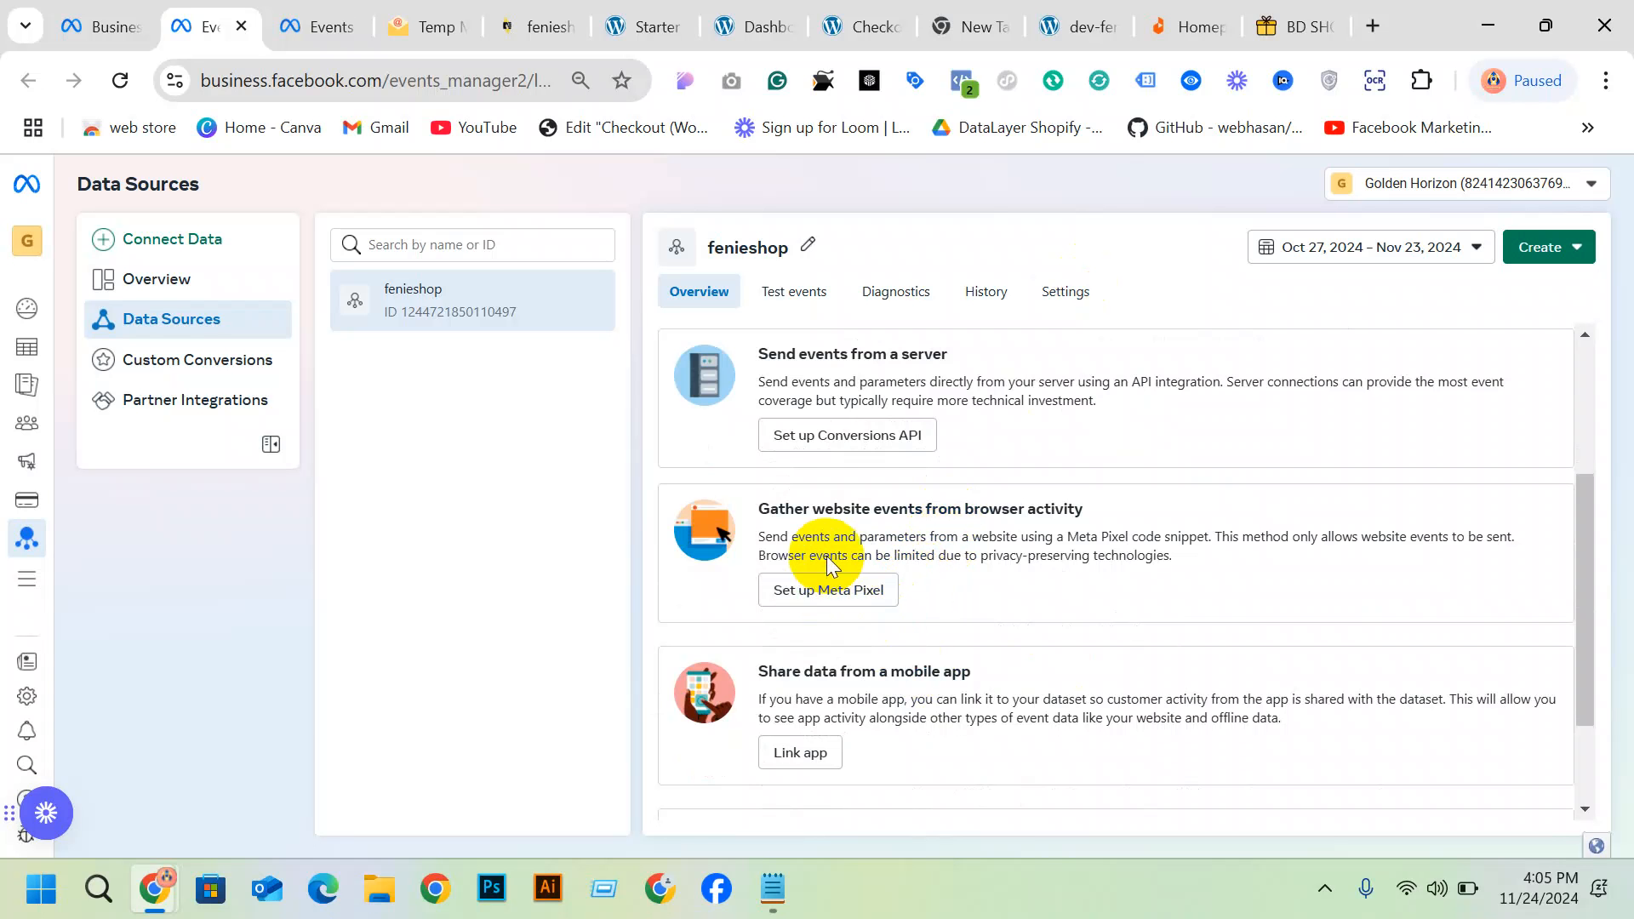
left_click(839, 600)
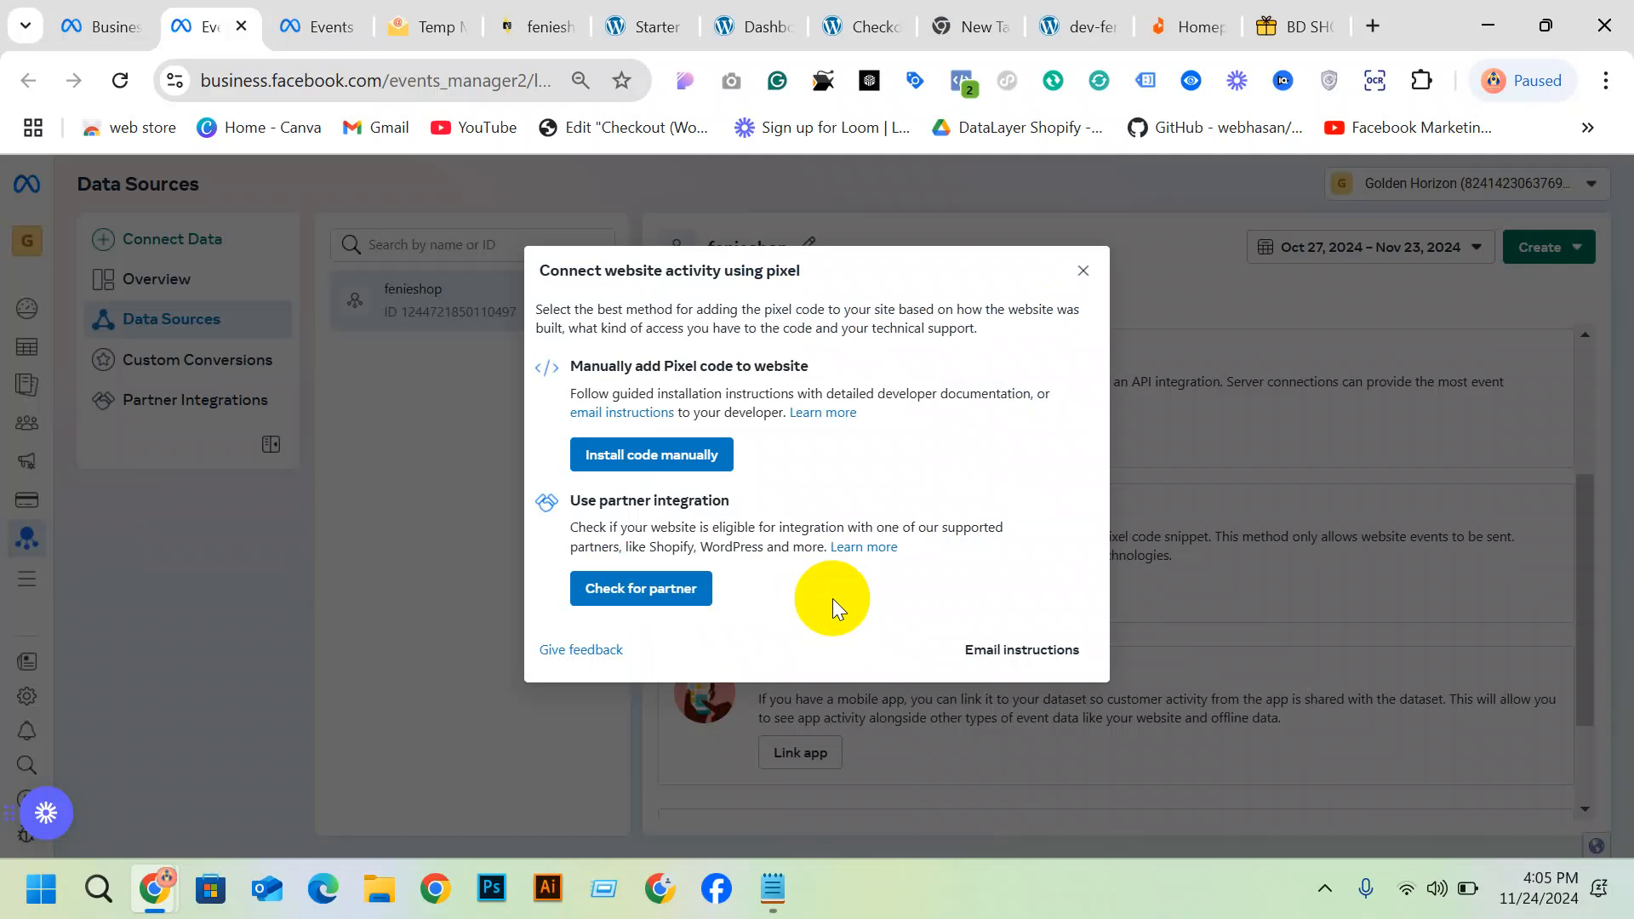
left_click(668, 464)
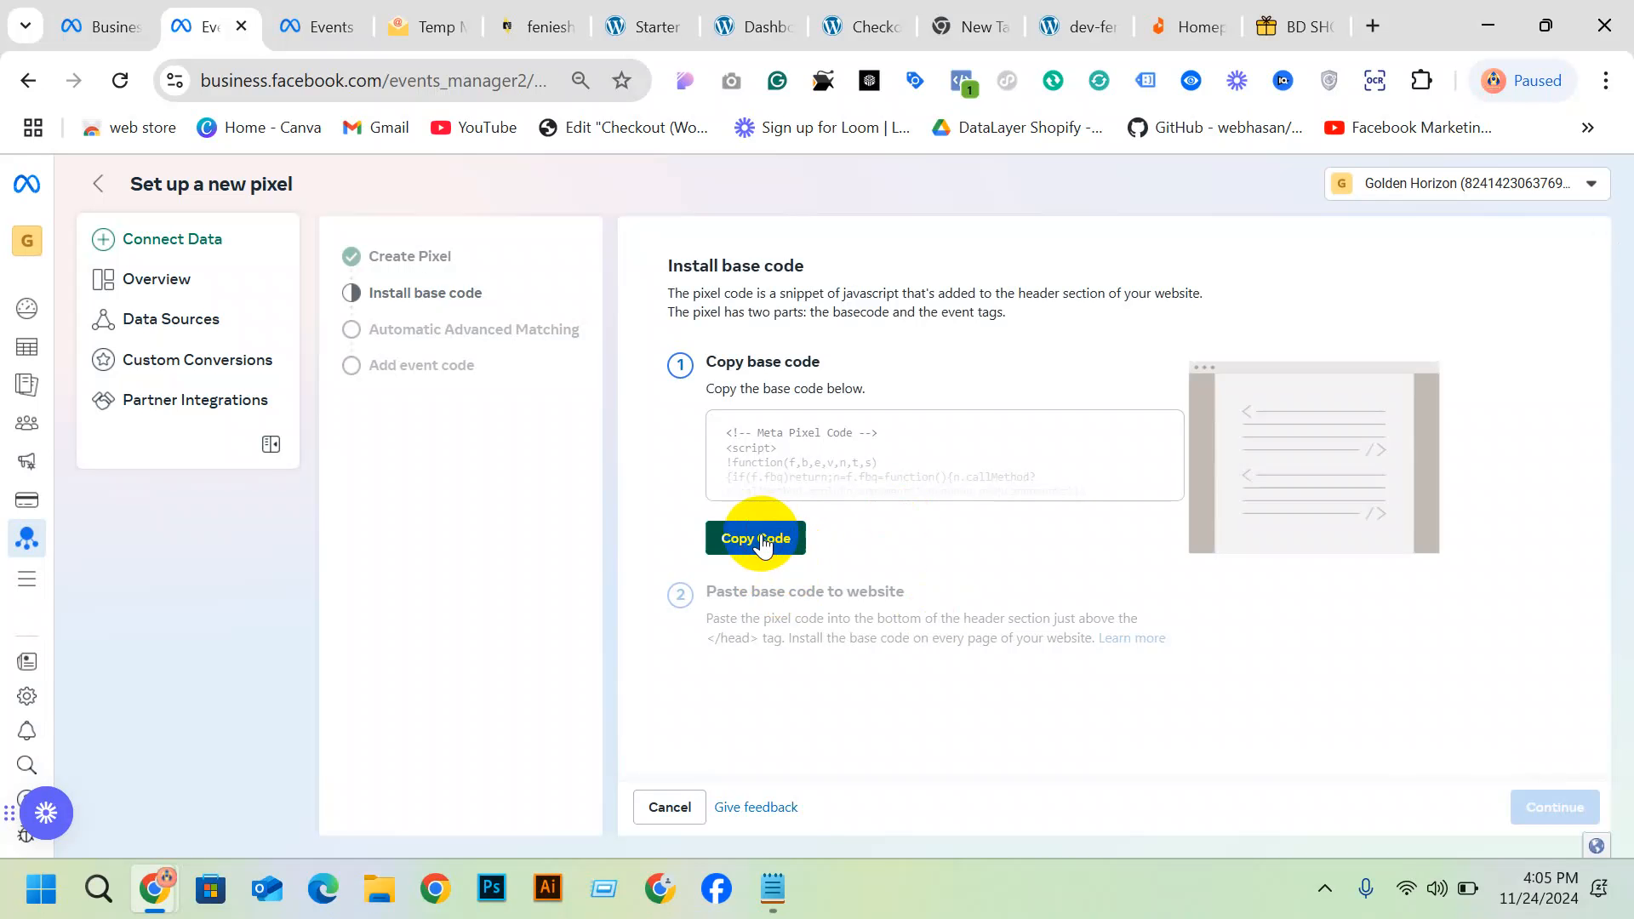
left_click(757, 549)
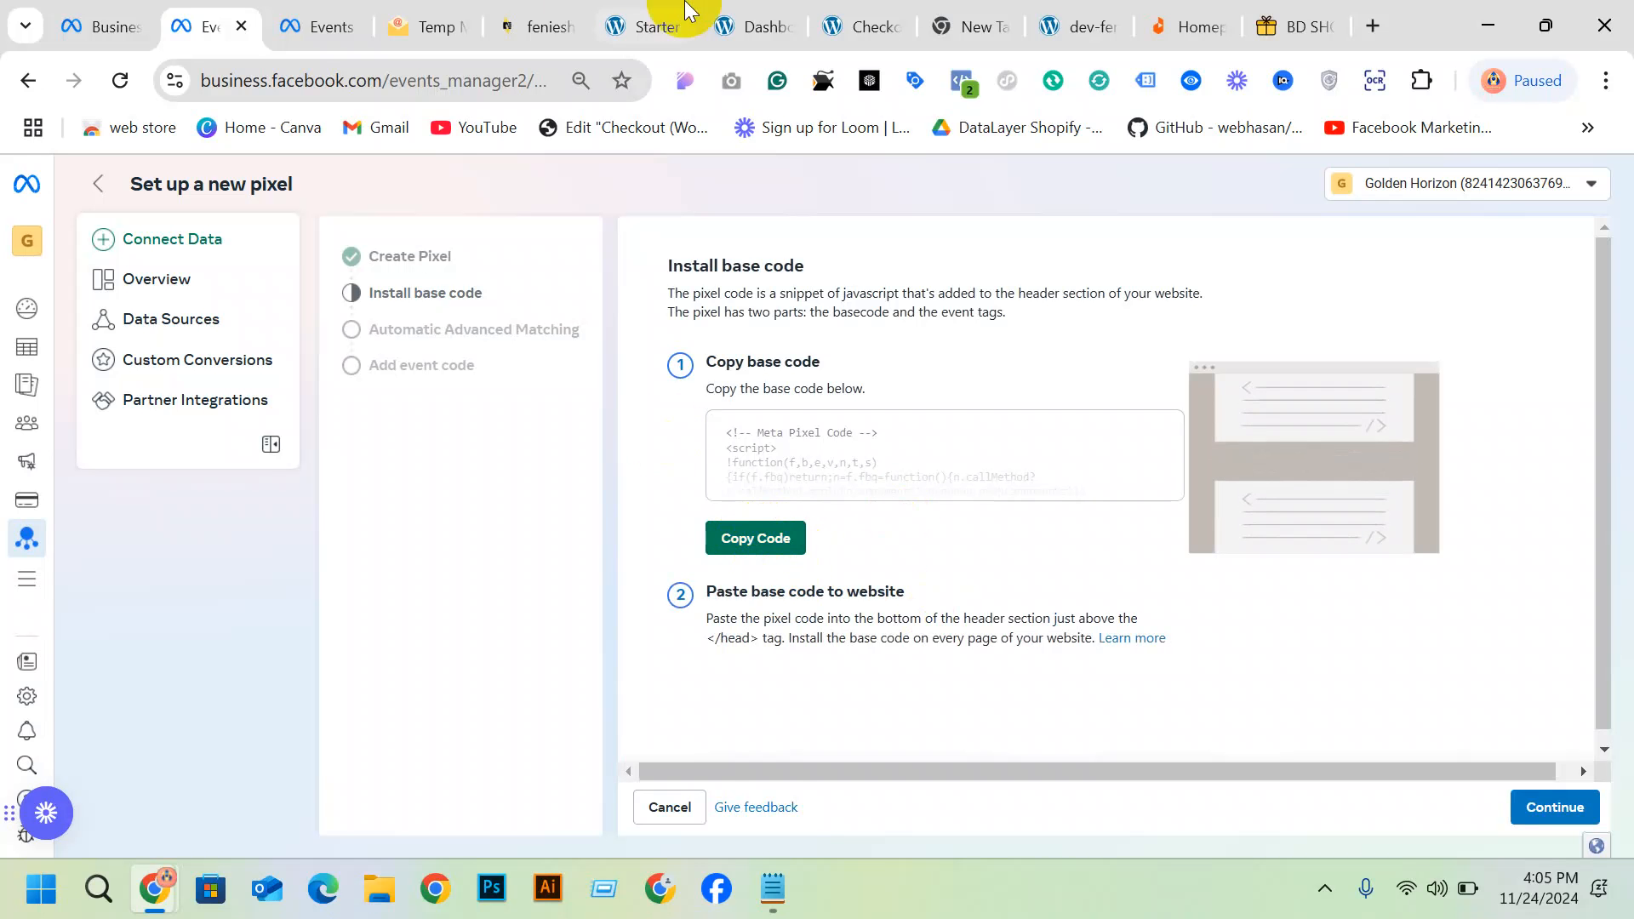
left_click(675, 13)
Go to Plugins > Add New Plugin and search the directory for 'header footer'
left_click(749, 13)
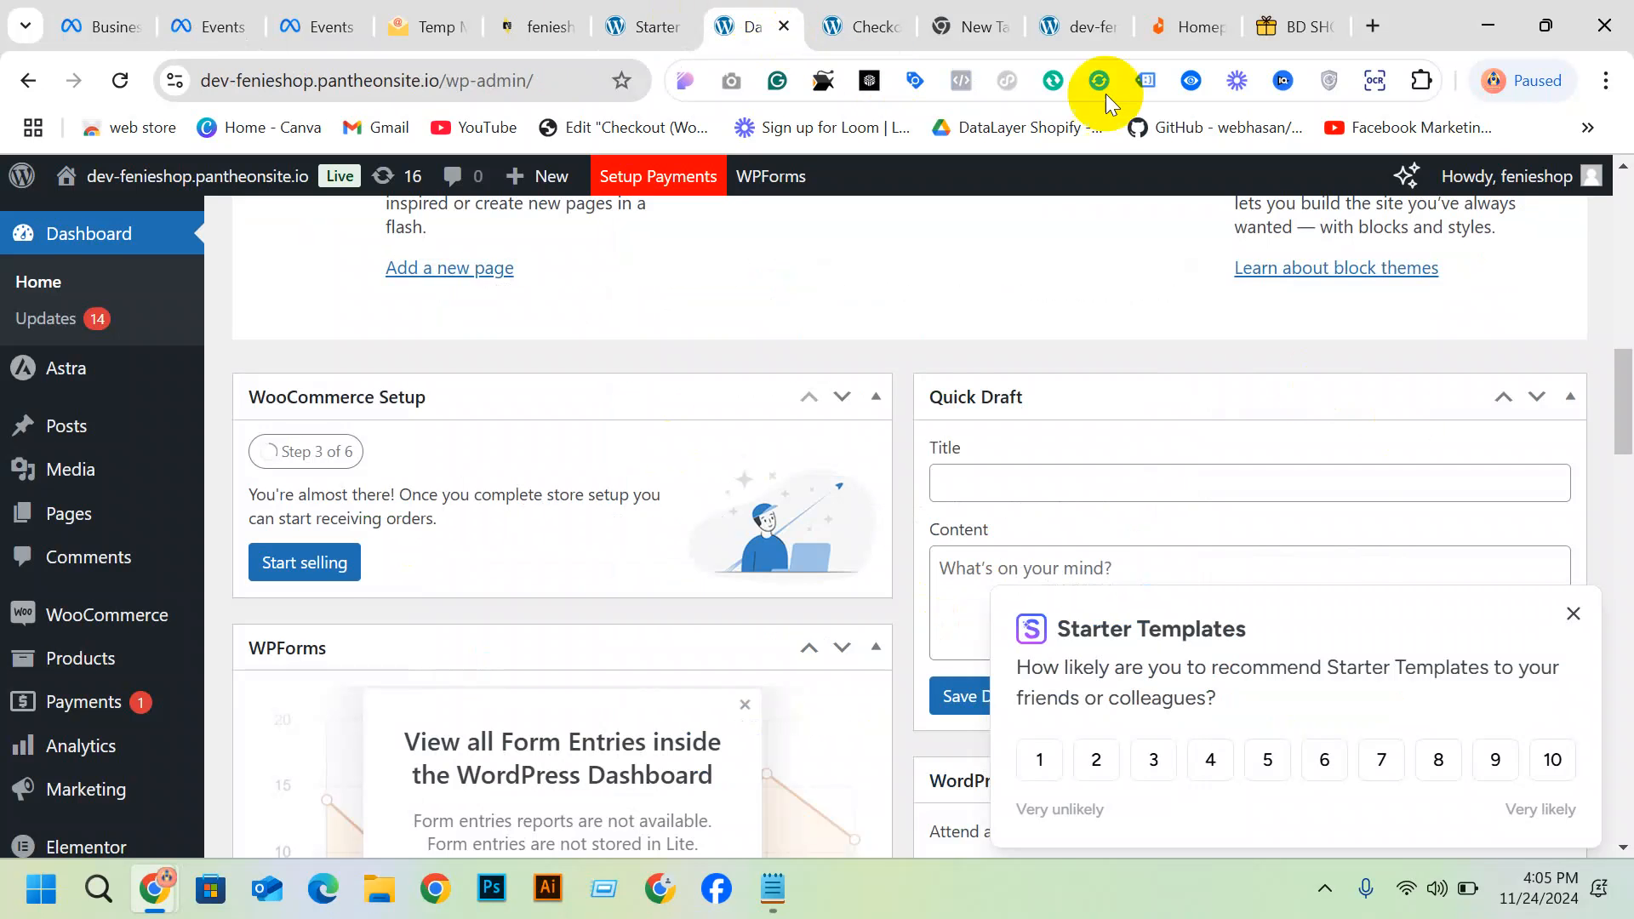
scroll(102, 394, "down", 6)
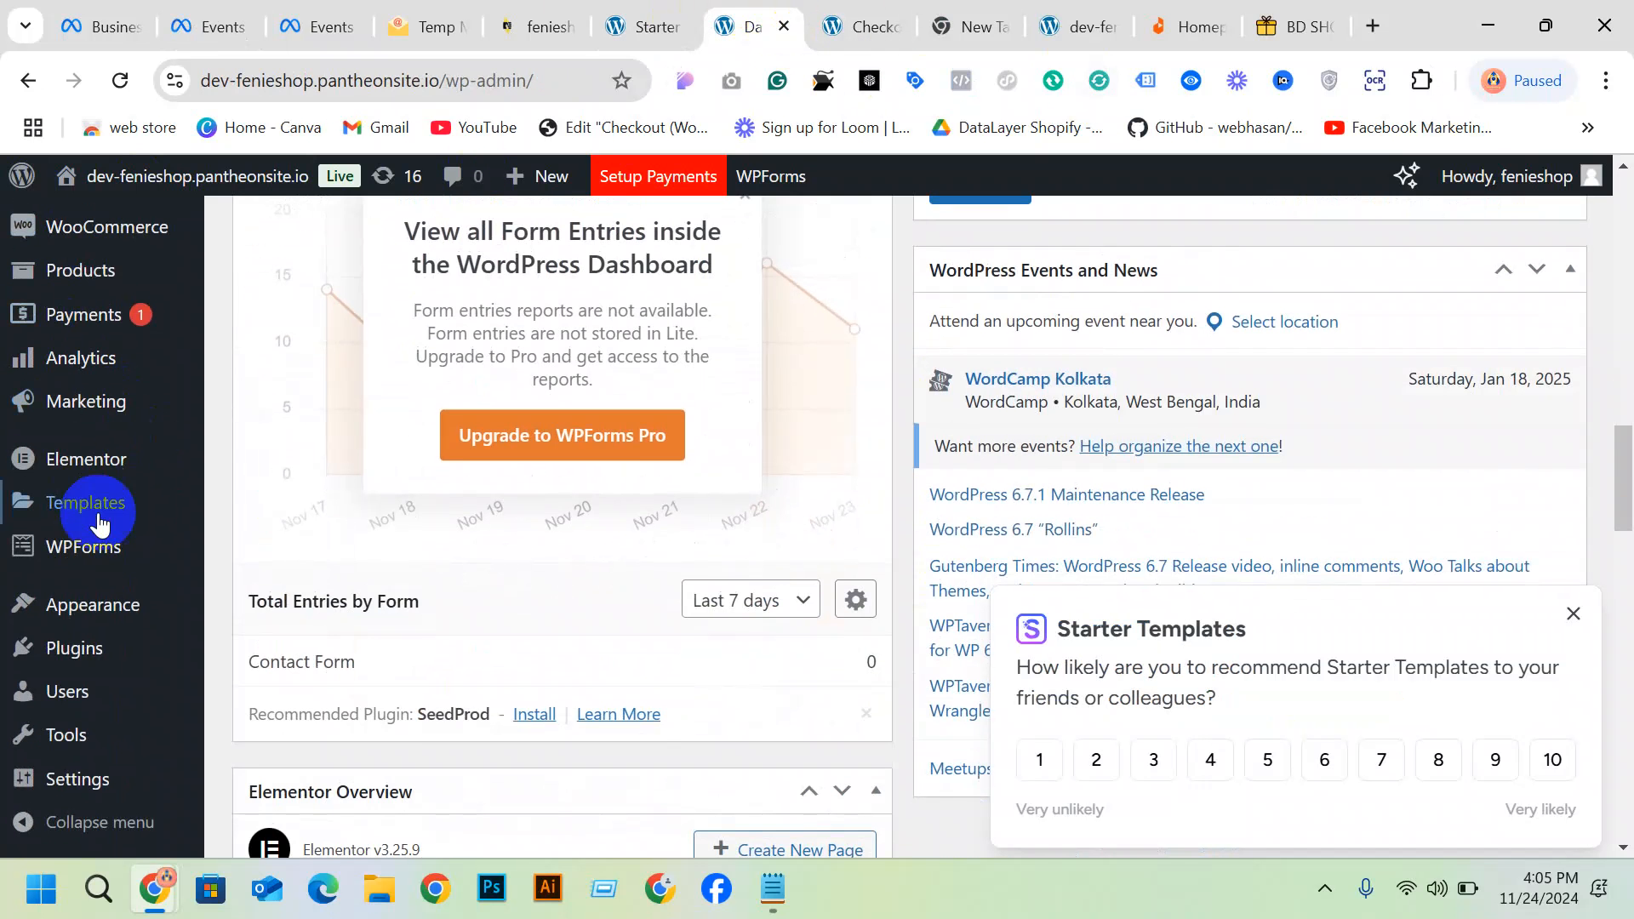
mouse_move(94, 652)
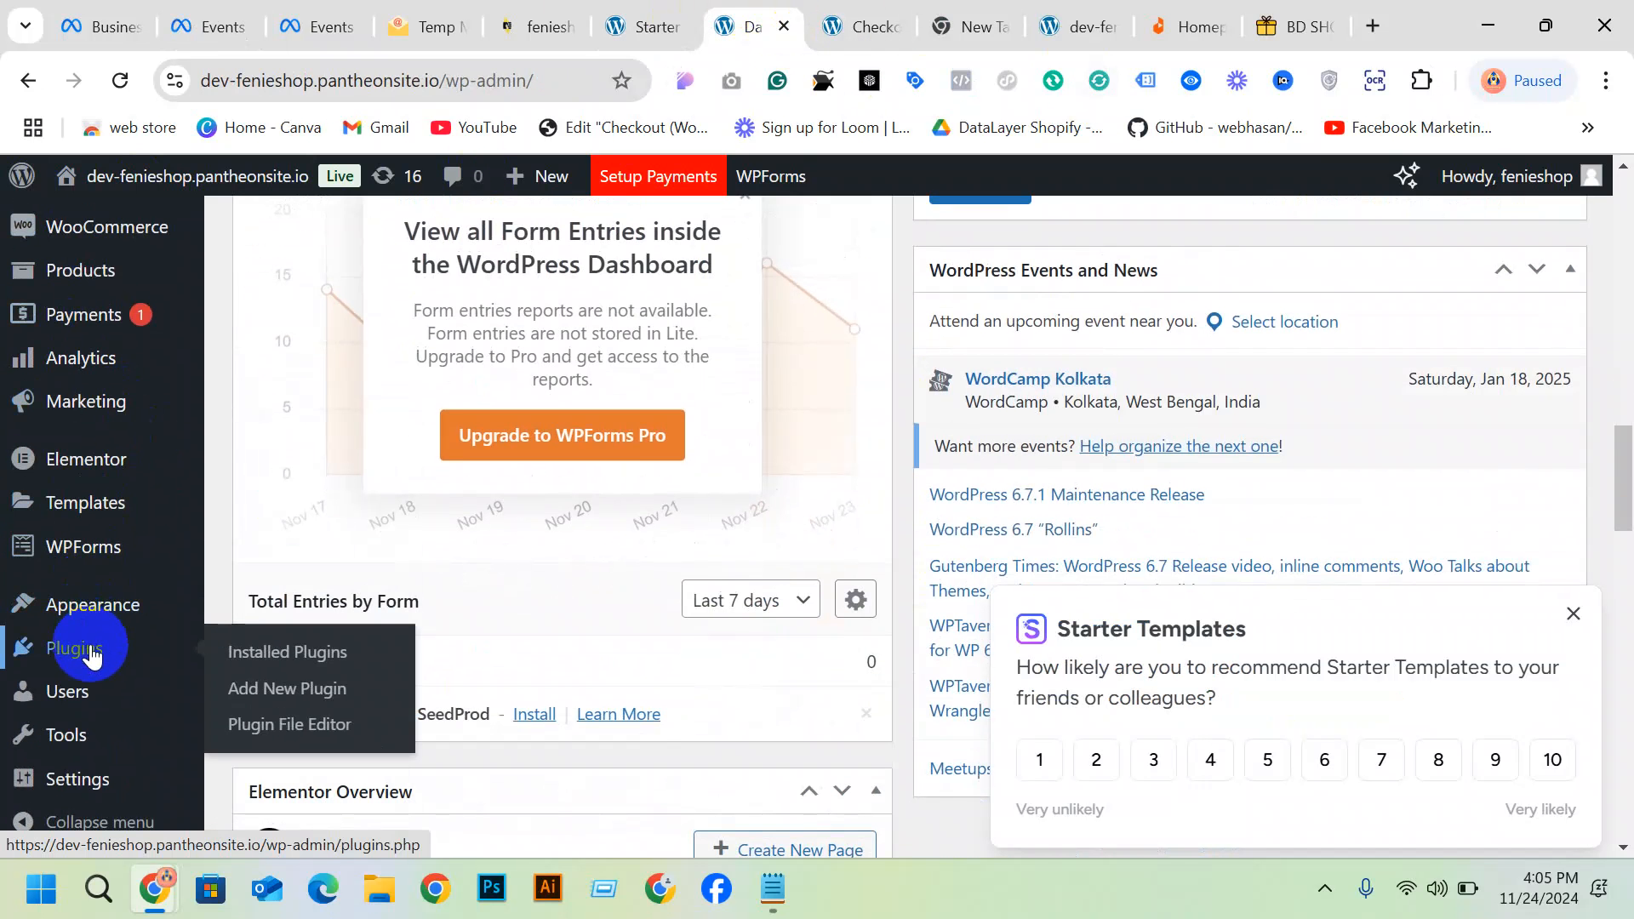
left_click(315, 694)
scroll(1173, 582, "down", 4)
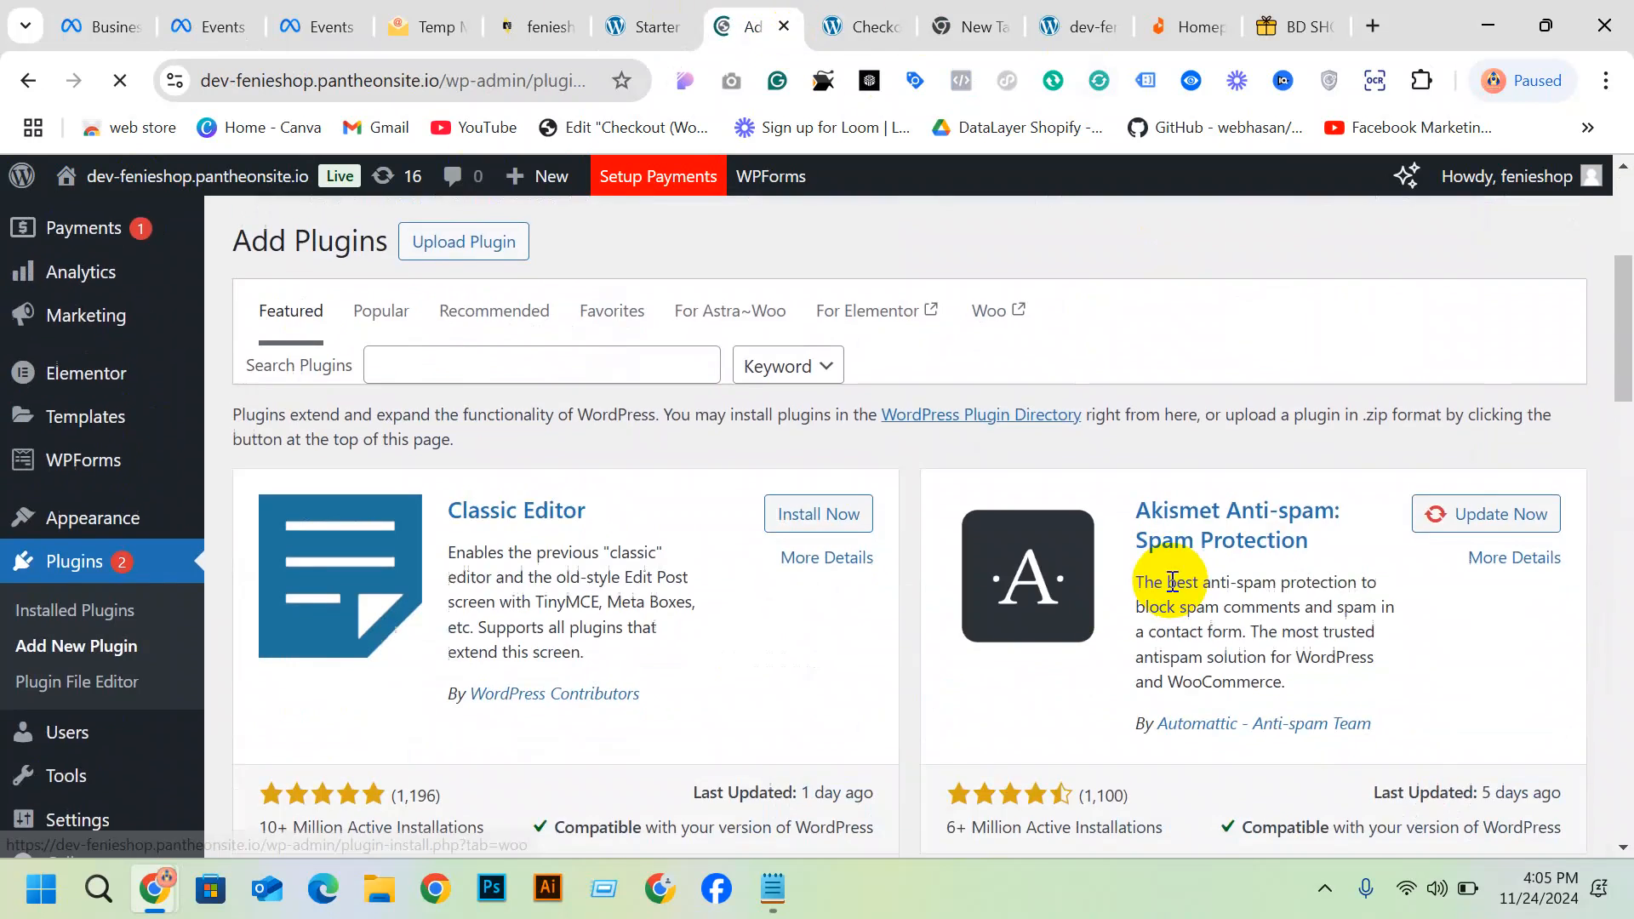
scroll(1173, 582, "down", 3)
scroll(1170, 420, "up", 3)
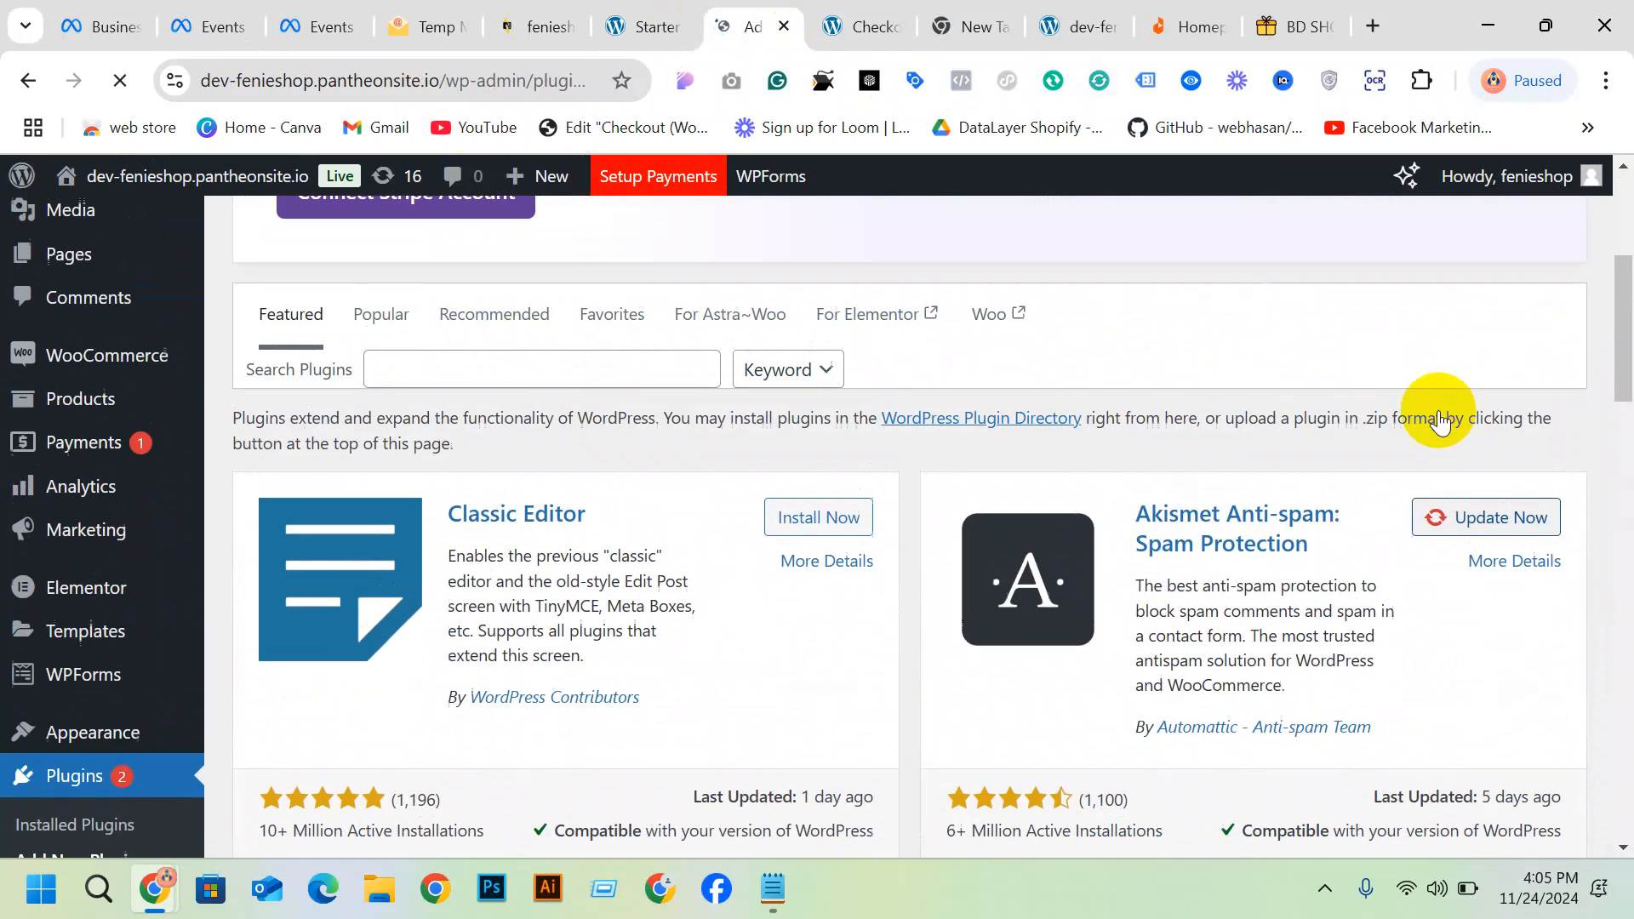
left_click(542, 372)
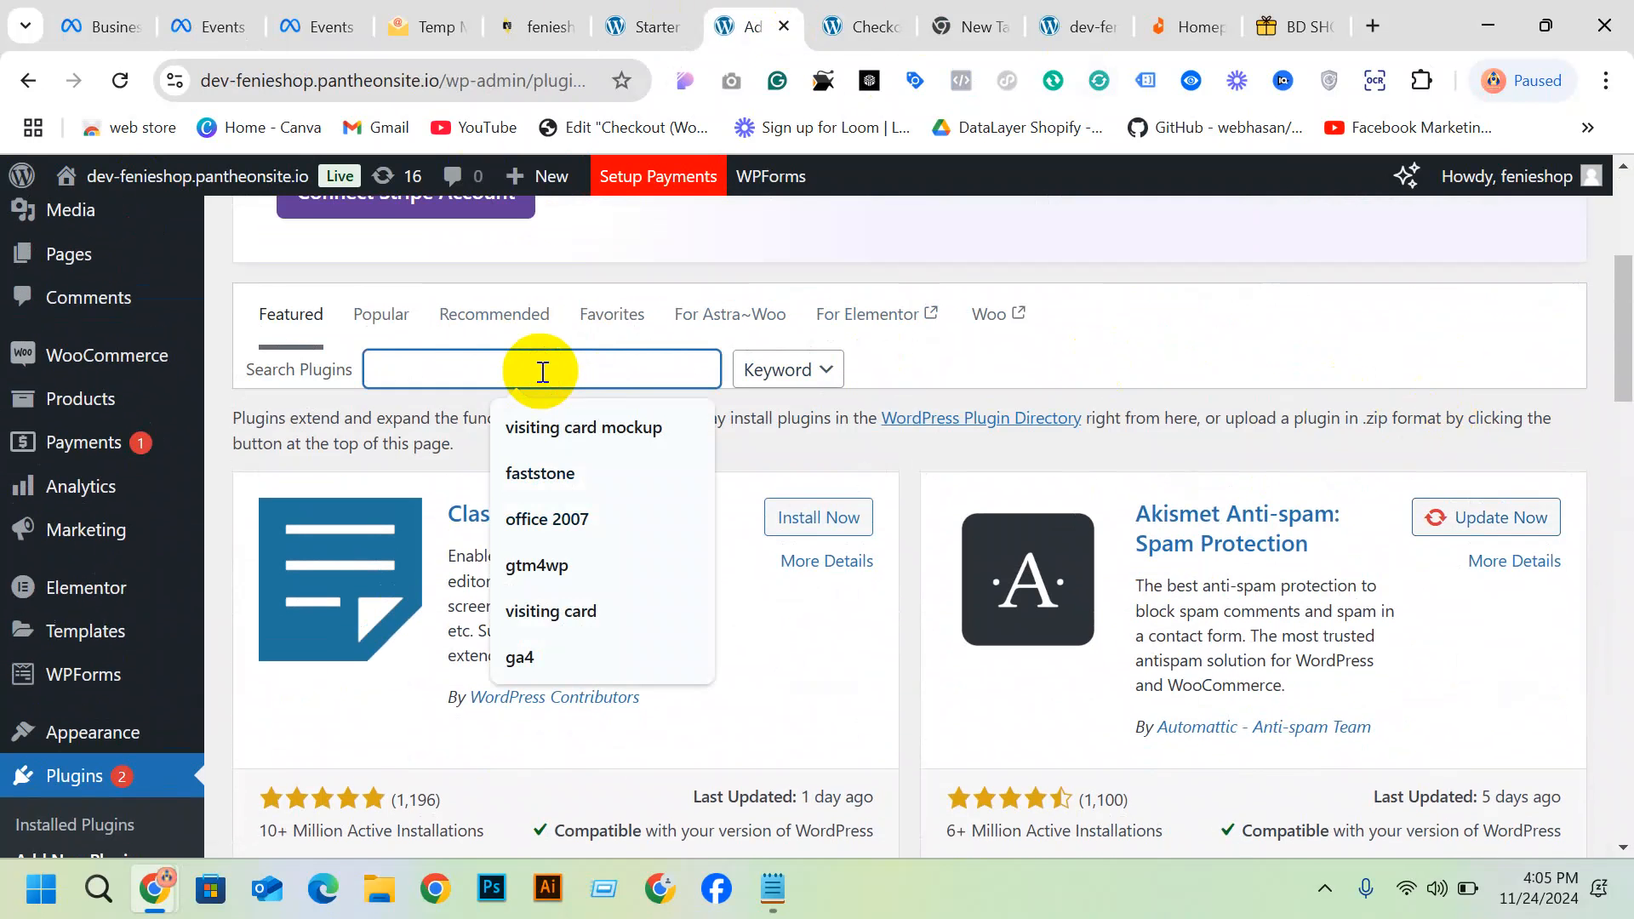
type("header footer")
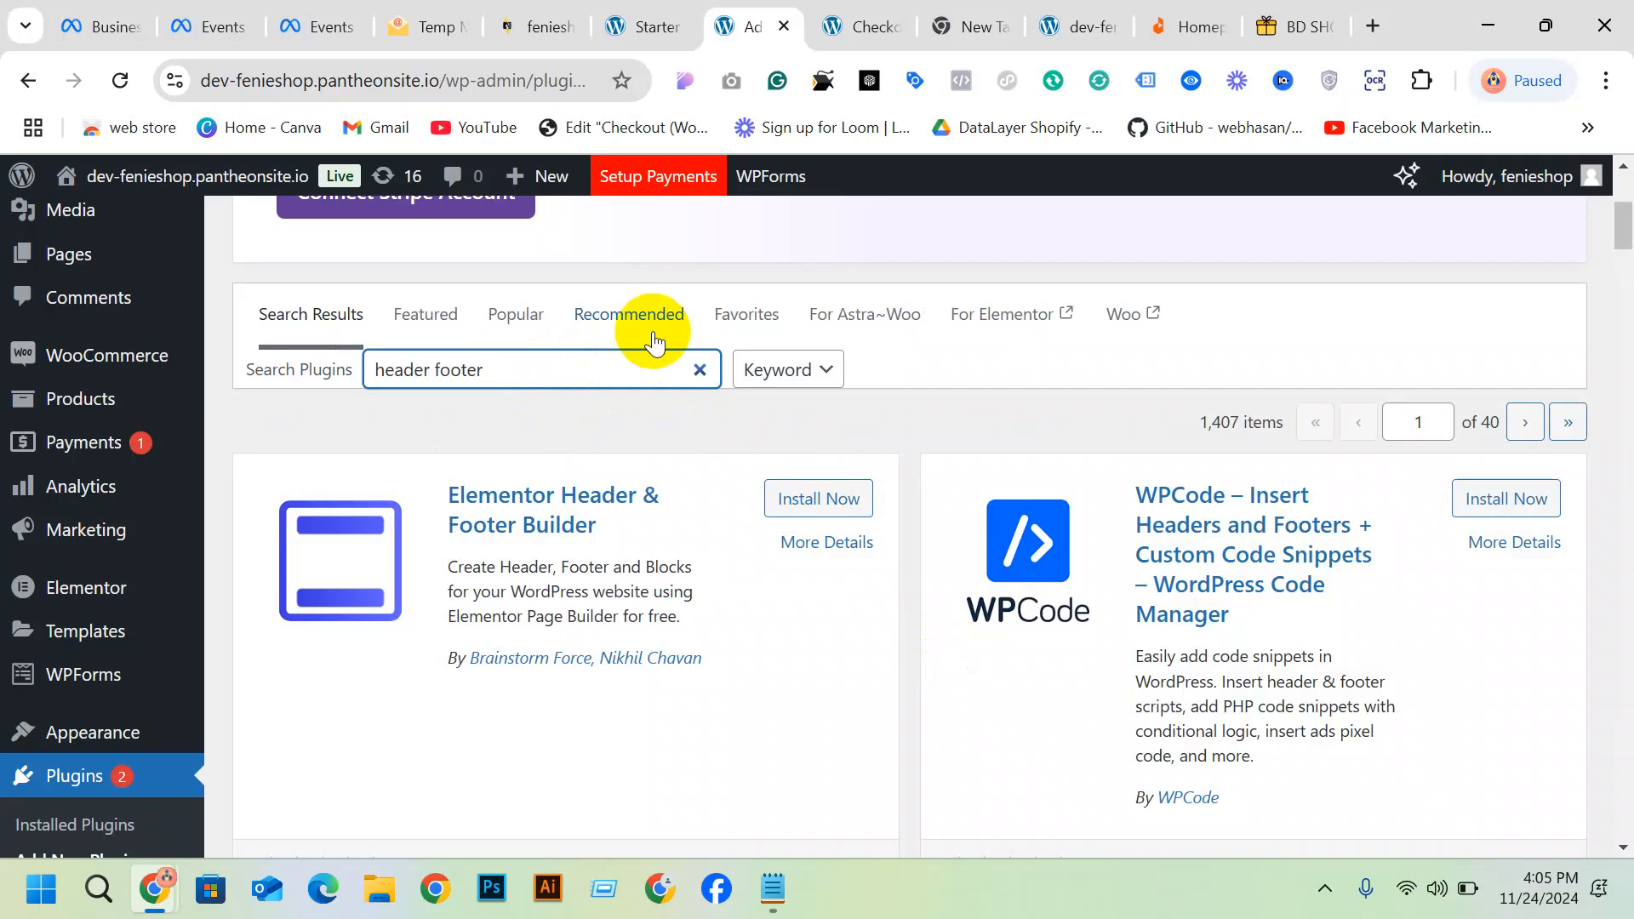
Install and activate the Insert Headers And Footers plugin
scroll(653, 336, "down", 3)
scroll(674, 390, "down", 2)
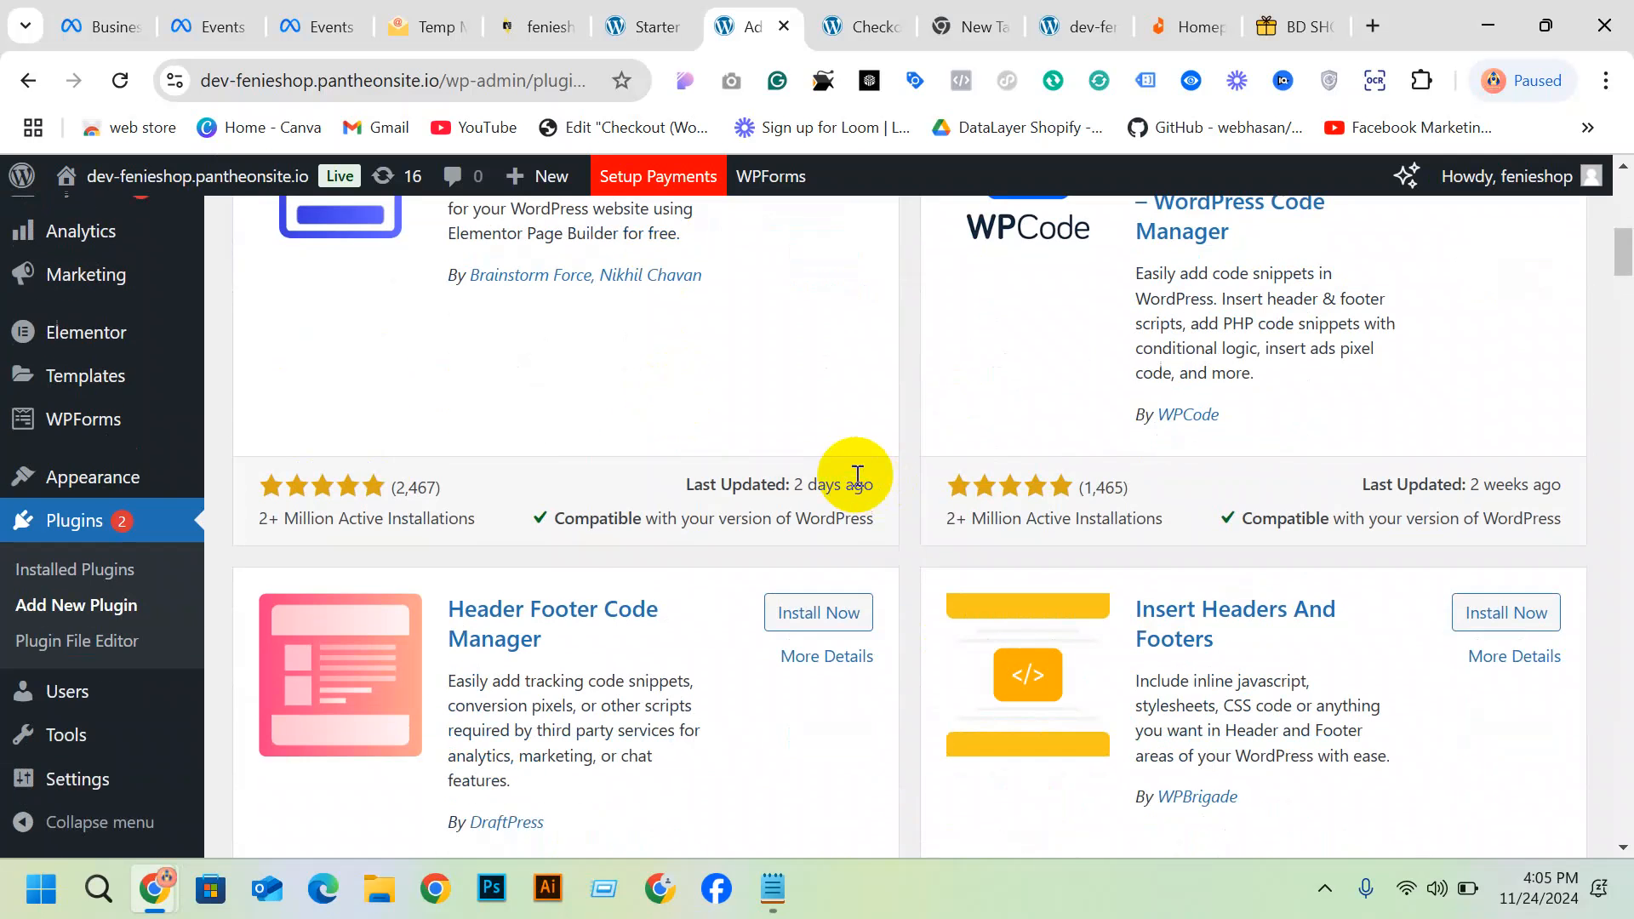
scroll(852, 472, "up", 3)
scroll(959, 540, "down", 6)
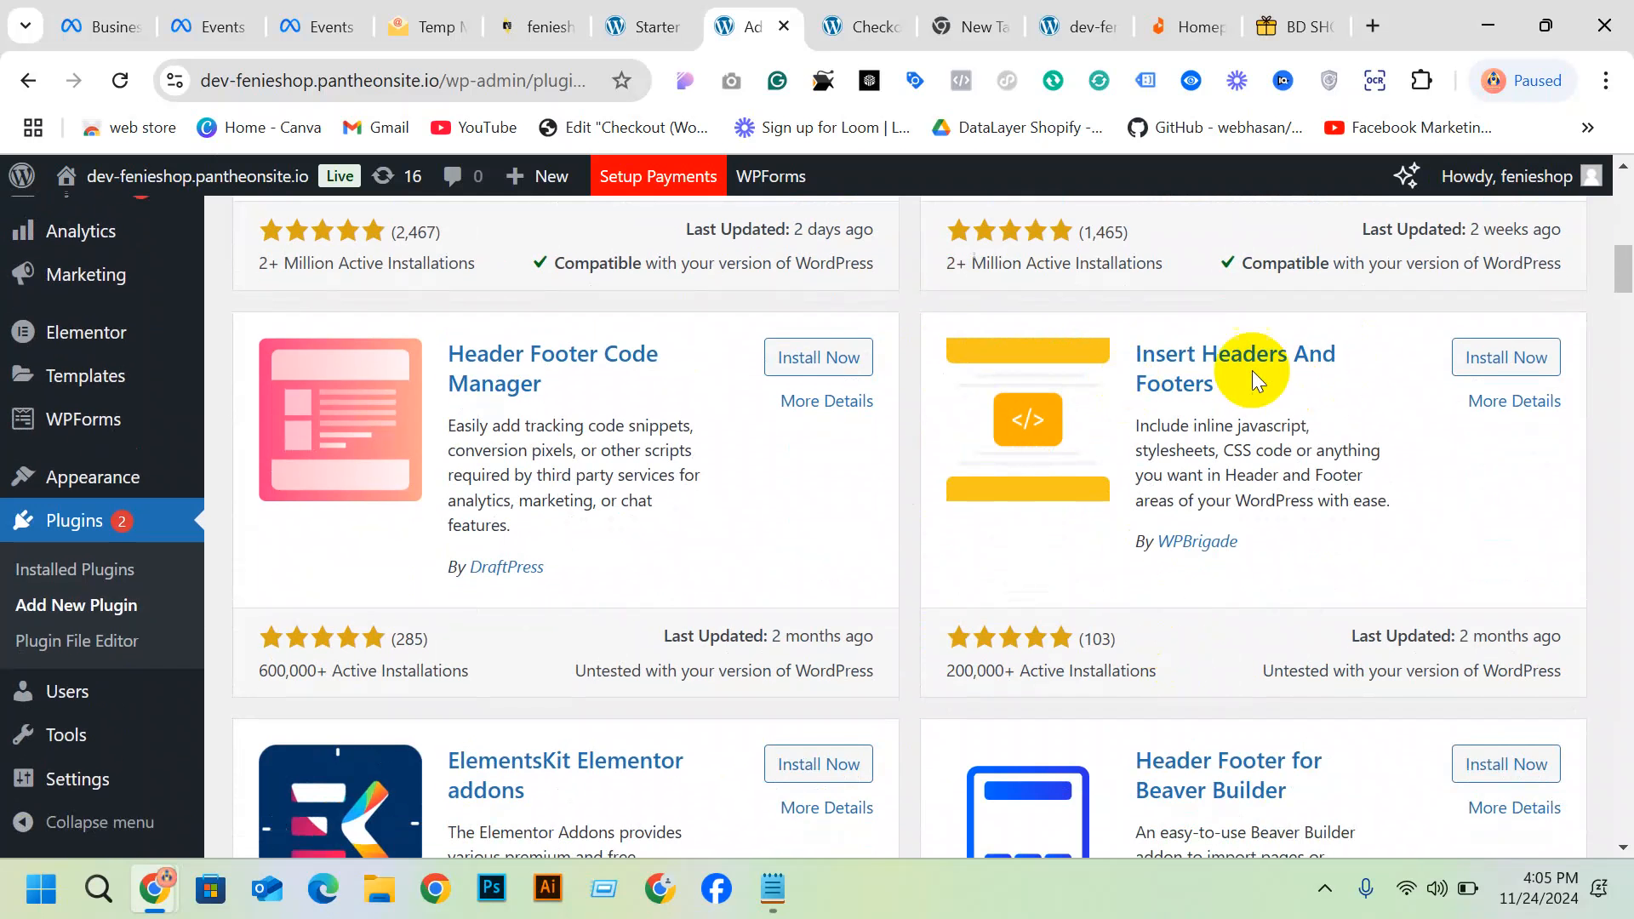
left_click(1520, 358)
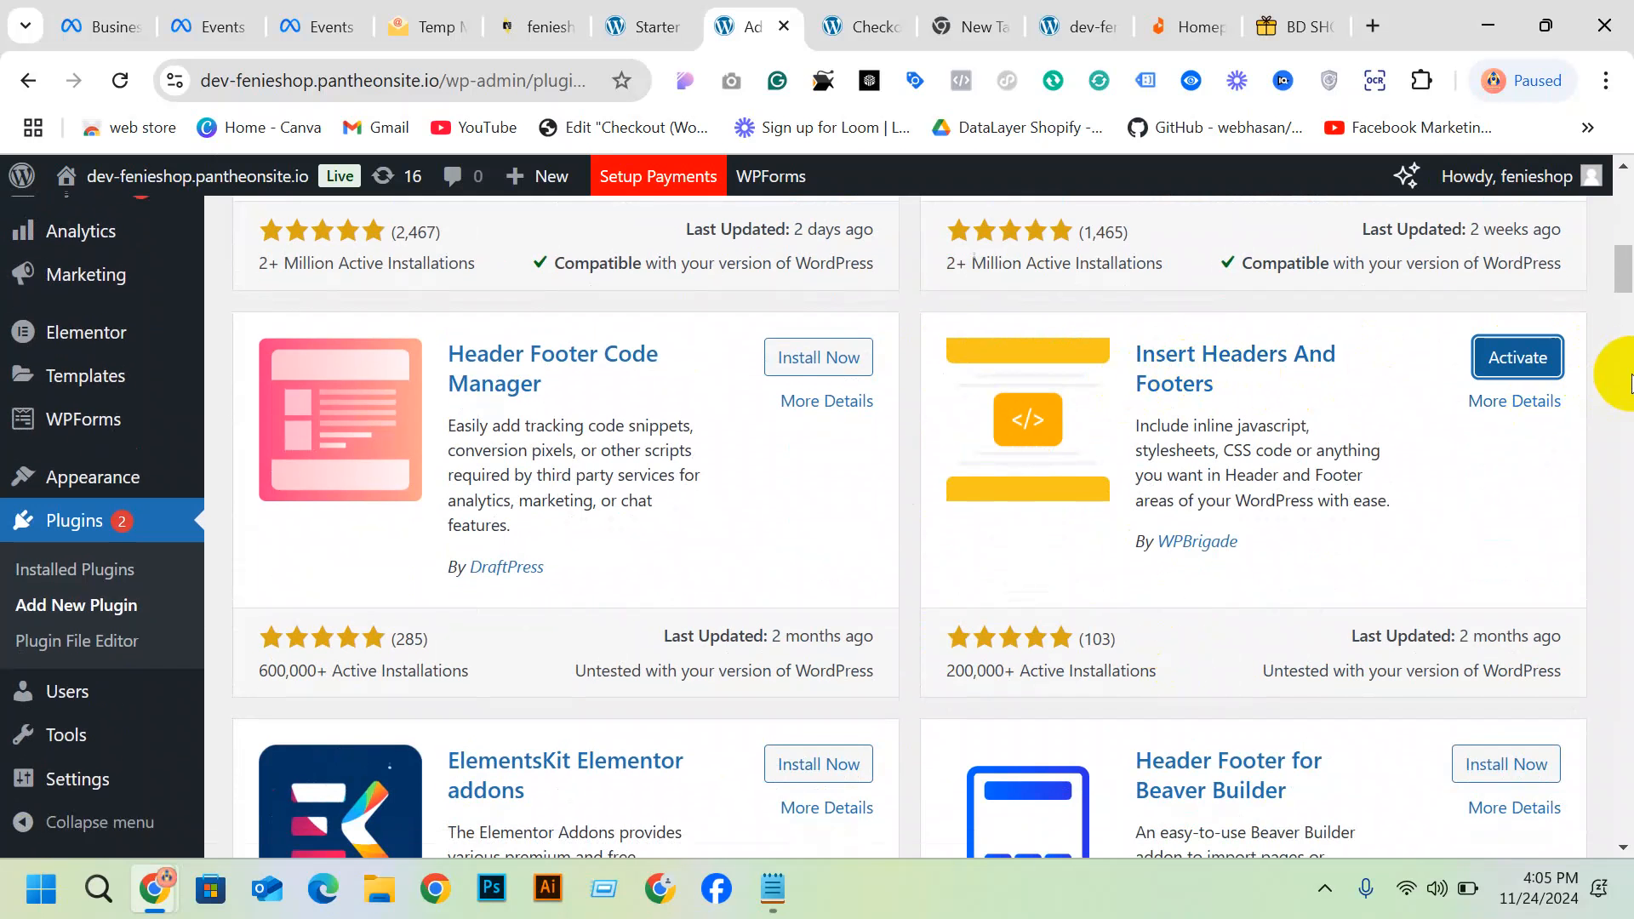
left_click(1537, 359)
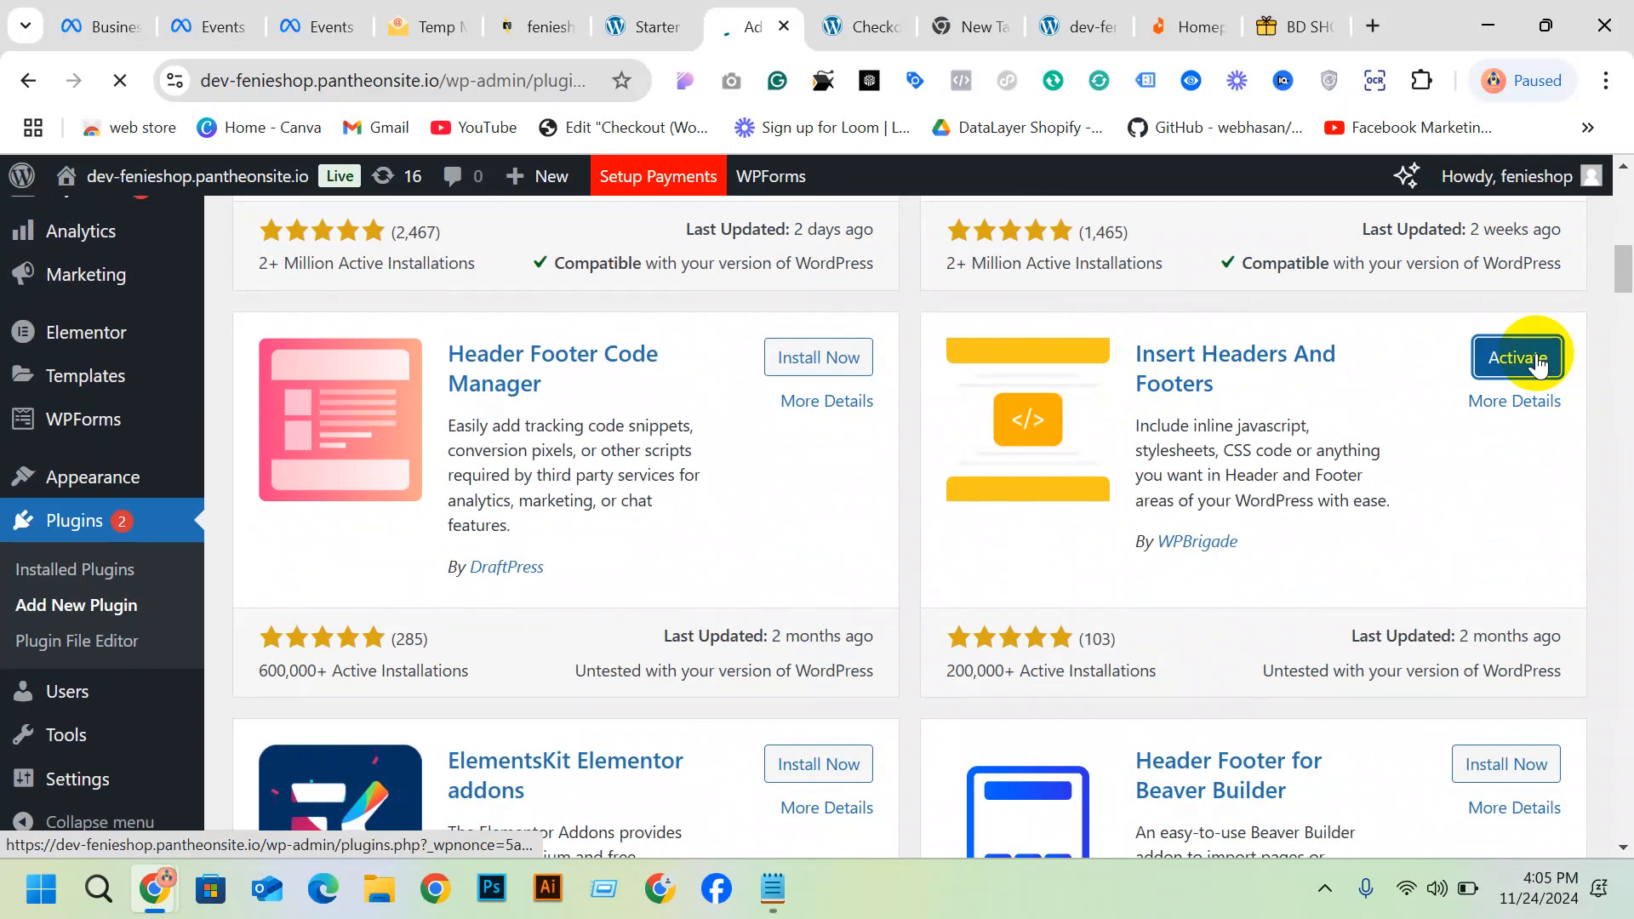
left_click(877, 21)
Load the store home page and confirm Meta Pixel Helper finds no pixel yet
scroll(534, 273, "up", 12)
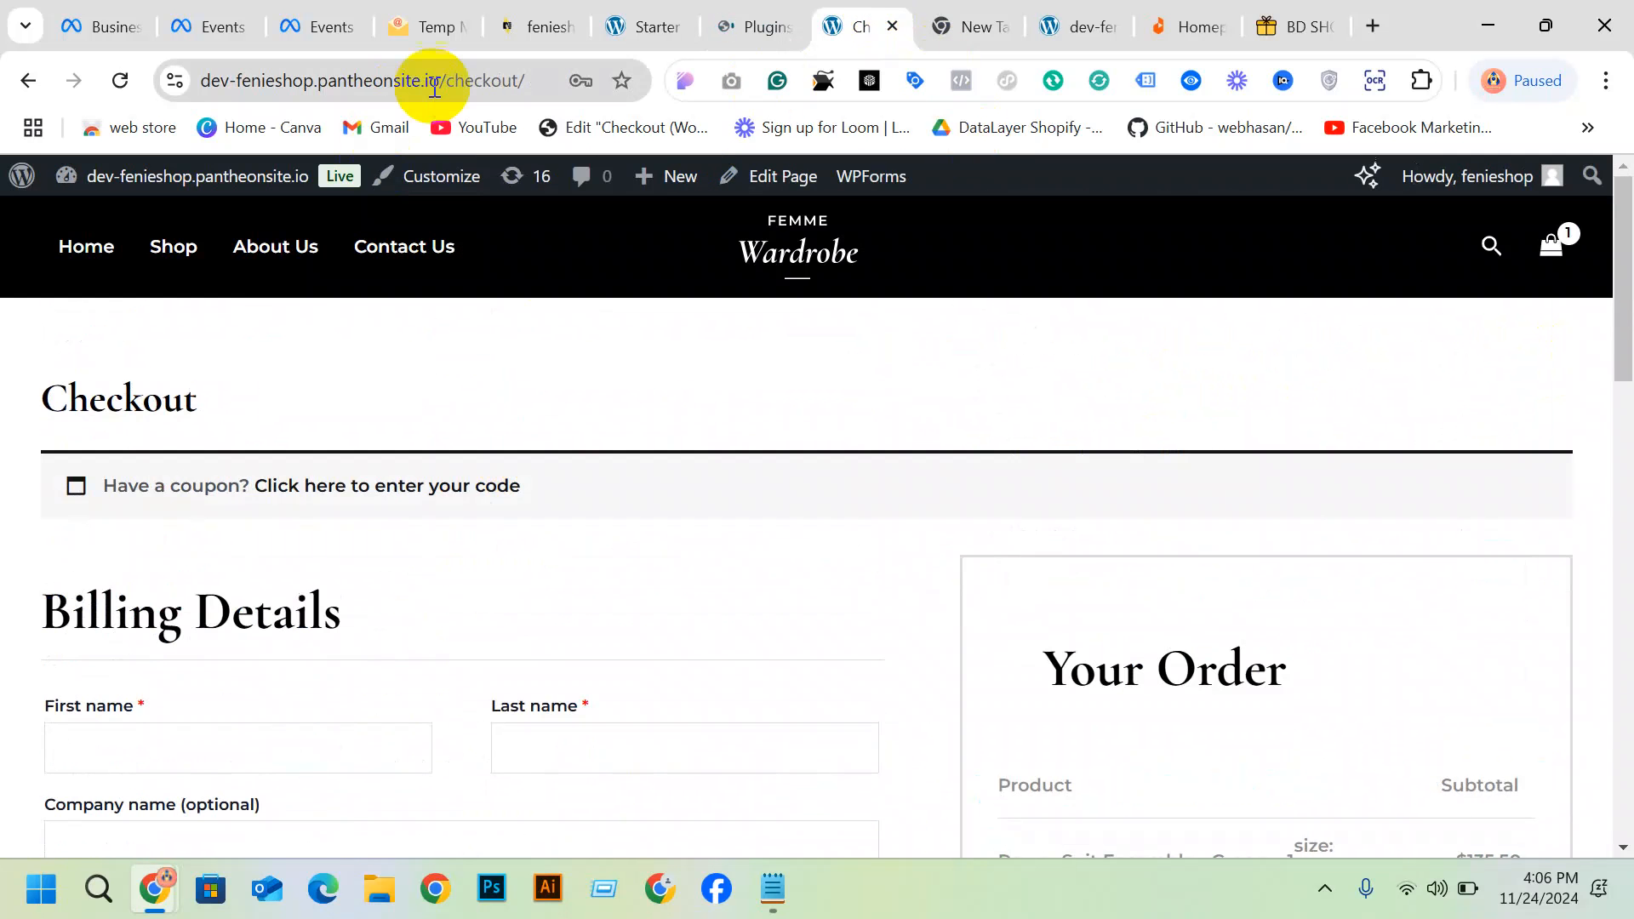
left_click_drag(438, 85, 1616, 491)
key("BackSpace")
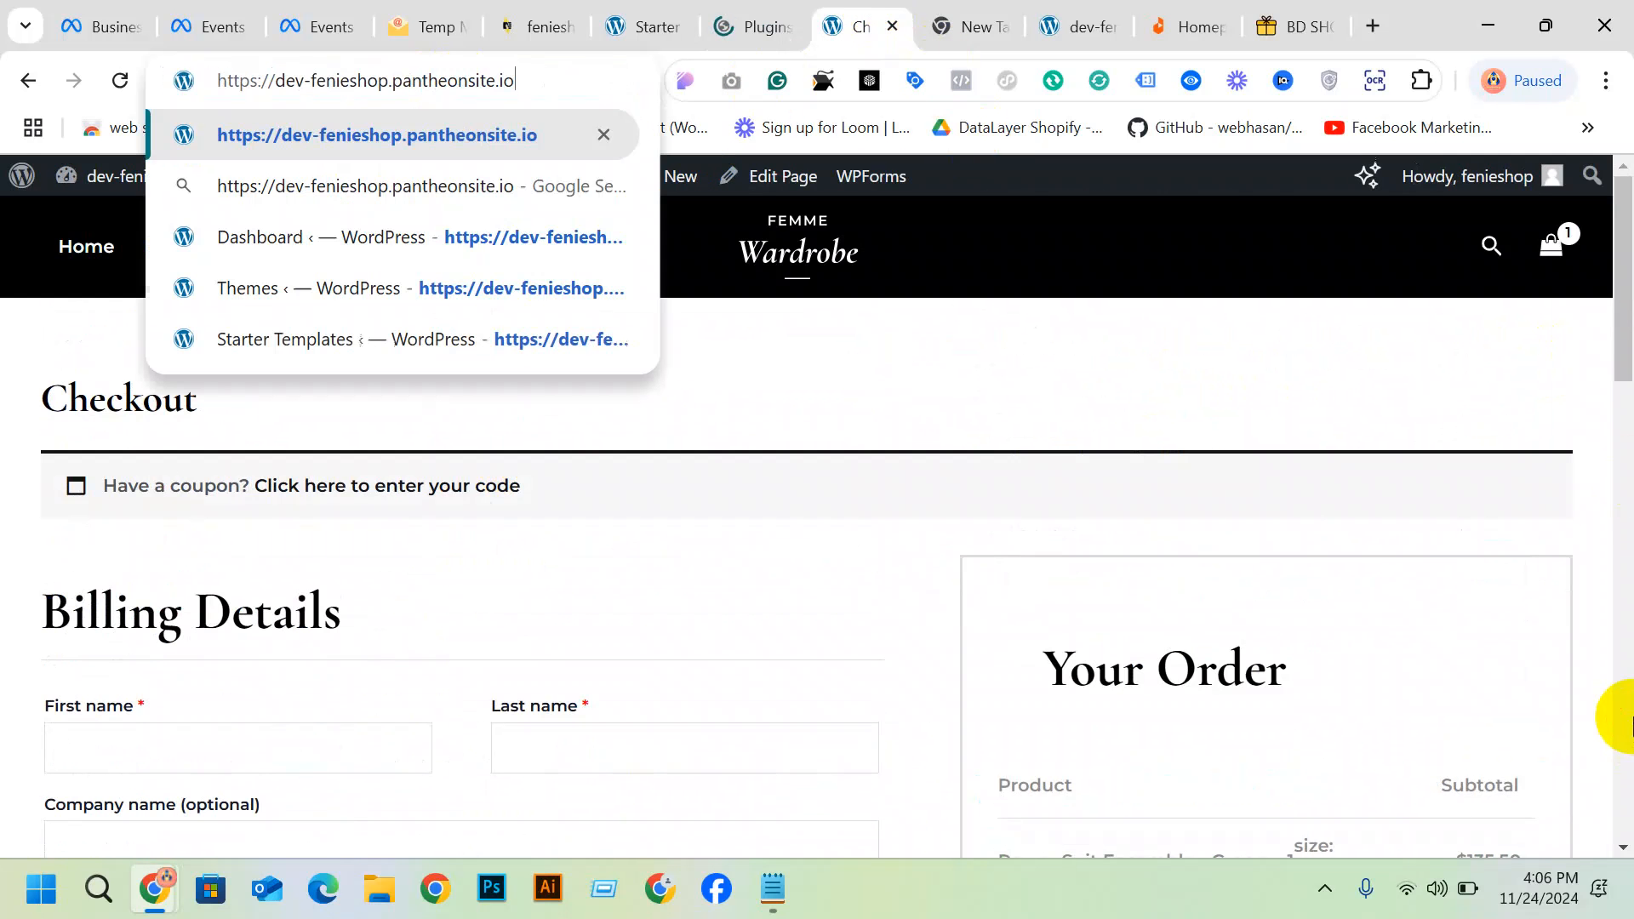
key("Return")
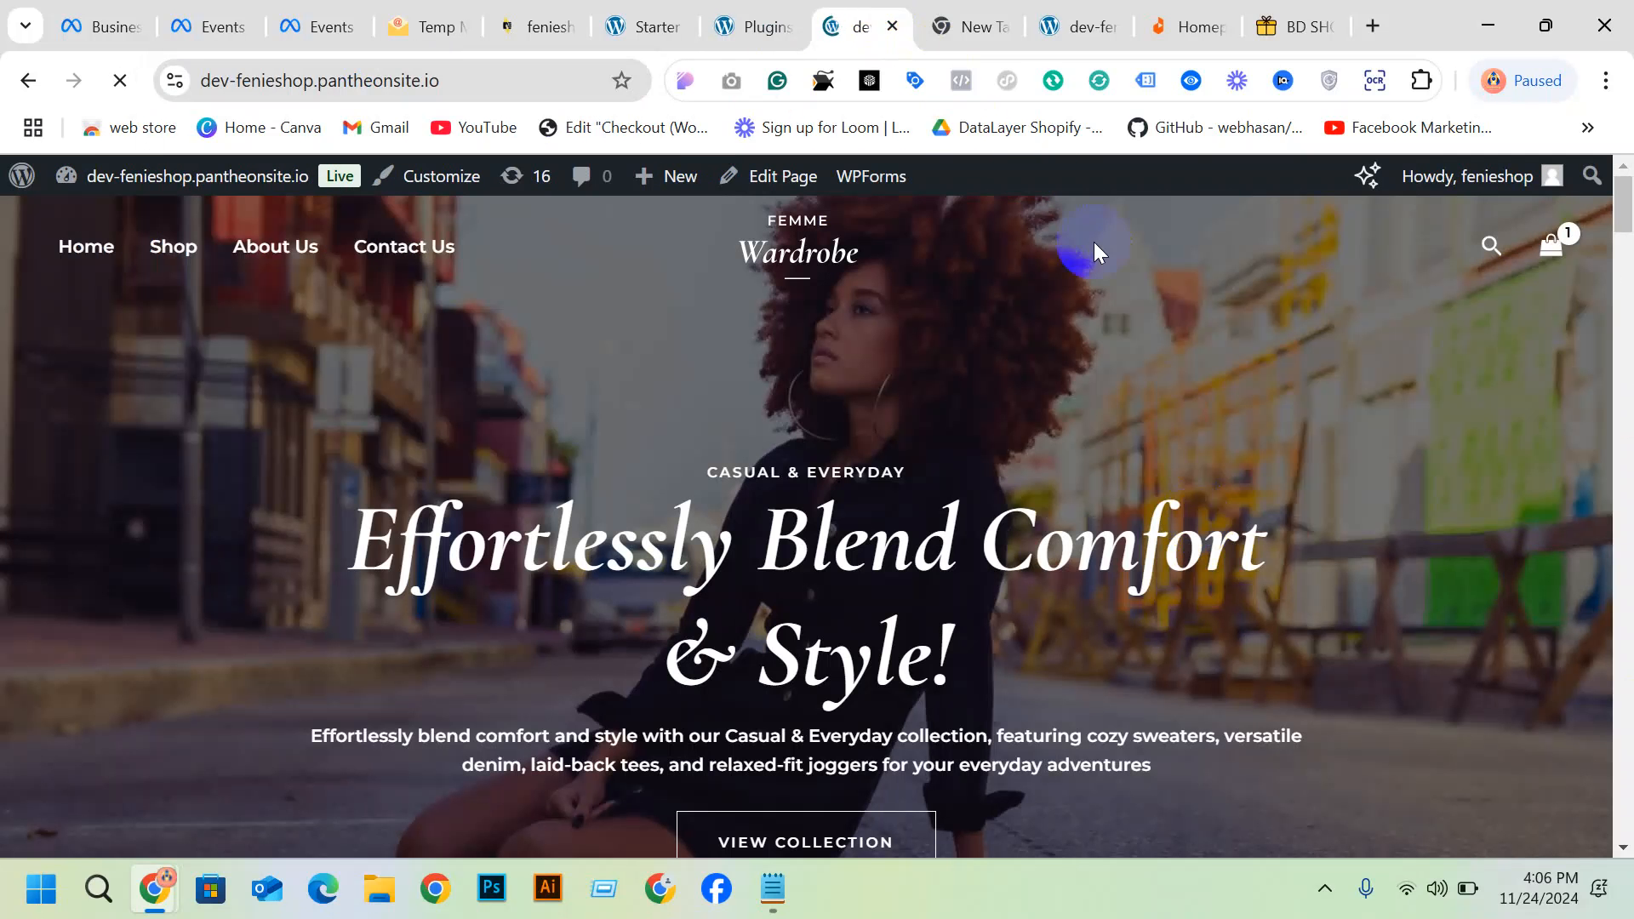
left_click(961, 82)
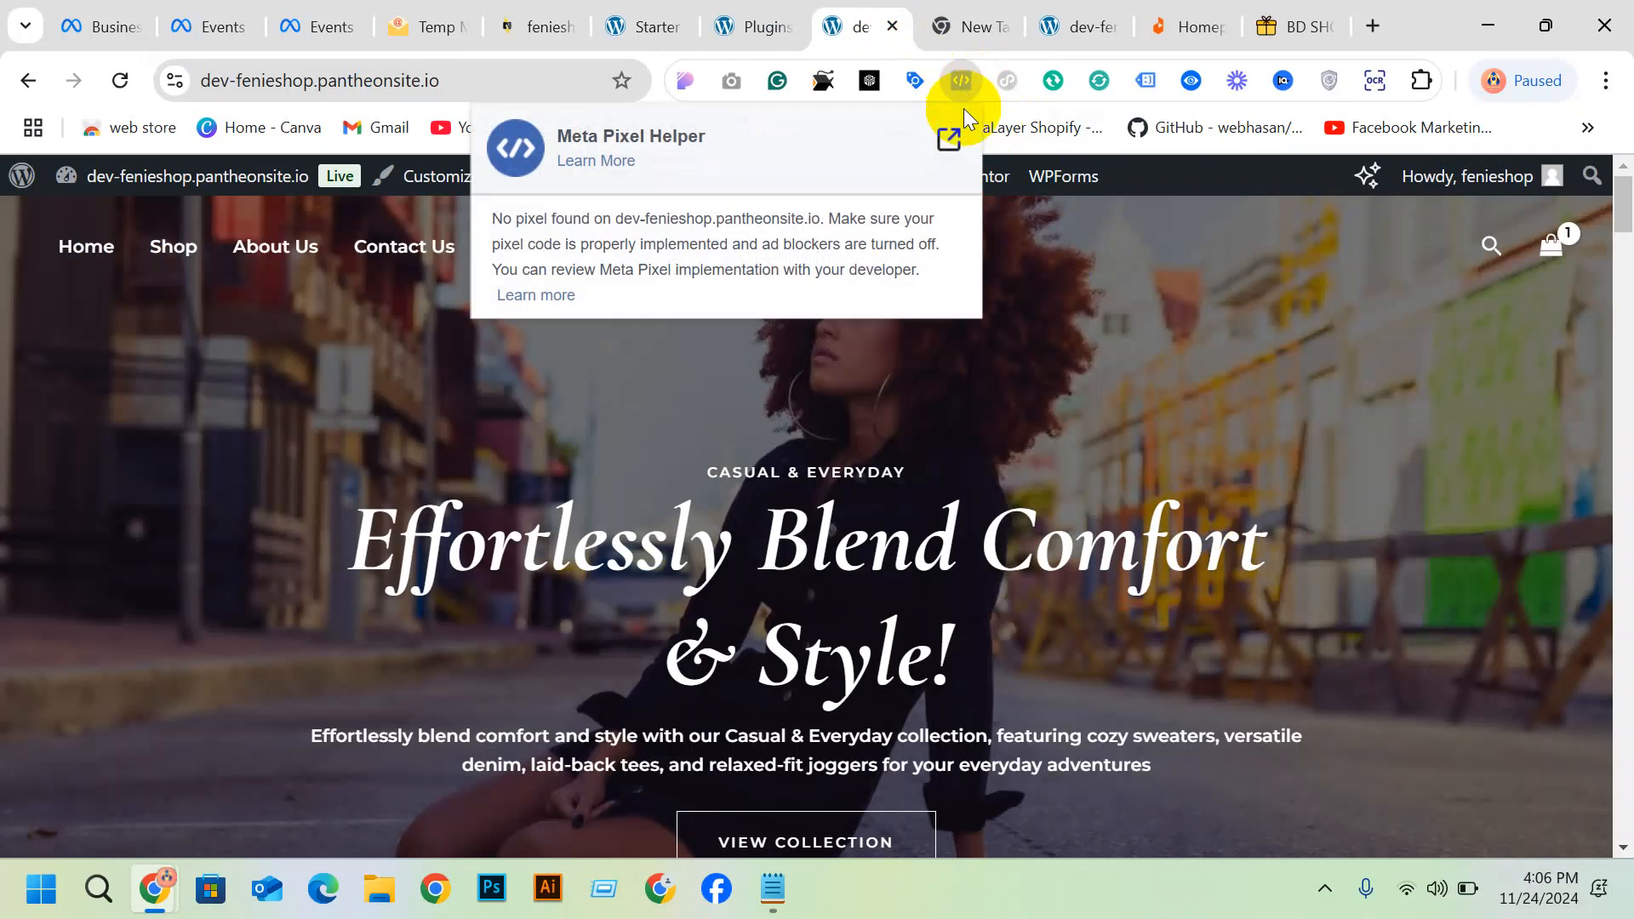
left_click_drag(492, 214, 709, 242)
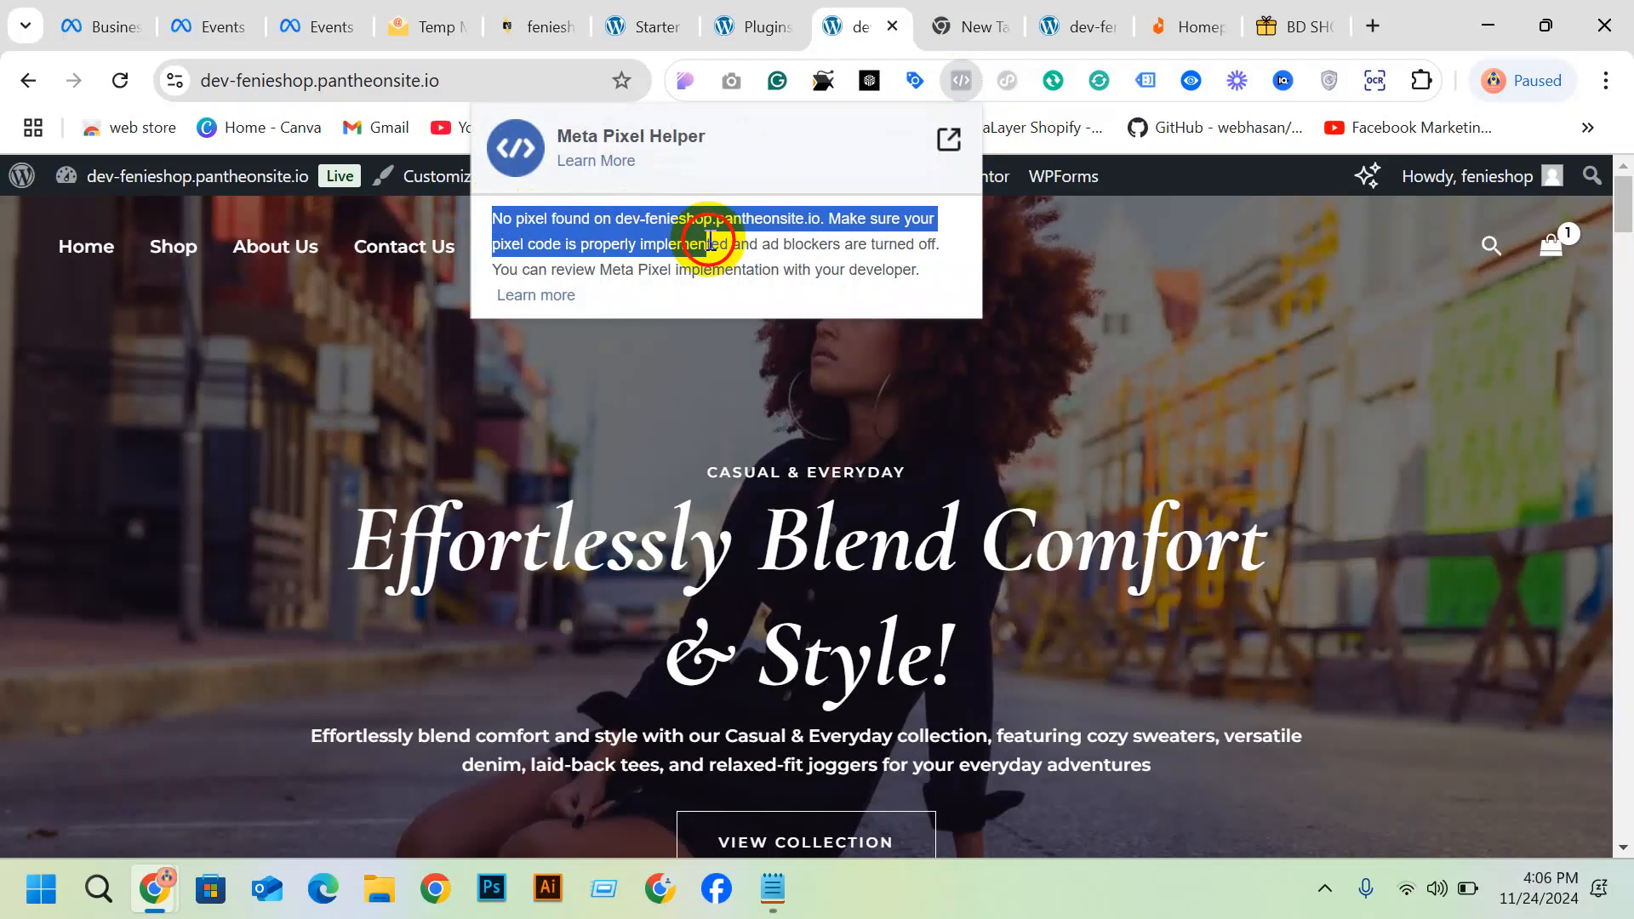
Flip between the open tabs and review the Installed Plugins list
left_click(760, 27)
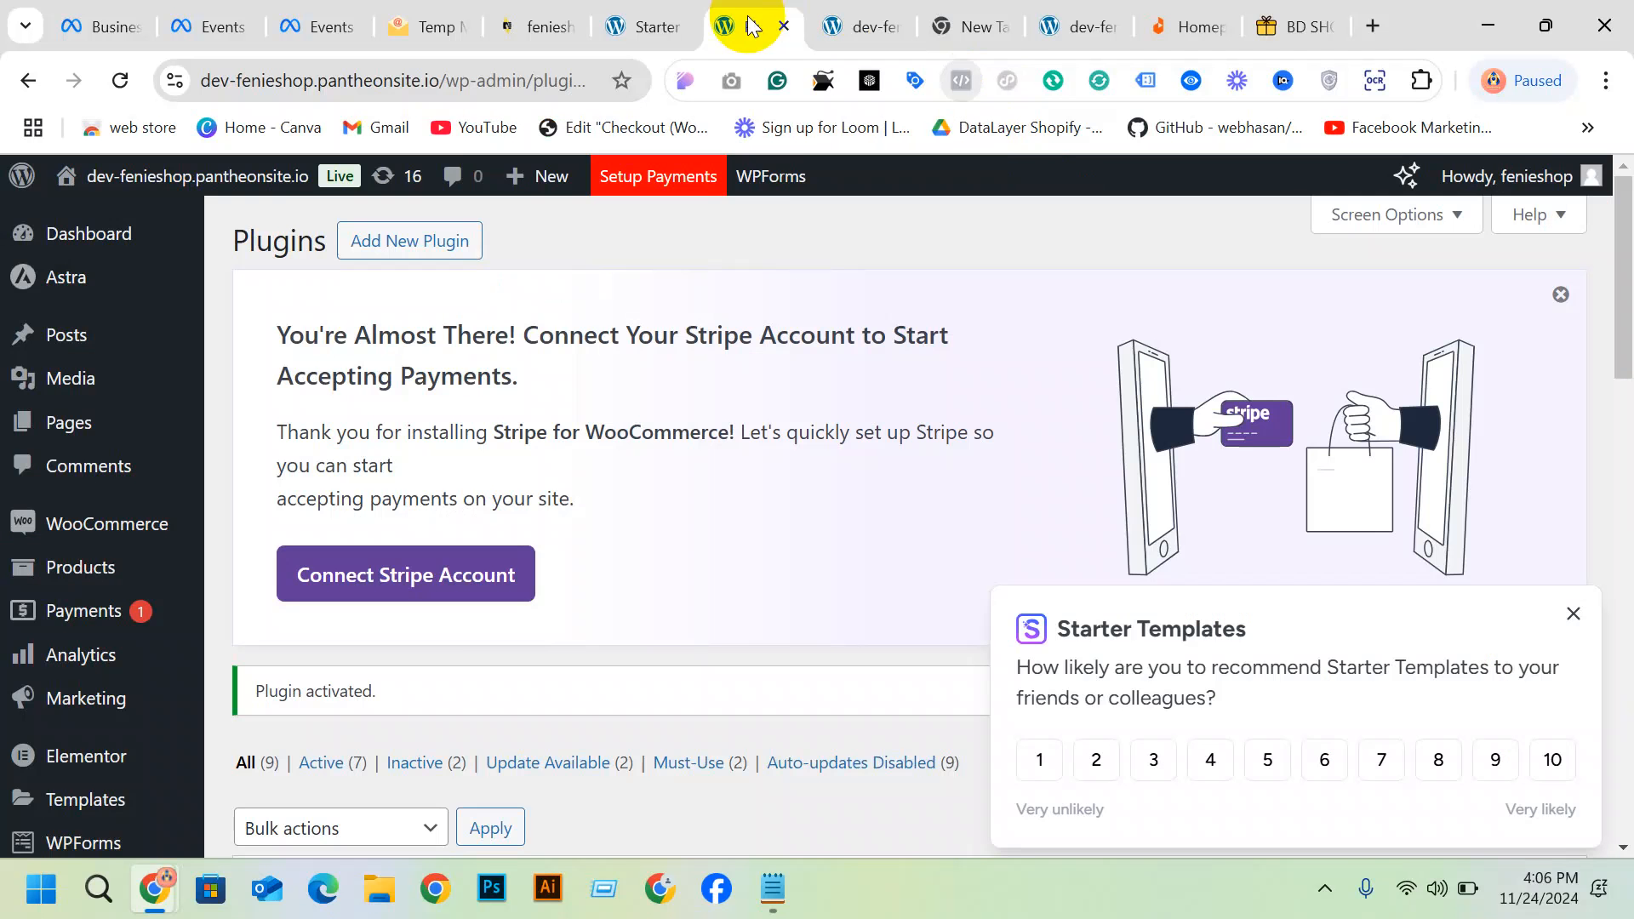
left_click(640, 23)
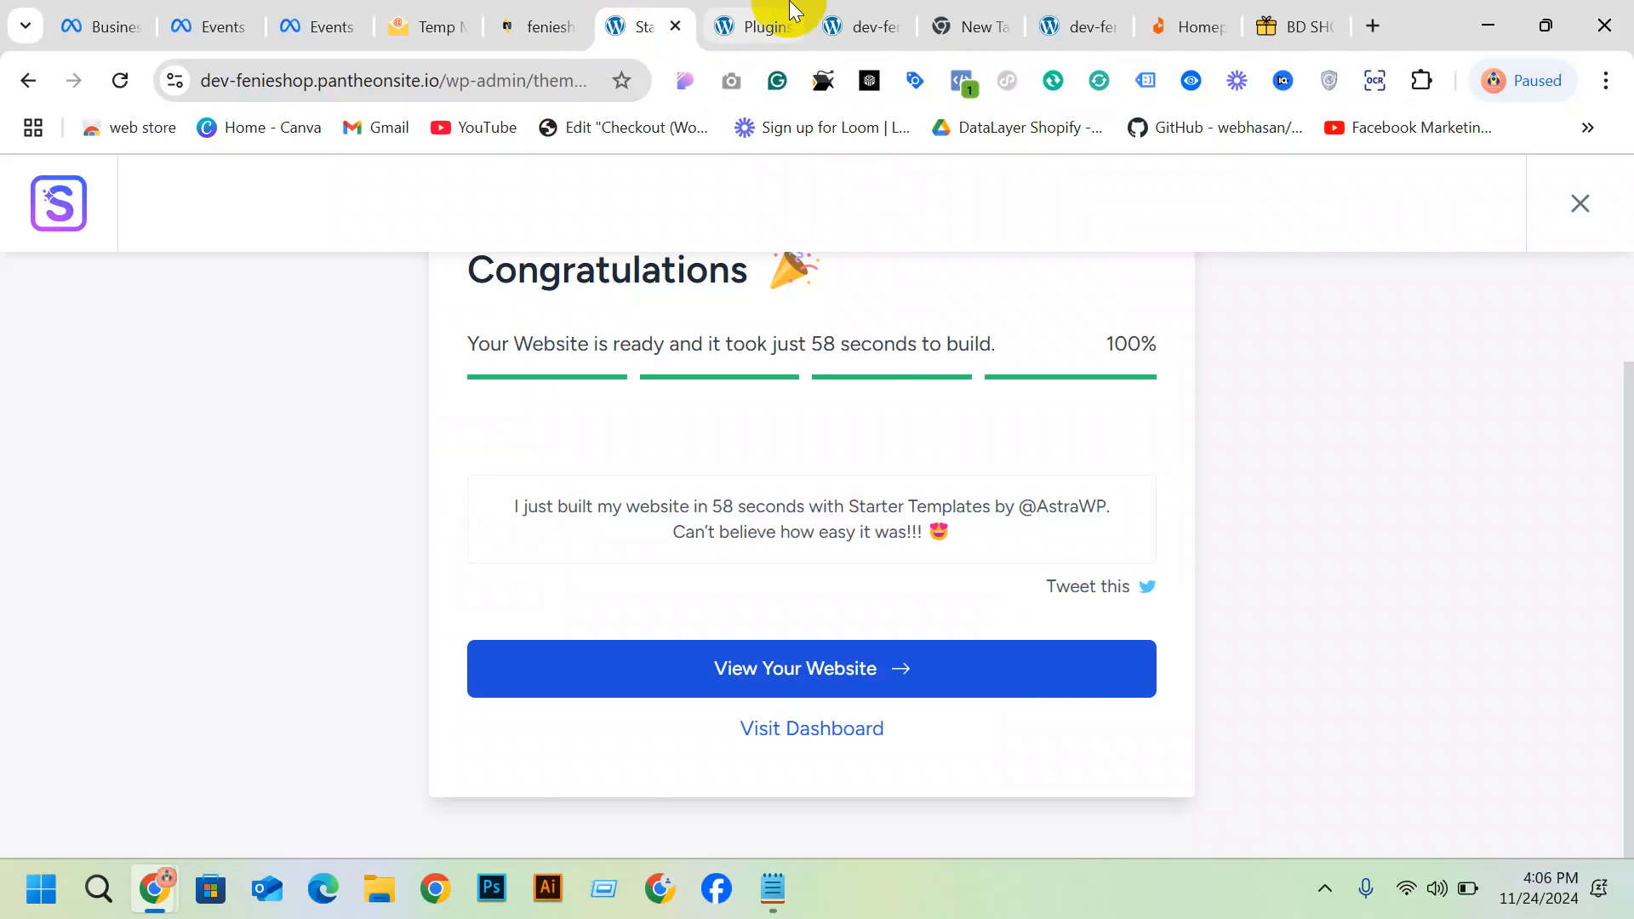
left_click(747, 24)
left_click(838, 18)
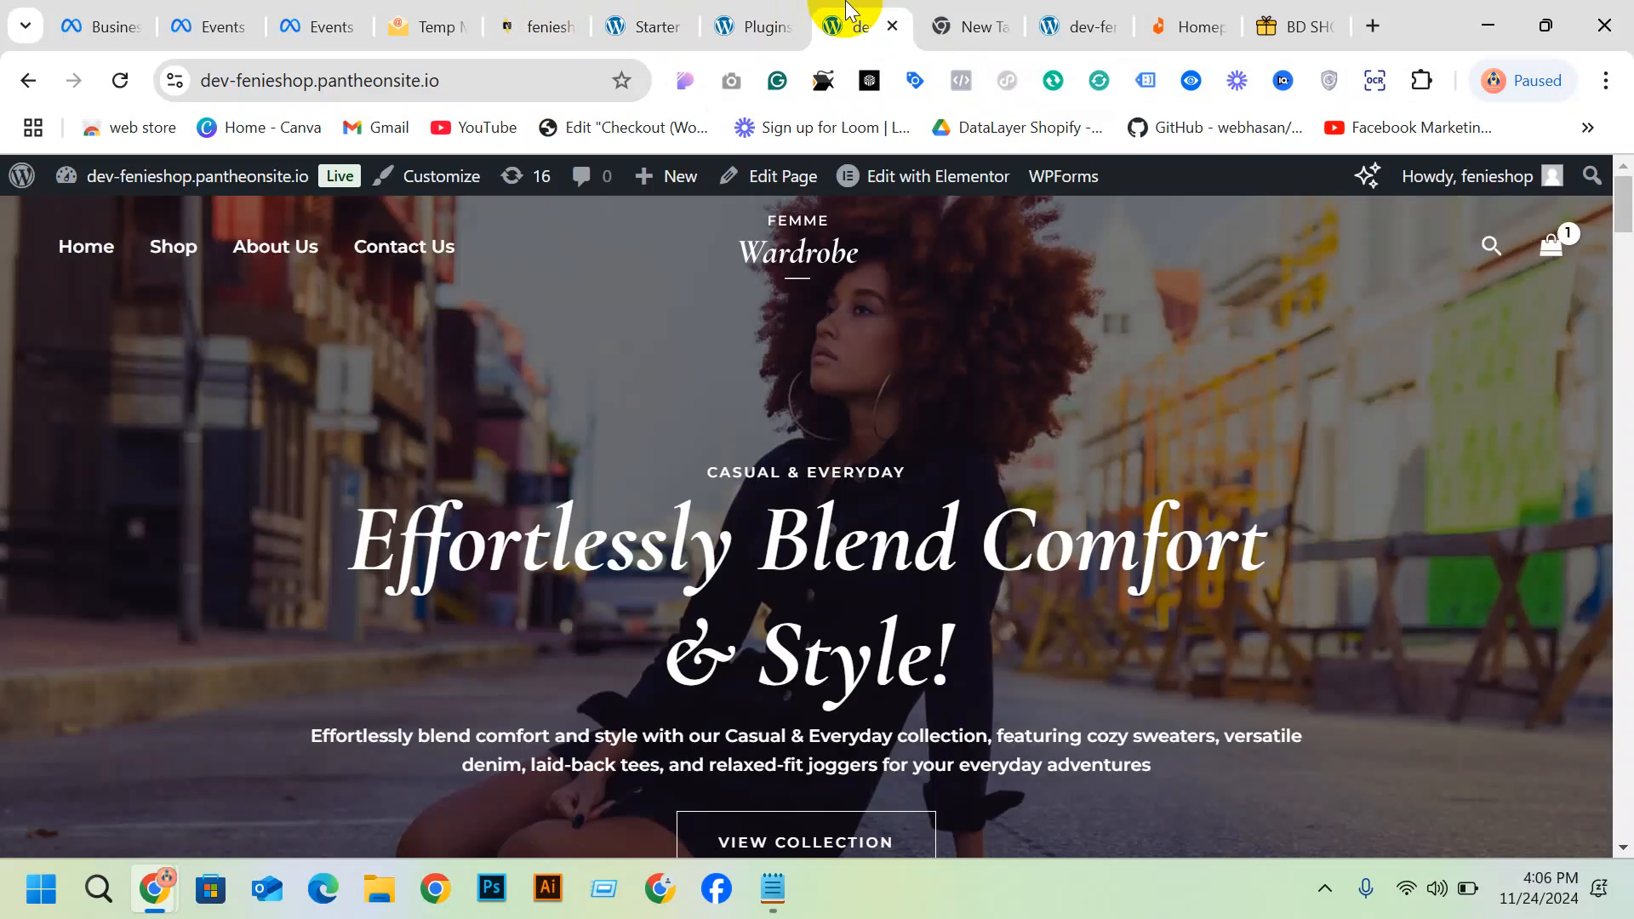
left_click(785, 12)
scroll(722, 255, "down", 4)
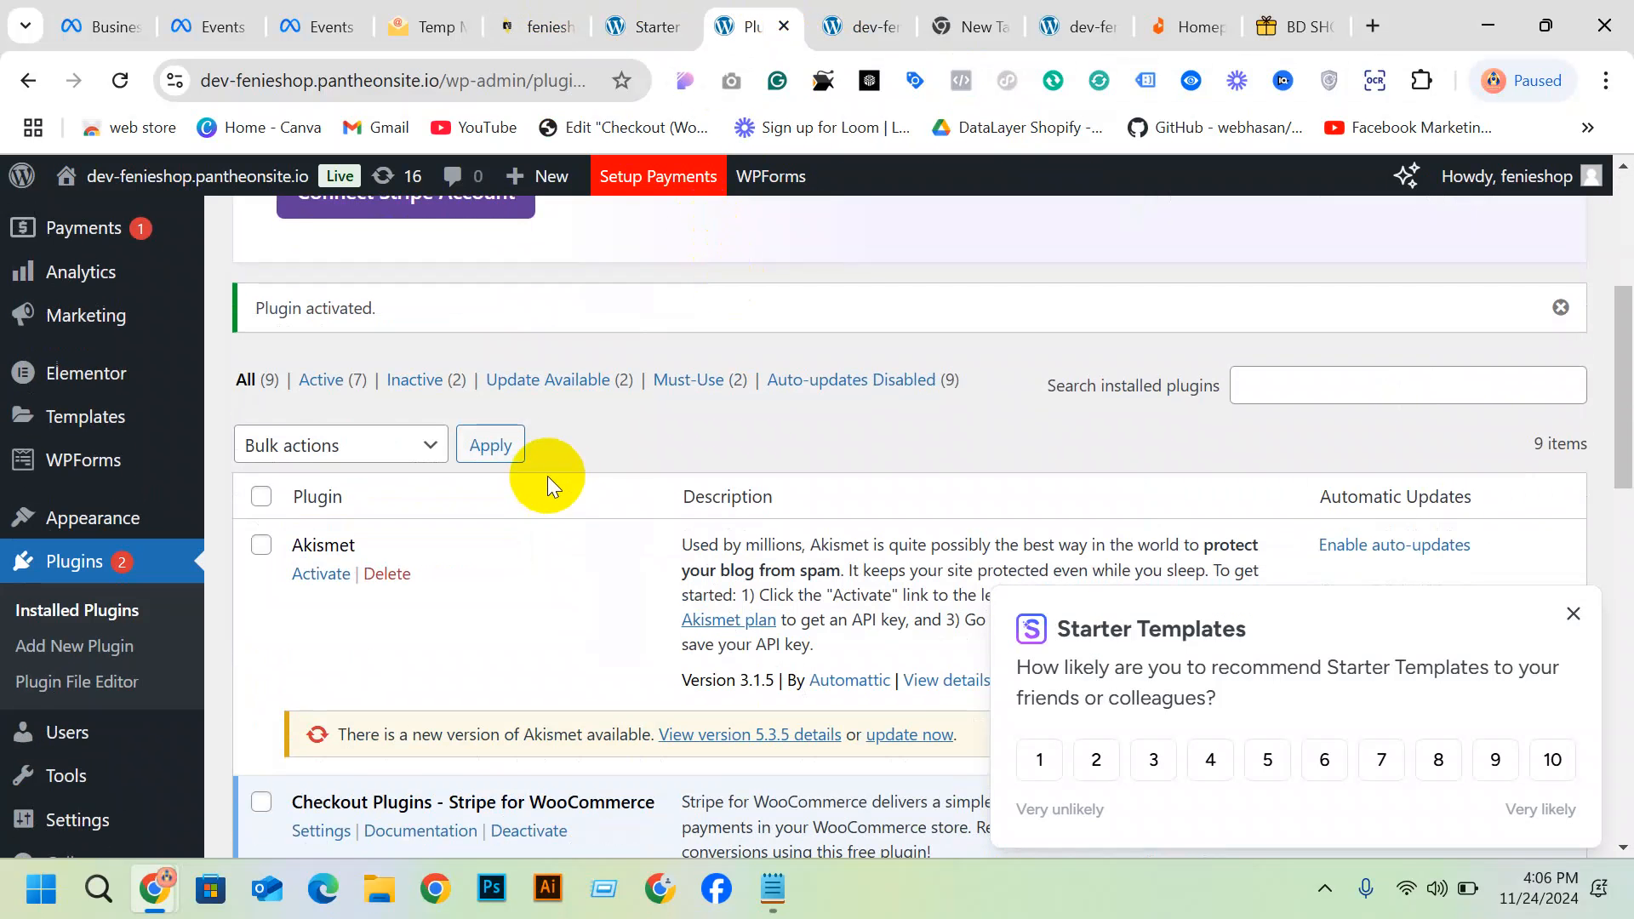
scroll(548, 477, "down", 10)
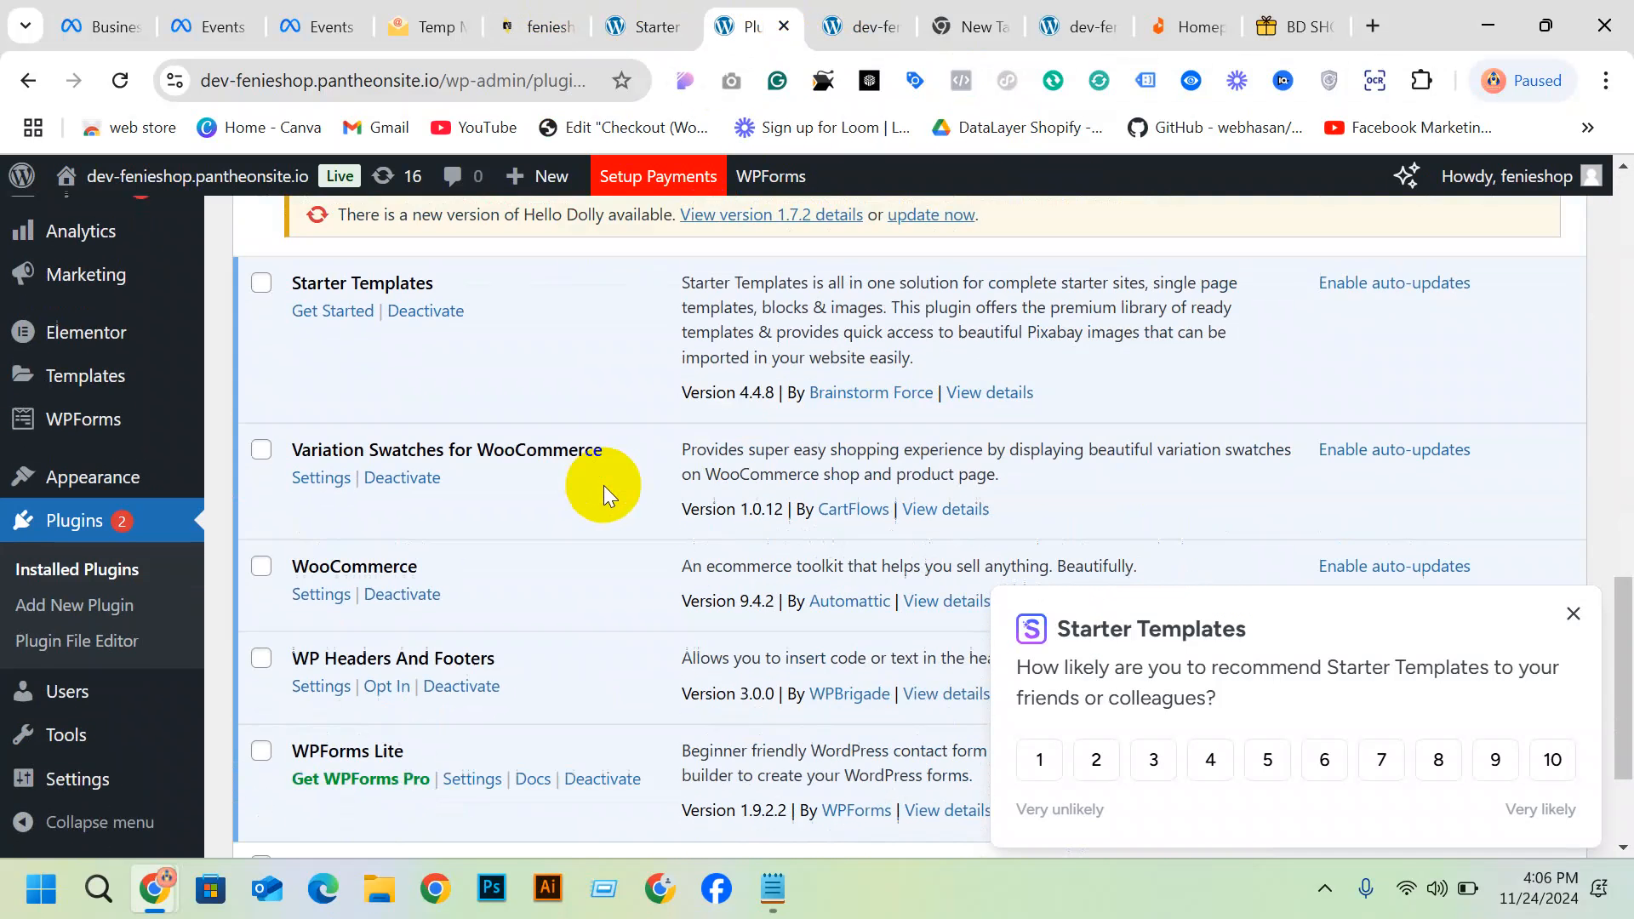
scroll(595, 481, "down", 3)
scroll(517, 425, "up", 3)
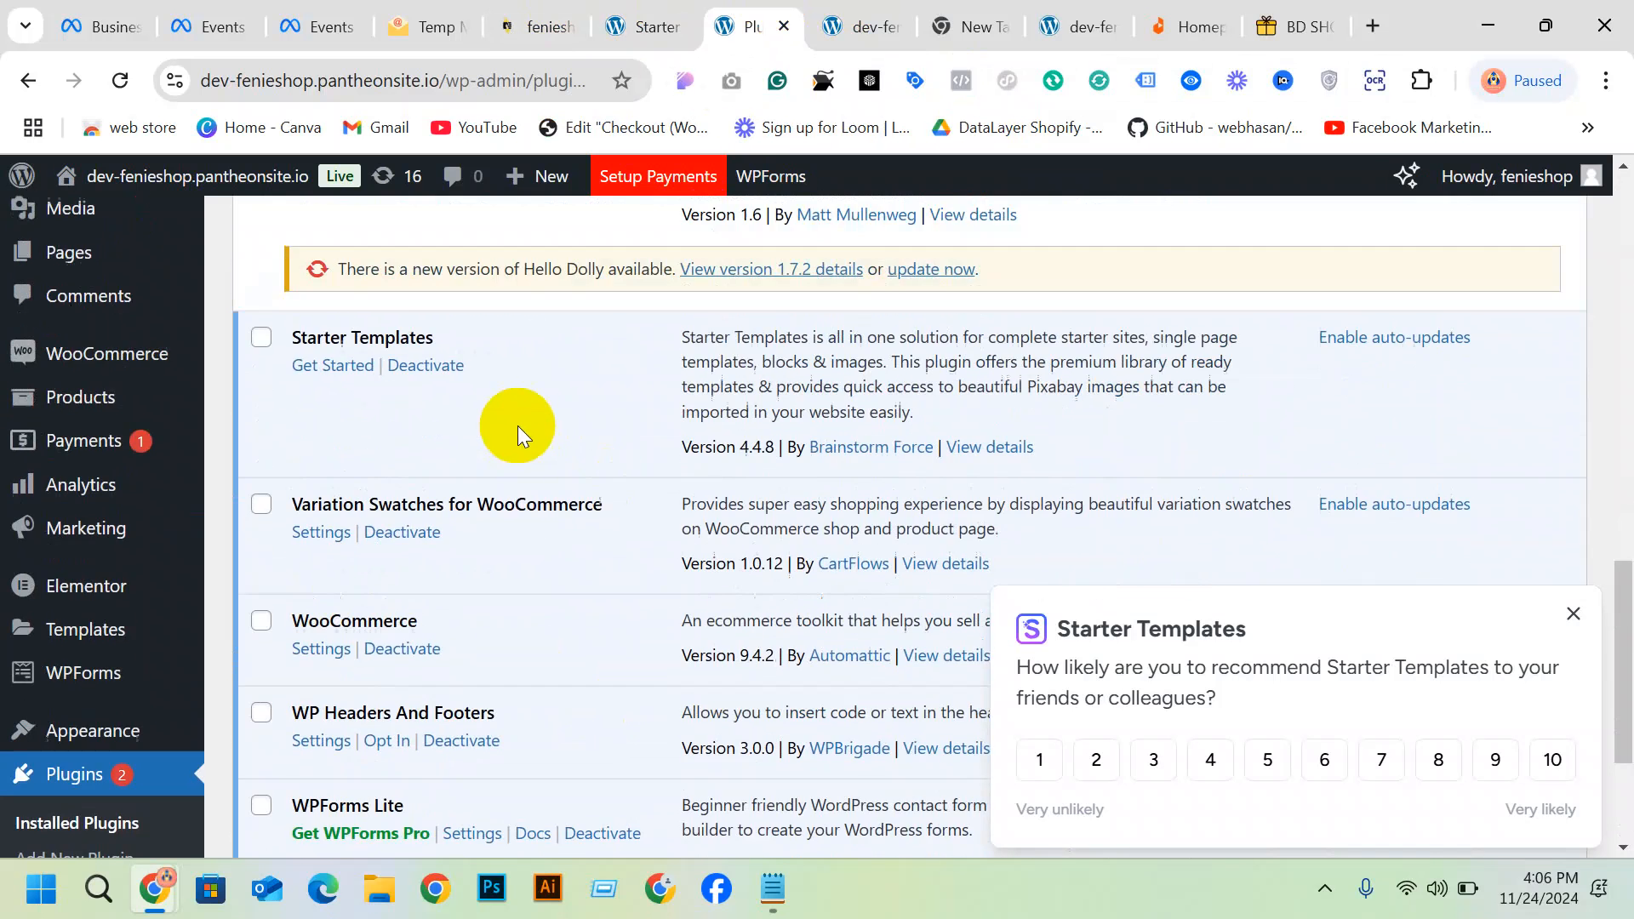
scroll(536, 428, "up", 10)
Check the storefront, Daraz, blog and Pantheon tabs before returning to Installed Plugins
left_click(830, 23)
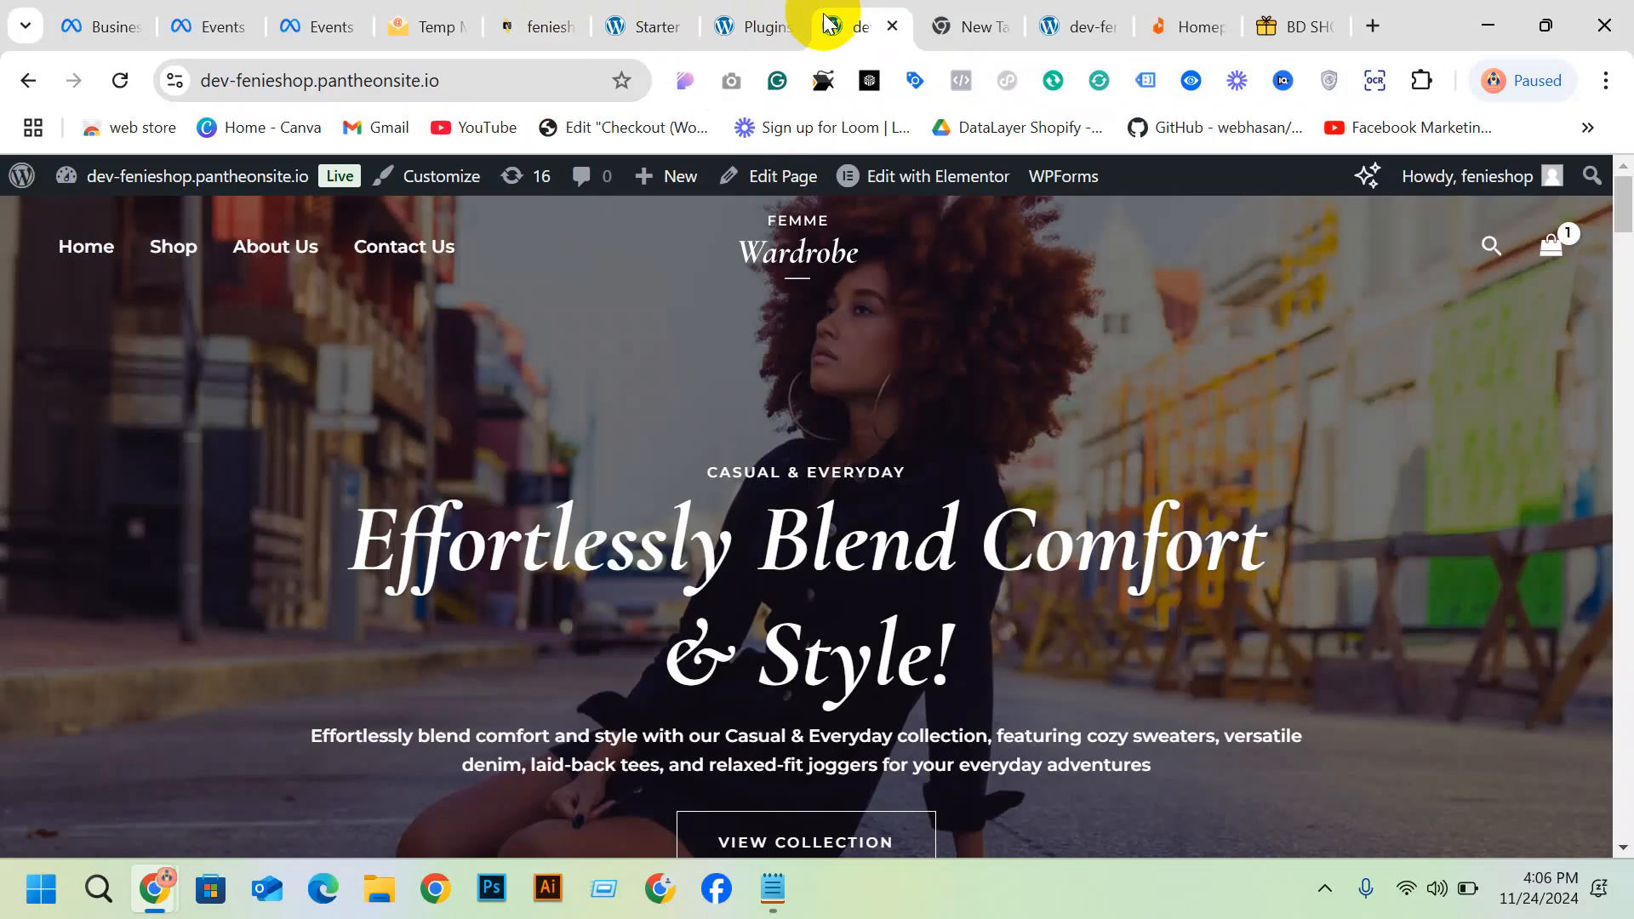
left_click(1179, 26)
left_click(1081, 25)
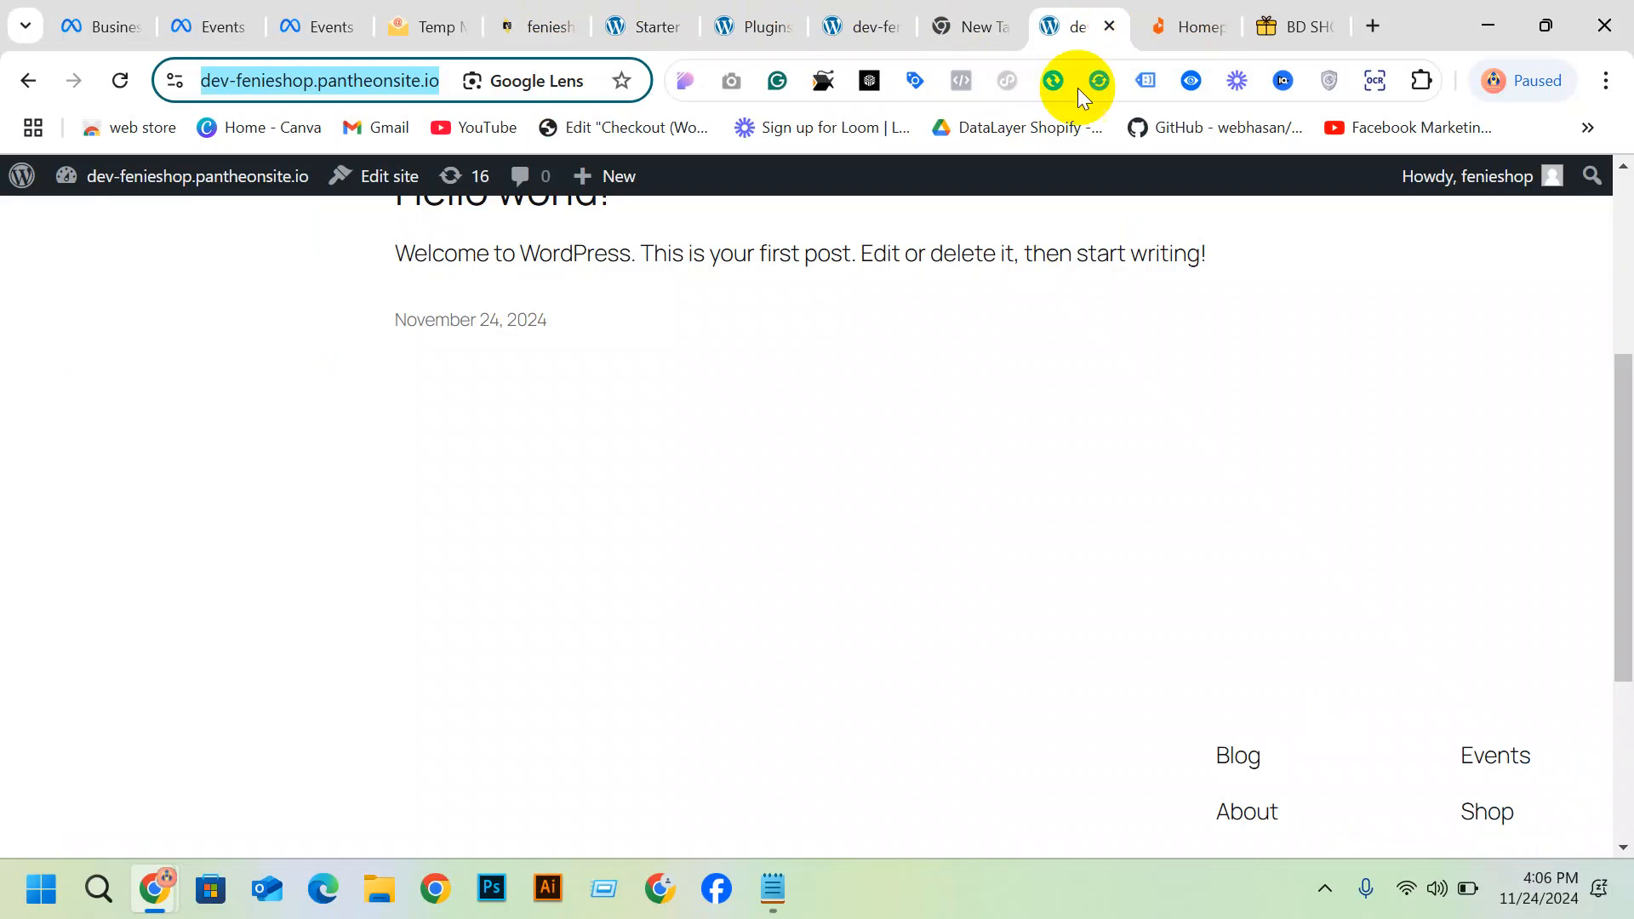
left_click(543, 11)
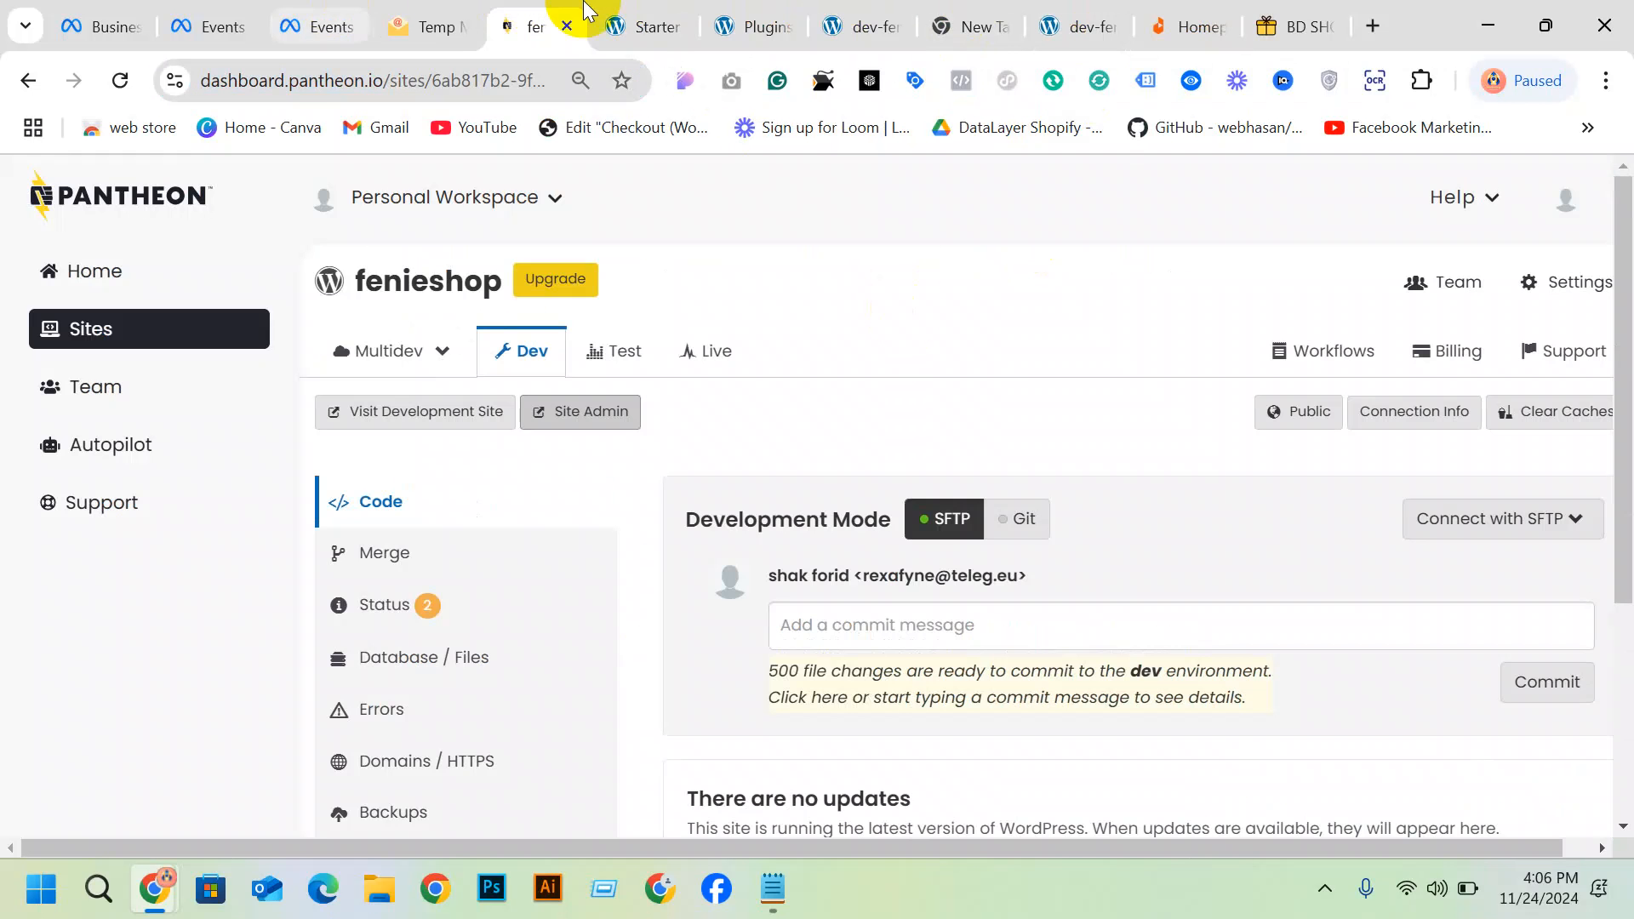
left_click(649, 15)
left_click(755, 16)
Bring up the Tools > Settings flyout listing WP Headers and Footers
scroll(639, 255, "down", 5)
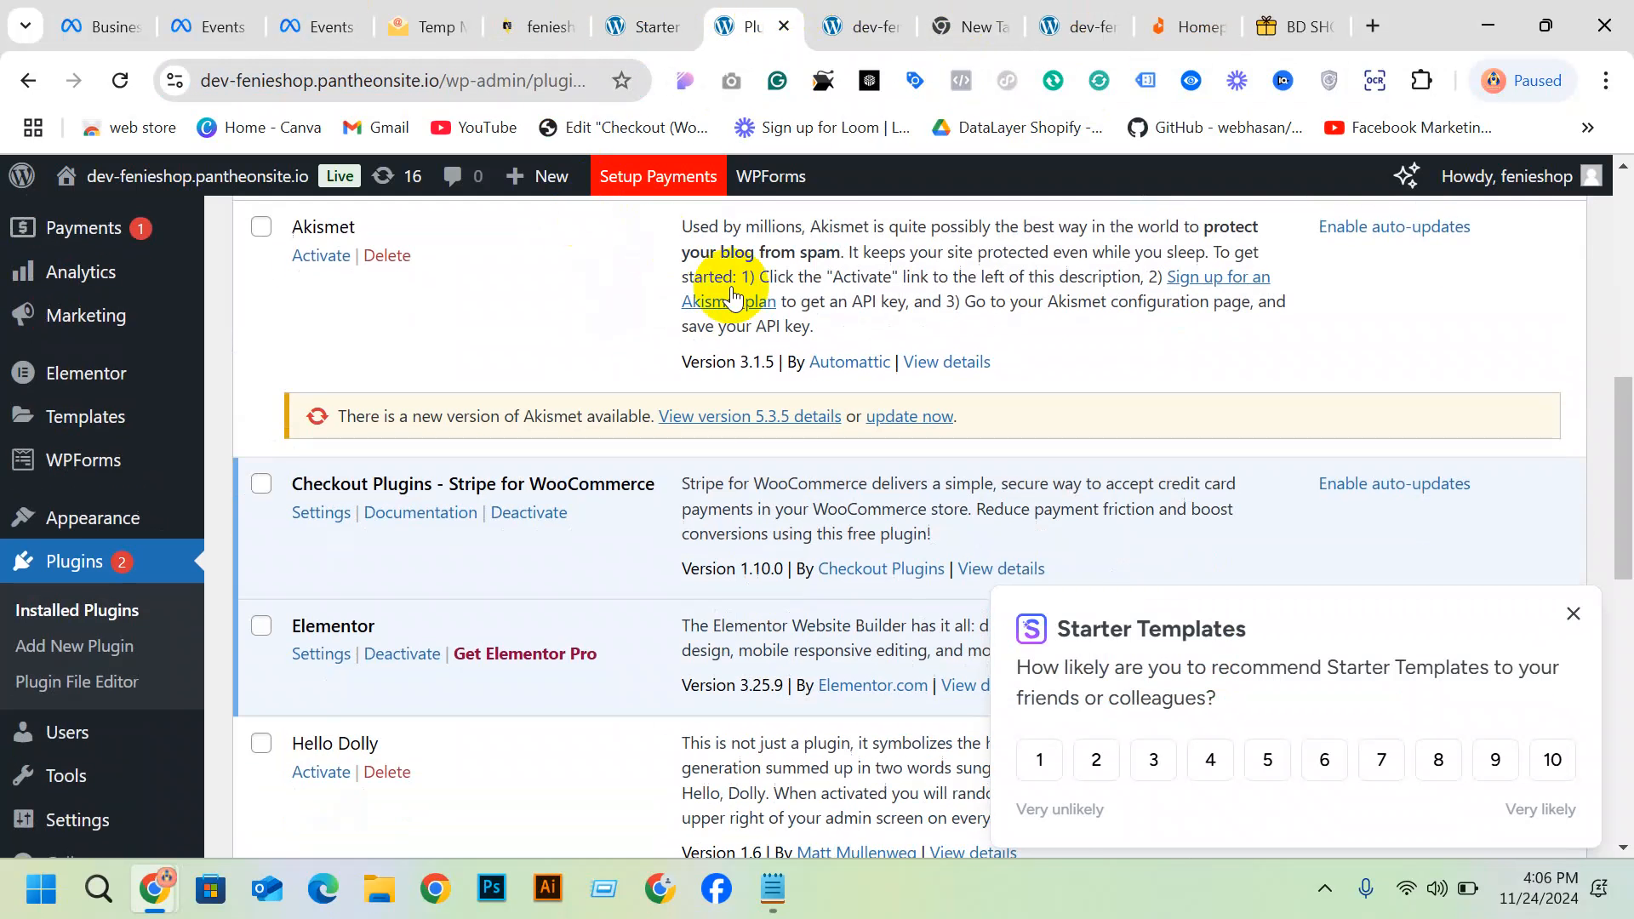
scroll(729, 371, "up", 6)
scroll(341, 514, "down", 5)
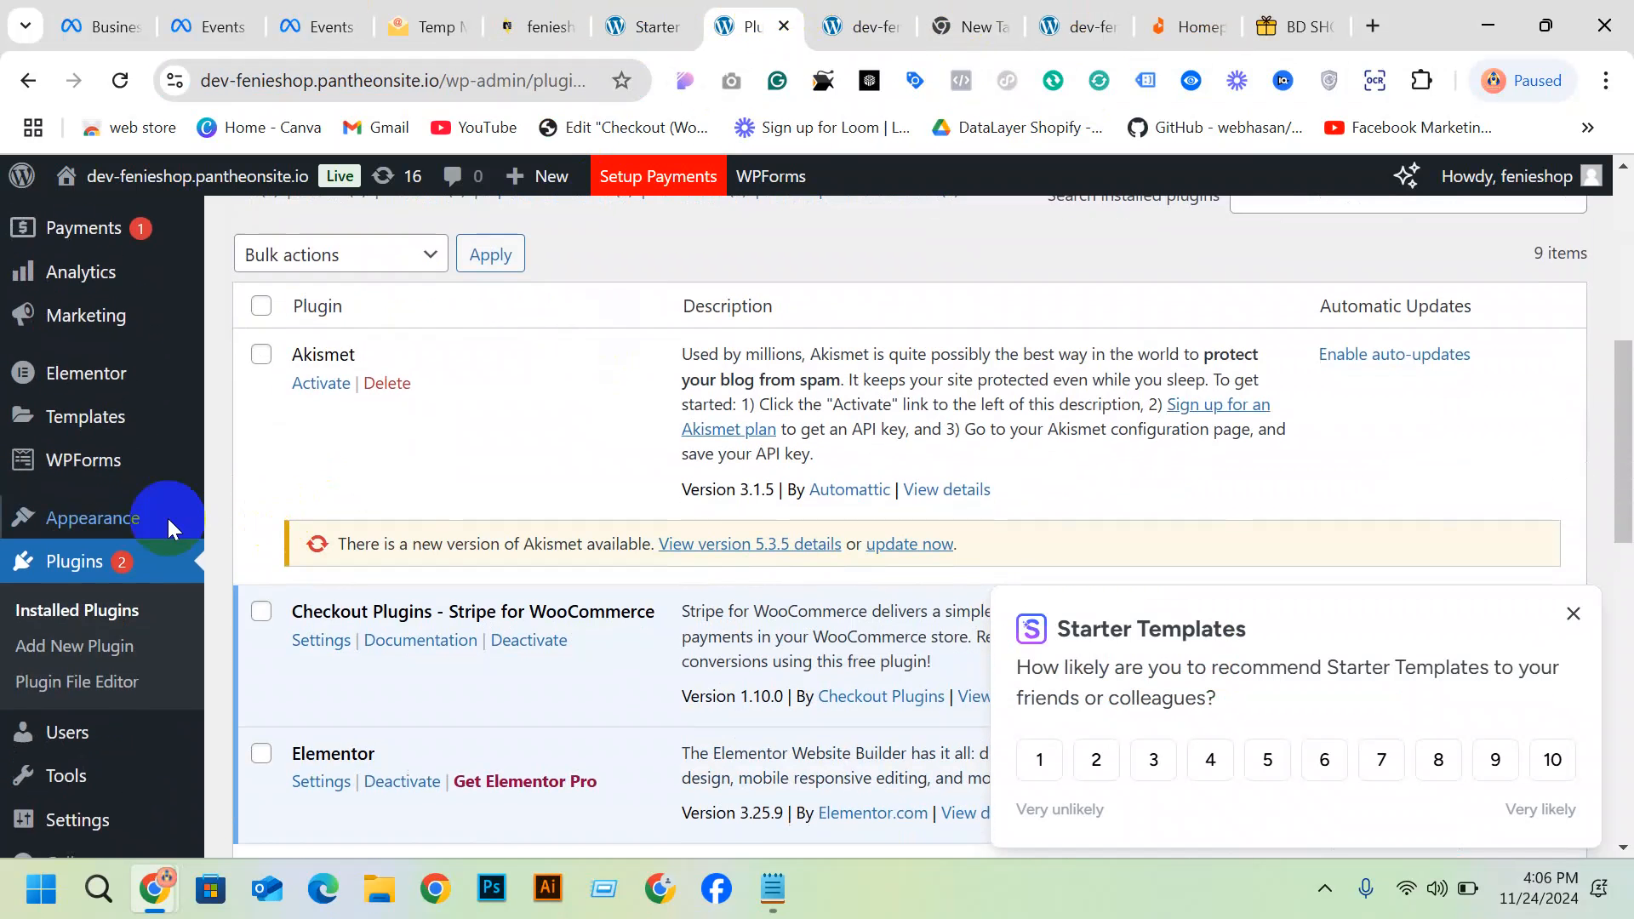
scroll(114, 324, "down", 3)
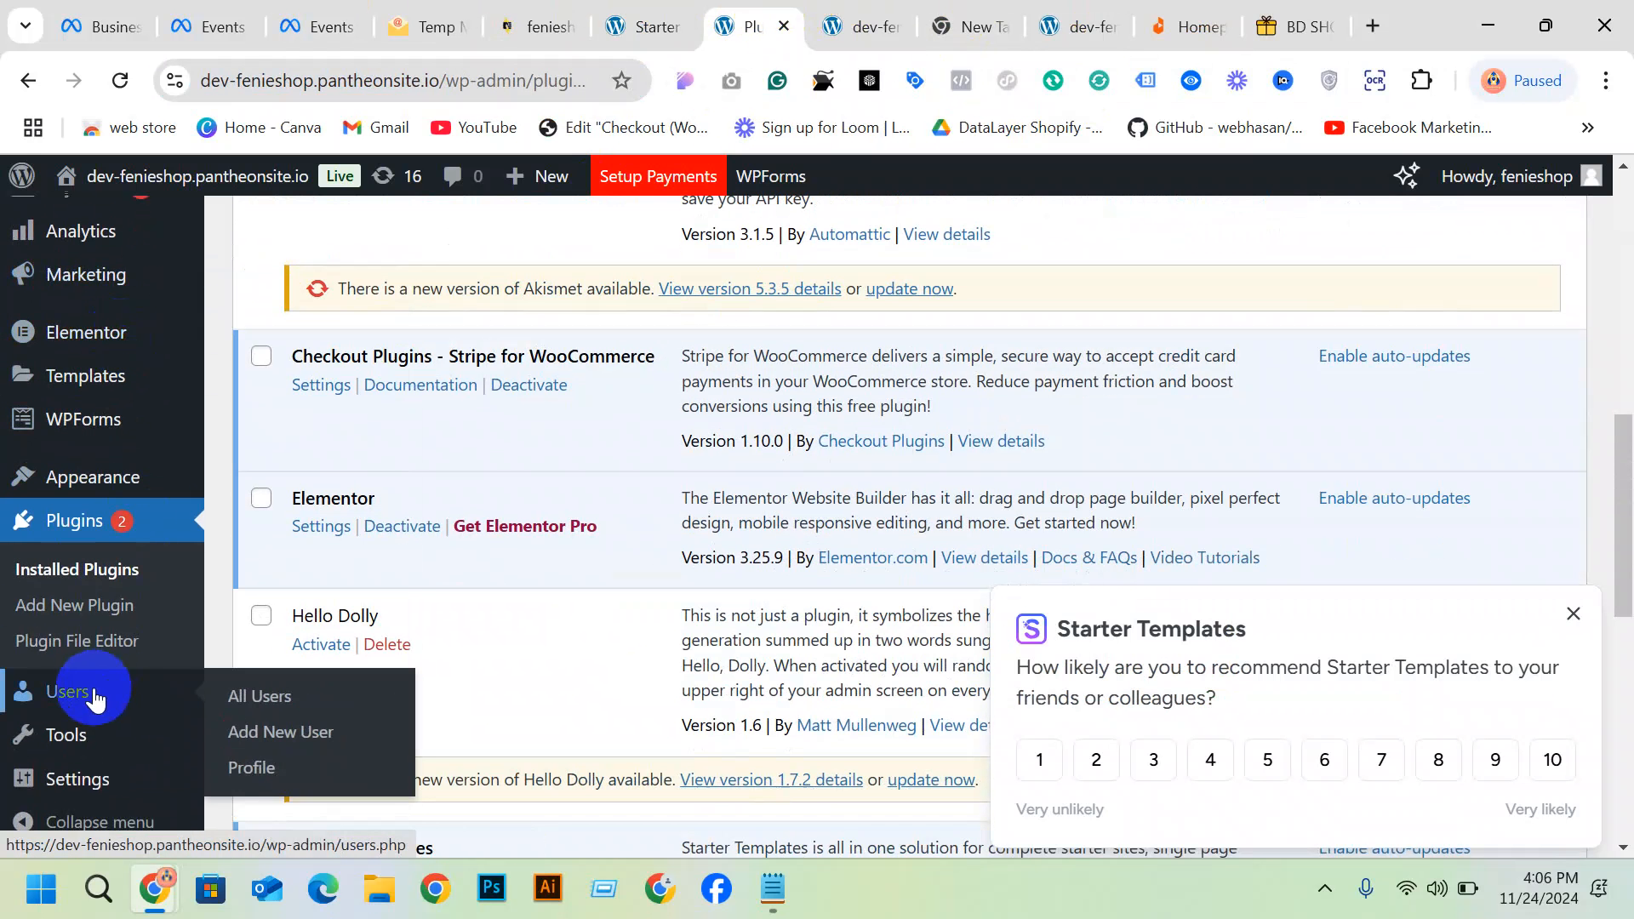
mouse_move(85, 756)
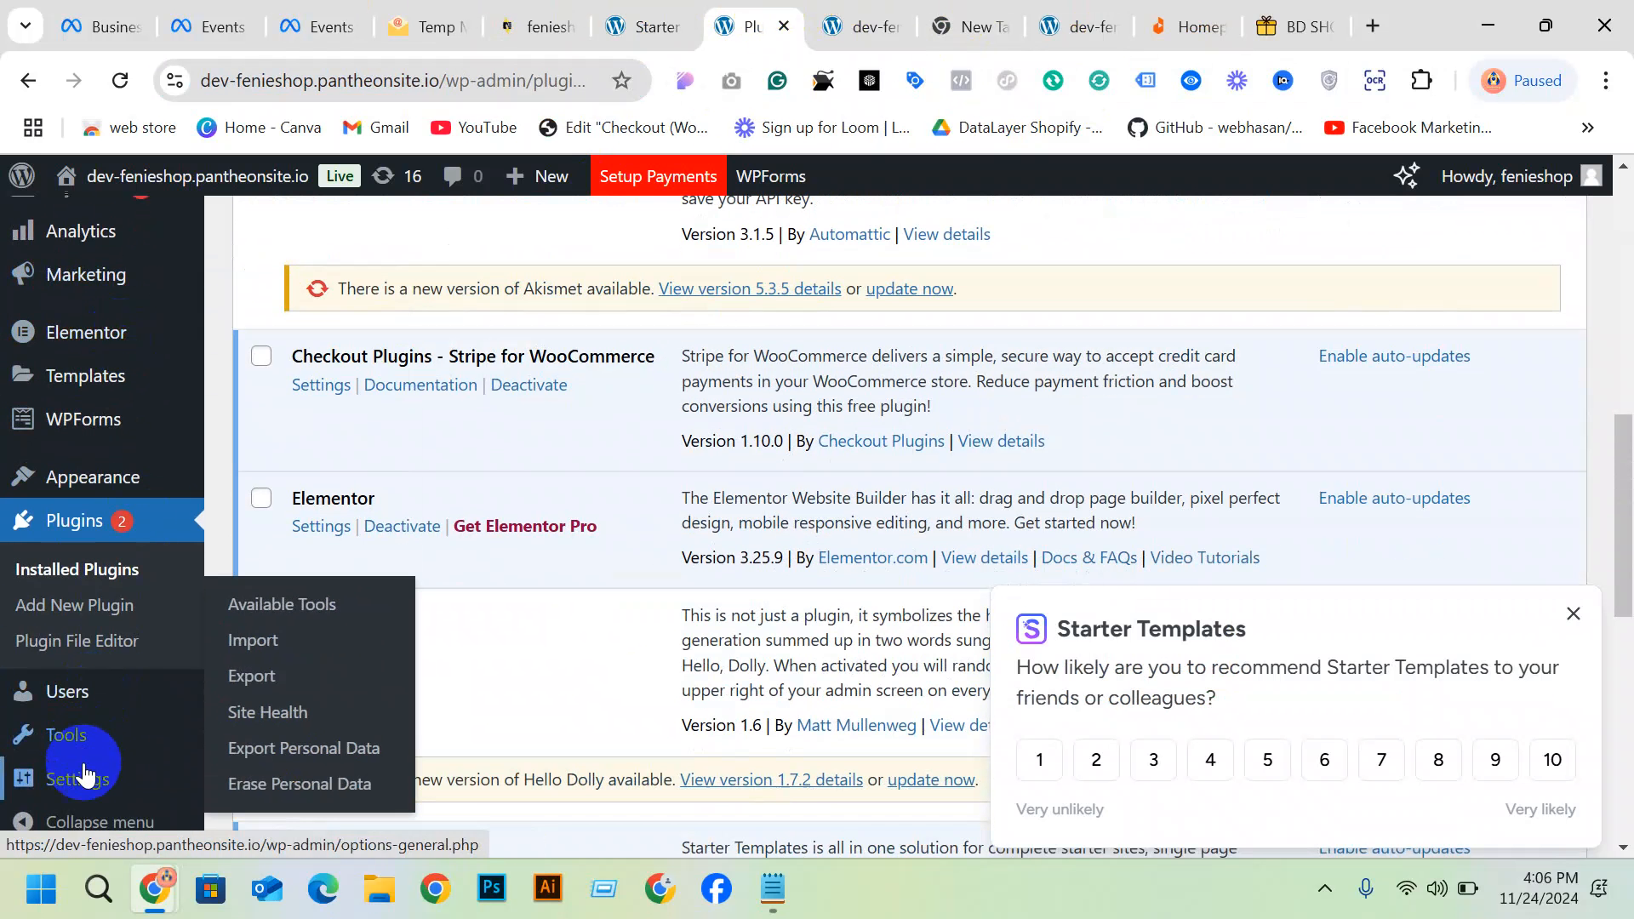
mouse_move(84, 787)
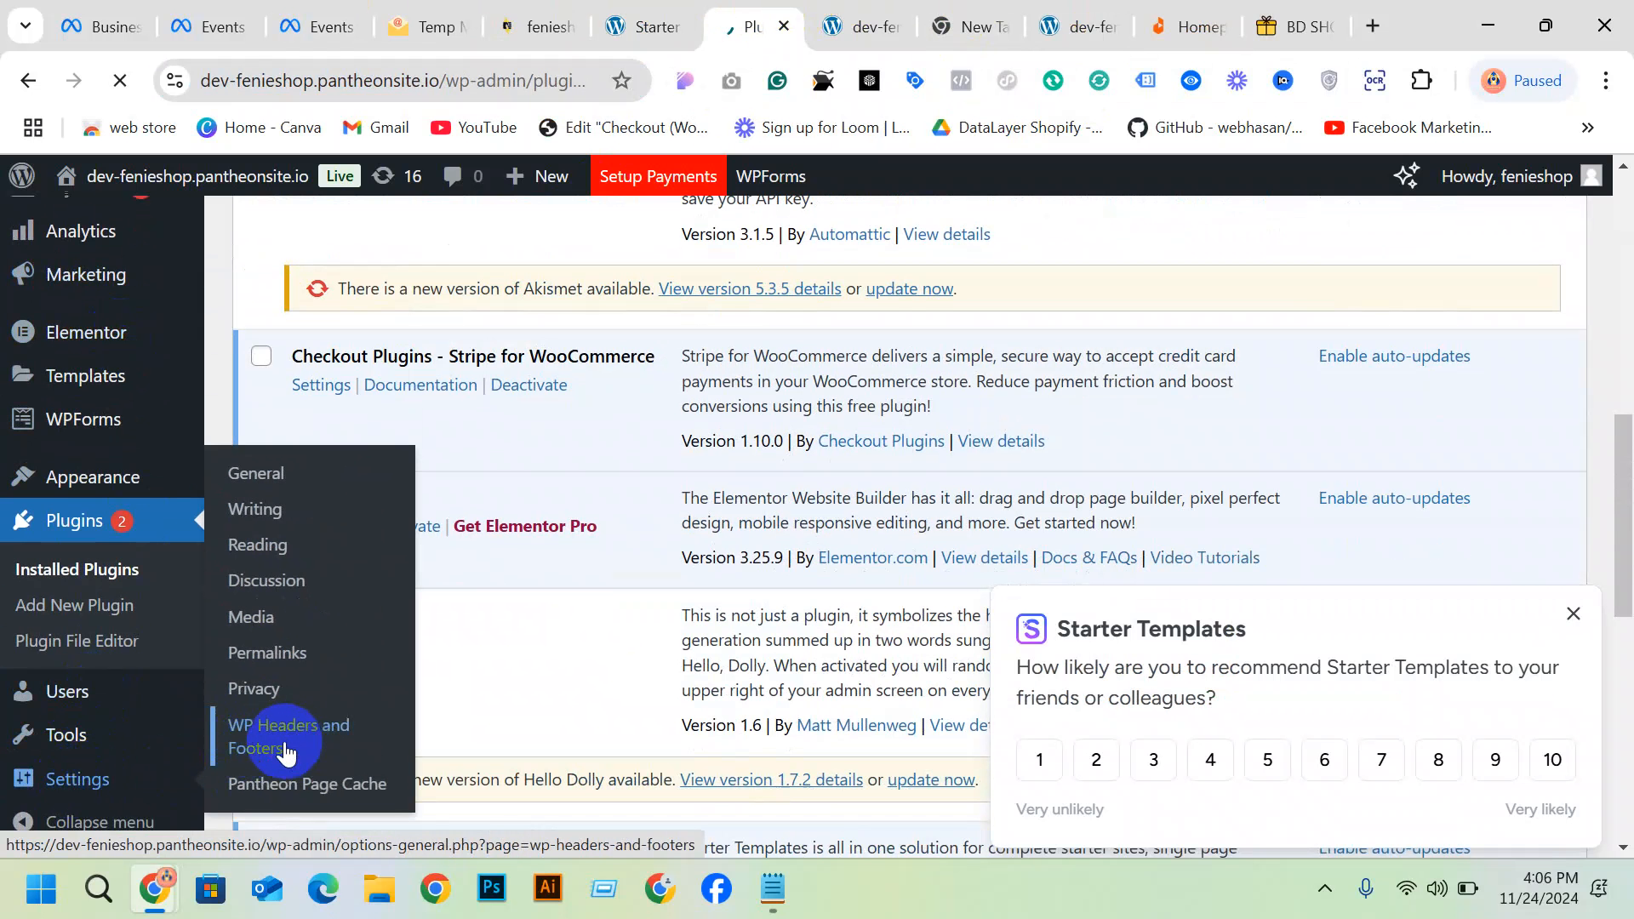
Open WP Headers and Footers settings, accept the opt-in, and scroll to Scripts in Header
left_click(286, 739)
scroll(815, 512, "down", 7)
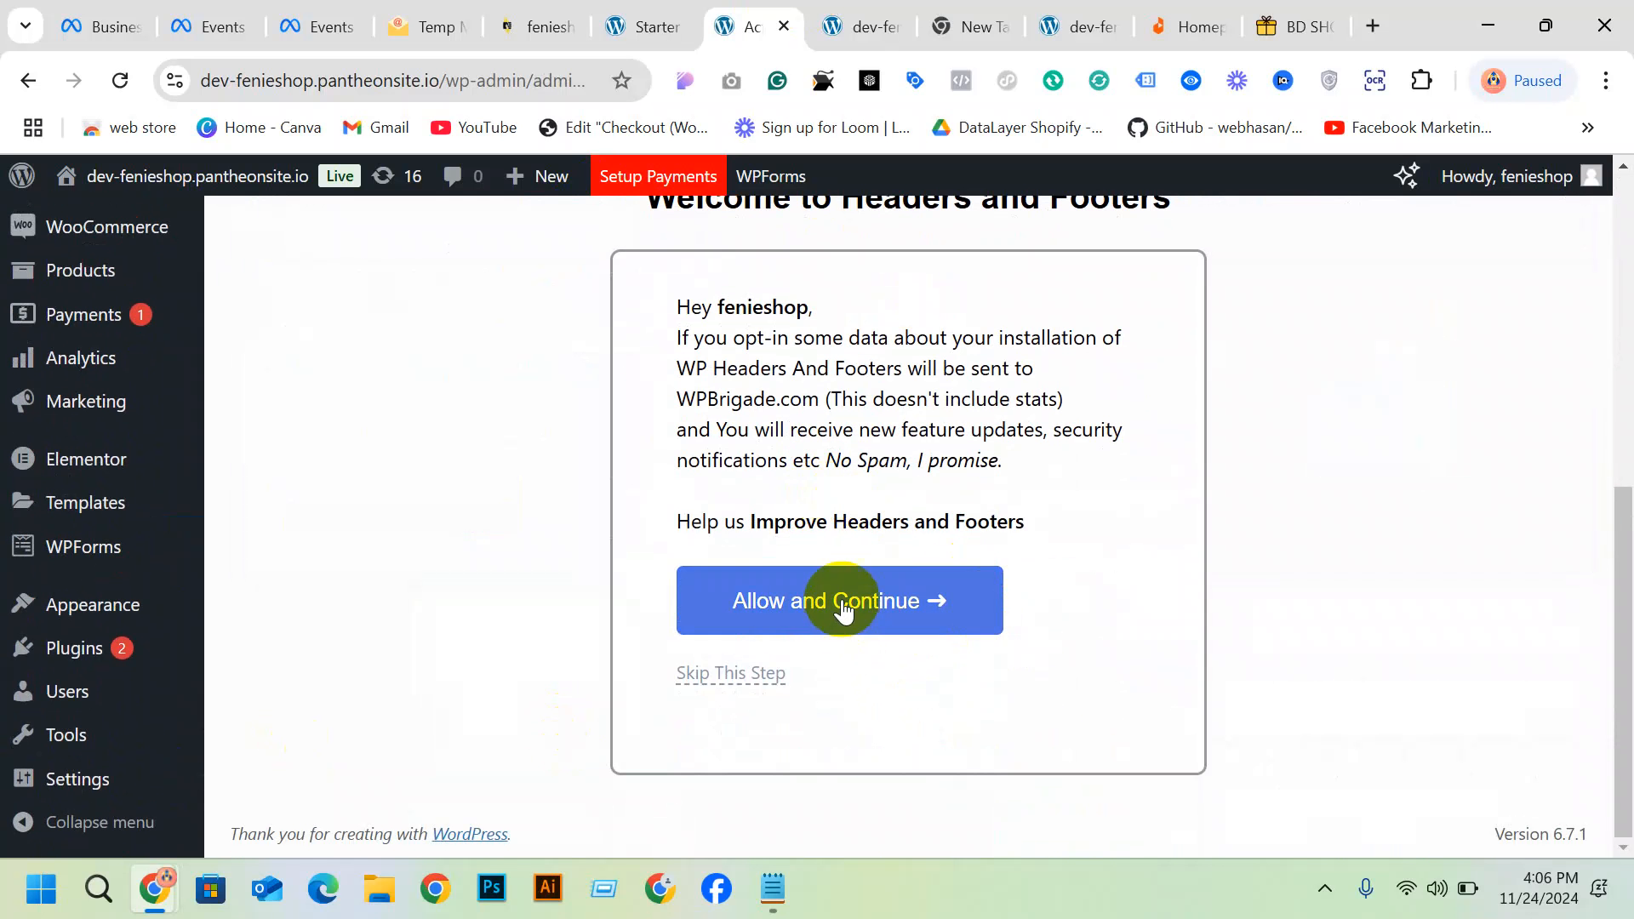
left_click(842, 603)
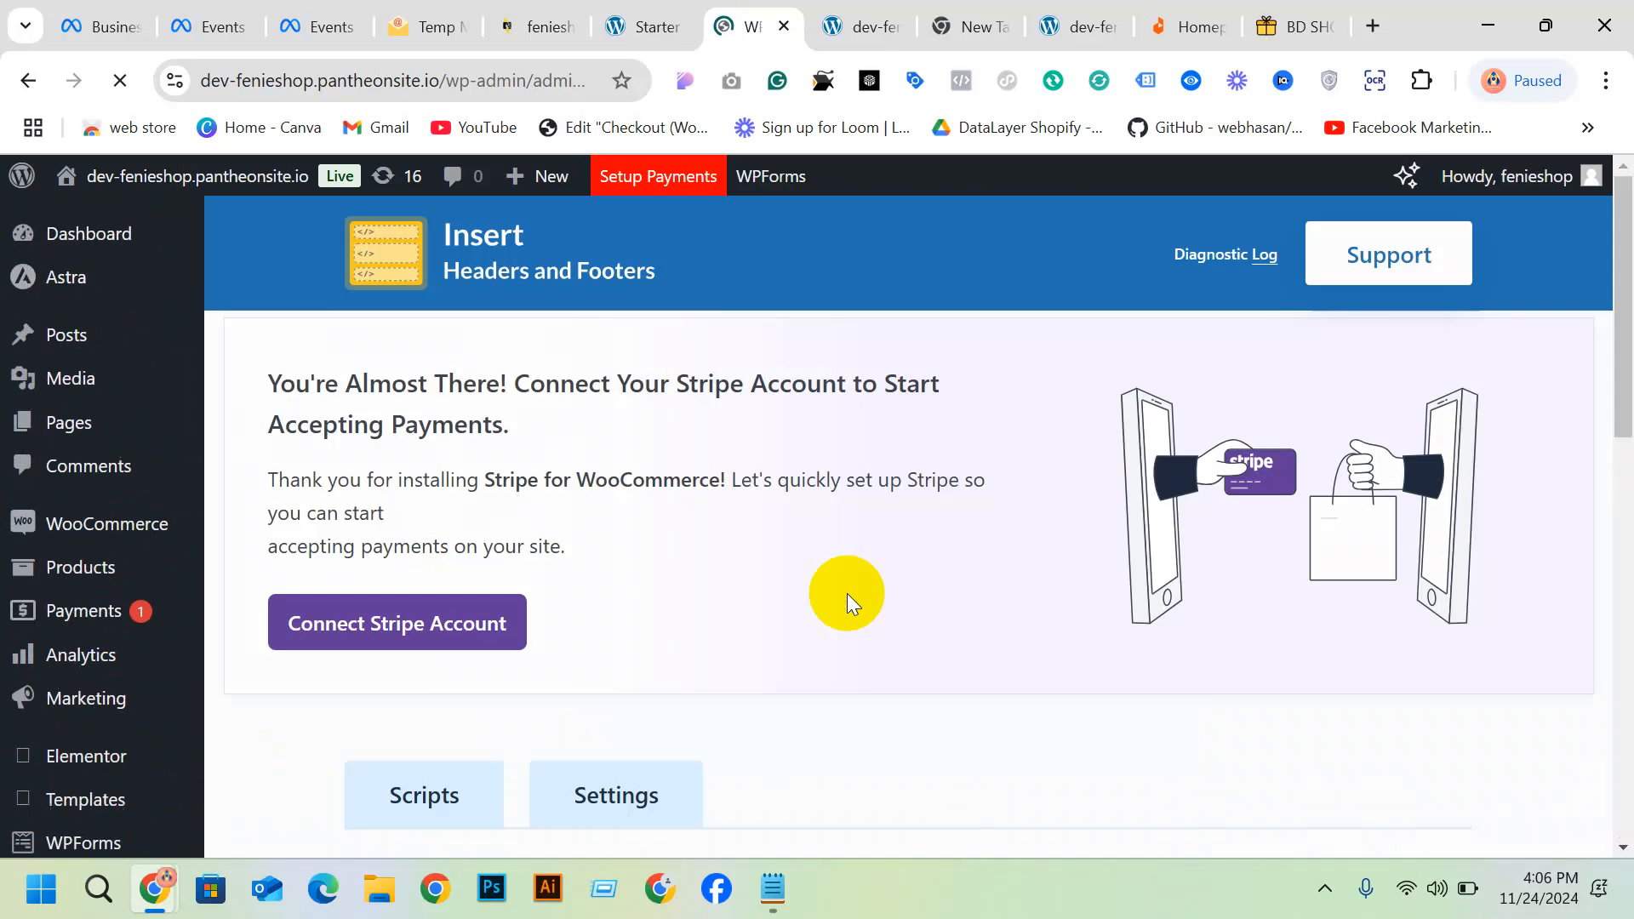
scroll(675, 475, "down", 6)
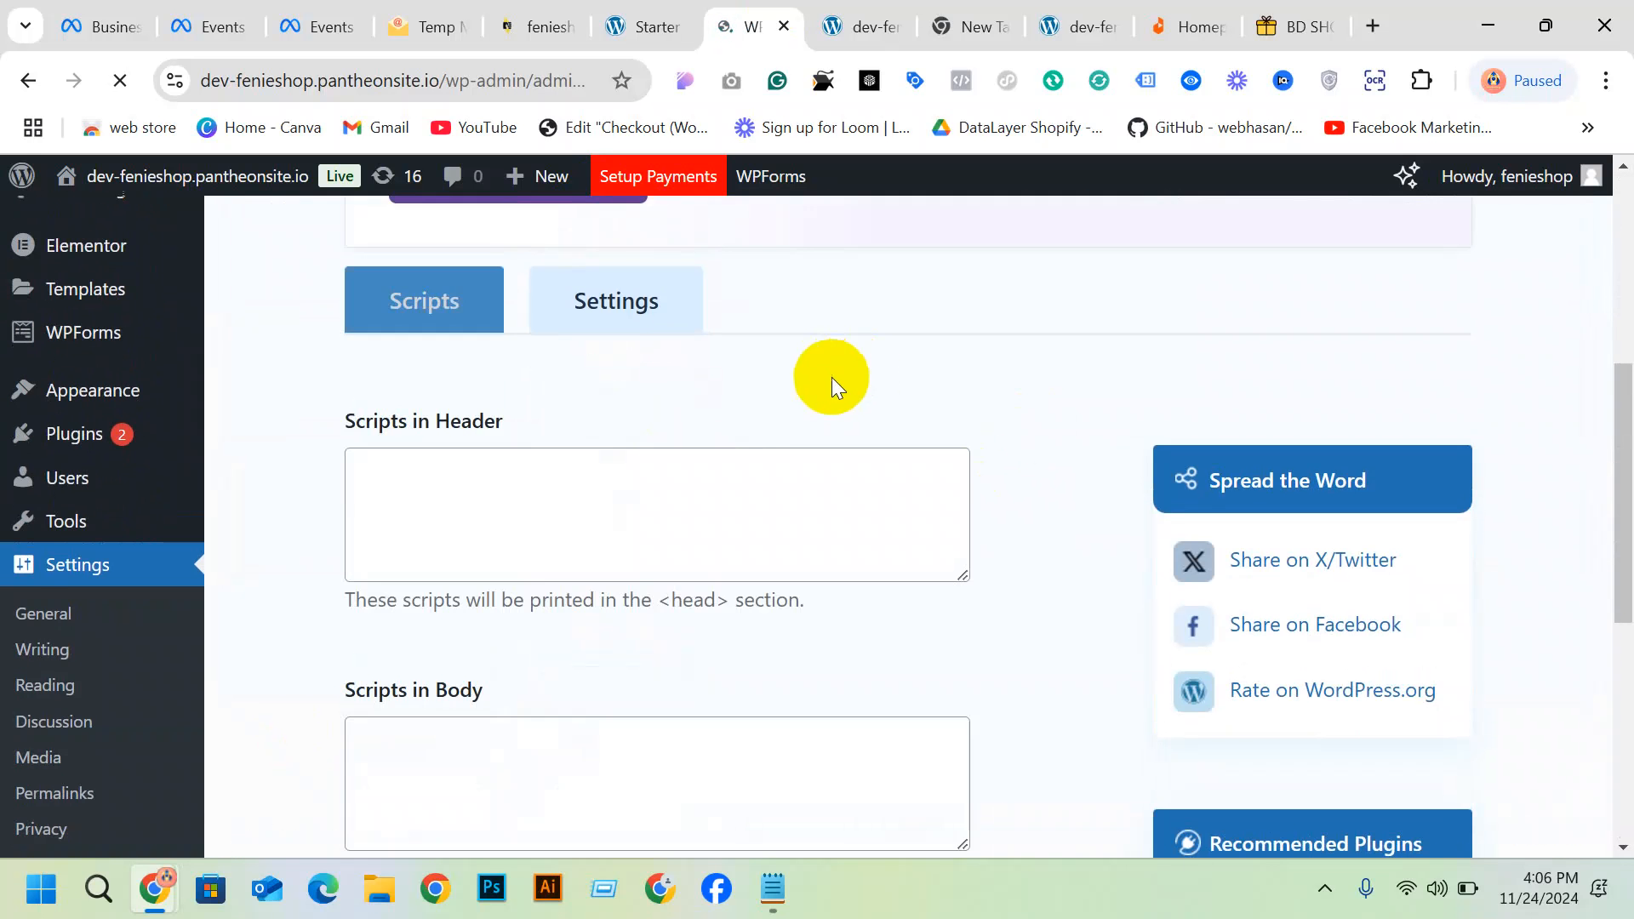
scroll(669, 515, "down", 1)
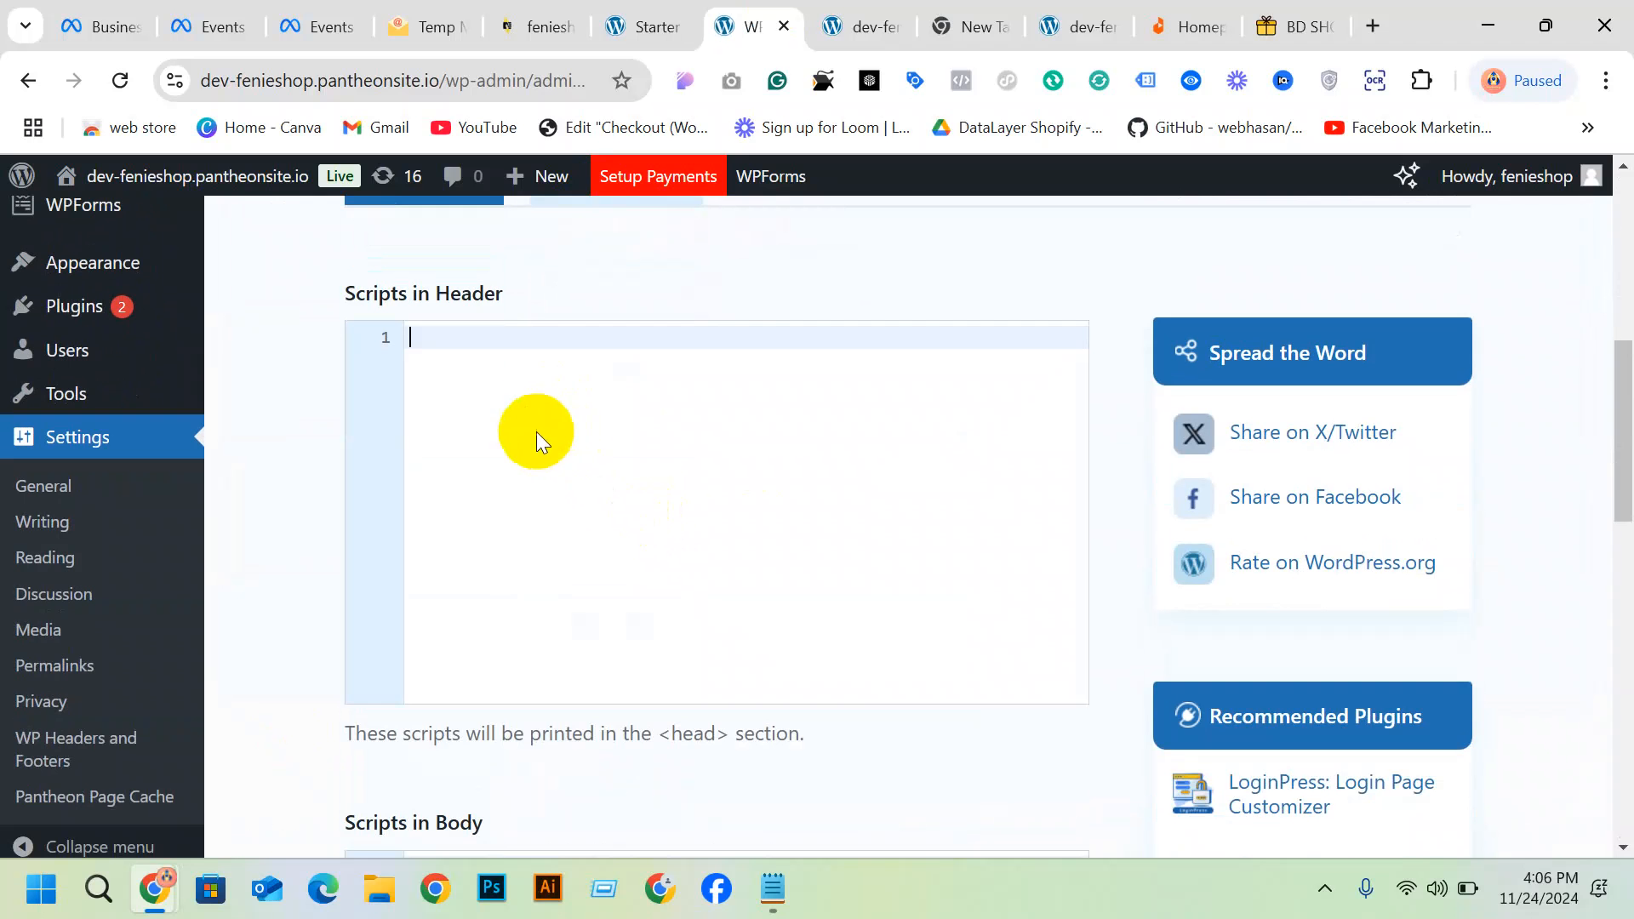
left_click(209, 30)
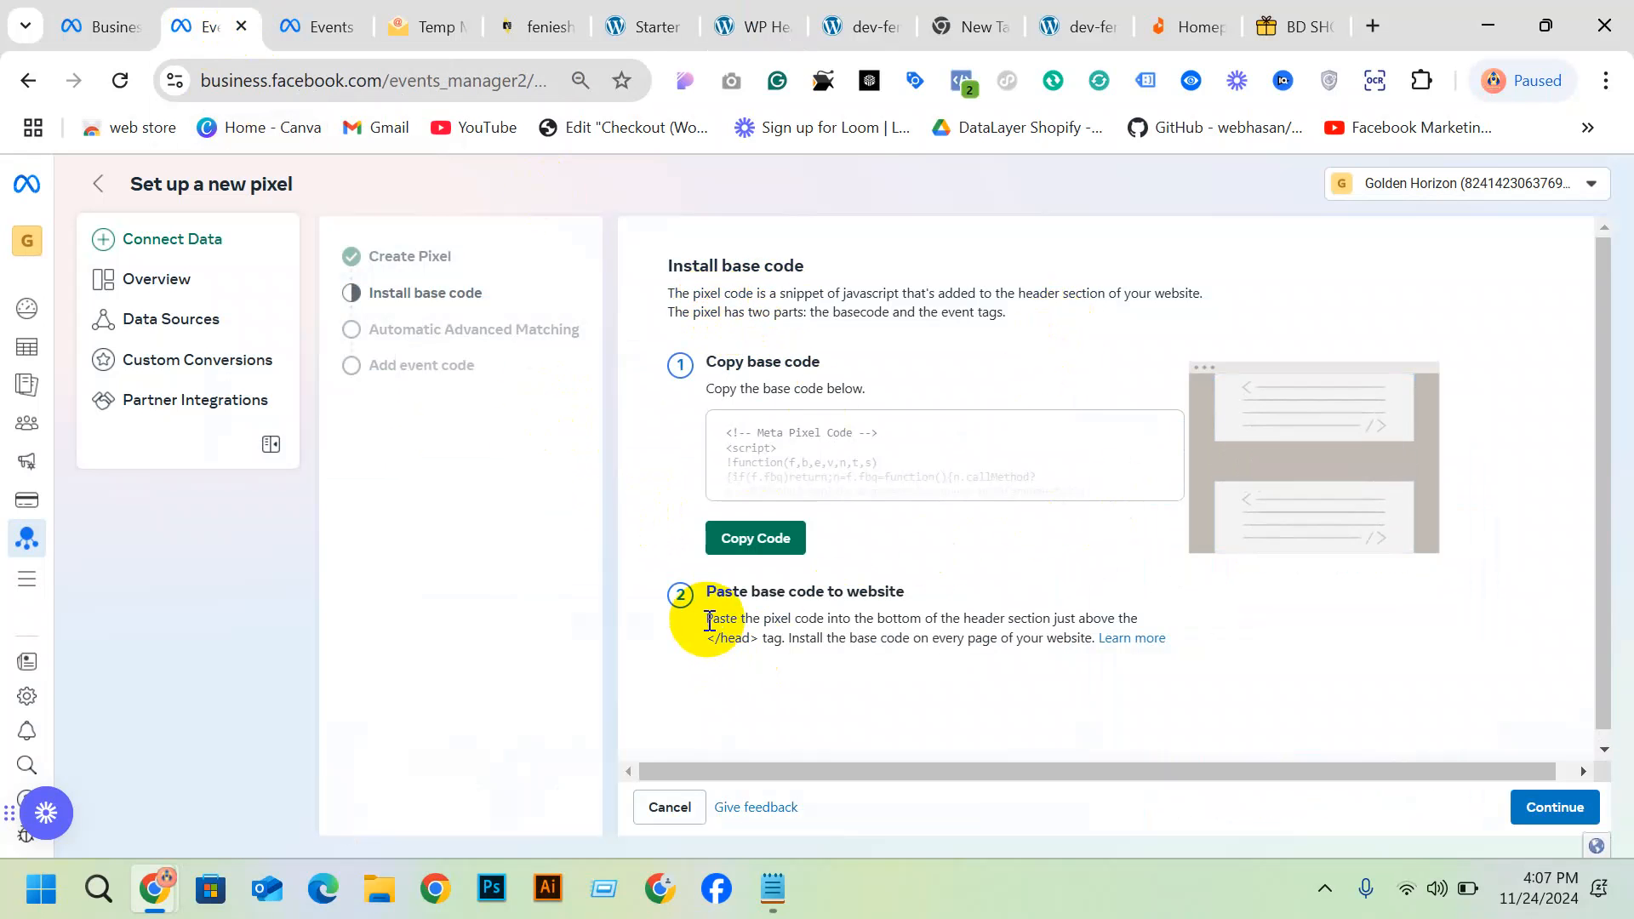
Copy the Meta Pixel base code and close the finished Starter Templates tab
left_click_drag(706, 640, 754, 642)
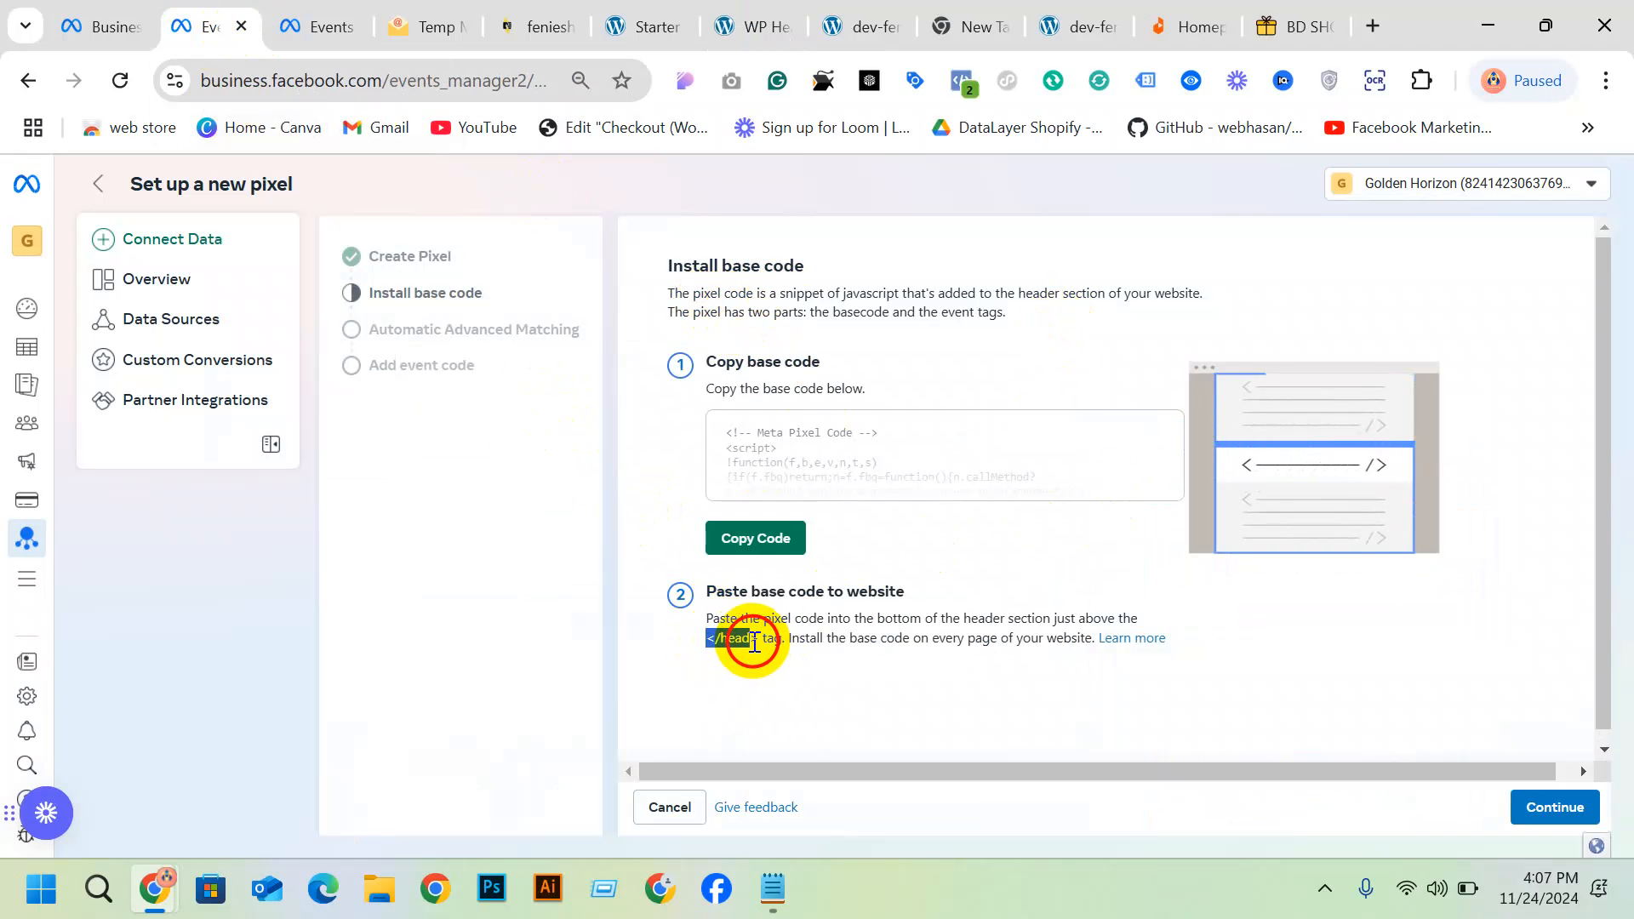
left_click(757, 541)
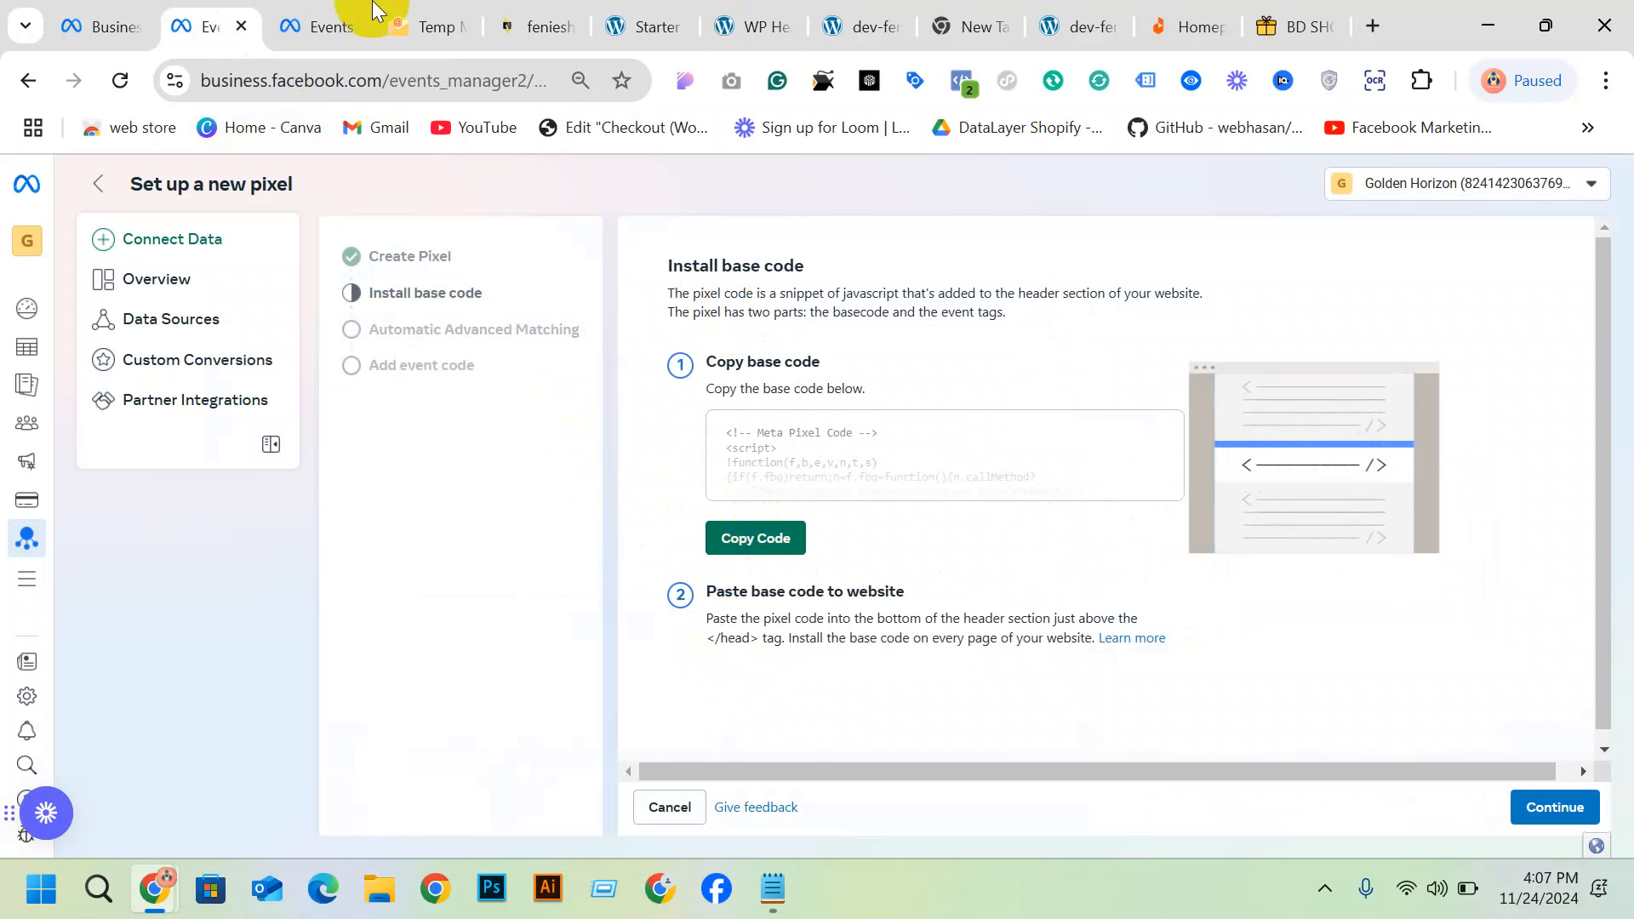
left_click(539, 12)
left_click(624, 4)
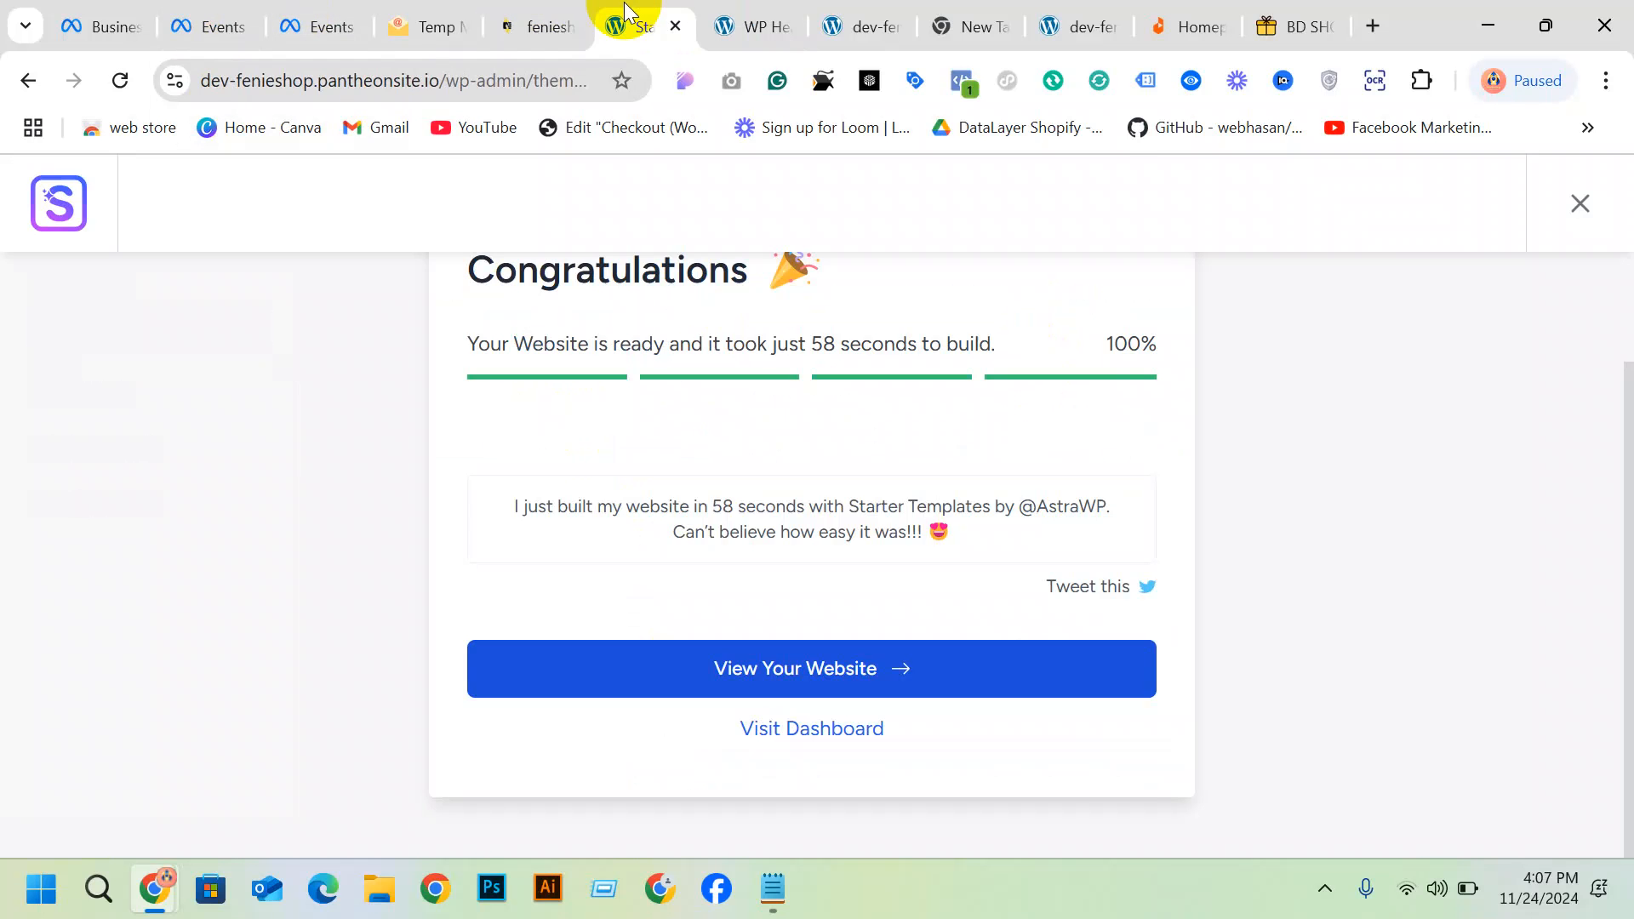
left_click(674, 26)
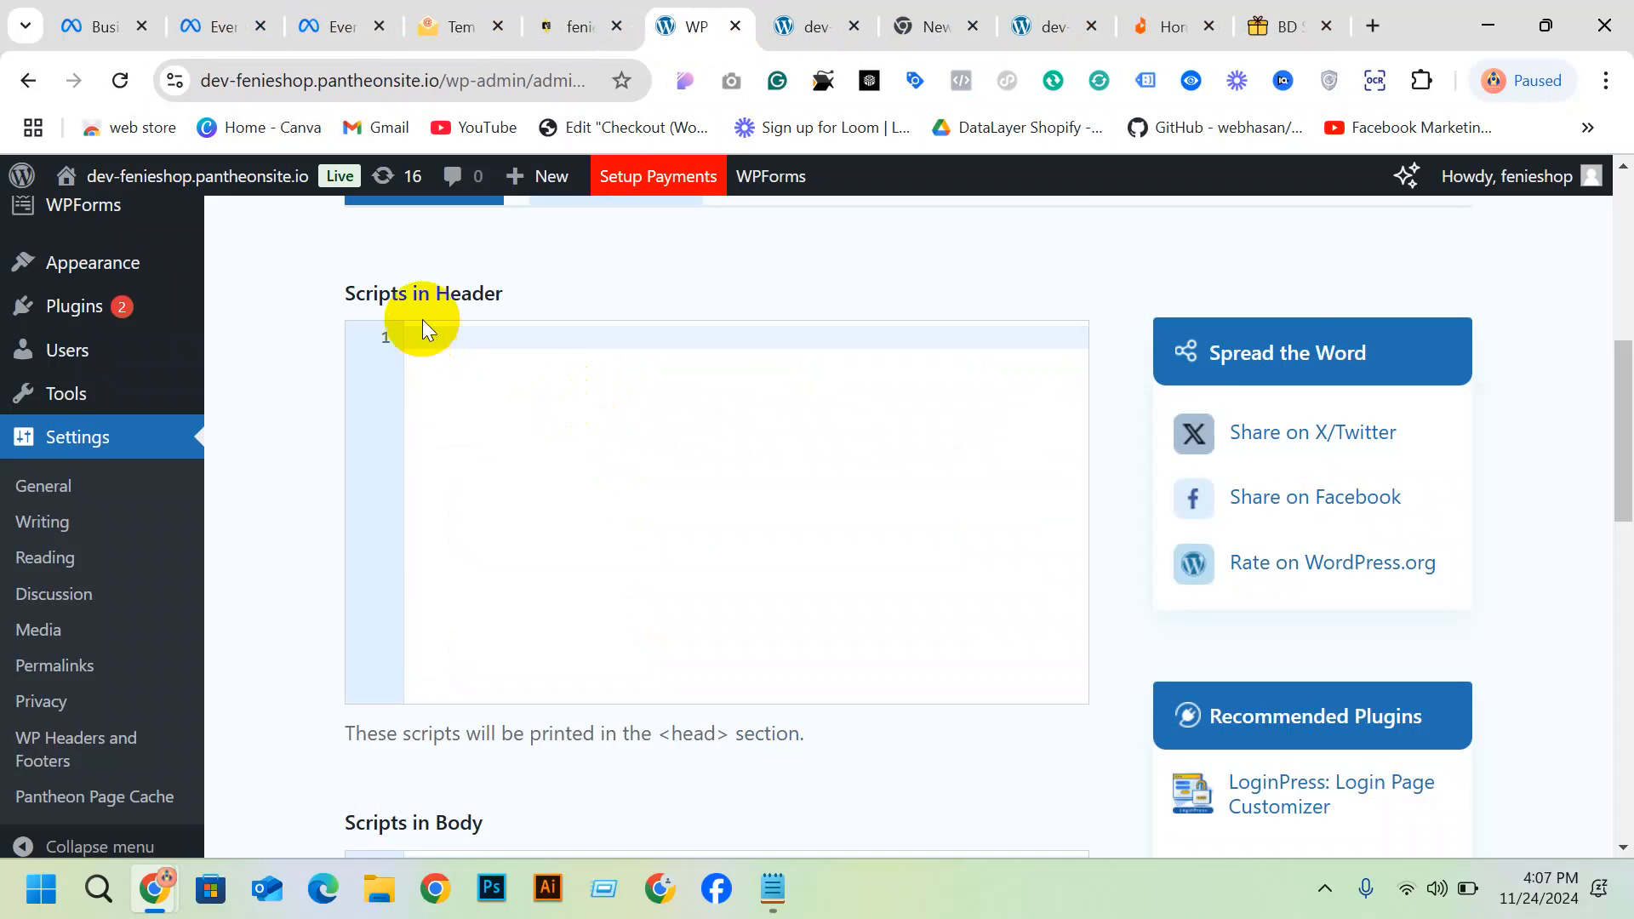
Paste the pixel base code into the Scripts in Header box with Ctrl+V
scroll(460, 321, "down", 1)
scroll(546, 343, "up", 3)
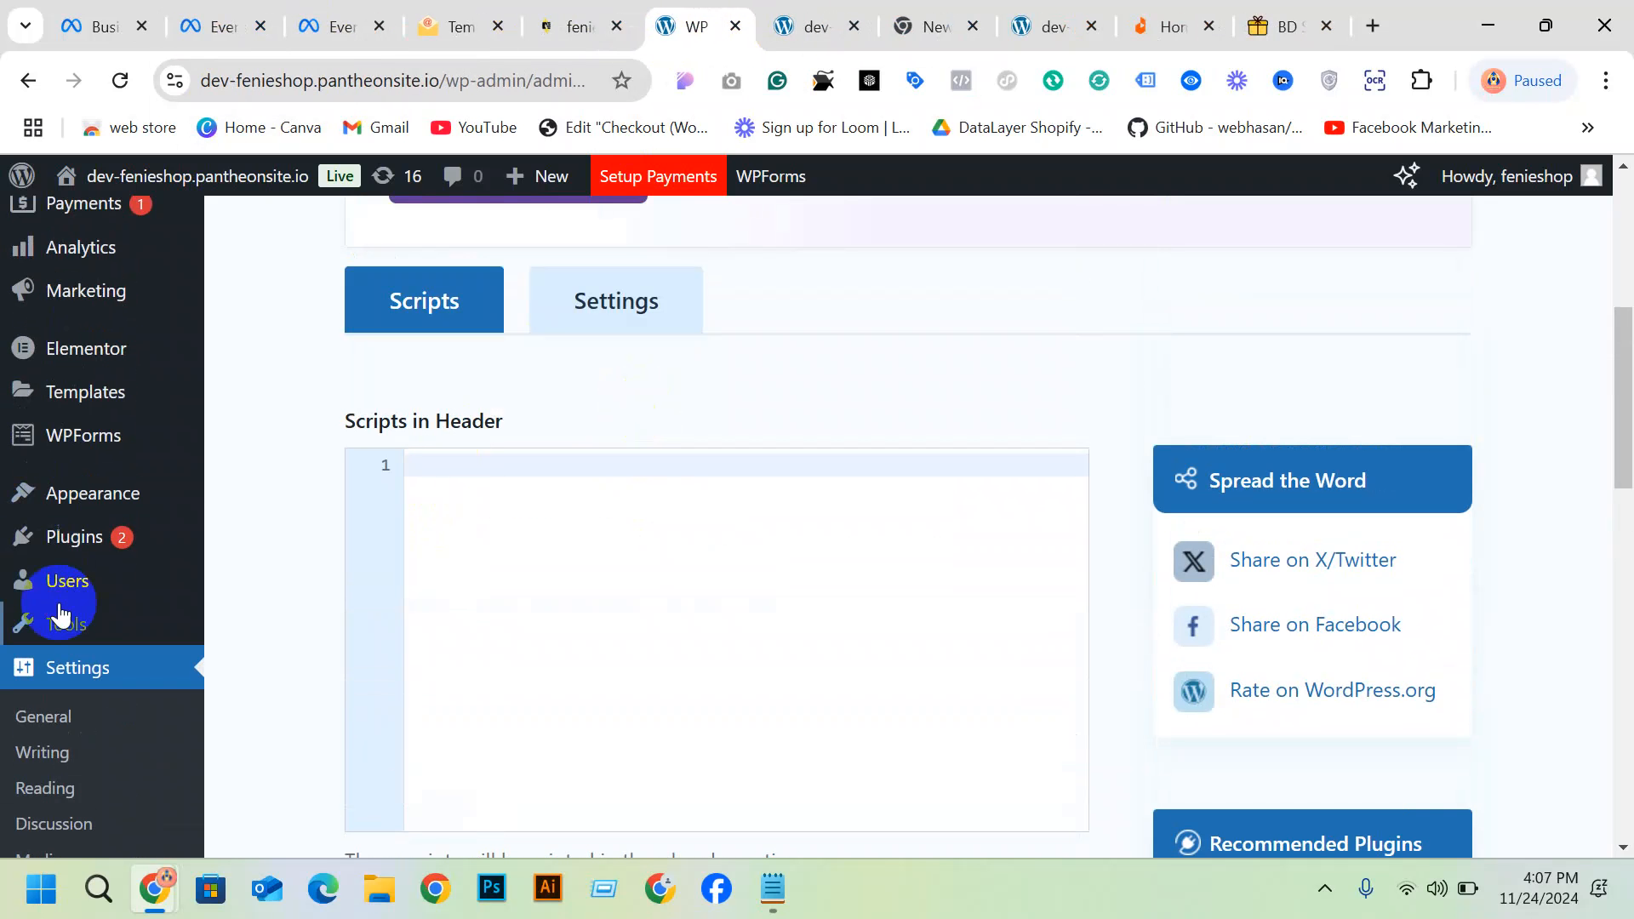
mouse_move(75, 540)
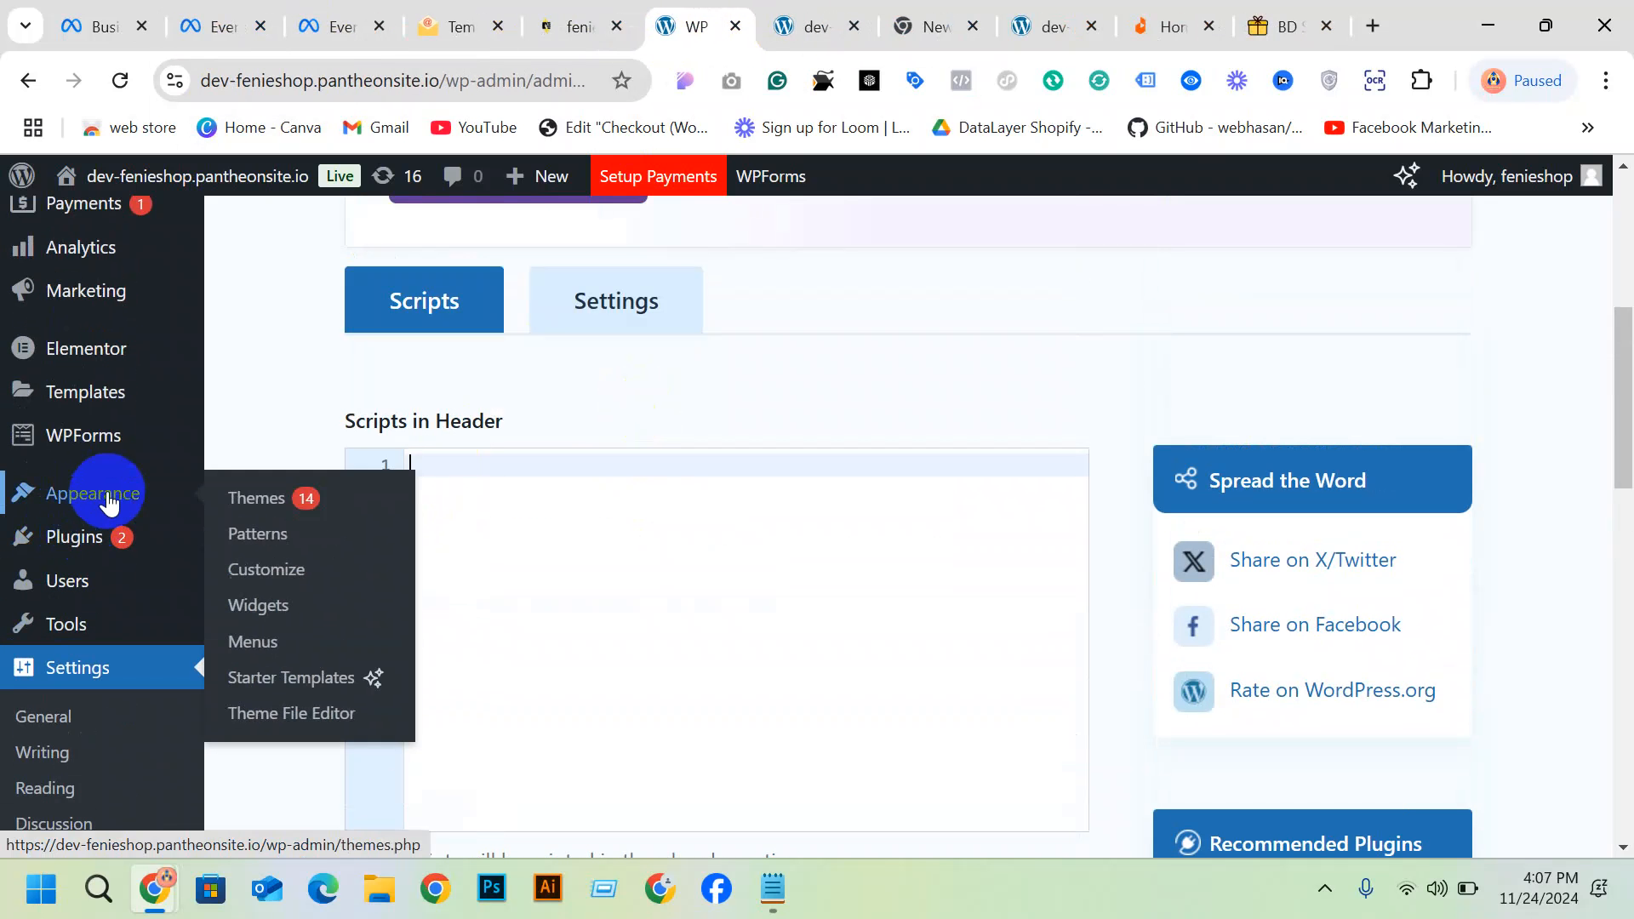
scroll(984, 411, "up", 1)
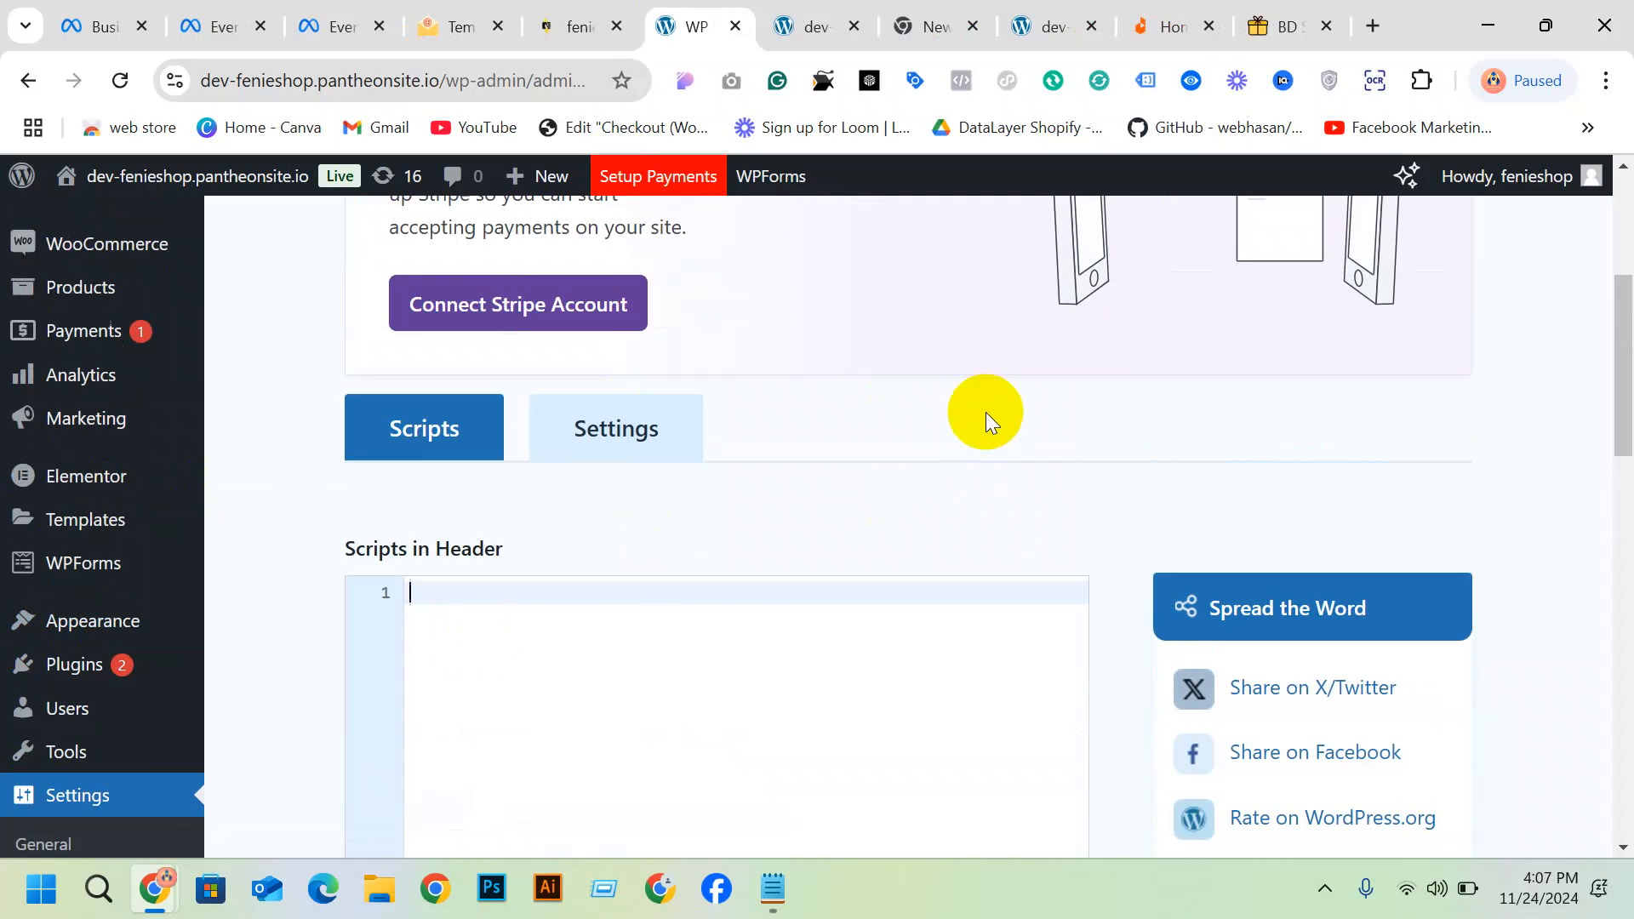
scroll(944, 447, "down", 1)
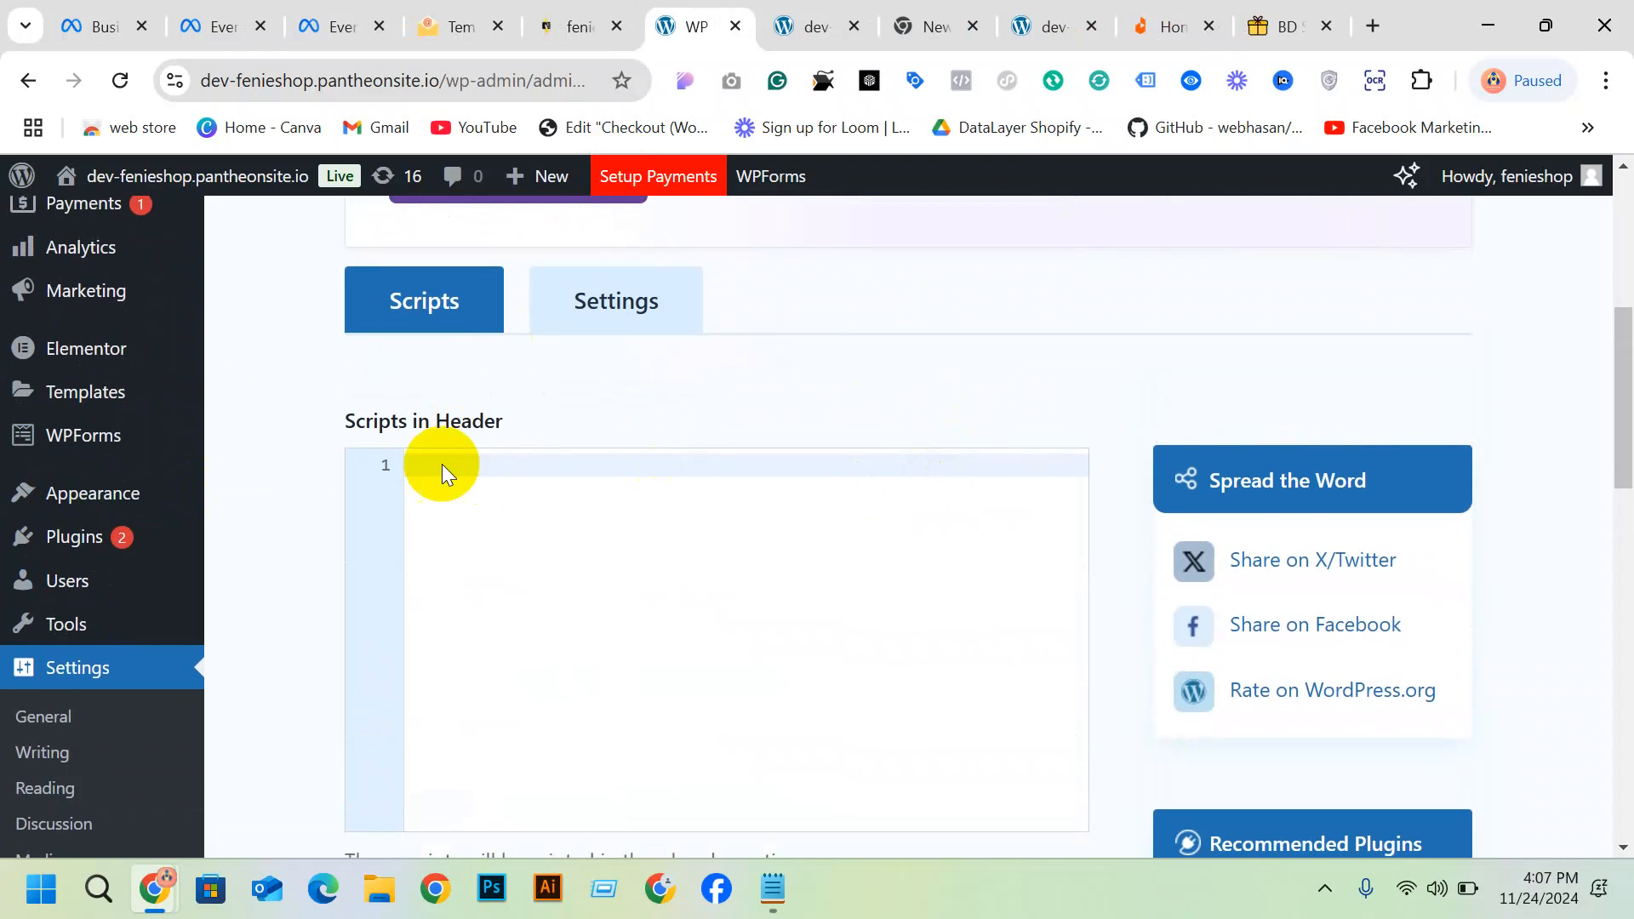
scroll(106, 481, "down", 1)
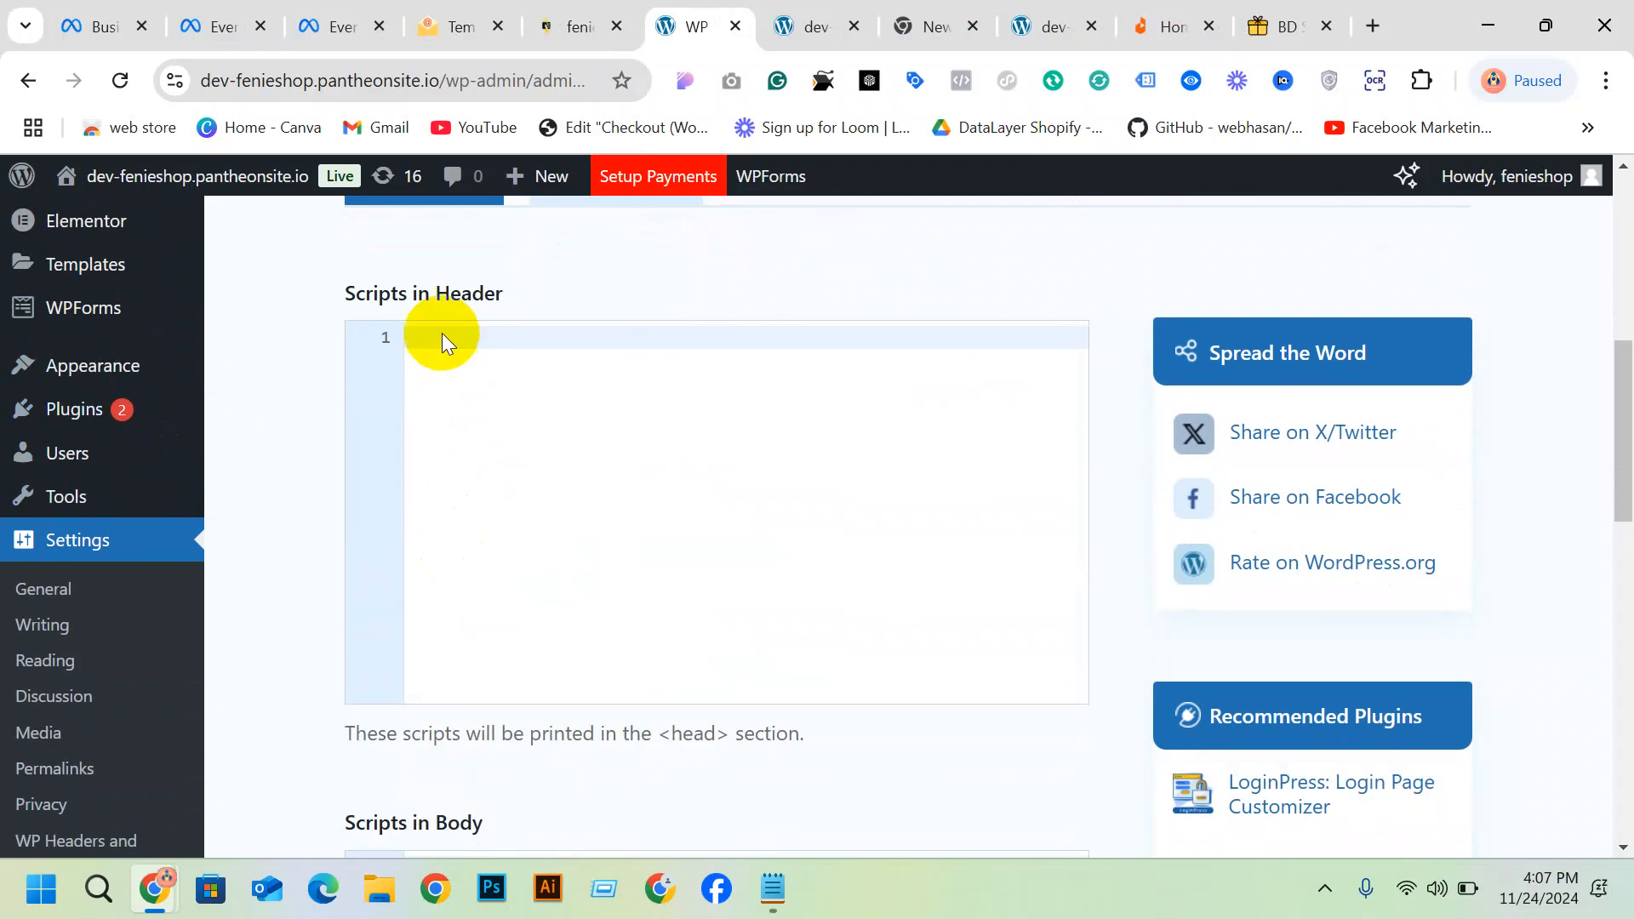
key("ctrl+v")
scroll(820, 412, "up", 5)
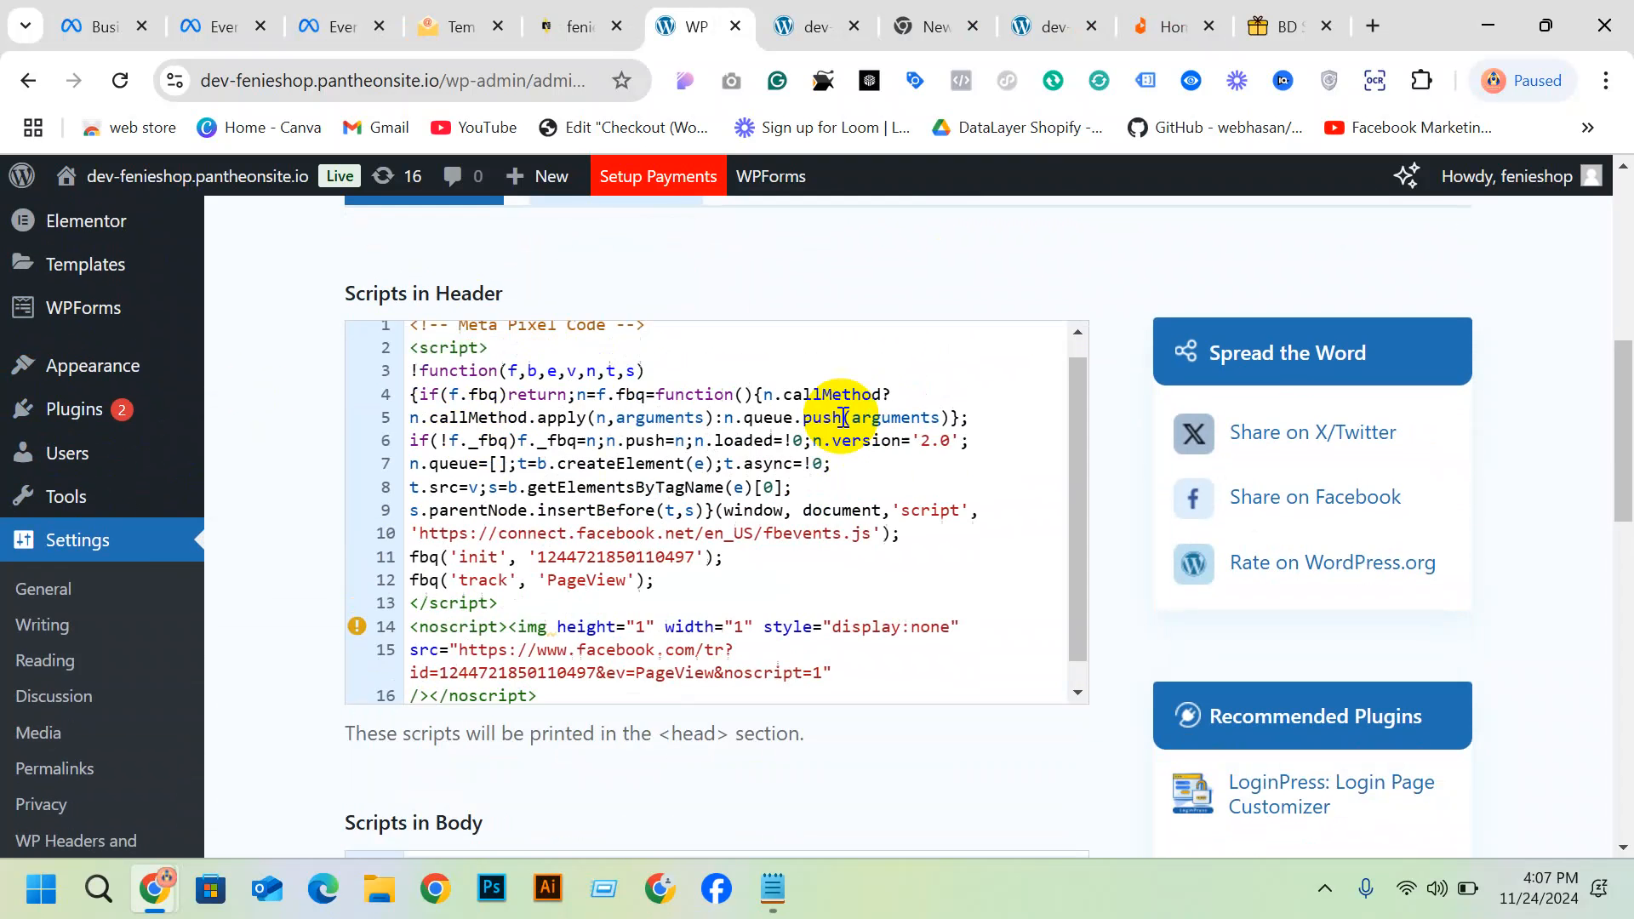
scroll(805, 451, "down", 10)
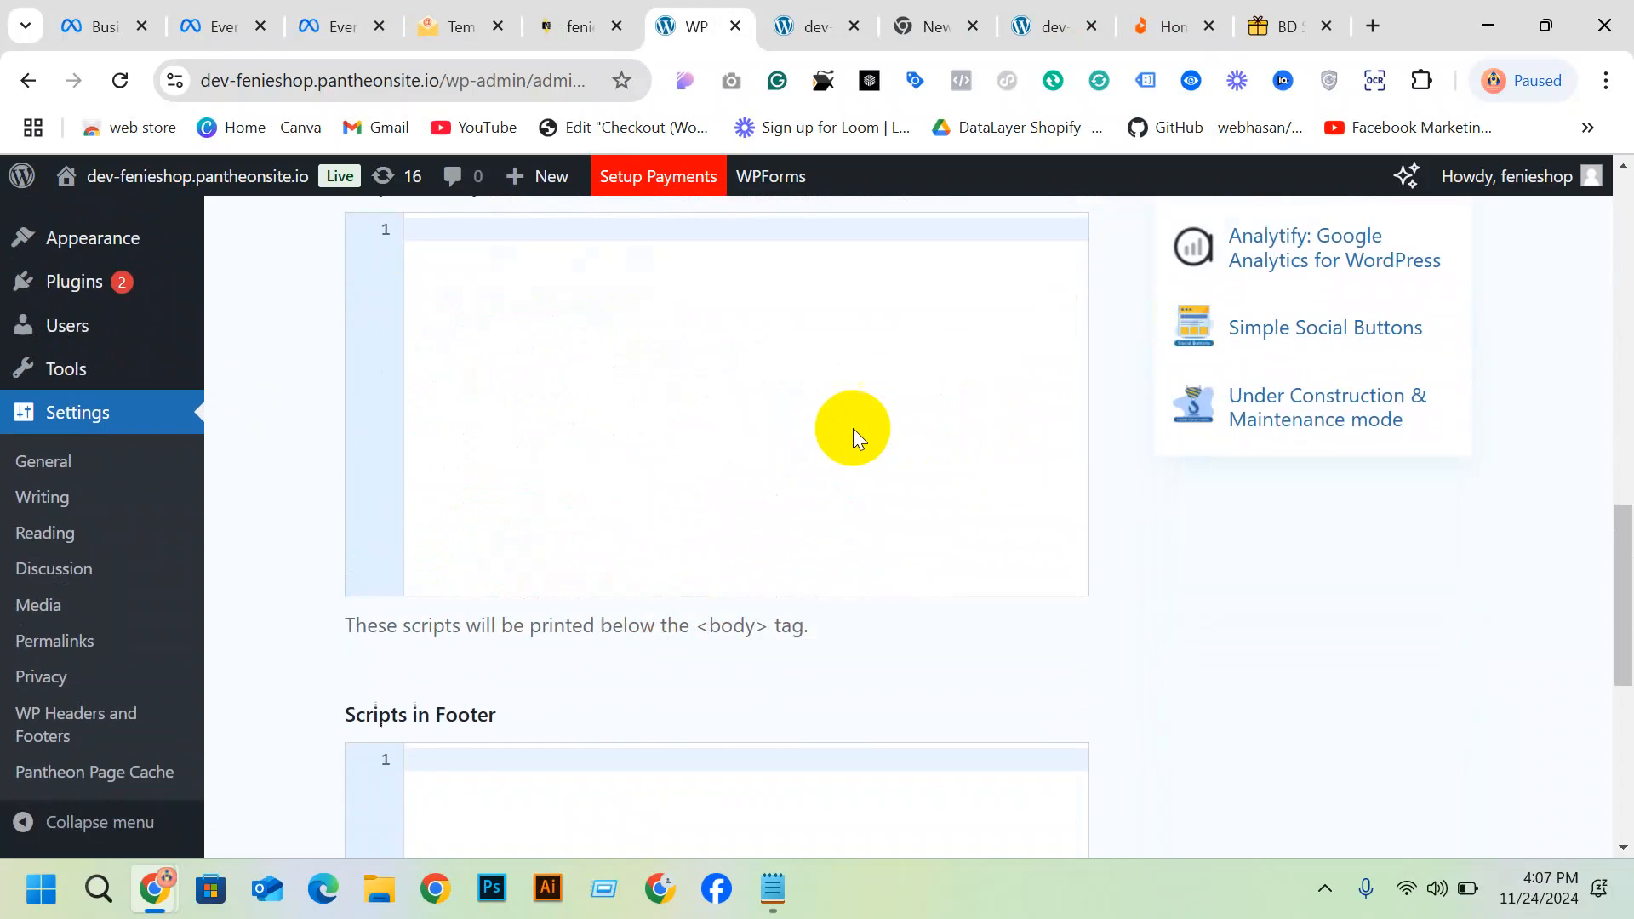
scroll(853, 427, "up", 3)
scroll(781, 430, "down", 10)
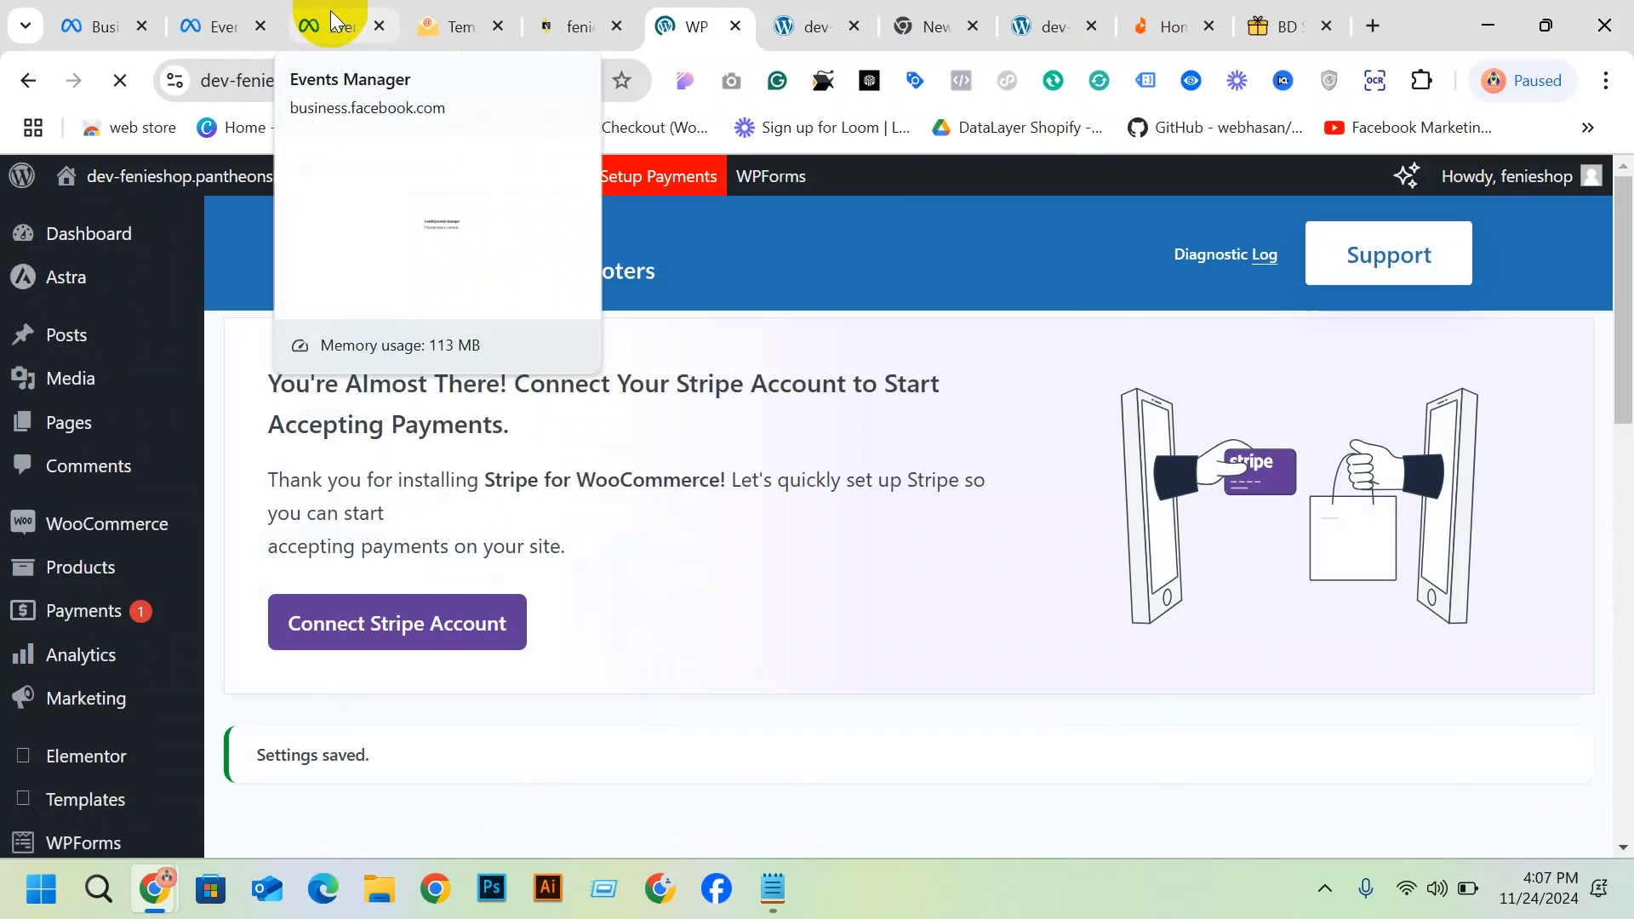
Reload the shop homepage and verify Pixel Helper shows one pixel firing PageView
left_click(806, 24)
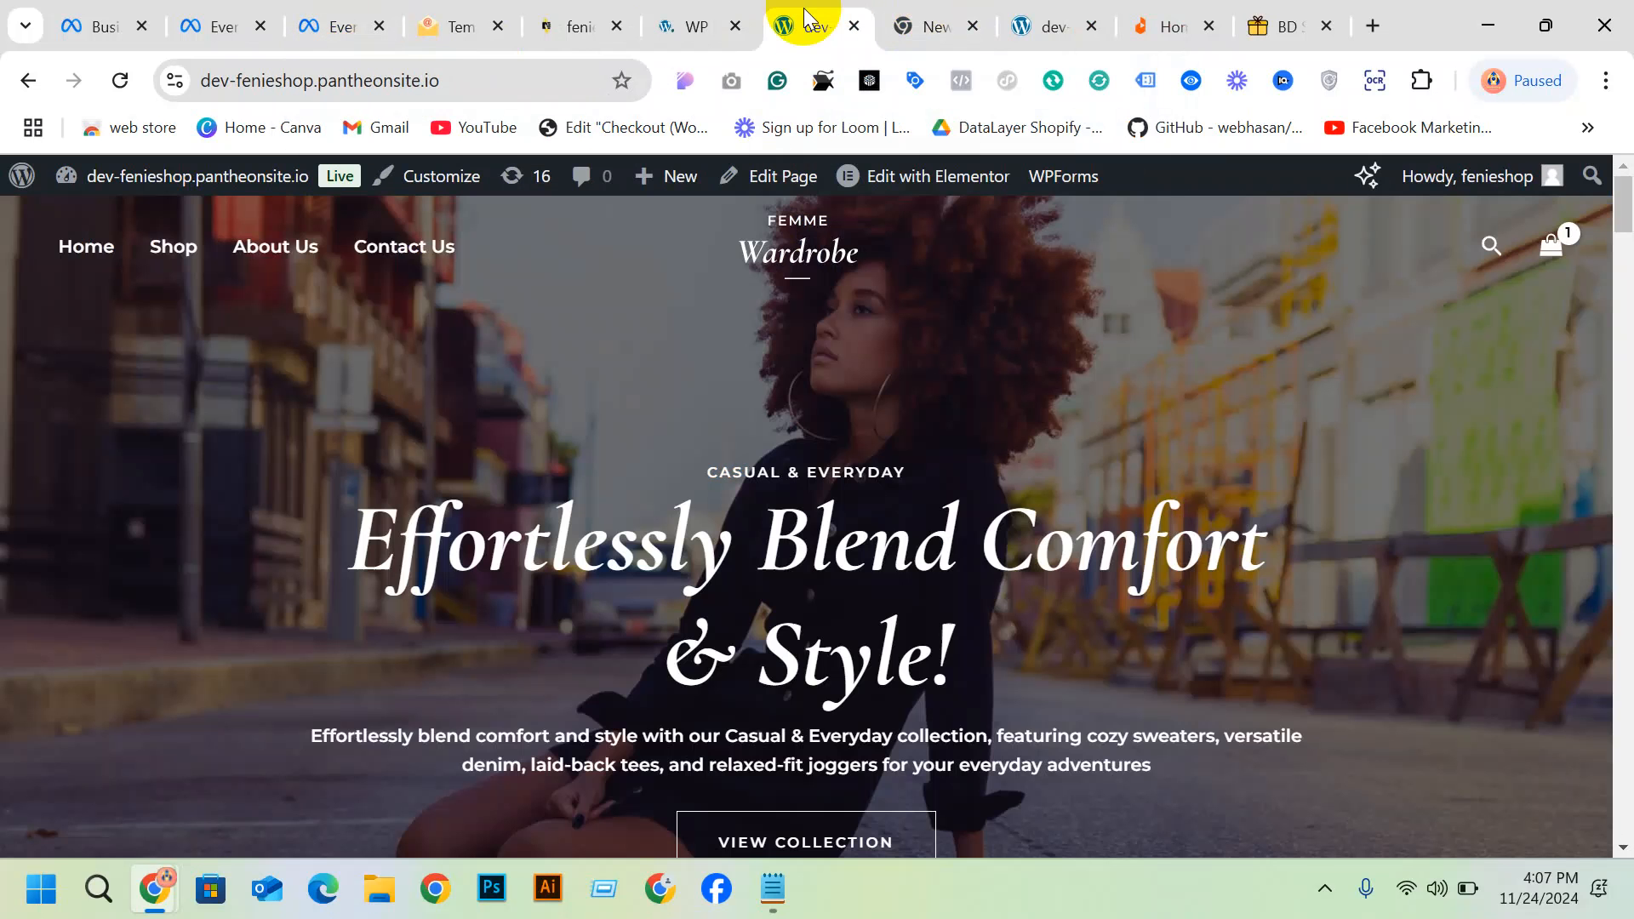
left_click(914, 24)
left_click(1013, 23)
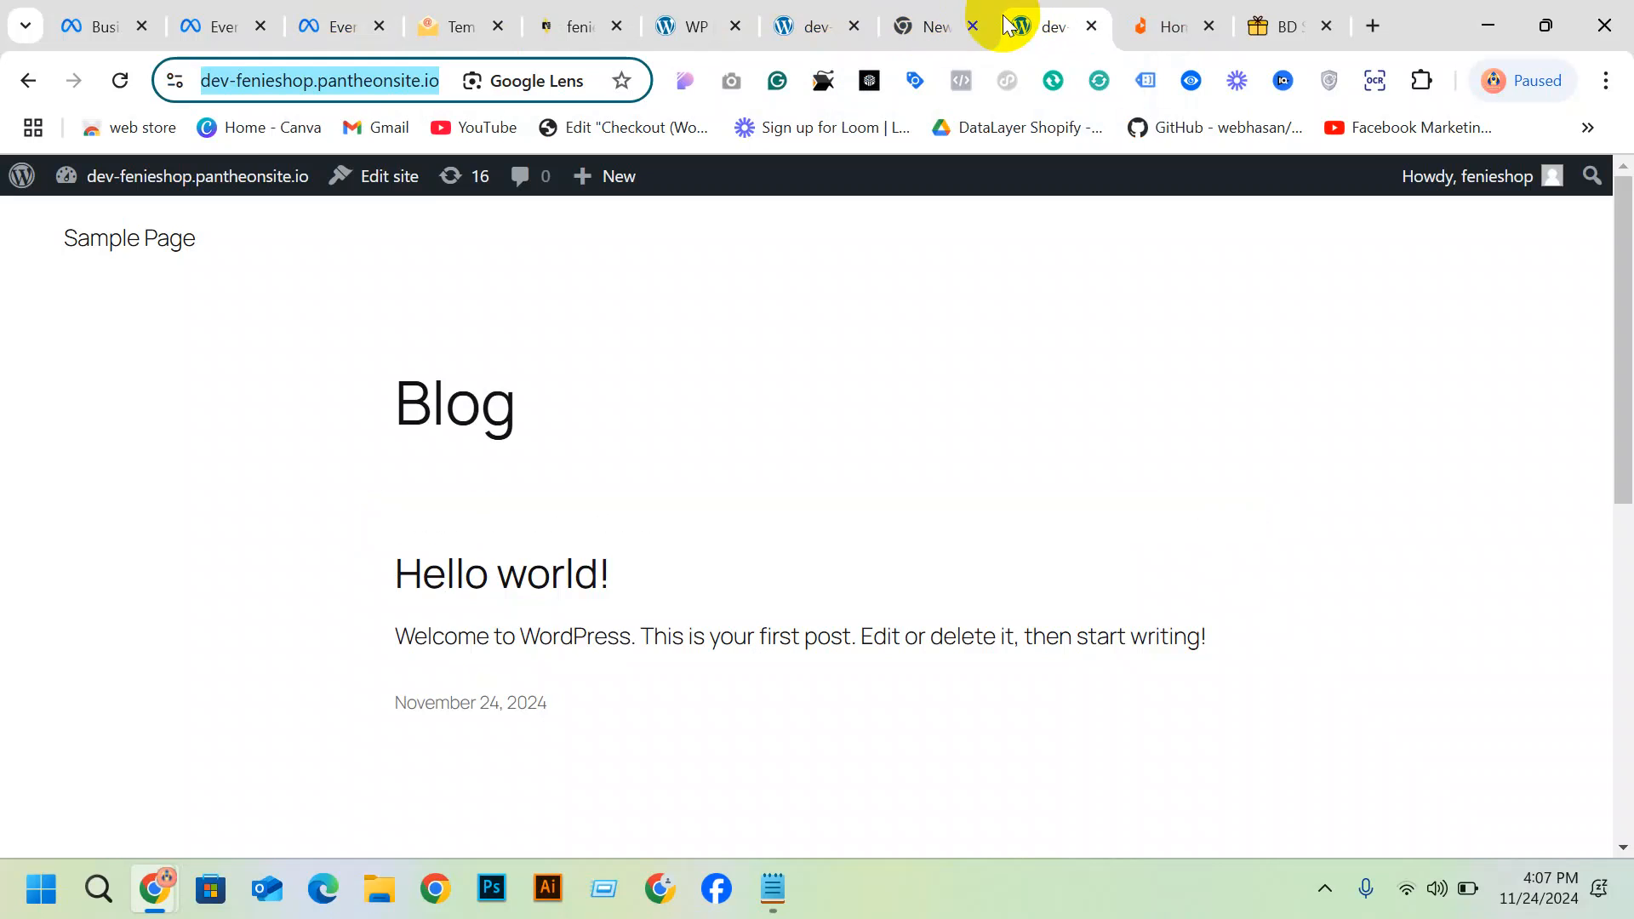
left_click(804, 26)
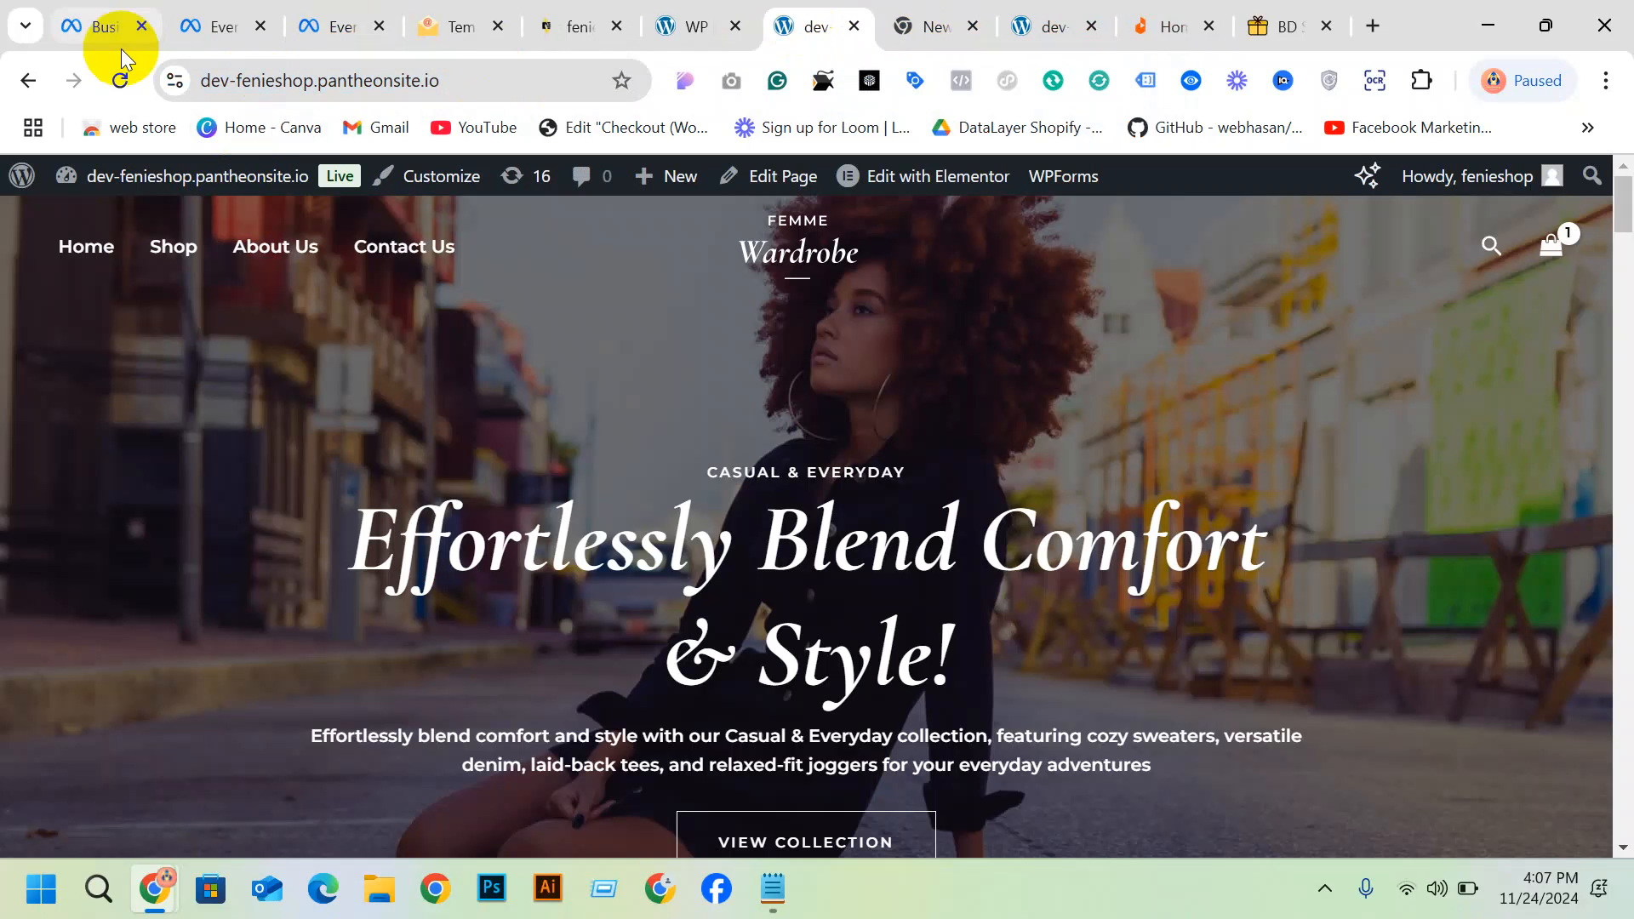
left_click(122, 80)
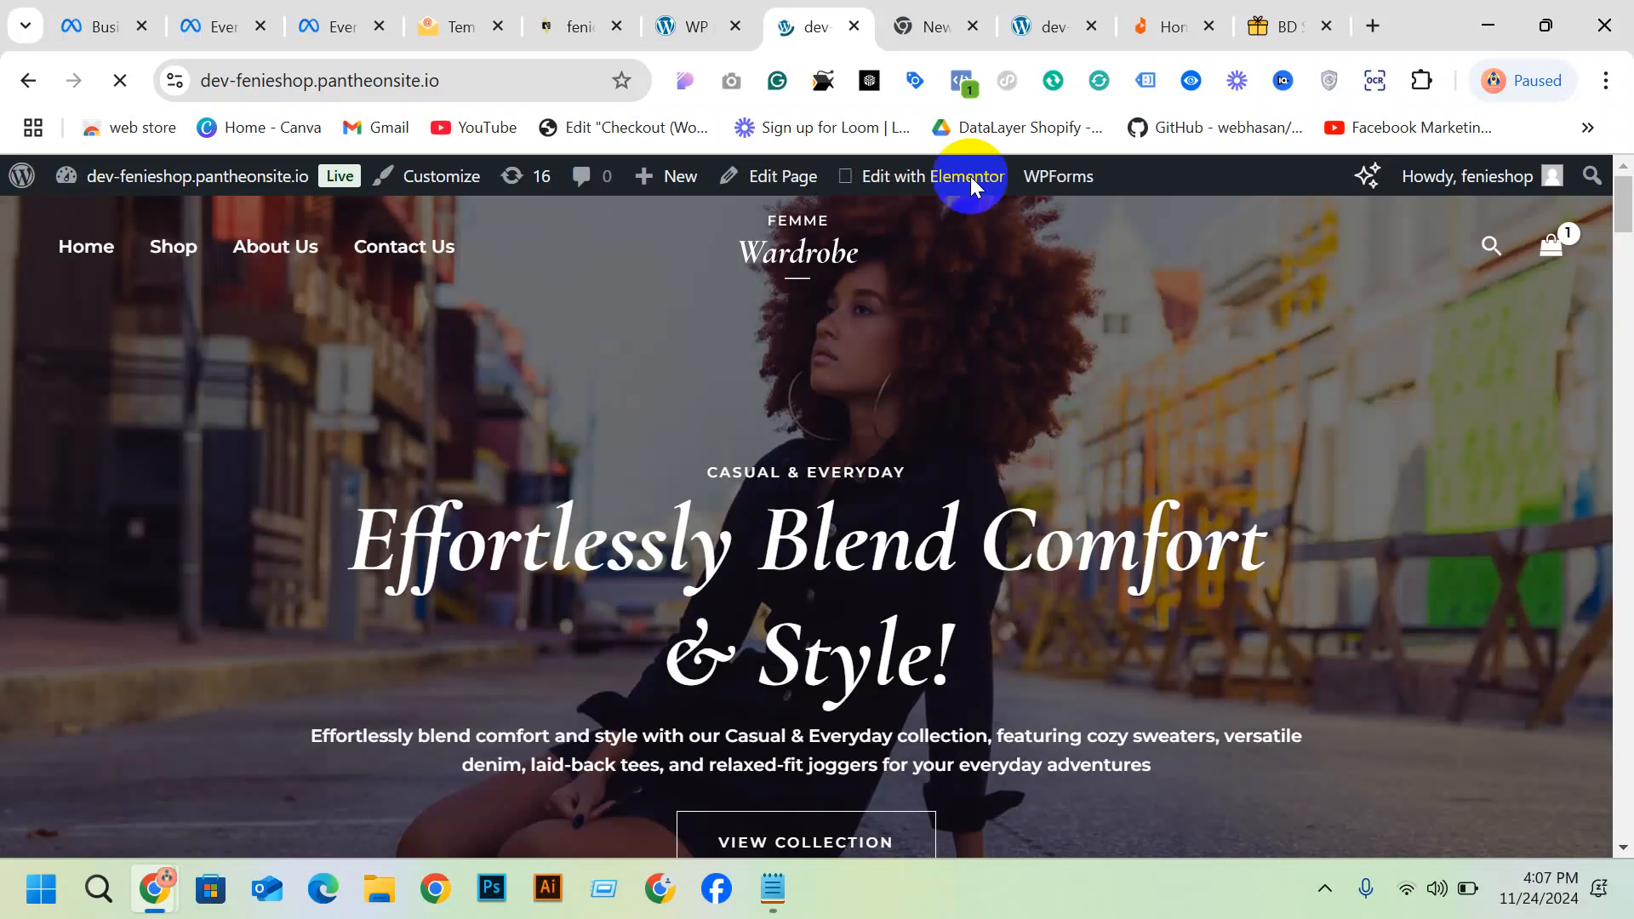
left_click(964, 83)
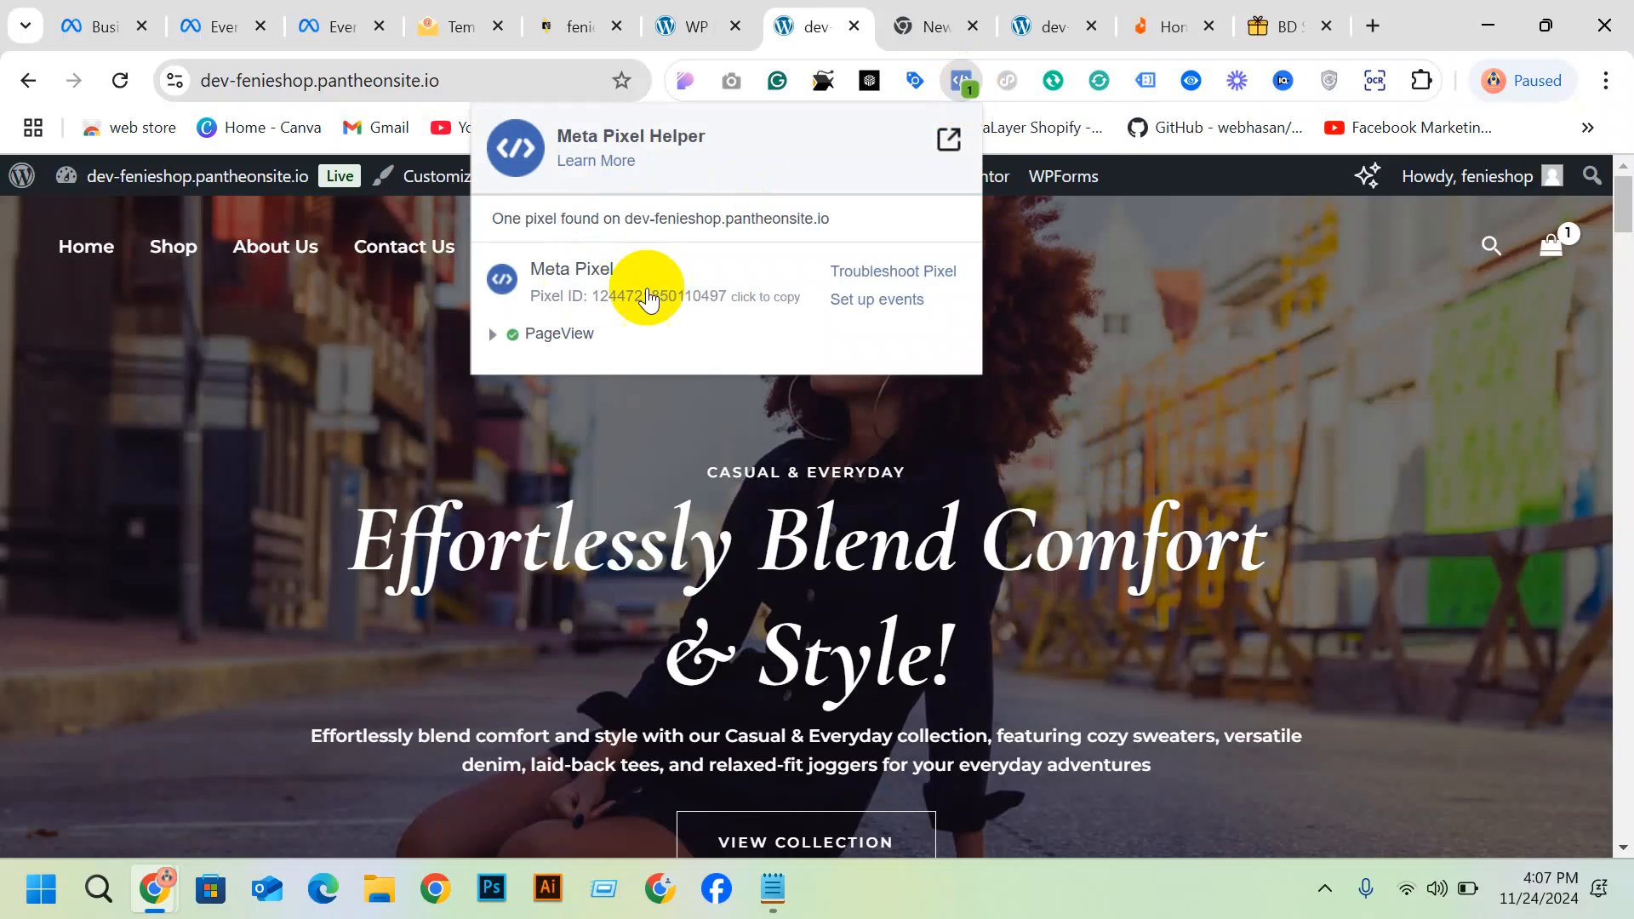
left_click(708, 23)
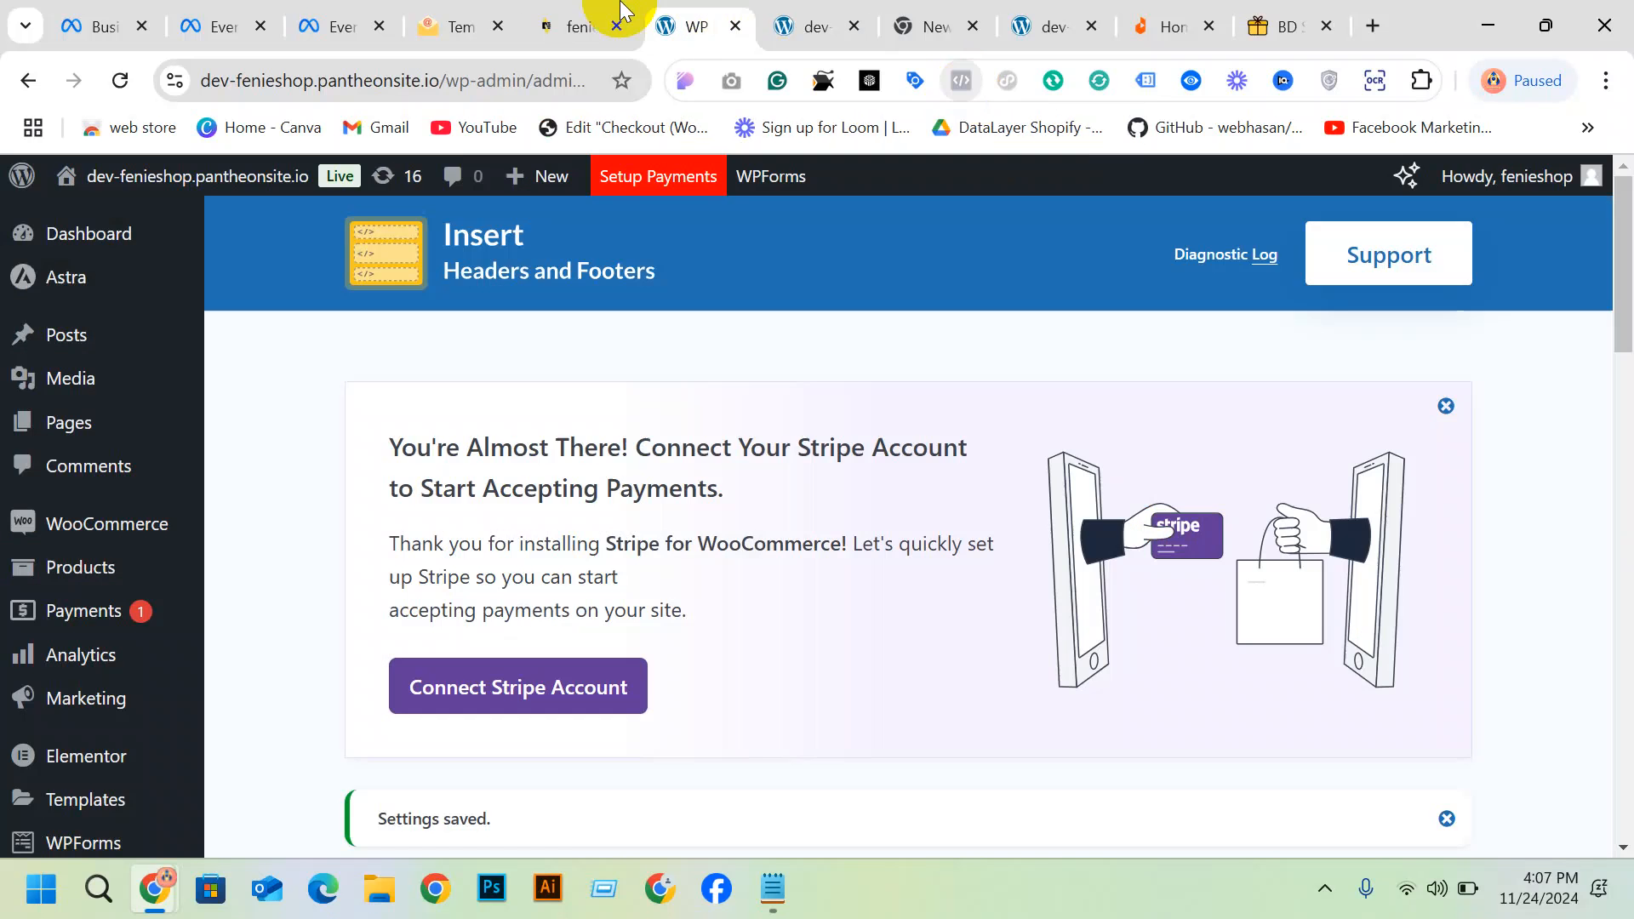
left_click(364, 12)
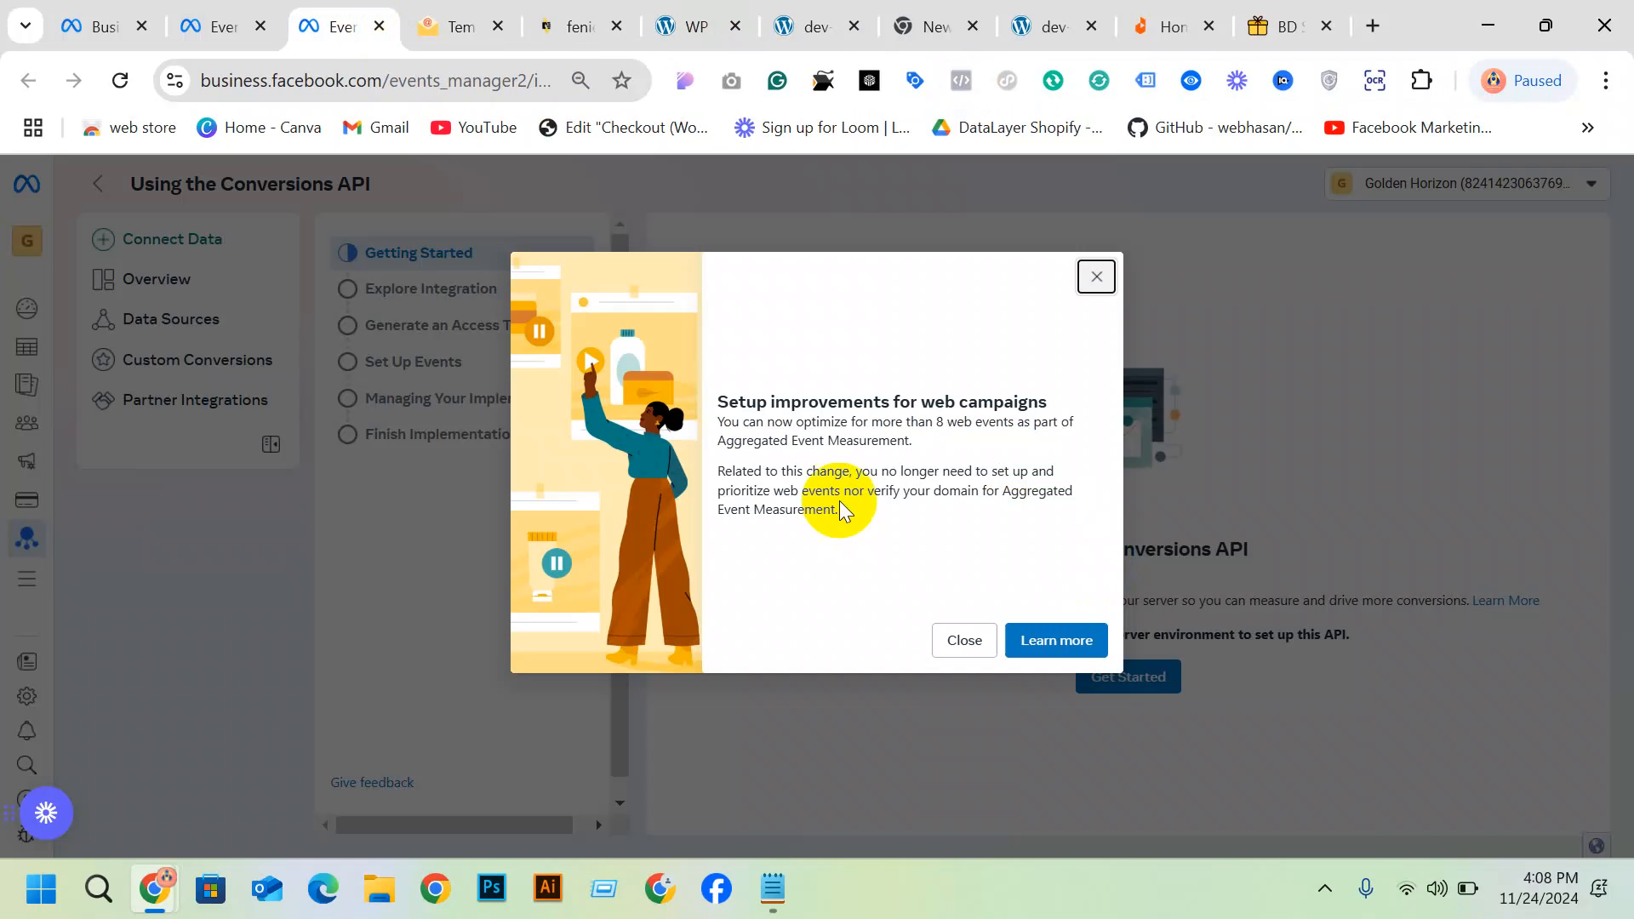
Continue past the base code, enable Automatic Advanced Matching, and go to the pixel overview
left_click(228, 26)
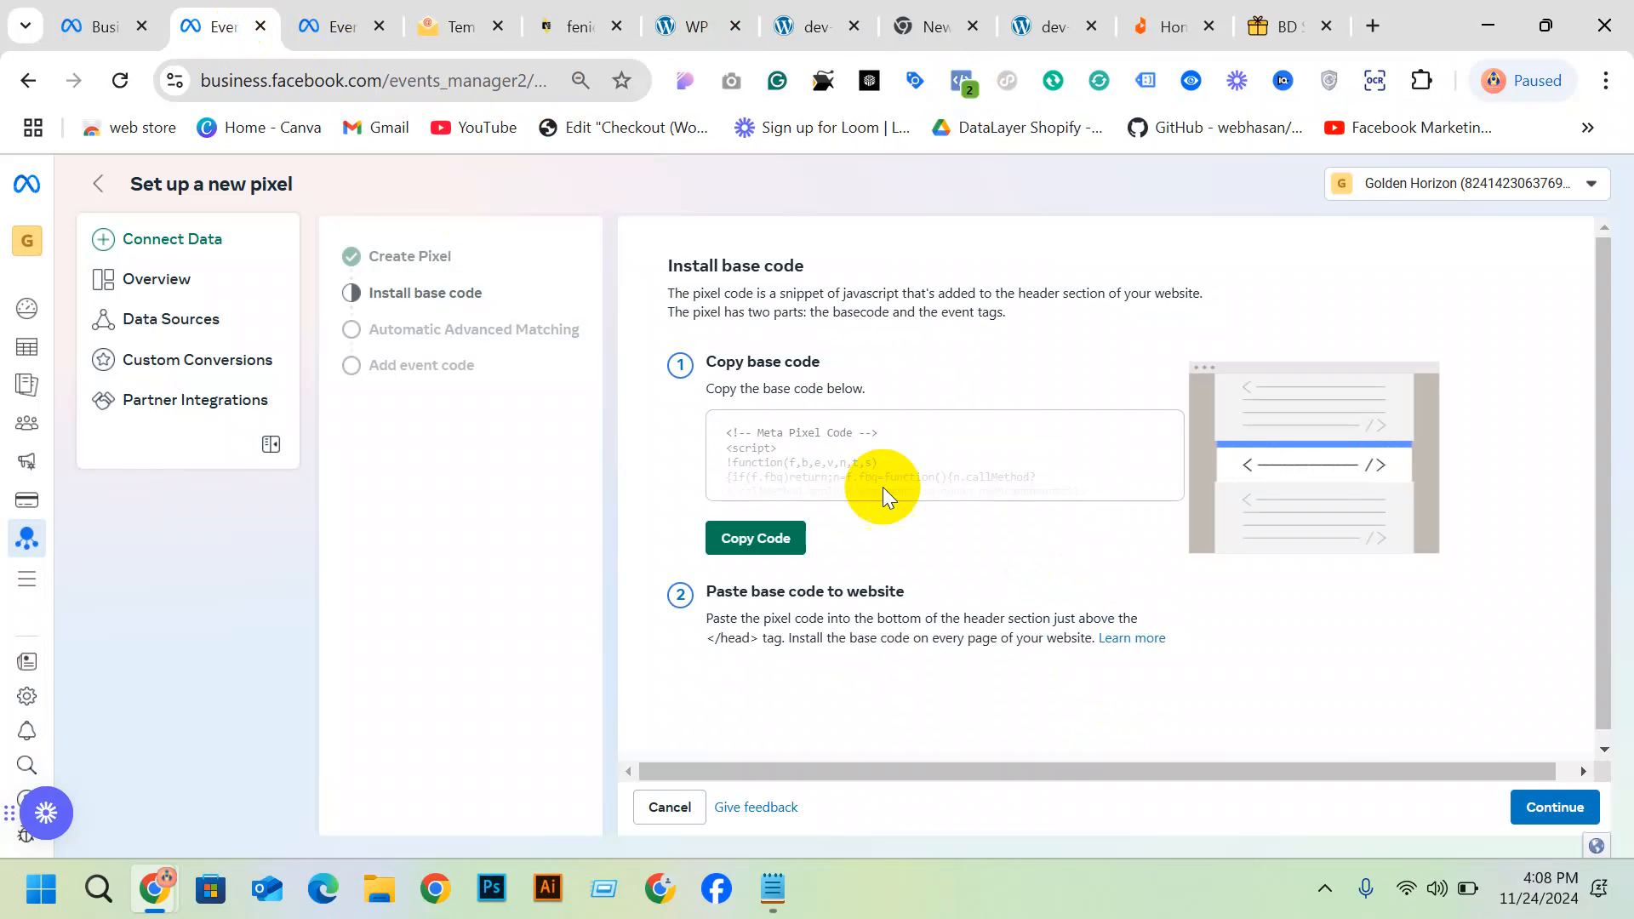
left_click(1557, 811)
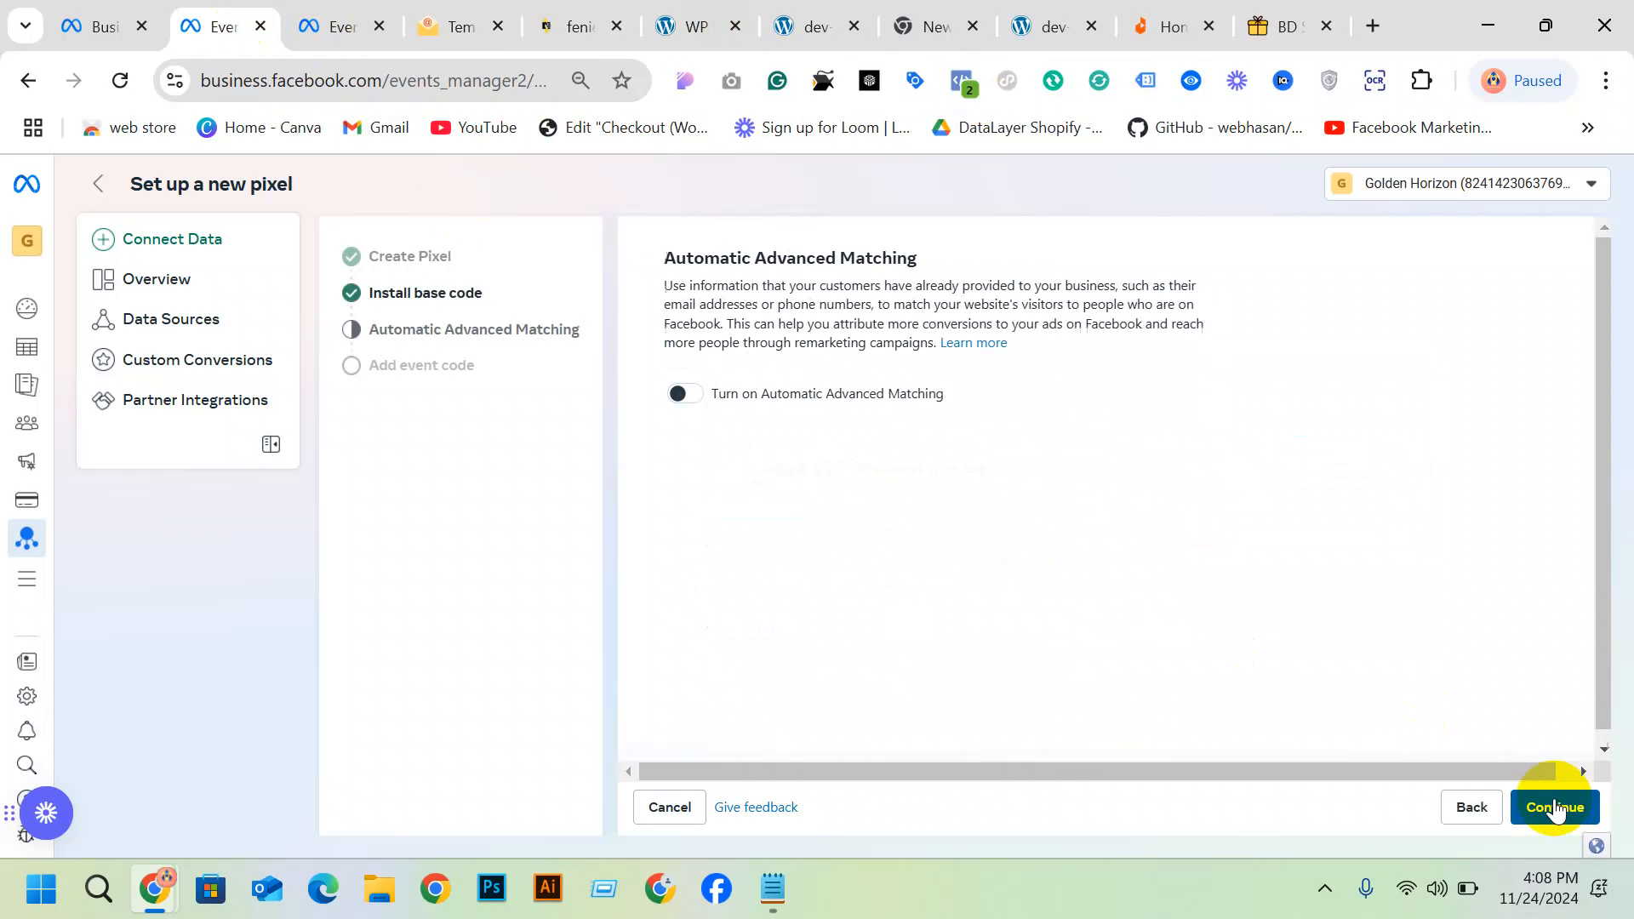
left_click(680, 393)
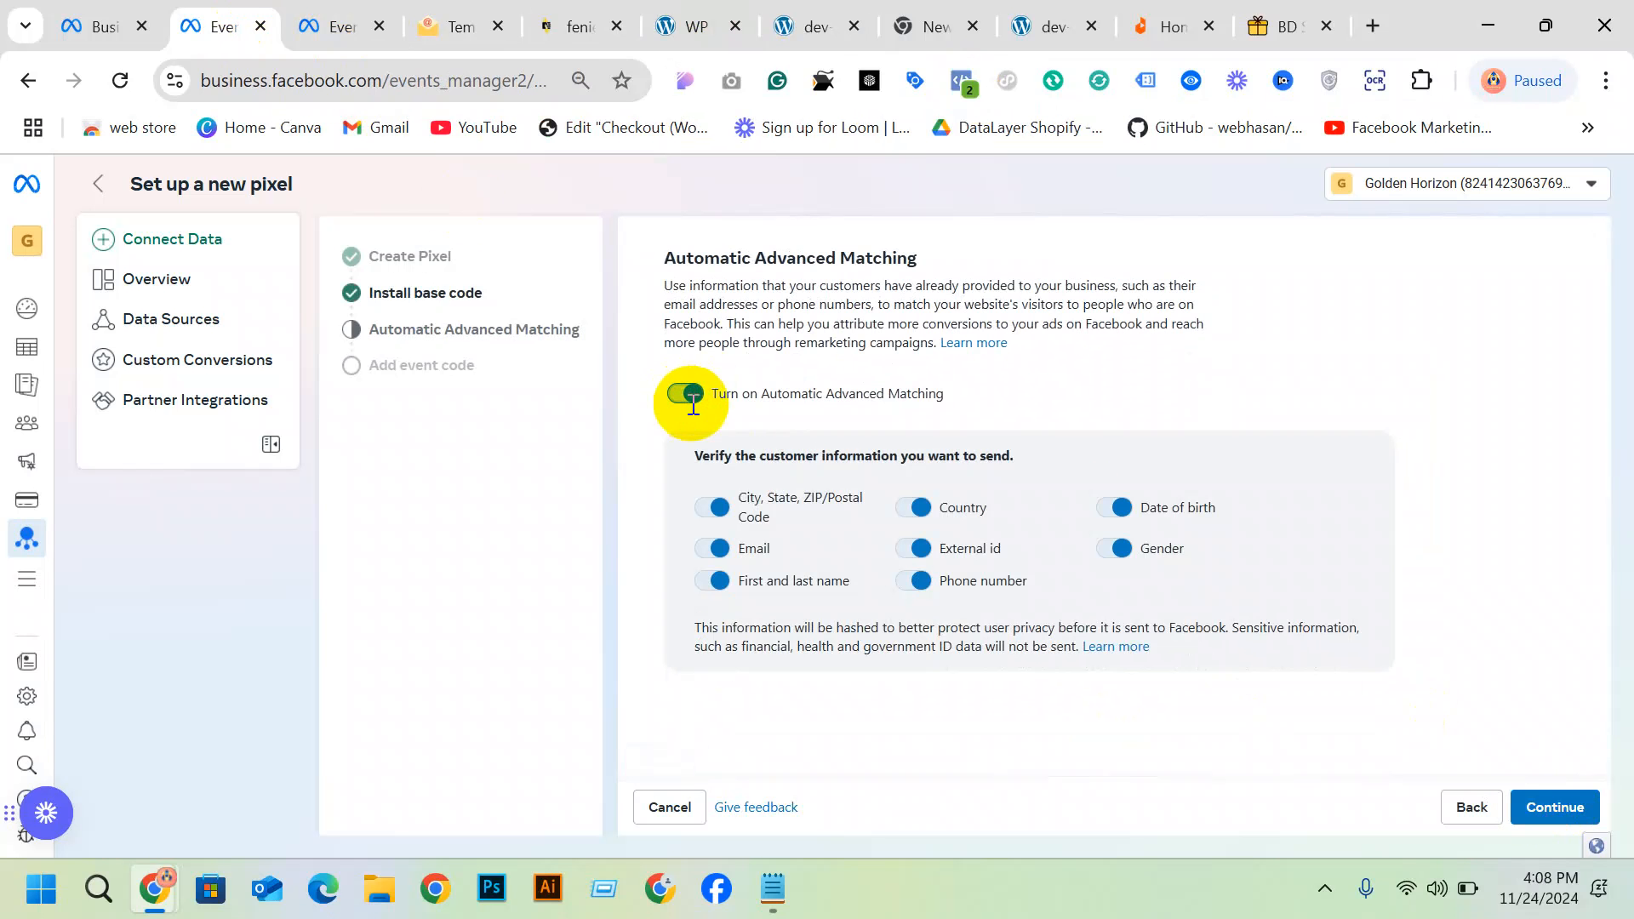
left_click(1557, 808)
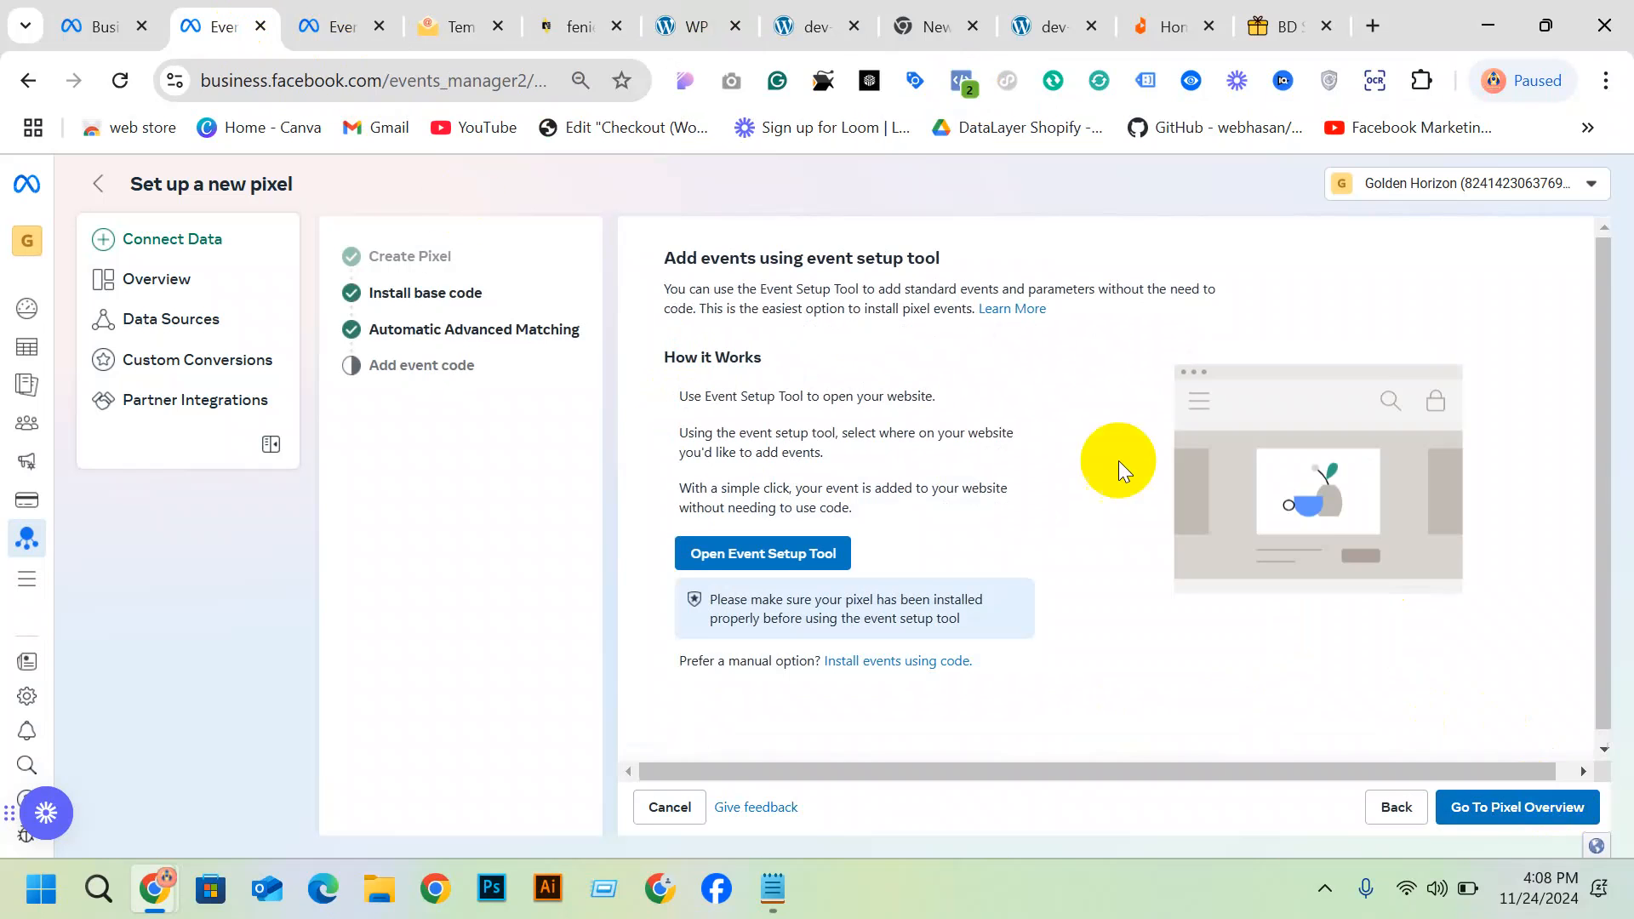
left_click(1526, 807)
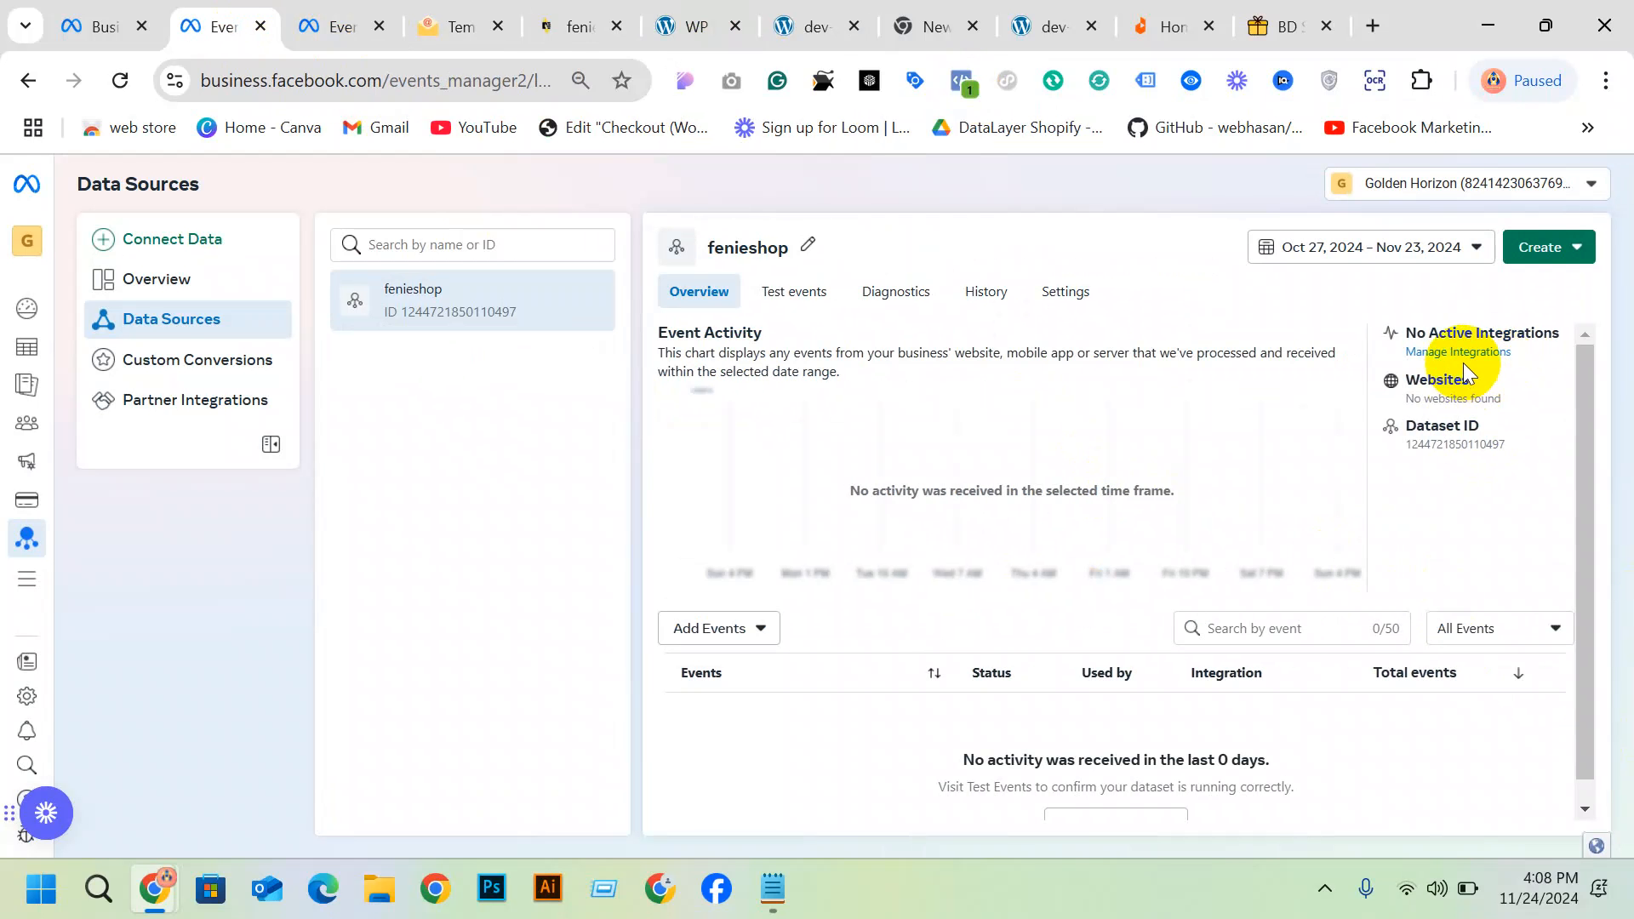
In the fenieshop dataset Settings, switch 'Track events automatically without code' On
left_click(779, 291)
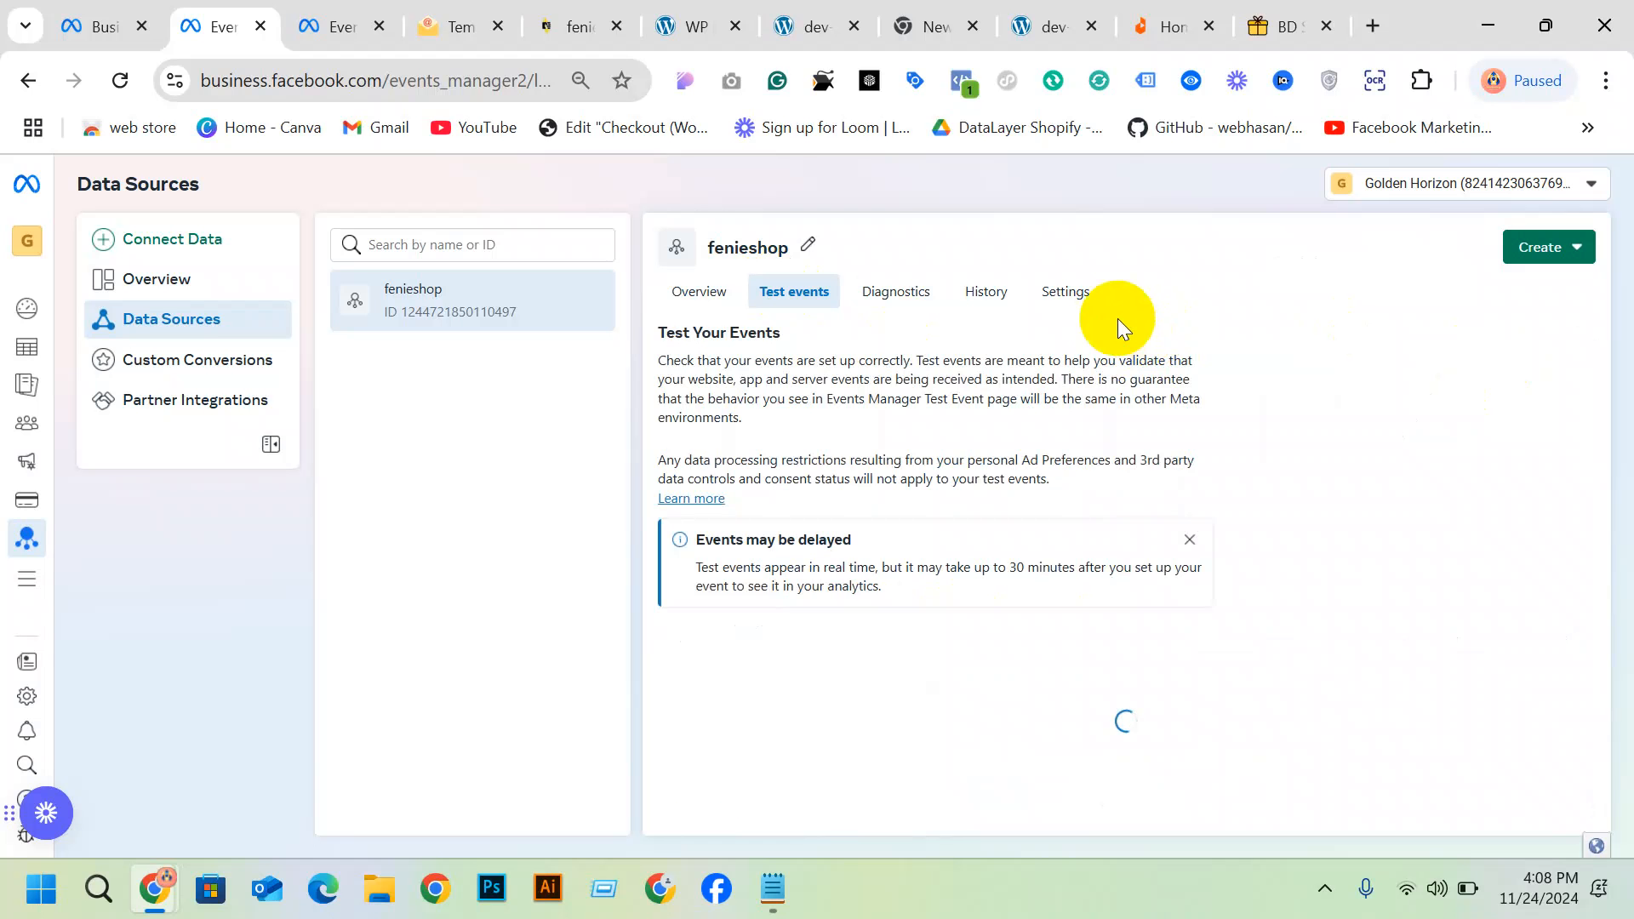
left_click(1068, 308)
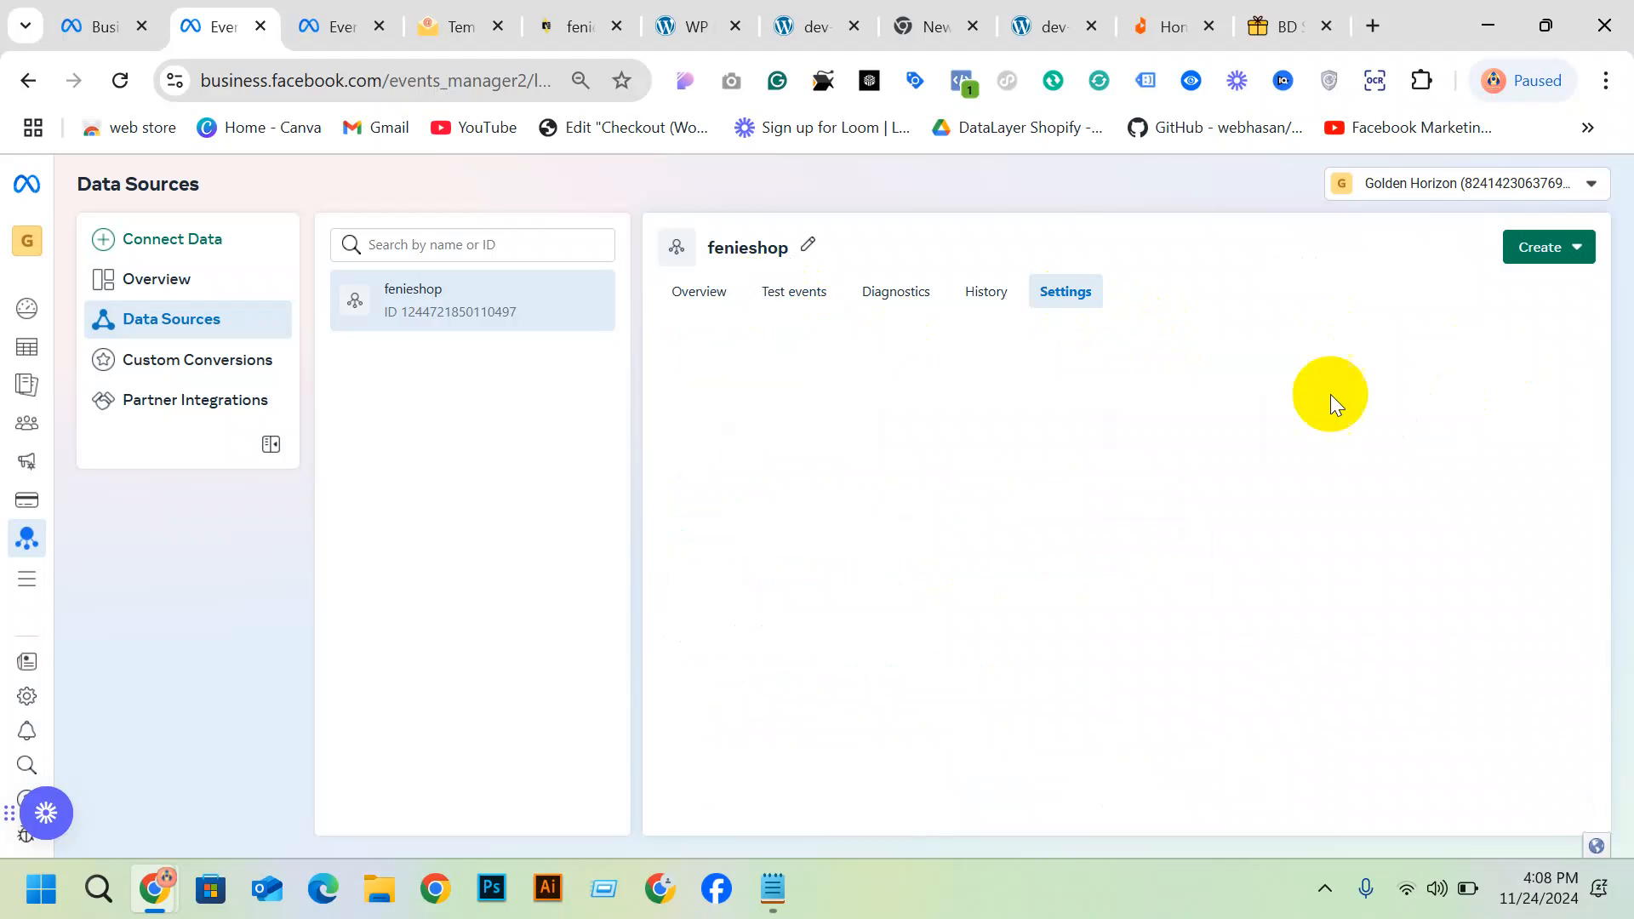
scroll(1014, 483, "down", 4)
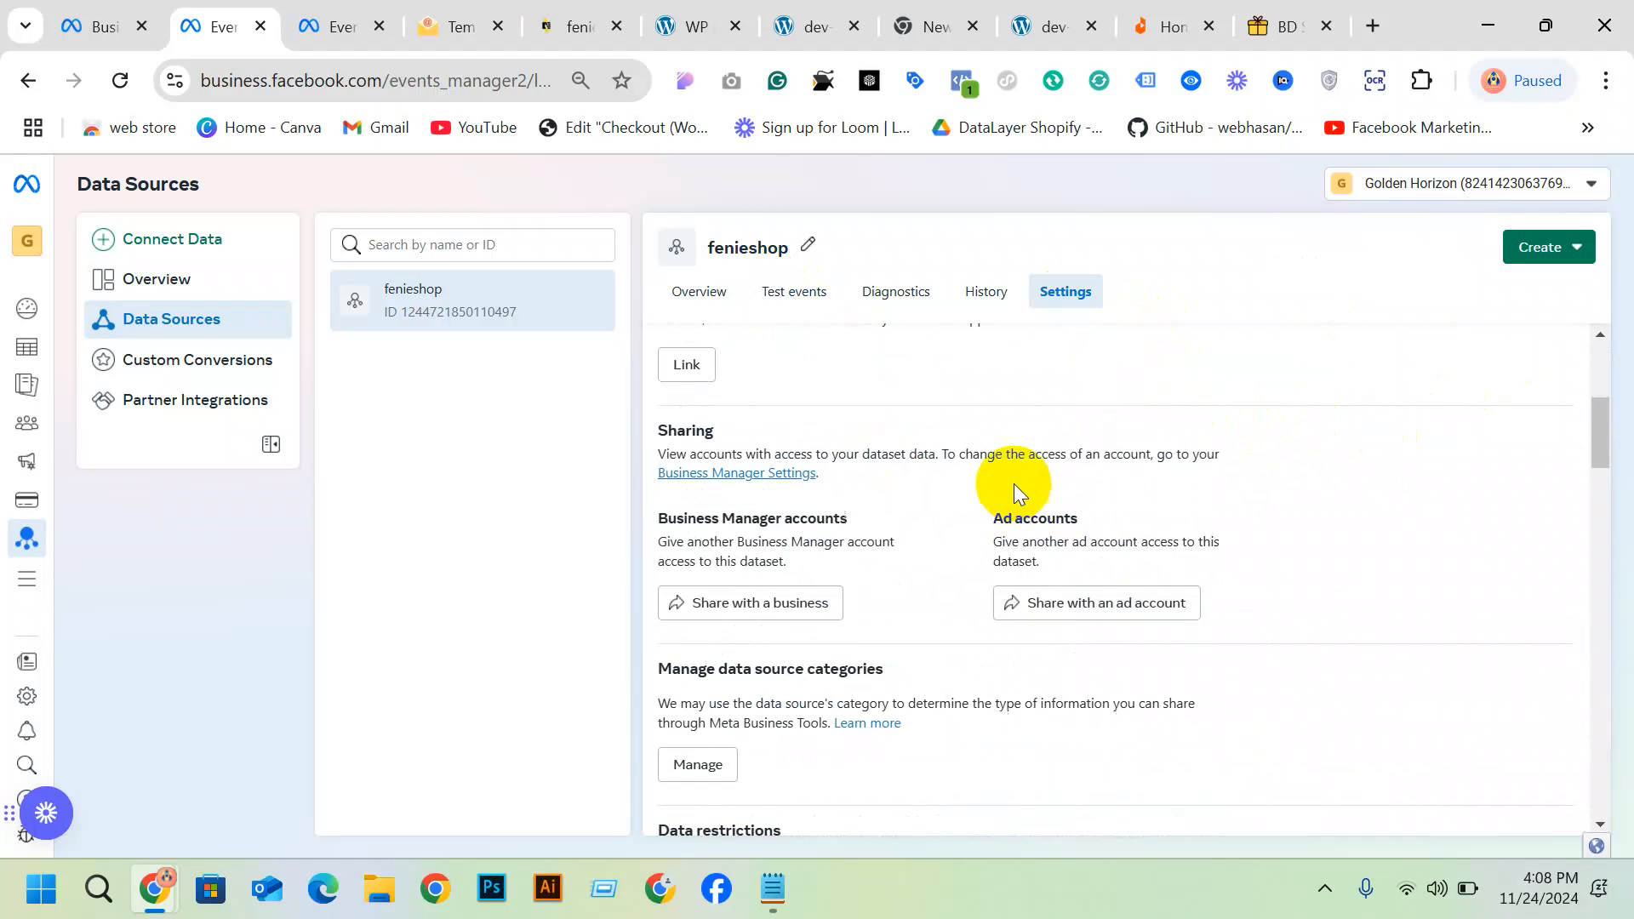
scroll(1013, 484, "down", 12)
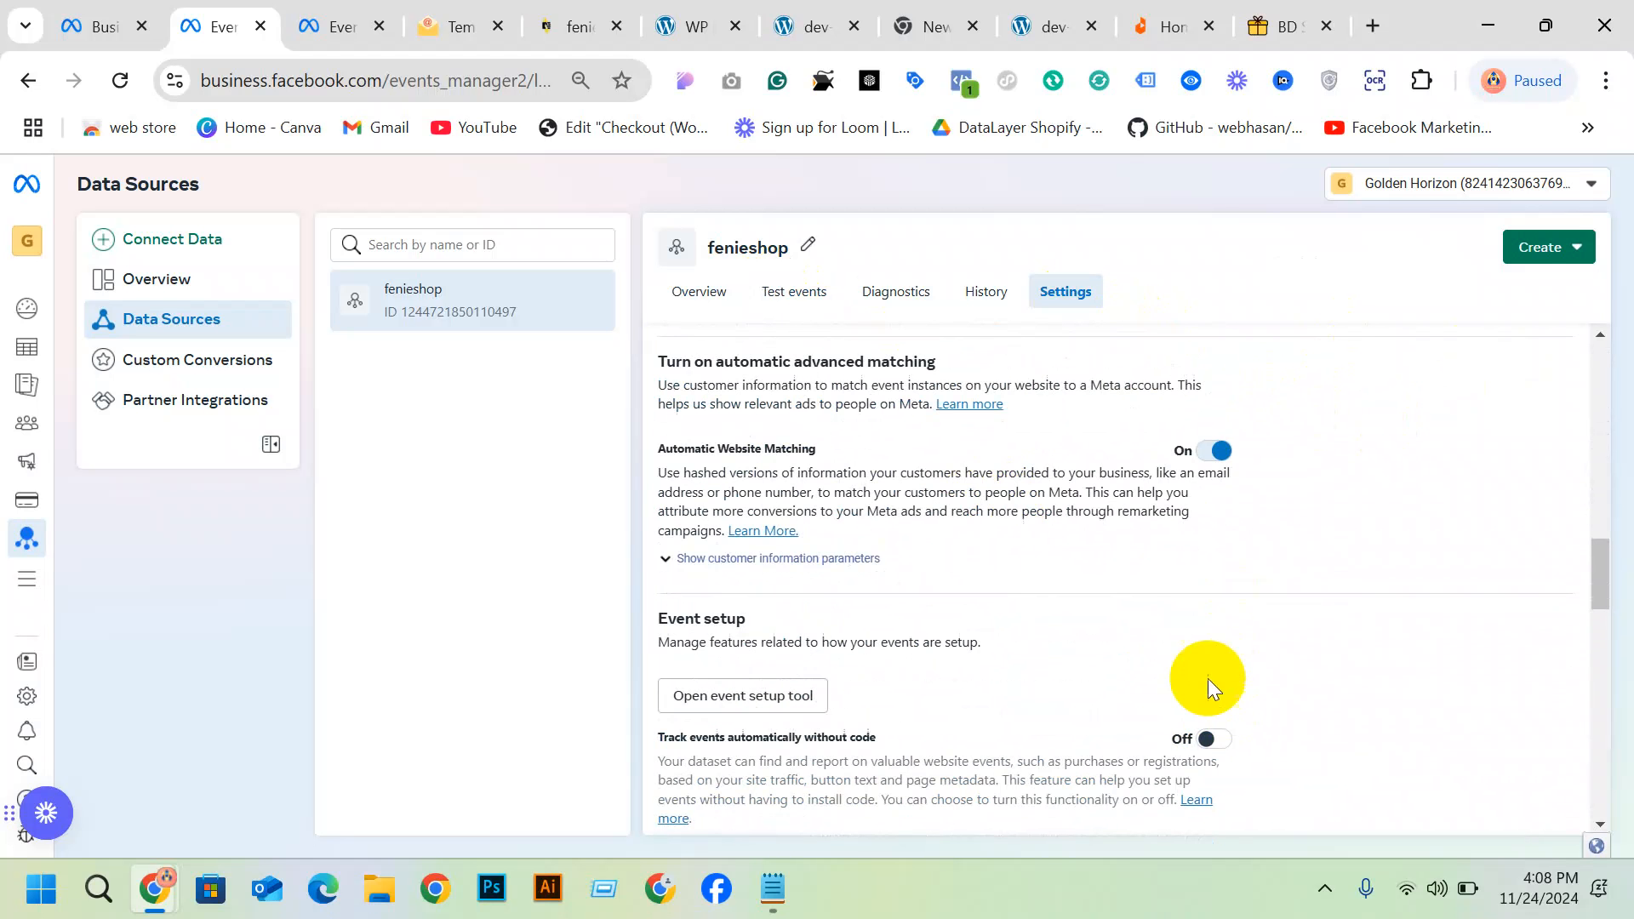
left_click(1182, 749)
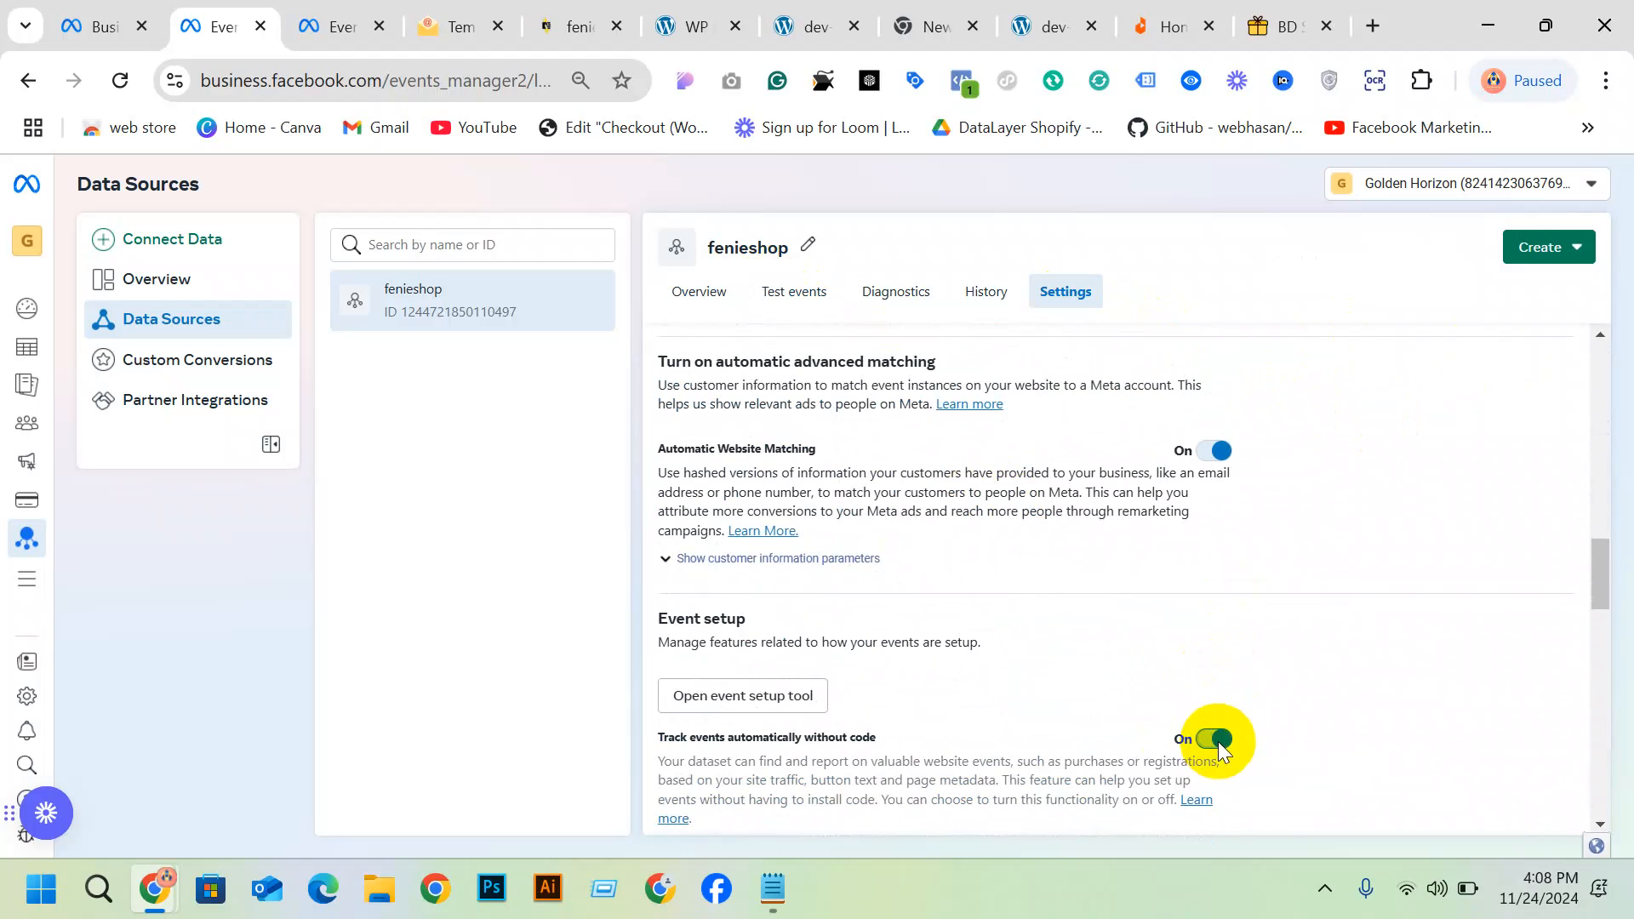
scroll(1010, 693, "down", 15)
scroll(761, 524, "down", 2)
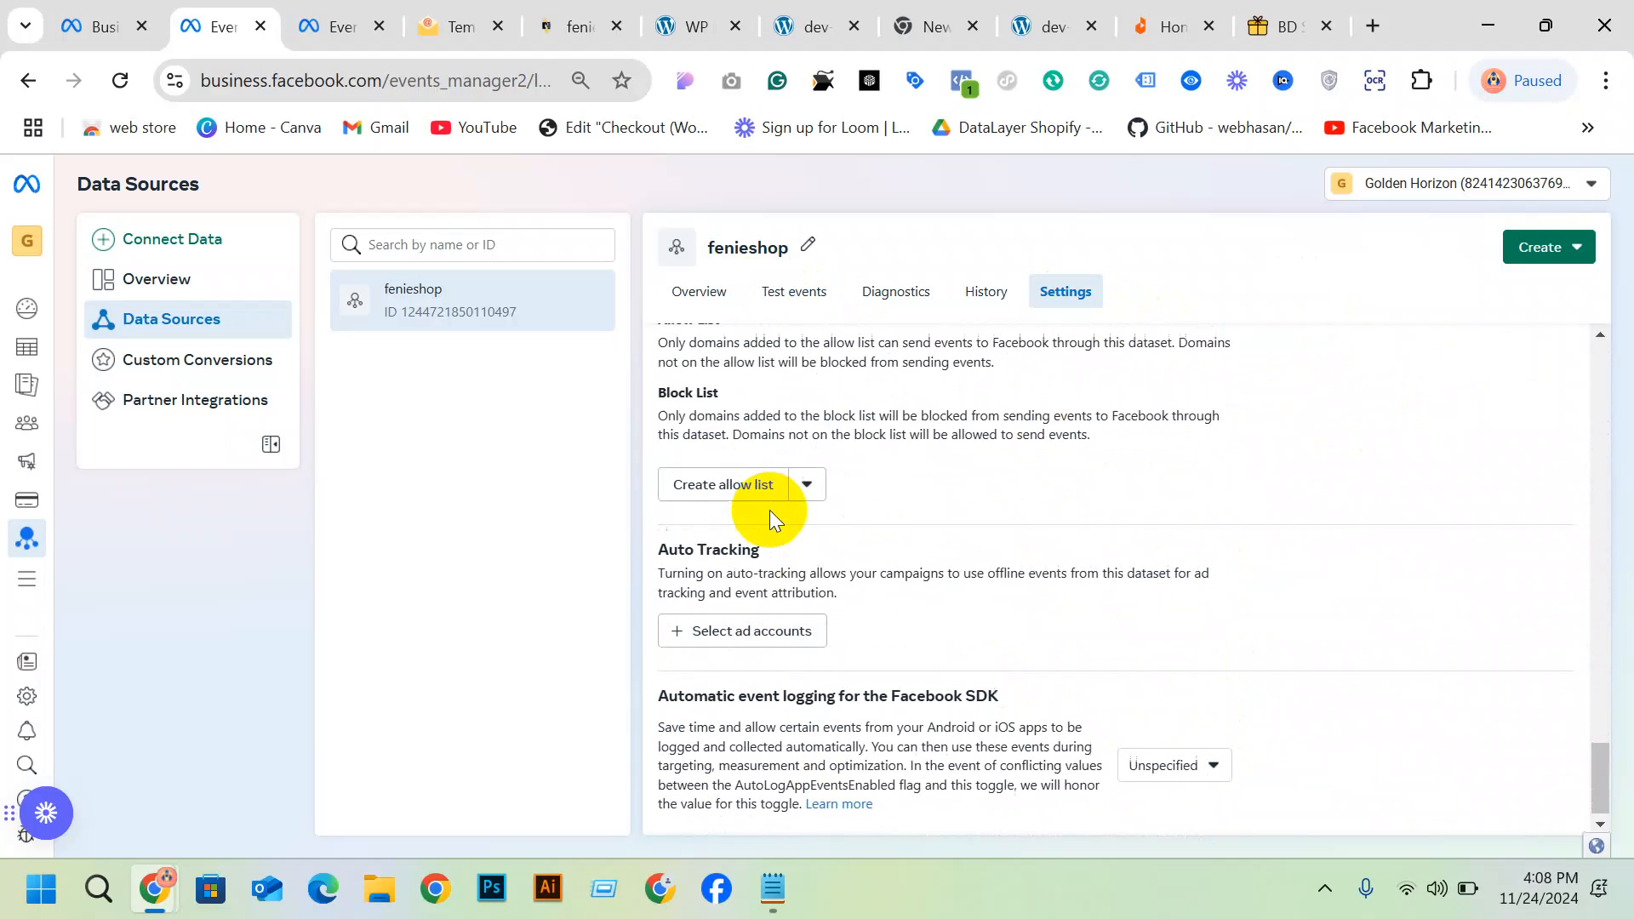
scroll(442, 527, "up", 3)
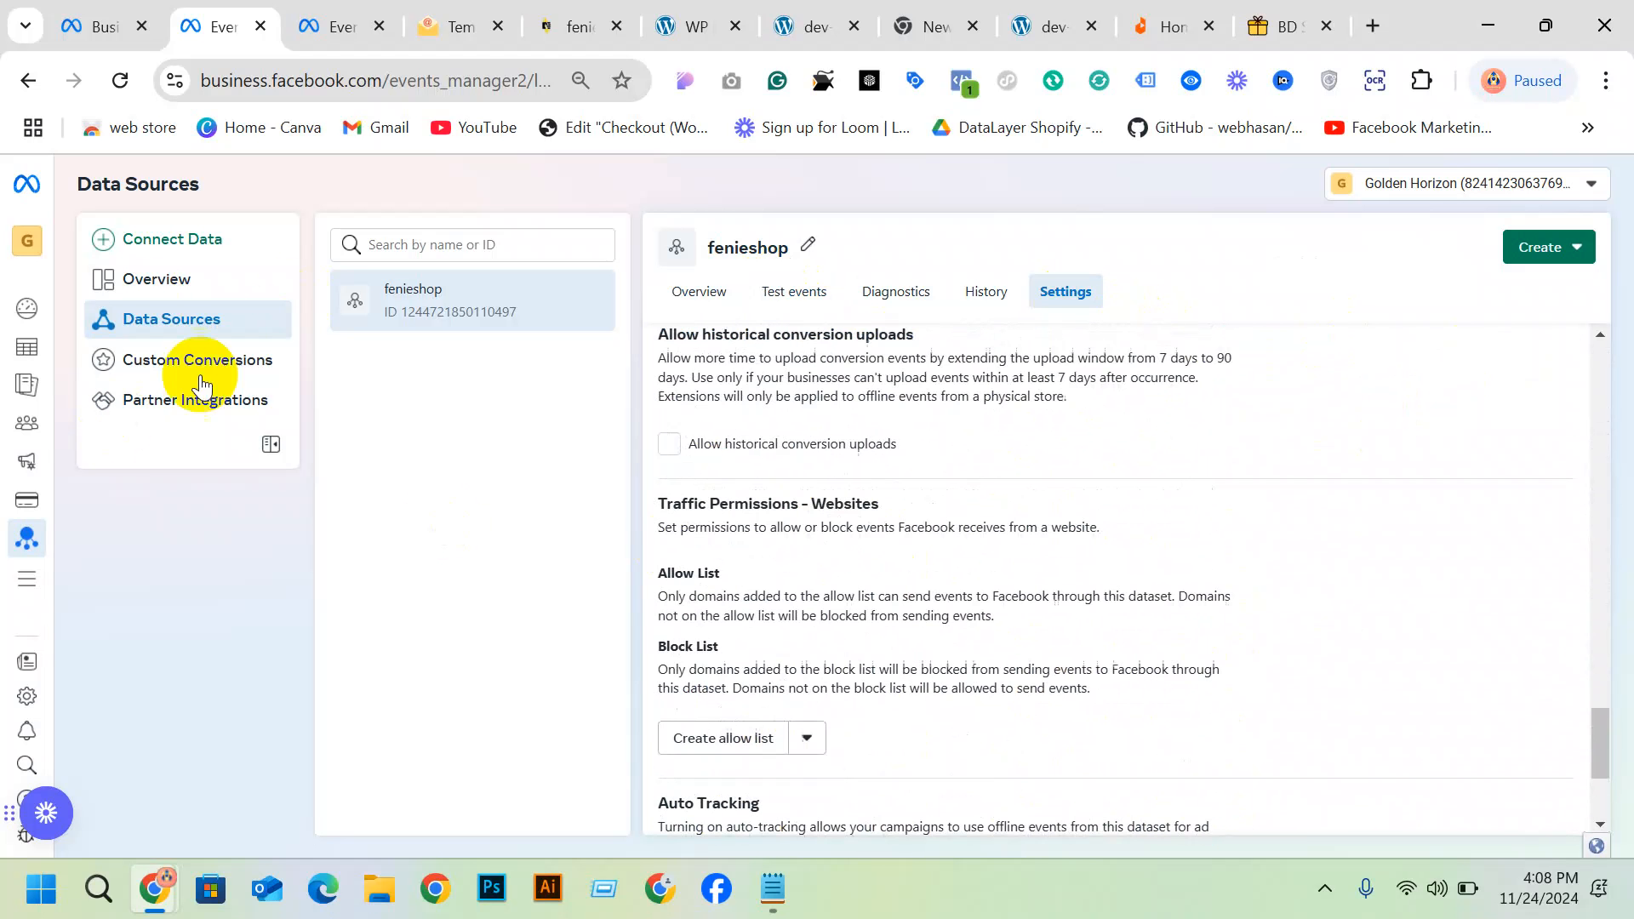
Go to Business settings and open Data sources > Datasets to view fenieshop's access
mouse_move(30, 466)
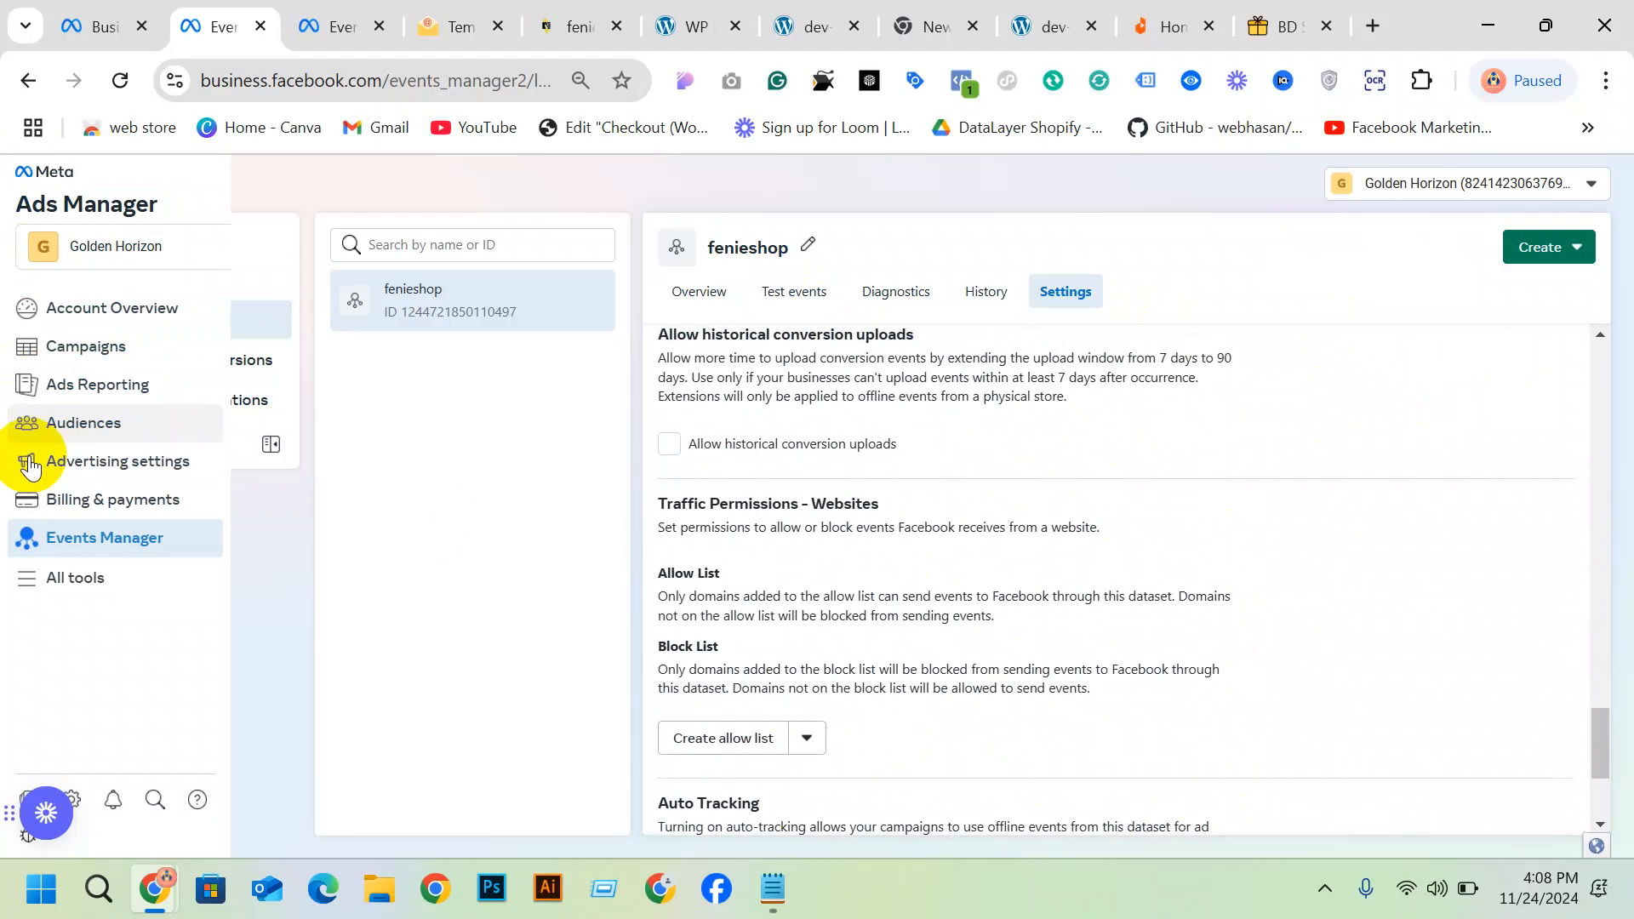
left_click(34, 585)
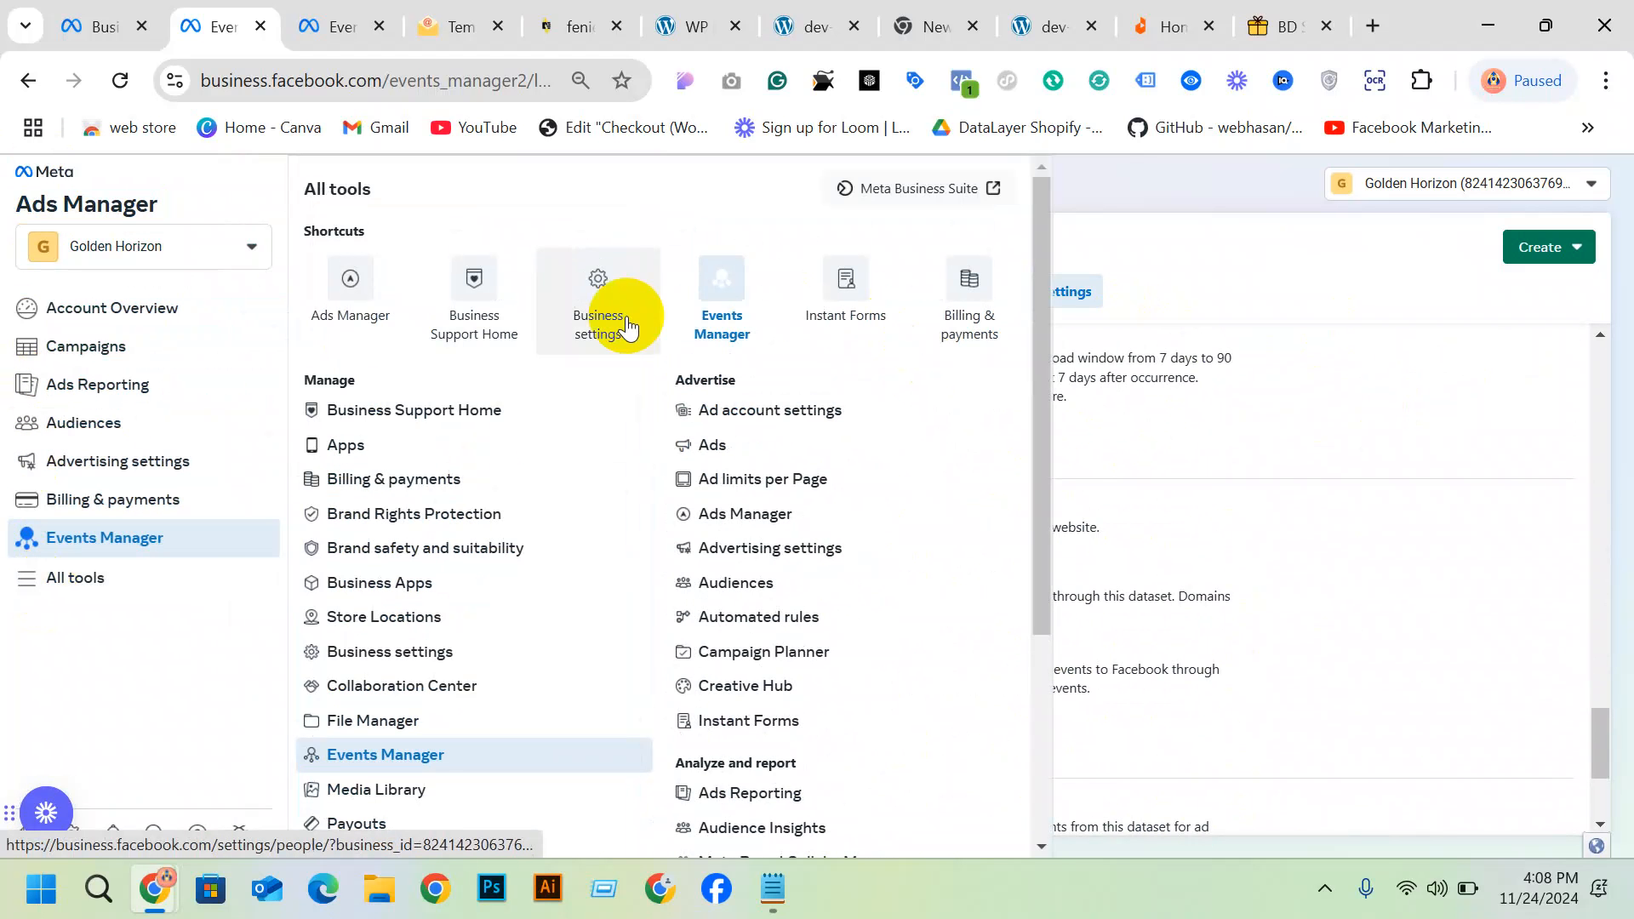
left_click(596, 319)
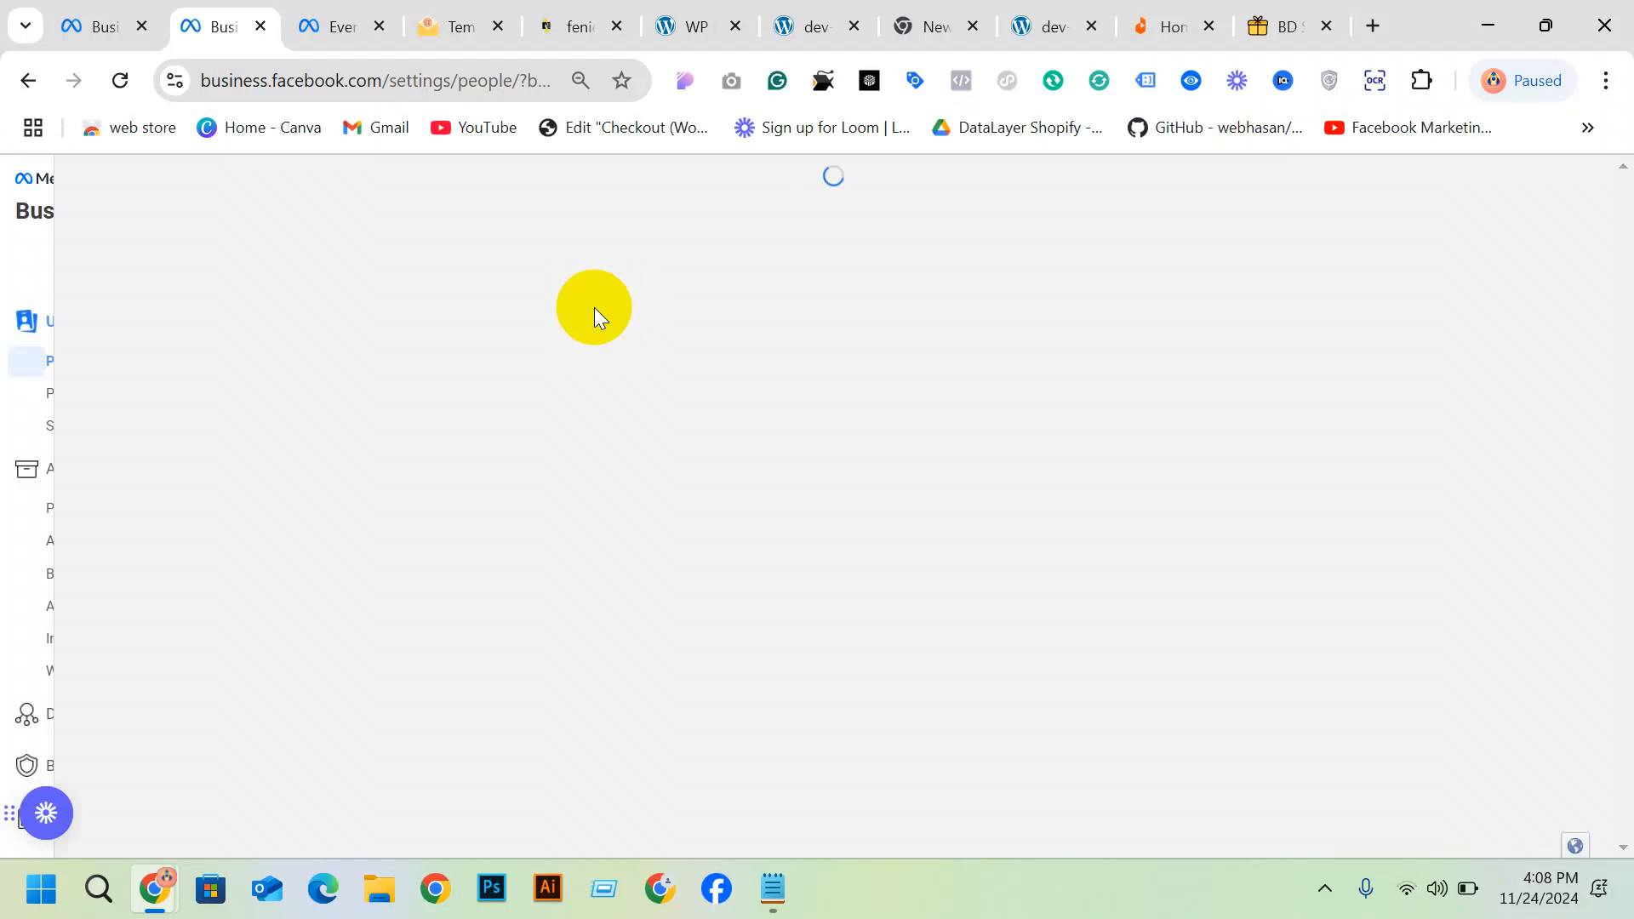
scroll(219, 592, "down", 2)
scroll(209, 585, "up", 2)
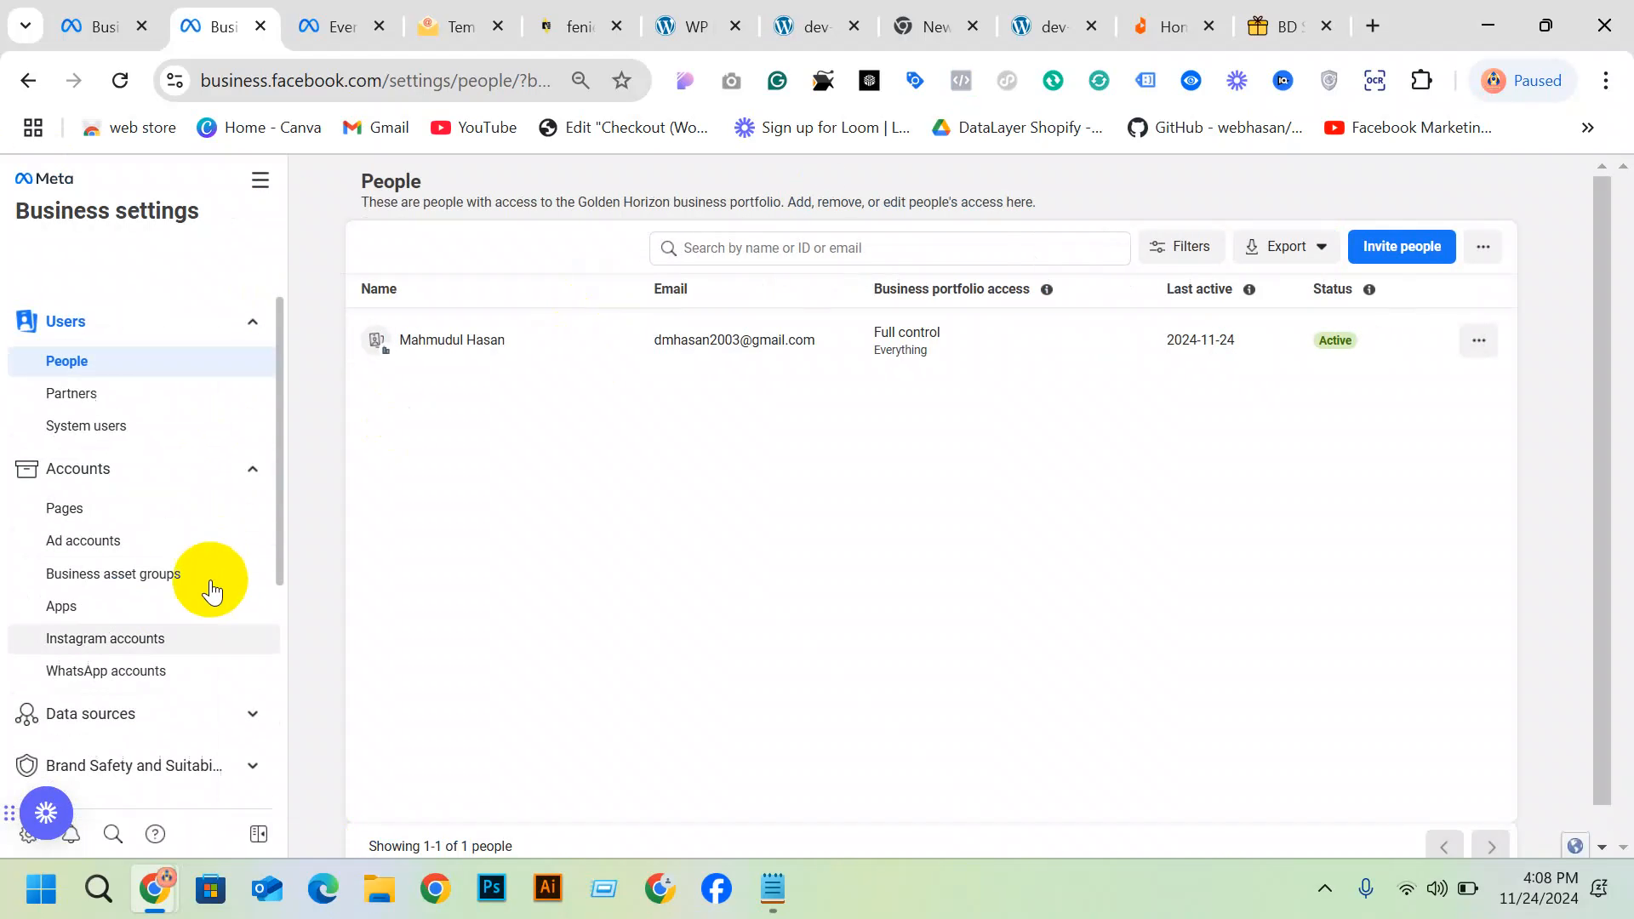
scroll(165, 652, "down", 2)
left_click(123, 589)
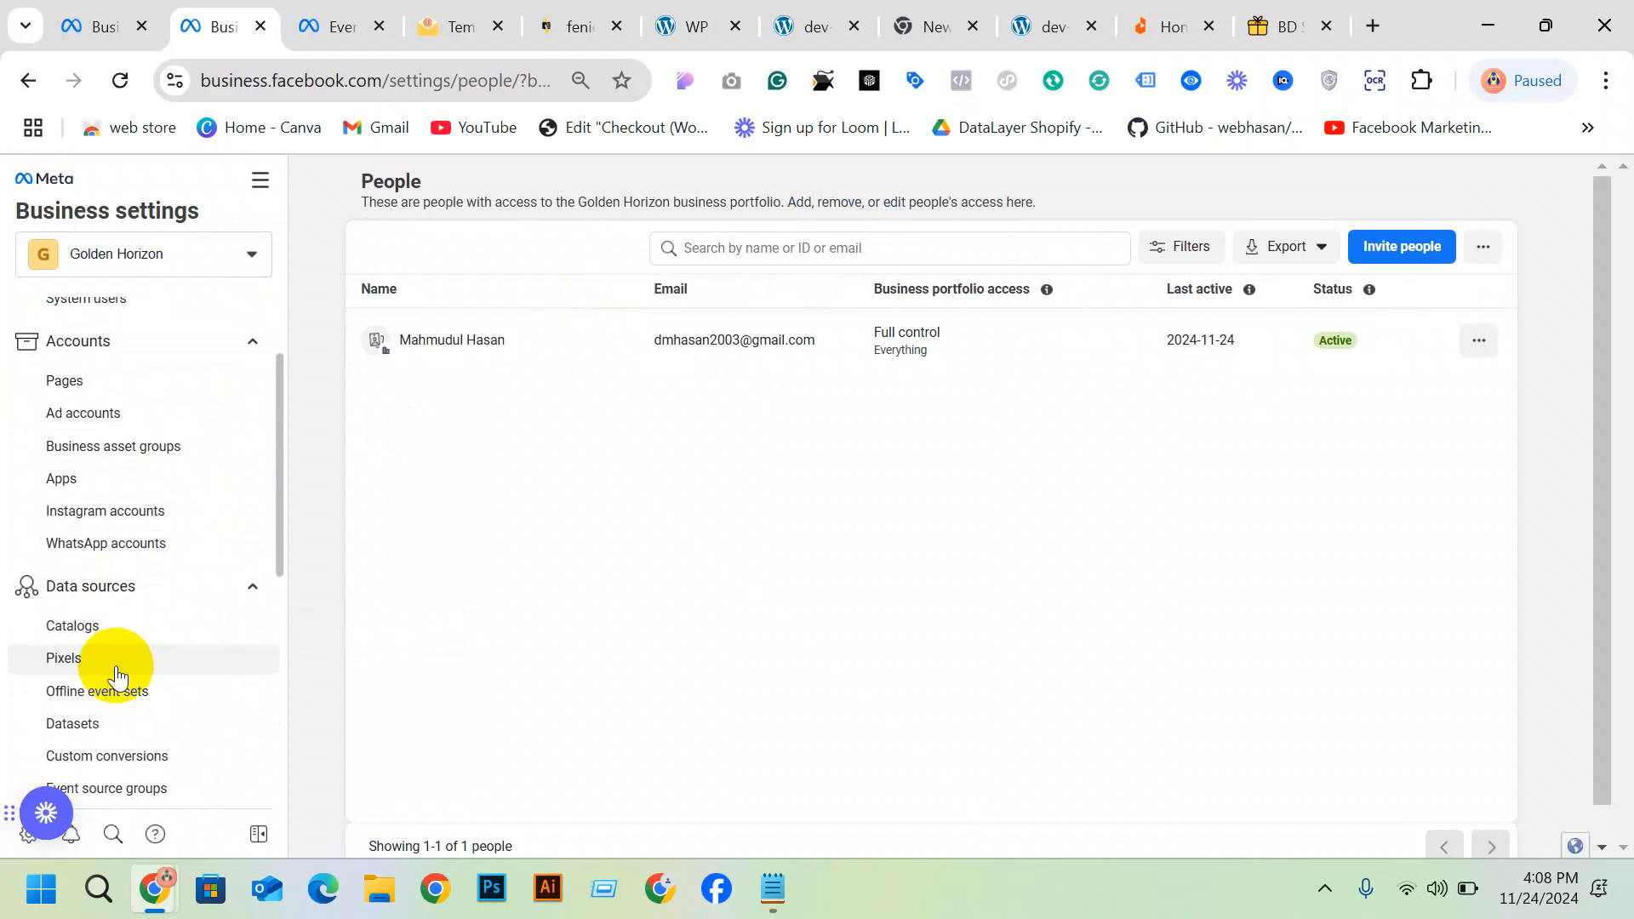
left_click(97, 724)
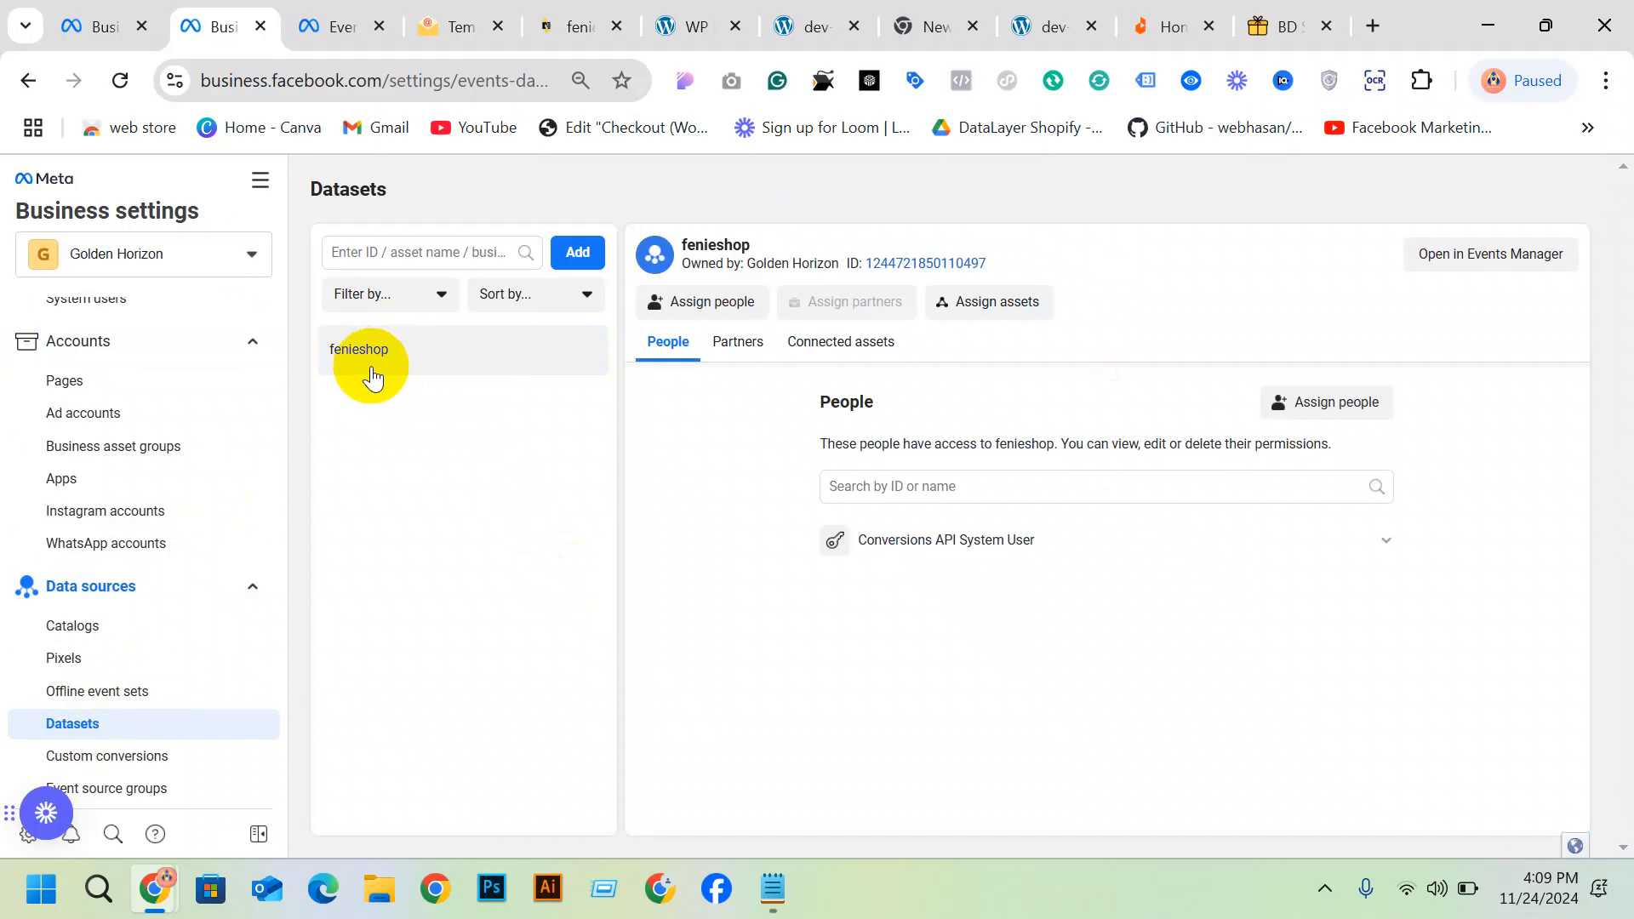
Under Assign assets, tick the Golden Horizon ad account, add it, and close the confirmation
left_click(987, 312)
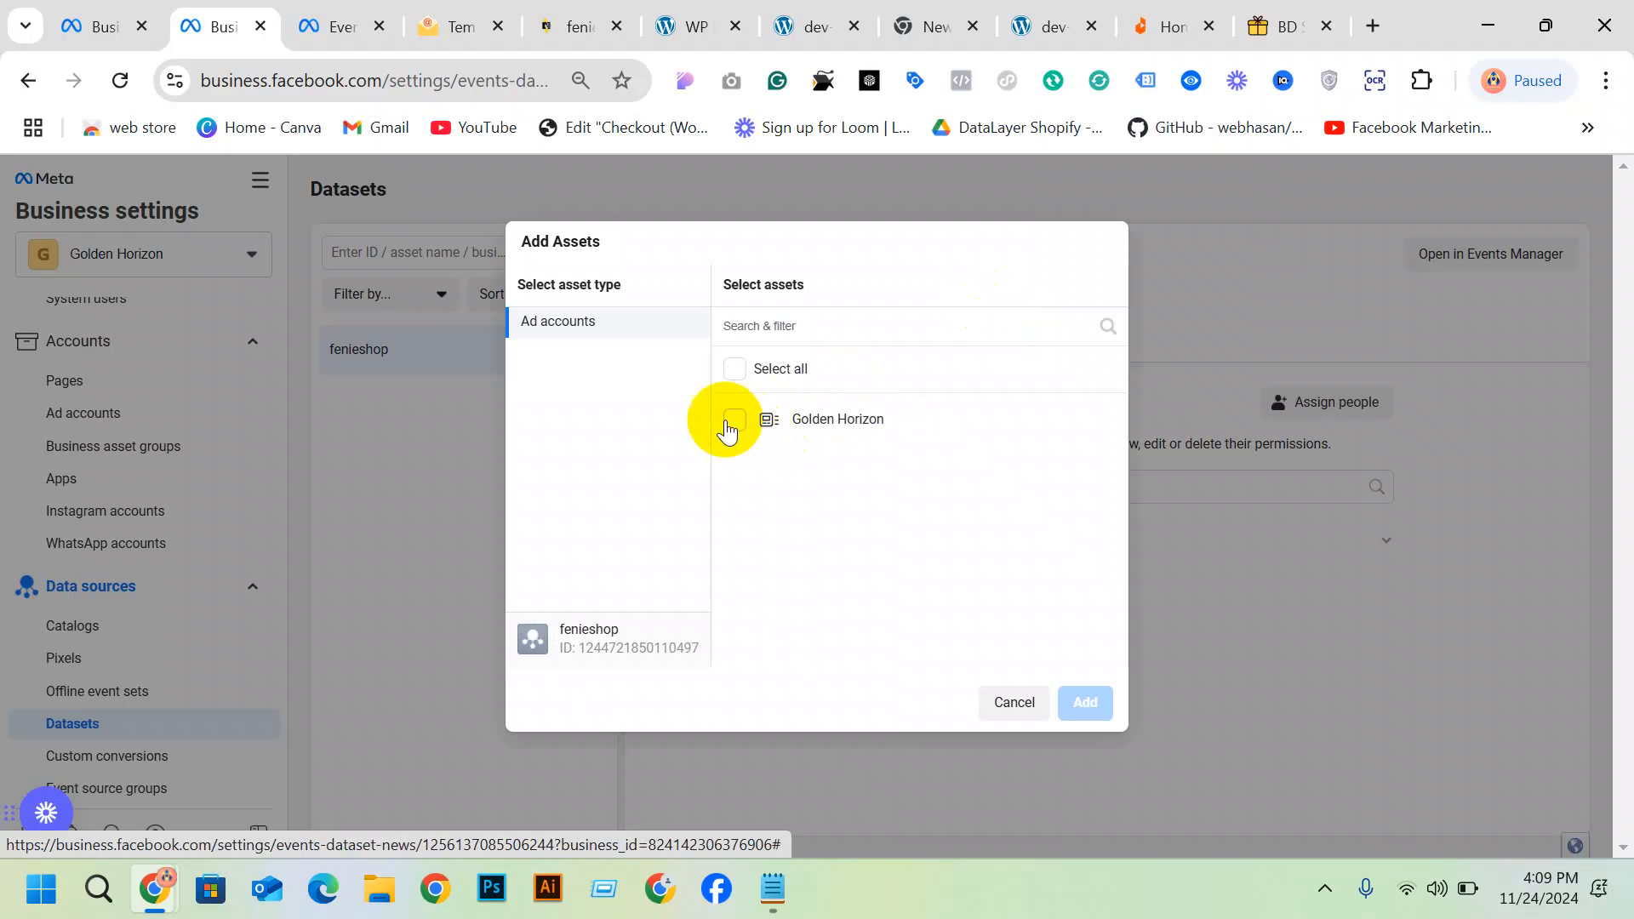
left_click(739, 420)
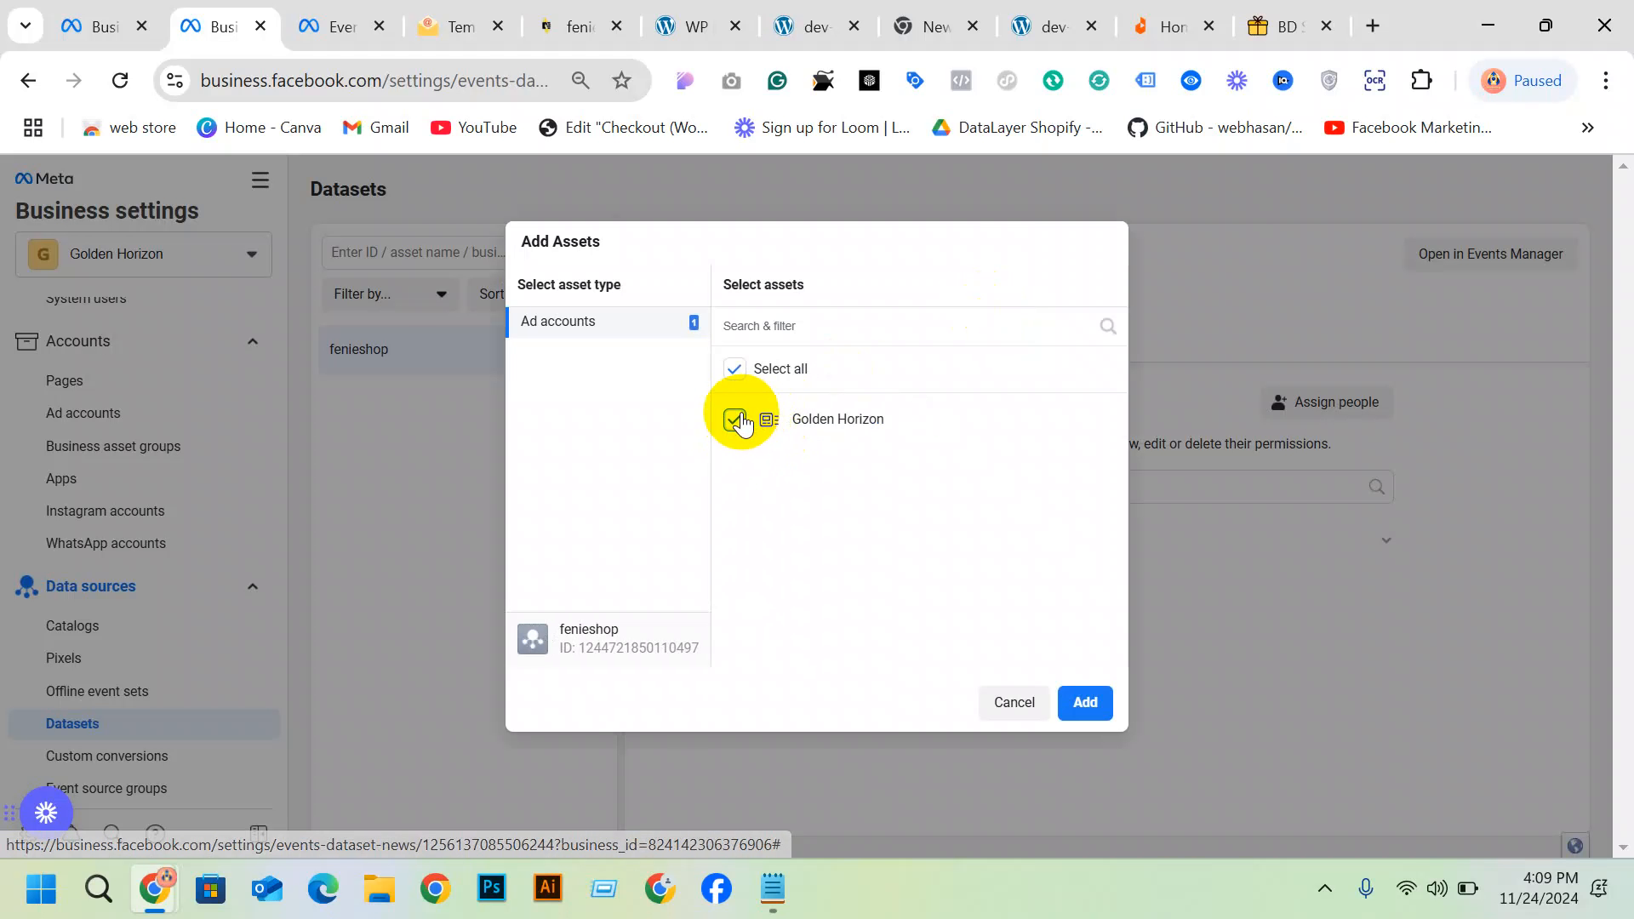
left_click(1079, 705)
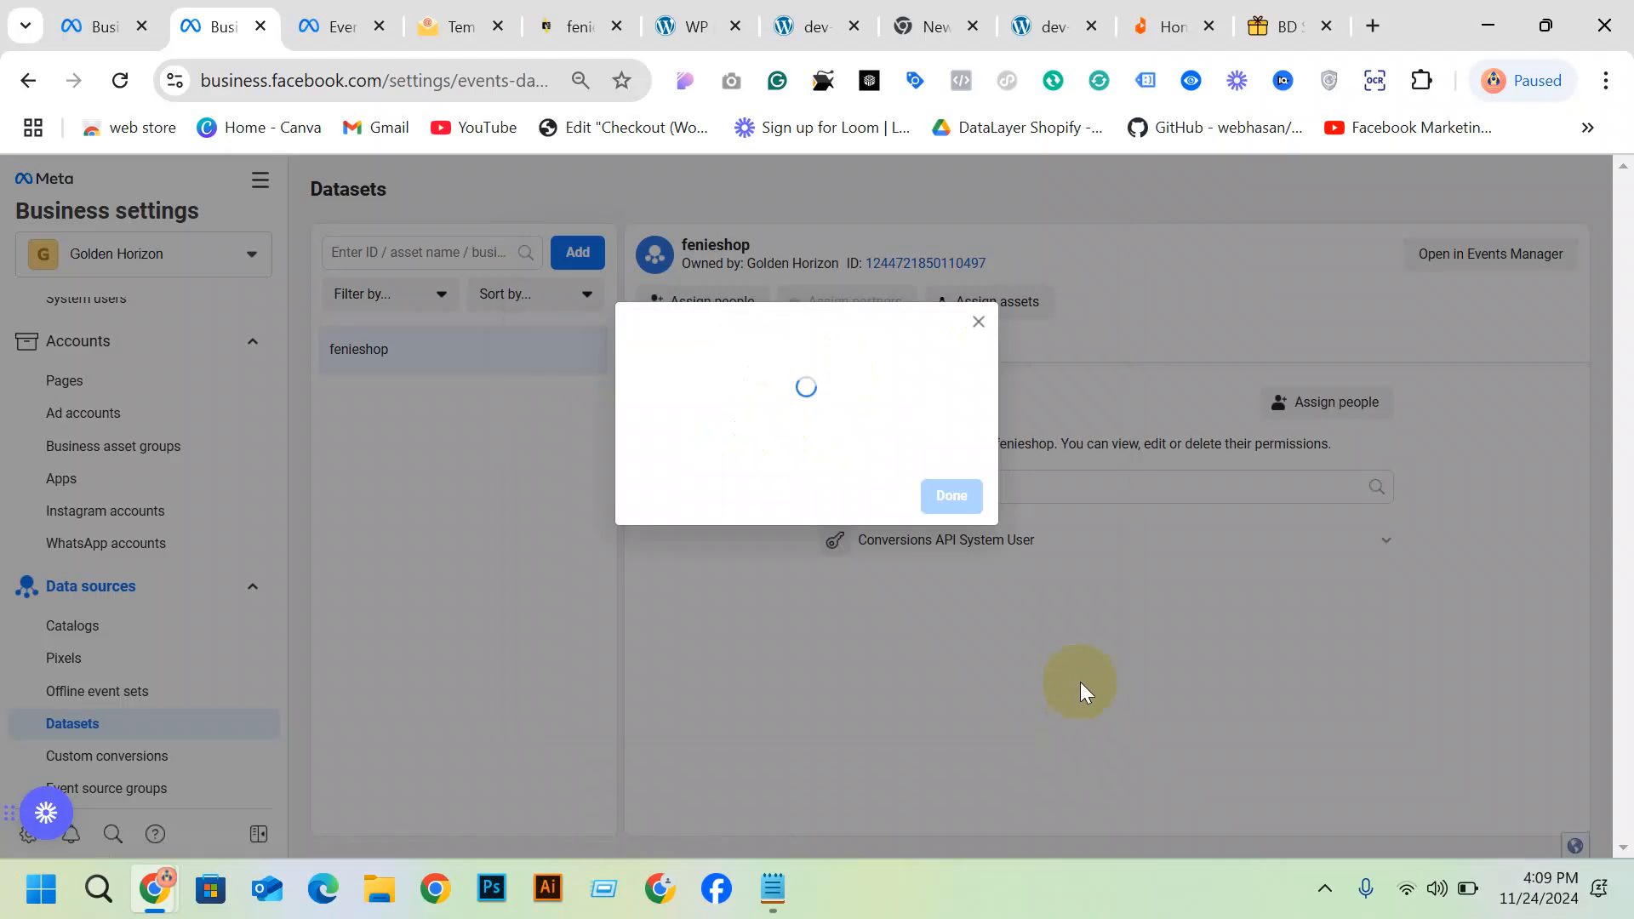
left_click(953, 487)
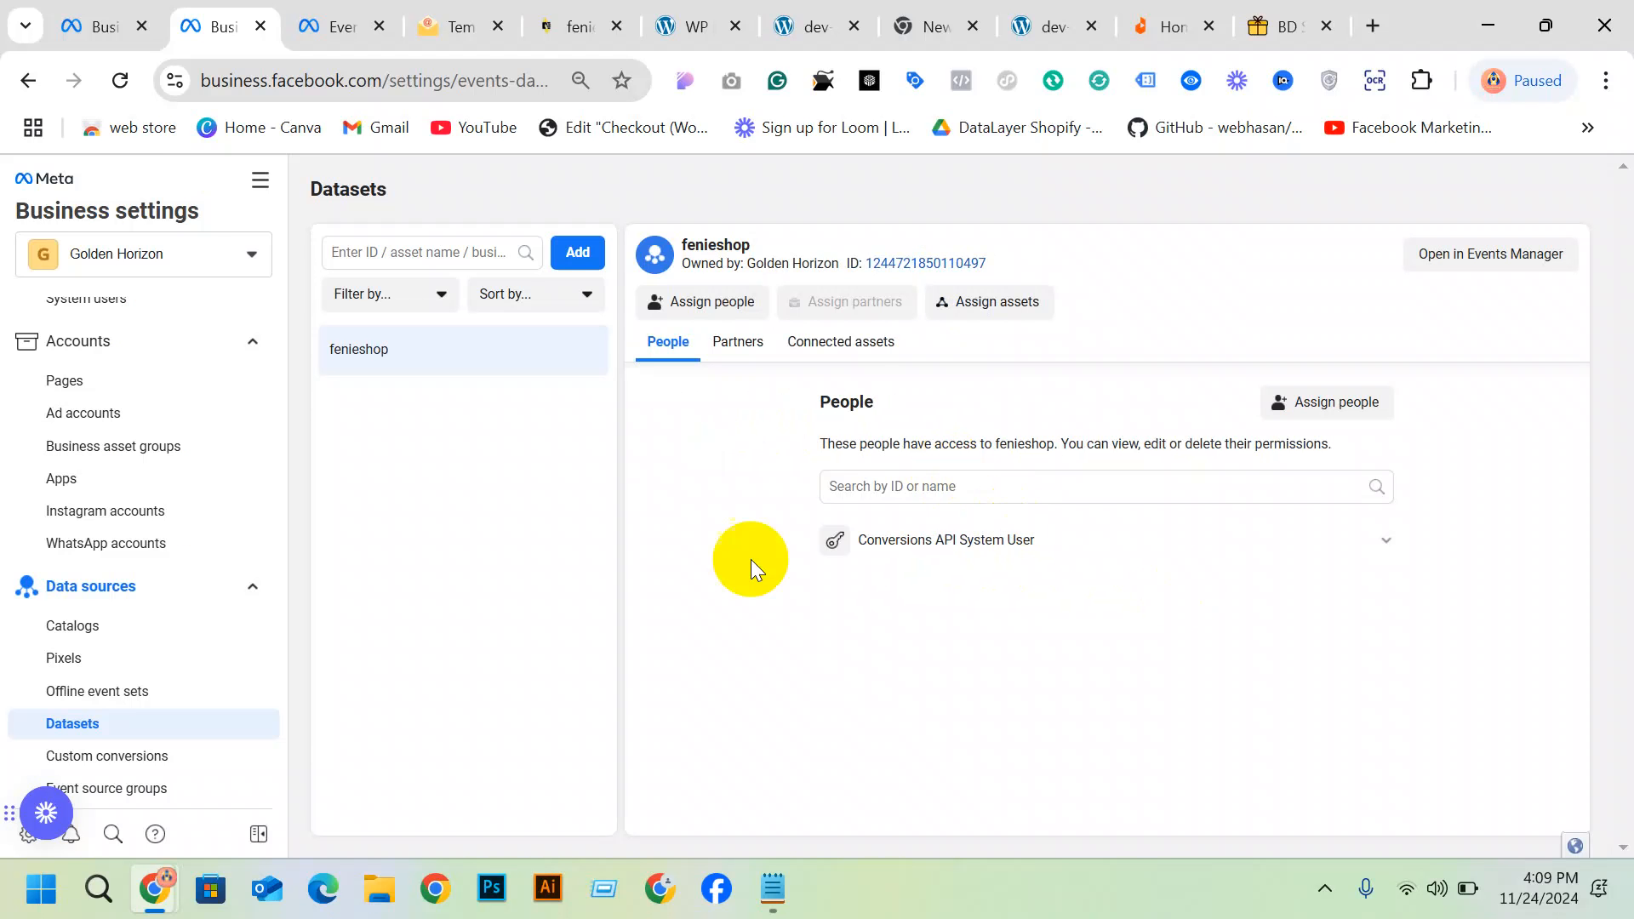
left_click(261, 180)
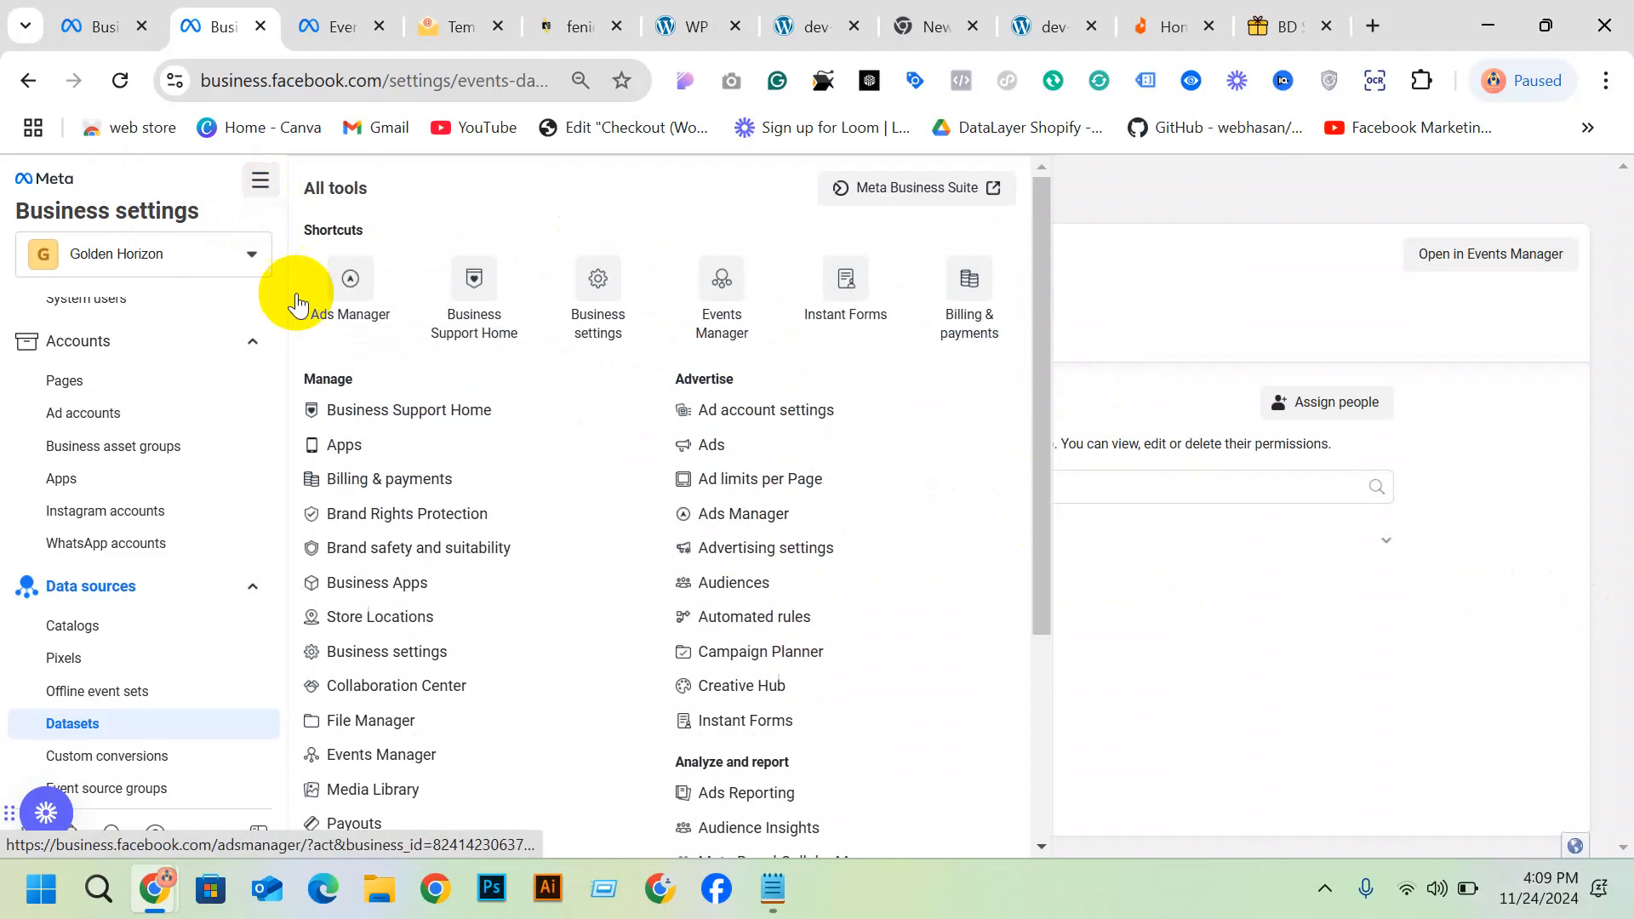
From Ads Manager, create a new campaign with the Sales objective and manual setup
left_click(349, 285)
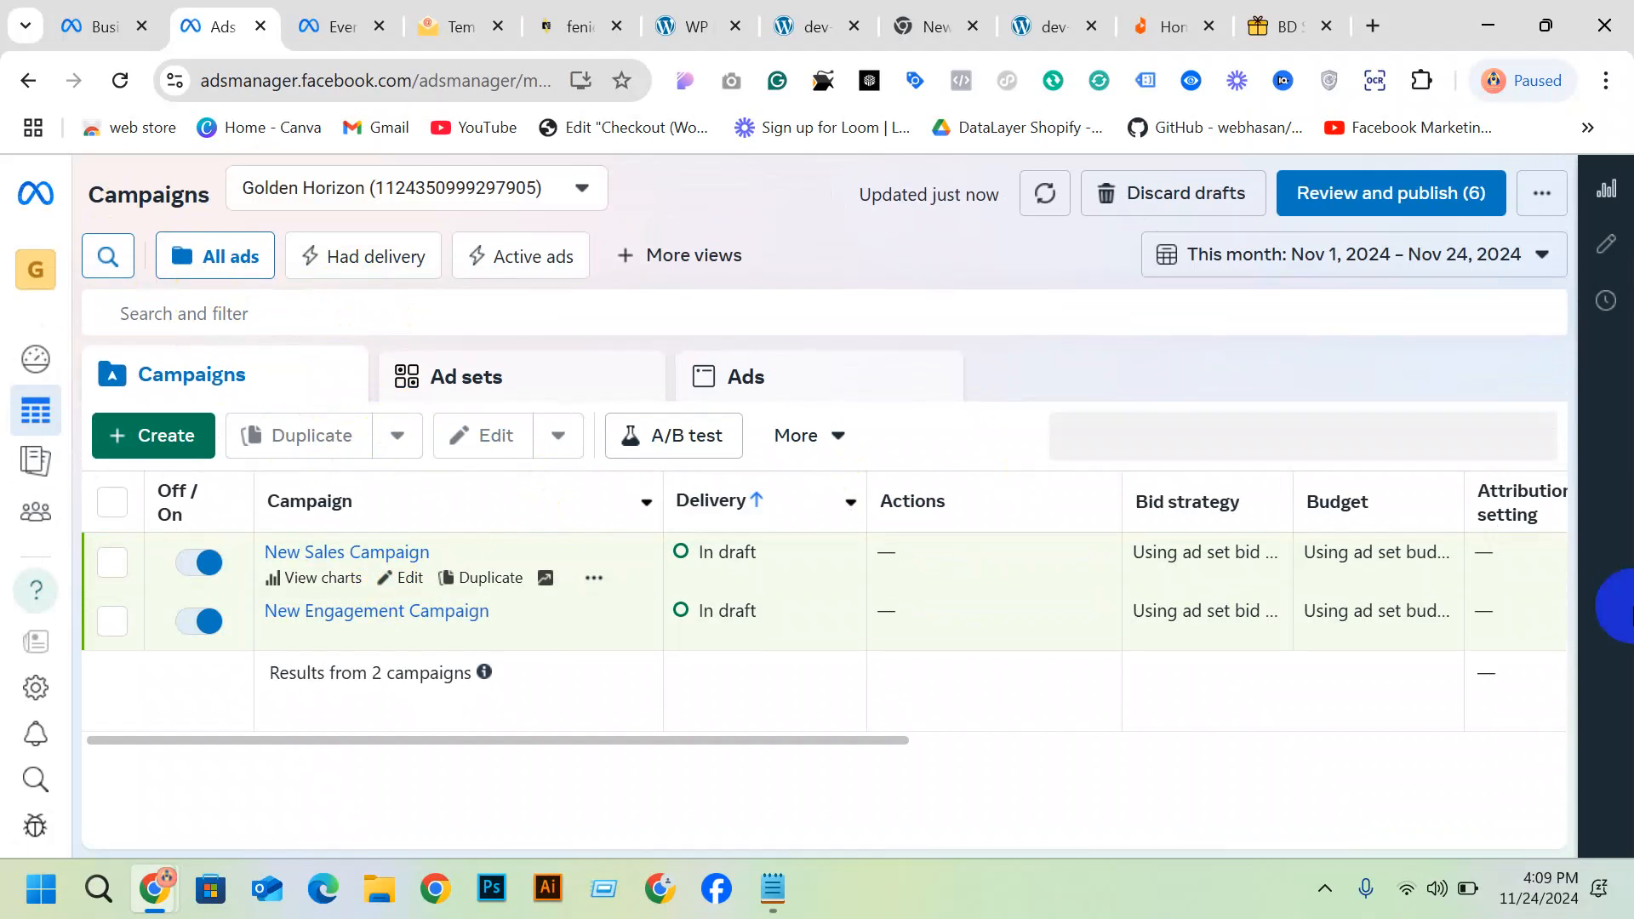
left_click(171, 433)
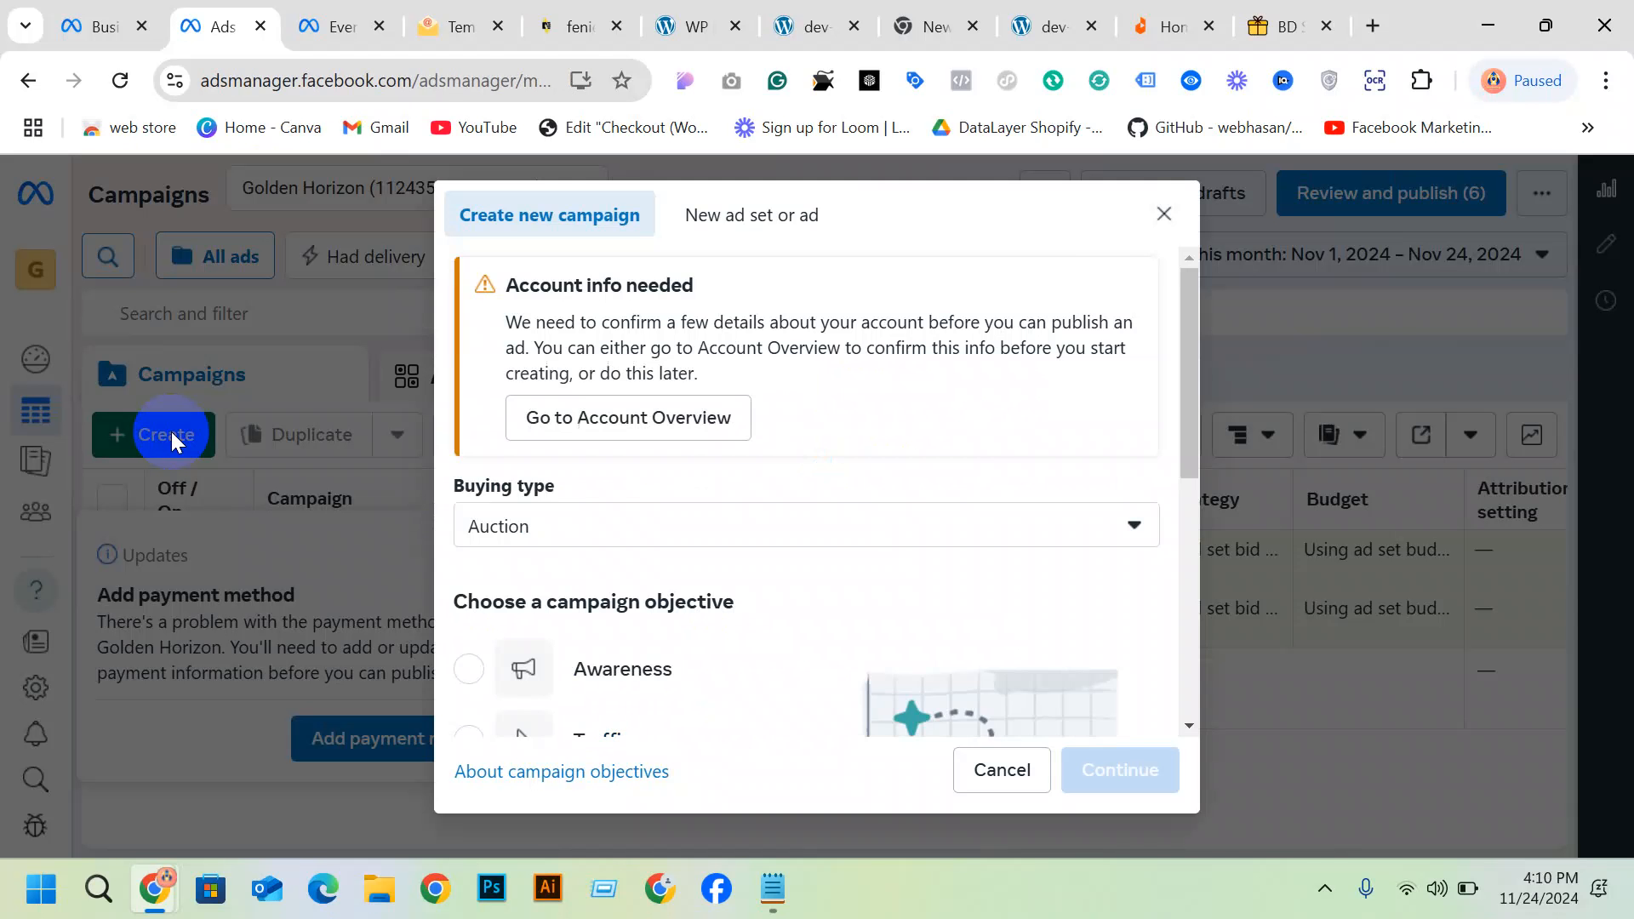
scroll(646, 578, "down", 5)
left_click(554, 481)
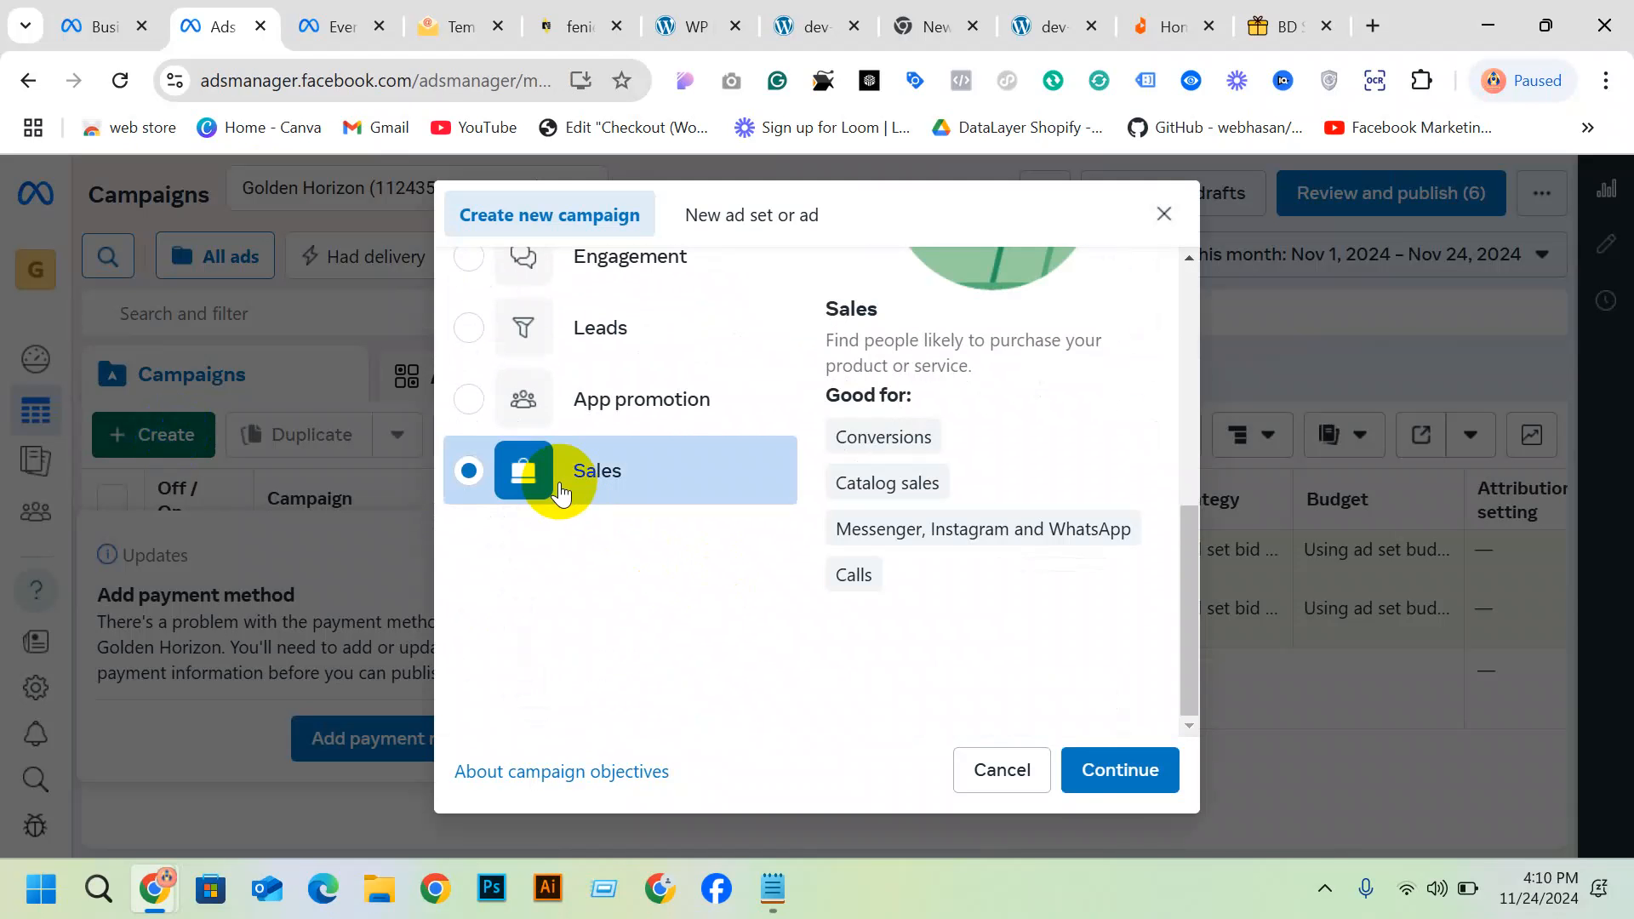
left_click(1099, 770)
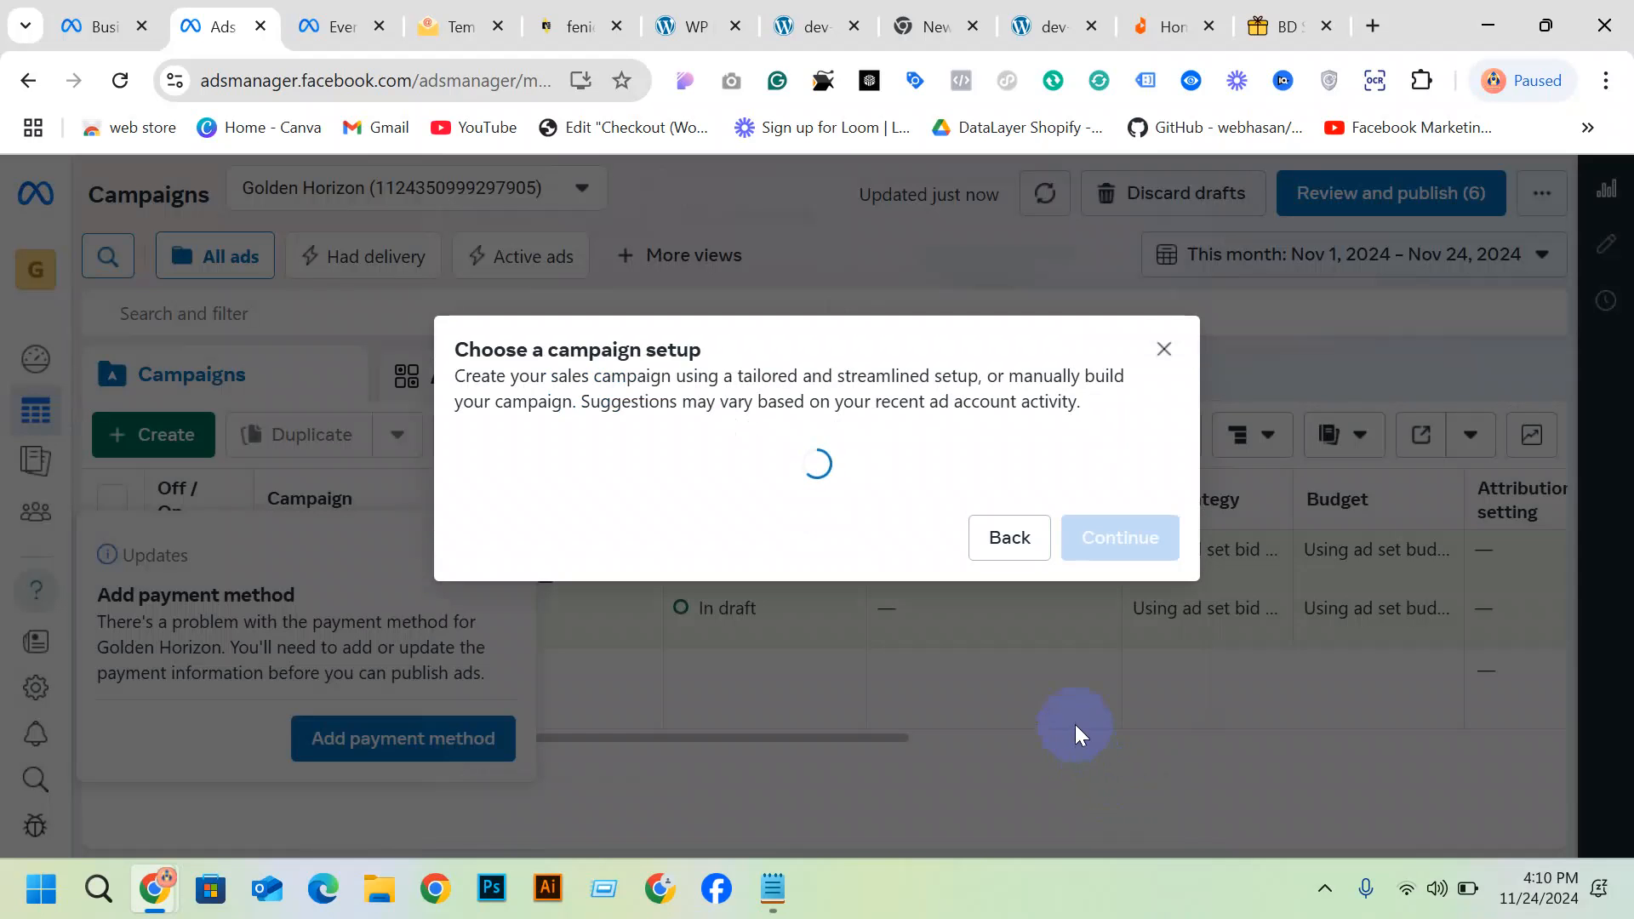
scroll(584, 634, "down", 1)
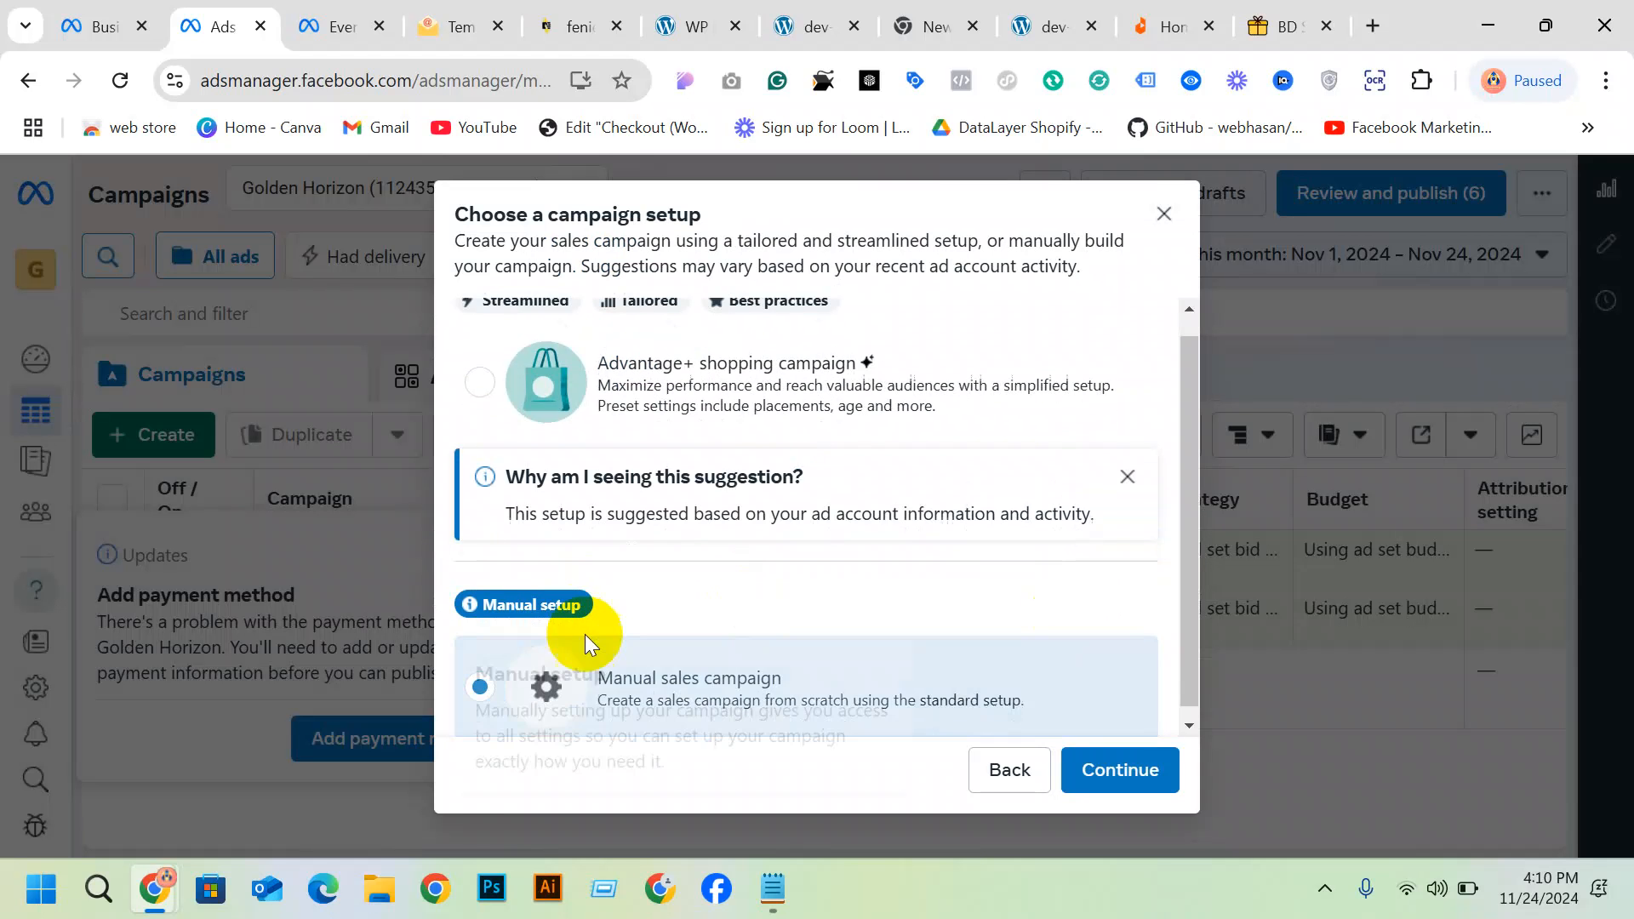
left_click(1150, 775)
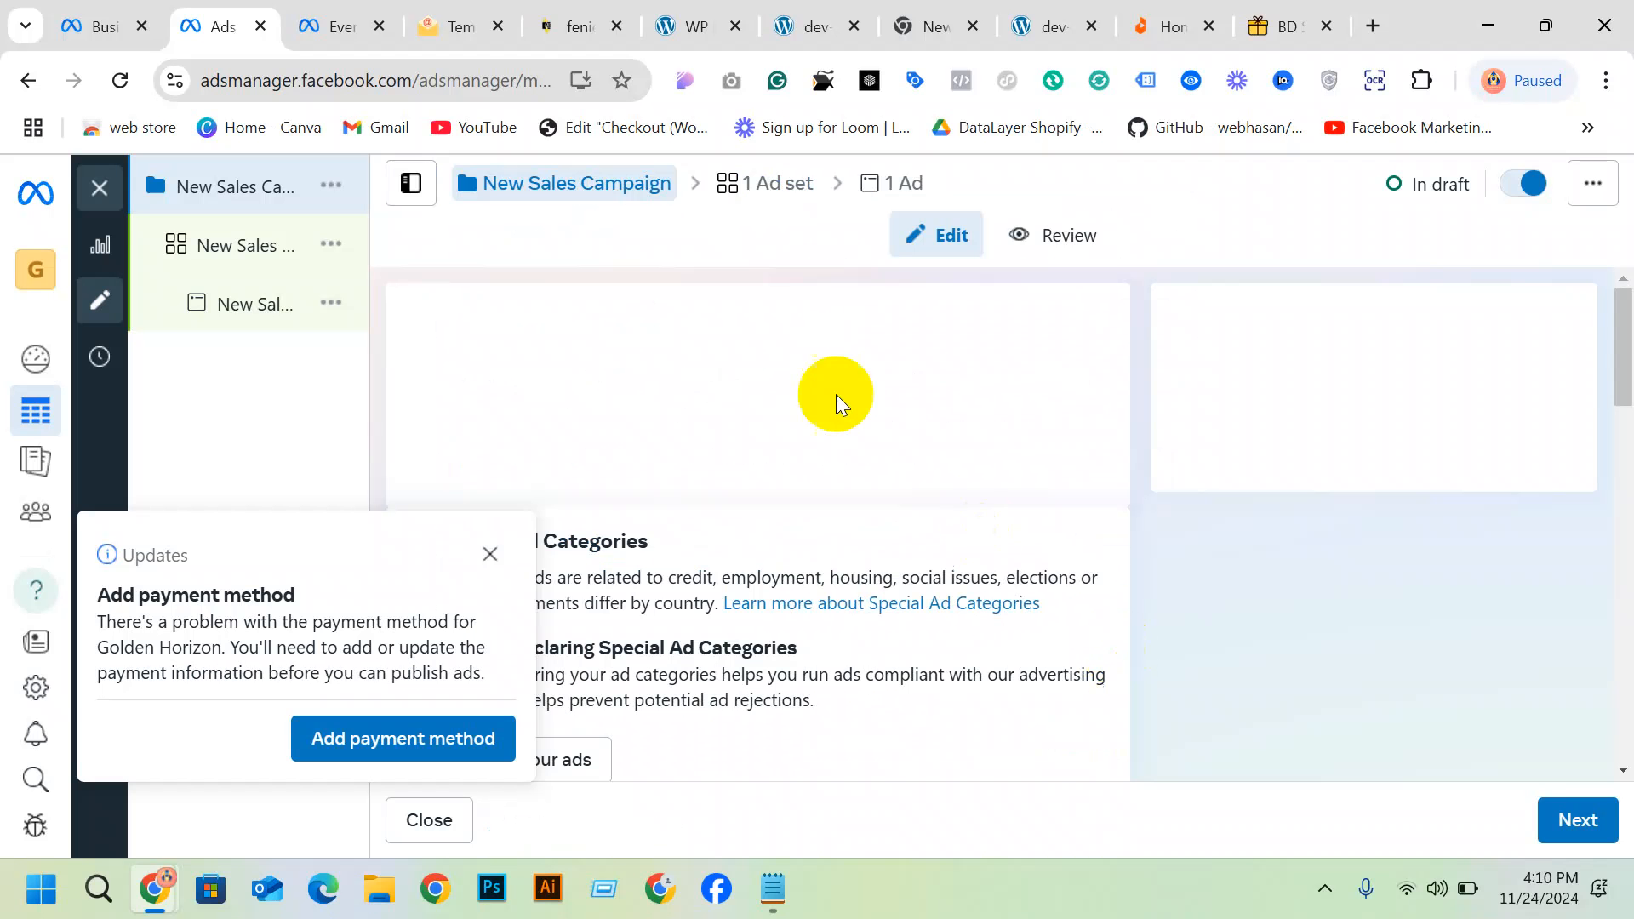
Dismiss the payment method notice and move on to the ad set settings
scroll(843, 400, "down", 7)
left_click(490, 555)
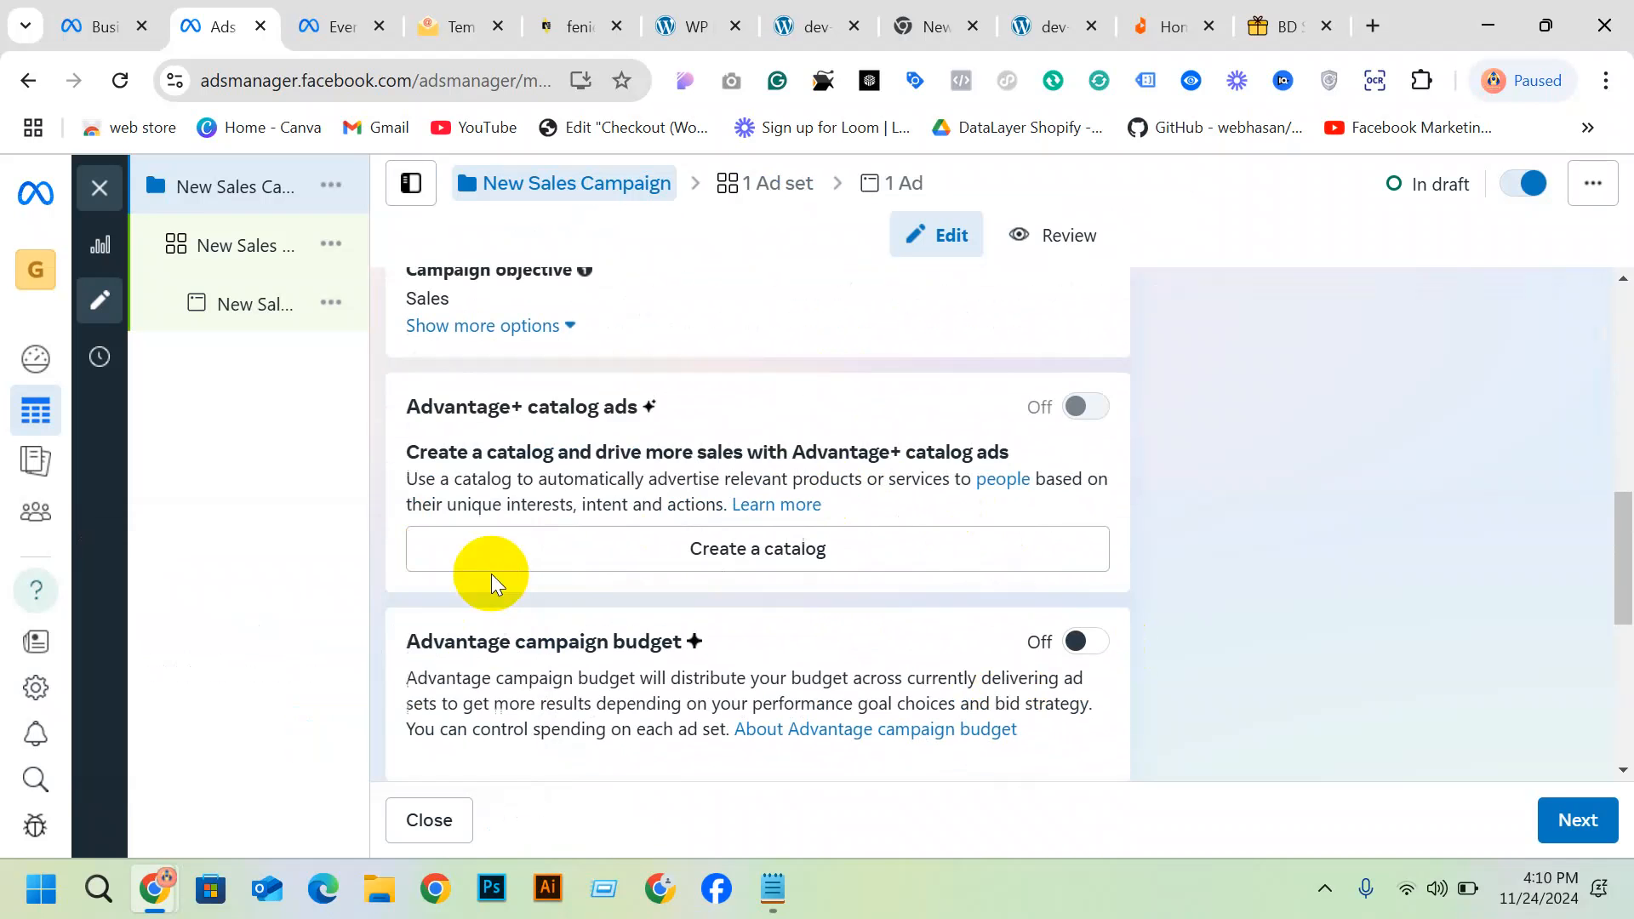
scroll(1354, 548, "down", 4)
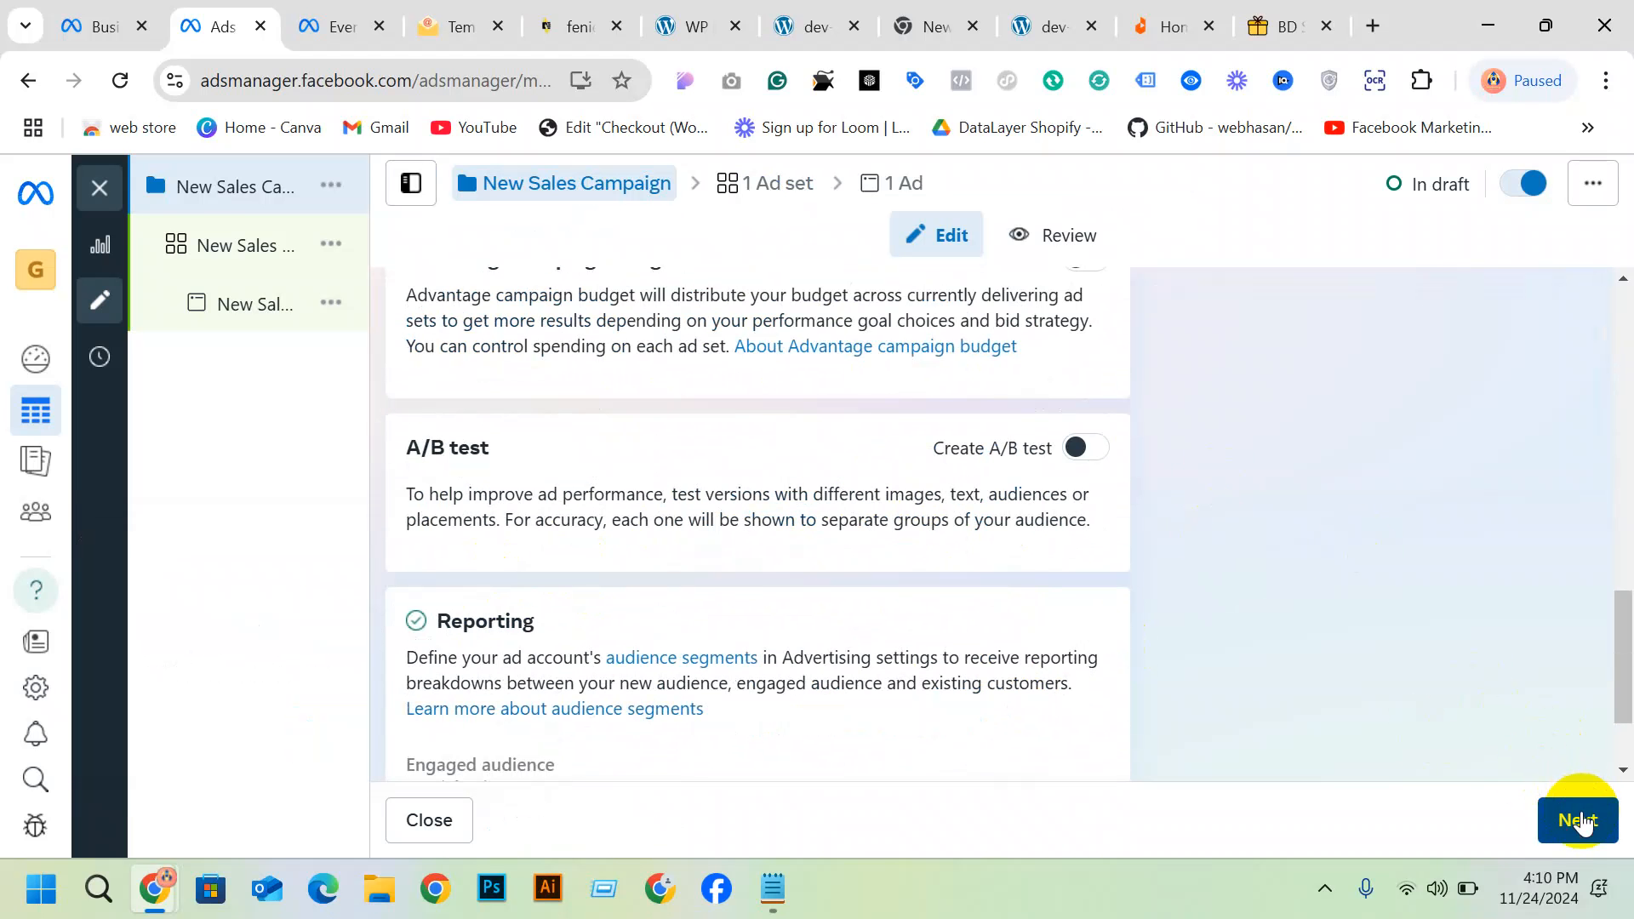
left_click(1581, 822)
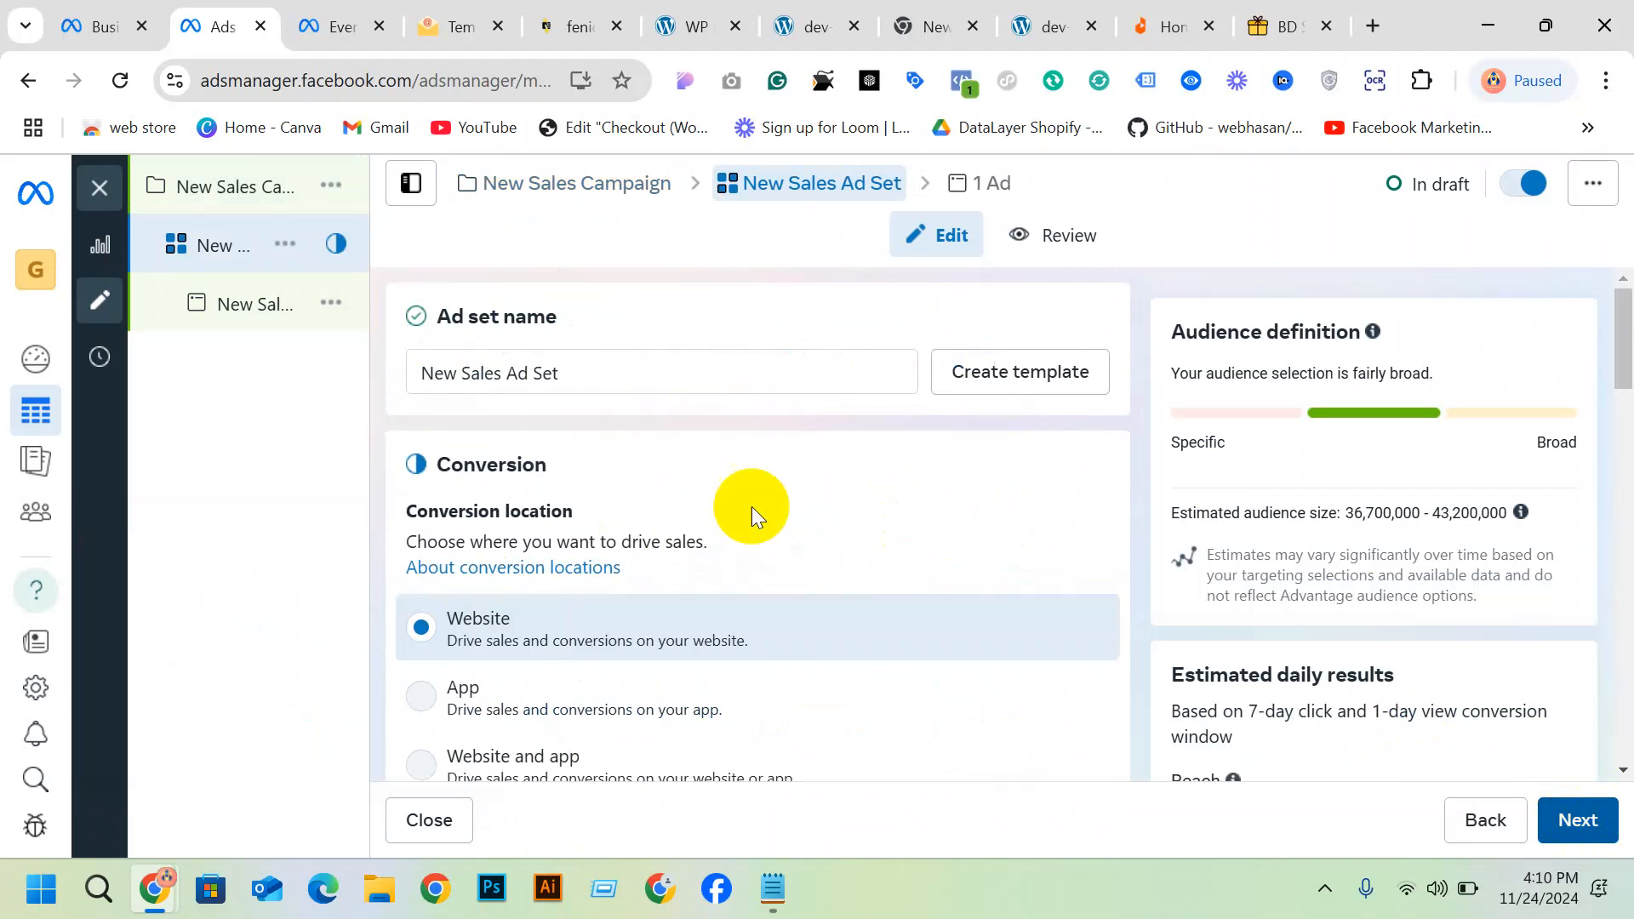
Set the ad set's conversion event to Purchase for the fenieshop dataset
scroll(613, 364, "down", 4)
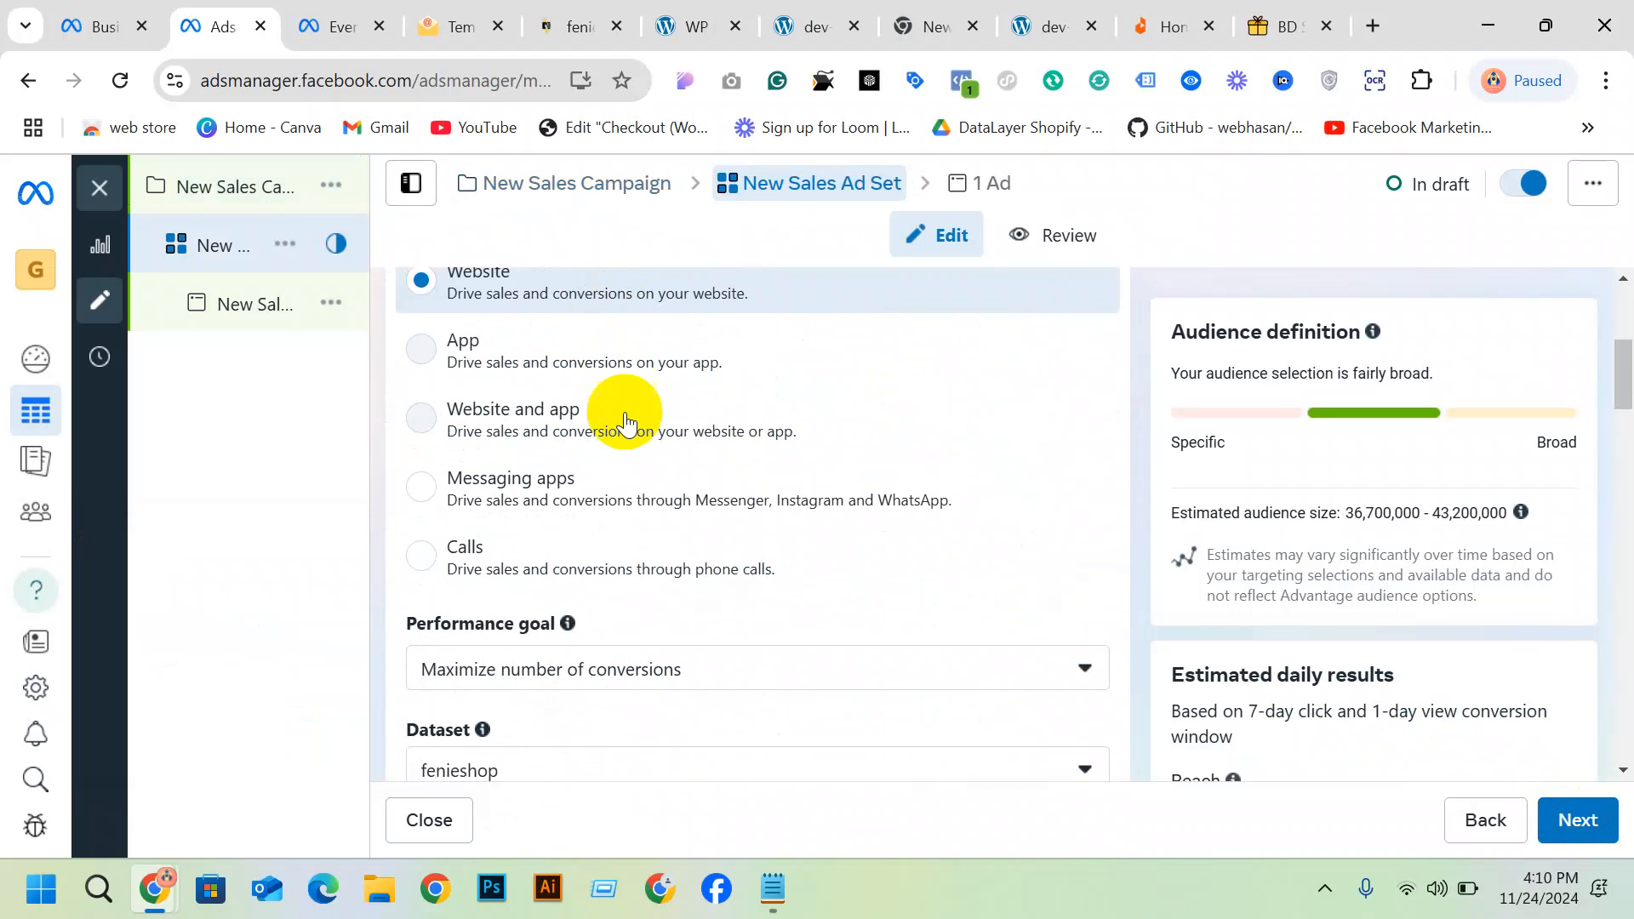
scroll(527, 647, "down", 6)
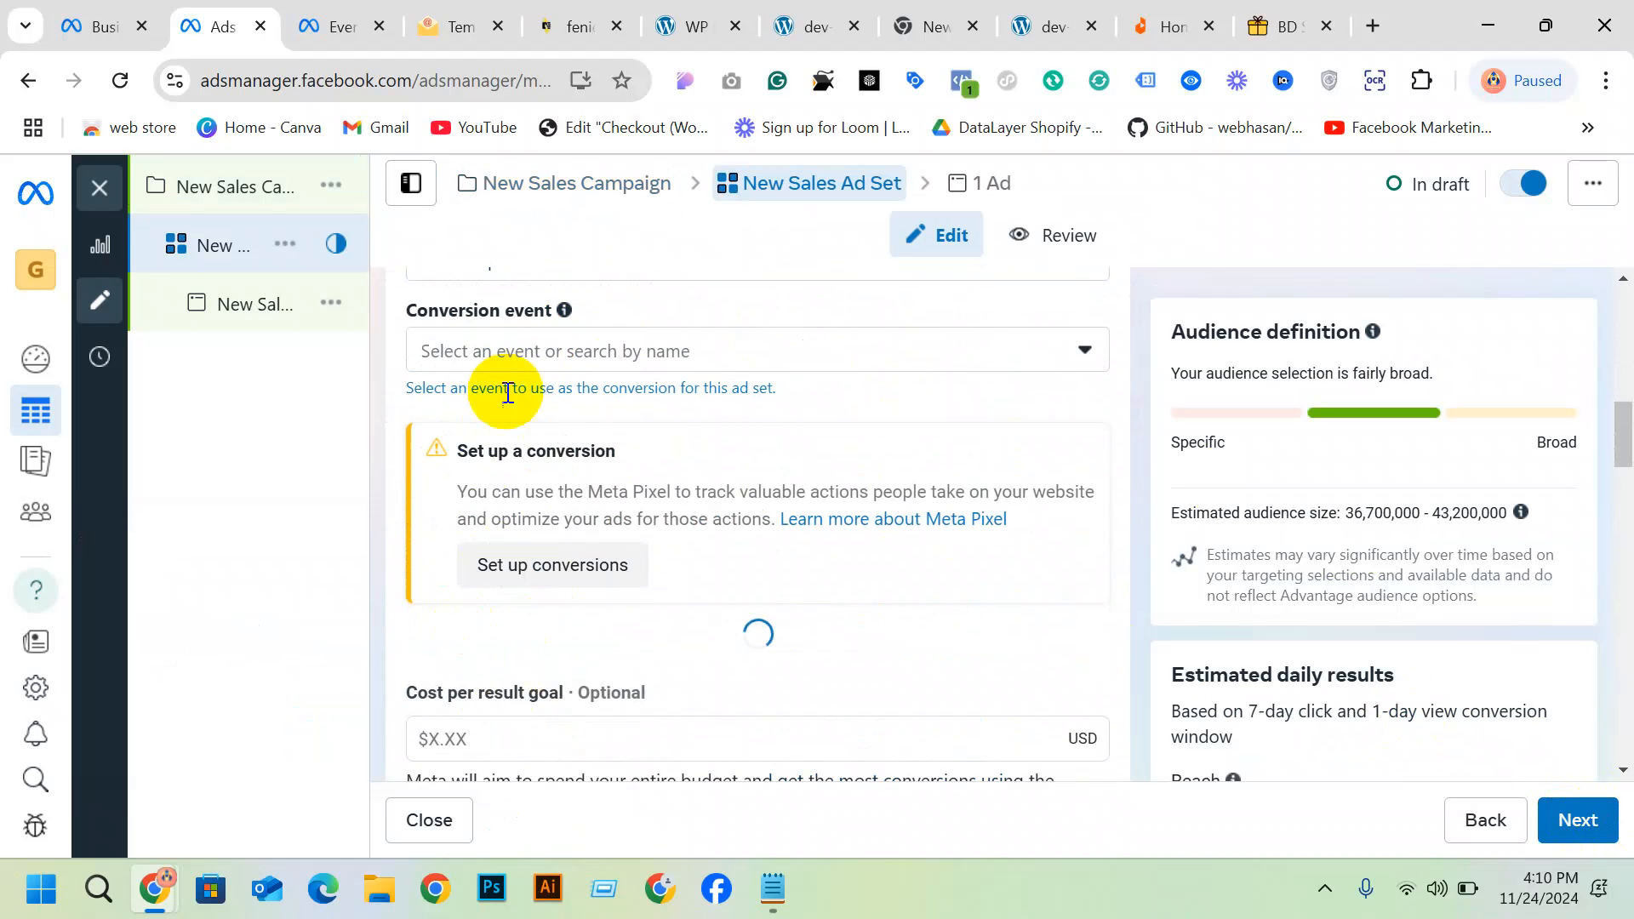
scroll(508, 393, "up", 3)
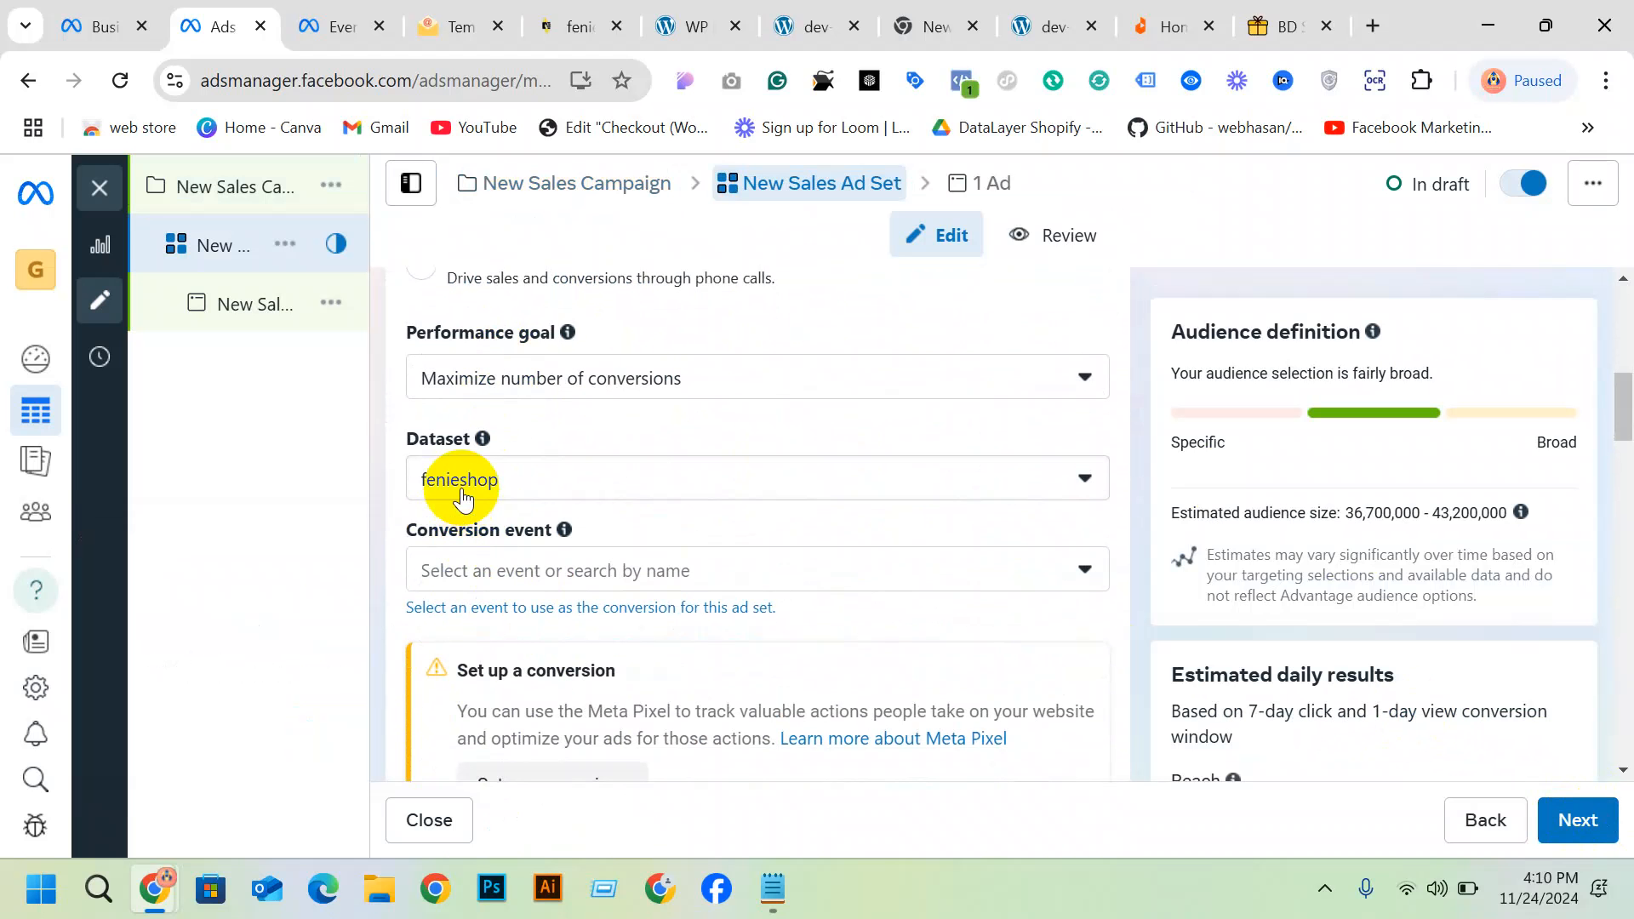
left_click(539, 575)
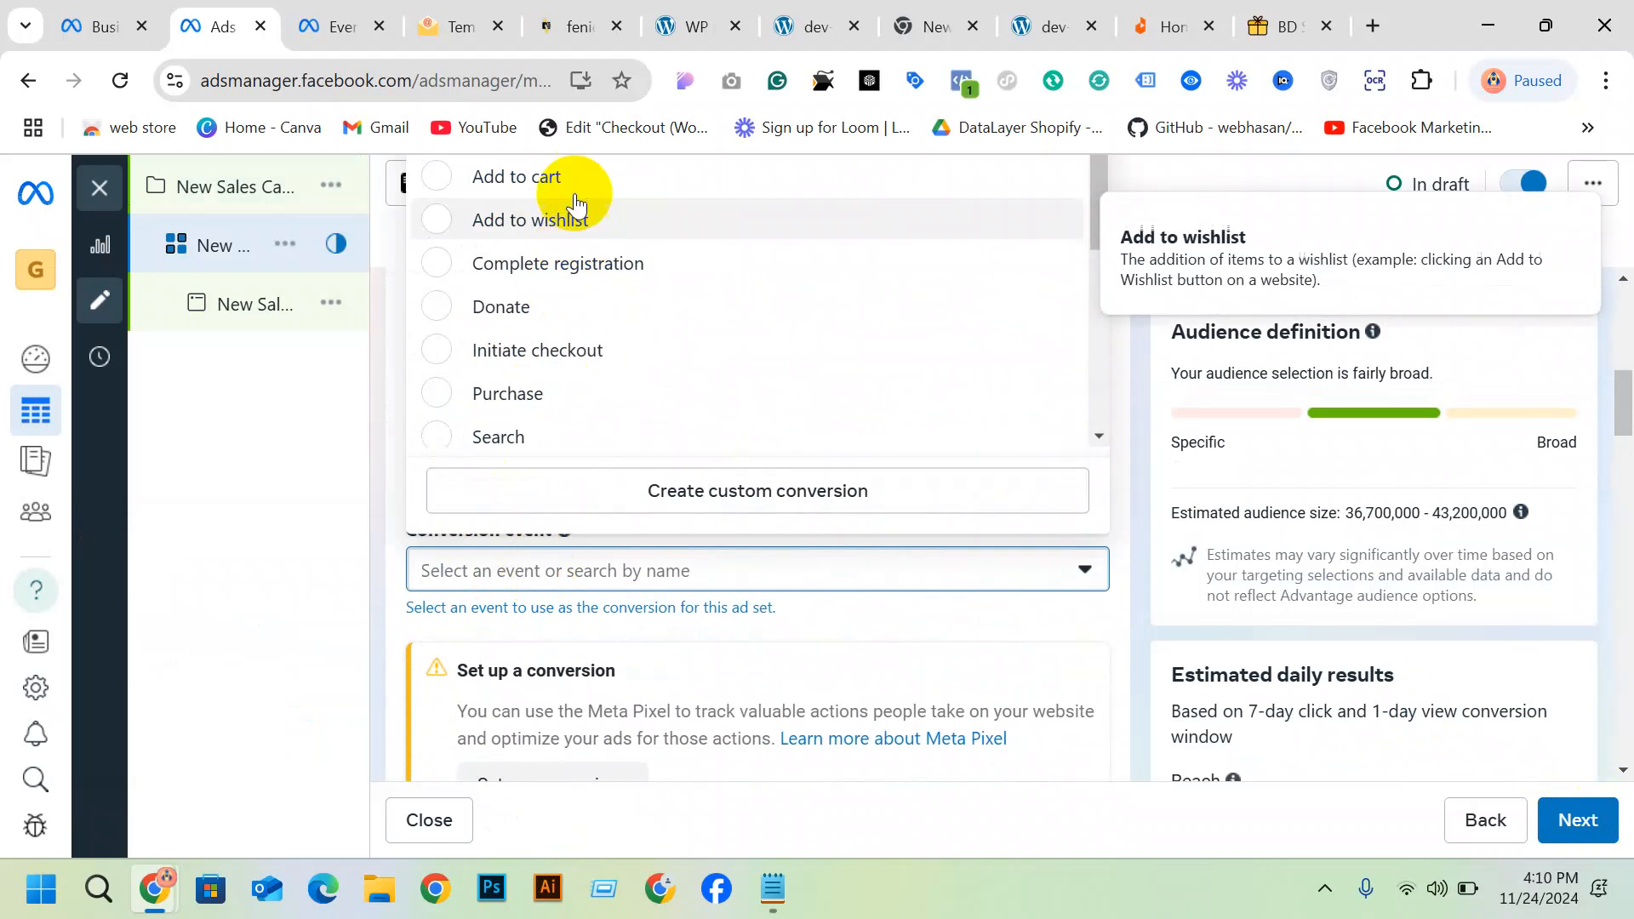
scroll(557, 255, "down", 2)
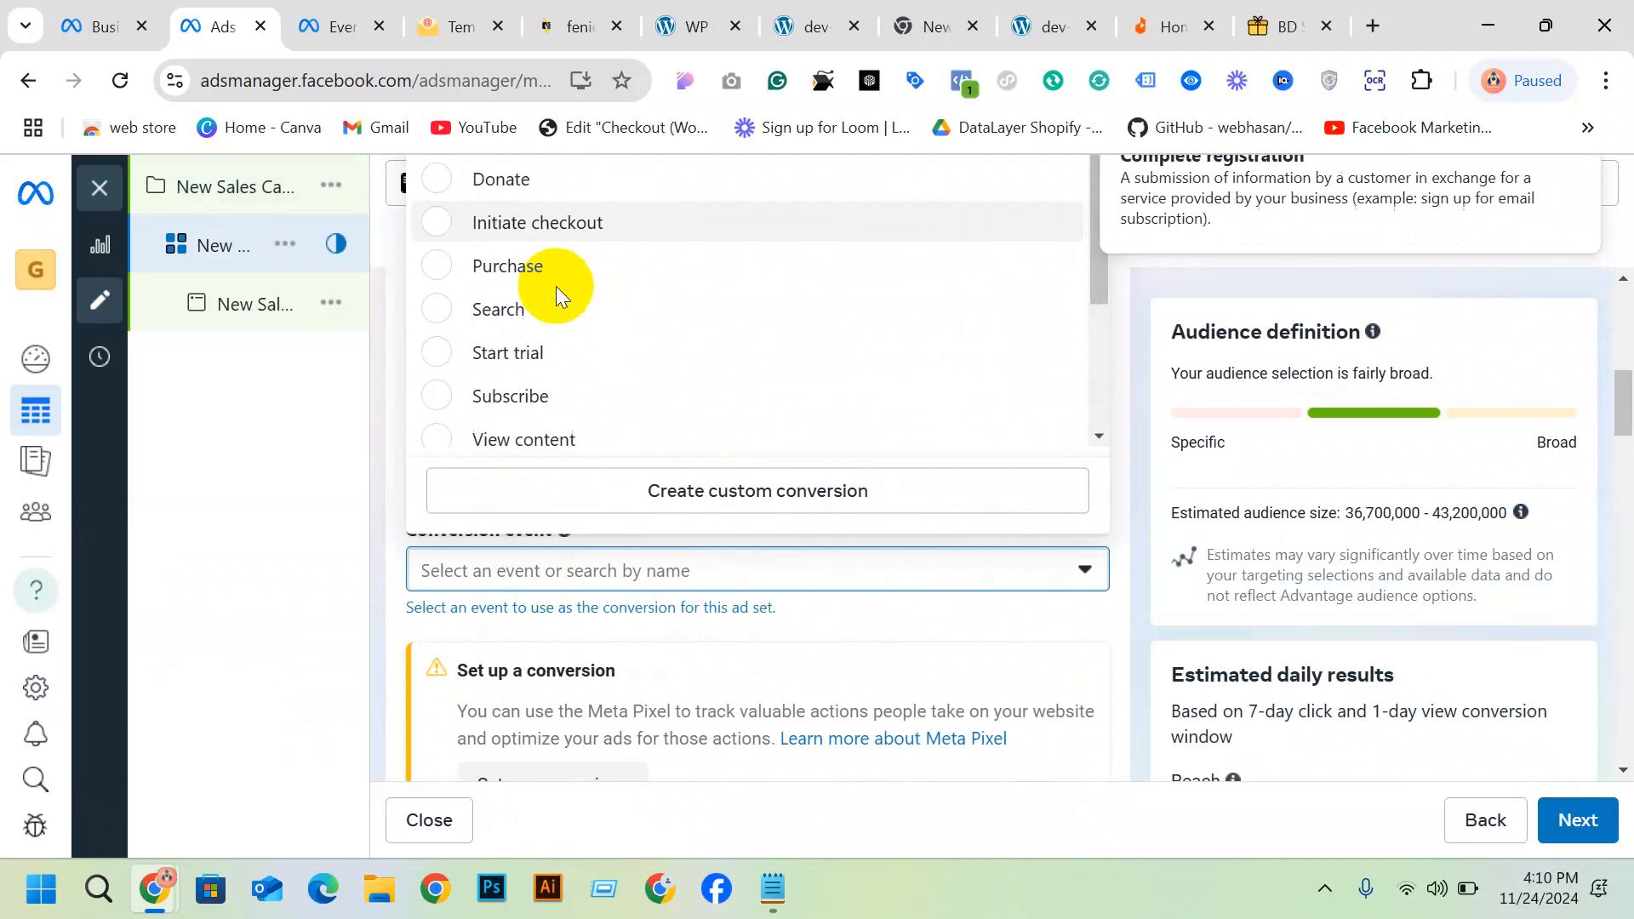
left_click(507, 267)
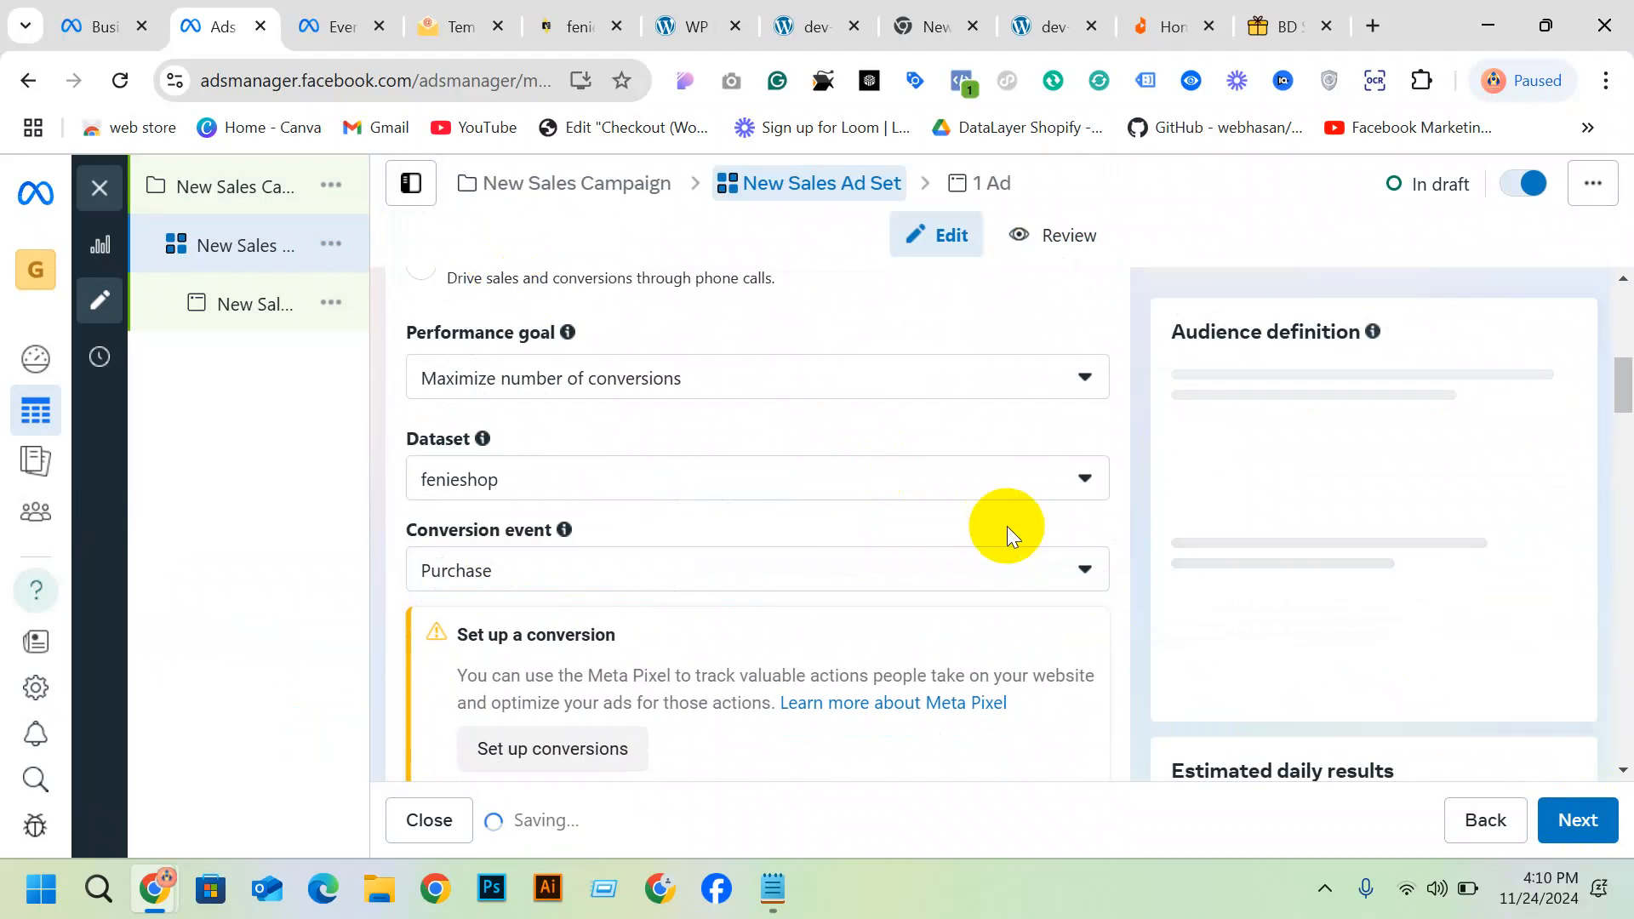
scroll(1007, 525, "down", 2)
scroll(445, 375, "up", 8)
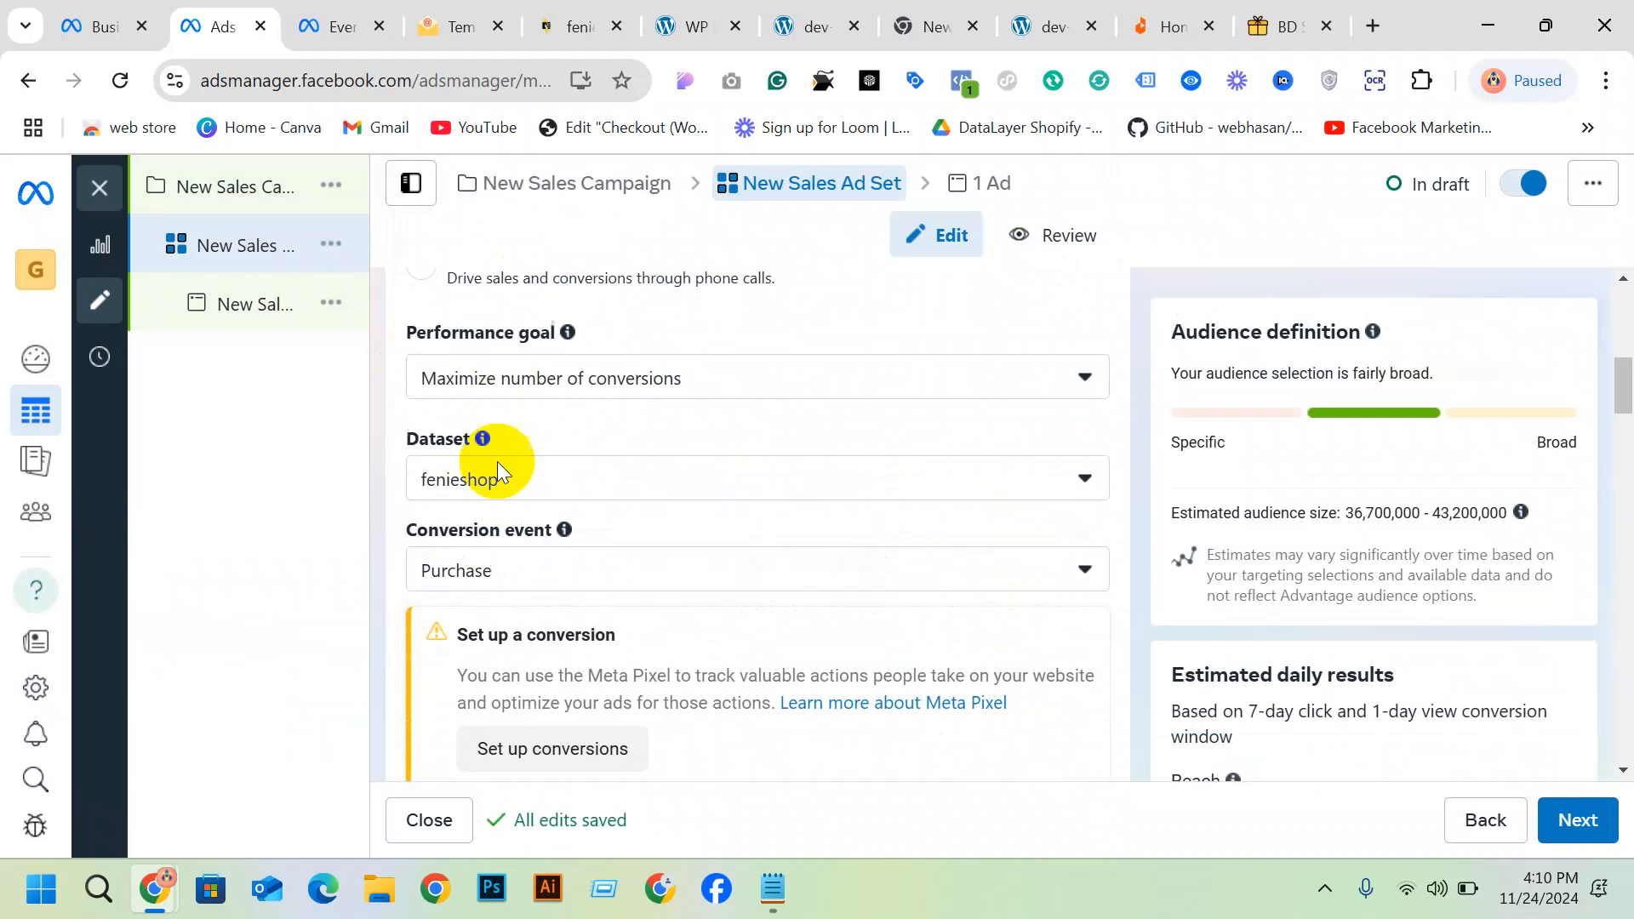
scroll(568, 487, "down", 7)
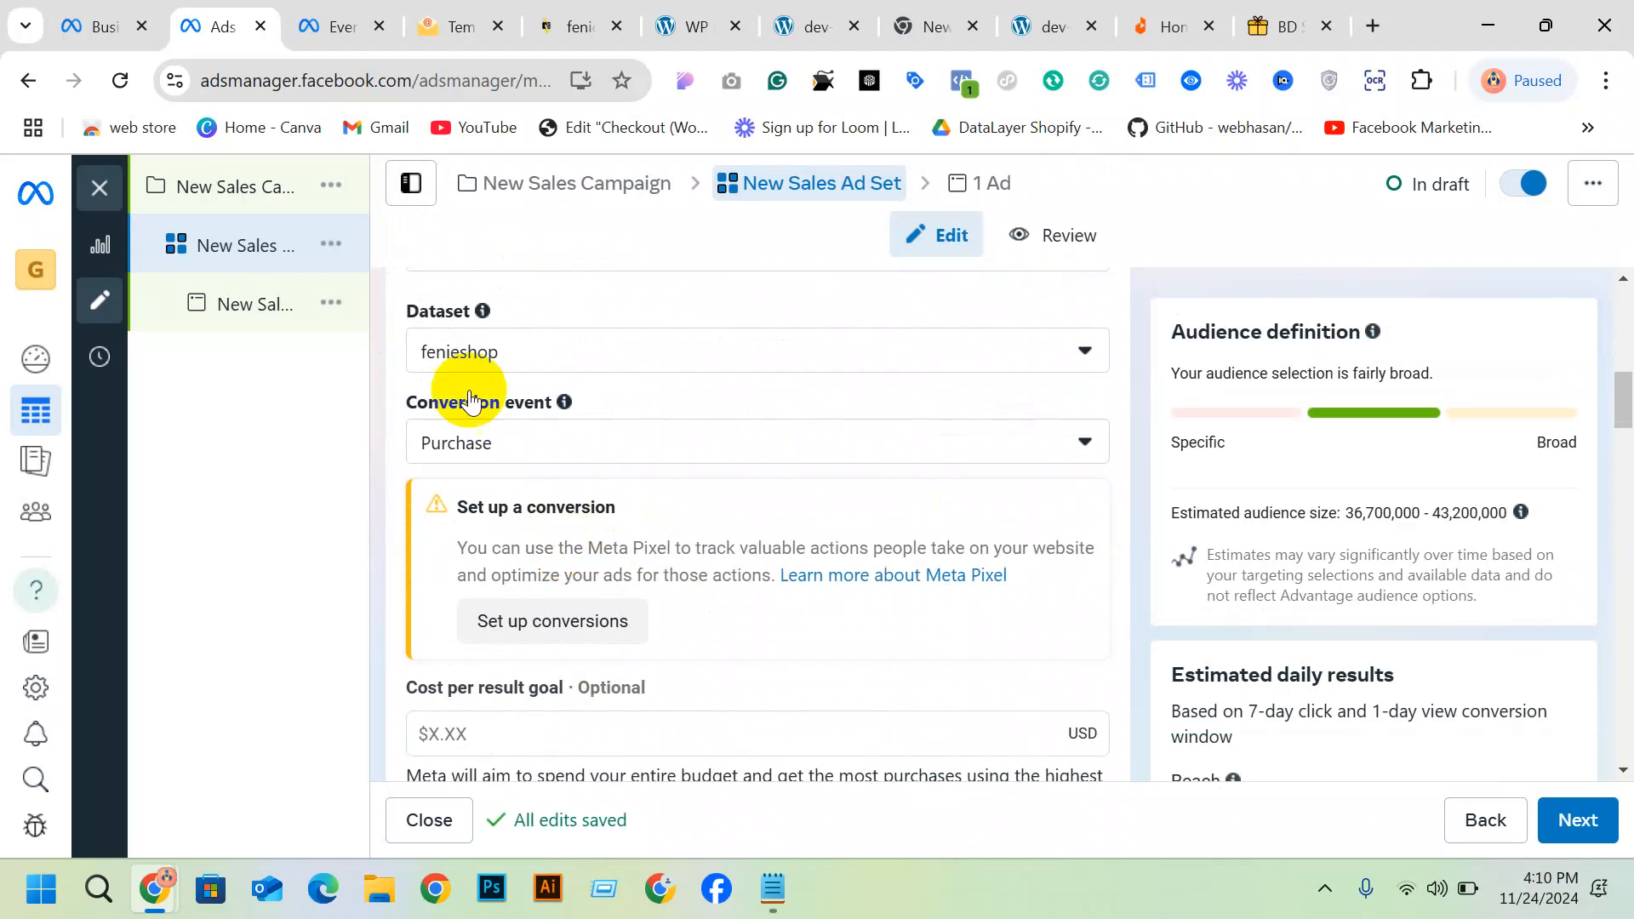
scroll(642, 502, "down", 7)
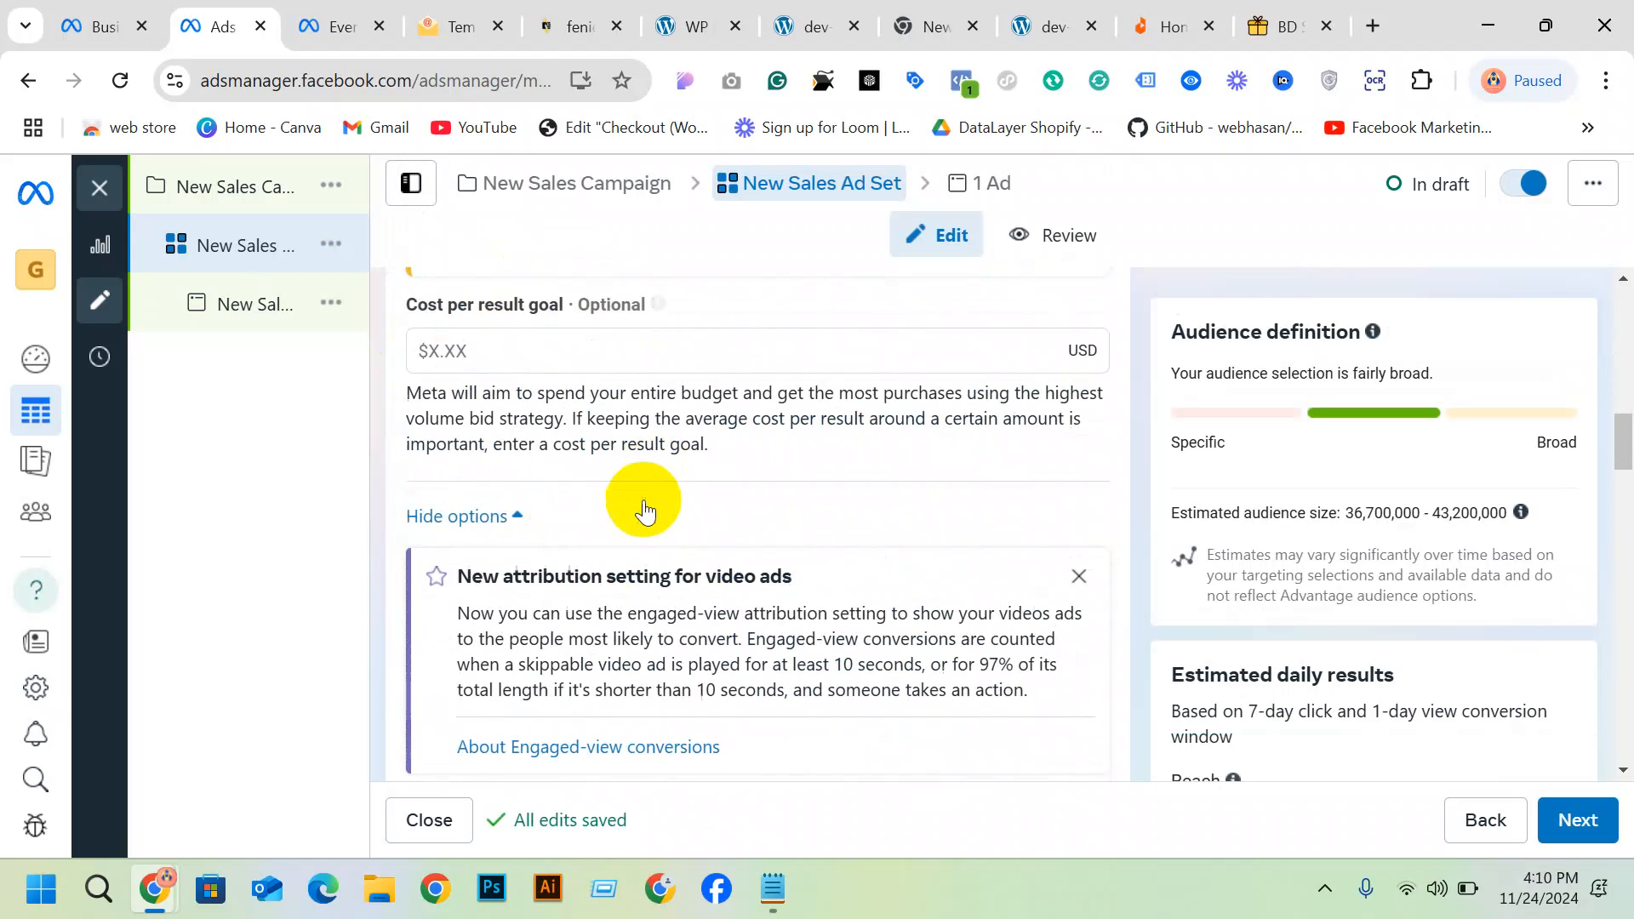
scroll(646, 523, "down", 6)
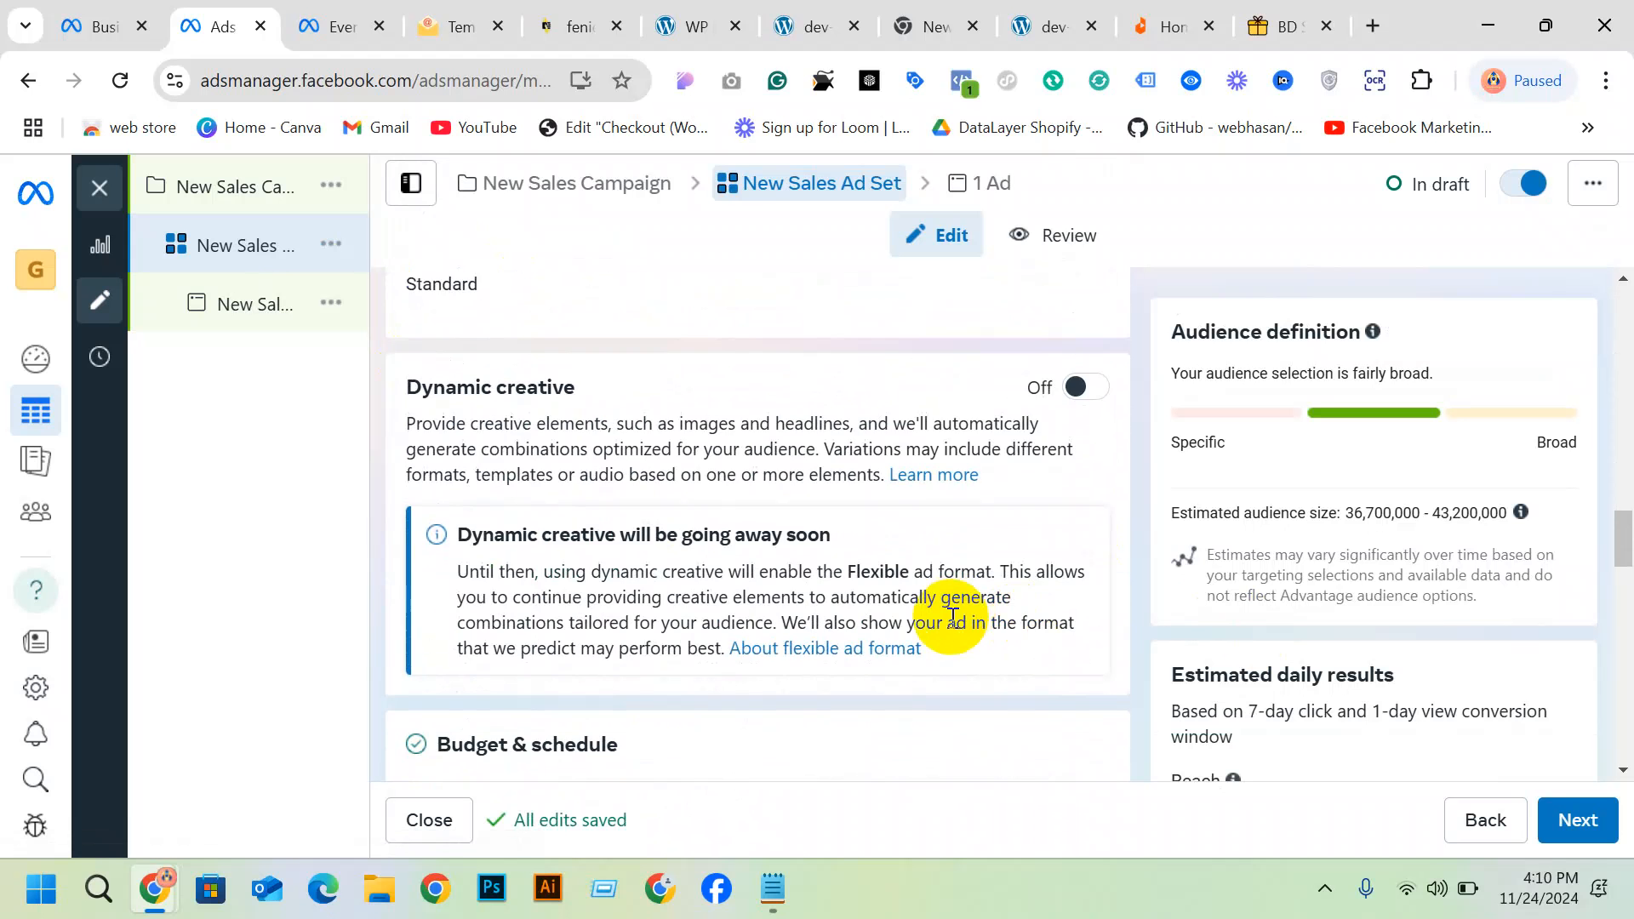
scroll(787, 587, "up", 5)
scroll(519, 672, "down", 3)
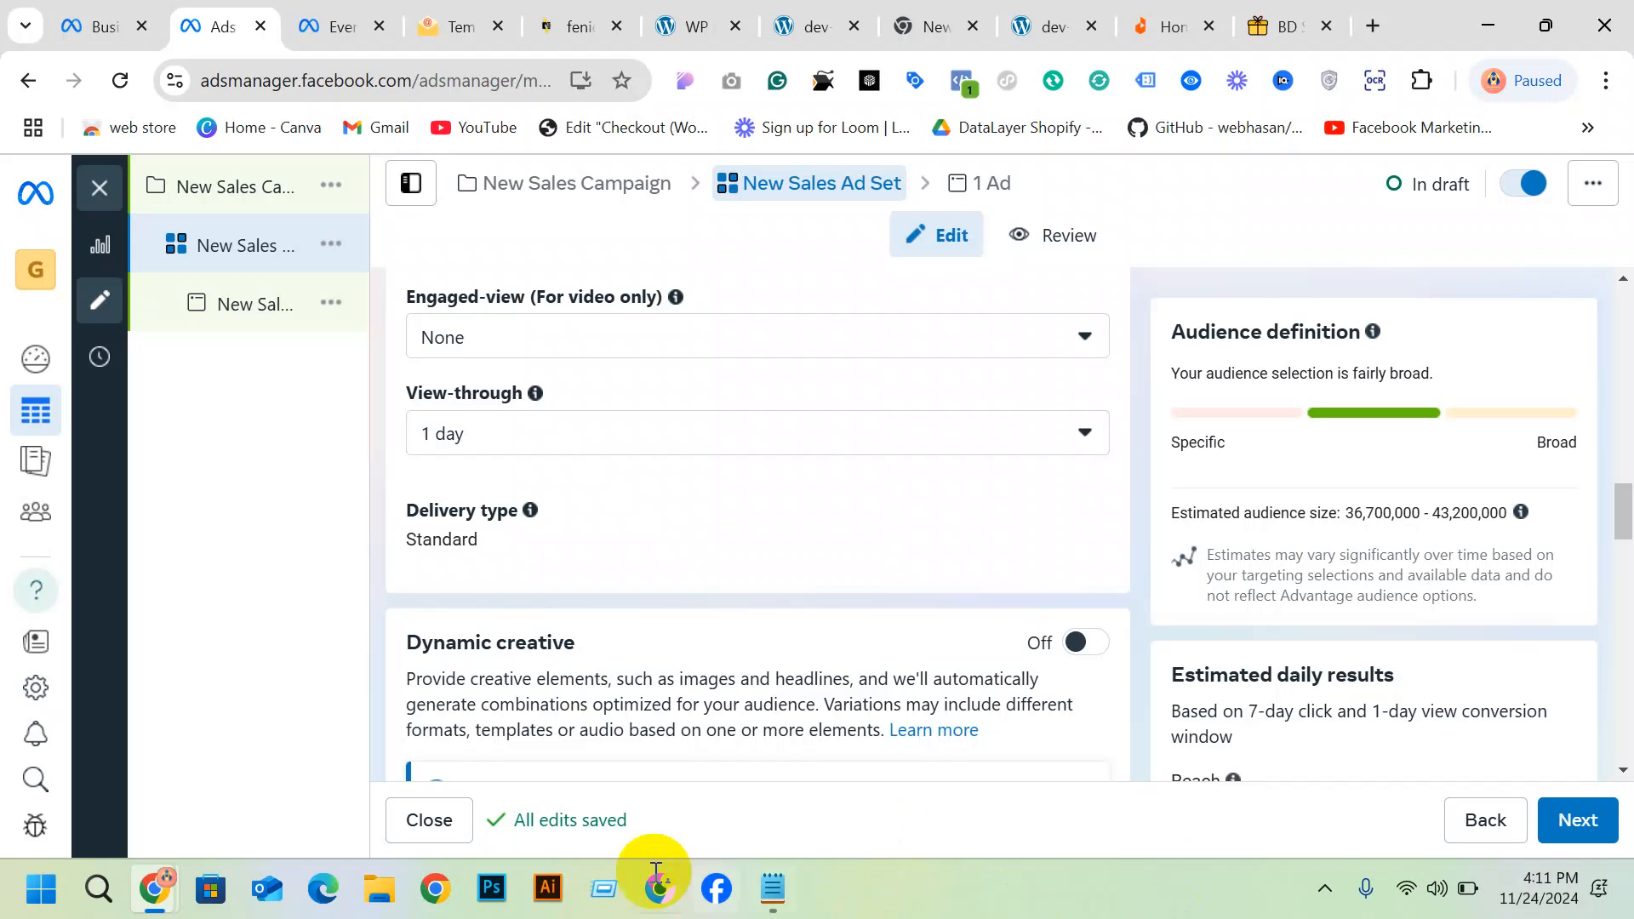
Review the campaign settings, keep its name unchanged and return to the ad set
scroll(691, 482, "up", 5)
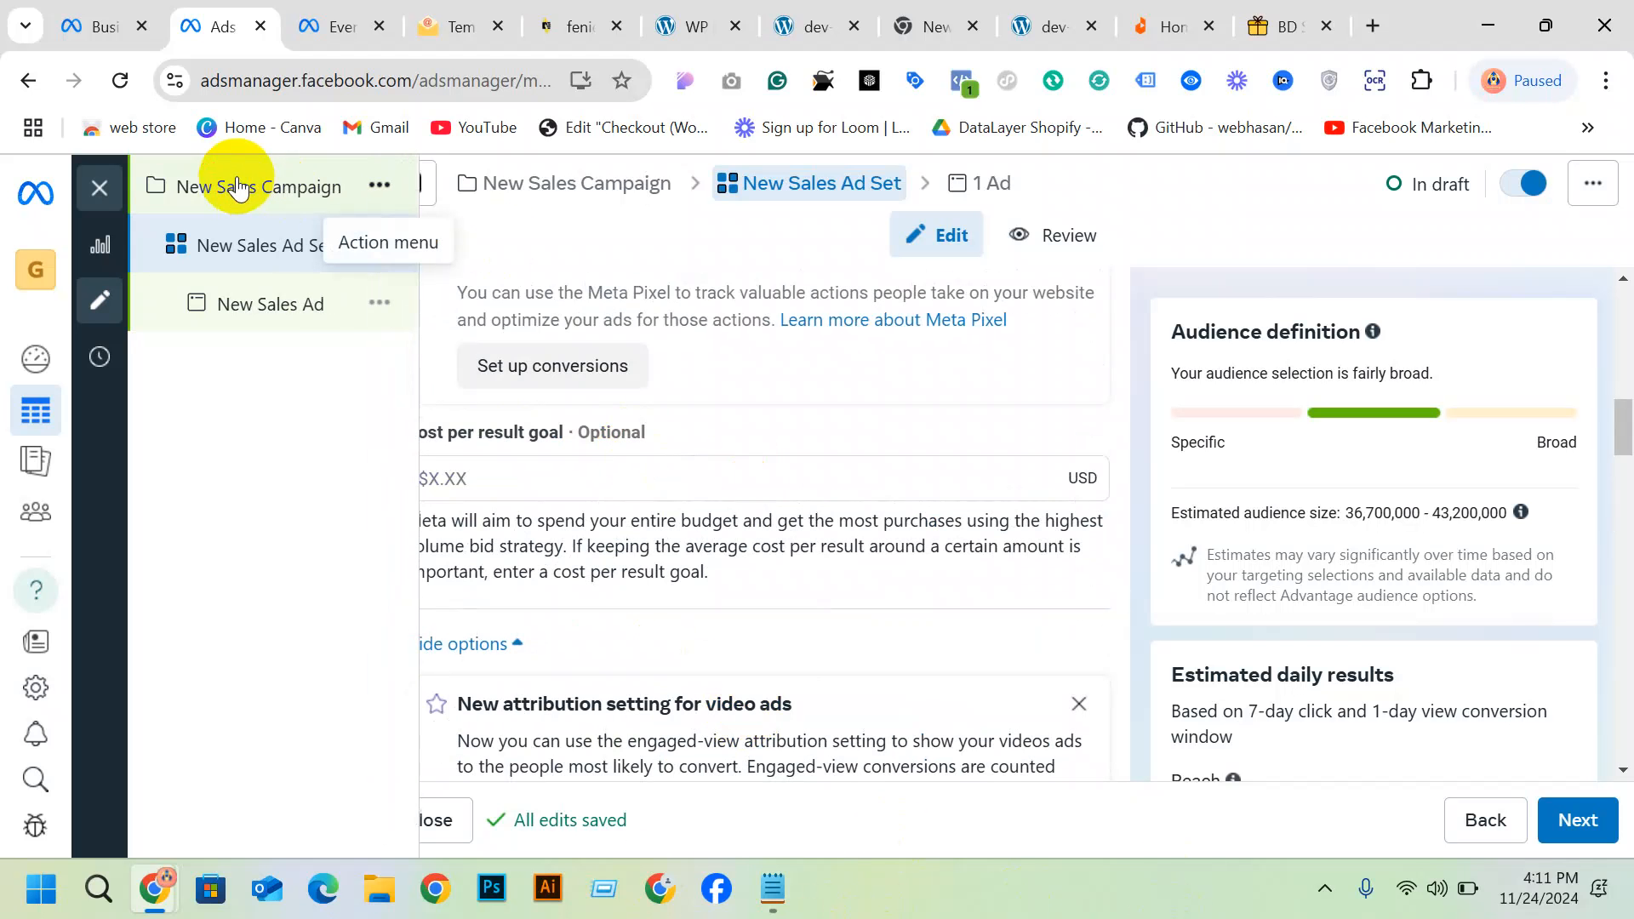
left_click(238, 187)
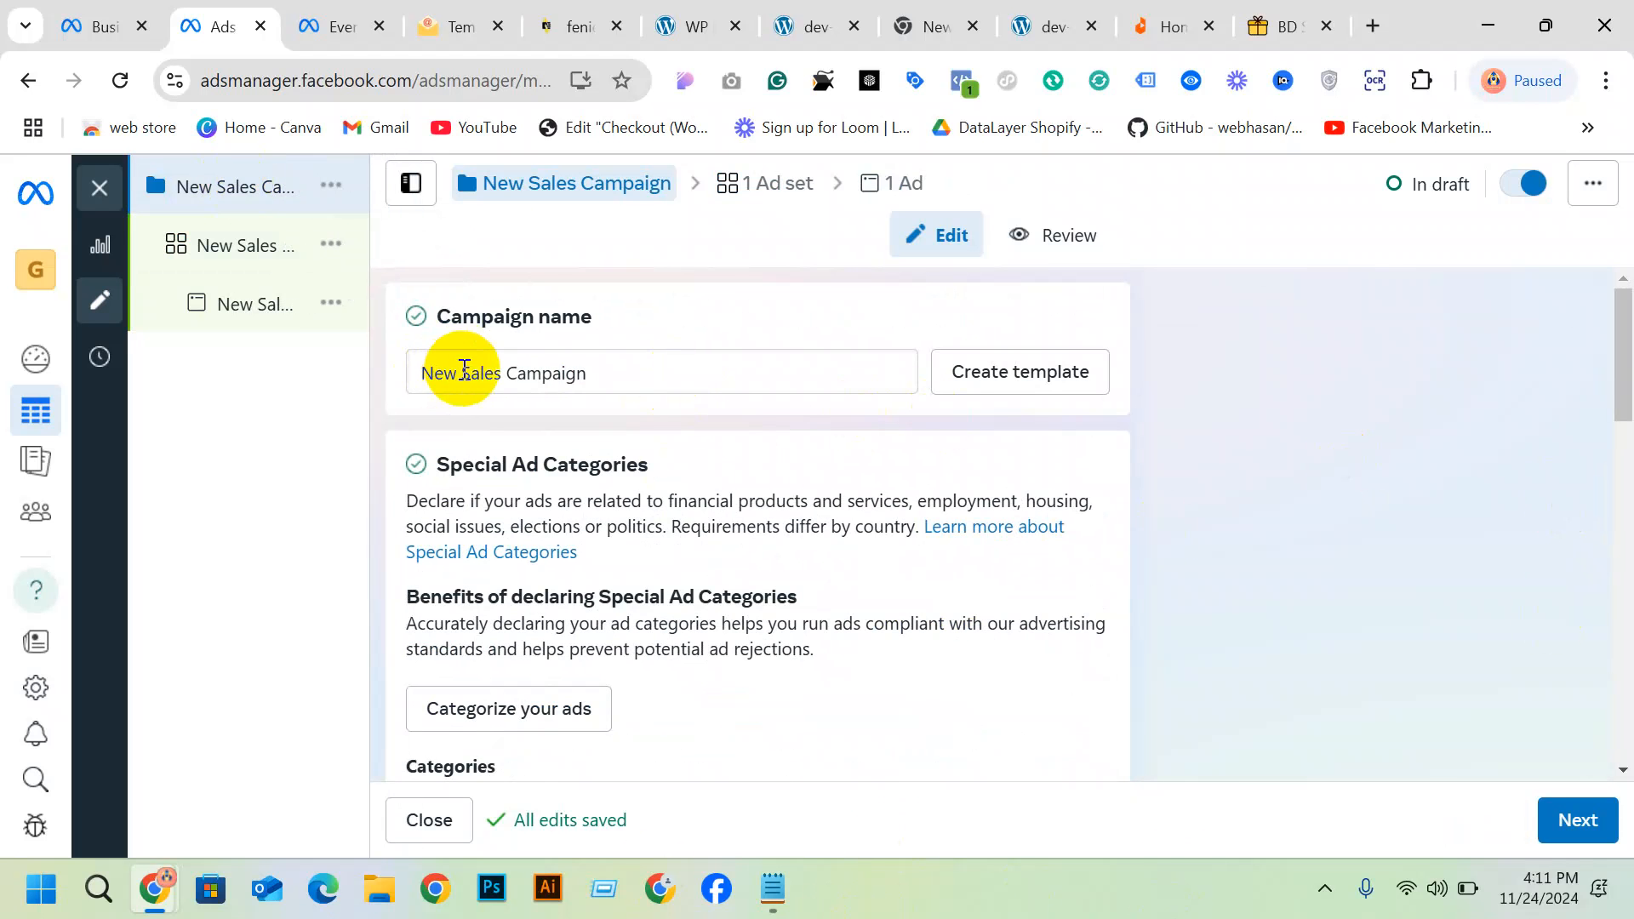
left_click_drag(458, 374, 380, 400)
left_click(1509, 603)
scroll(1510, 602, "down", 10)
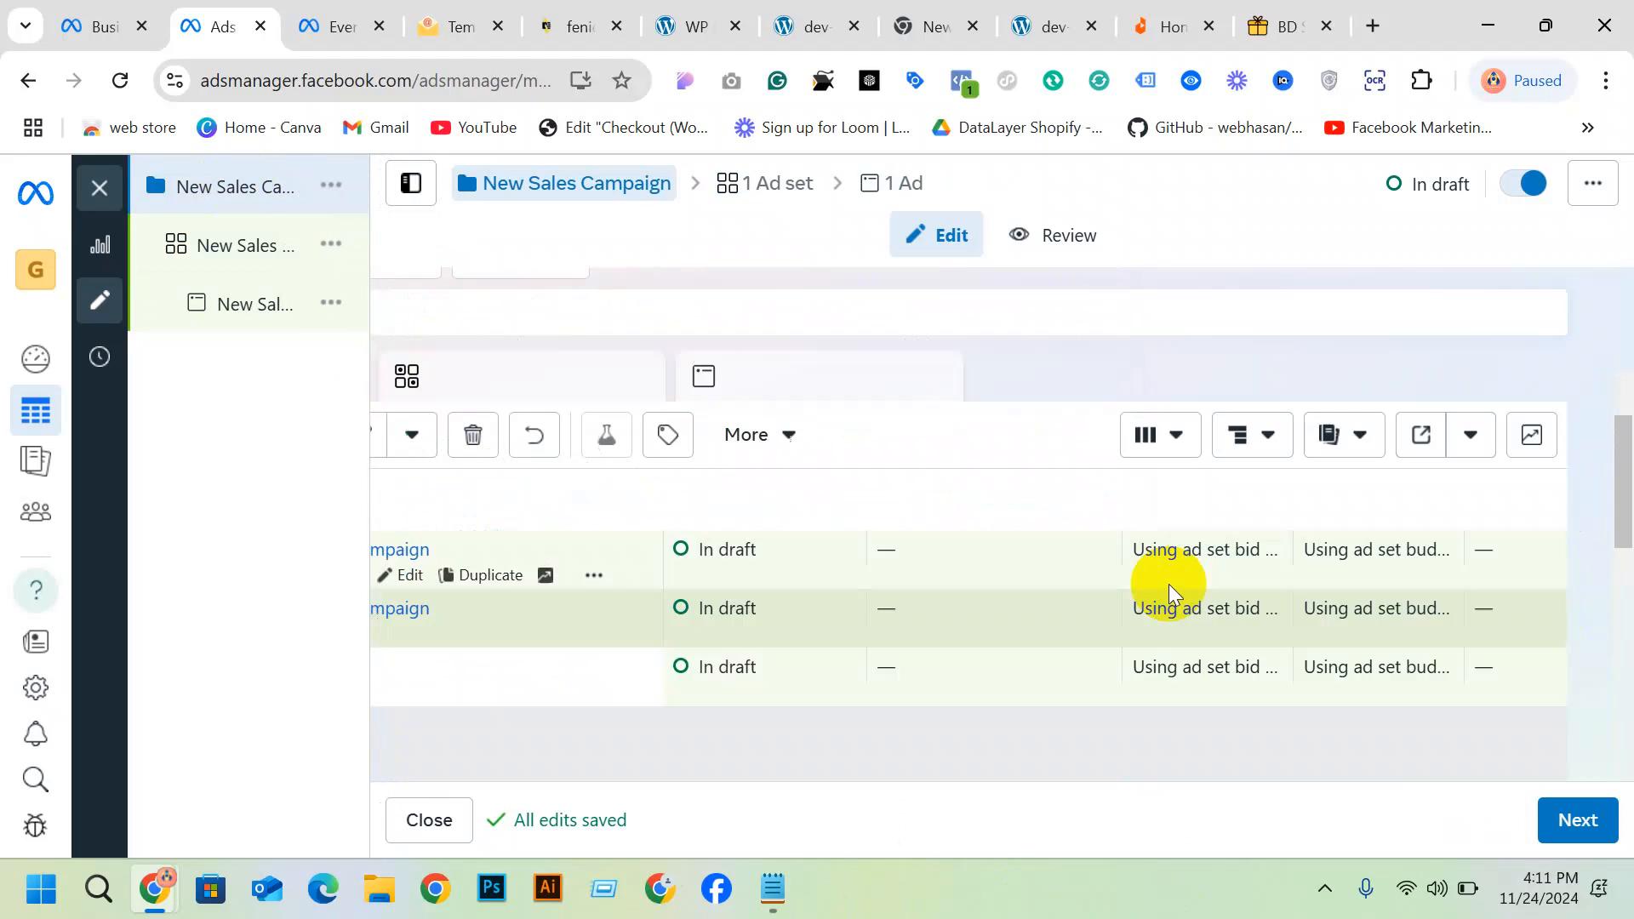
scroll(885, 405, "down", 1)
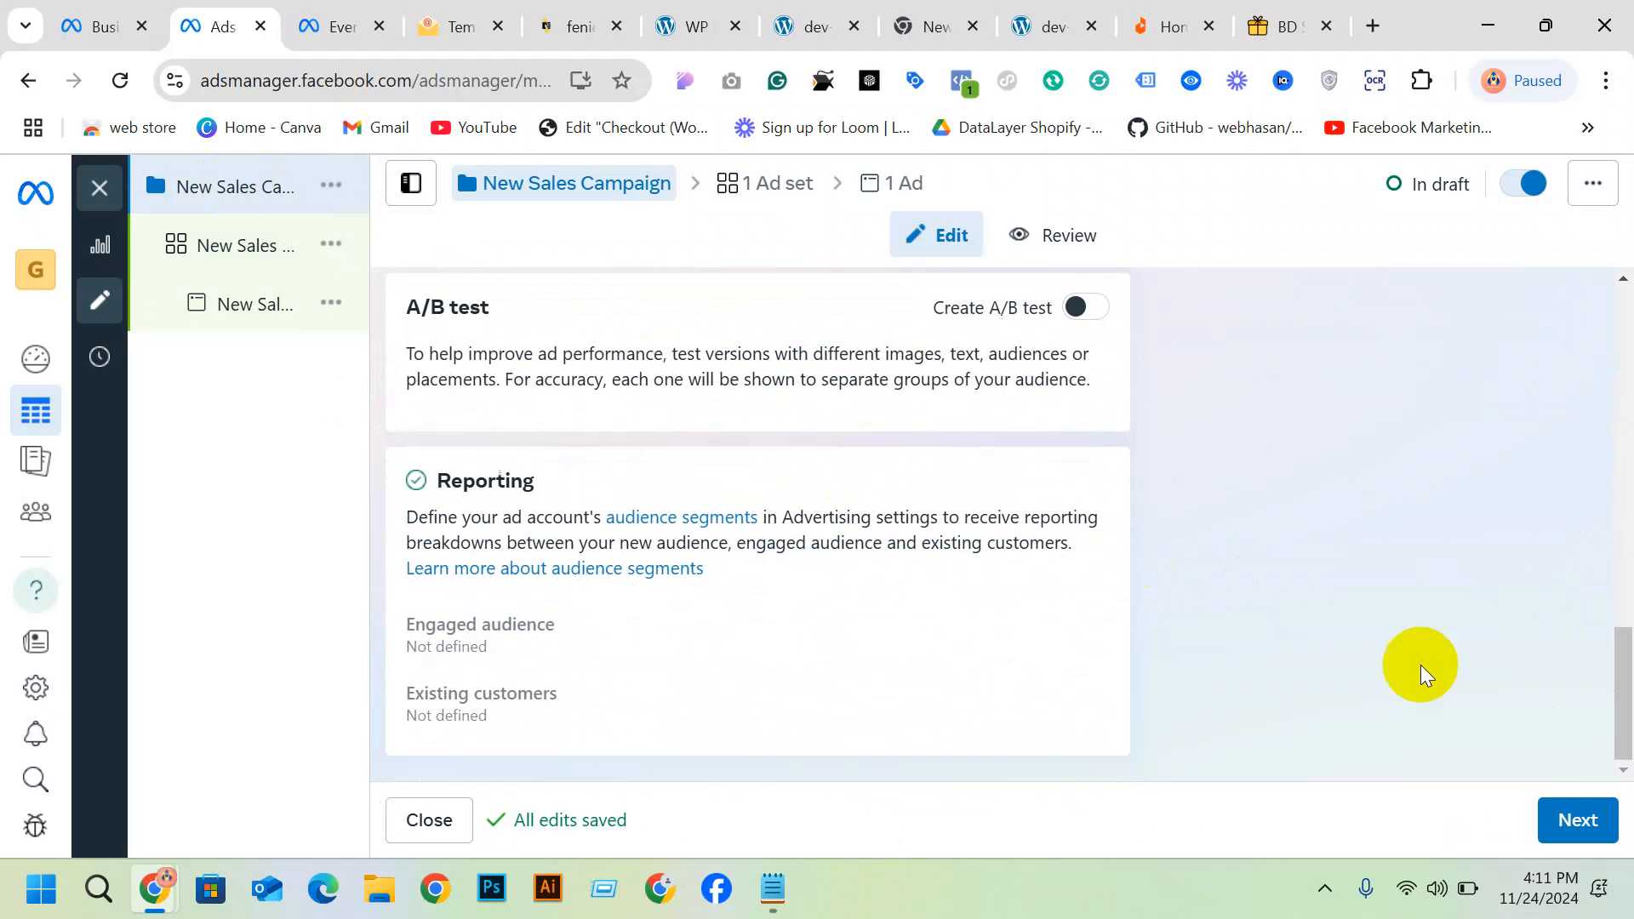
left_click(1587, 819)
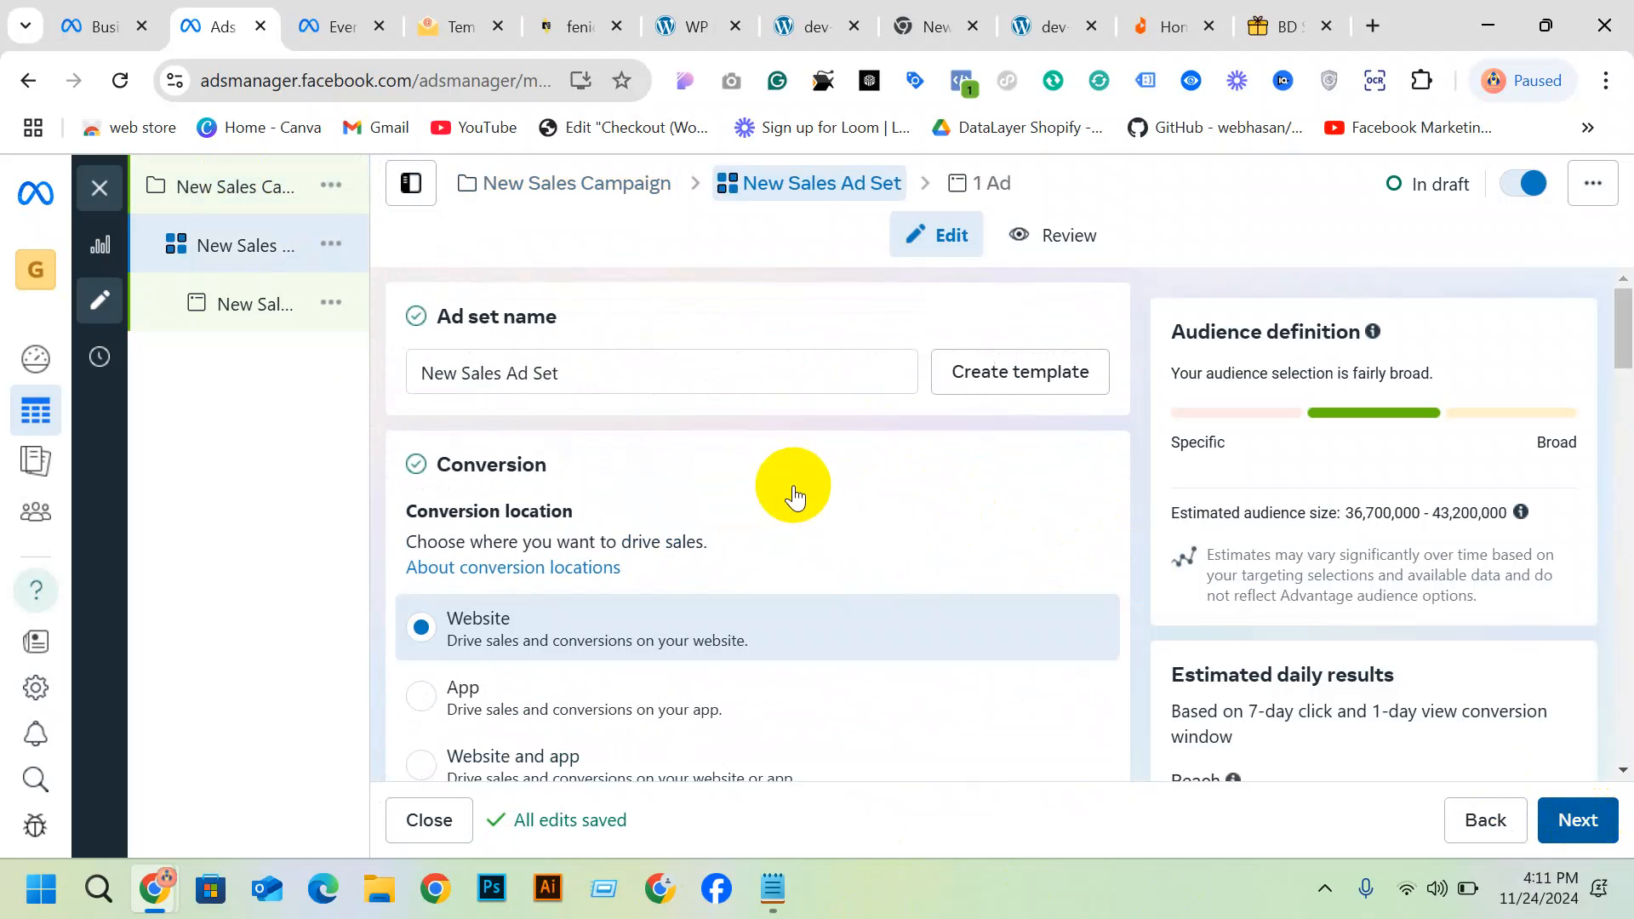
Change the ad set's daily budget from $20.00 to 1 USD
scroll(766, 442, "down", 3)
scroll(480, 393, "down", 6)
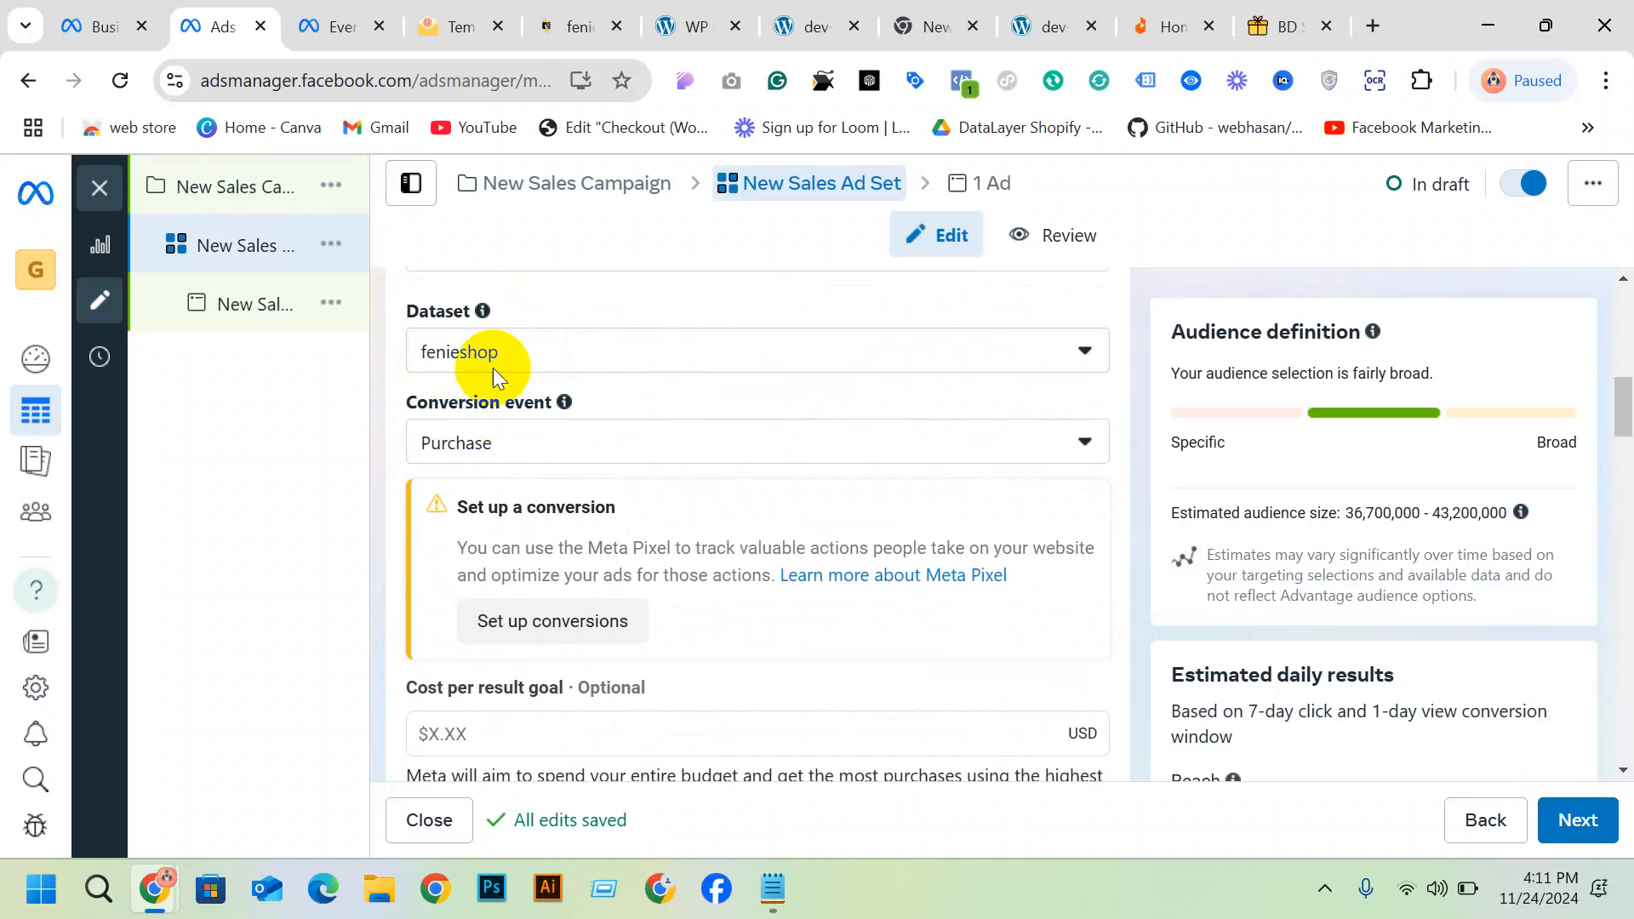
scroll(511, 383, "down", 4)
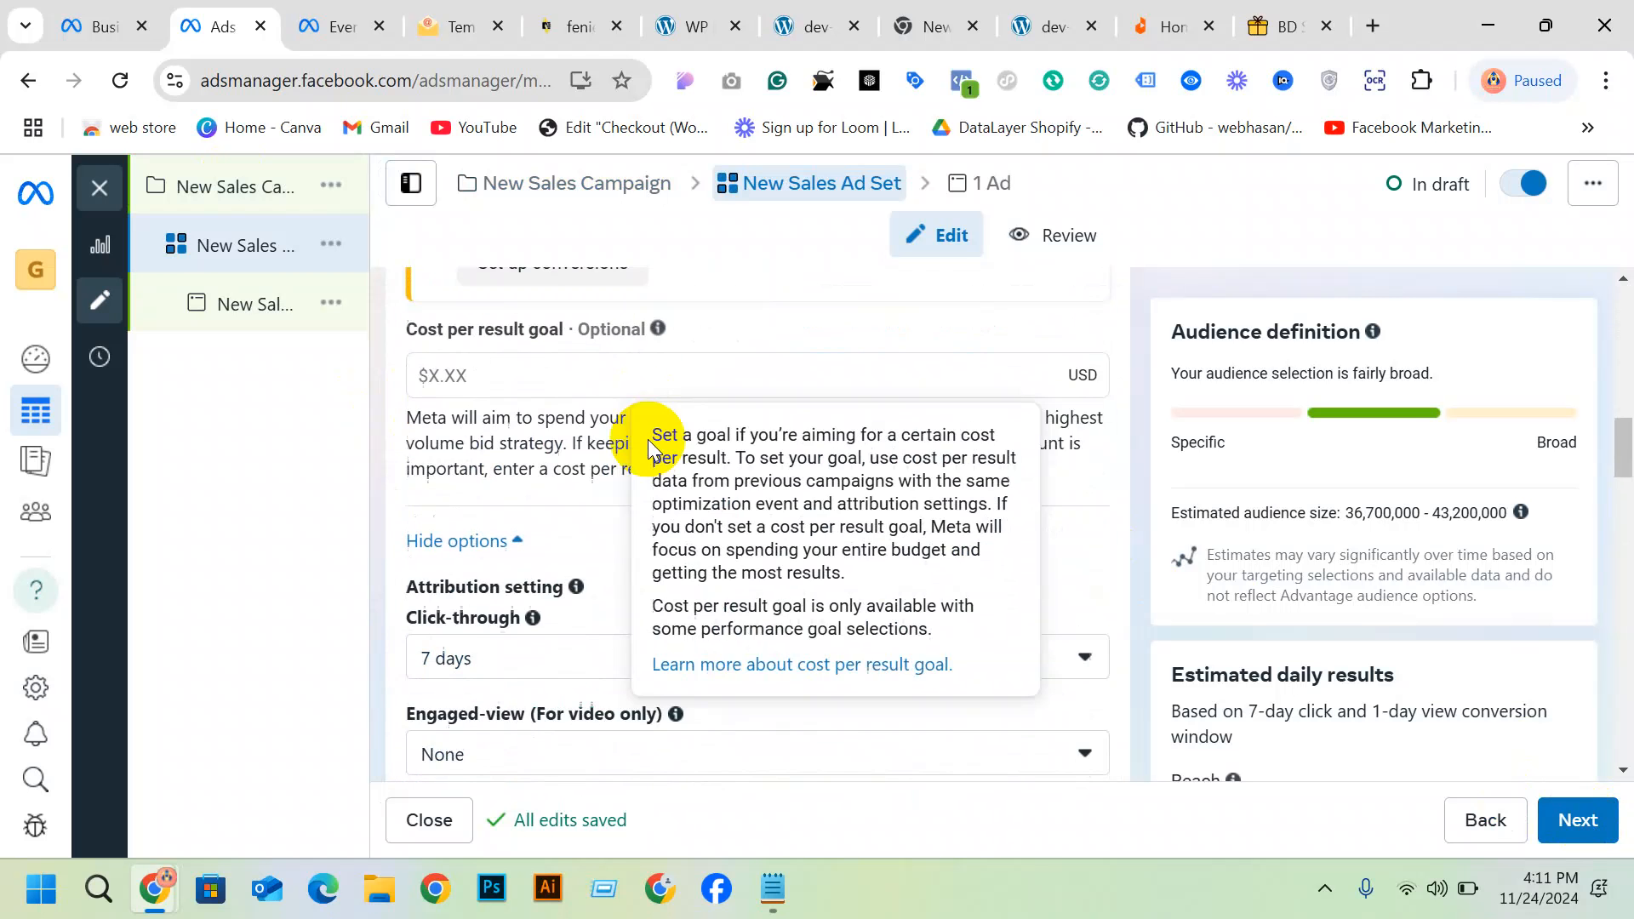
scroll(647, 439, "down", 3)
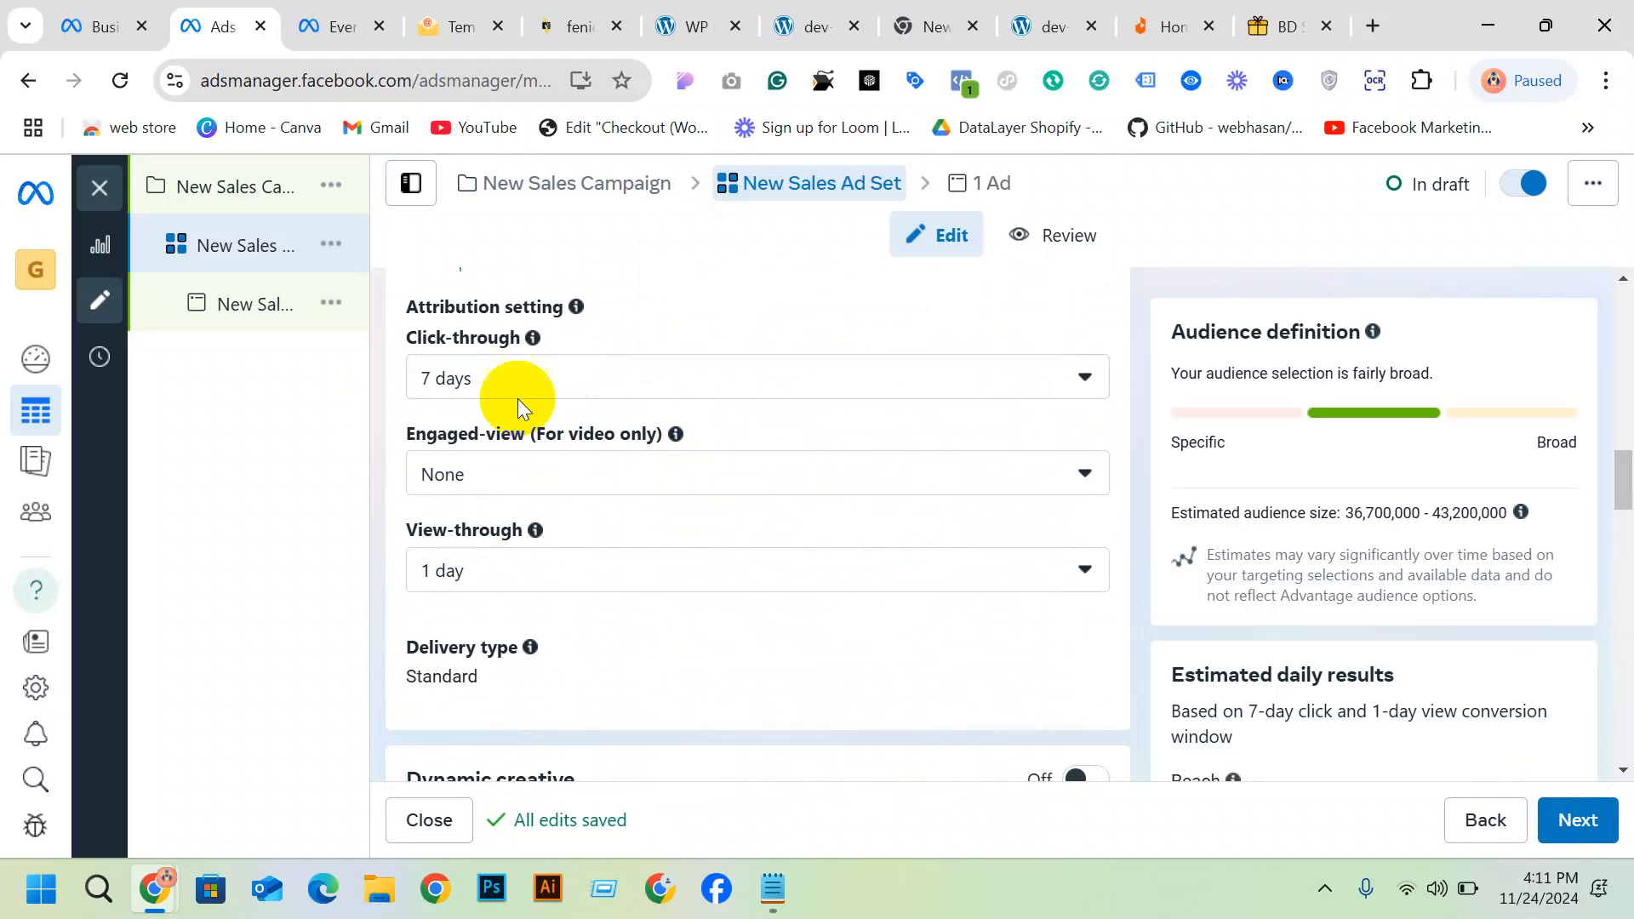
scroll(523, 404, "down", 4)
scroll(854, 376, "down", 3)
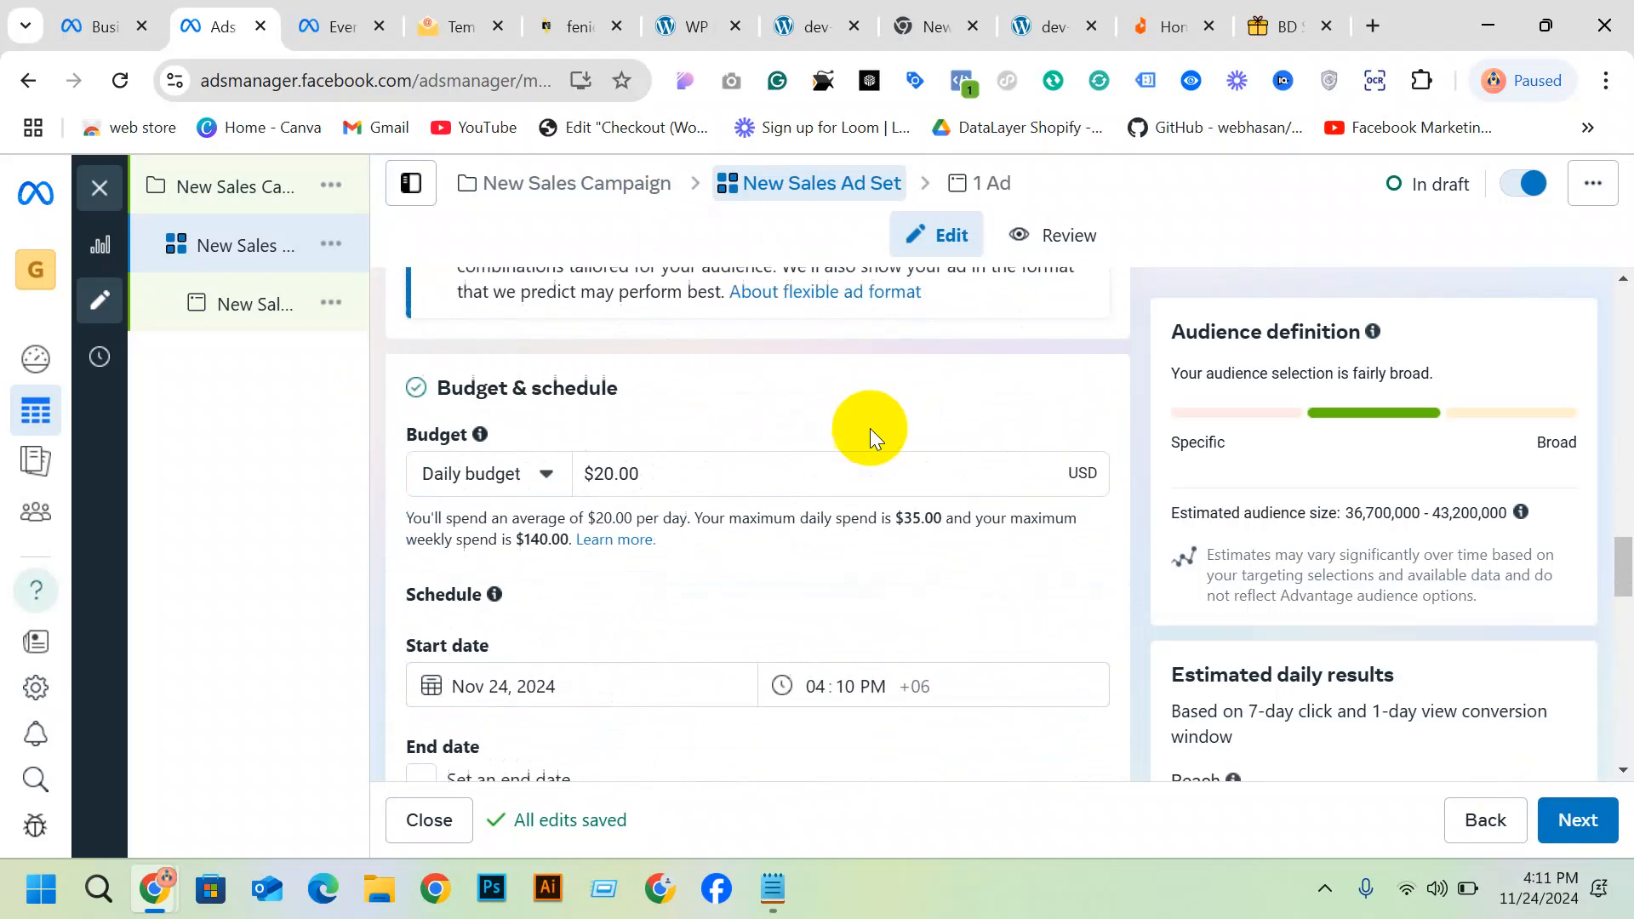
left_click_drag(668, 466, 514, 485)
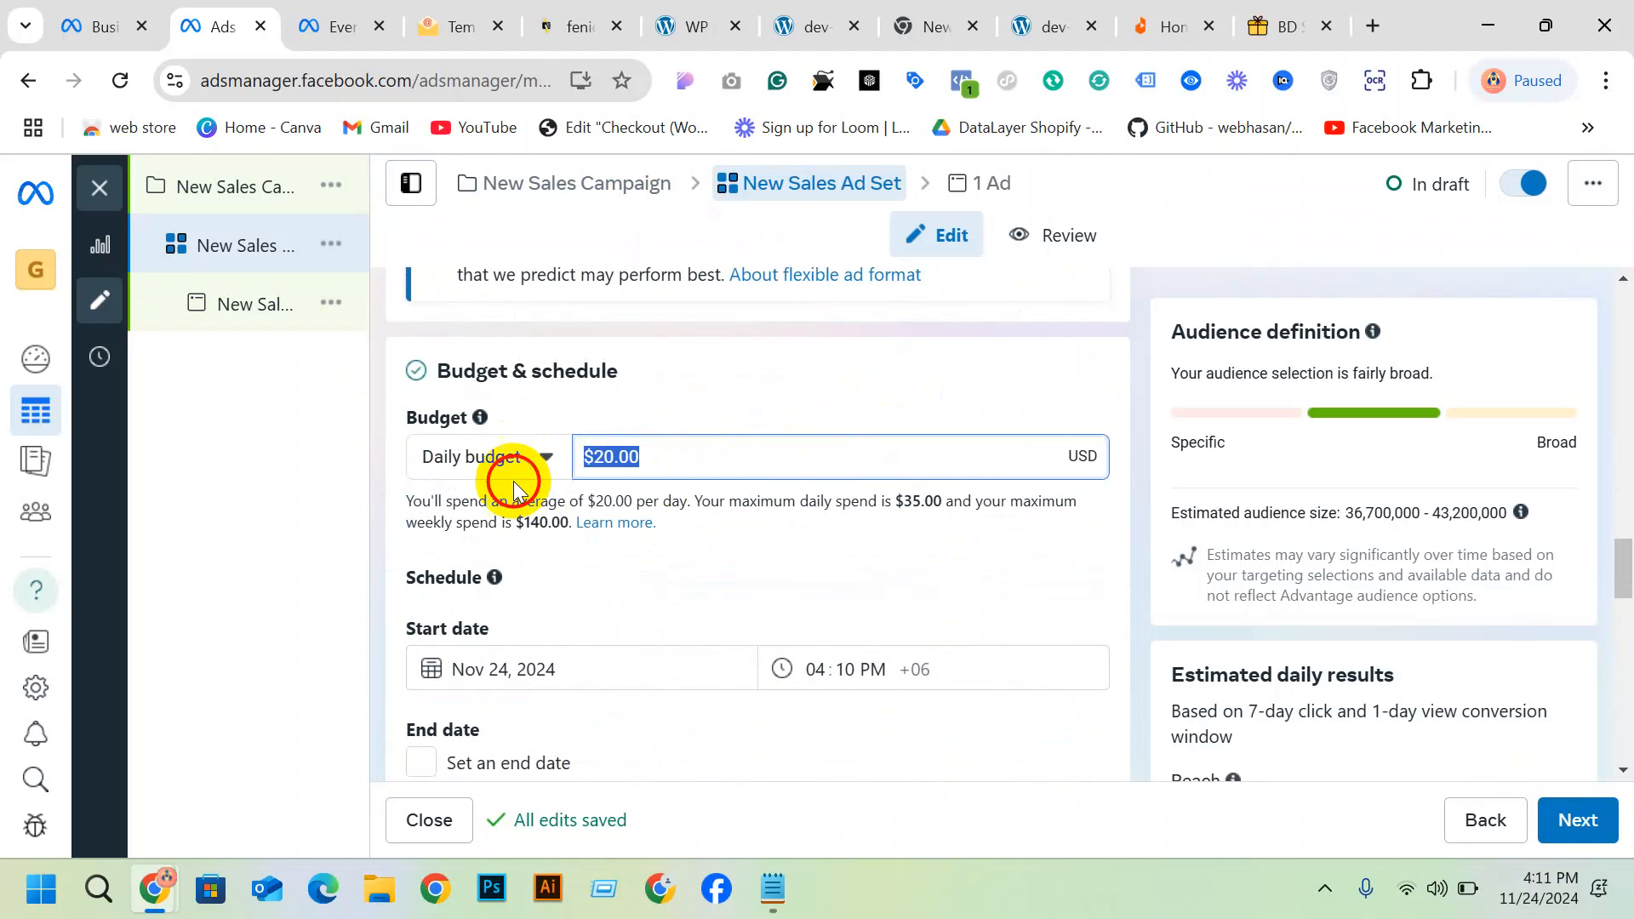
type("1")
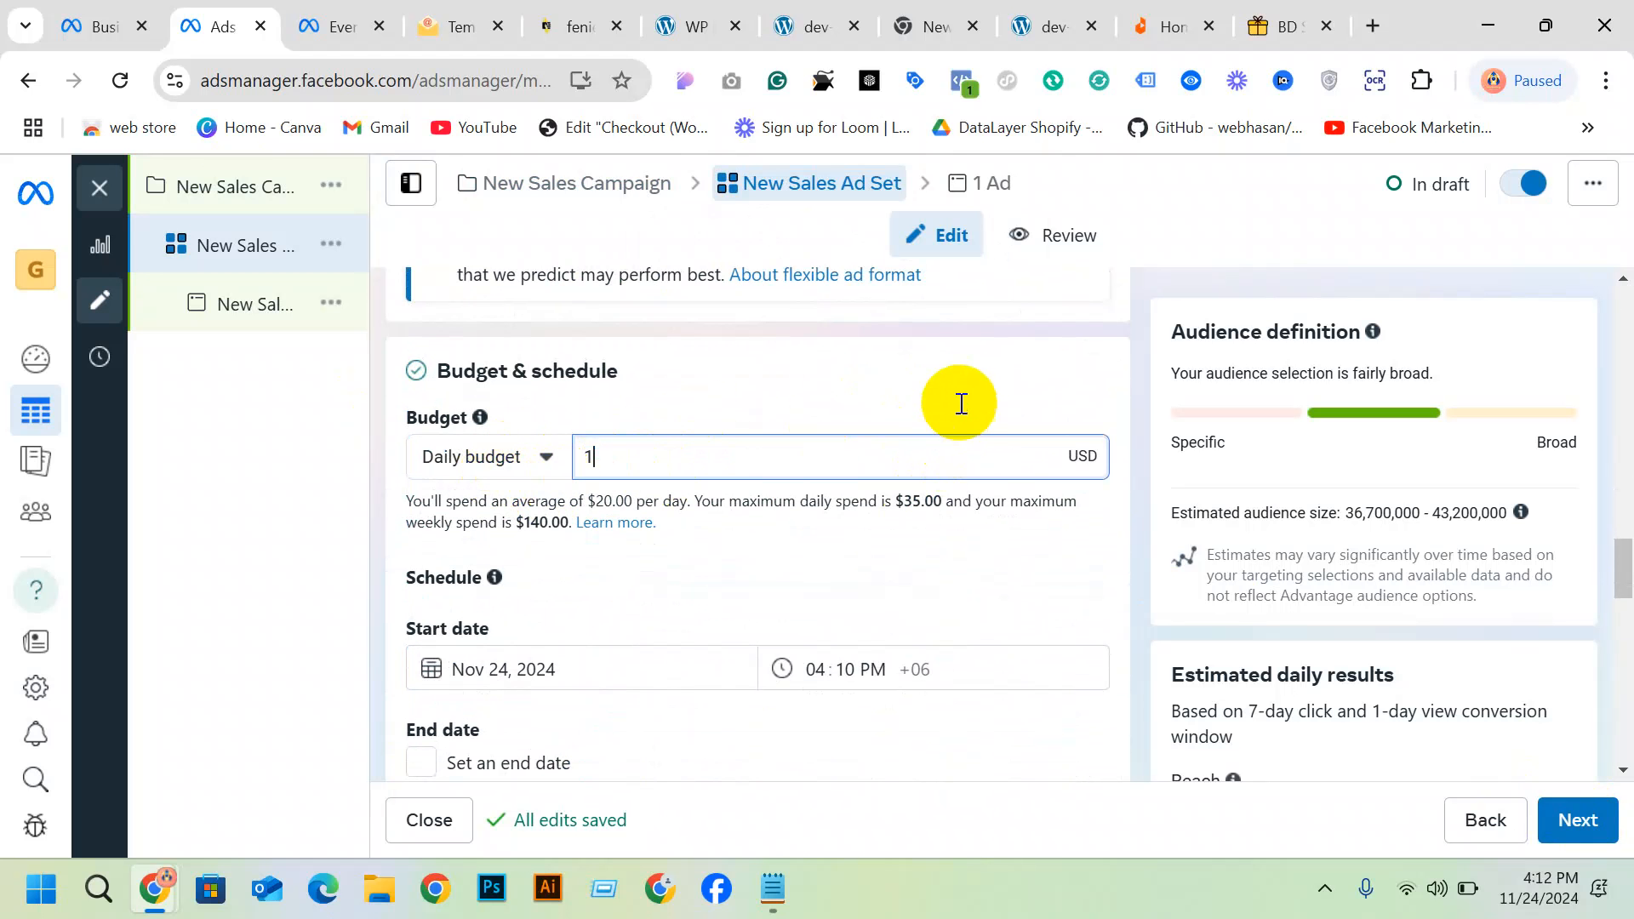
Expand the Locations targeting for editing, then switch to the store website
scroll(771, 375, "down", 3)
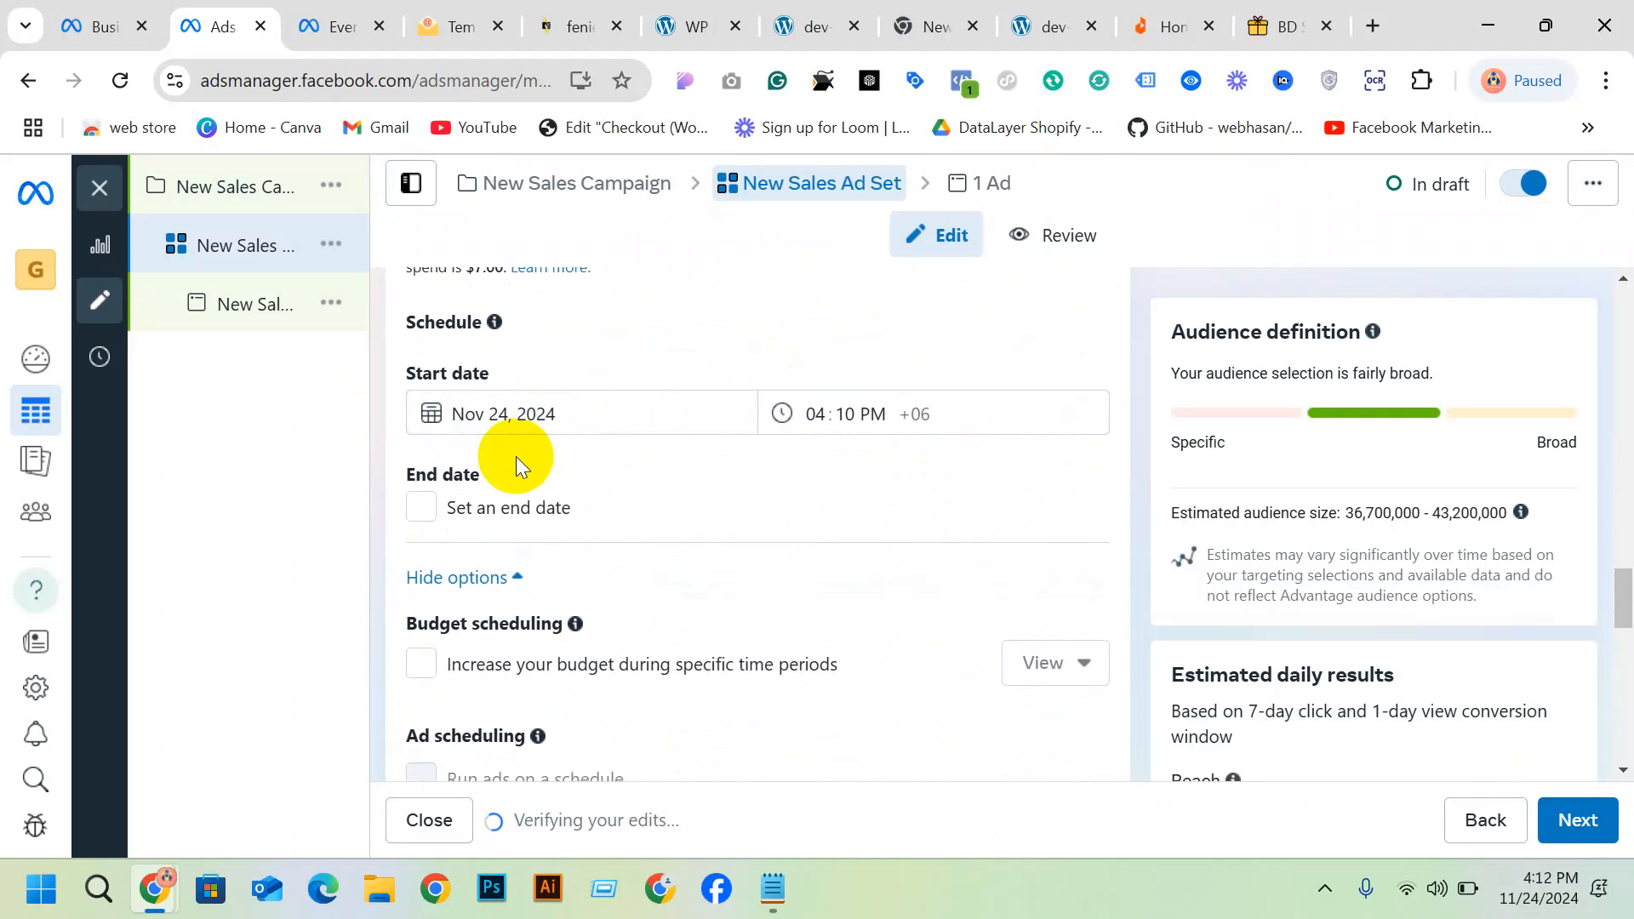
scroll(515, 457, "down", 3)
scroll(527, 493, "down", 6)
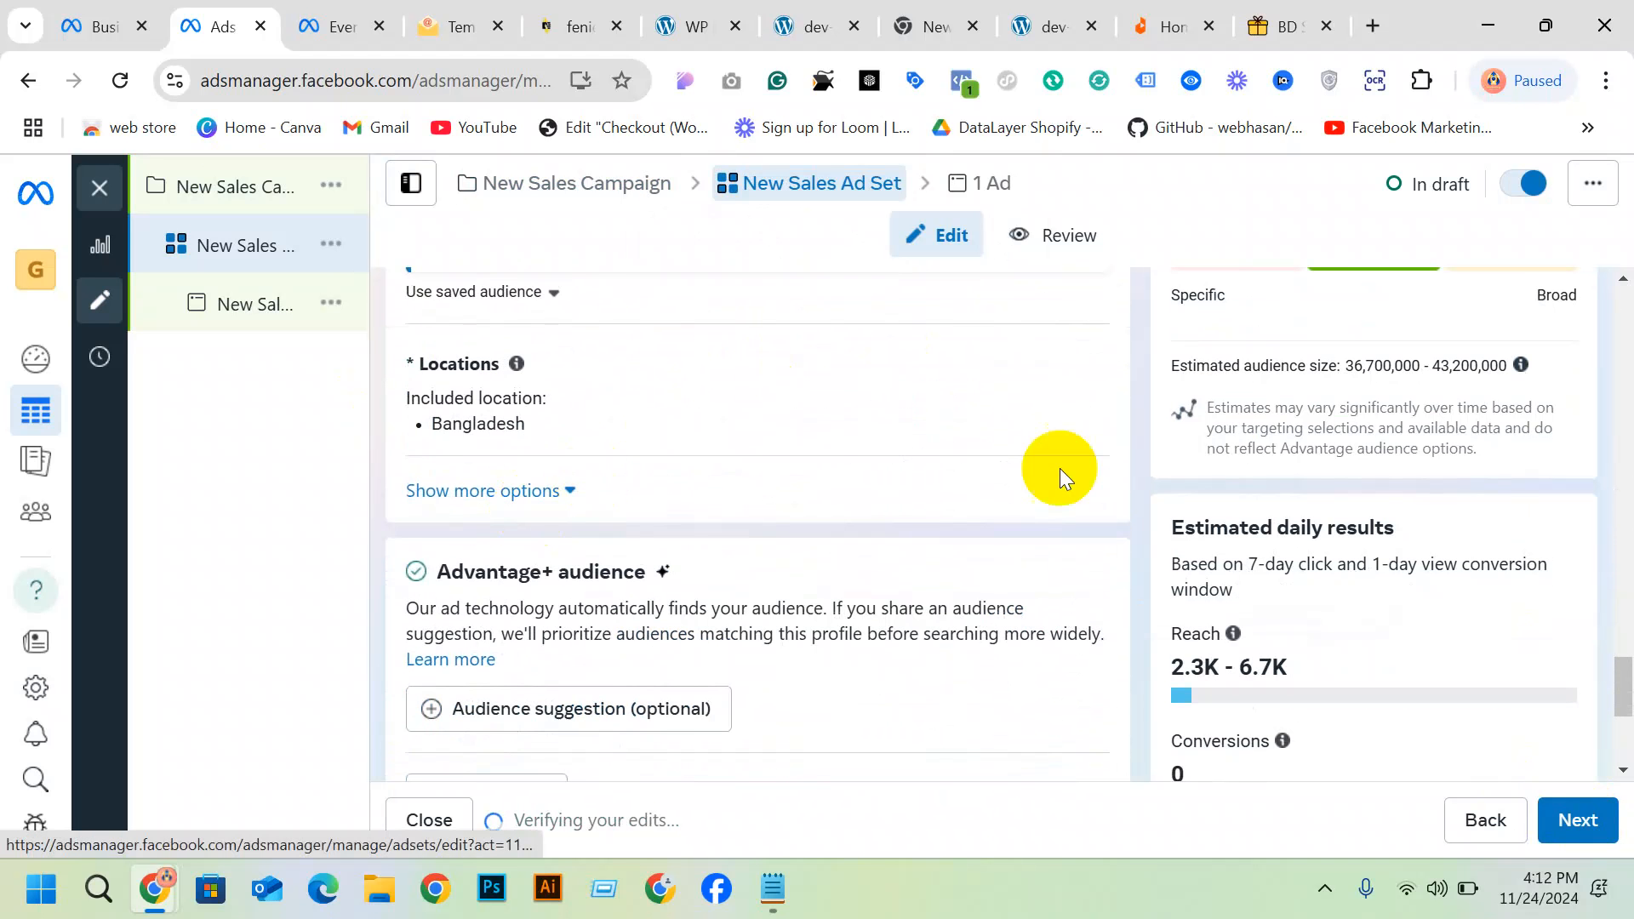
left_click(1080, 371)
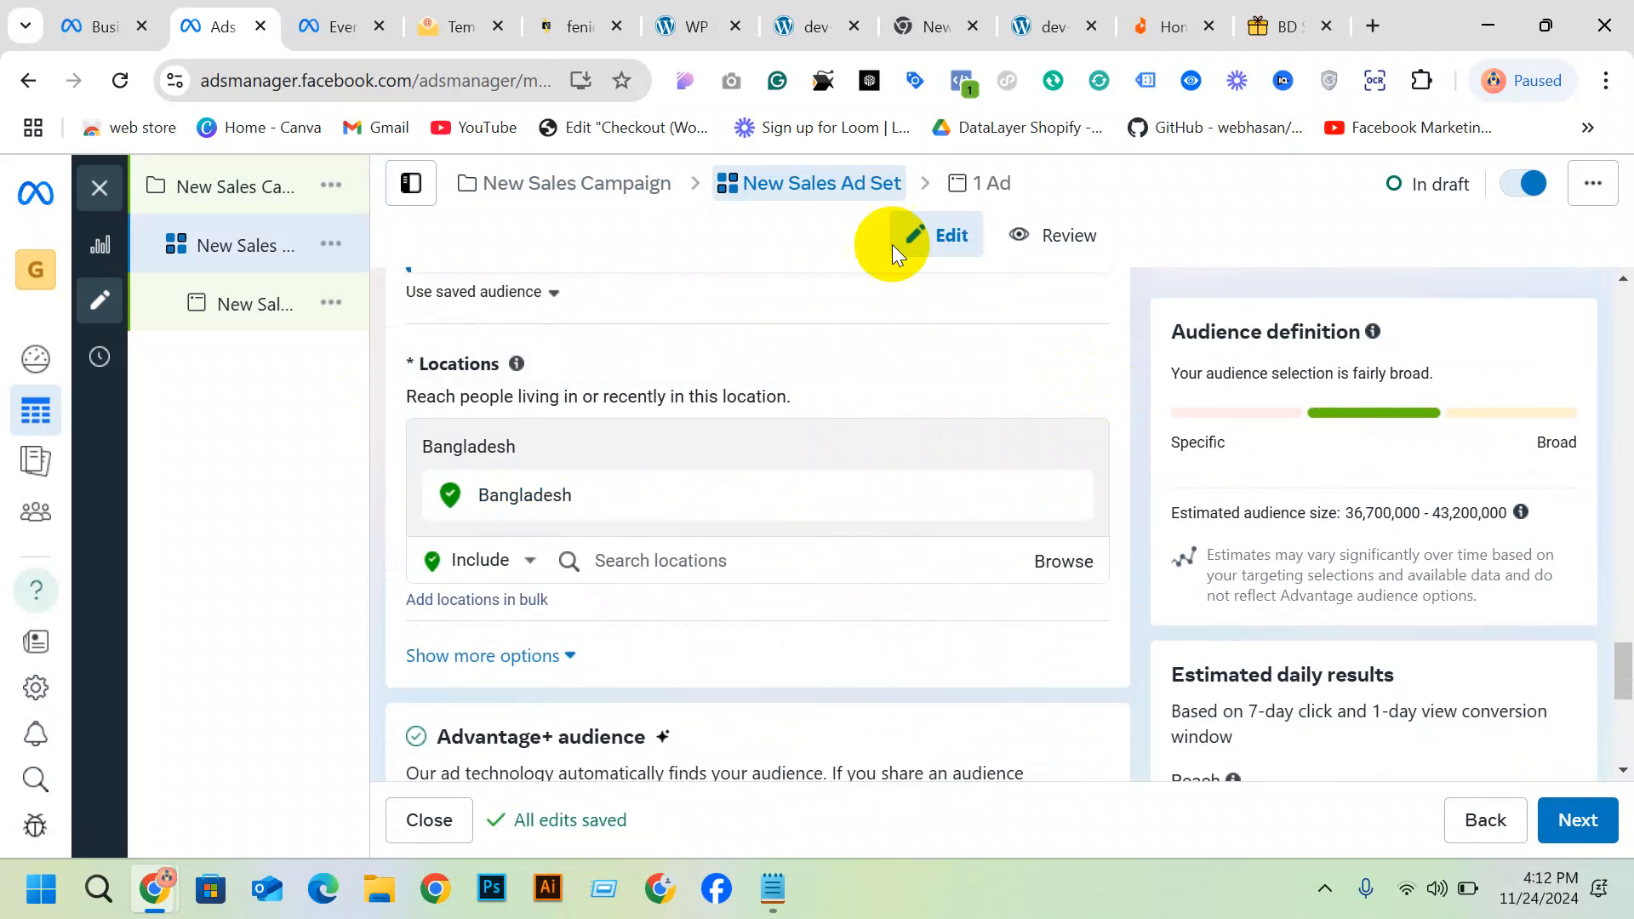
left_click(934, 27)
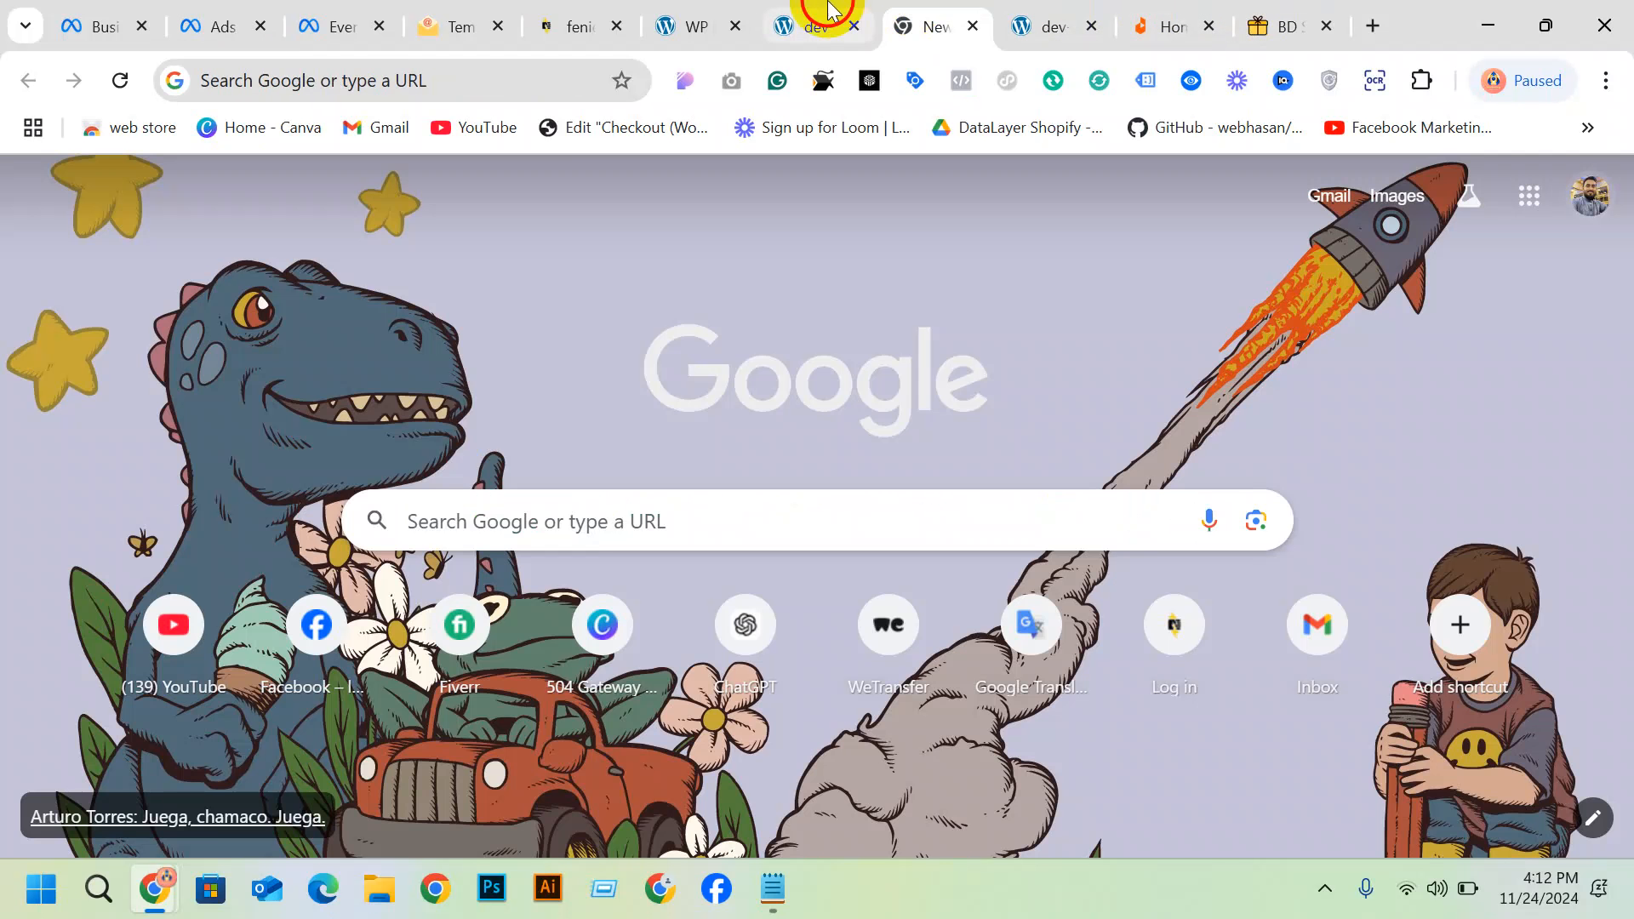
left_click(808, 26)
scroll(1277, 499, "down", 15)
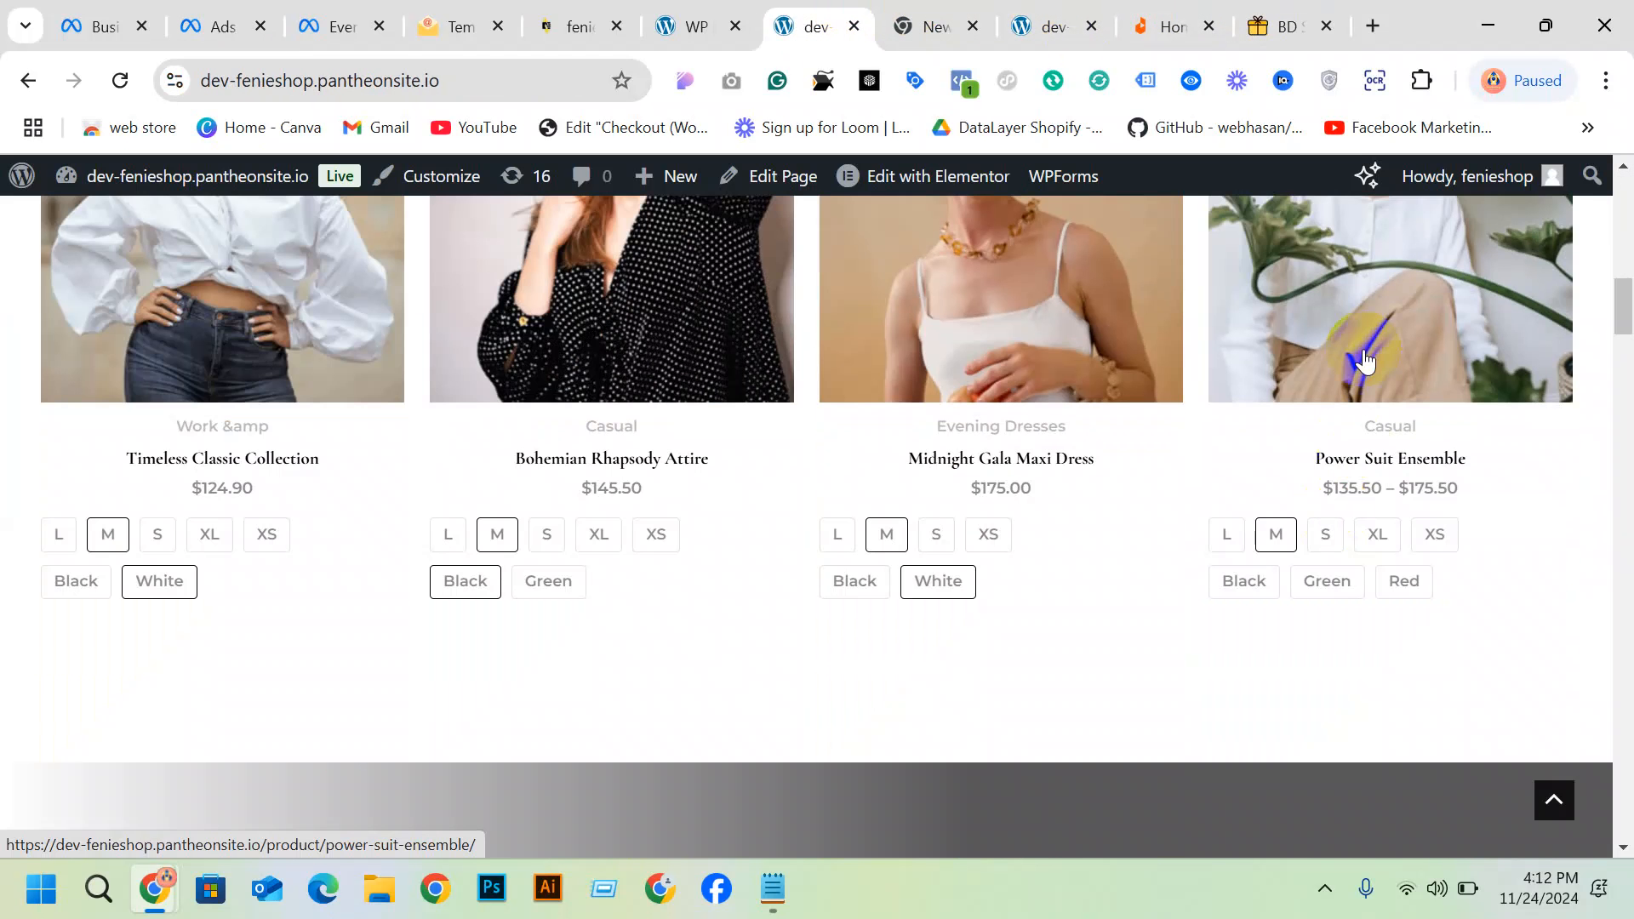
left_click(1364, 344)
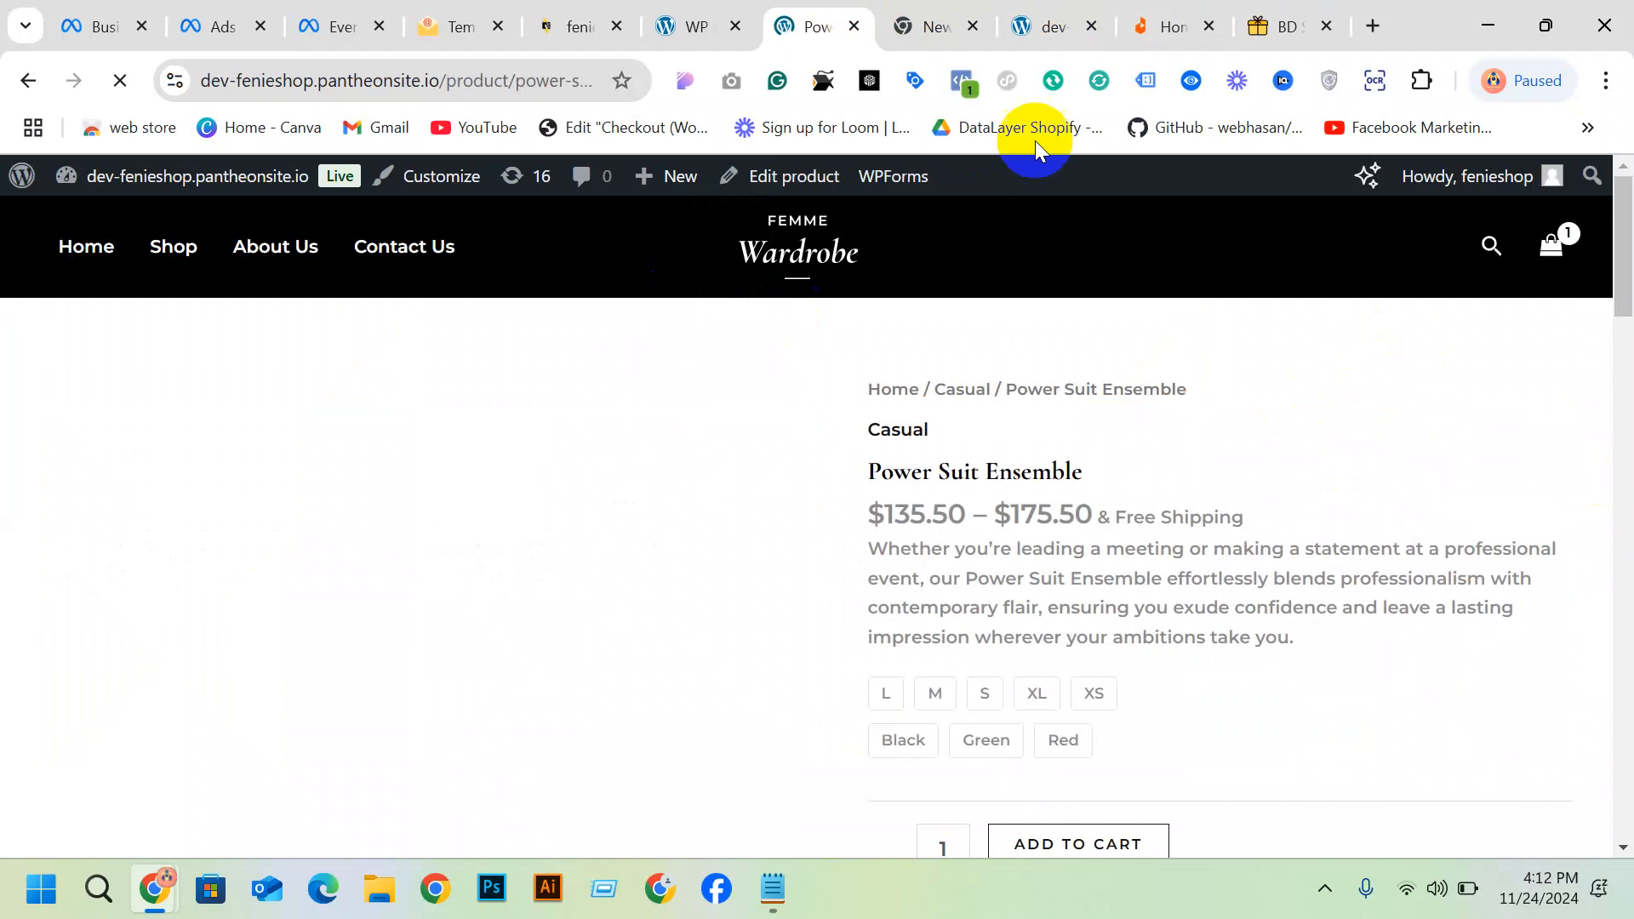
scroll(1013, 331, "down", 2)
scroll(596, 443, "up", 2)
scroll(492, 497, "down", 2)
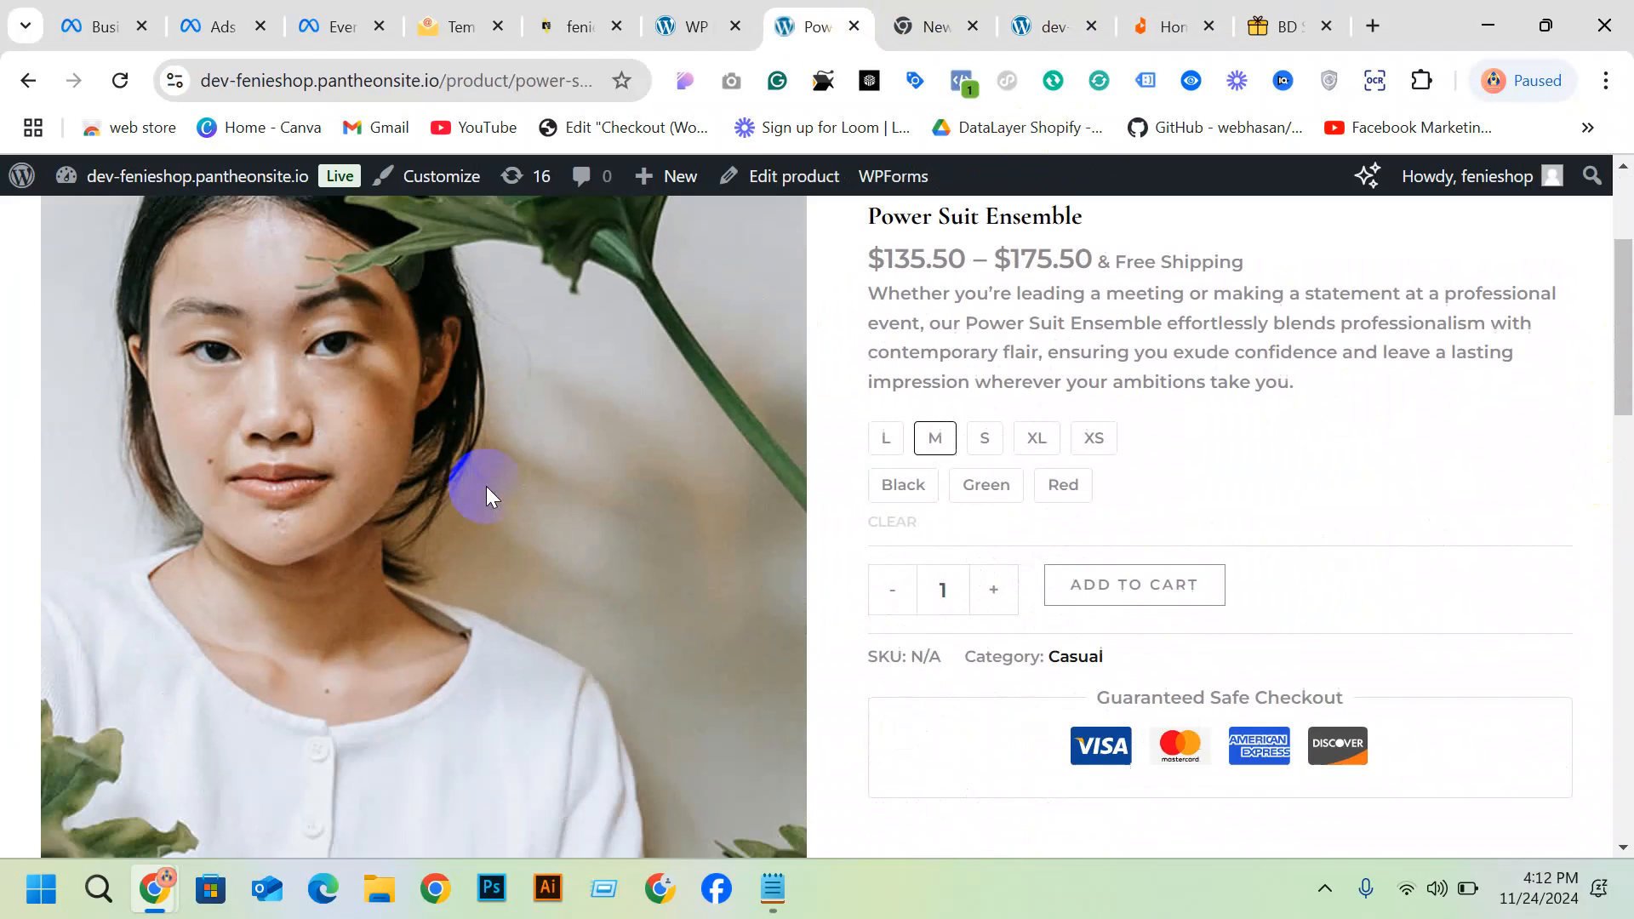
scroll(1223, 360, "up", 2)
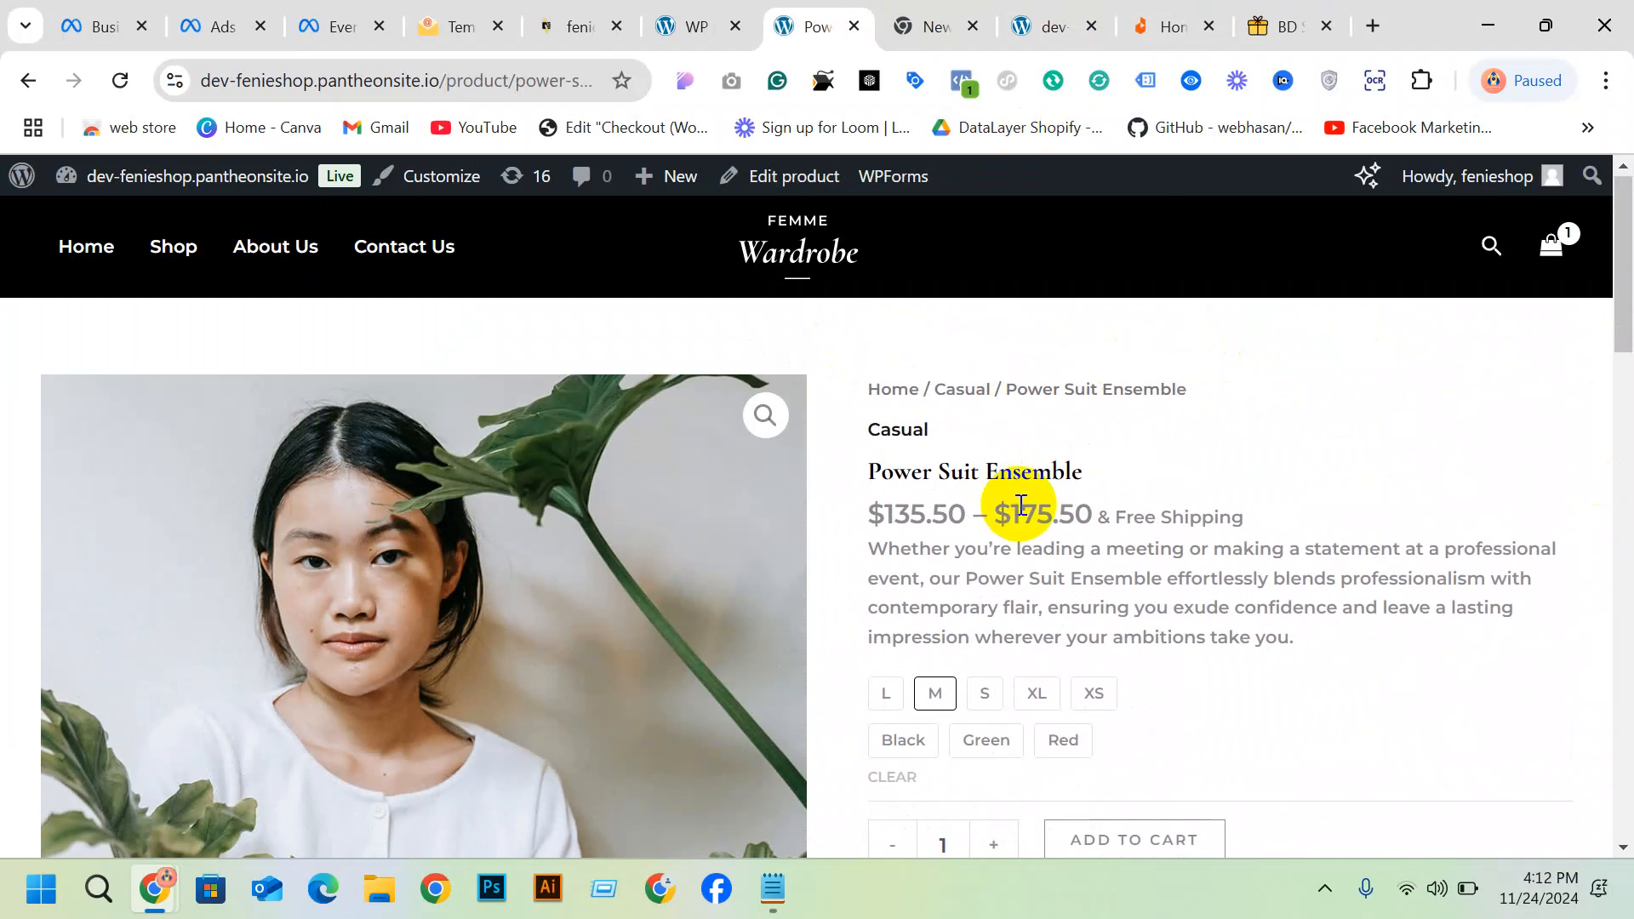
left_click(217, 12)
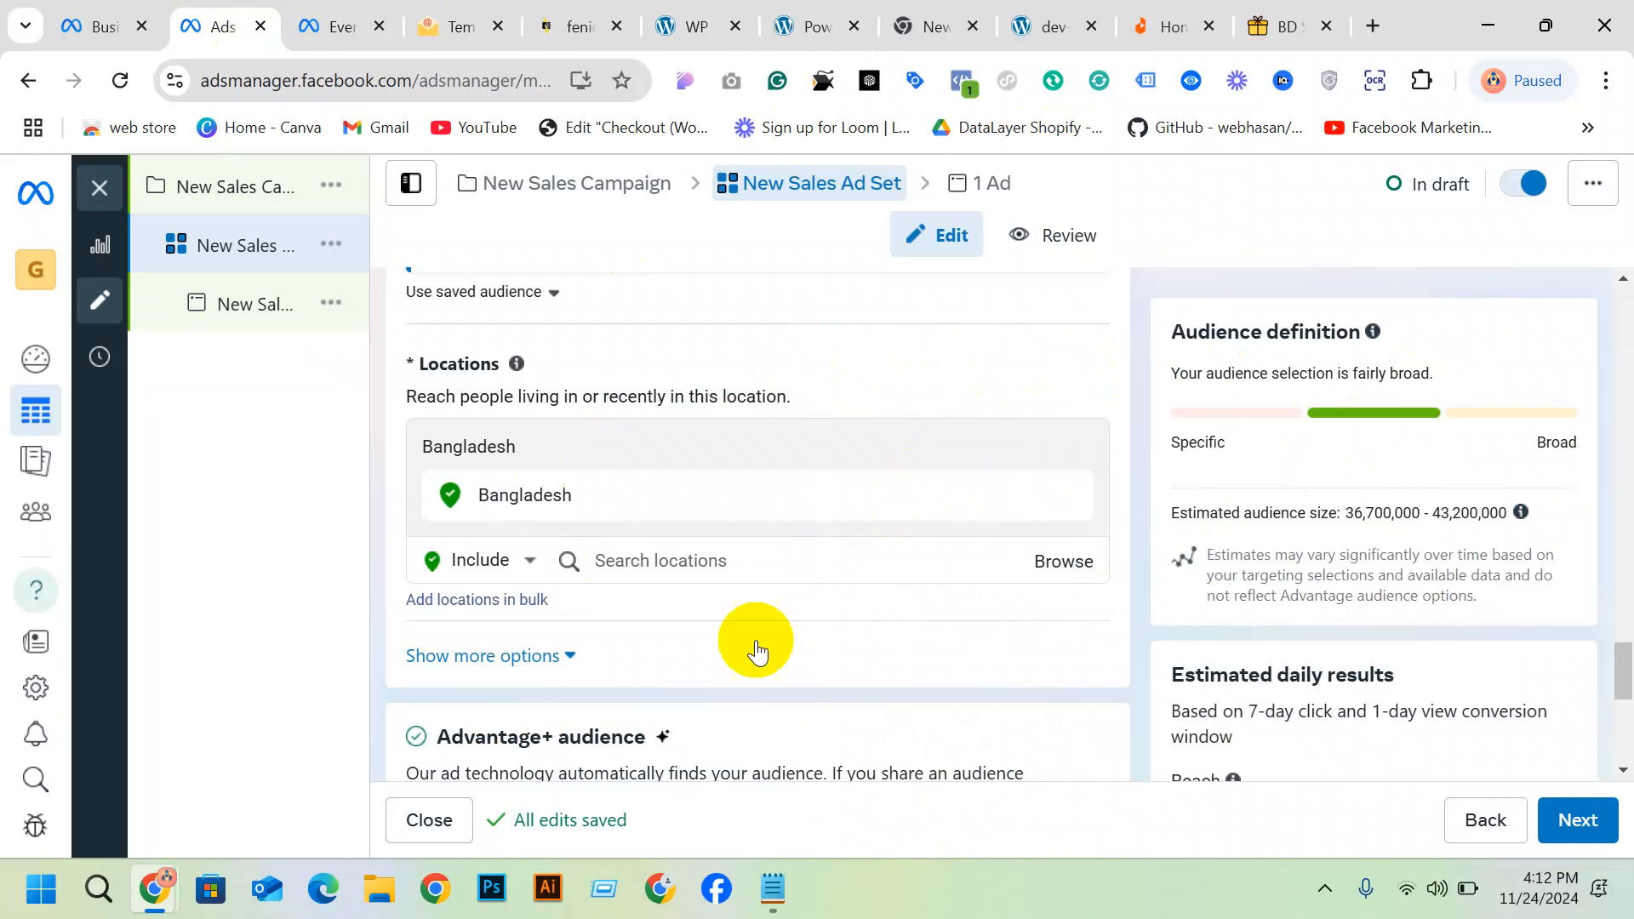
Add an audience suggestion with targeting details to the ad set
scroll(756, 652, "down", 3)
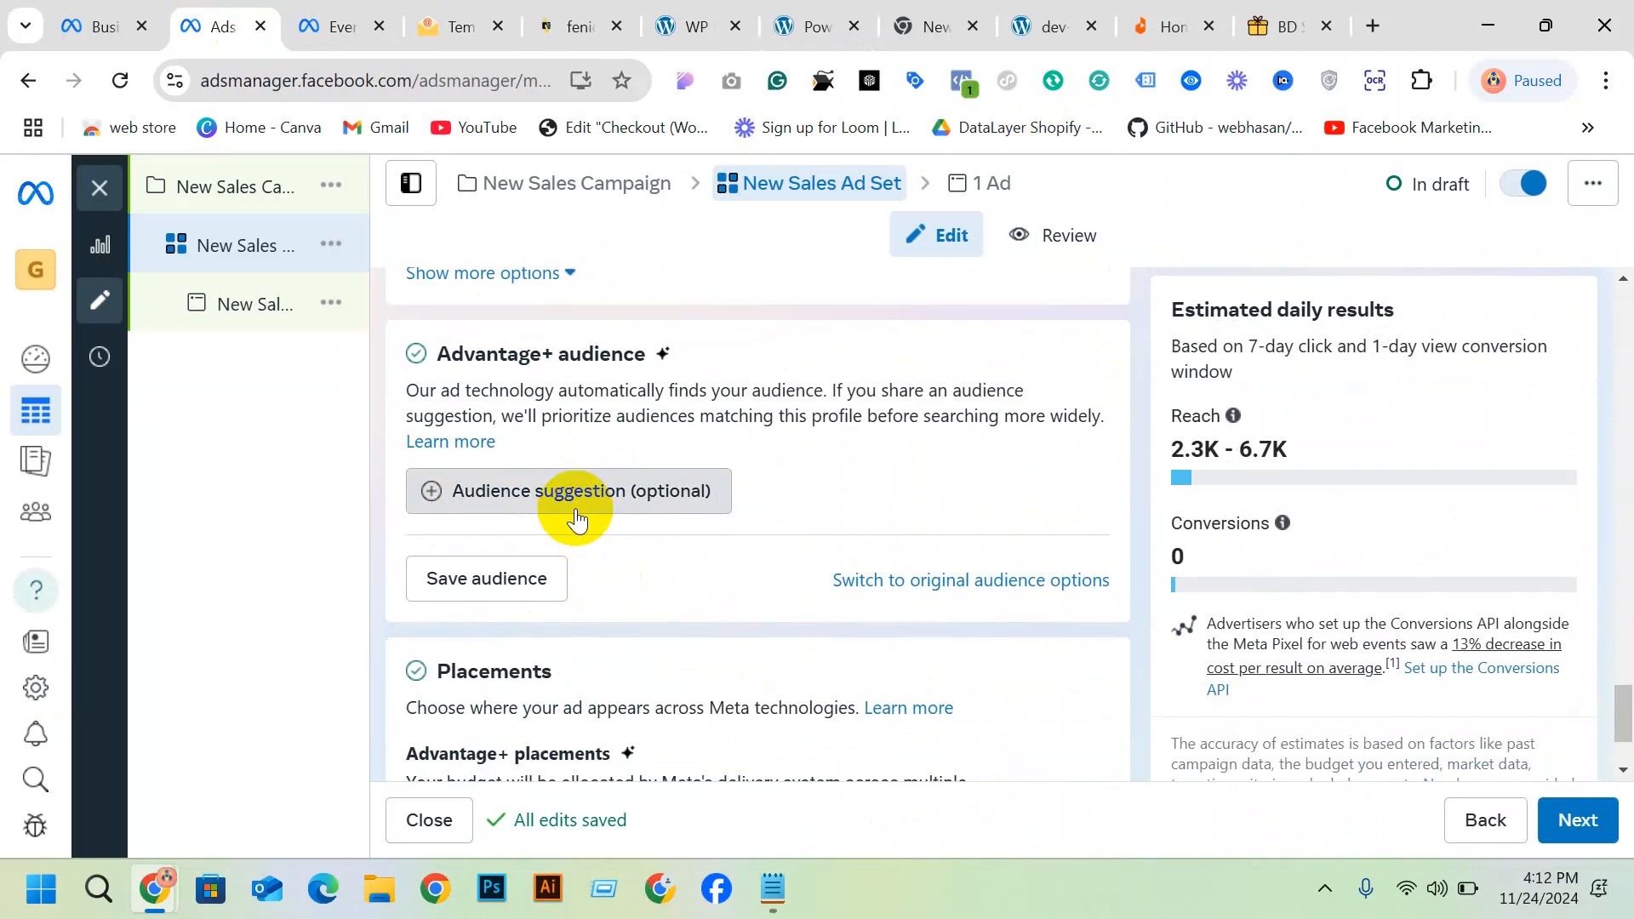
left_click(576, 492)
scroll(726, 489, "down", 4)
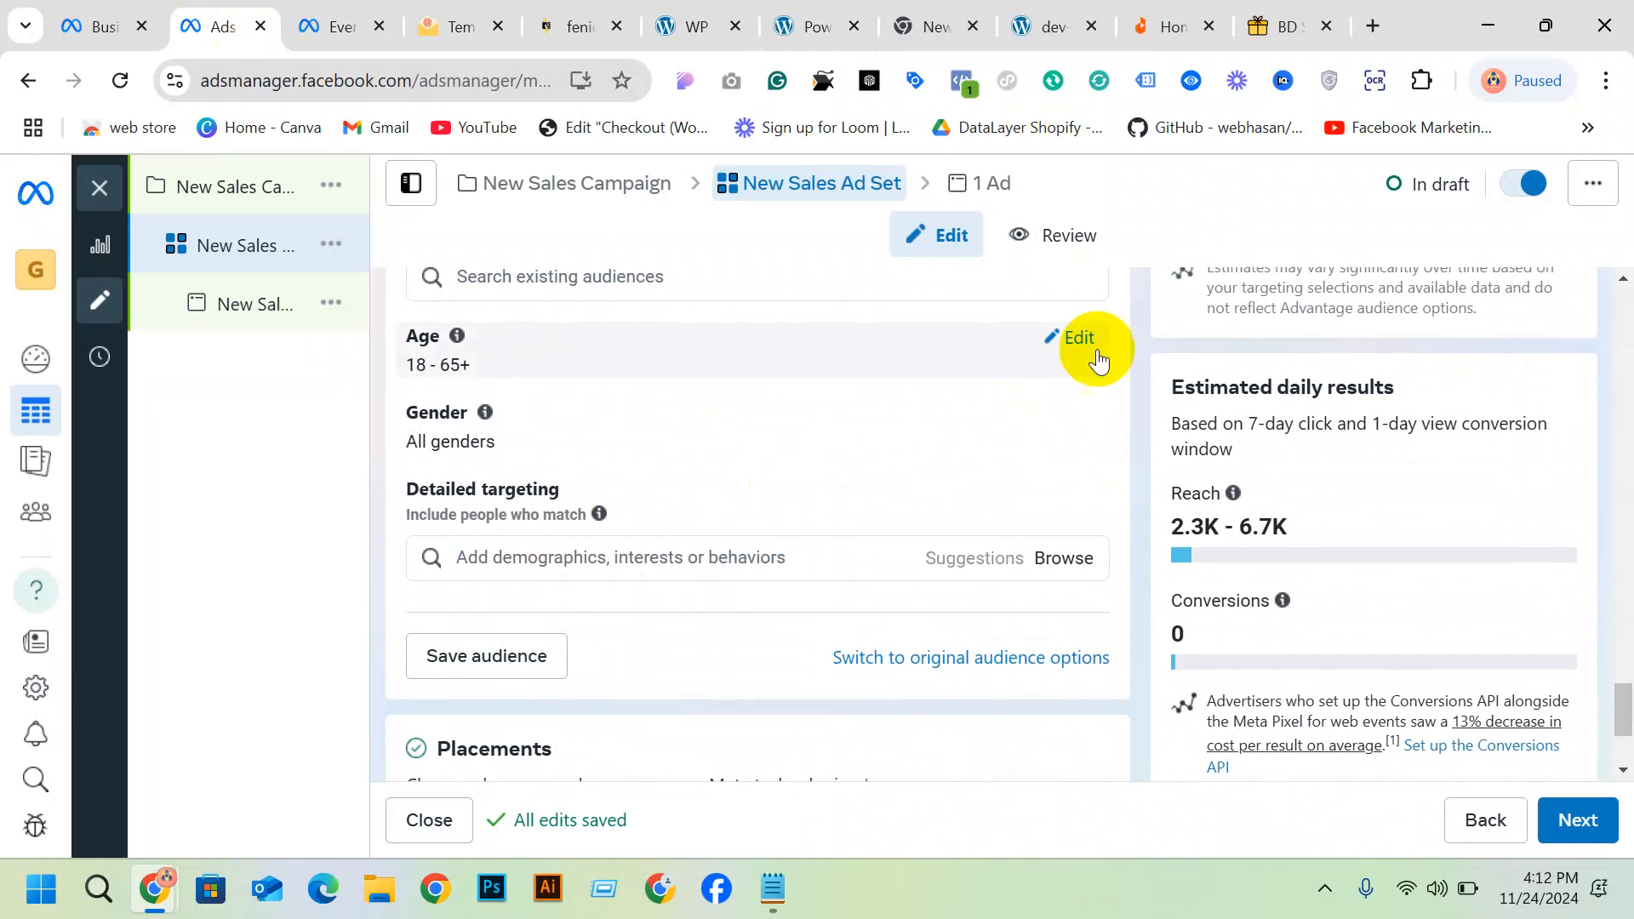
Limit the audience to women aged 22 to 40, then go to the WordPress site
left_click(1078, 339)
left_click(468, 380)
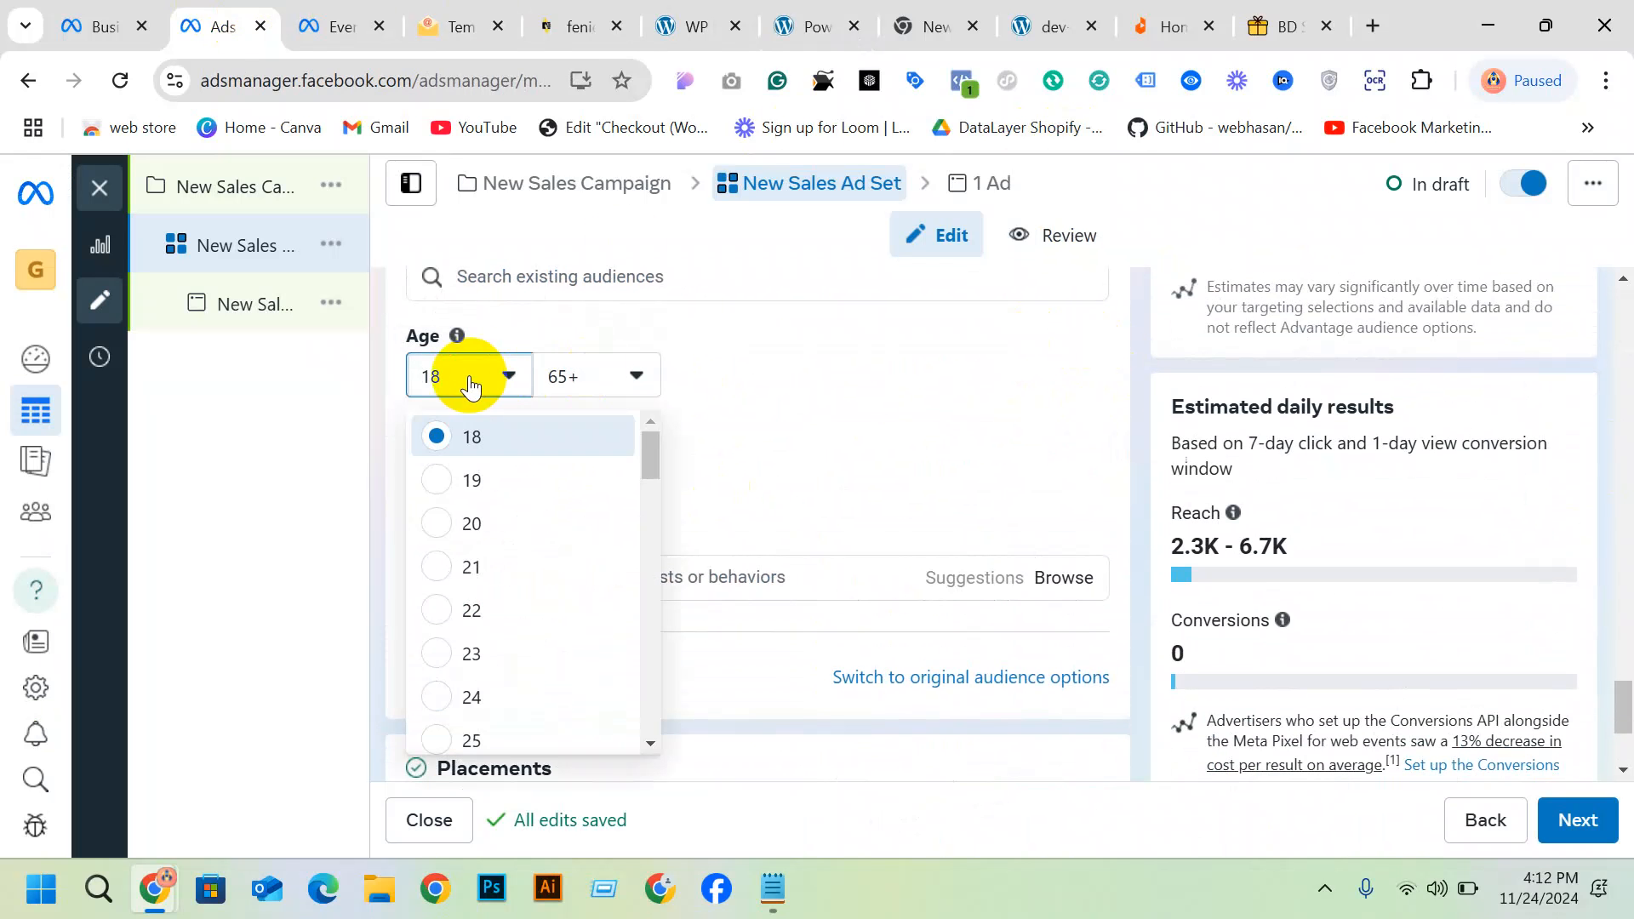
left_click(468, 385)
left_click(464, 375)
scroll(474, 511, "down", 2)
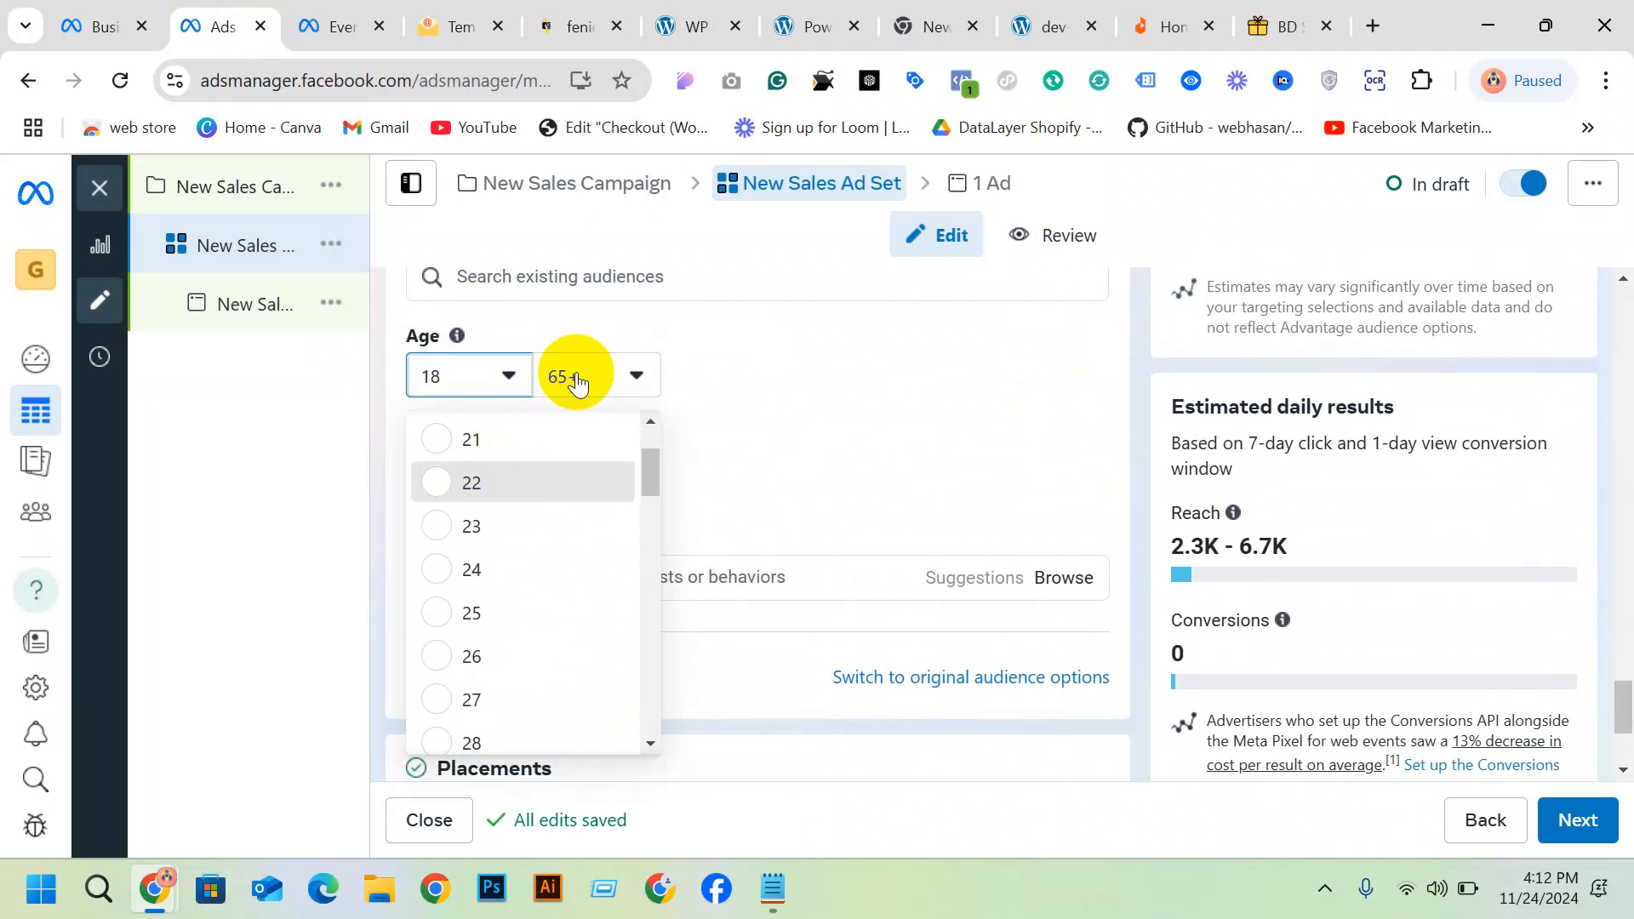
left_click(632, 376)
scroll(698, 536, "up", 4)
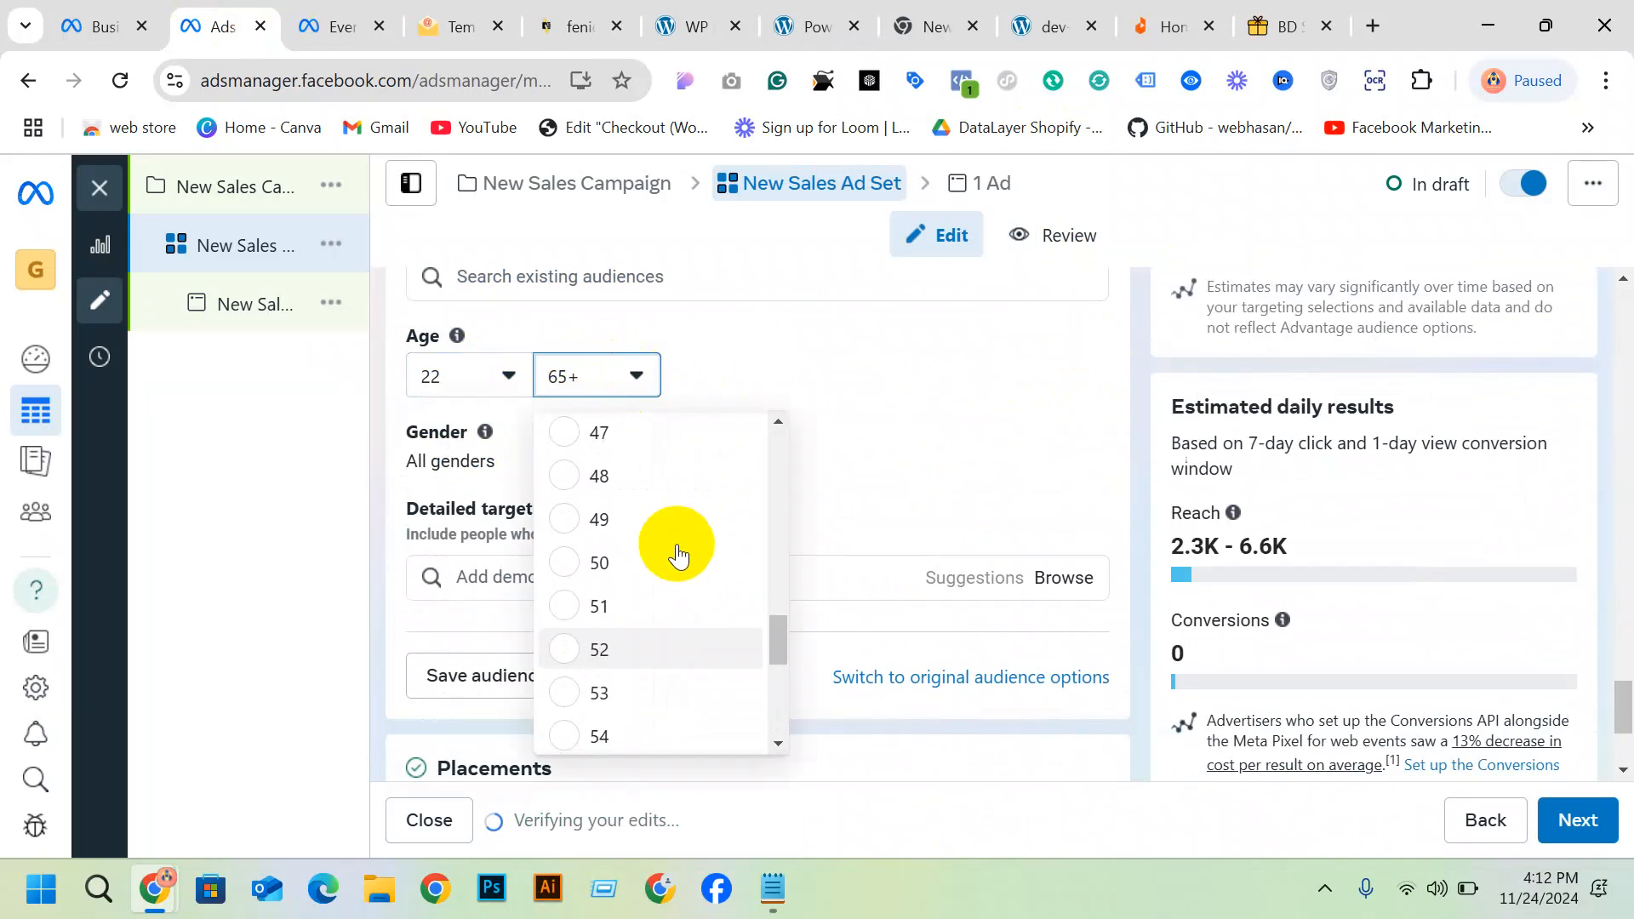
scroll(668, 544, "up", 4)
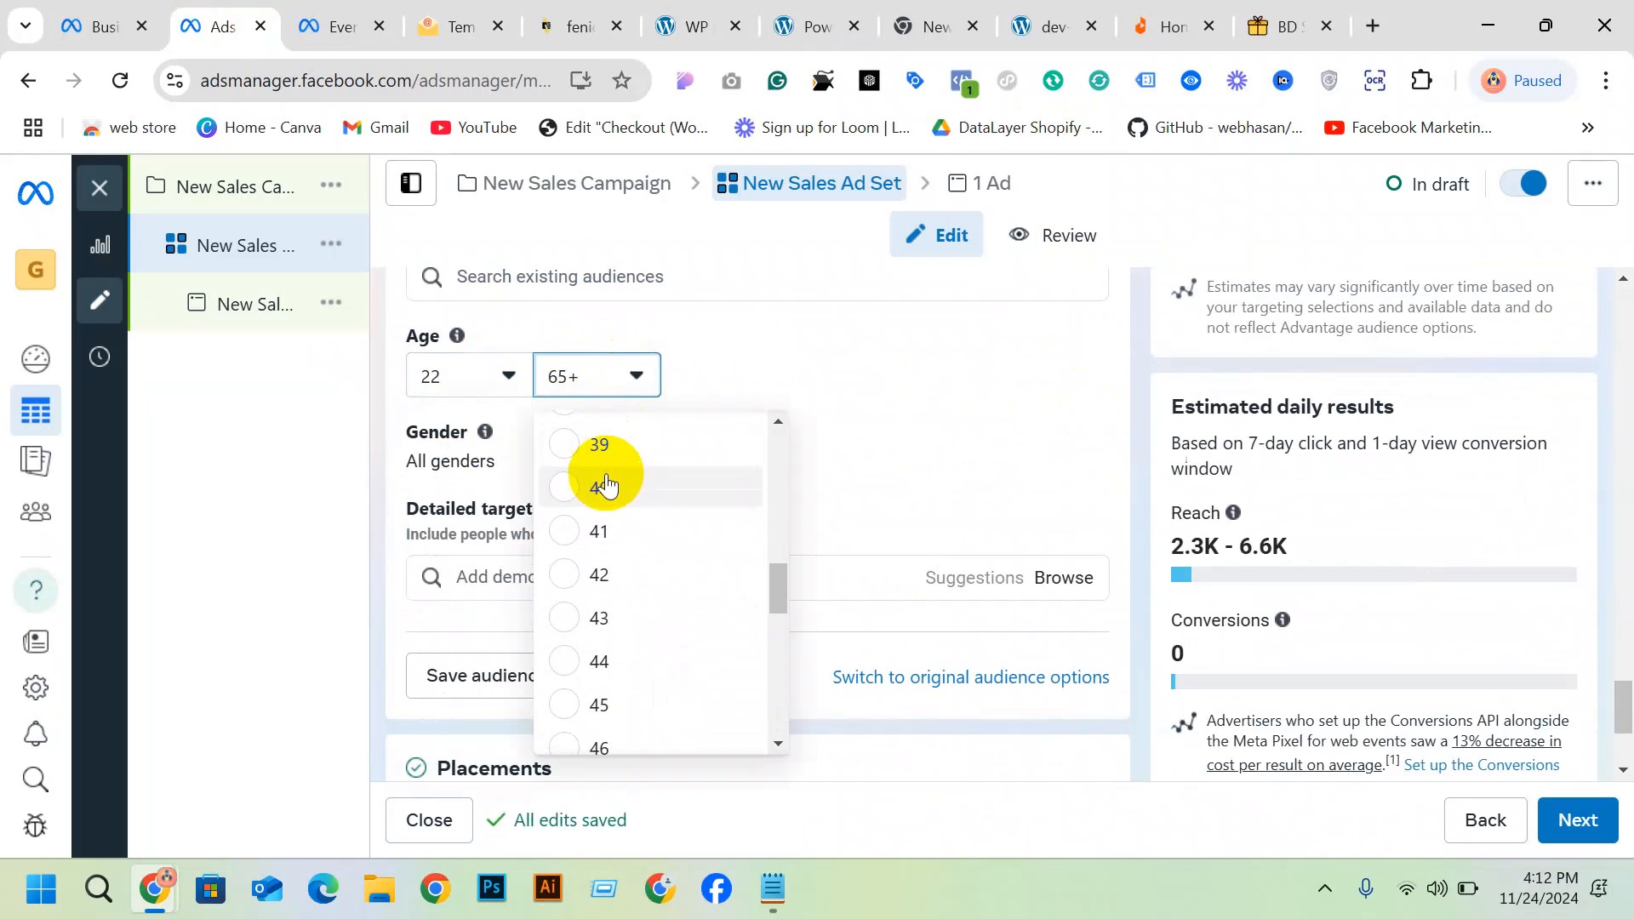
left_click(601, 488)
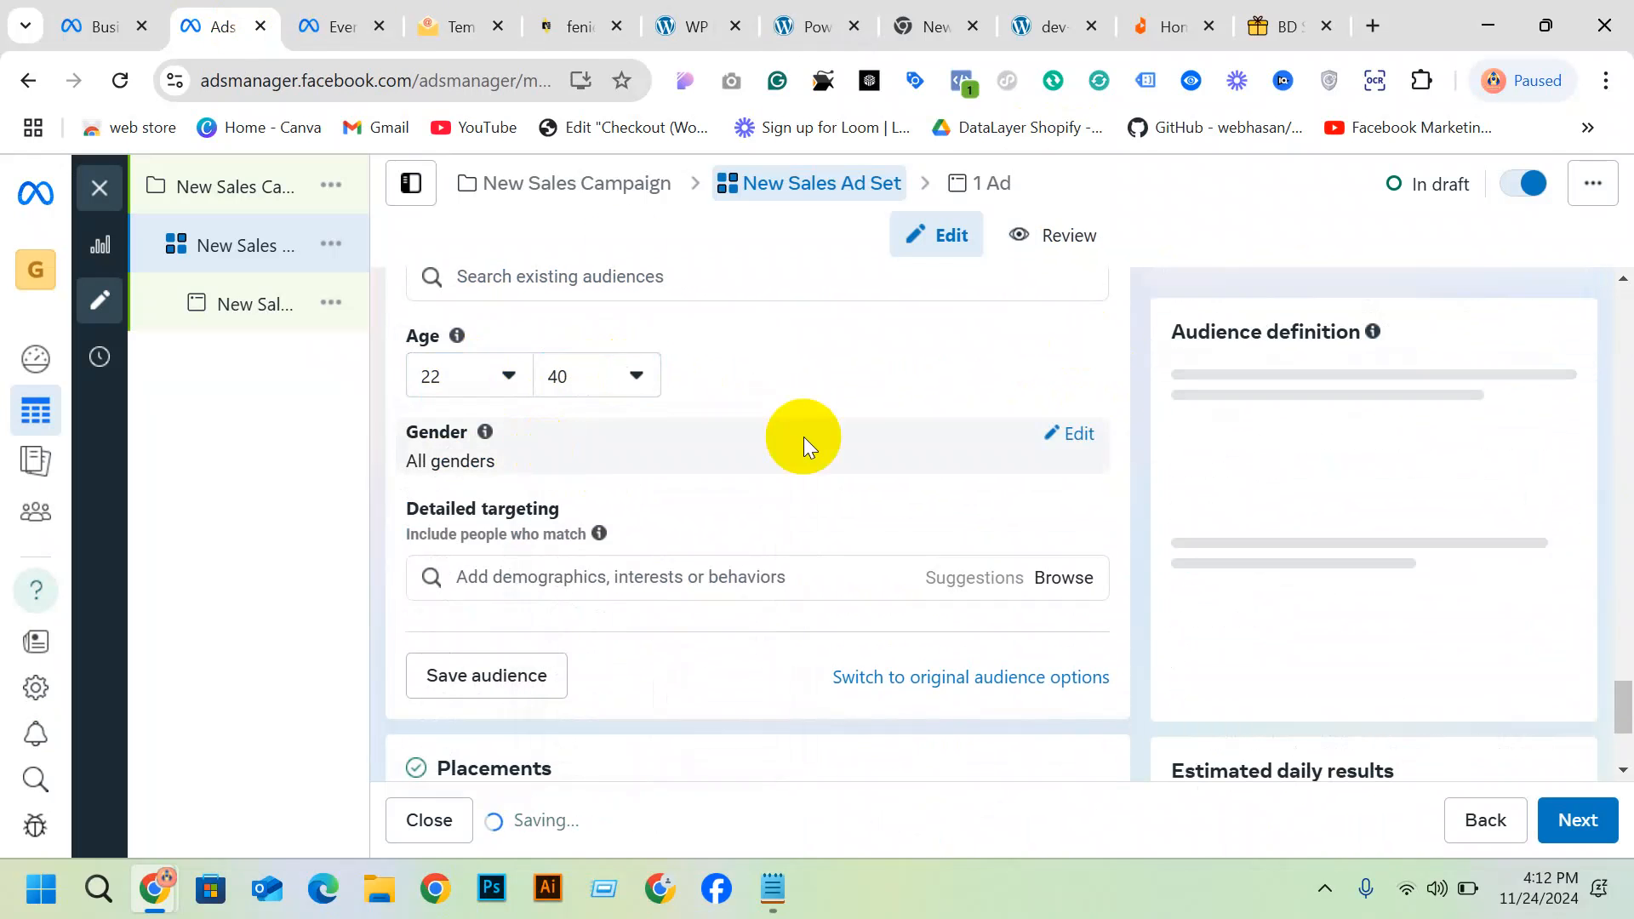
left_click(600, 473)
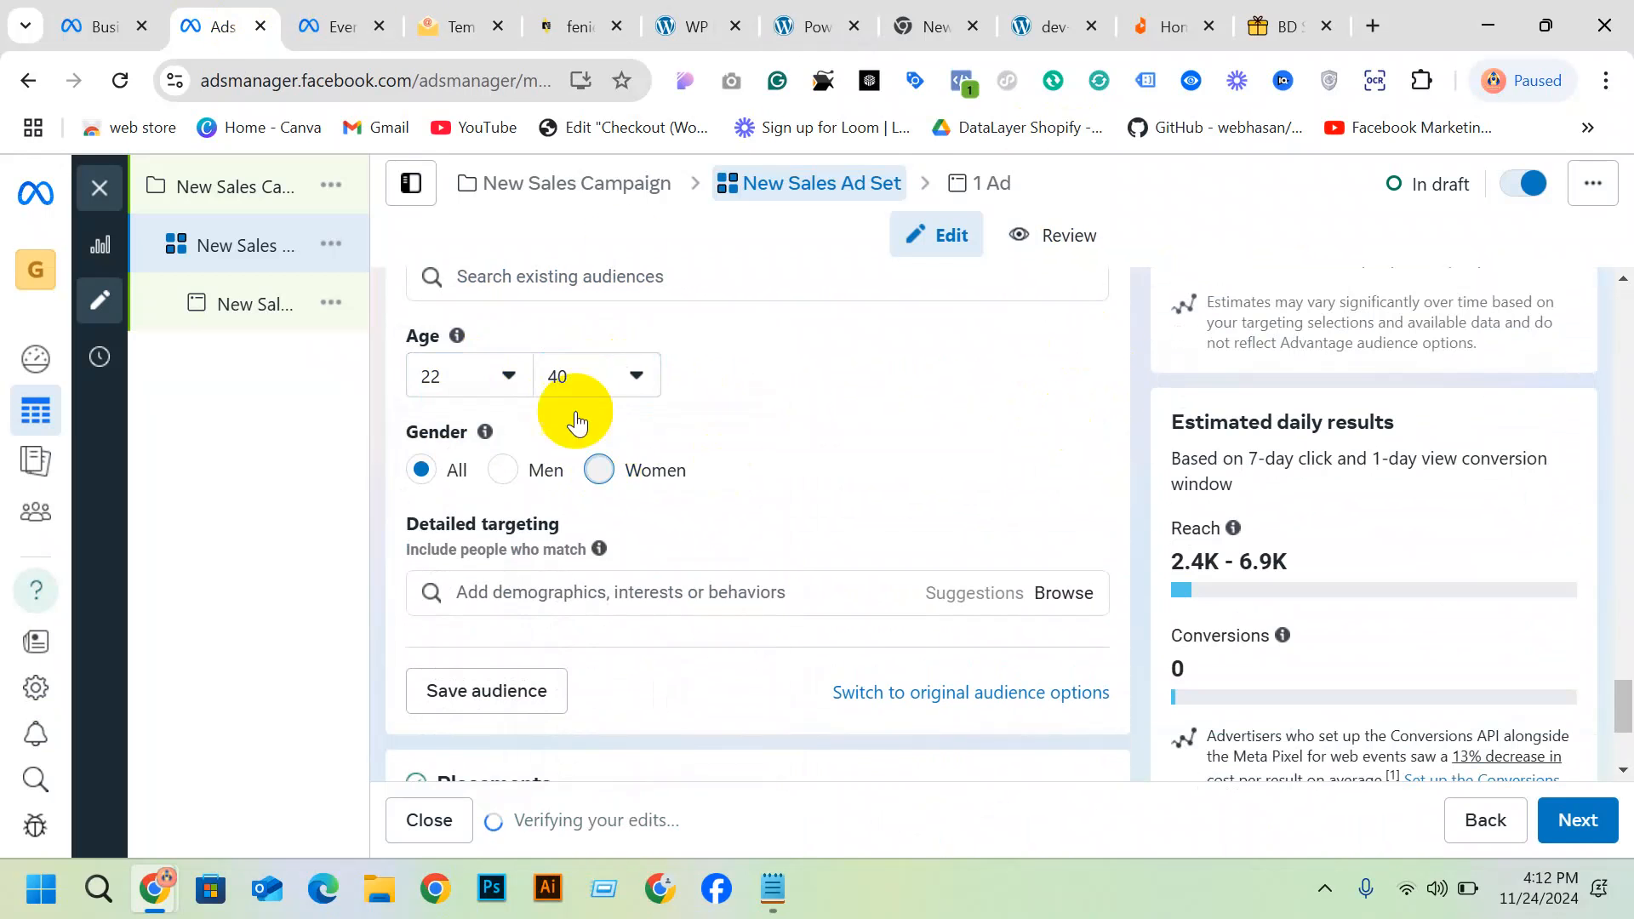
left_click(1055, 25)
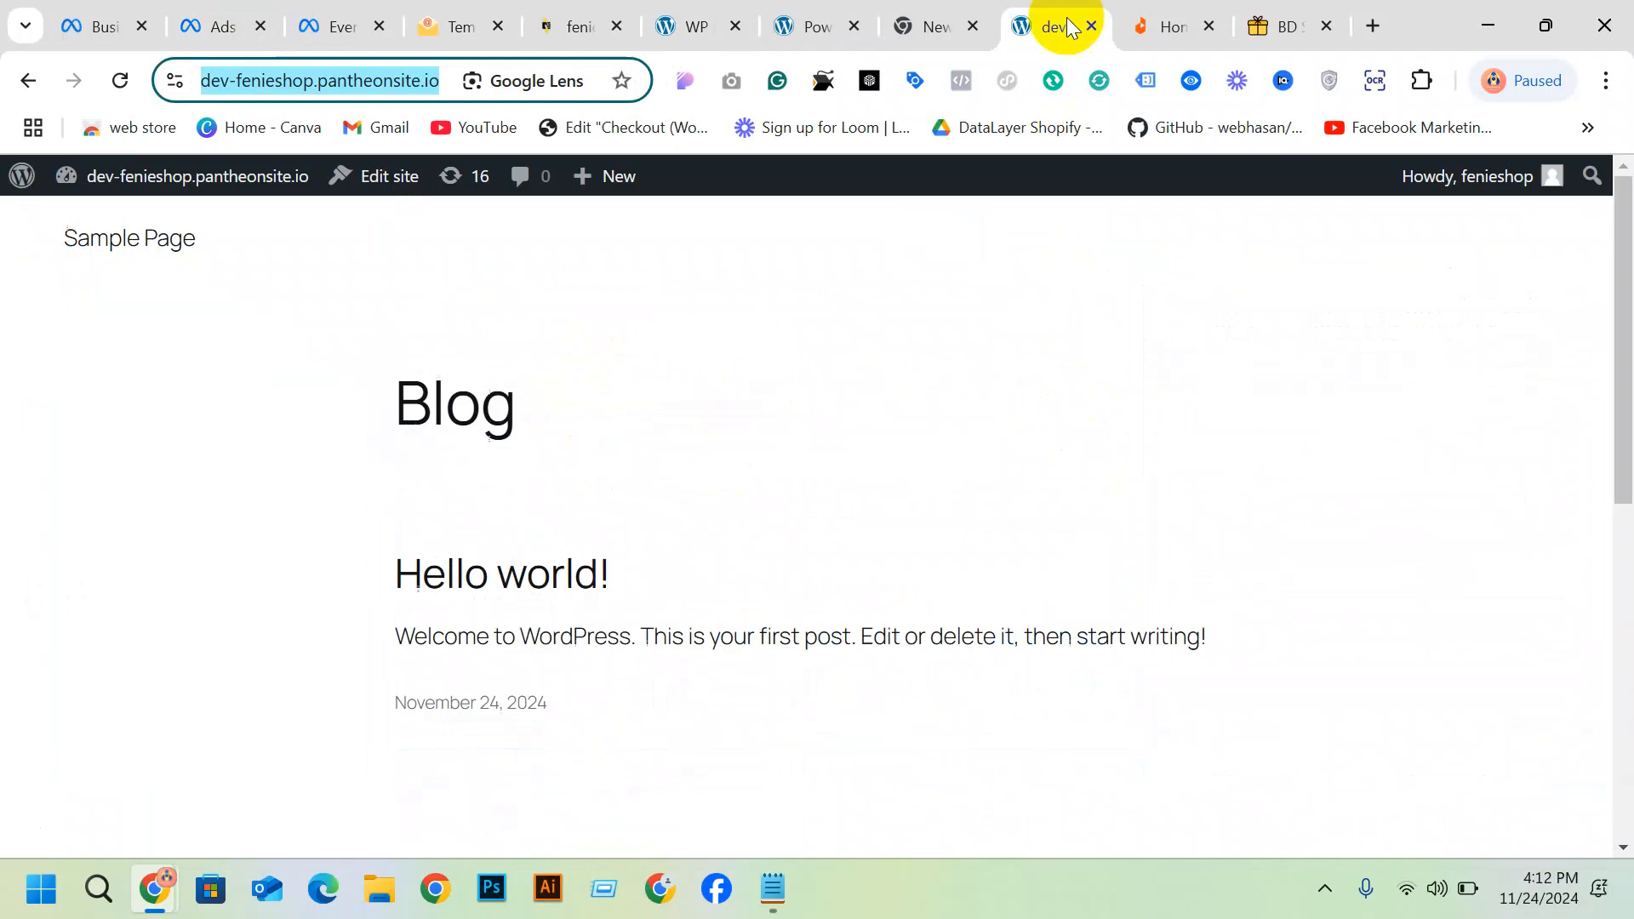
Scroll through the Power Suit Ensemble product page in WordPress
left_click(910, 13)
left_click(817, 22)
scroll(821, 400, "down", 5)
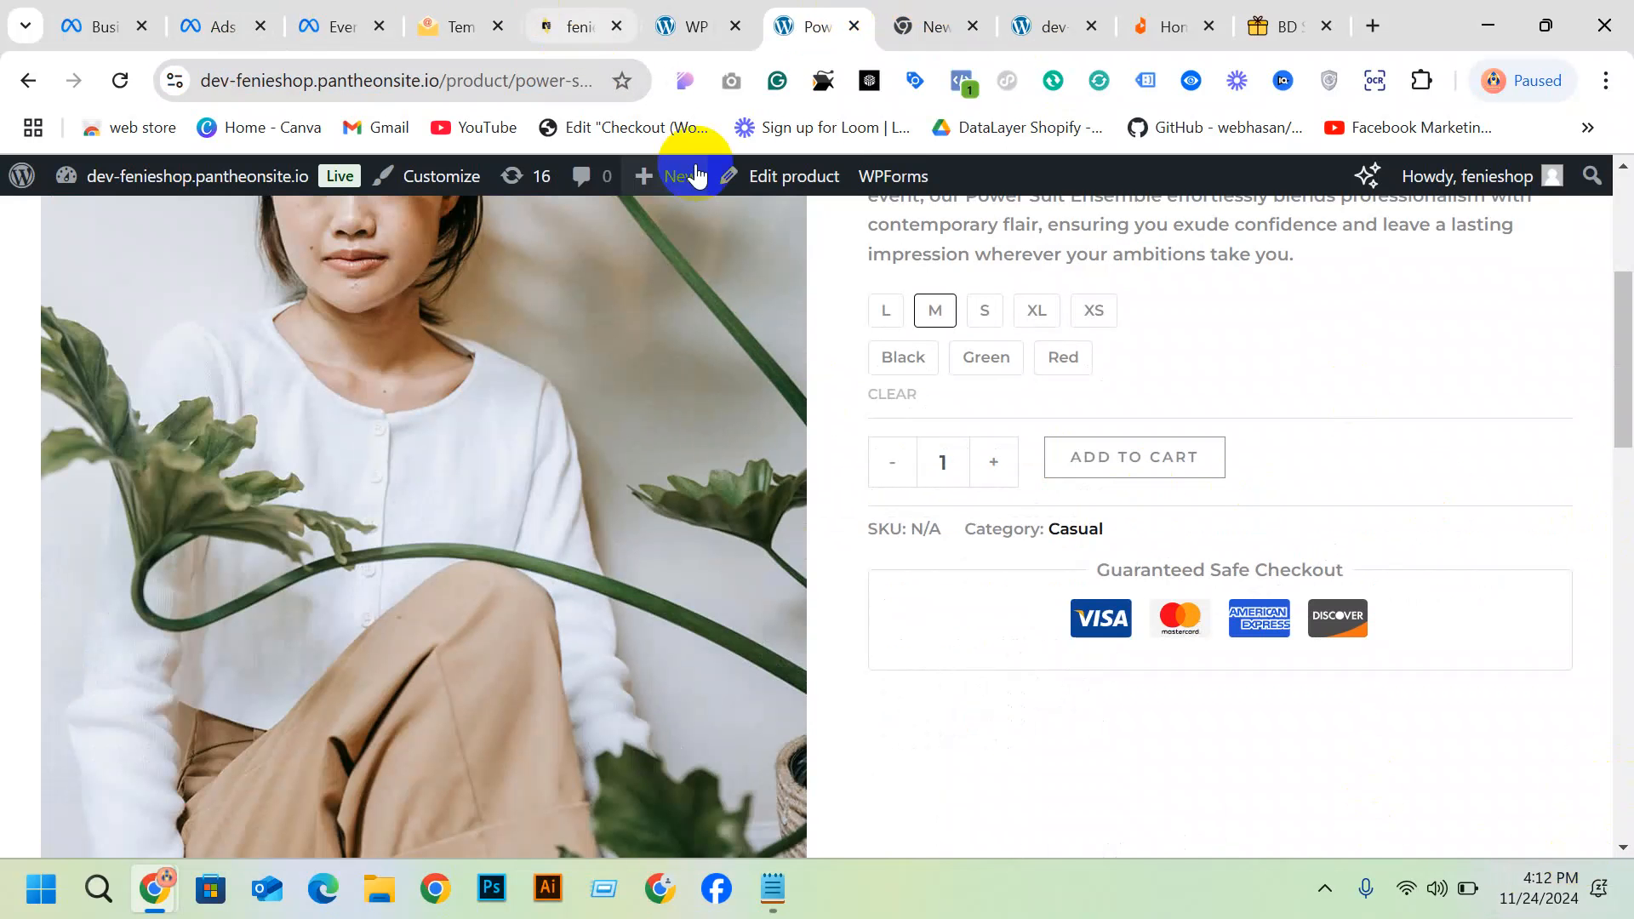
scroll(766, 426, "up", 5)
scroll(1215, 500, "down", 15)
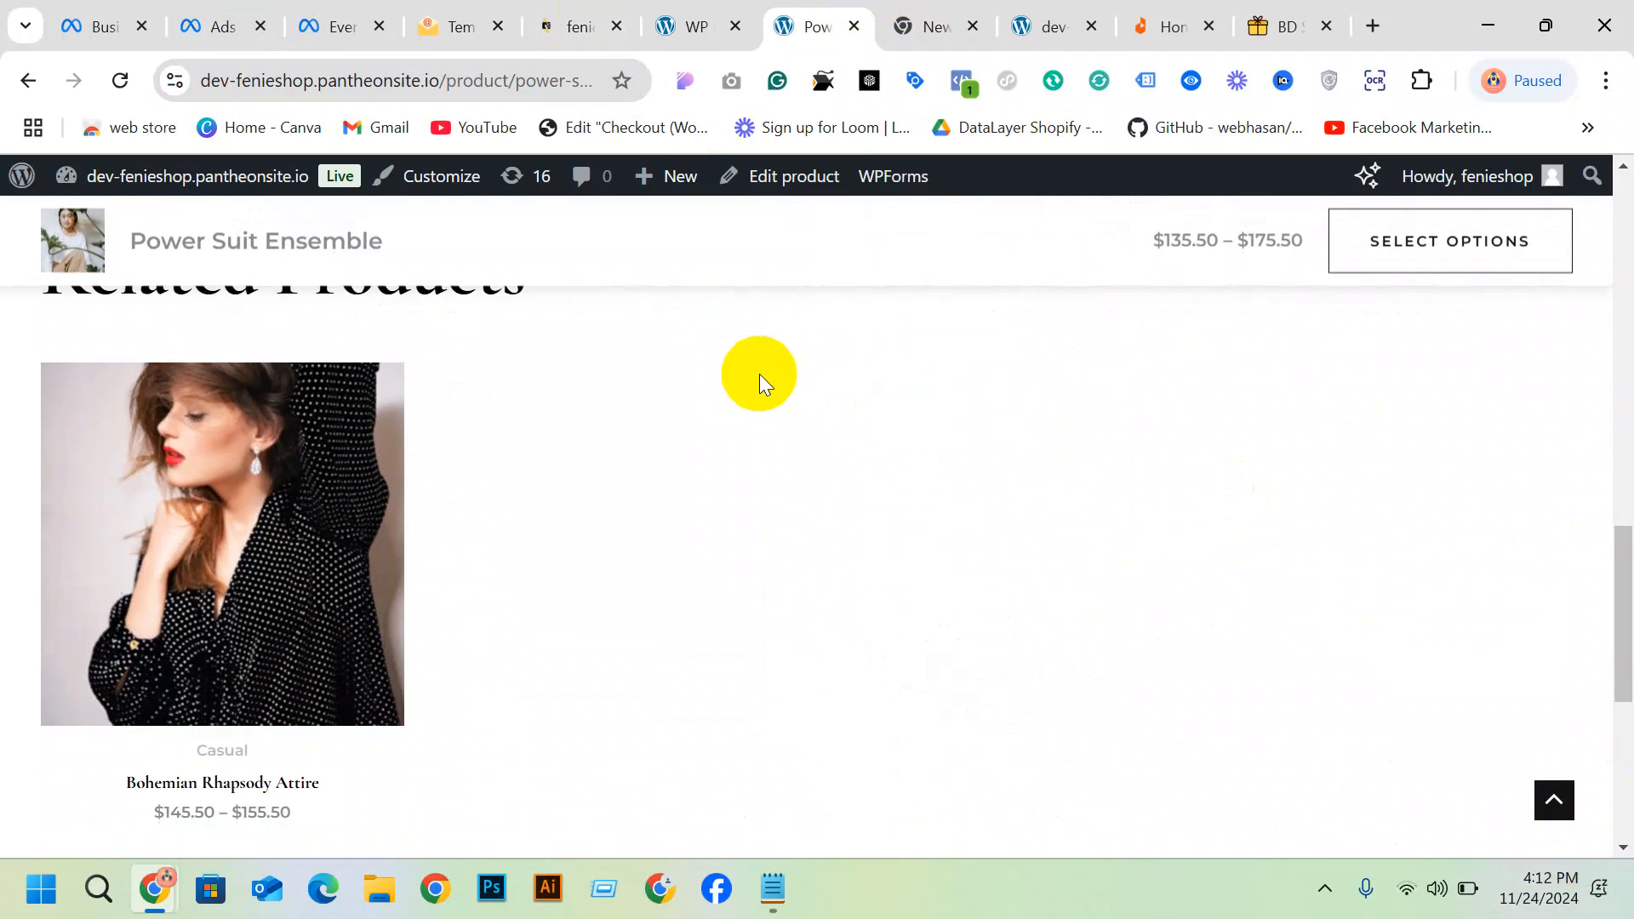
scroll(759, 374, "up", 15)
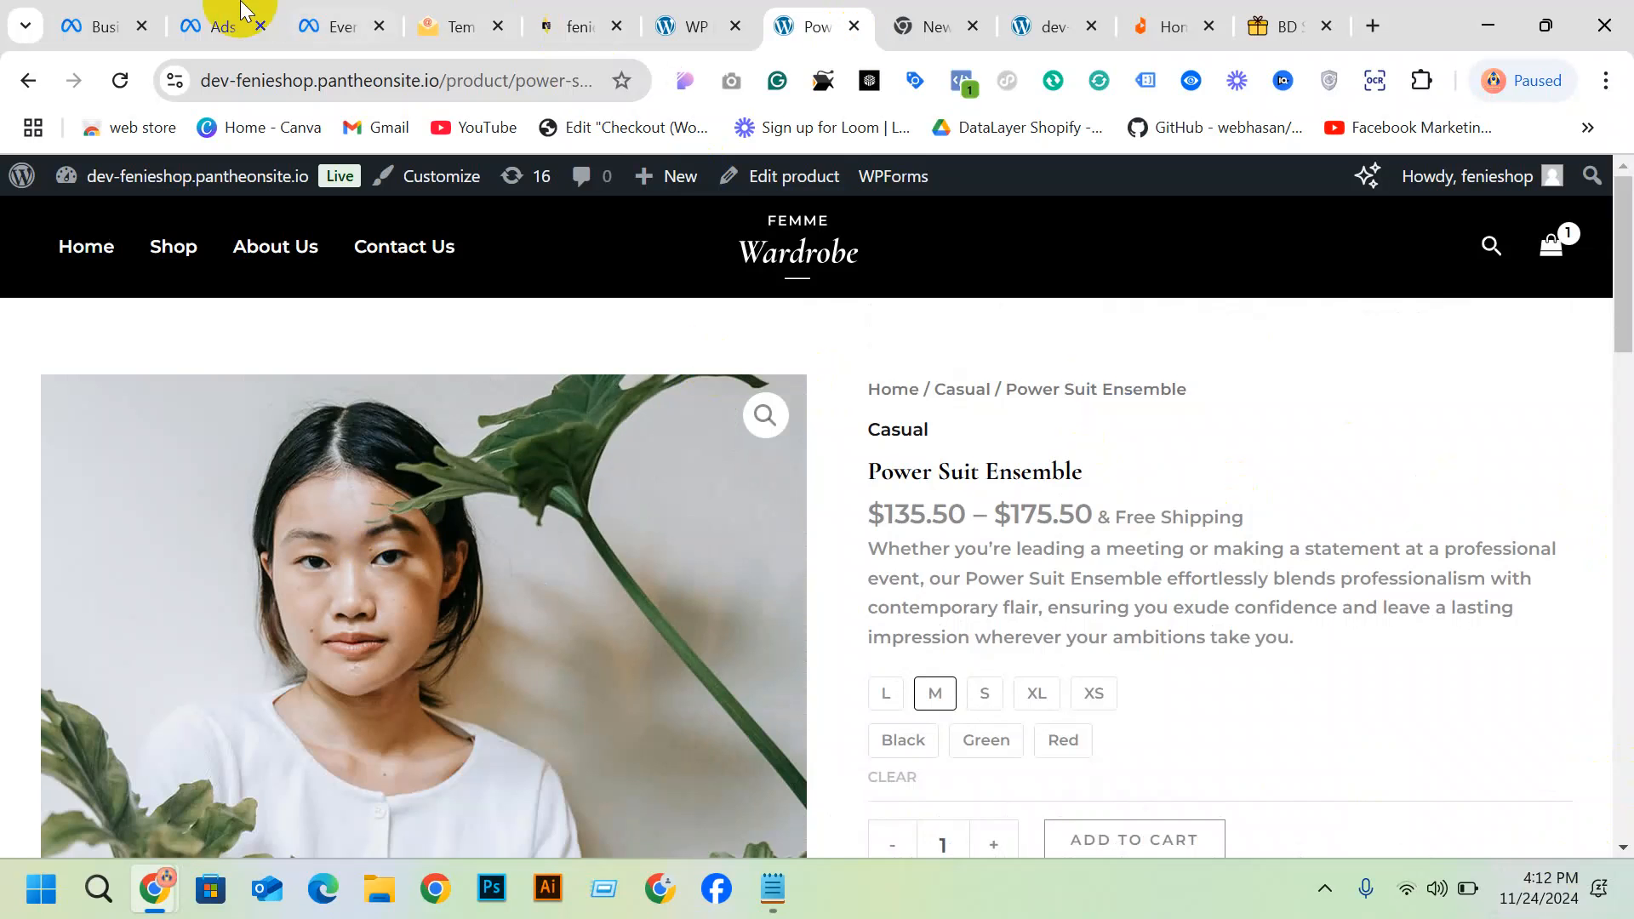
Back in Ads Manager, start adding detailed targeting interests, then switch to the BD shop
left_click(185, 10)
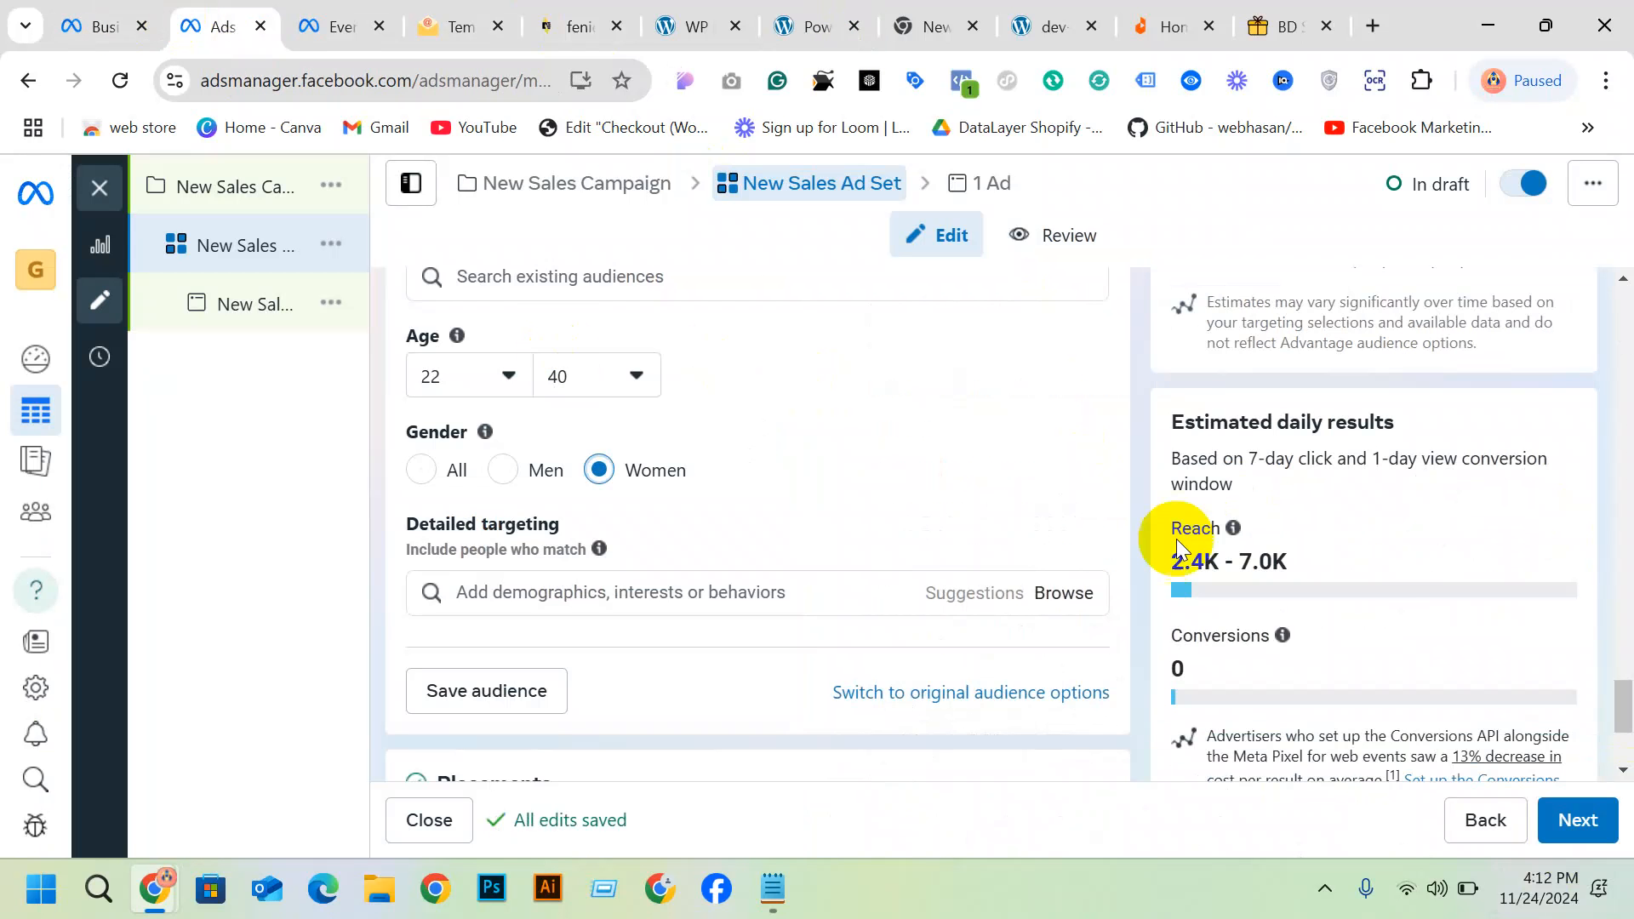
scroll(802, 401, "down", 1)
scroll(602, 375, "up", 2)
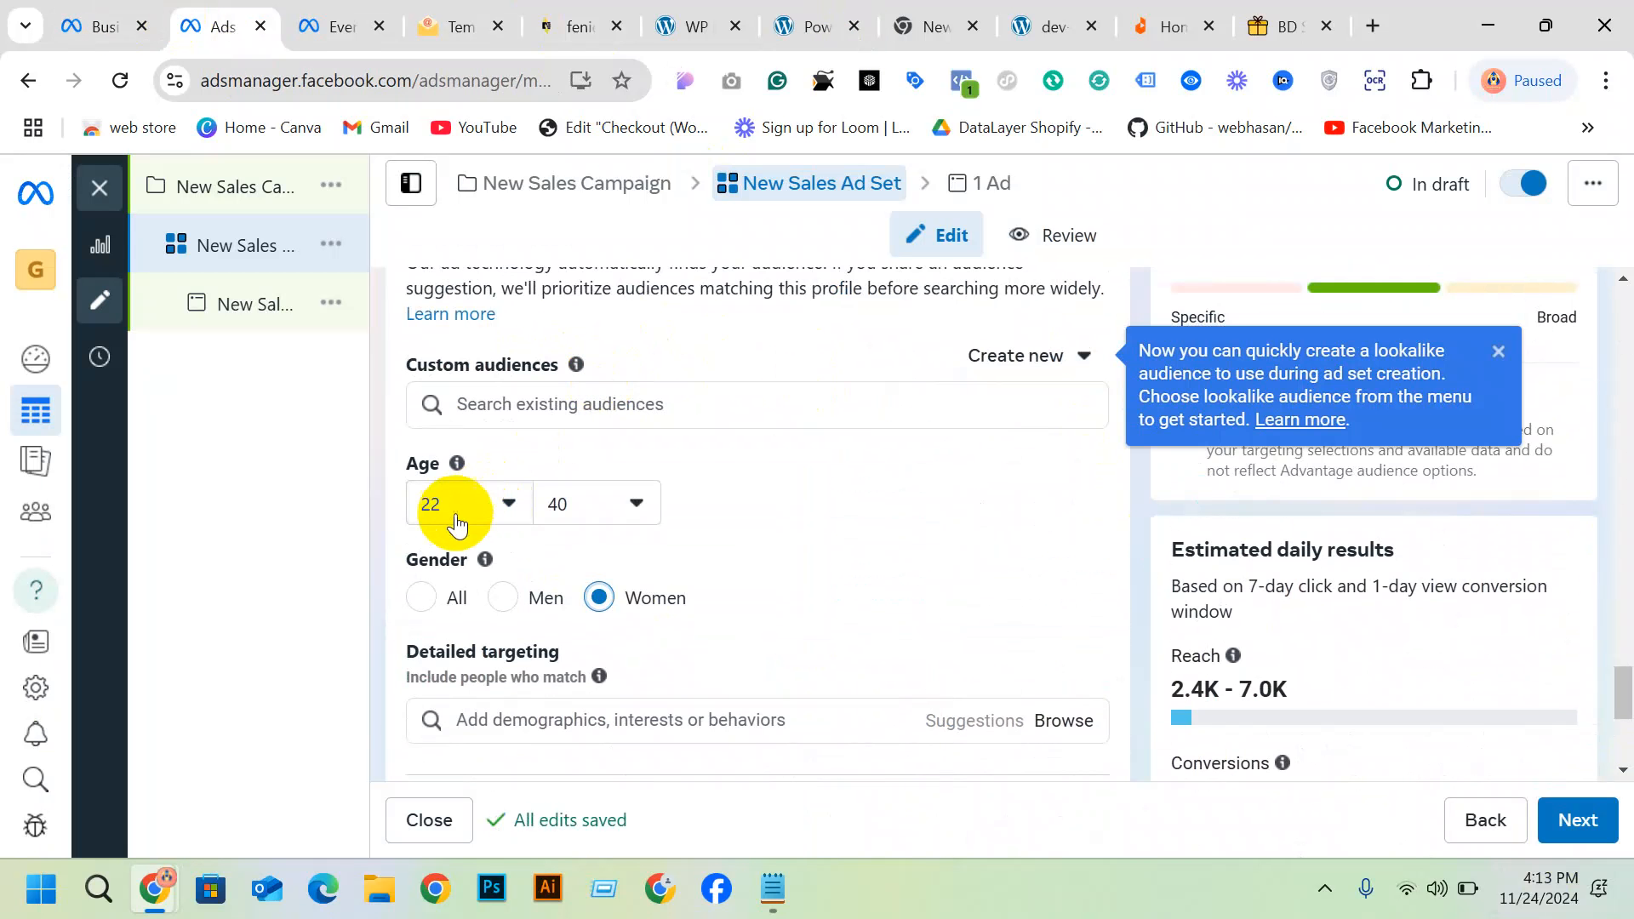
scroll(646, 562, "down", 3)
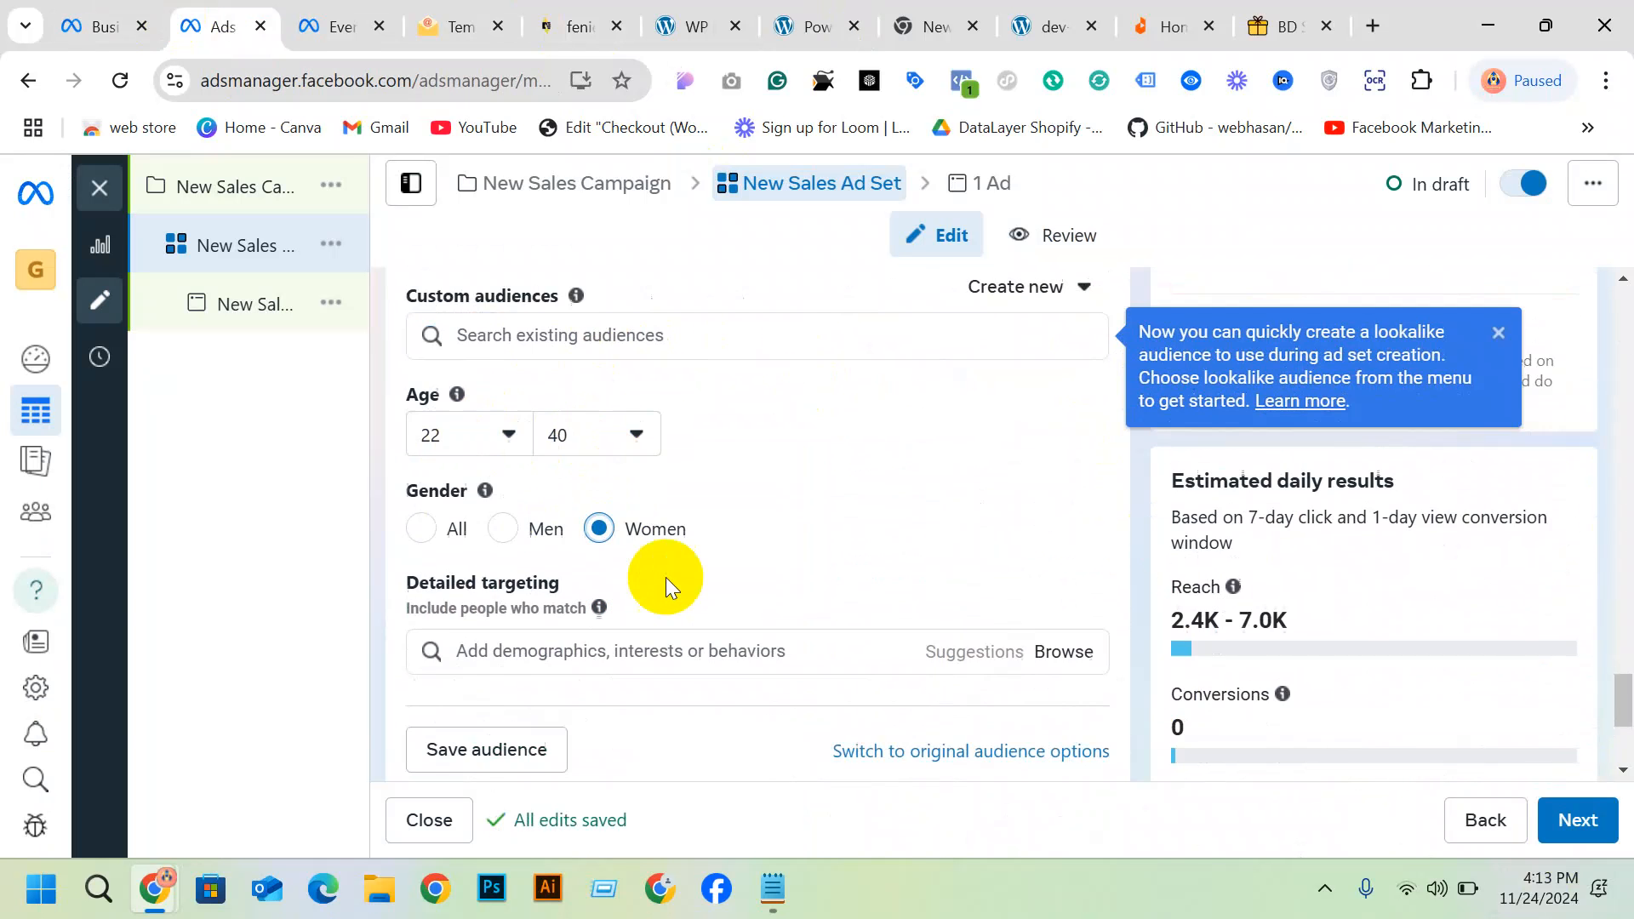
left_click(746, 464)
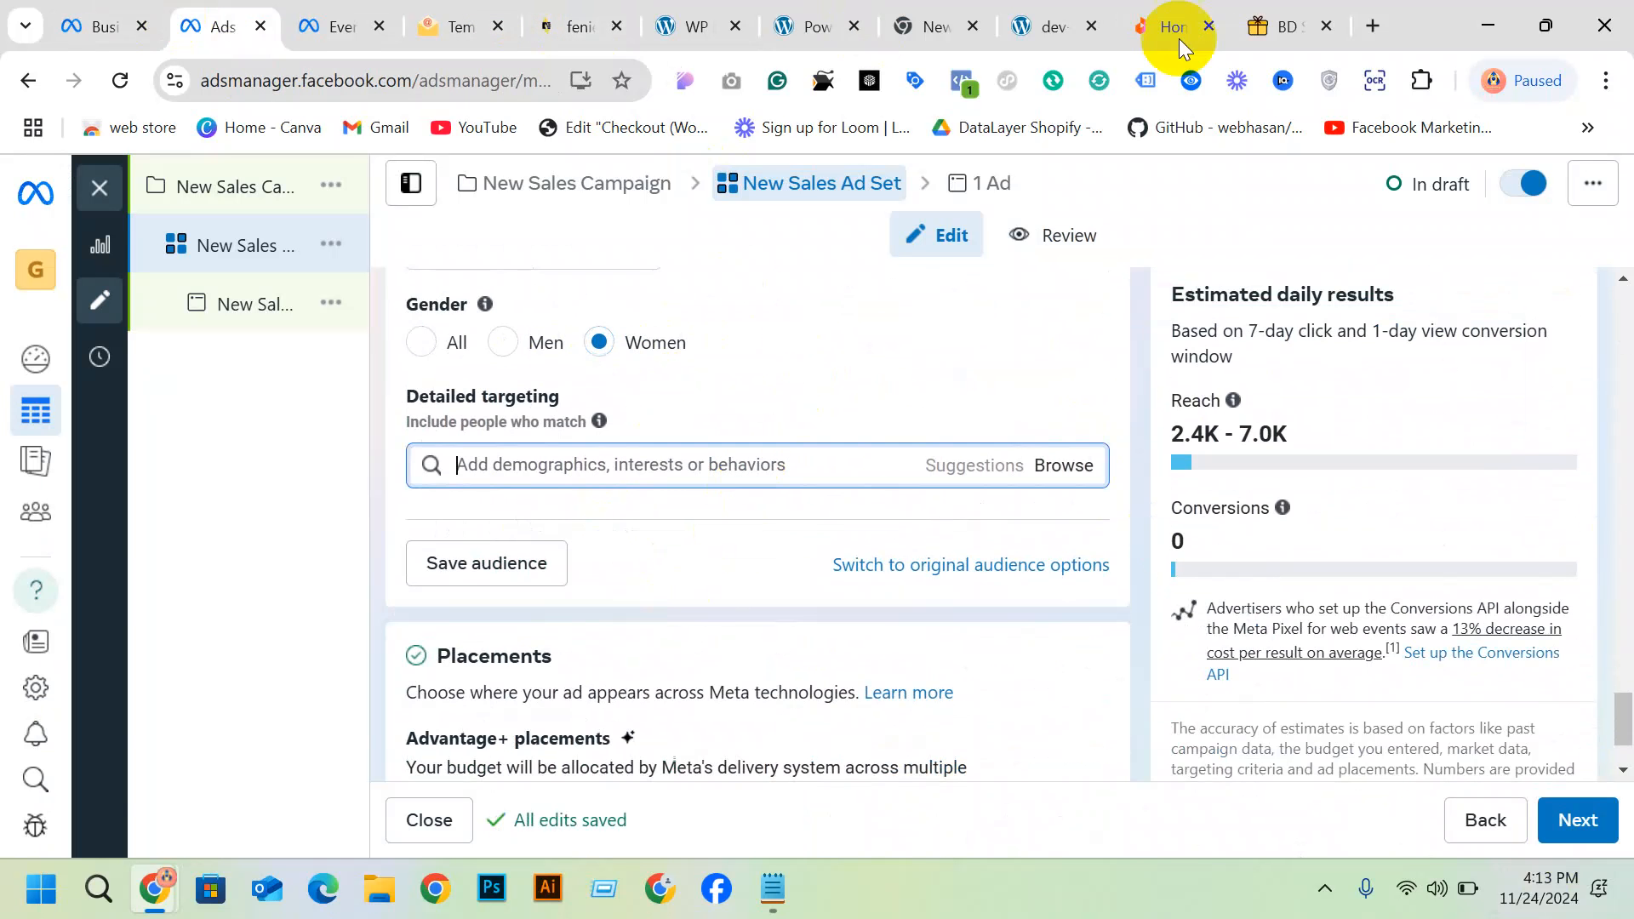
left_click(1276, 24)
Search Google Images for 'Ensemble' from the Power Suit Ensemble product title
left_click(1179, 24)
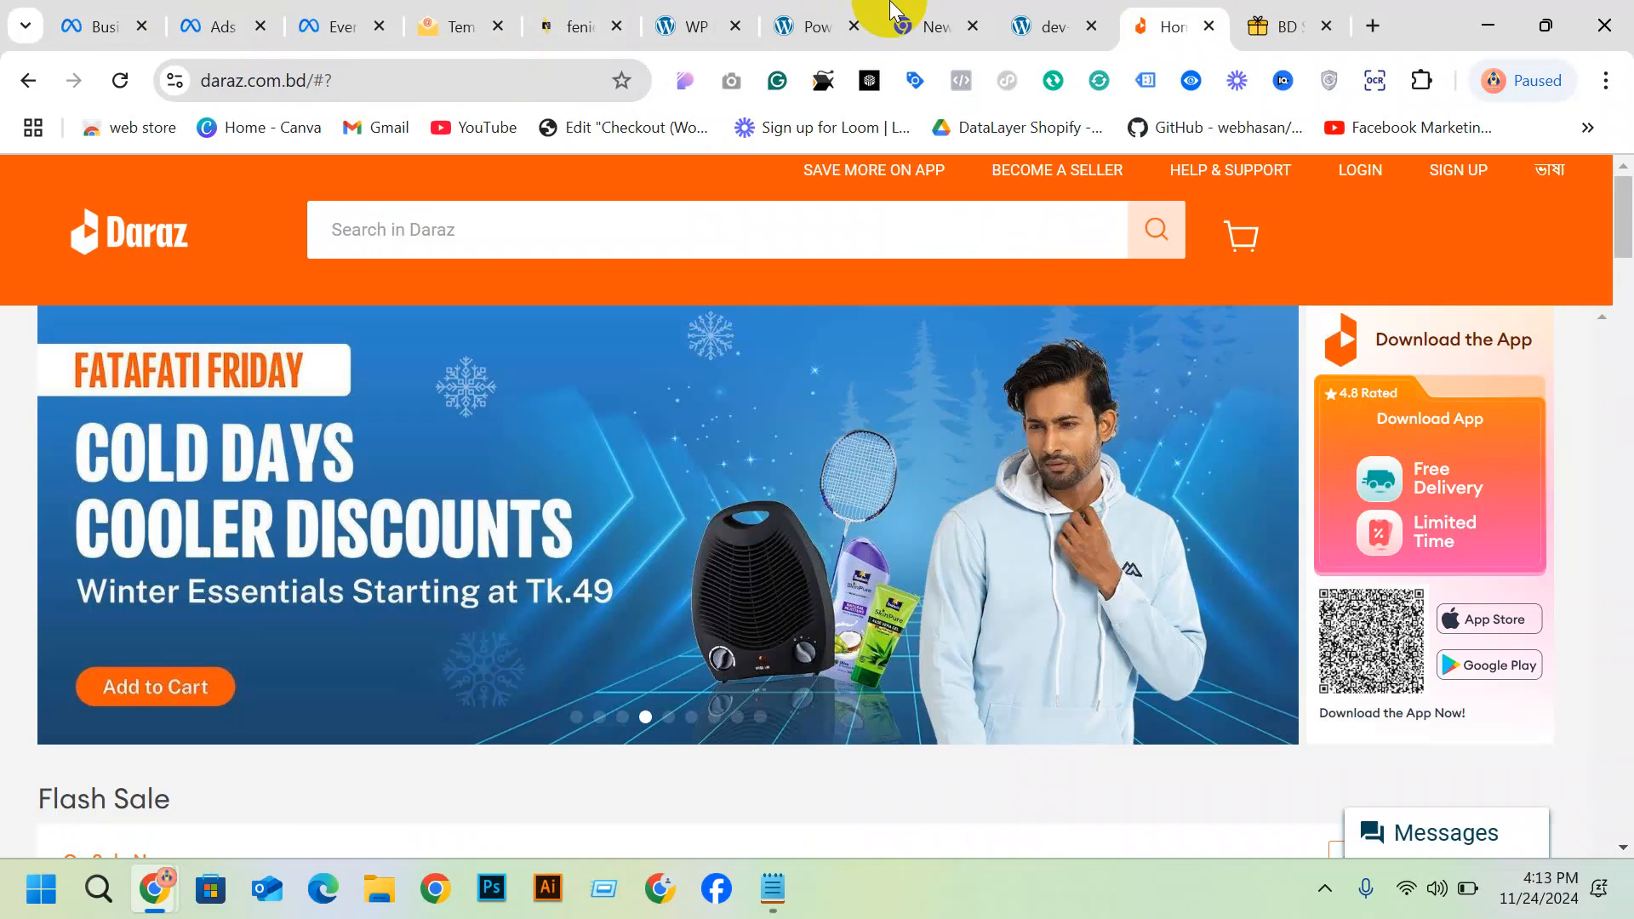
left_click(672, 12)
left_click(818, 16)
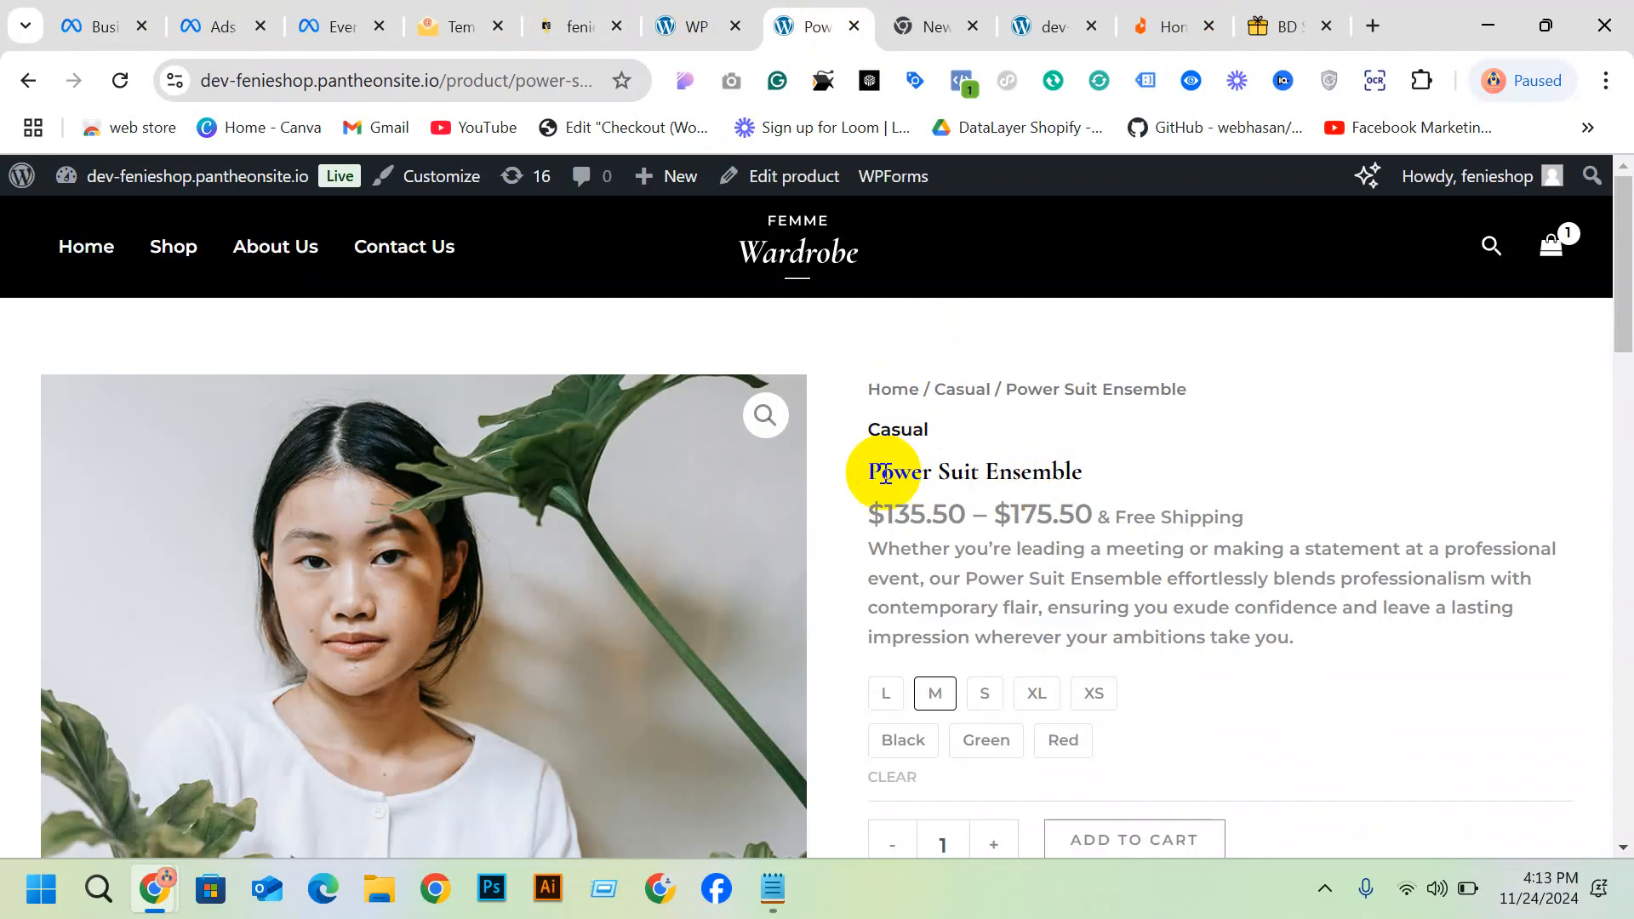
left_click_drag(1092, 471, 973, 466)
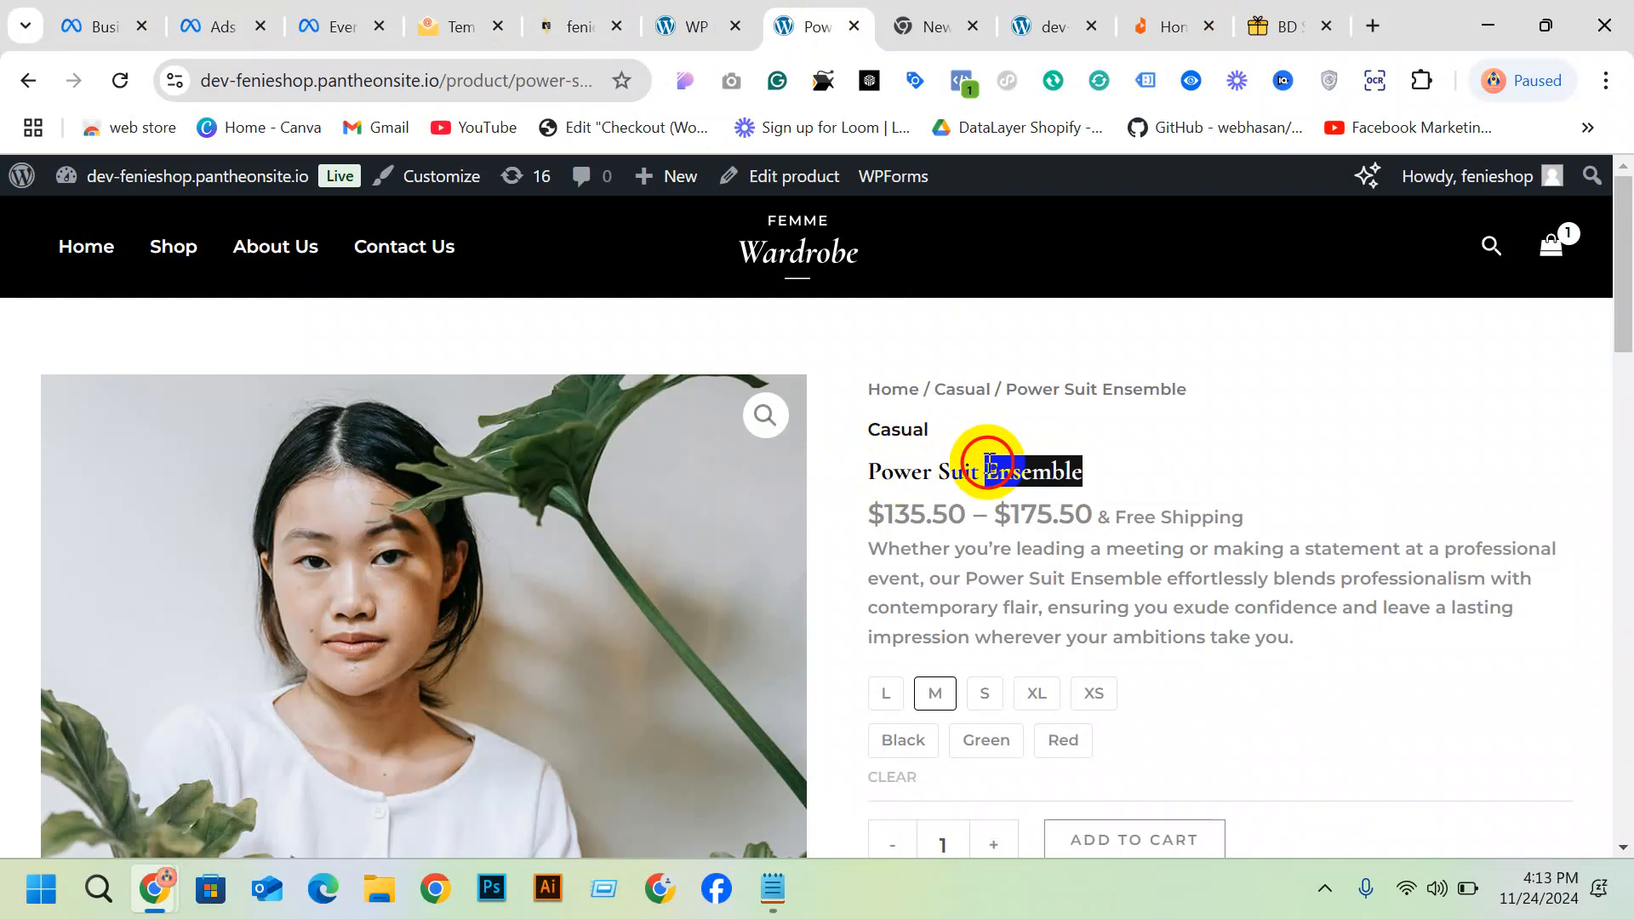
right_click(1005, 468)
left_click(1193, 177)
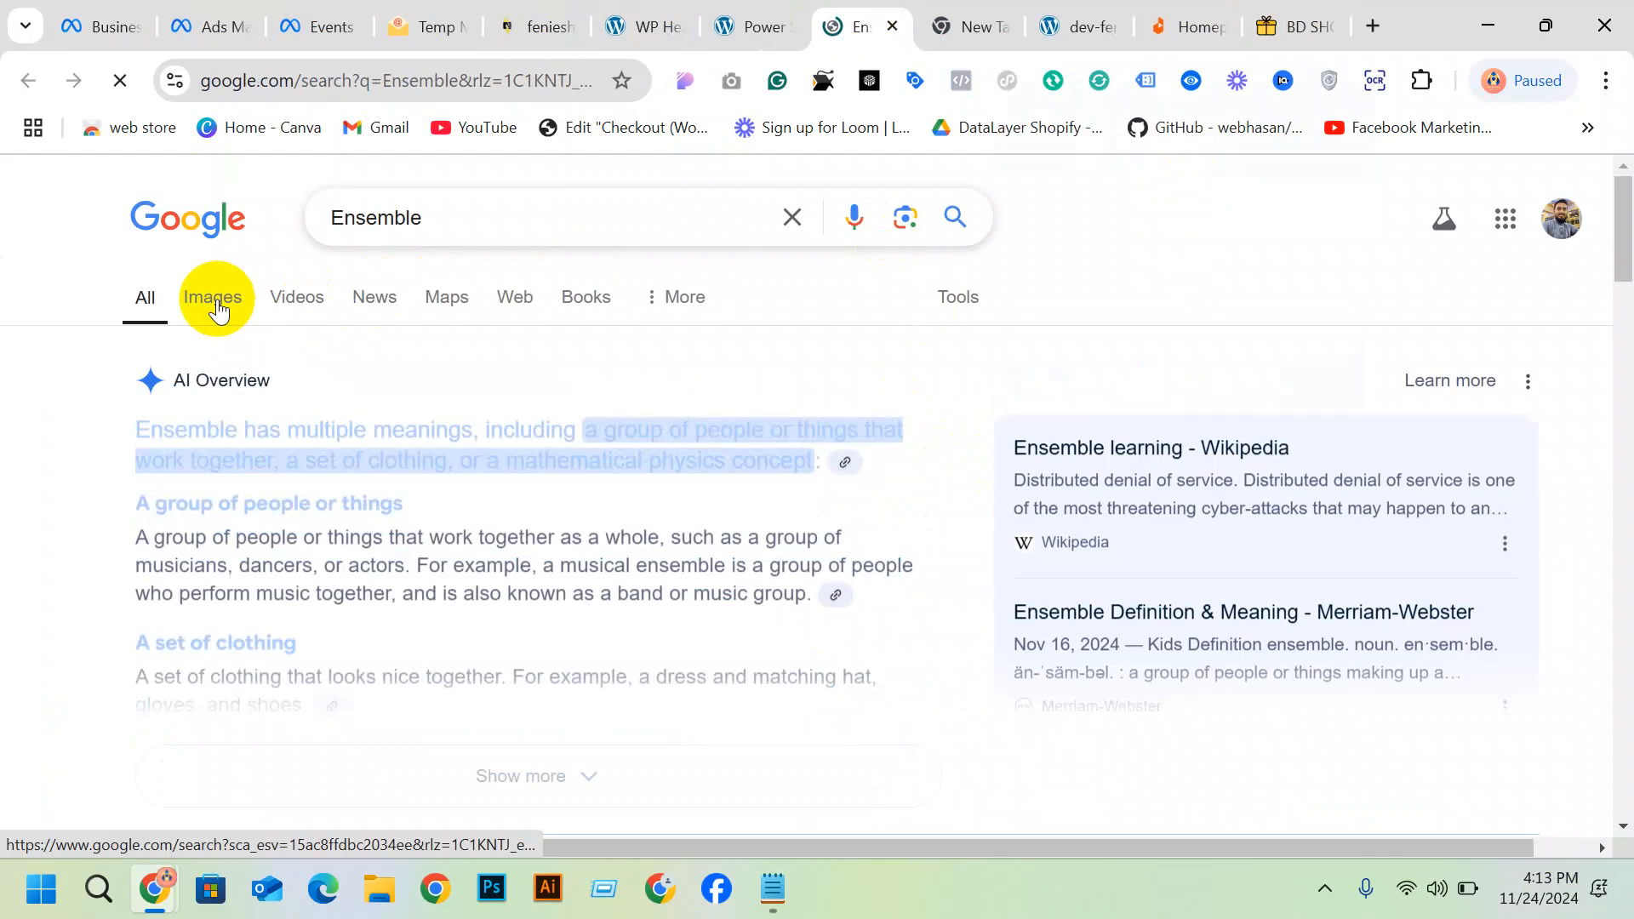
left_click(214, 303)
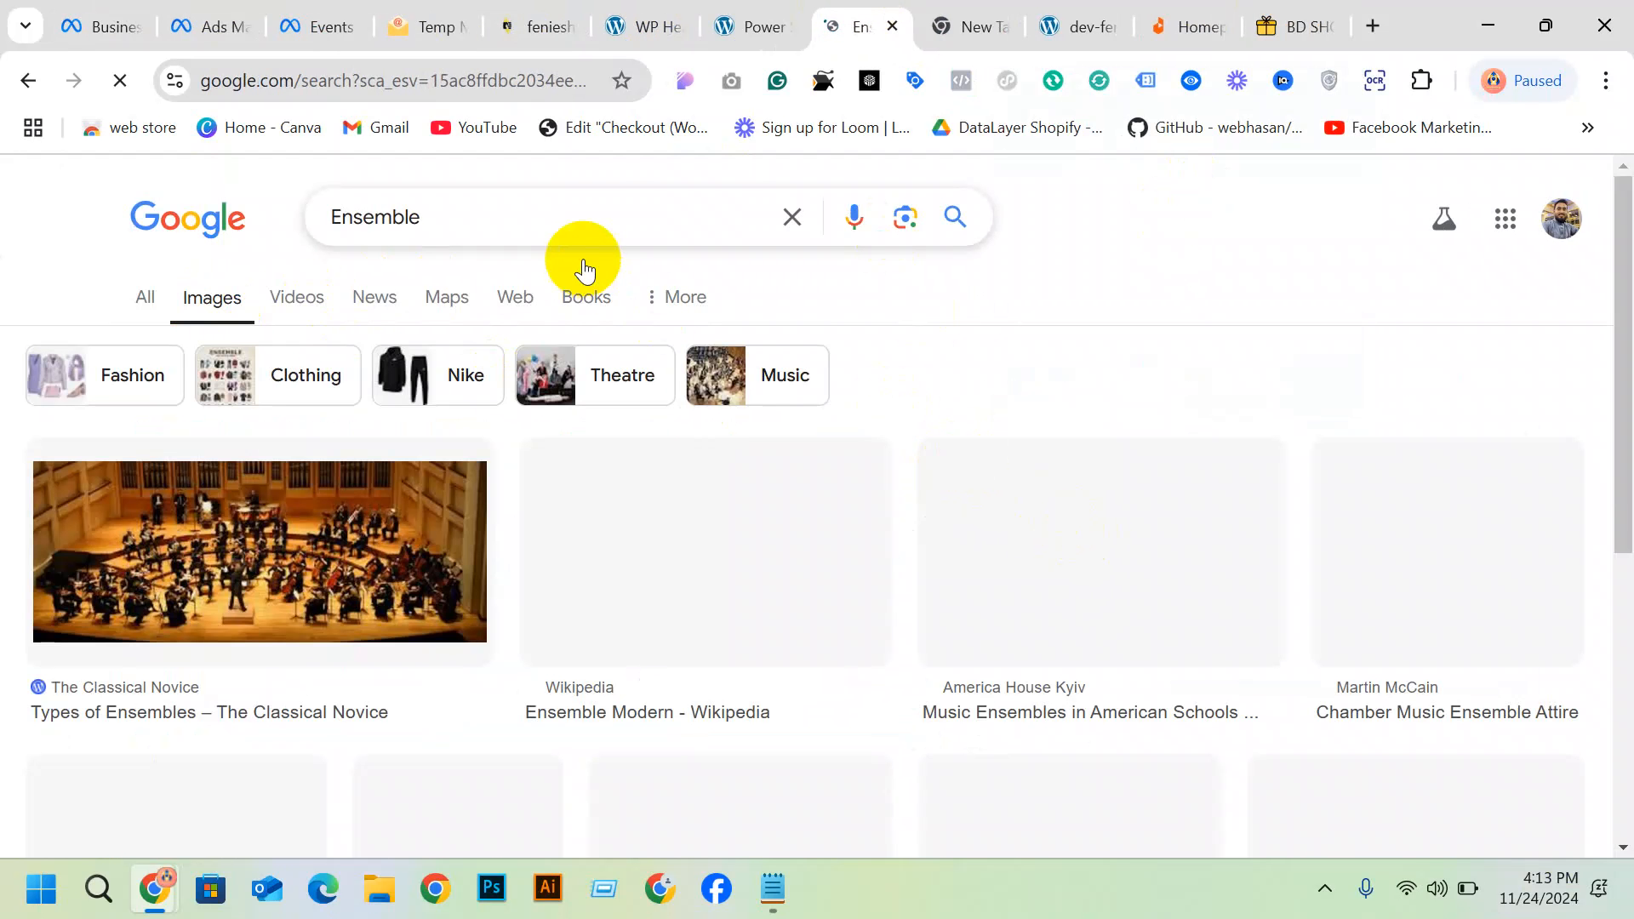
scroll(803, 414, "down", 1)
scroll(802, 415, "down", 5)
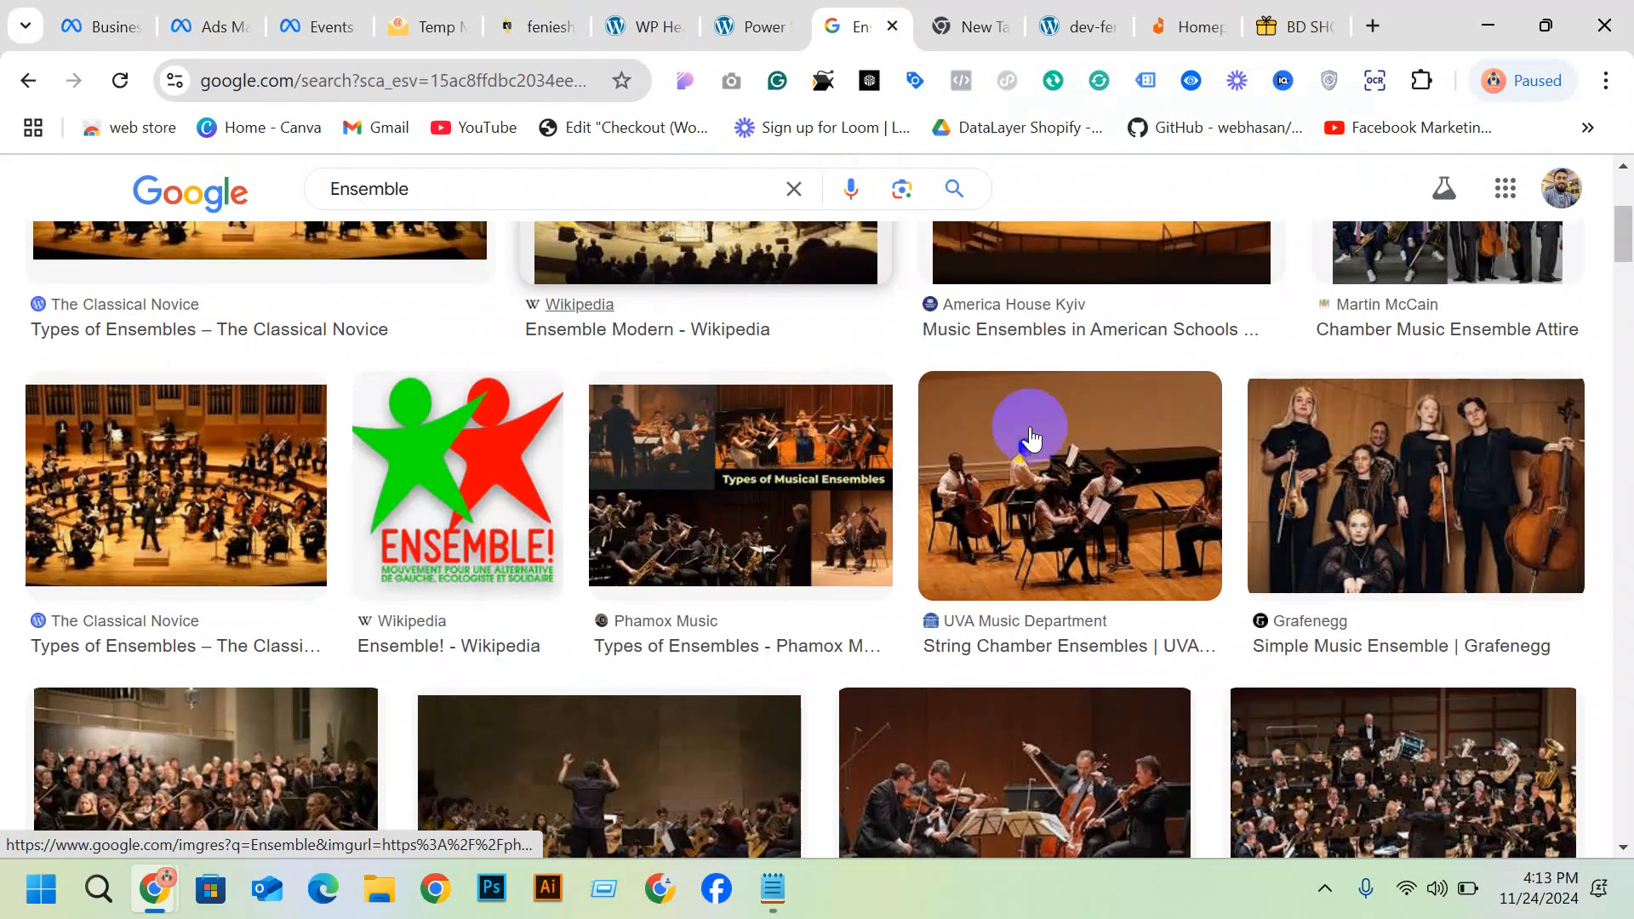
scroll(1032, 438, "up", 5)
Review the Power Suit Ensemble product text again, then go to Meta Events Manager
left_click(749, 25)
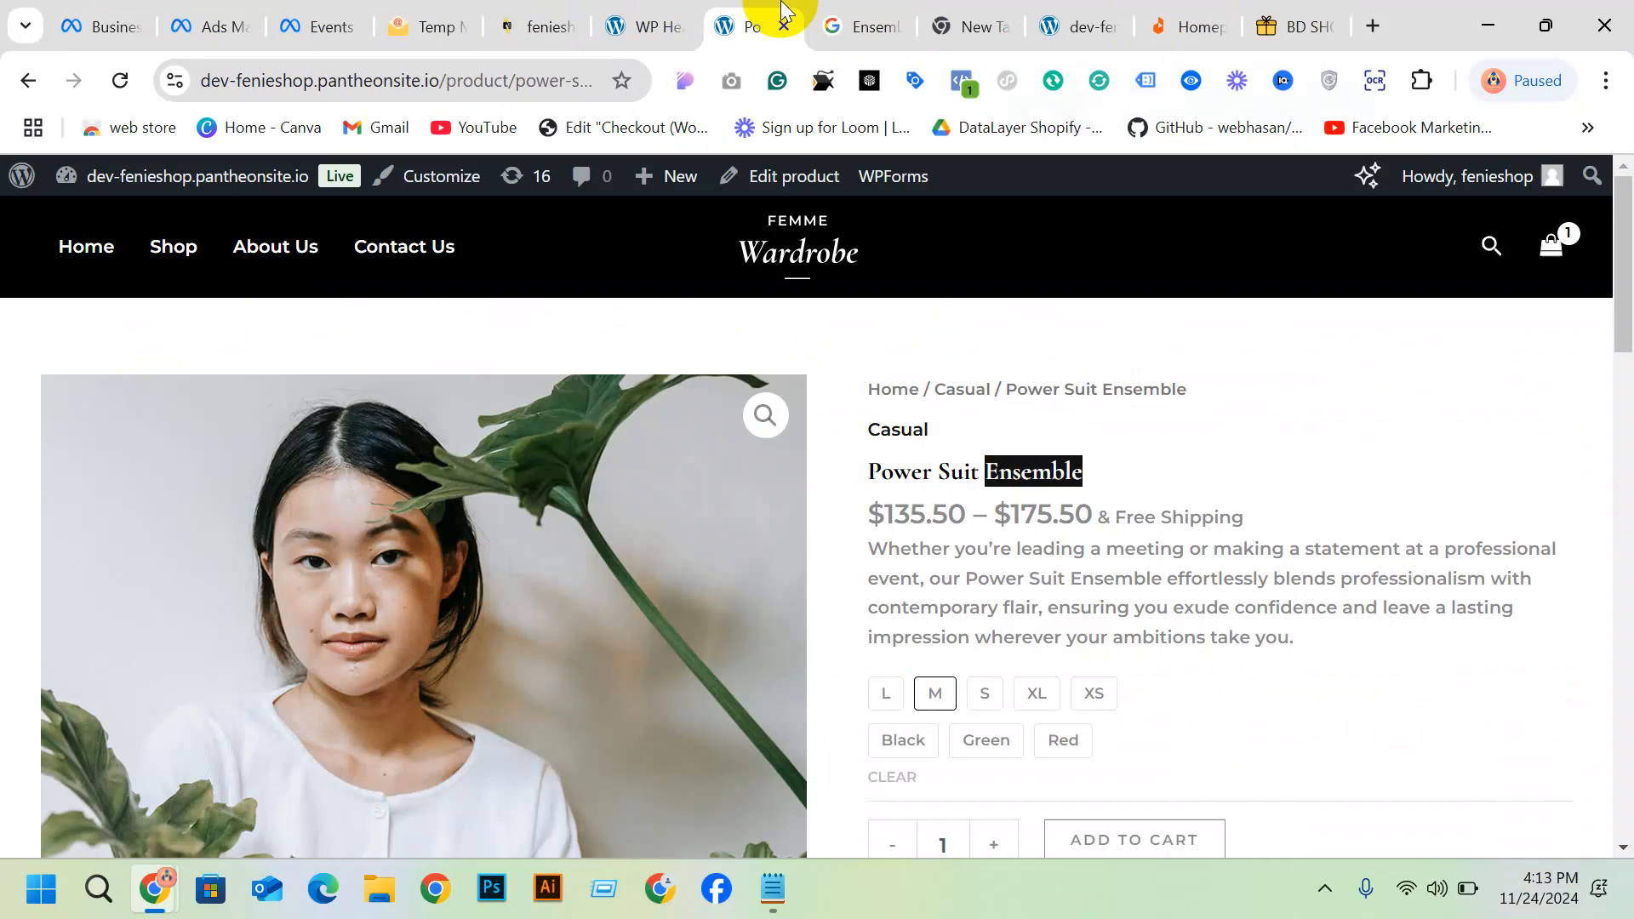
left_click(943, 483)
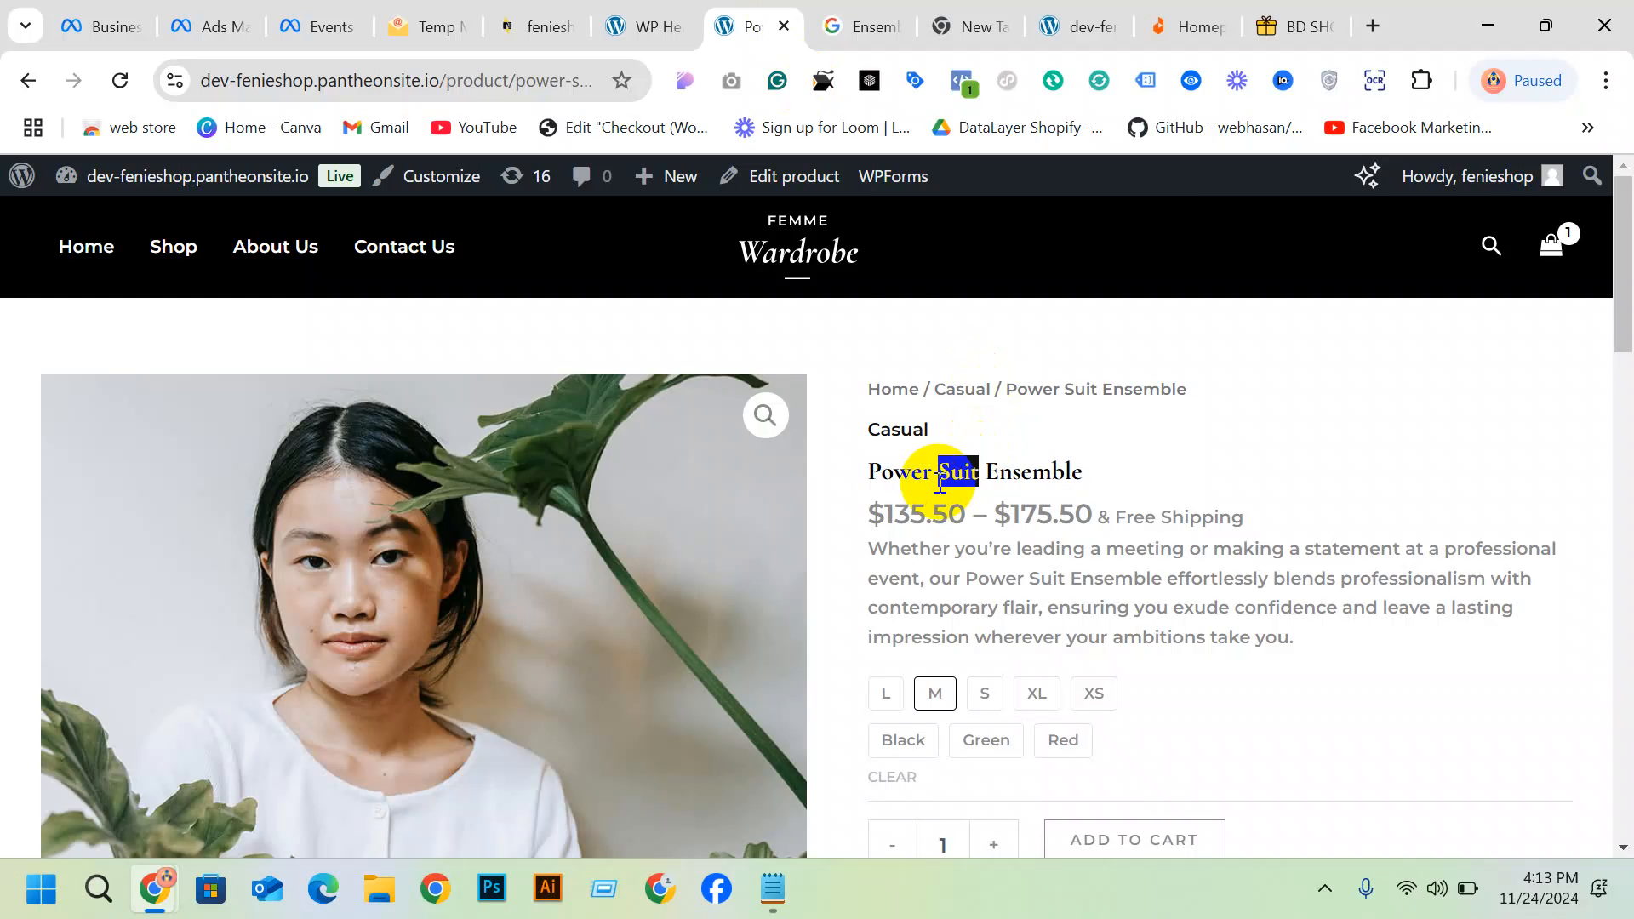
left_click(876, 471)
left_click_drag(860, 470, 1012, 463)
left_click(1148, 461)
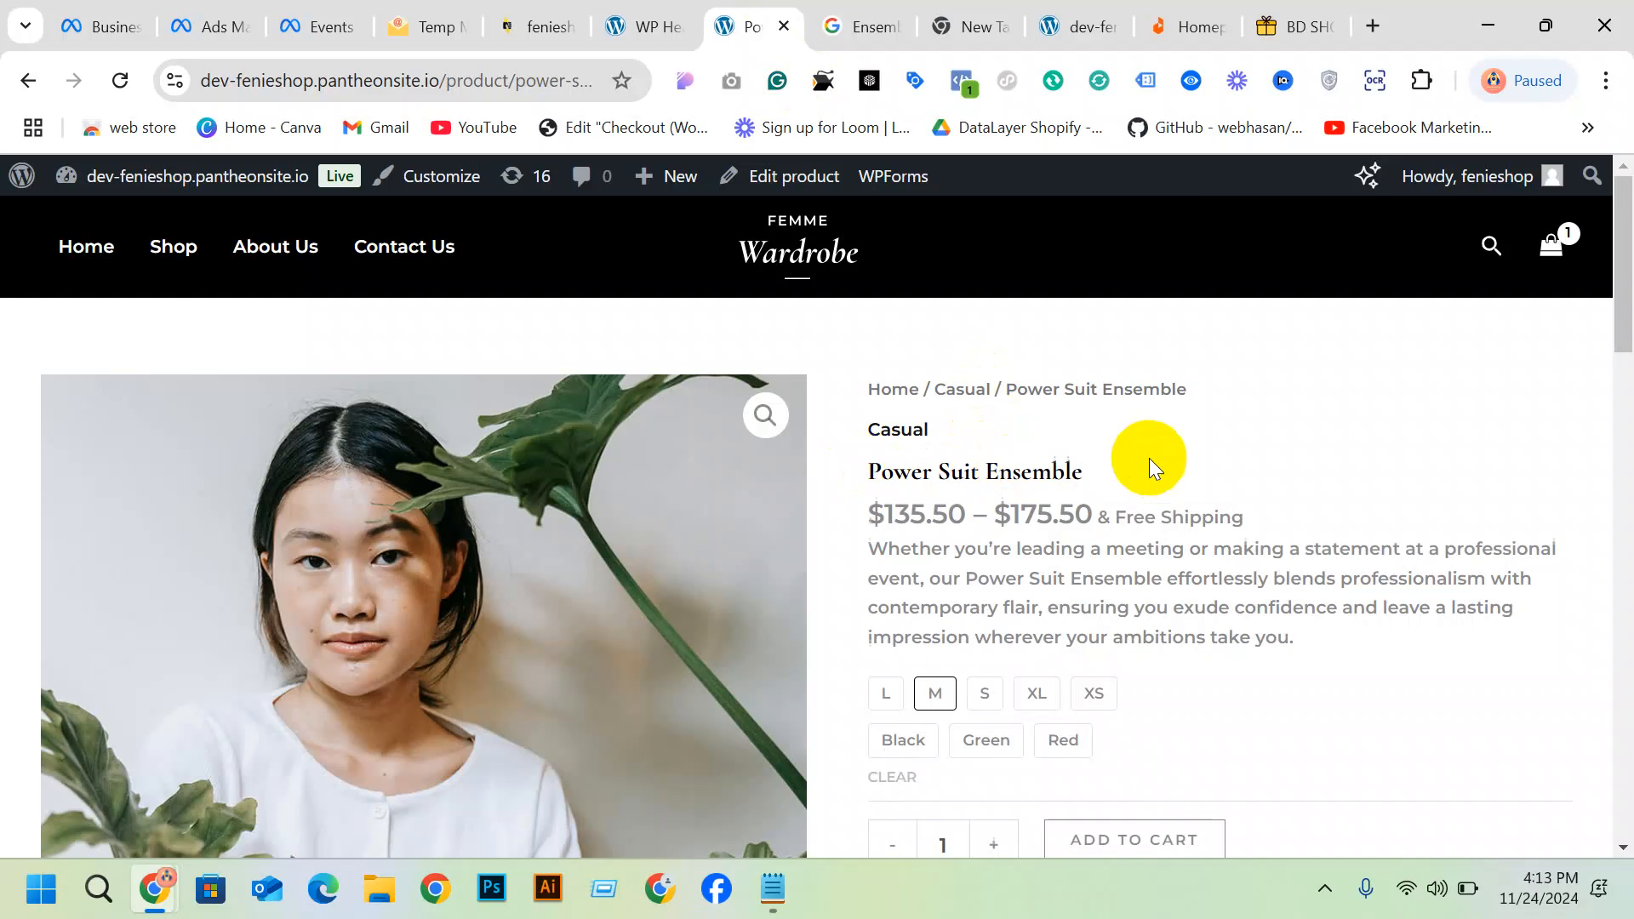
scroll(1181, 473, "down", 1)
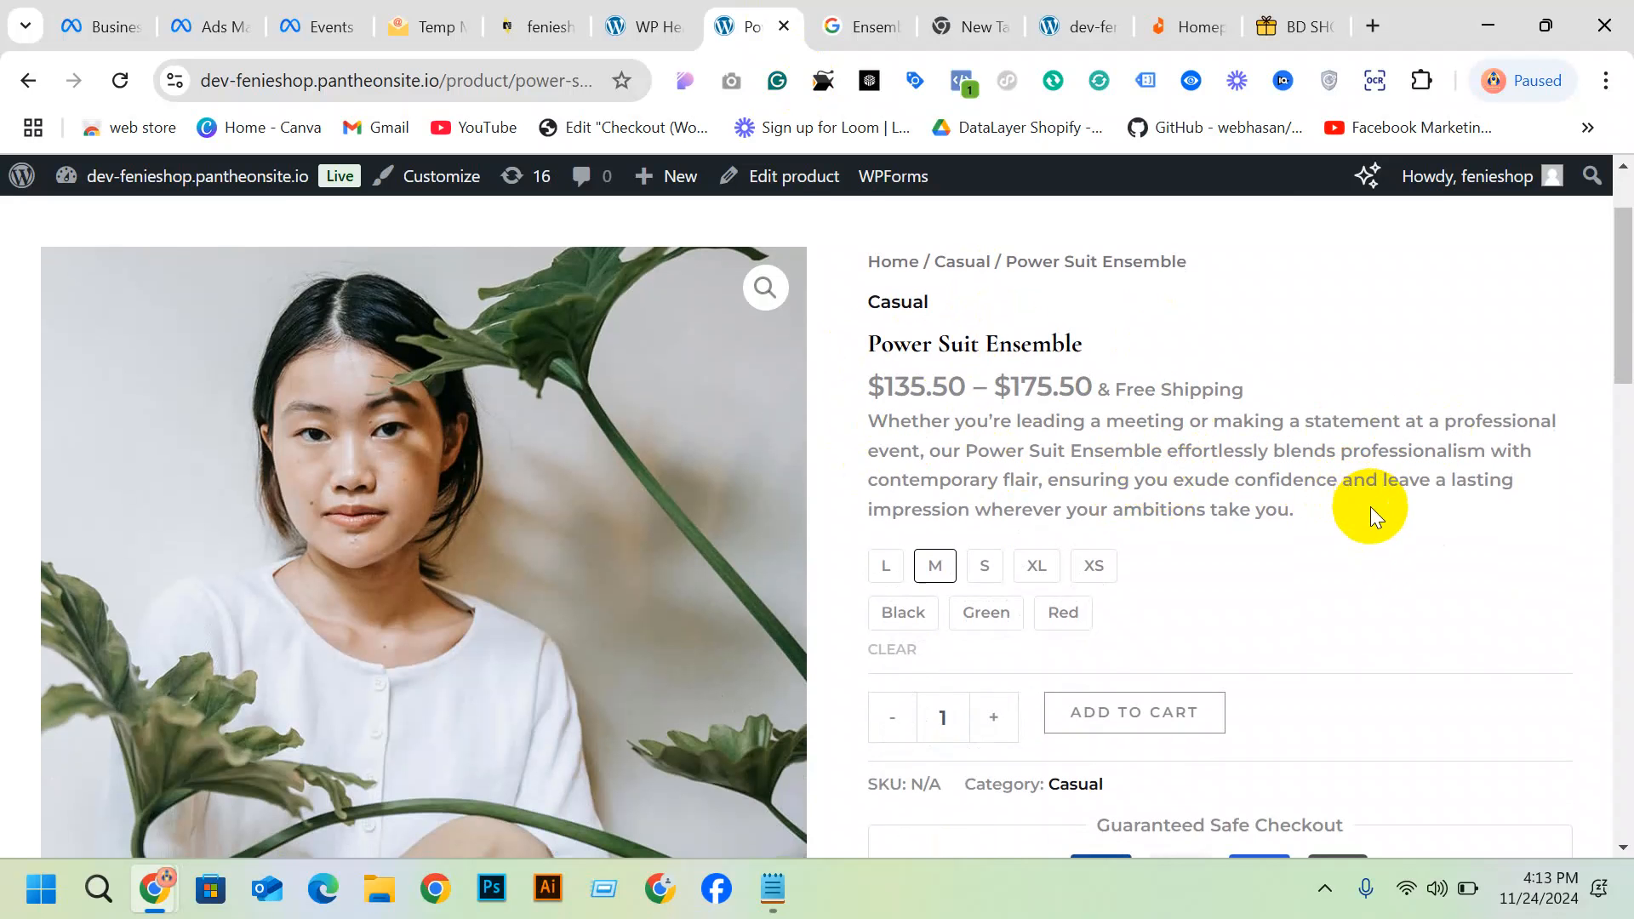
scroll(1370, 507, "down", 15)
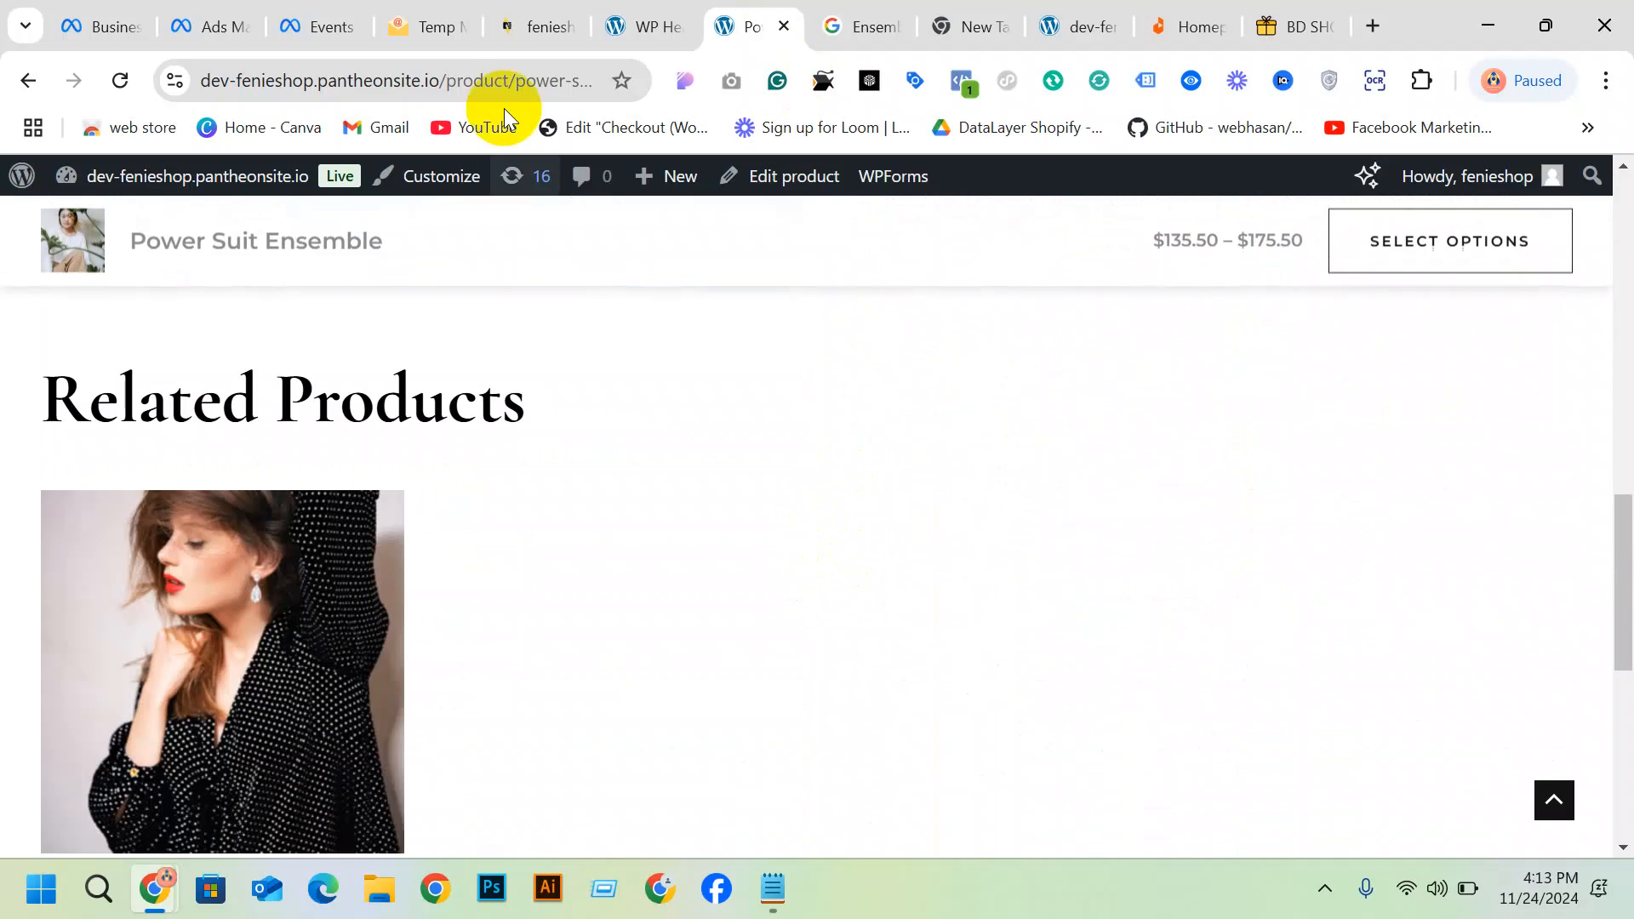
left_click(298, 24)
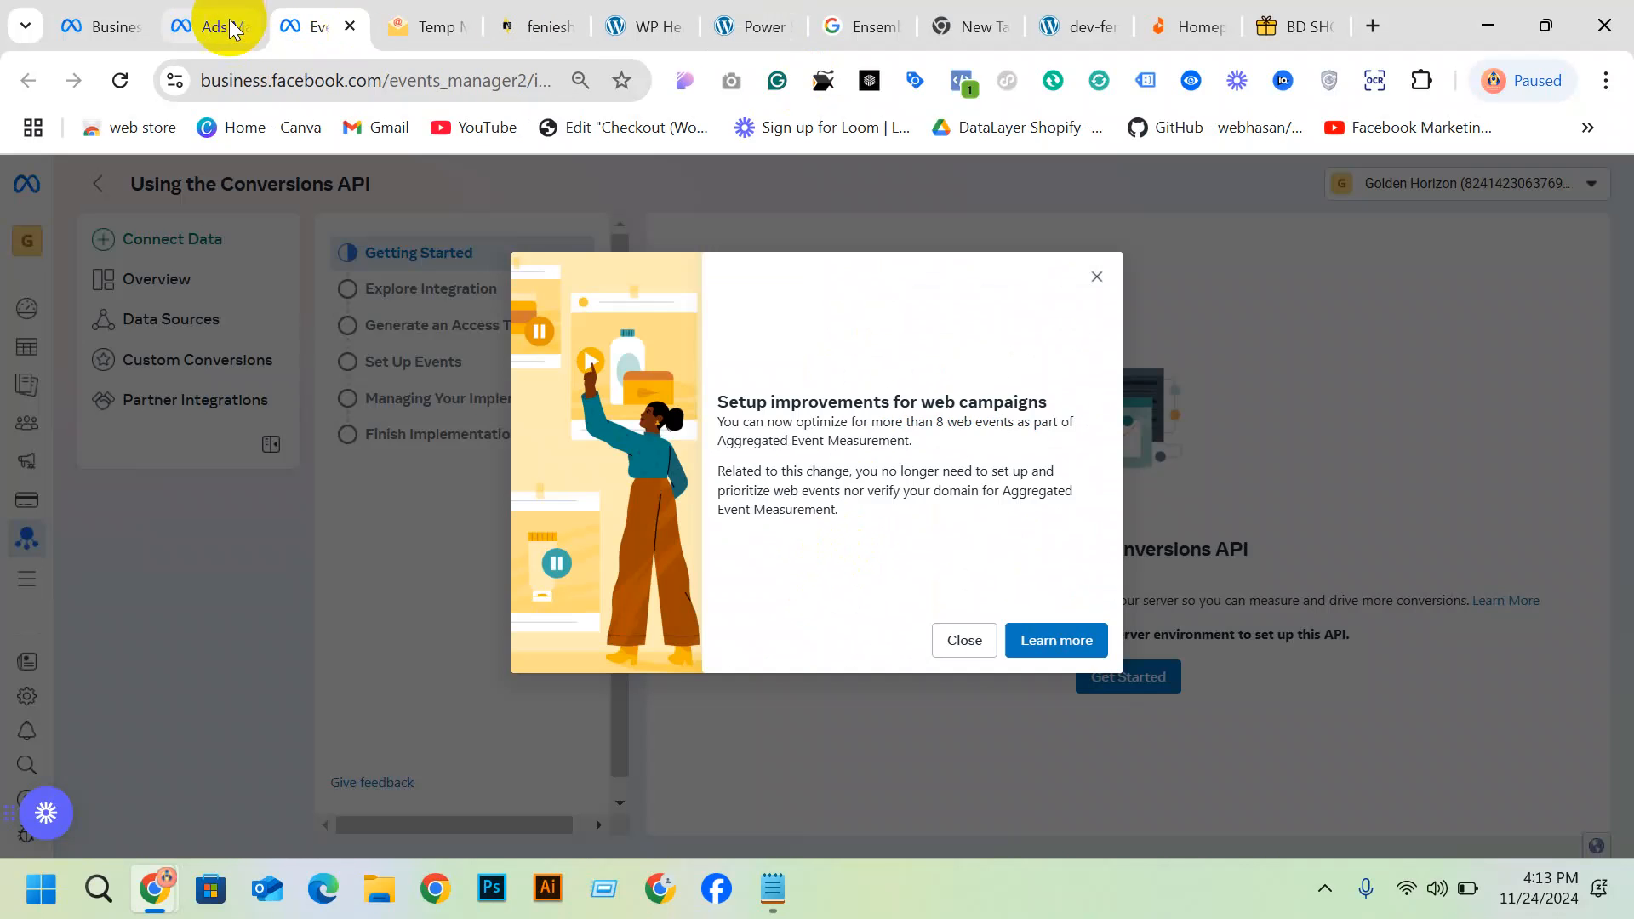
Add Women's clothing (apparel) via Interests > Shopping and fashion > Clothing
left_click(230, 29)
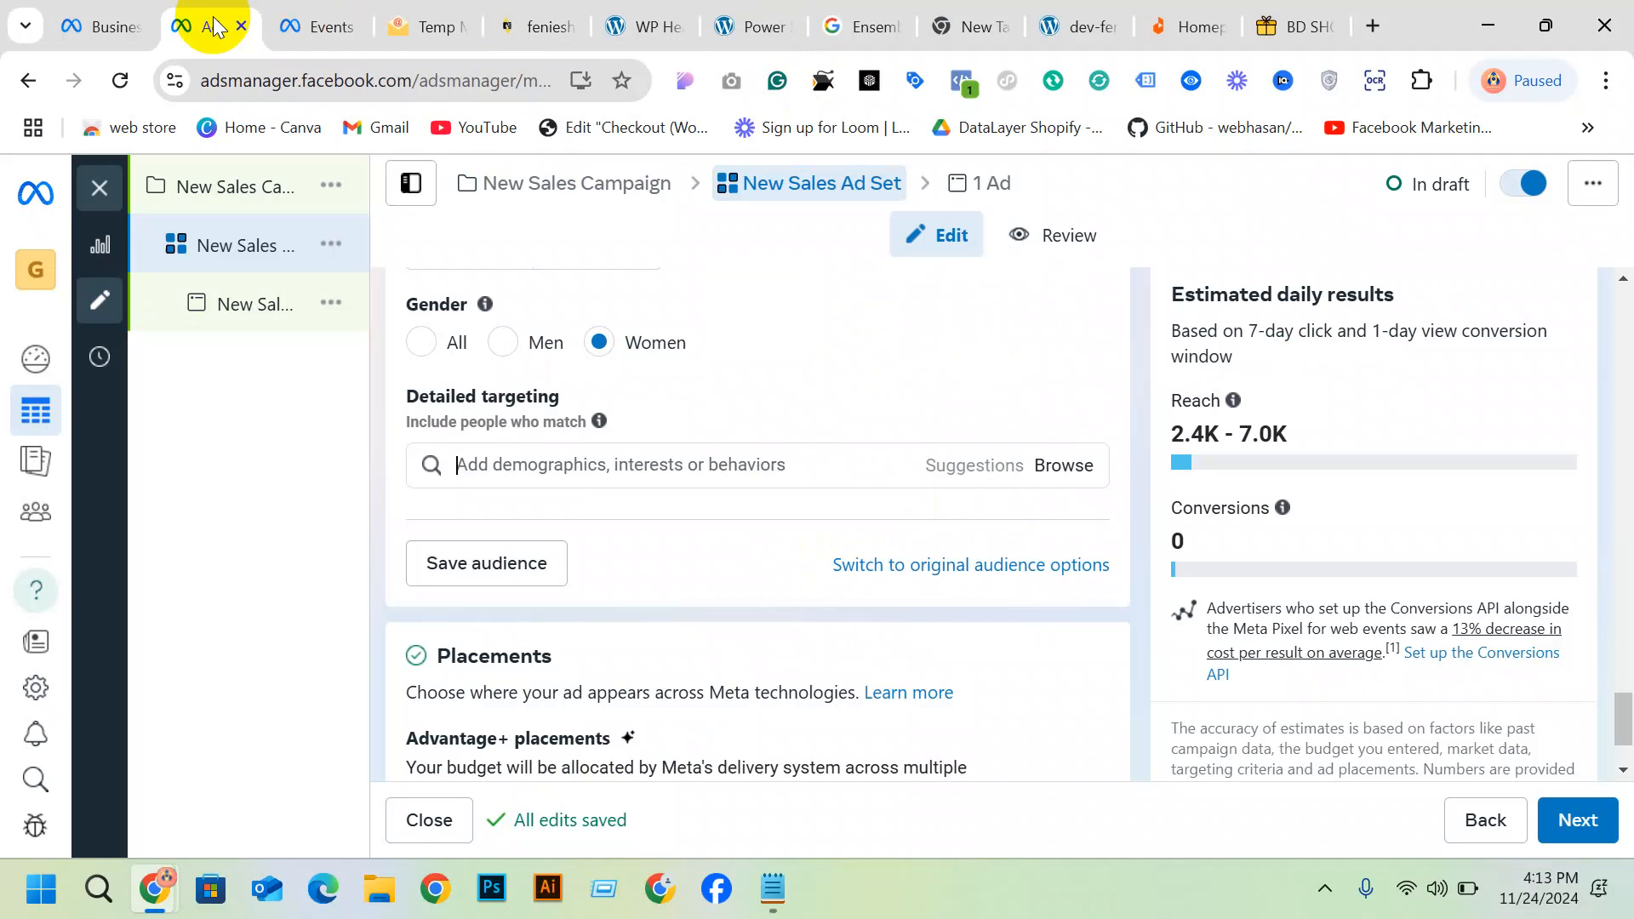
left_click(1058, 470)
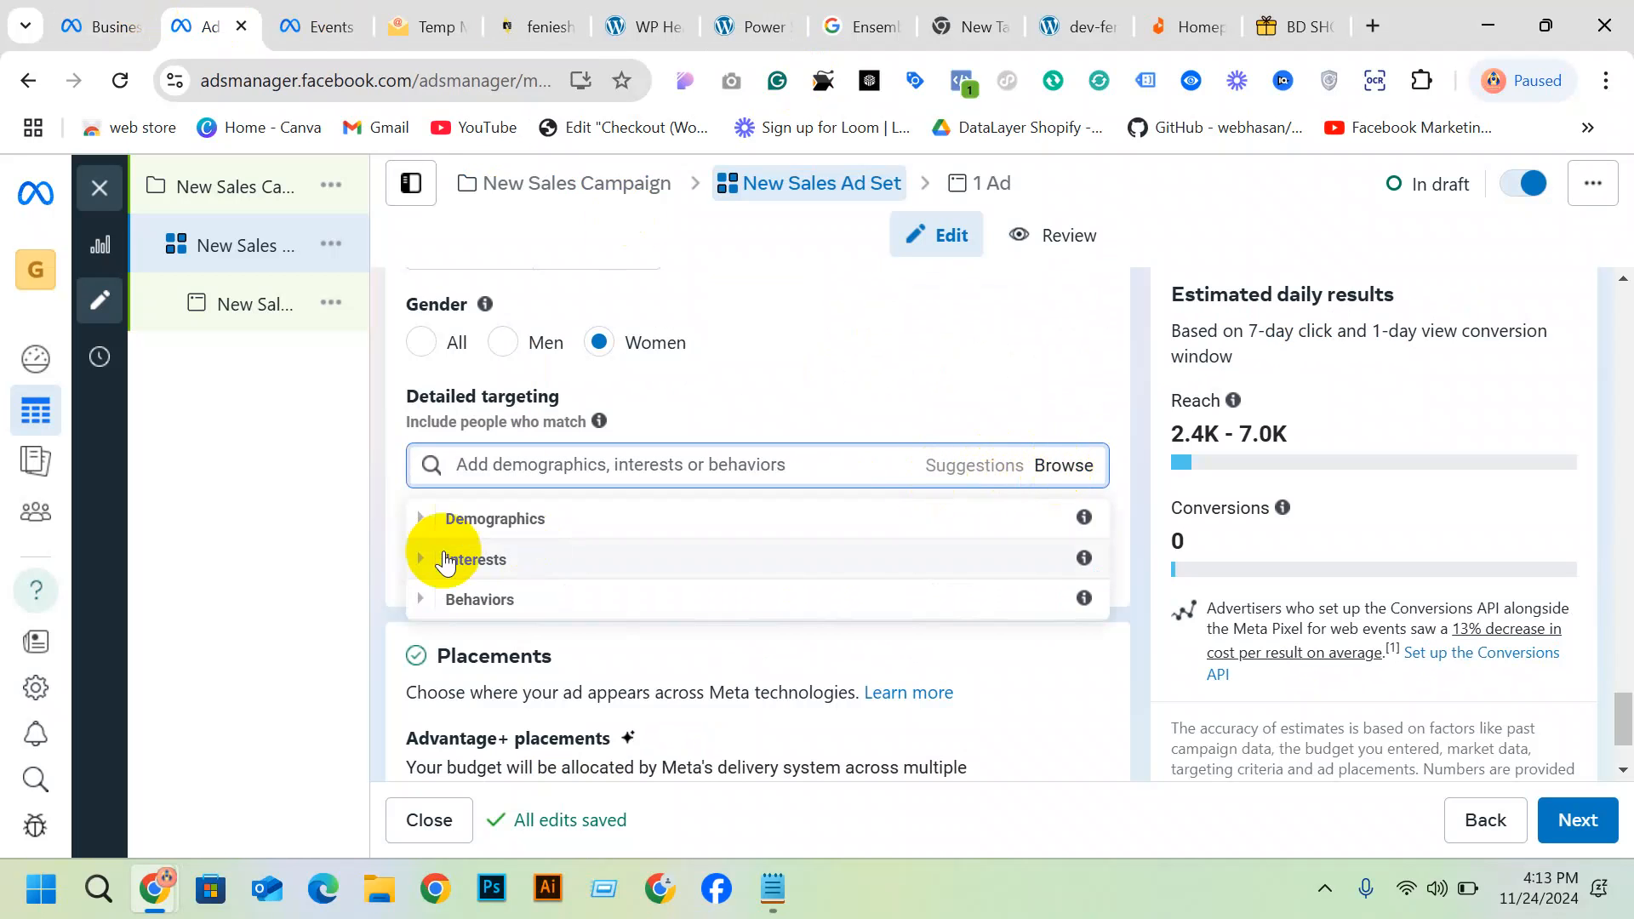
left_click(416, 568)
scroll(809, 601, "down", 2)
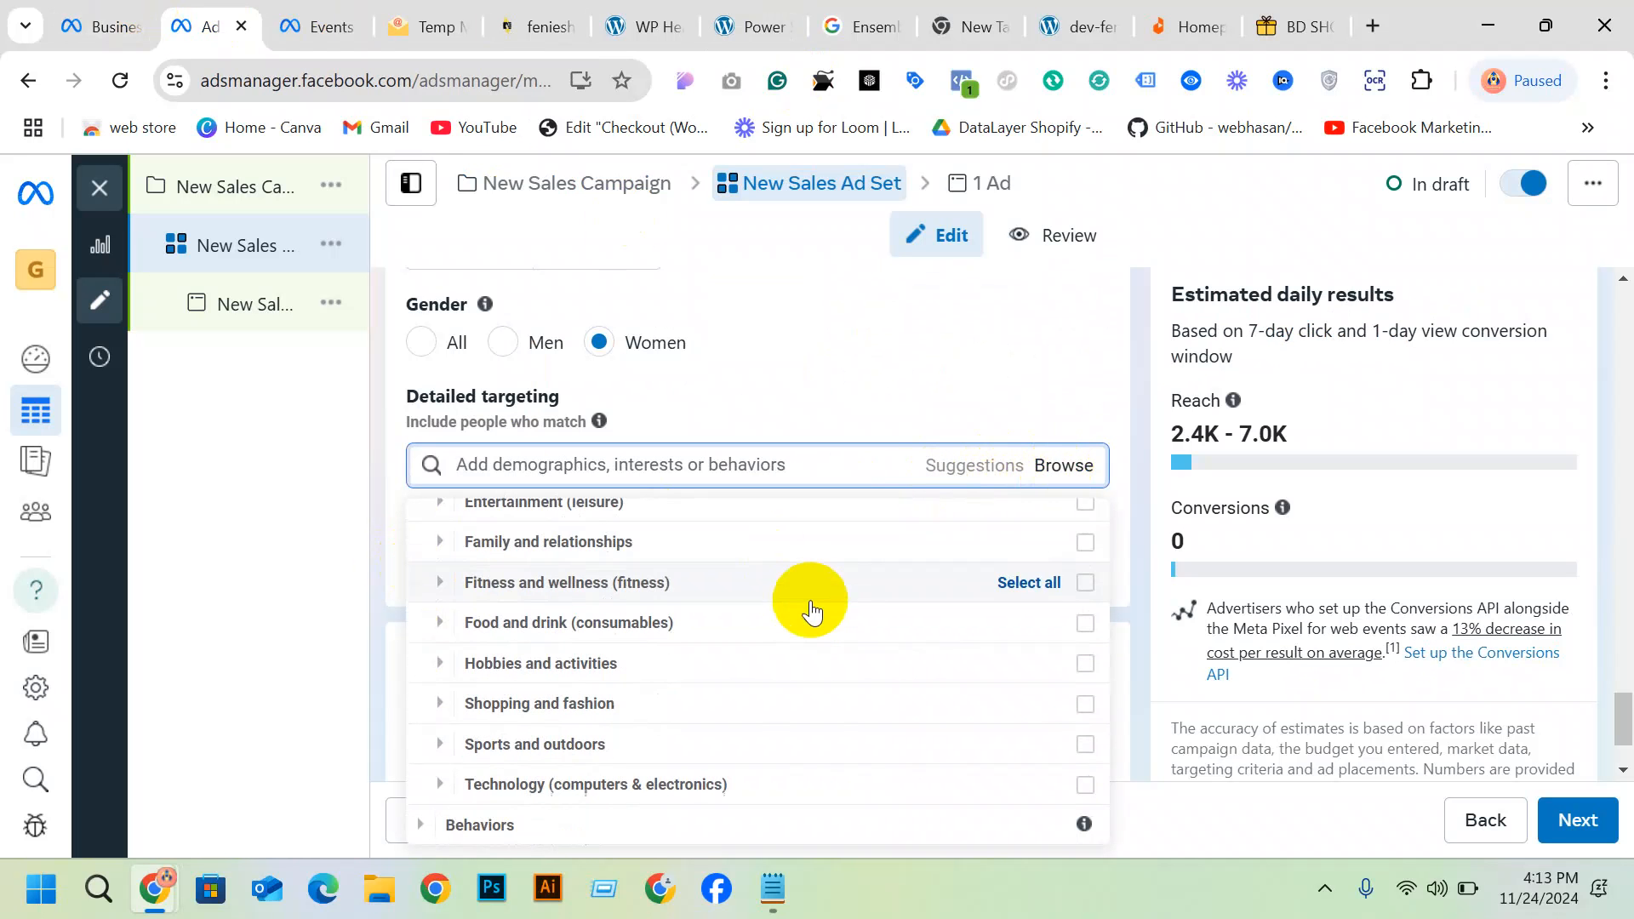
left_click(427, 704)
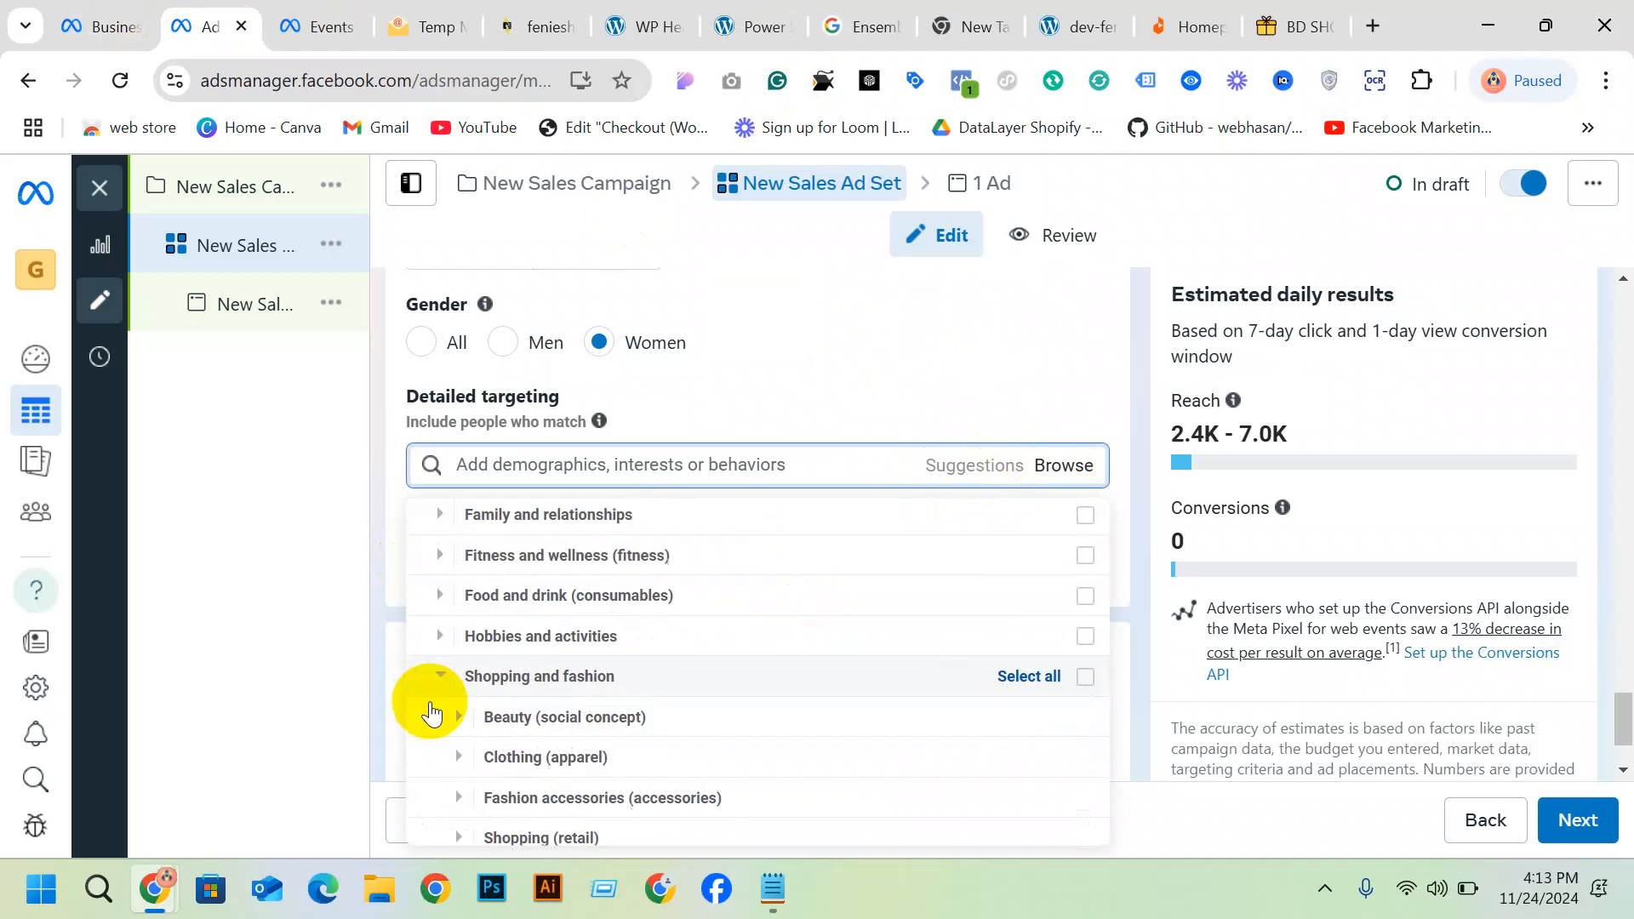
left_click(464, 608)
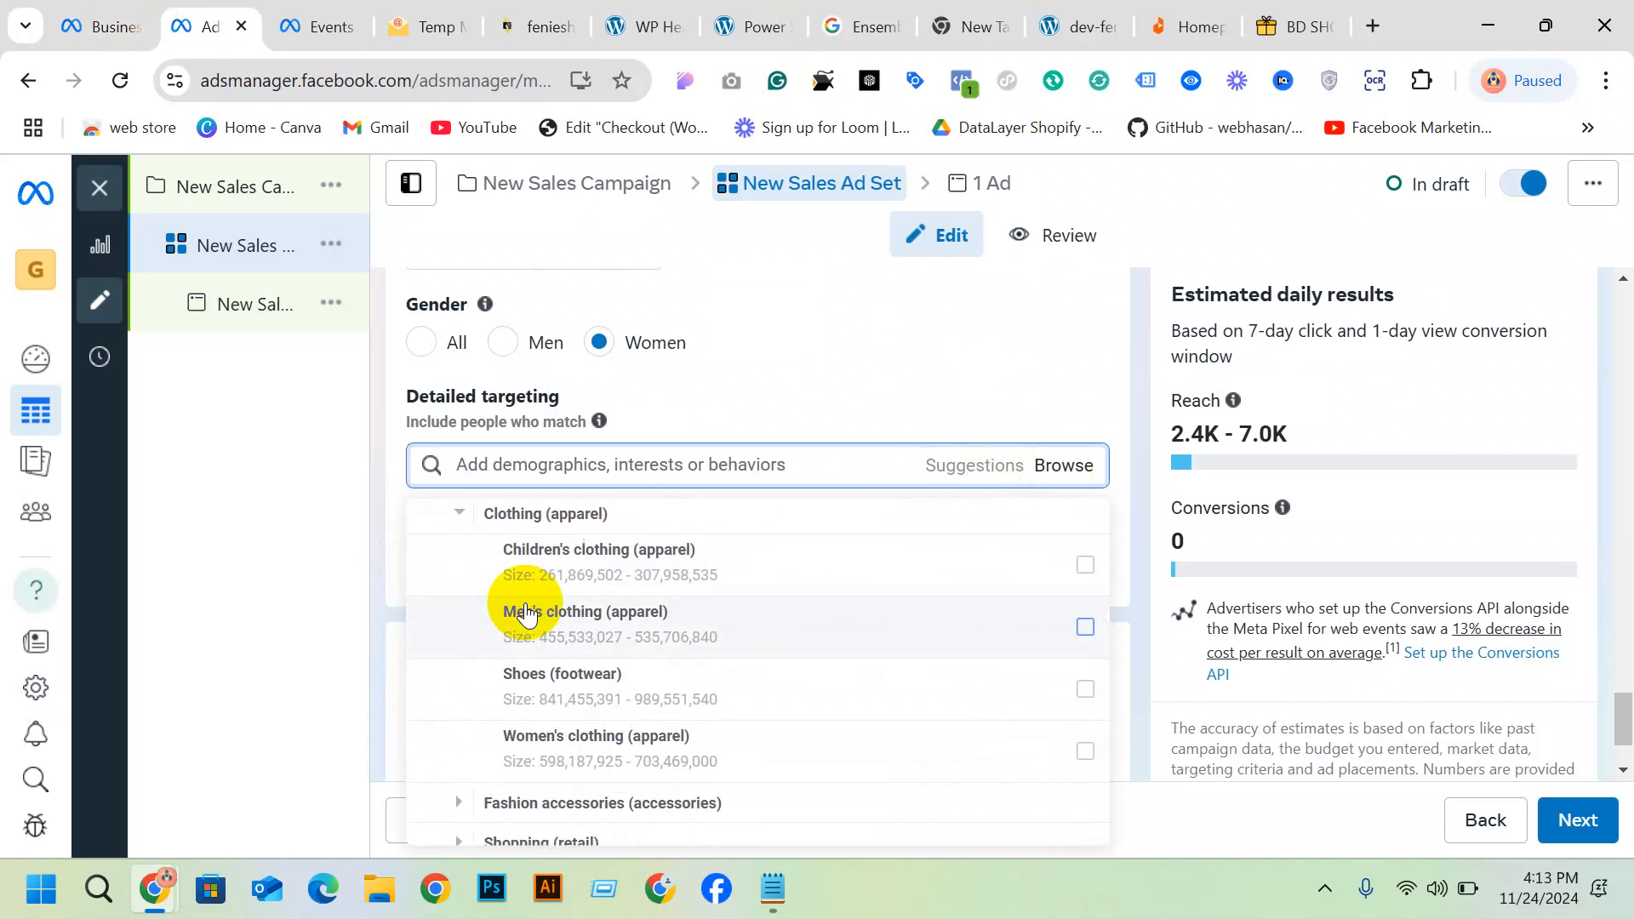
left_click(1084, 750)
scroll(1471, 498, "down", 2)
left_click(1475, 339)
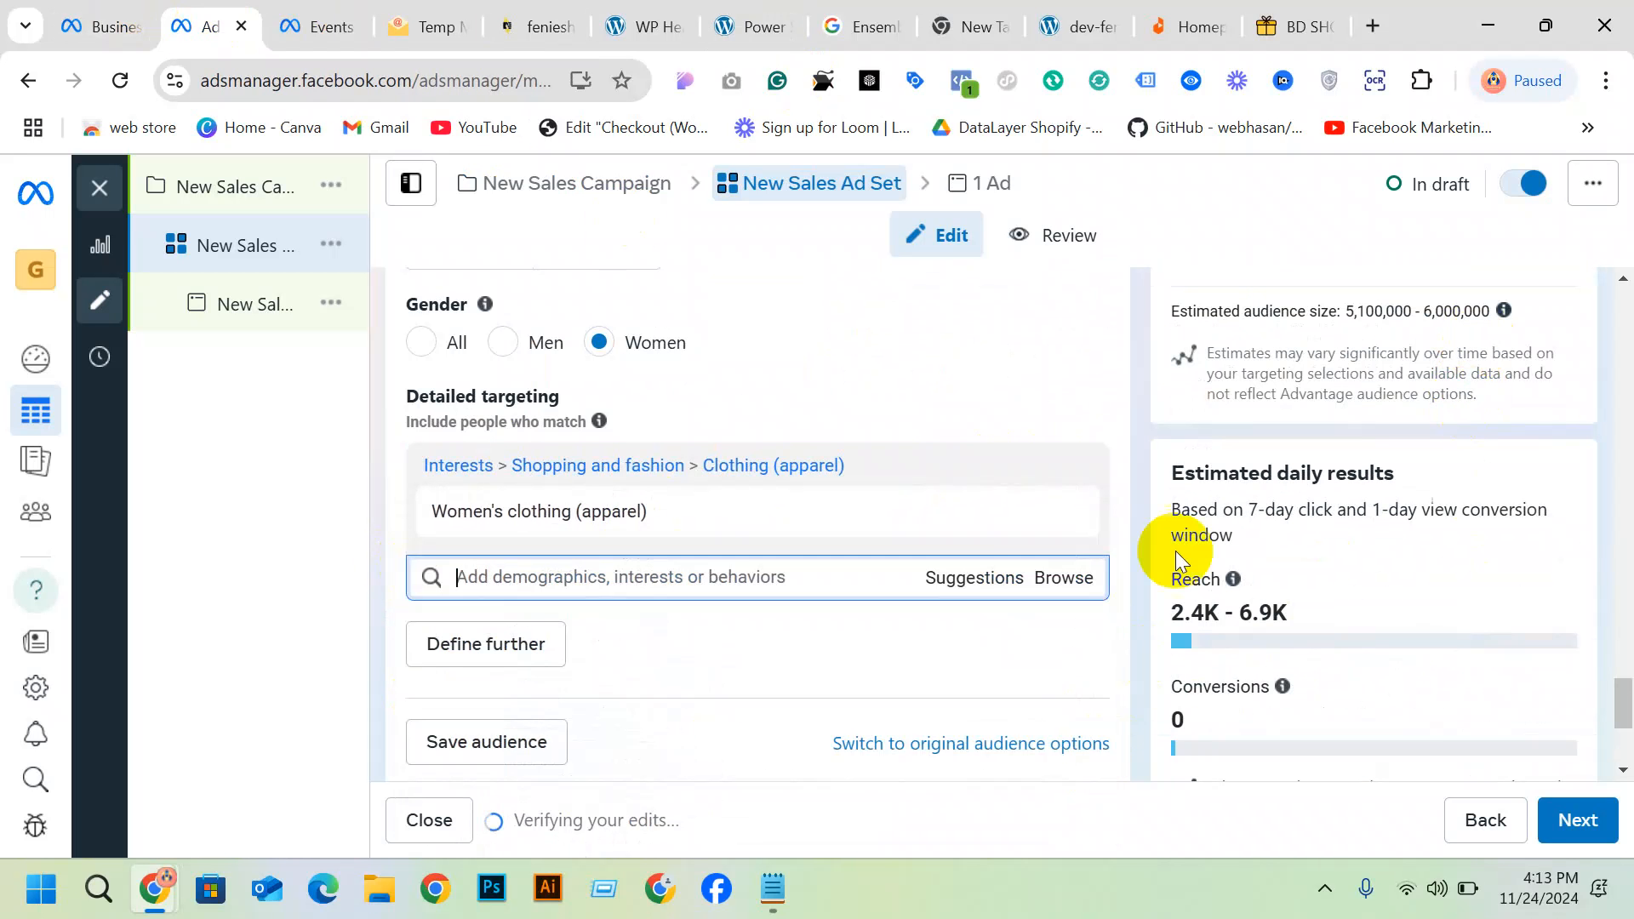
Add Dresses (apparel) and Clothing (apparel) from suggestions, then continue to the ad
left_click(975, 579)
scroll(937, 437, "down", 3)
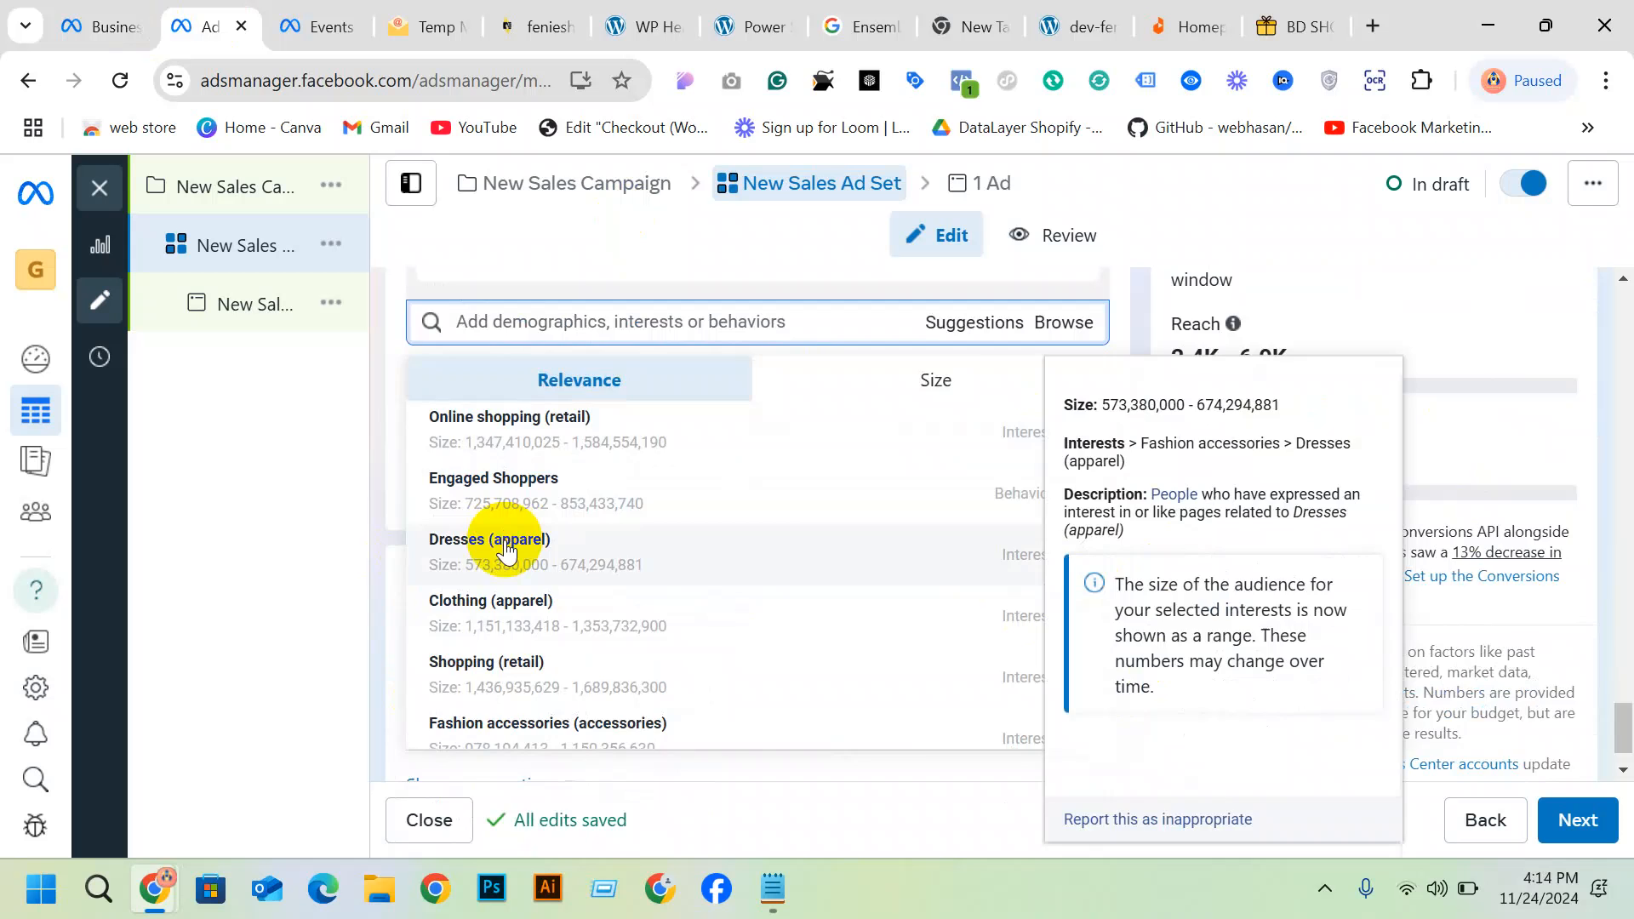
left_click(506, 551)
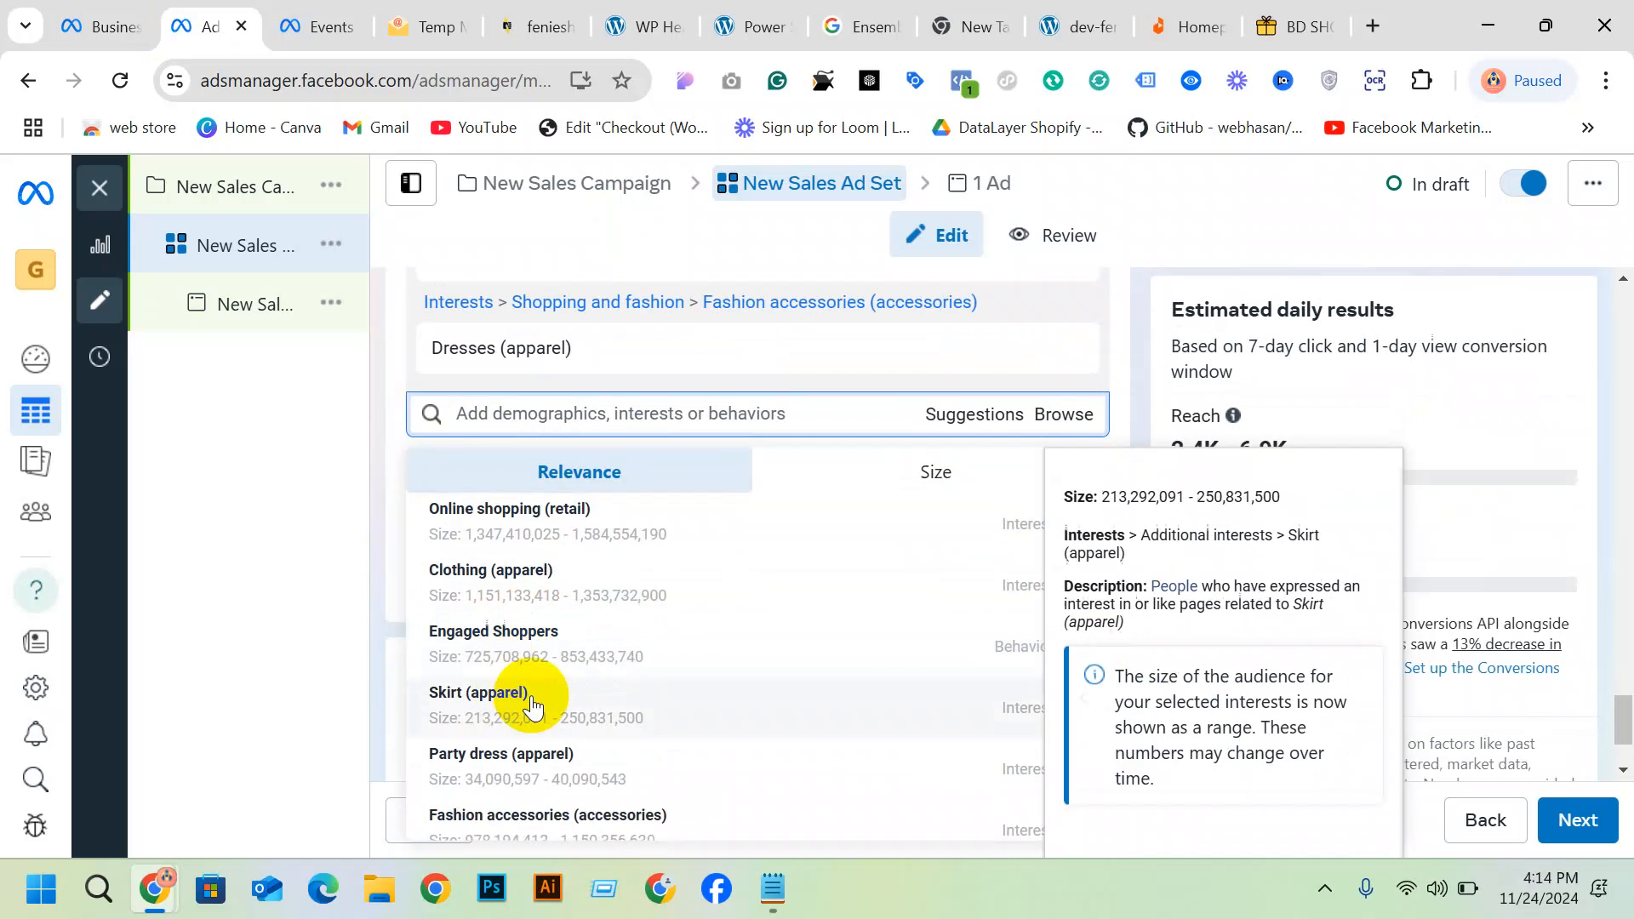
left_click(564, 591)
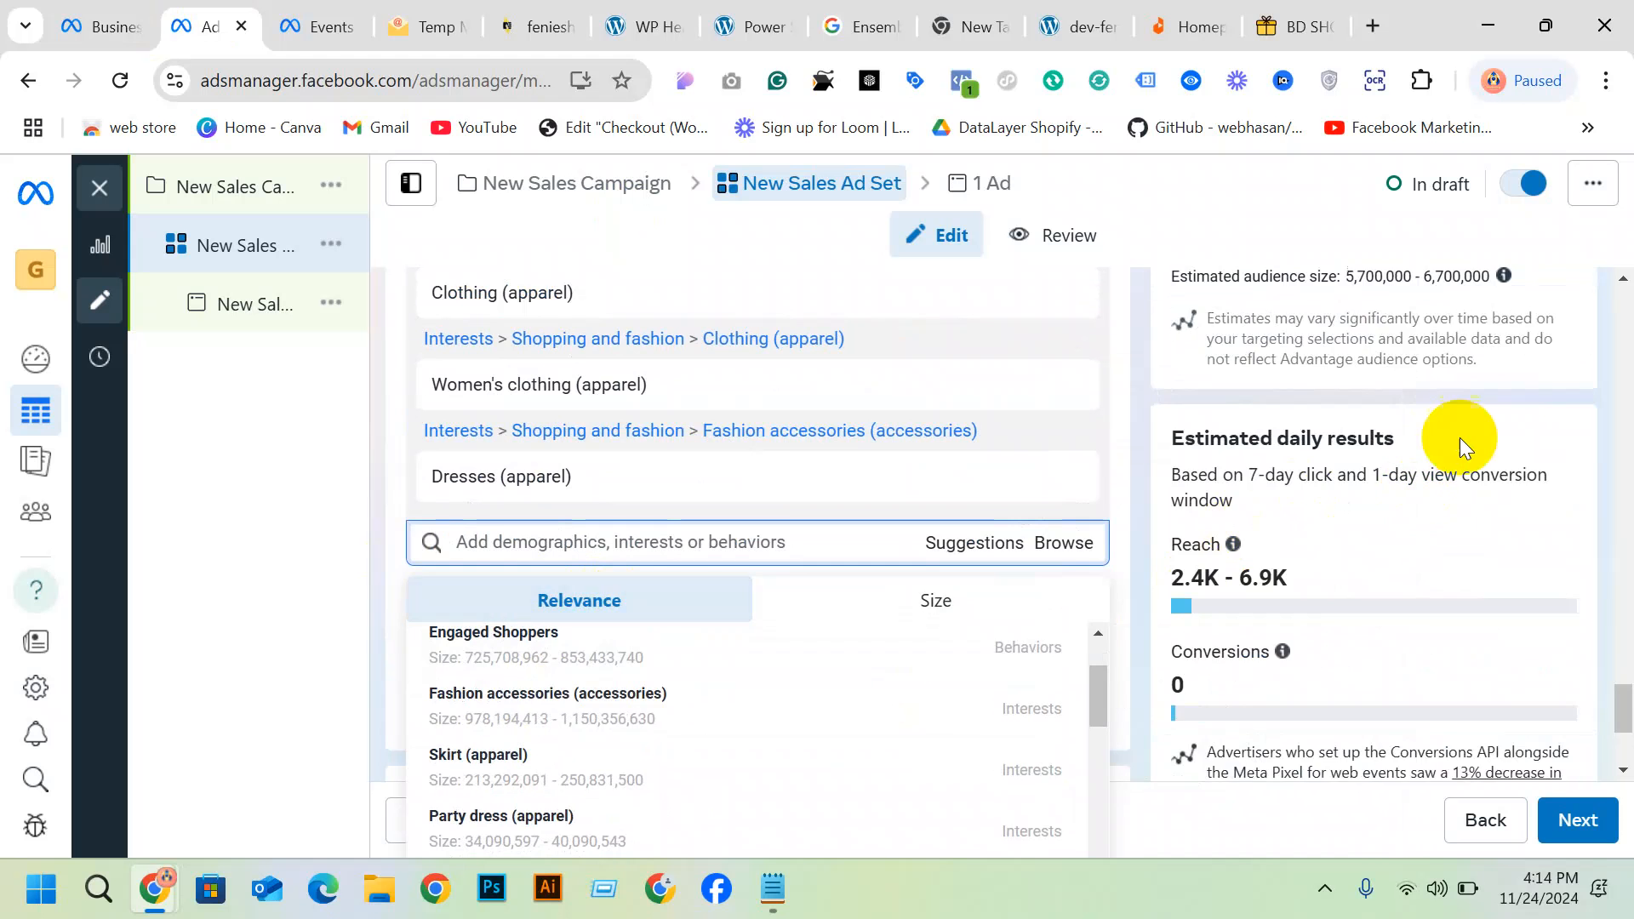
left_click(1460, 447)
scroll(1415, 536, "down", 3)
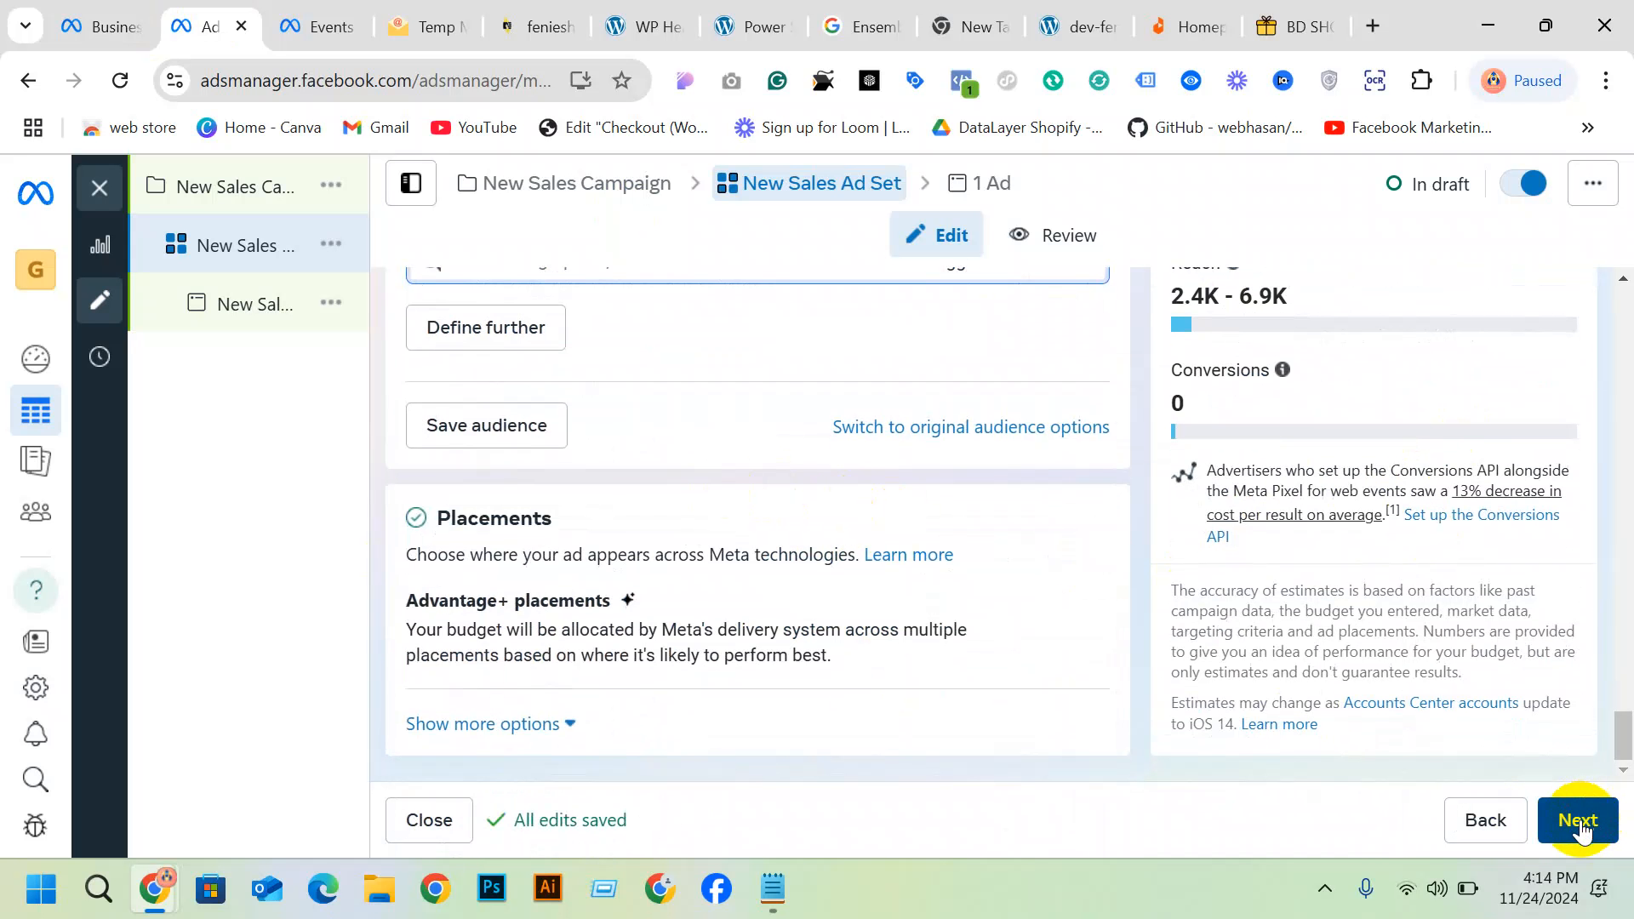
left_click(1579, 822)
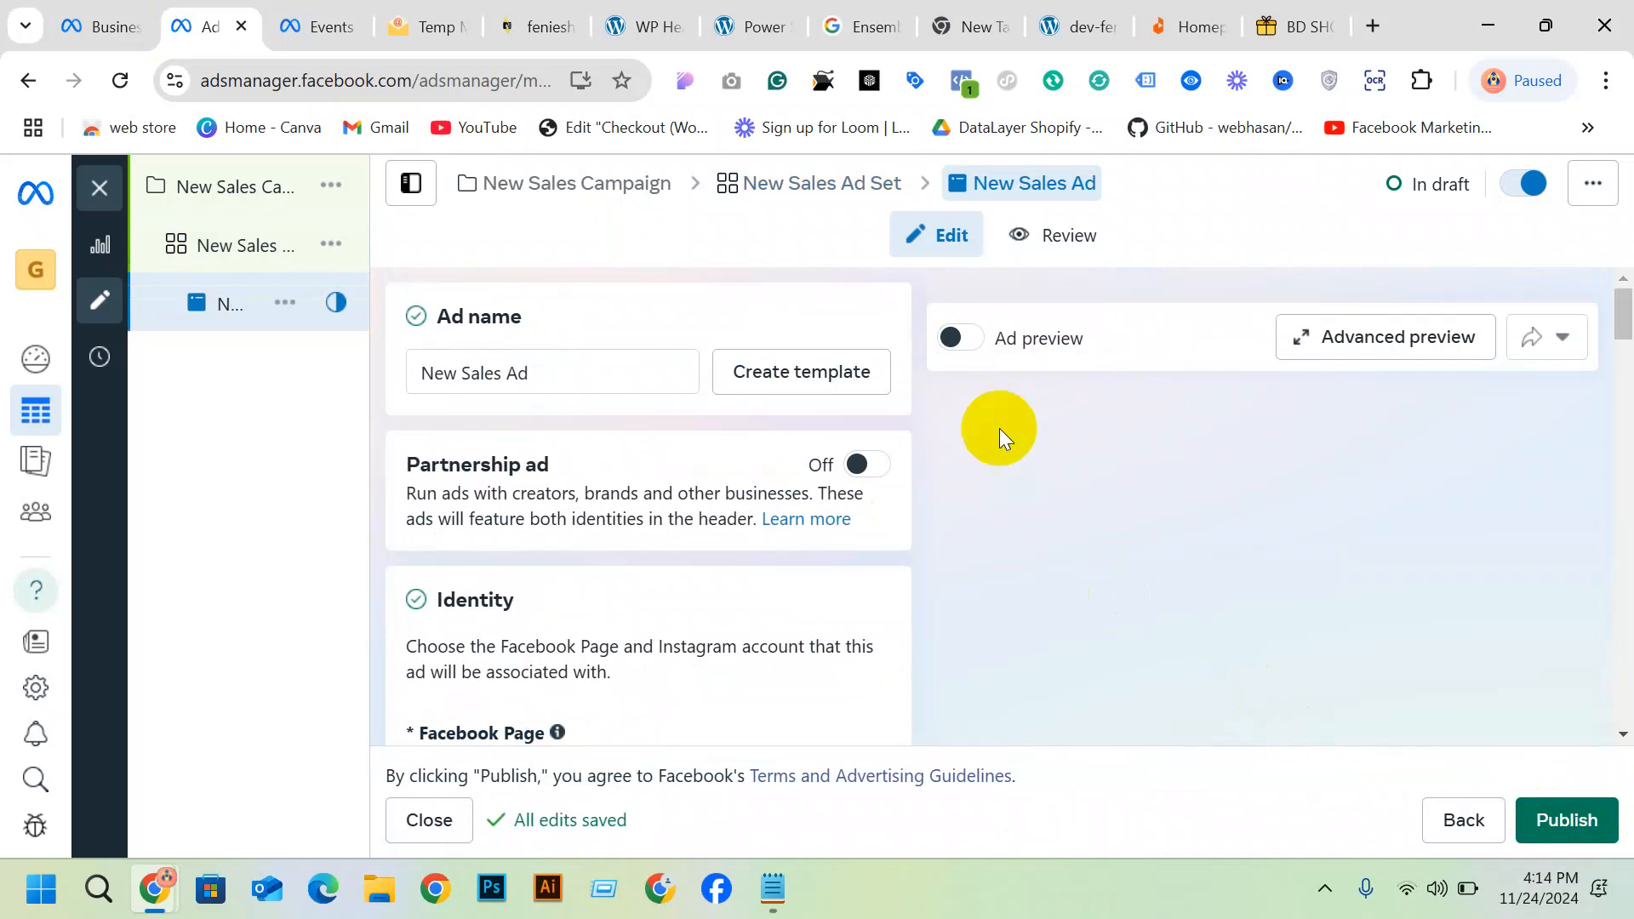
Turn on the ad preview and review the ad settings
left_click(956, 345)
scroll(729, 463, "down", 5)
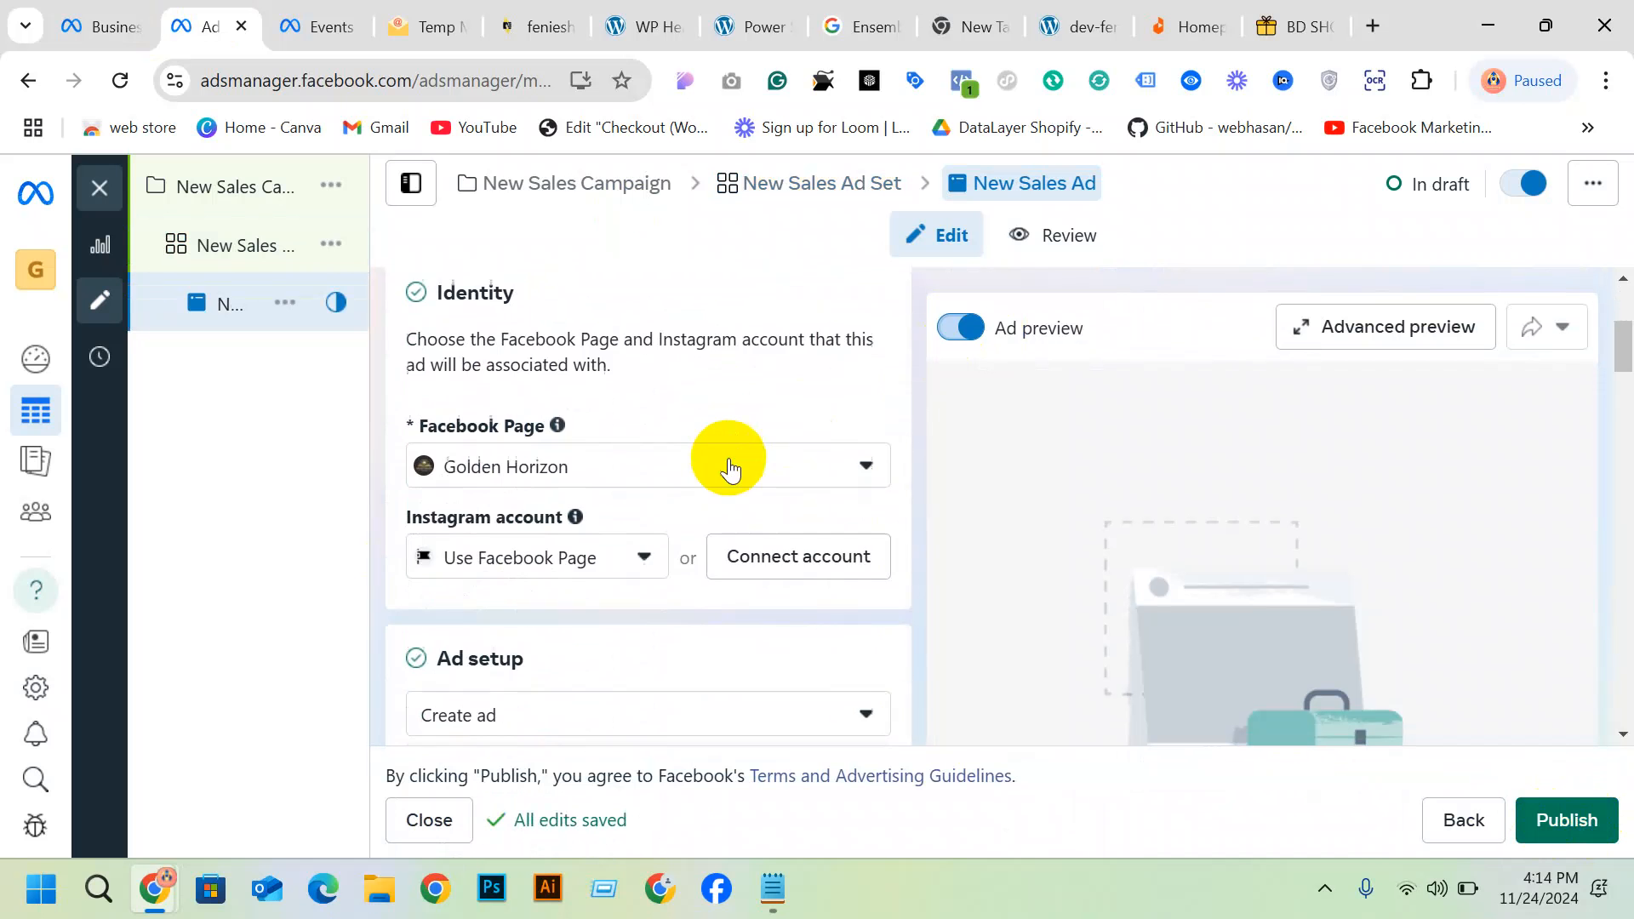
scroll(565, 336, "up", 3)
scroll(542, 514, "down", 1)
scroll(545, 511, "down", 8)
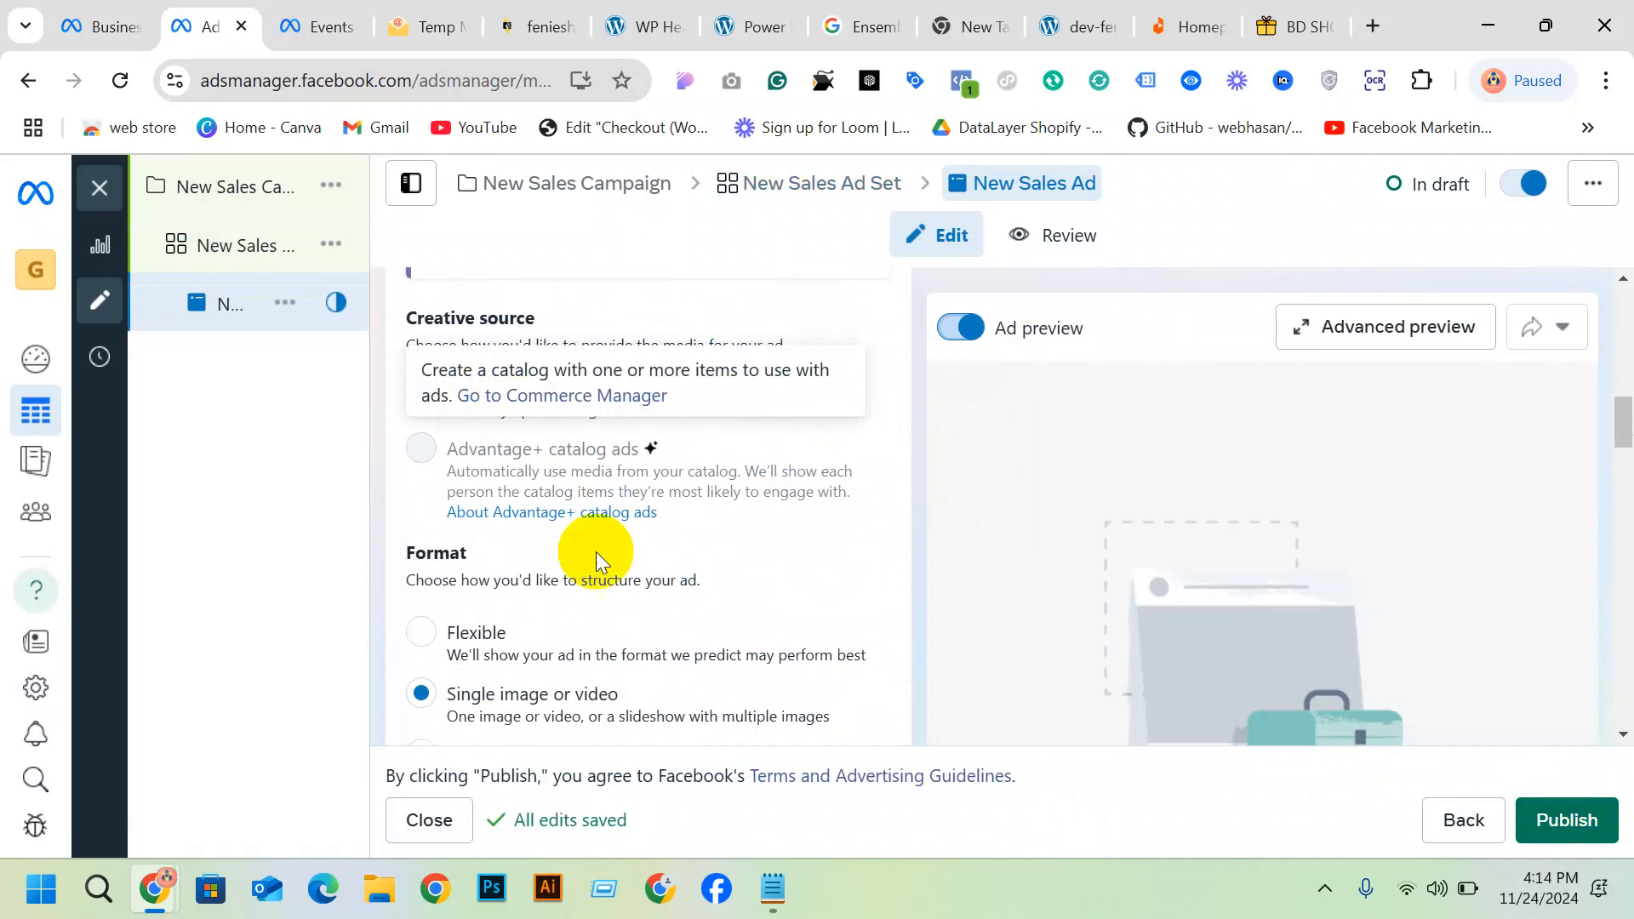
scroll(595, 579, "down", 6)
scroll(559, 490, "up", 3)
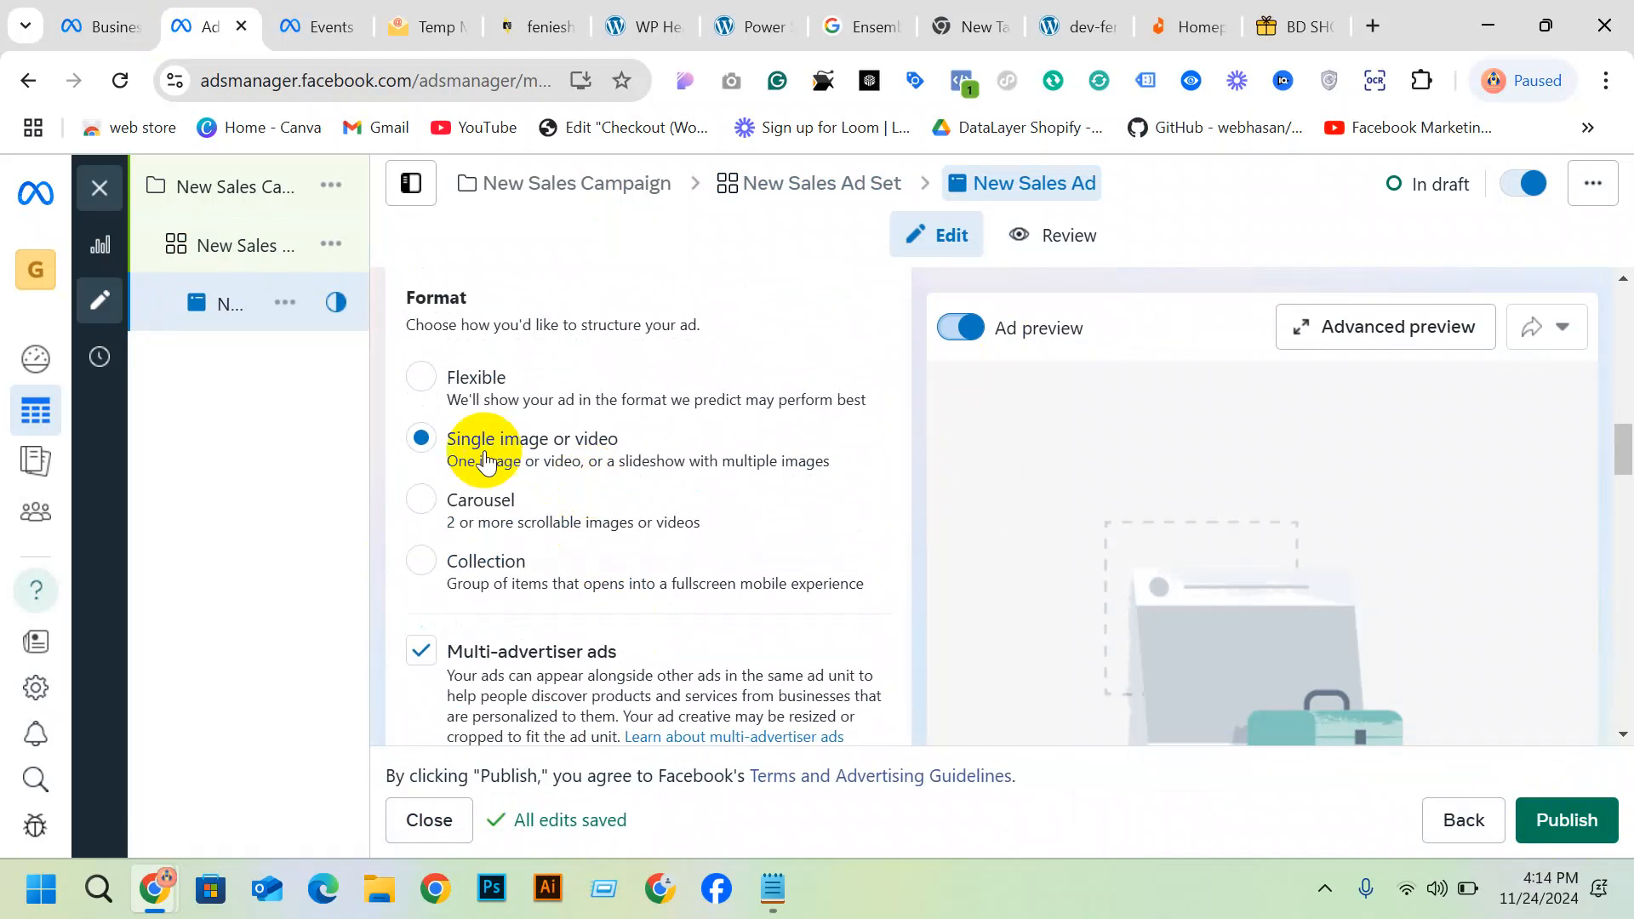
scroll(545, 435, "down", 5)
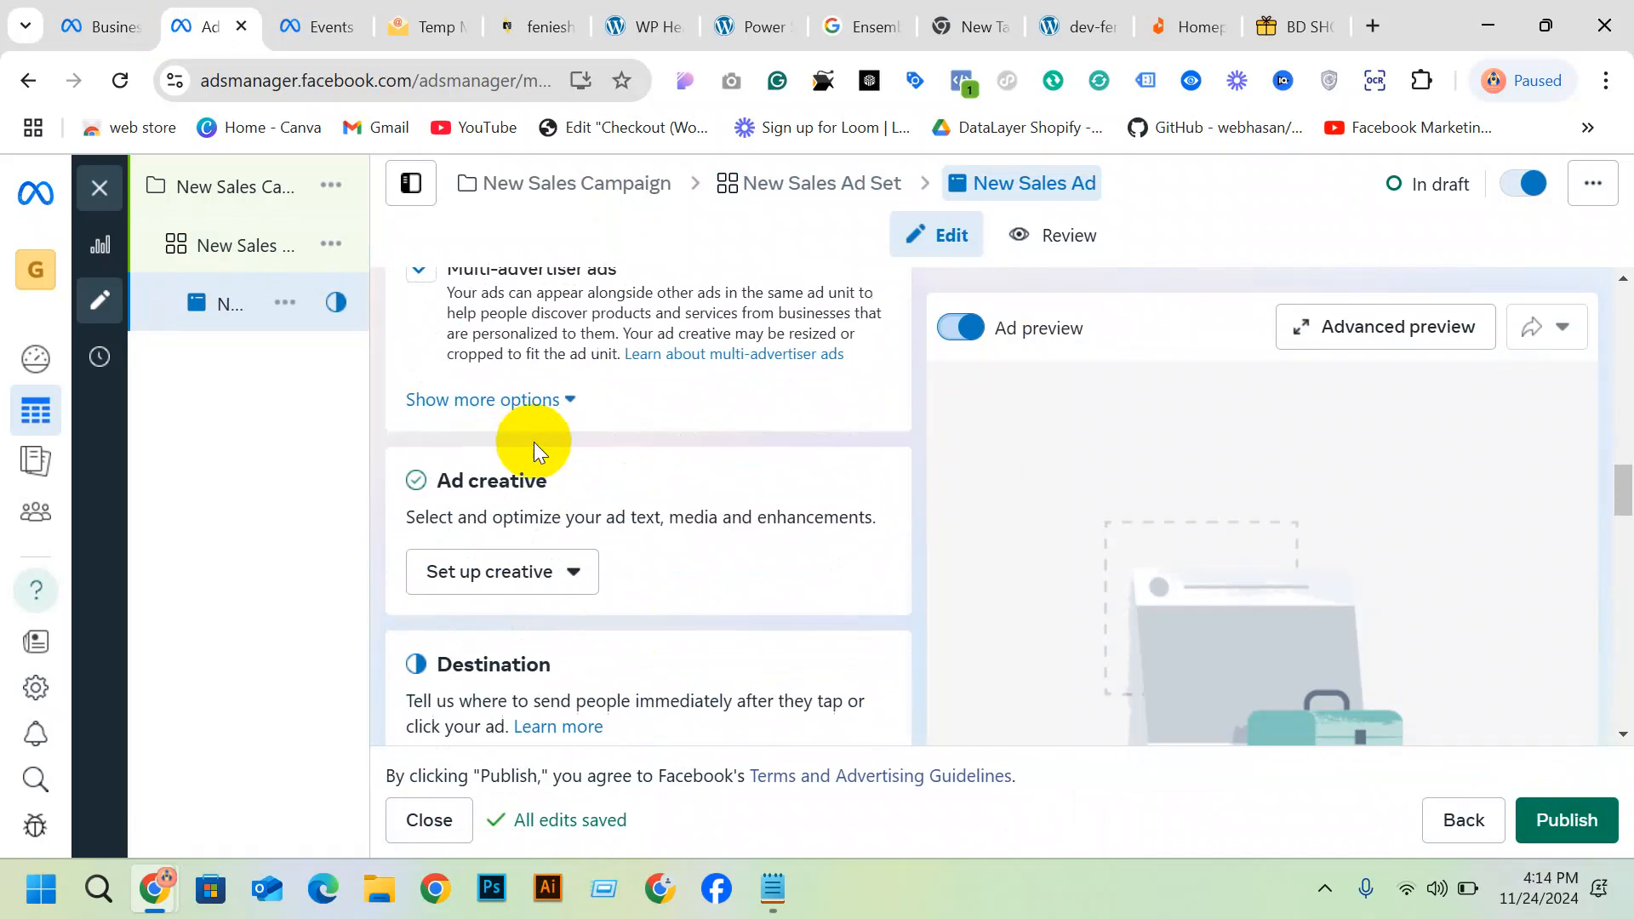
Start setting up an image ad creative, then open a new browser tab
left_click(519, 449)
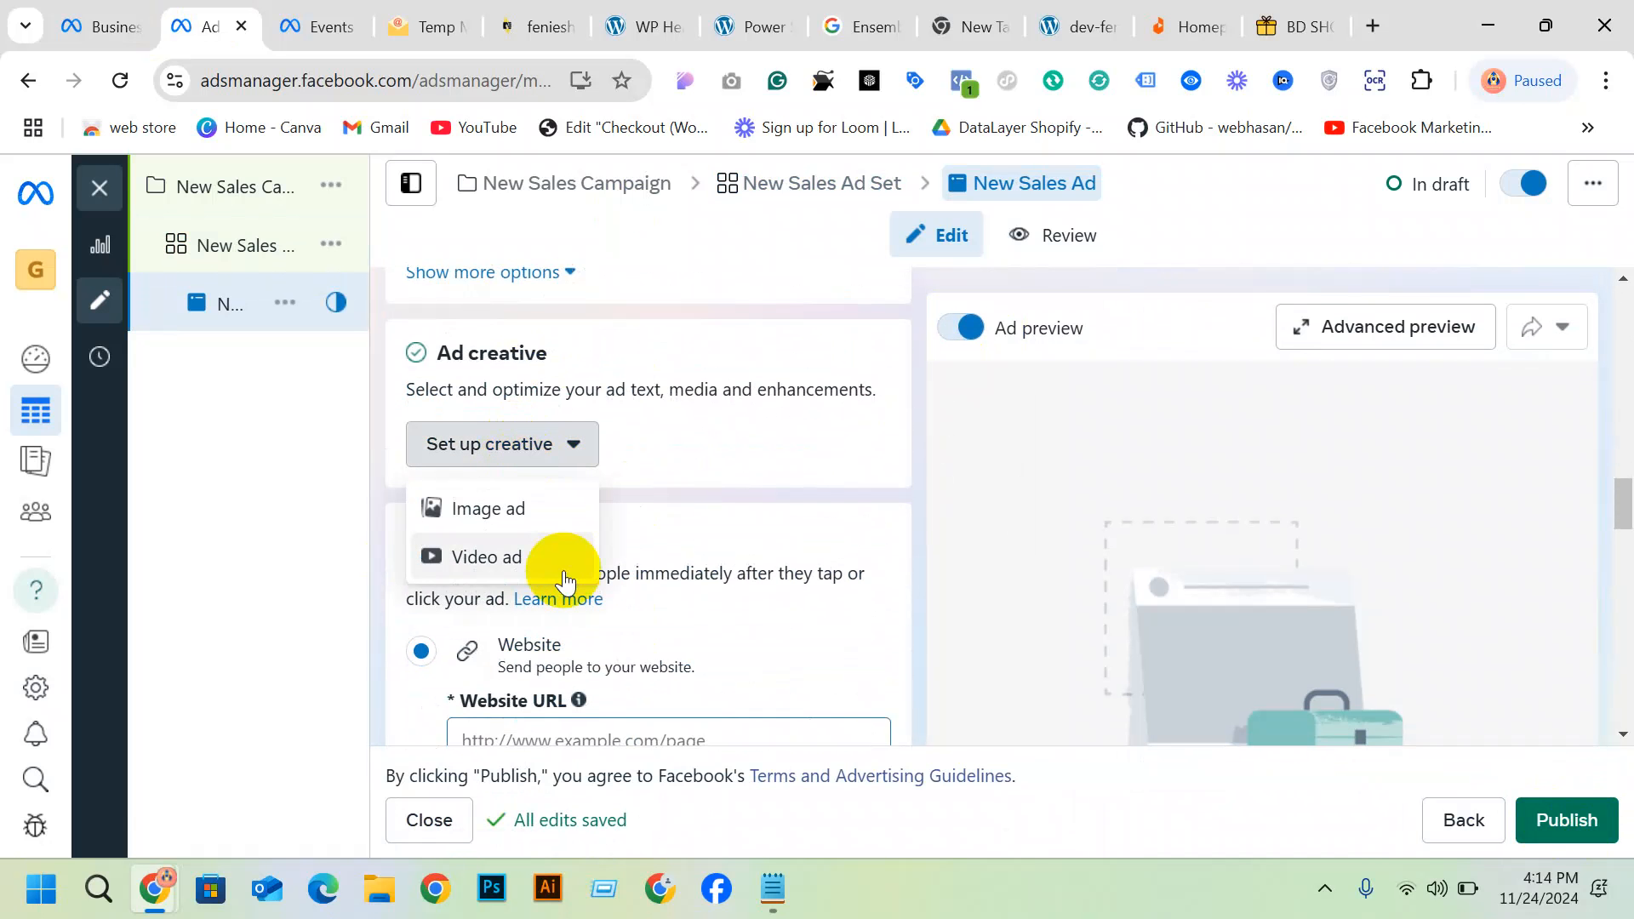
left_click(528, 524)
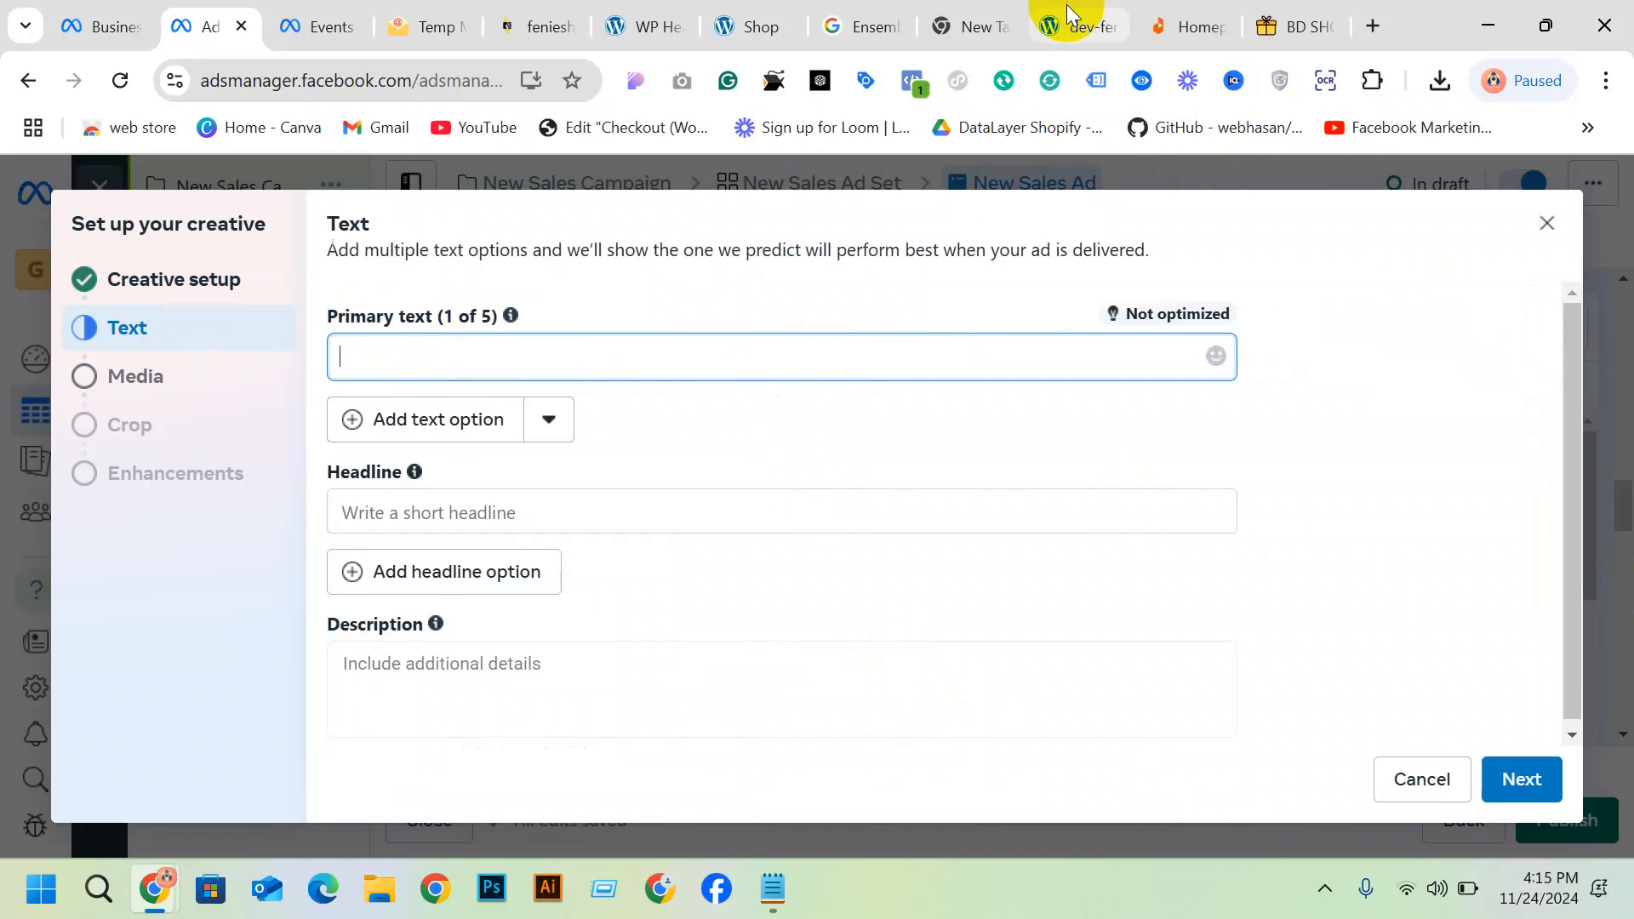
left_click(1372, 25)
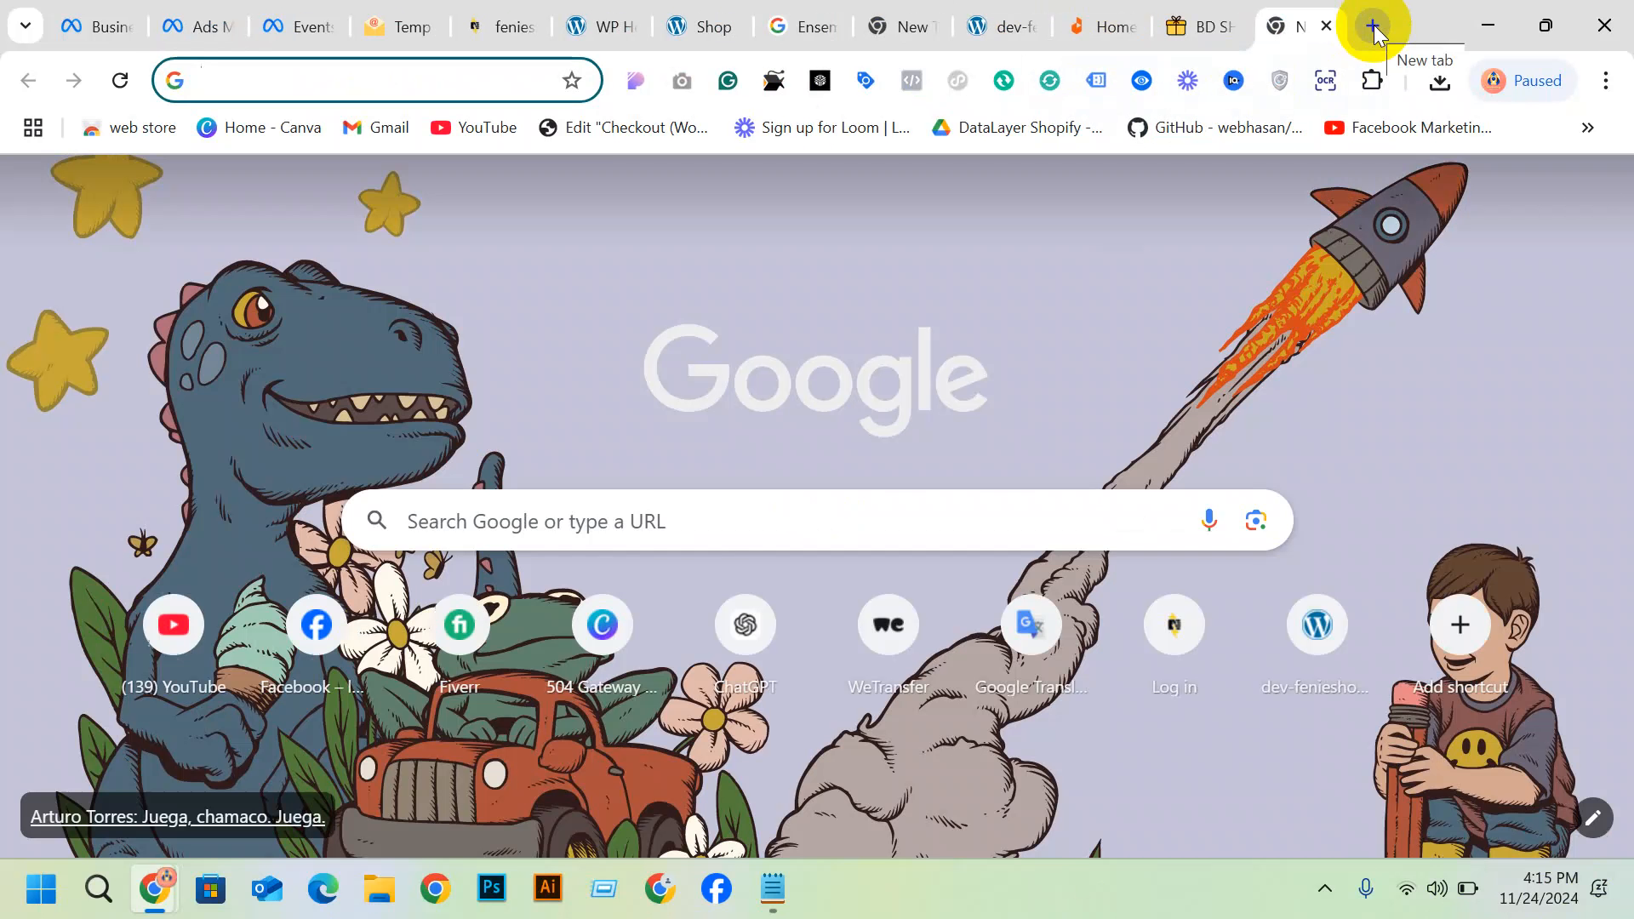
Go to chatgpt.com, stay logged out and begin typing 'write me facebook ads intarest for'
type("chat")
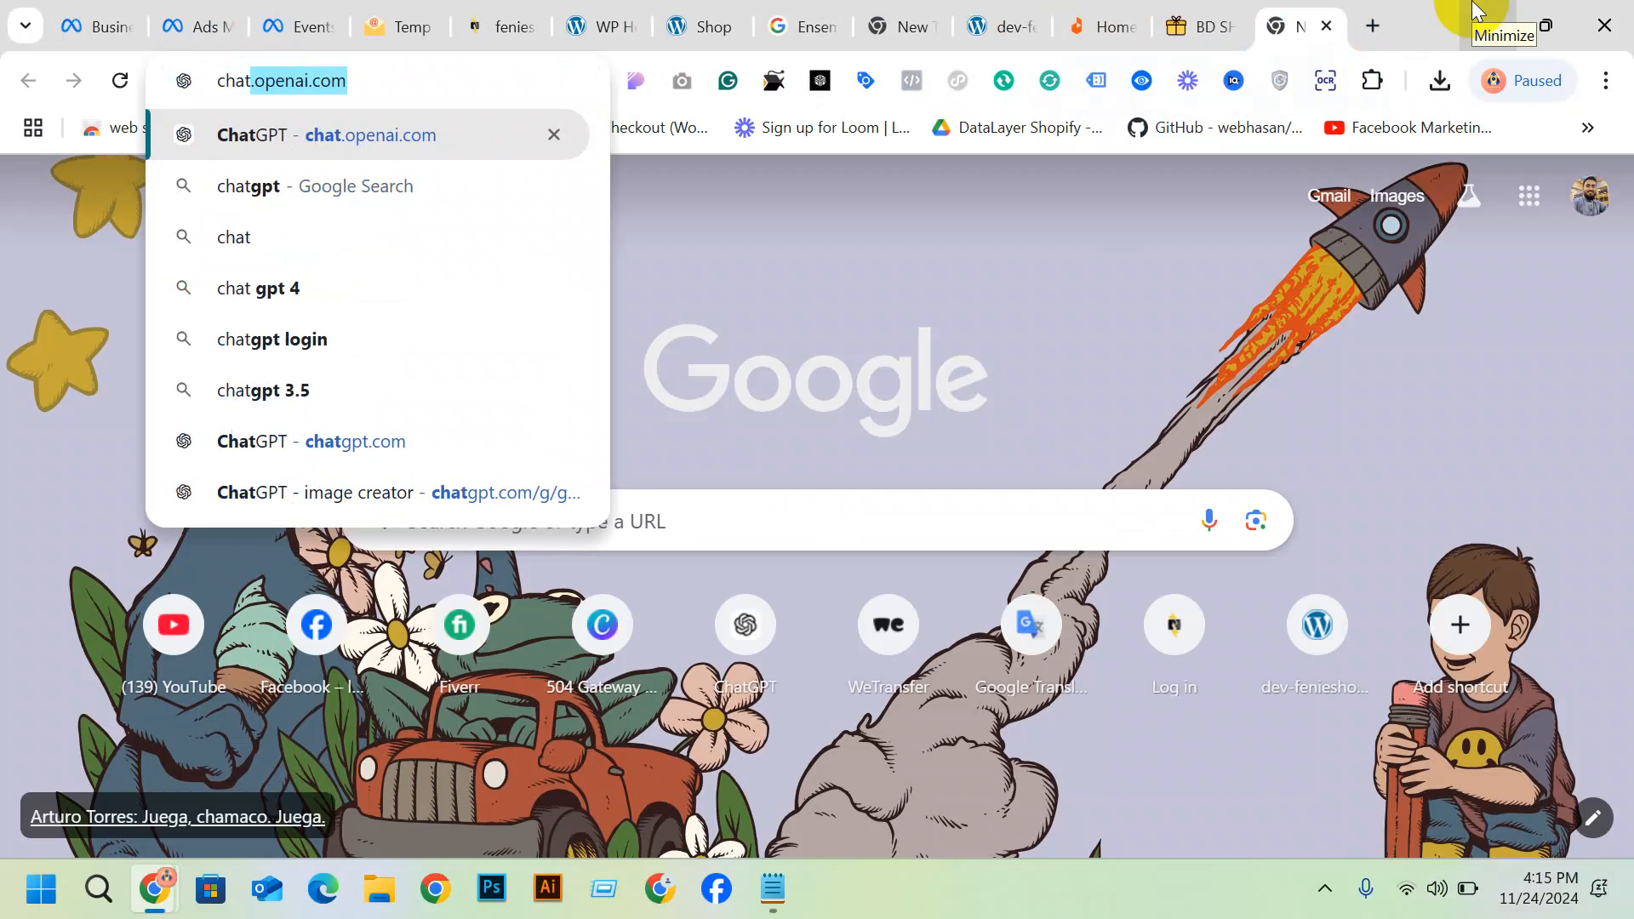
key("Return")
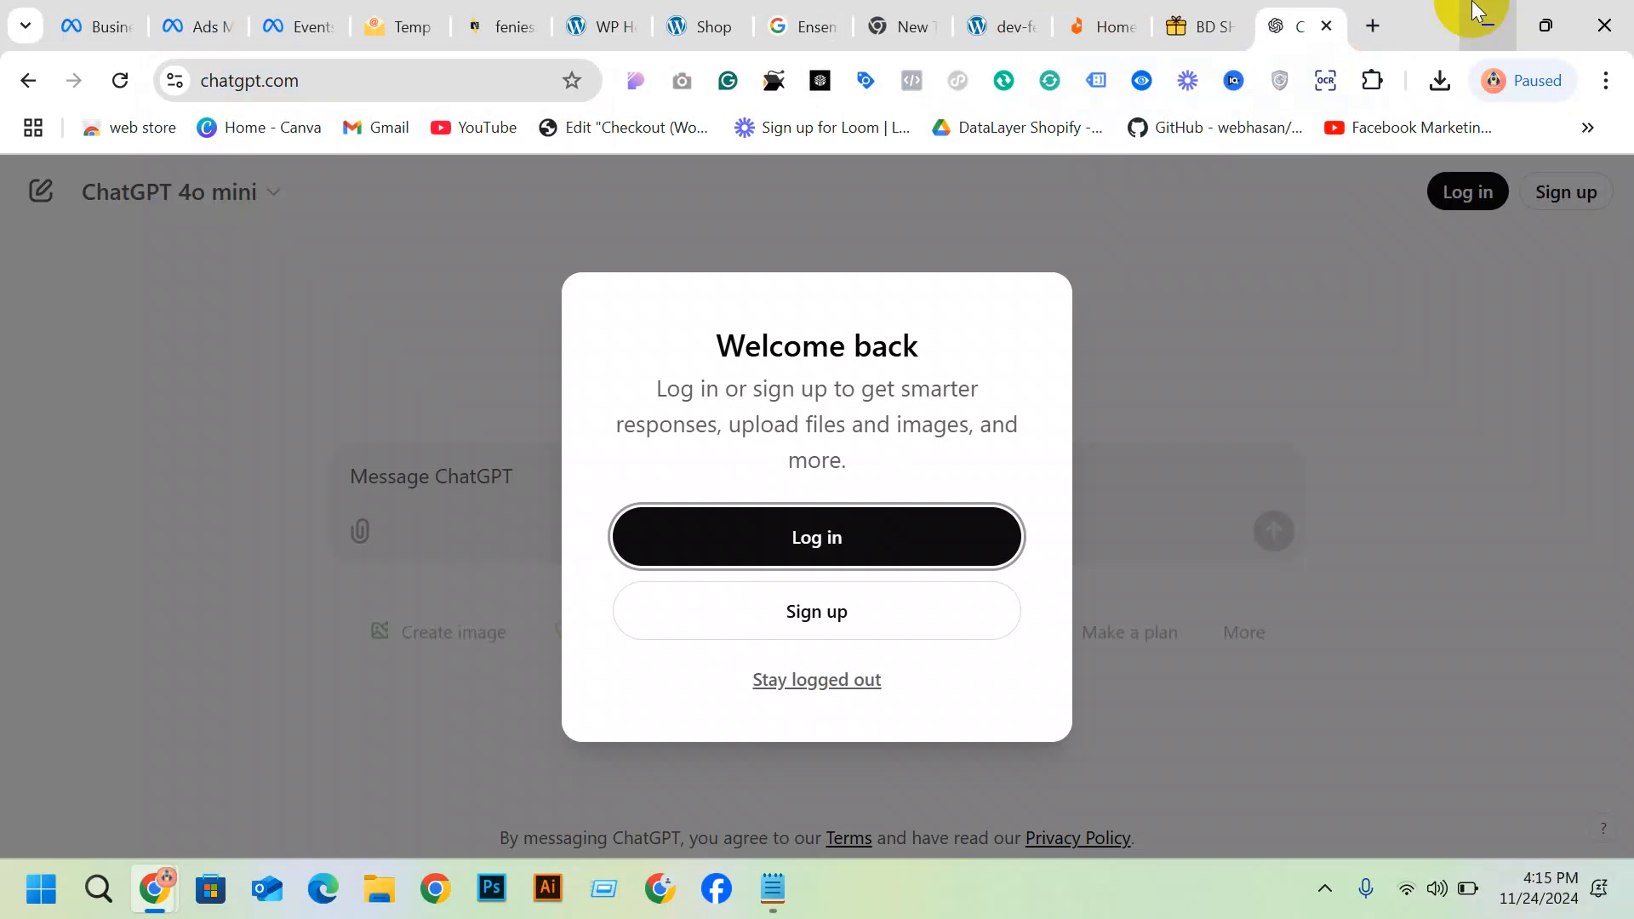
left_click(766, 681)
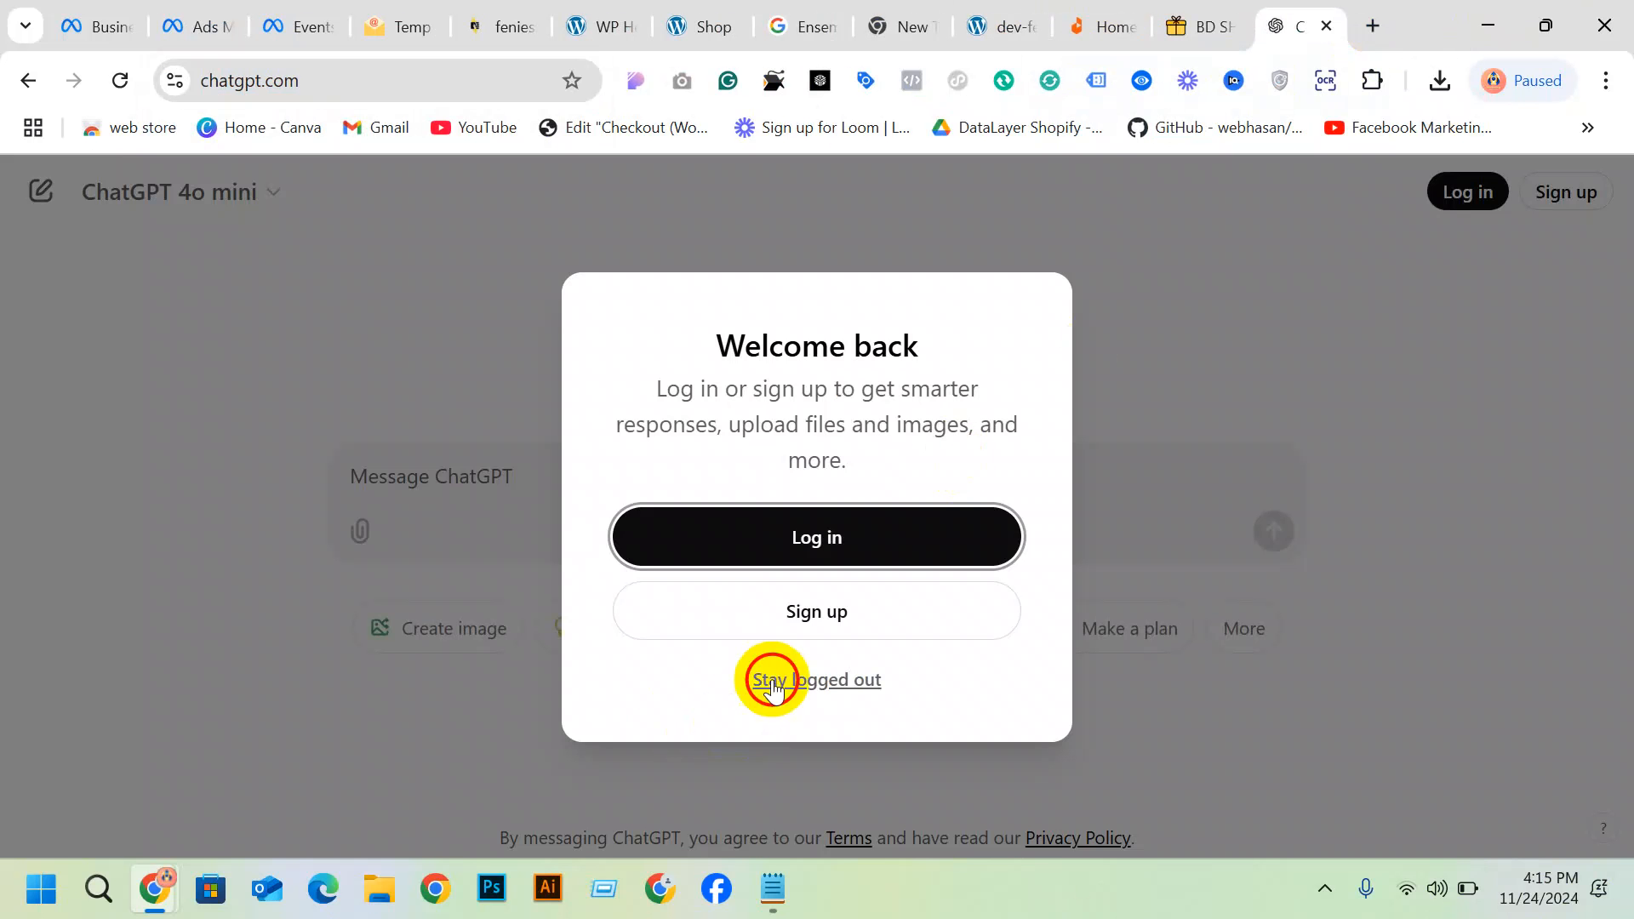
left_click(542, 476)
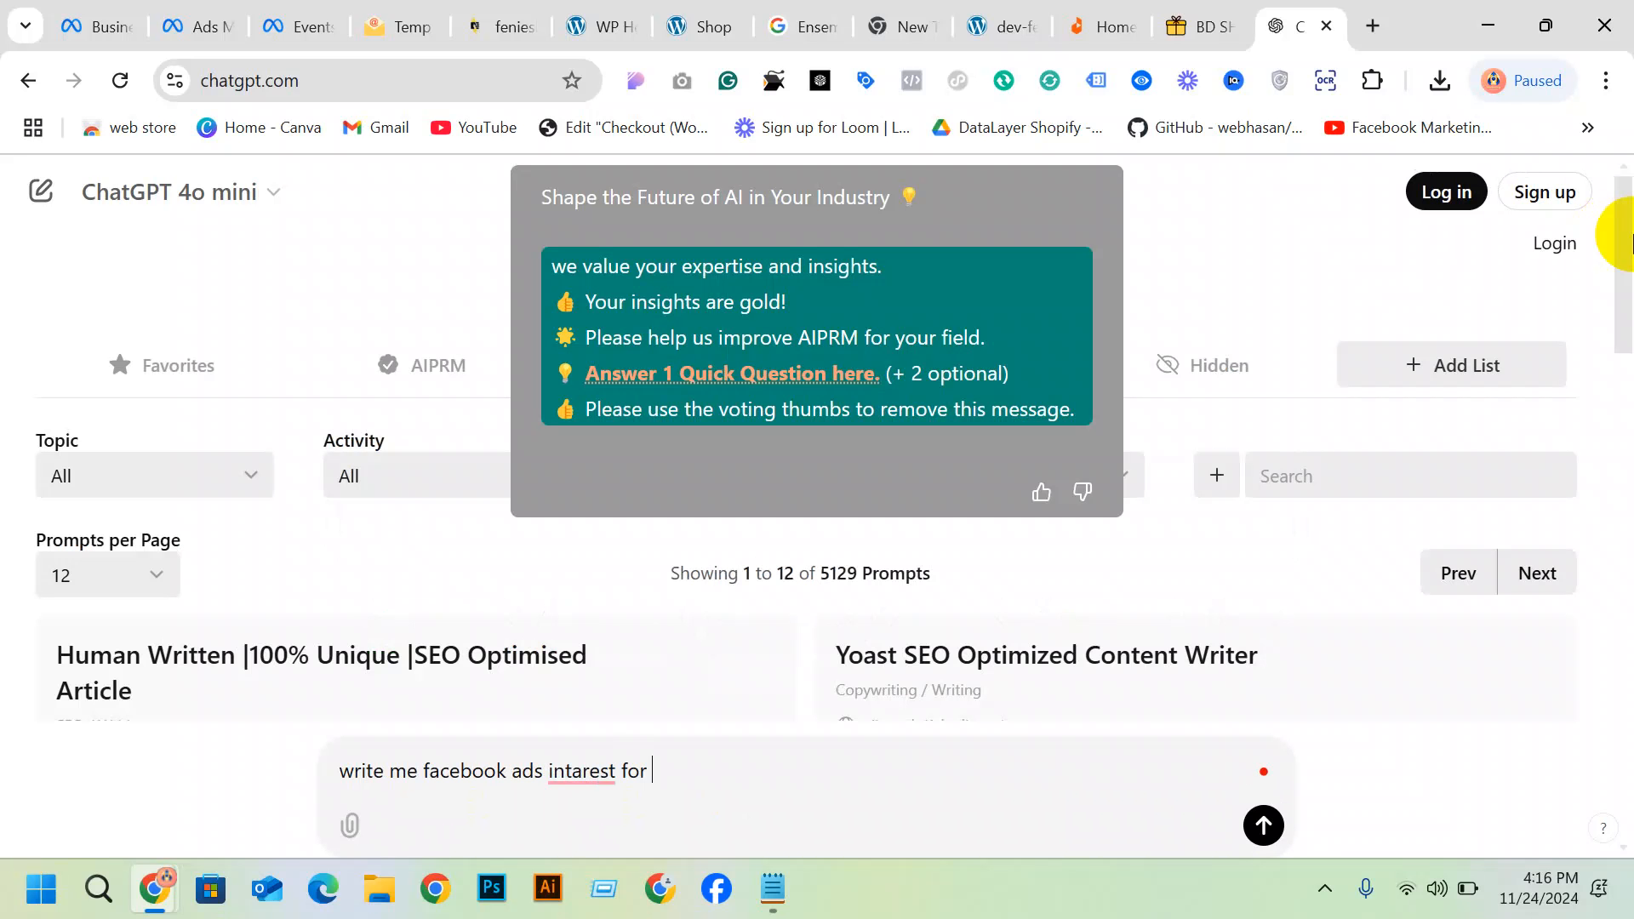
Finish the prompt with 'used phone', correct 'intarest' to 'interest', and send it
left_click(1038, 492)
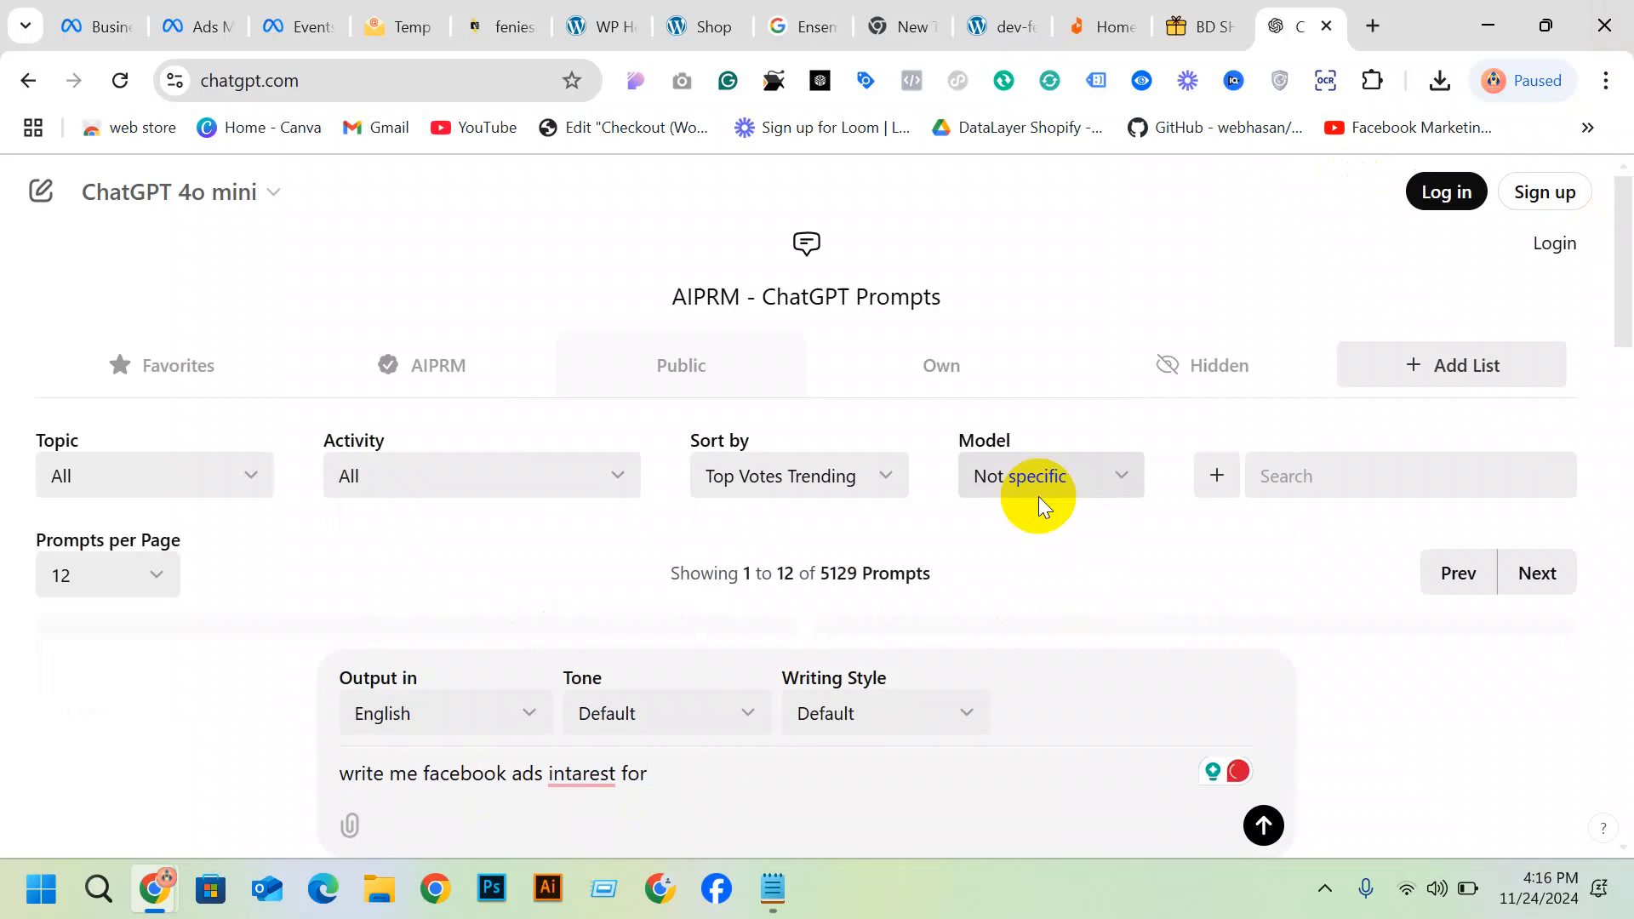
left_click(754, 781)
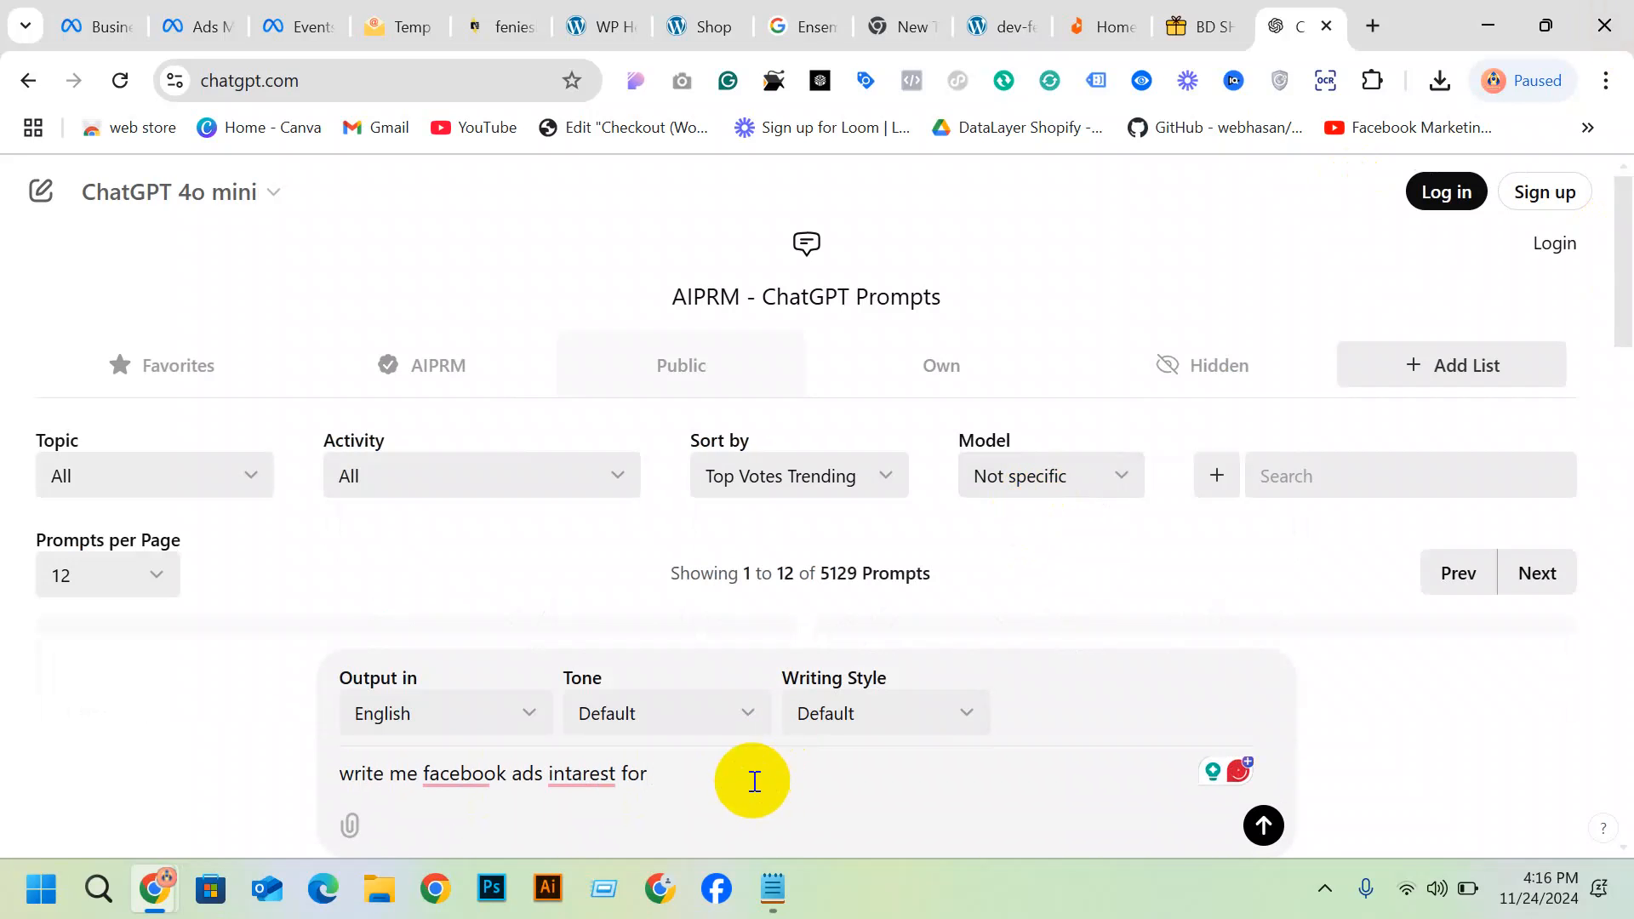
type("used")
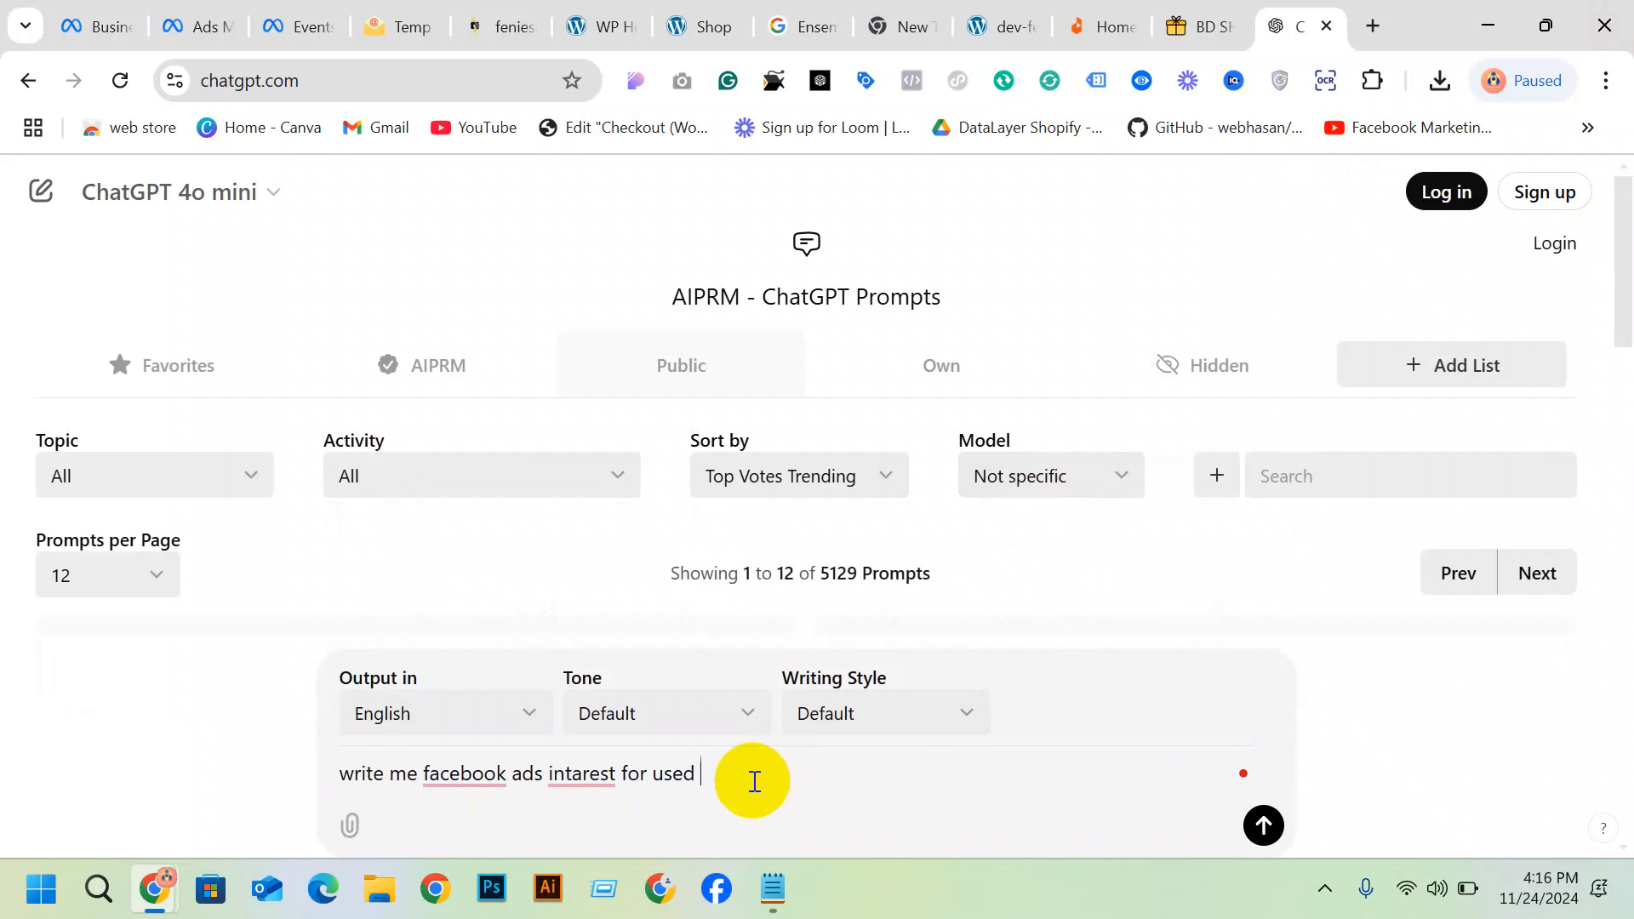
type(" phone")
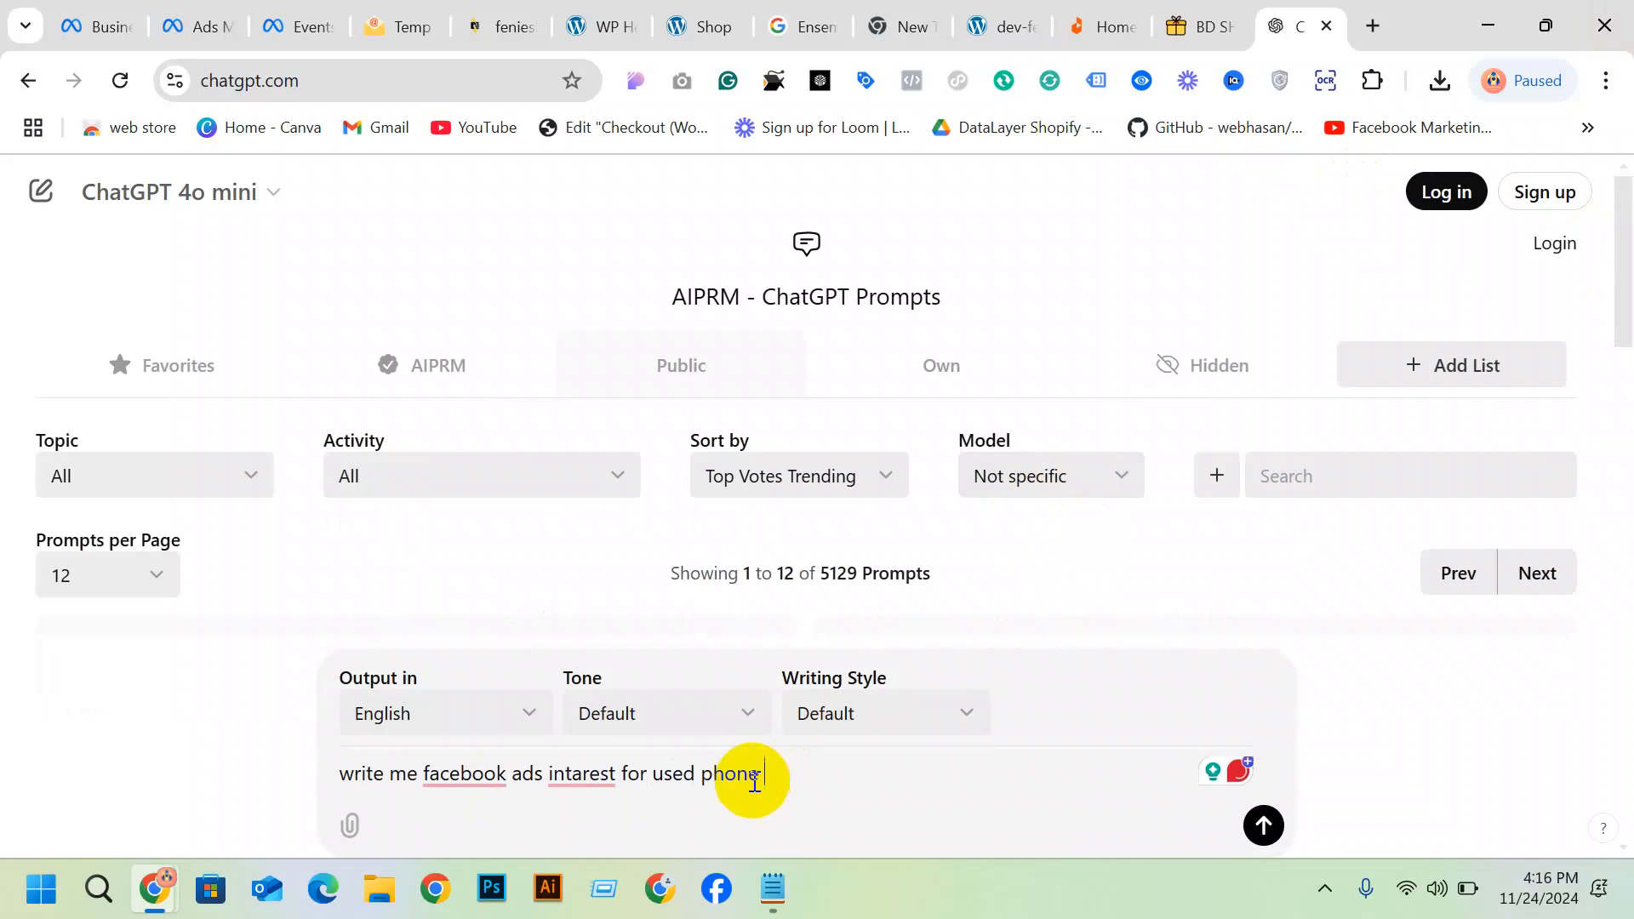
left_click(579, 773)
left_click(589, 599)
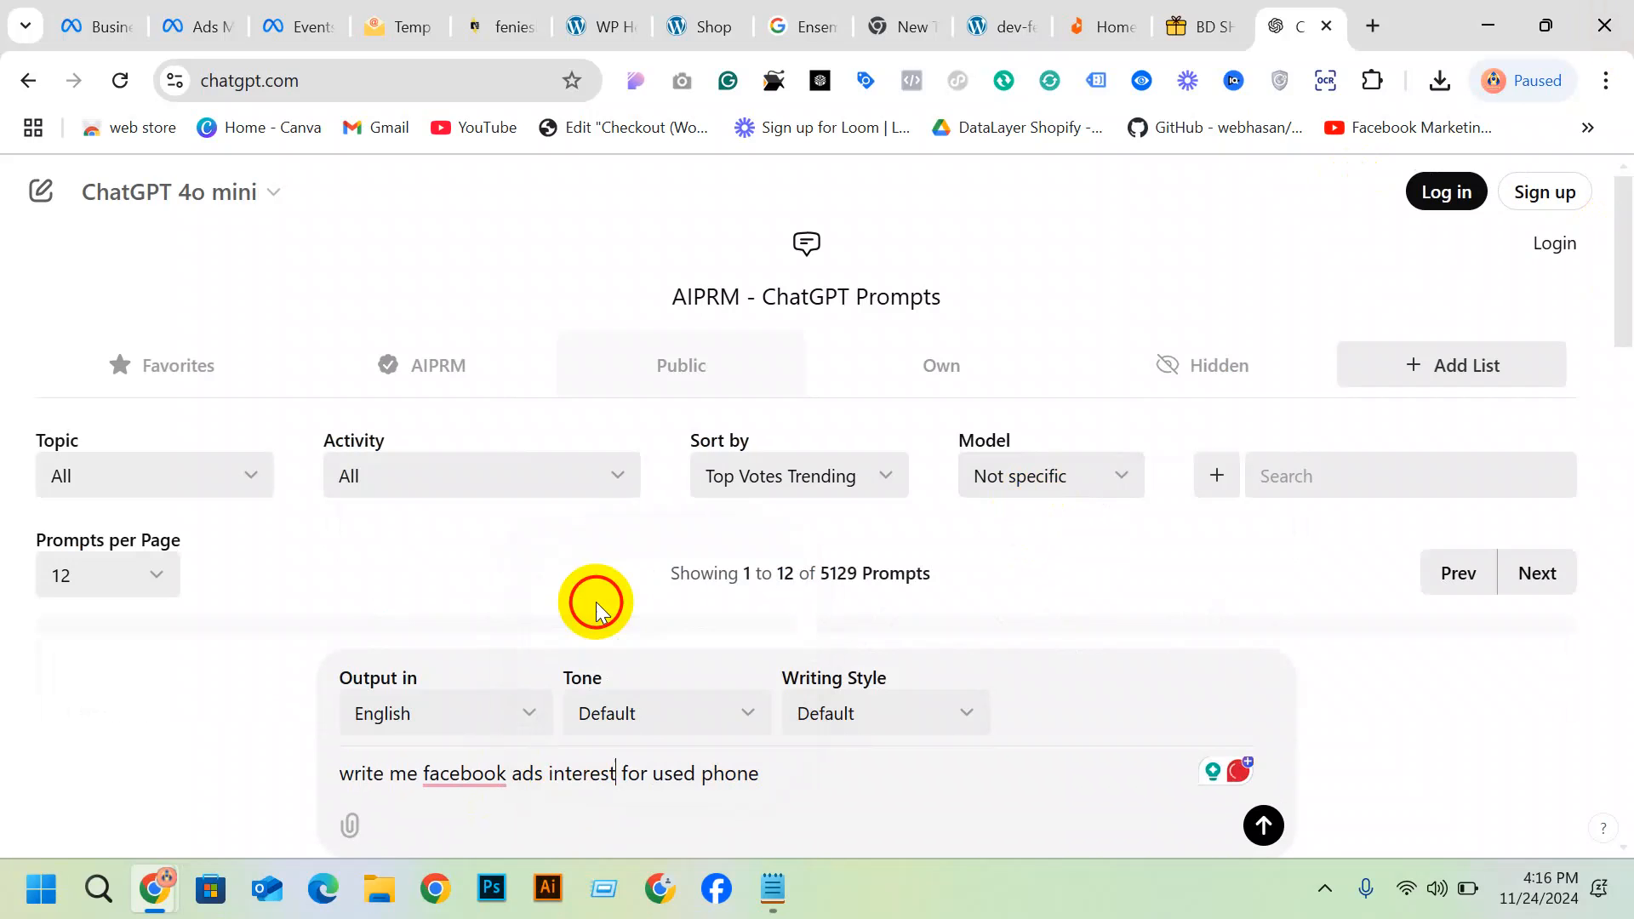
left_click(1264, 823)
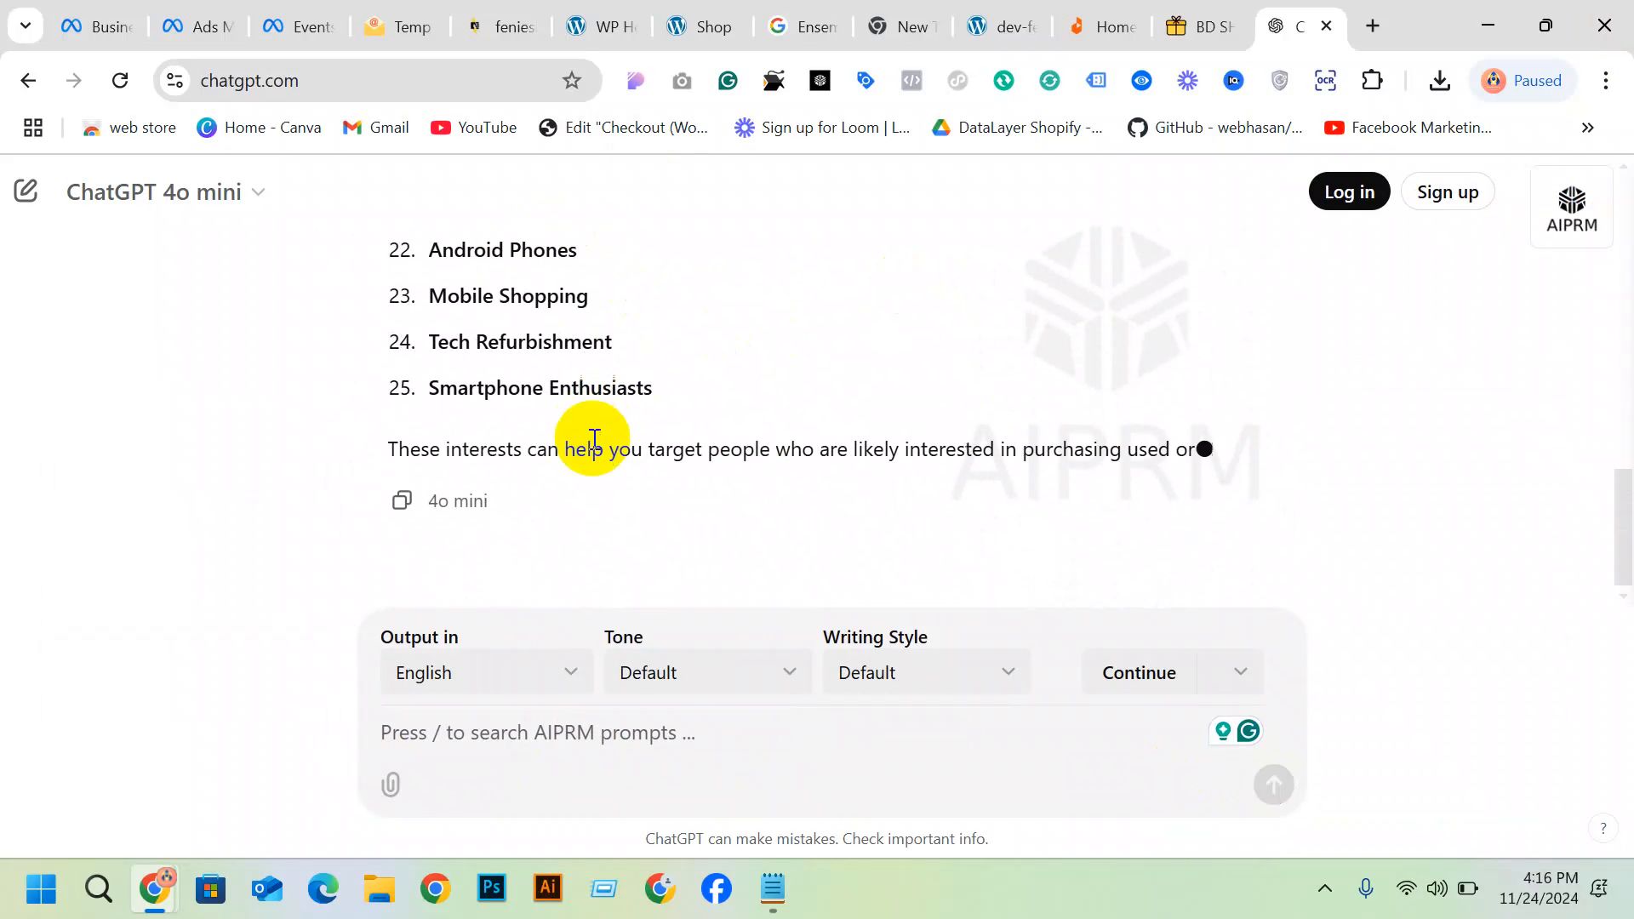
Read through the reply, highlighting suggestions like Mobile Accessories and Gadget Lovers
scroll(591, 420, "up", 7)
scroll(528, 366, "up", 2)
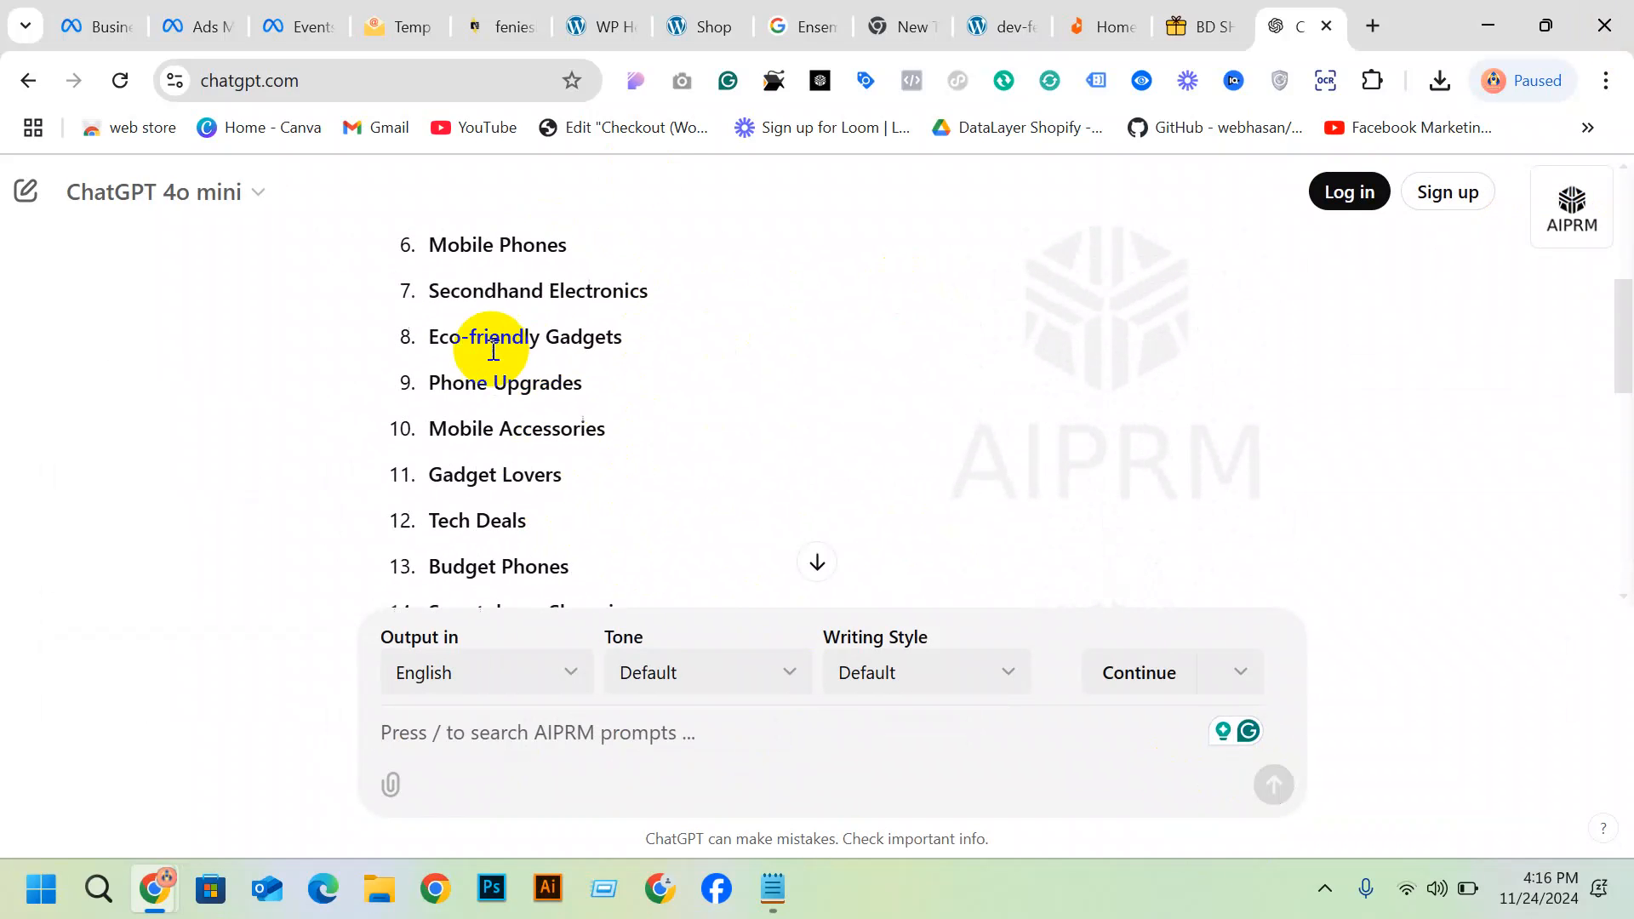
left_click_drag(430, 382, 538, 384)
left_click_drag(639, 428, 455, 428)
left_click_drag(565, 474, 497, 474)
scroll(528, 289, "up", 5)
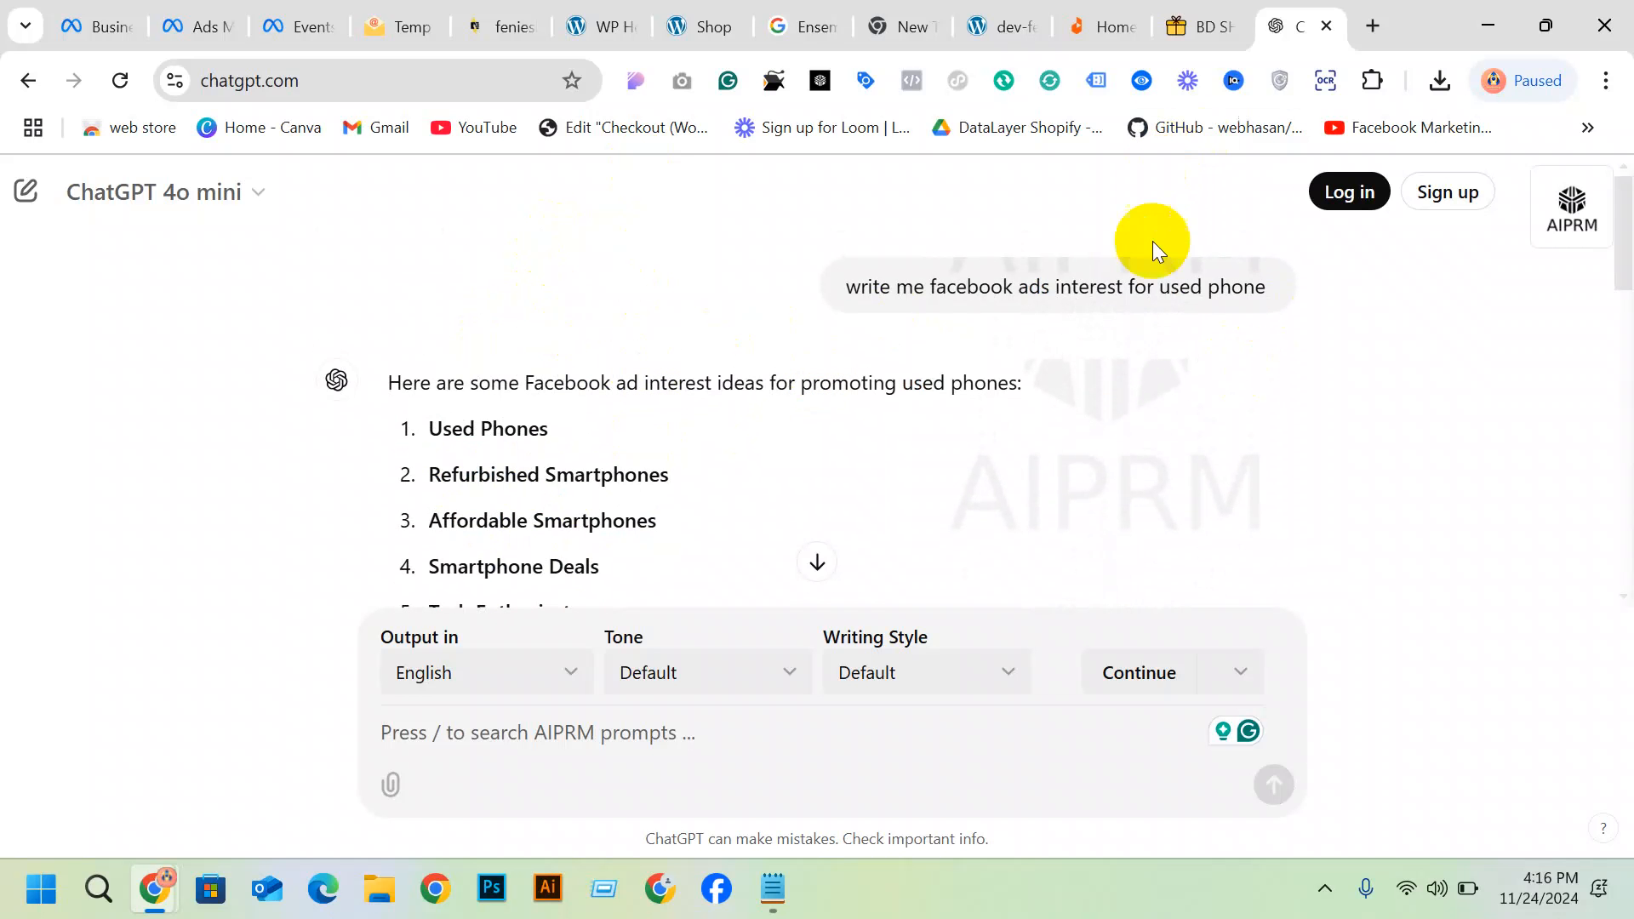
double_click(1089, 308)
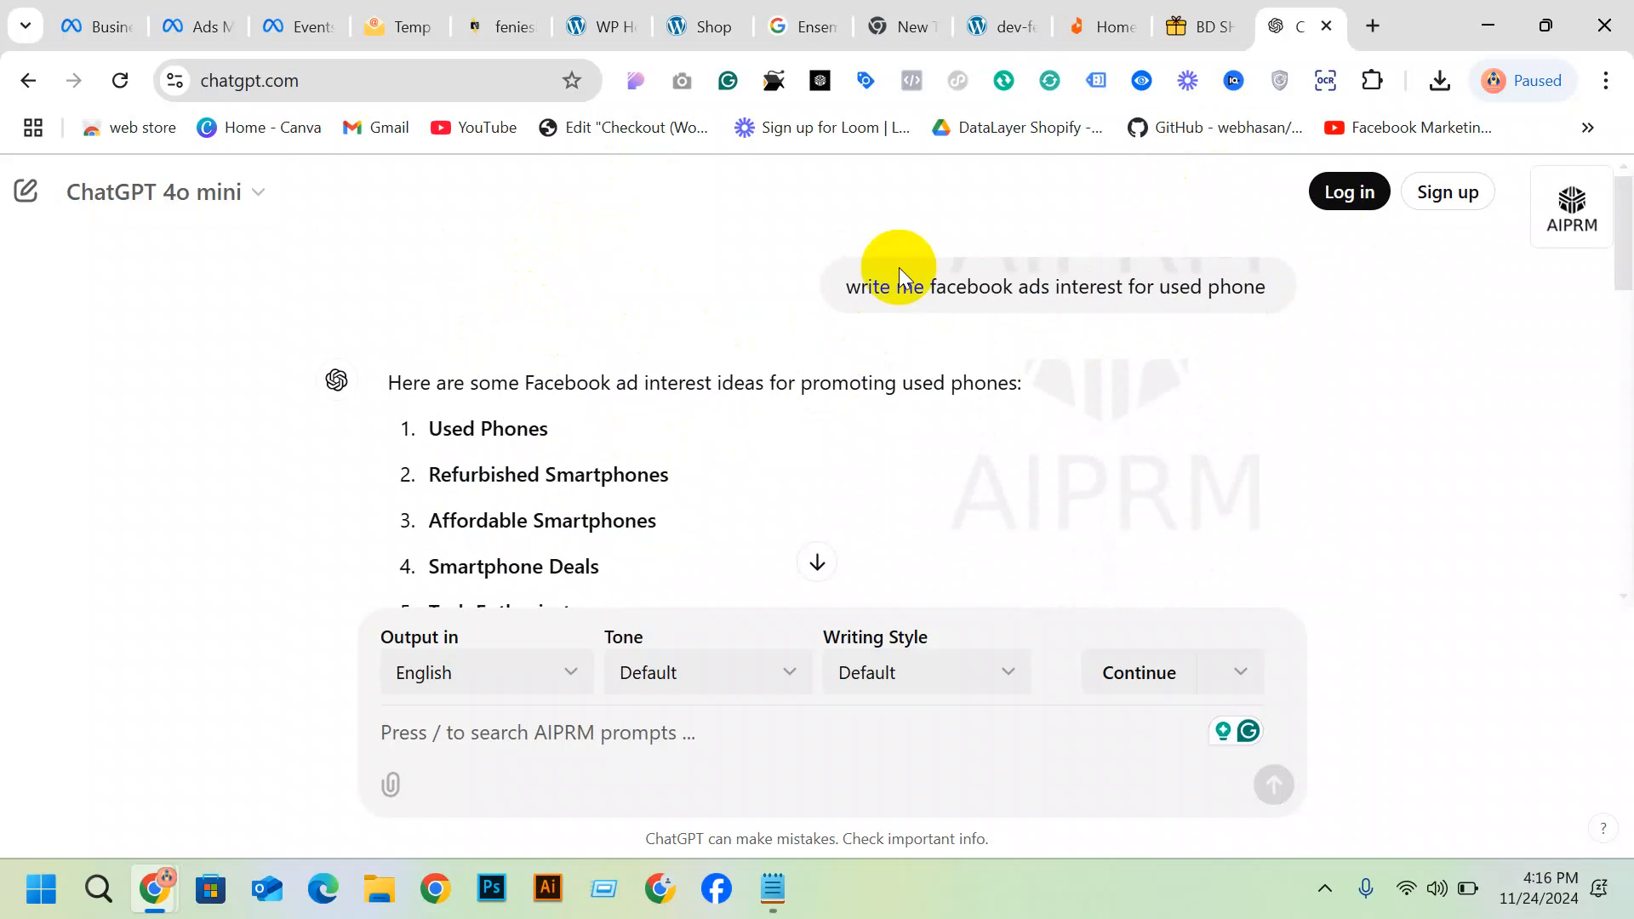
scroll(805, 308, "down", 3)
scroll(804, 323, "down", 10)
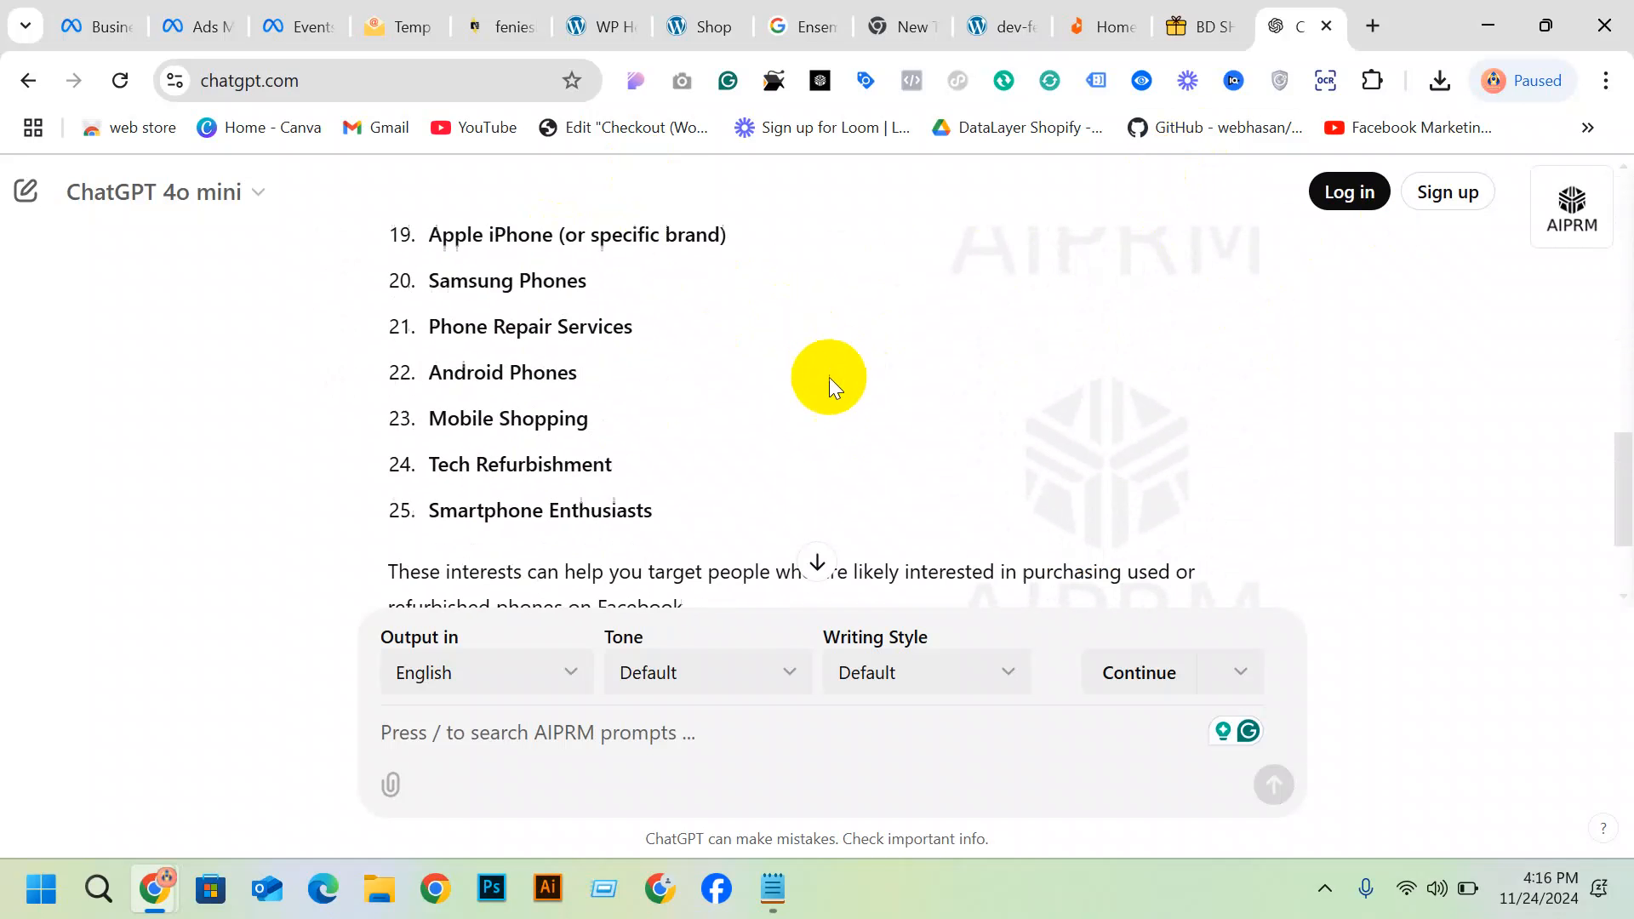
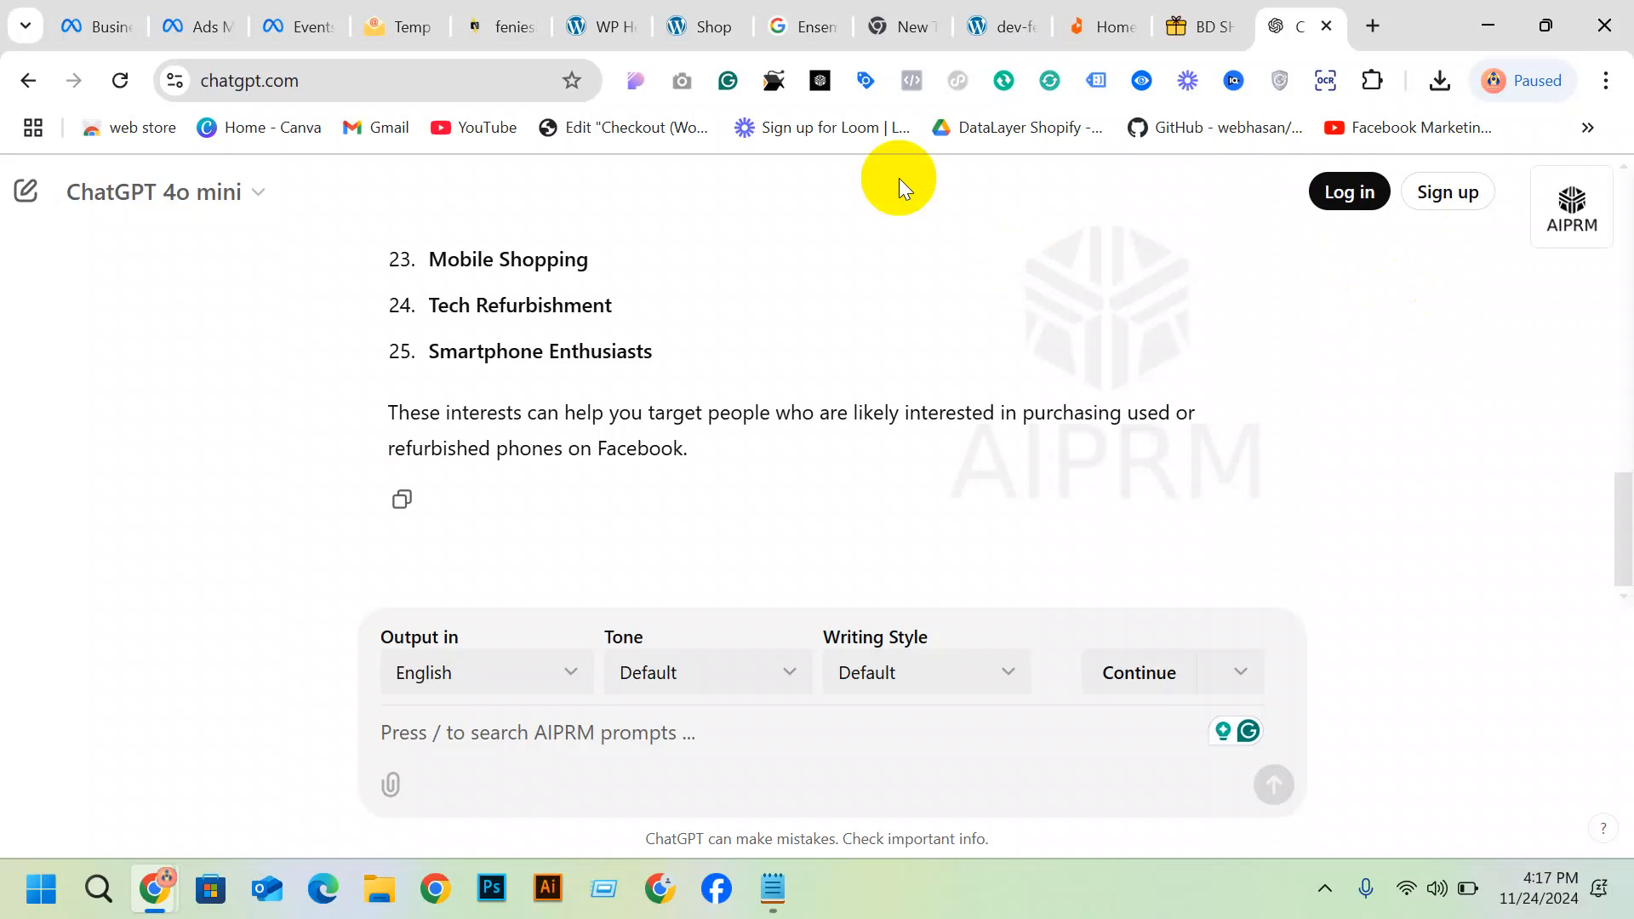
Ask ChatGPT for 'facebook ads copy and headline for women clothing', correcting typos before sending
left_click(601, 766)
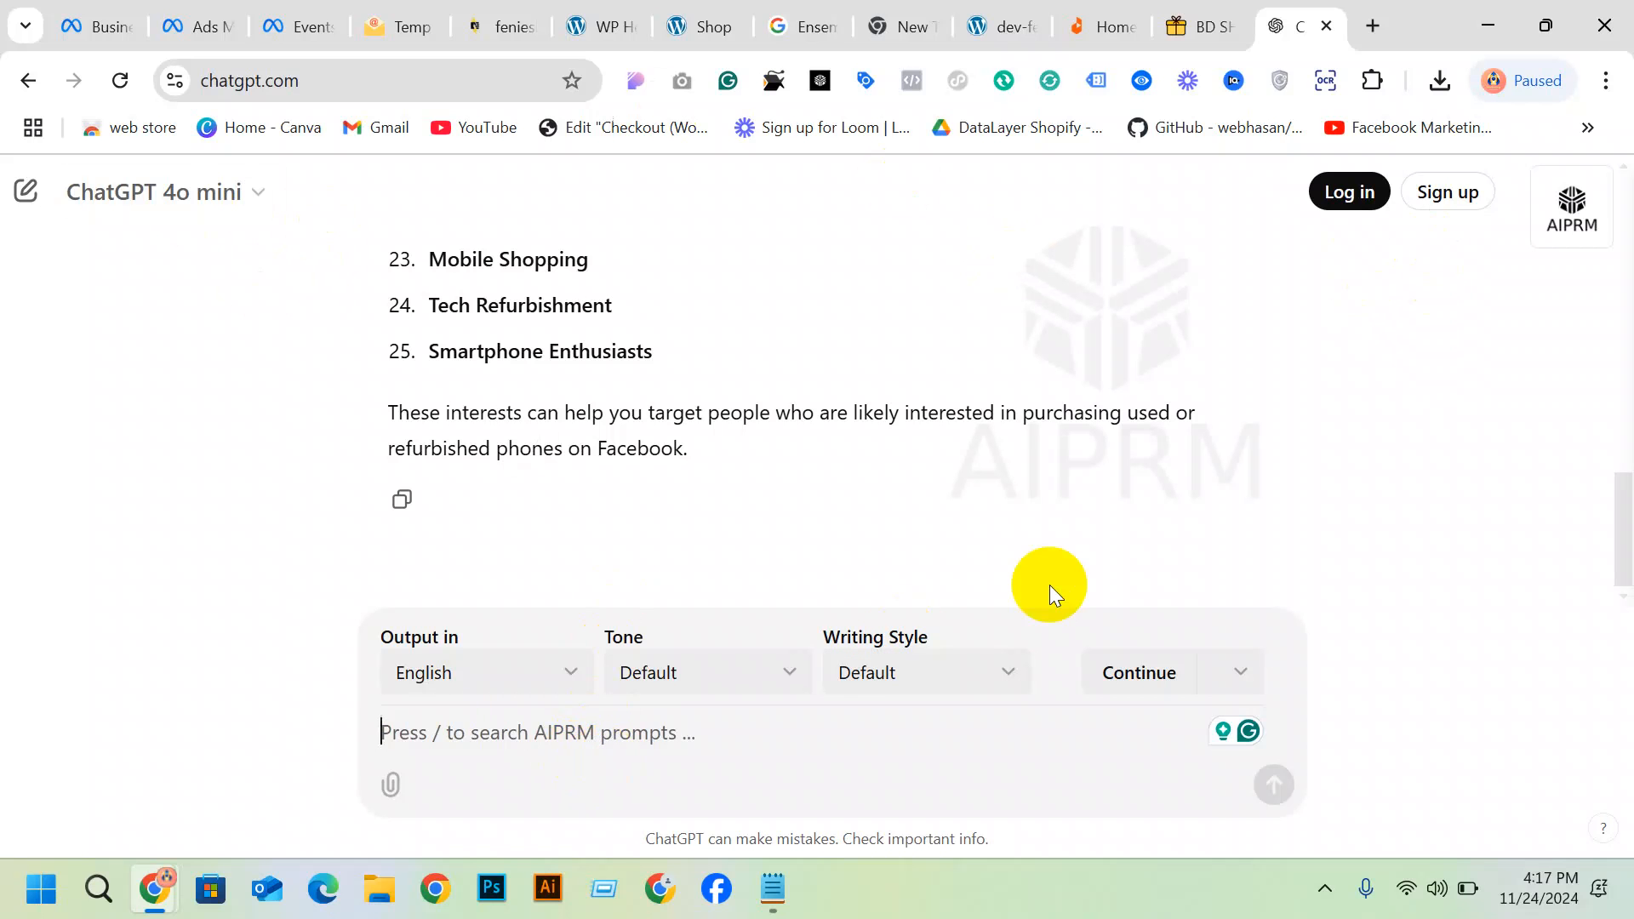
type("faceboo")
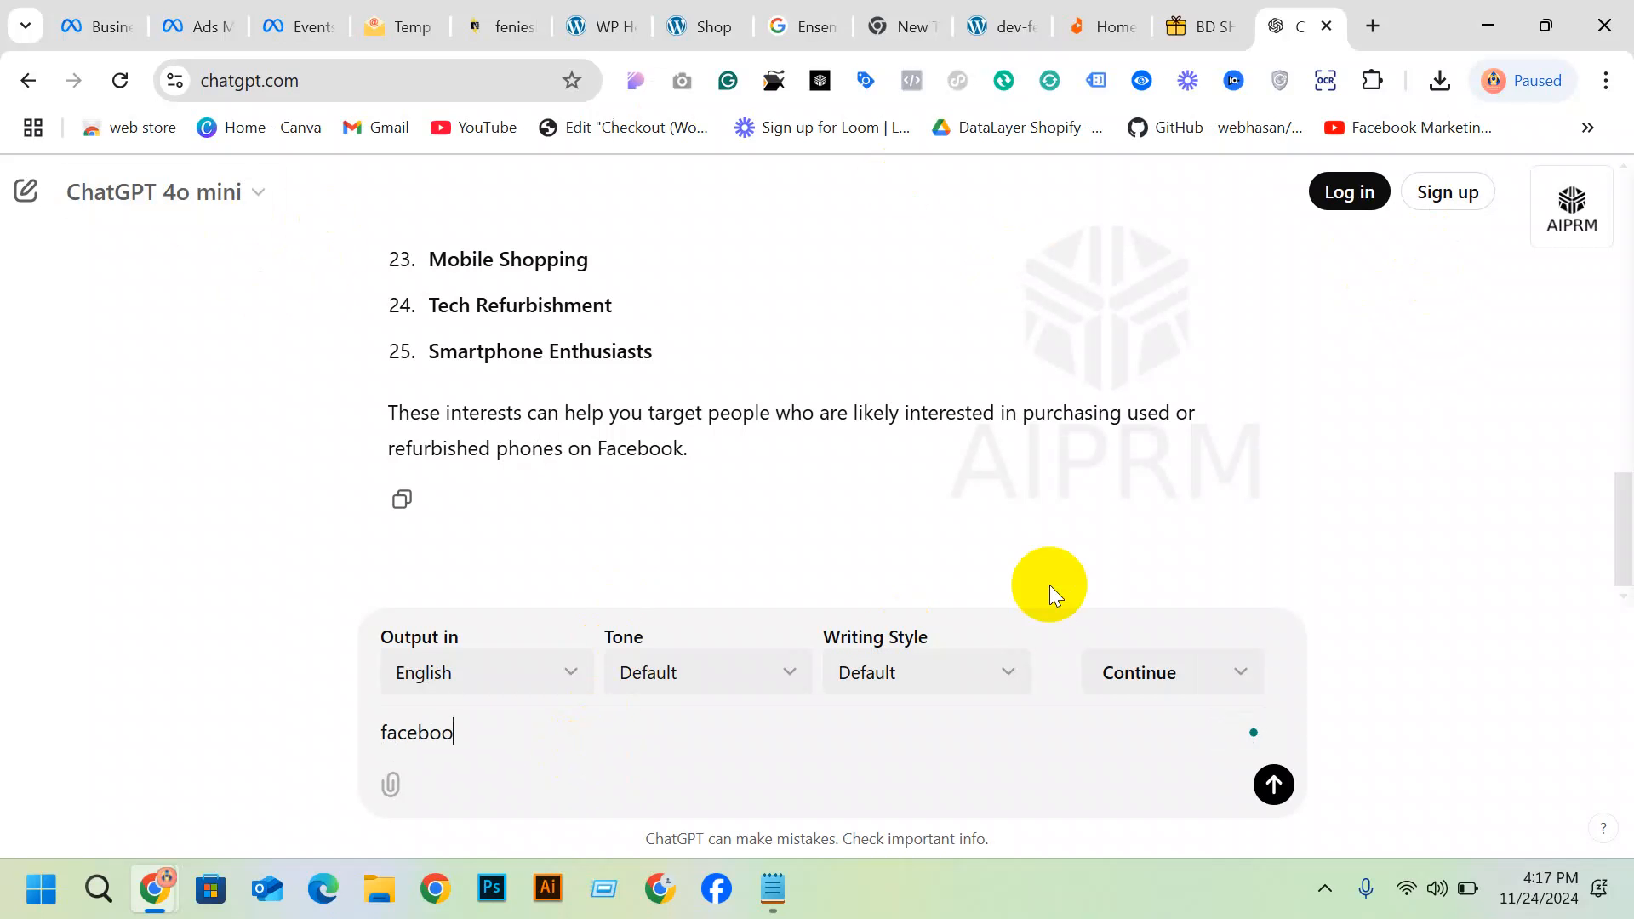
type("k ads c")
key("BackSpace")
key("BackSpace")
key("BackSpace")
type("opy for")
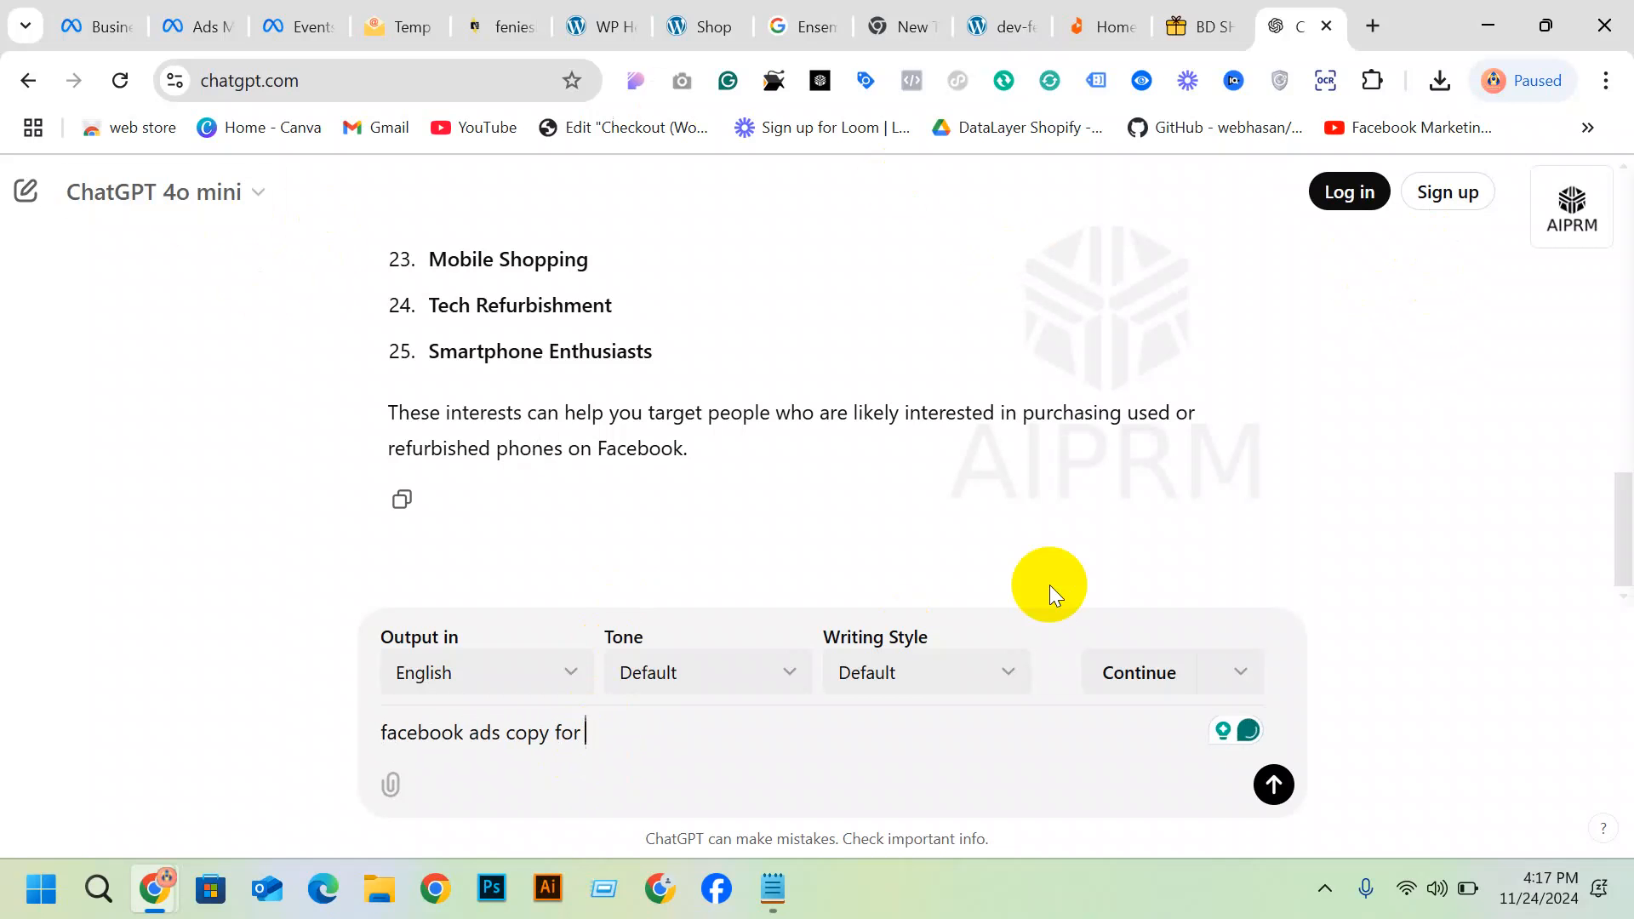
key("BackSpace")
type("and ")
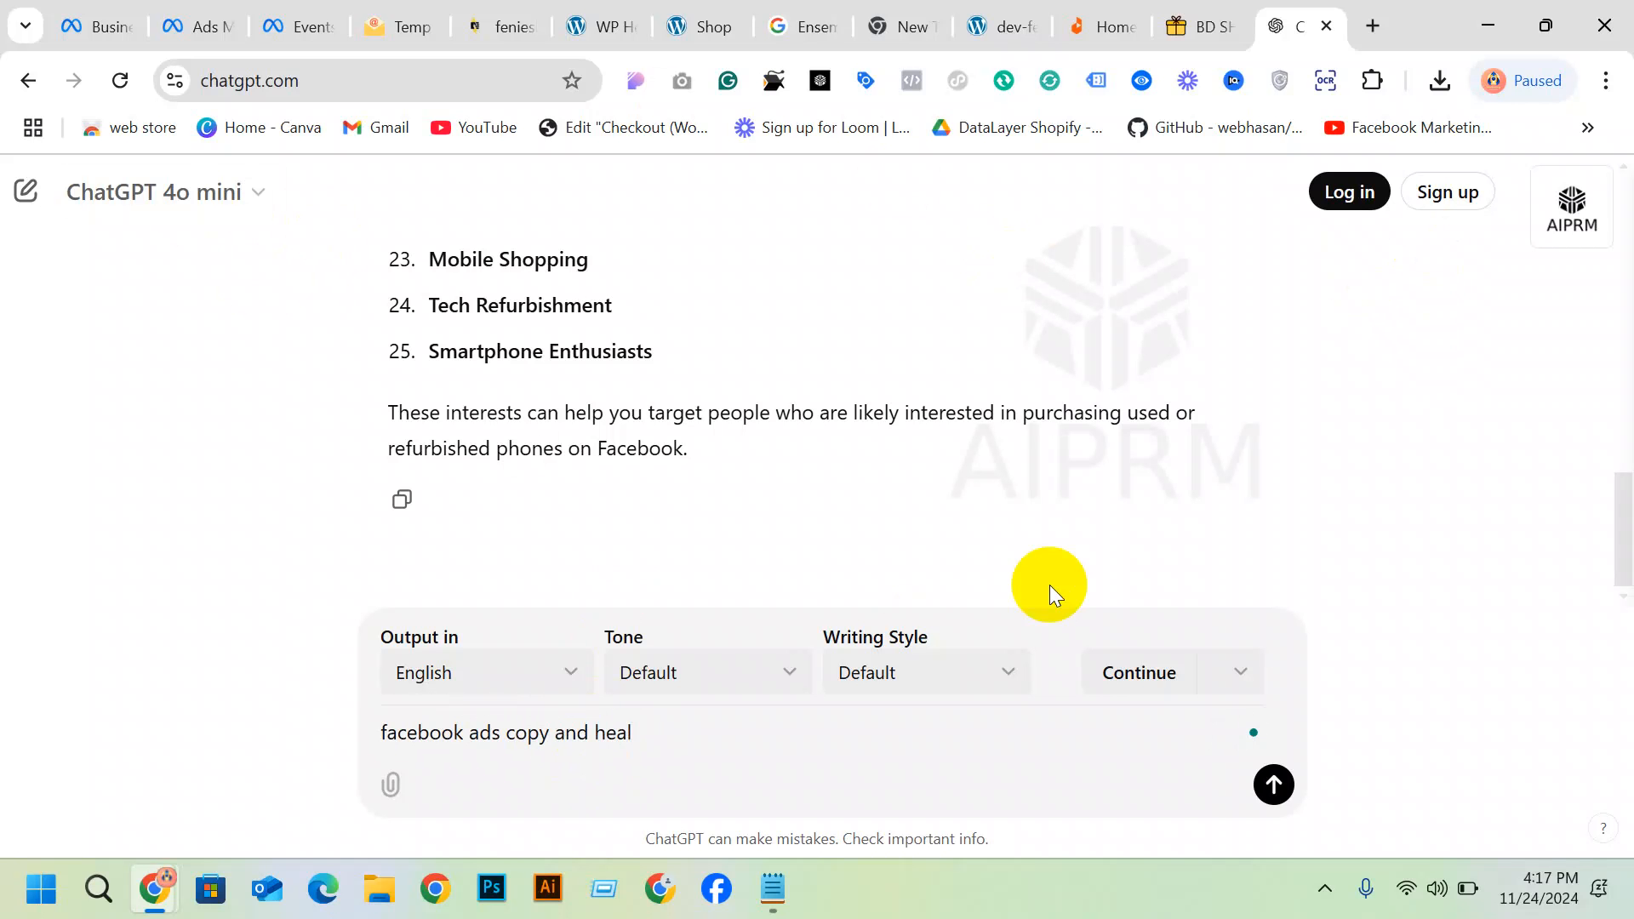
type("headl")
key("BackSpace")
type("dline for women clothing")
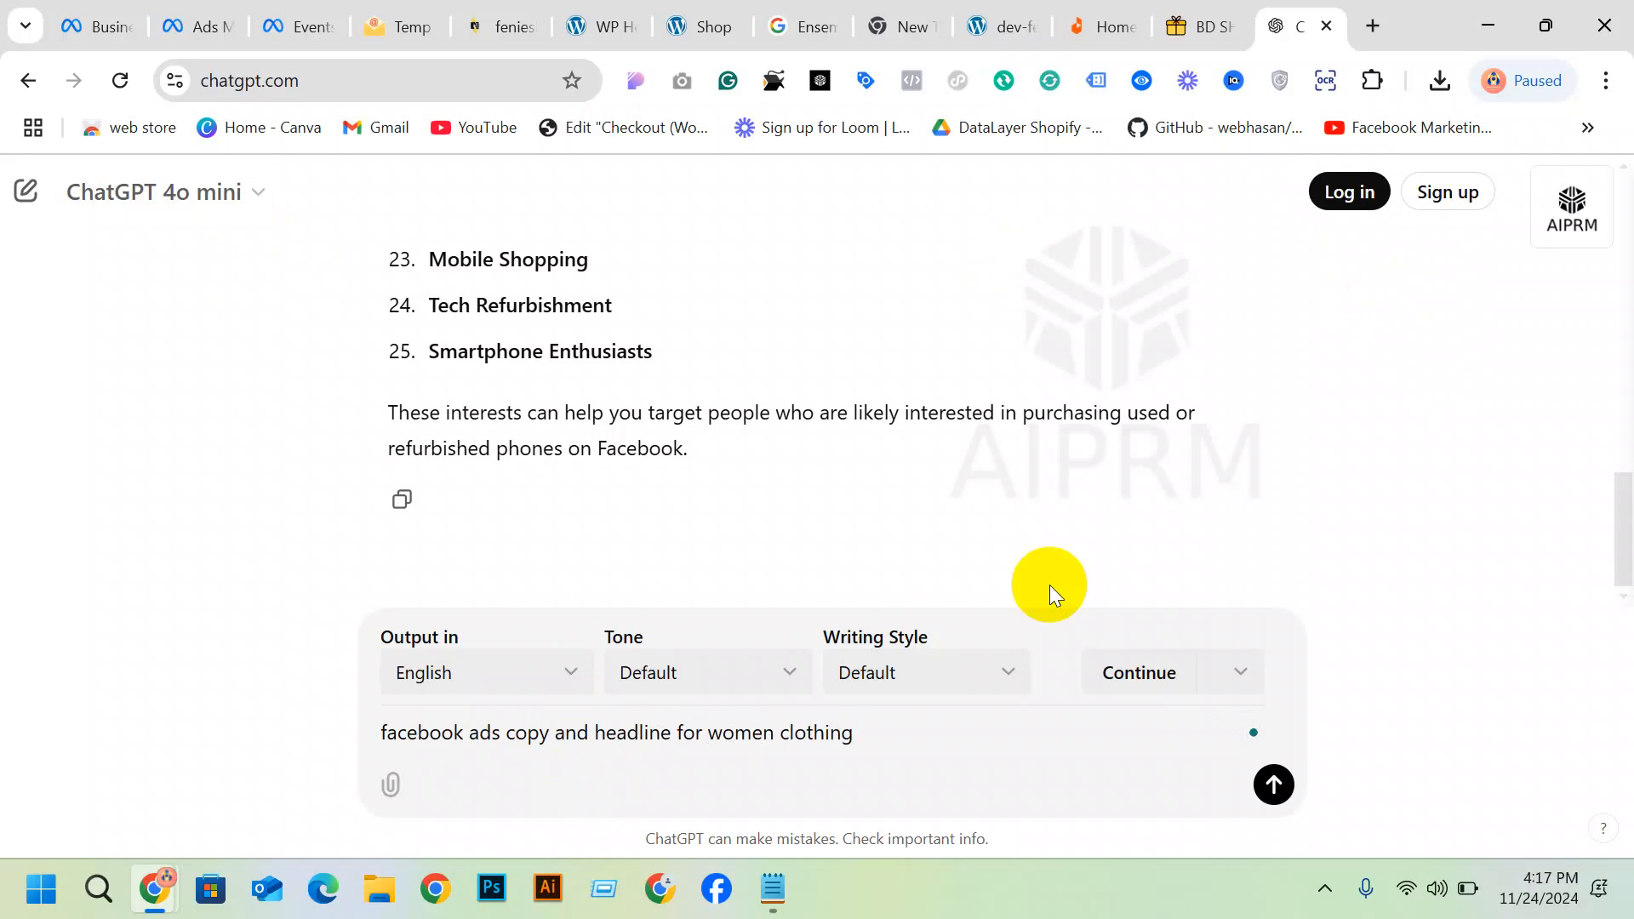
key("Return")
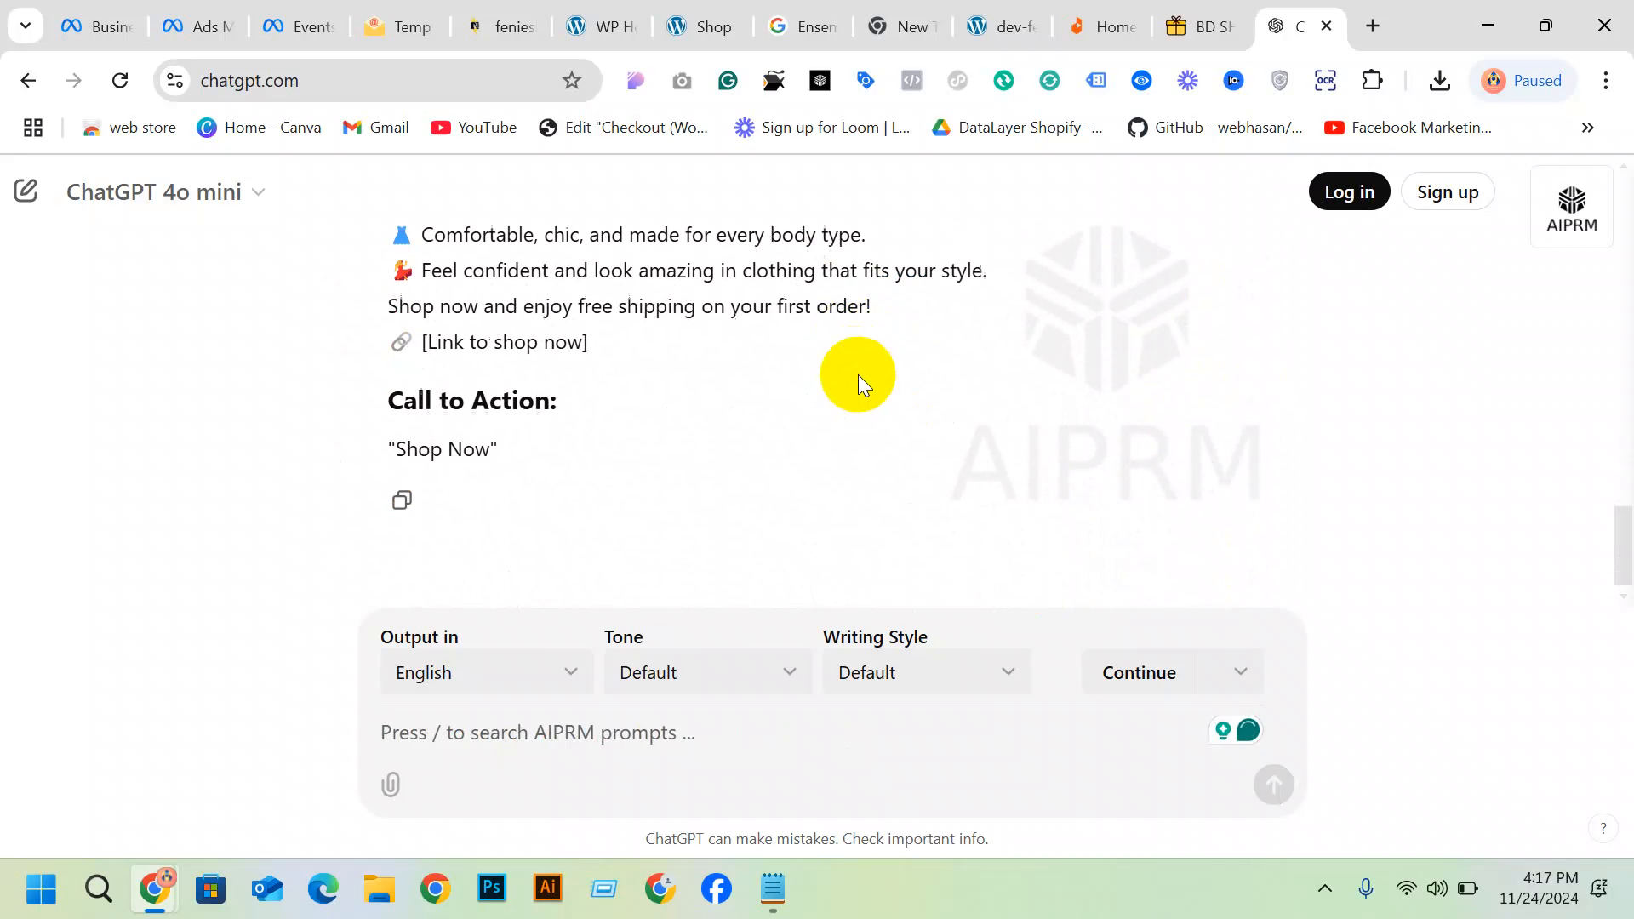
Select the five lines of generated ad copy and go back to the Ads Manager creative
scroll(737, 426, "up", 3)
scroll(669, 428, "down", 2)
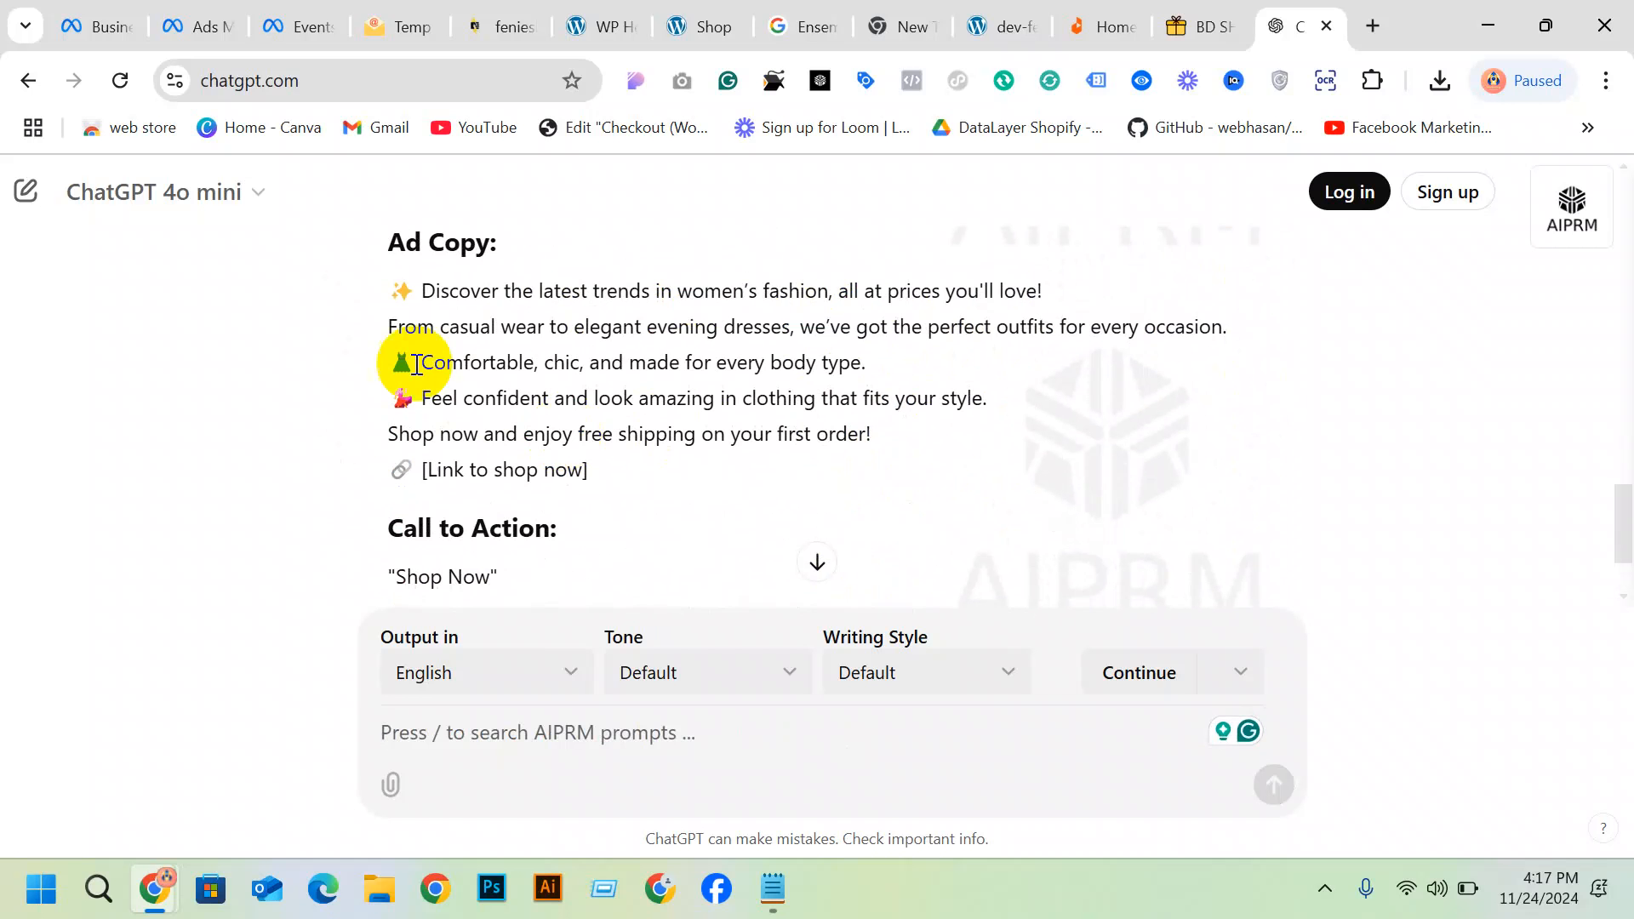
left_click_drag(394, 288, 931, 434)
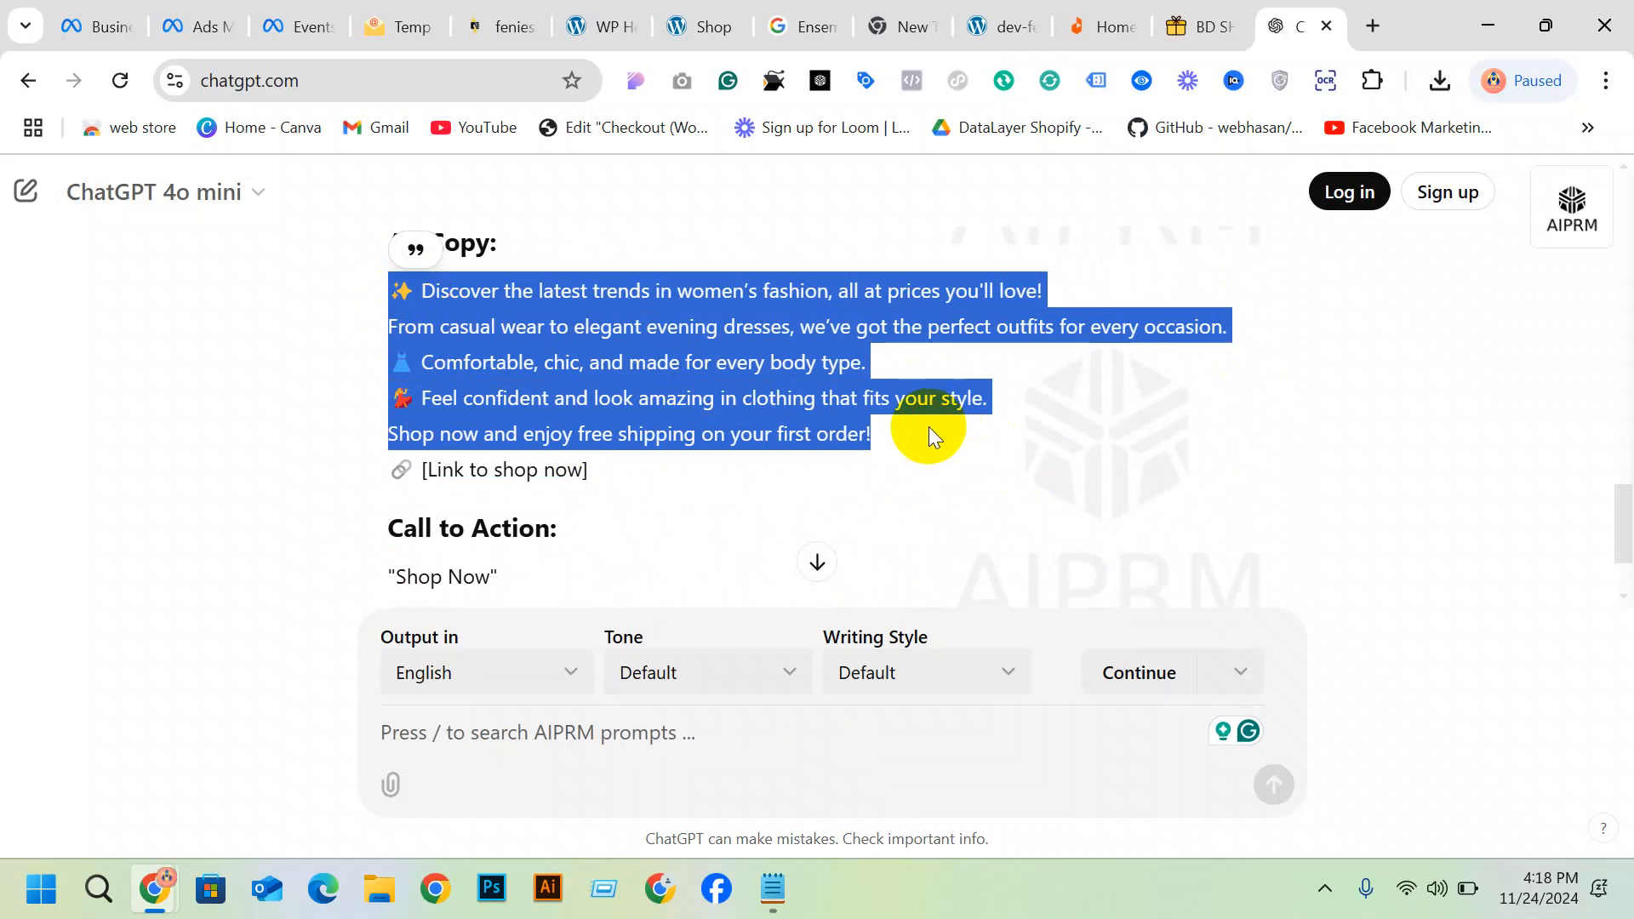
left_click(212, 24)
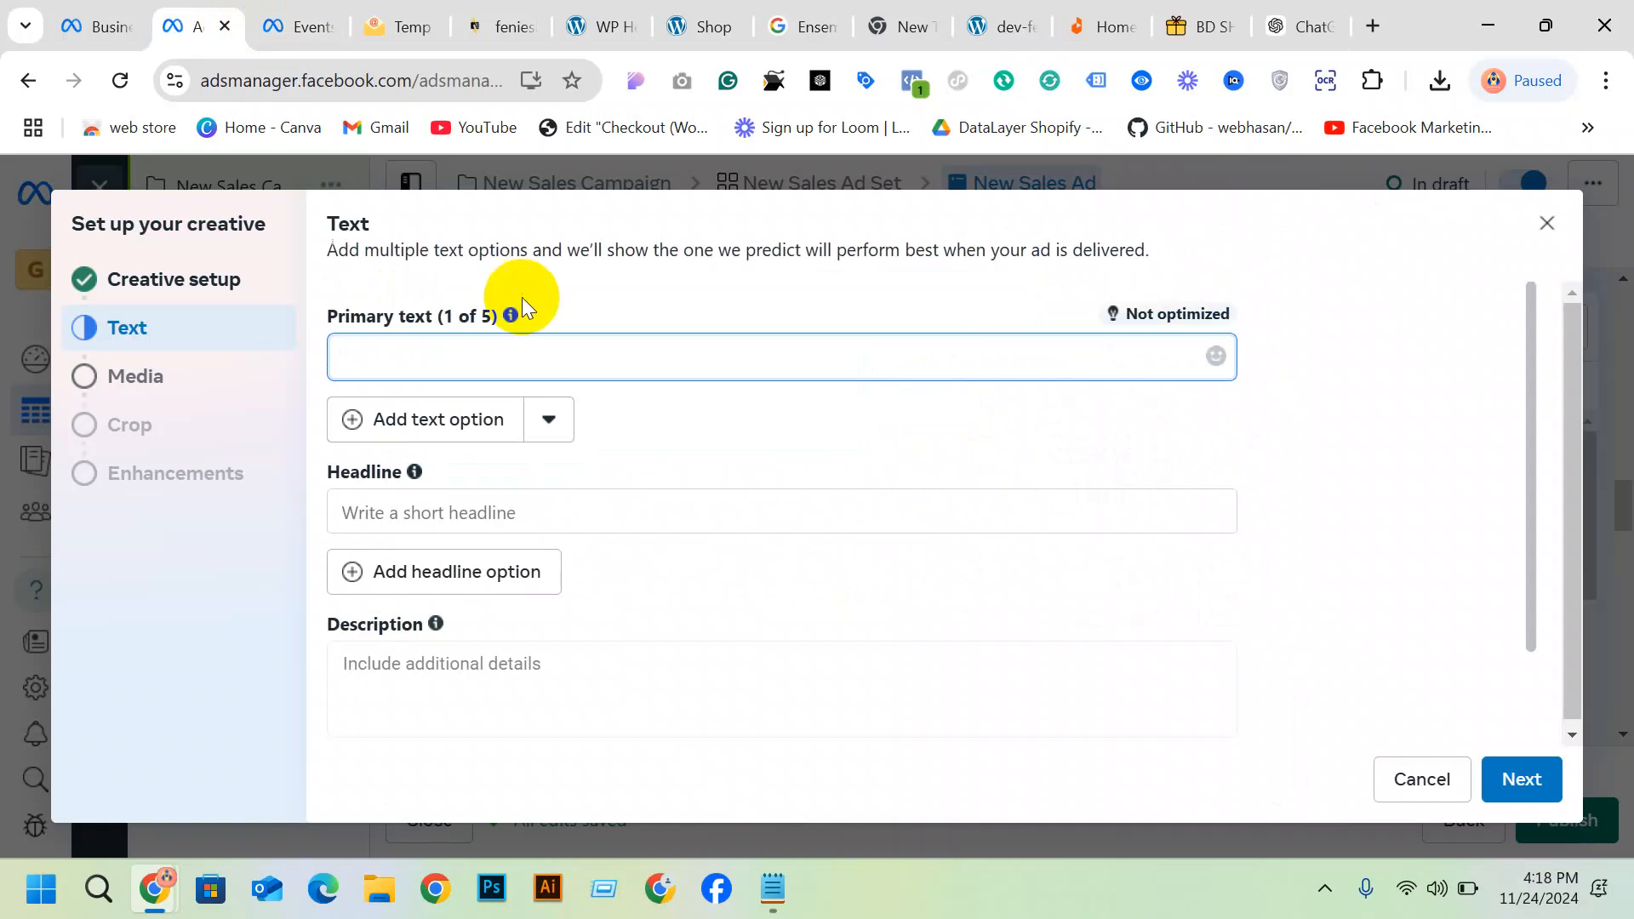
Paste the ChatGPT ad copy into the ad's primary text, adding a line break after it
left_click(522, 356)
key("ctrl+v")
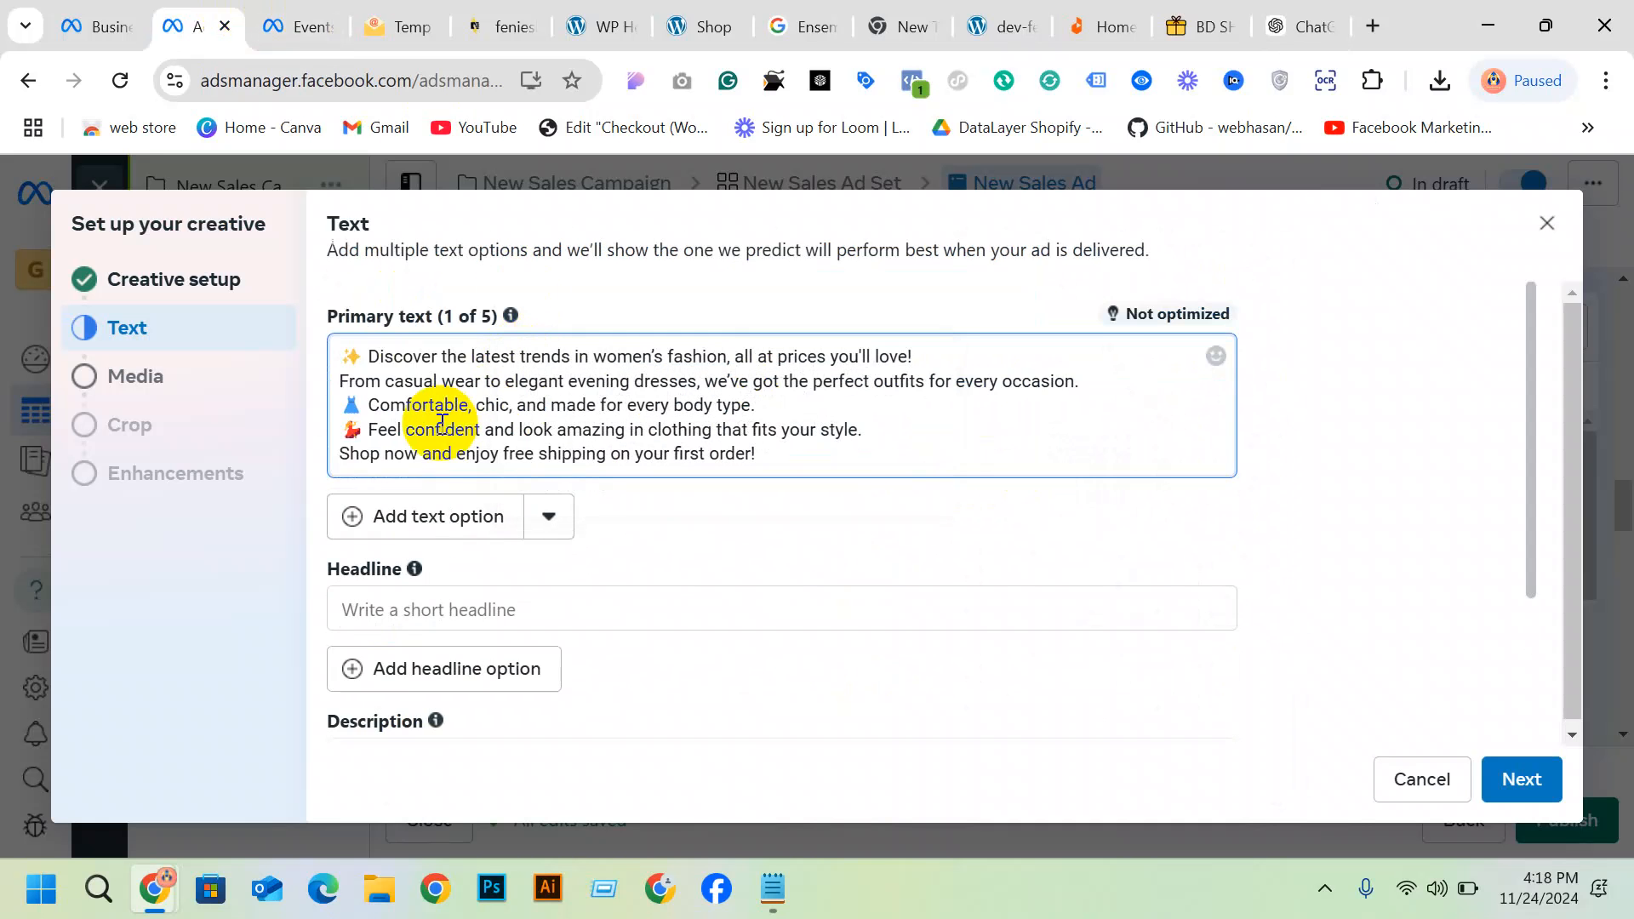
scroll(469, 430, "down", 2)
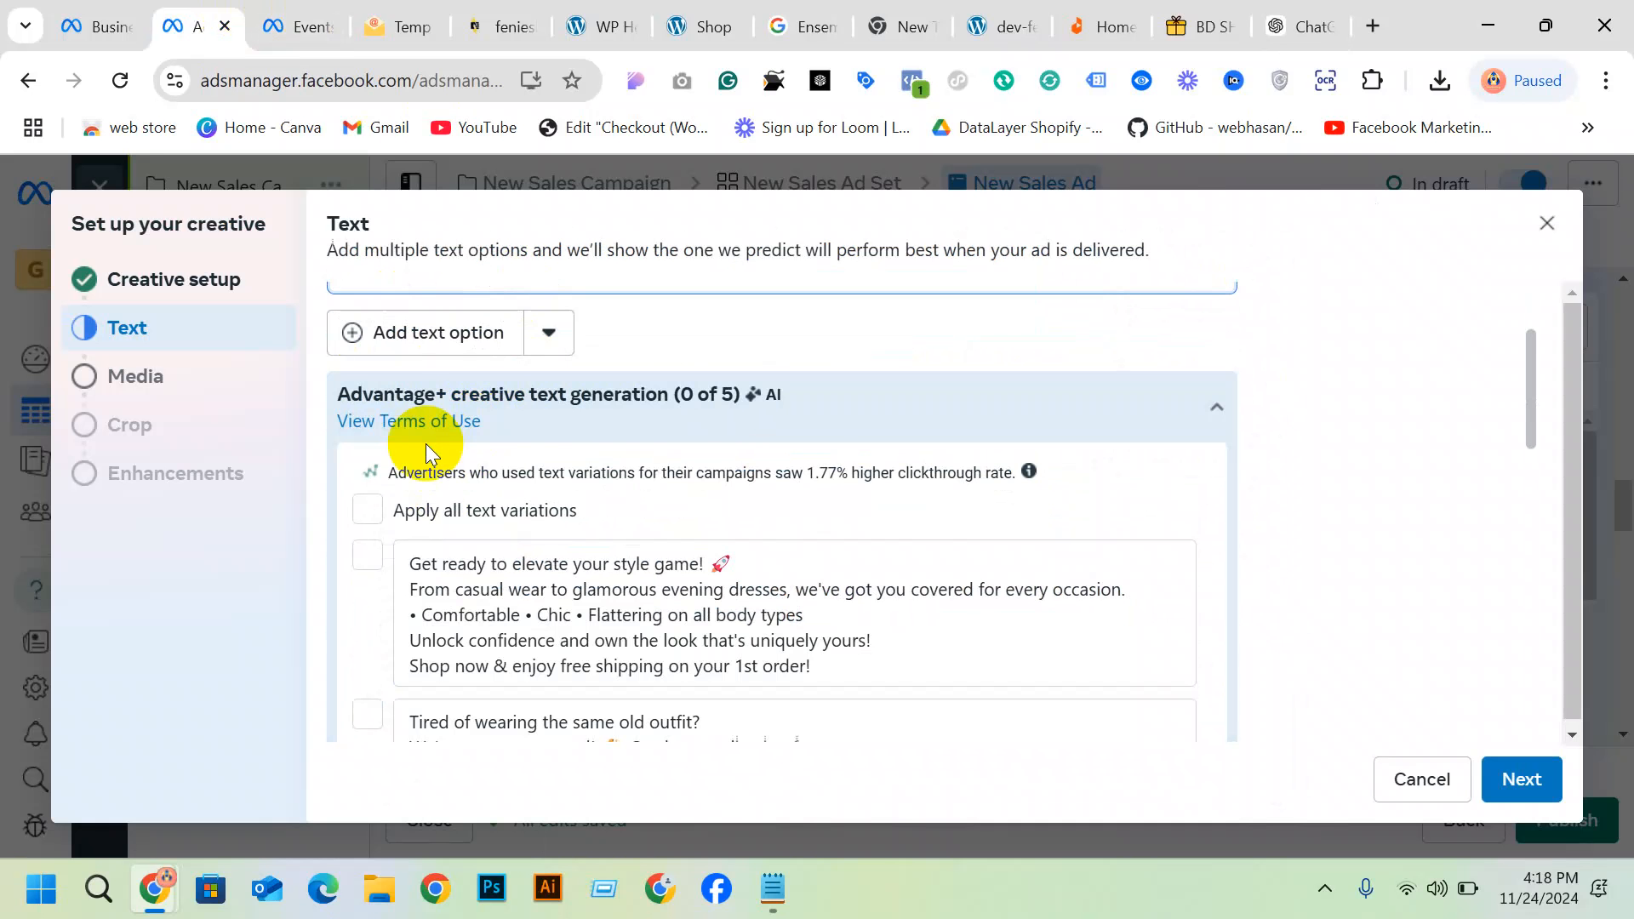
scroll(749, 510, "up", 2)
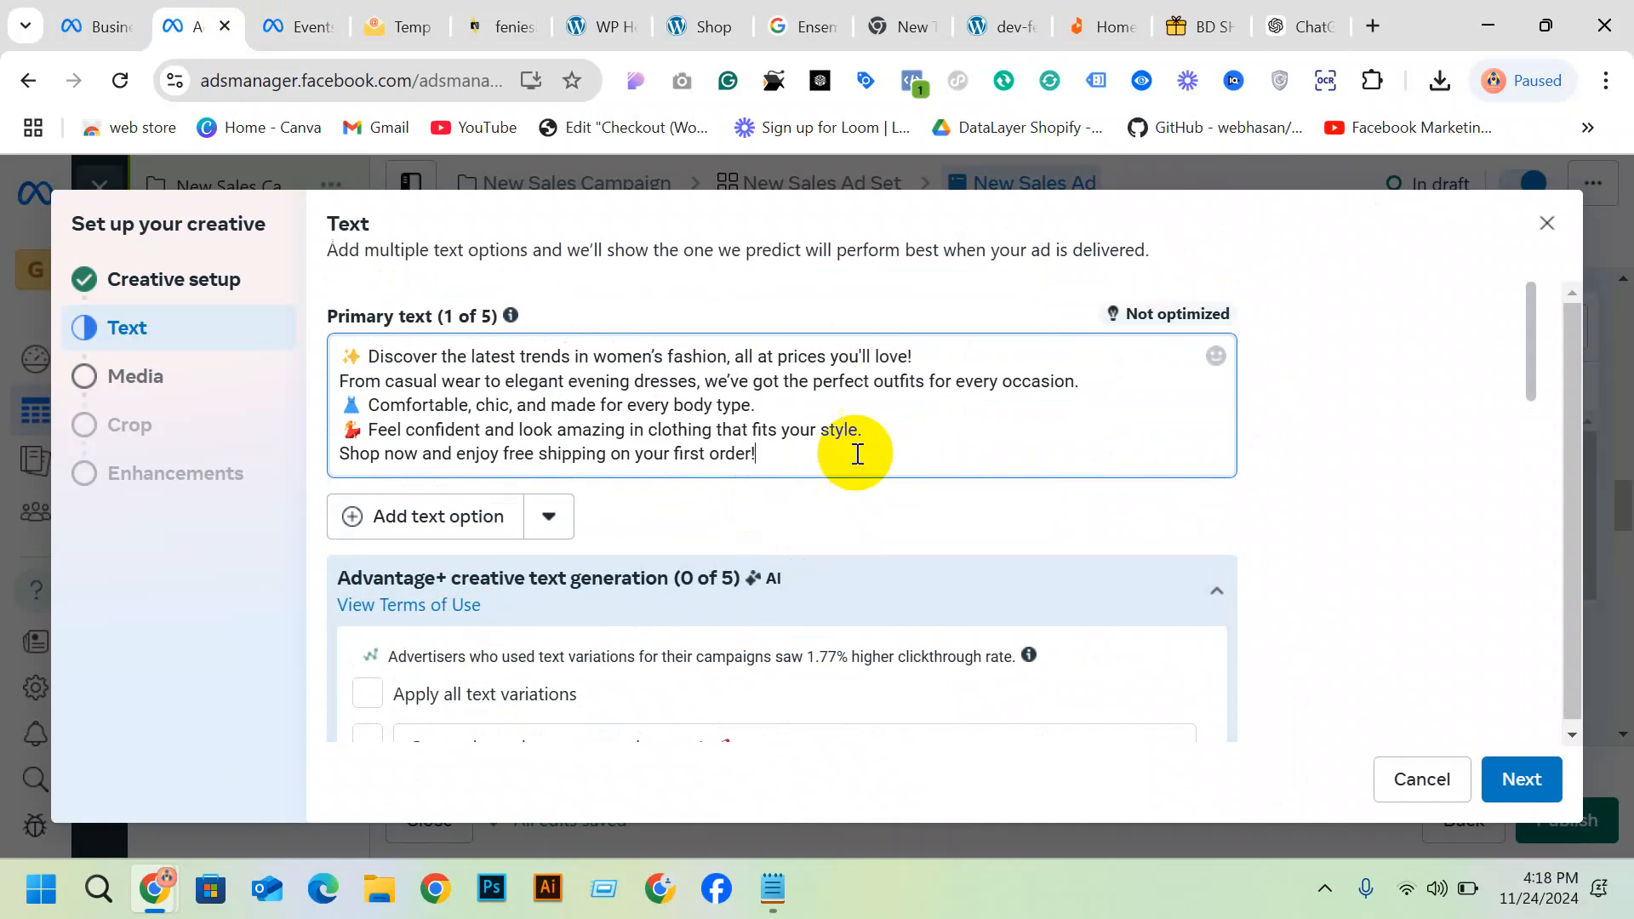
key("Return")
Pick the AI headline 'Love Your Style, Love Our Prices' and continue to Media
scroll(1098, 451, "down", 3)
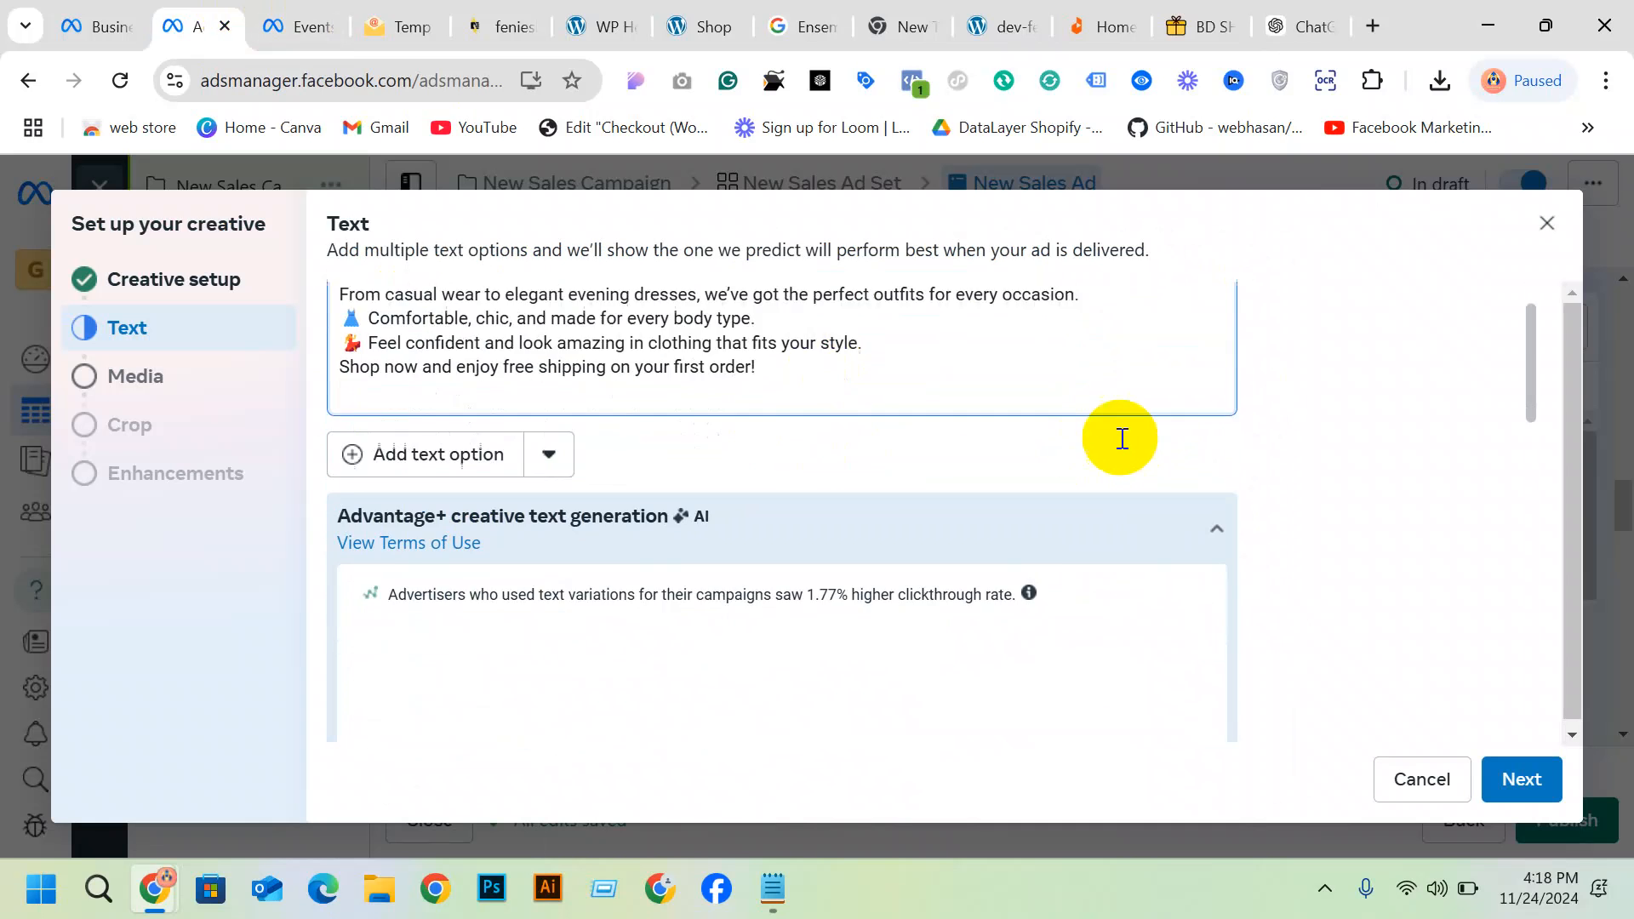
scroll(1362, 460, "down", 5)
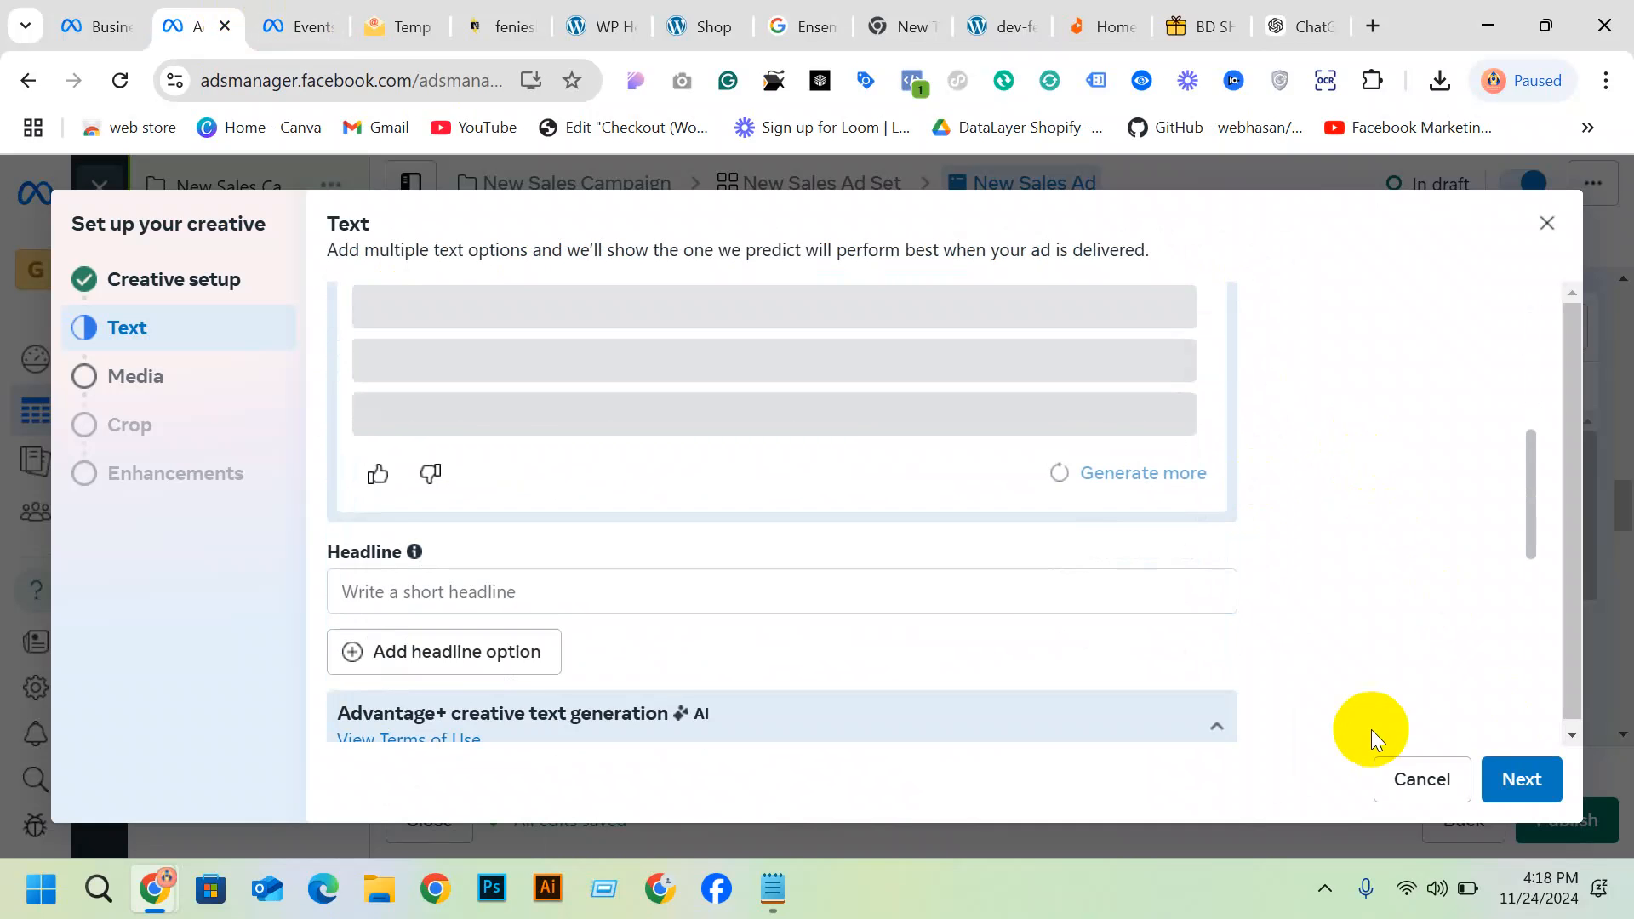
scroll(596, 468, "down", 4)
left_click(576, 437)
scroll(565, 394, "up", 3)
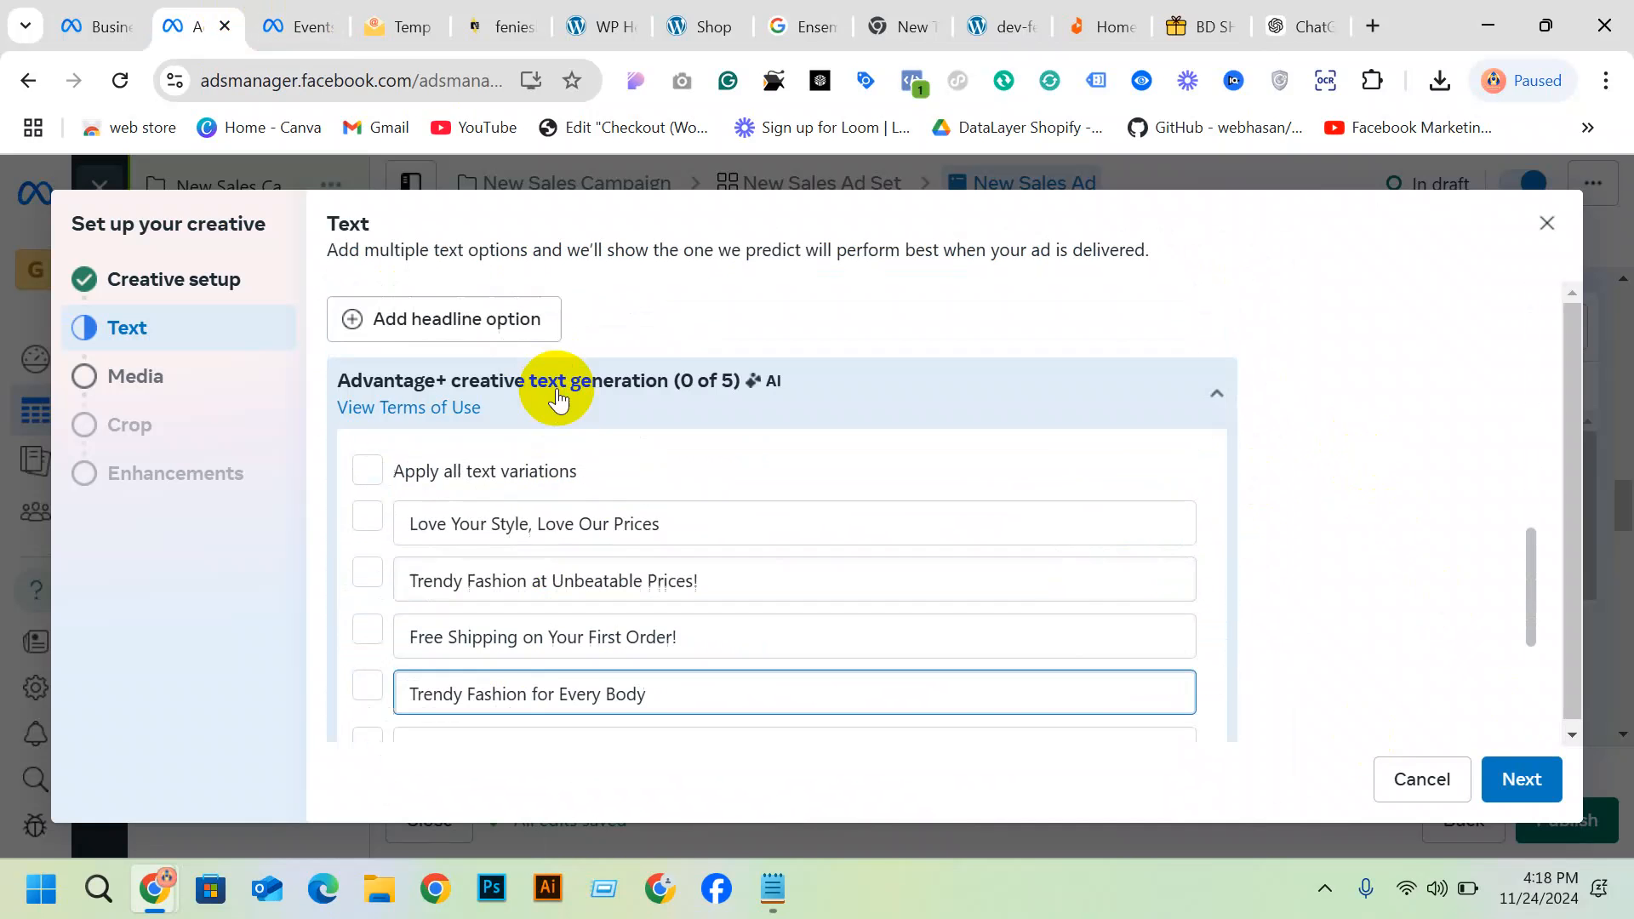
left_click(362, 518)
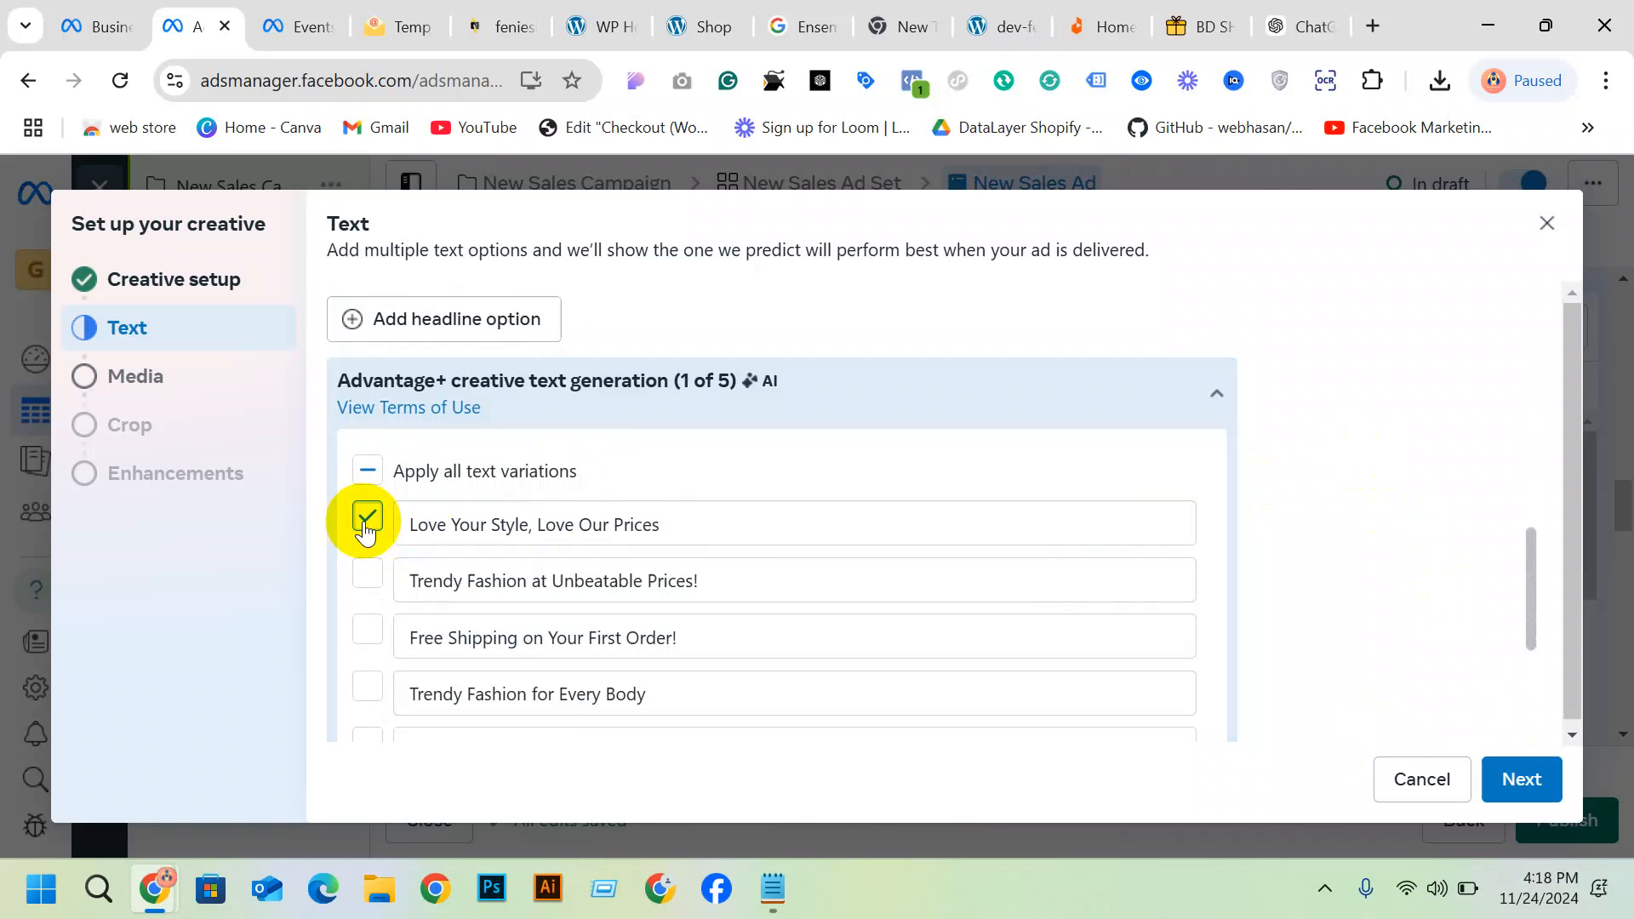
scroll(1028, 529, "down", 3)
left_click(1519, 776)
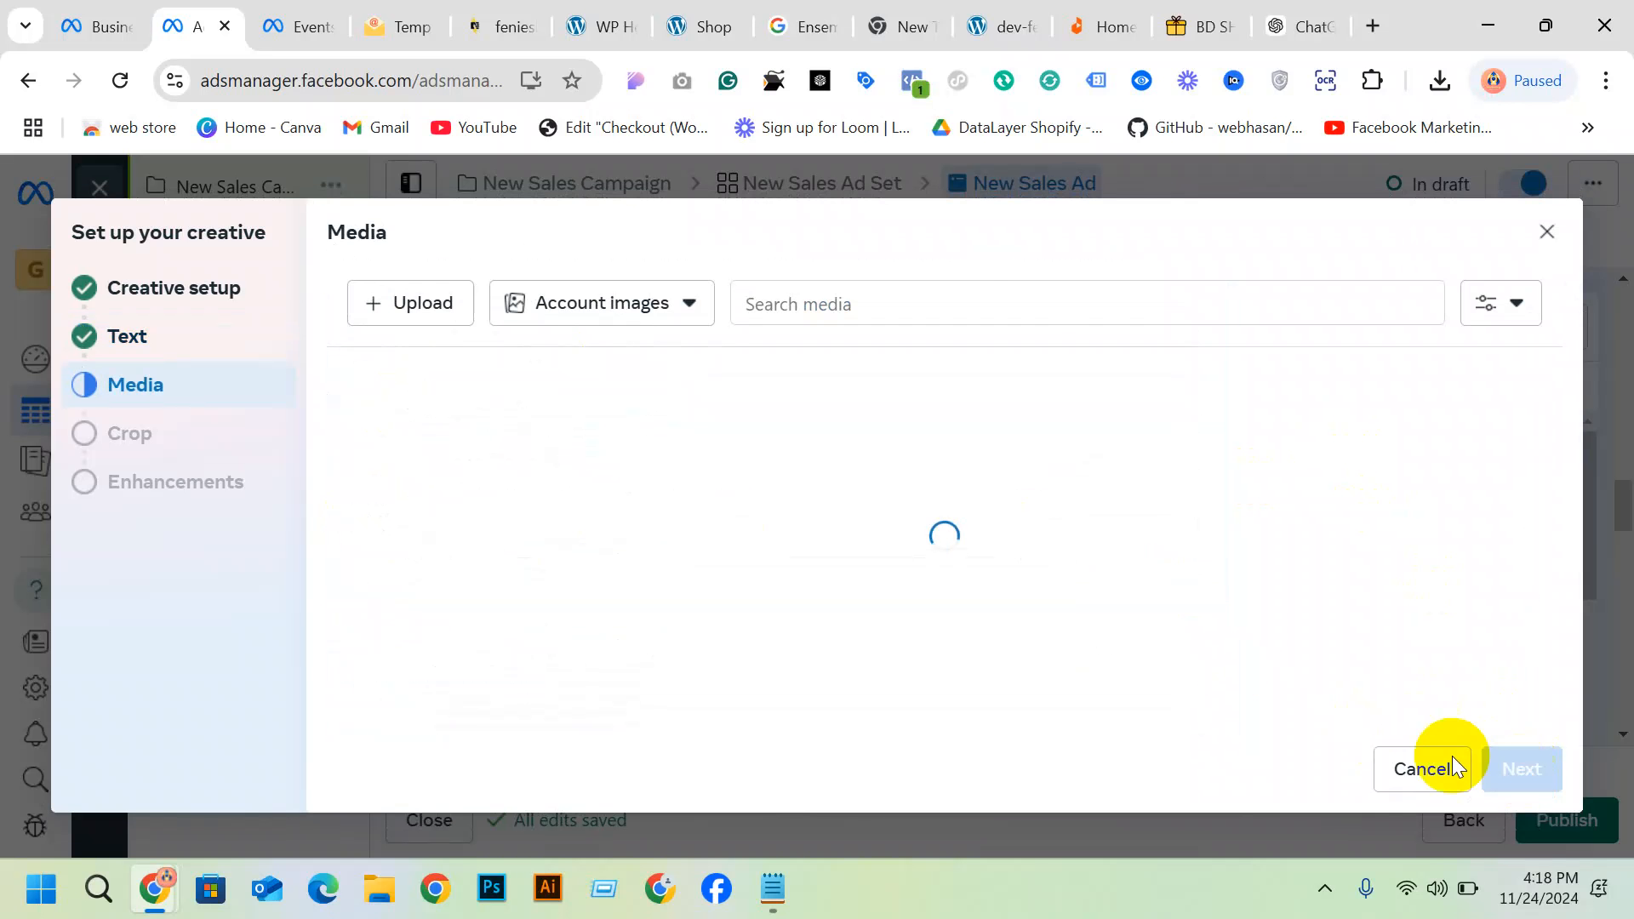
Upload img-01-a.jpg as the ad image and accept the default crops
left_click(429, 301)
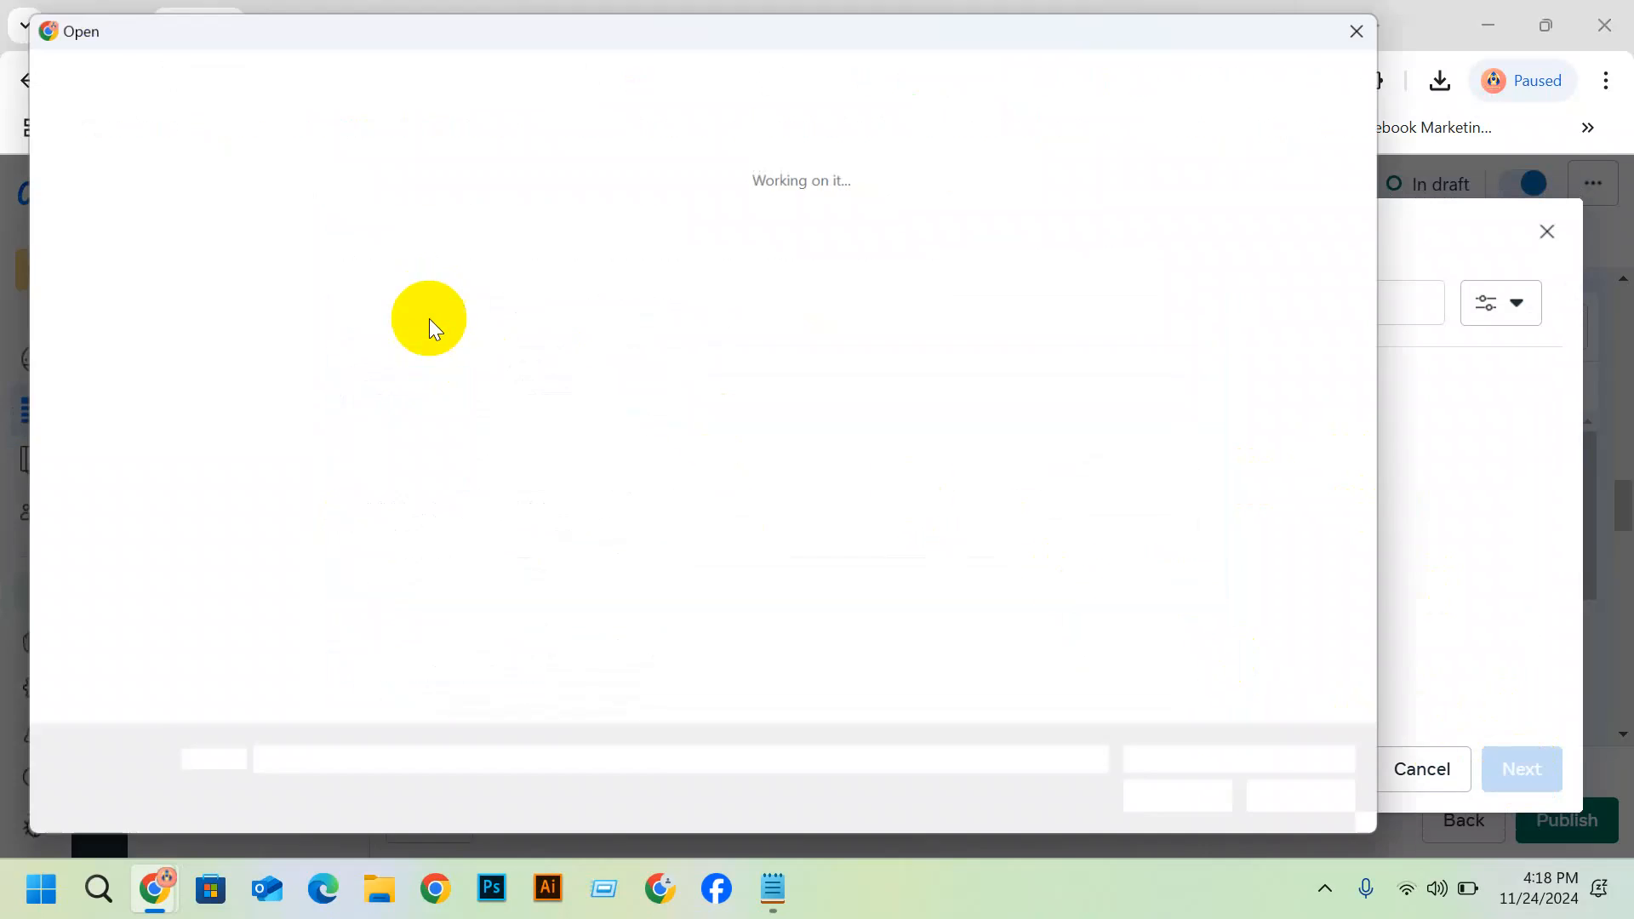
double_click(308, 289)
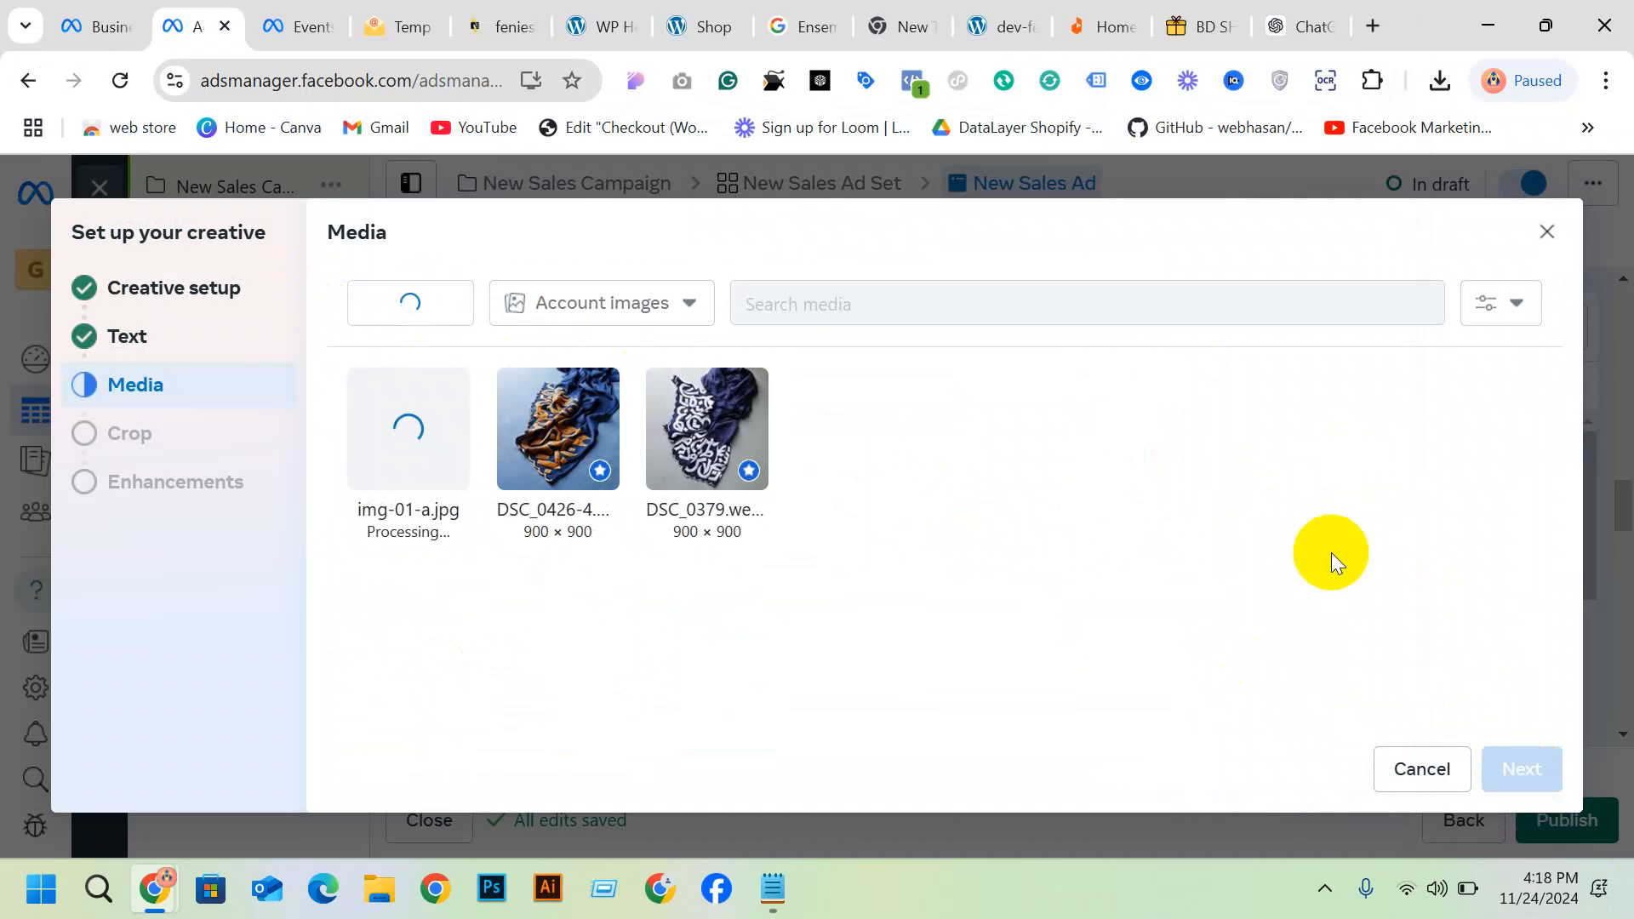
left_click(1522, 770)
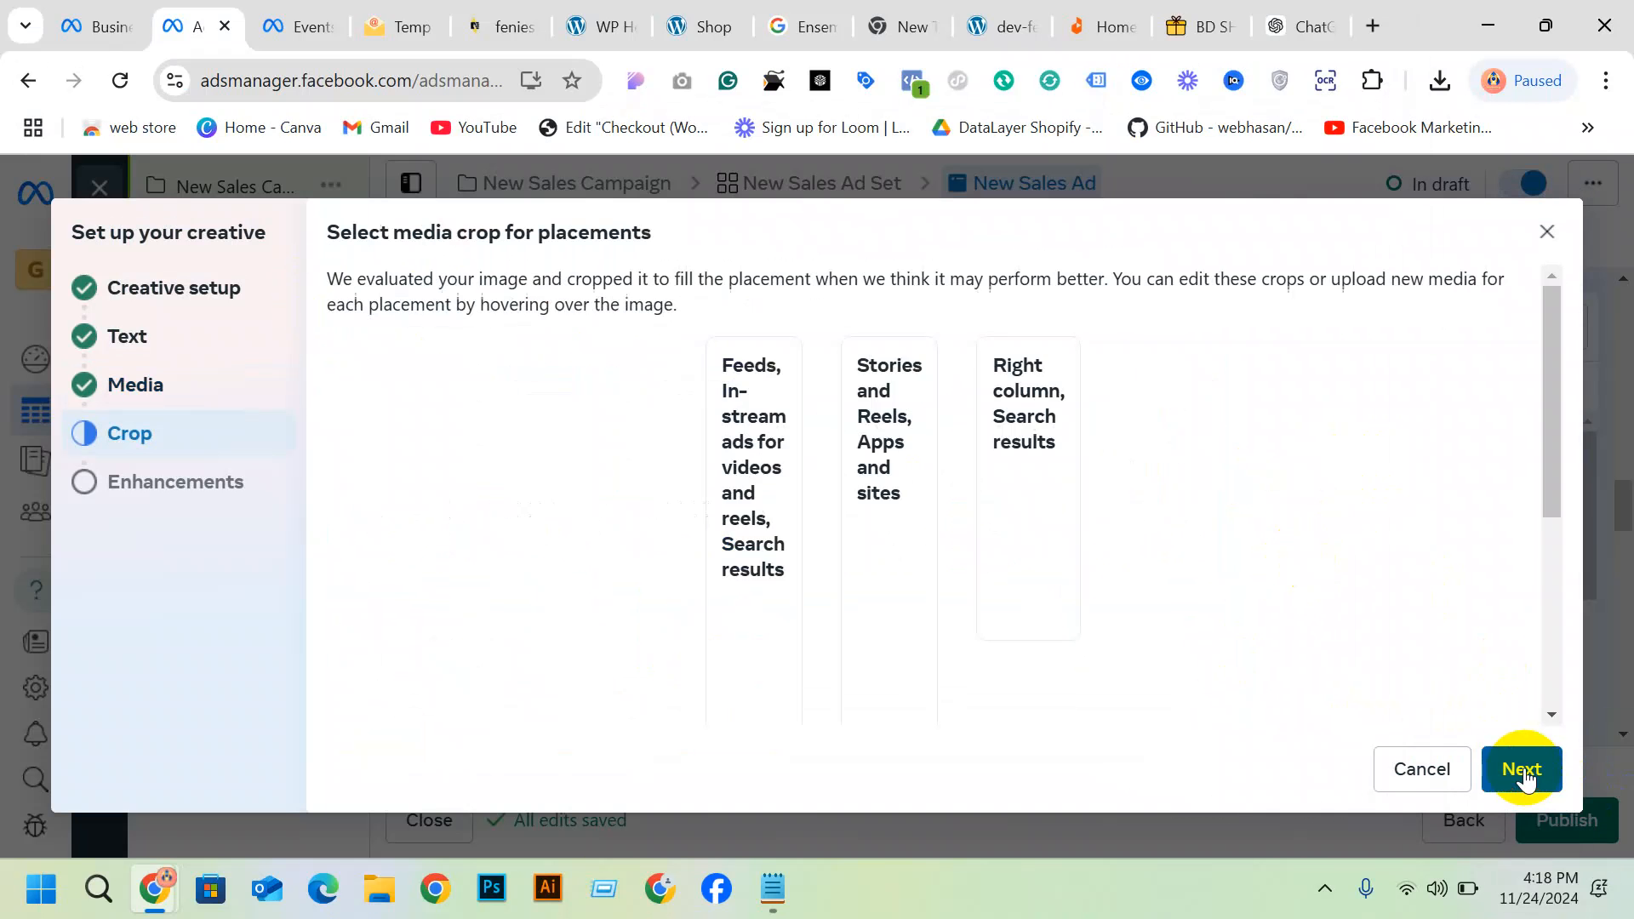
left_click(1523, 770)
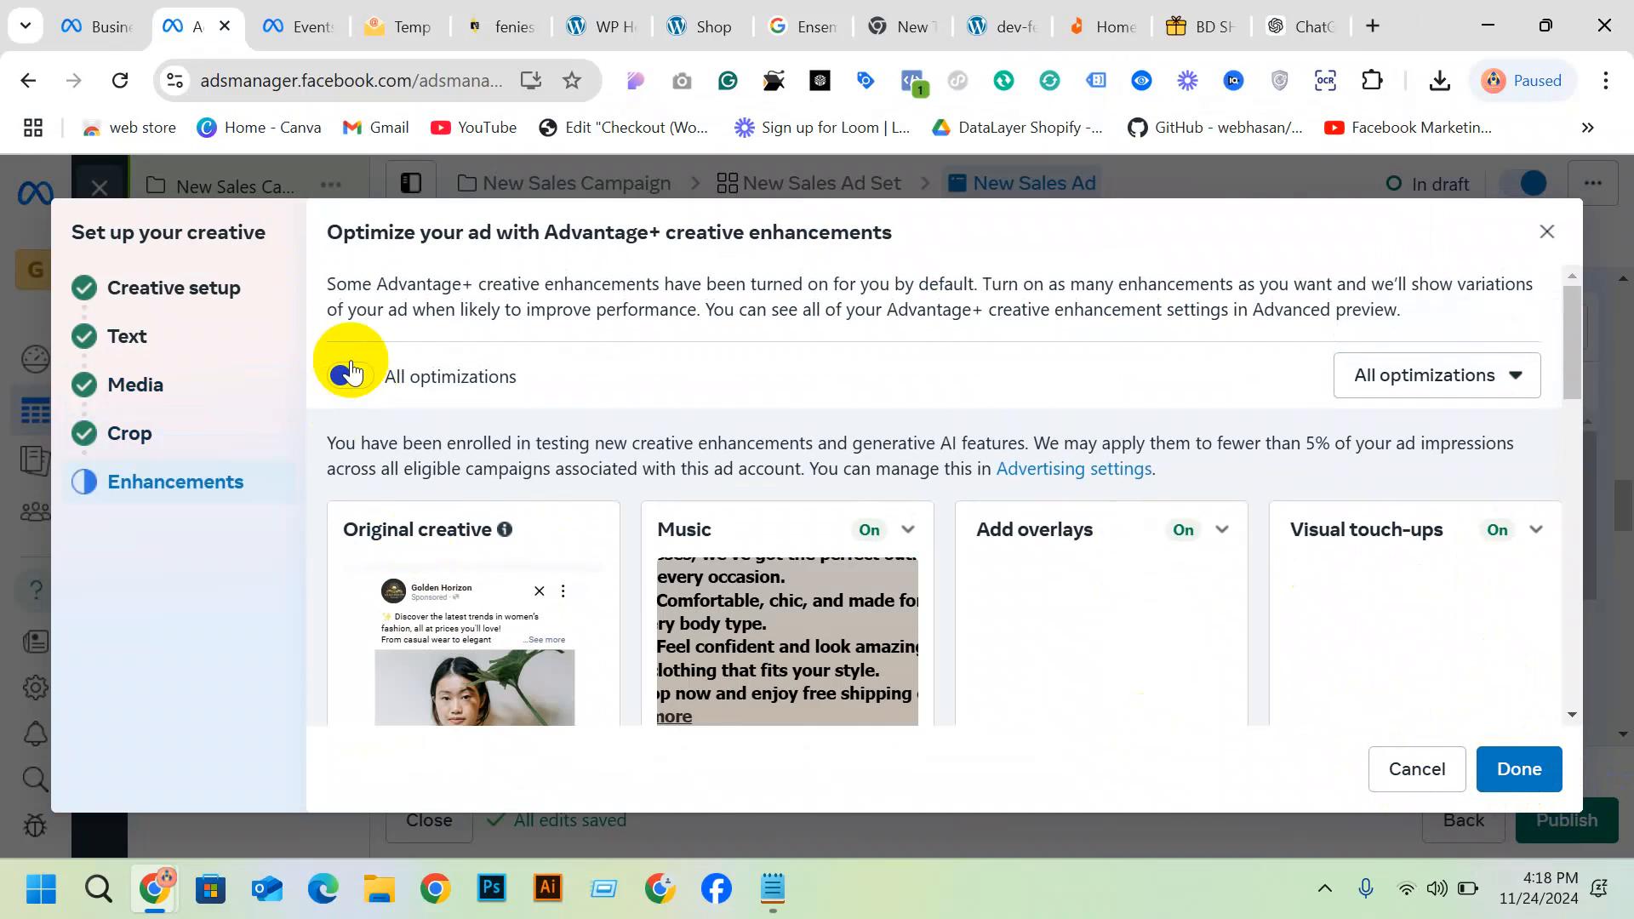
Switch on all Advantage+ creative optimizations and finish the creative setup
left_click(361, 380)
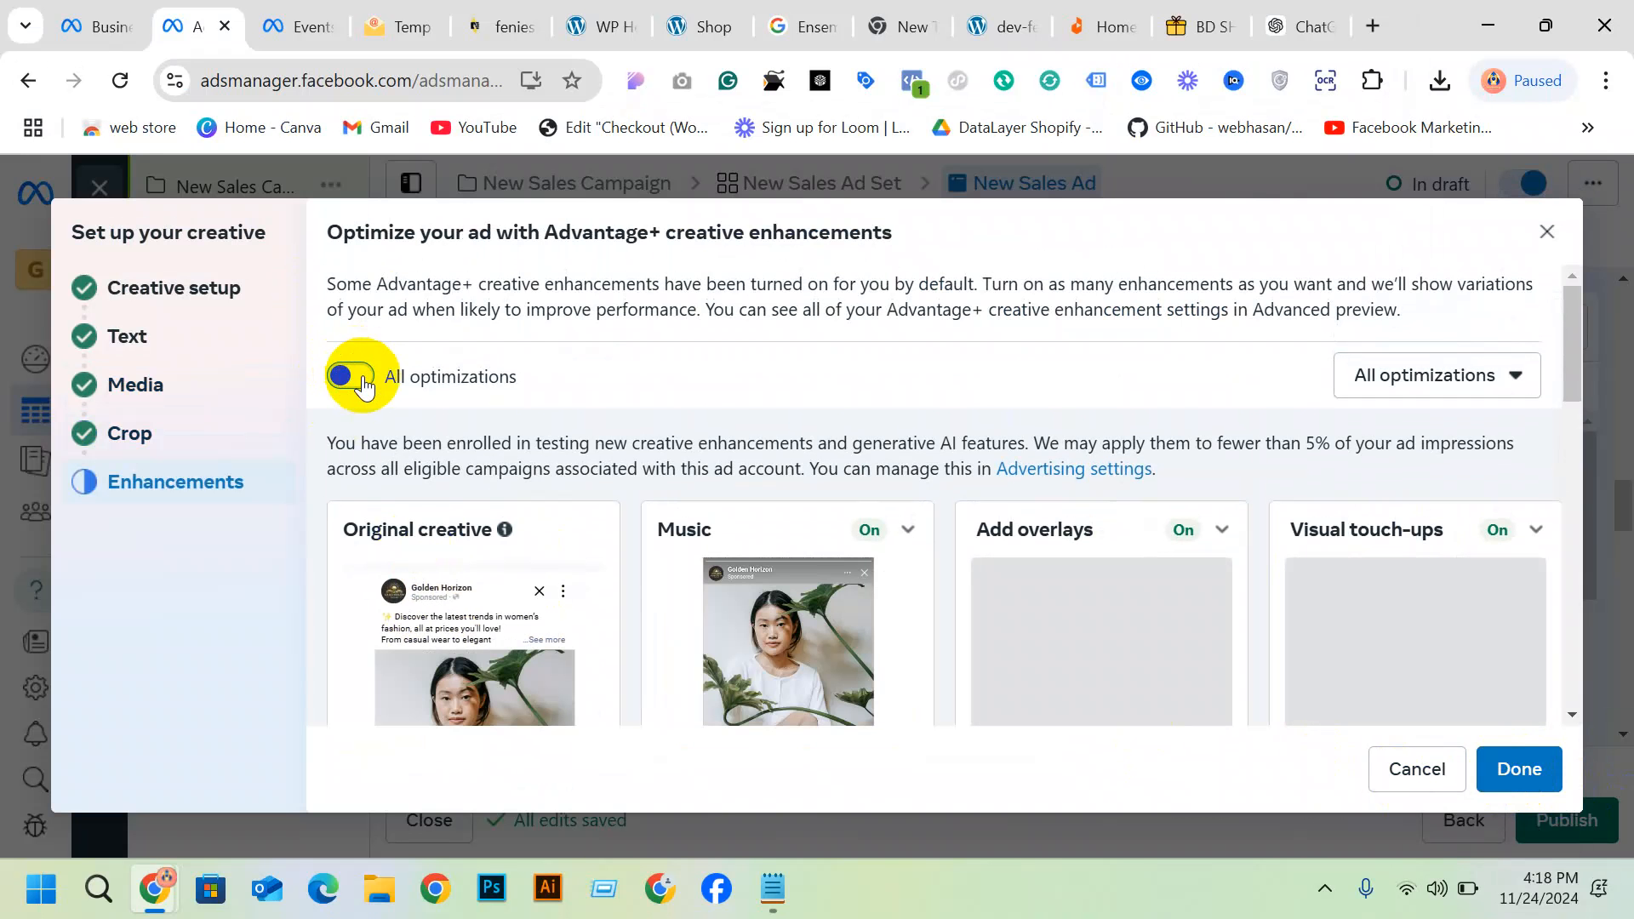
left_click(361, 379)
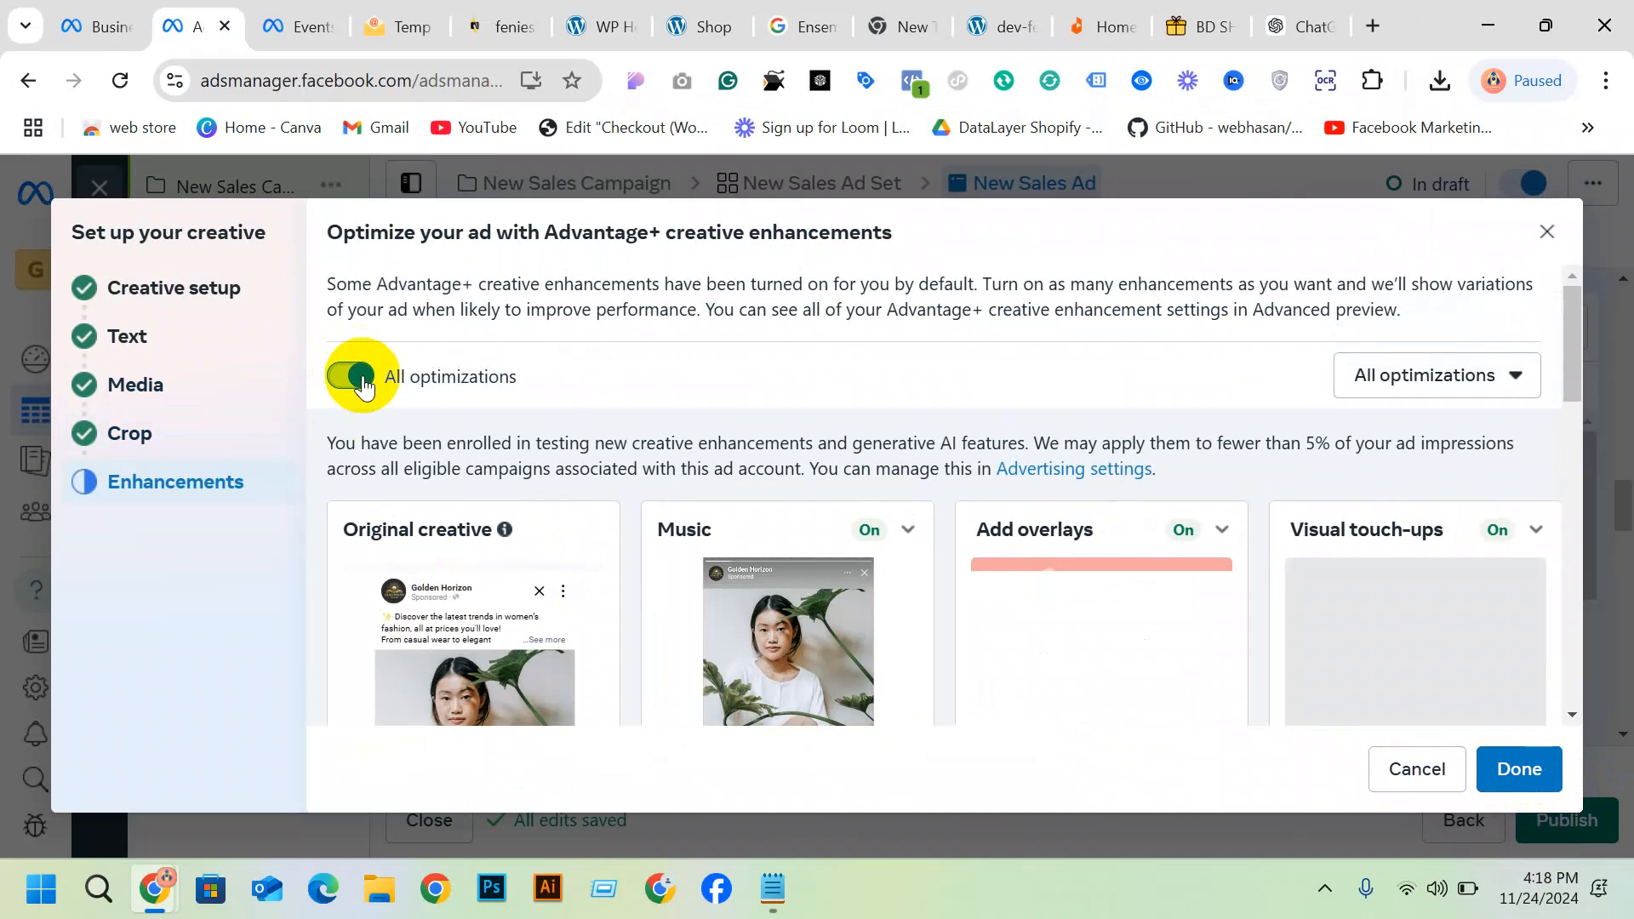
scroll(443, 408, "down", 5)
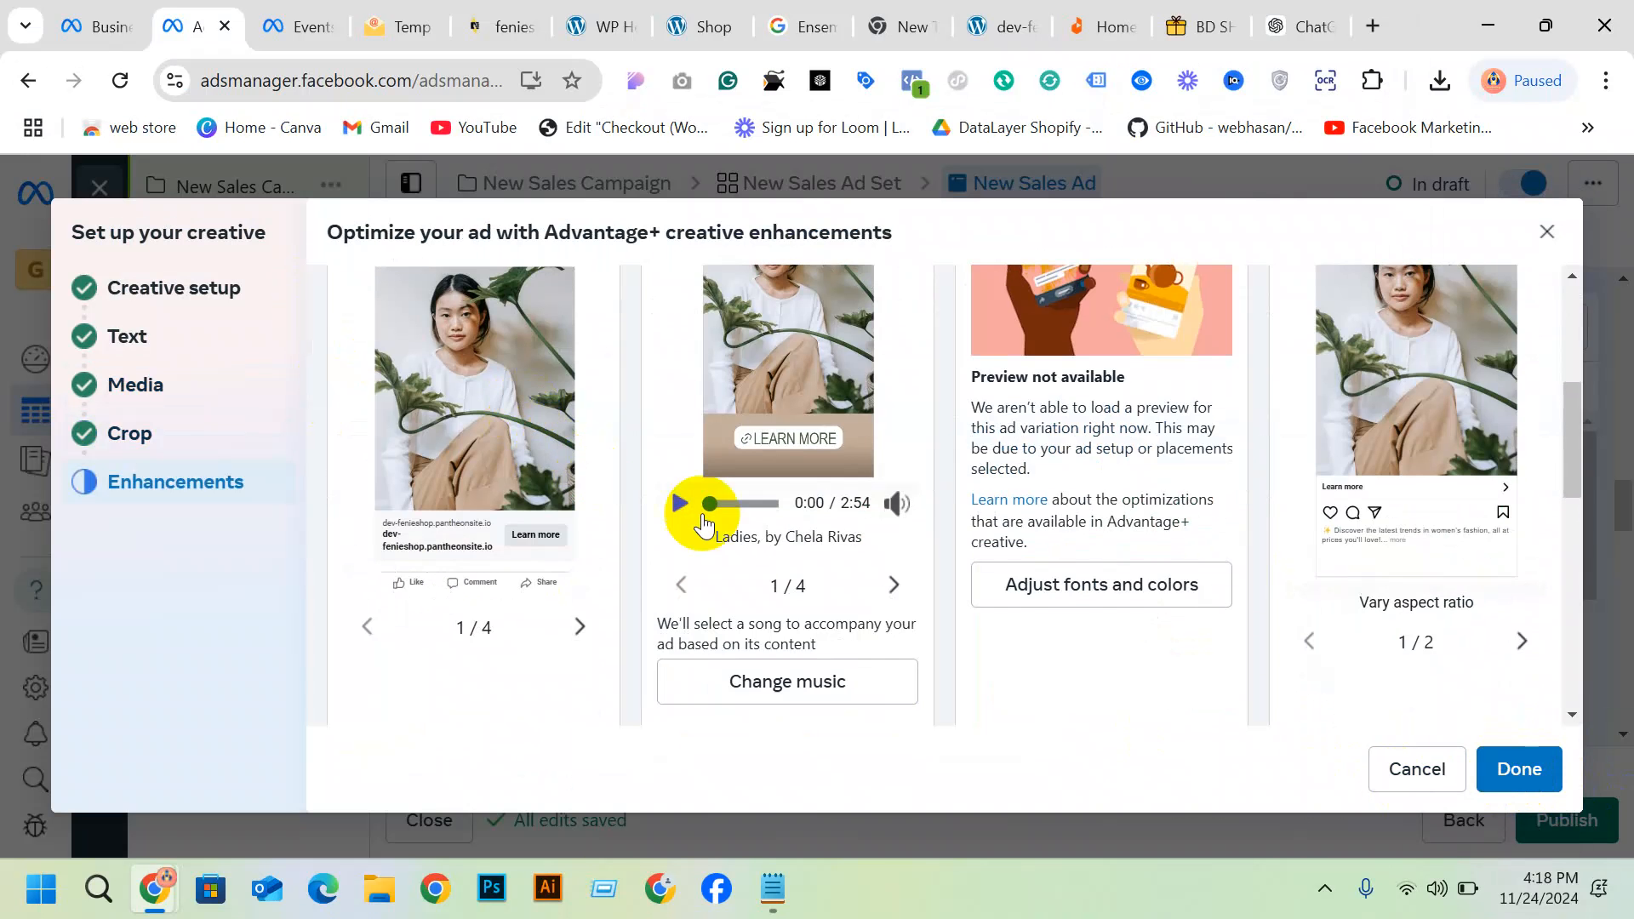
scroll(702, 523, "down", 3)
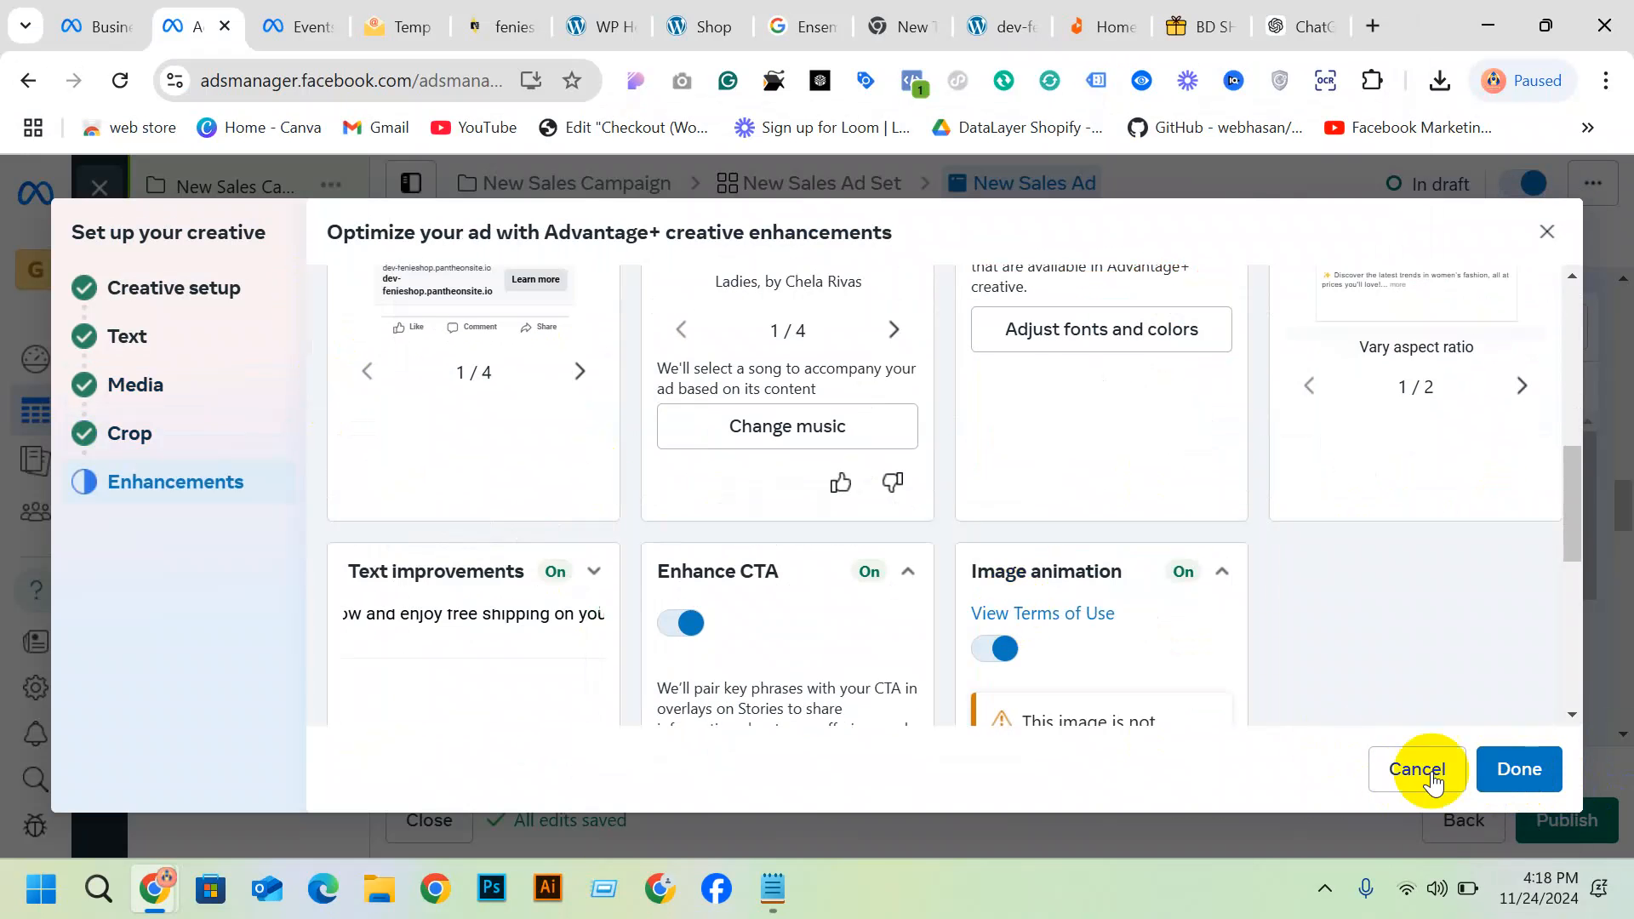
left_click(1487, 770)
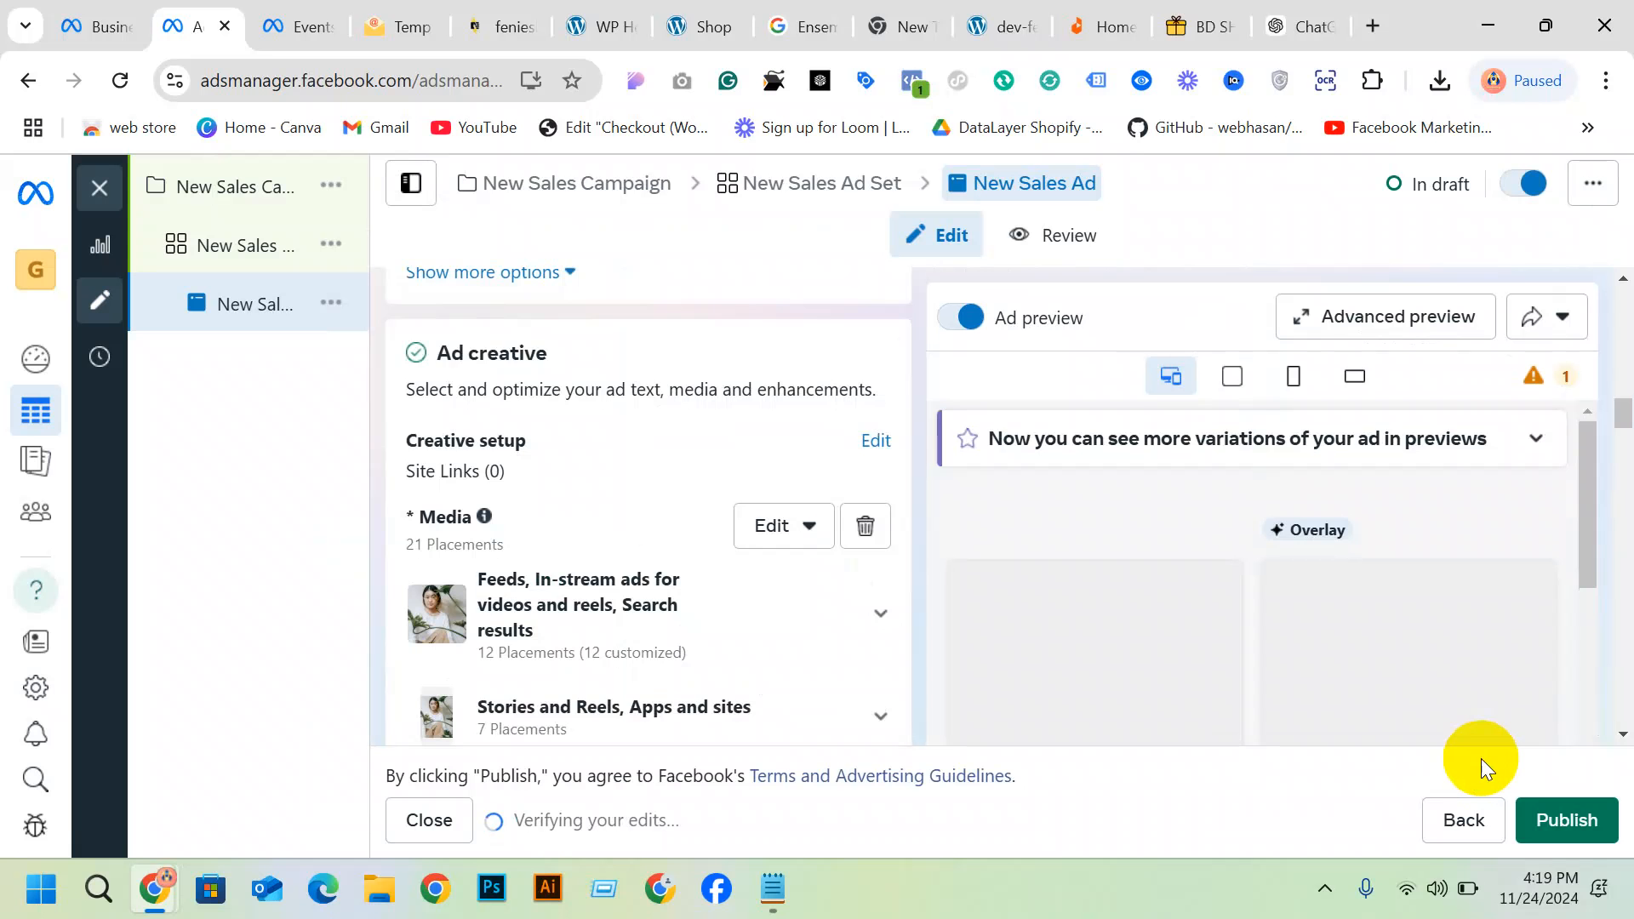
scroll(823, 447, "down", 5)
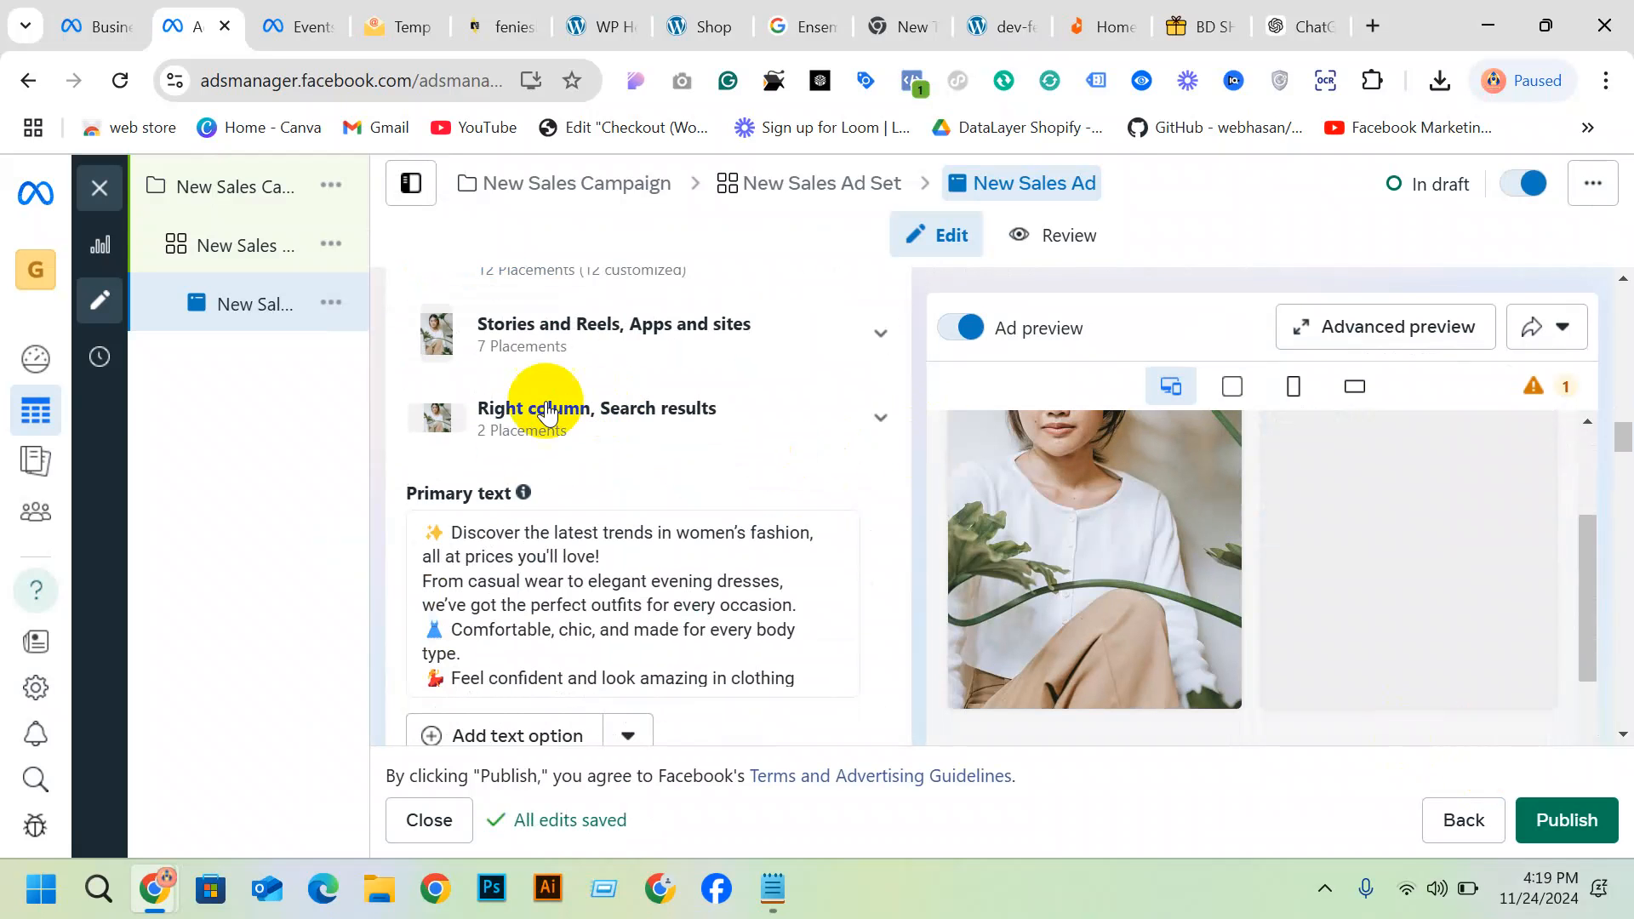
scroll(547, 412, "down", 10)
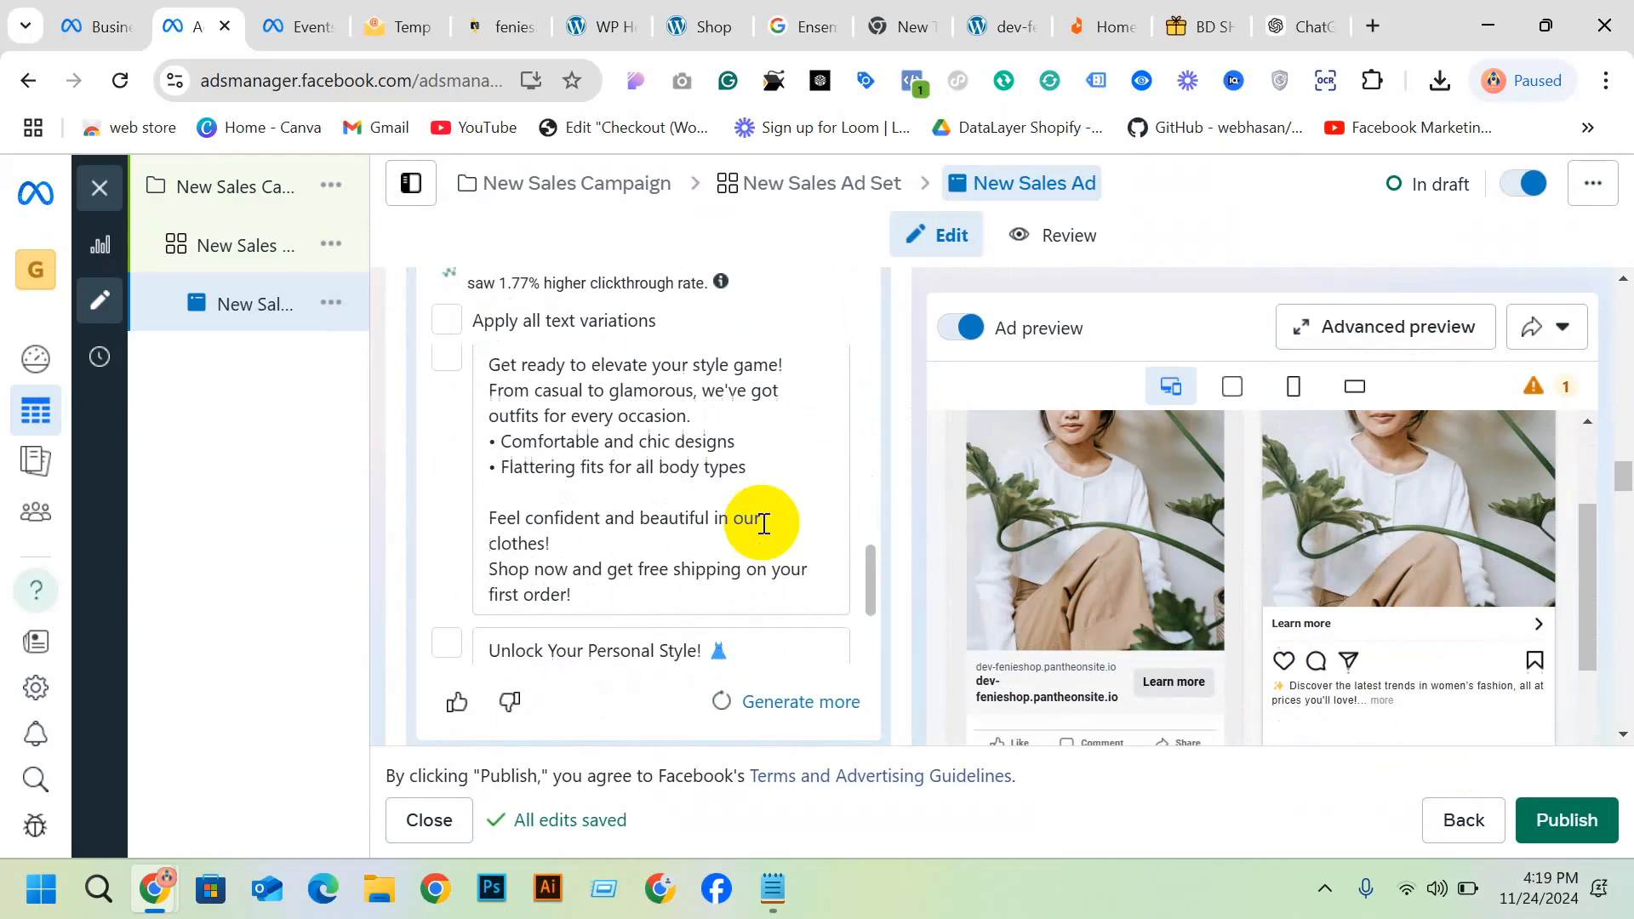
scroll(764, 524, "down", 3)
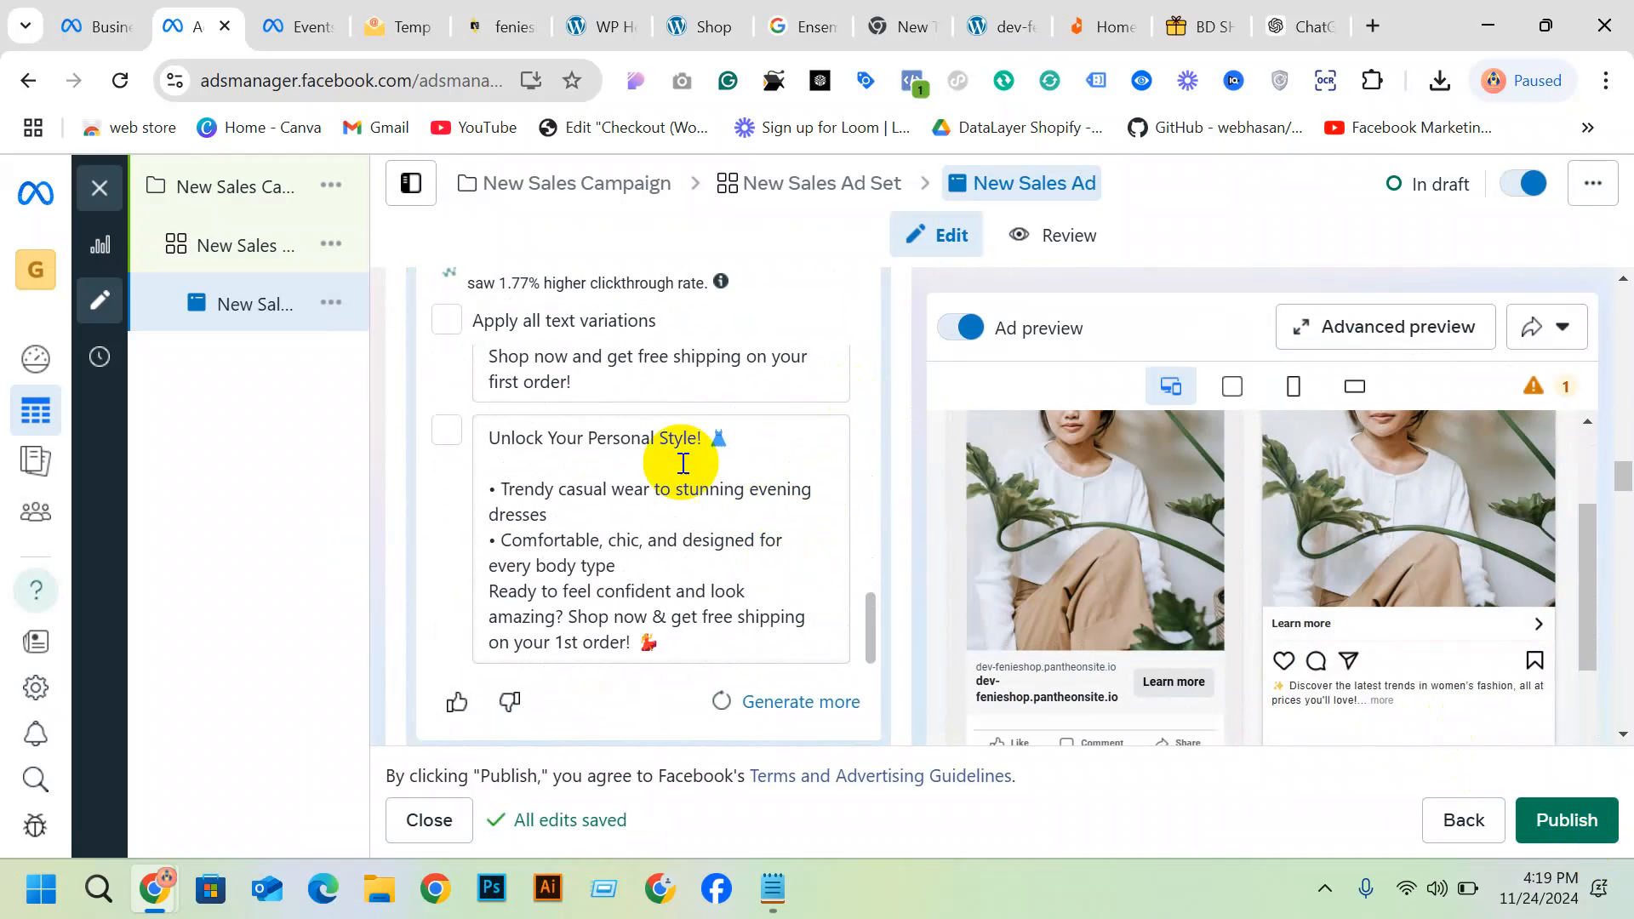
scroll(682, 483, "down", 3)
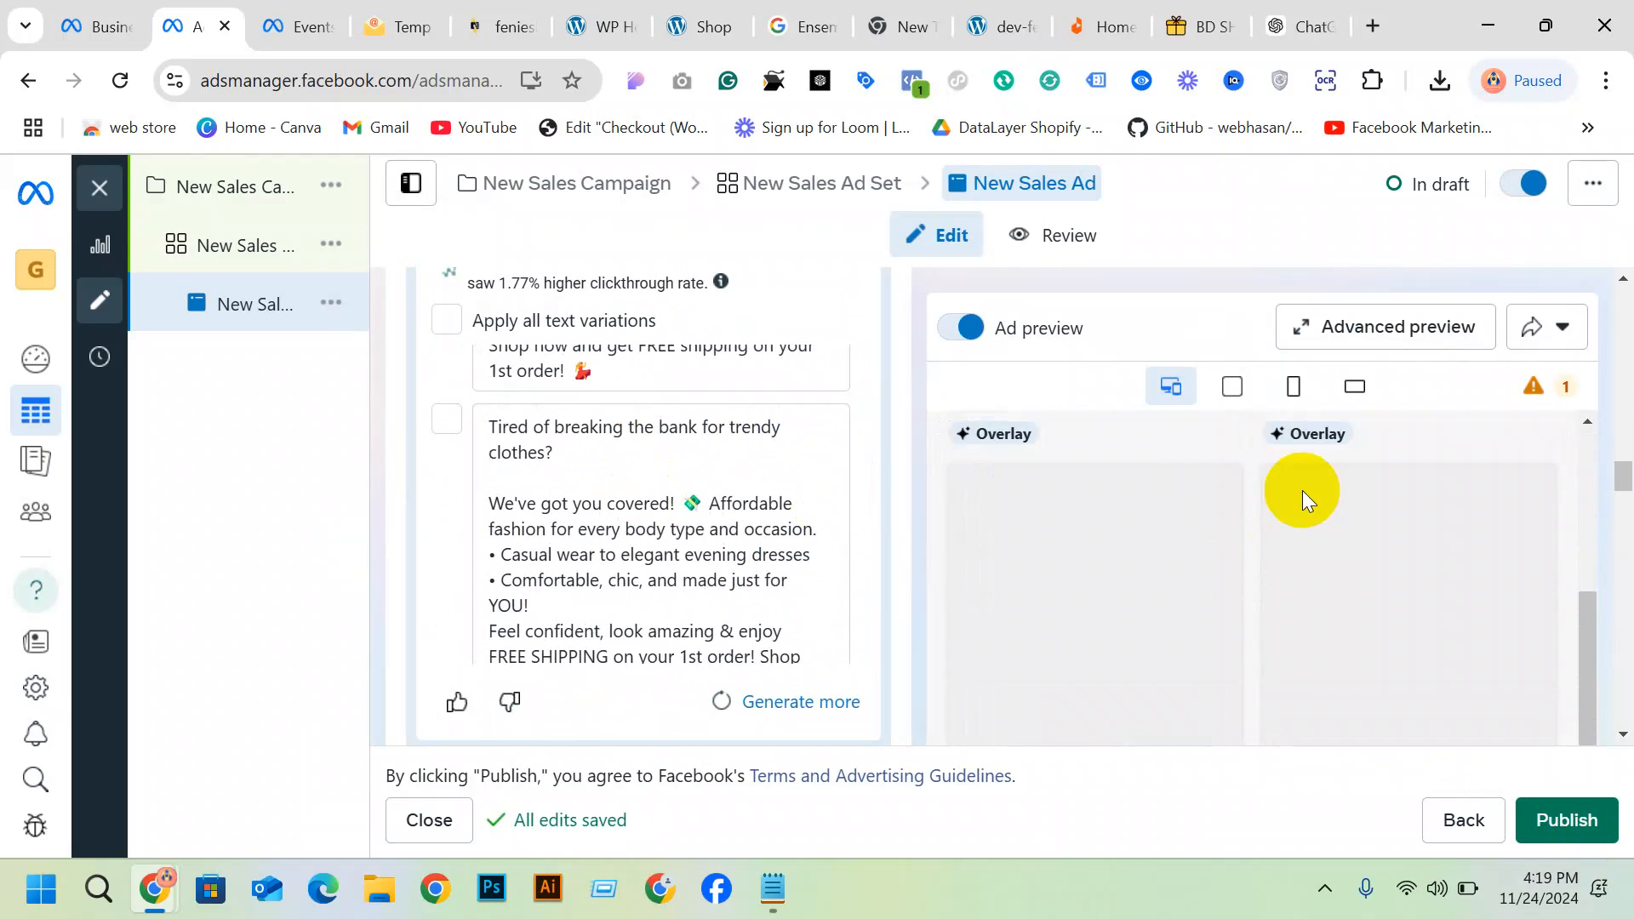
scroll(686, 460, "down", 5)
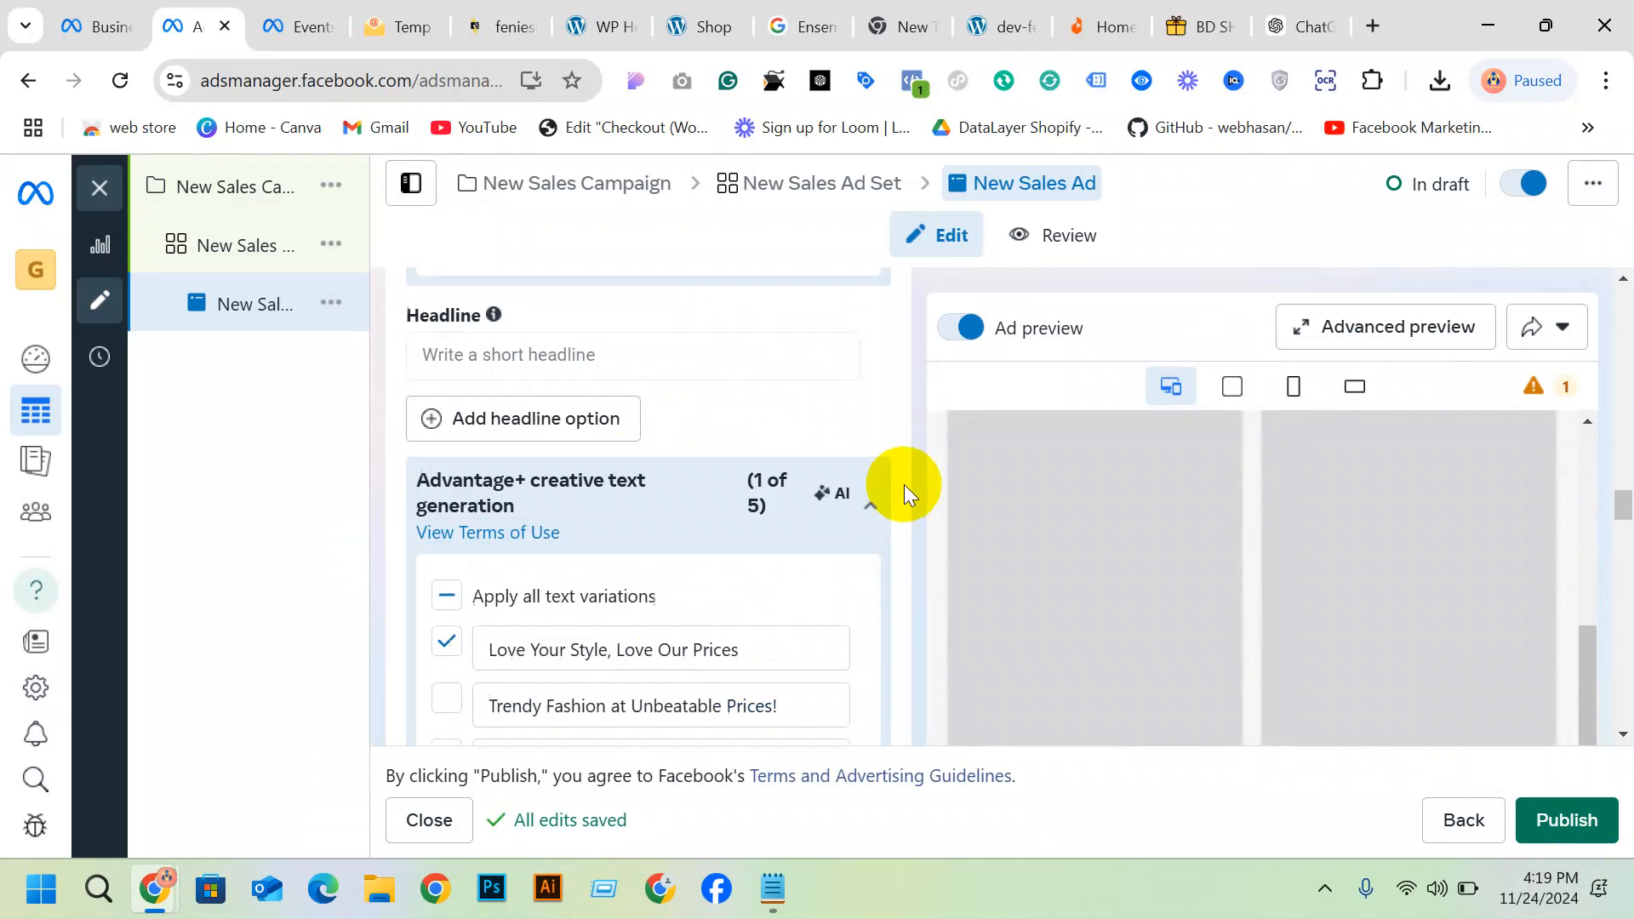
scroll(741, 460, "down", 6)
scroll(641, 558, "down", 1)
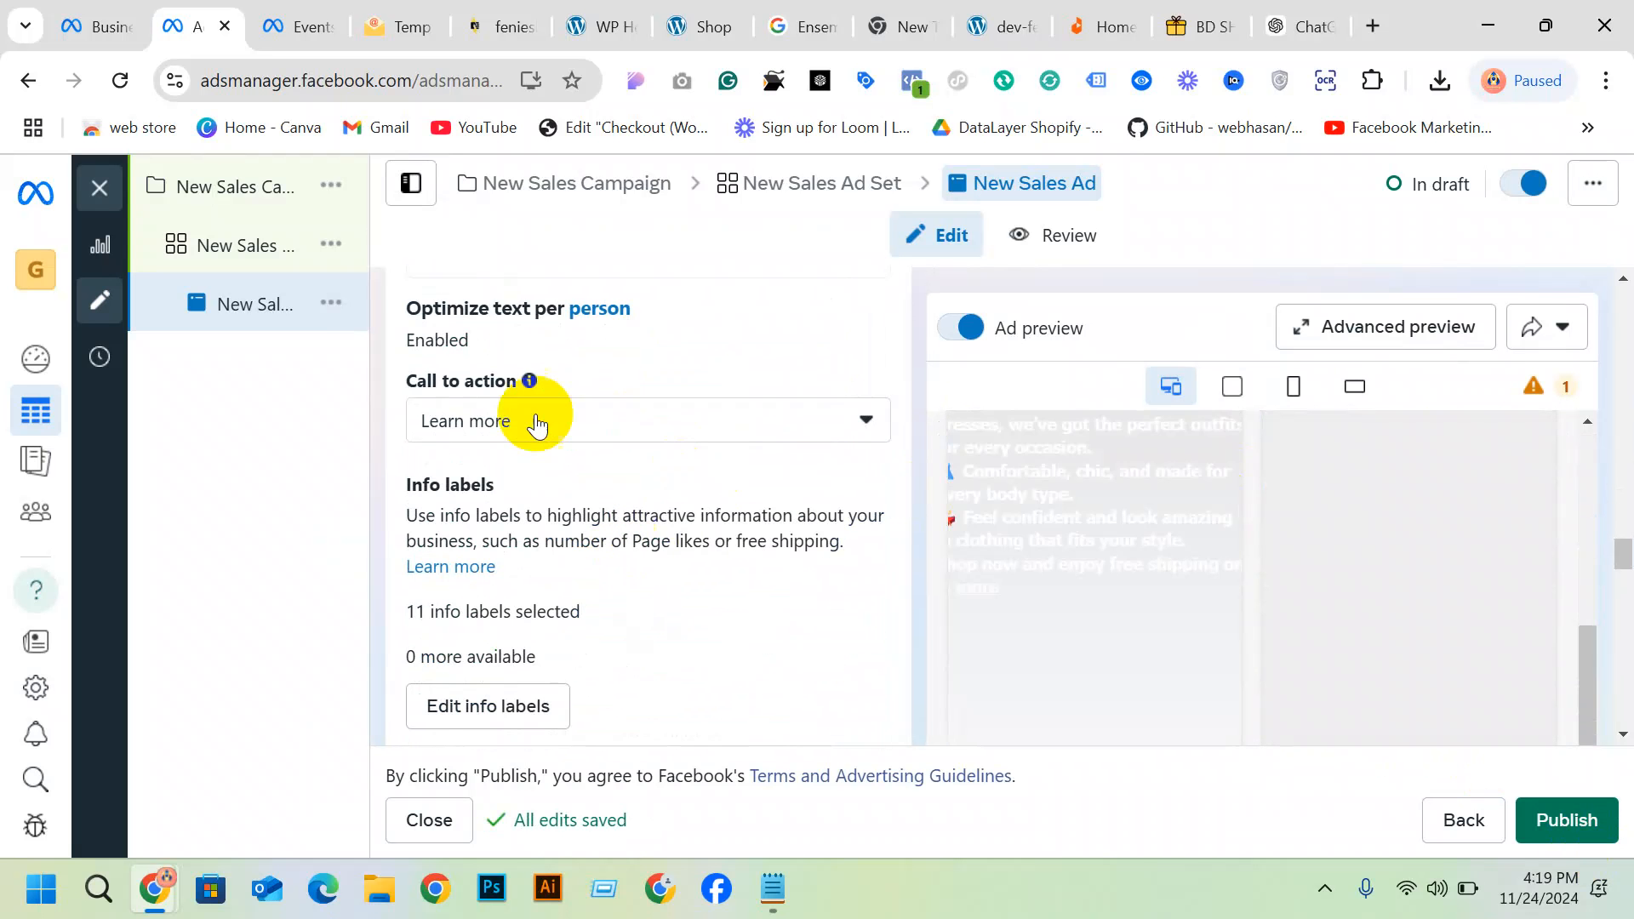
scroll(533, 428, "up", 2)
left_click(534, 428)
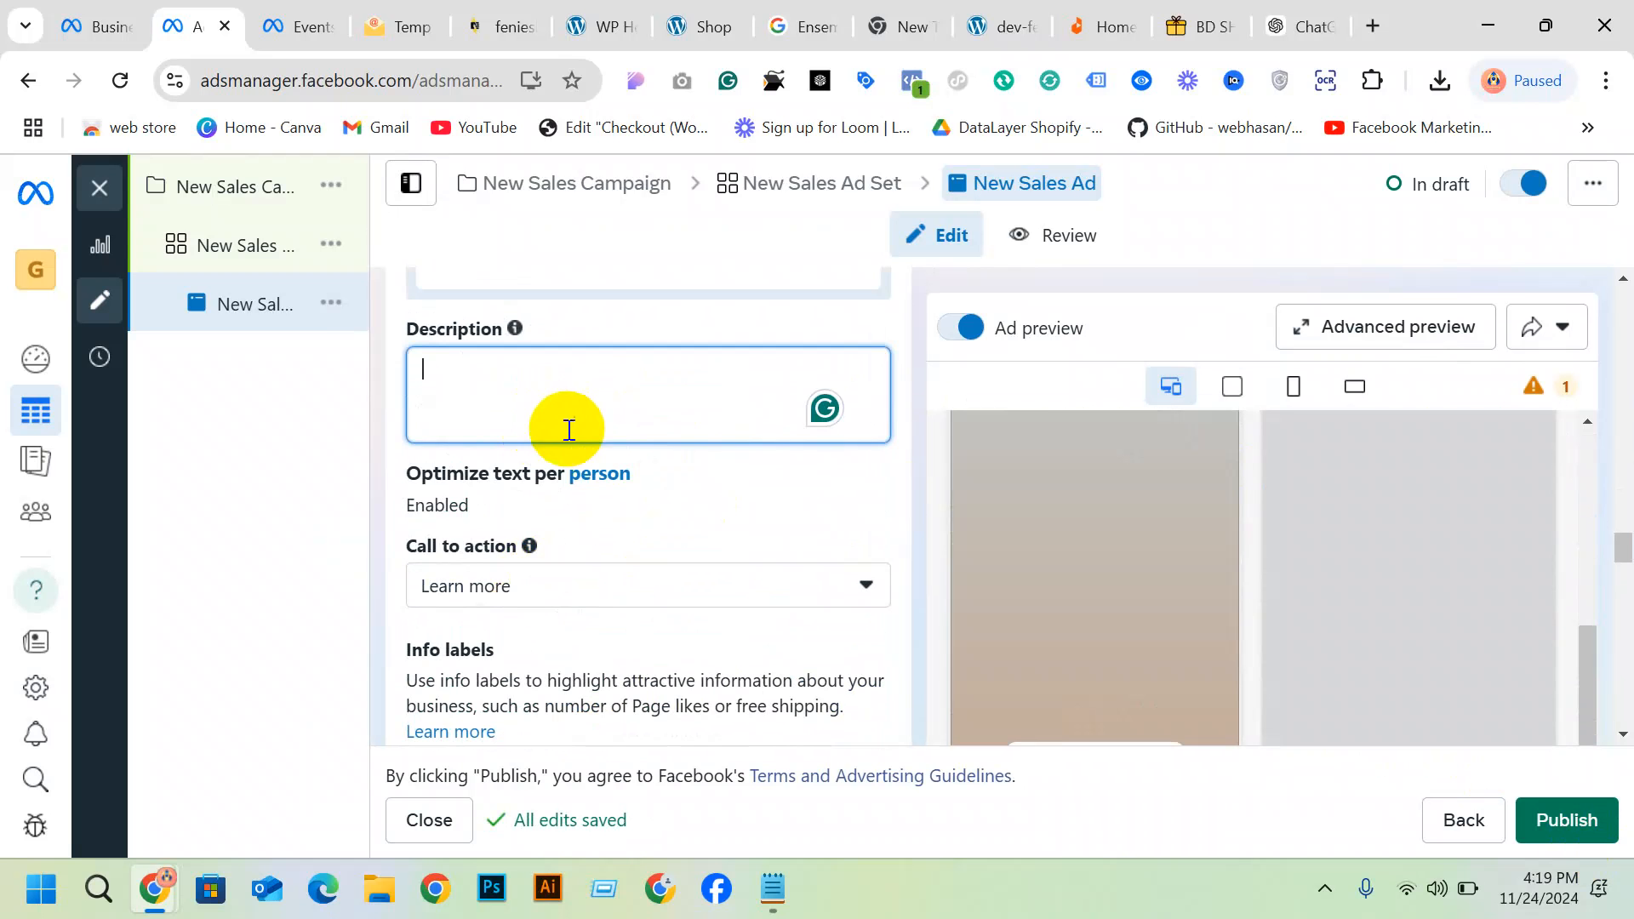
Set the ad's call to action to Shop now
left_click(510, 591)
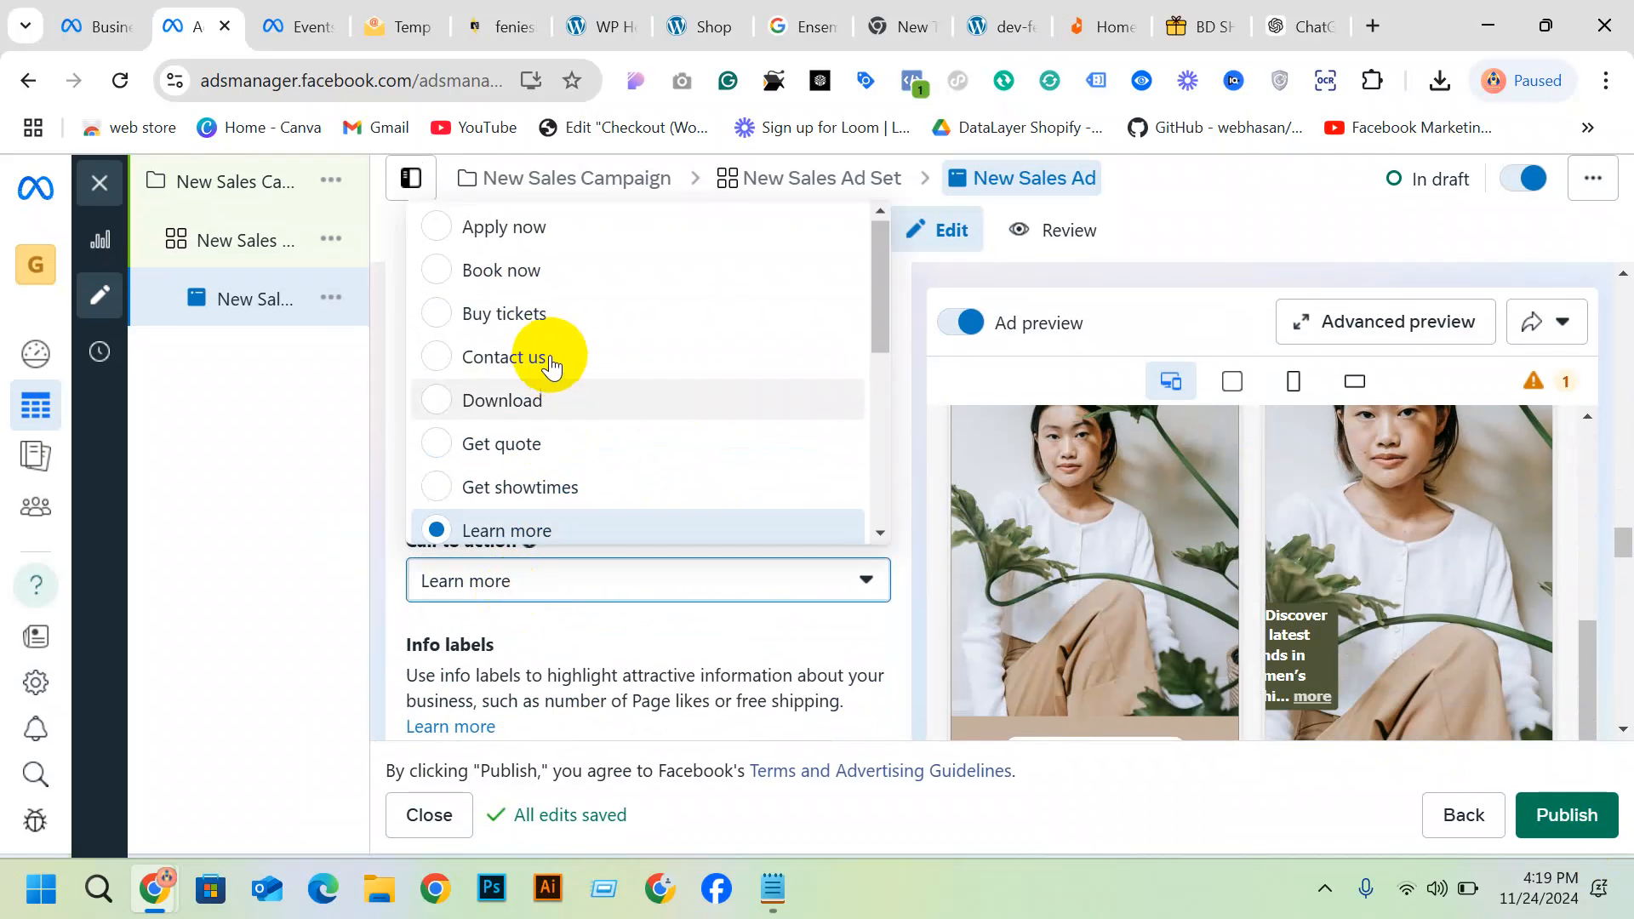
scroll(550, 310, "down", 2)
scroll(550, 312, "down", 2)
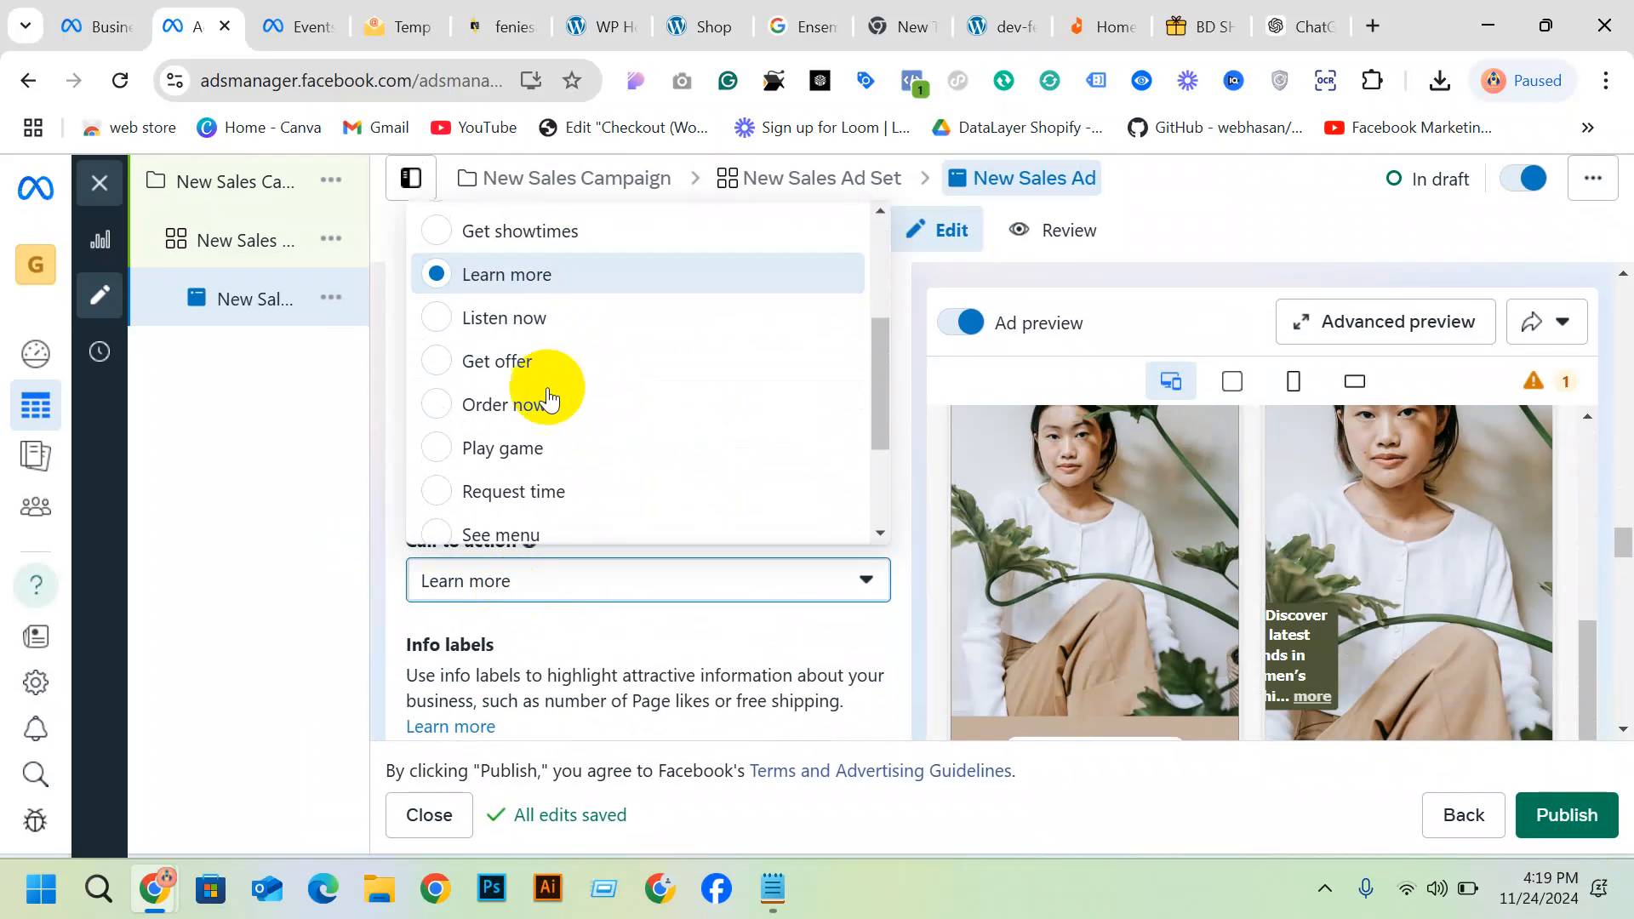
scroll(538, 417, "down", 2)
scroll(536, 412, "down", 1)
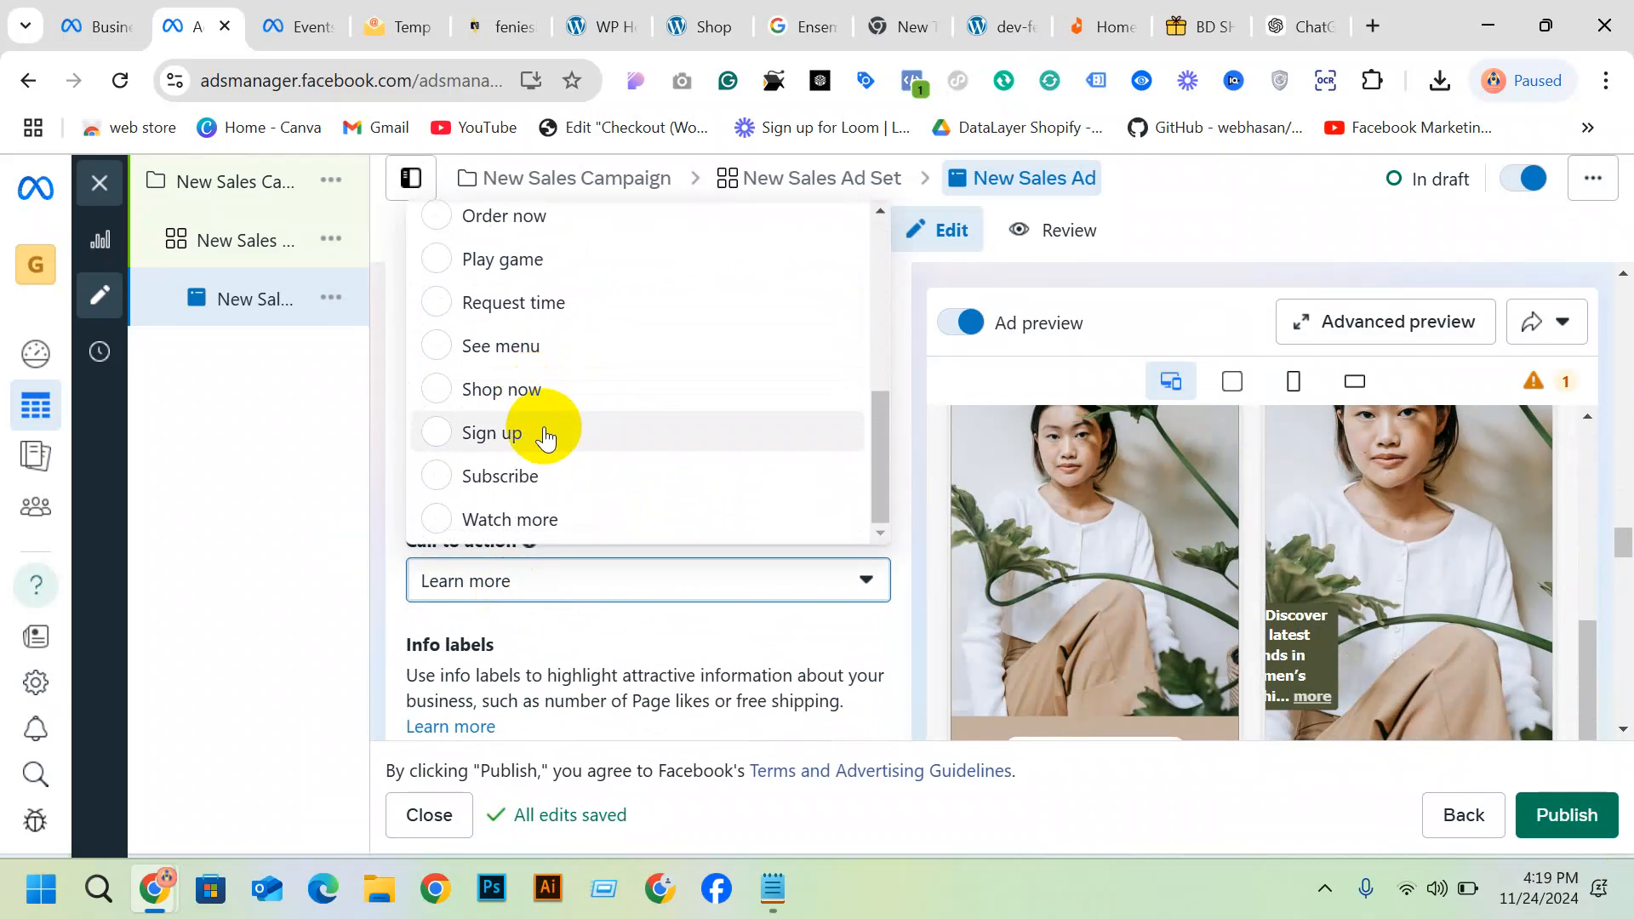
left_click(526, 407)
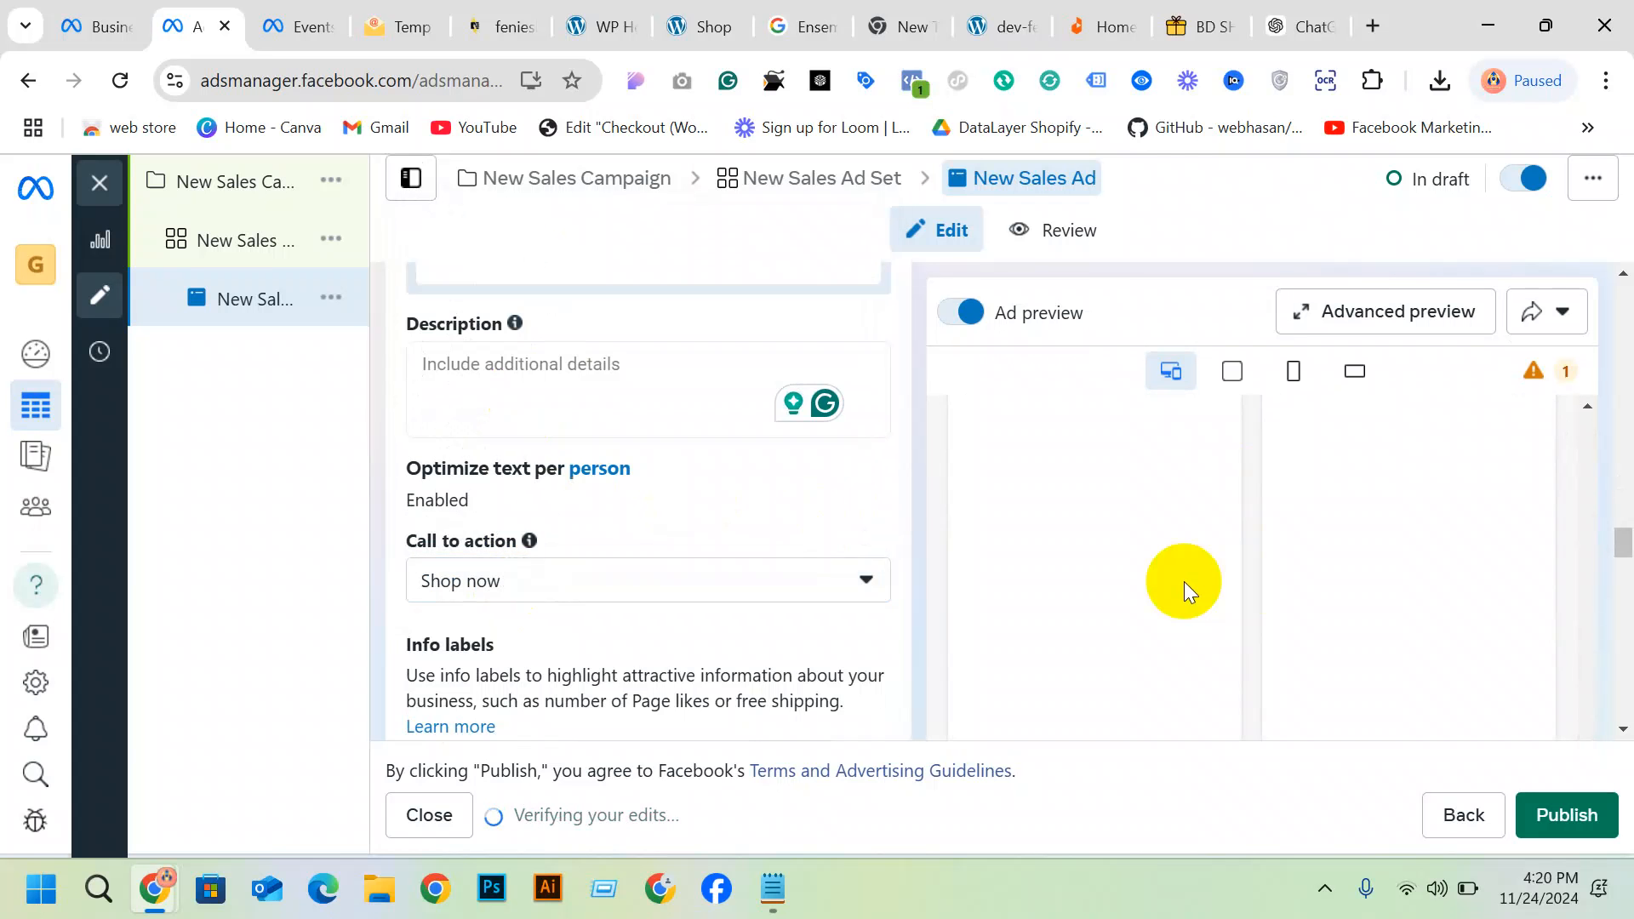
Scroll through the ad form and preview to review the Shop Now placements
scroll(703, 587, "down", 5)
scroll(704, 589, "down", 6)
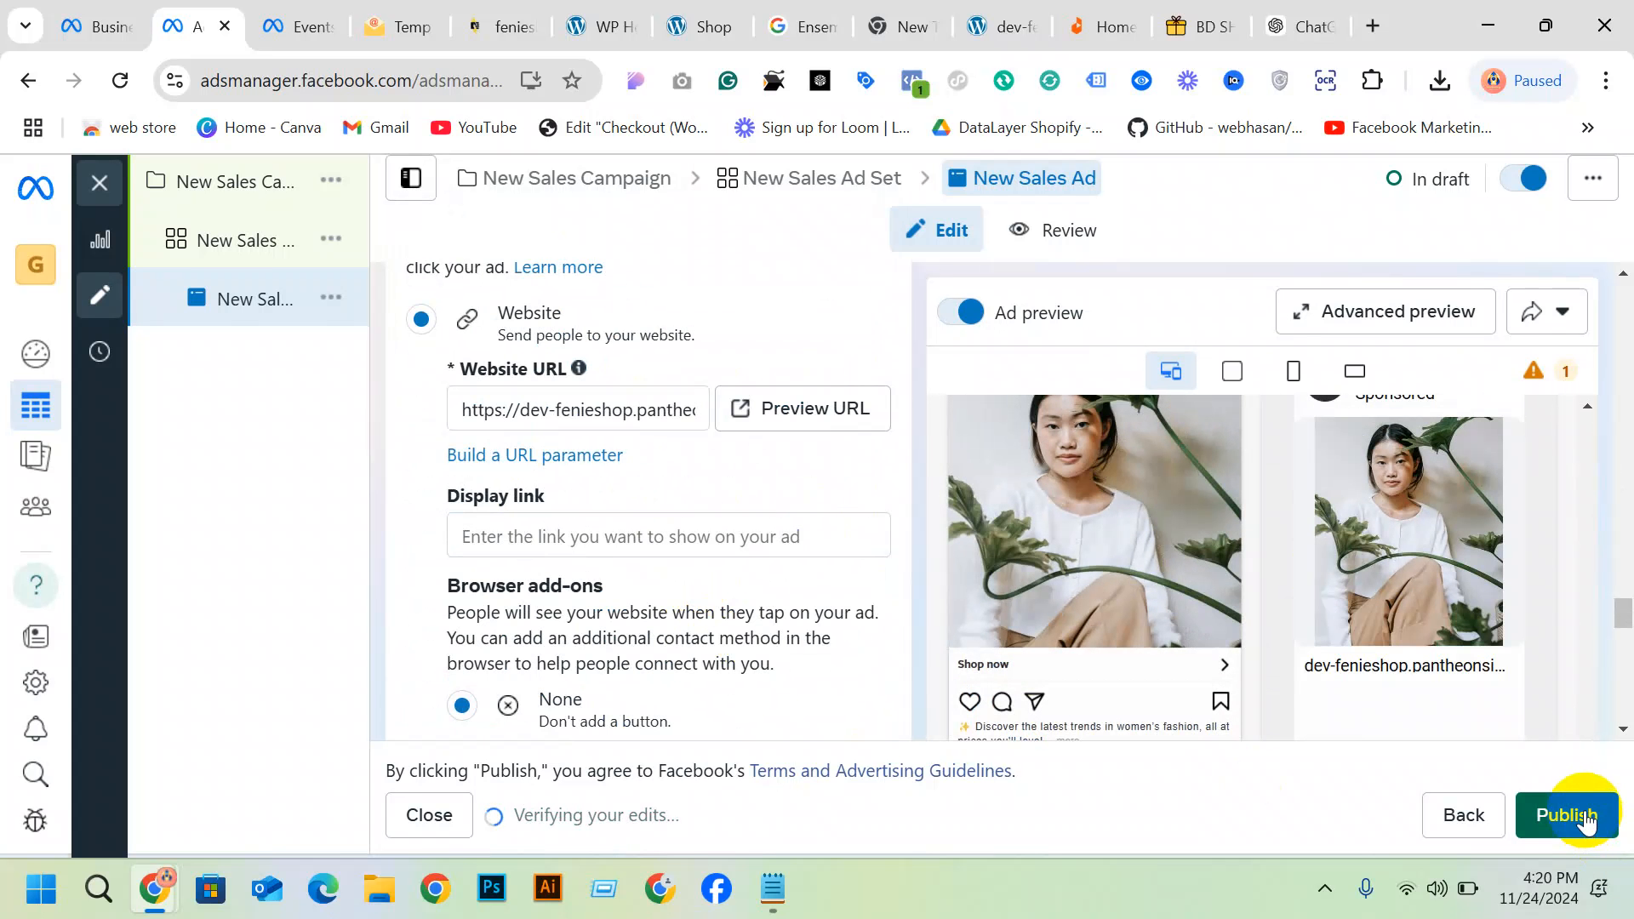
scroll(769, 523, "down", 1)
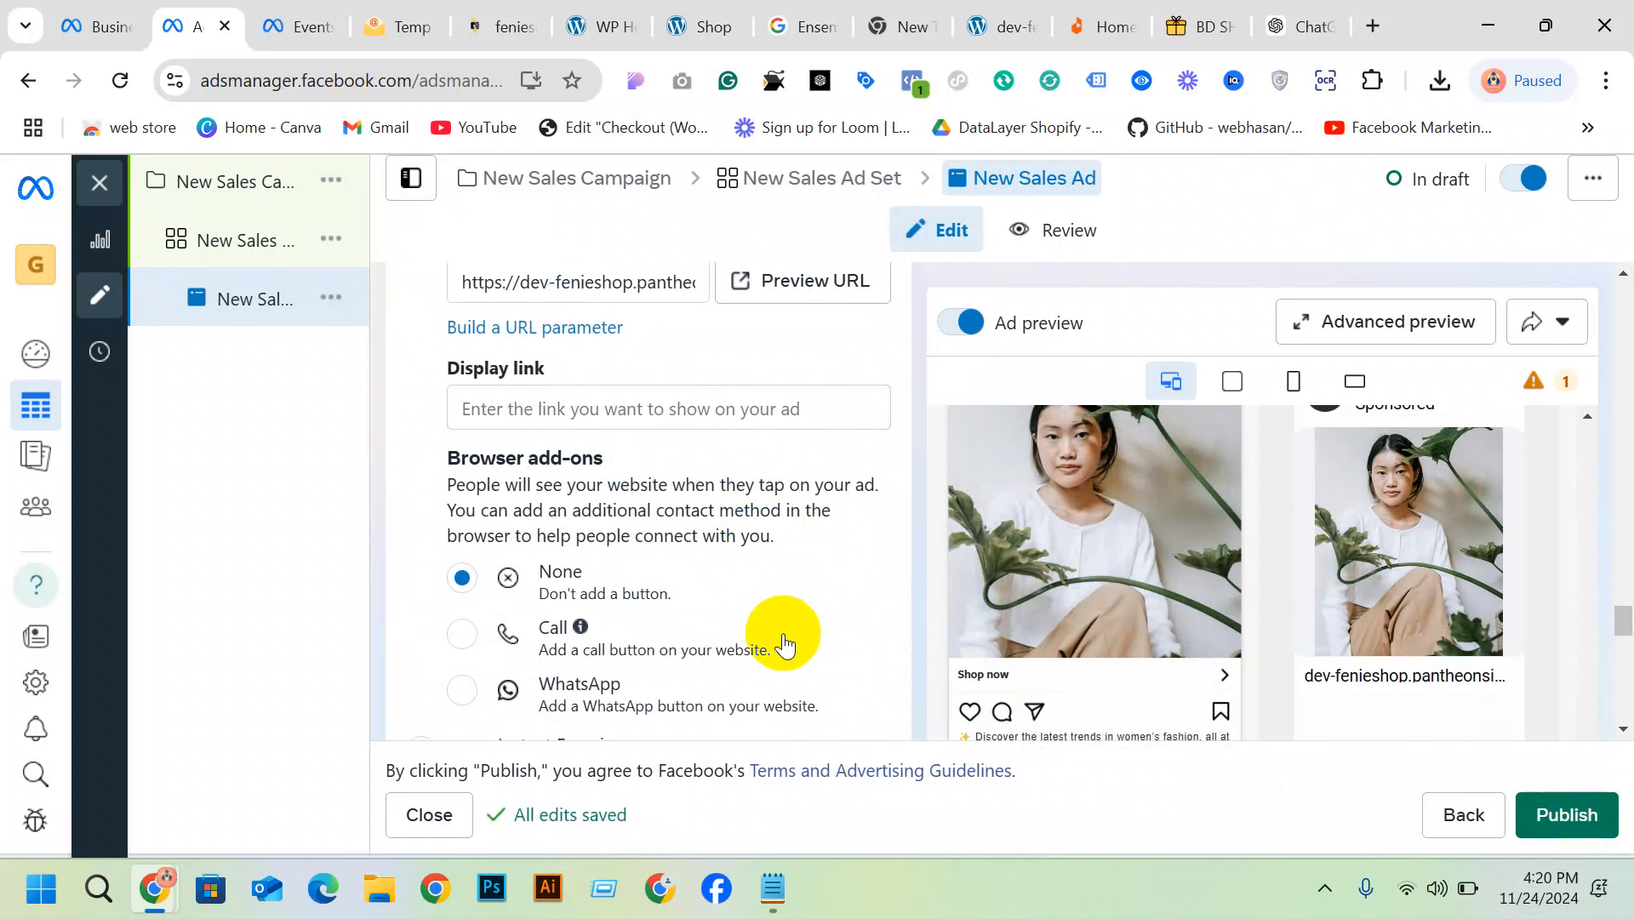
scroll(789, 458, "up", 10)
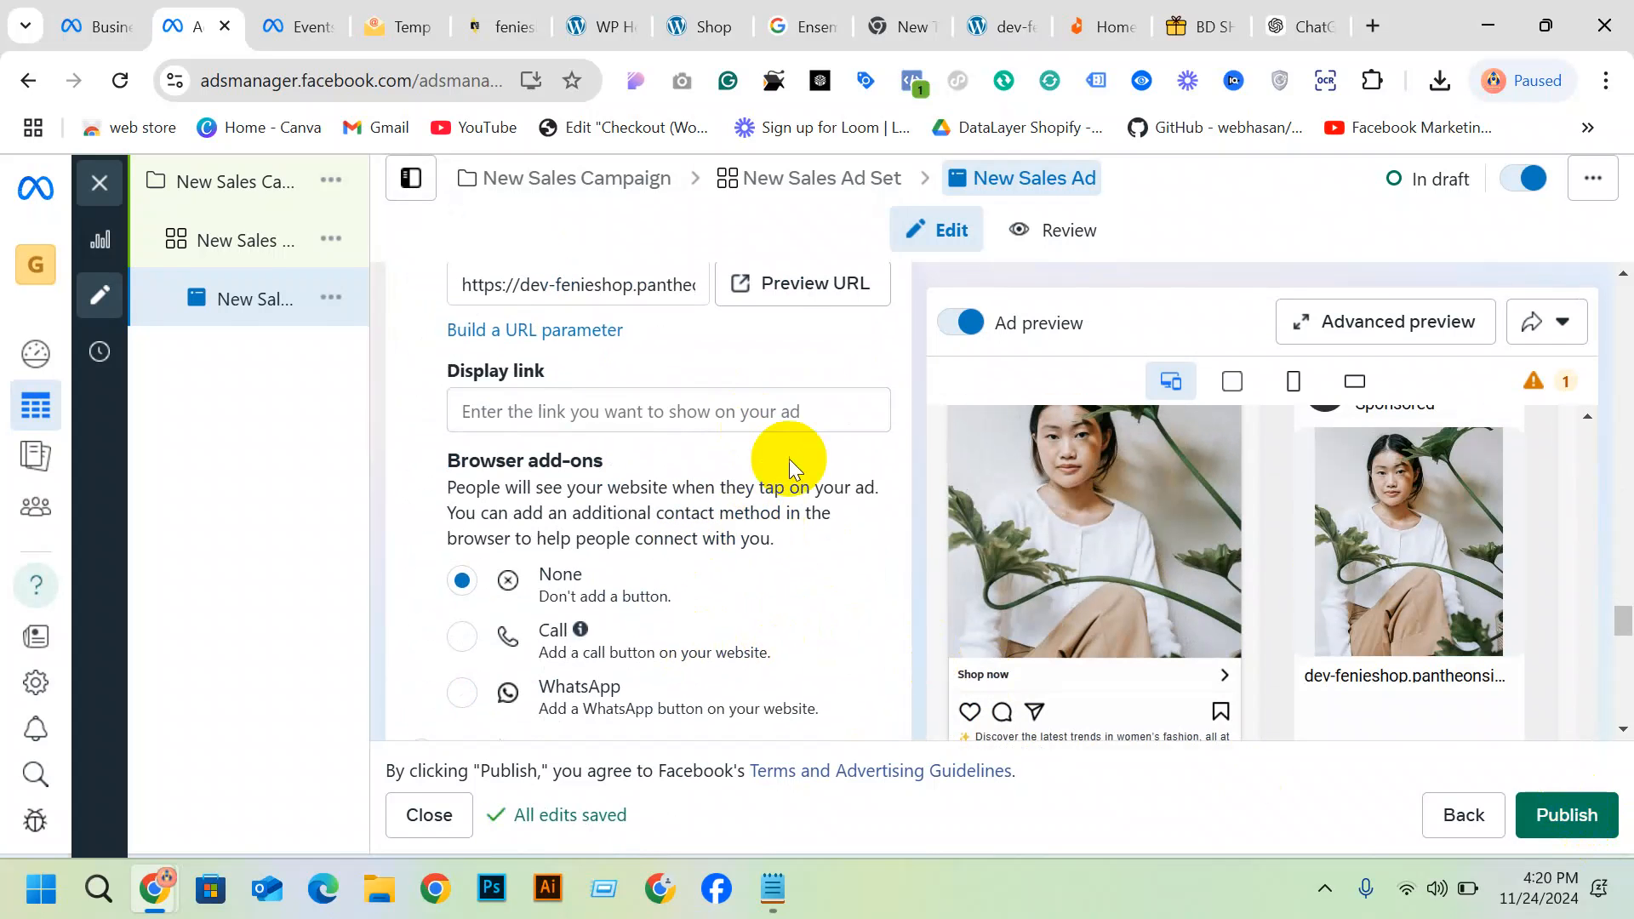
scroll(814, 518, "up", 10)
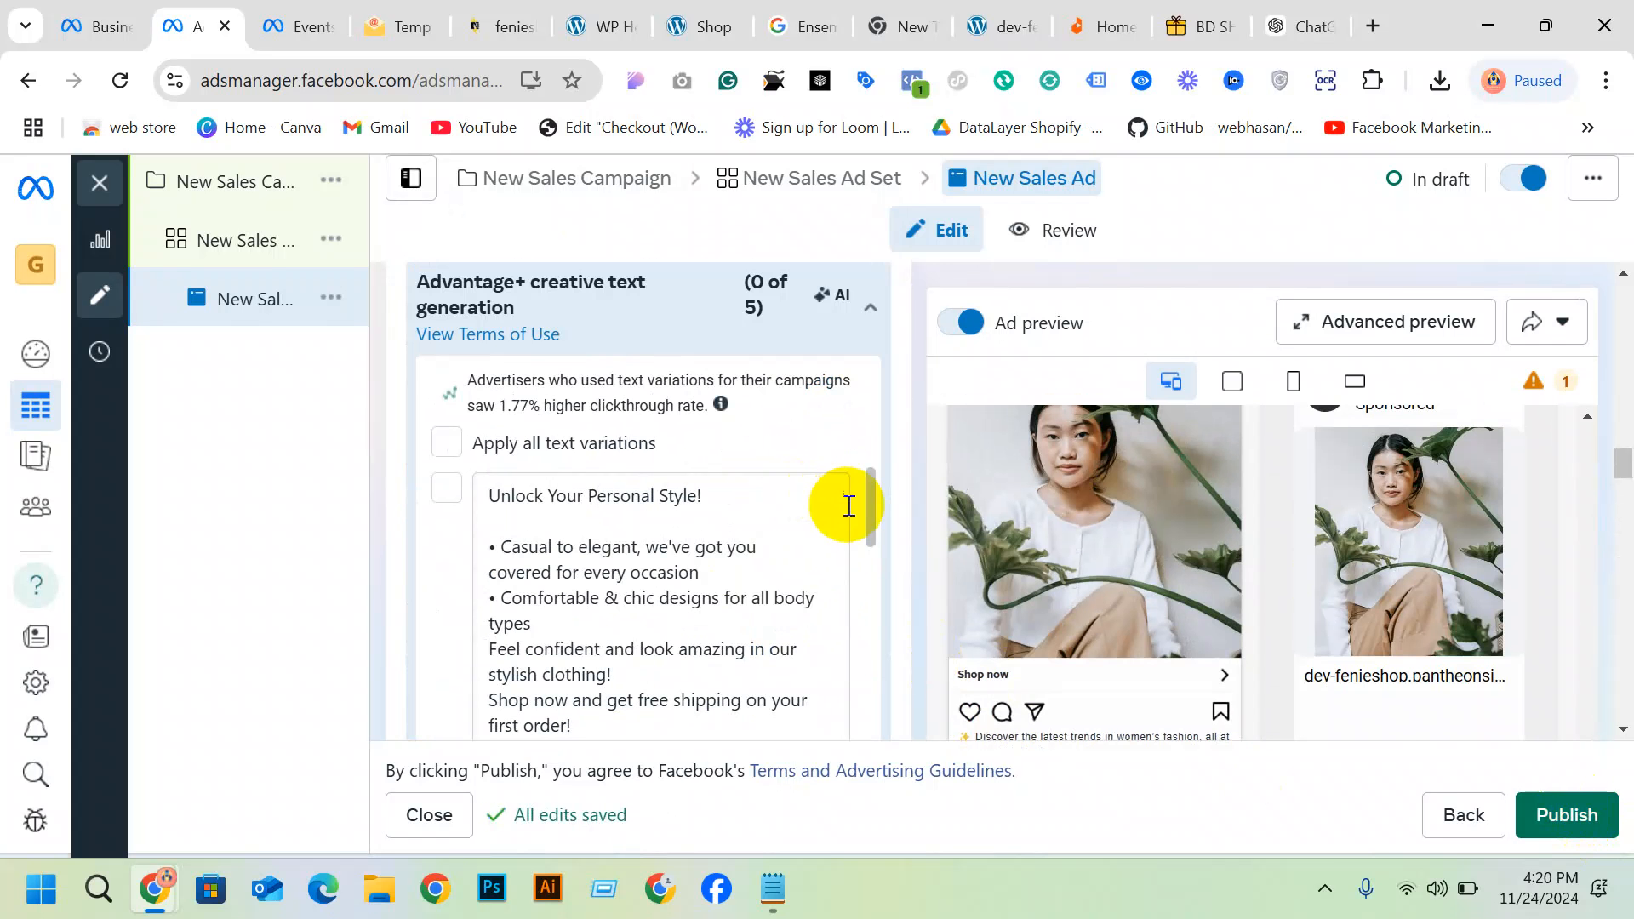
scroll(845, 504, "up", 5)
scroll(977, 541, "down", 8)
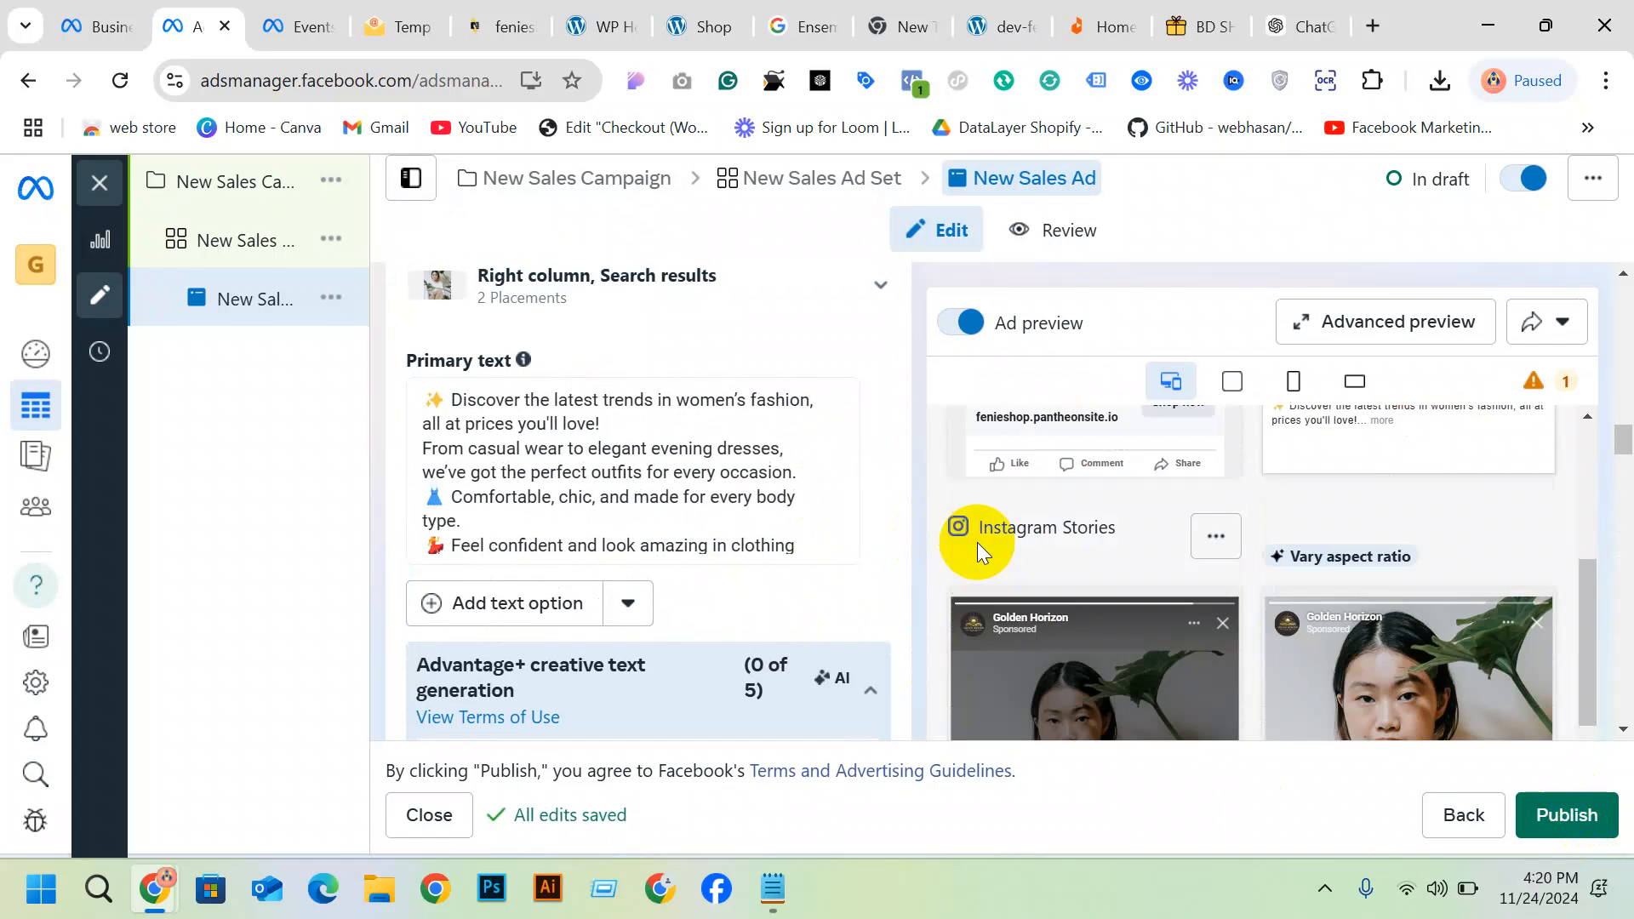
scroll(580, 442, "down", 4)
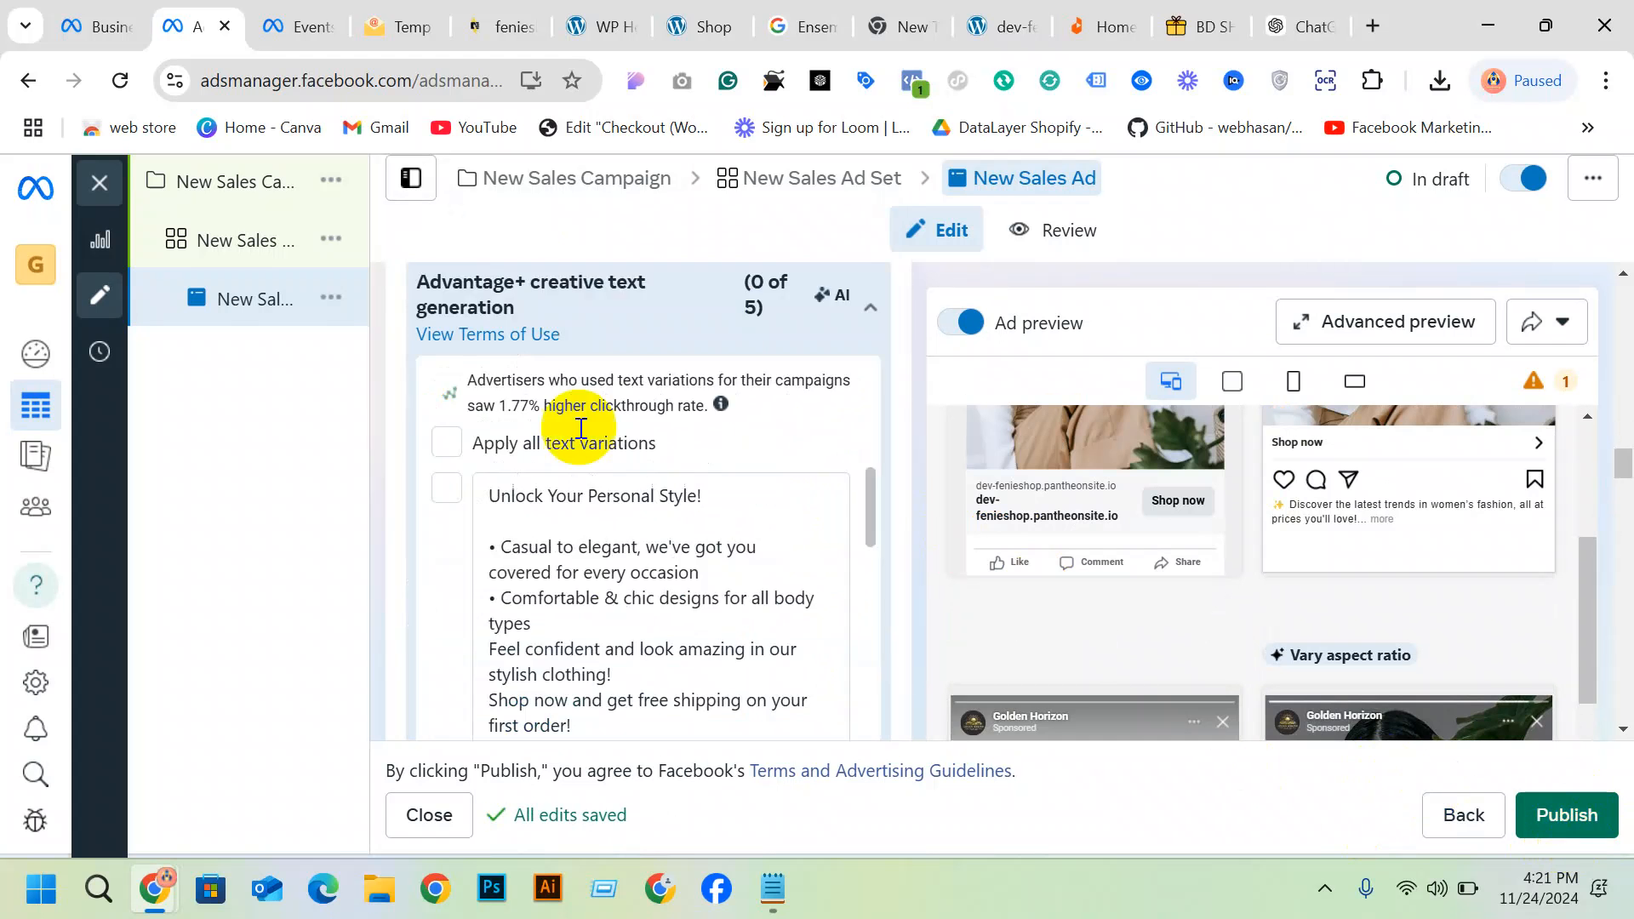
scroll(477, 459, "down", 3)
scroll(1356, 430, "down", 5)
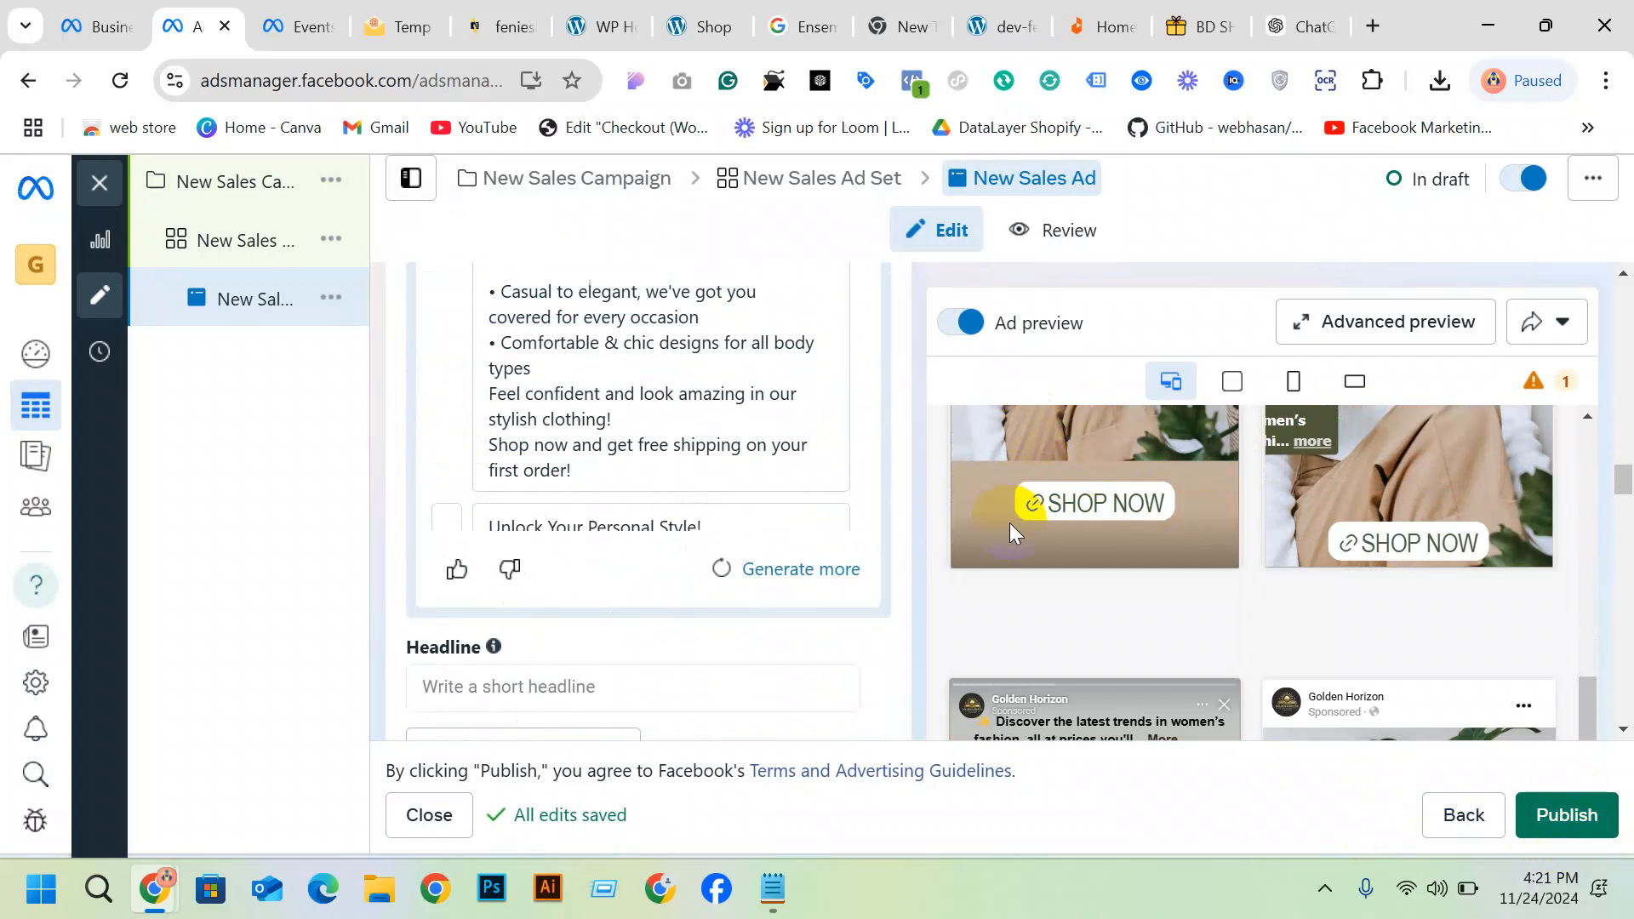
Bring up the Femme Wardrobe shop page and select its full address dev-fenieshop.pantheonsite.io
left_click(694, 10)
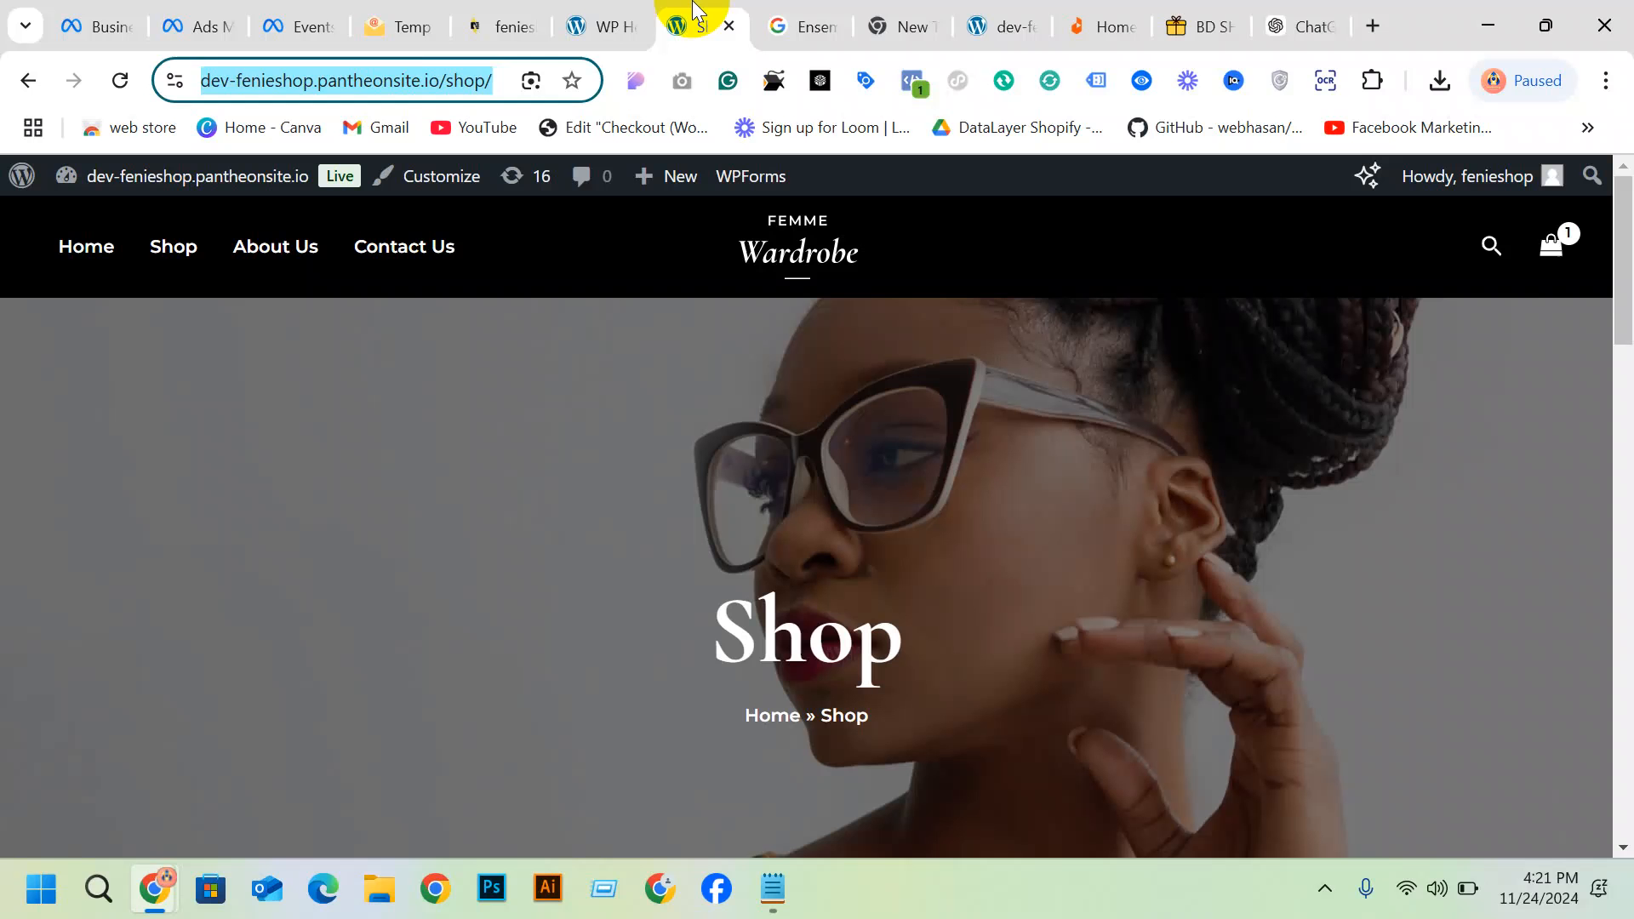
left_click(425, 76)
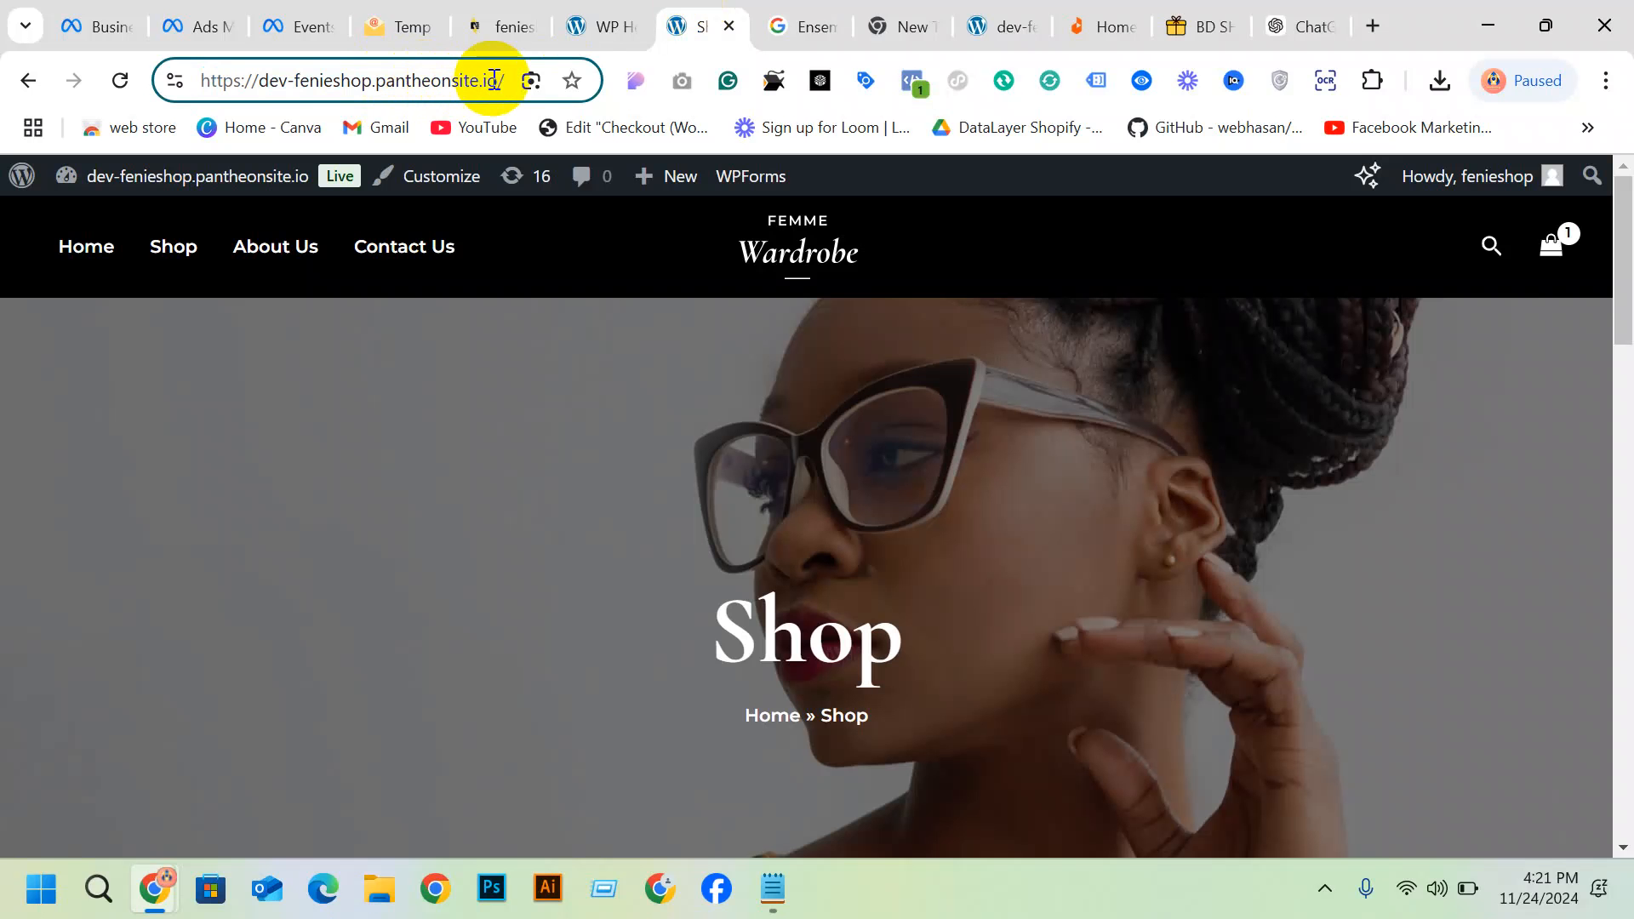
left_click_drag(491, 79, 58, 93)
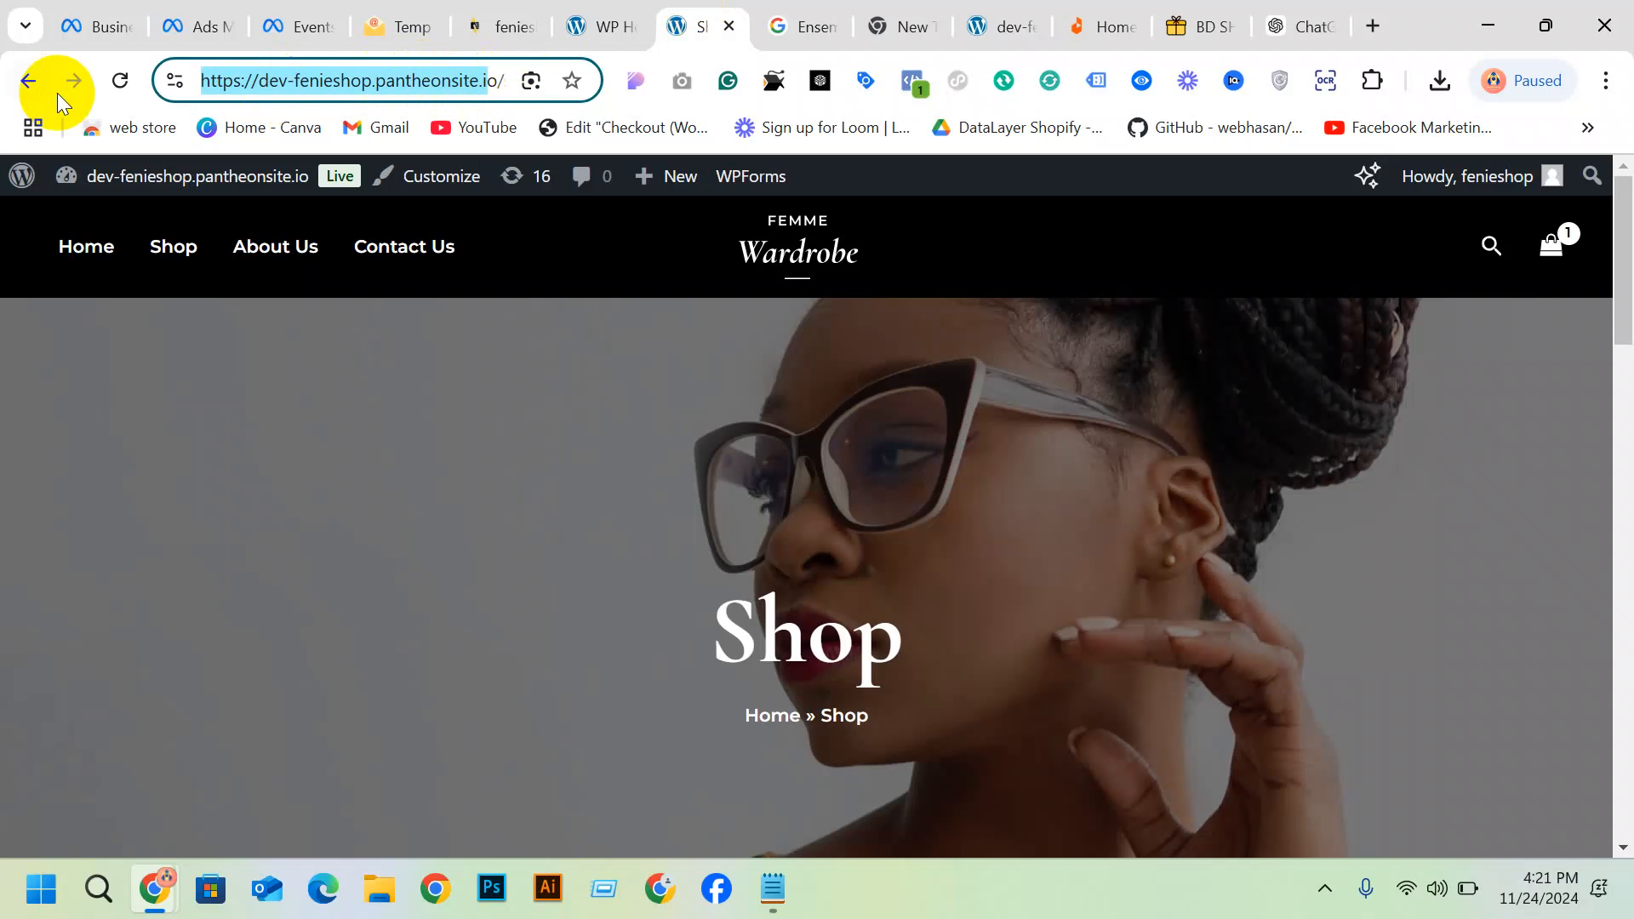
left_click(480, 77)
left_click_drag(497, 75, 5, 80)
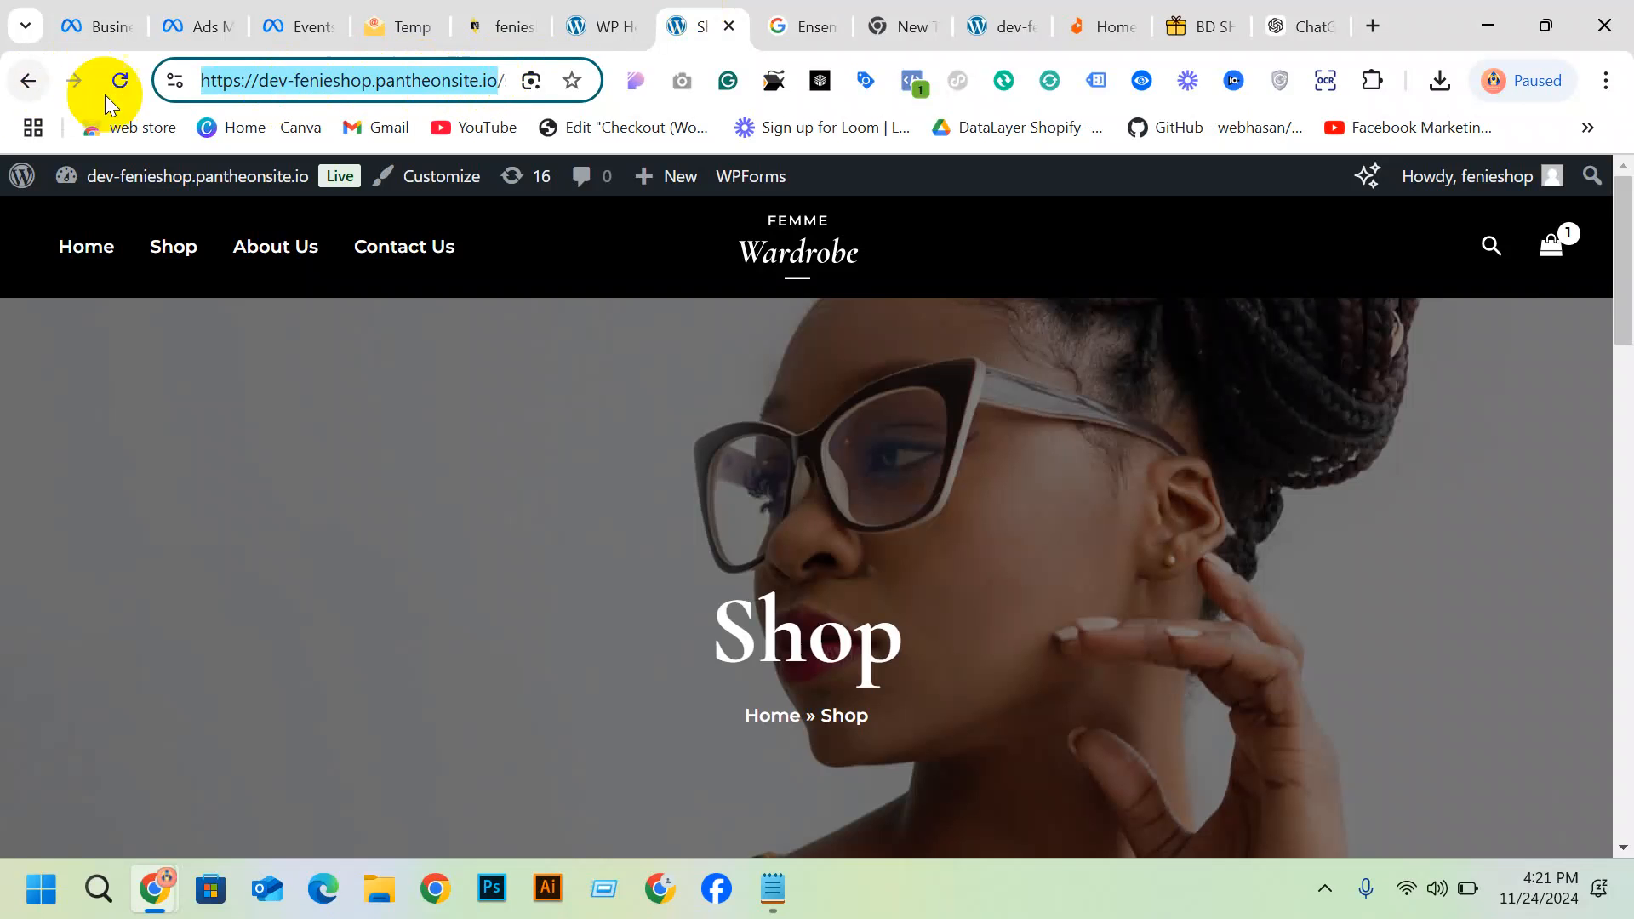
Open Pantheon's Sites list, showing fenieshop as an active WordPress sandbox
left_click(506, 26)
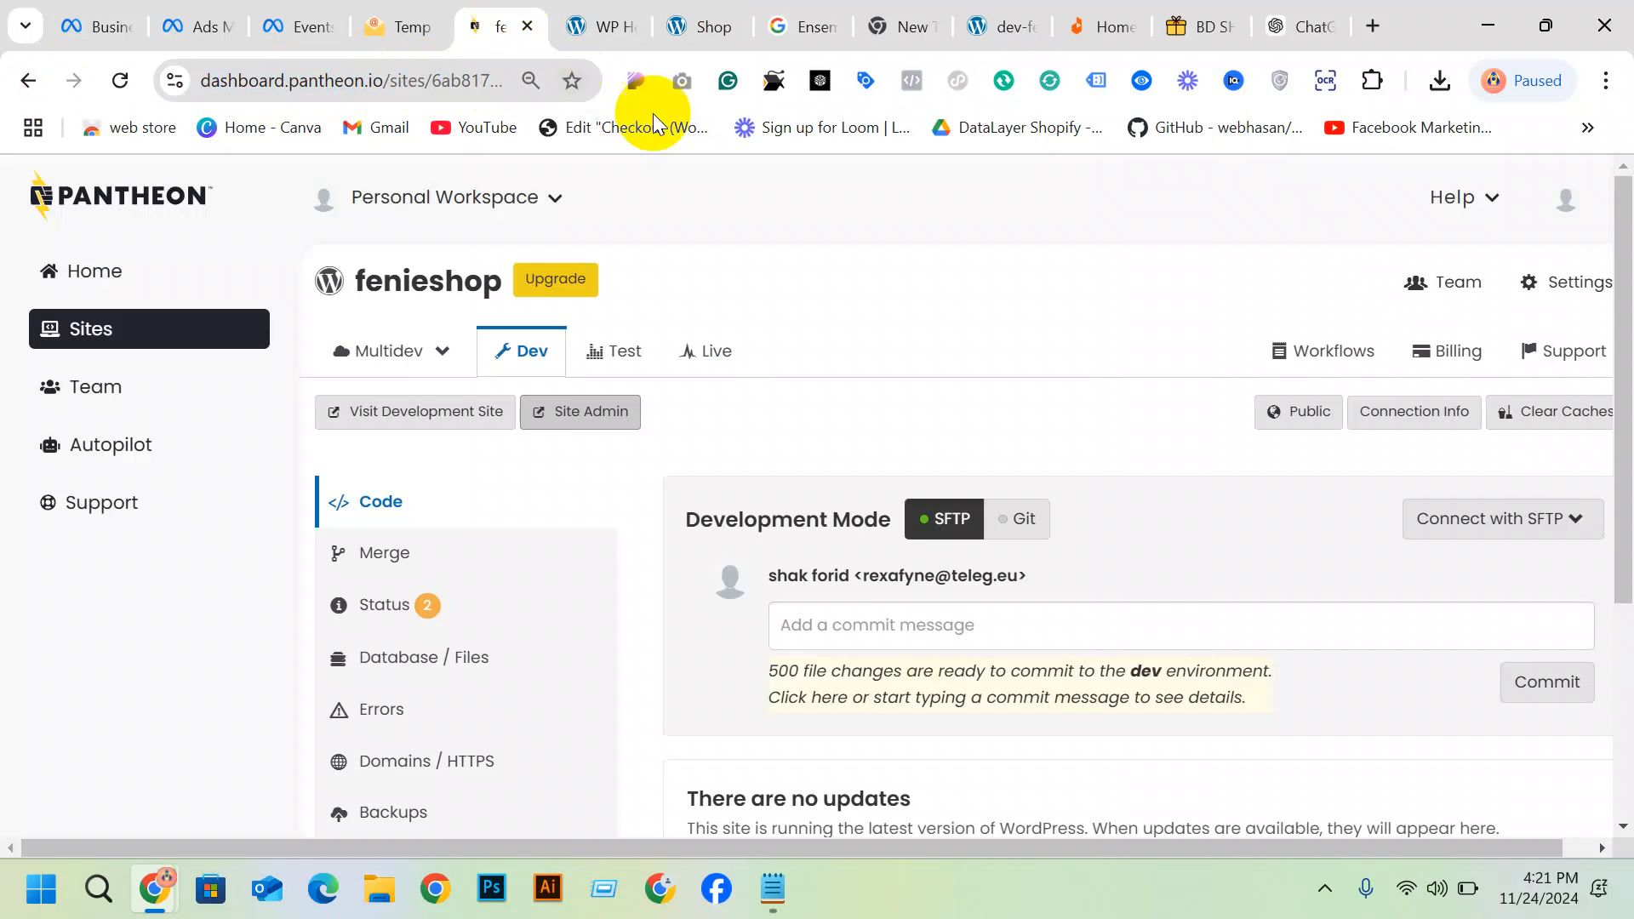
scroll(691, 232, "down", 3)
left_click(139, 320)
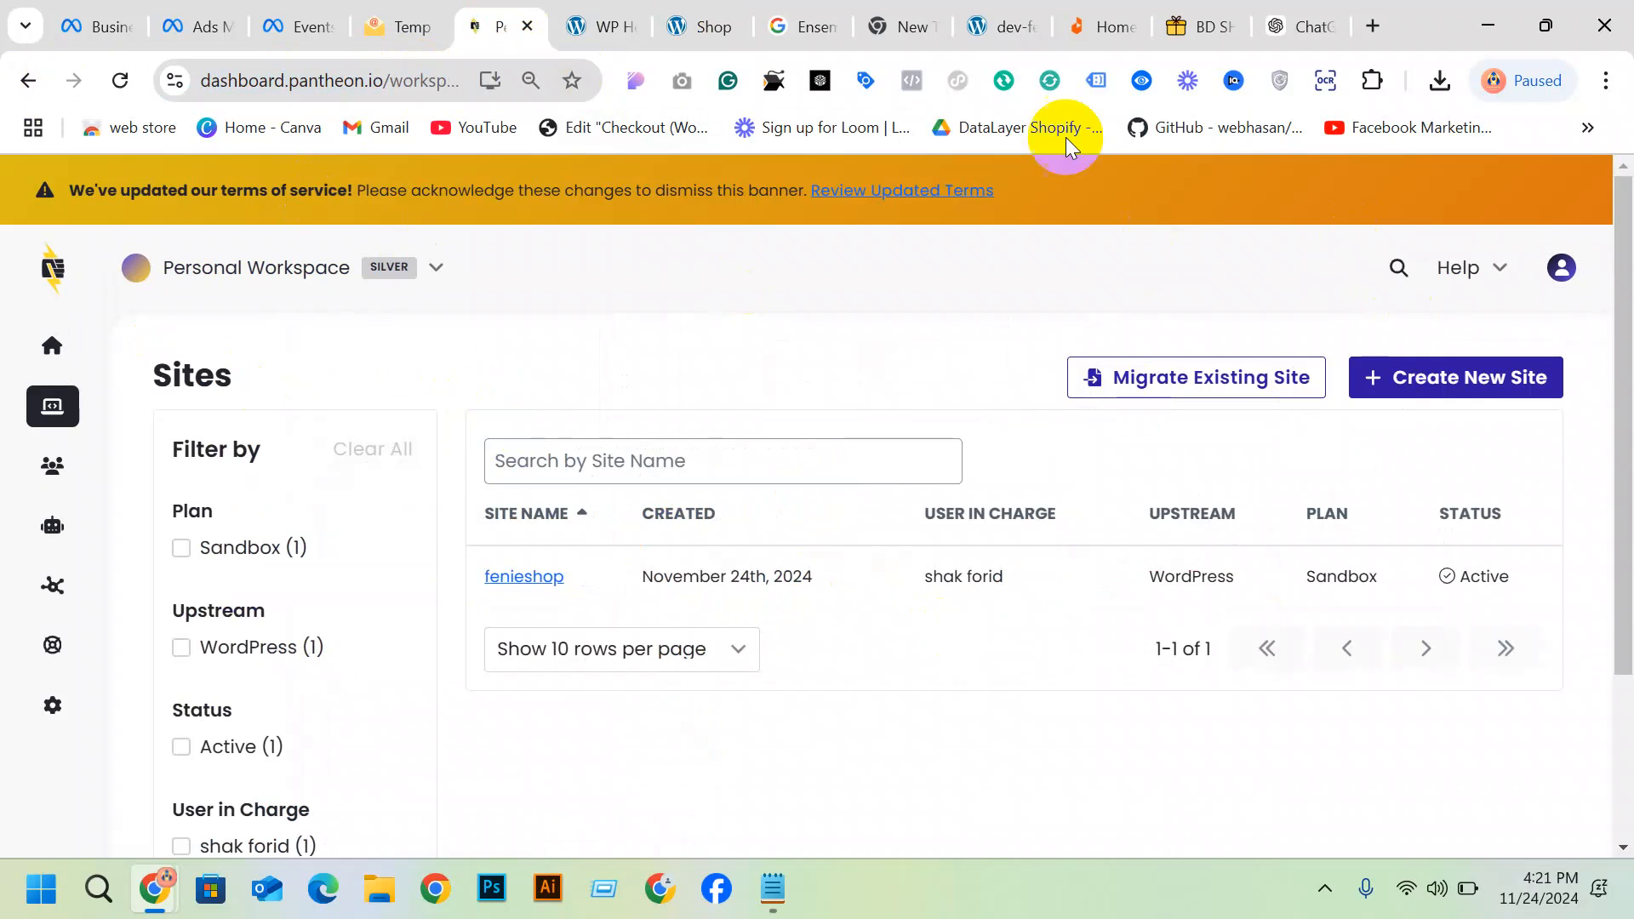
scroll(595, 511, "down", 3)
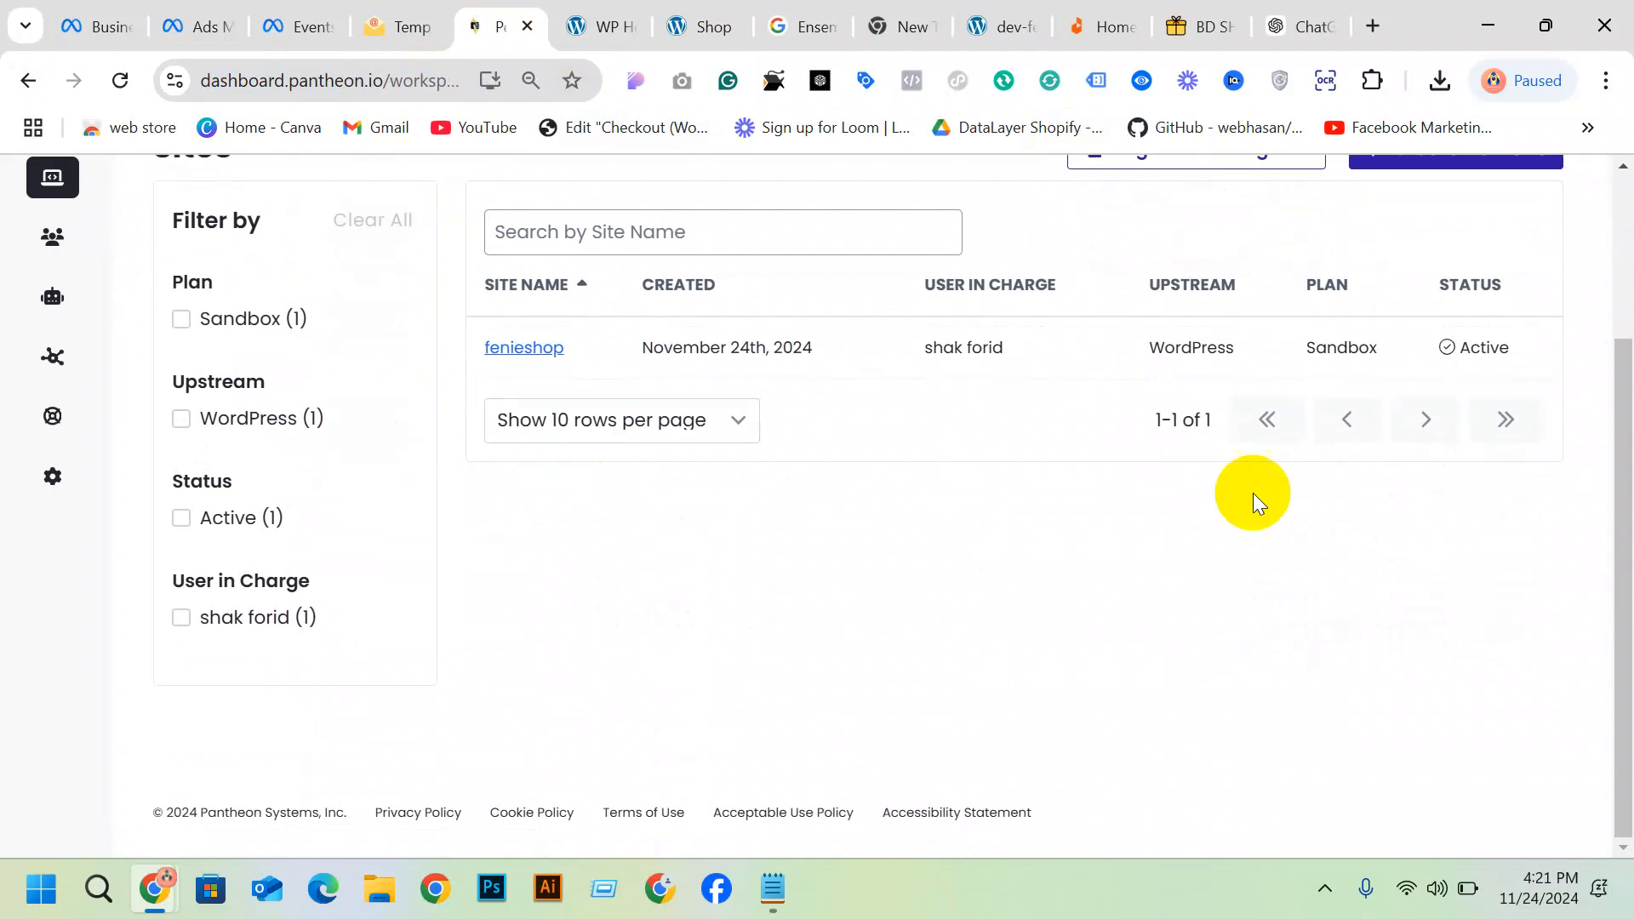
scroll(966, 380, "up", 3)
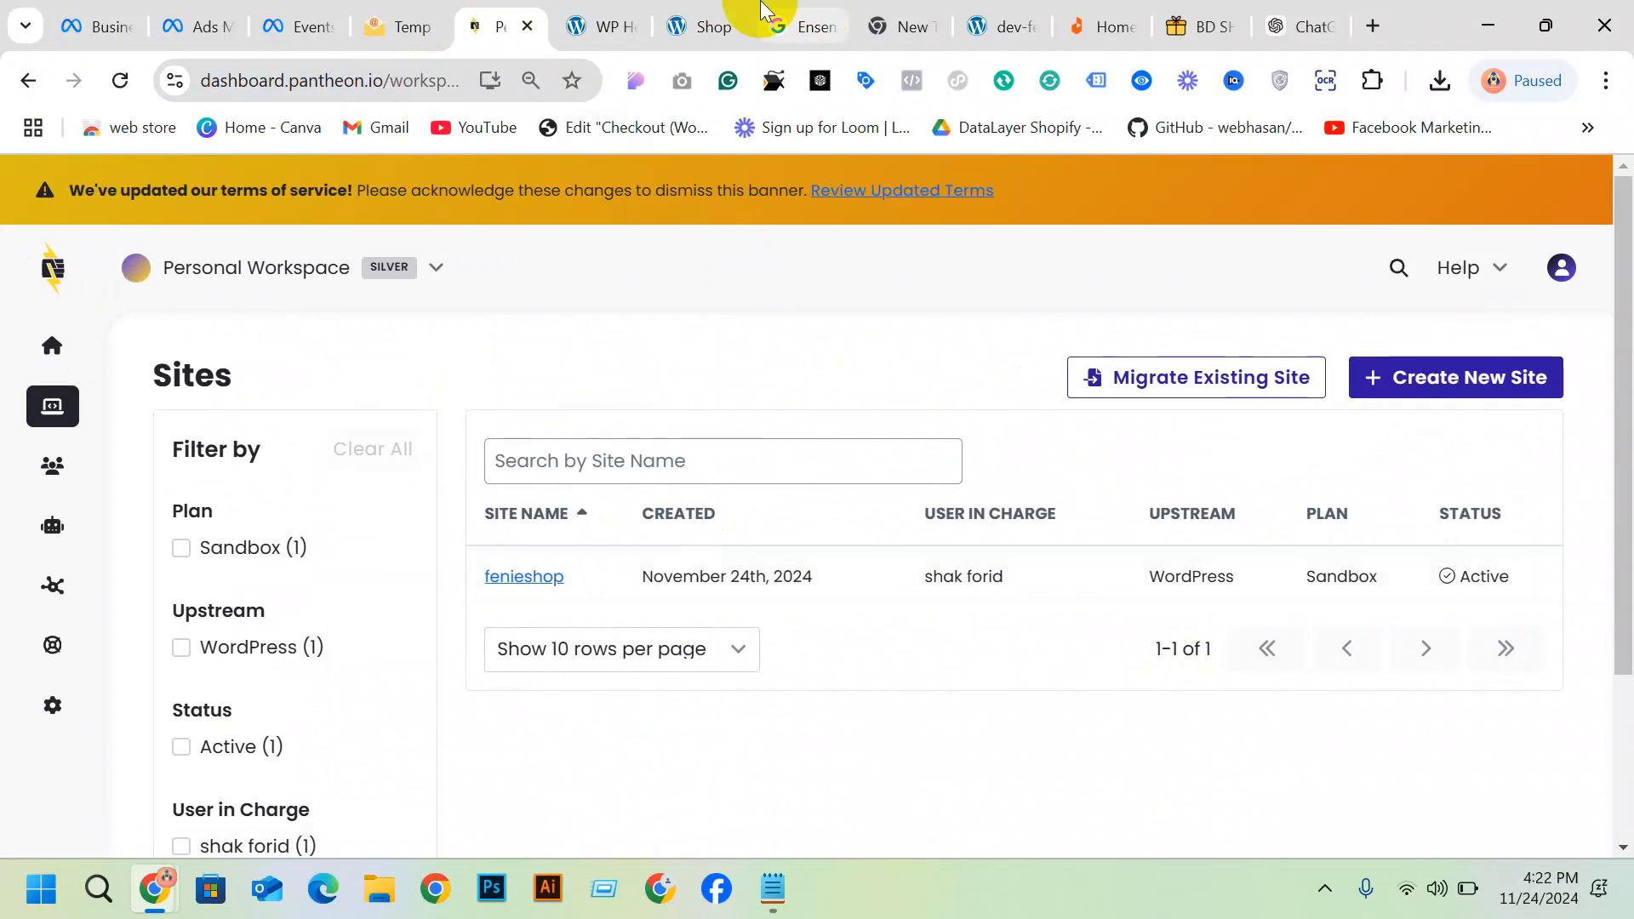
Glance over the storefront shop page and WP admin, then return to the Meta ad draft
left_click(764, 12)
left_click(730, 17)
scroll(578, 340, "down", 1)
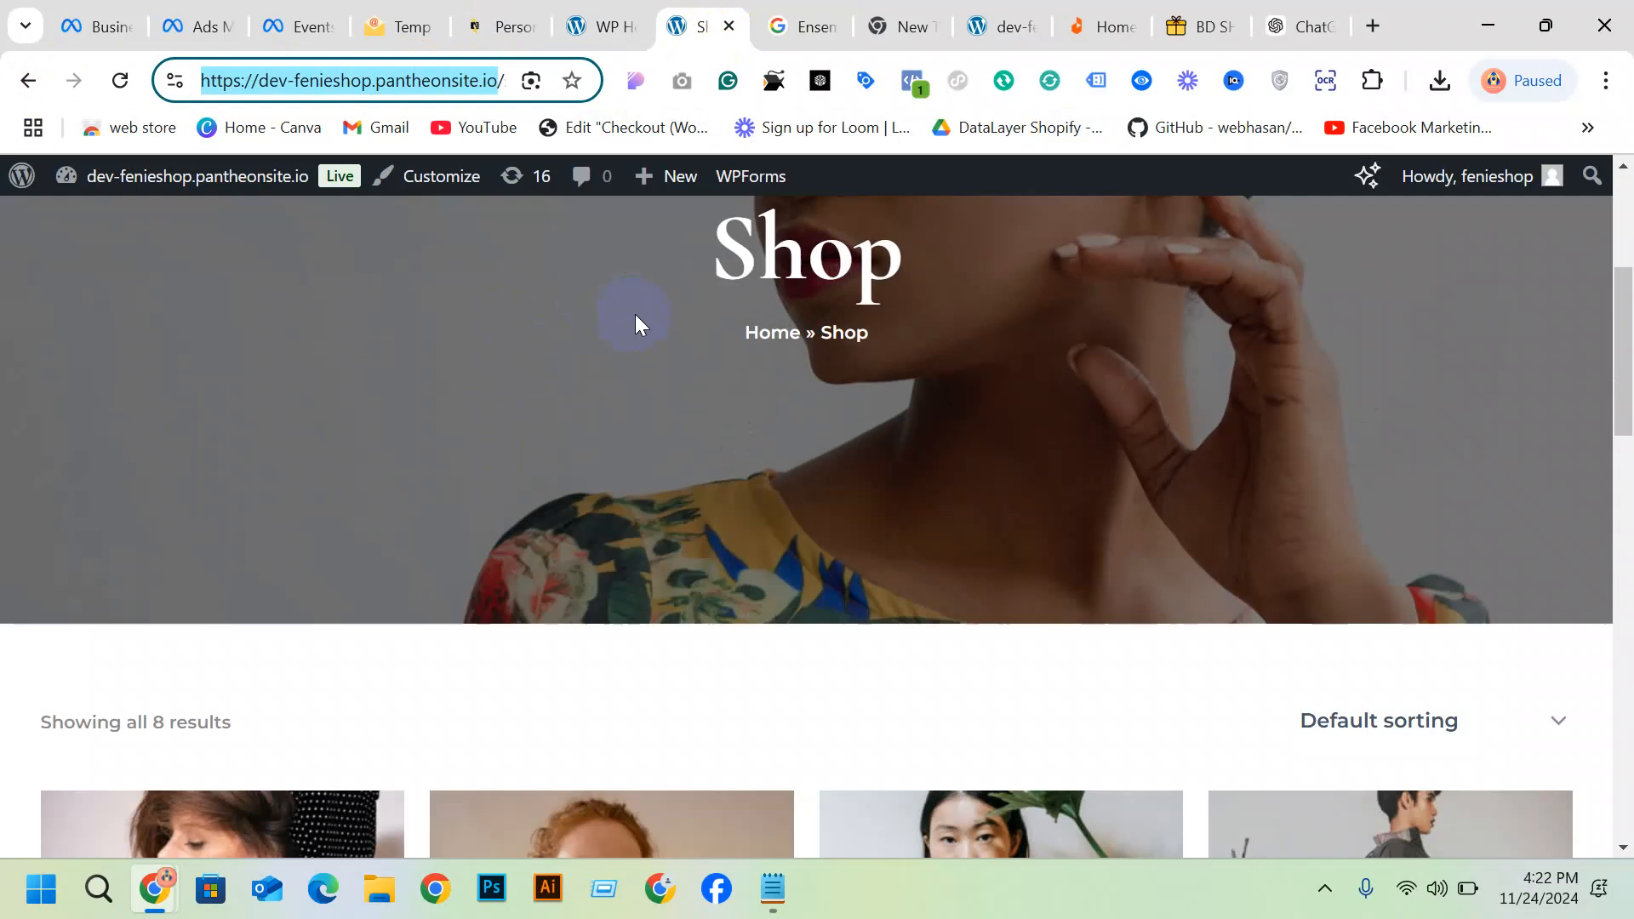
scroll(701, 496, "down", 12)
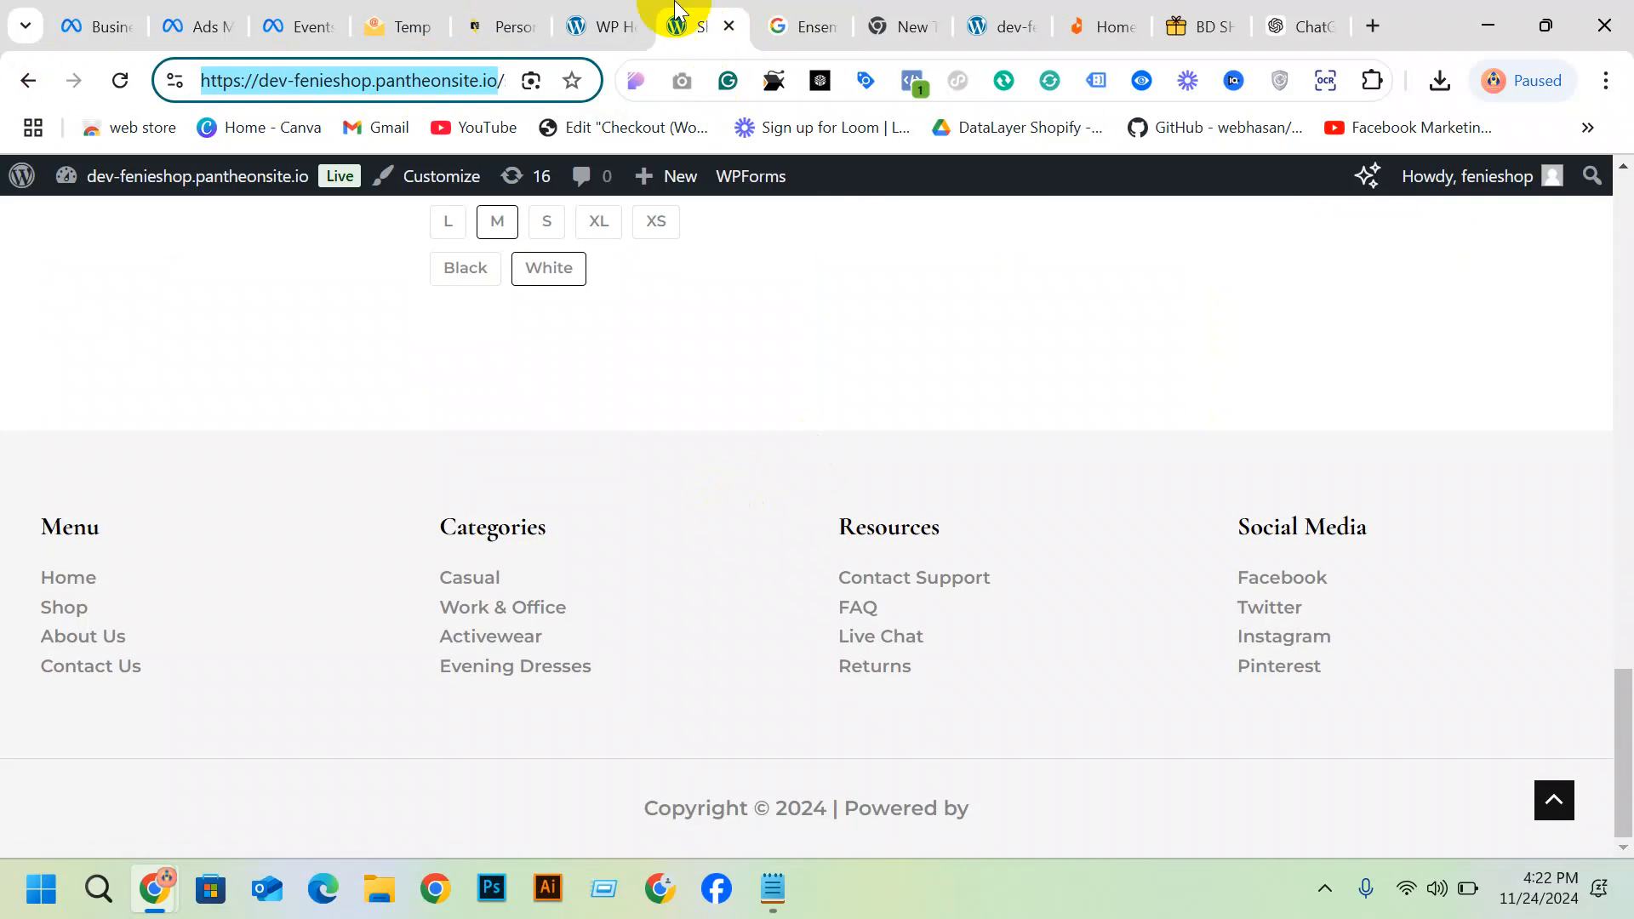
left_click(587, 24)
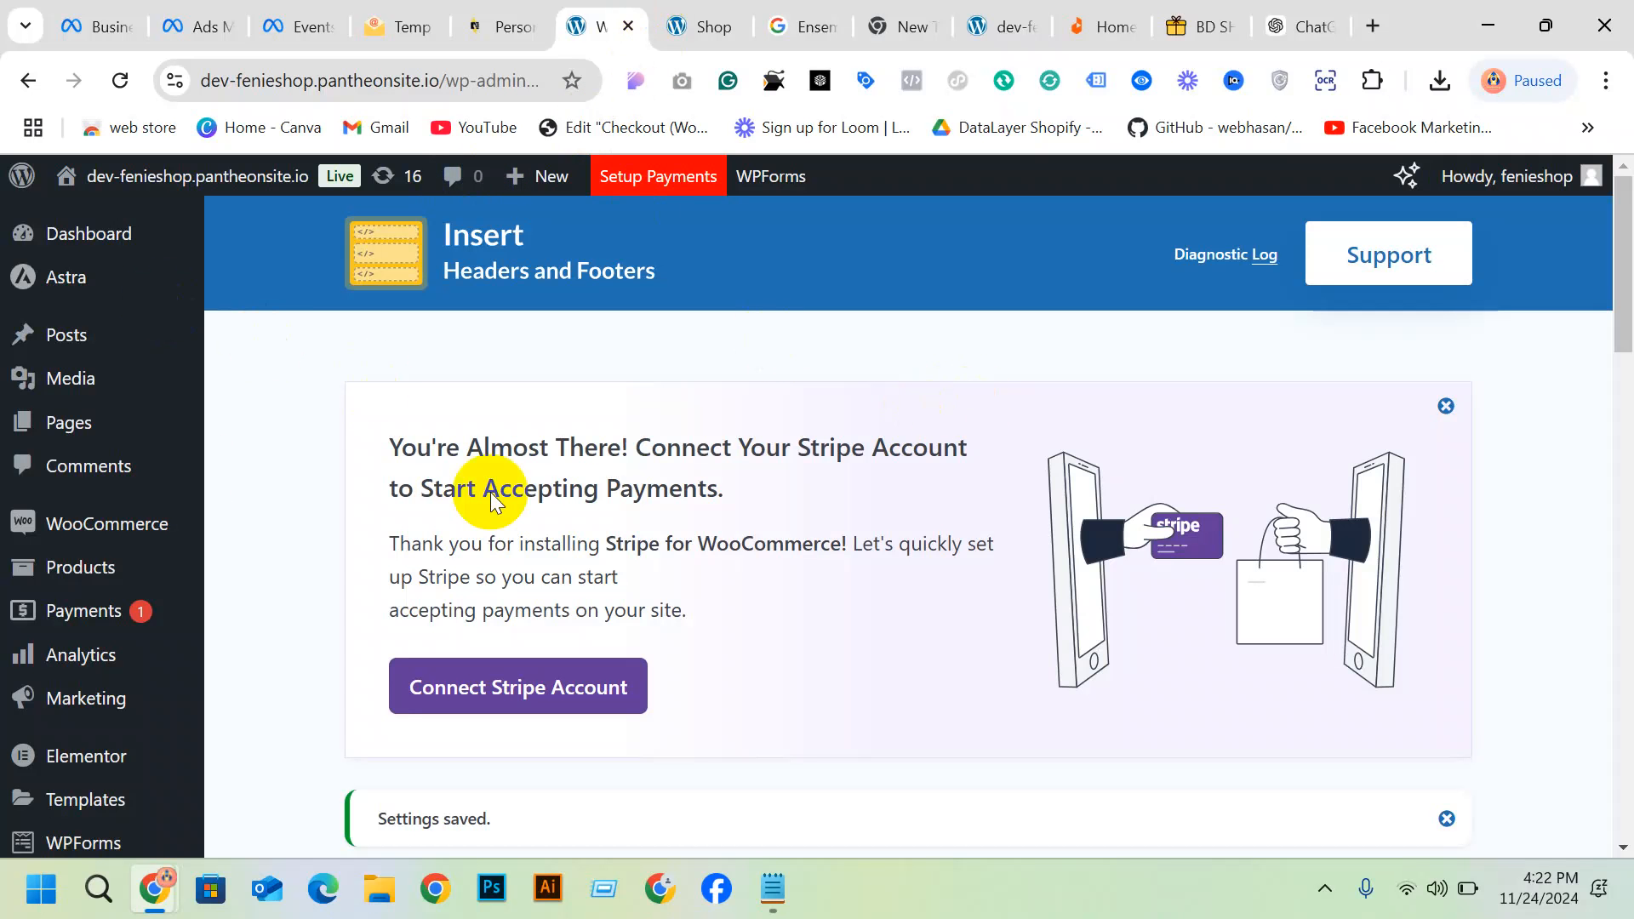
left_click(211, 25)
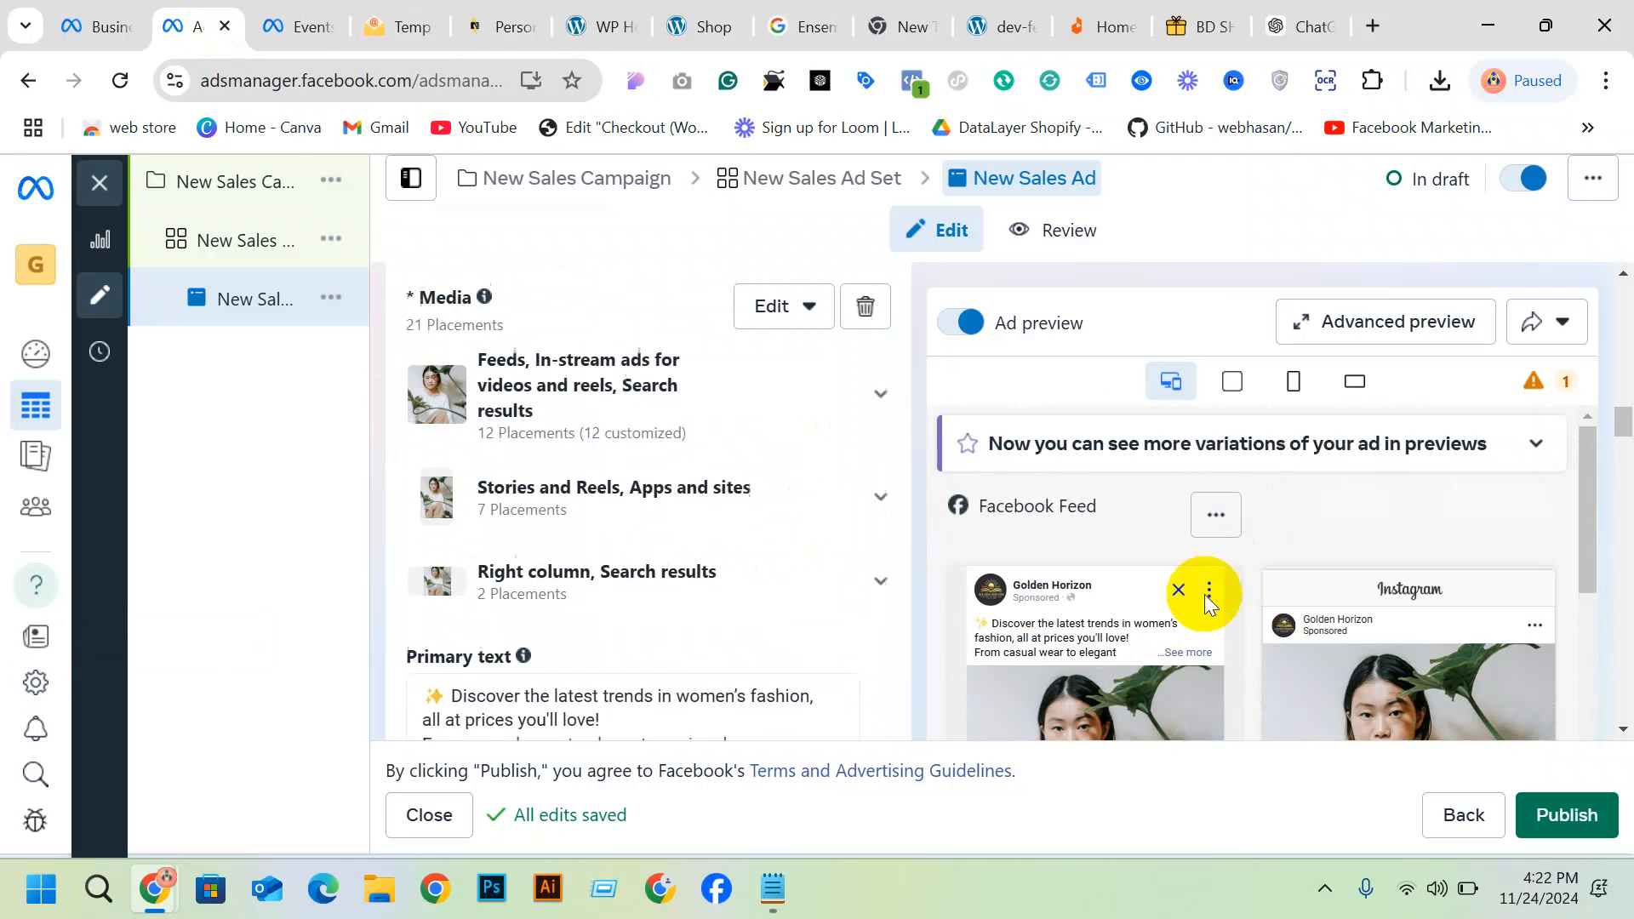
scroll(849, 538, "up", 10)
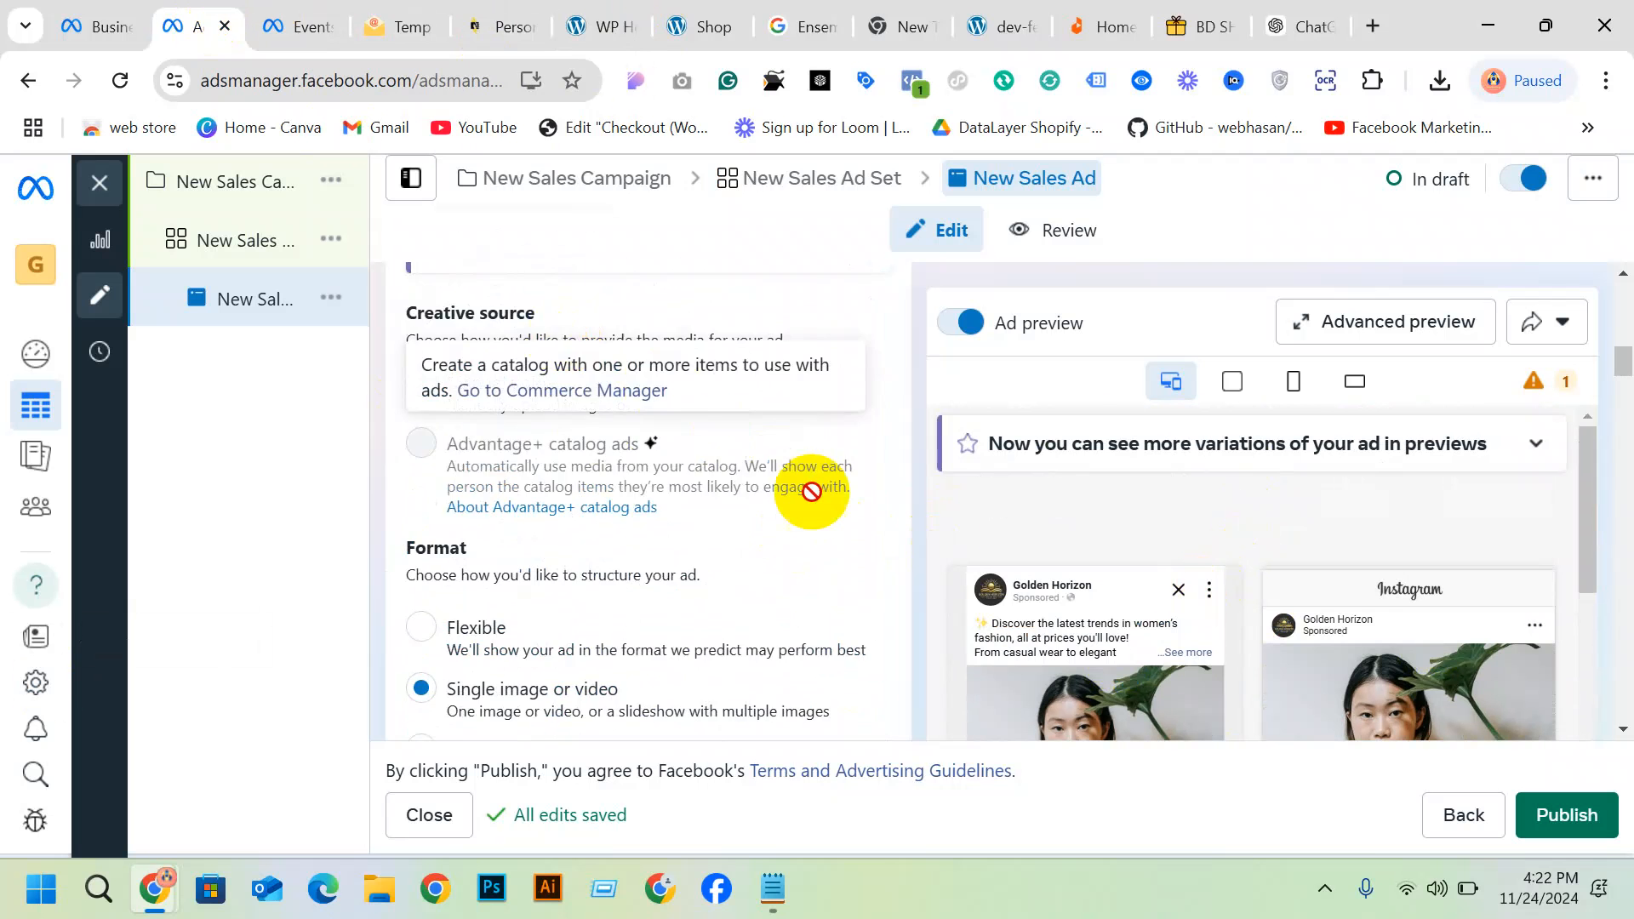
scroll(809, 489, "up", 7)
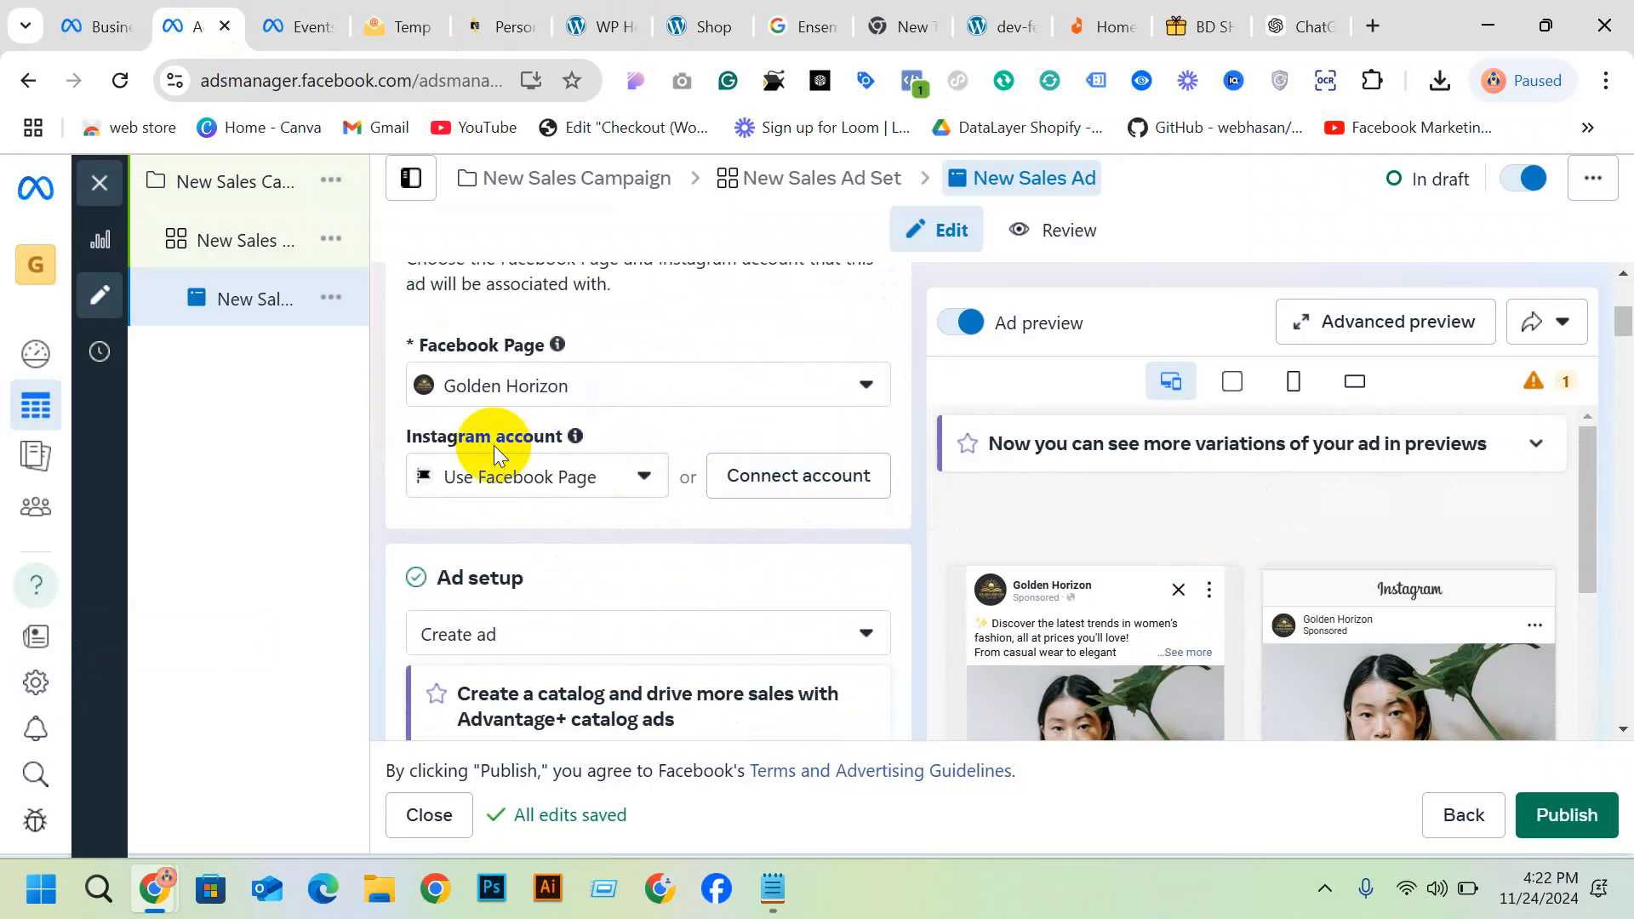